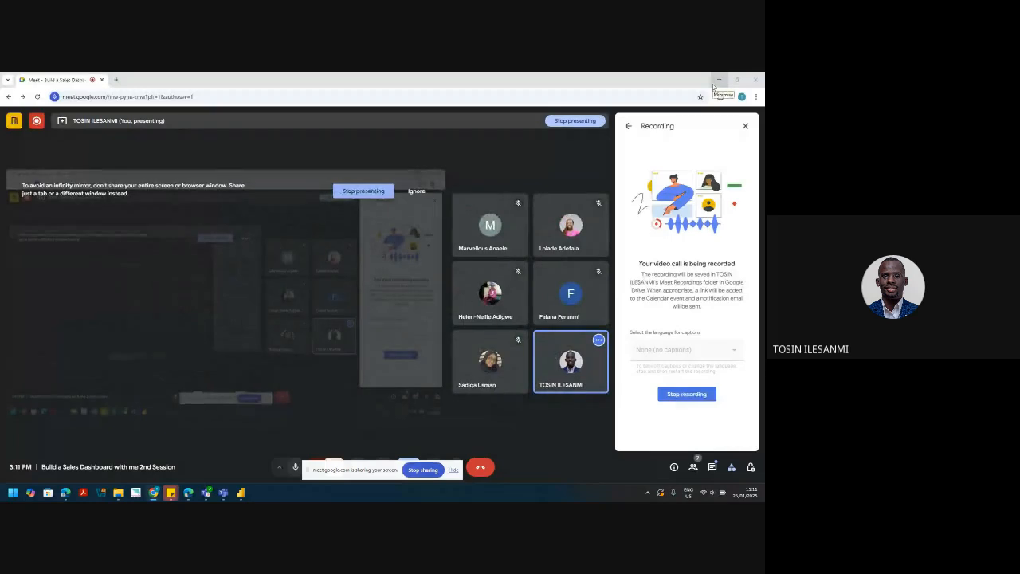
Step: Drag the analysis-questions text box taller, then view the Calendar table's data rows
left_click(720, 79)
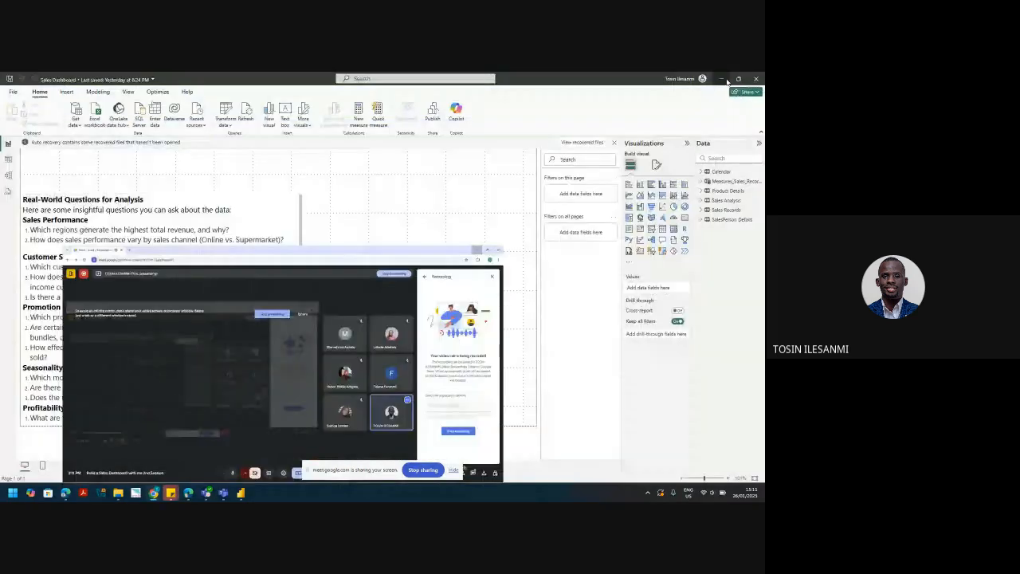
left_click(171, 197)
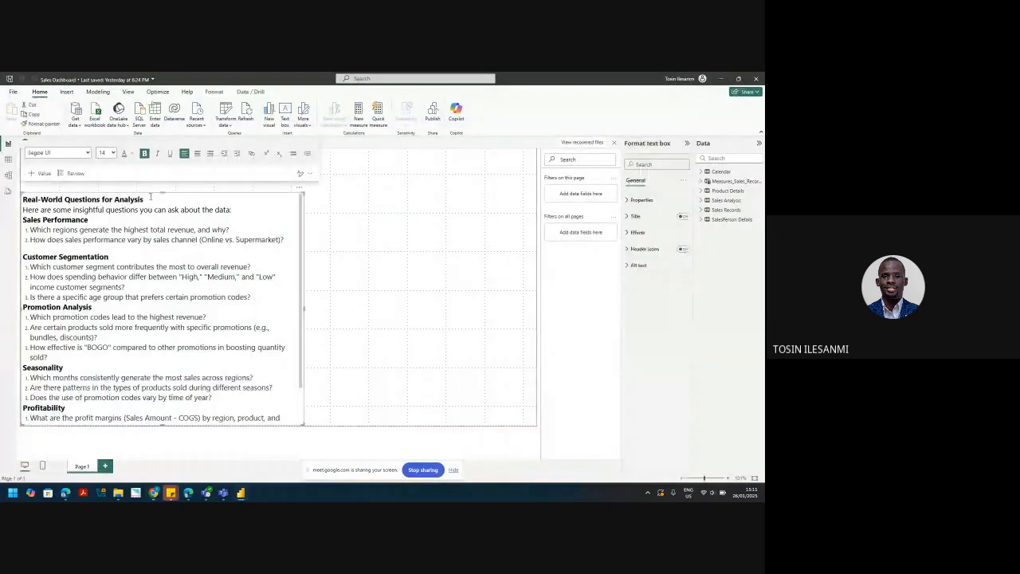
left_click_drag(167, 183, 179, 161)
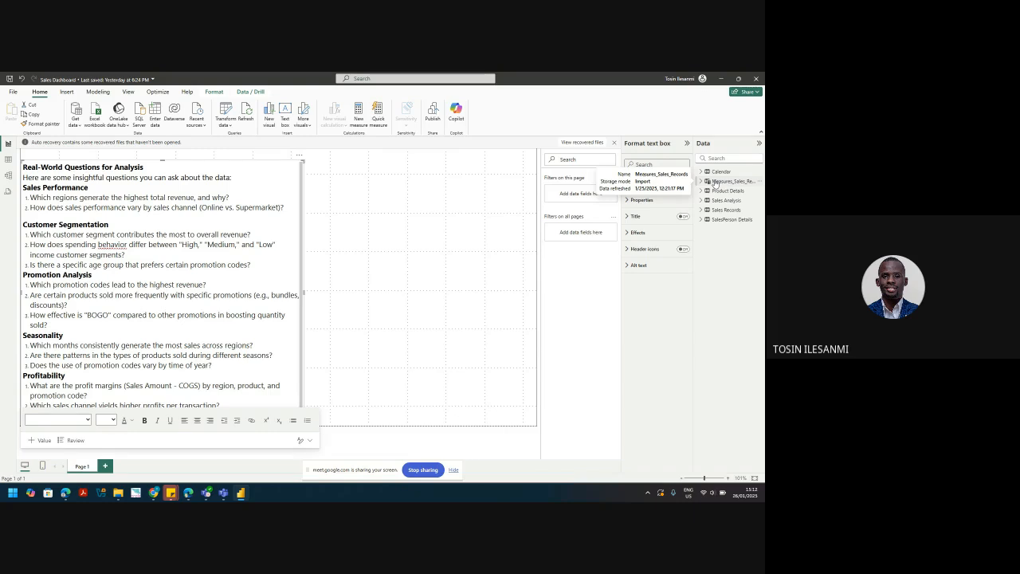
left_click(8, 160)
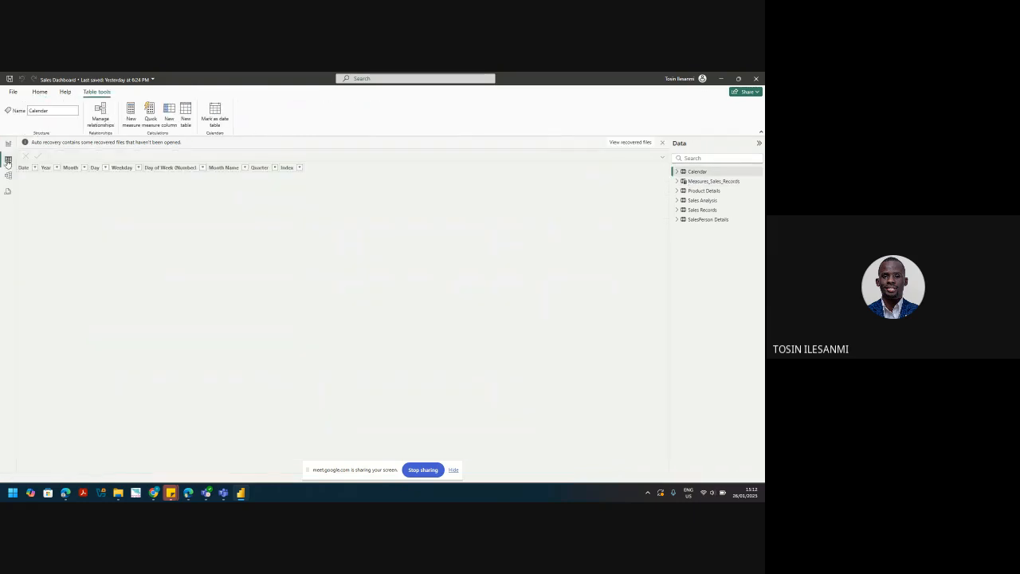
Step: Rename the Sales Records table's Total Revenue column to 'Total Sales'
left_click(708, 211)
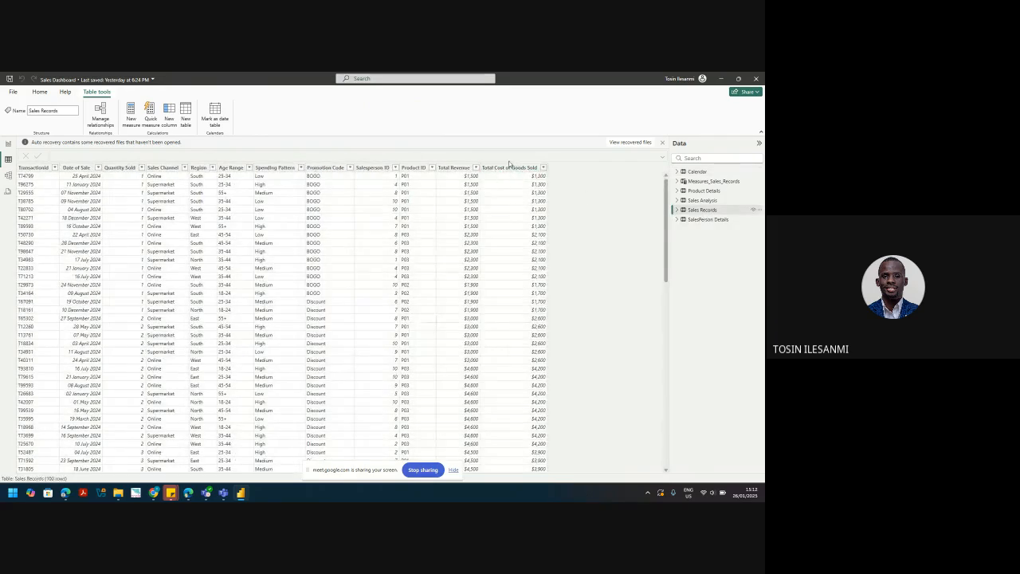
left_click(467, 169)
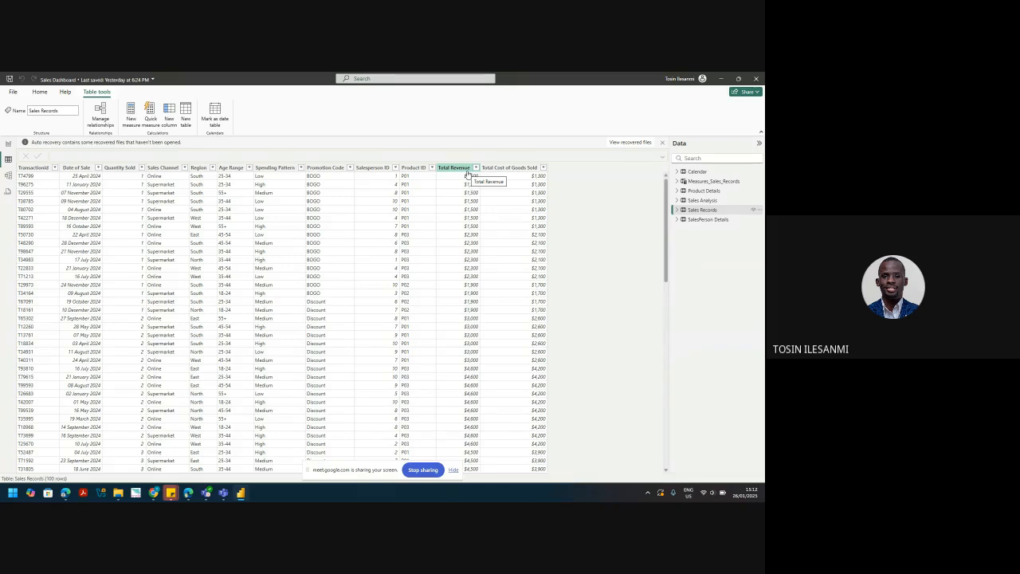
double_click(463, 171)
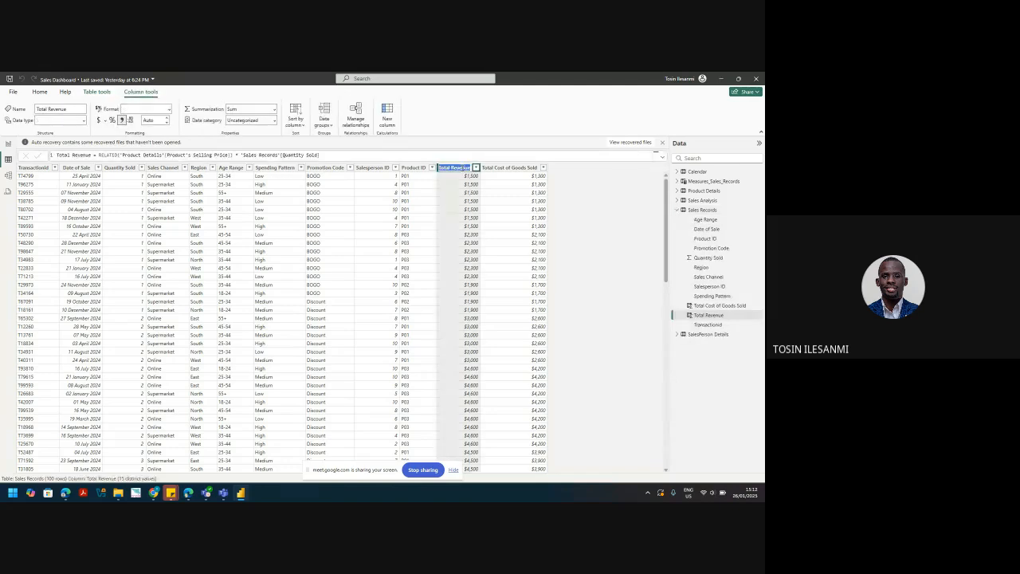
type("Total Sales")
key("Return")
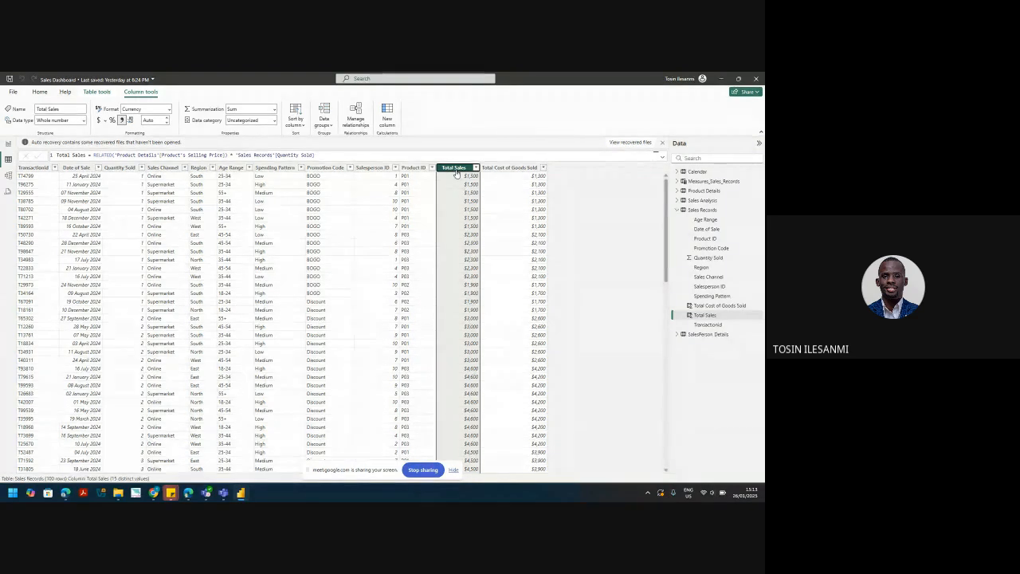
Step: Return to Report view, widen the Data pane, and expand Measures_Sales_Records to show Value
left_click(7, 146)
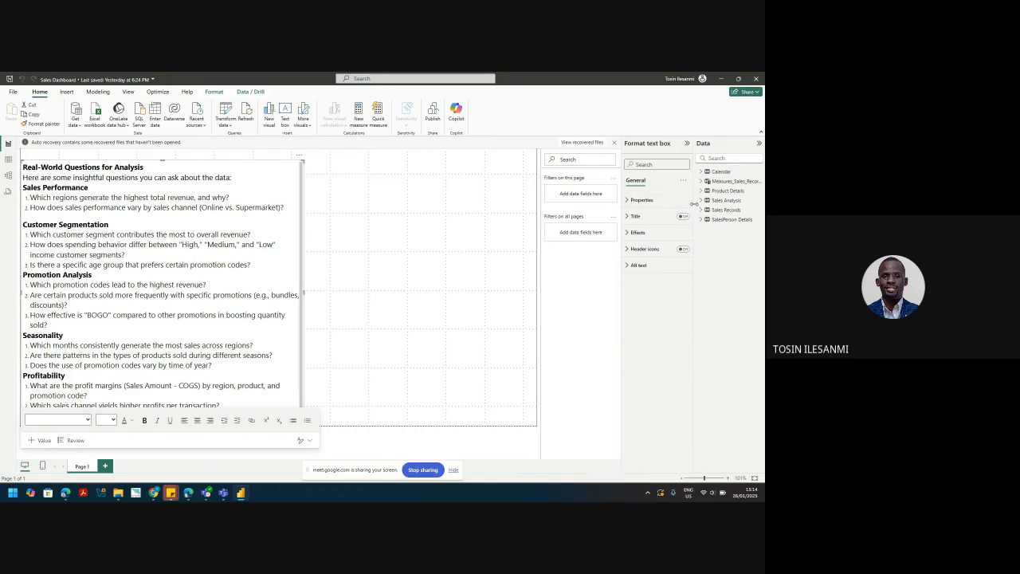
left_click_drag(696, 206, 666, 209)
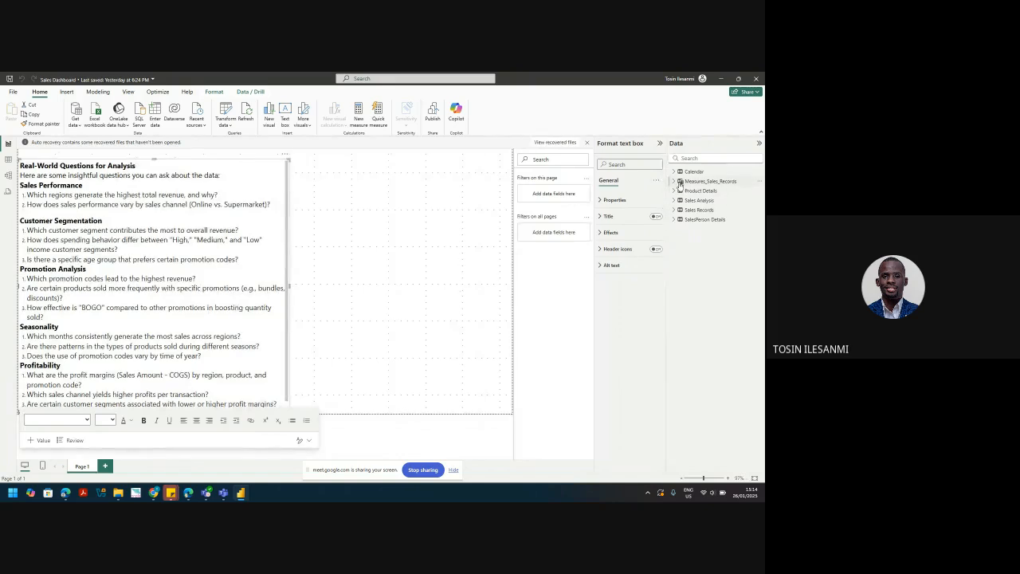
left_click(674, 183)
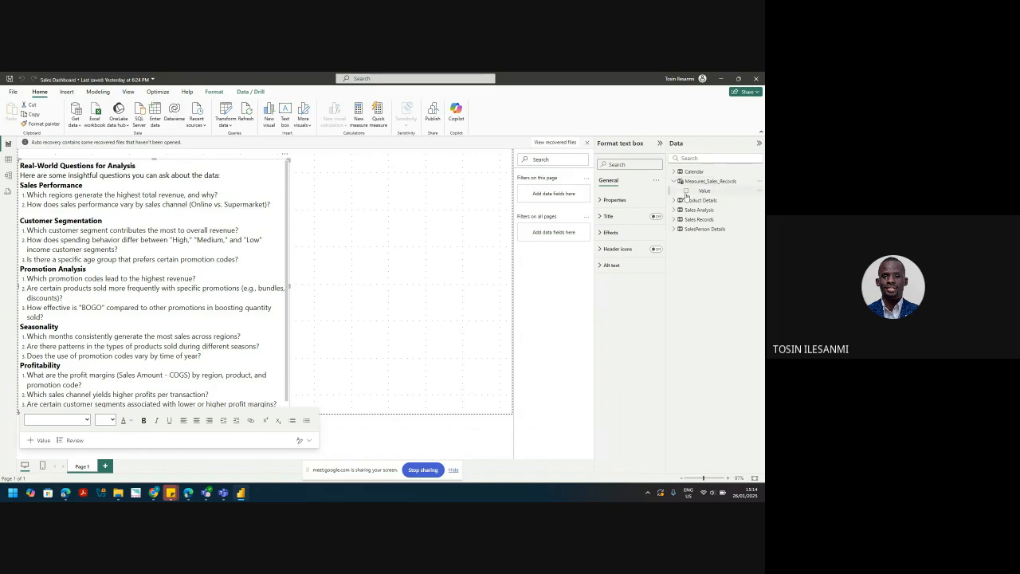
Step: Start a new measure 'Total Reve' in Measures_Sales_Records, hide the sharing bar, and bring Google Meet forward
left_click(712, 181)
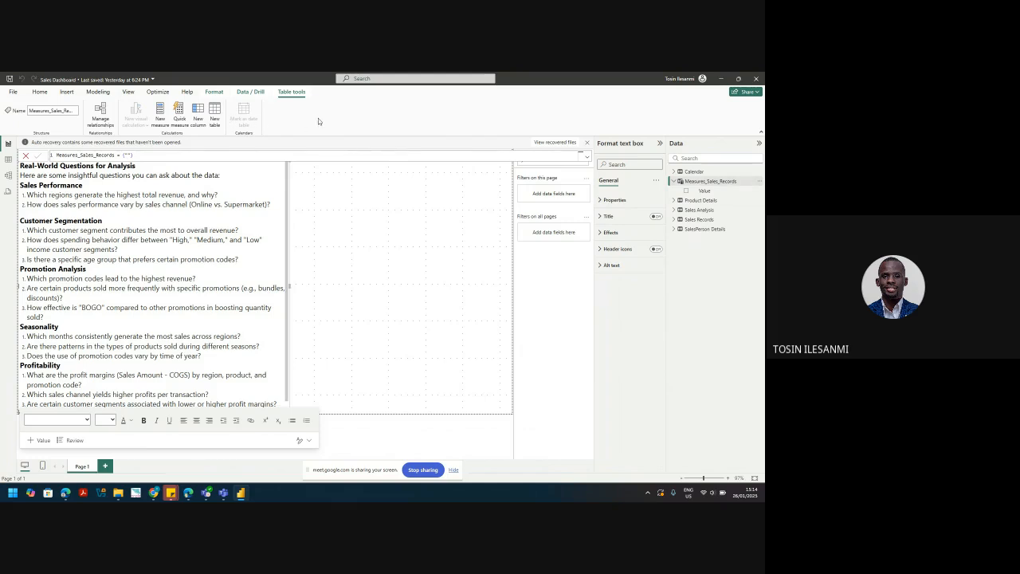
left_click(159, 117)
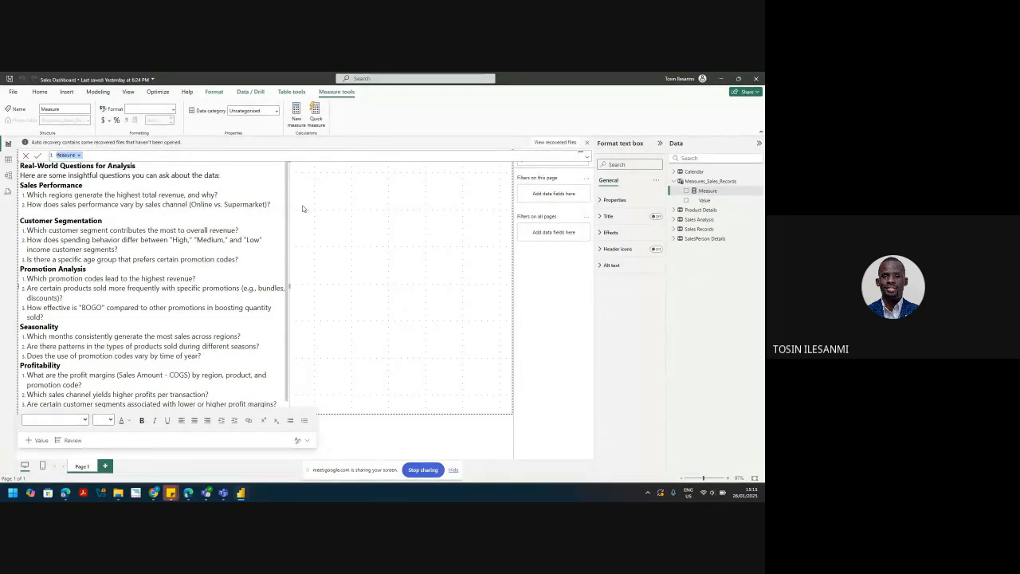
type("Total Revenue")
left_click(453, 470)
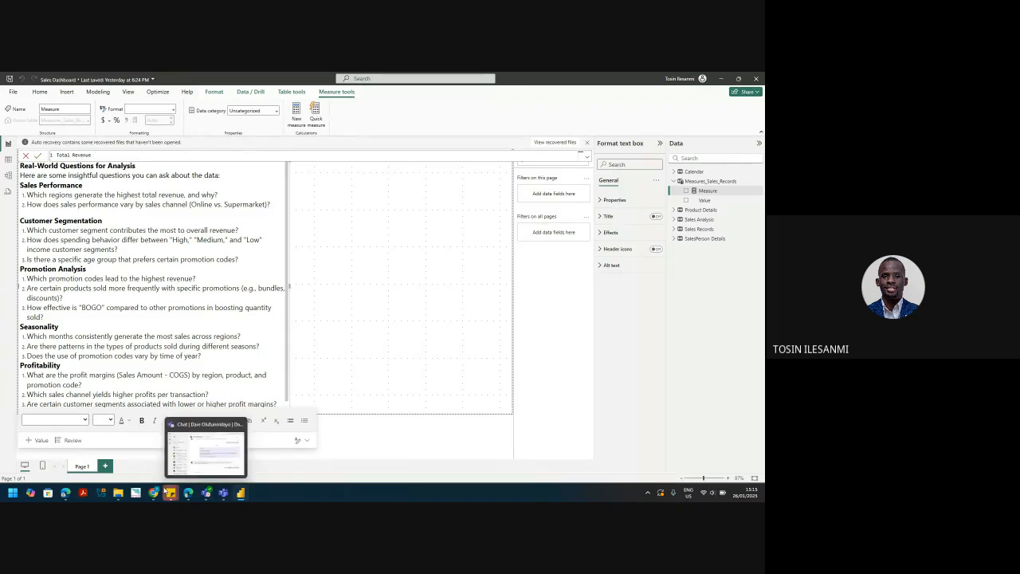
left_click(135, 465)
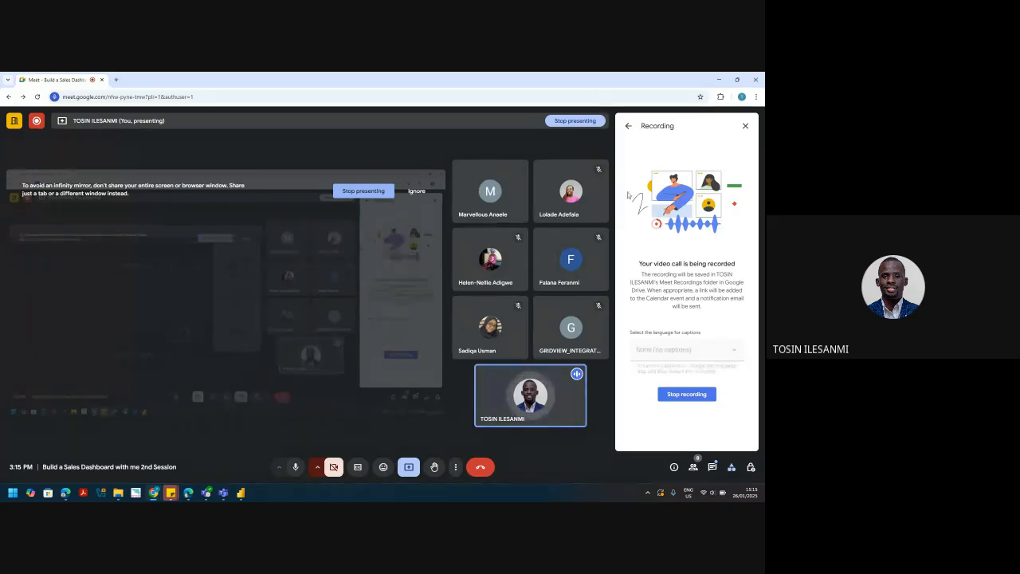
Step: Close Google Meet's Recording panel and stop presenting the screen
left_click(745, 127)
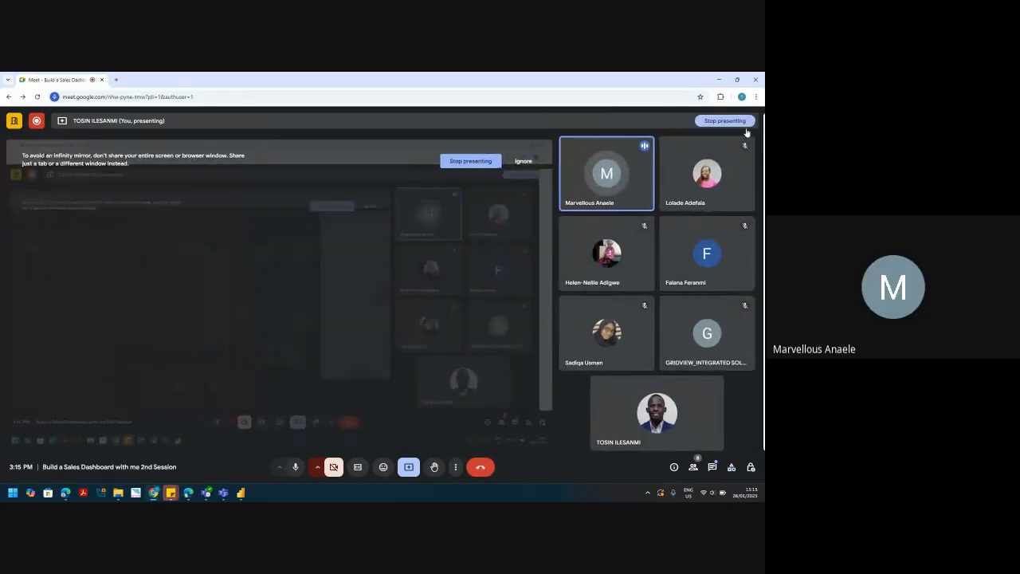
mouse_move(653, 162)
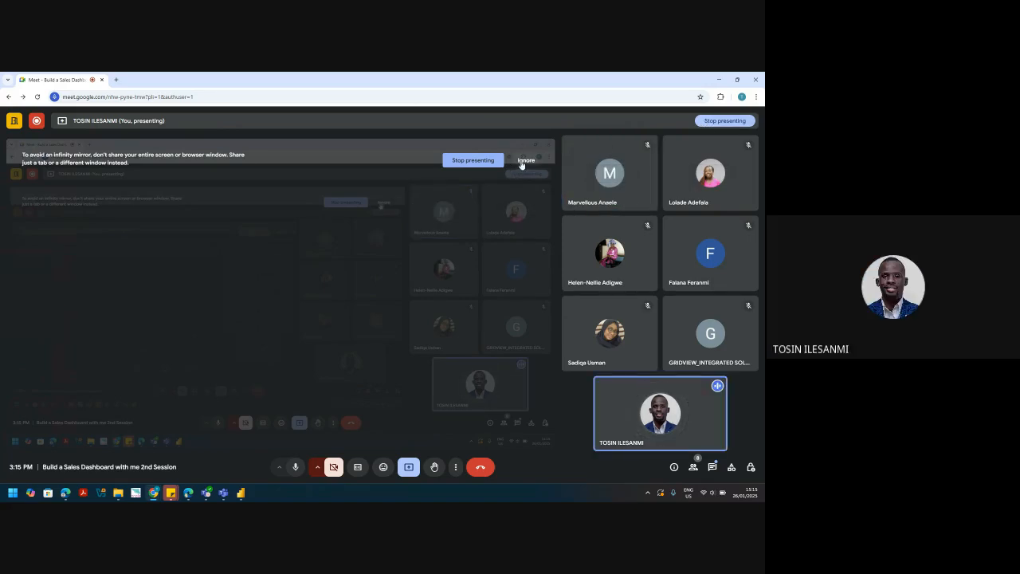
left_click(409, 467)
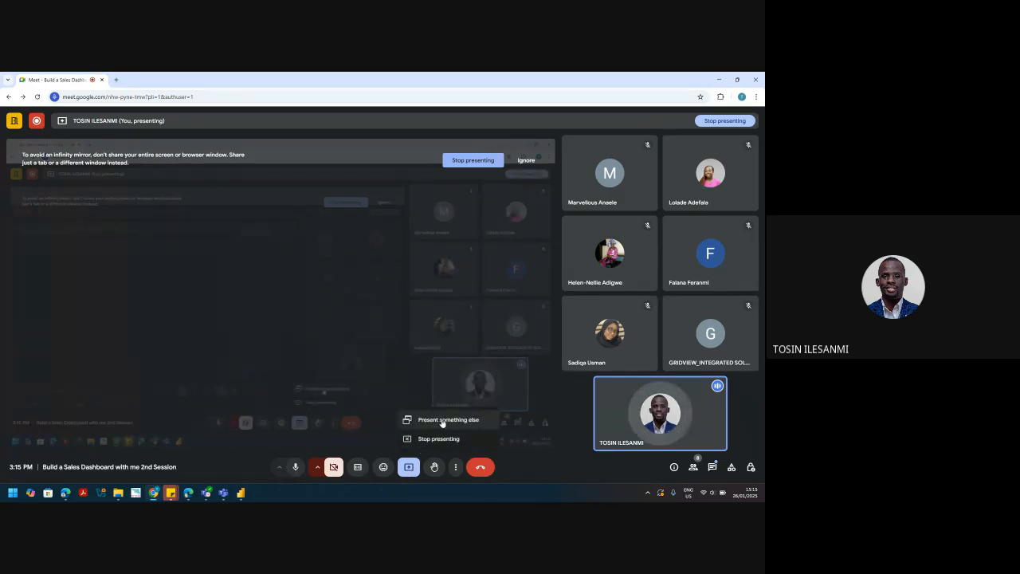
left_click(445, 436)
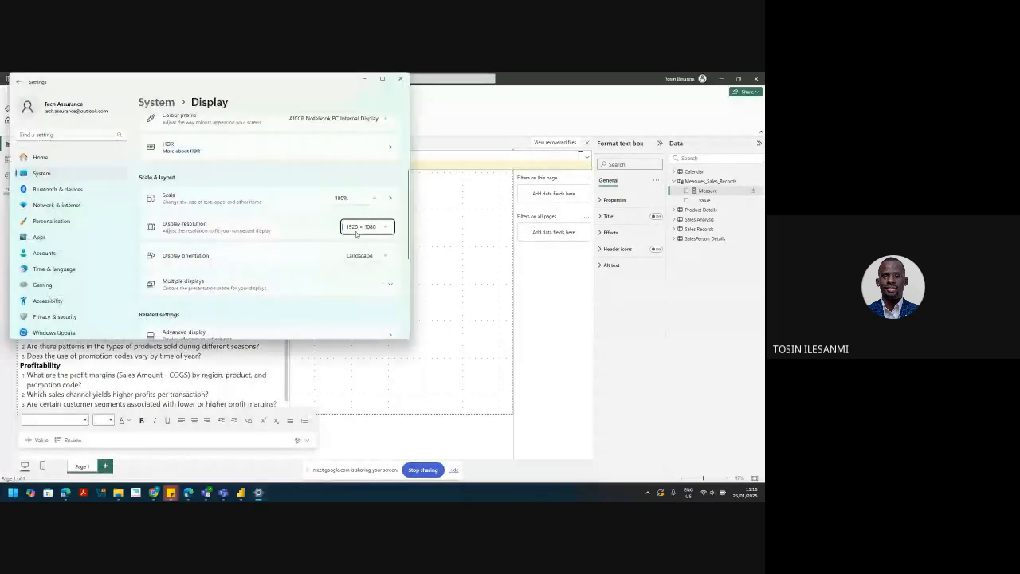
Step: After reverting a 1600 × 1200 trial, keep a 1600 × 900 resolution and close Settings
left_click(363, 230)
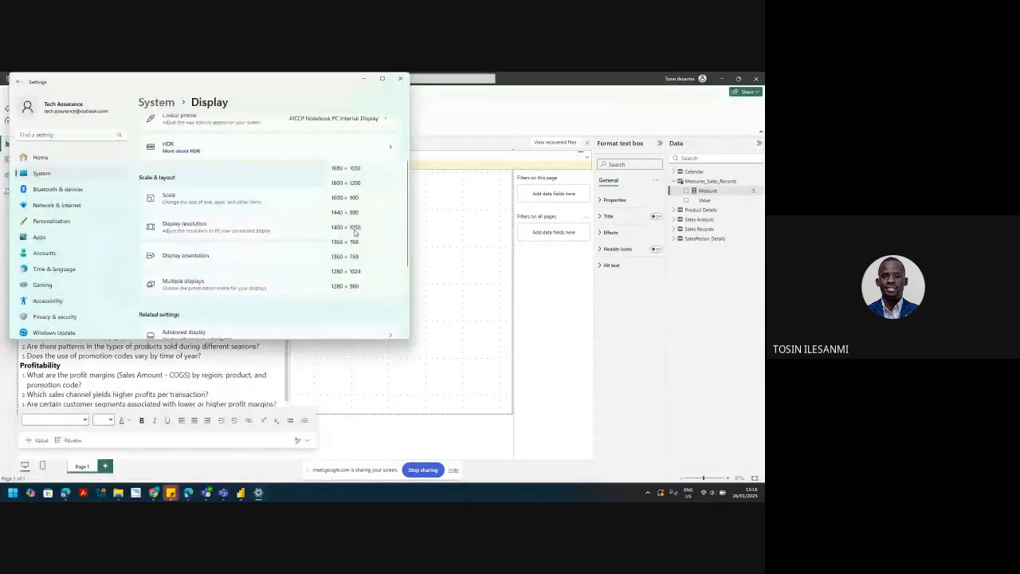
left_click(356, 188)
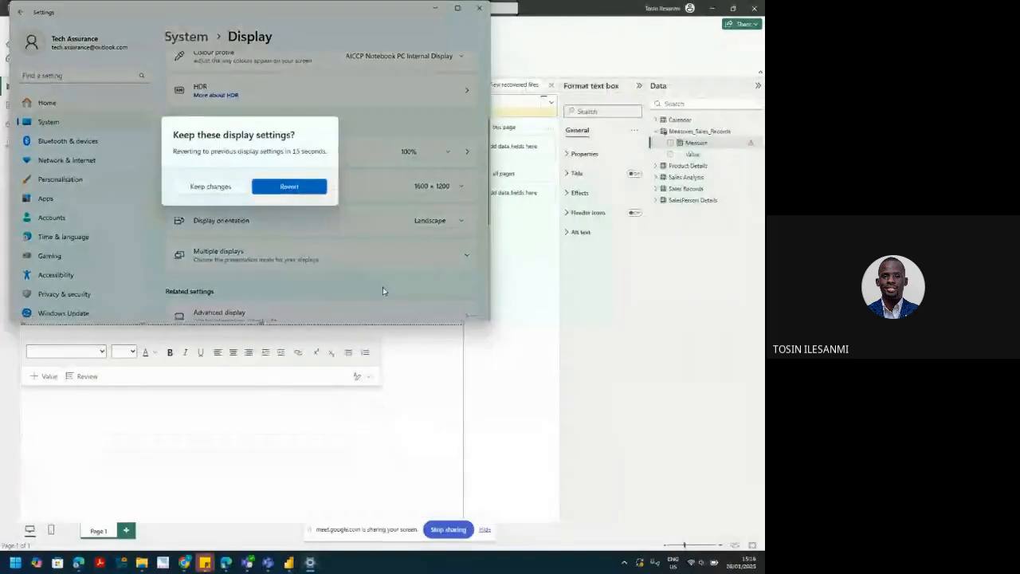
left_click(283, 186)
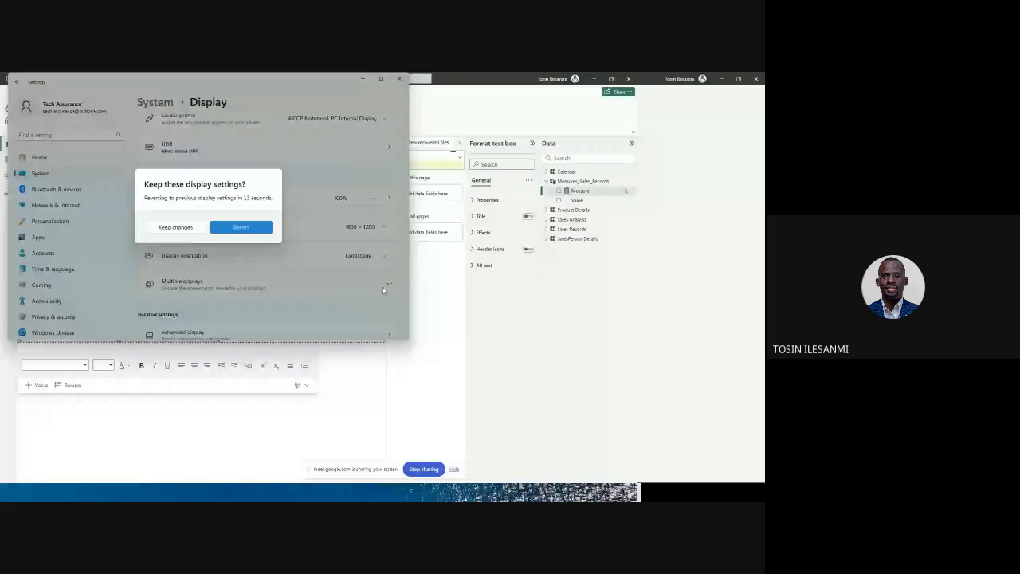
left_click(373, 227)
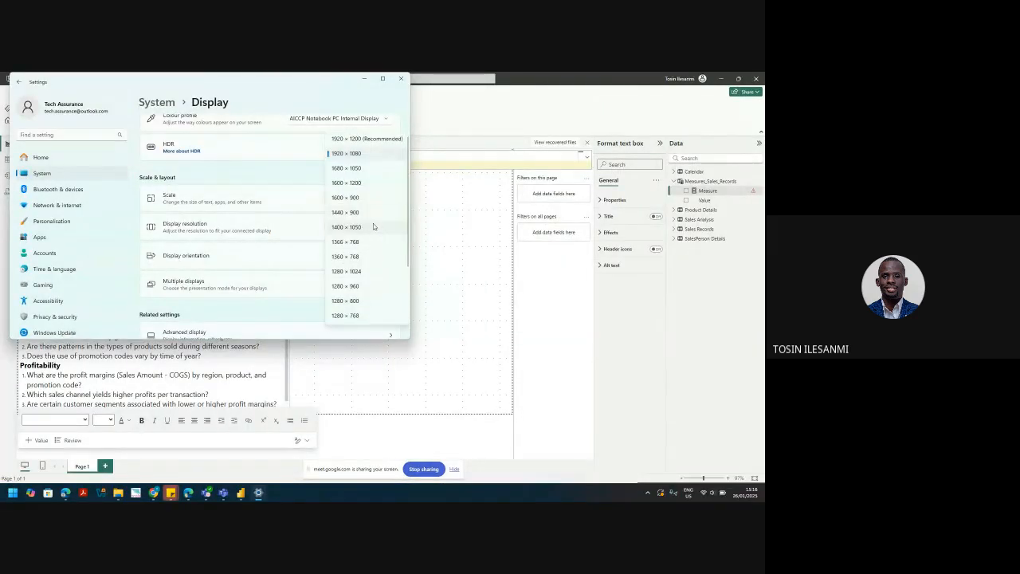
left_click(344, 199)
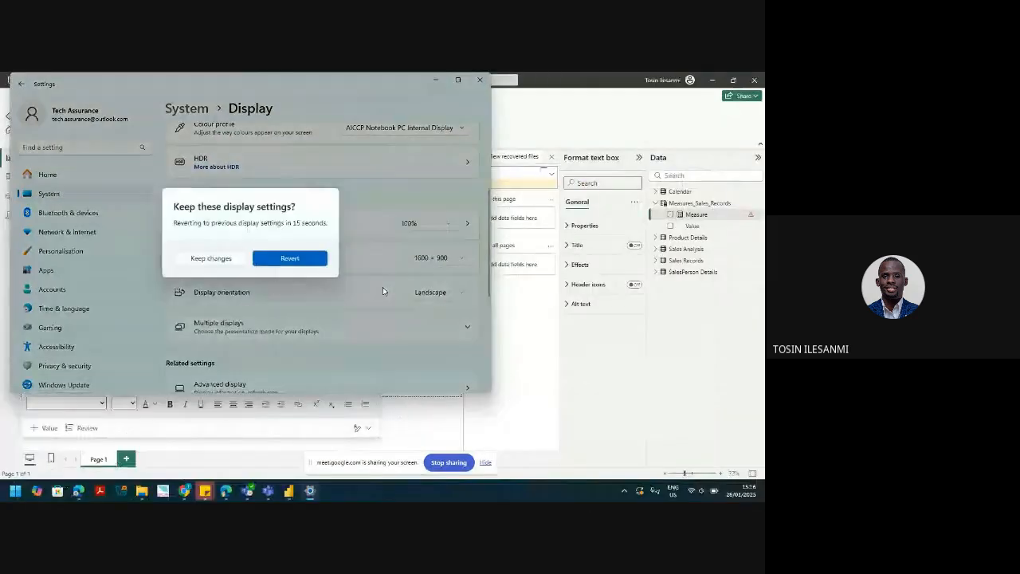
left_click(210, 259)
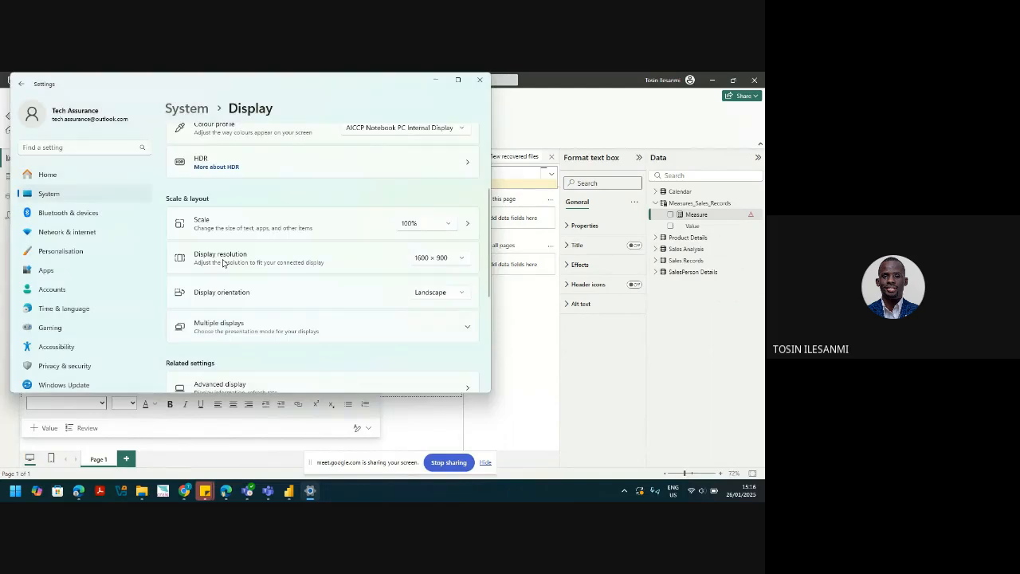
left_click(479, 83)
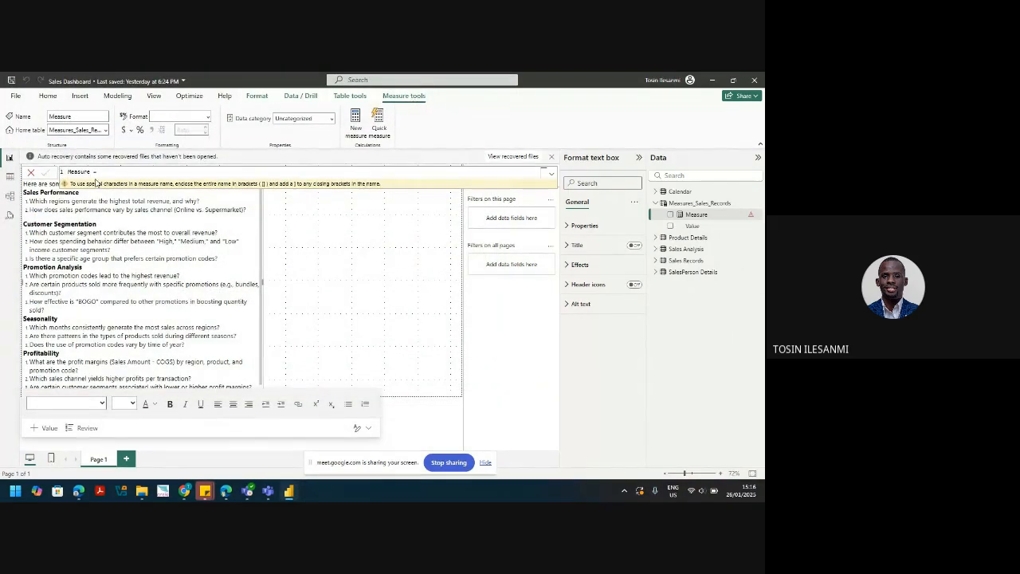
Step: Discard the unfinished measure and begin a new calculated table from Measures_Sales_Records
key("ctrl+a")
key("BackSpace")
left_click(46, 173)
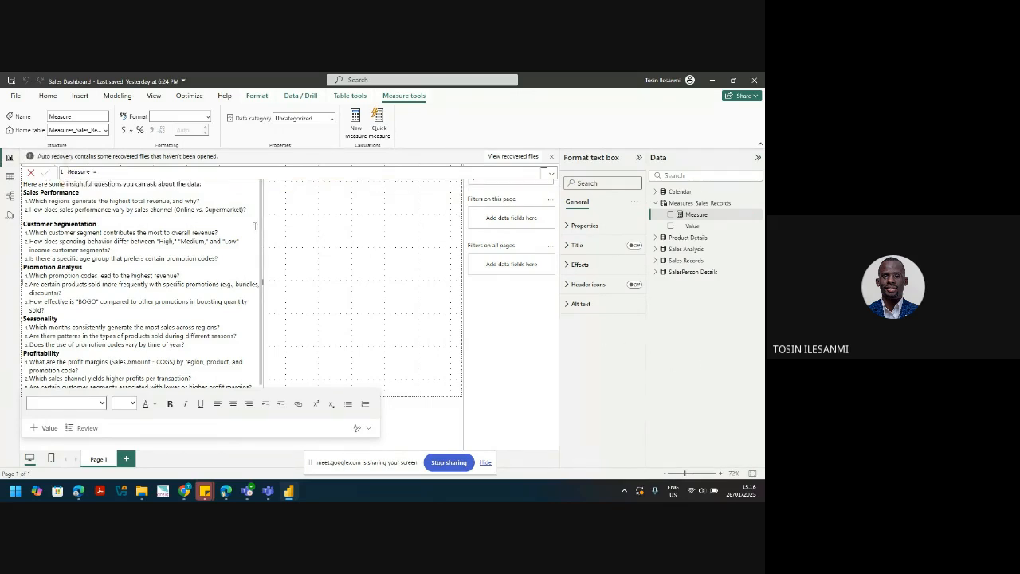
left_click(29, 173)
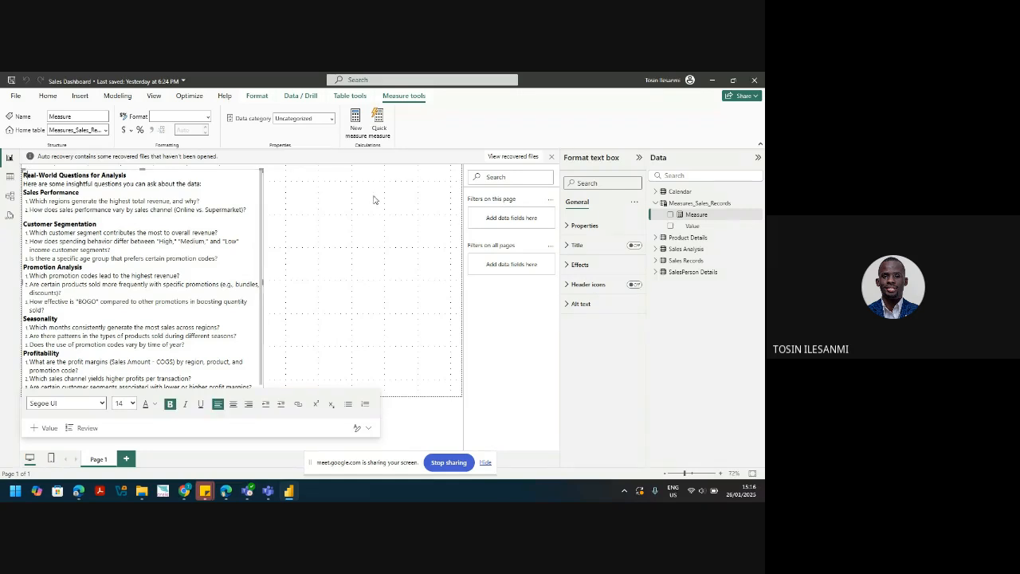
left_click(698, 204)
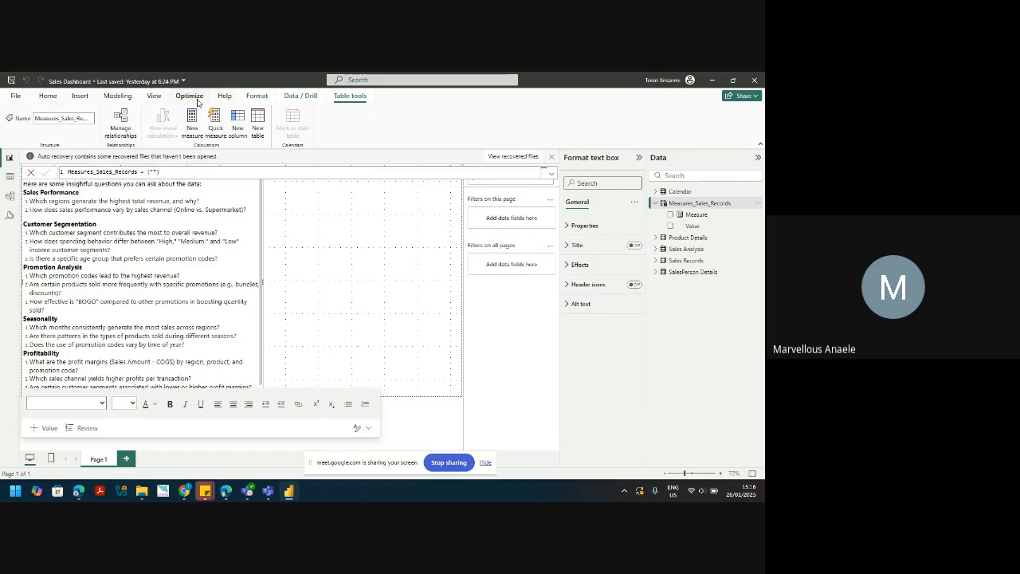
left_click(258, 126)
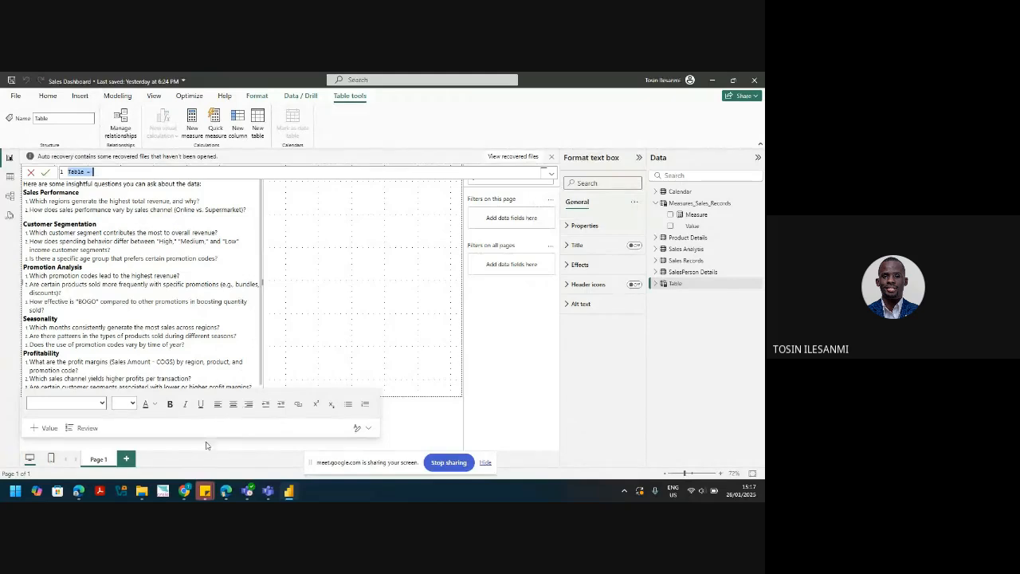
Step: Delete the default 'Table =' text from the new table's formula
mouse_move(249, 493)
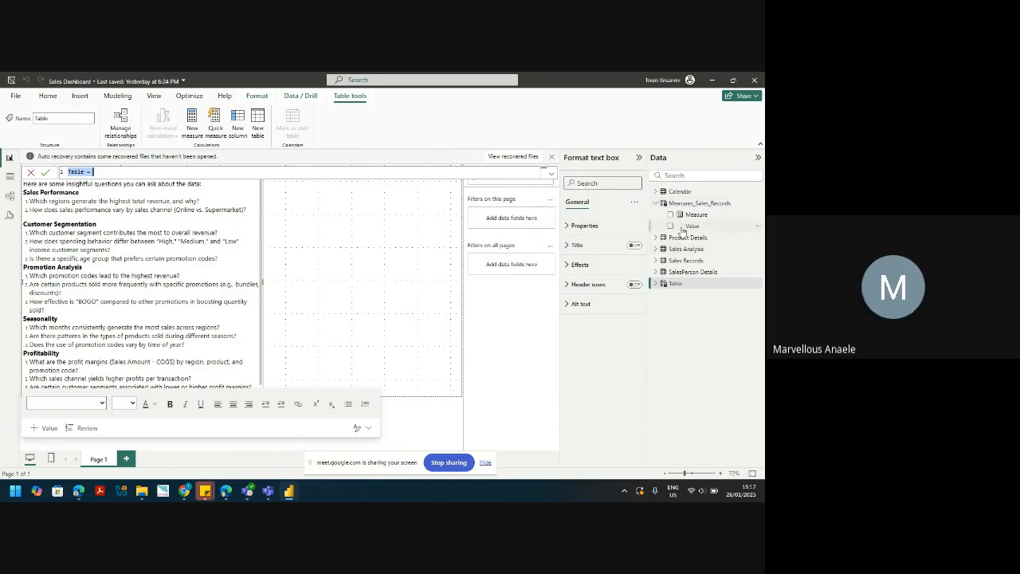
key("BackSpace")
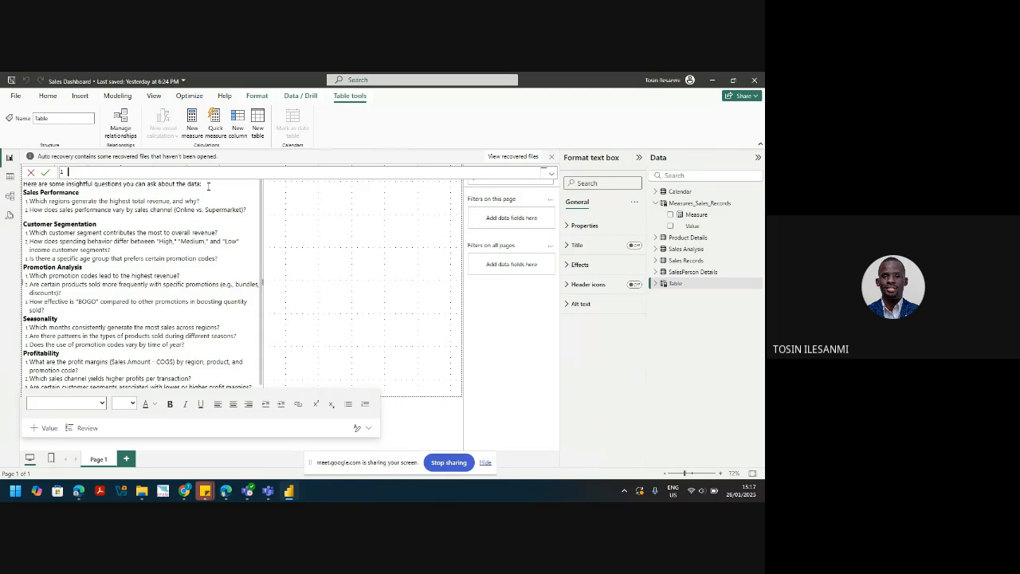
Step: Cancel the empty table, browse the Format, Home and Modeling tabs, and begin another new table
left_click(31, 172)
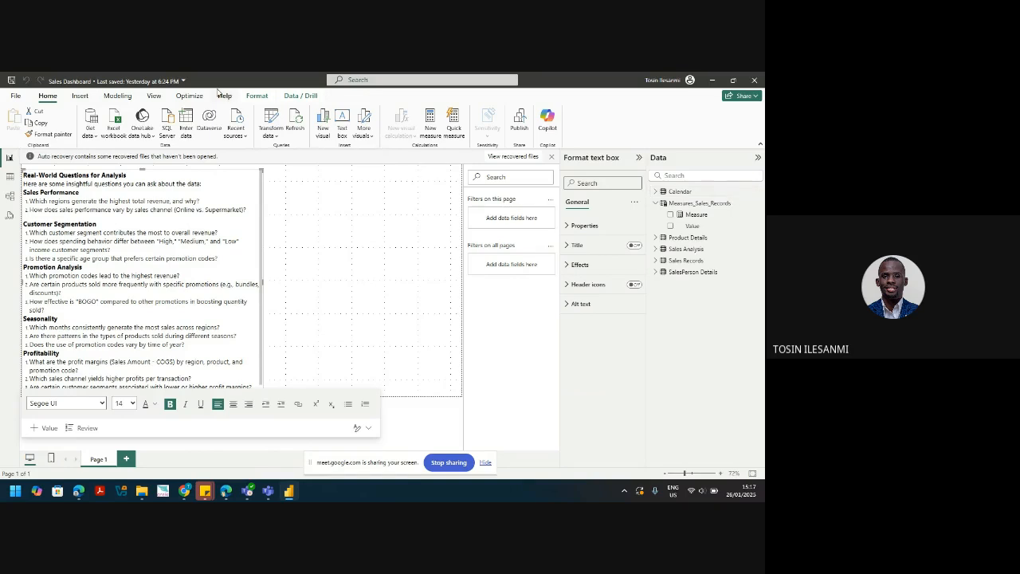
left_click(258, 97)
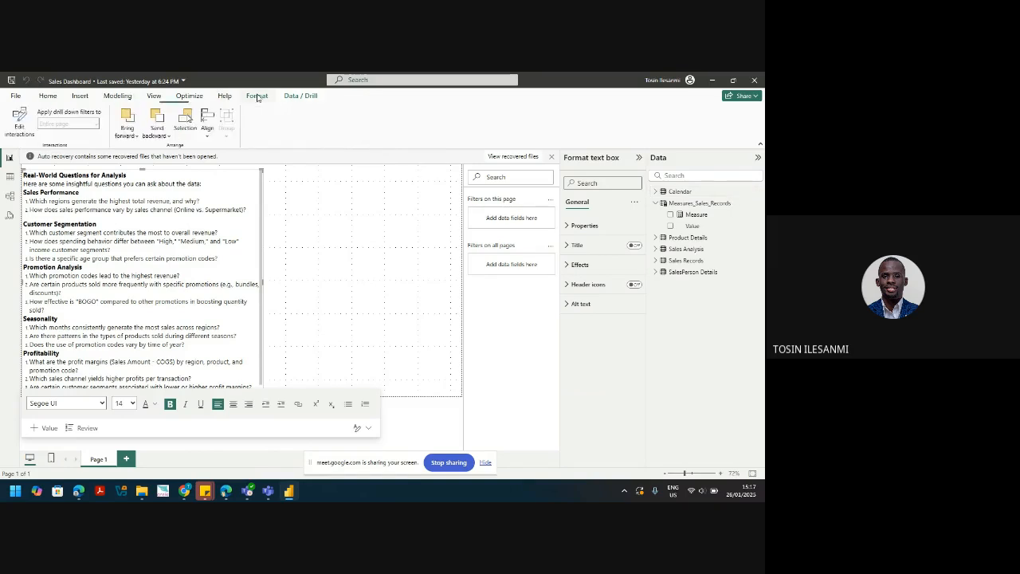
left_click(48, 96)
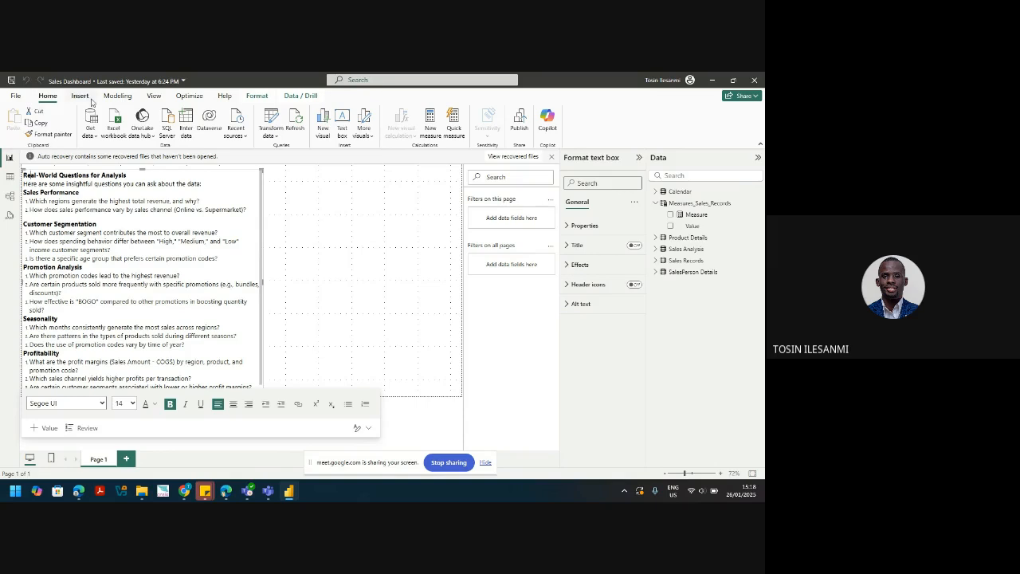
left_click(118, 96)
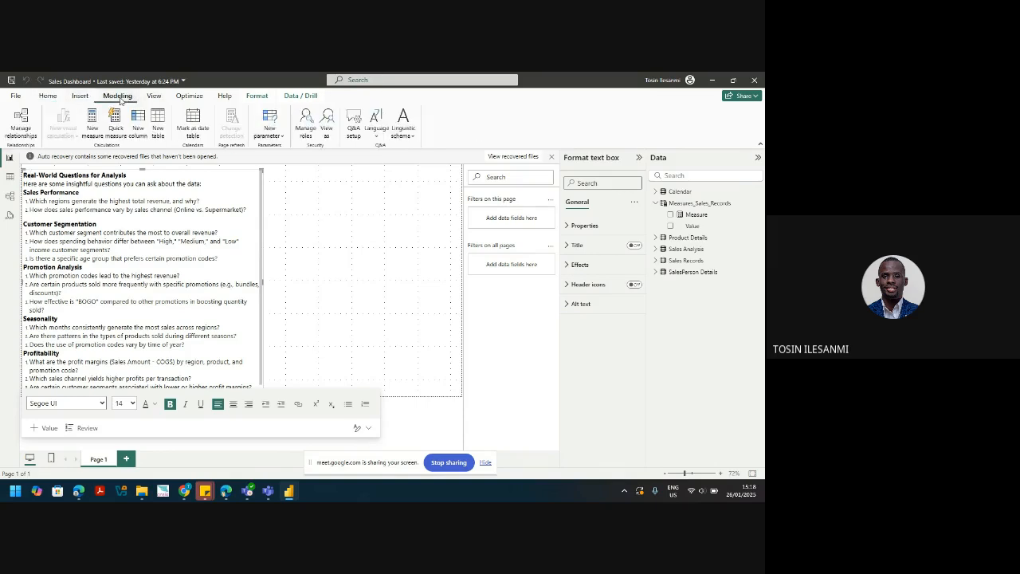
left_click(160, 126)
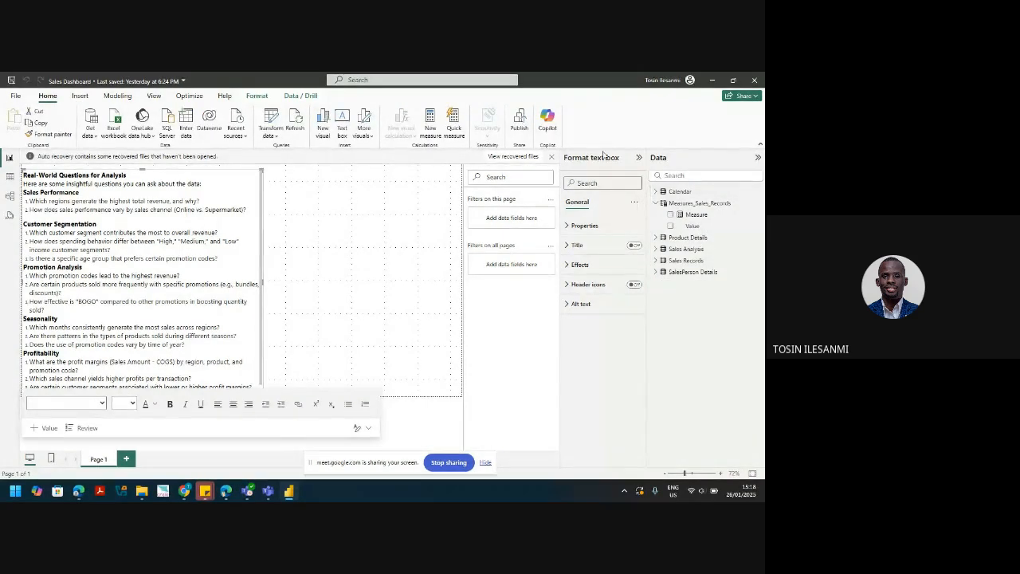
Step: Dismiss the auto-recovery notice, removing recovered files, and nudge the questions text box to height 669
left_click(552, 157)
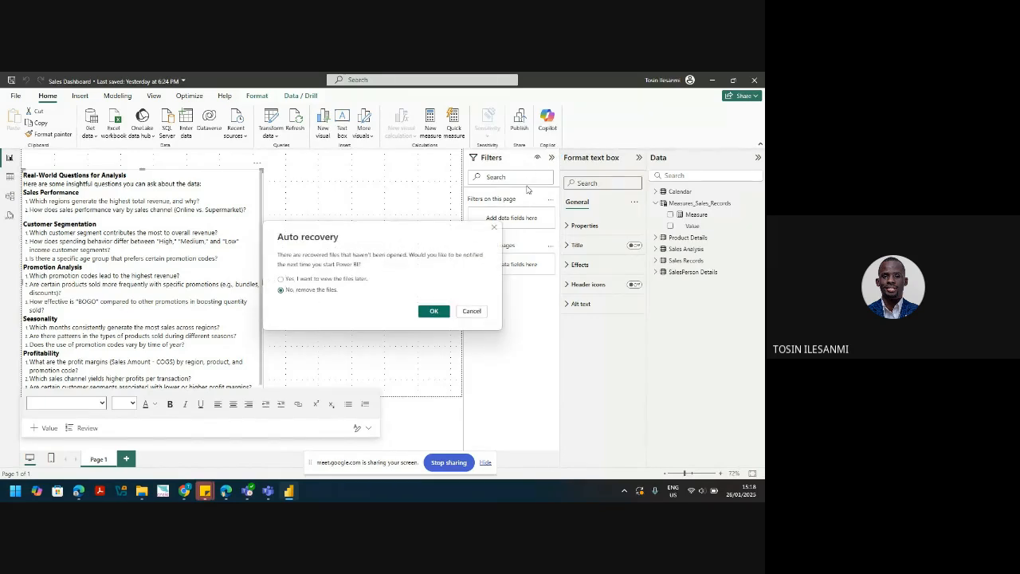
left_click(434, 311)
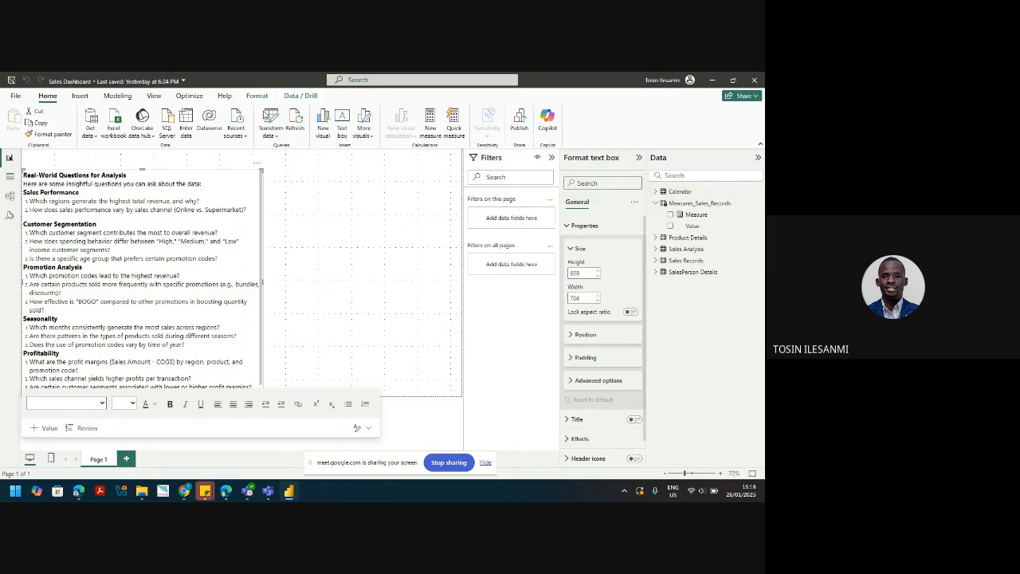
left_click(116, 97)
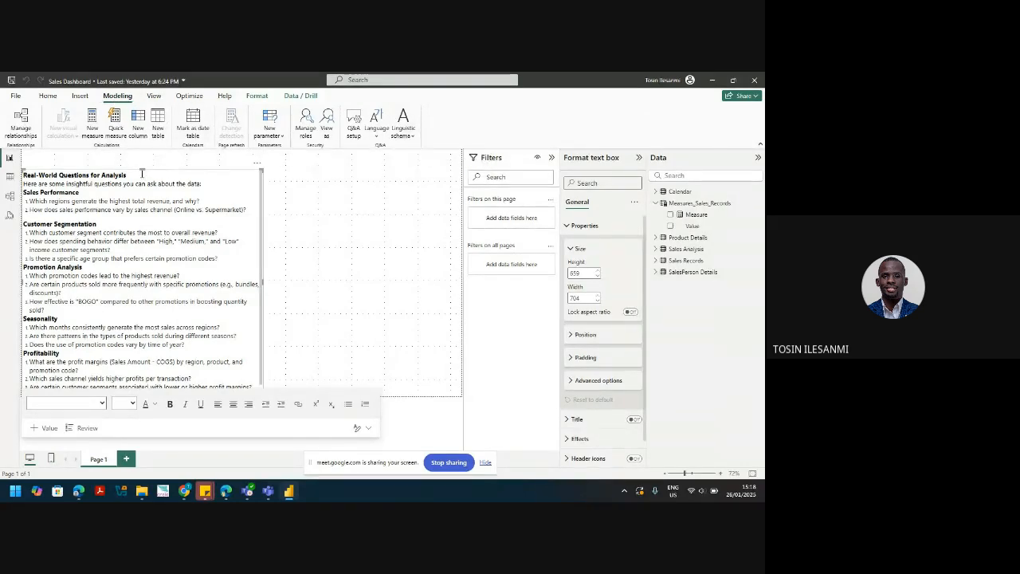
left_click_drag(142, 169, 142, 166)
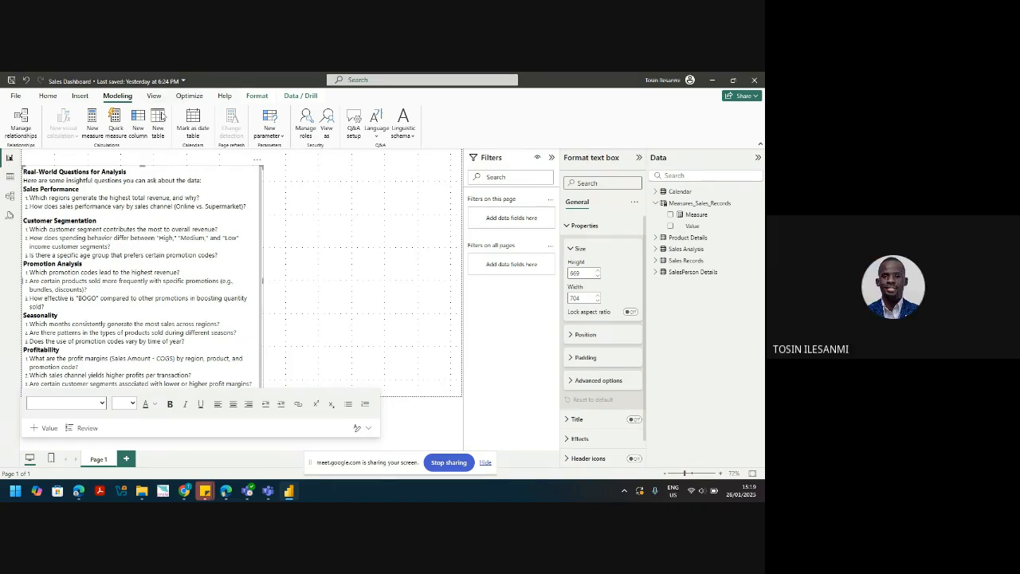
Step: Start a new calculated table with the formula Measures_sales_recordss = {""}
left_click(158, 119)
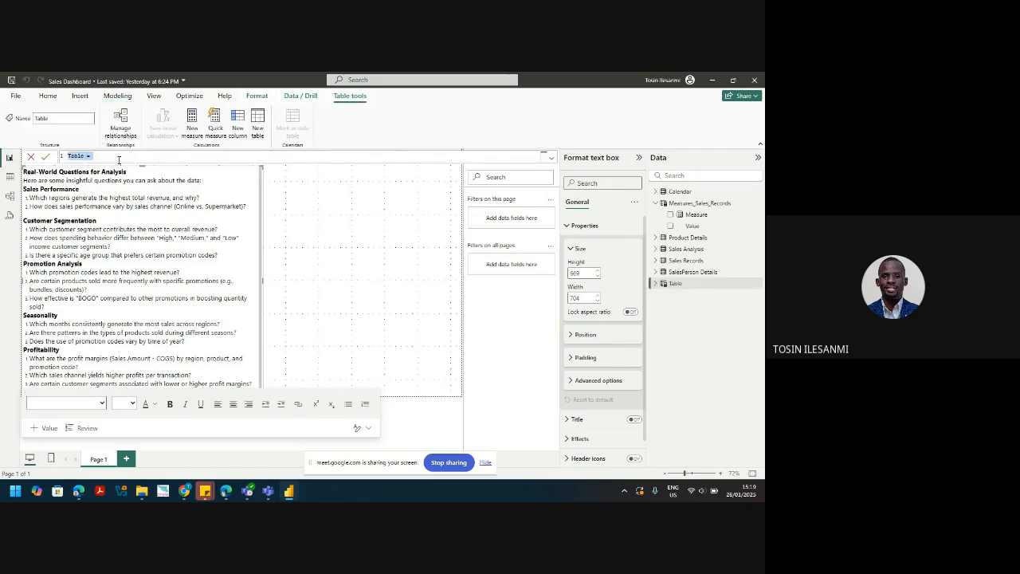
type("Measures_sales_recordss =")
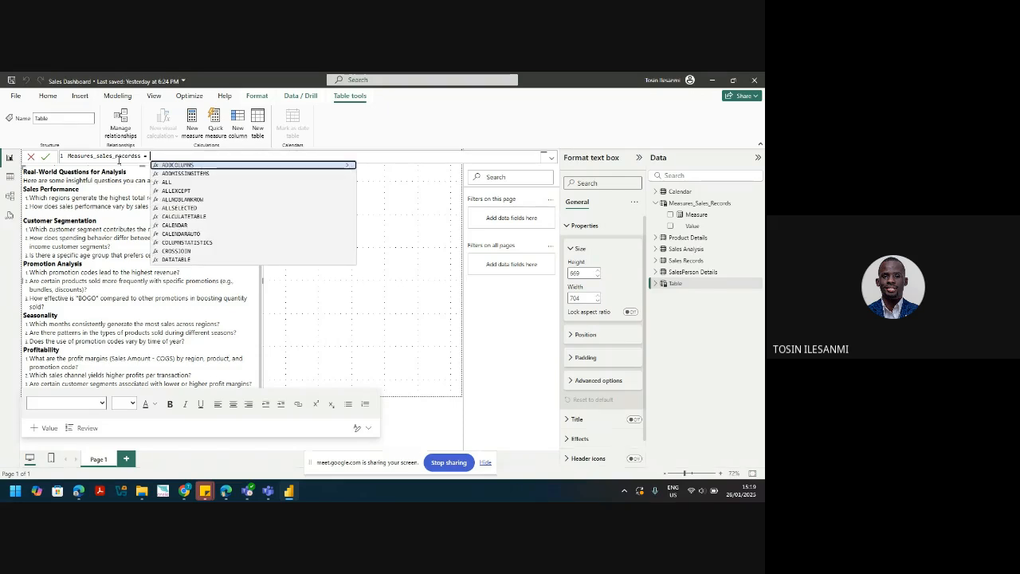
key("Escape")
type("{")
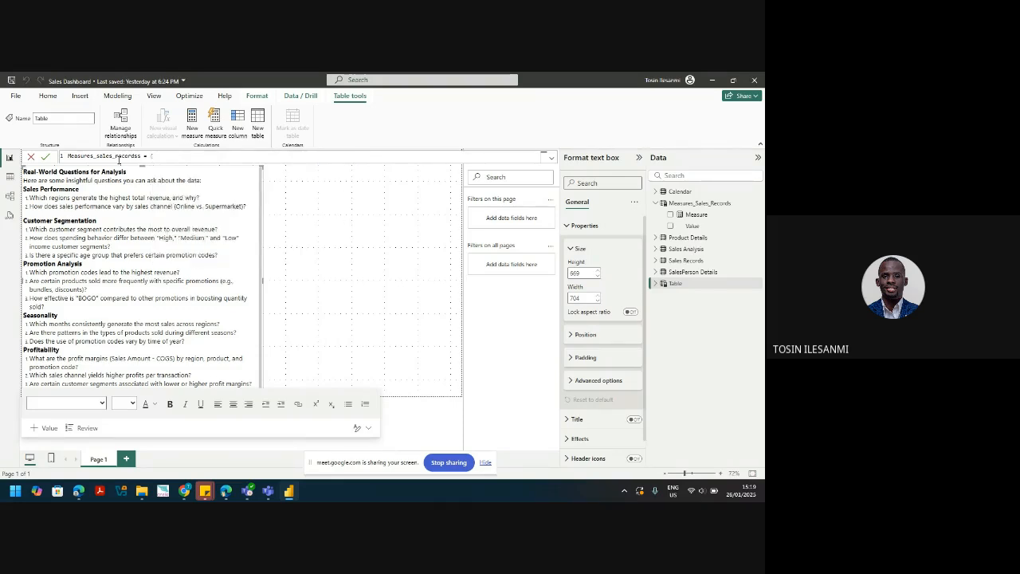
type("\"\"}")
Step: Select the table formula text and switch to the Google Meet window in Chrome
left_click_drag(172, 158, 66, 157)
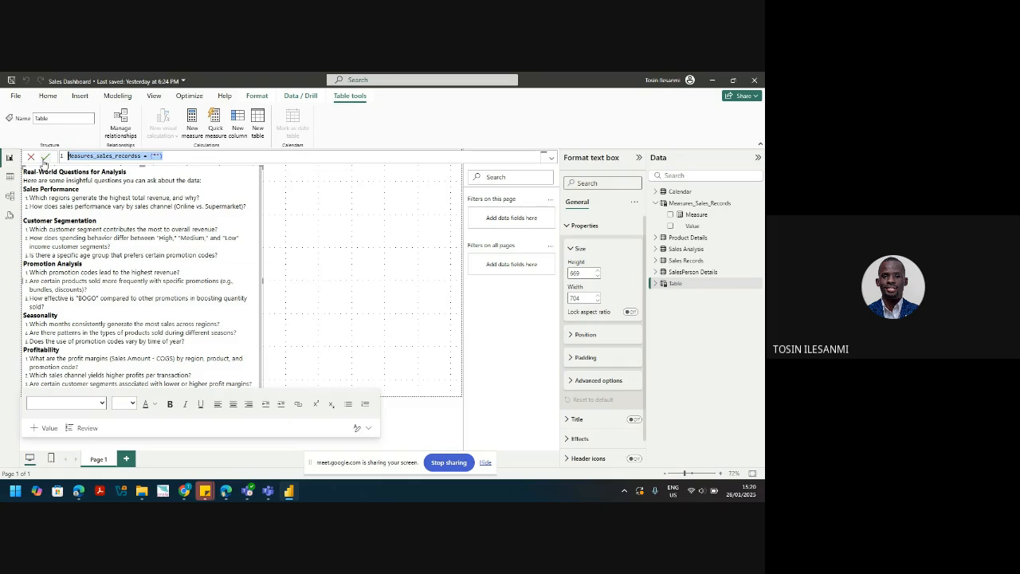
mouse_move(184, 491)
left_click(160, 440)
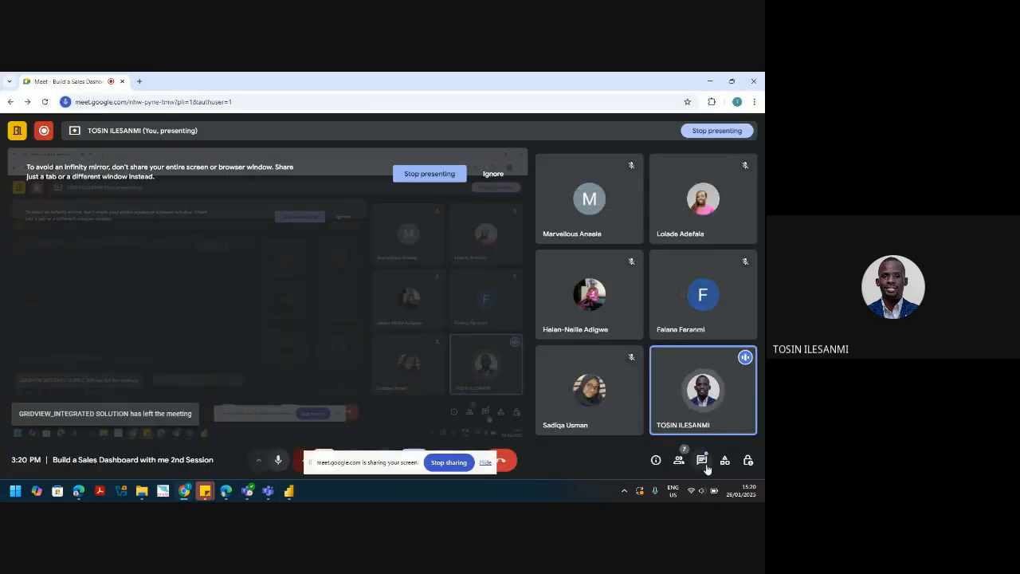
Step: Paste the Measures_sales_recordss formula into the Meet chat, send it, and return to Power BI
left_click(704, 464)
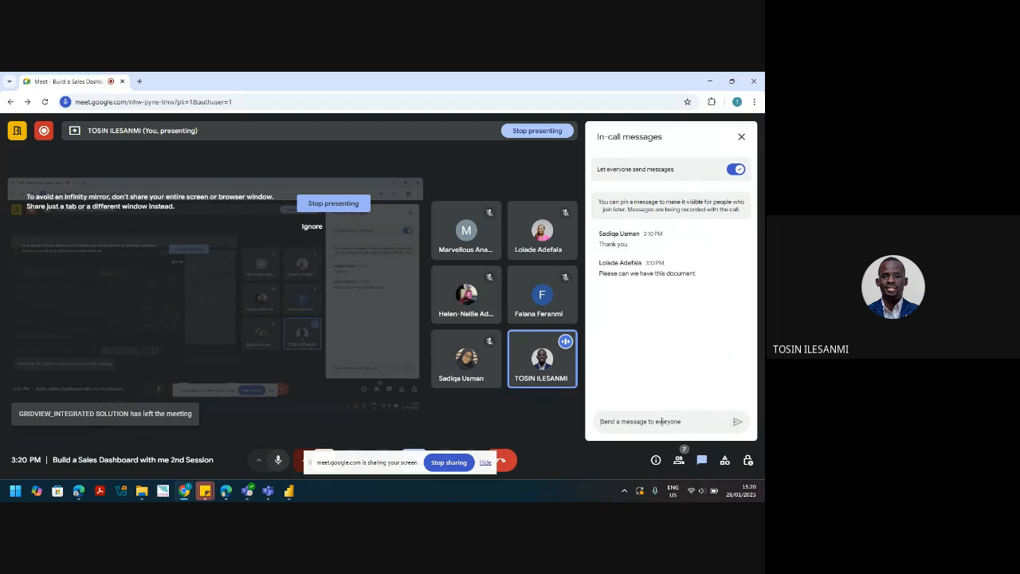
type("Measures. sales records = (\"\")")
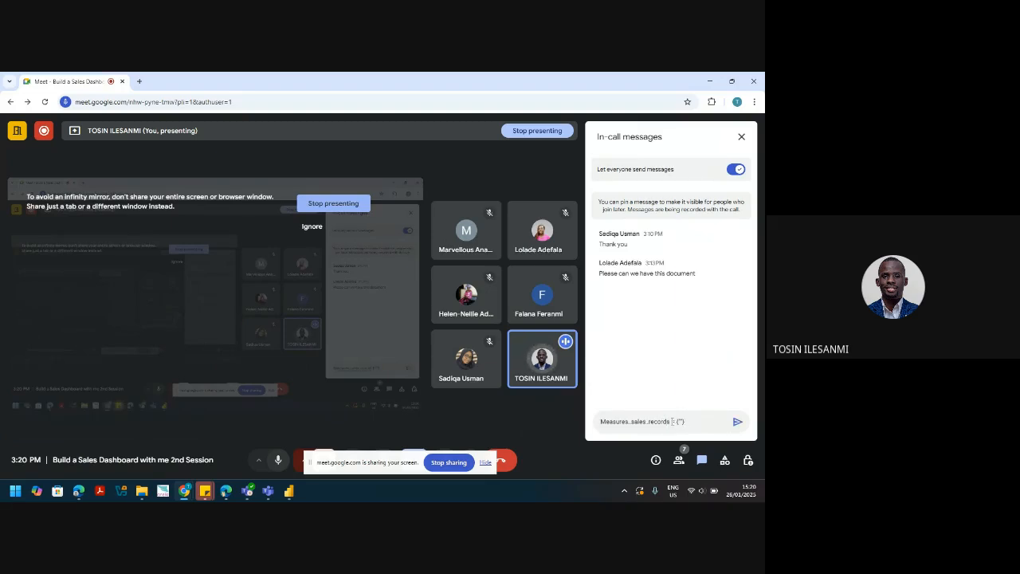
left_click(745, 425)
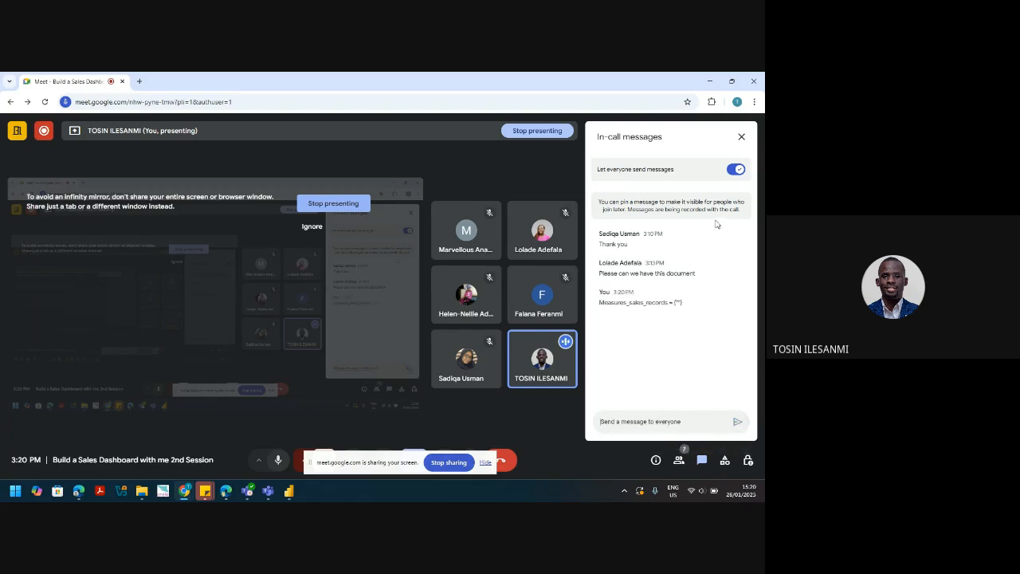
left_click(742, 137)
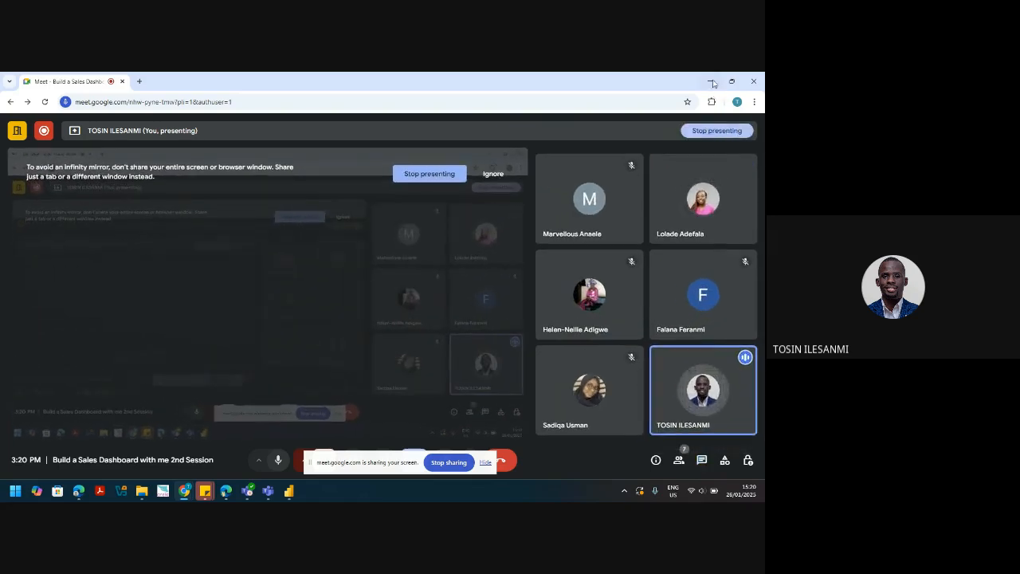
key("alt+Tab")
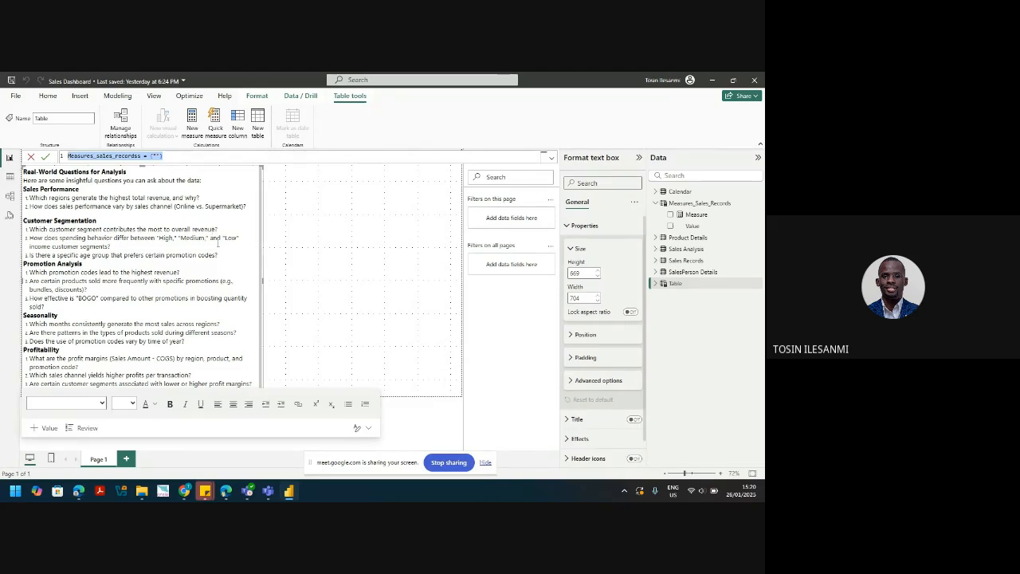
Step: Commit the table formula, then delete the duplicate Measures_sales_recordss table from the model
key("Return")
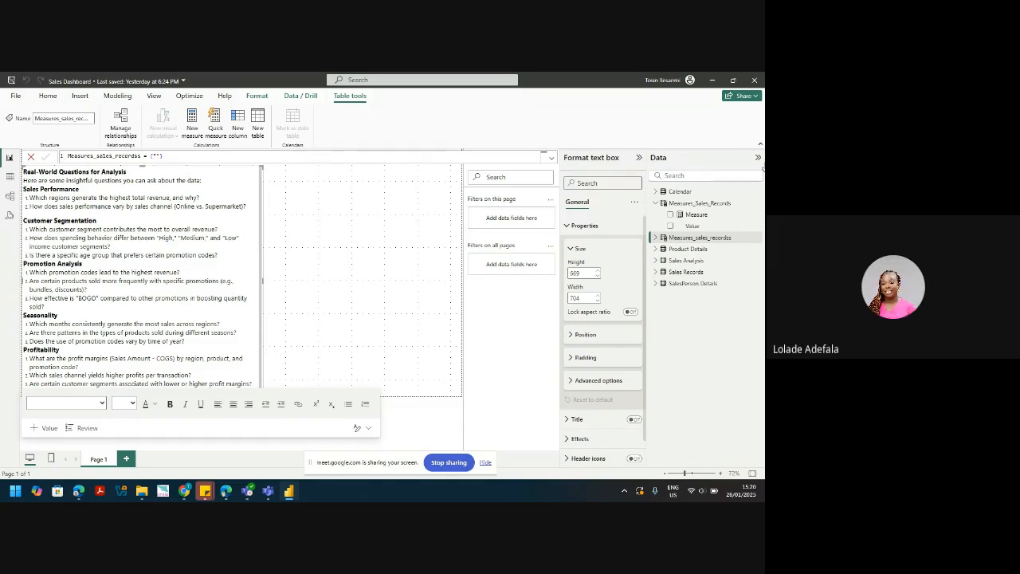
left_click(760, 239)
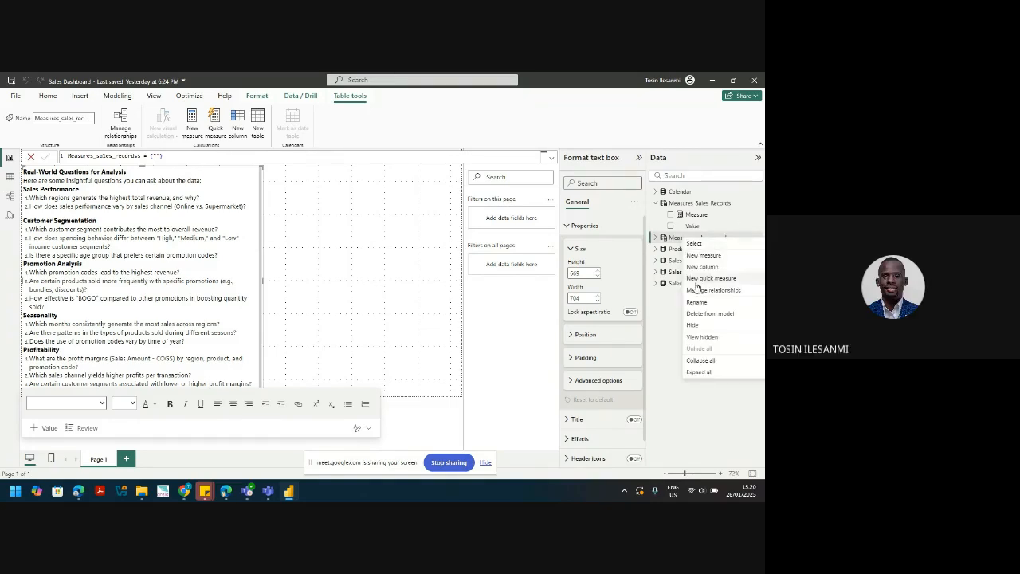
left_click(699, 315)
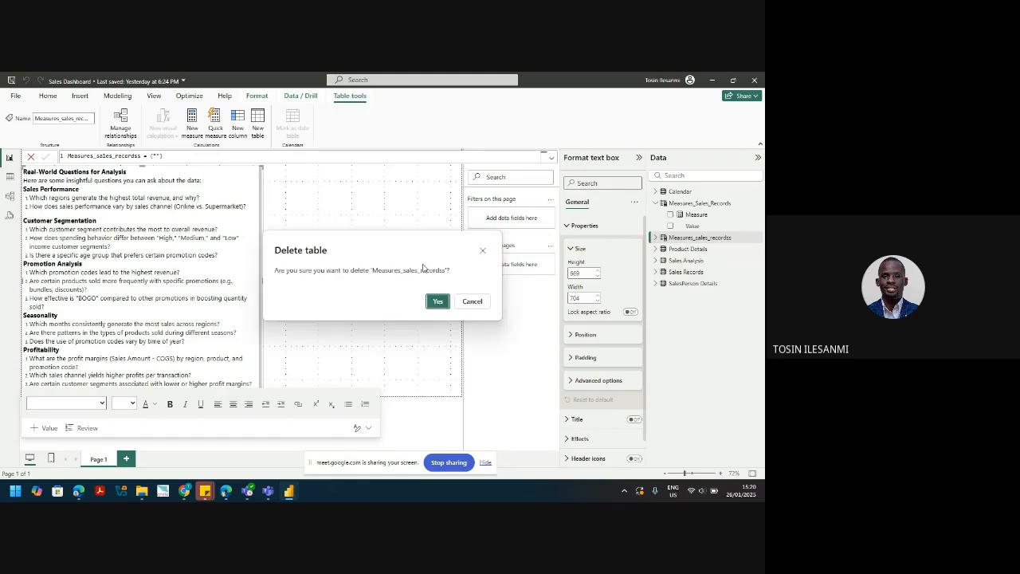
left_click(435, 300)
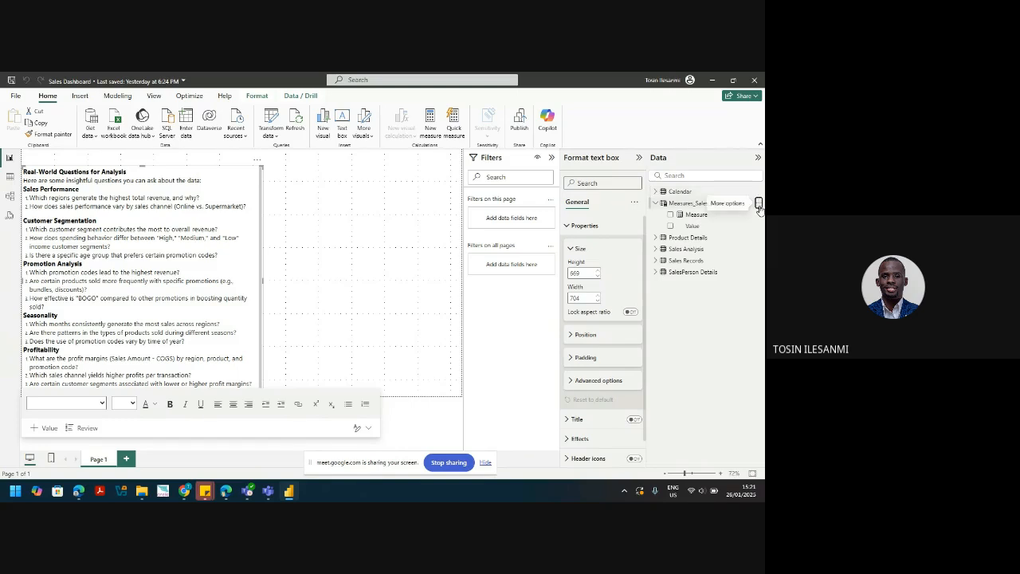
Step: Create a new measure in Measures_Sales_Records and begin the Total Revenue formula
left_click(758, 206)
left_click(722, 224)
type("Total ")
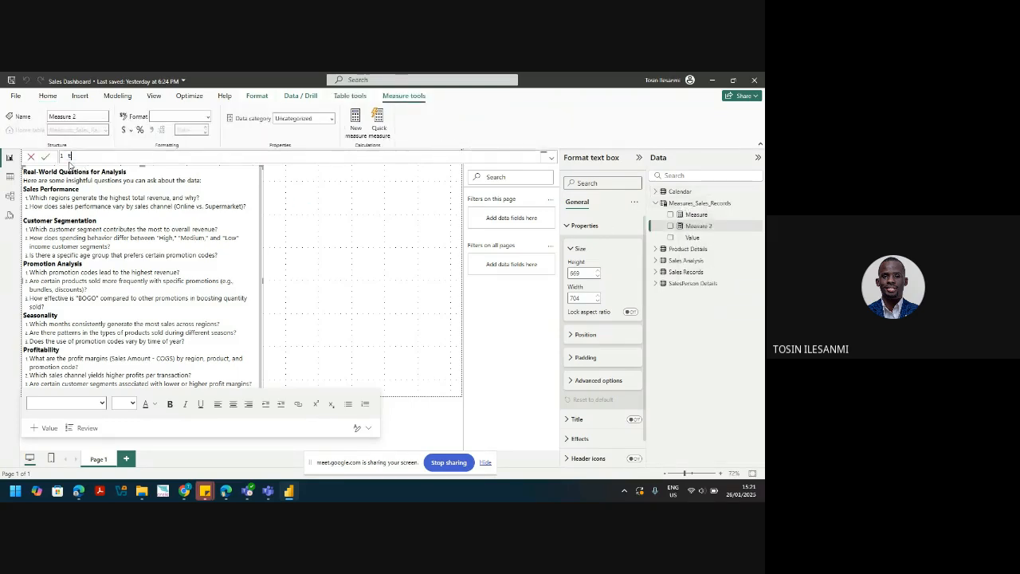
type("Revenue = sum")
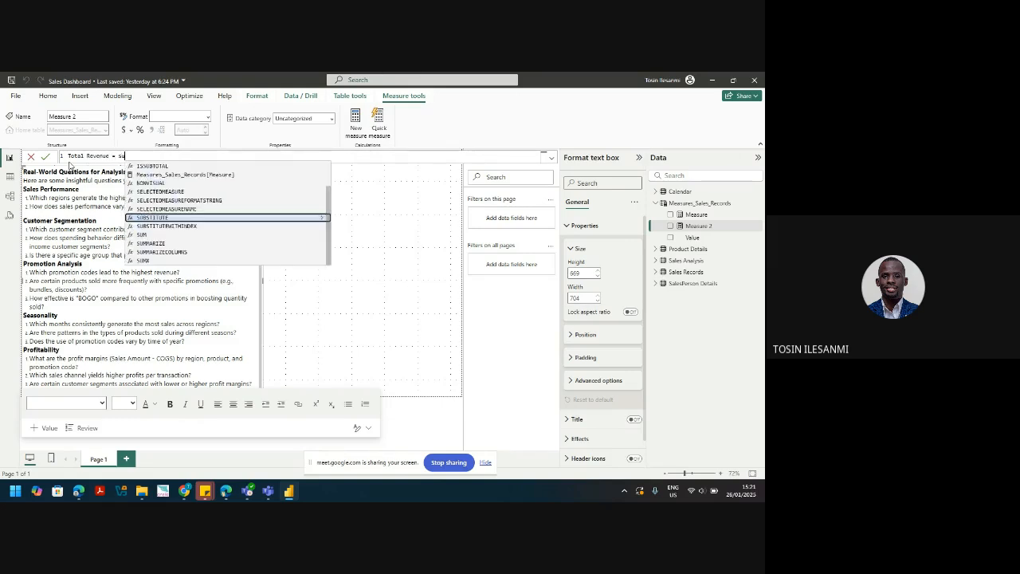
key("BackSpace")
key("BackSpace")
key("BackSpace")
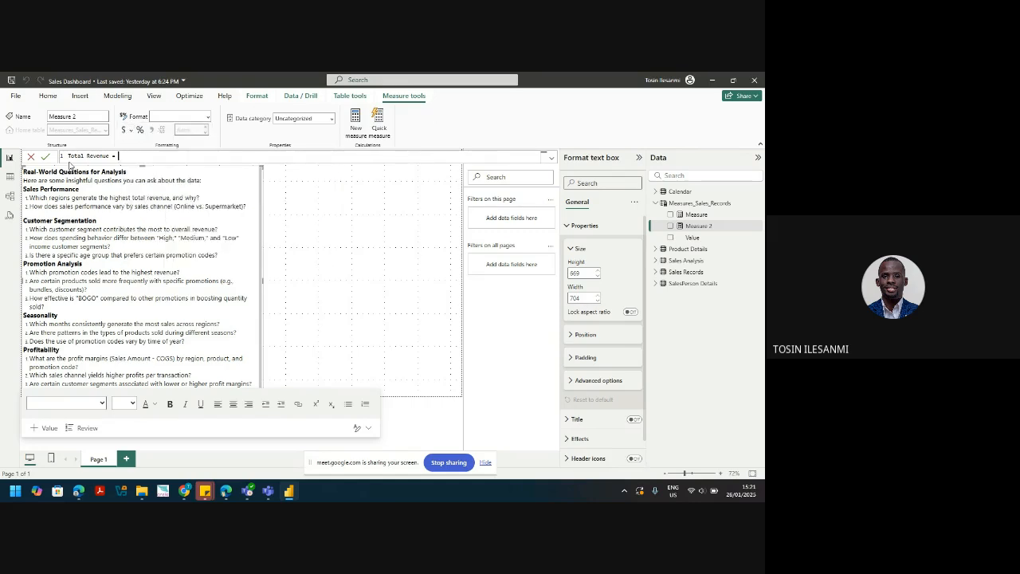
Step: Raise the system volume from Windows quick settings
left_click(703, 493)
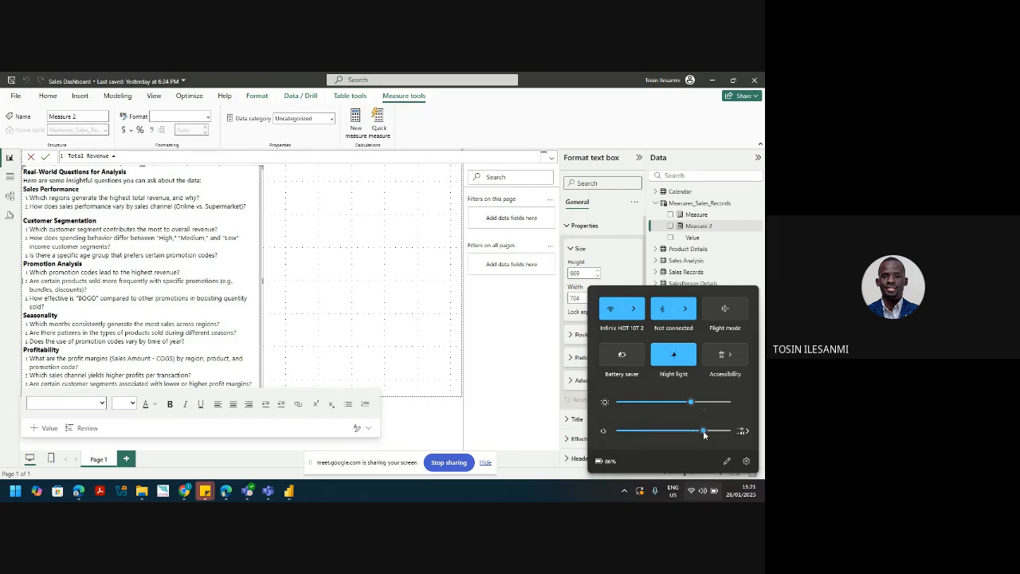
left_click_drag(709, 434, 714, 435)
left_click(133, 154)
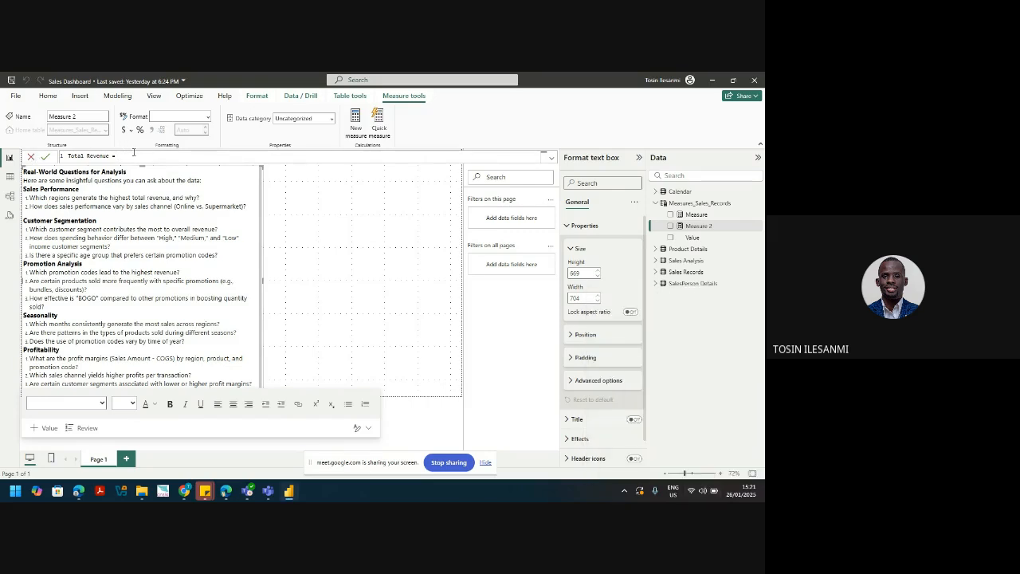
Step: Complete Total Revenue = SUM('Sales Records'[Total Sales]) and commit the measure
type("SUM(")
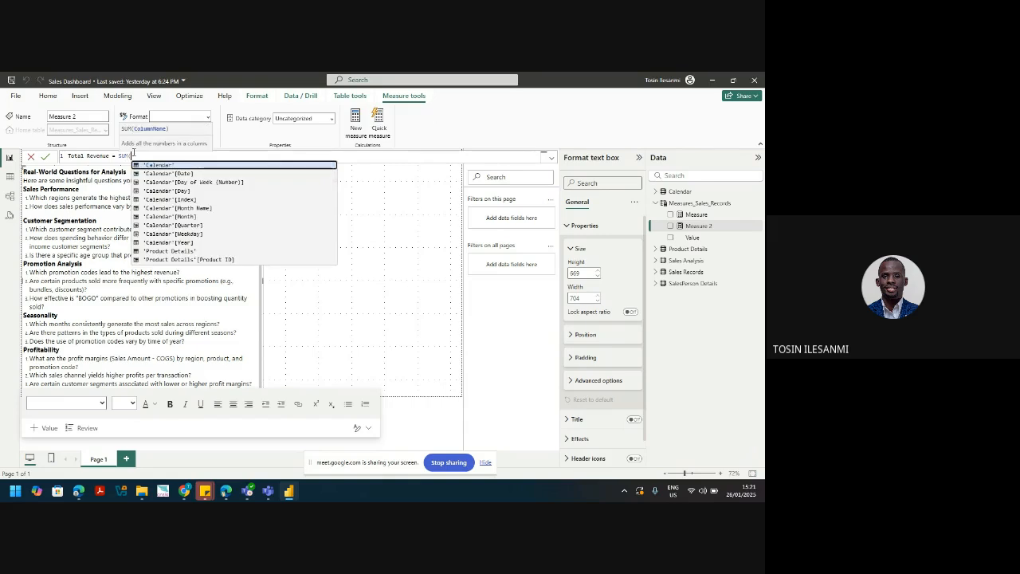
type("'")
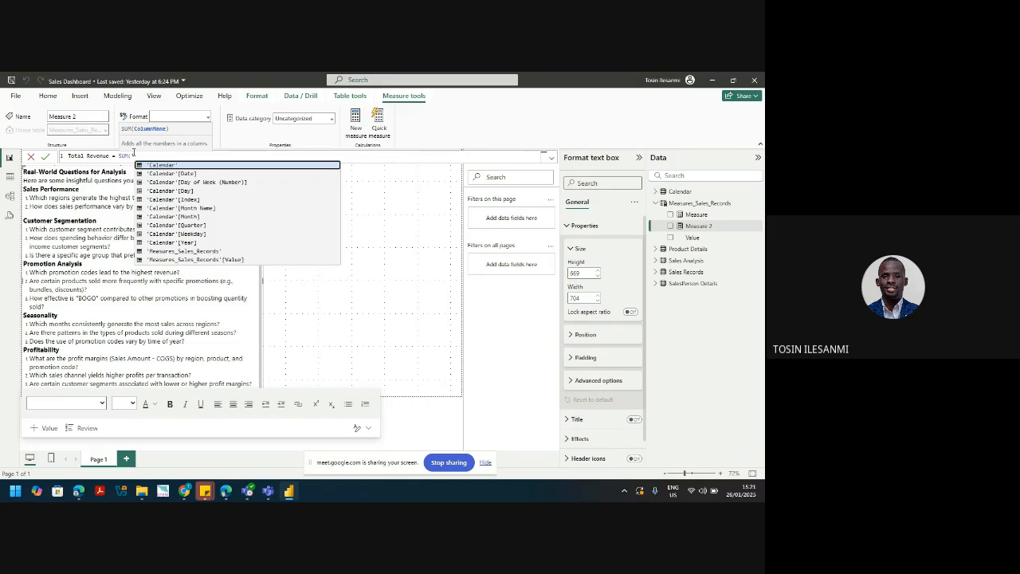
type("SA")
key("Down")
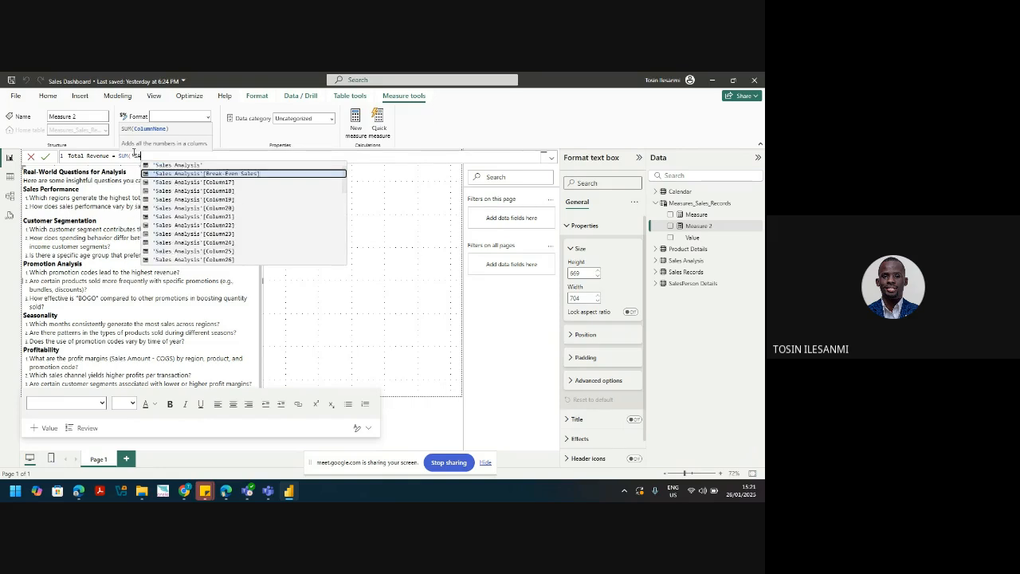
key("Up")
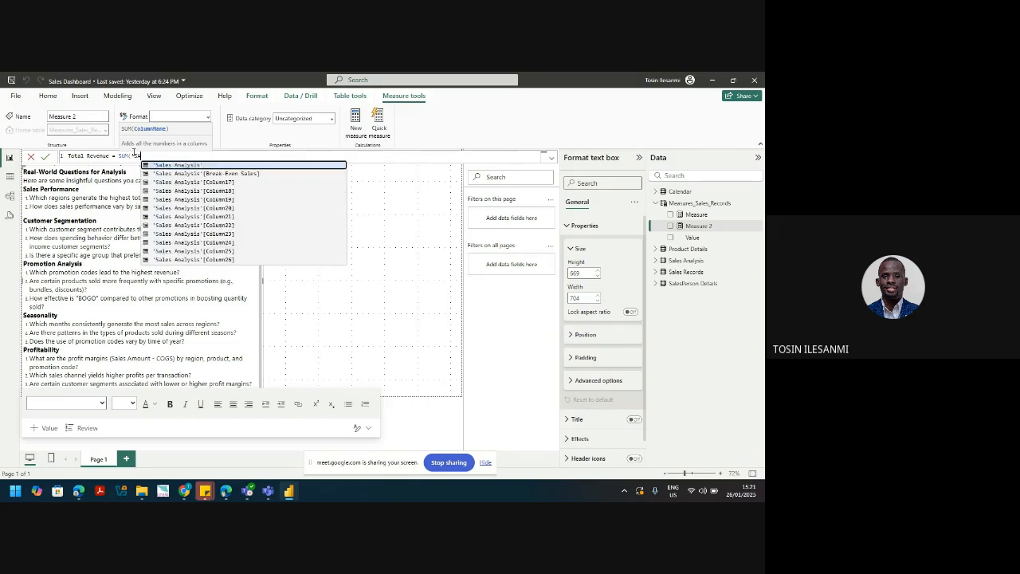
key("Down")
key("Down")
key("Down")
key("Down")
key("Down")
key("Down")
key("Down")
key("Down")
key("Down")
key("Down")
key("Down")
key("Down")
key("Down")
key("Down")
key("Down")
key("Down")
key("Down")
key("Down")
key("Down")
key("Down")
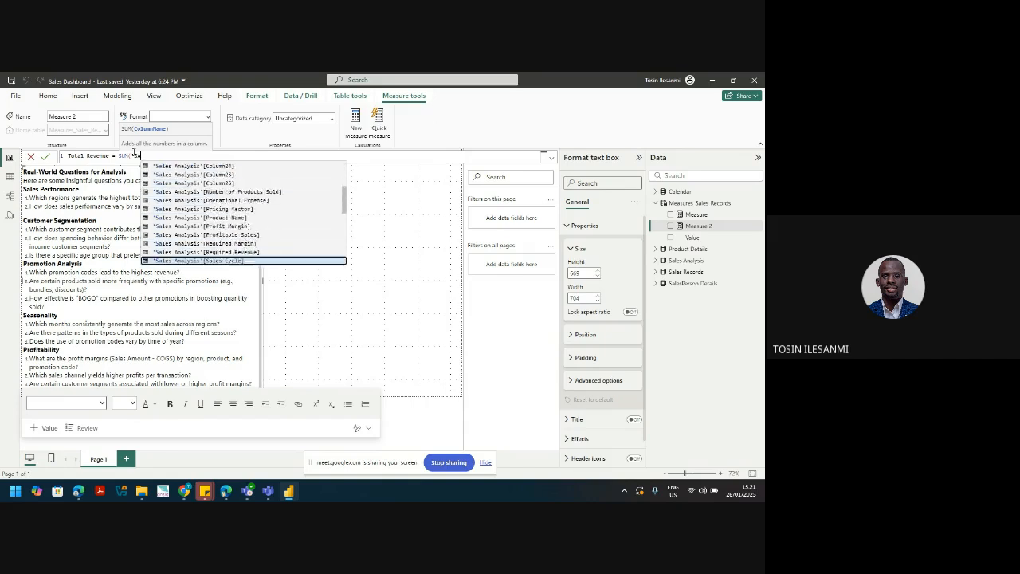
key("Down")
key("Down")
key("Down")
key("Down")
key("Down")
key("Down")
key("Down")
key("Down")
key("Down")
key("Down")
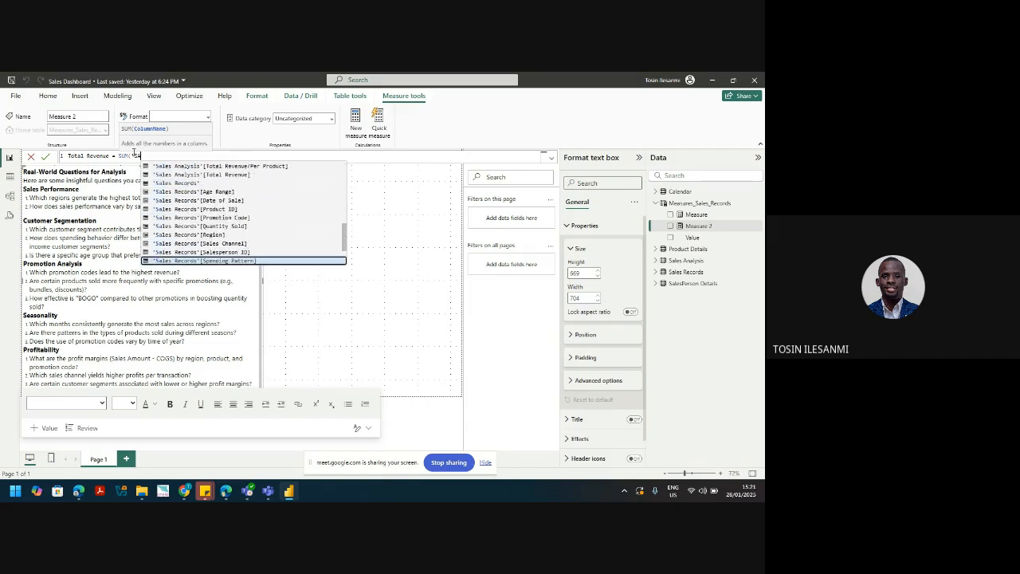
key("Down")
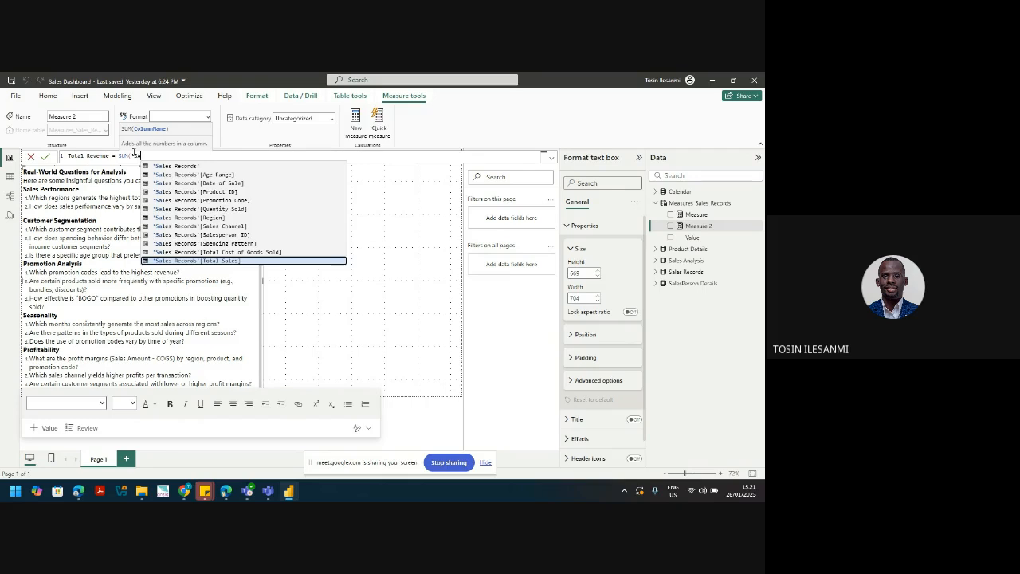
key("Tab")
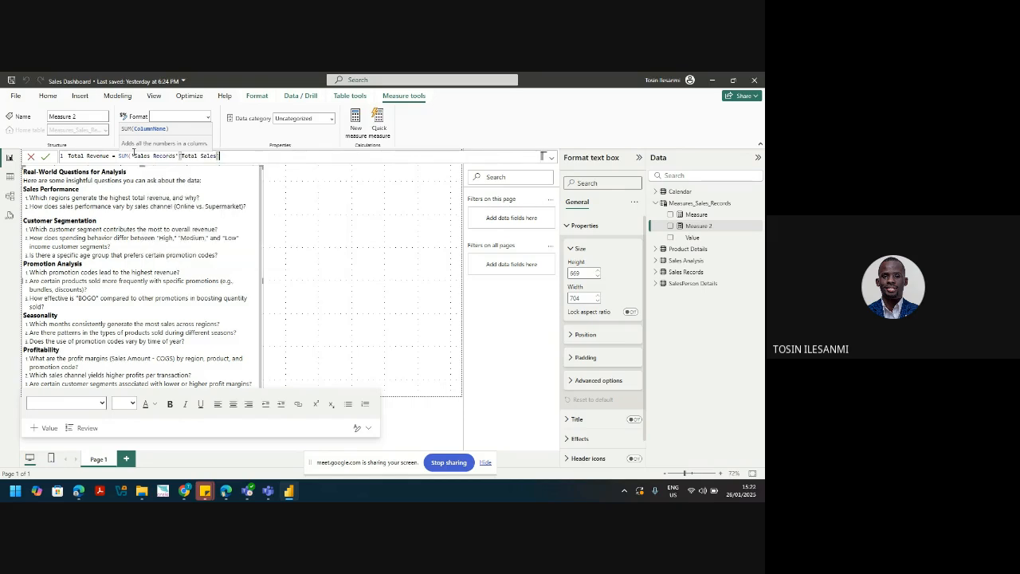
type(")")
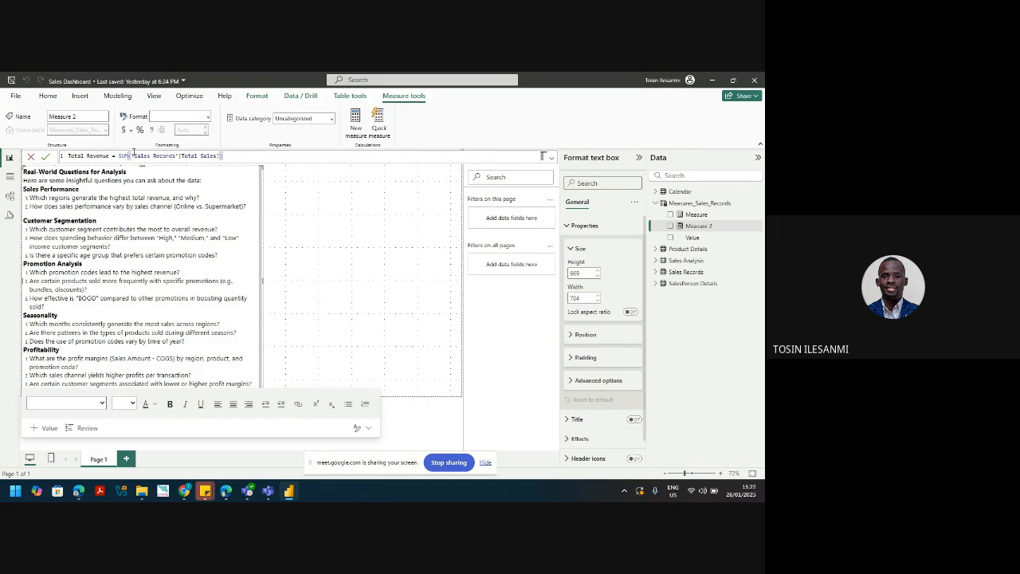
key("Return")
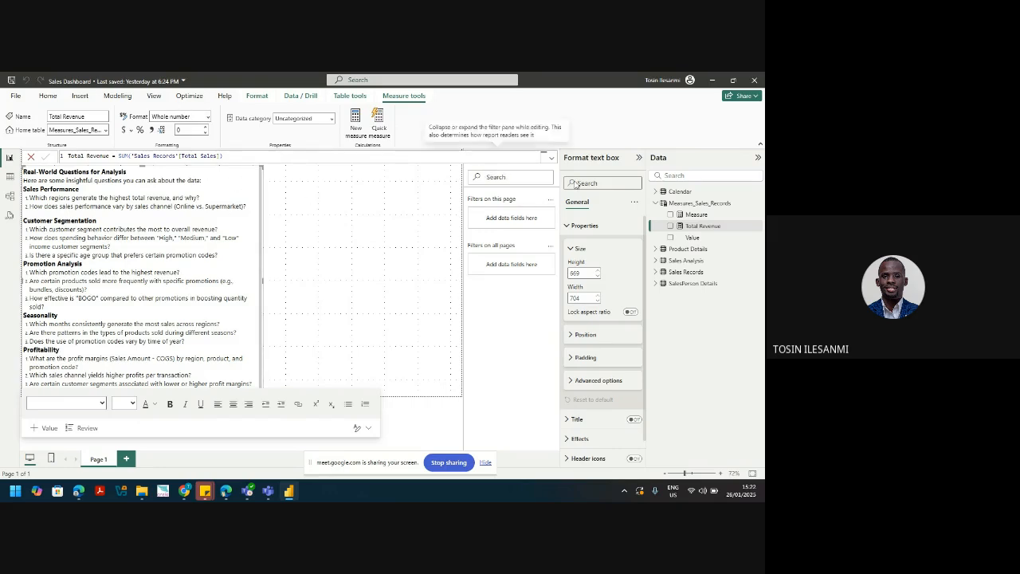
Step: Add the measure Total Cost = SUM('Sales Records'[Total Cost of Goods Sold]) to Measures_Sales_Records
left_click(757, 204)
left_click(707, 221)
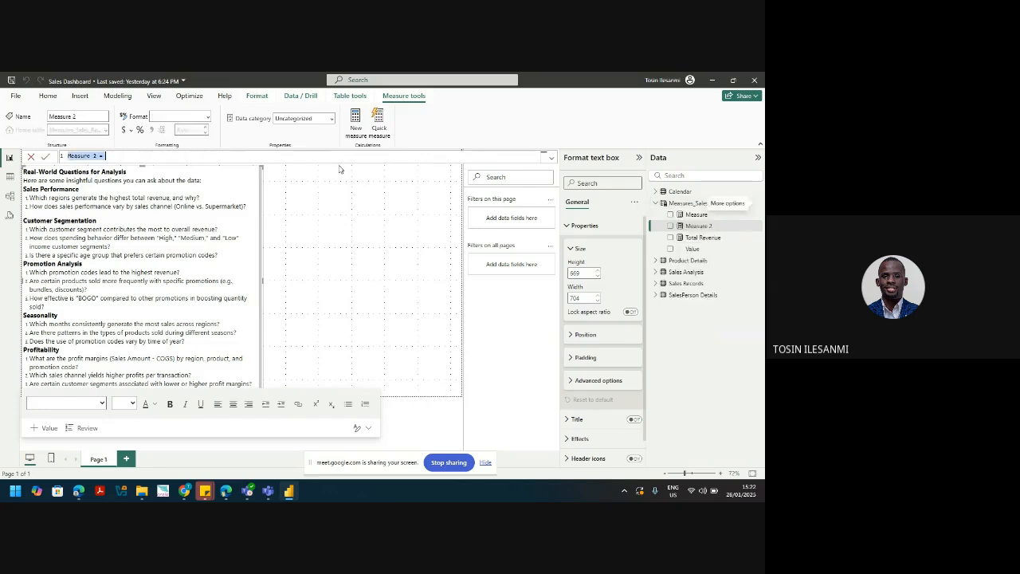
type("tOTAL")
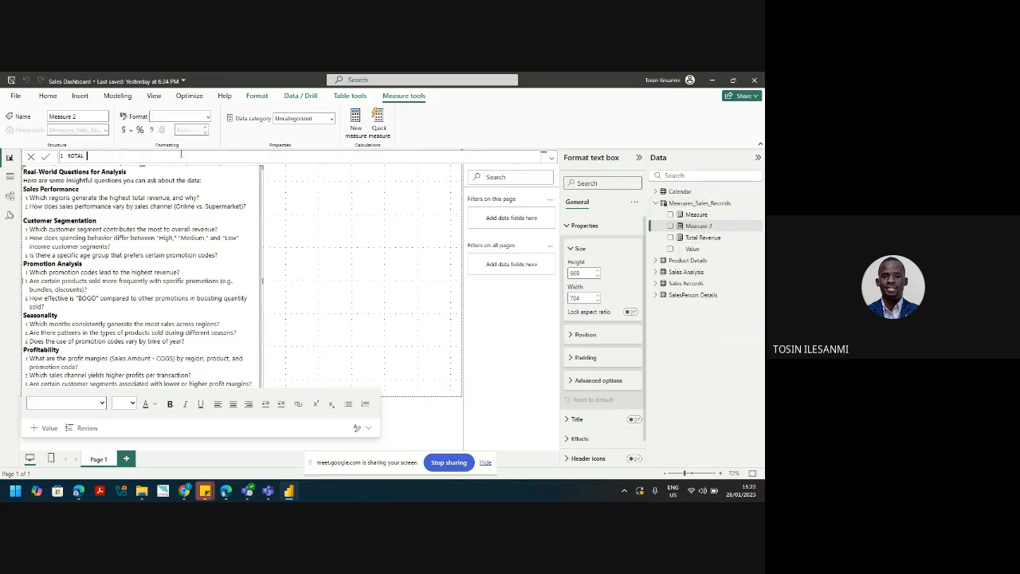
key("BackSpace")
key("BackSpace")
key("BackSpace")
key("BackSpace")
key("BackSpace")
type("Total Cost = sum(")
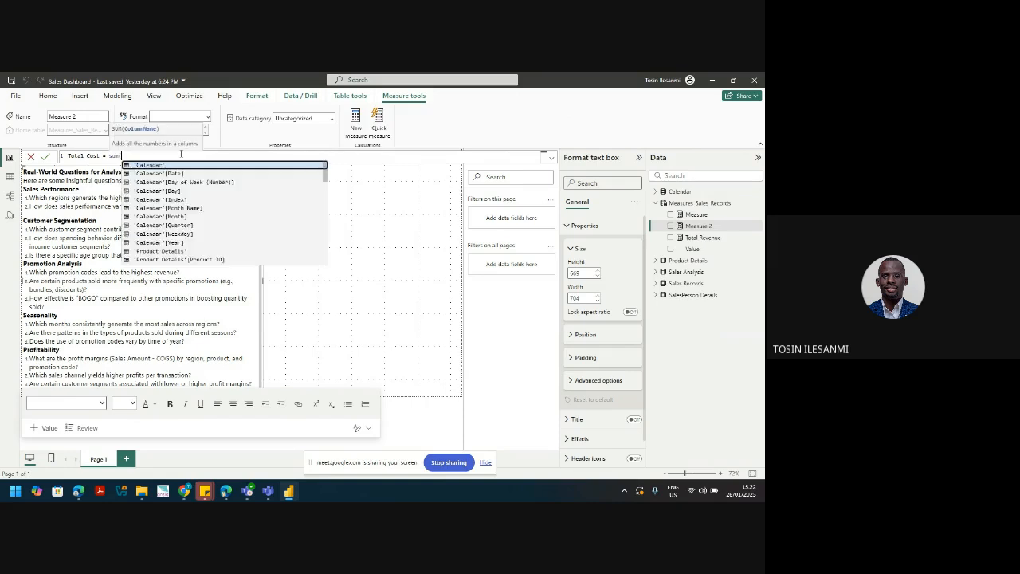
type("'S")
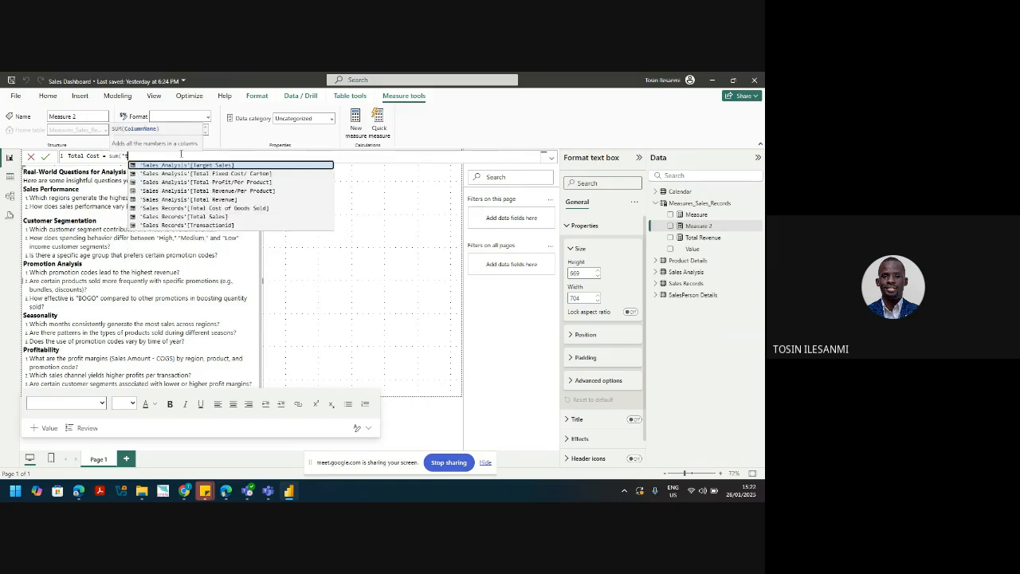
type("a")
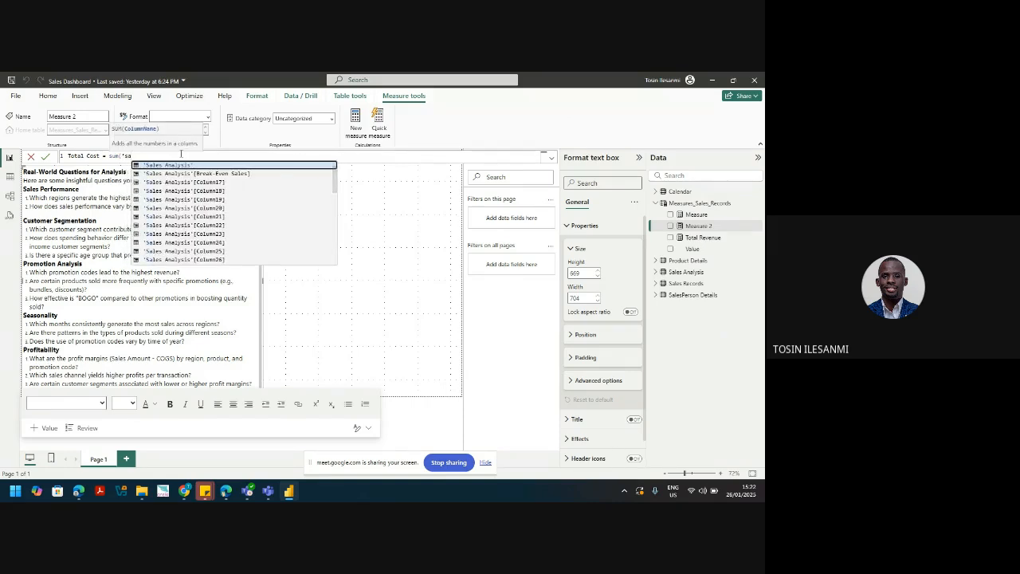
type("le")
key("Up")
key("Up")
key("Up")
key("Up")
key("Up")
key("Up")
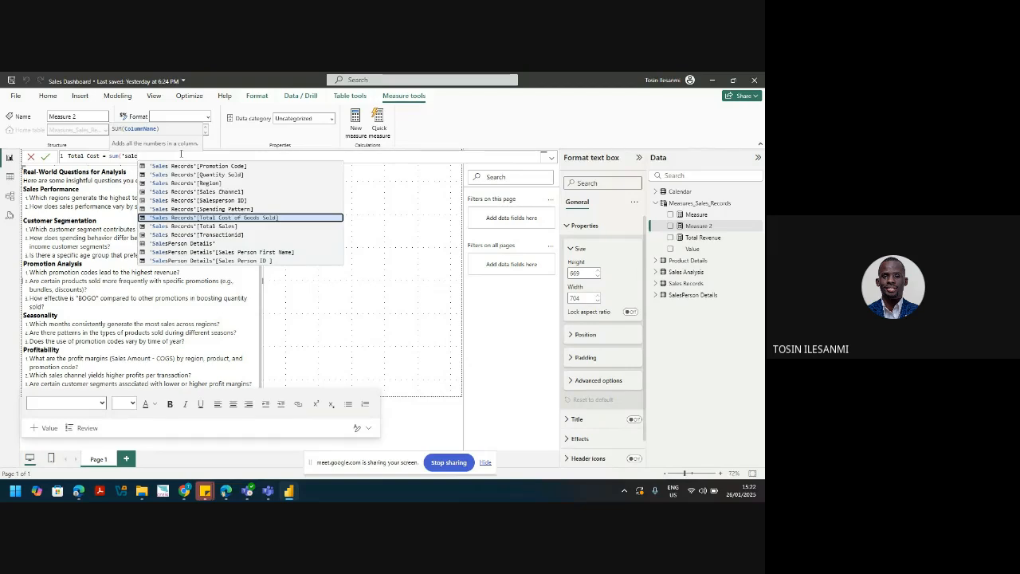
key("Tab")
type(")")
key("Return")
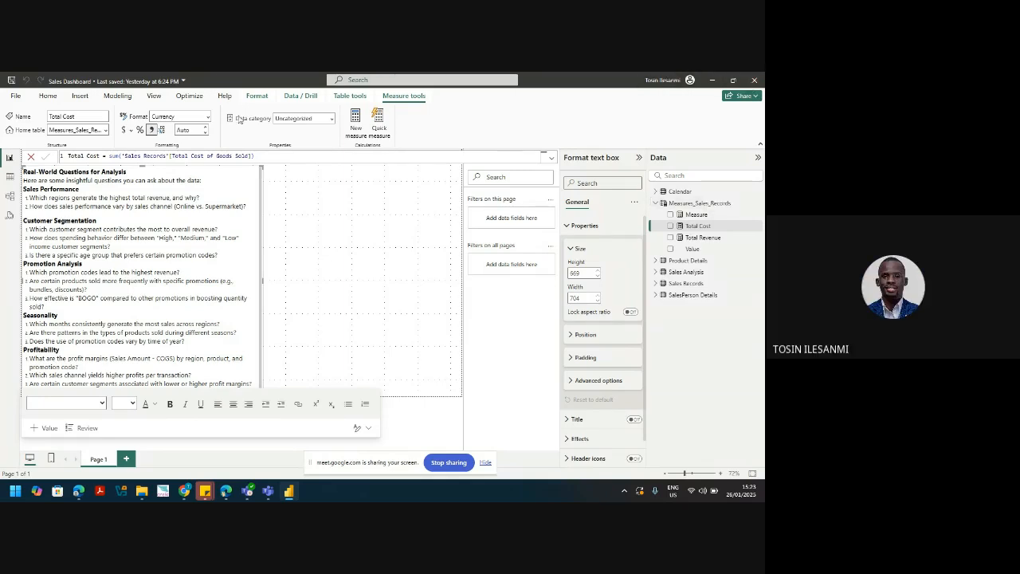
Step: Review the Total Cost formula, then open More options for Measures_Sales_Records
left_click_drag(253, 155, 52, 140)
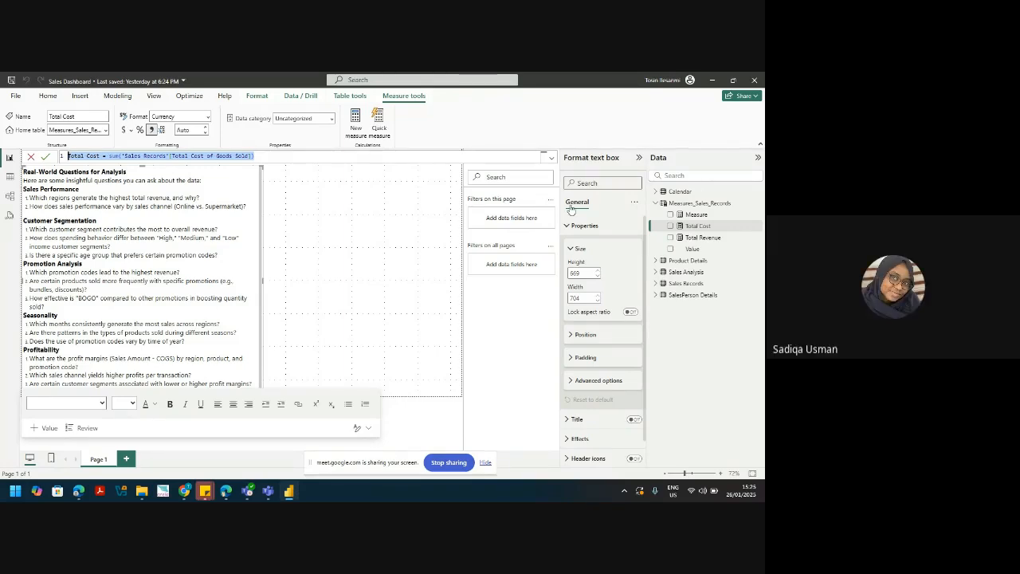
left_click(723, 381)
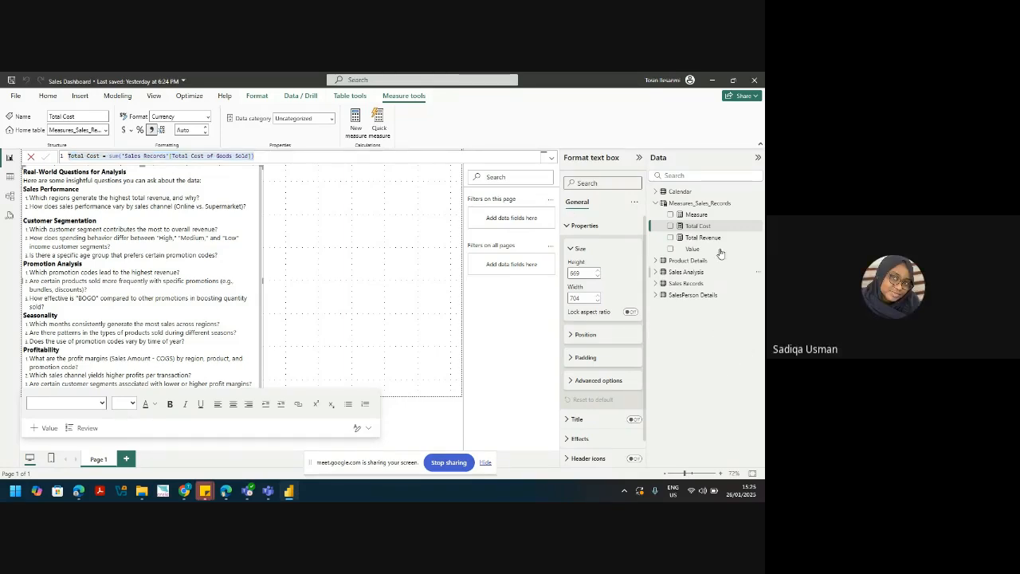
left_click(755, 208)
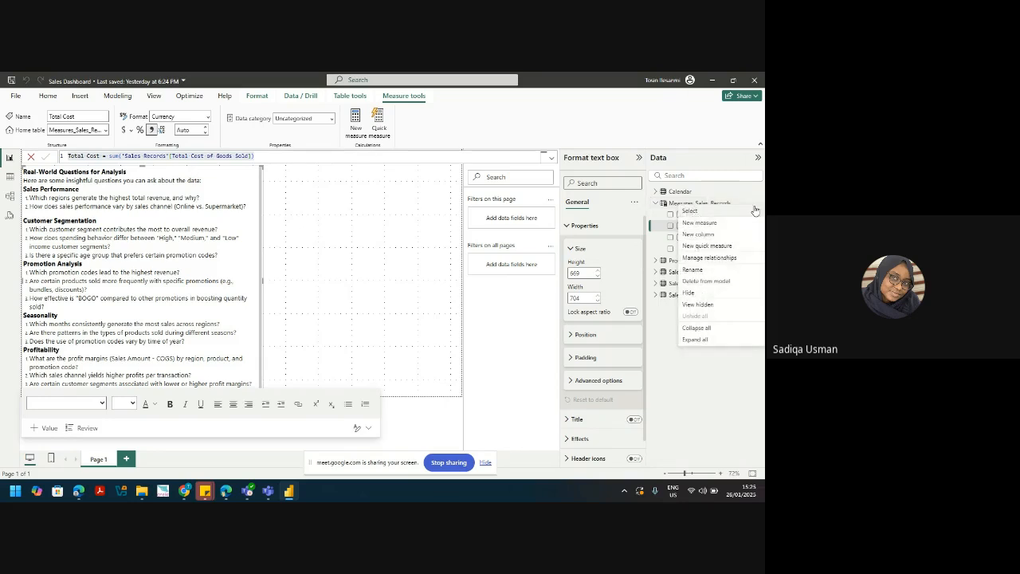
Step: Create the measure Total Profit = [Total Revenue] - [Total Cost] using autocomplete
left_click(700, 223)
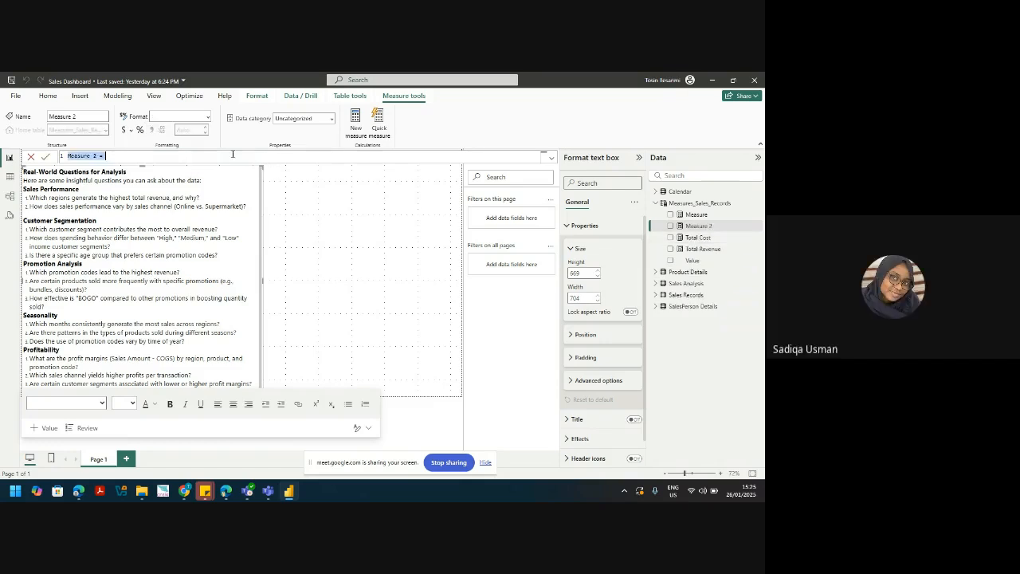
type("Total")
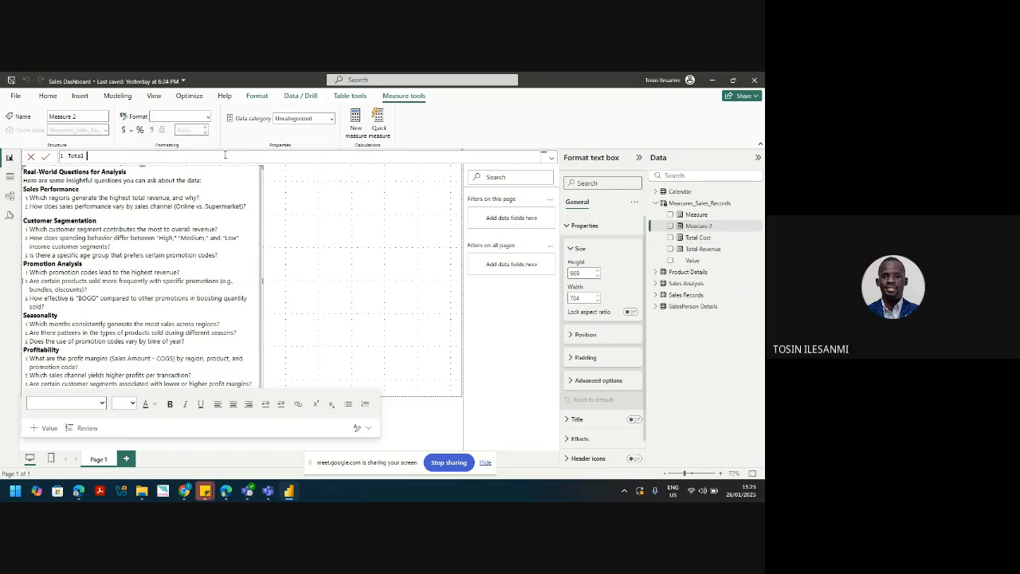
type(" Profit =")
type("total")
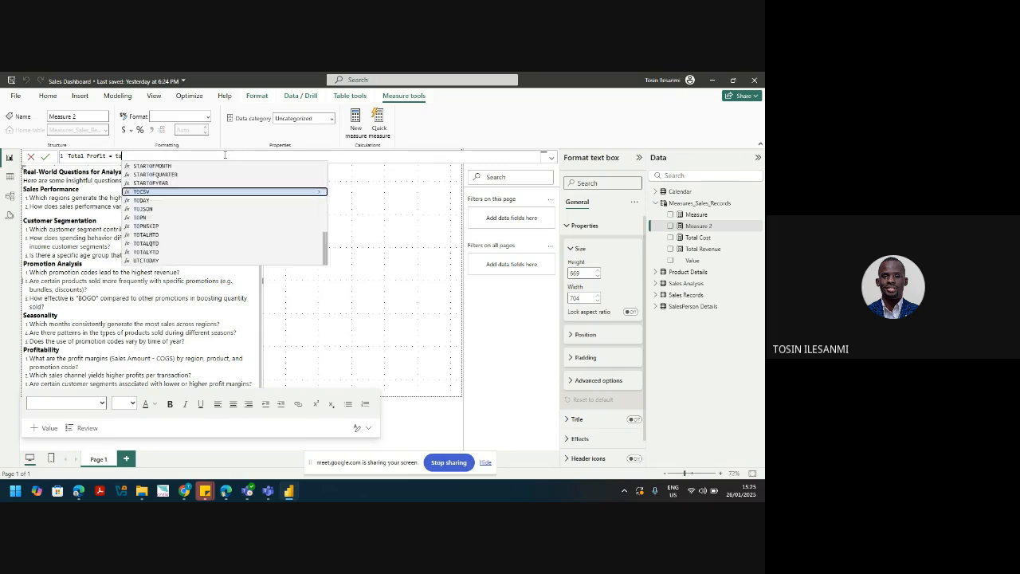
key("Down")
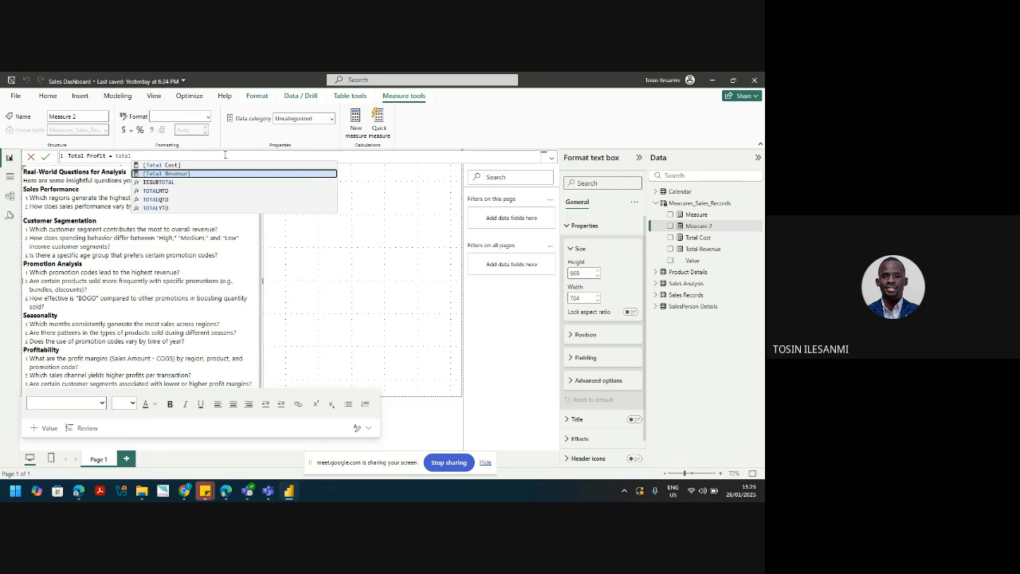
key("Tab")
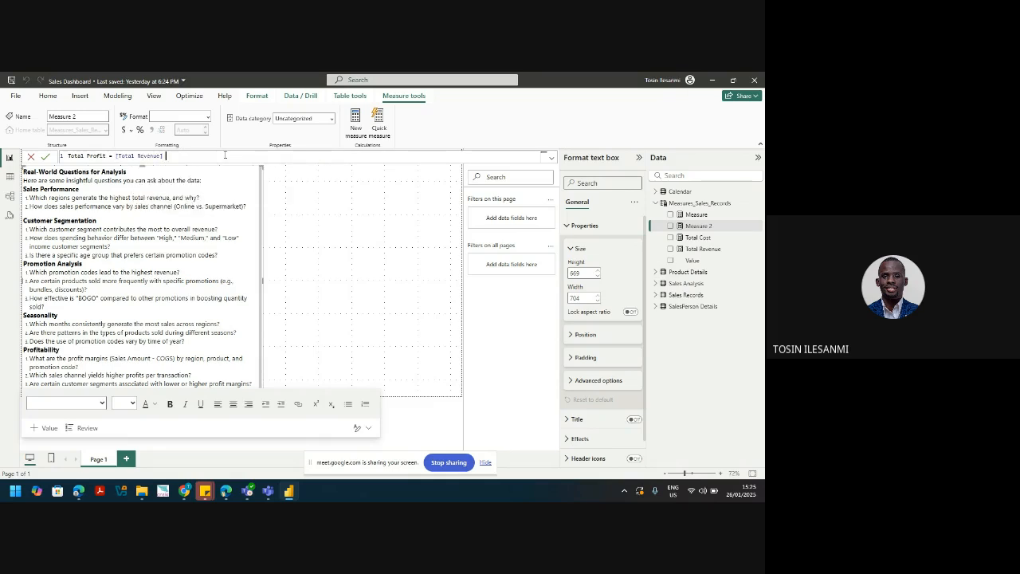
type("- [total")
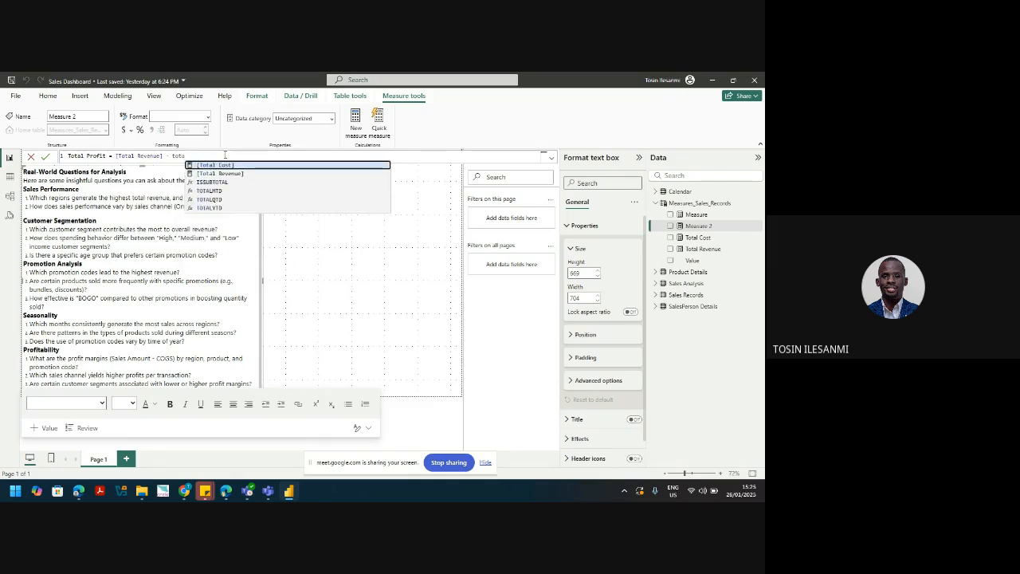
key("Tab")
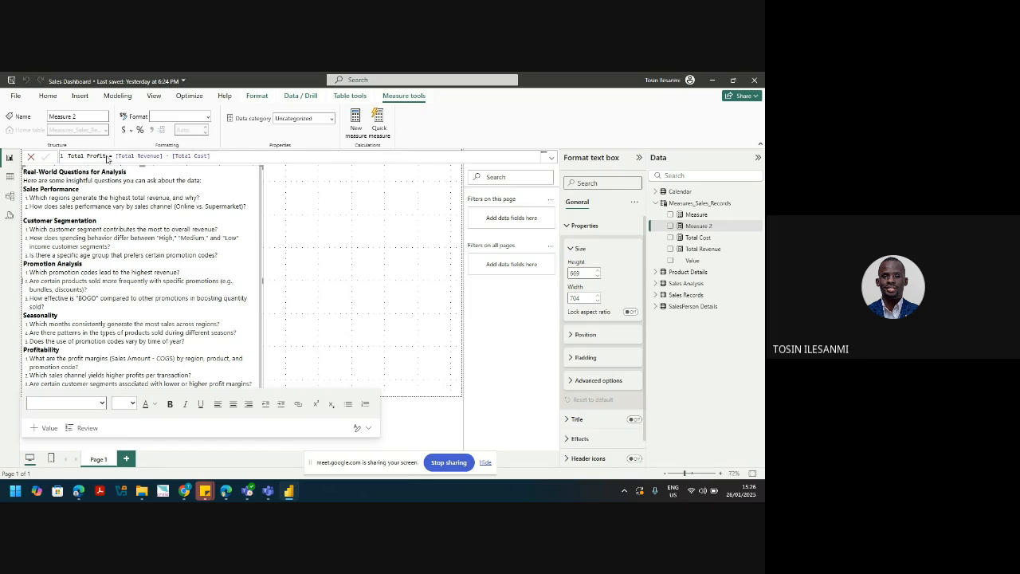
key("Return")
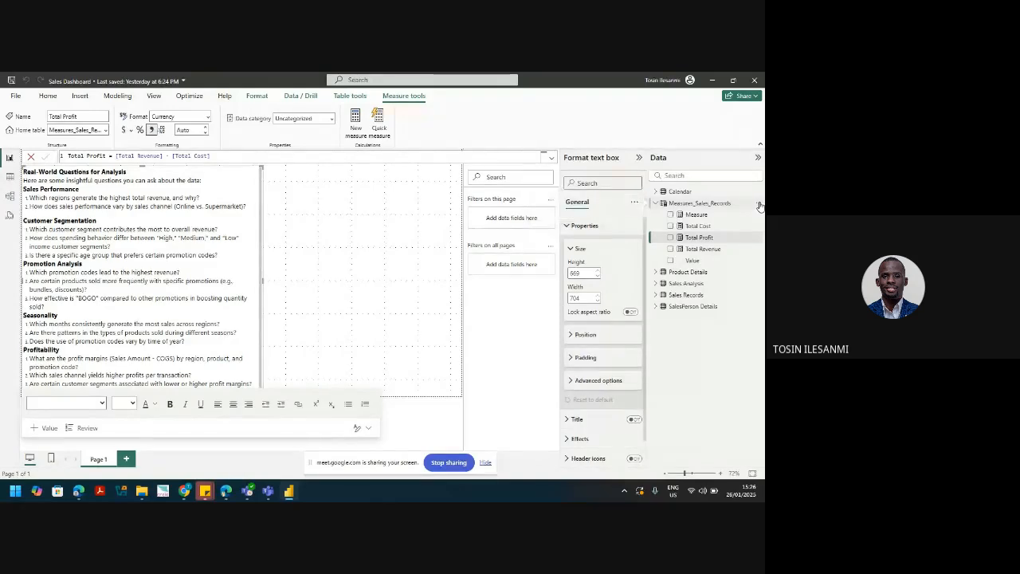
Step: Create the measure Profit Margins = [Total Profit] / [Total Revenue] in Measures_Sales_Records
left_click(758, 204)
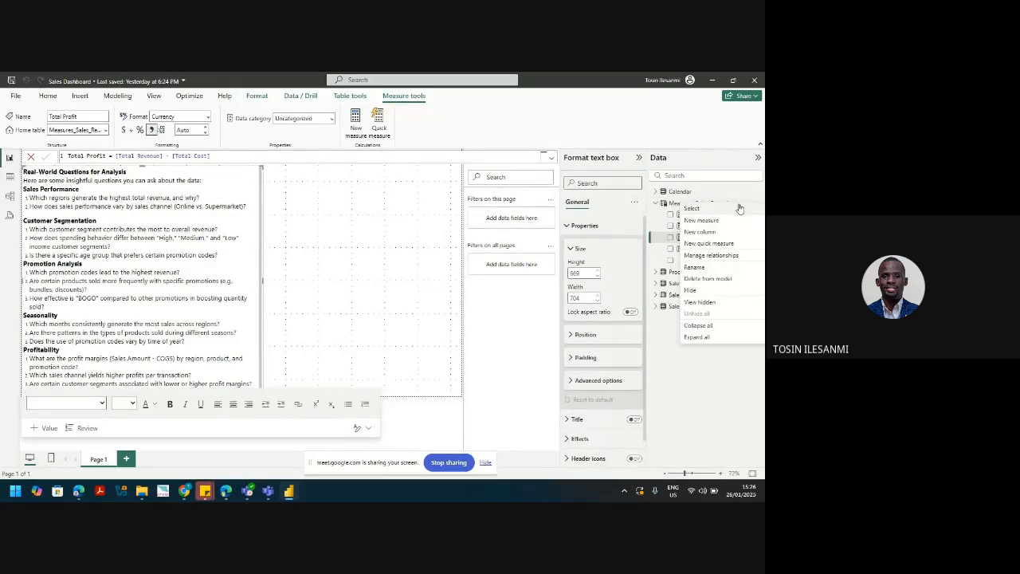
left_click(701, 220)
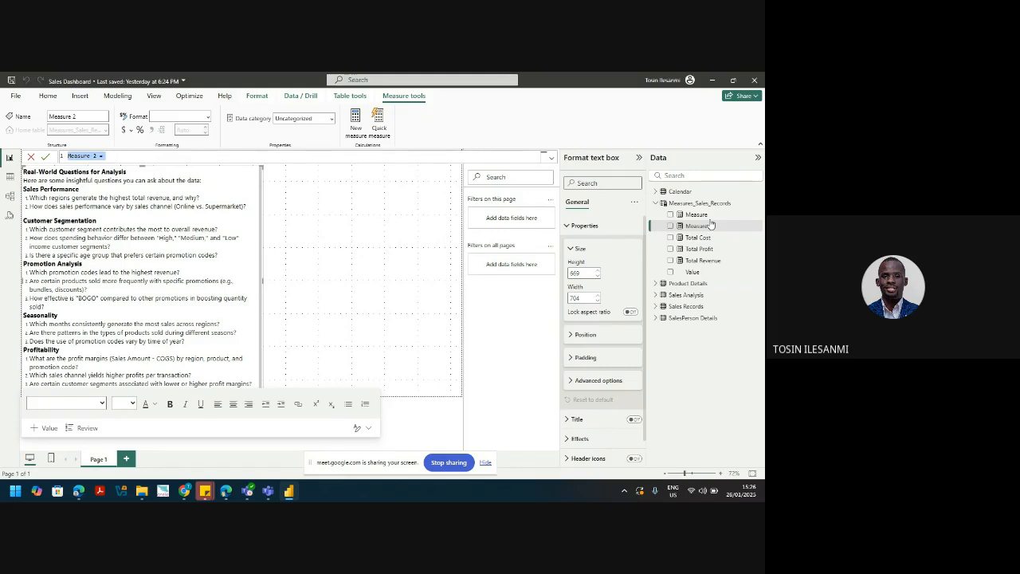
type("Profit Margins")
type("= tota")
key("Down")
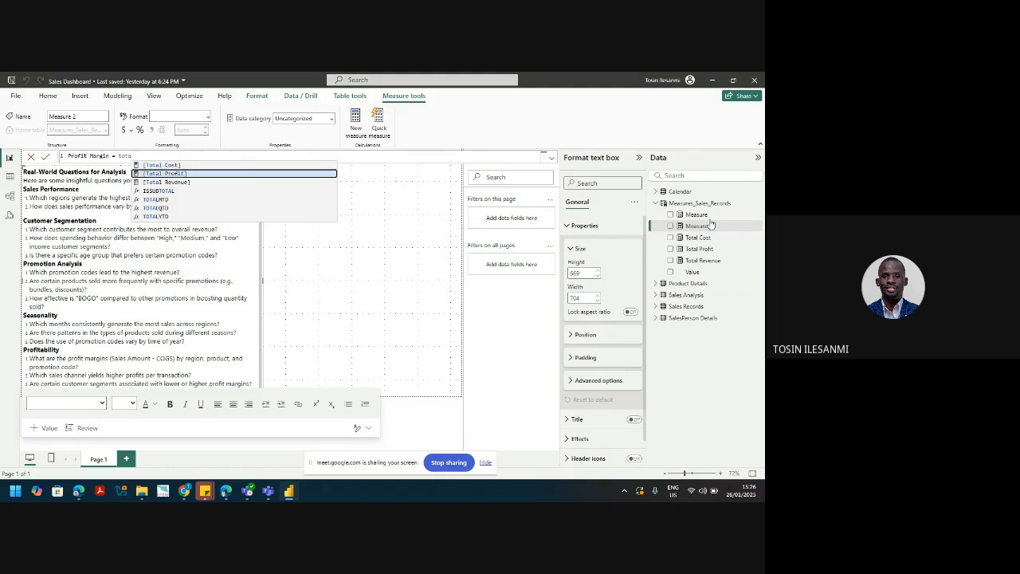
key("Tab")
type("/")
type(" total")
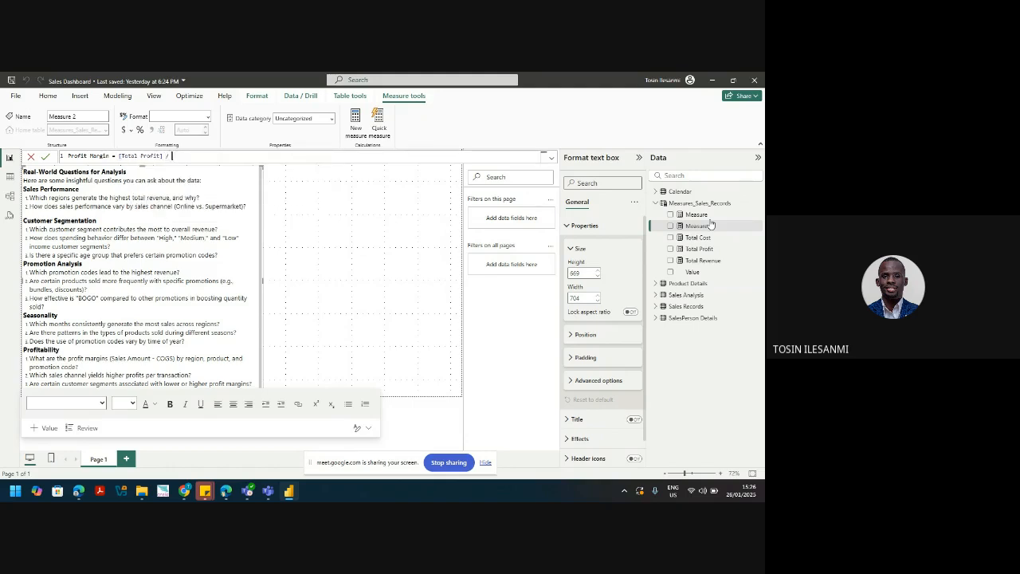
key("Down")
key("Down")
key("Tab")
key("Return")
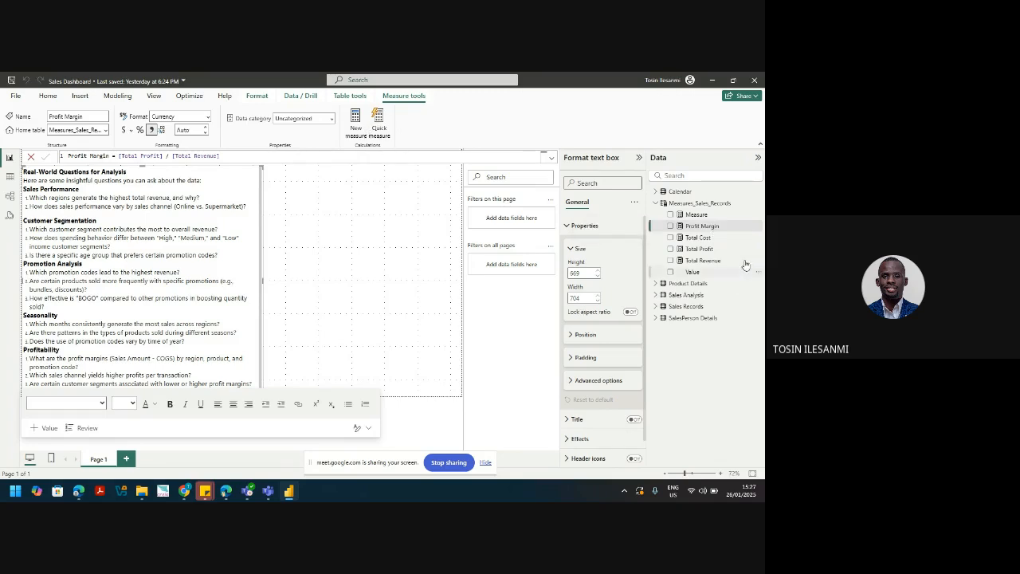
Step: Review the Total Profit and Profit Margin formulas, then add a blank Measure 2
left_click(701, 248)
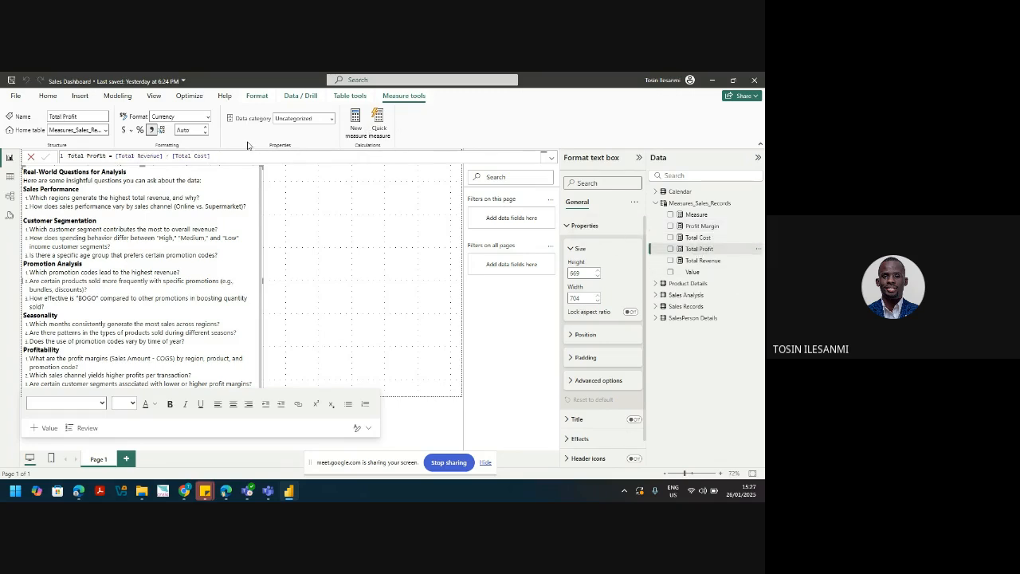
left_click_drag(228, 156, 2, 128)
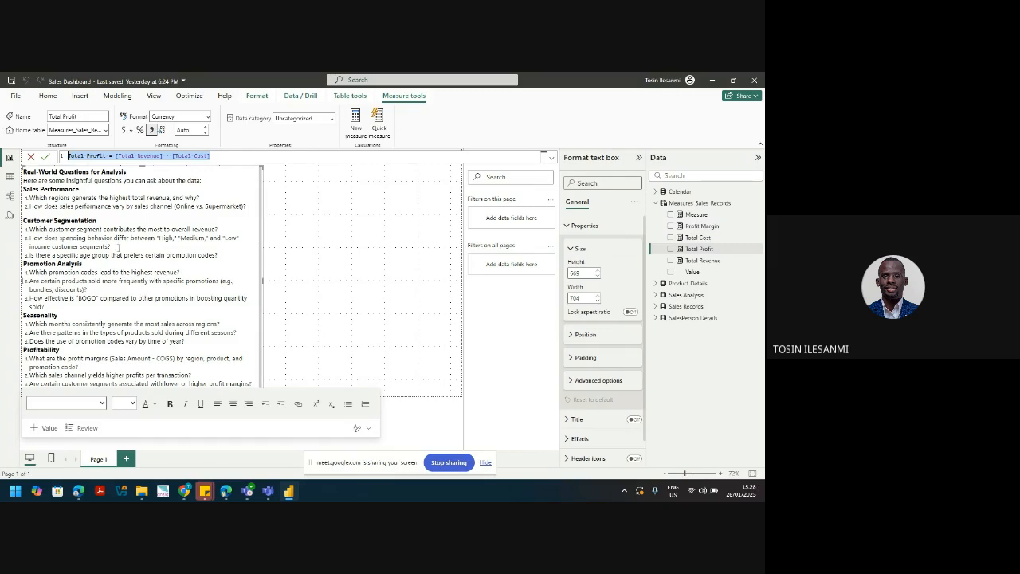
left_click(706, 227)
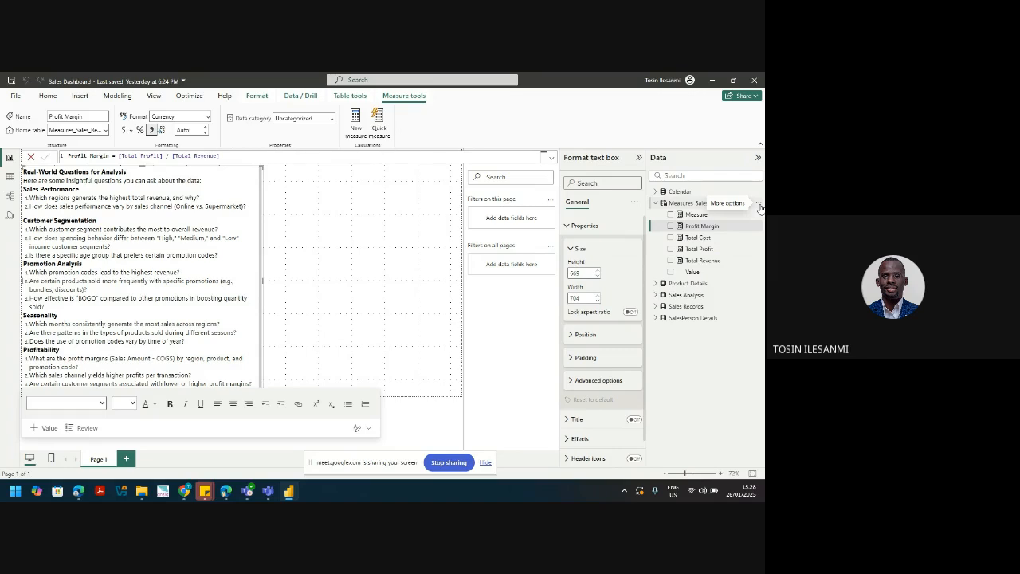
left_click(758, 205)
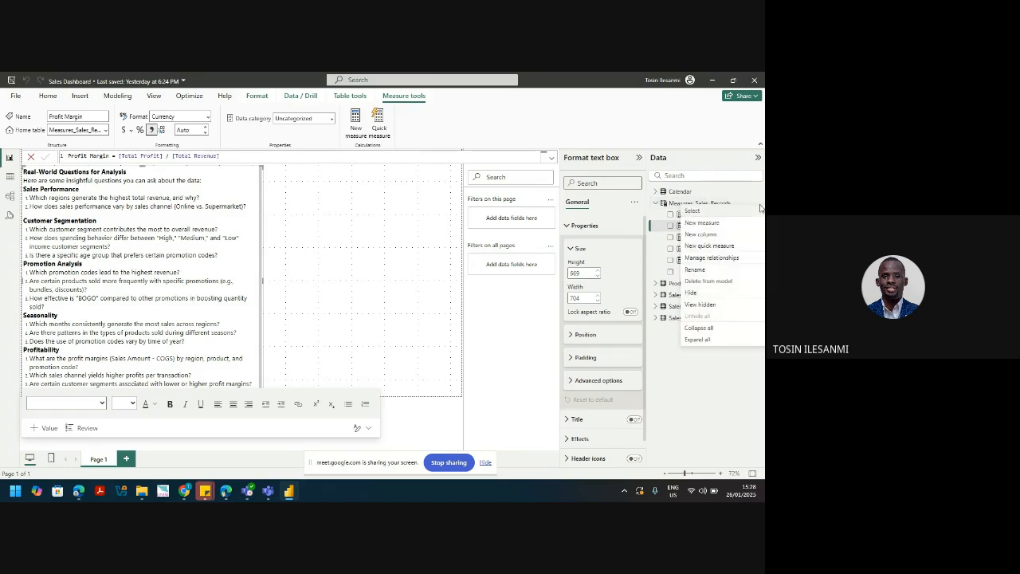
left_click(712, 224)
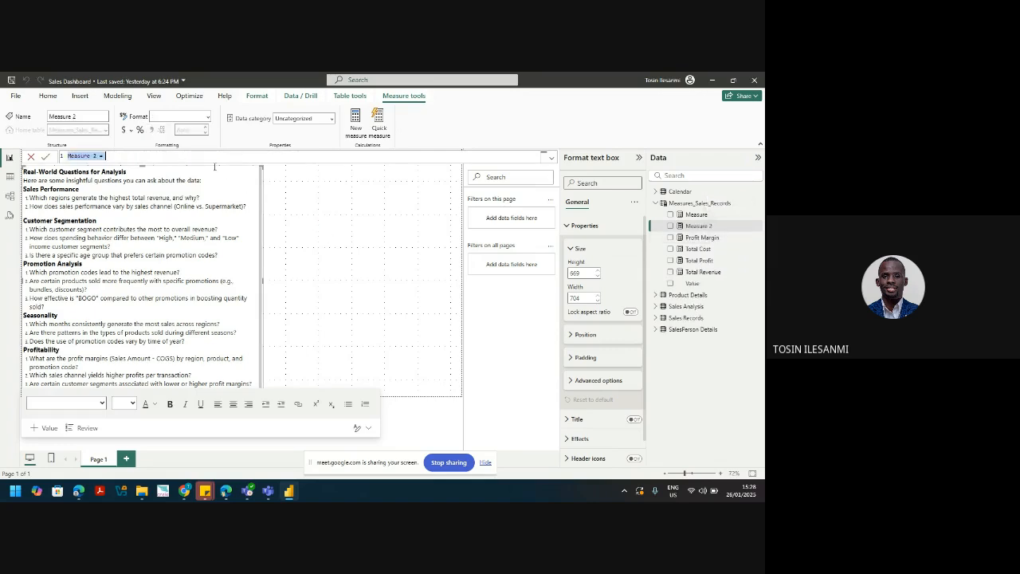
Step: Enter Sales Efficiency = [Total Revenue] / [Total Cost] via autocomplete and commit it
type("Sales Efficiency = Total")
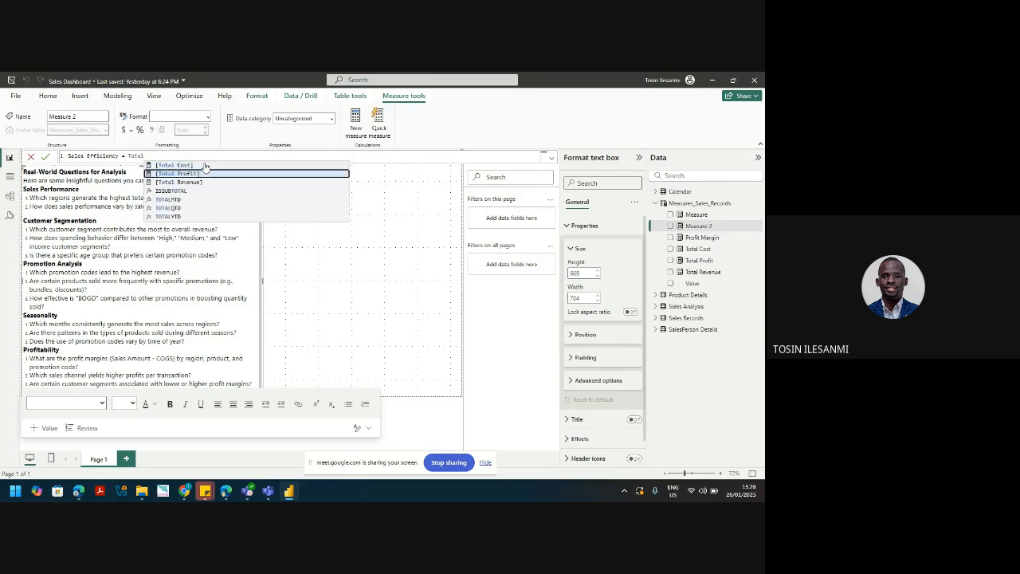
key("Down")
key("Tab")
type("/ total")
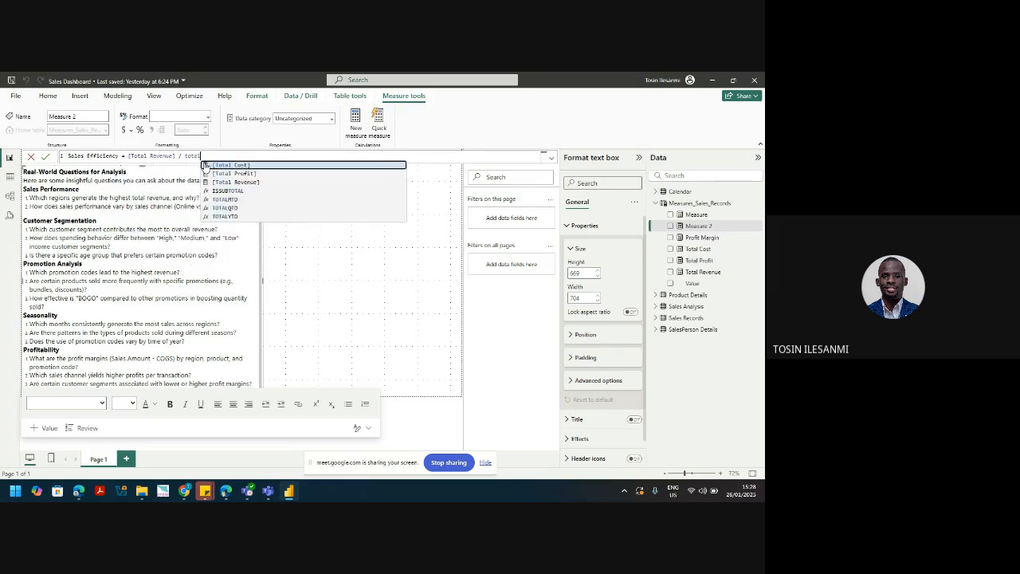
left_click(231, 165)
key("Return")
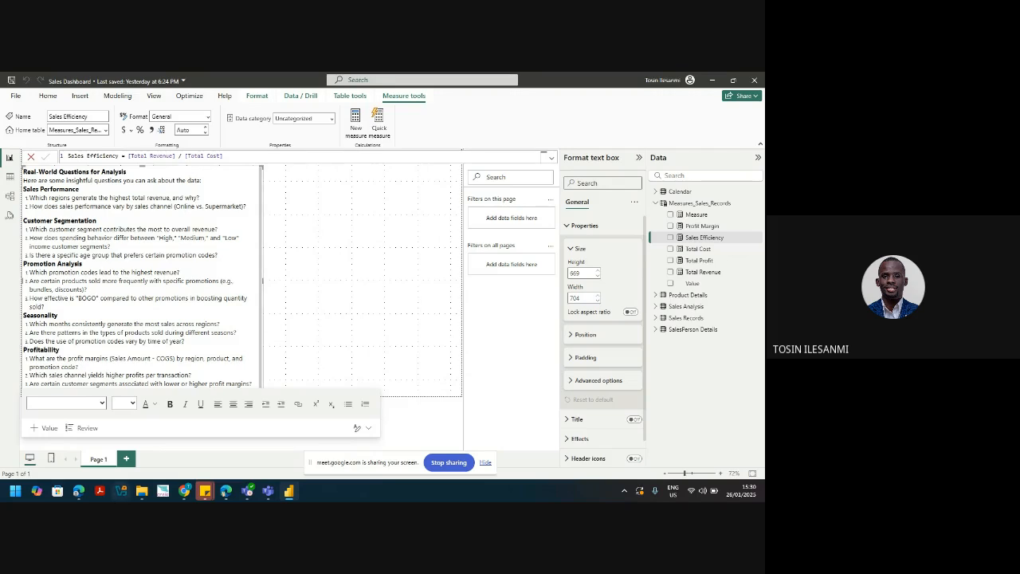
Step: Open Furnas Foods.xlsx from the 'Build a Sales Dashboard with me' folder in File Explorer
mouse_move(153, 494)
left_click(143, 442)
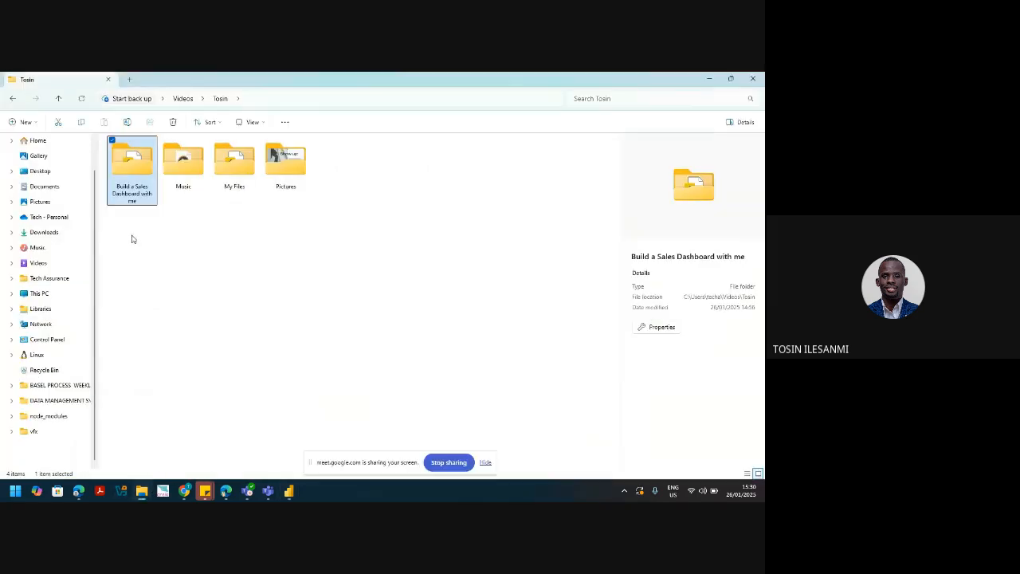
double_click(132, 189)
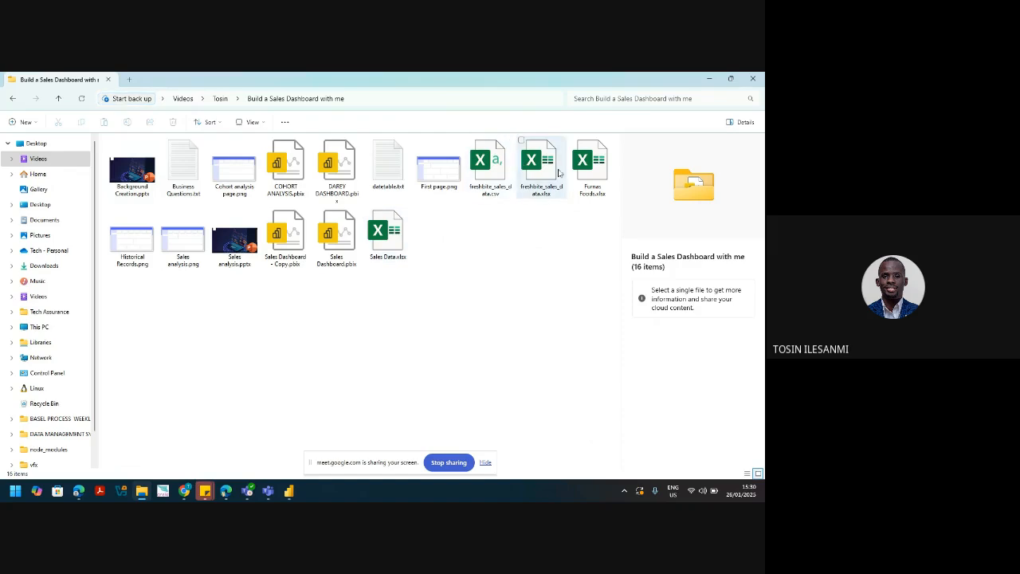
left_click(592, 172)
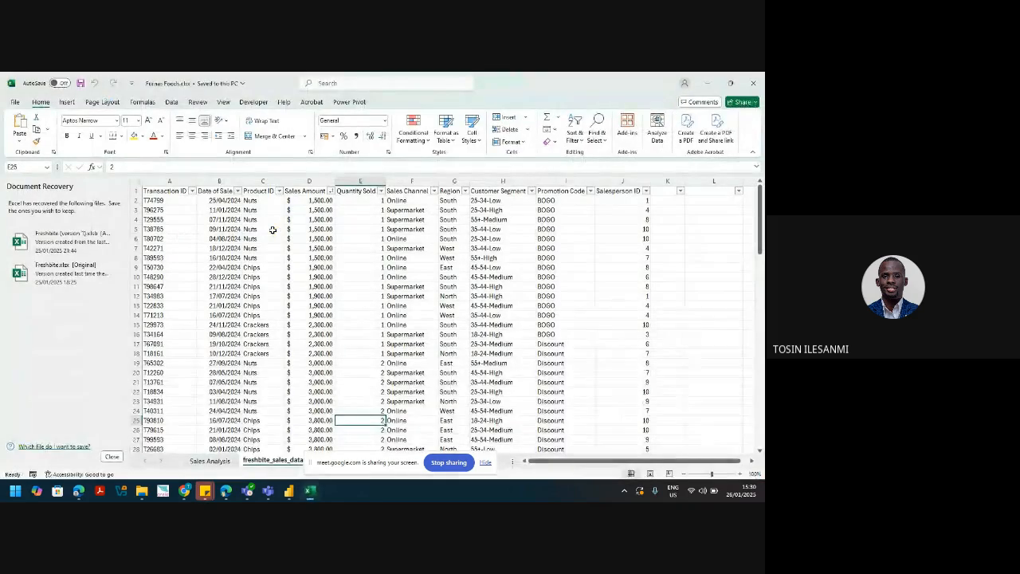
Step: Check columns D–F on the Sales Analysis sheet, then minimise Excel and return to Power BI
left_click(209, 461)
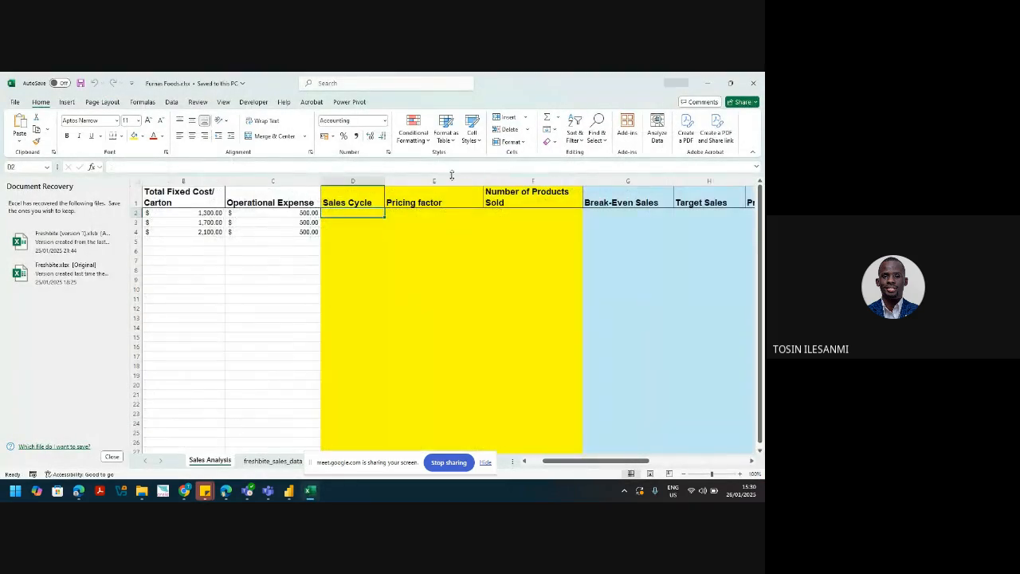
left_click_drag(343, 181, 527, 167)
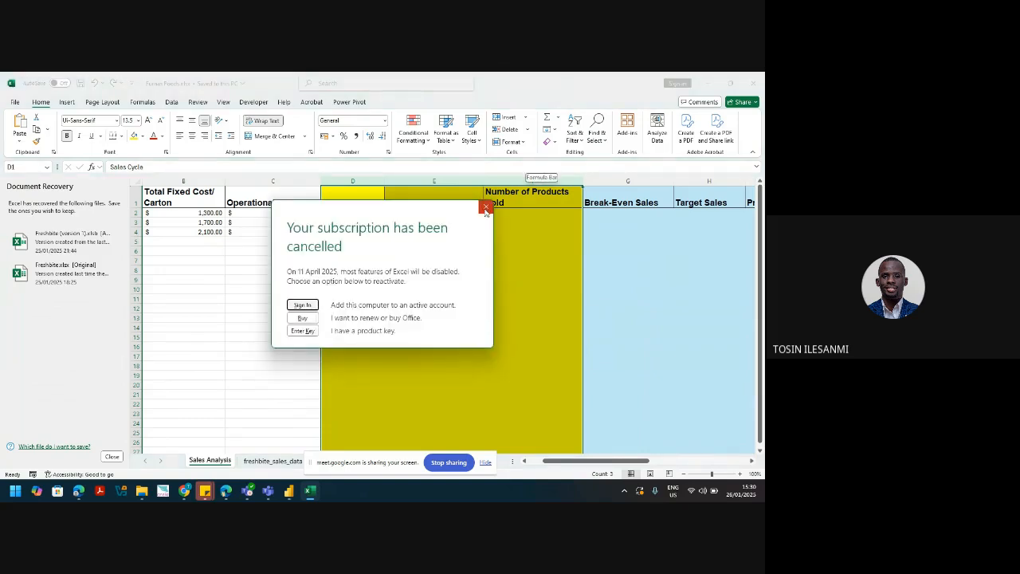
left_click(486, 208)
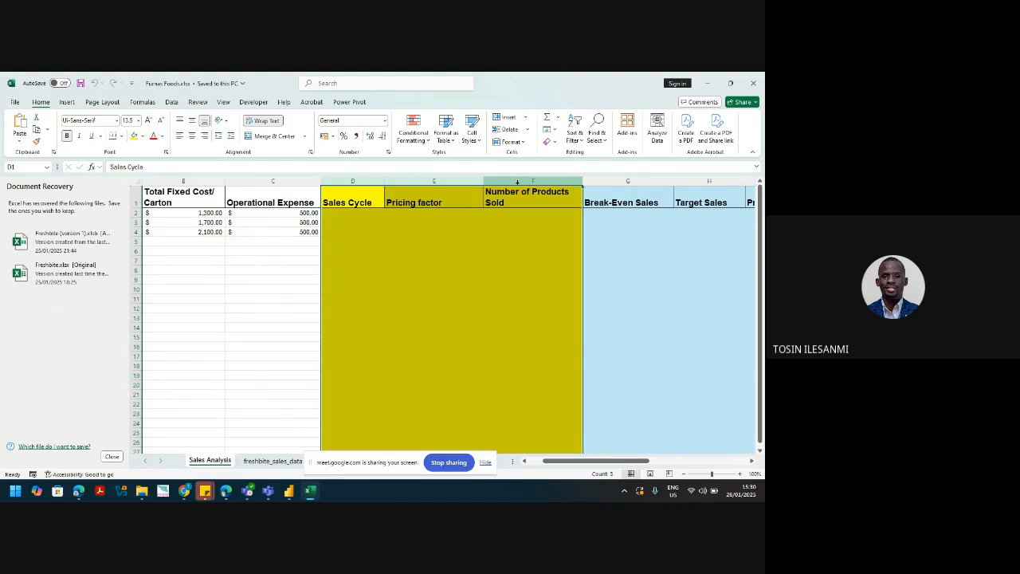
left_click(710, 87)
key("alt+Tab")
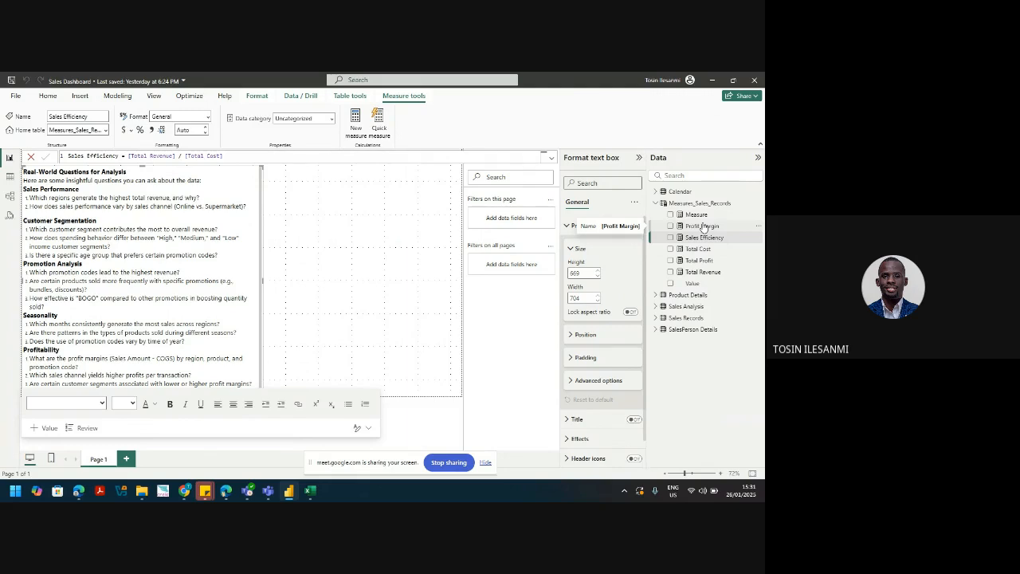
Step: Under Table tools, start a new measure, then discard the blank Measure 2 by selecting Measures_Sales_Records
left_click(349, 96)
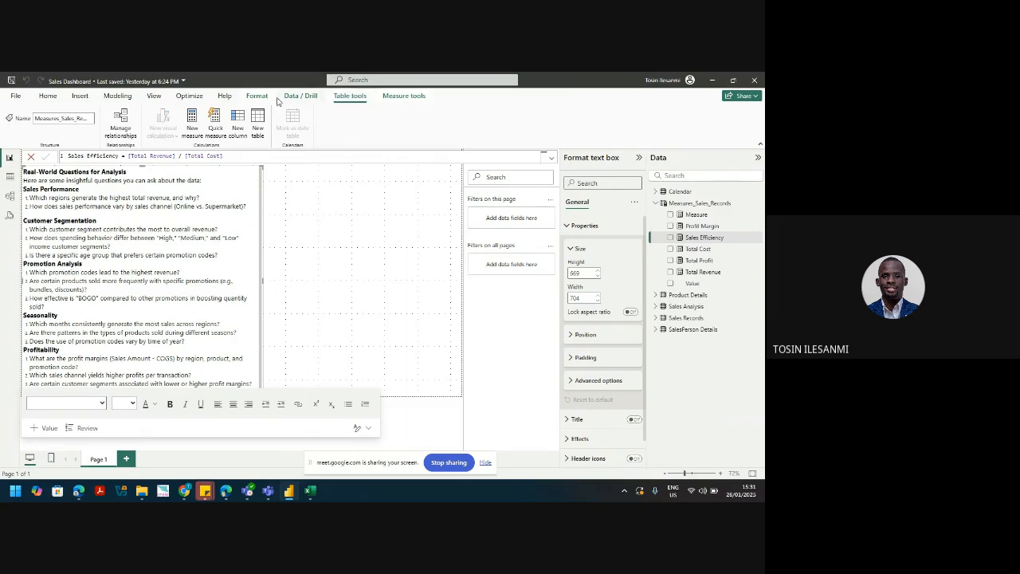
left_click(192, 124)
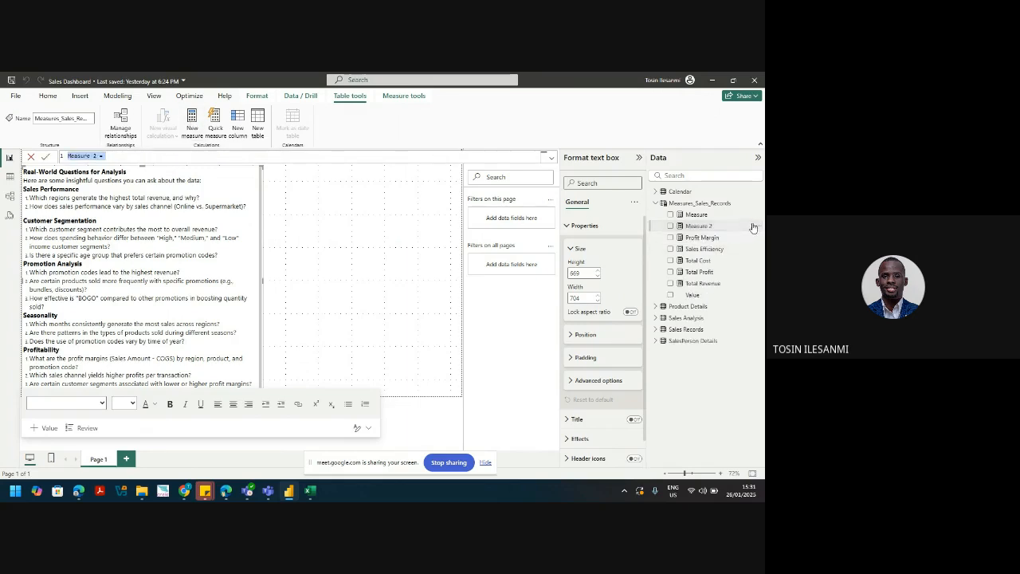
left_click(714, 203)
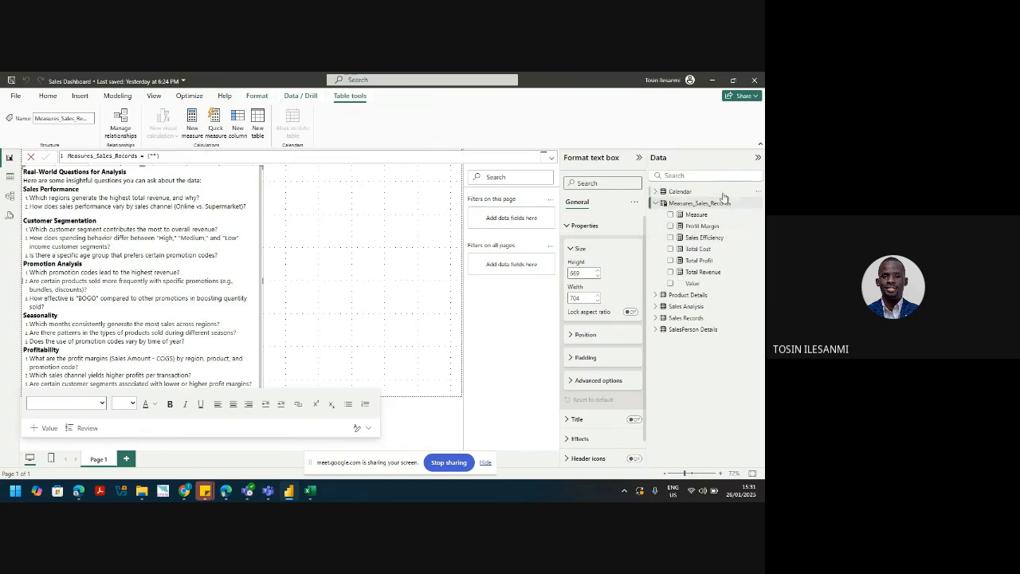
Step: Create the calculated table defined as Measures_Sales_Analysis = {""}
left_click(255, 120)
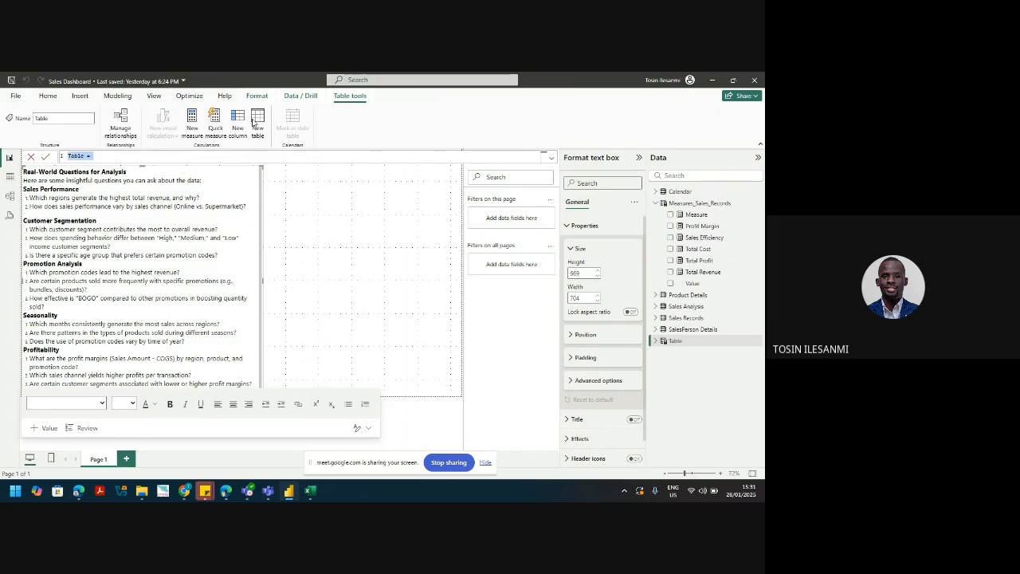
type("Measures_Sales_Analysis")
key("Return")
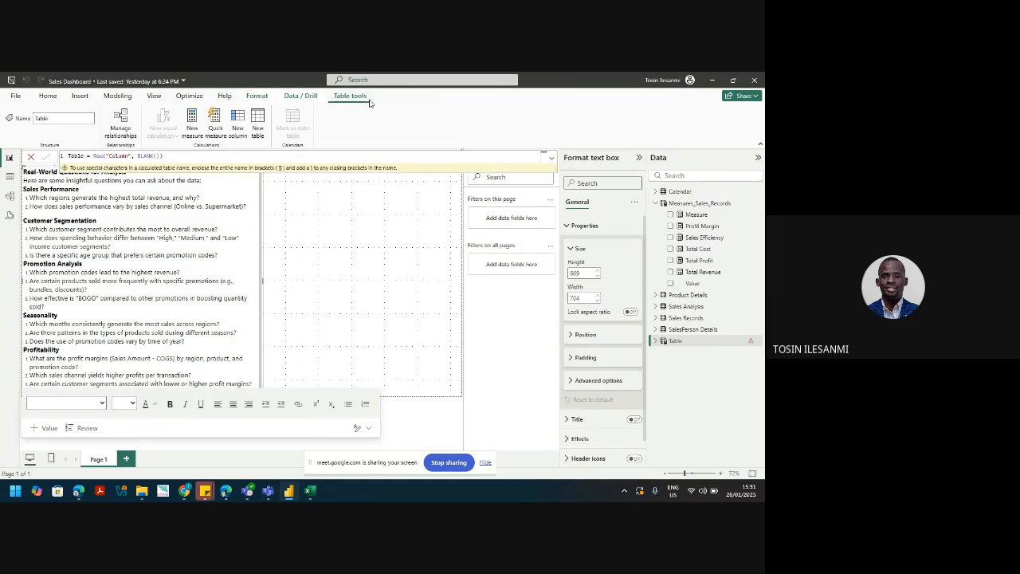
left_click(677, 345)
left_click_drag(169, 155, 67, 156)
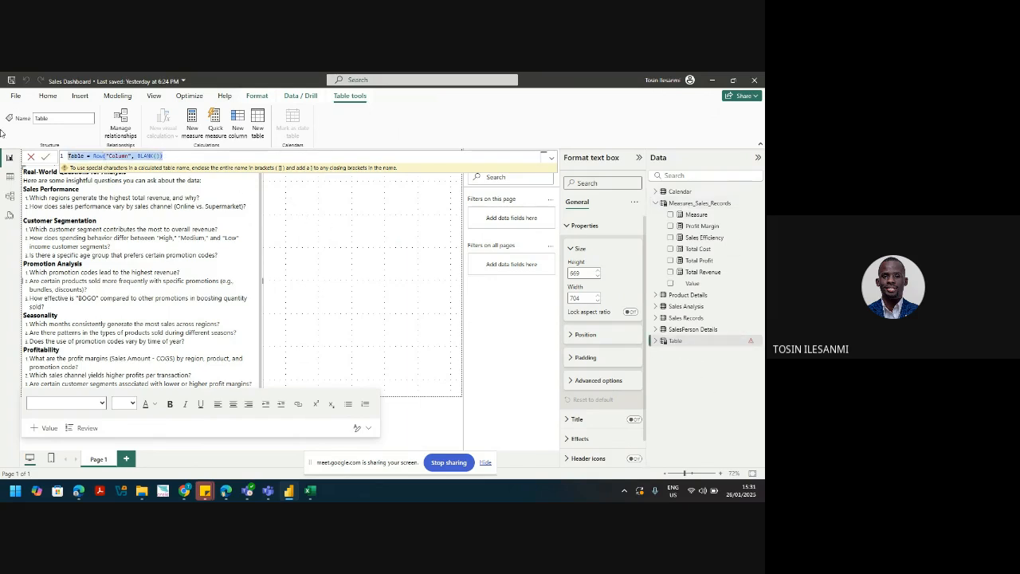
type("Measures")
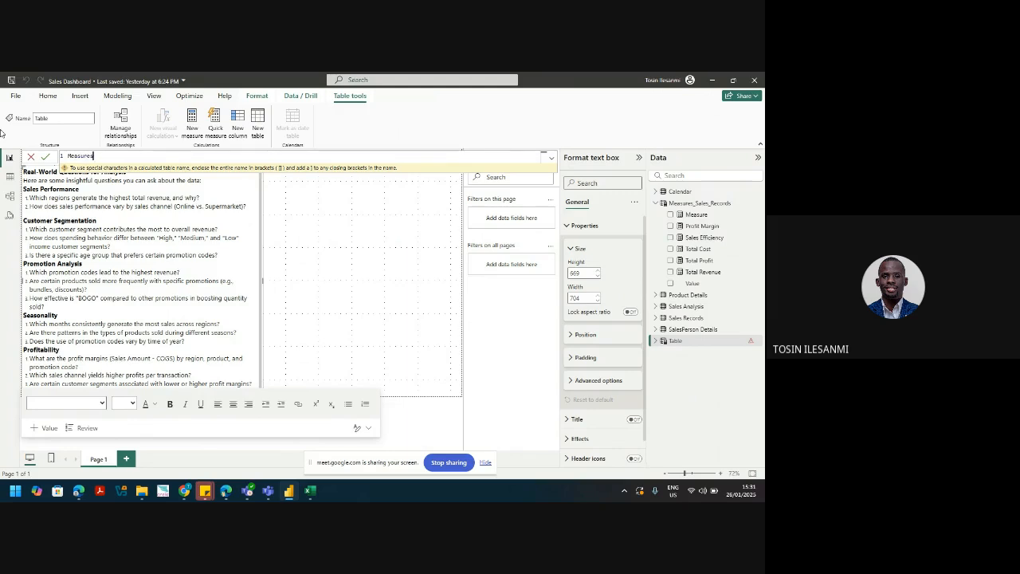
type("_Sales_Analysis = ")
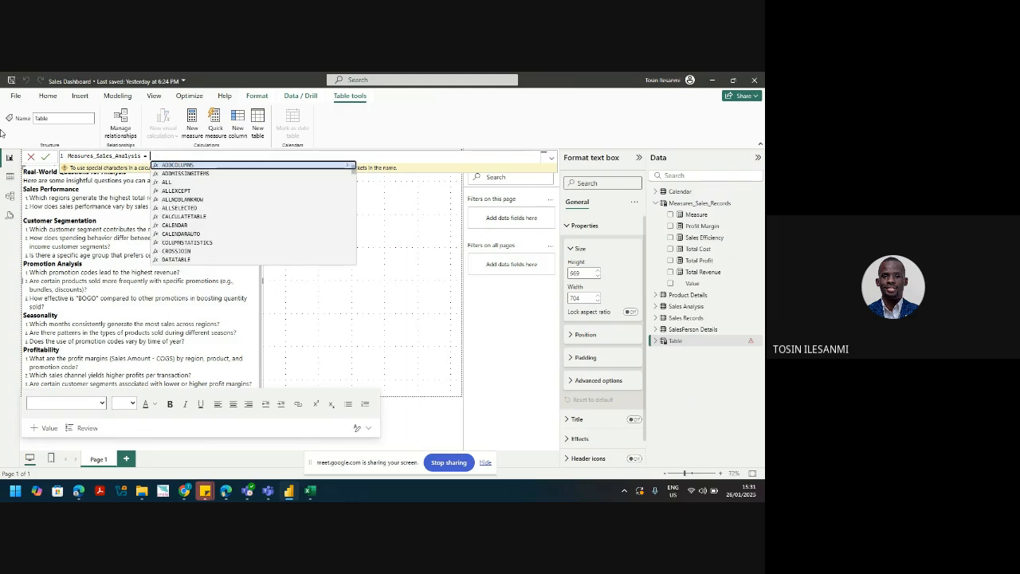
type("{\"")
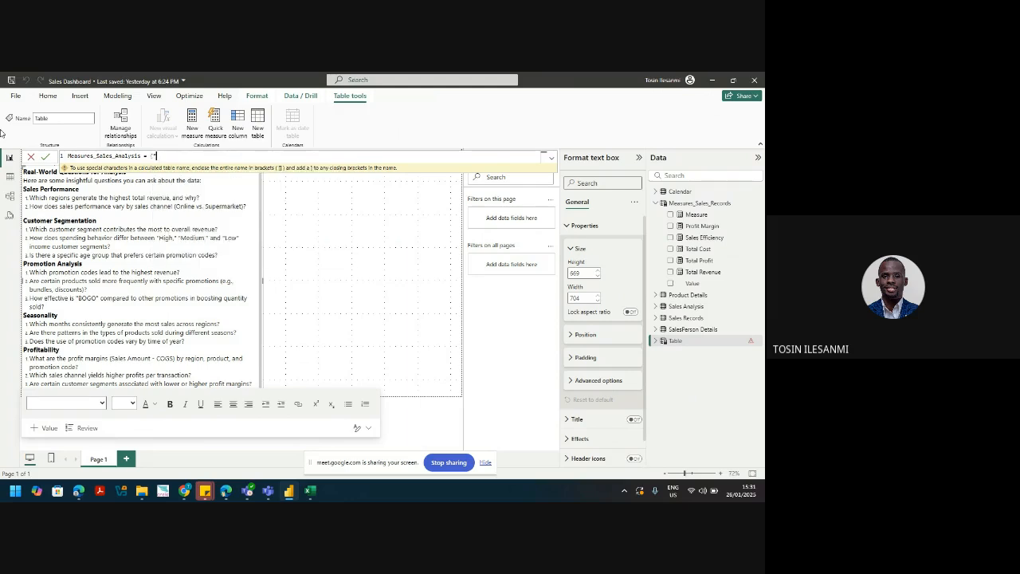
type("\"}")
key("Return")
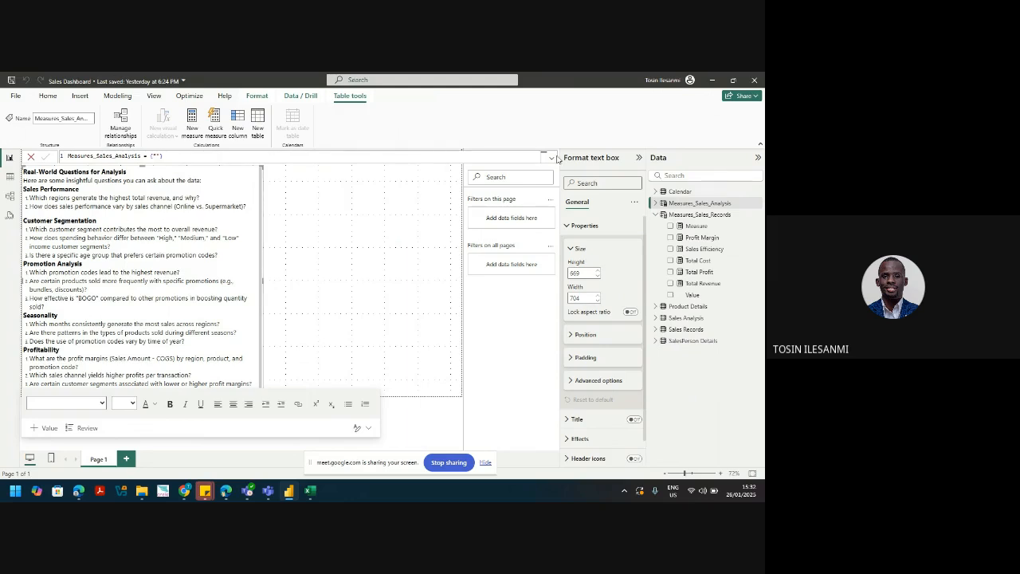
Step: Expand Measures_Sales_Analysis in the Data pane to reveal its single Value field
left_click(655, 204)
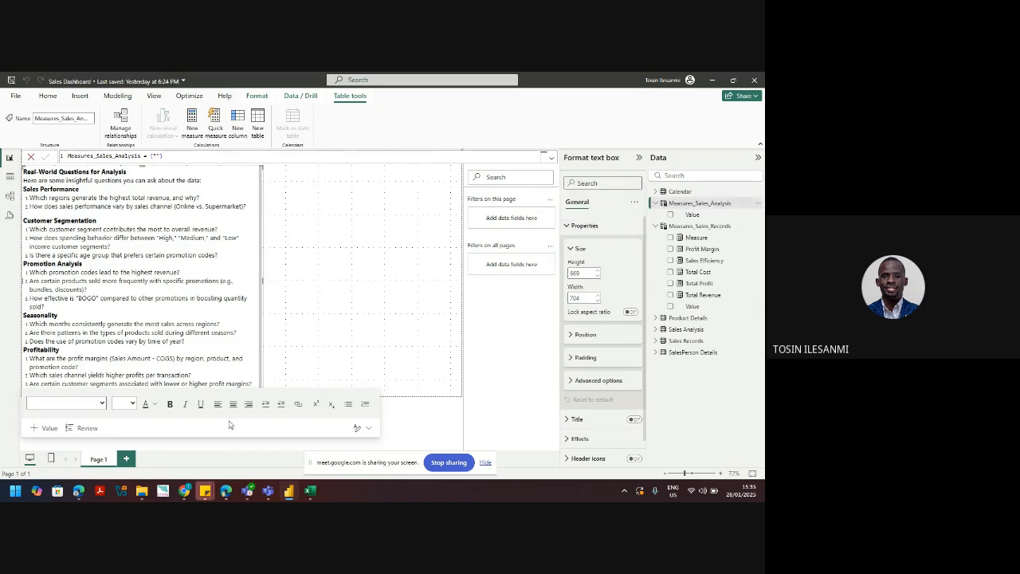
Step: Go to app.powerbi.com in a new Chrome tab
mouse_move(185, 492)
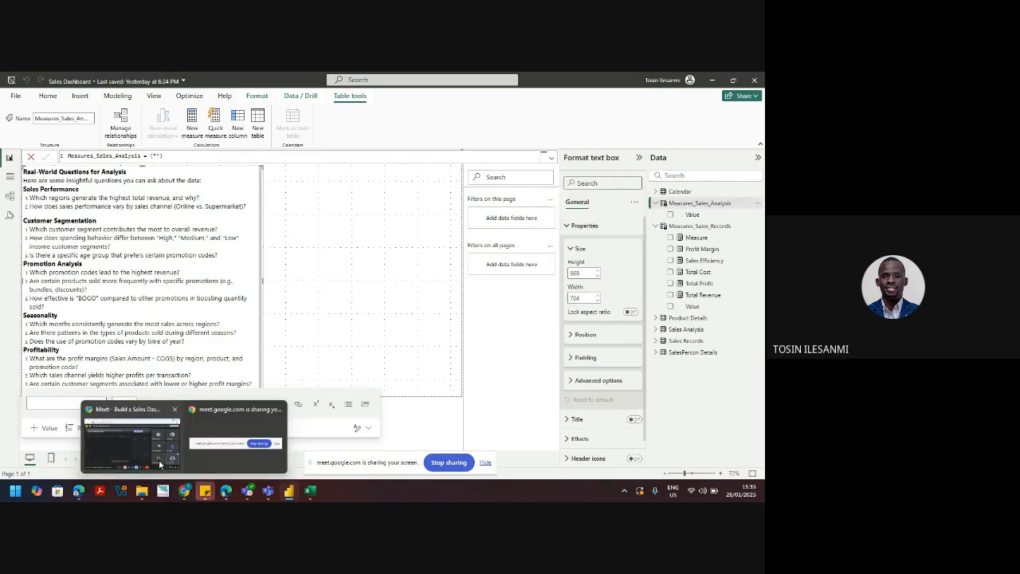
left_click(159, 459)
left_click(138, 81)
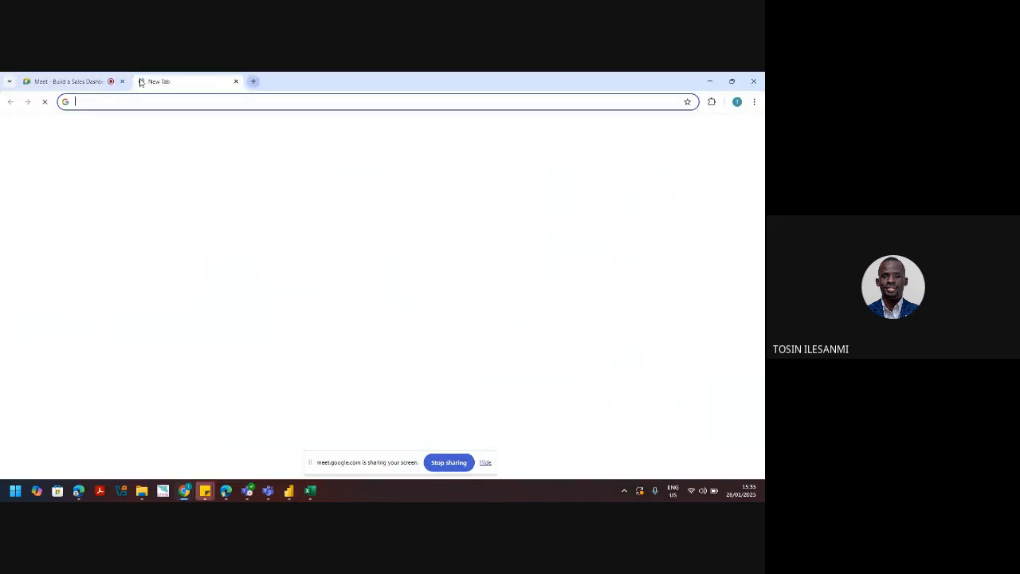
type("app.powerbi.com")
key("Return")
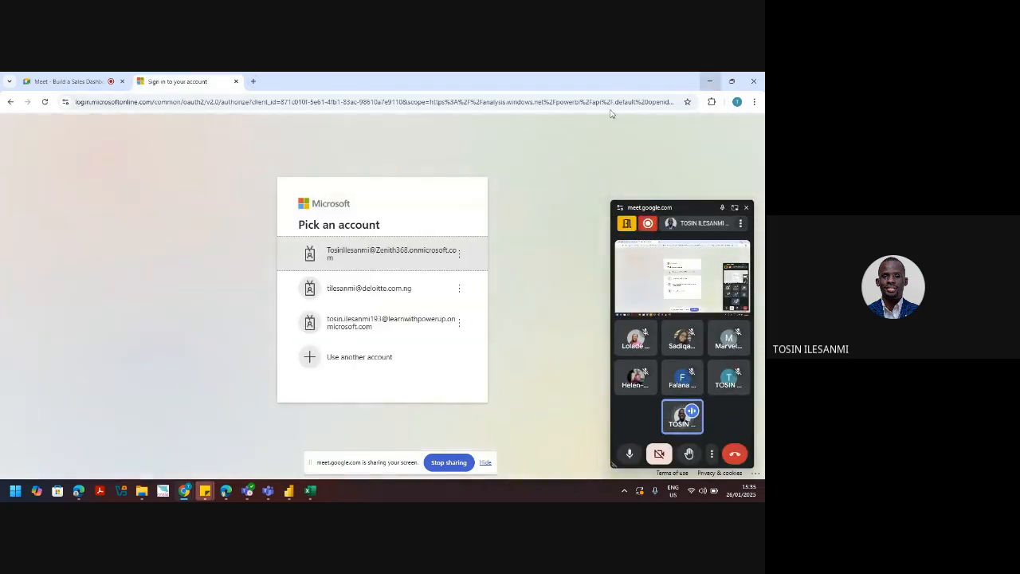
Step: Sign in with the work account and password, decline staying signed in, then minimise Chrome
left_click(380, 261)
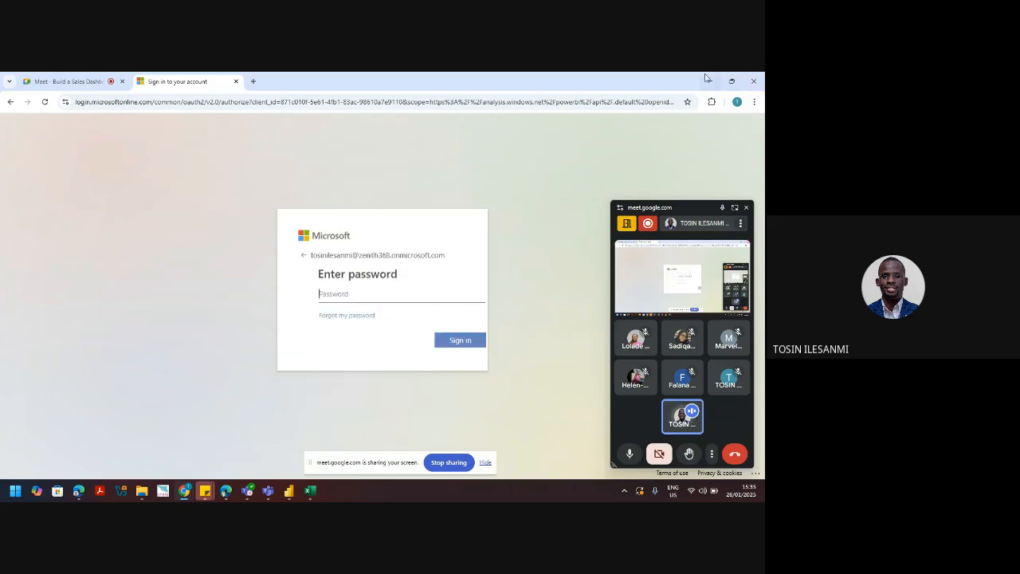
type("•••••••••")
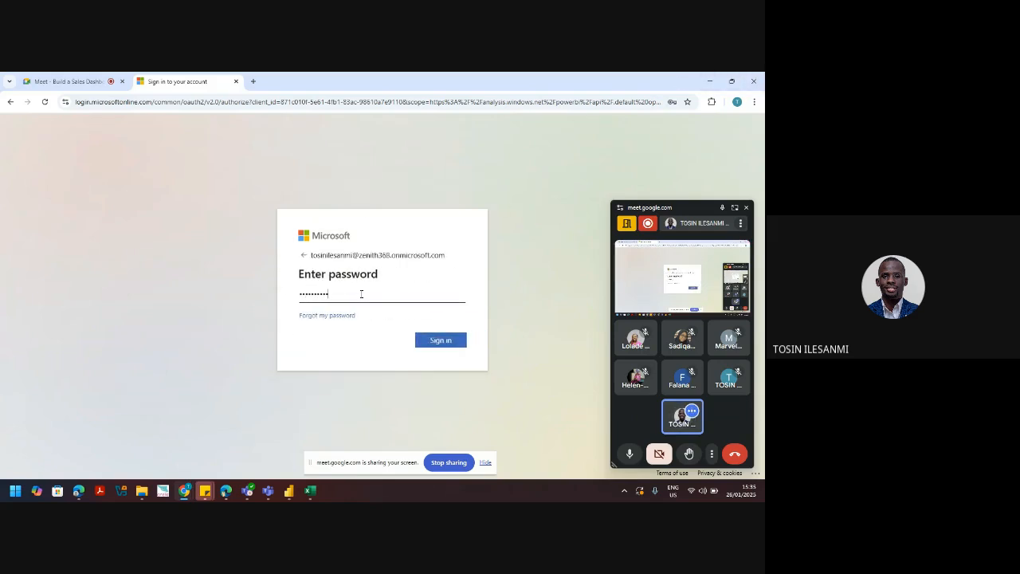
type("•••••")
key("BackSpace")
key("BackSpace")
key("BackSpace")
key("BackSpace")
key("BackSpace")
key("BackSpace")
key("BackSpace")
key("BackSpace")
key("BackSpace")
key("BackSpace")
key("BackSpace")
key("BackSpace")
key("BackSpace")
key("BackSpace")
type("•••••••••••••••")
key("Return")
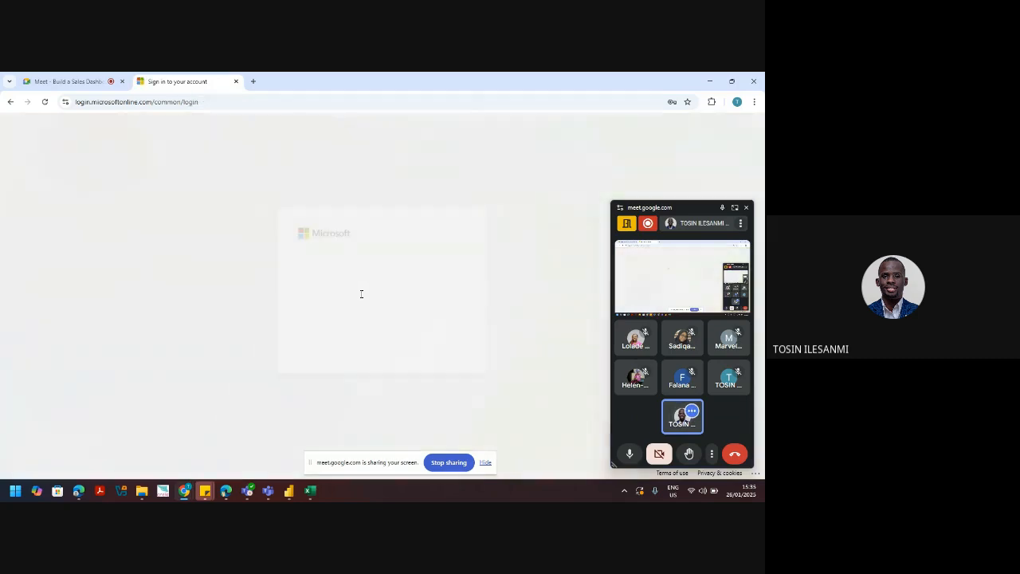
left_click(402, 342)
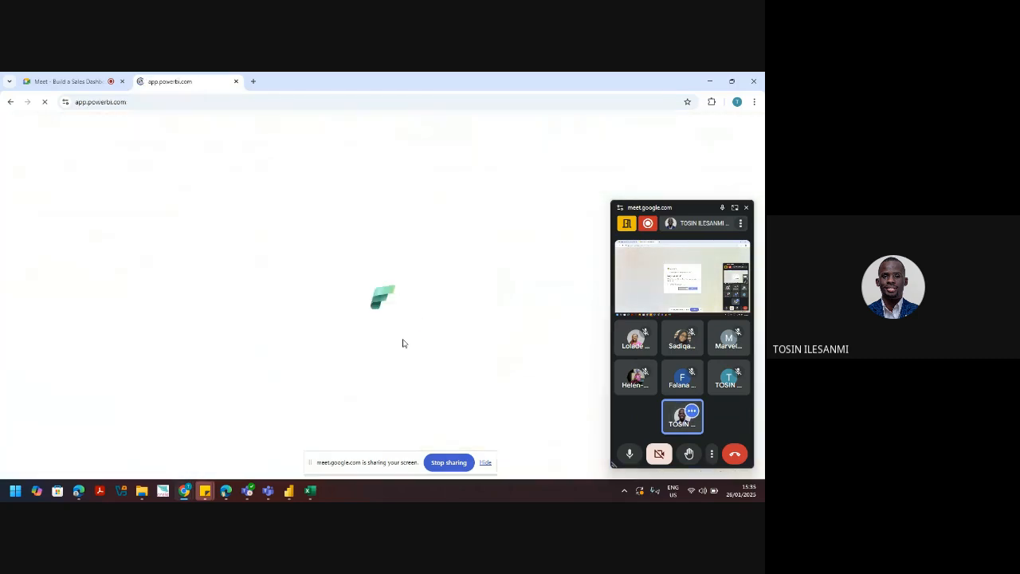
left_click(705, 81)
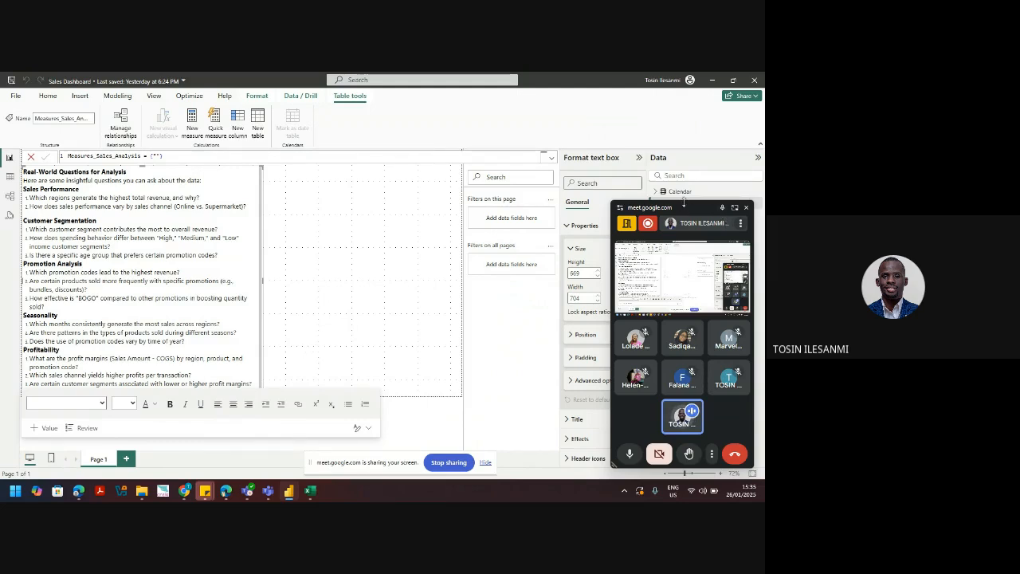
left_click_drag(683, 203, 446, 210)
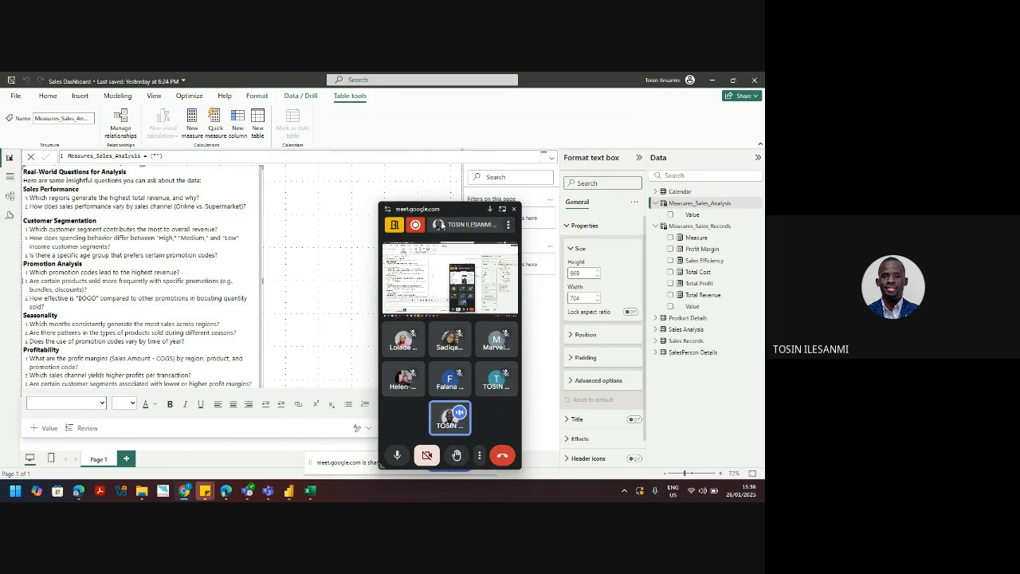
left_click_drag(448, 210, 762, 500)
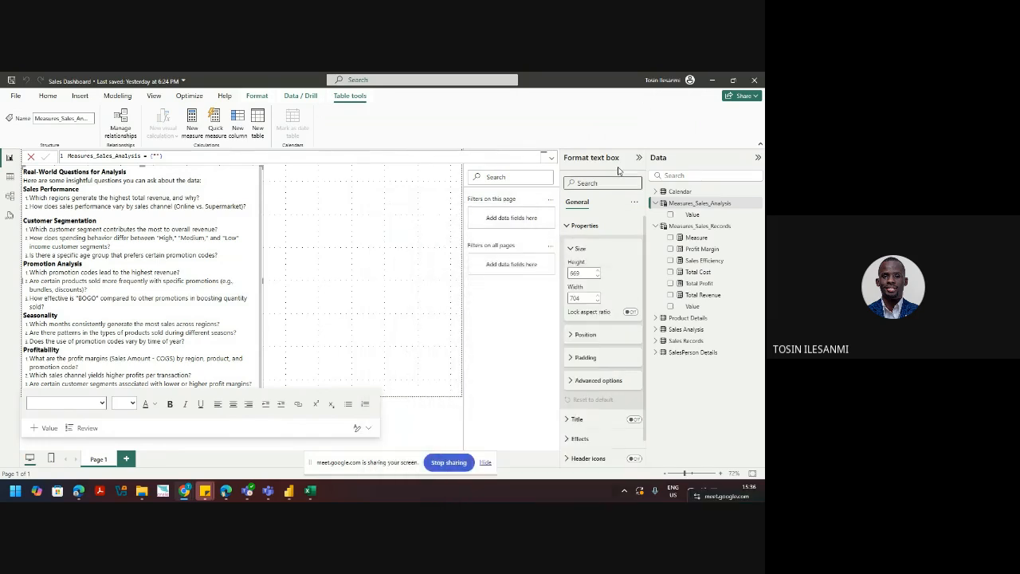
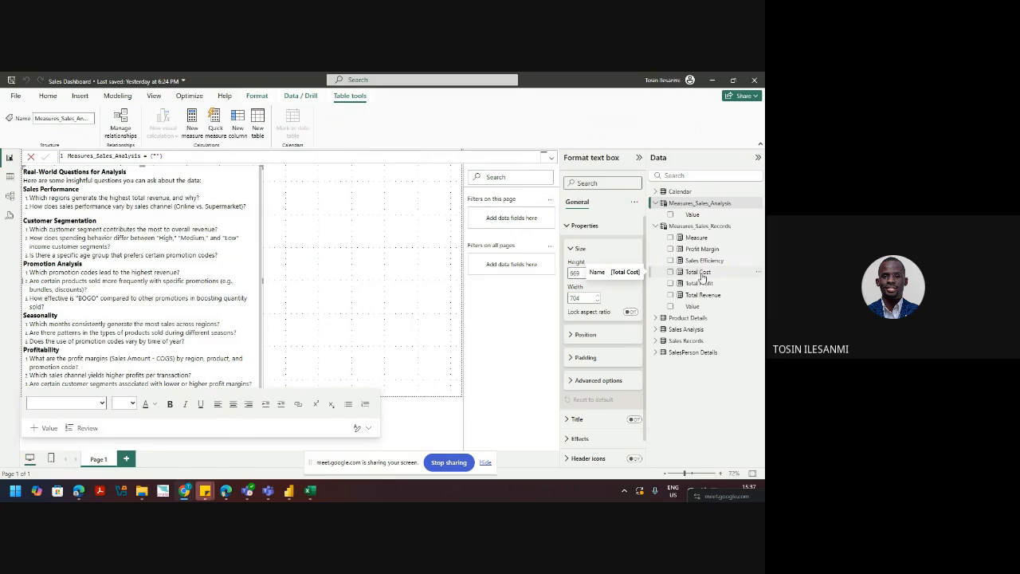
Step: Show the Total Cost measure's DAX formula, then bring up the Excel workbook
left_click(699, 272)
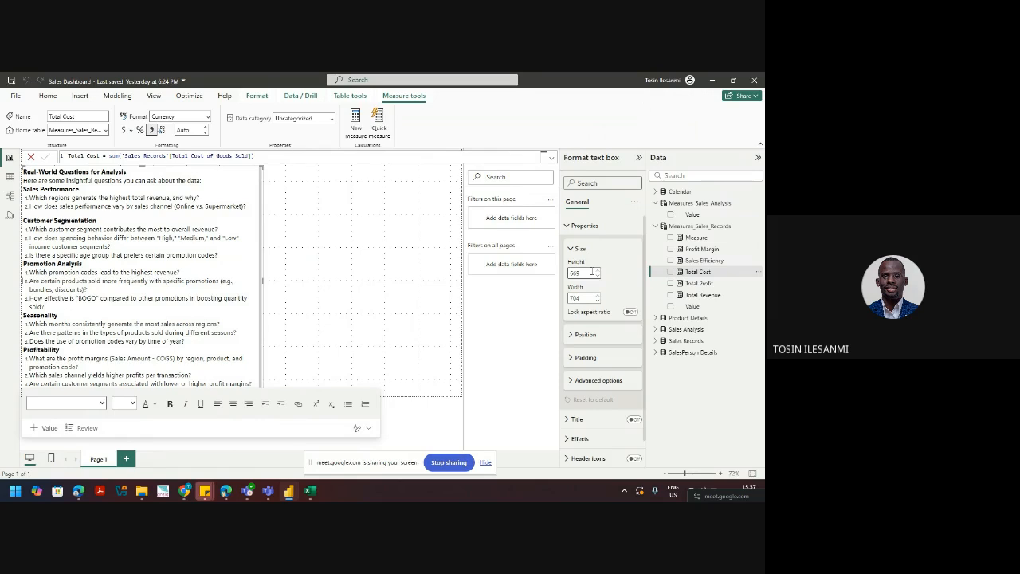
left_click(311, 493)
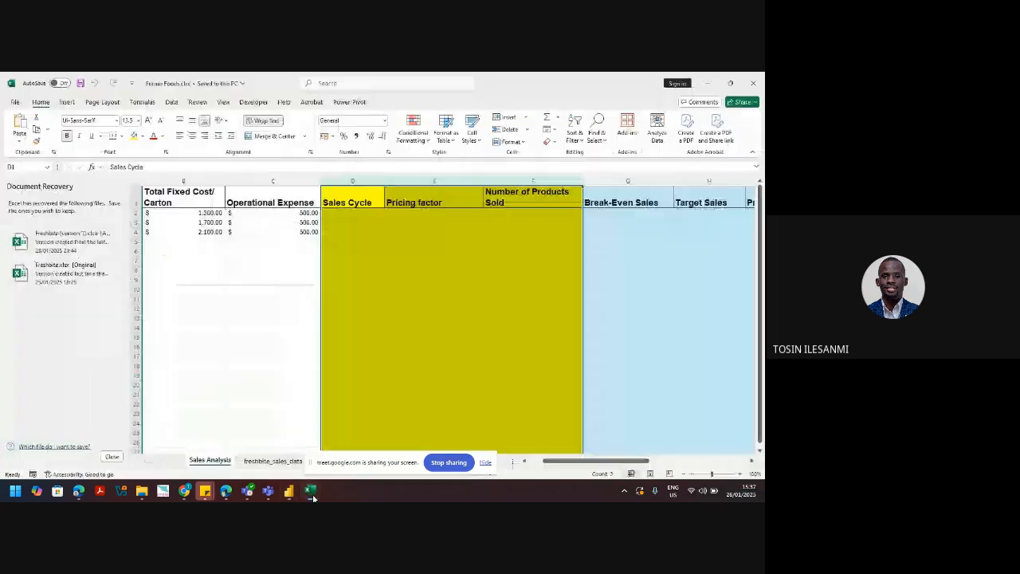
Step: Review the freshbite_sales_data and Sales Analysis sheets, then minimise Excel
left_click(273, 460)
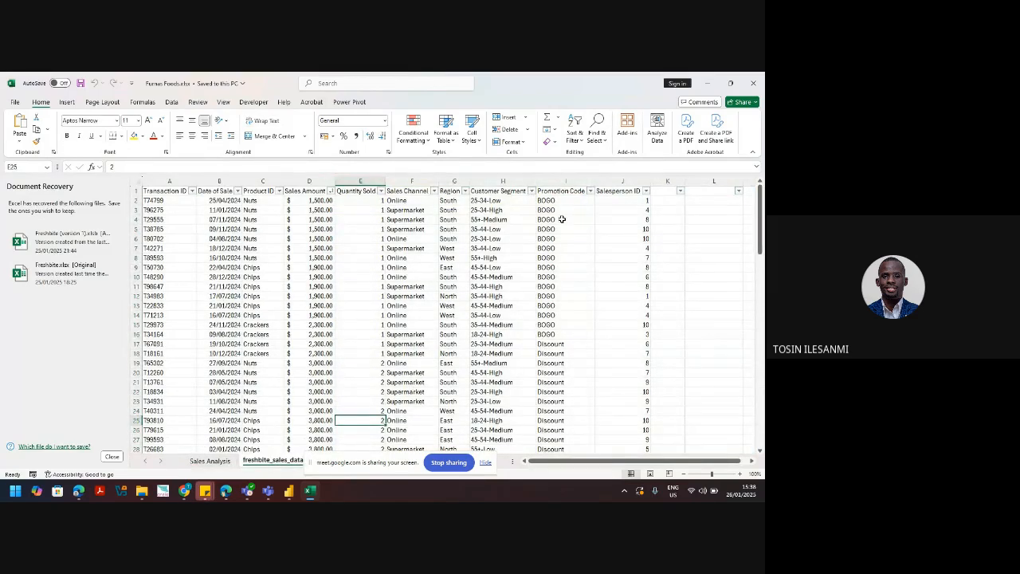
left_click_drag(385, 463, 630, 374)
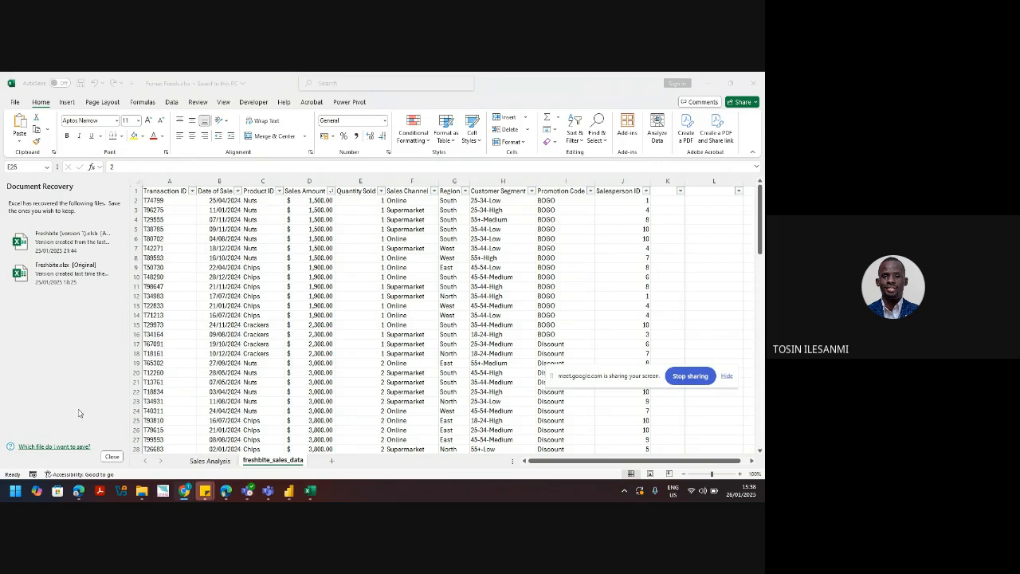
left_click(212, 461)
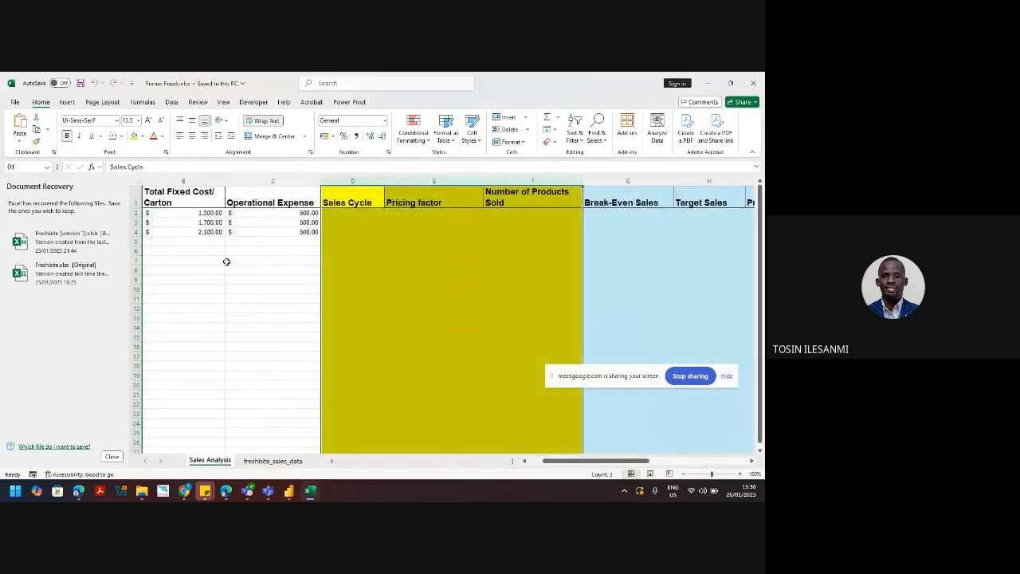
left_click(707, 83)
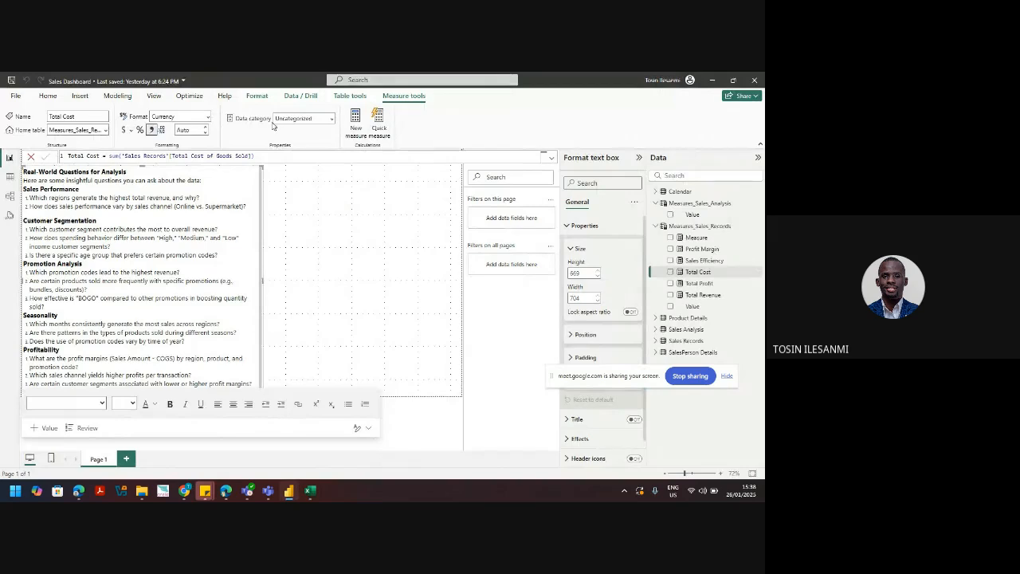
left_click(10, 177)
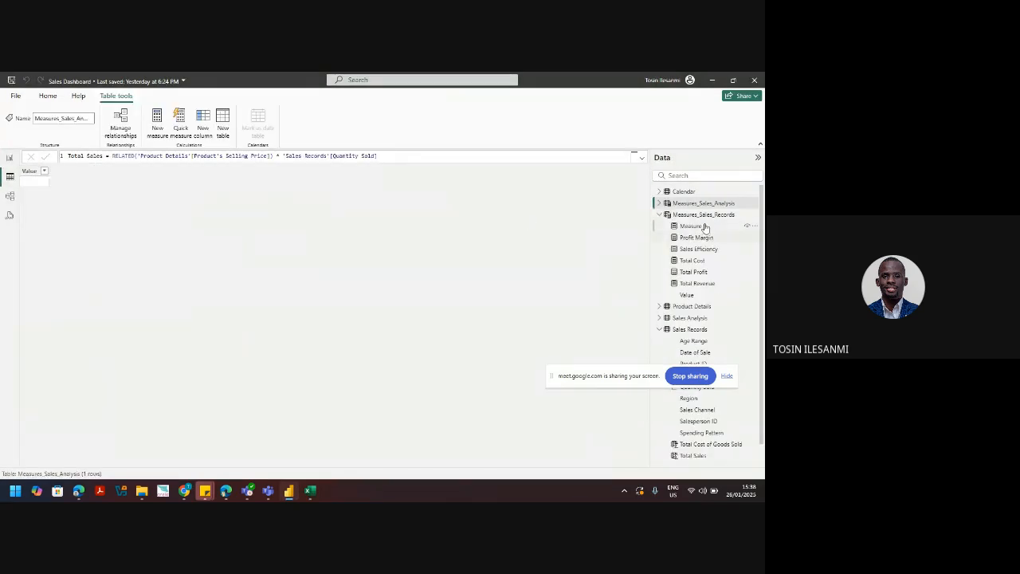
left_click(660, 215)
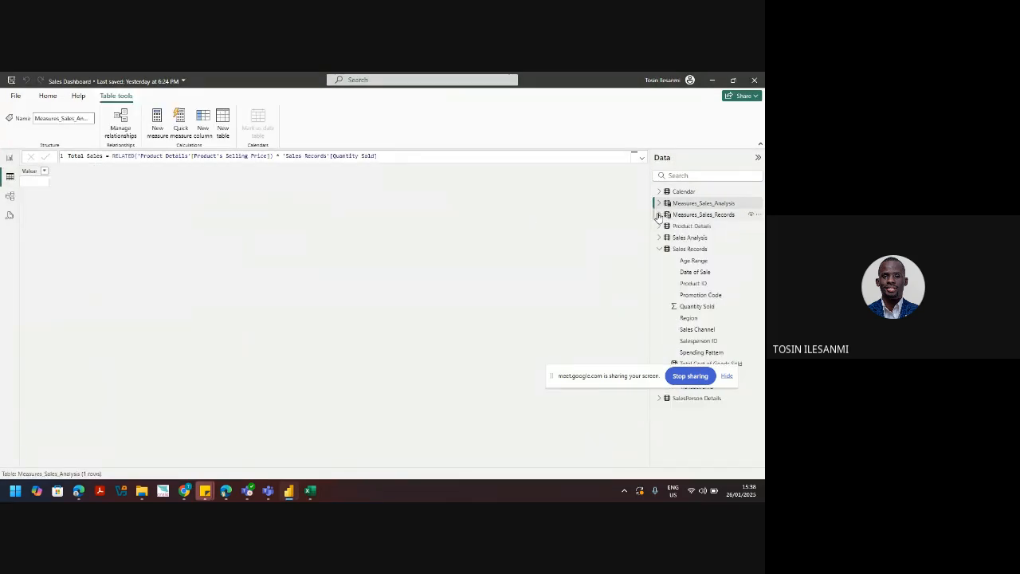
left_click(700, 239)
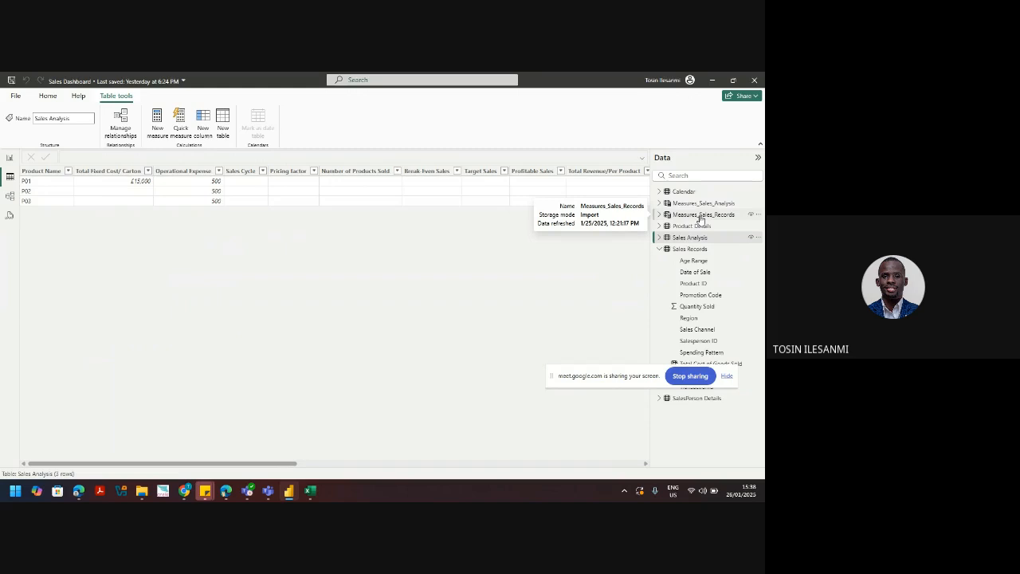
left_click(676, 248)
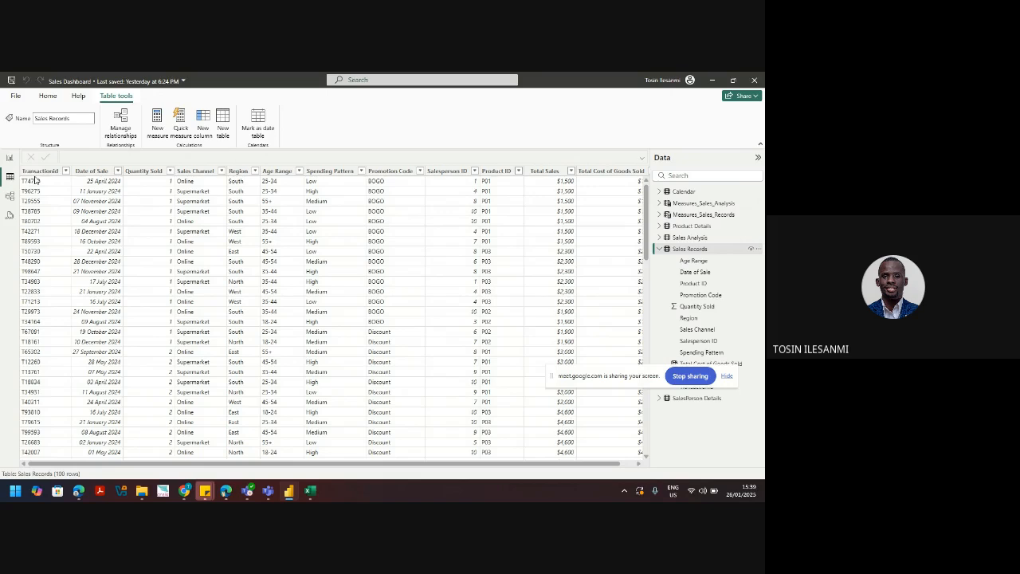
left_click(8, 157)
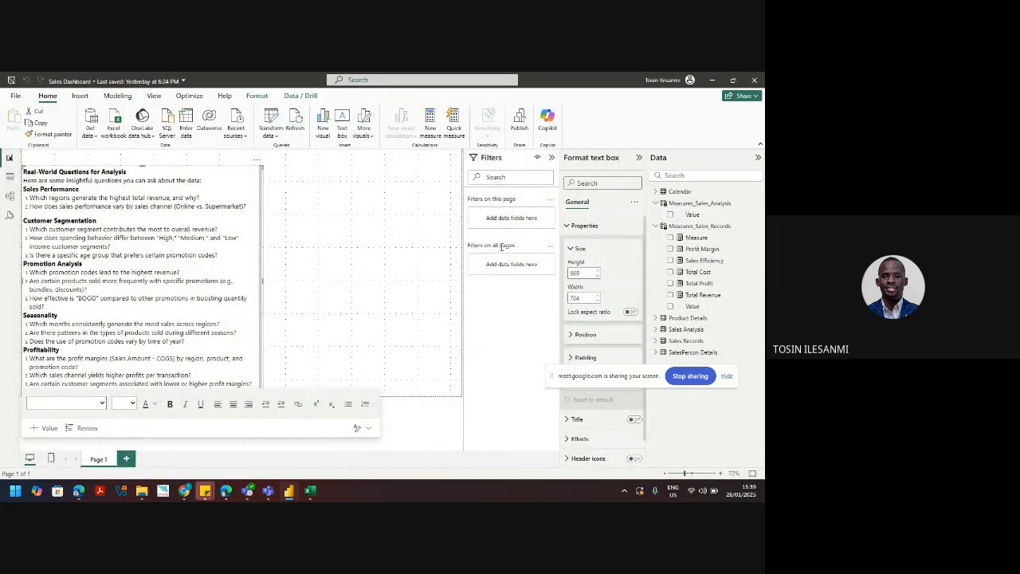
Step: Rename Total Cost to Total Cost of Goods Sold and add a new measure to Measures_Sales_Records
left_click(698, 273)
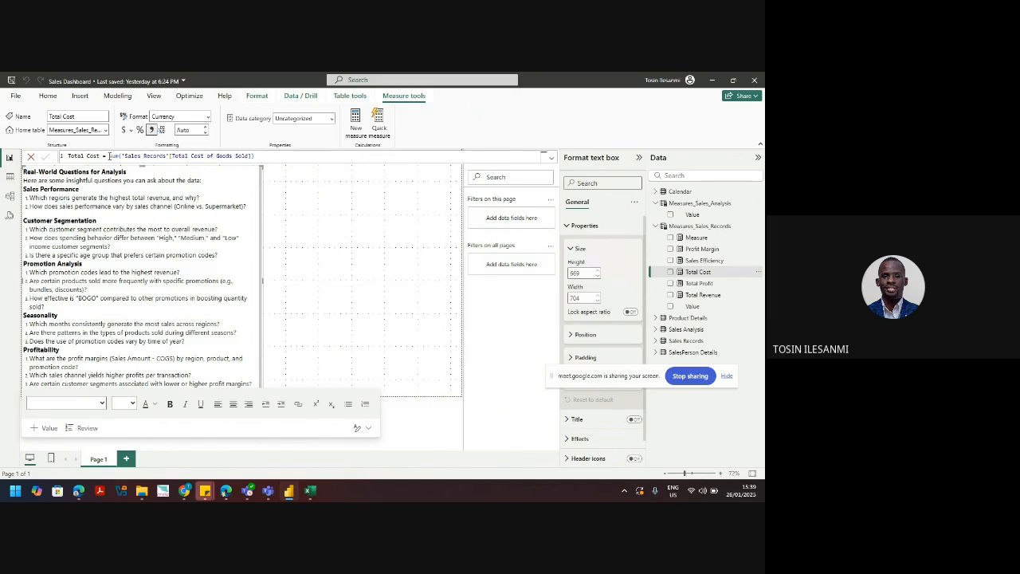
left_click(284, 155)
double_click(90, 155)
type("Cost of Goods")
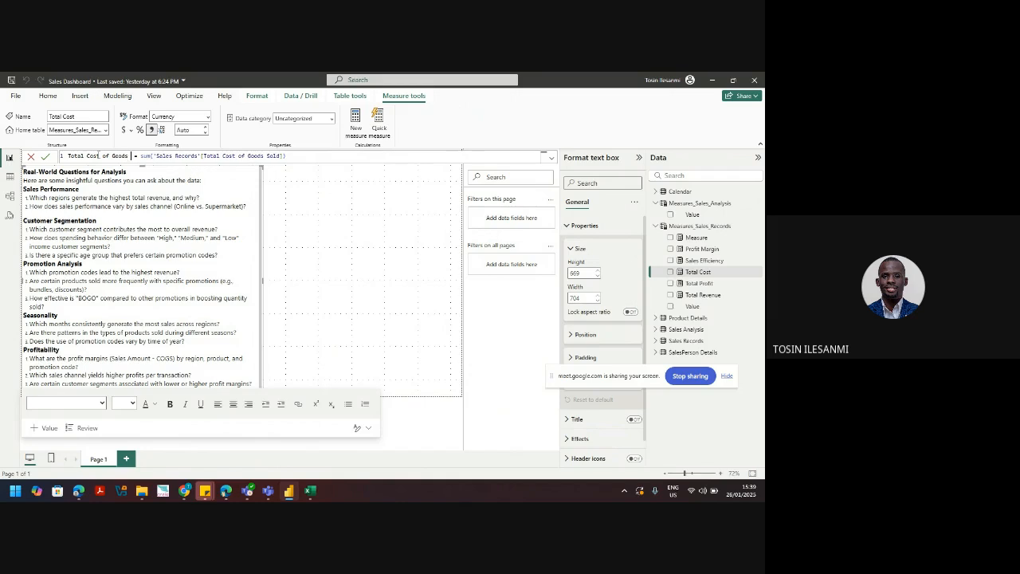
type(" Sold")
key("Return")
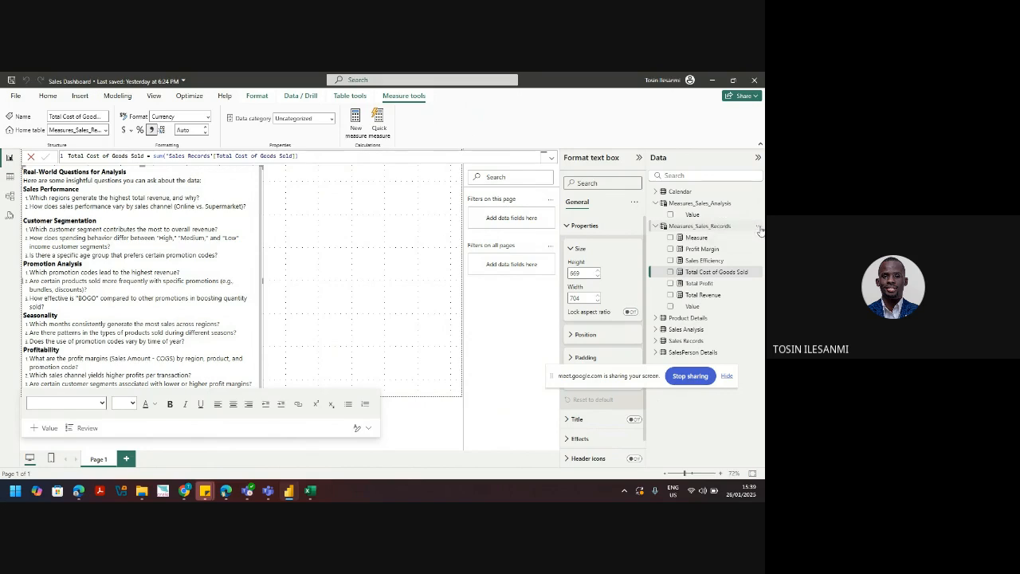
left_click(757, 227)
left_click(721, 245)
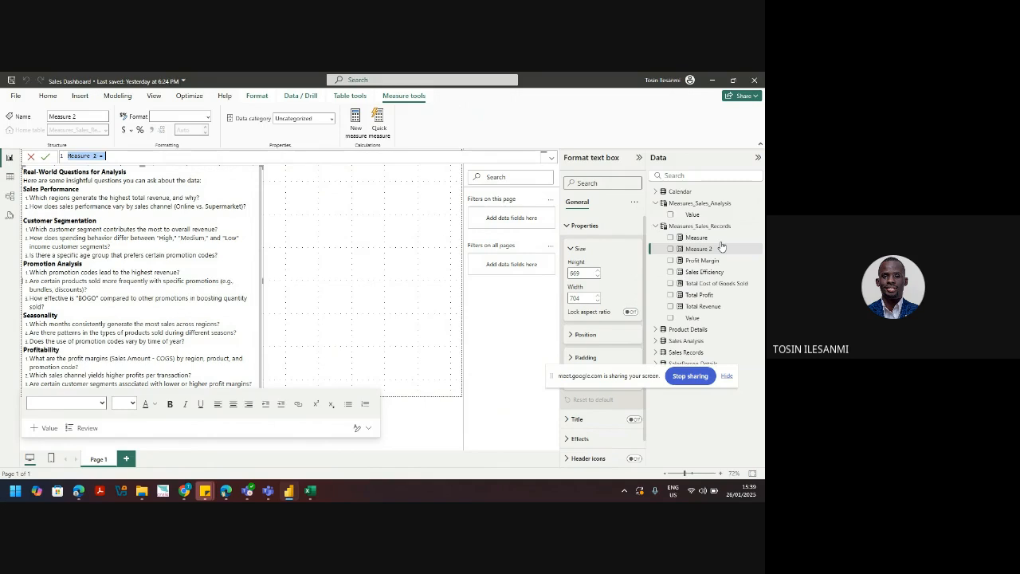
Step: Define Total Cost as [Total Cost of Goods Sold] plus SUM('Sales Analysis'[Total Fixed Cost/ Carton])
type("Total Cost = tot")
key("Tab")
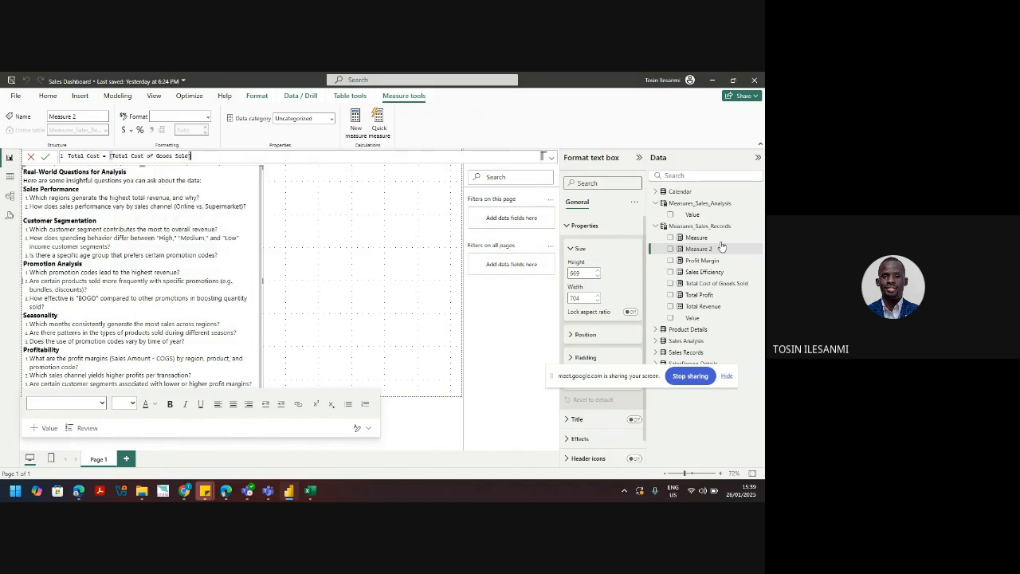
type("- sum")
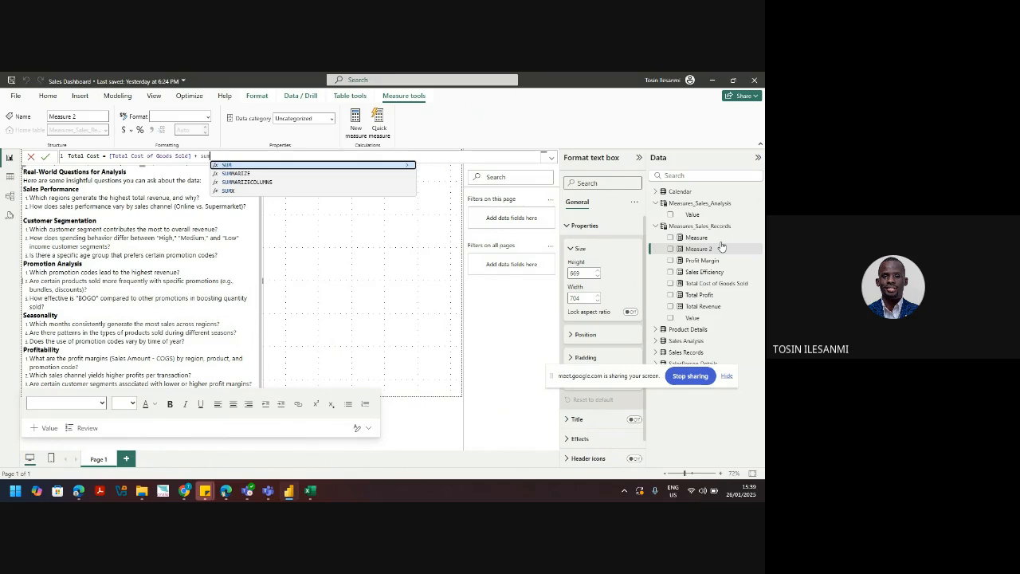
type("(")
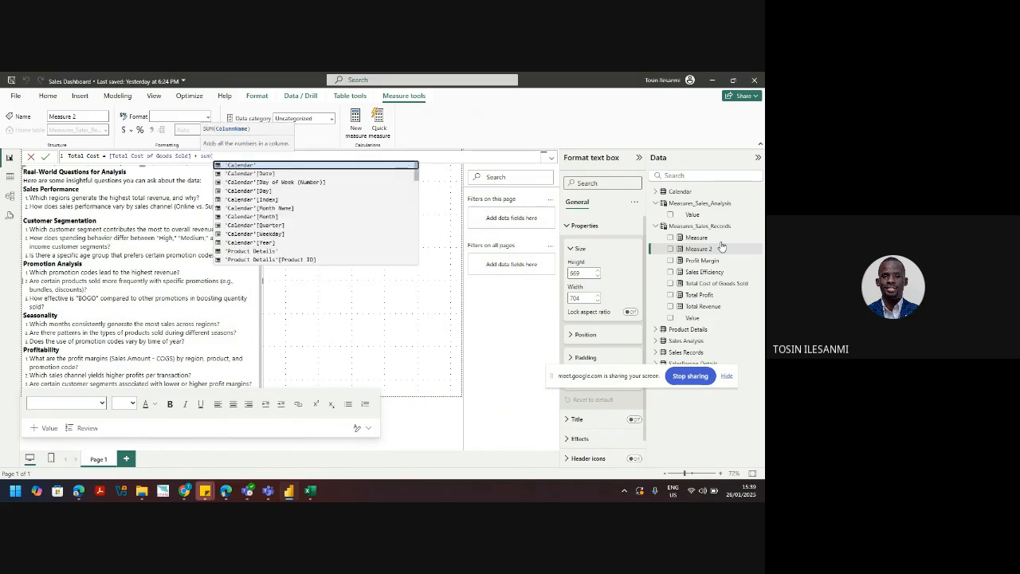
type("'sa")
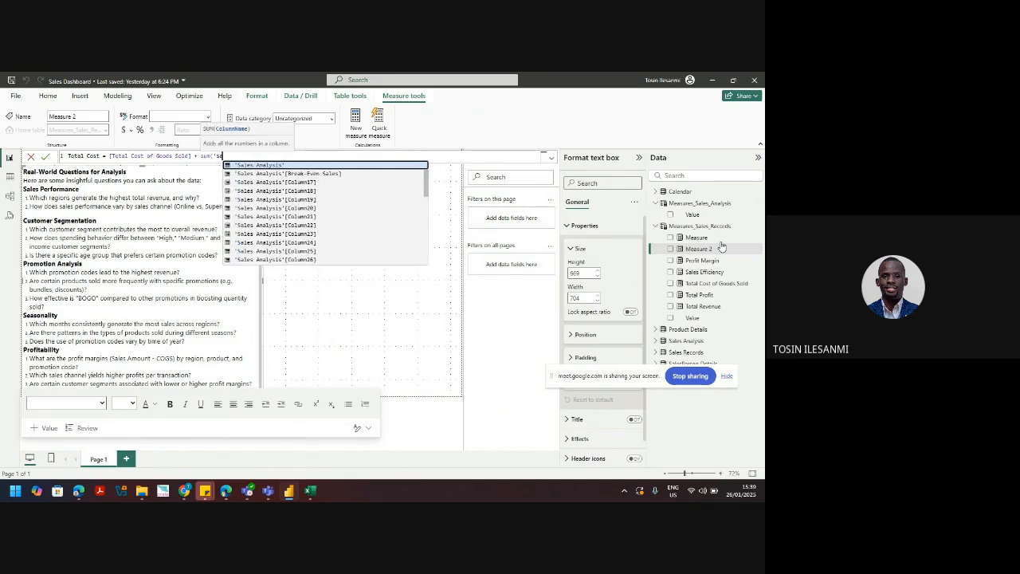
key("Down")
key("Down")
key("Down")
key("Down")
key("Down")
key("Down")
key("Down")
key("Down")
key("Down")
key("Down")
key("Down")
key("Down")
key("Down")
key("Down")
key("Down")
key("Down")
key("Down")
key("Down")
key("Down")
key("Down")
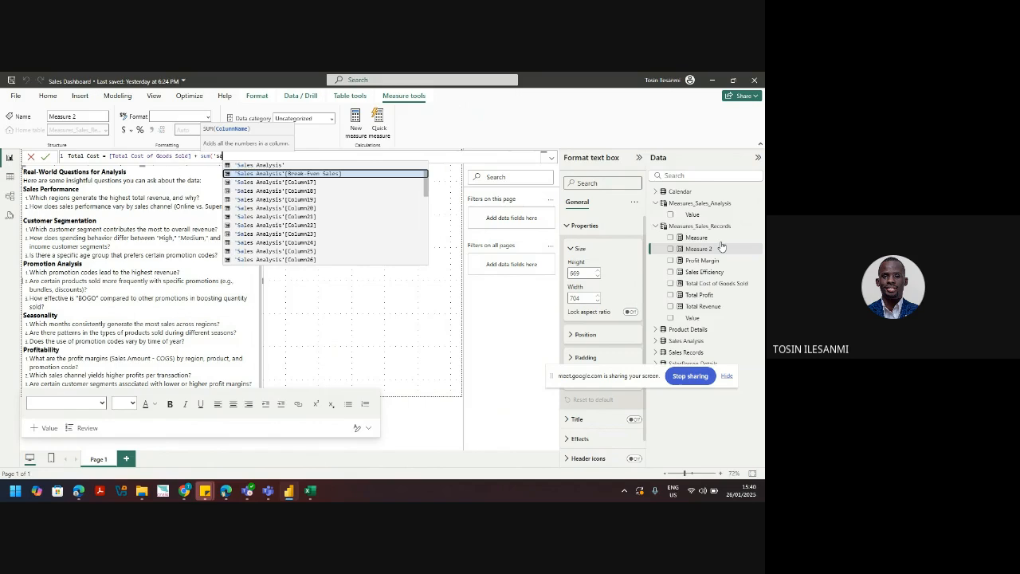
key("Up")
key("Up")
key("Up")
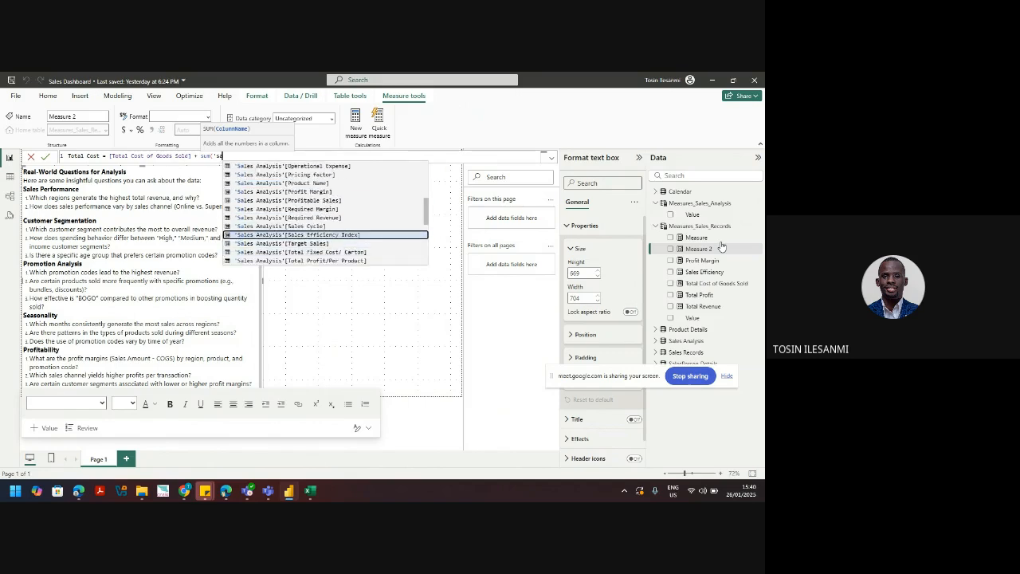
key("Down")
key("Down")
key("Down")
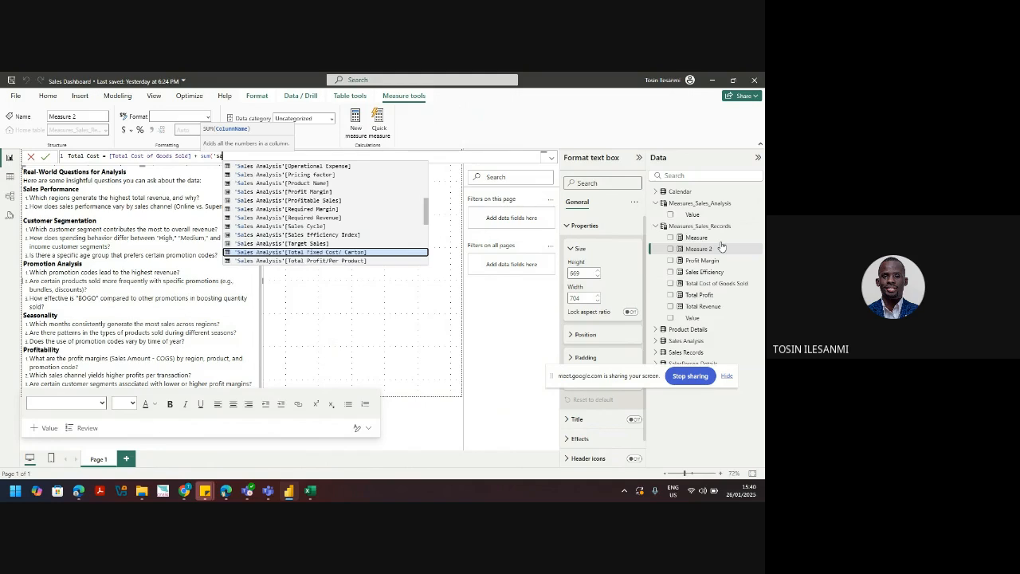
key("Tab")
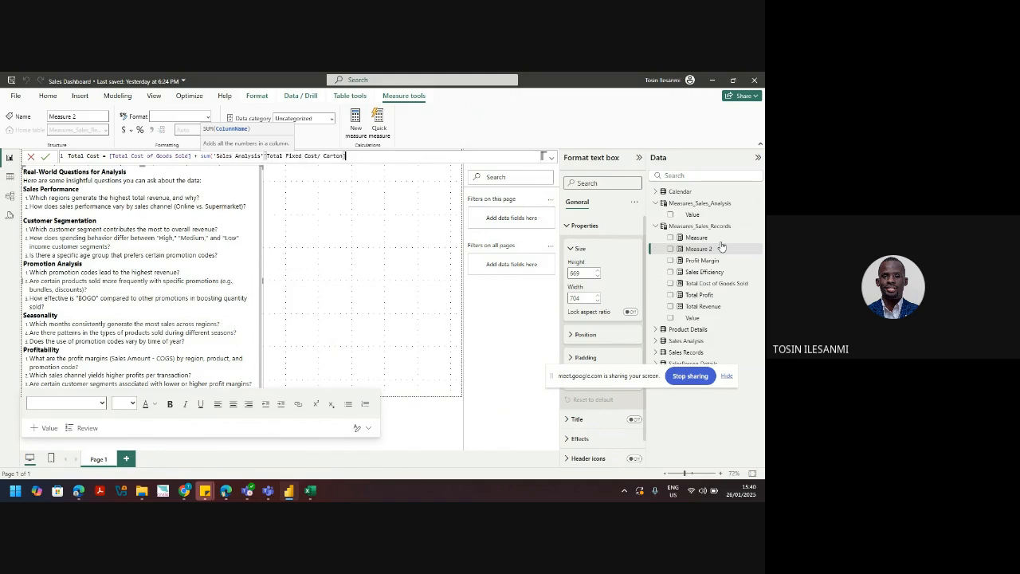
type(")")
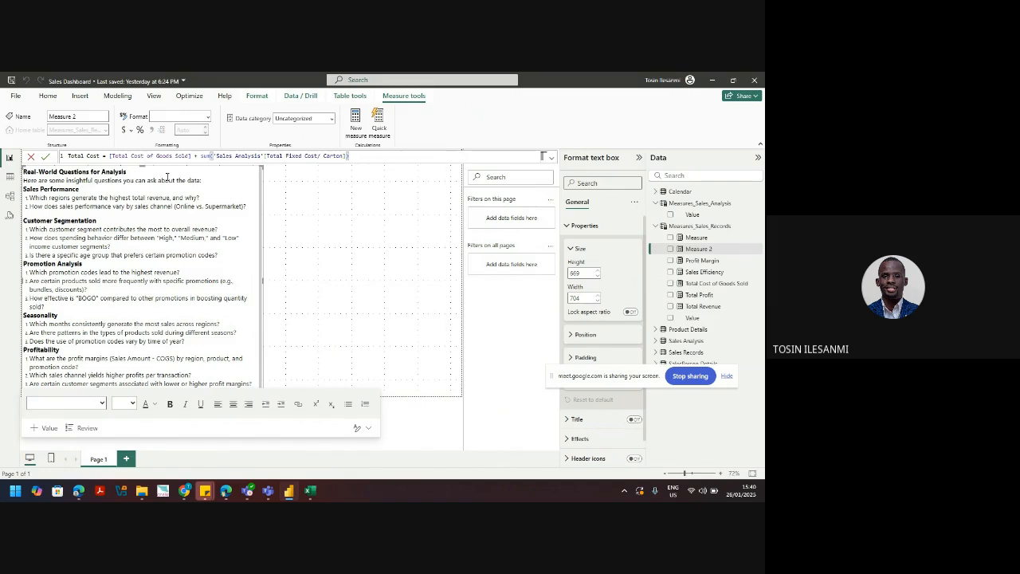
key("Return")
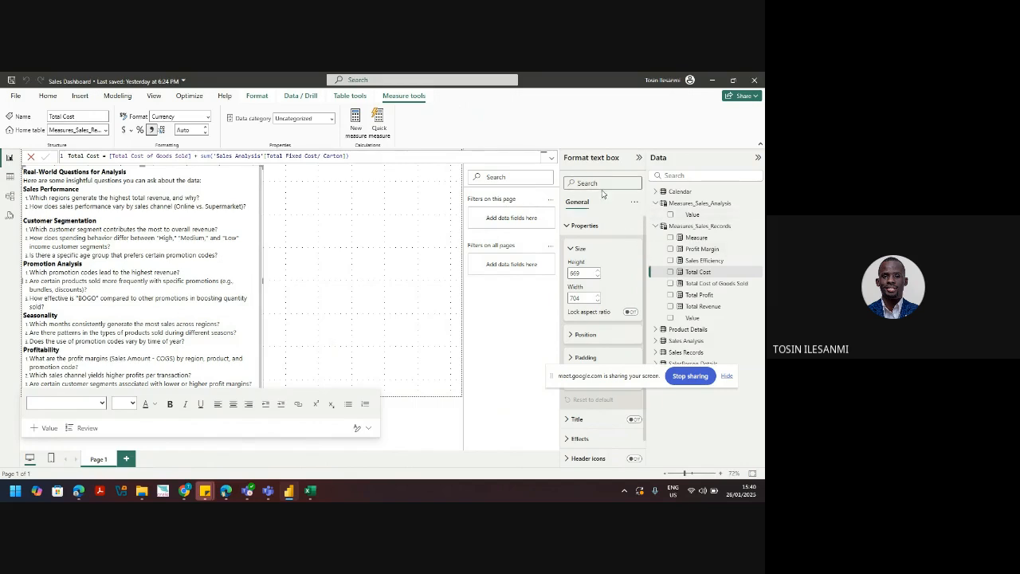
Step: Add a narrow card visual showing Total Cost of Goods Sold (£505.9K)
left_click(319, 276)
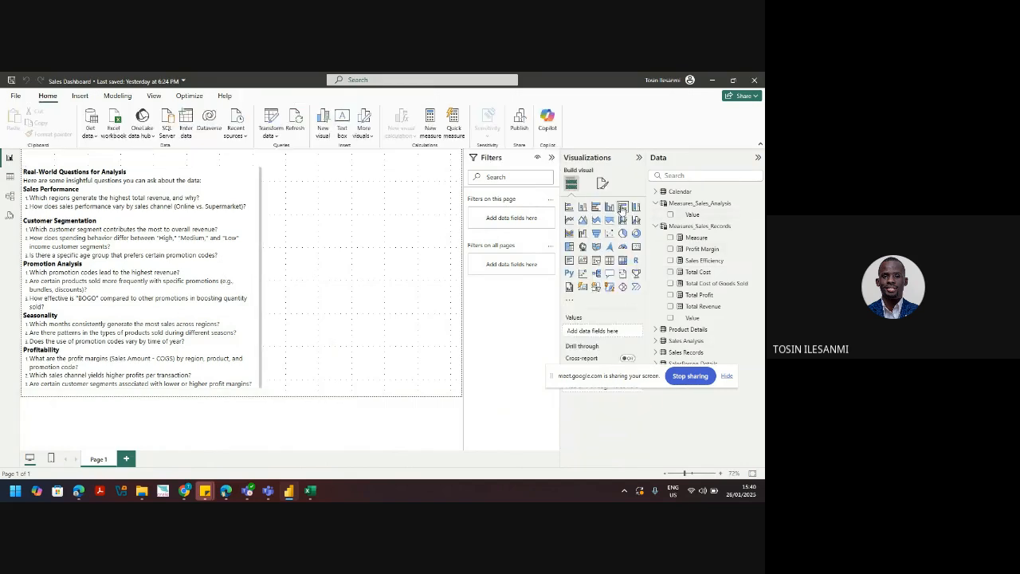
left_click(636, 246)
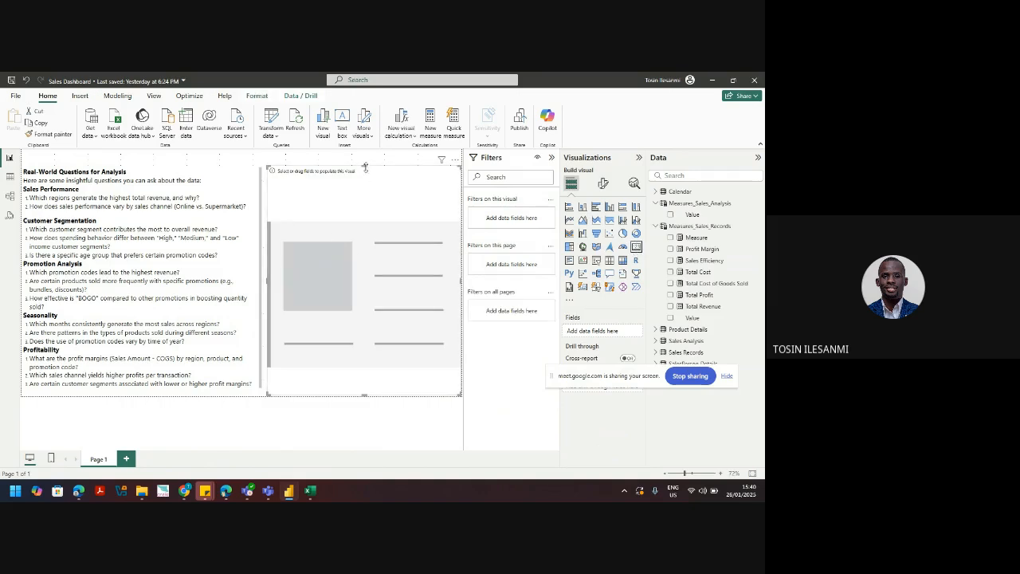
left_click_drag(366, 176, 378, 272)
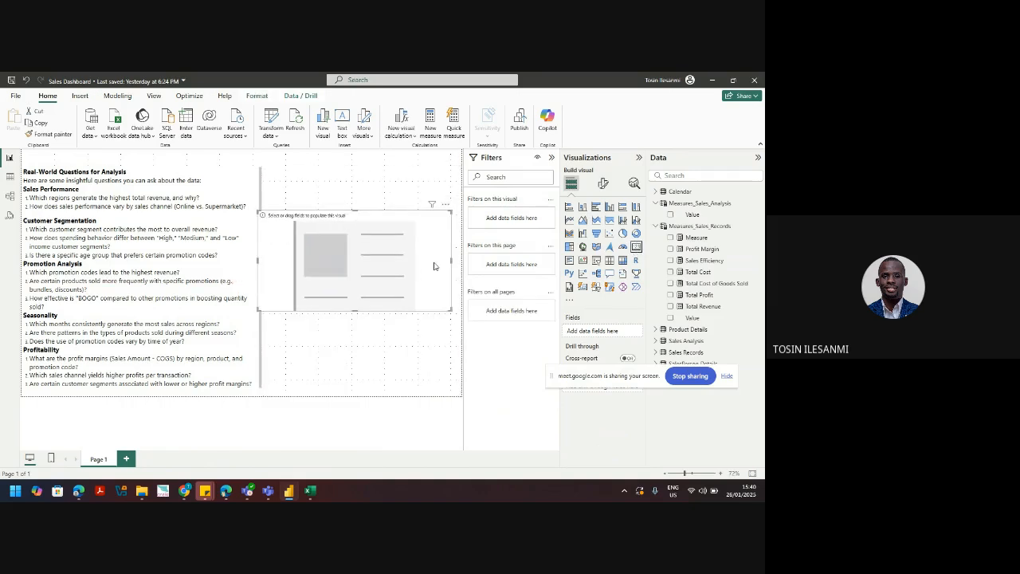
left_click_drag(450, 263, 359, 263)
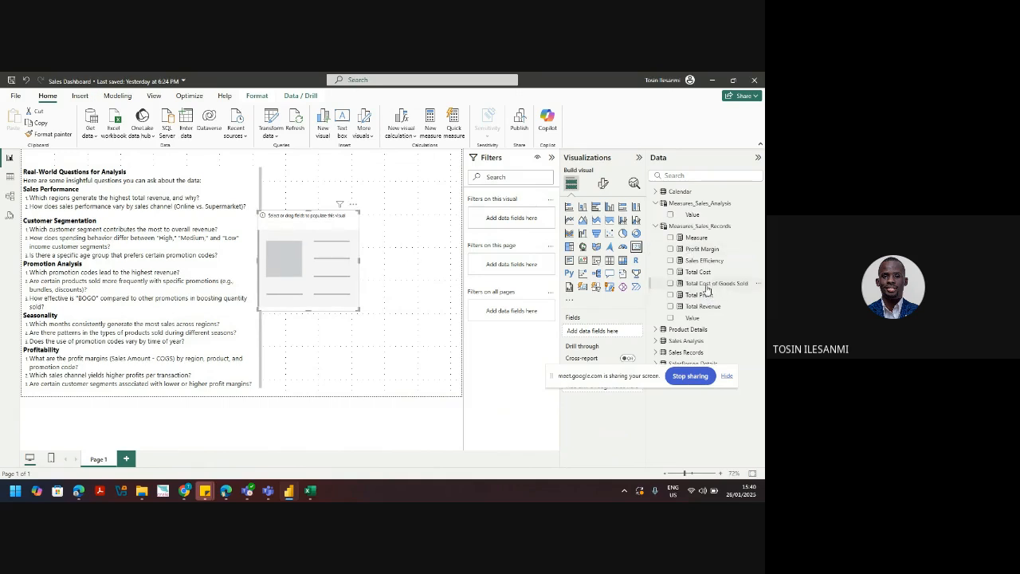
left_click_drag(708, 285, 615, 334)
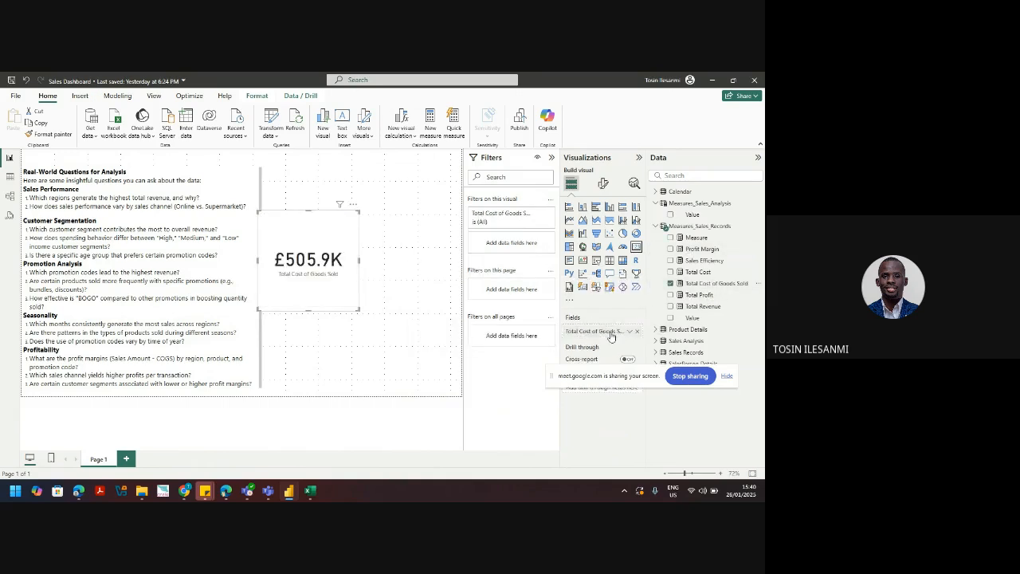
Step: Duplicate the card beside the original and switch the copy to Total Cost (£520.9K)
key("ctrl+c")
key("ctrl+v")
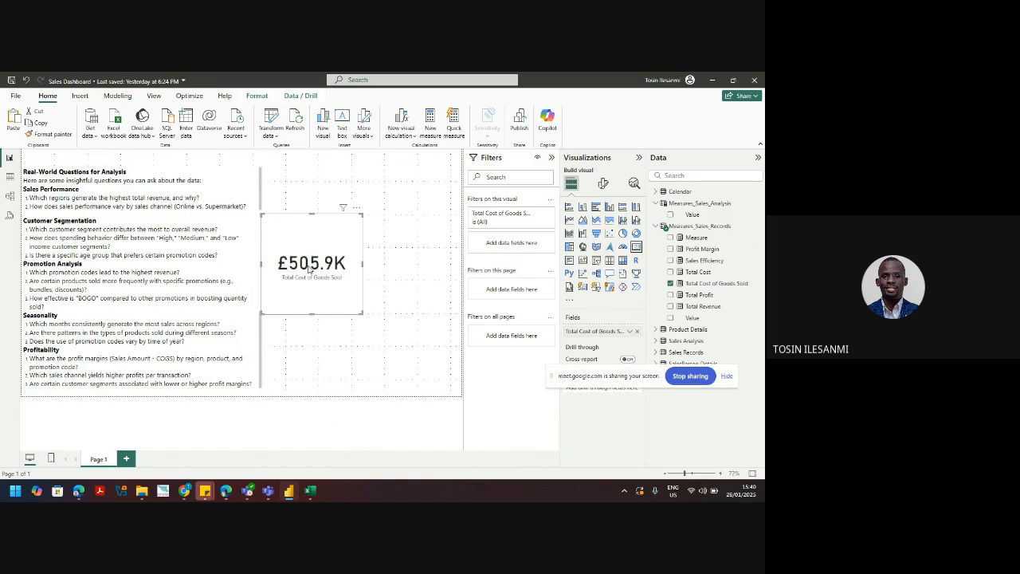
left_click_drag(309, 269, 424, 273)
left_click_drag(333, 282, 313, 283)
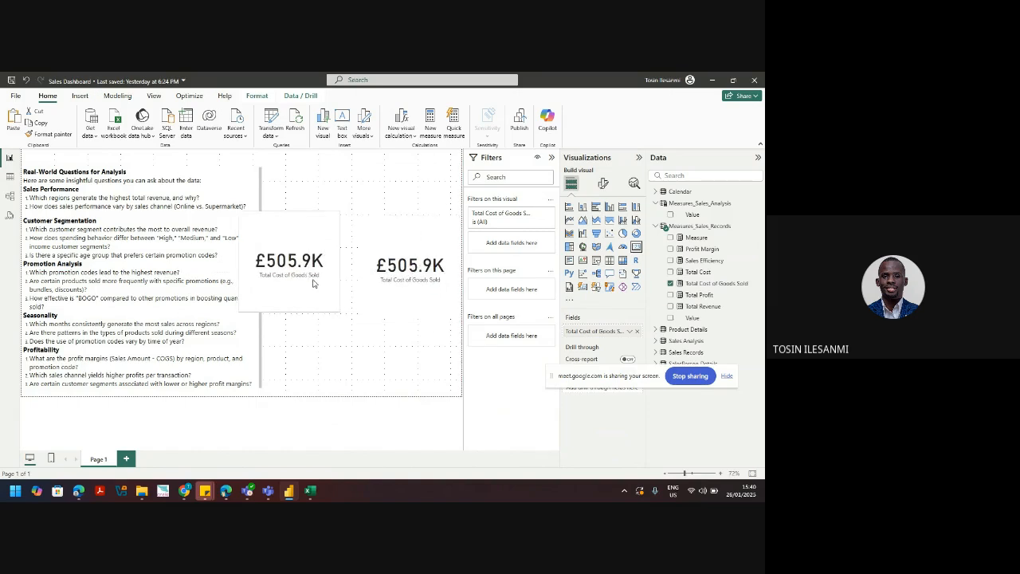
left_click(384, 277)
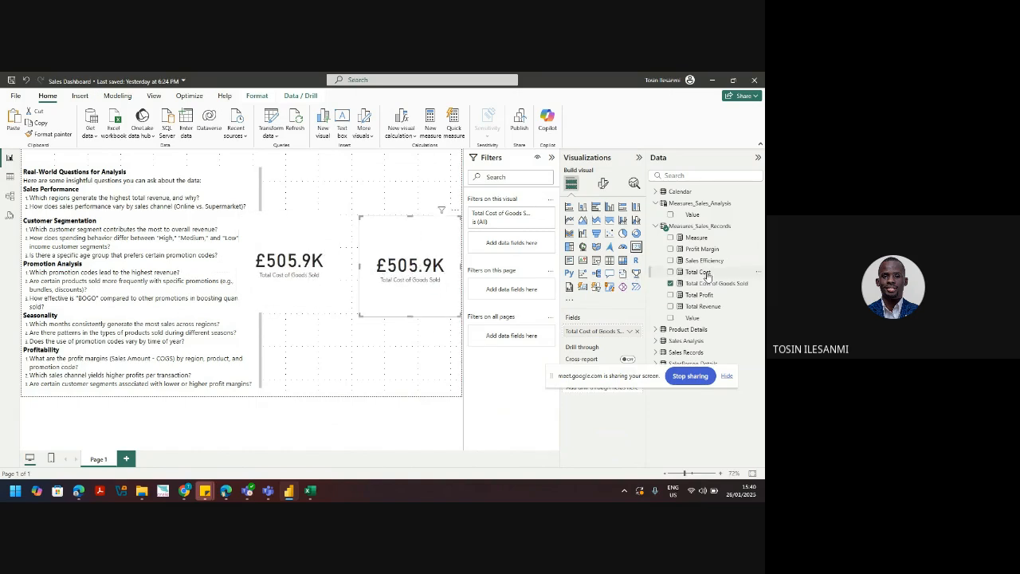
left_click(671, 283)
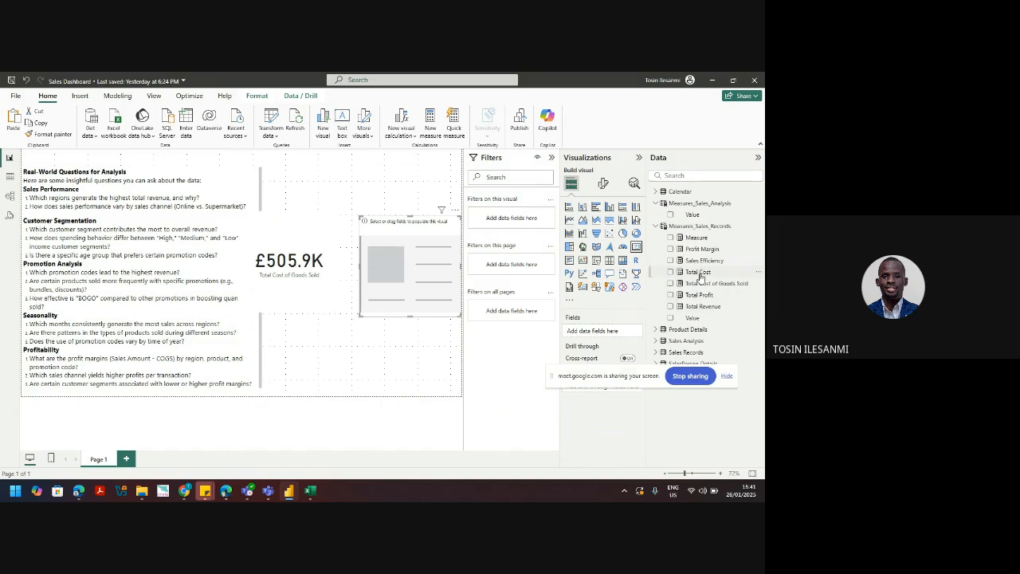
left_click_drag(699, 274, 622, 332)
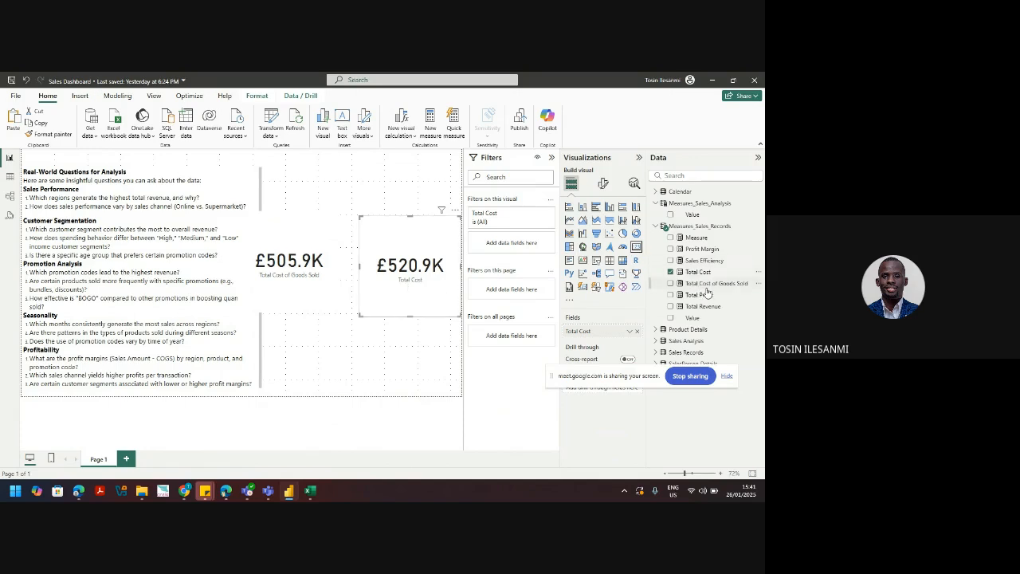
left_click(300, 278)
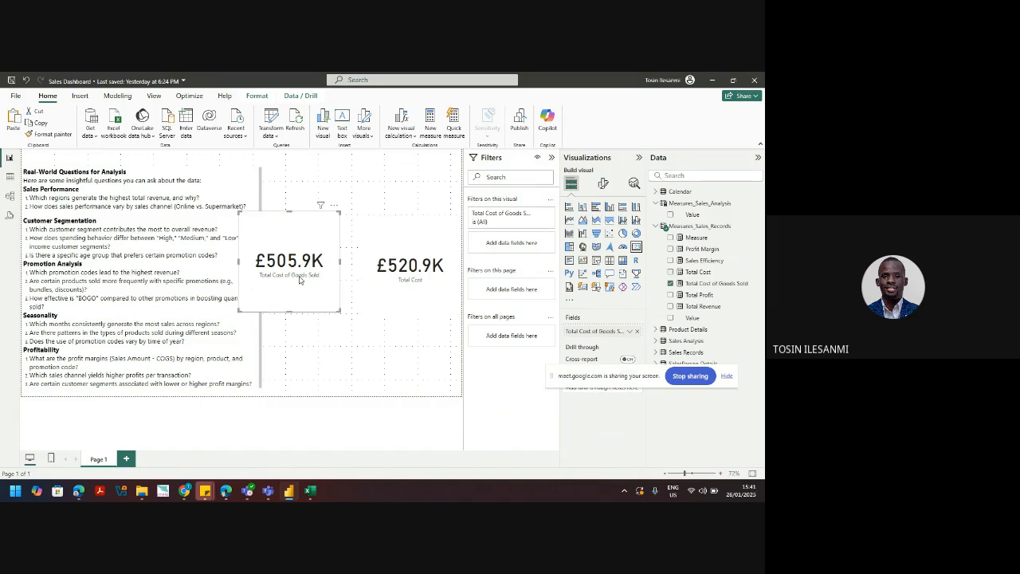
left_click(405, 279)
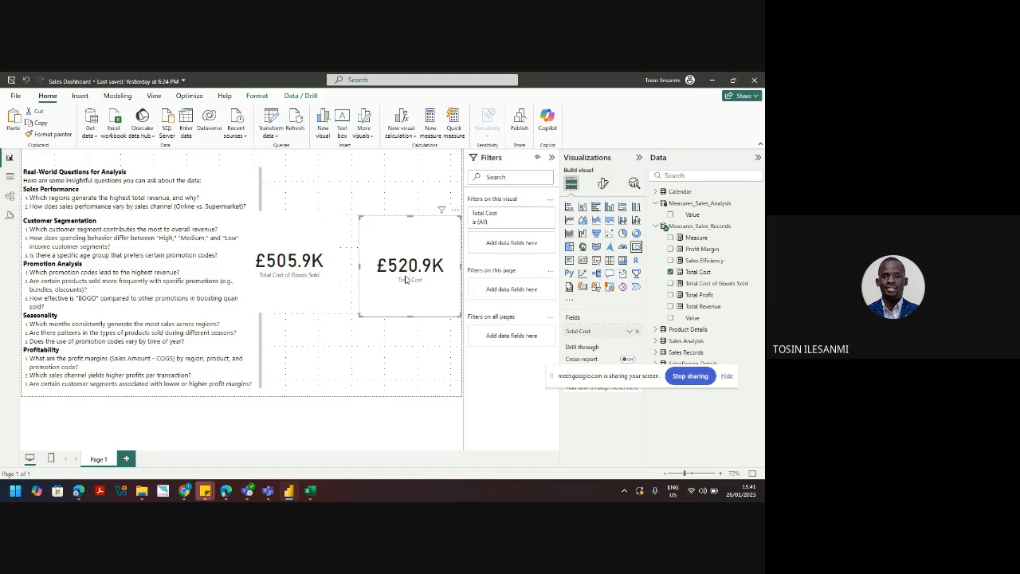
left_click(712, 284)
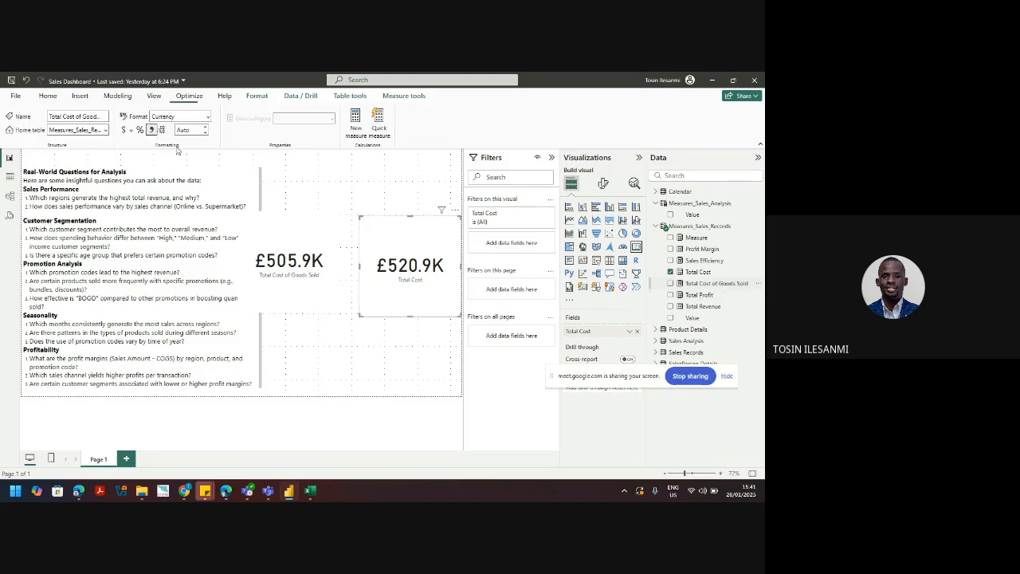
Step: Format Total Cost of Goods Sold and Total Cost as dollars, giving $505.9K and $520.9K
left_click(126, 132)
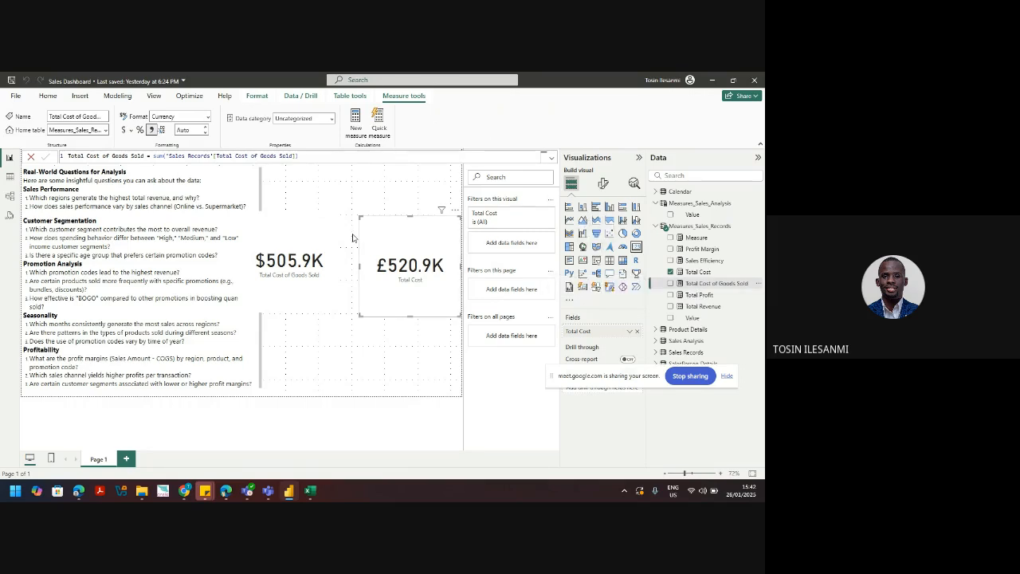
left_click(277, 269)
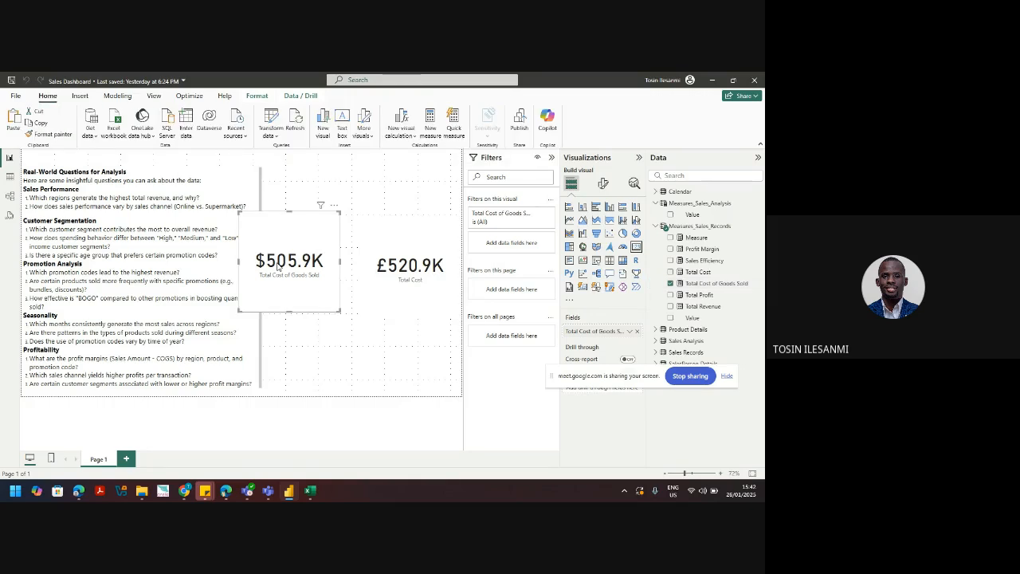
left_click(392, 284)
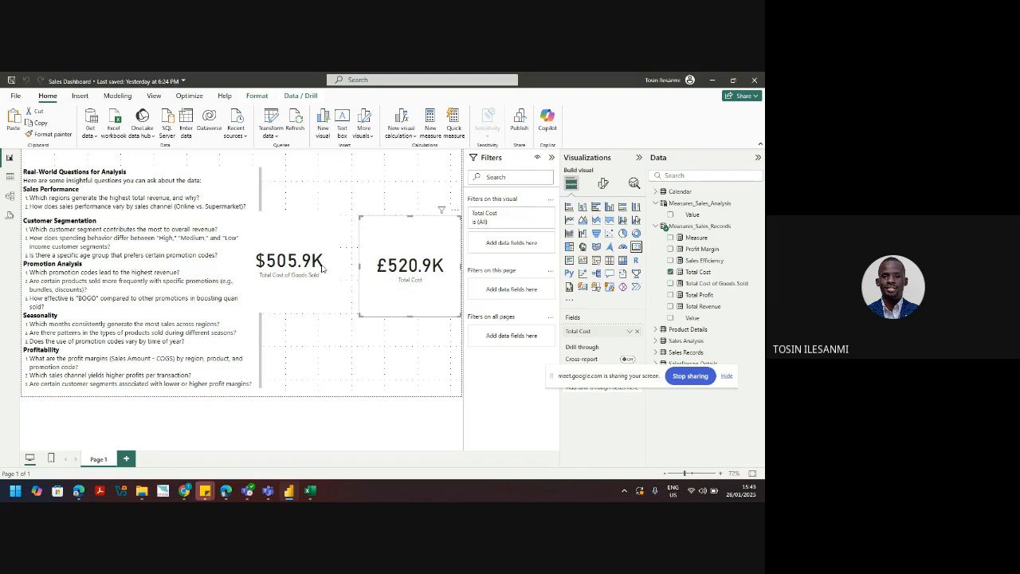
left_click(294, 273)
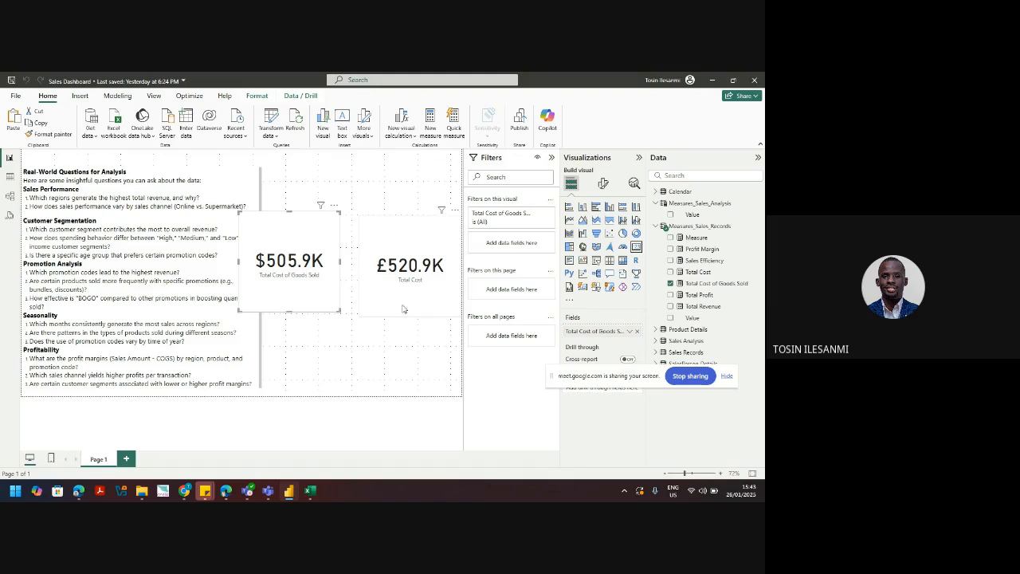
left_click(420, 279)
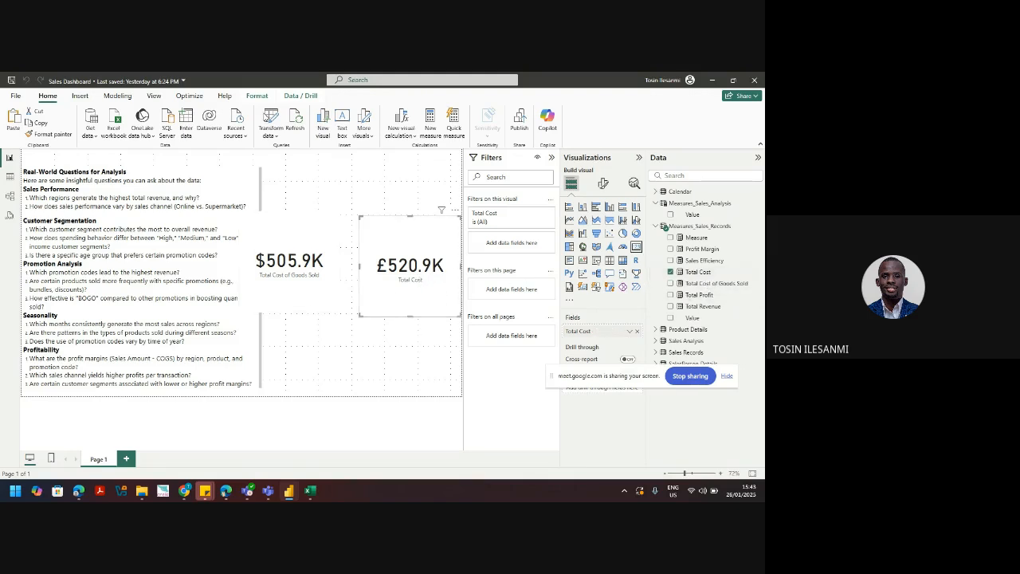
left_click(256, 96)
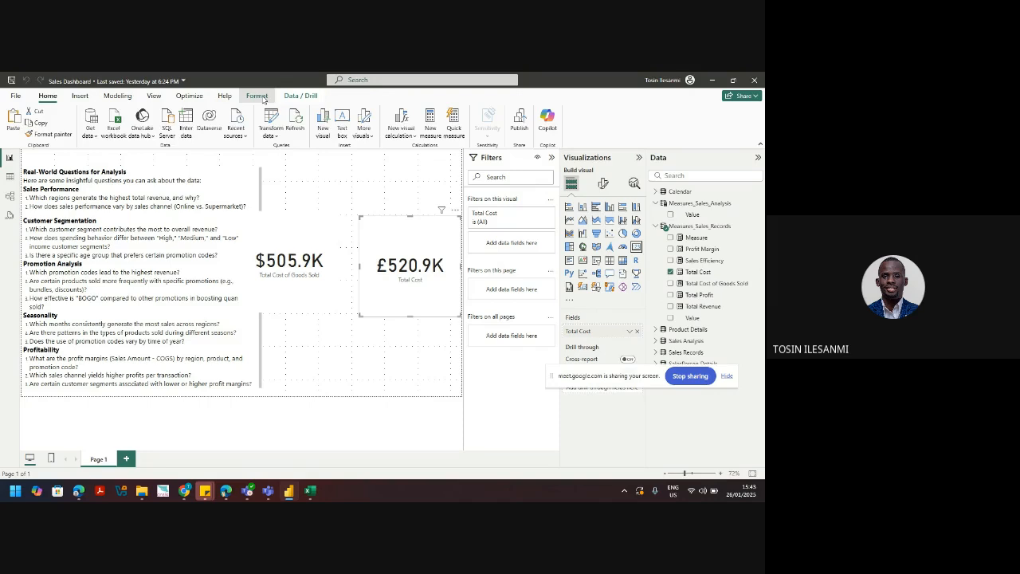
left_click(698, 272)
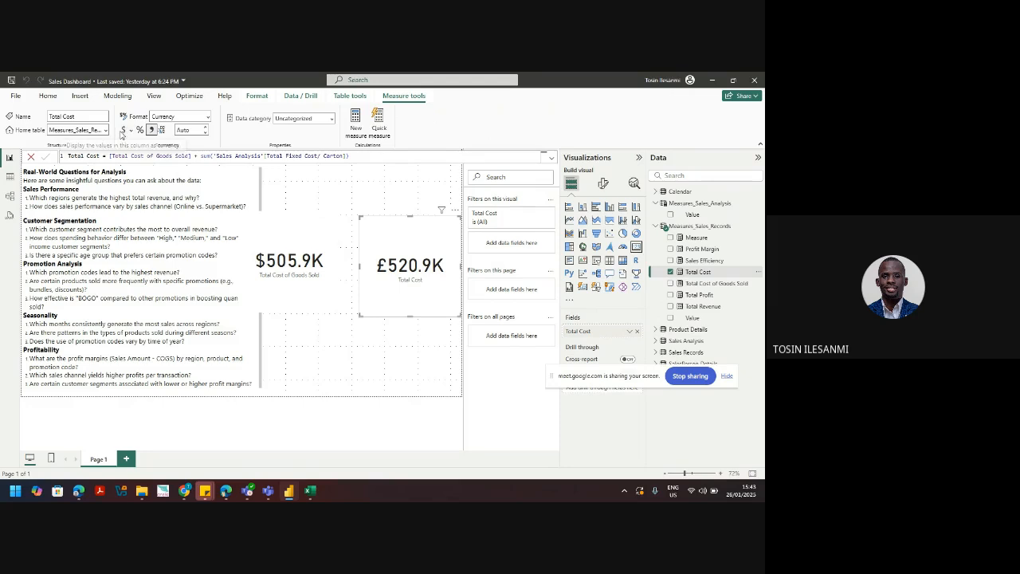
left_click(123, 132)
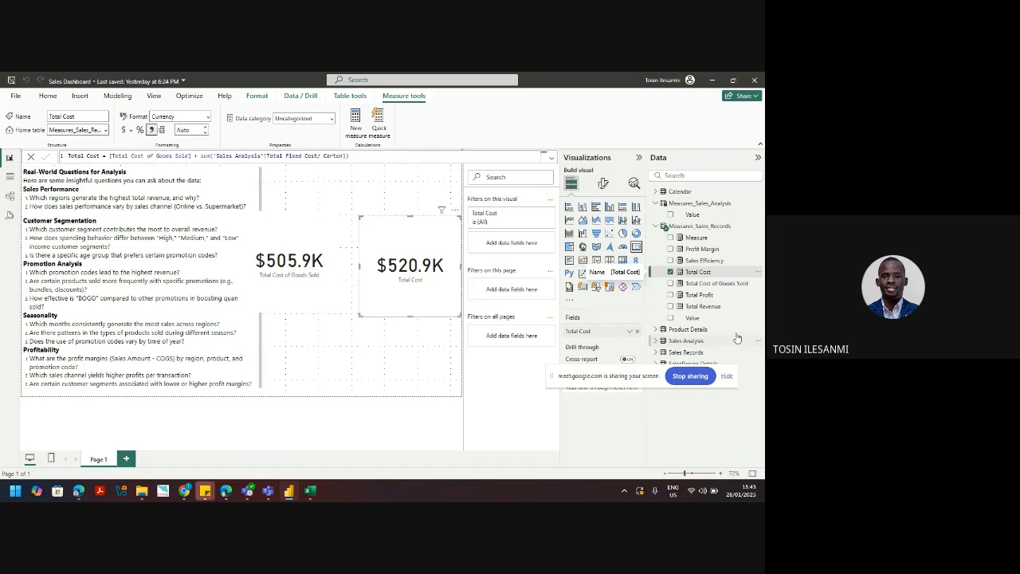
left_click(658, 227)
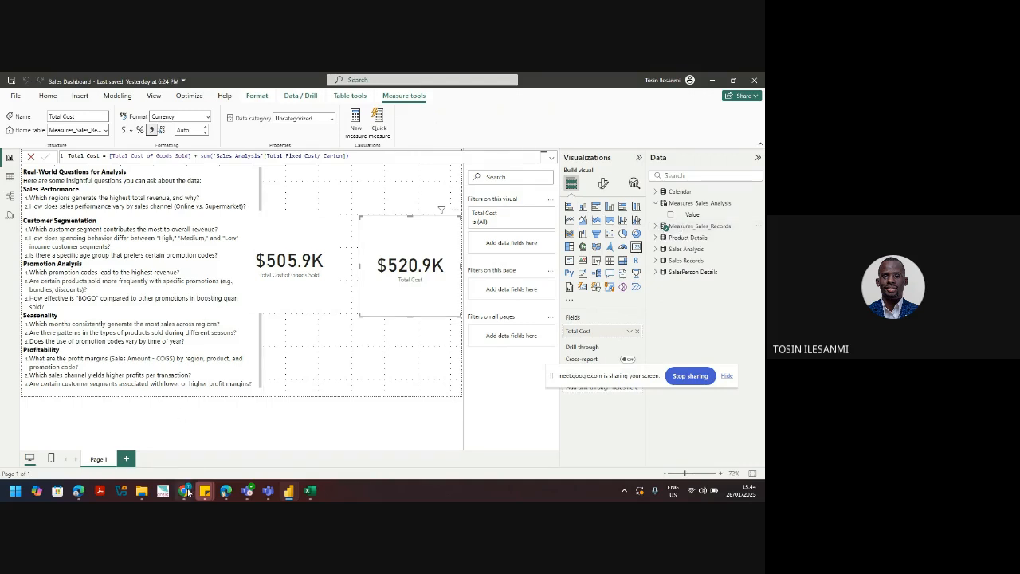
Step: Open Sales Dashboard in Power BI Service, publish it to the web, and copy the public link
mouse_move(186, 492)
left_click(175, 420)
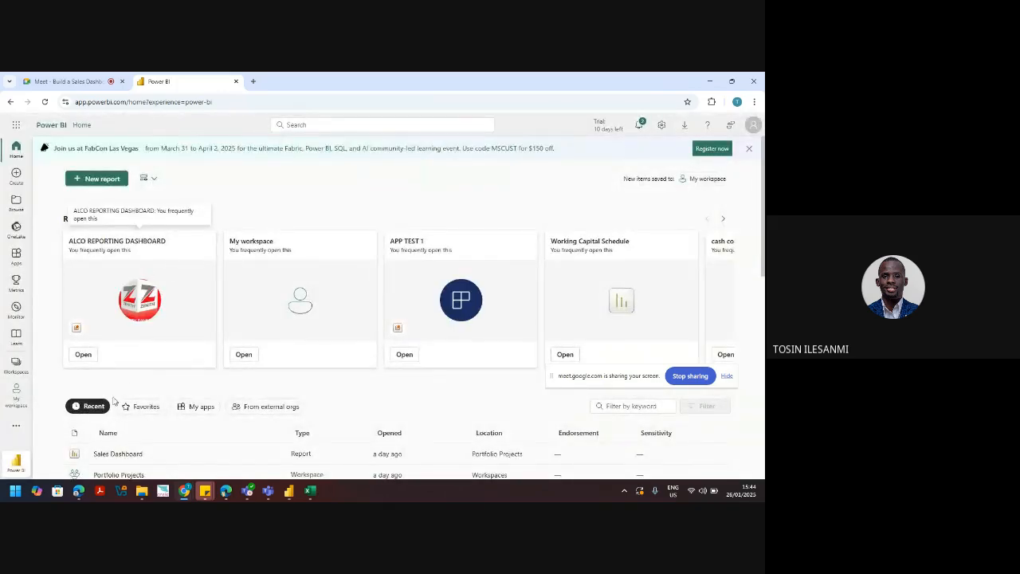
left_click(114, 454)
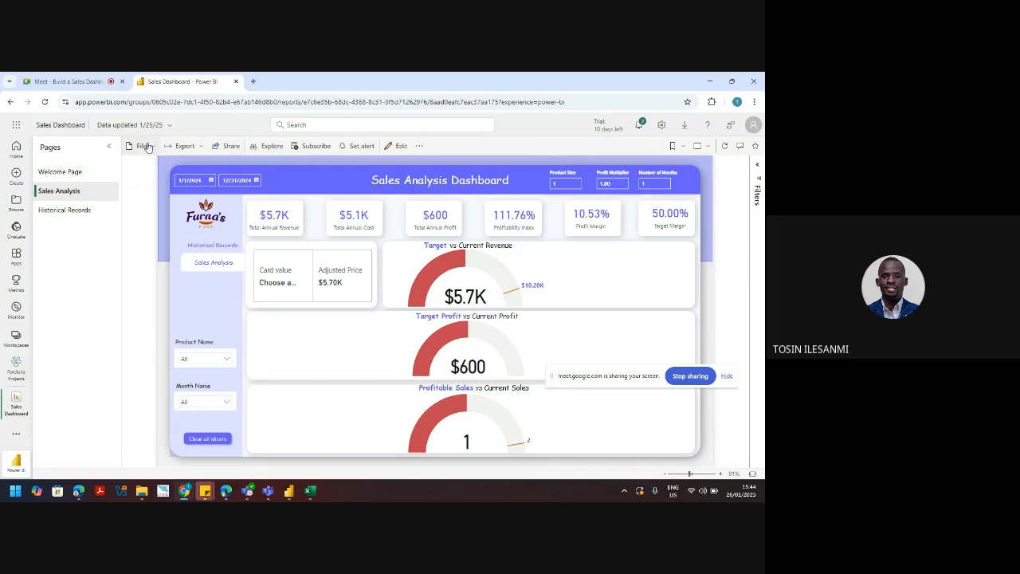
left_click(147, 147)
mouse_move(177, 239)
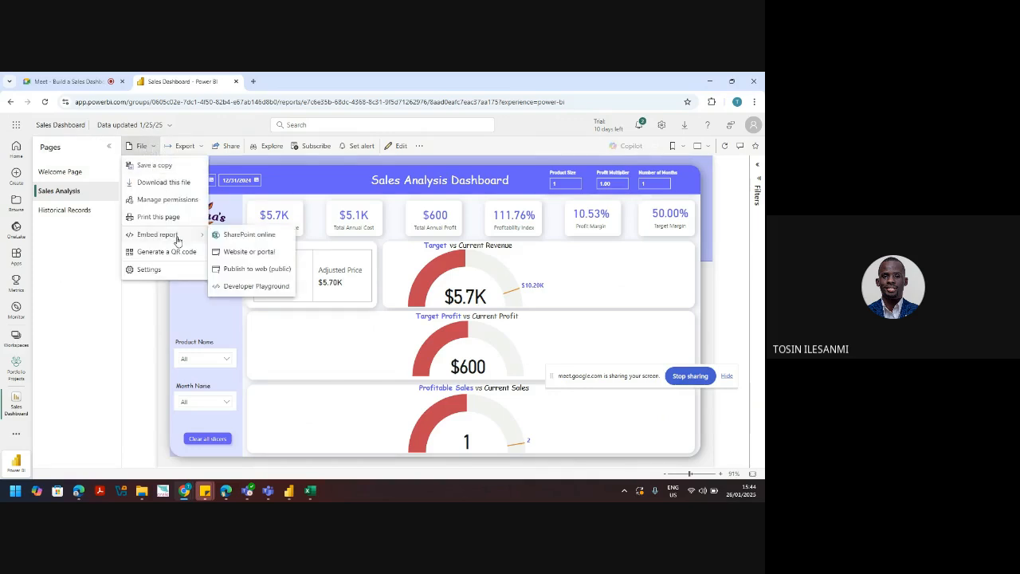
left_click(256, 271)
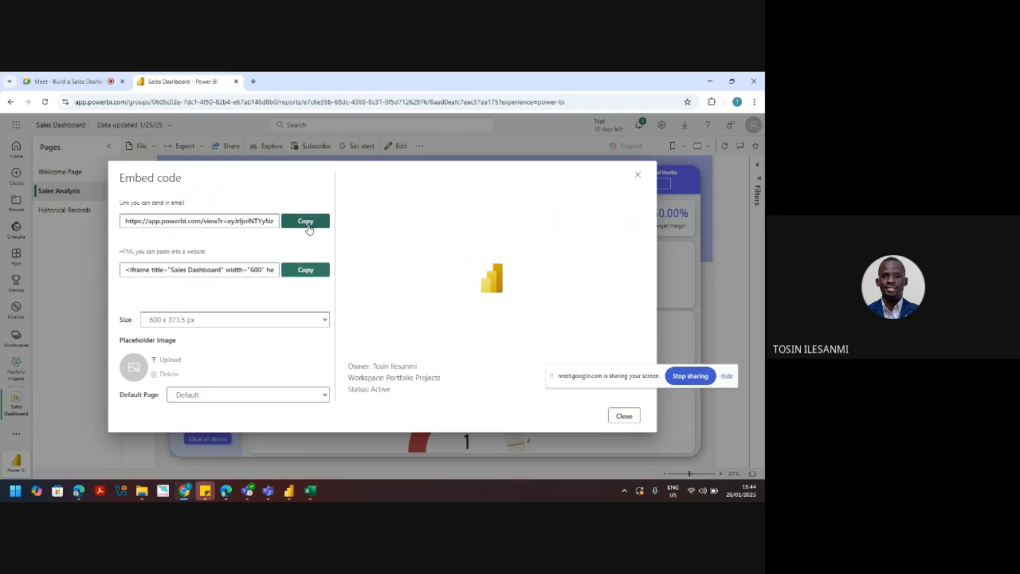
left_click(308, 229)
left_click(252, 82)
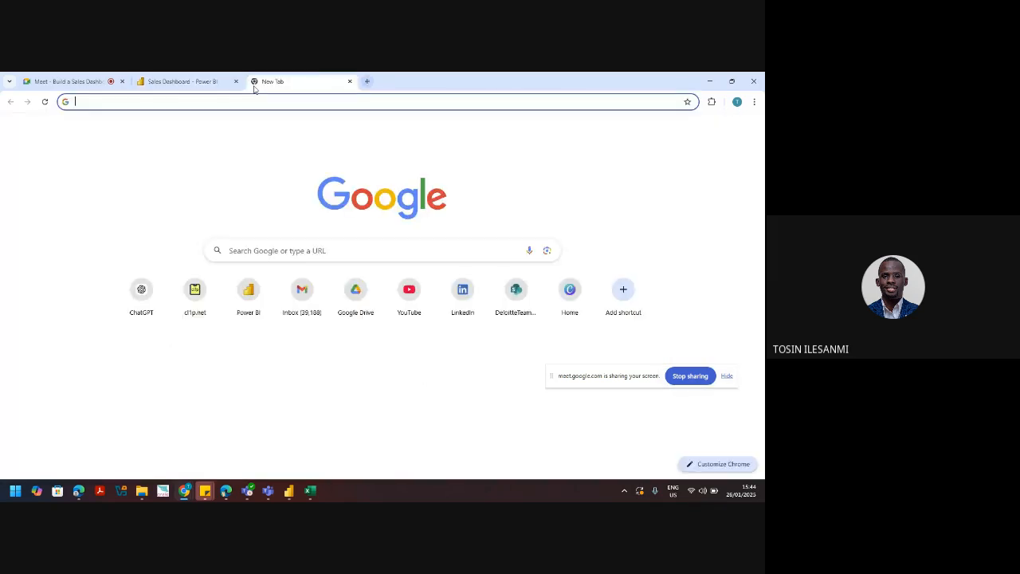
Step: Load the public report link and go to the Sales Analysis page with gauges
key("ctrl+v")
key("Return")
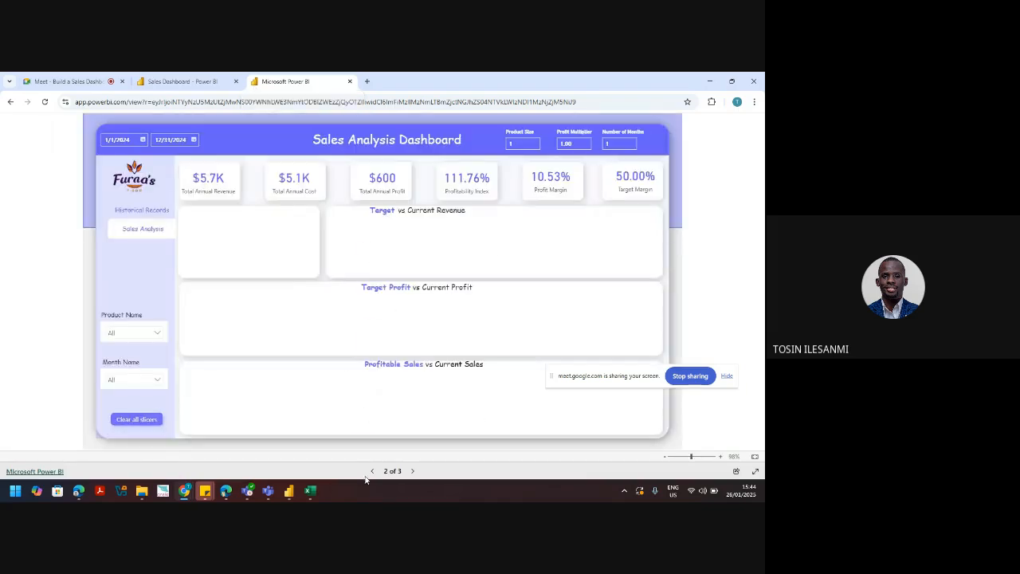
left_click(372, 472)
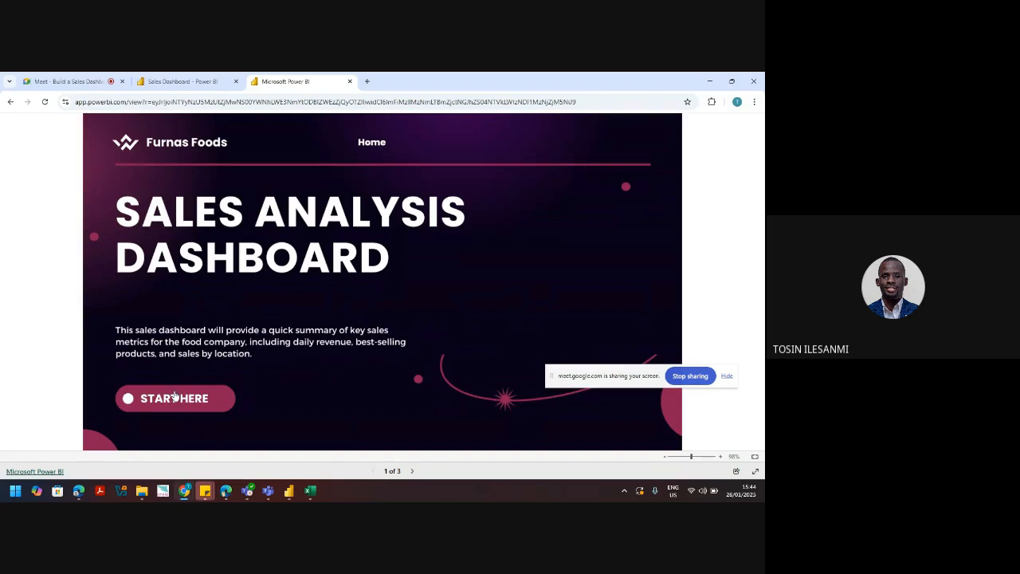
left_click(176, 399)
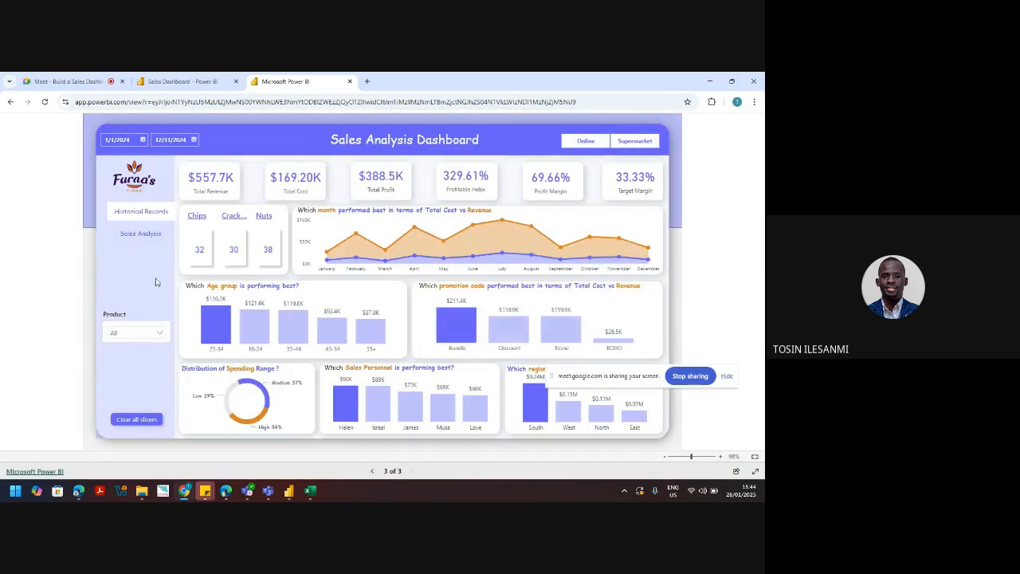
left_click(147, 237)
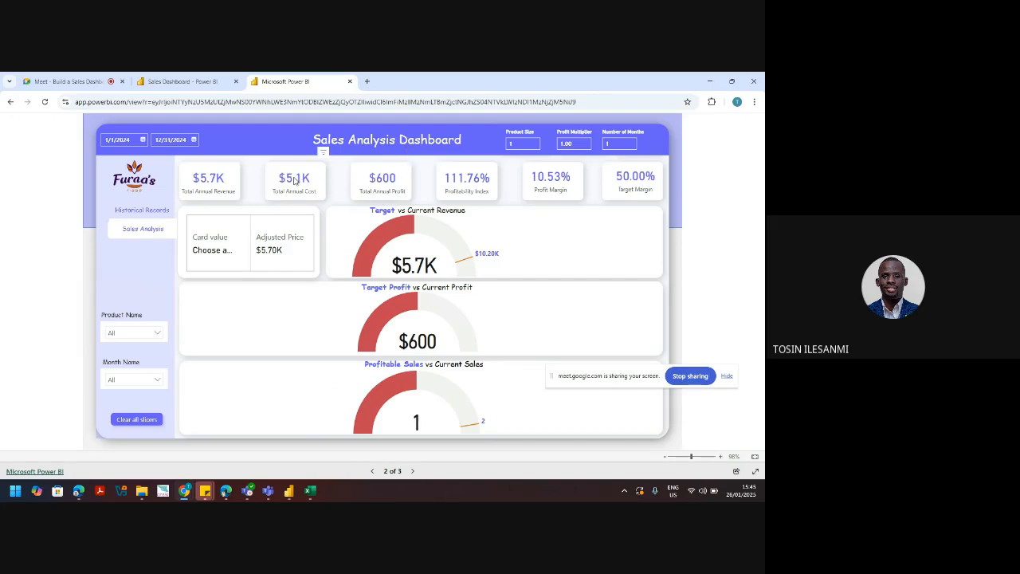
Step: Set Product Size to 6 and filter the products to Crackers, then minimise Chrome
left_click(158, 334)
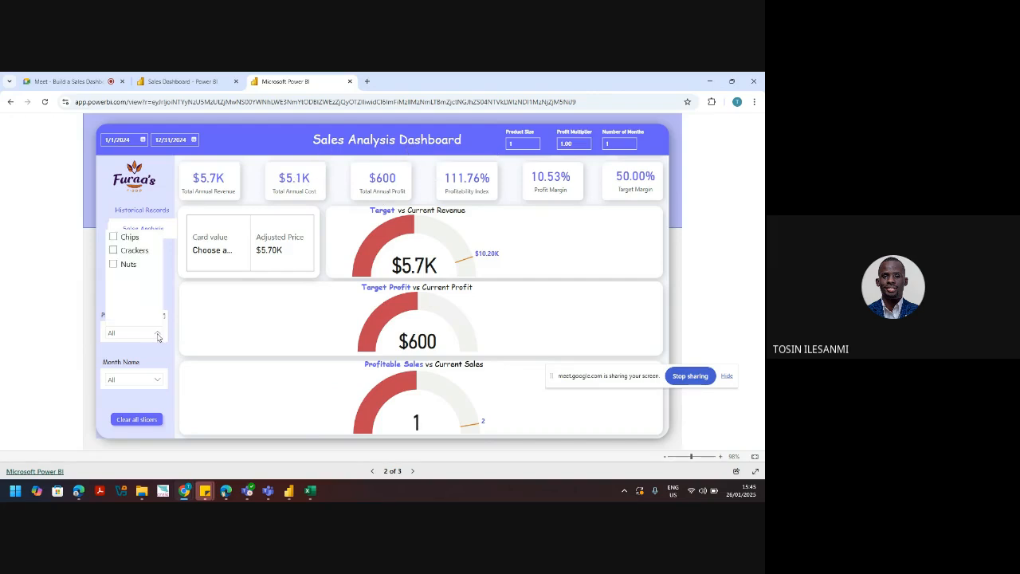
left_click(114, 264)
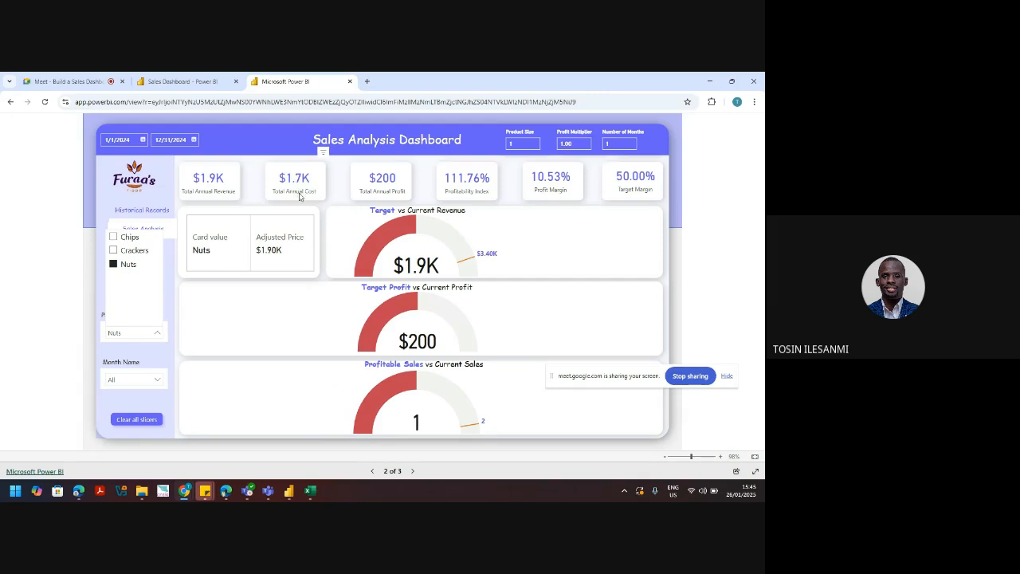
left_click(525, 142)
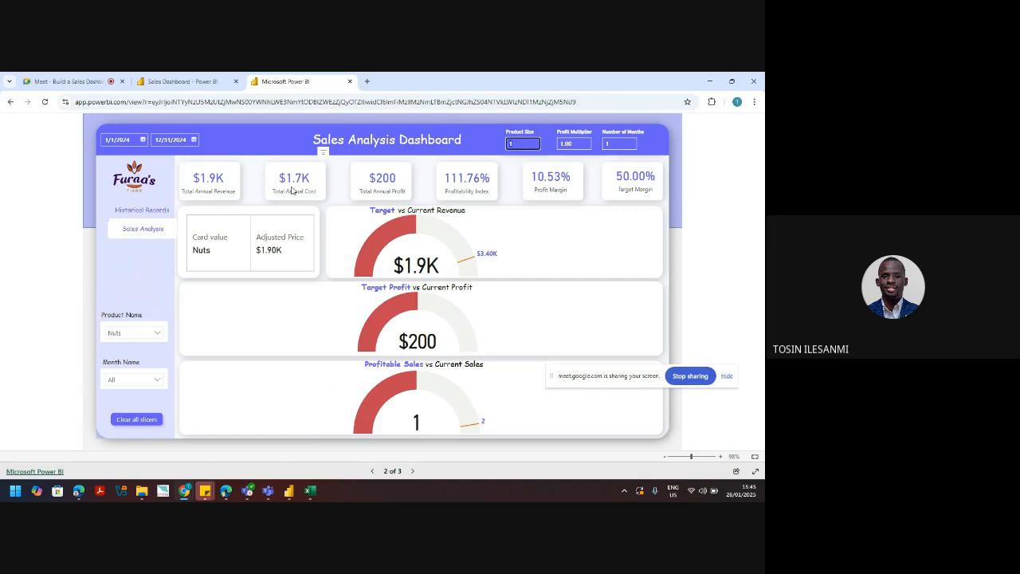
type("6")
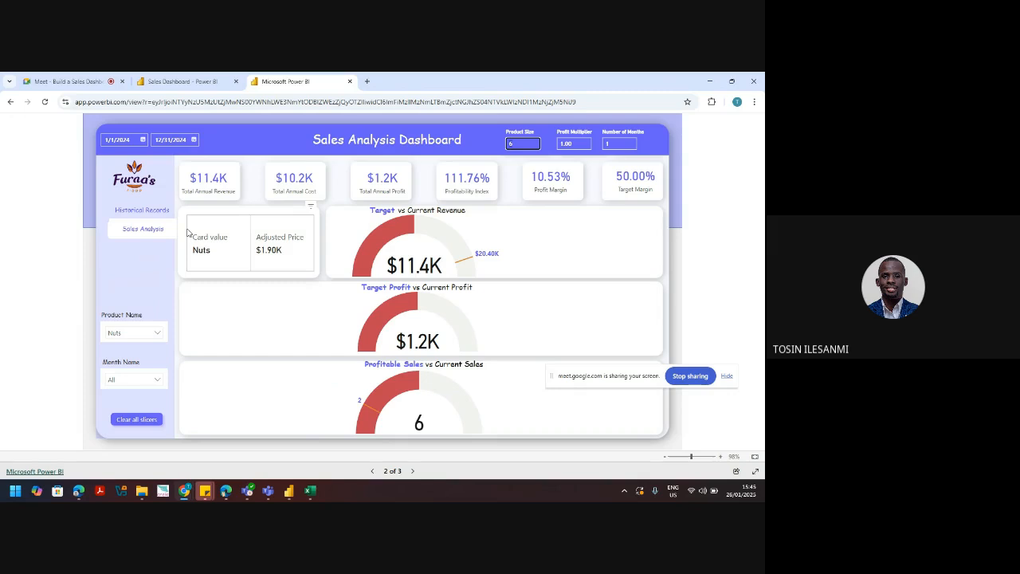
left_click(157, 333)
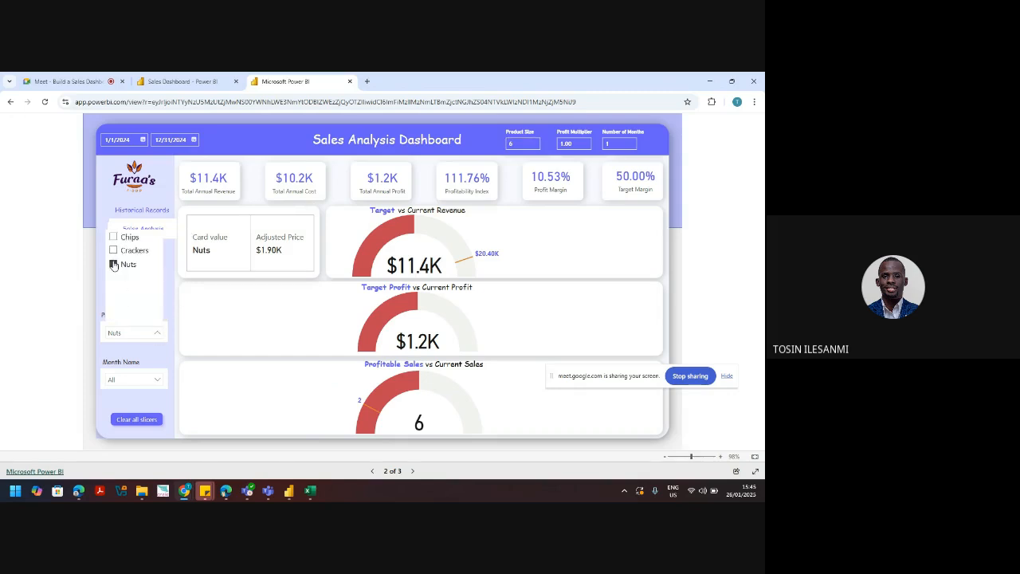
left_click(114, 265)
left_click(113, 251)
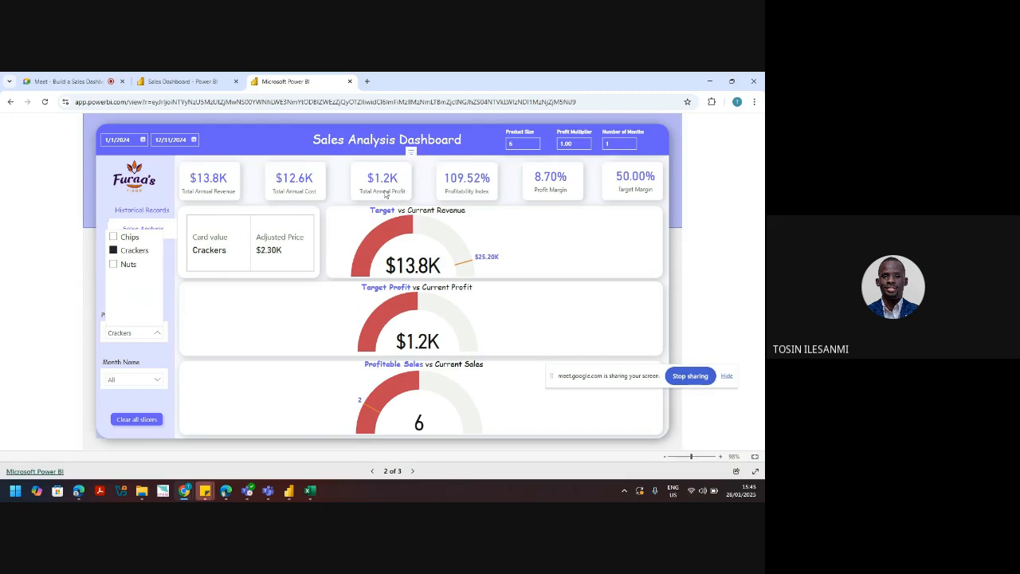
left_click(710, 81)
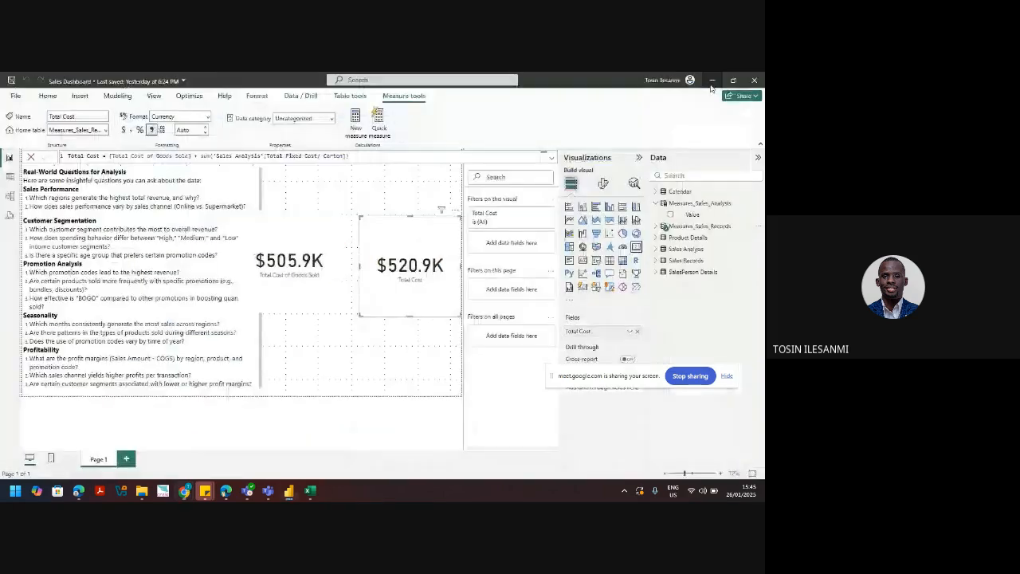
Step: Check Measures_Sales_Records' measures, then open the Measures_Sales_Analysis options menu
left_click(655, 226)
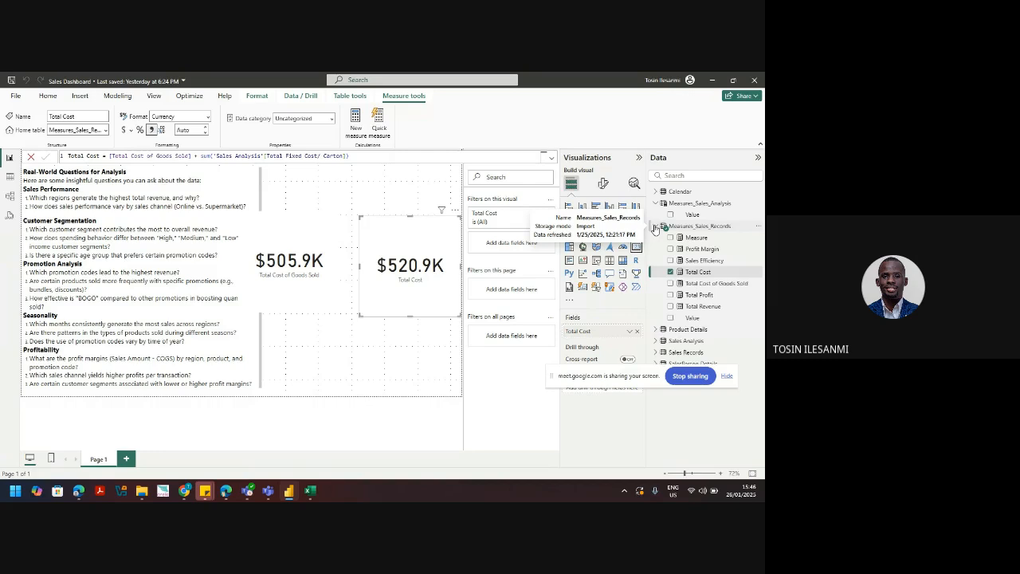
left_click(656, 227)
left_click(758, 204)
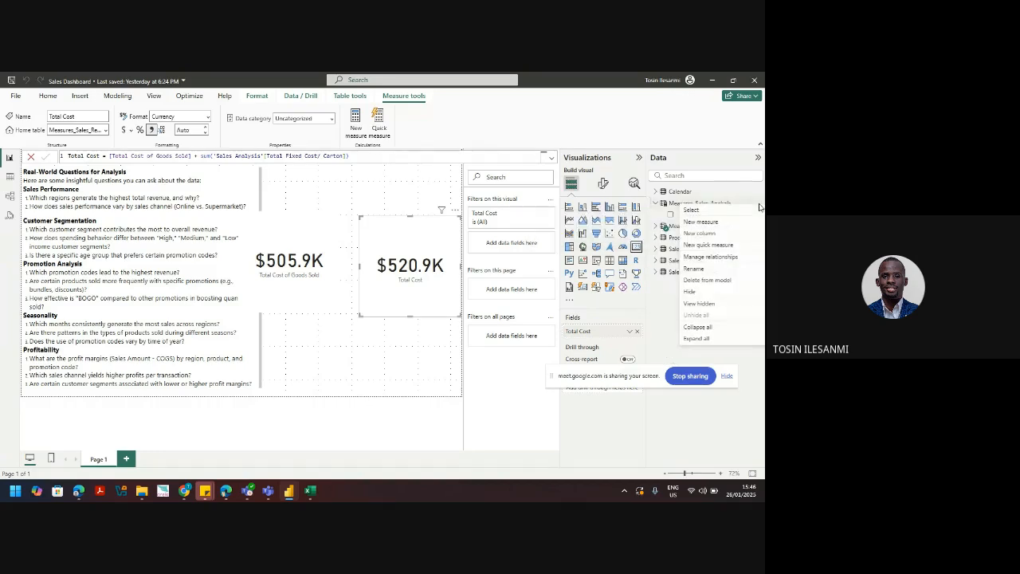
Step: Start Selected Cost of Goods Sold = COALESCE(SELECTEDVALUE('Product Details'[Product's Cost Price]), ...)
left_click(700, 221)
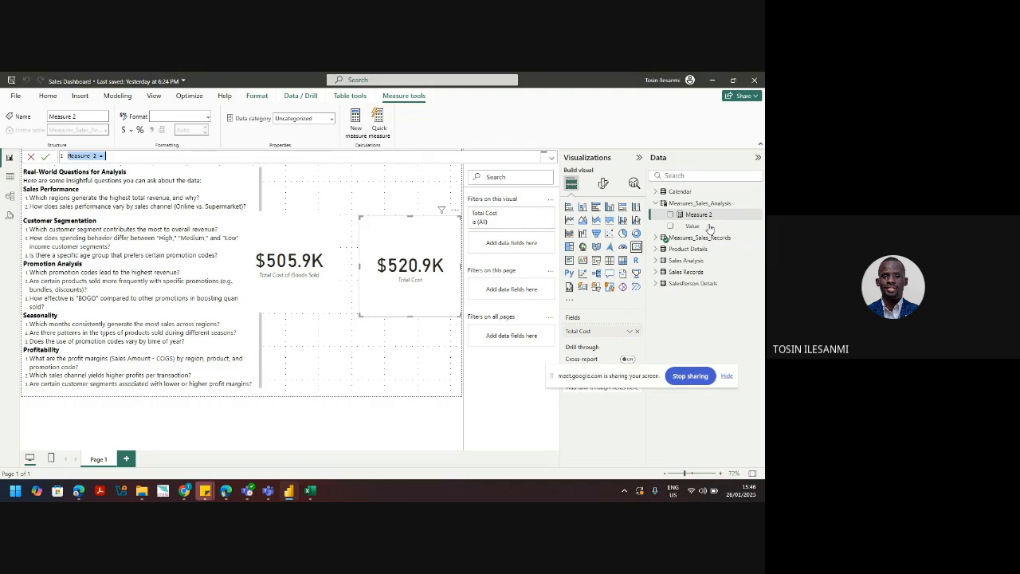
type("Selected Cost of Goods Sold ")
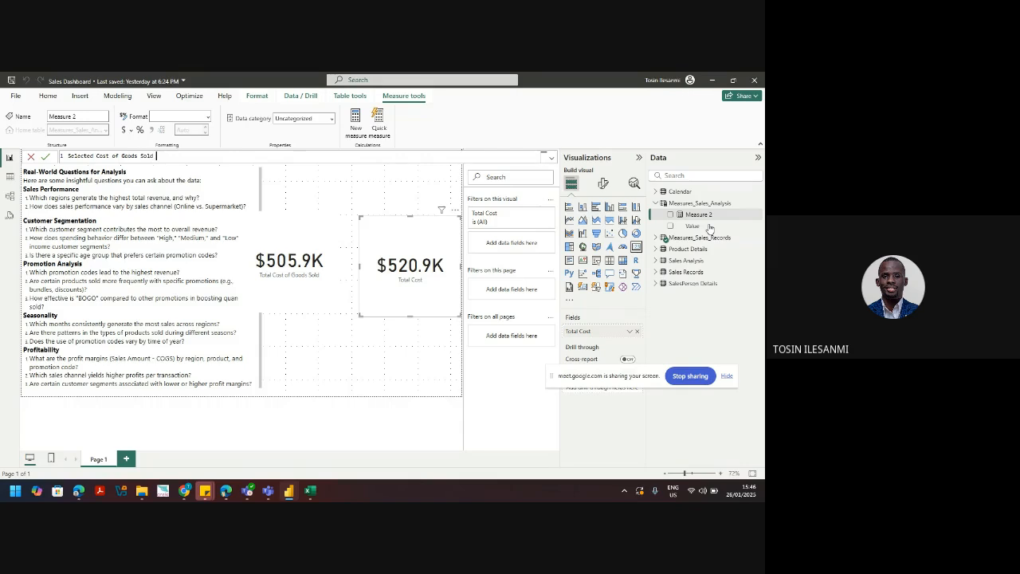
type("= coa")
key("Tab")
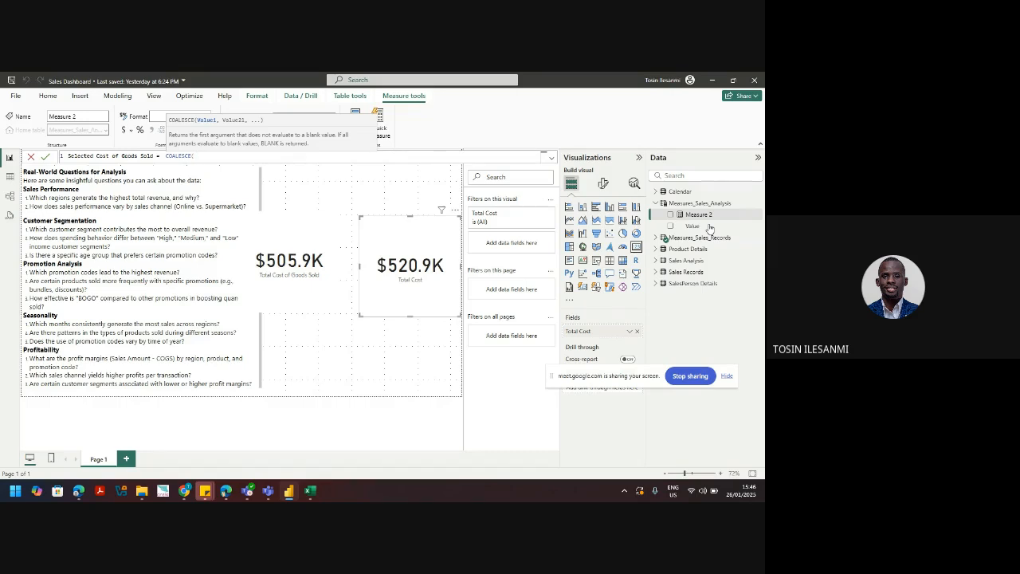
type("SELE")
key("Down")
key("Down")
key("Down")
key("Down")
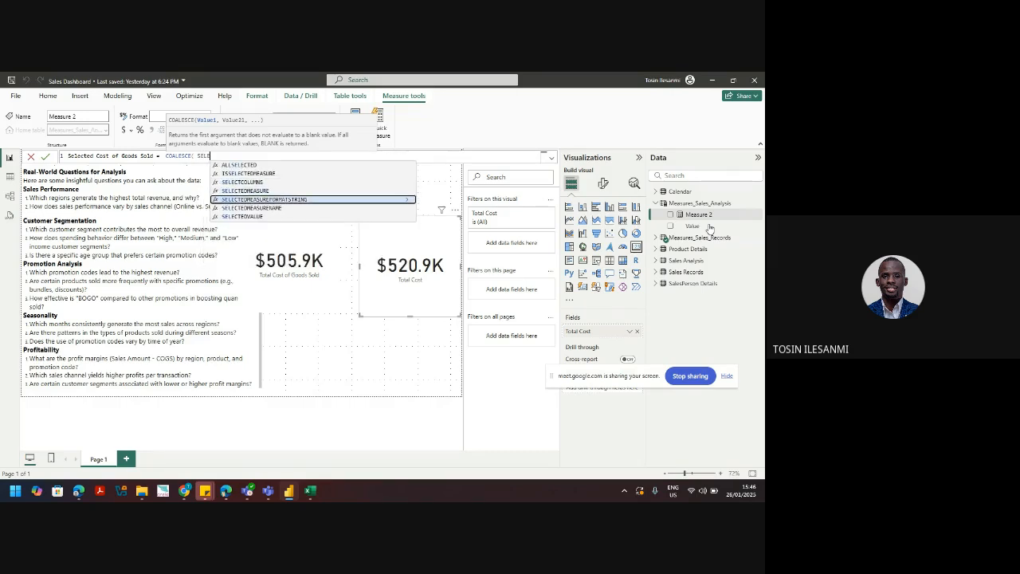
key("Tab")
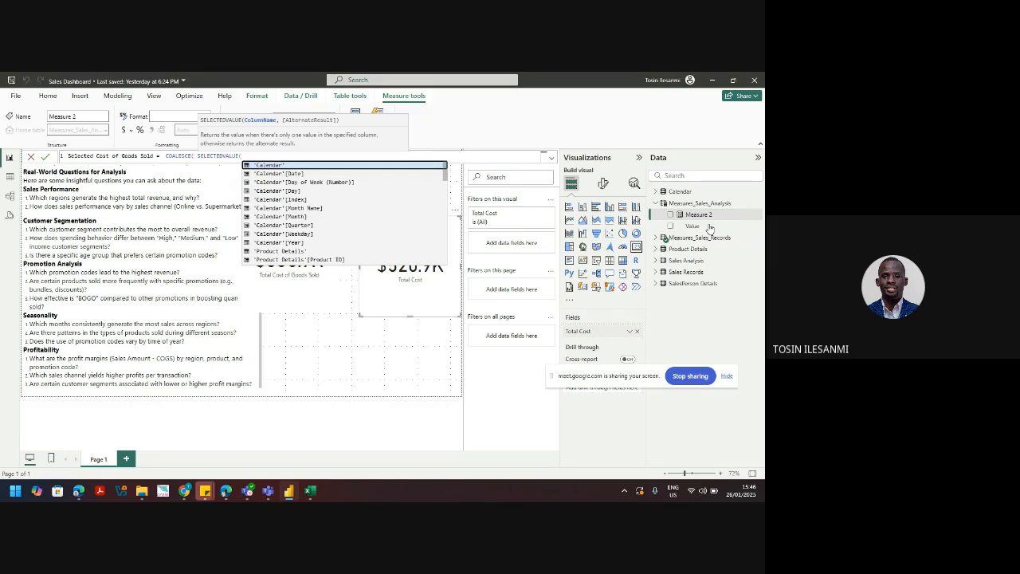
type("'")
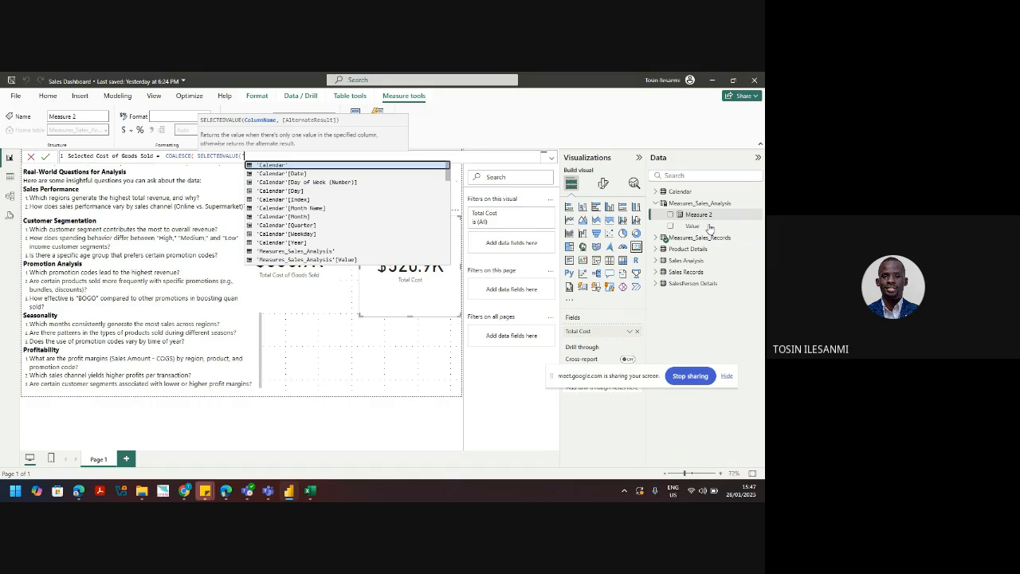
type("Prod")
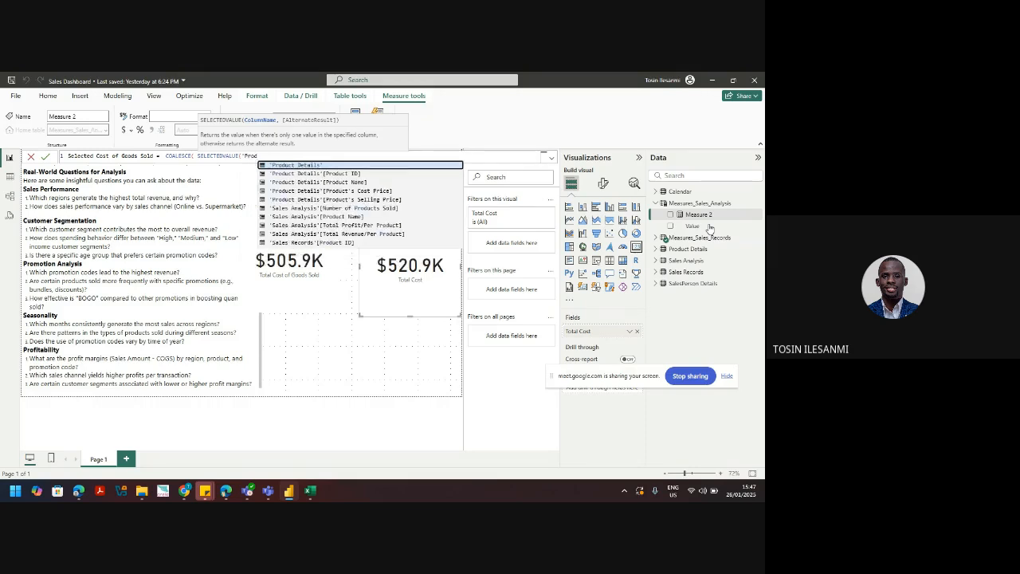
key("Down")
key("Down")
key("Down")
key("Down")
key("Down")
key("Down")
key("Down")
key("Down")
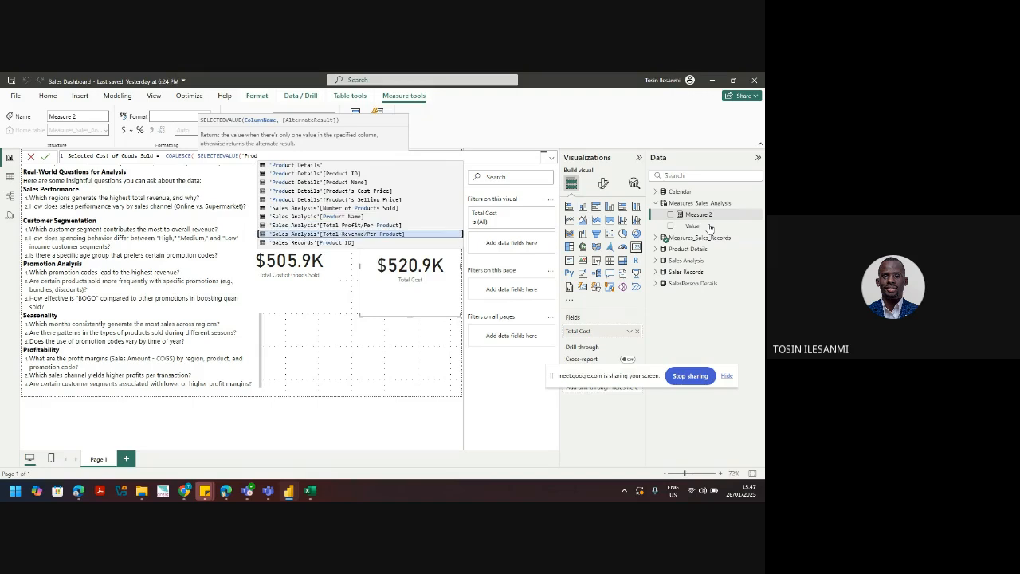
key("Down")
key("Down")
key("Down")
key("Down")
key("Down")
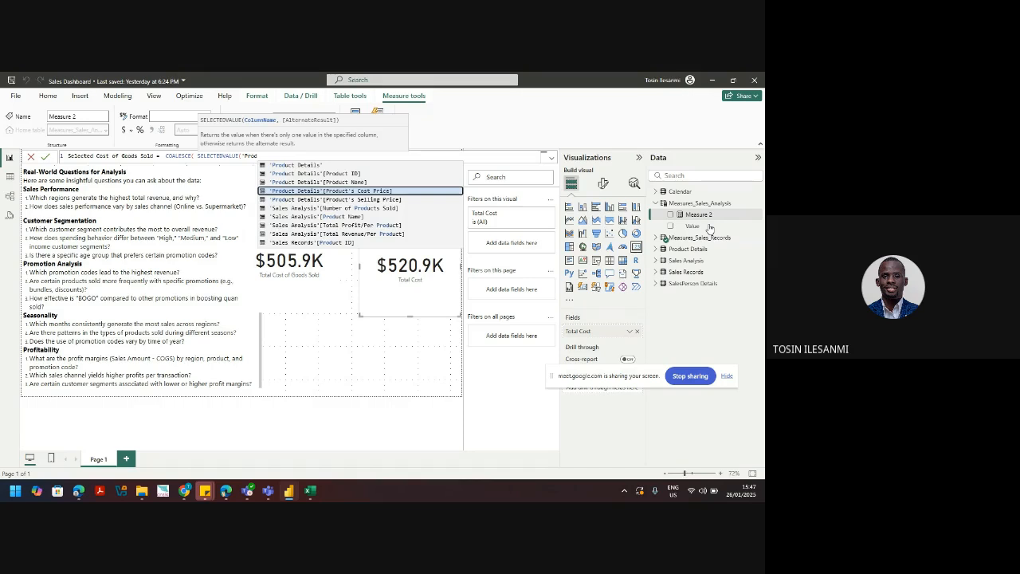
key("Tab")
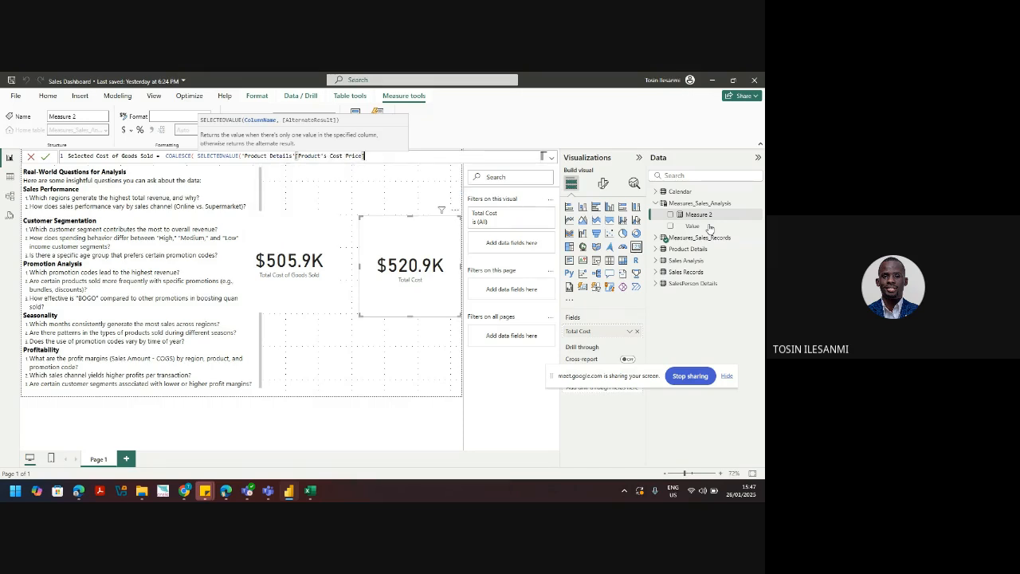
type(")")
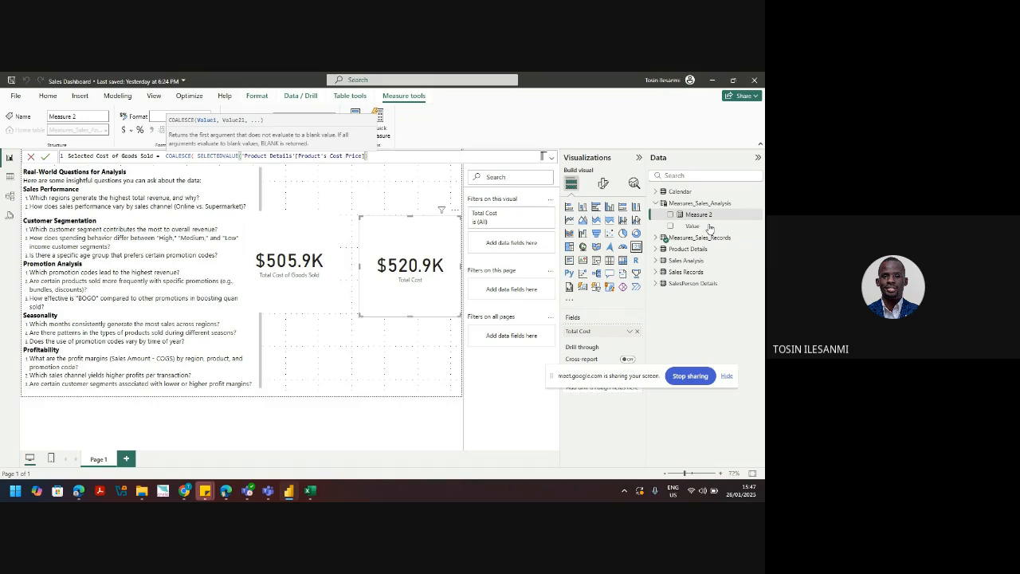
type(",")
Step: Add SUM of Product's Cost Price as the COALESCE fallback and close the formula
type("su")
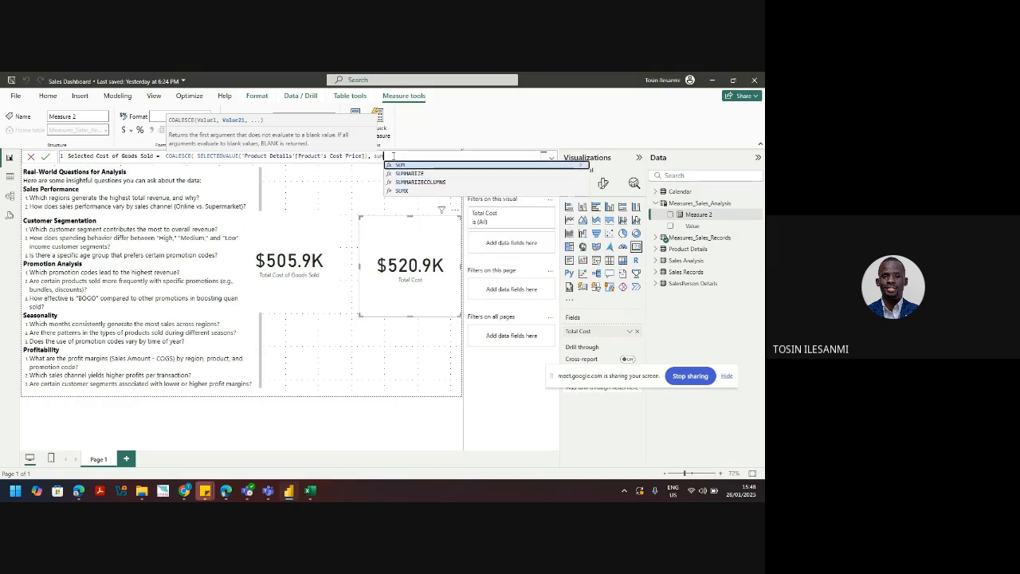
type("m(")
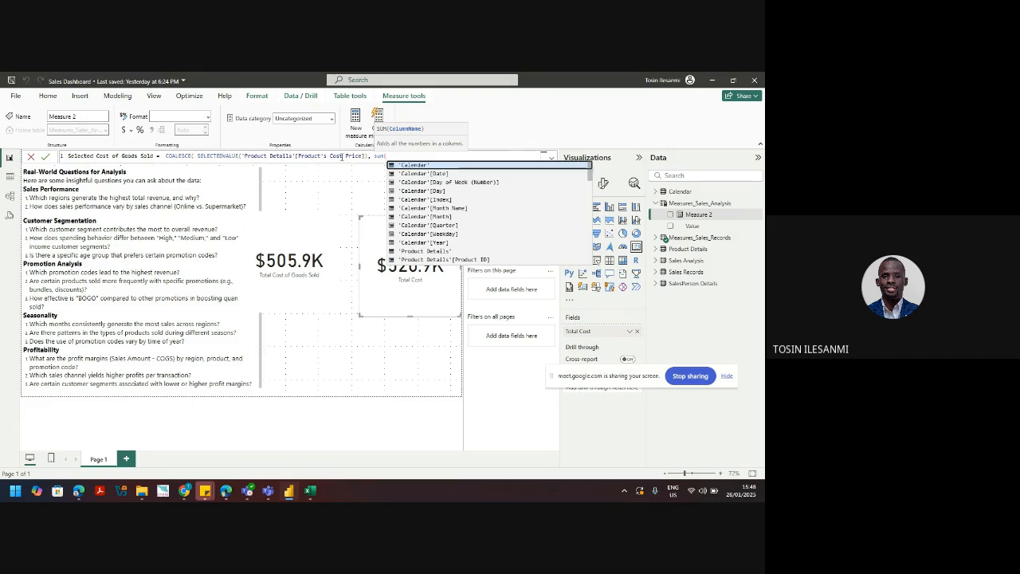
type("(")
type("('p")
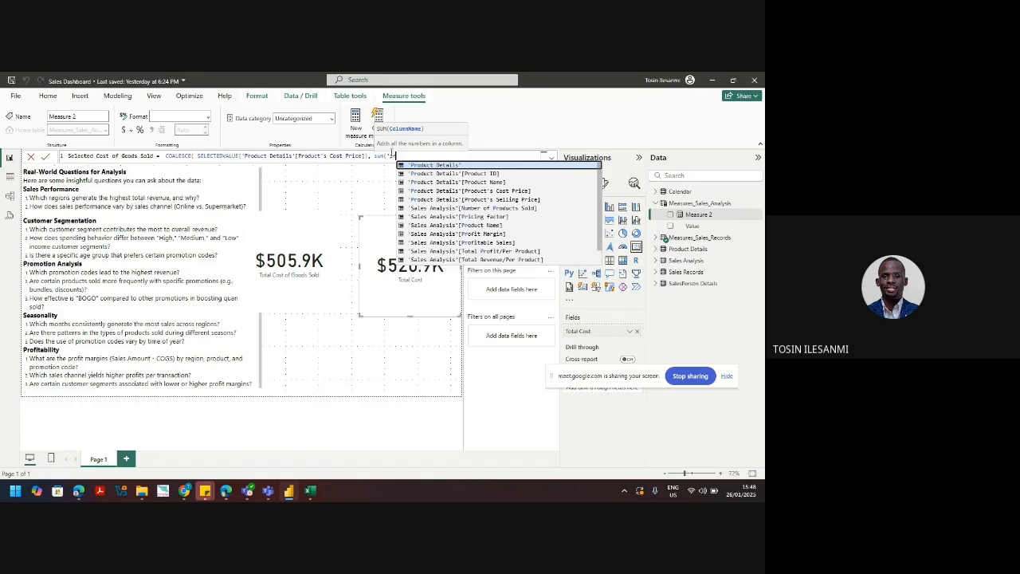
key("Down")
key("Down")
key("Down")
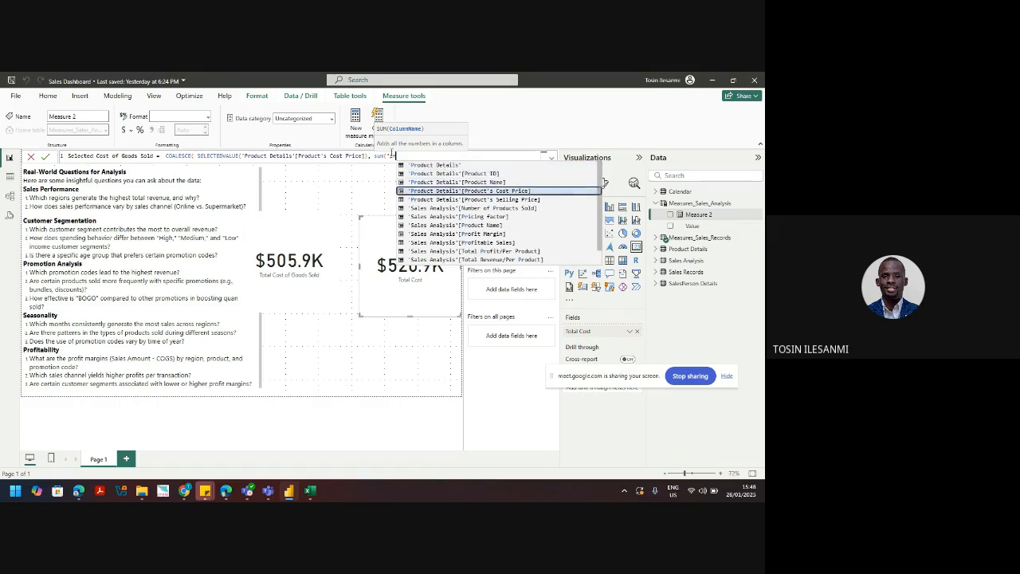
key("Tab")
type(")")
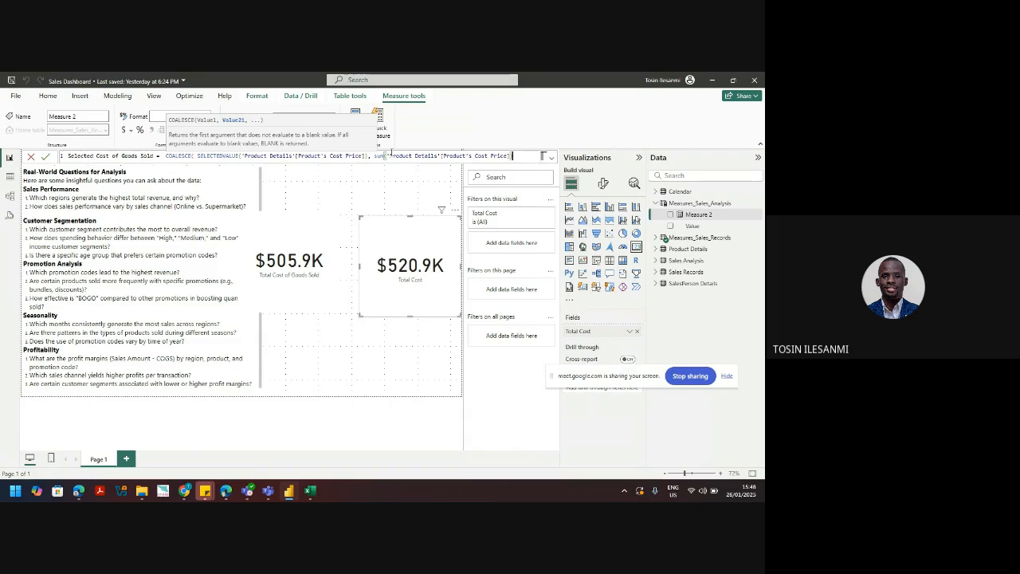
type(")")
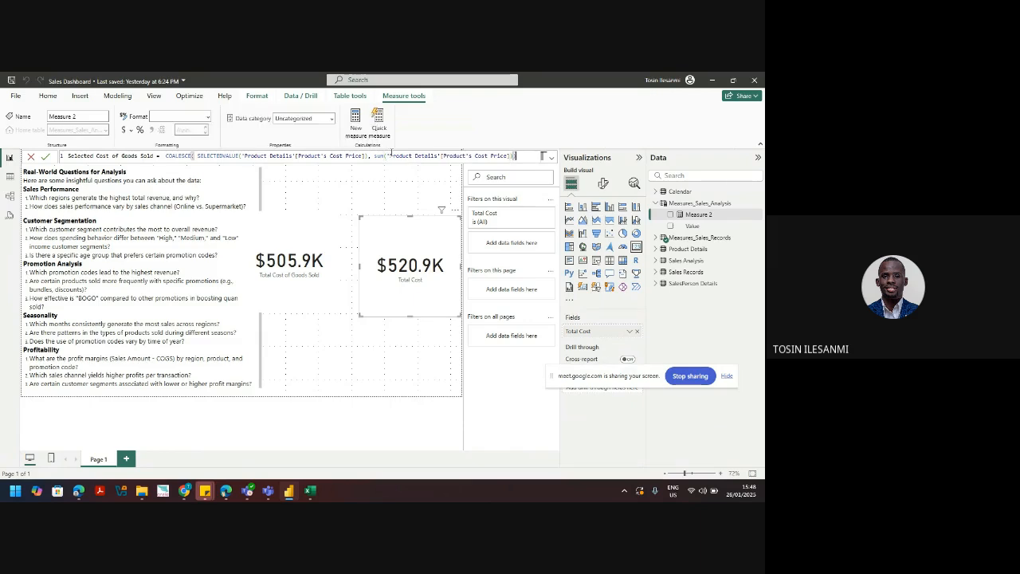
Step: Remove the stray space after COALESCE(, then return to the published report in the browser
left_click(198, 157)
key("BackSpace")
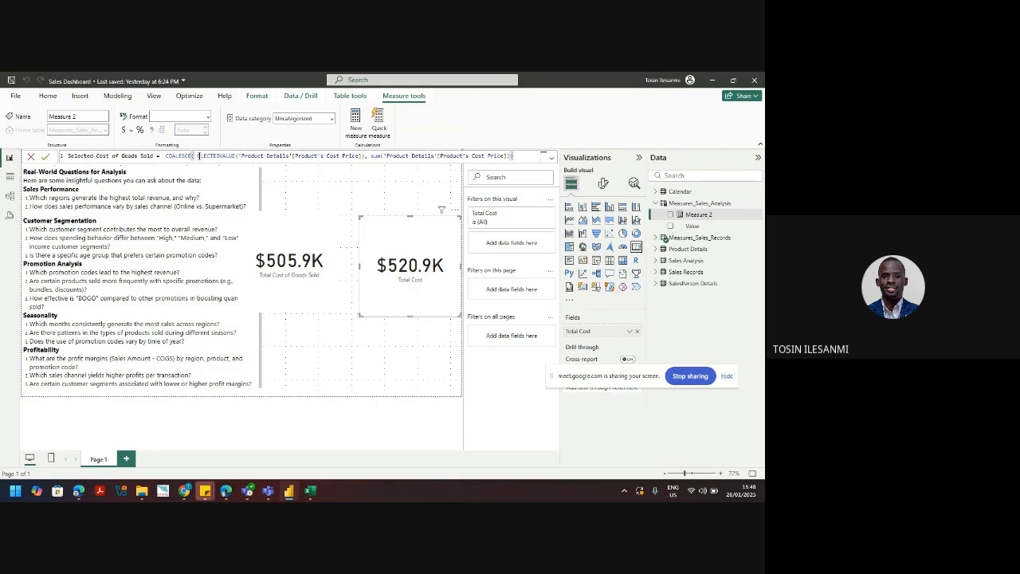
type("S")
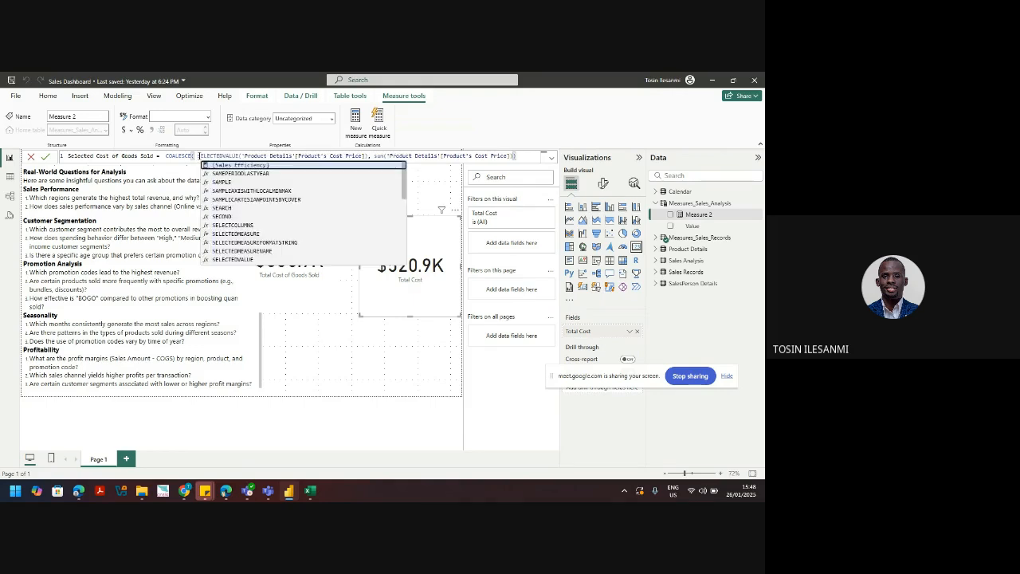
key("BackSpace")
type("S")
key("Left")
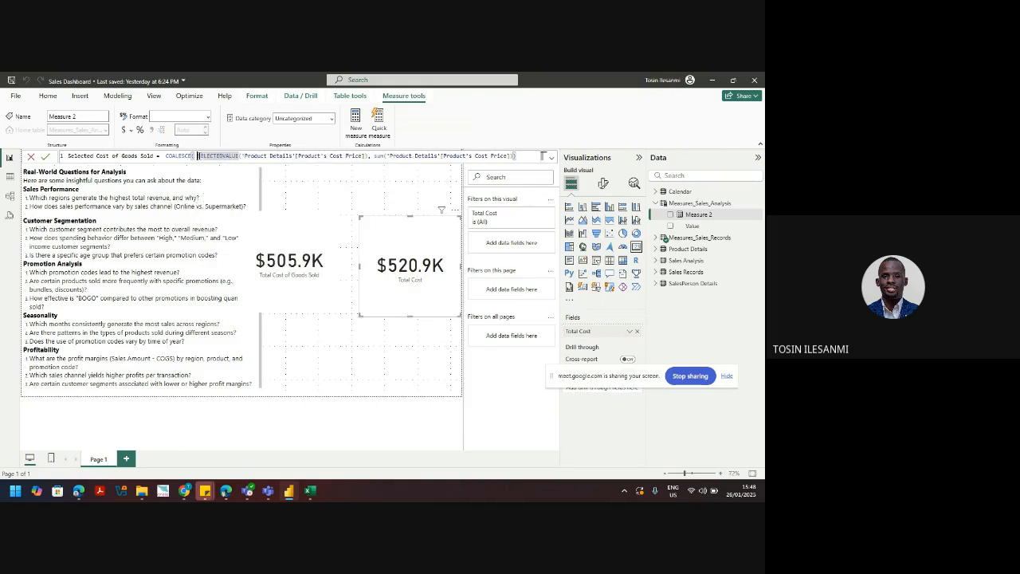
key("BackSpace")
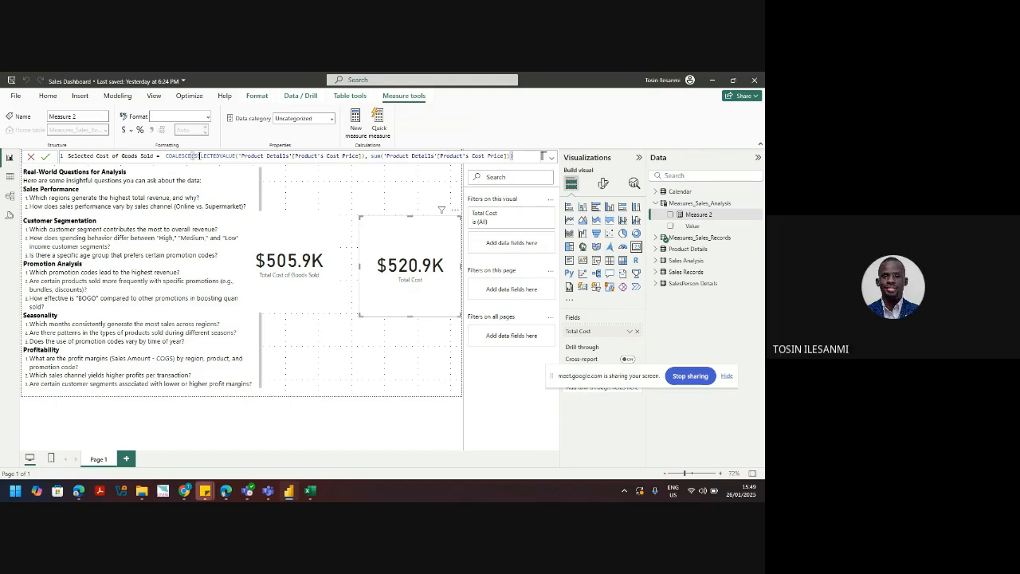
mouse_move(184, 490)
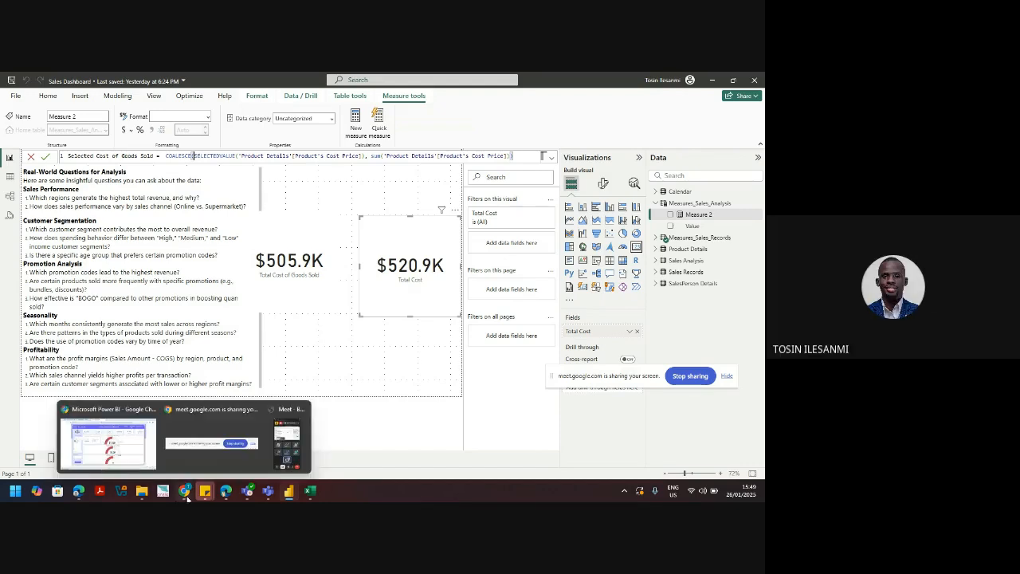
left_click(145, 453)
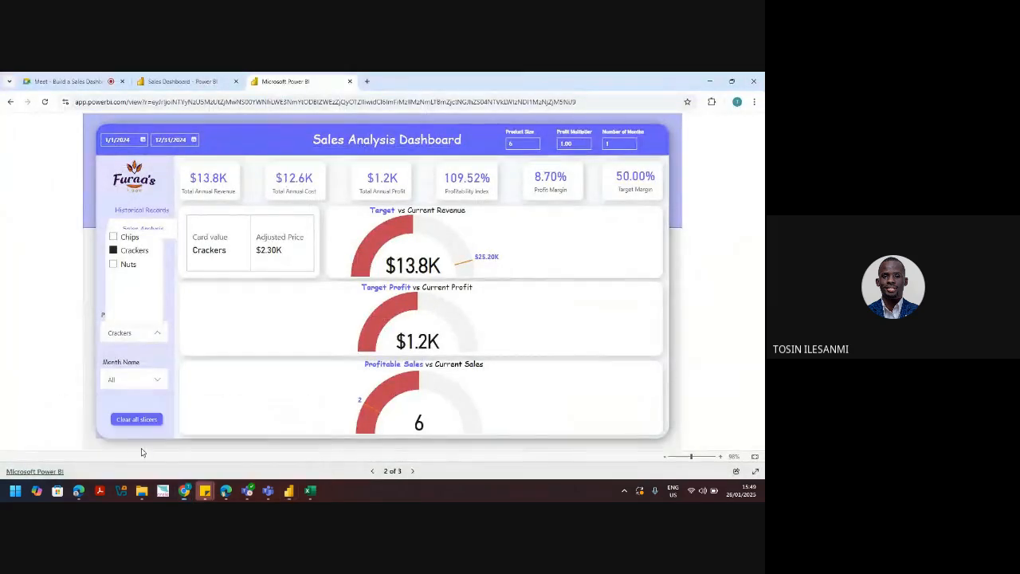
Step: Switch the Product Name filter from Crackers to Nuts and set Product Size to 1
left_click(114, 250)
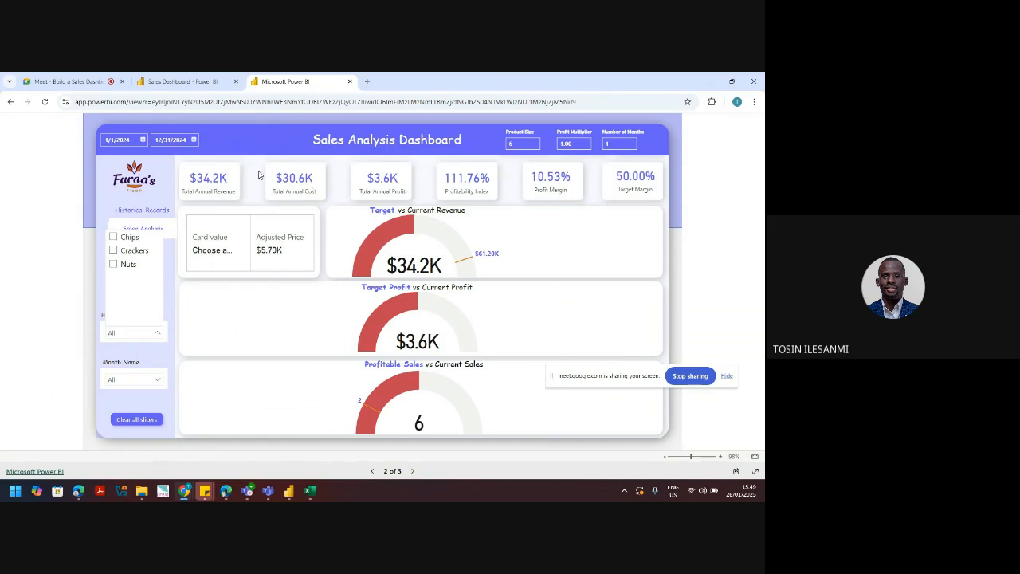
left_click(114, 266)
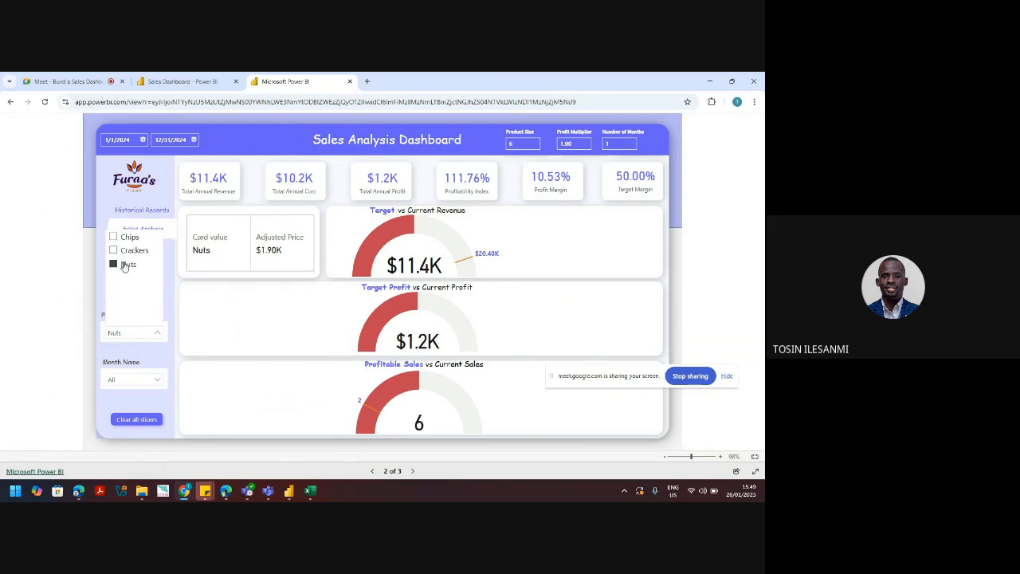
left_click(513, 145)
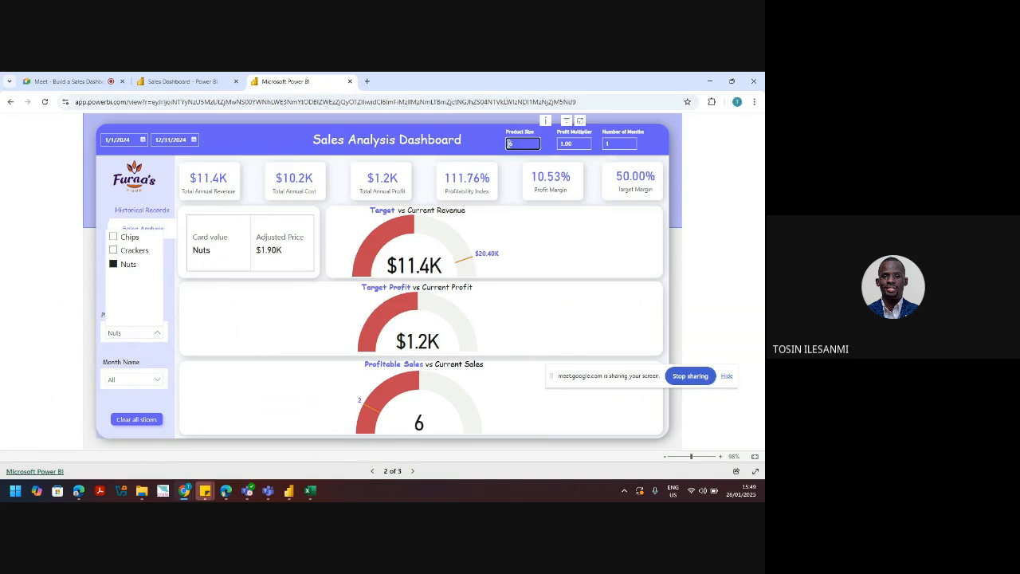
type("1")
key("Return")
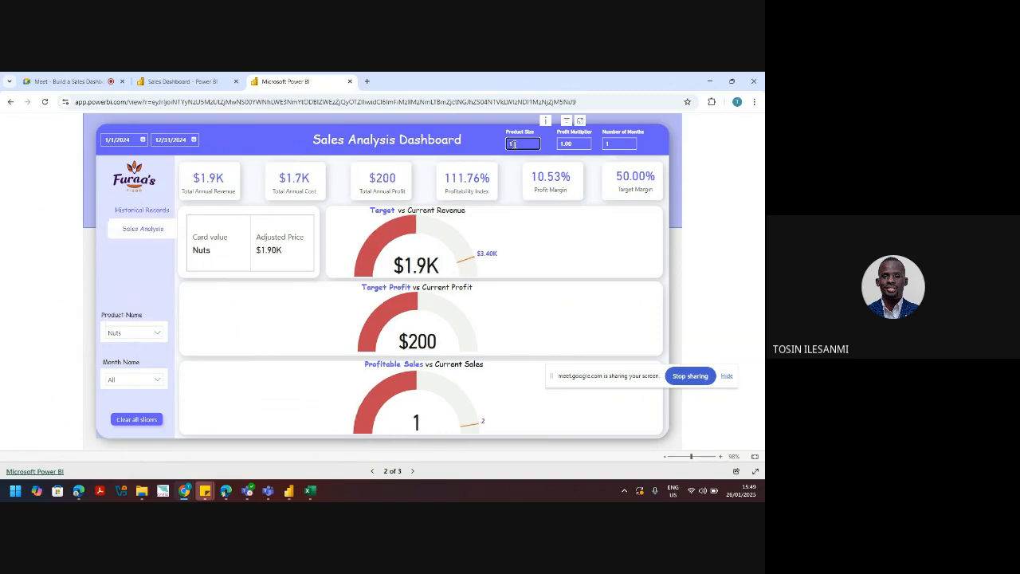
Step: Clear the Product Name slicer so neither Nuts nor Crackers is selected
left_click(156, 336)
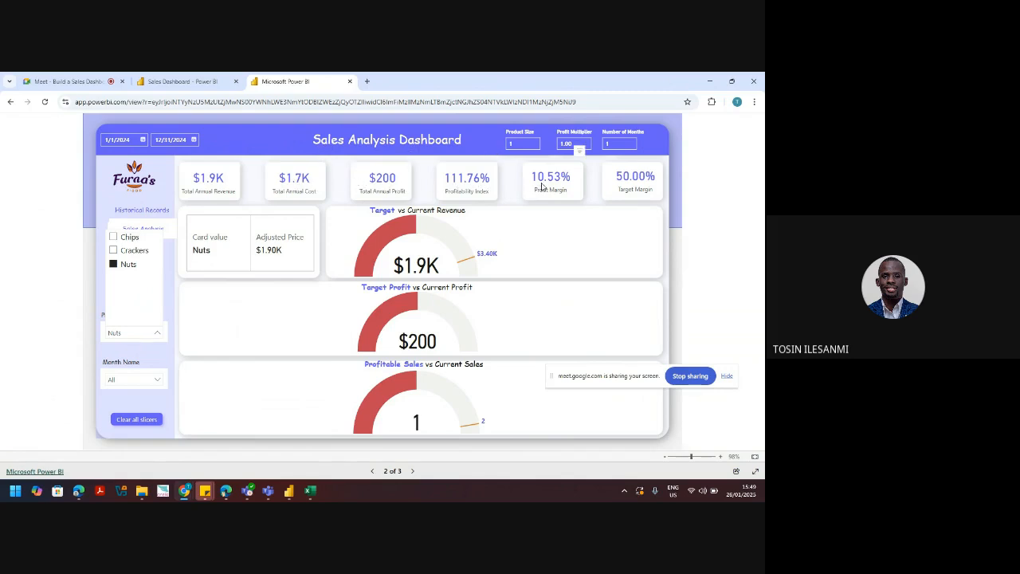
left_click(114, 264)
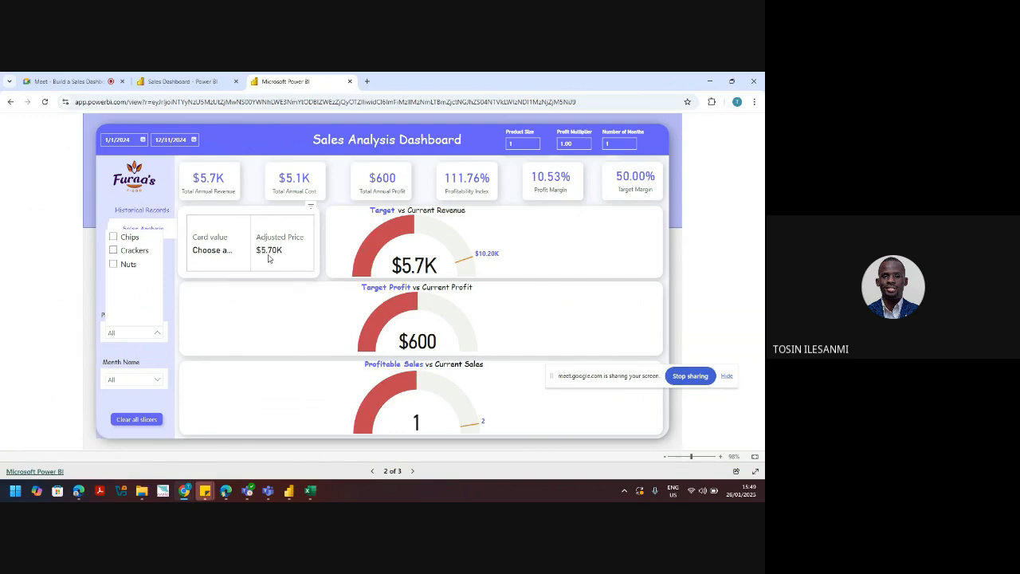
left_click(113, 251)
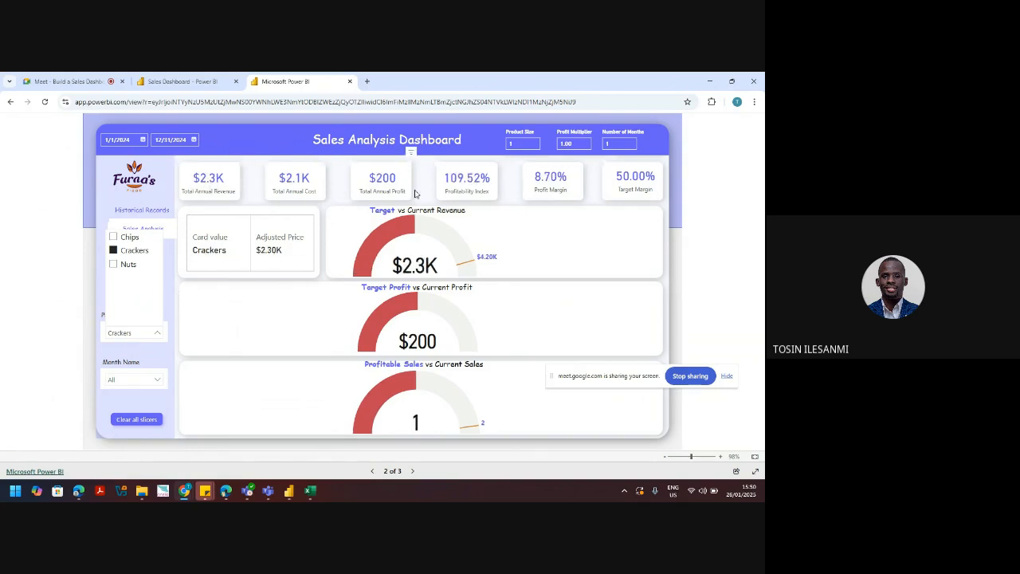
left_click(113, 251)
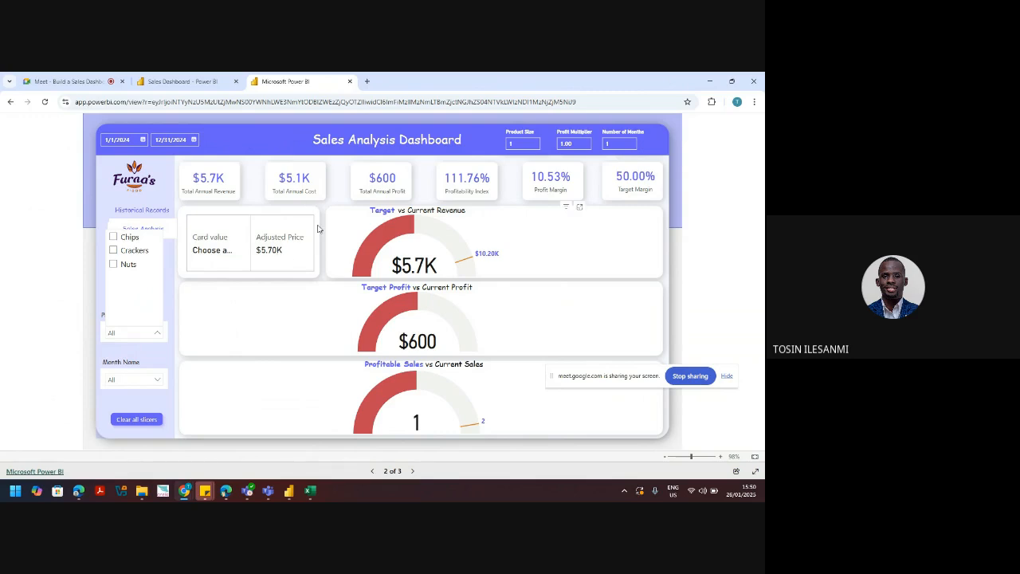
left_click(709, 80)
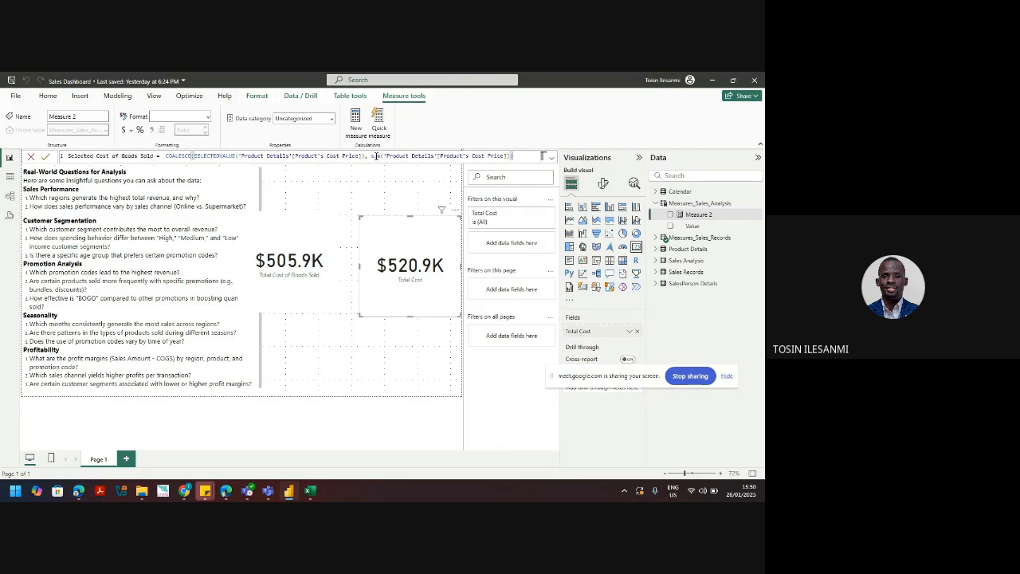
left_click_drag(371, 156, 508, 155)
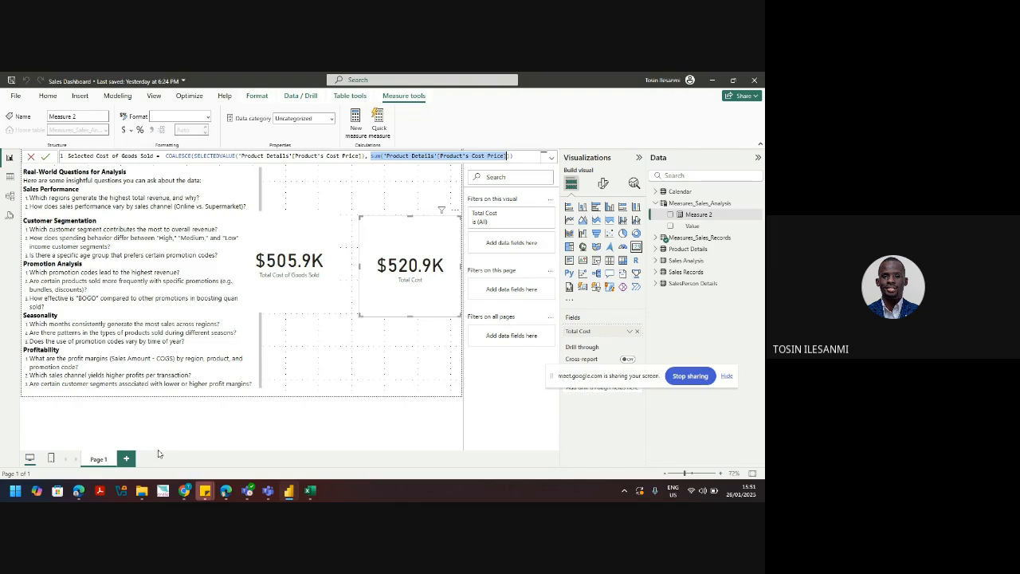
mouse_move(182, 497)
left_click(119, 461)
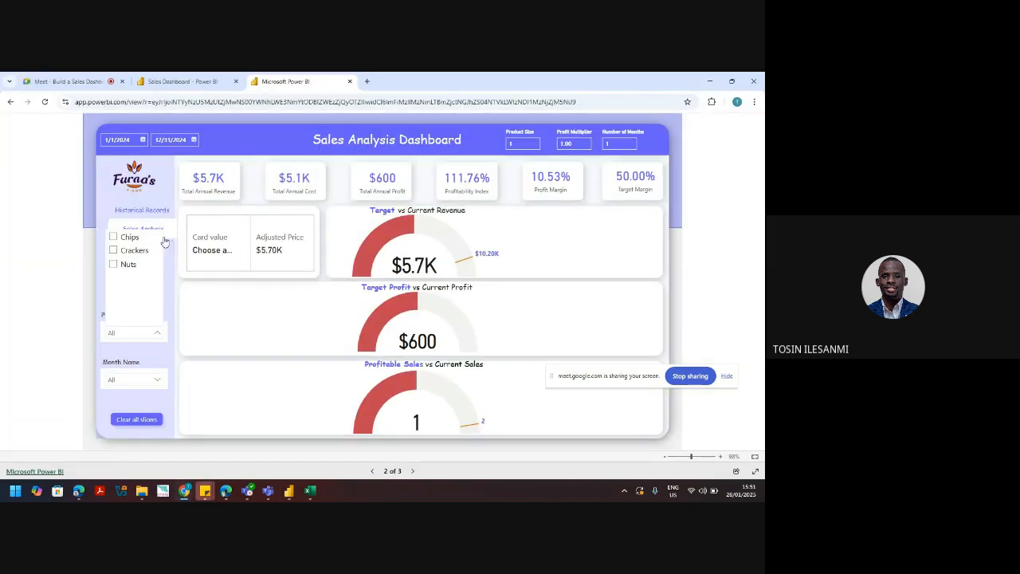
left_click(113, 264)
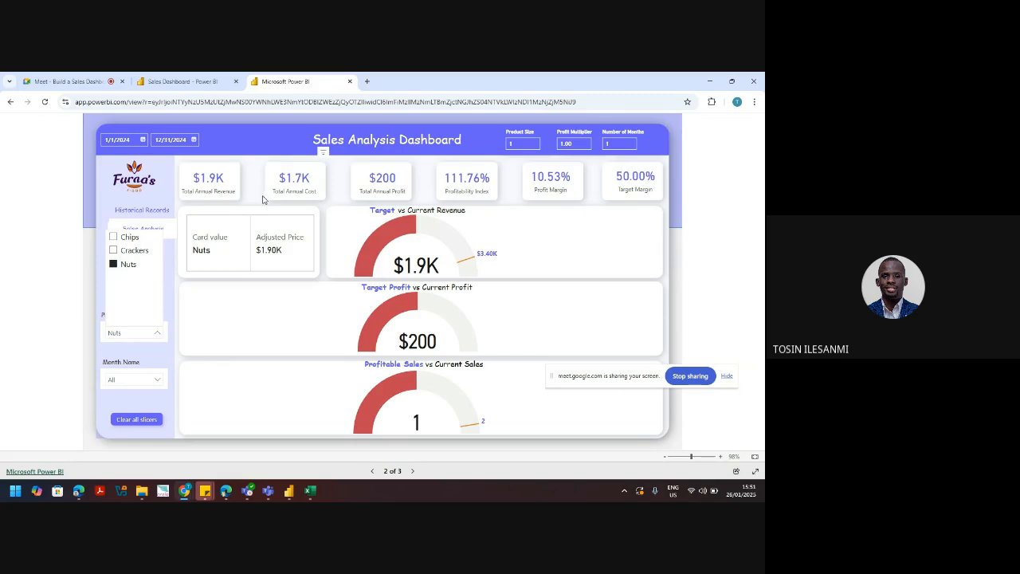
left_click(113, 265)
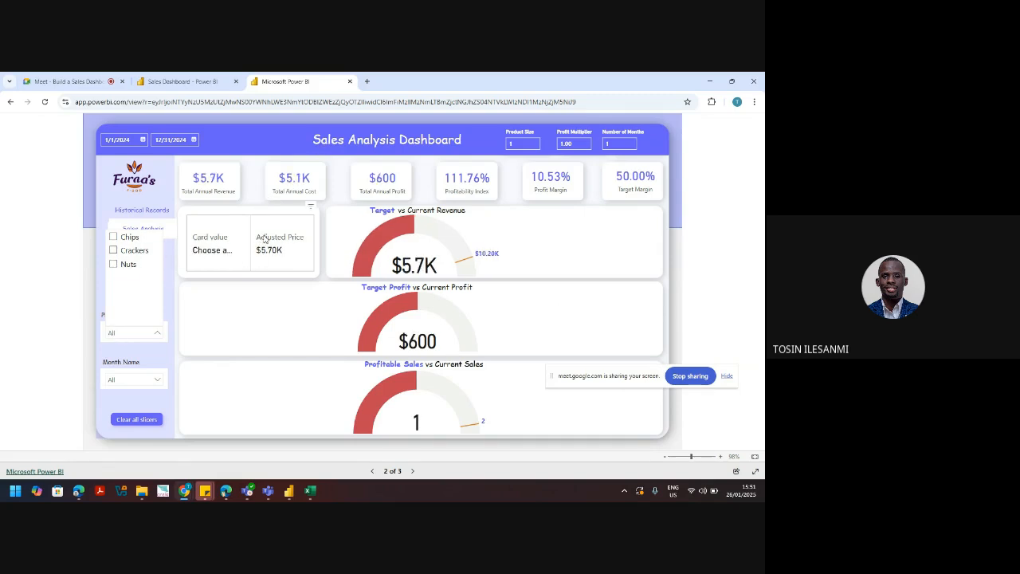
left_click(710, 81)
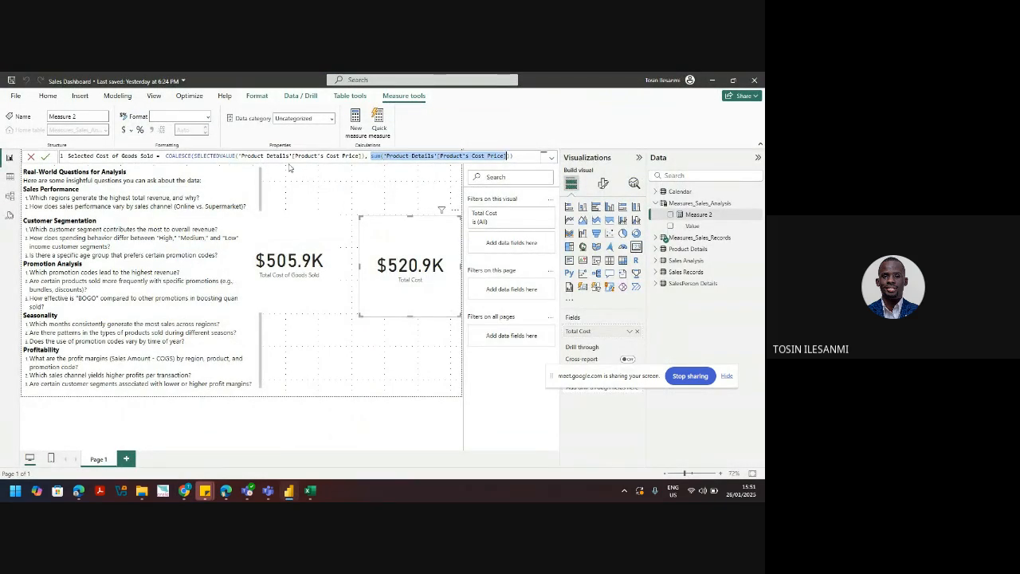
left_click(525, 155)
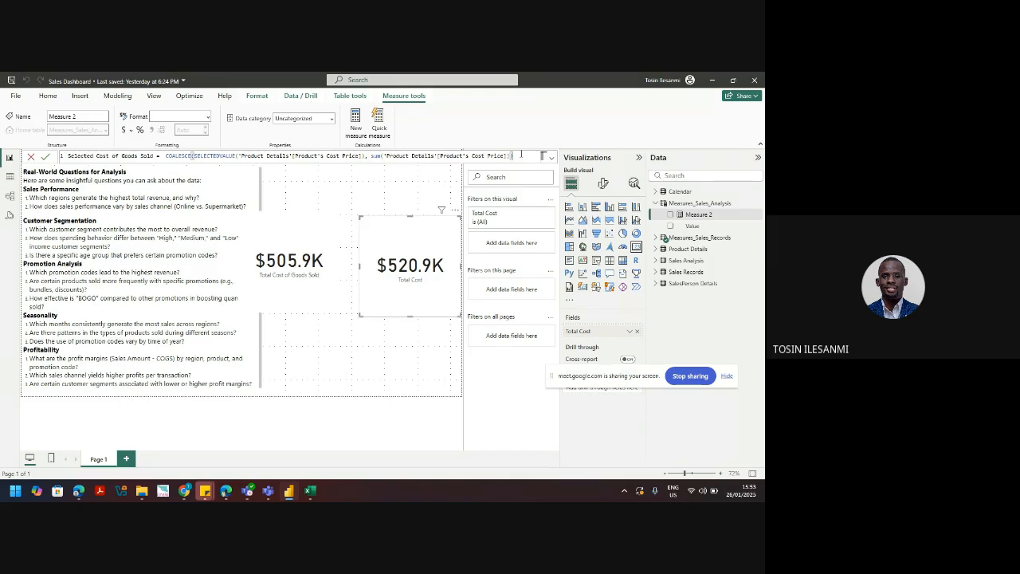
Step: Commit the Selected Cost of Goods Sold measure and bring up the Measures_Sales_Analysis table's options
key("Return")
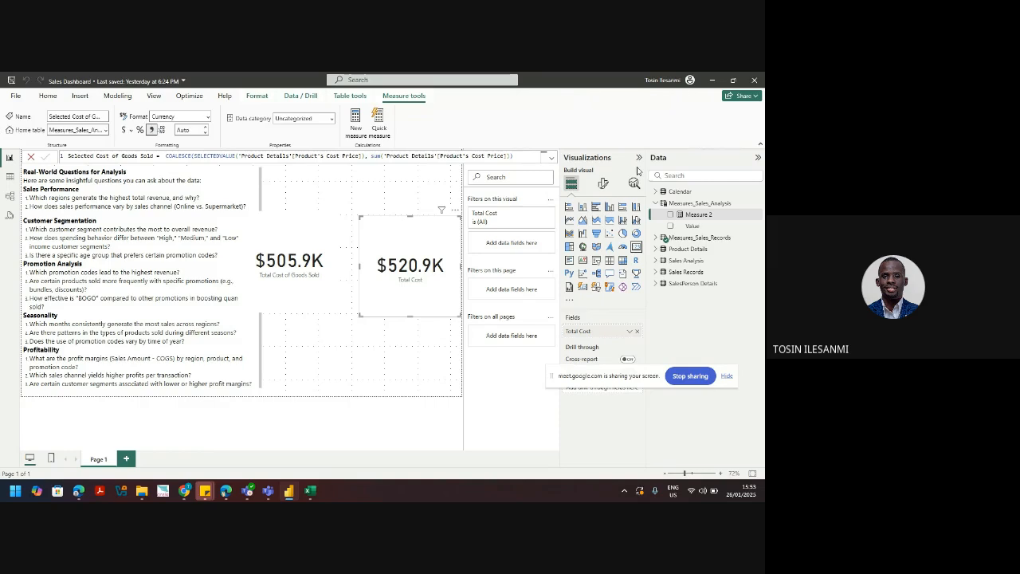
right_click(759, 206)
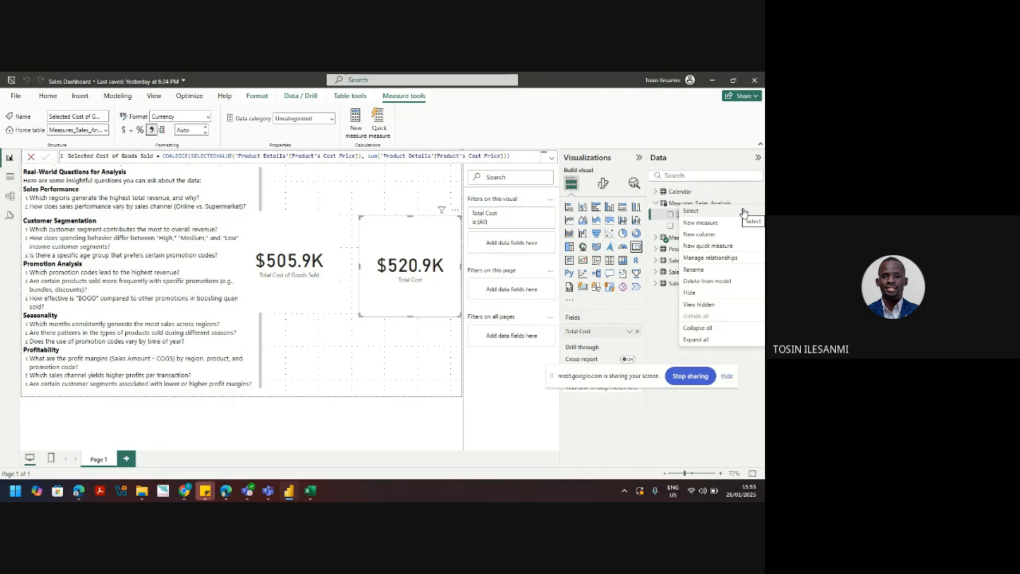
Step: Start a new measure 'Selected Unit Price = COALESCE(SELECTEDVALUE(' in Measures_Sales_Analysis
left_click(716, 223)
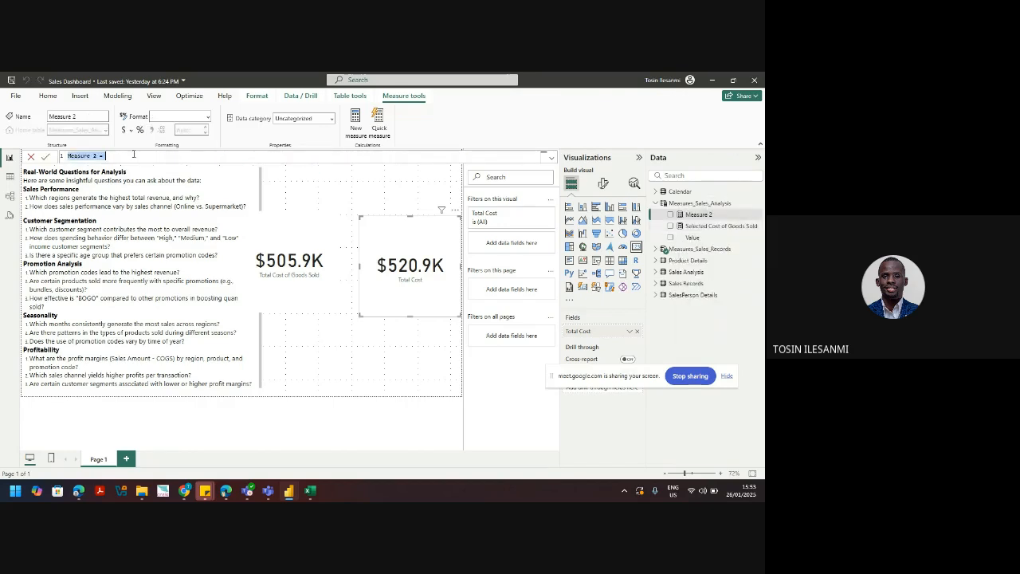
type("Selected Unit Price = COAL")
key("Tab")
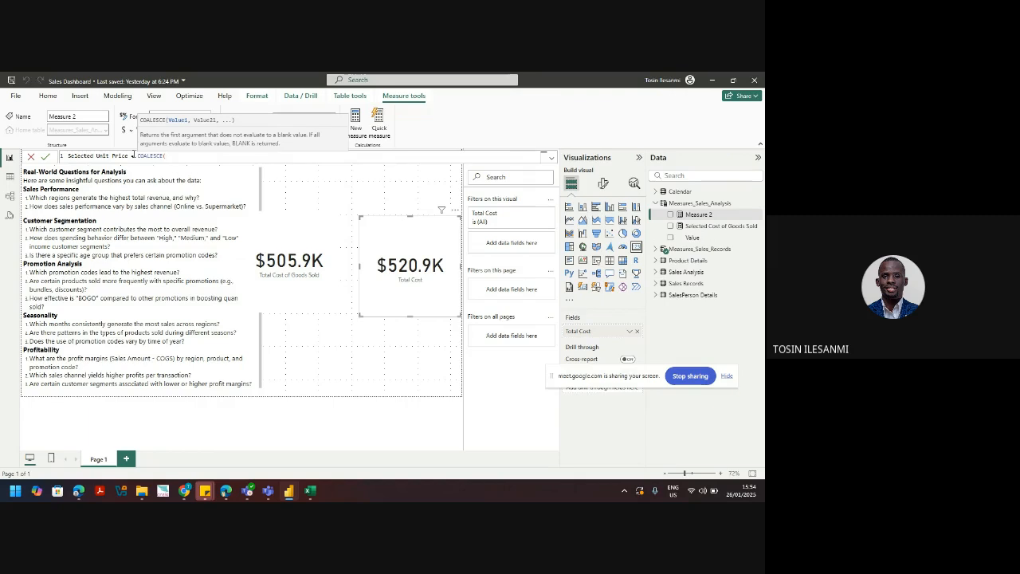
type("'Pr")
key("BackSpace")
key("BackSpace")
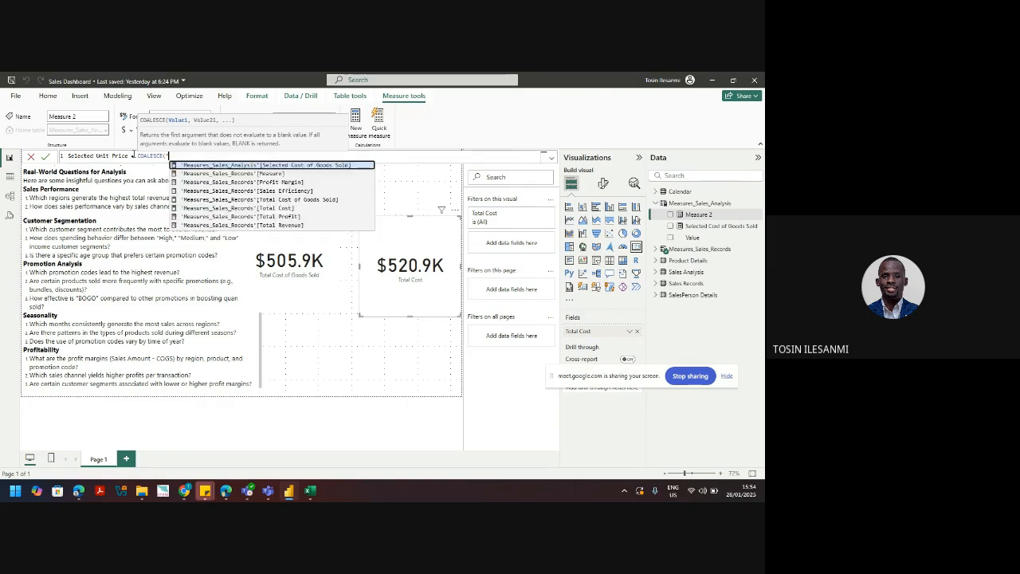
type("Sel")
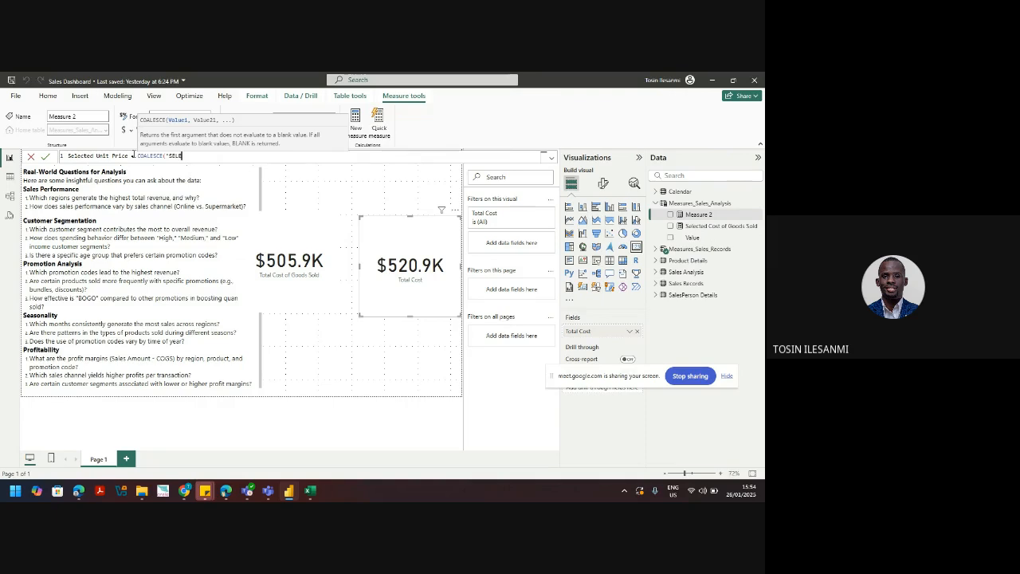
key("BackSpace")
key("BackSpace")
key("BackSpace")
key("BackSpace")
type("SELE")
key("Down")
key("Down")
key("Down")
key("Down")
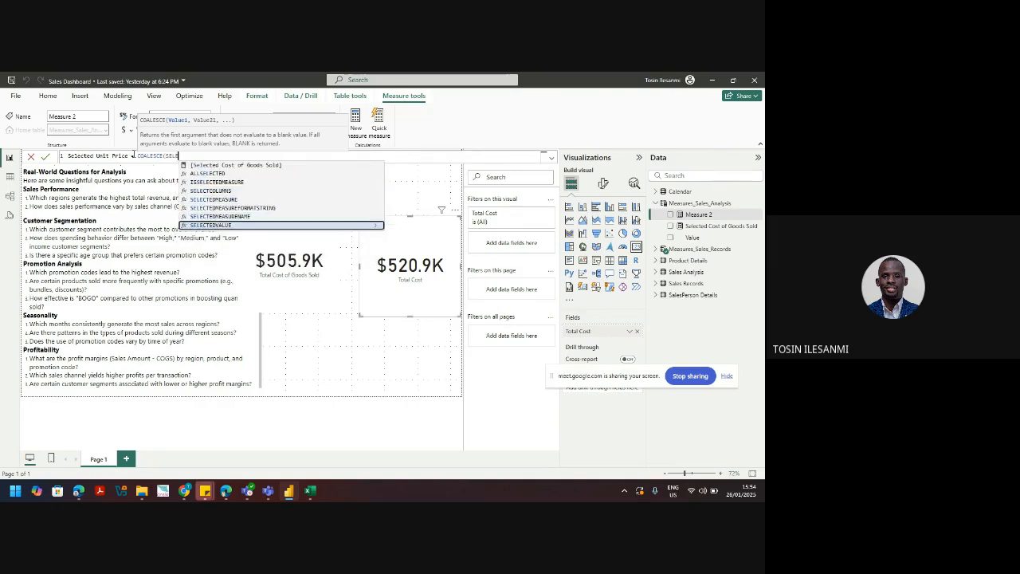
key("Tab")
Step: Fill in Product's Selling Price for SELECTEDVALUE and add a SUM of Product's Selling Price fallback
type("'")
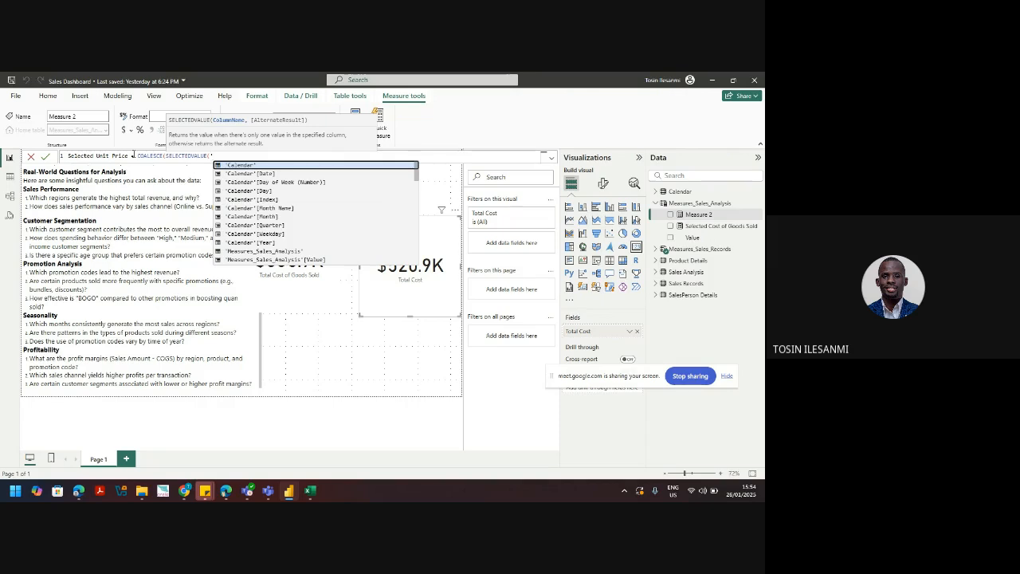
type("PROD")
key("Down")
key("Down")
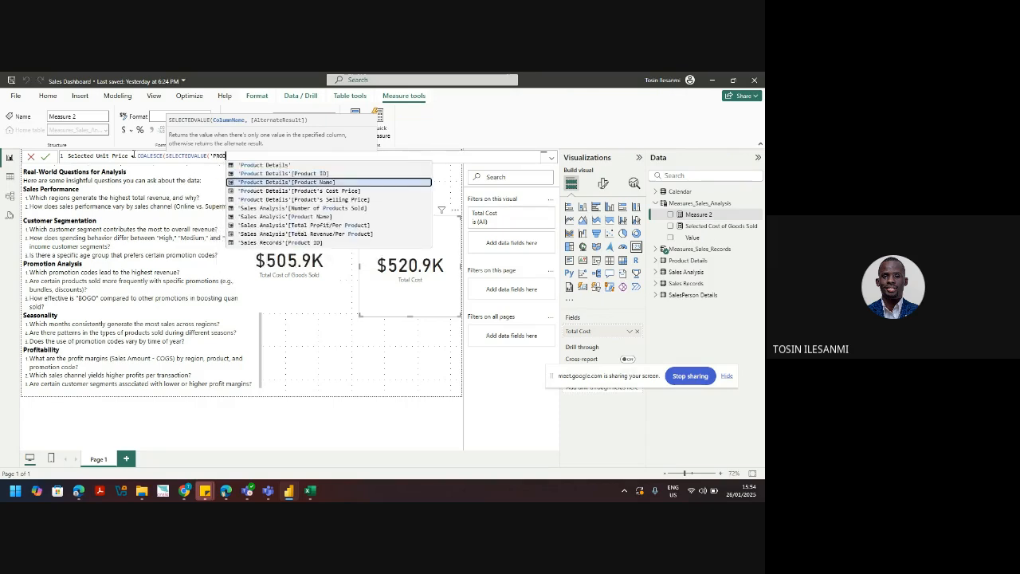
key("Down")
key("Down")
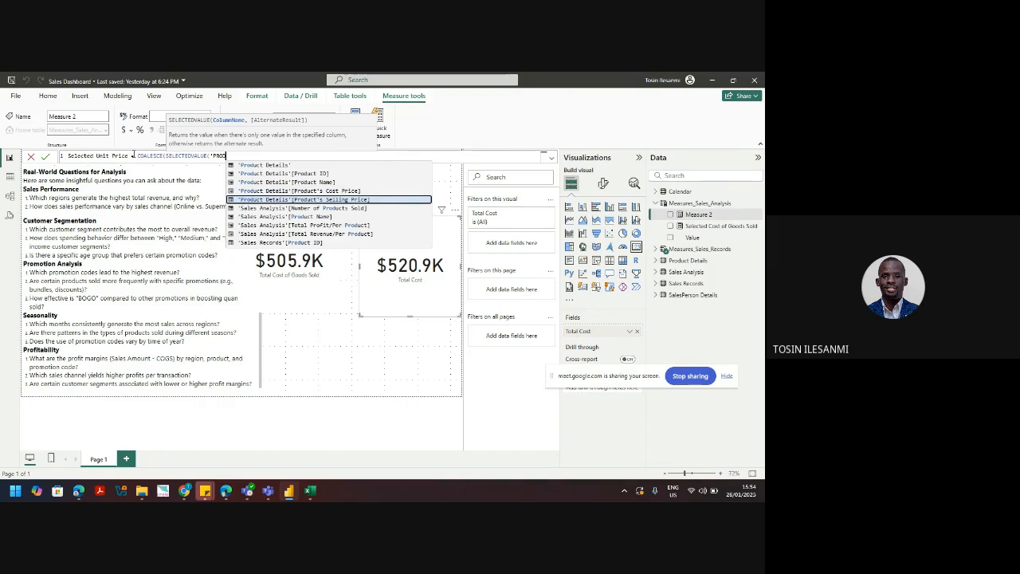
key("Tab")
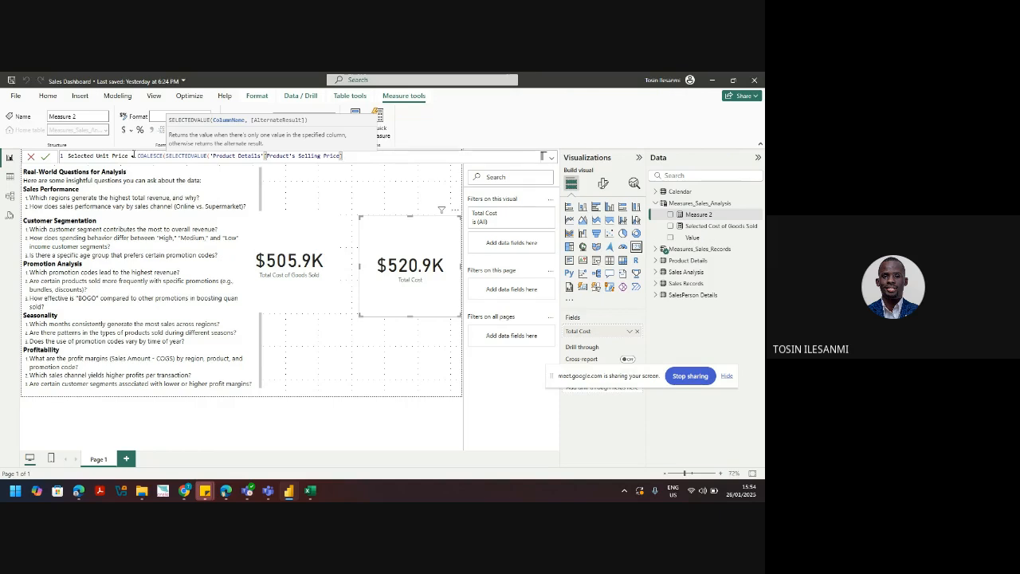
type(")")
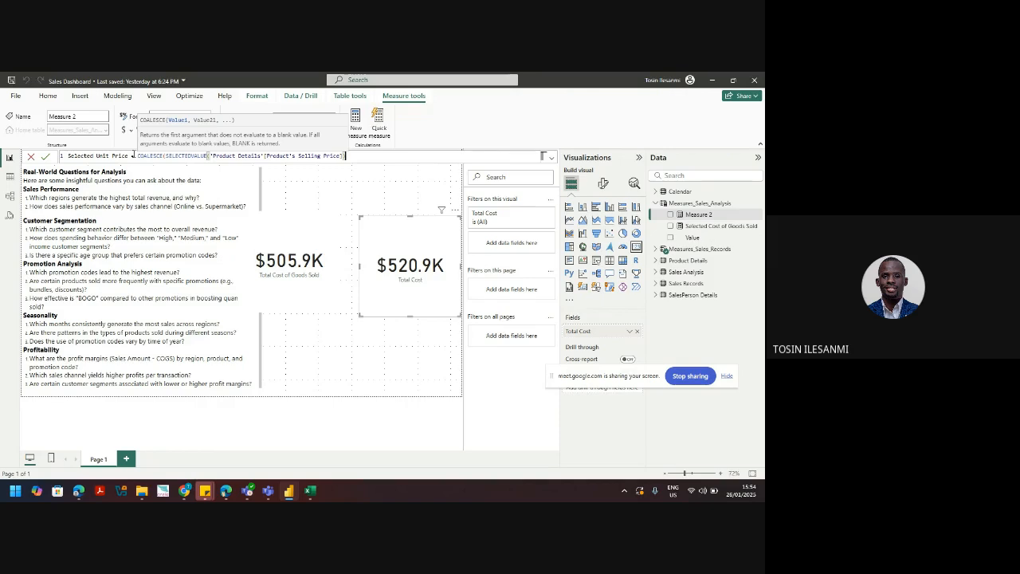
type(",SUM")
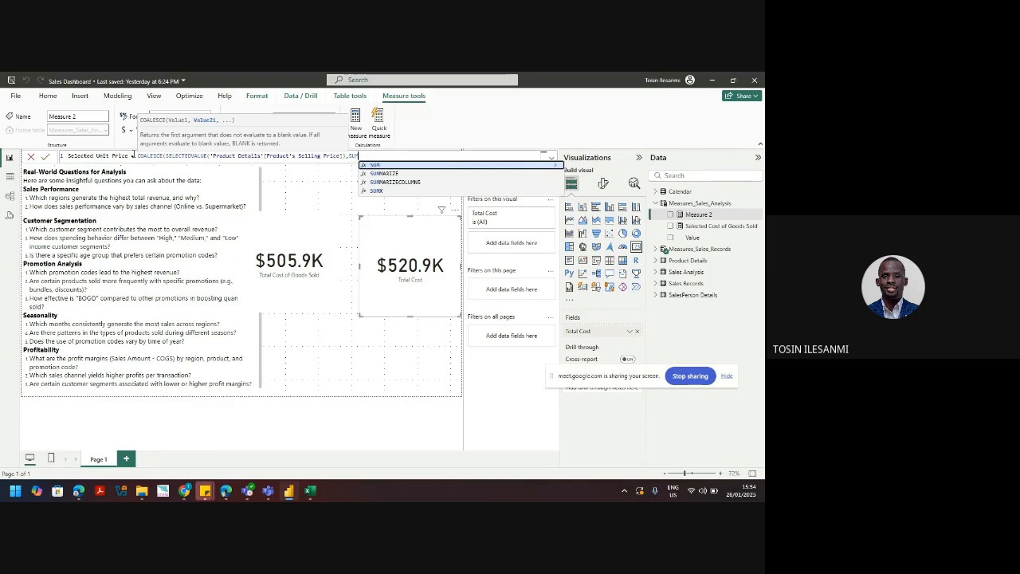
type("(PR")
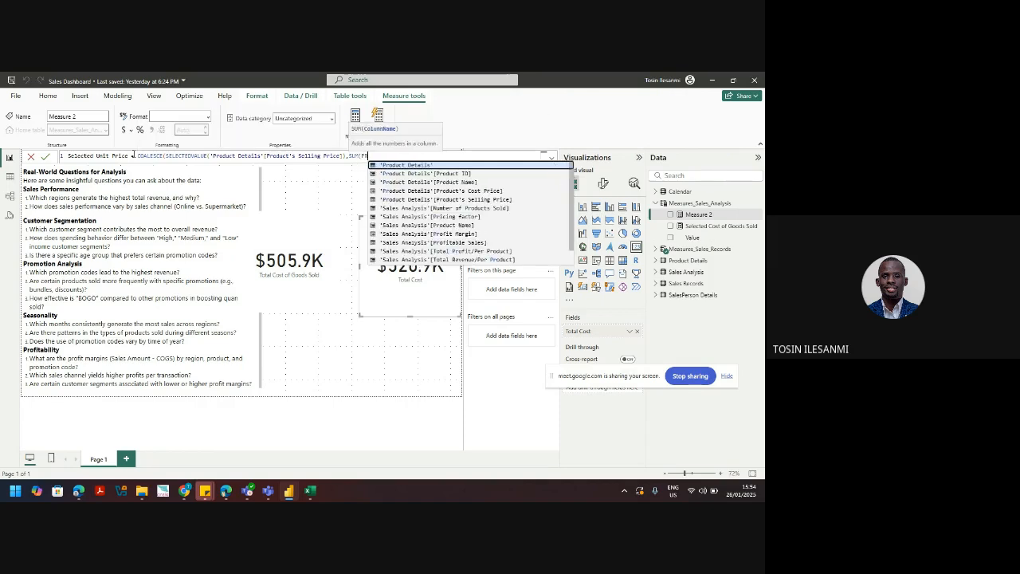
key("Down")
key("Down")
key("Tab")
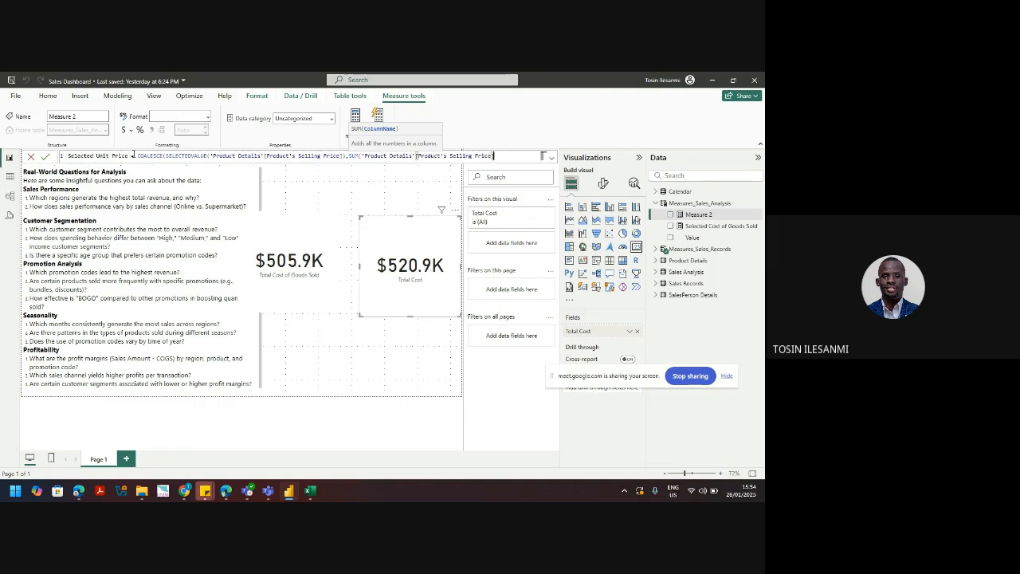
type(")")
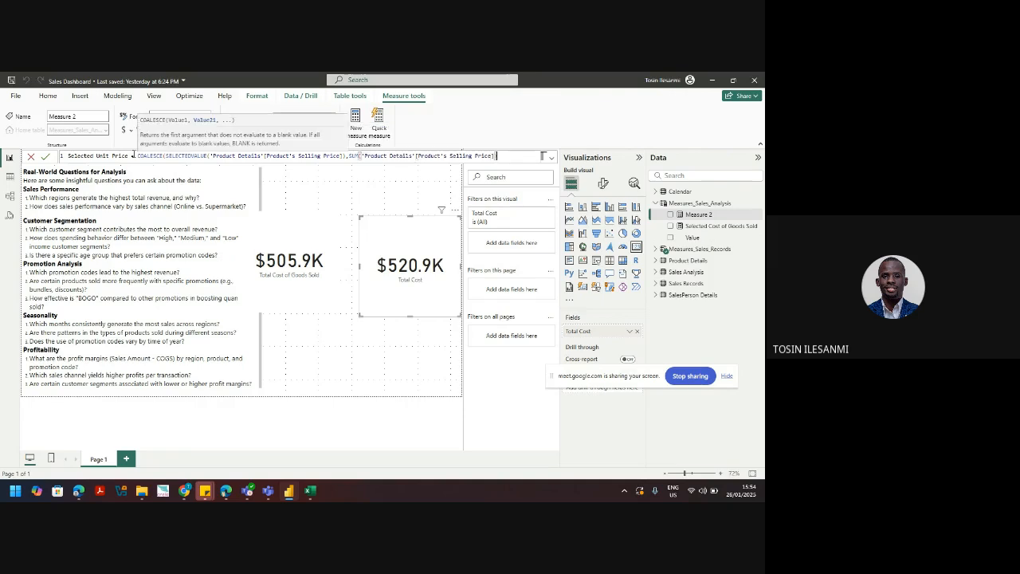
type(")")
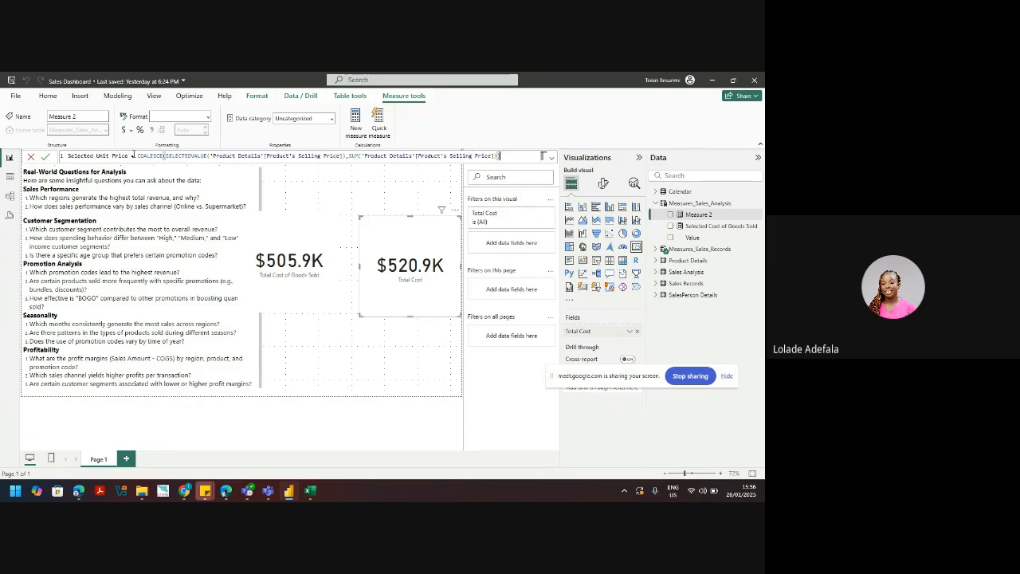
Step: Add the final closing parenthesis and commit the Selected Unit Price measure
type(")")
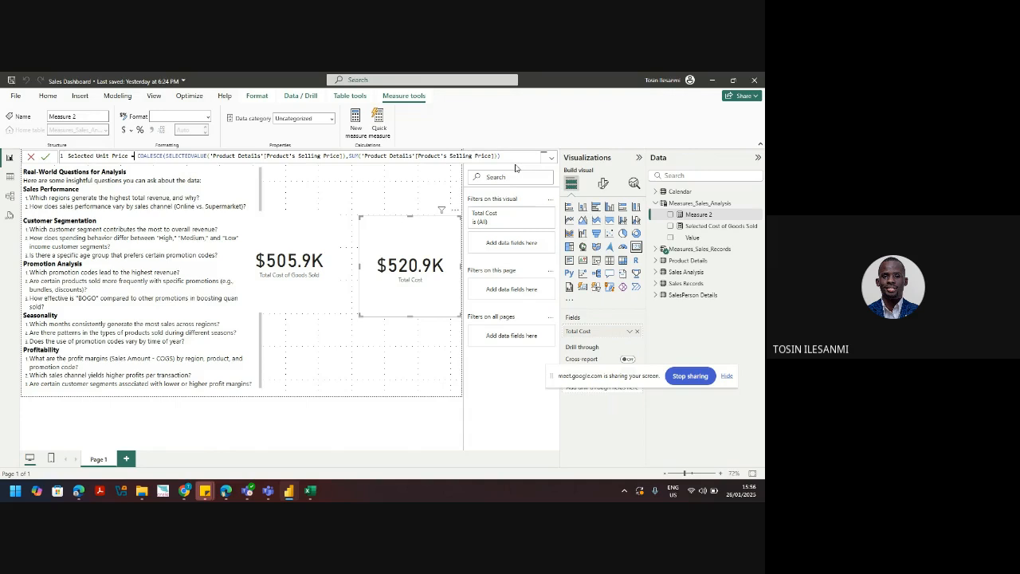
key("Return")
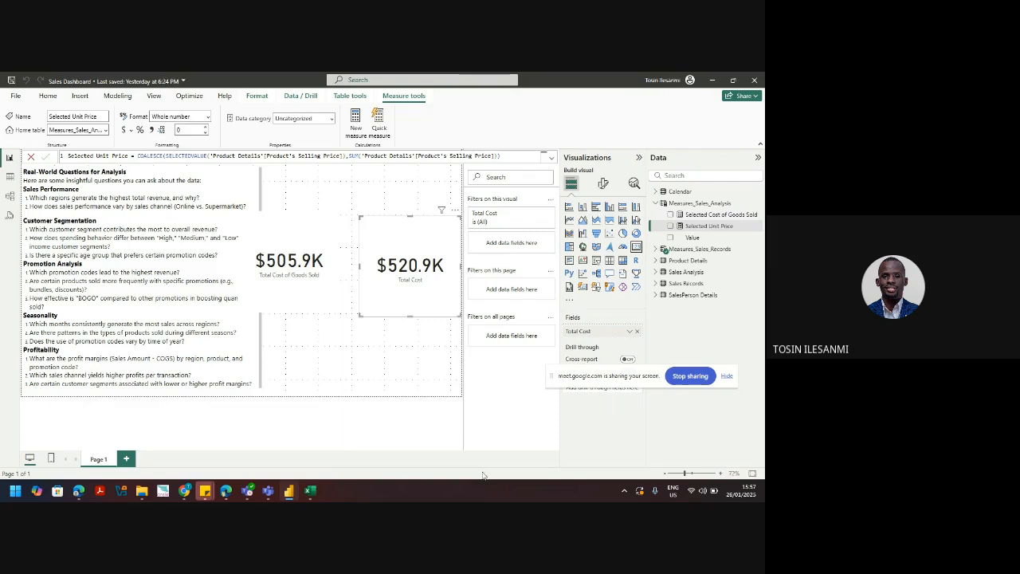
mouse_move(184, 490)
left_click(124, 443)
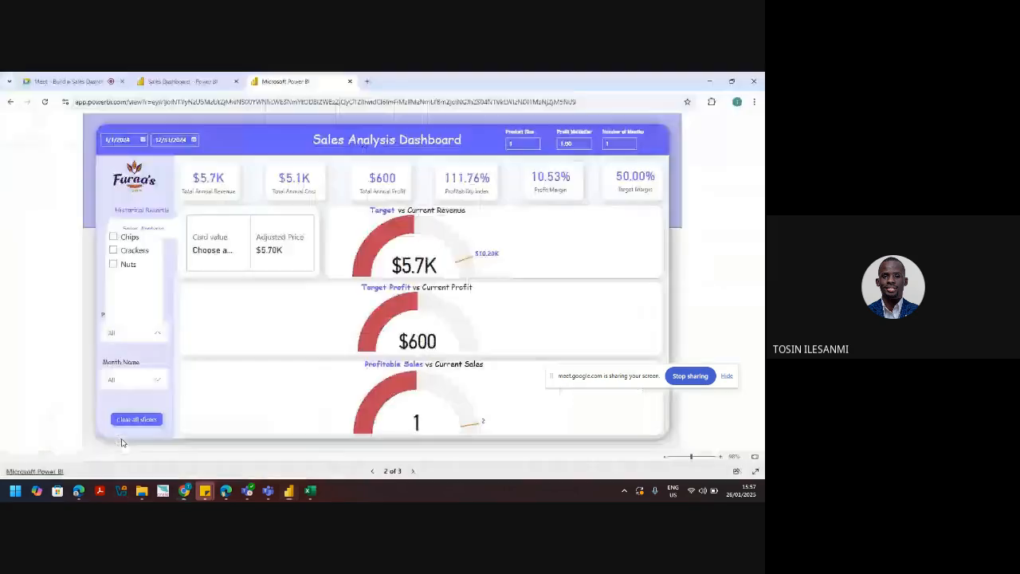
left_click(521, 142)
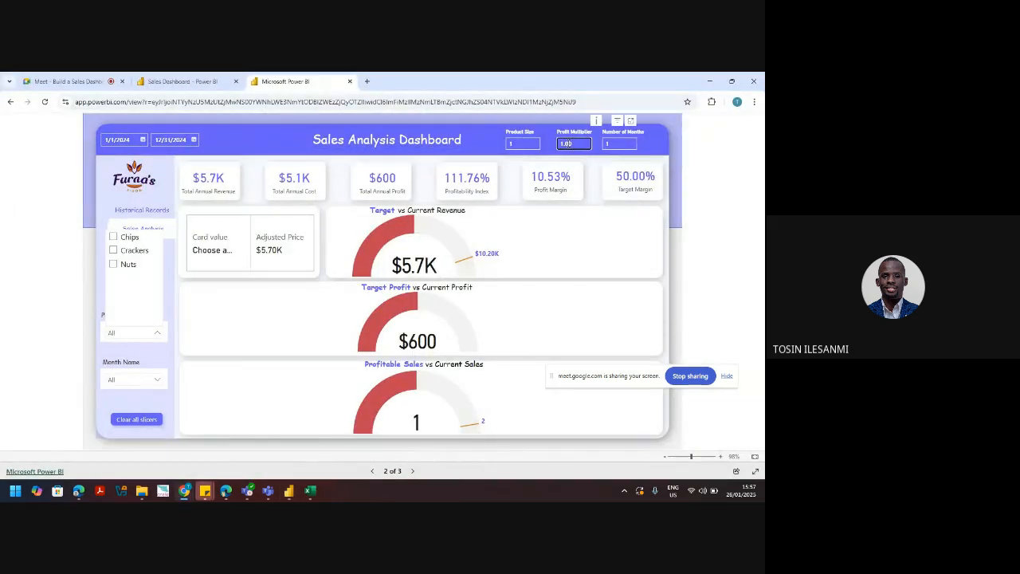
left_click(709, 80)
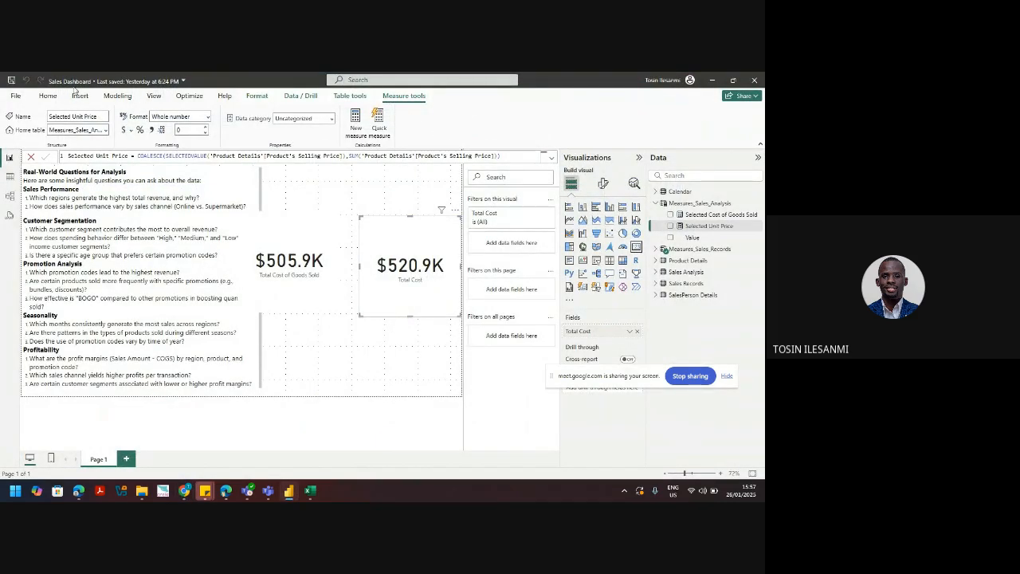
Step: Start a new numeric range parameter from the Modeling ribbon
left_click(48, 97)
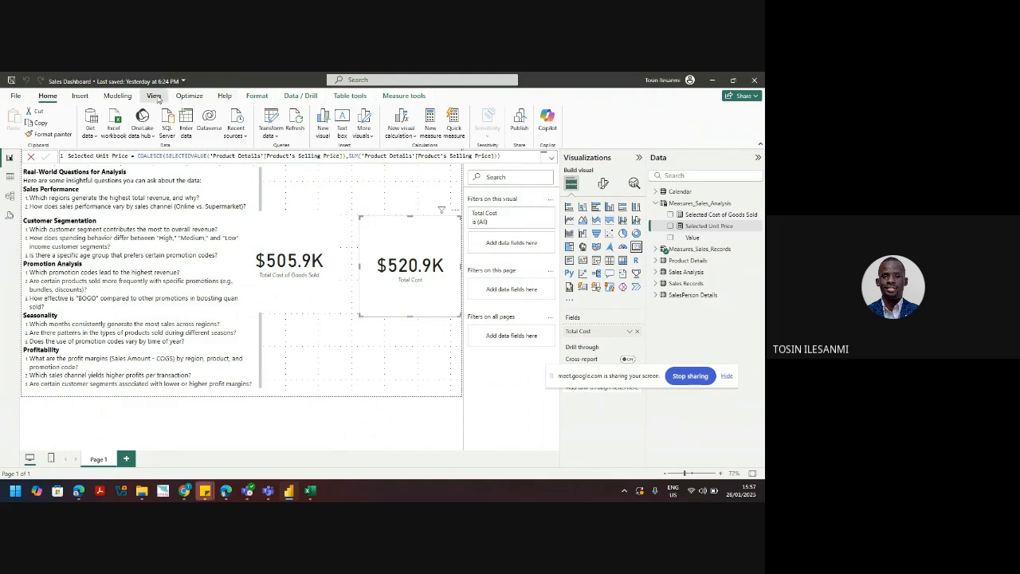
left_click(154, 97)
left_click(128, 102)
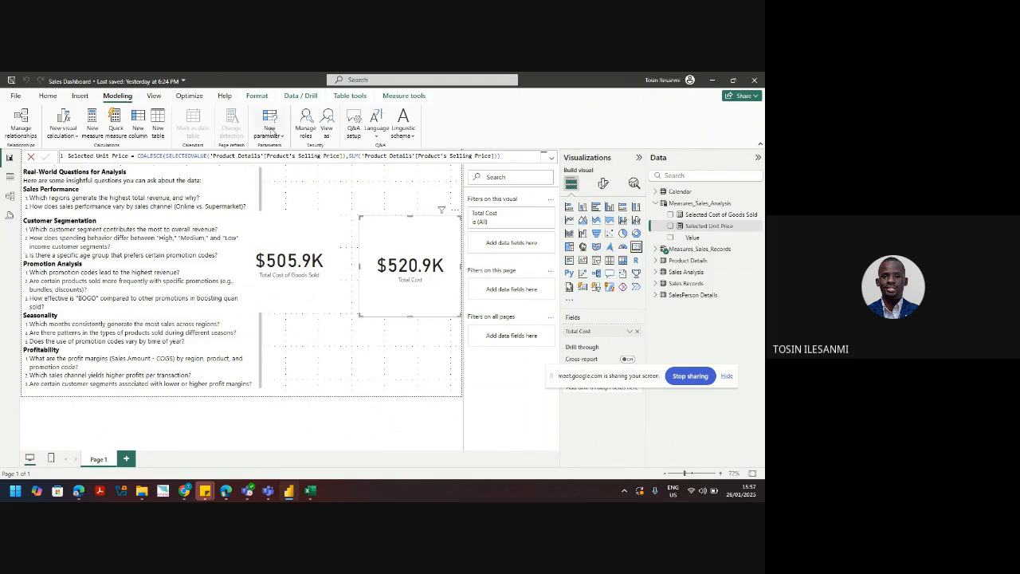
left_click(276, 136)
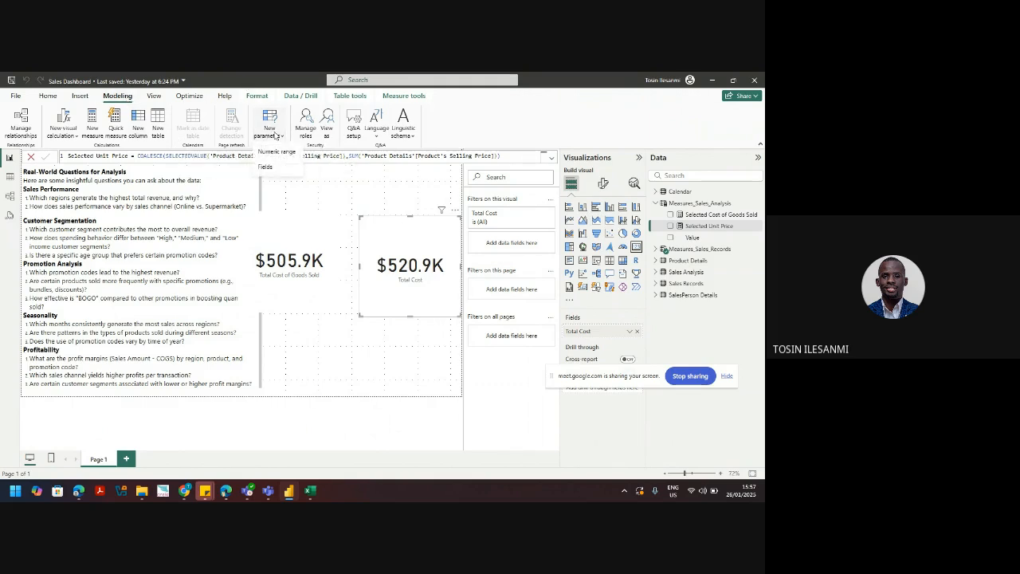
left_click(277, 152)
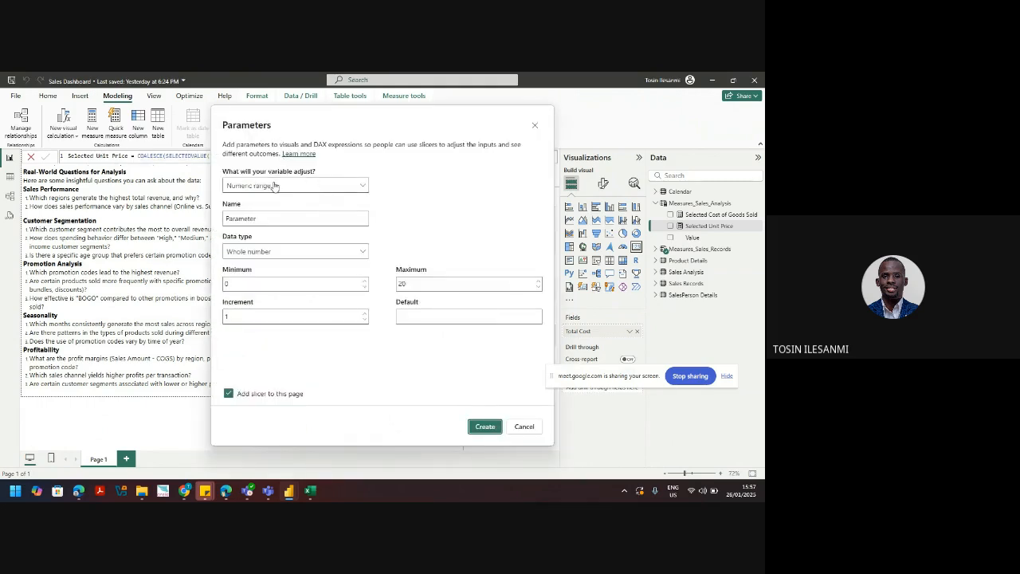
left_click(270, 185)
left_click(270, 186)
Step: Name it Pricing Factor, a decimal number from 0 to 20 with increment 0.1
double_click(240, 217)
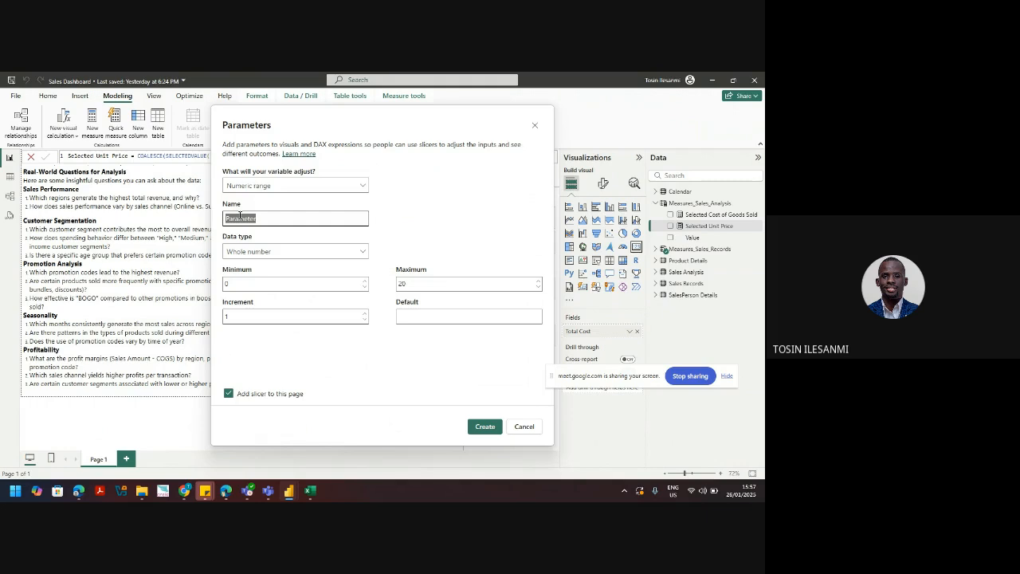
type("Pricing Factor")
left_click(274, 252)
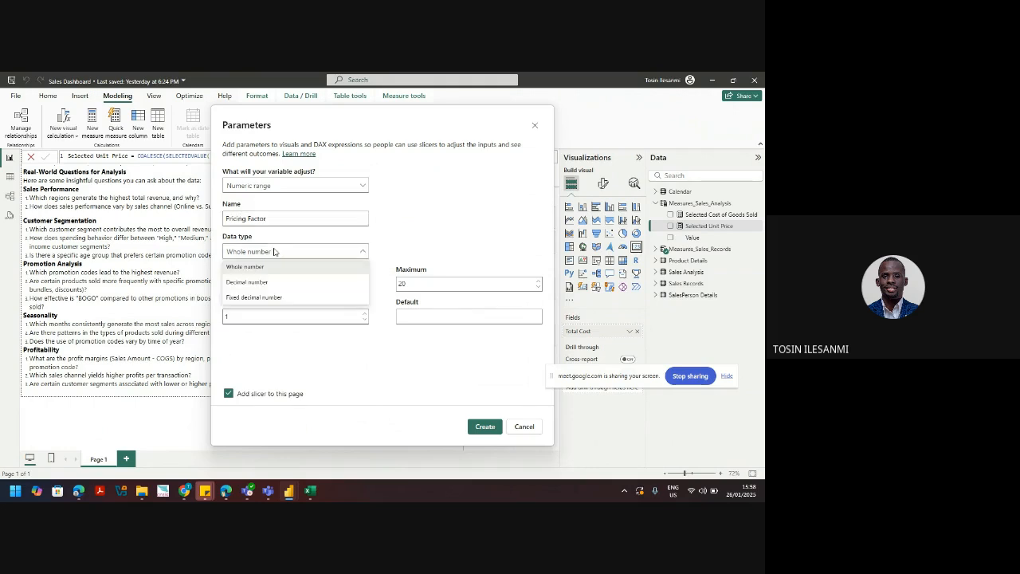
left_click(260, 282)
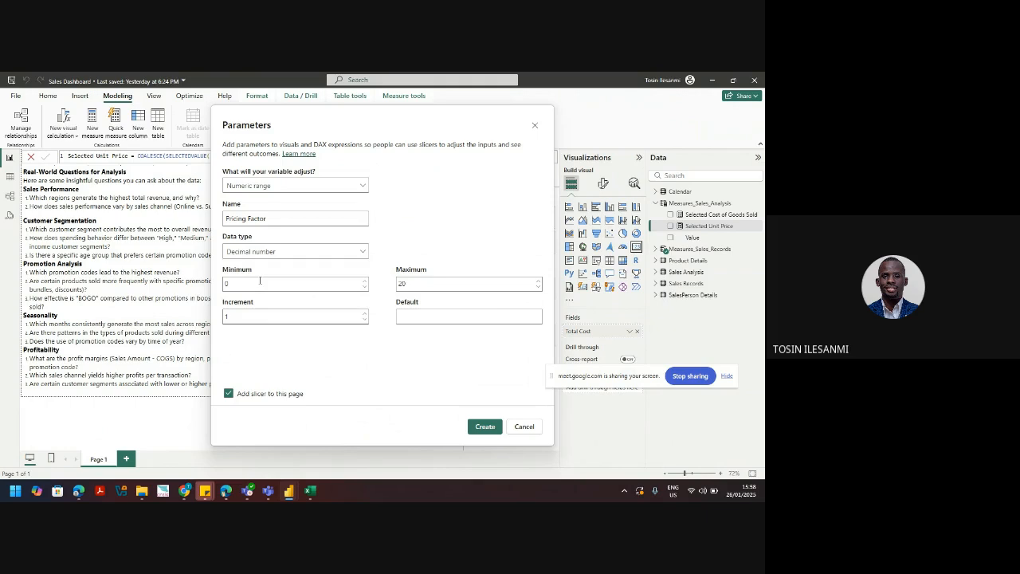
left_click(260, 281)
left_click(263, 316)
key("BackSpace")
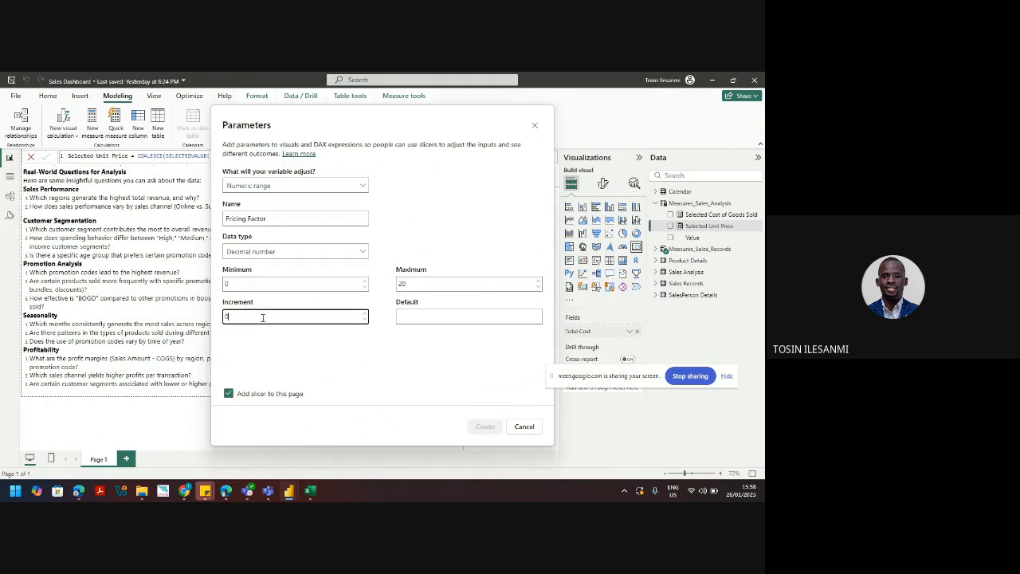
type("0.1")
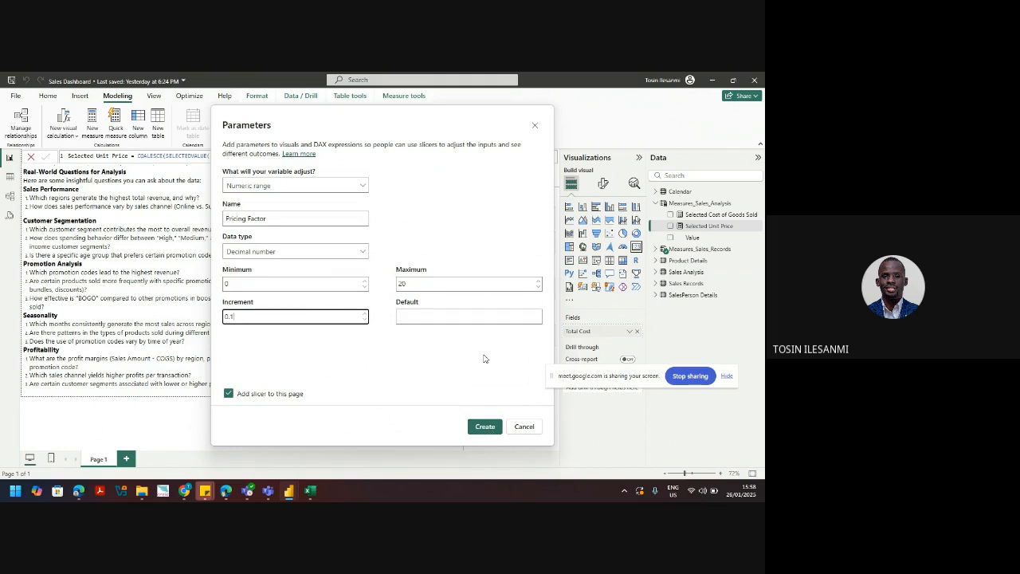
Step: Create the Pricing Factor parameter, then turn off its slicer's slider and shrink the box
left_click(479, 432)
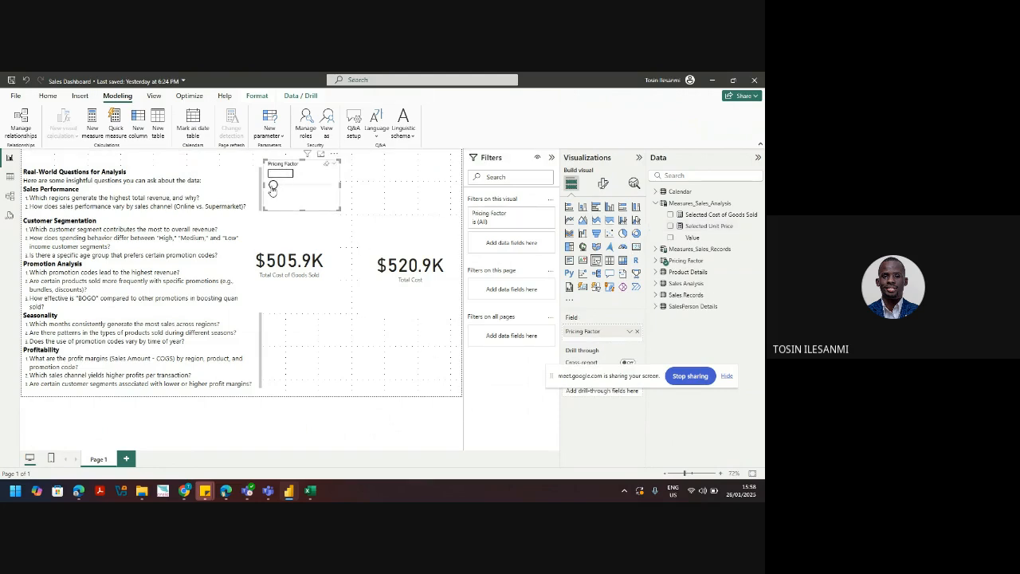
mouse_move(272, 185)
left_mouse_down()
mouse_move(332, 188)
mouse_move(273, 184)
left_mouse_up()
left_click(604, 183)
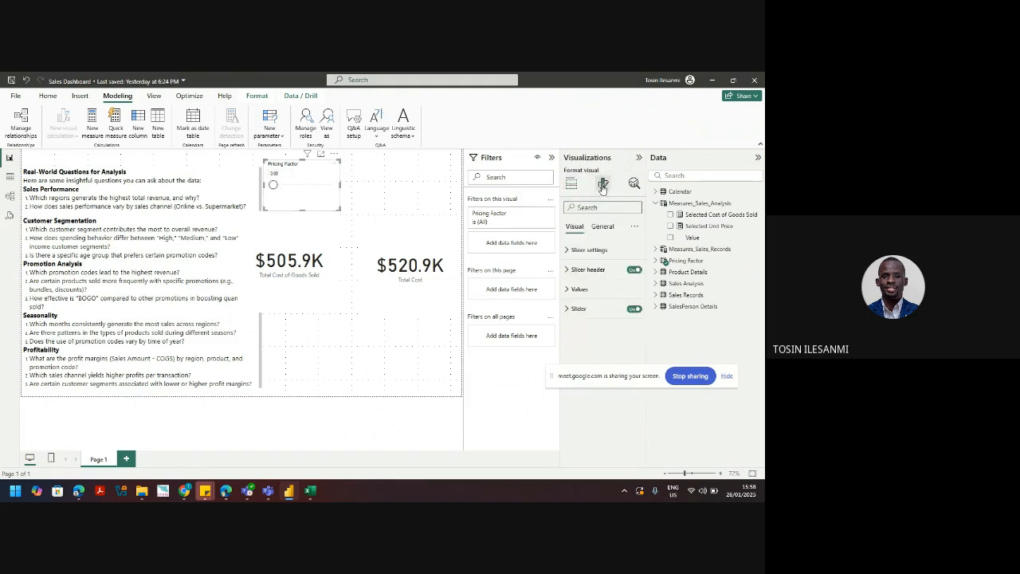
left_click(634, 310)
left_click_drag(339, 209, 318, 196)
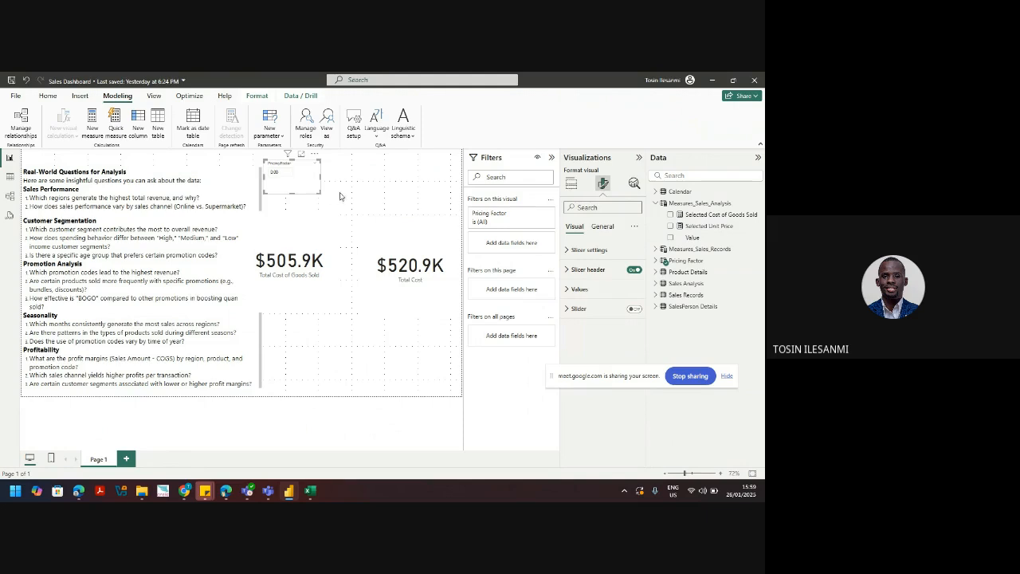
left_click(373, 192)
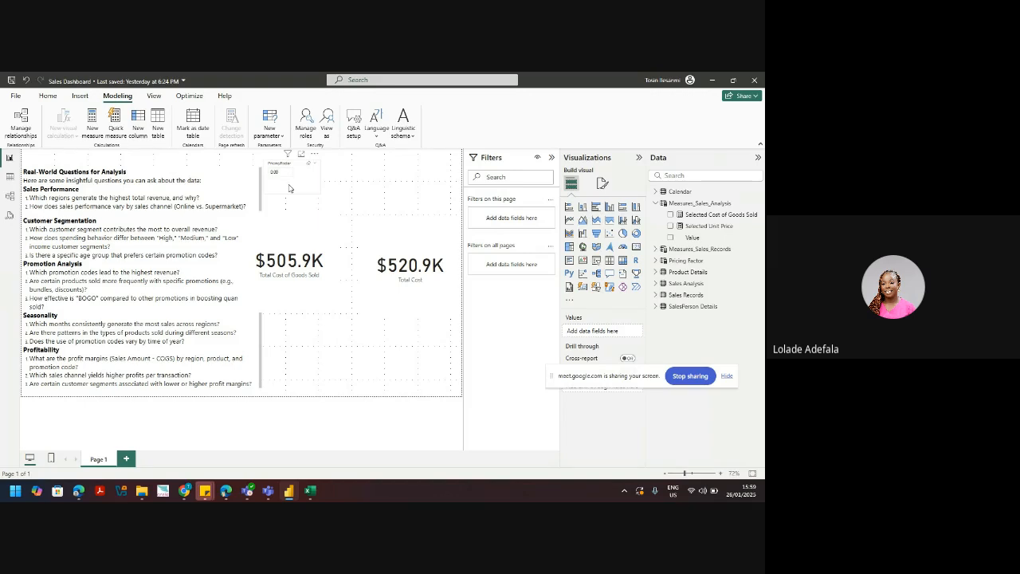
left_click(289, 188)
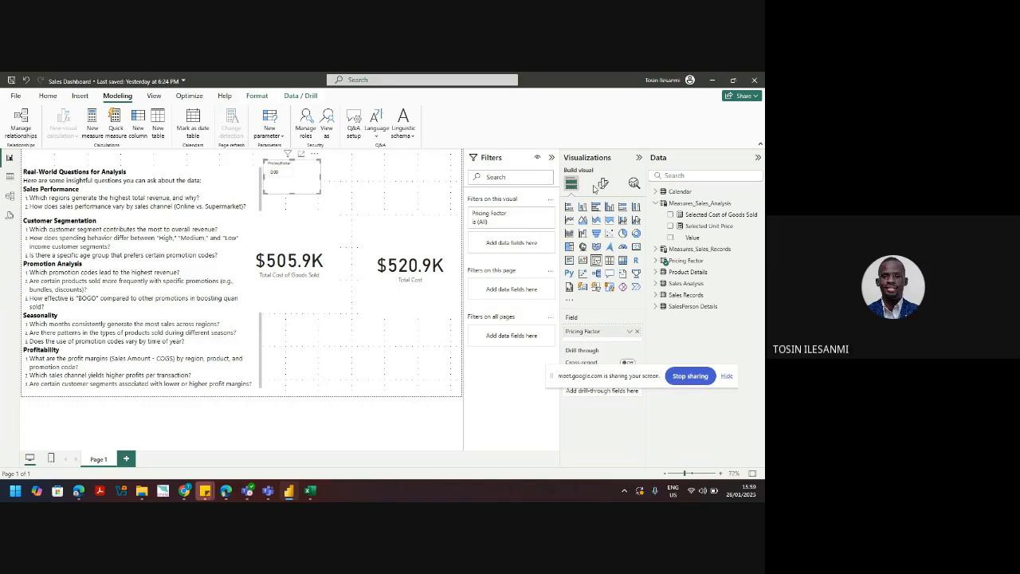
left_click(759, 205)
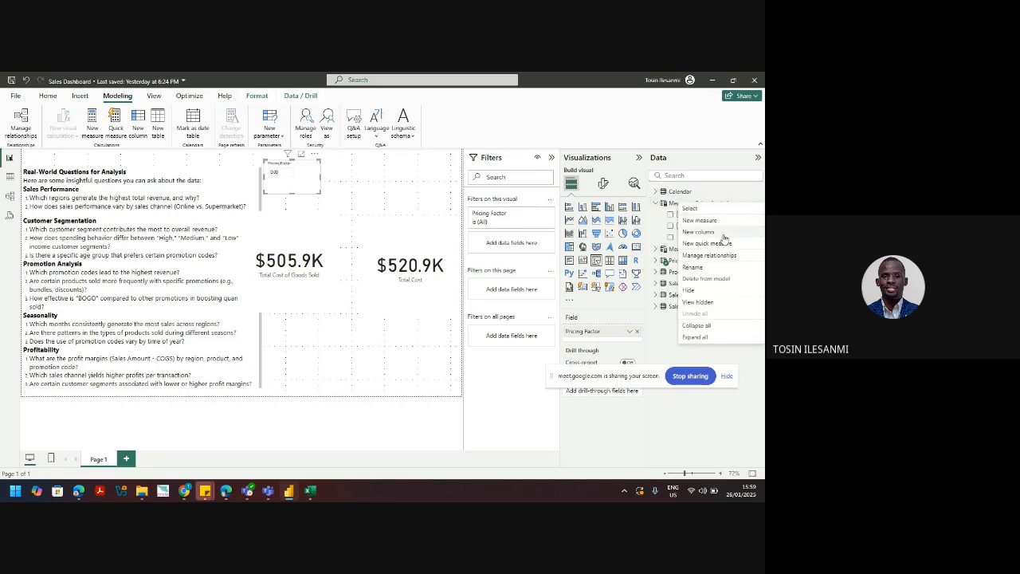
Step: Create a Number of Products numeric range parameter, raising its maximum by appending 0000
left_click(271, 134)
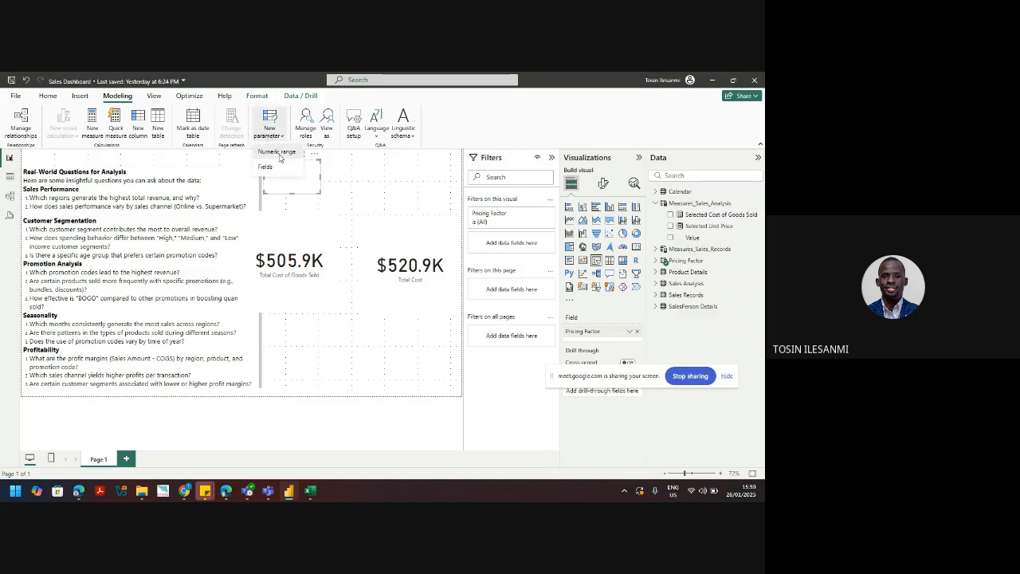
left_click(277, 153)
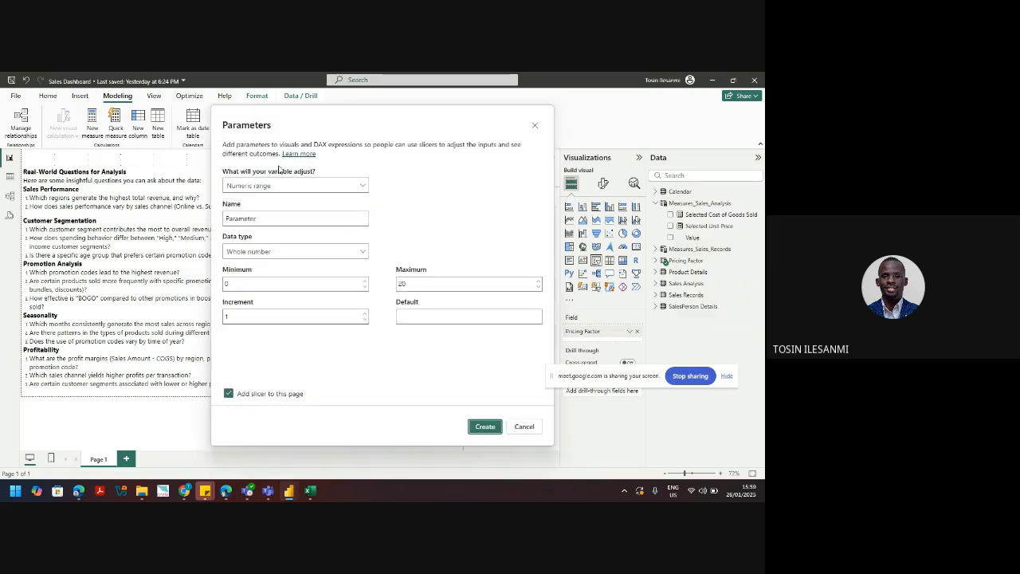
left_click_drag(259, 219, 198, 229)
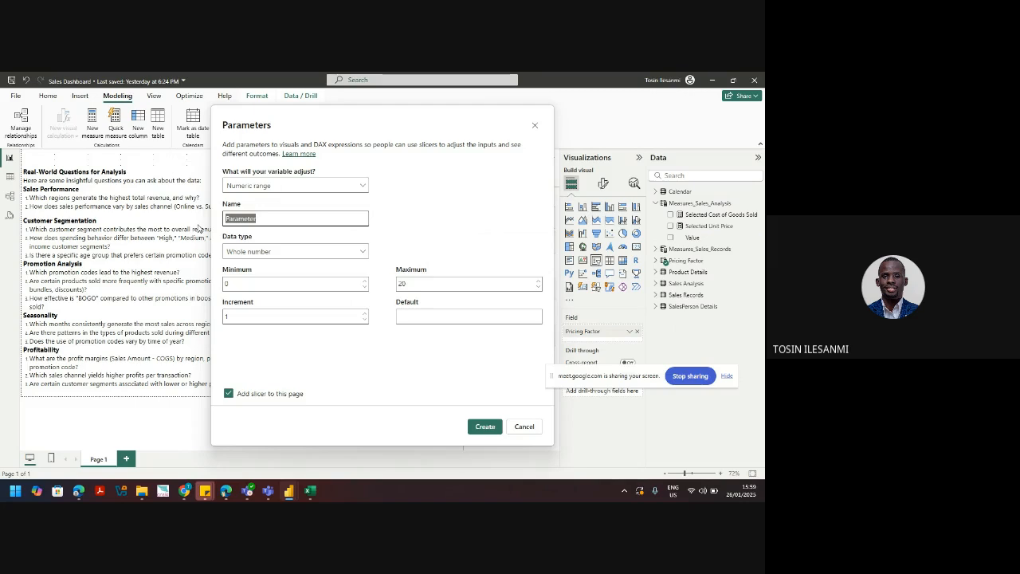
type("Number of Products")
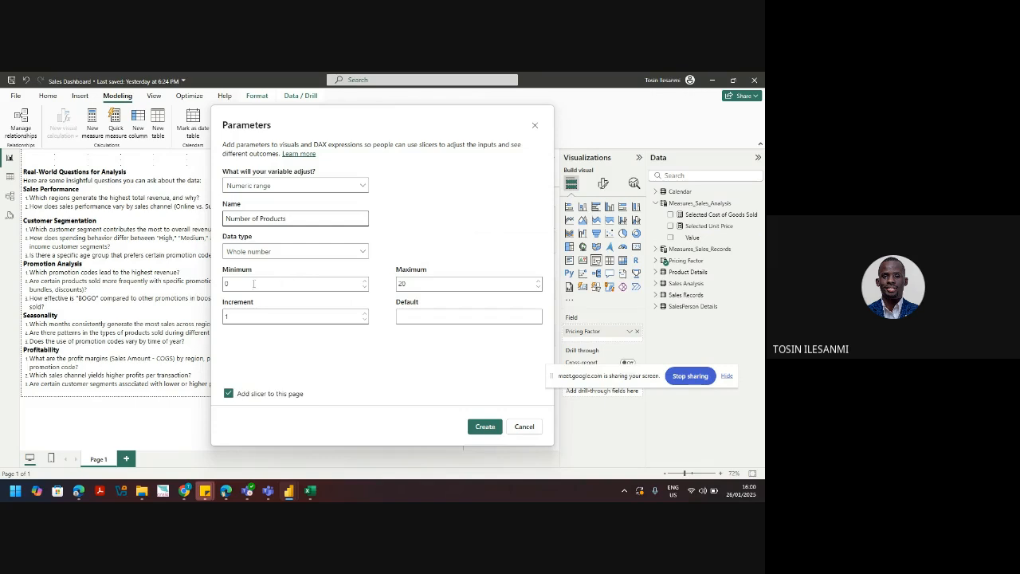
left_click(407, 284)
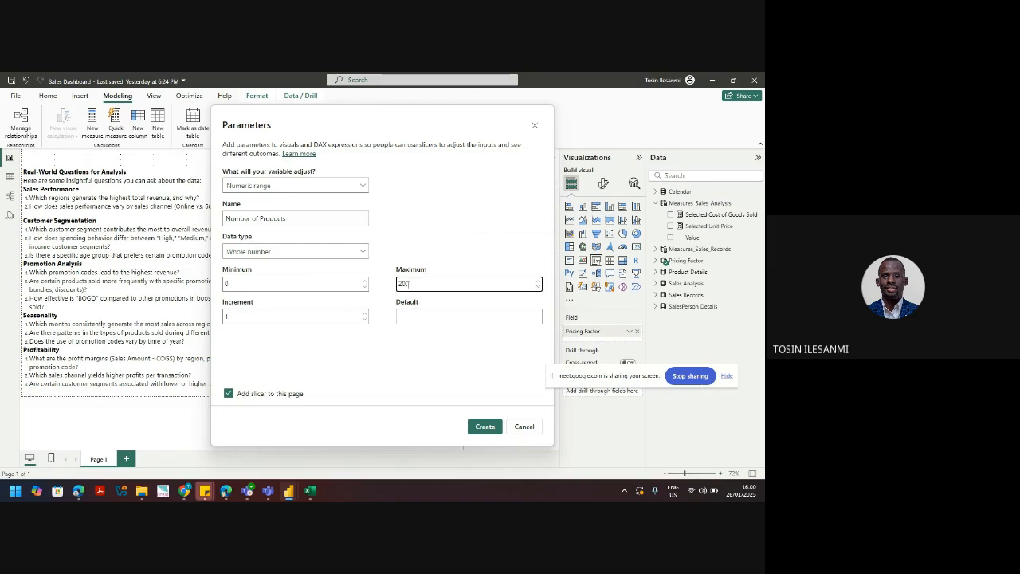
type("00000")
left_click(482, 426)
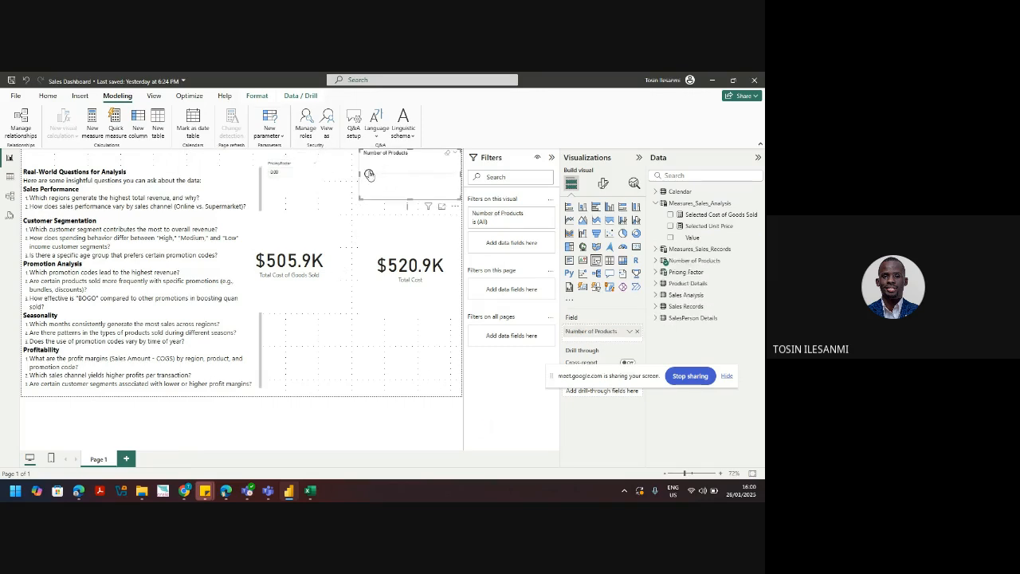
Step: Narrow the Number of Products slicer and turn off its slider
left_click_drag(359, 176, 380, 175)
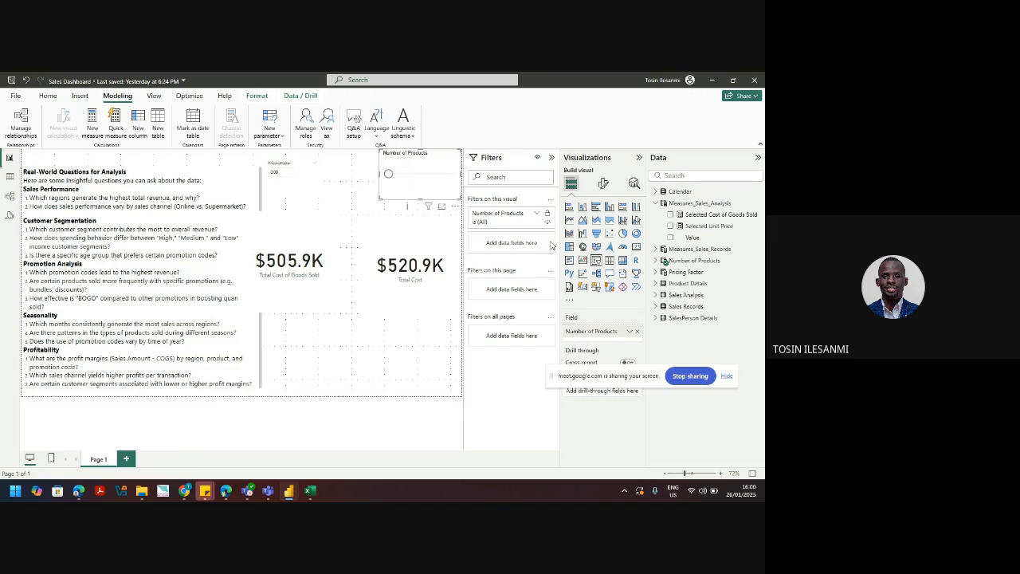
left_click(604, 185)
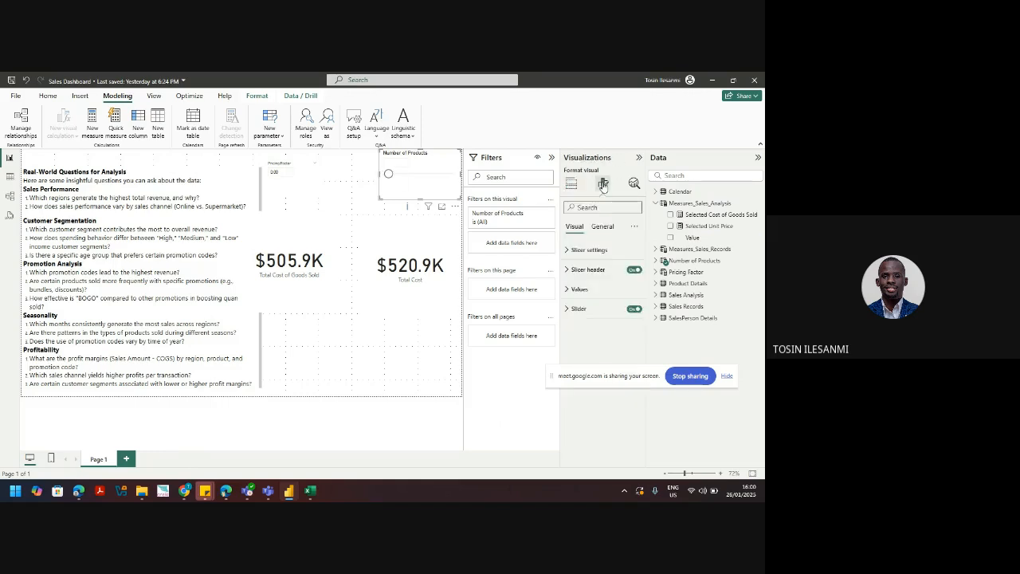
left_click(634, 309)
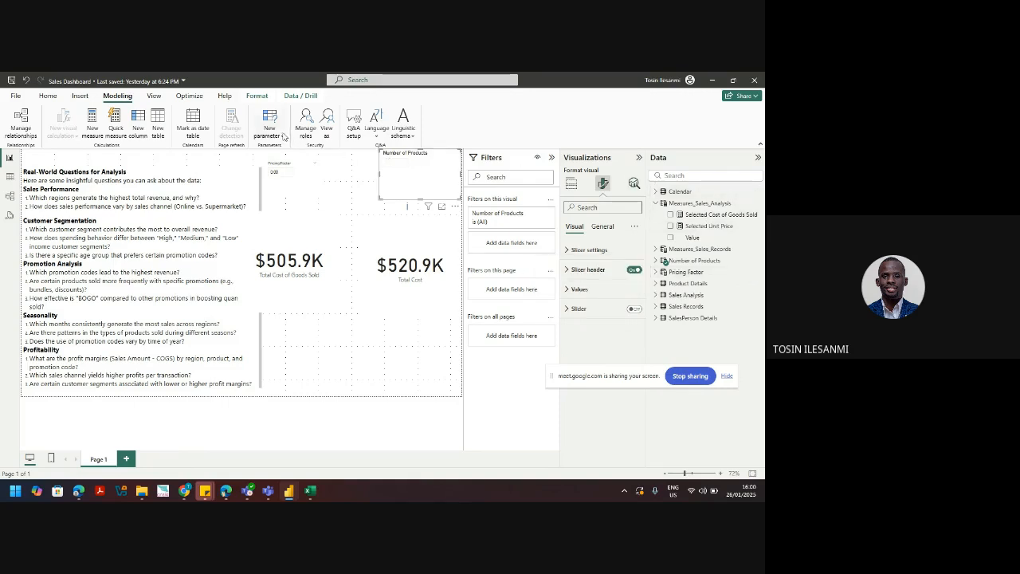
left_click(275, 137)
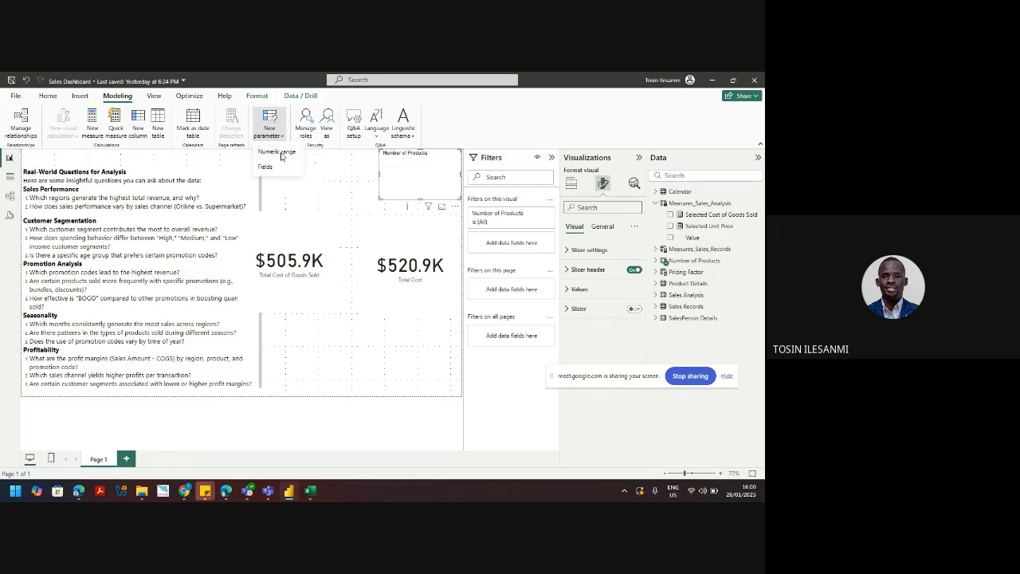
Step: Set up a new numeric range parameter named Sales Cycle with maximum 12
left_click(282, 154)
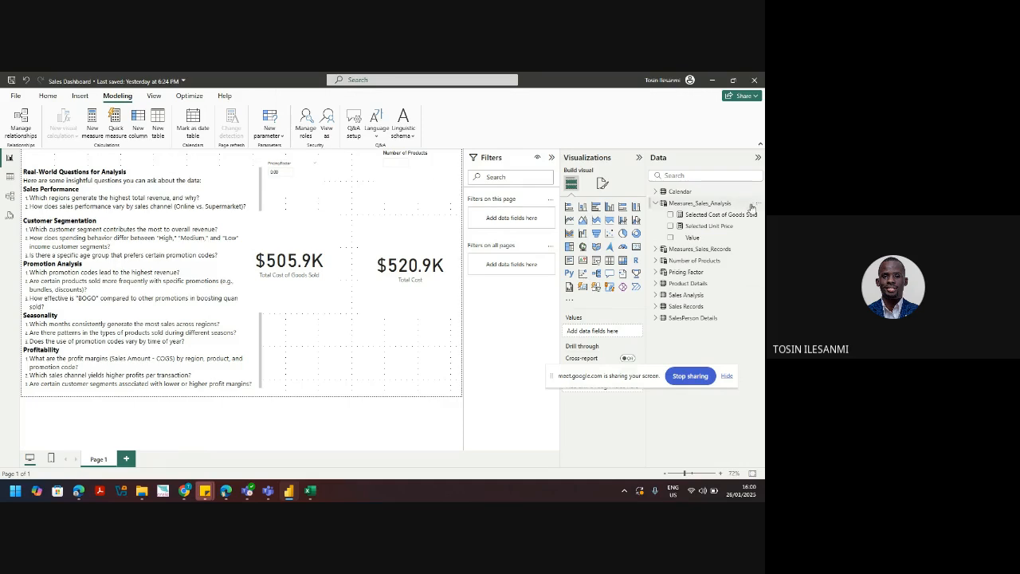
left_click(270, 128)
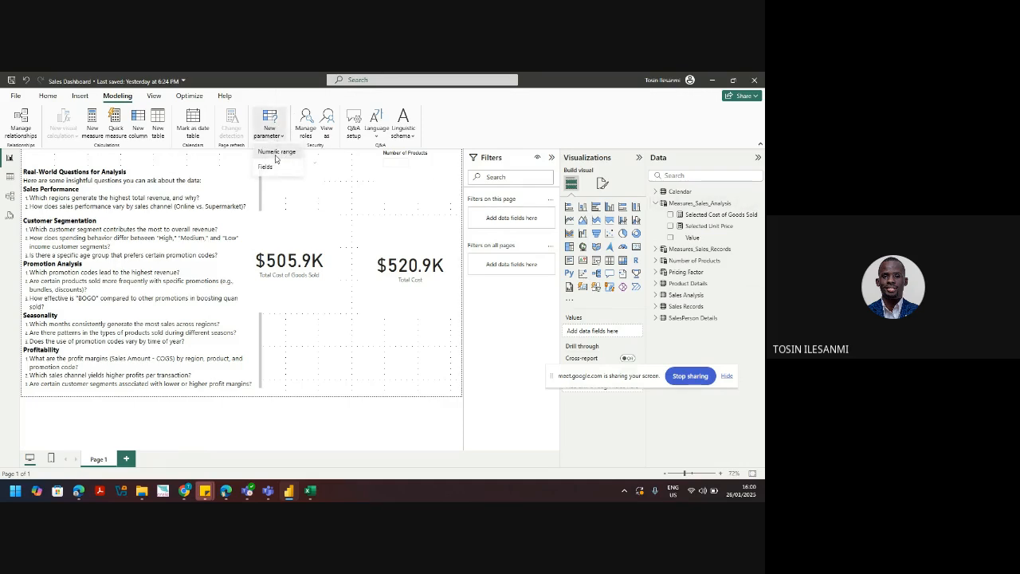
left_click(276, 153)
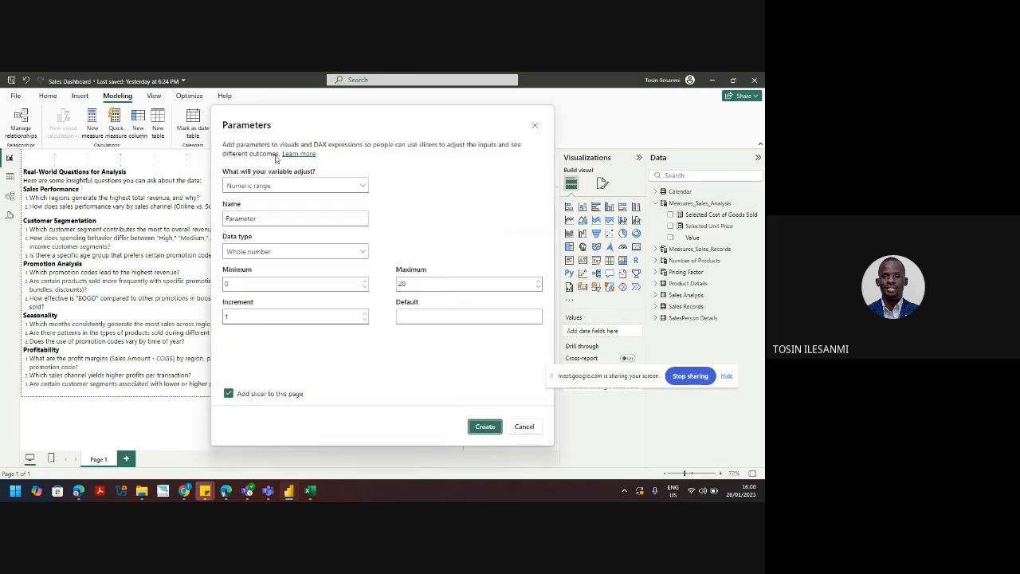
double_click(266, 221)
type("Sales Cyc")
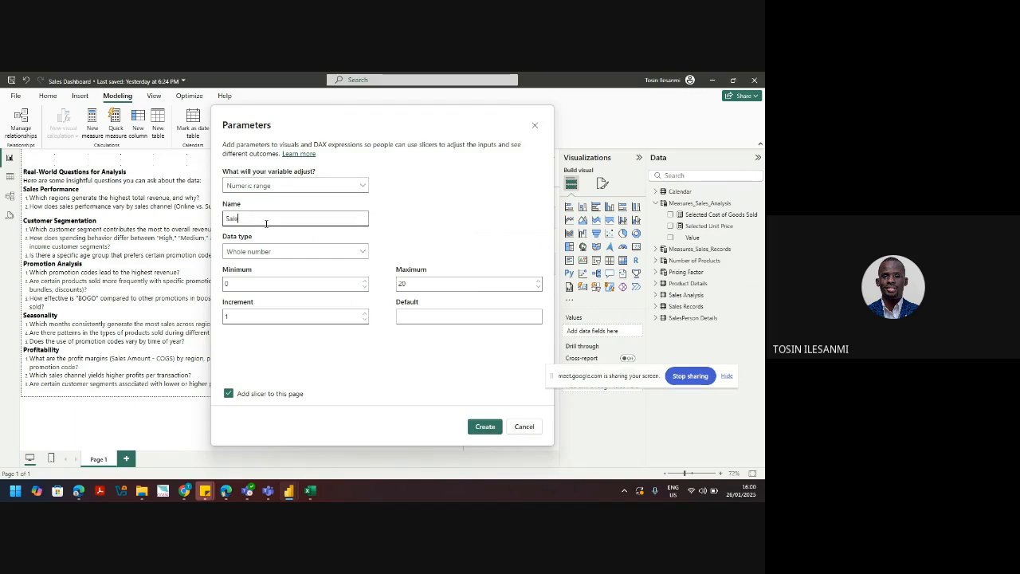
type("le")
left_click(408, 284)
key("BackSpace")
key("BackSpace")
type("12")
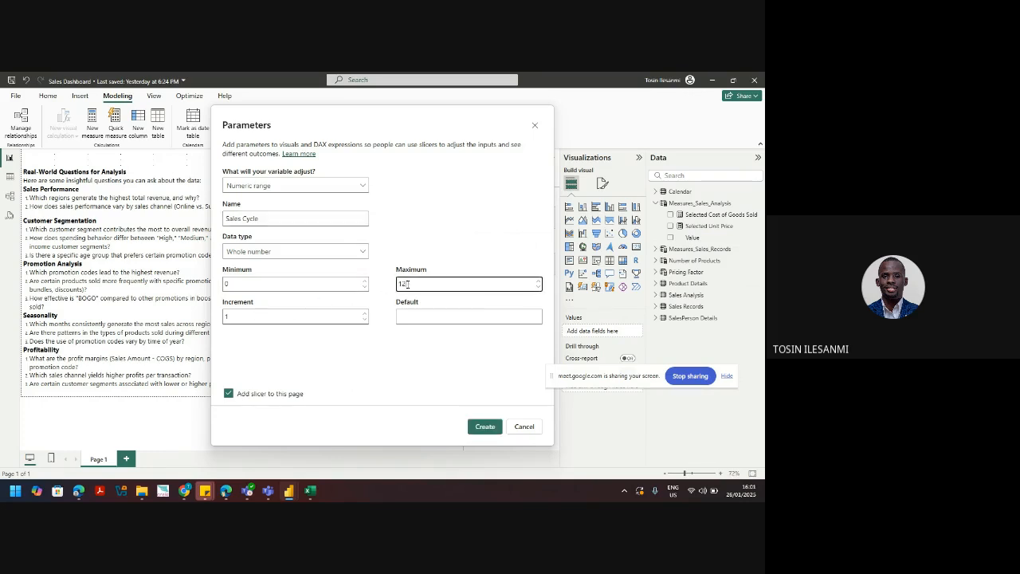
Step: Create the Sales Cycle parameter and switch off its slicer's slider
left_click(481, 435)
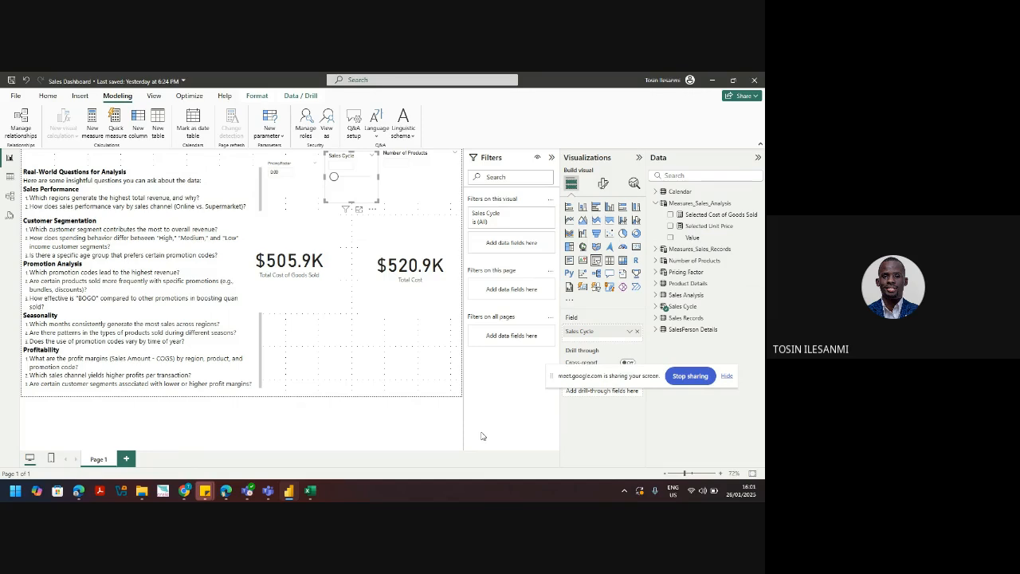
left_click(604, 184)
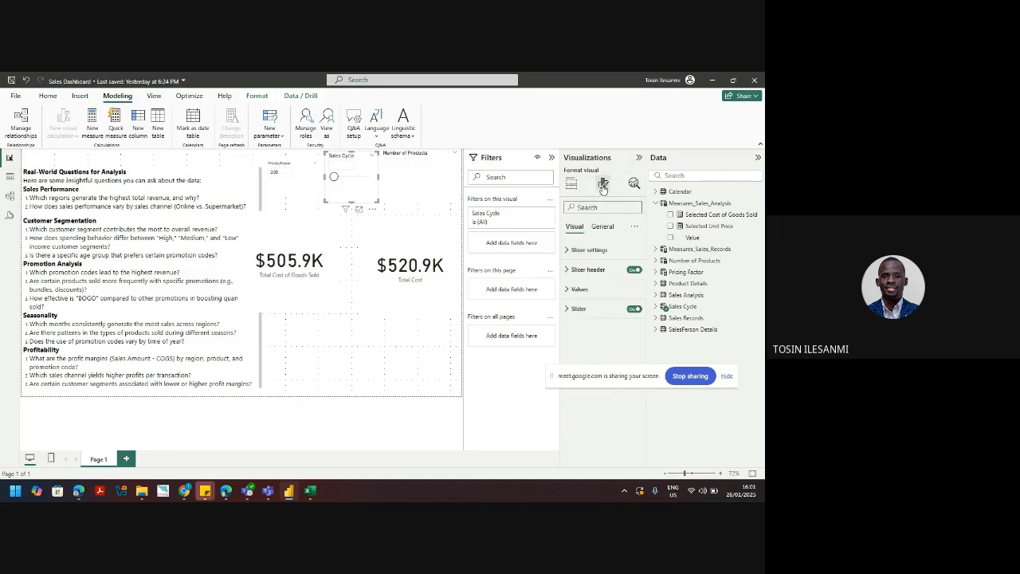
left_click(633, 309)
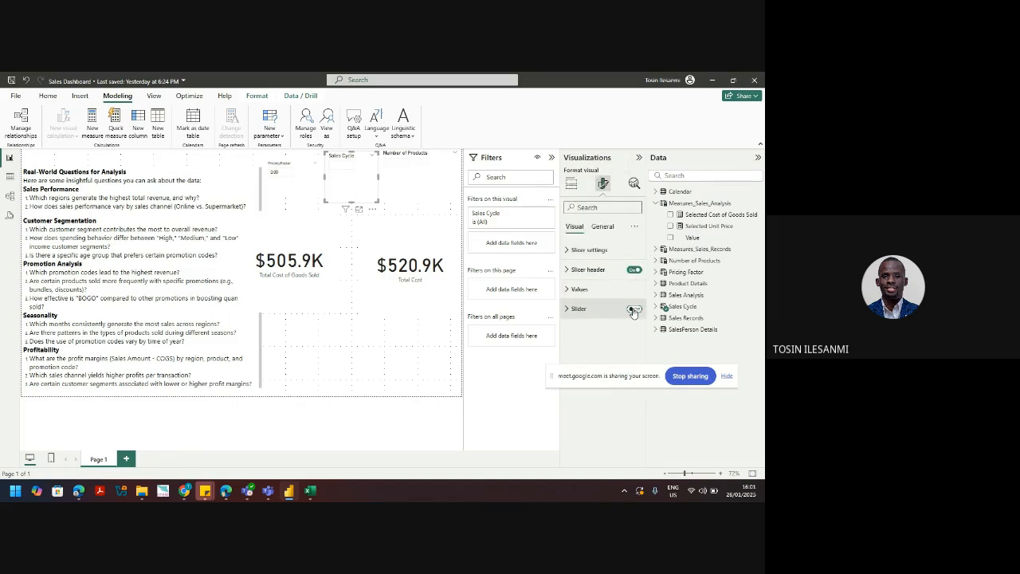
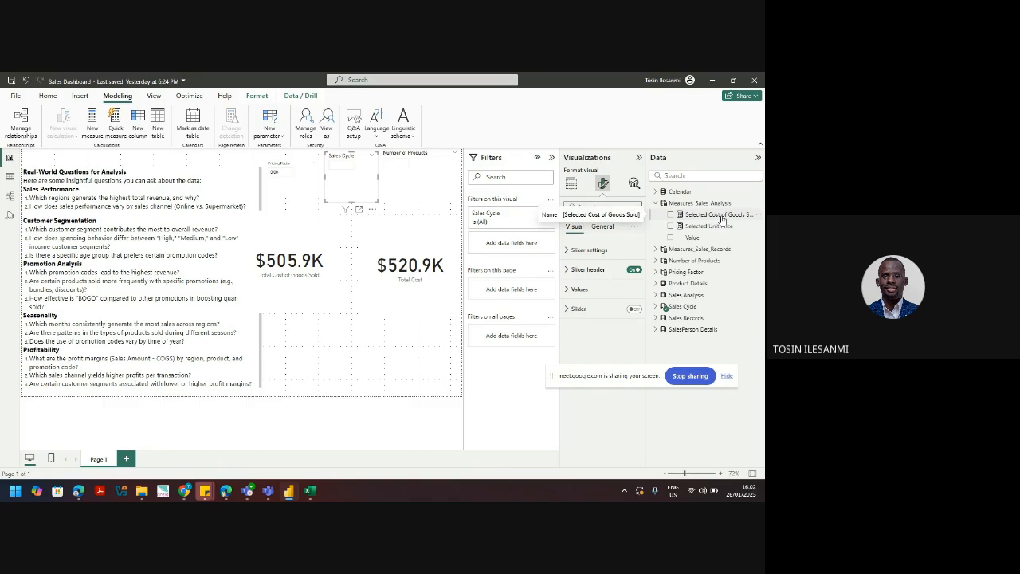
Step: Select the Measures_Sales_Analysis table and bring up the View and Modeling ribbon commands
left_click(712, 204)
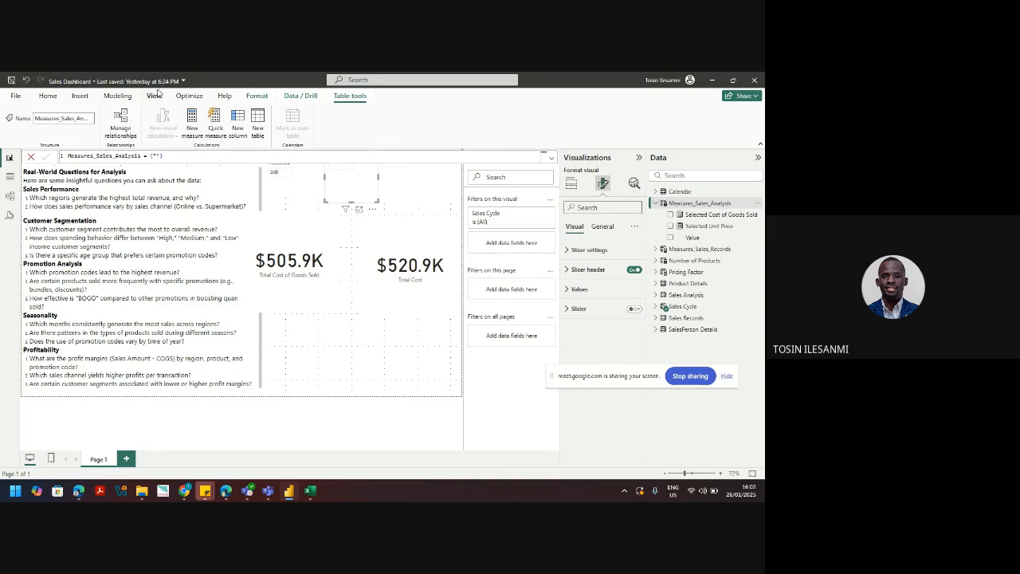
left_click(155, 97)
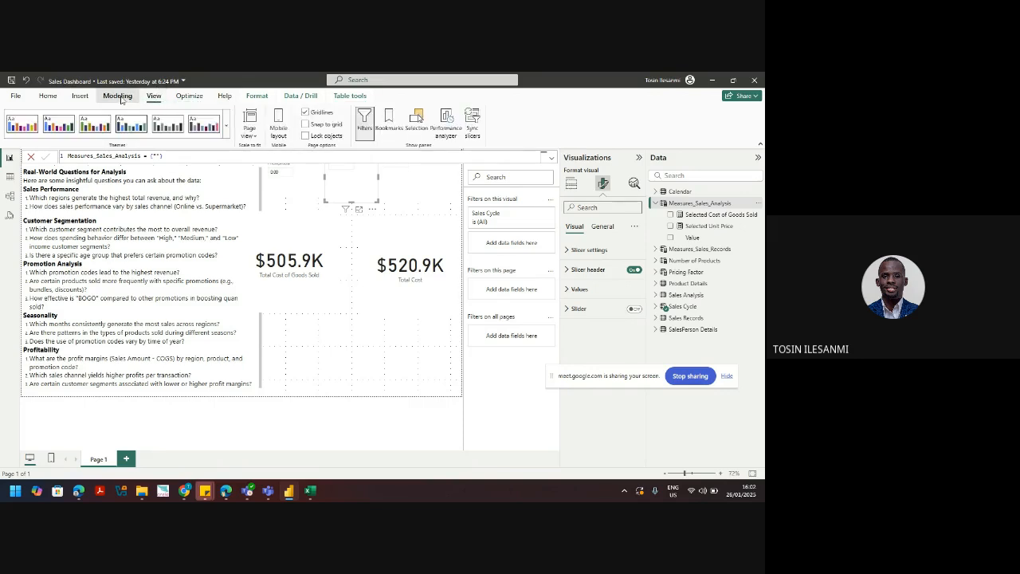
left_click(119, 97)
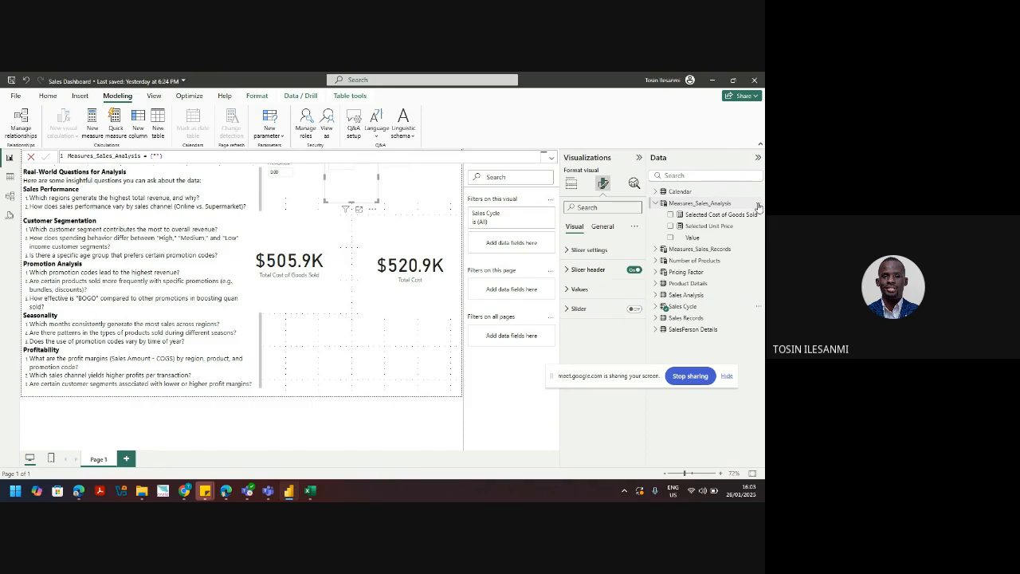
Step: Start a new measure in Measures_Sales_Analysis: Selected Pricing Factor = COALESCE(SELECTEDVALUE(
left_click(759, 206)
left_click(716, 225)
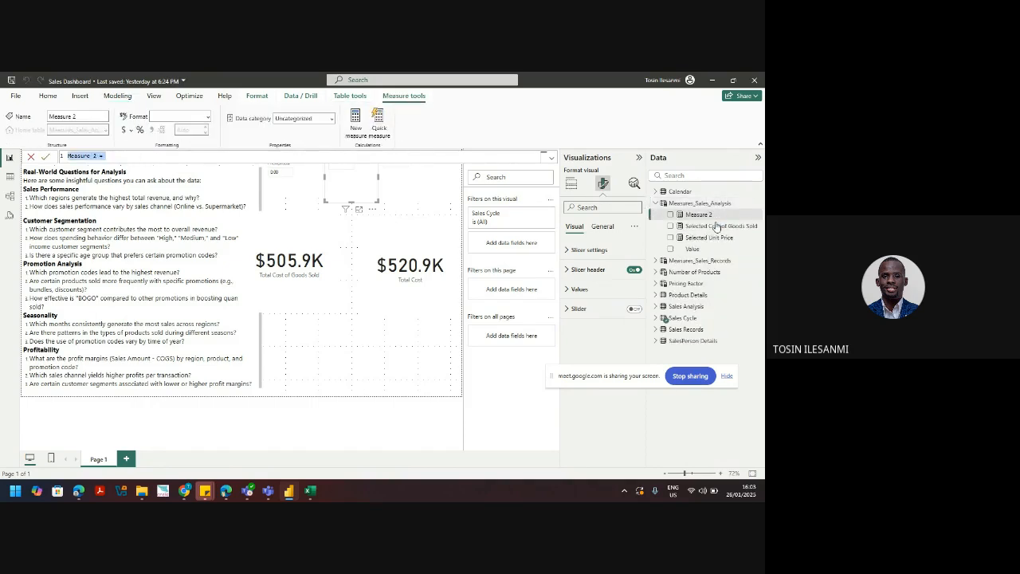
type("Selected")
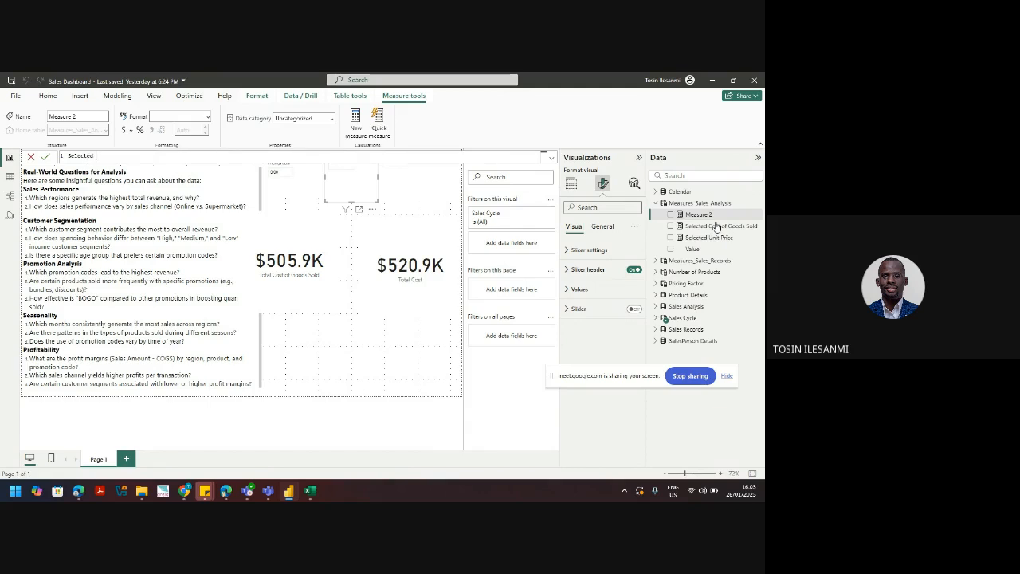
type(" Pricing Facottor = COALESCE(")
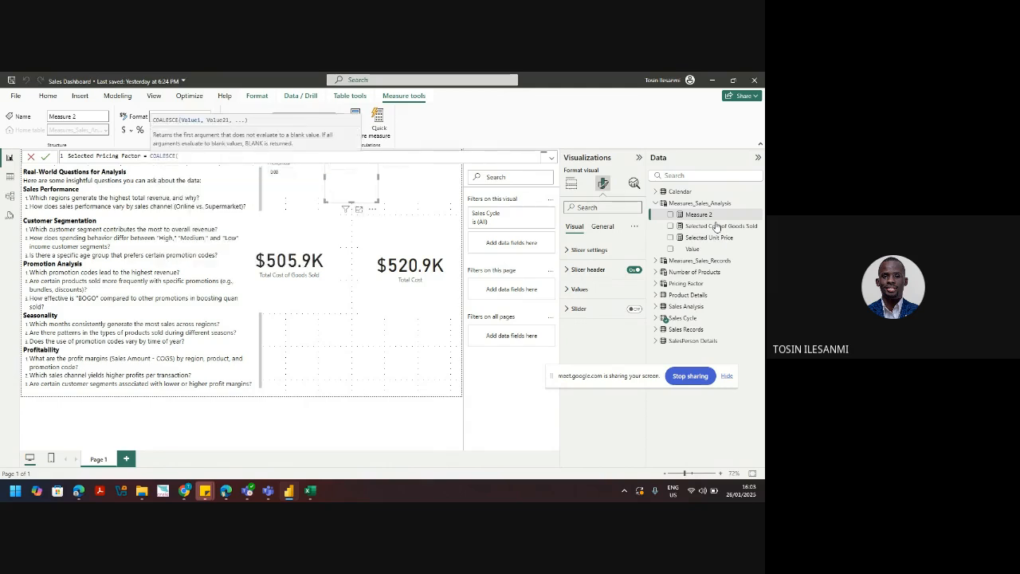
type("sele")
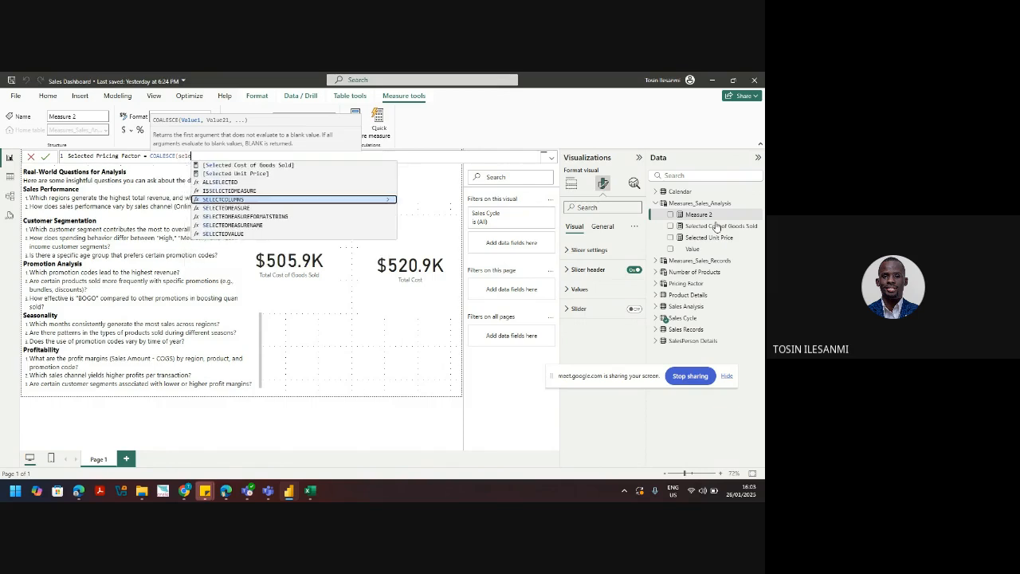
key("Down")
key("Down")
key("Down")
key("Down")
key("Tab")
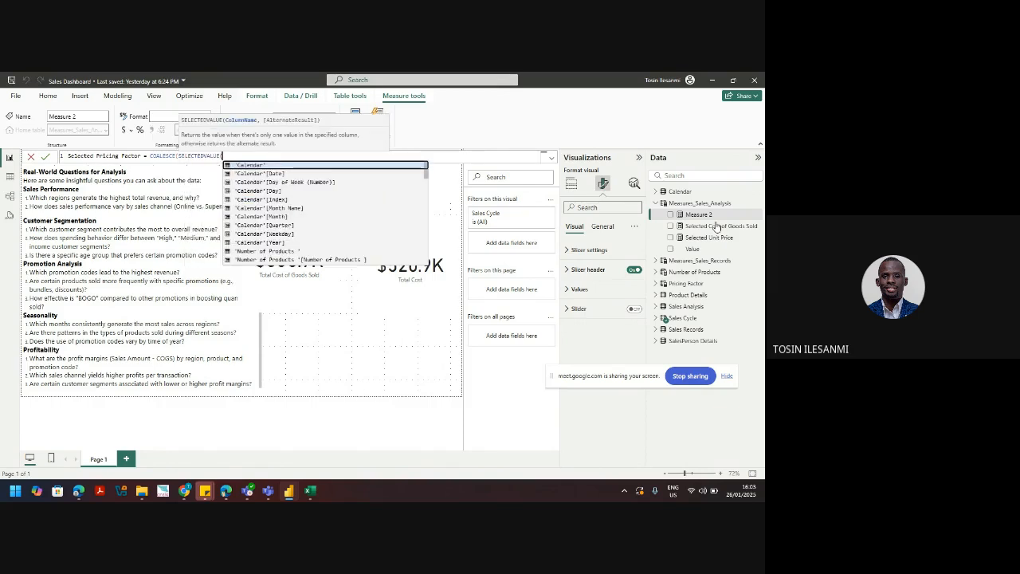
Step: Fill in 'Pricing Factor'[Pricing Factor] as the SELECTEDVALUE argument and close the brackets
key("Down")
key("Down")
key("Down")
key("Down")
key("Down")
key("Down")
key("Down")
key("Down")
key("Down")
key("Down")
key("Down")
key("Down")
key("Down")
key("Down")
key("Down")
key("Down")
key("Down")
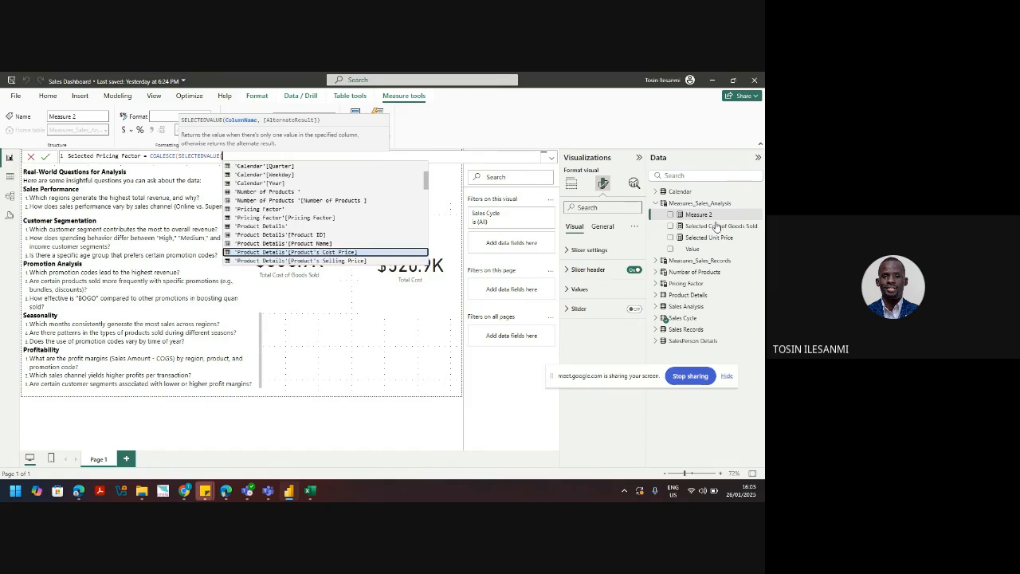
key("Down")
key("Down")
key("Down")
key("Down")
key("Down")
key("Down")
key("Down")
key("Down")
key("Down")
key("Down")
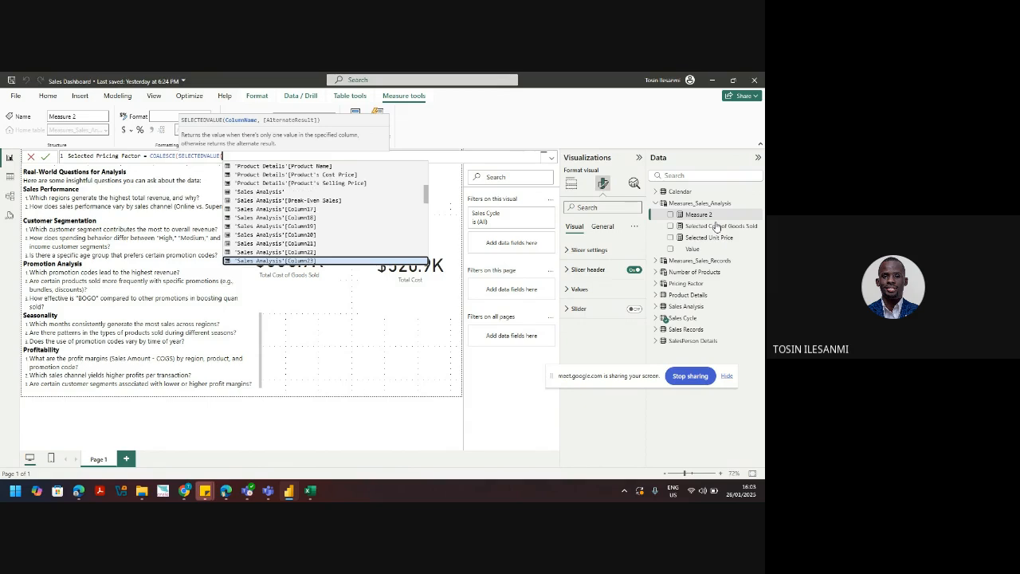
key("Down")
key("Down")
key("Down")
key("Down")
key("Down")
key("Down")
key("Down")
key("Down")
key("Down")
key("Down")
key("Down")
key("Down")
key("Down")
key("Down")
key("Down")
key("Down")
key("Down")
key("Down")
key("Down")
key("Down")
key("Up")
key("Up")
key("Up")
key("Up")
key("Up")
key("Up")
key("Up")
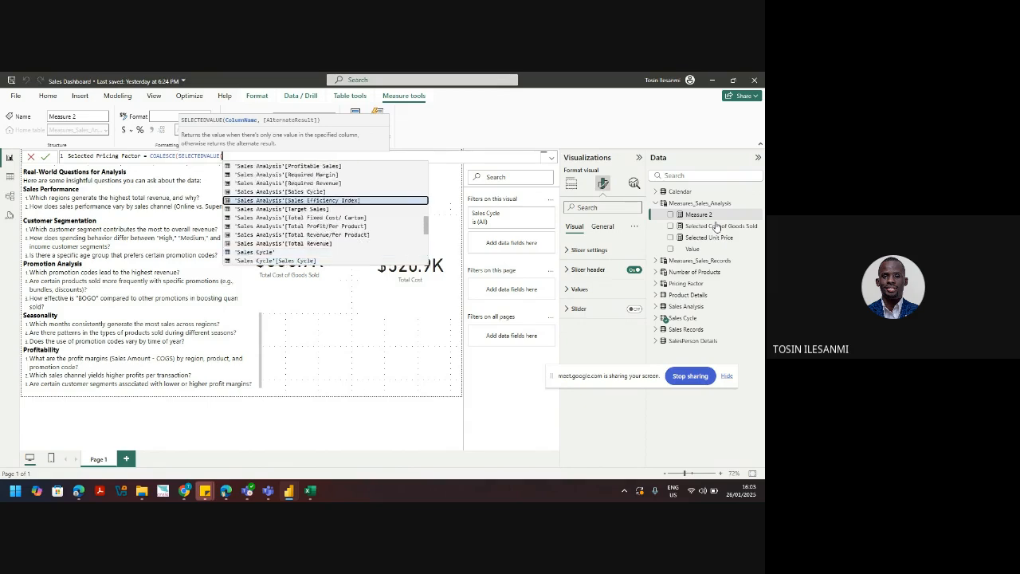
key("Up")
key("Up")
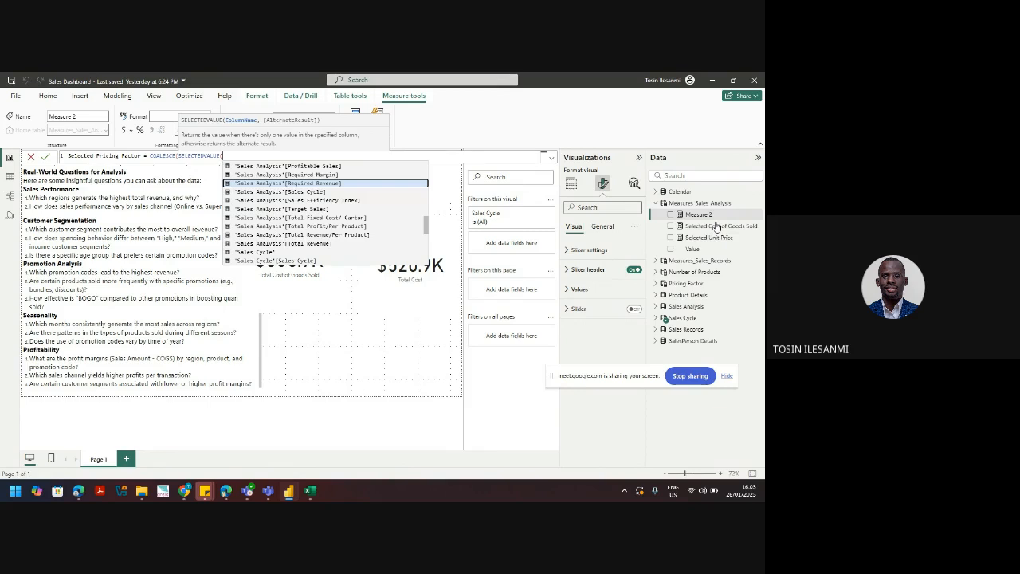
type("pro")
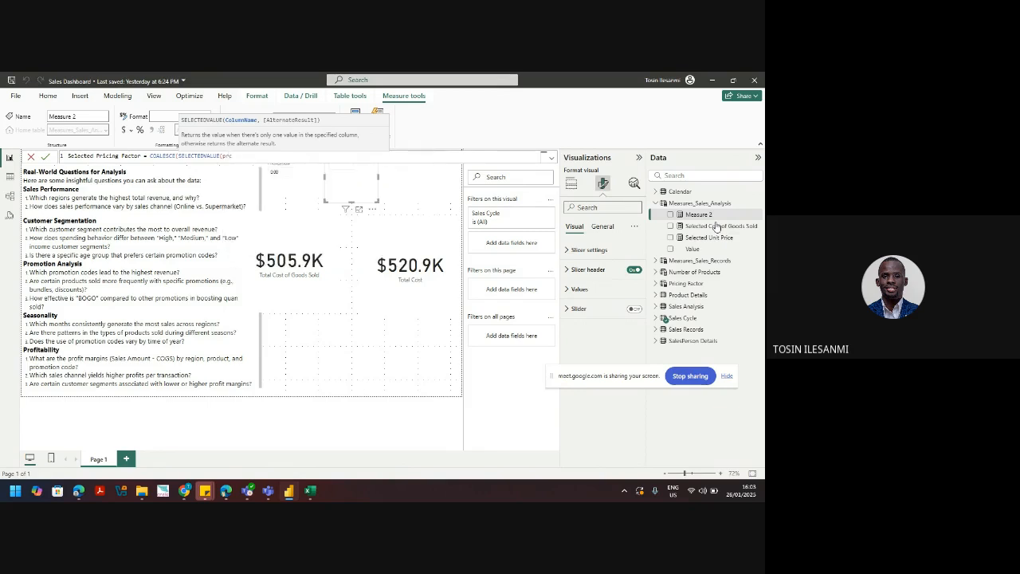
key("BackSpace")
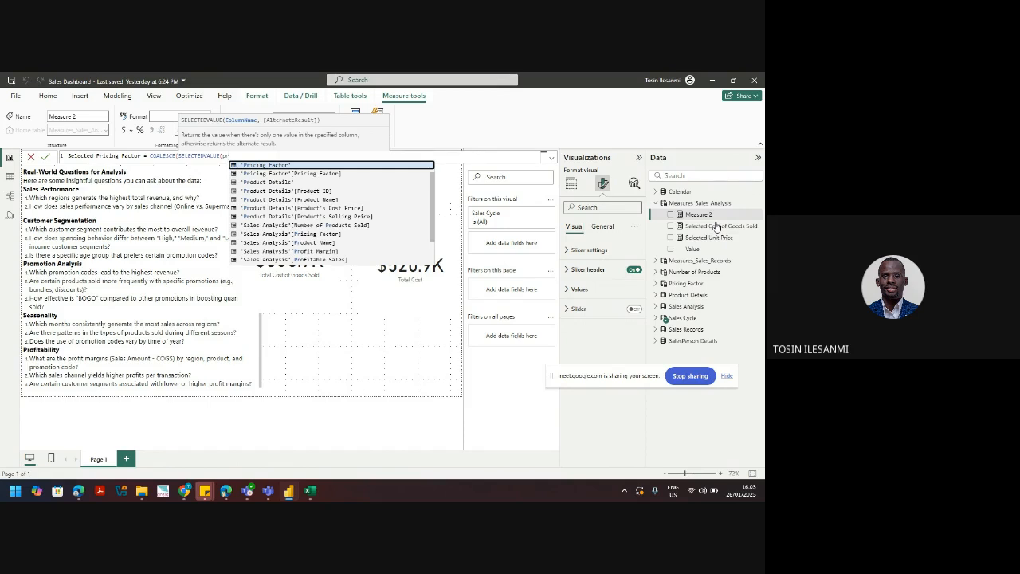
key("Down")
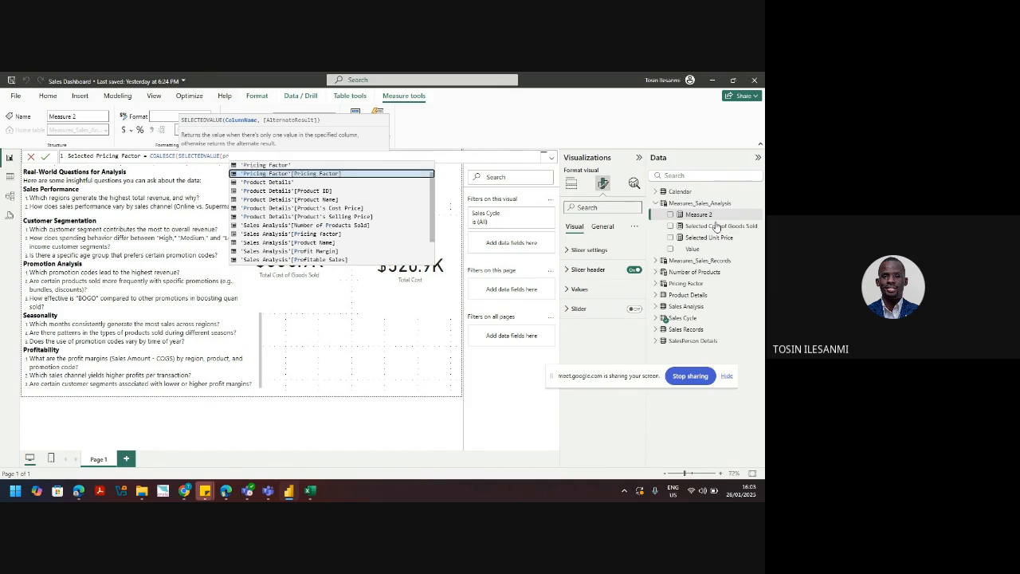
key("Tab")
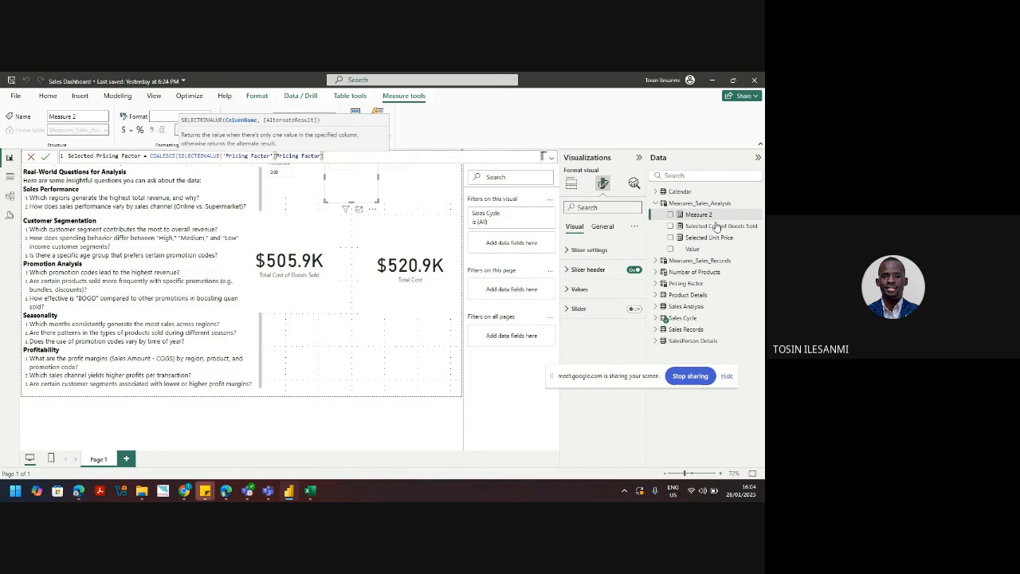
type(")")
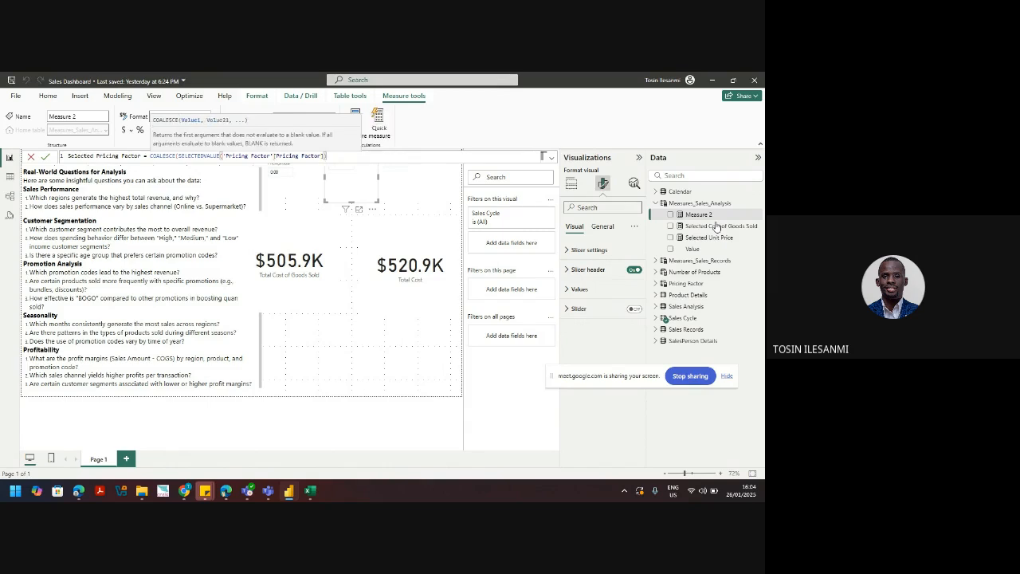
type(")")
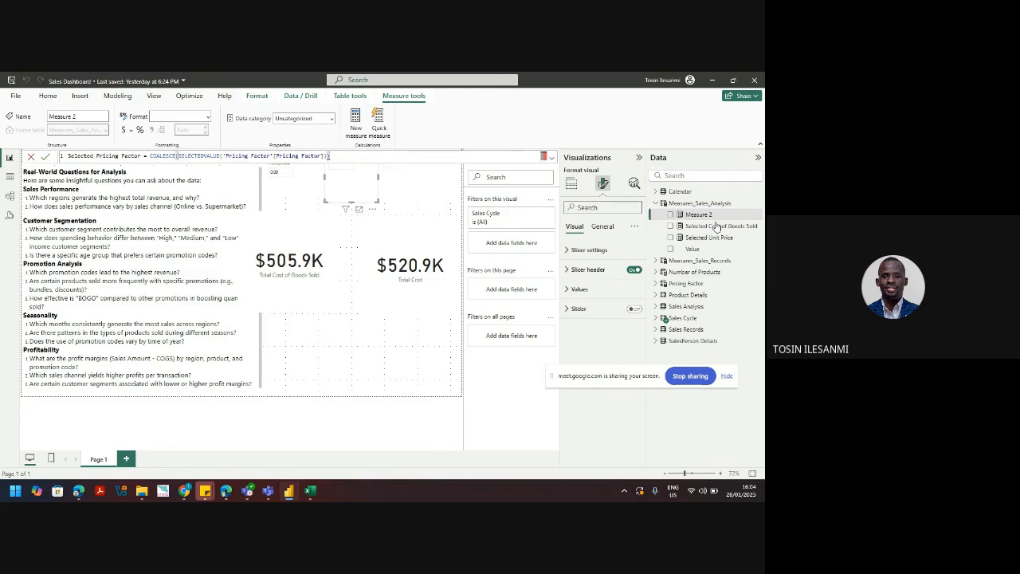
Step: Add a closing bracket, then delete the whole erroring COALESCE formula from the formula bar
key("Left")
type(")")
mouse_move(328, 156)
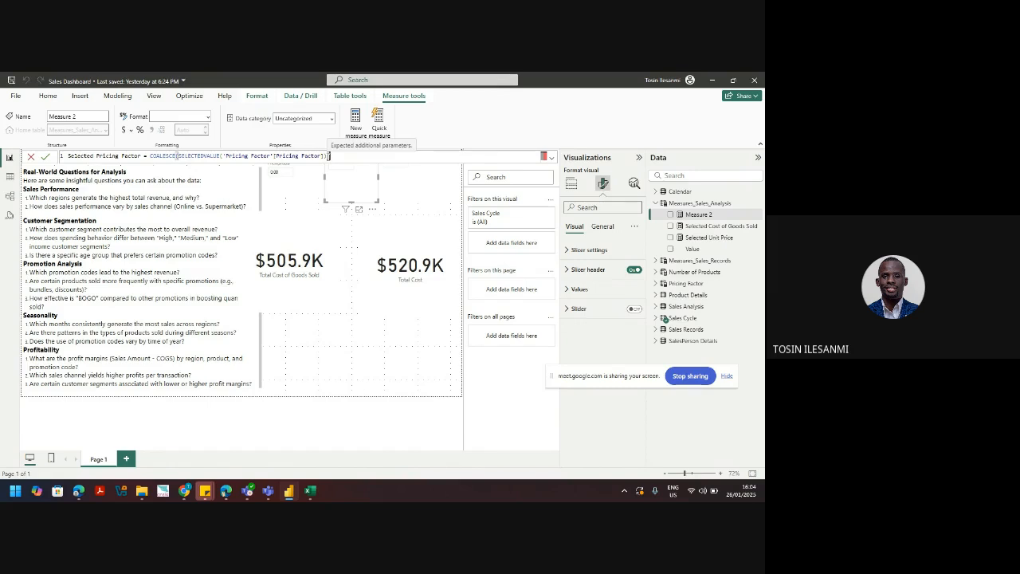
key("BackSpace")
key("BackSpace")
key("BackSpace")
key("BackSpace")
key("BackSpace")
key("BackSpace")
key("BackSpace")
key("BackSpace")
key("BackSpace")
key("BackSpace")
key("BackSpace")
key("BackSpace")
key("BackSpace")
key("BackSpace")
key("BackSpace")
key("BackSpace")
key("BackSpace")
key("BackSpace")
key("BackSpace")
key("BackSpace")
key("BackSpace")
key("BackSpace")
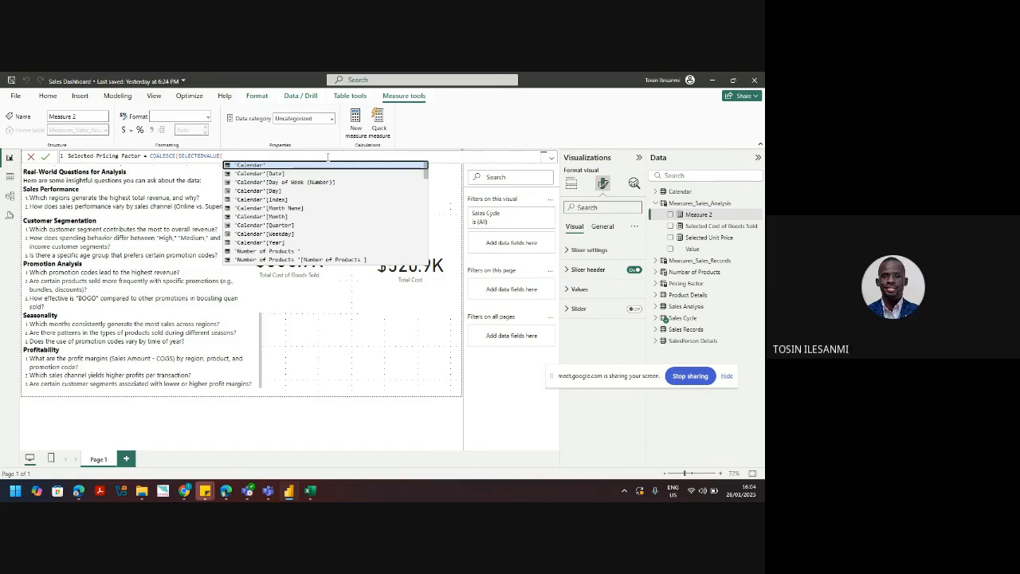
key("BackSpace")
key("BackSpace")
key("BackSpace")
key("BackSpace")
key("BackSpace")
key("BackSpace")
key("BackSpace")
key("BackSpace")
key("BackSpace")
key("BackSpace")
key("BackSpace")
key("BackSpace")
key("BackSpace")
key("BackSpace")
key("BackSpace")
key("BackSpace")
key("BackSpace")
key("BackSpace")
key("BackSpace")
key("BackSpace")
key("BackSpace")
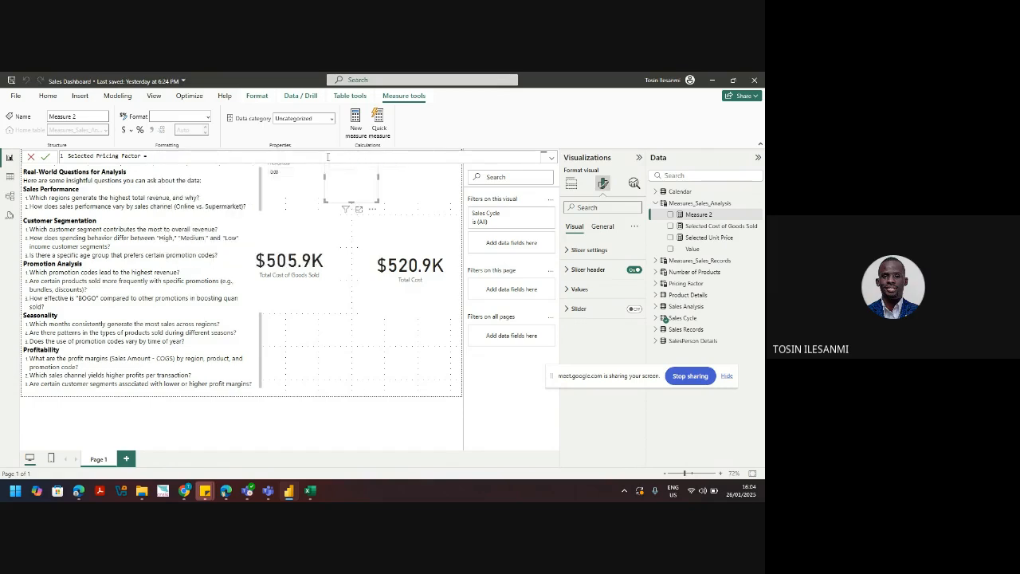
key("BackSpace")
key("BackSpace")
key("BackSpace")
key("BackSpace")
key("BackSpace")
key("BackSpace")
key("BackSpace")
key("BackSpace")
key("BackSpace")
key("BackSpace")
key("BackSpace")
key("BackSpace")
key("BackSpace")
key("BackSpace")
key("BackSpace")
key("BackSpace")
key("BackSpace")
key("BackSpace")
key("BackSpace")
key("BackSpace")
Step: Leave the formula and edit the Pricing Factor slicer's value on the page
left_click(298, 198)
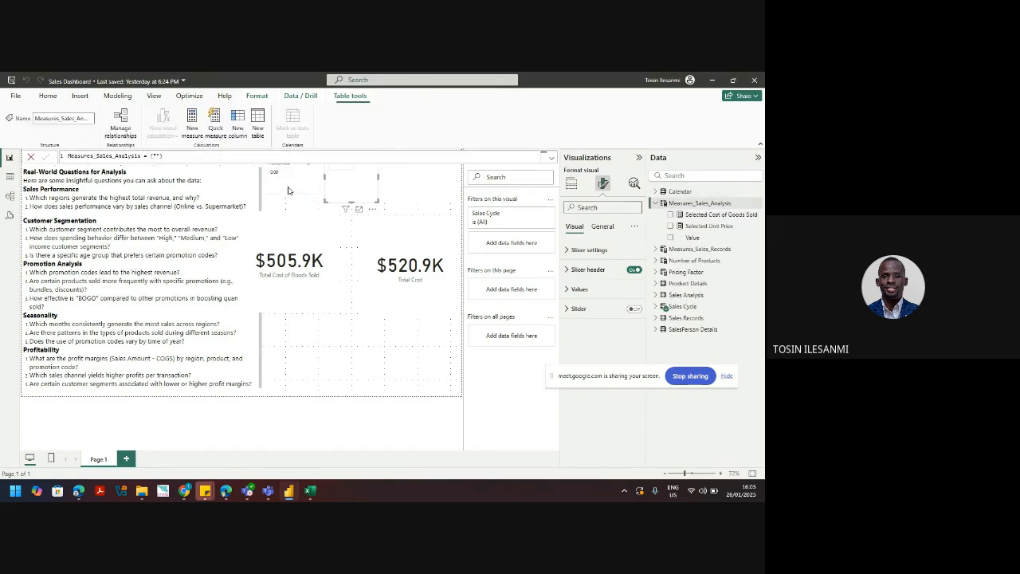
left_click_drag(289, 190, 289, 200)
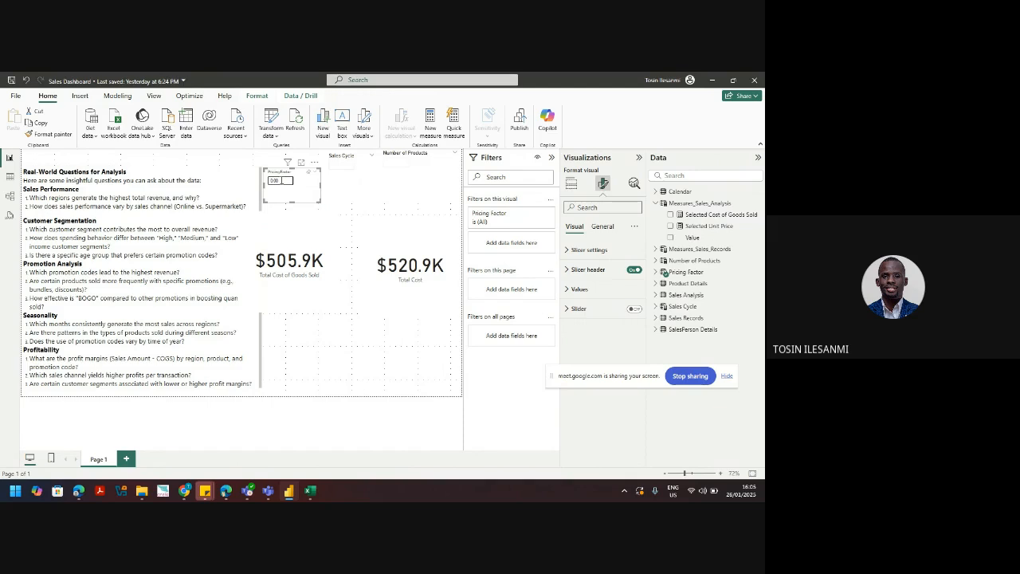
left_click(281, 182)
Step: Create the measure Selected Pricing Factor = SELECTEDVALUE('Pricing Factor'[Pricing Factor]) in Measures_Sales_Analysis
left_click(759, 204)
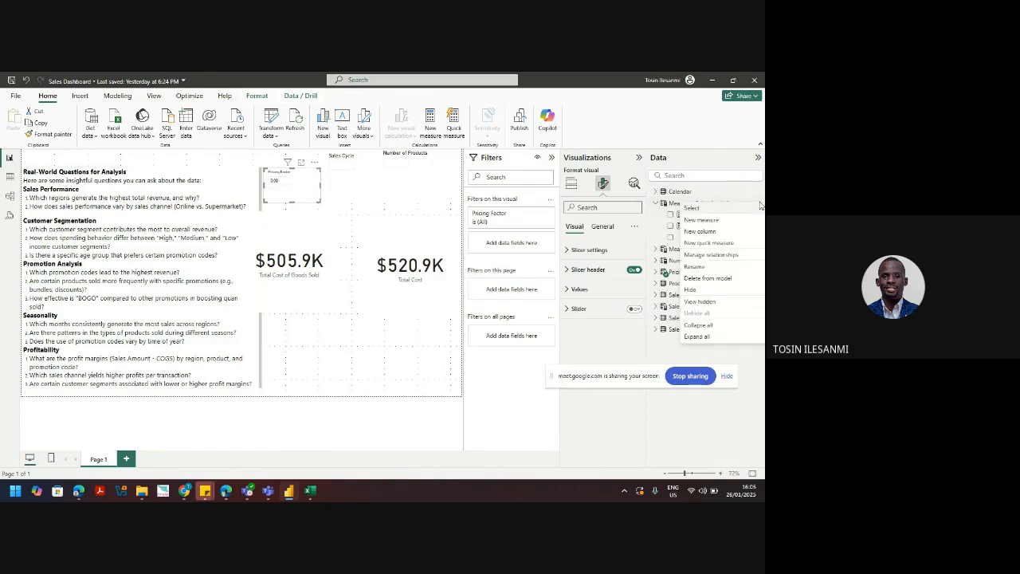
left_click(728, 220)
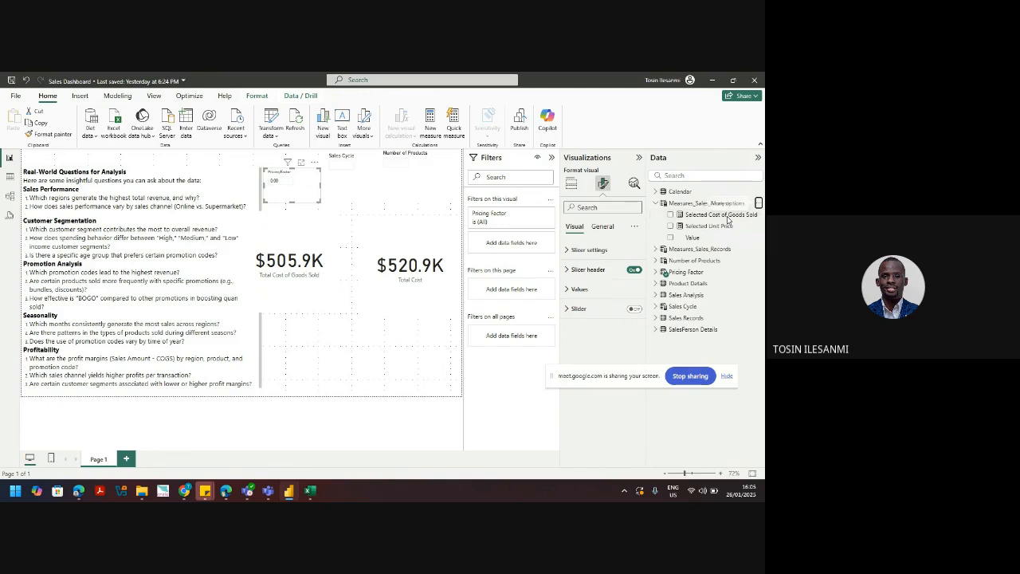
type("Se")
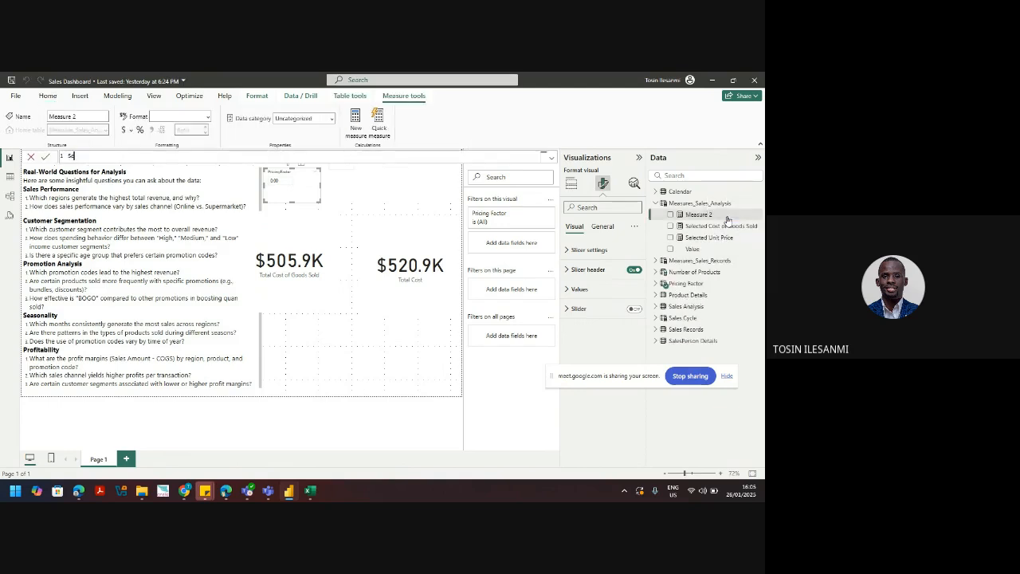
type("lected Pricing Factor = sele")
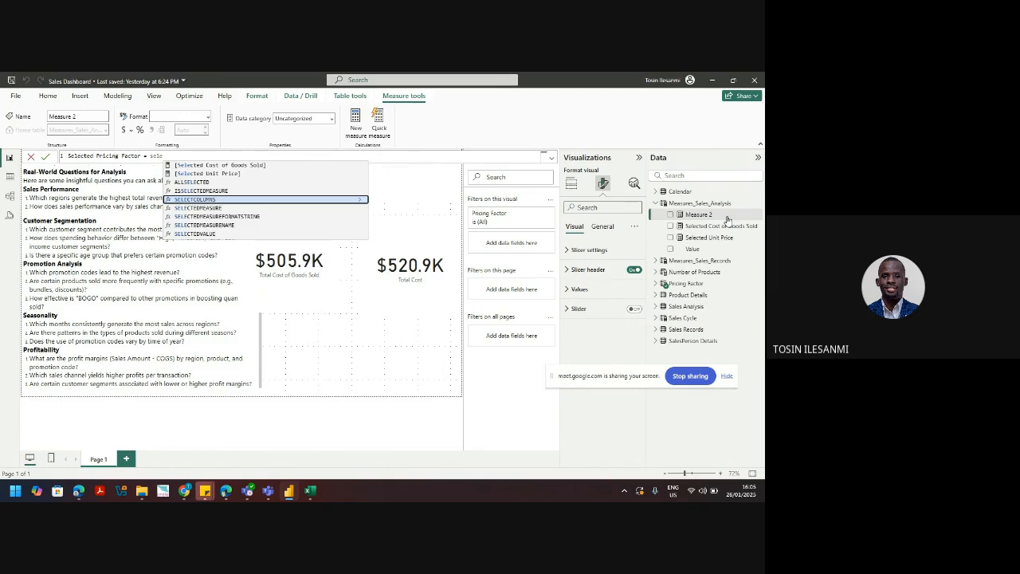
key("Down")
key("Down")
key("Down")
key("Down")
key("Tab")
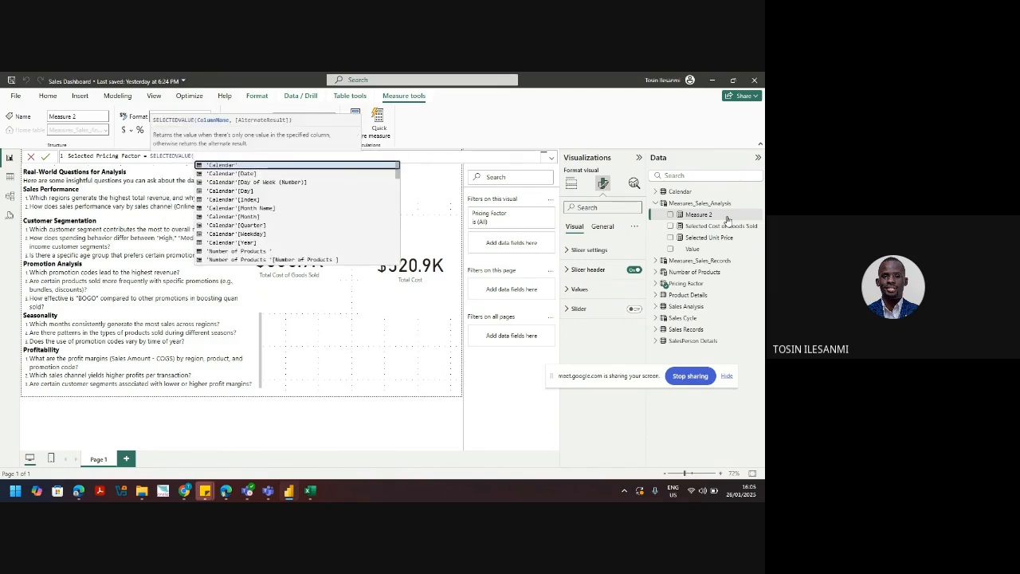
type("p")
key("Down")
key("Tab")
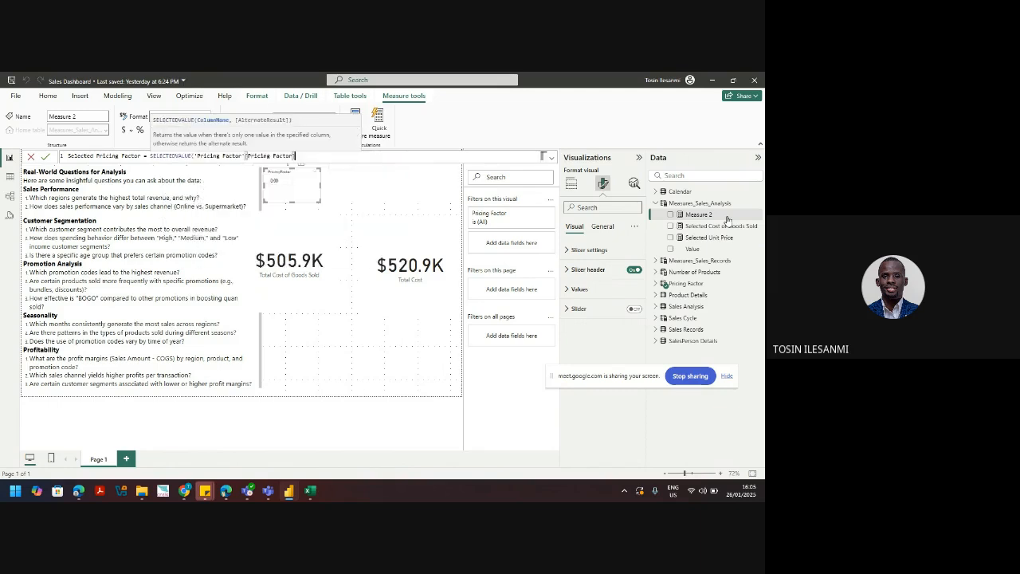
type(")")
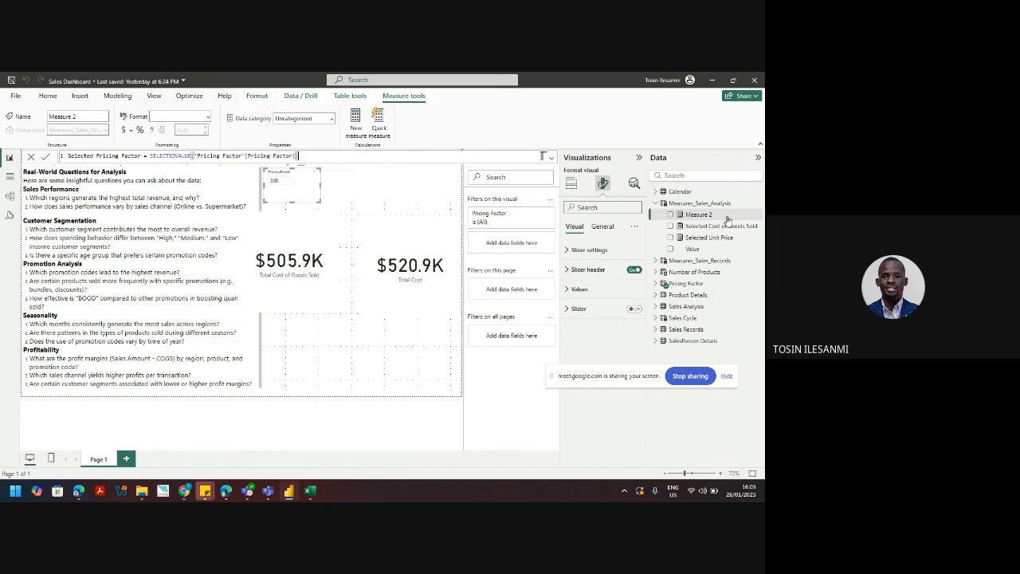
key("Return")
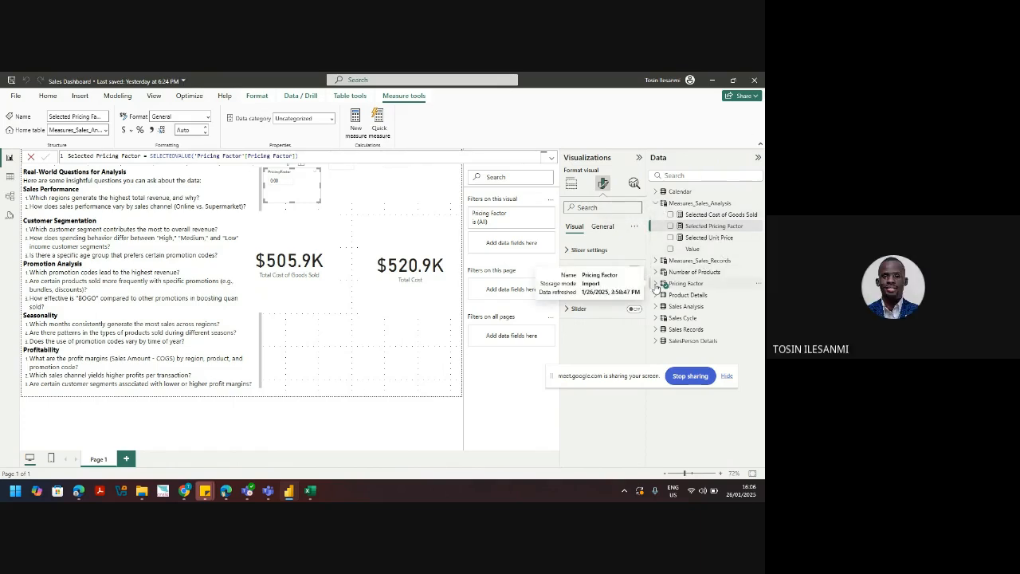
Step: Review the Pricing Factor GENERATESERIES column and Pricing Factor Value formulas, then Selected Pricing Factor
left_click(656, 284)
left_click(693, 285)
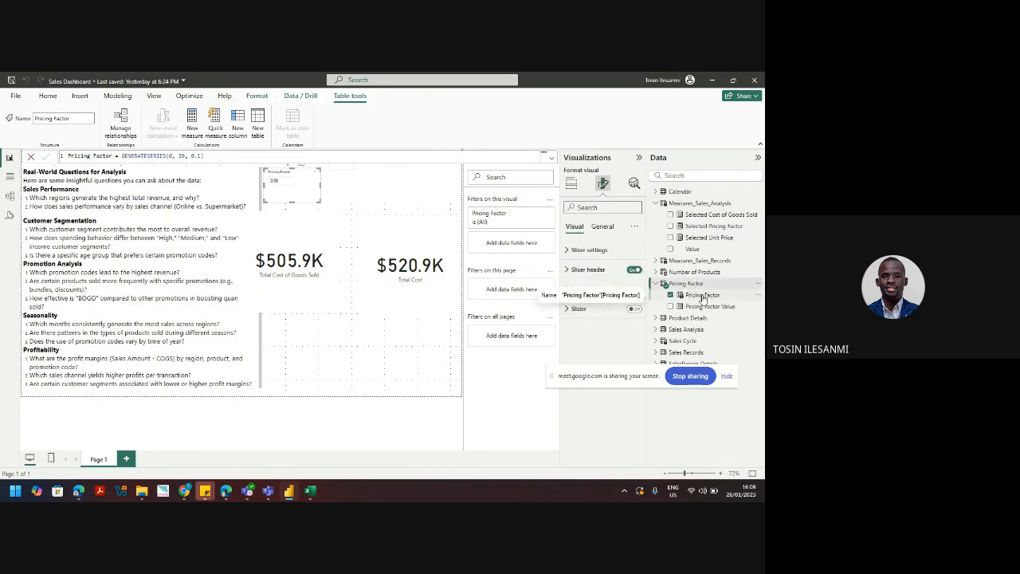
left_click(702, 296)
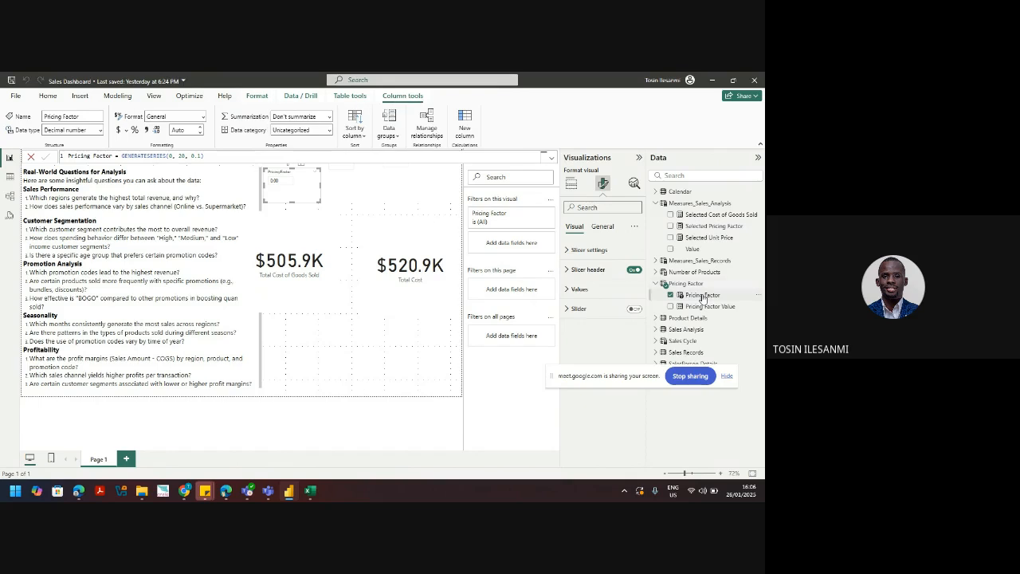
left_click(696, 308)
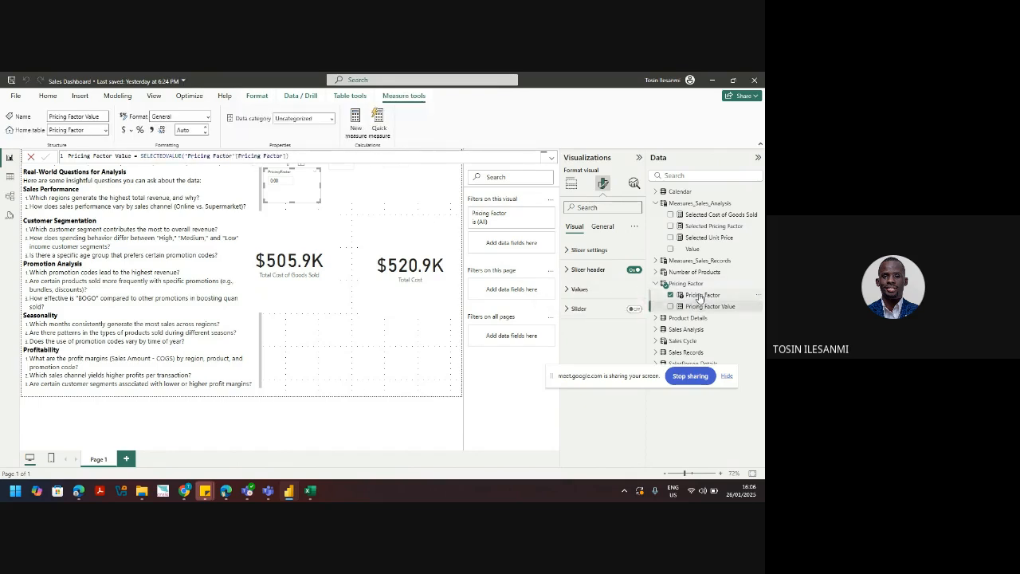
left_click(700, 295)
left_click(702, 308)
left_click(702, 296)
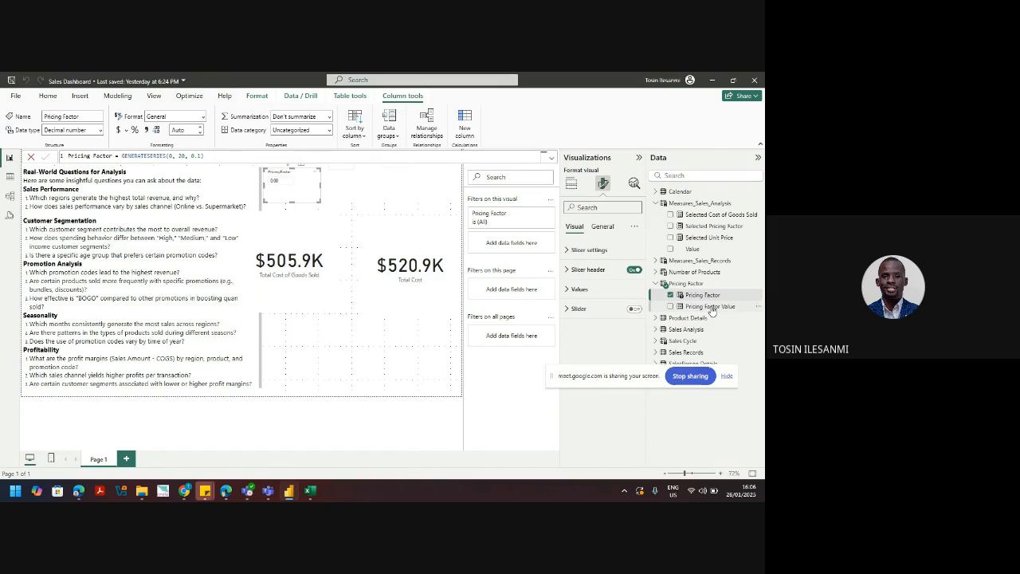
left_click(712, 308)
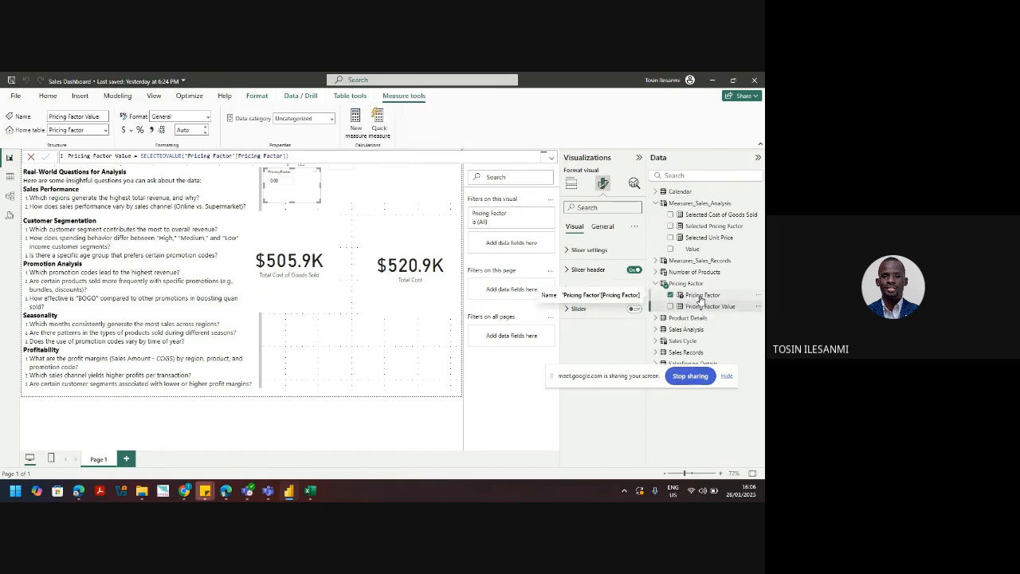
left_click(703, 228)
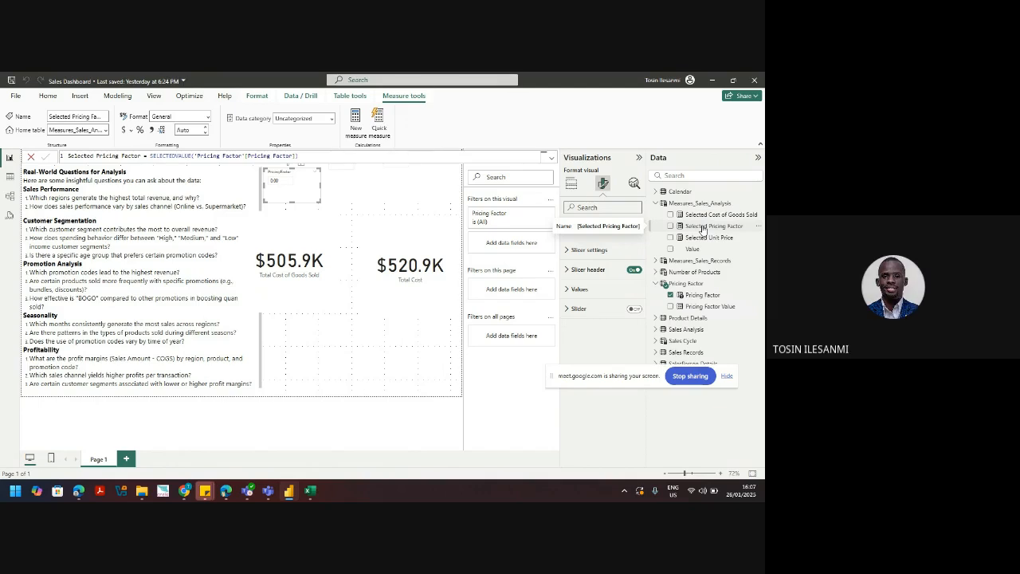
left_click(703, 227)
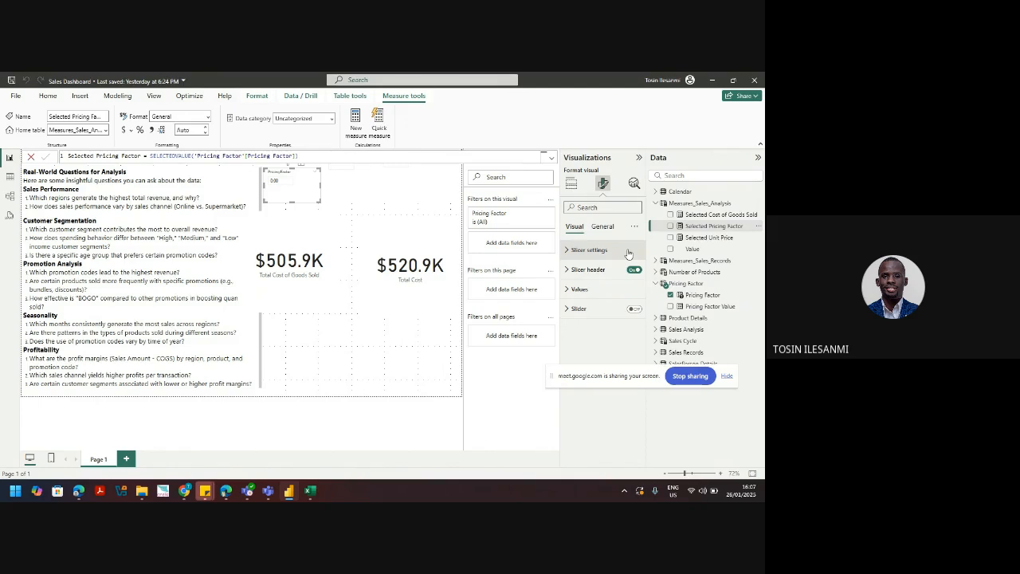
Step: In Table view, bring up the Product Details table's rows
left_click(10, 176)
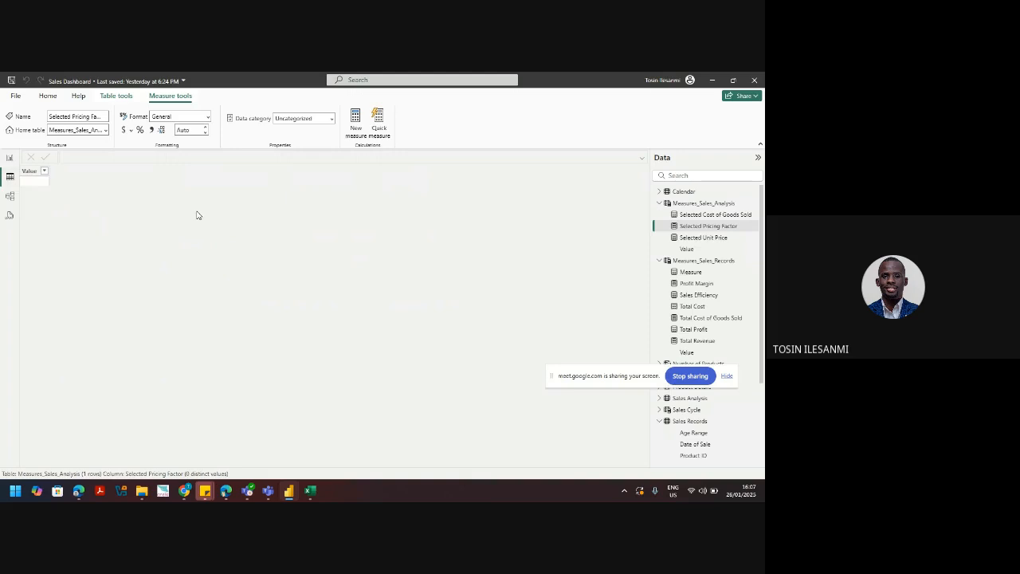
left_click(661, 260)
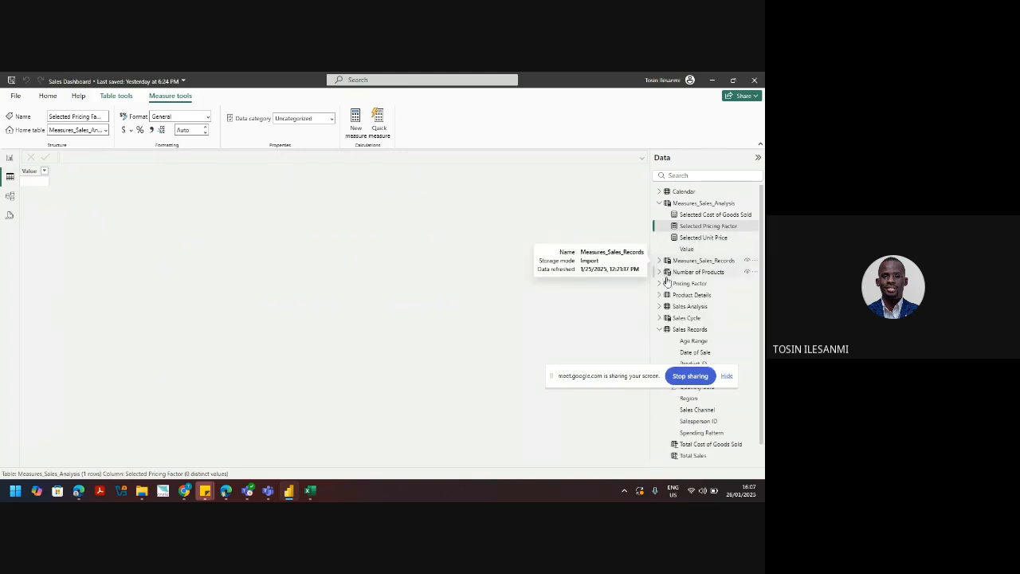
left_click(695, 330)
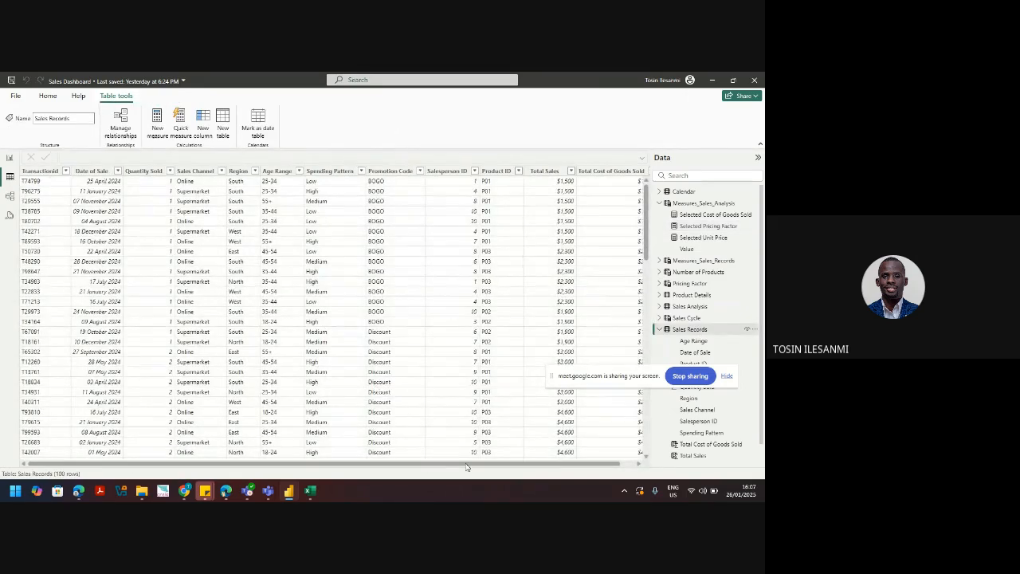
left_click(660, 331)
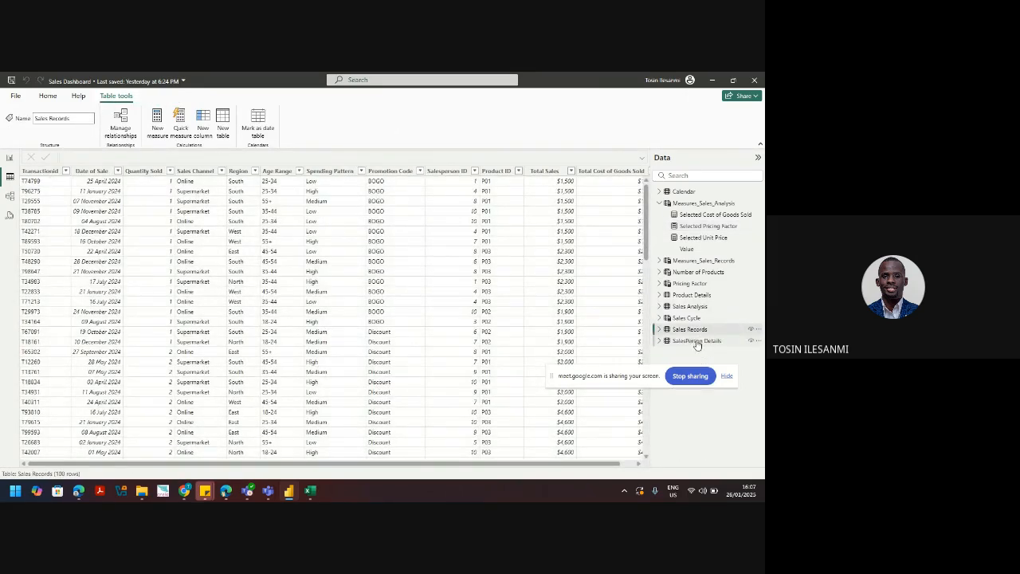
left_click(691, 295)
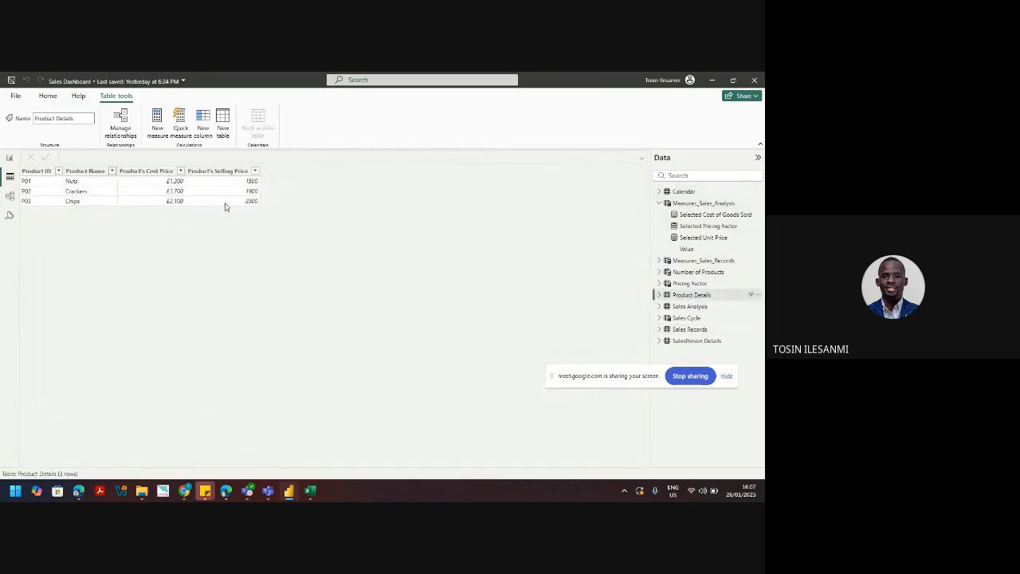
Step: Format Product's Cost Price and Selling Price as dollar currency, then return to Report view
left_click(154, 170)
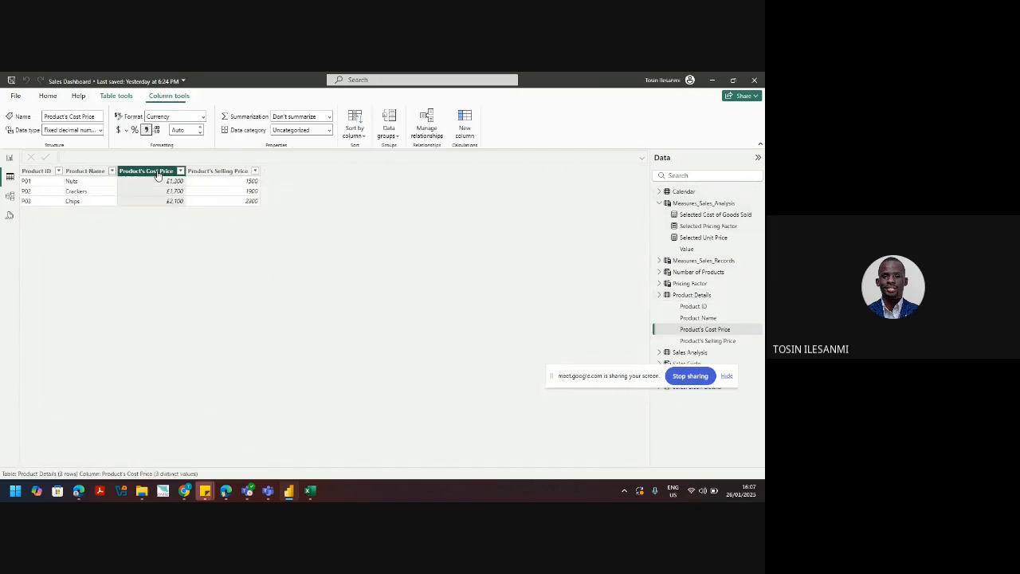
left_click(118, 130)
left_click(227, 172)
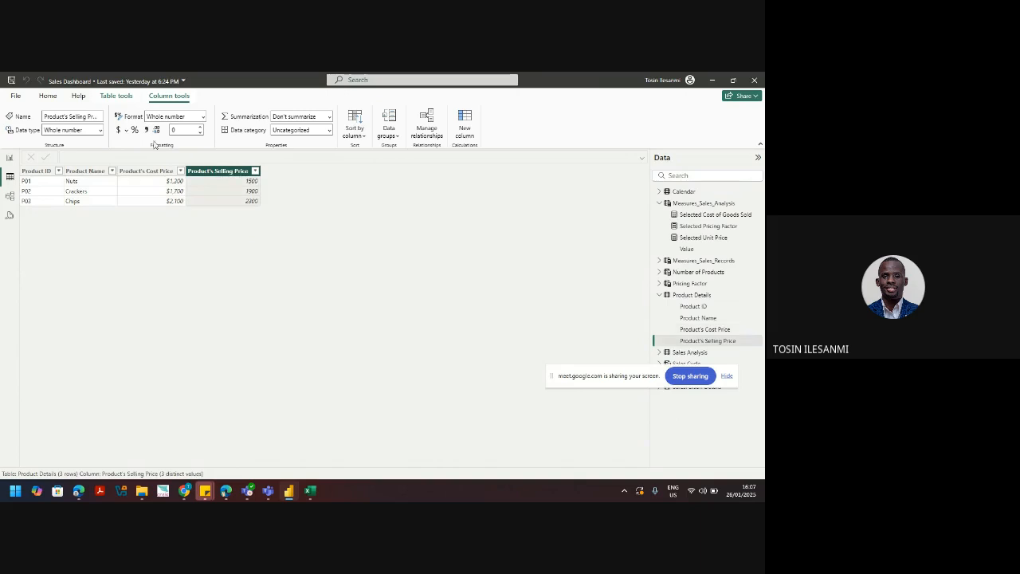
left_click(115, 130)
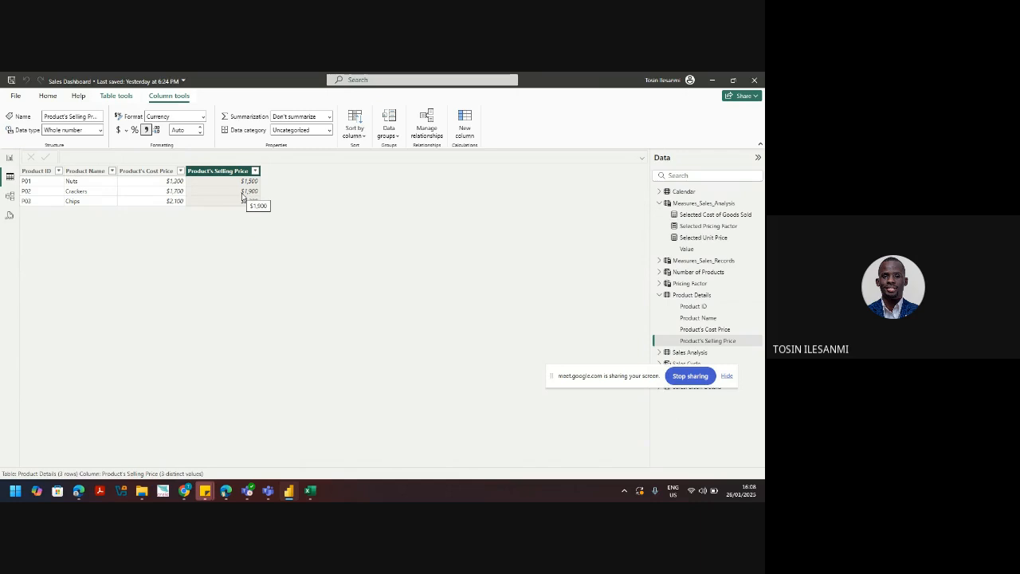
left_click(9, 160)
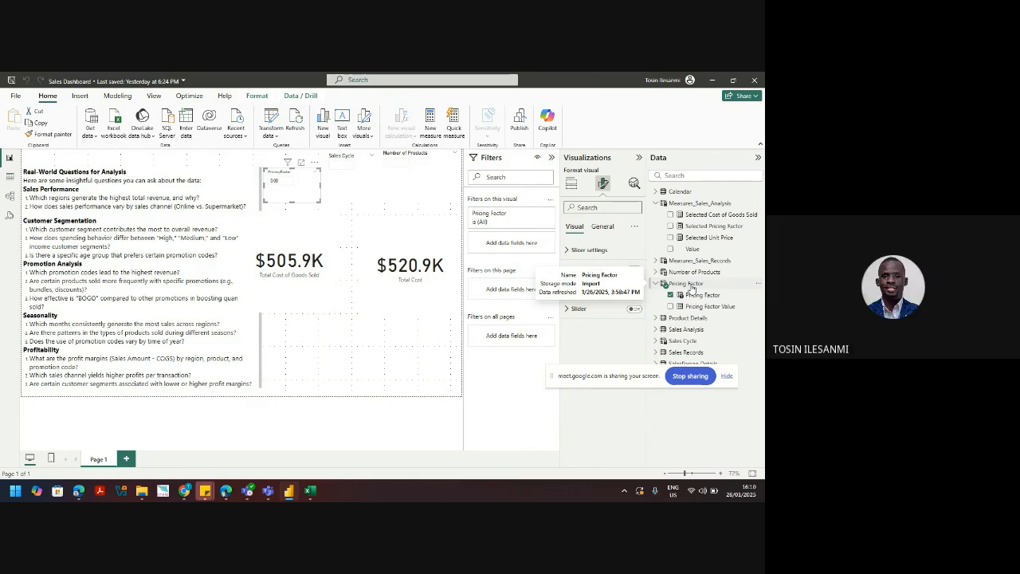
Step: Open and dismiss the Pricing Factor table's options menu
left_click(760, 286)
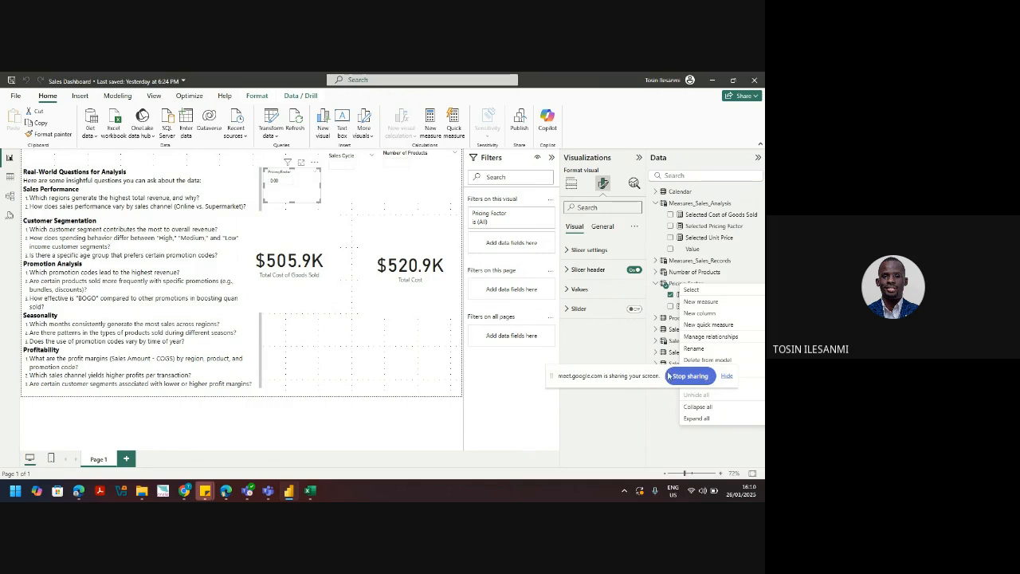
left_click_drag(639, 377, 658, 473)
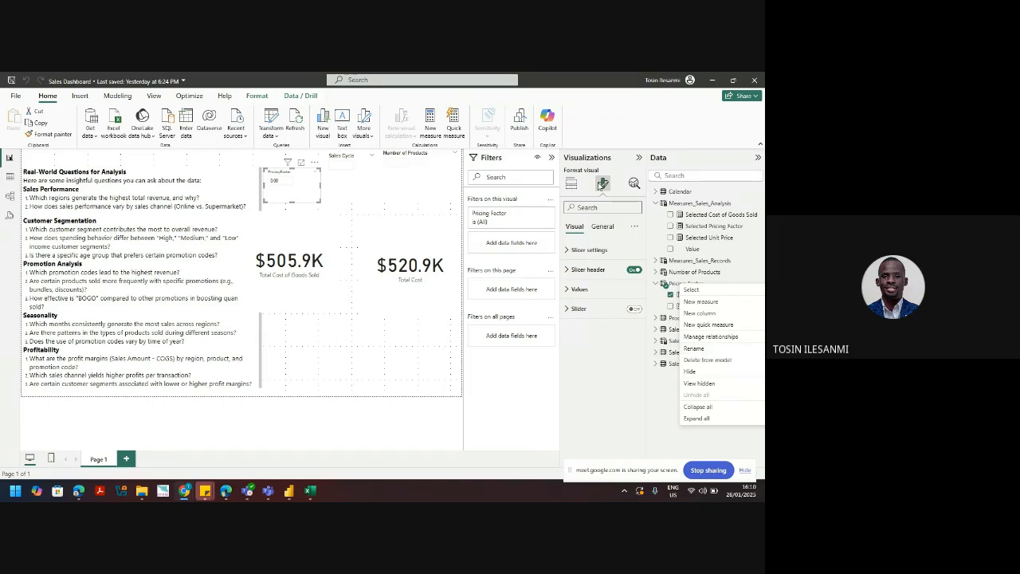
key("Escape")
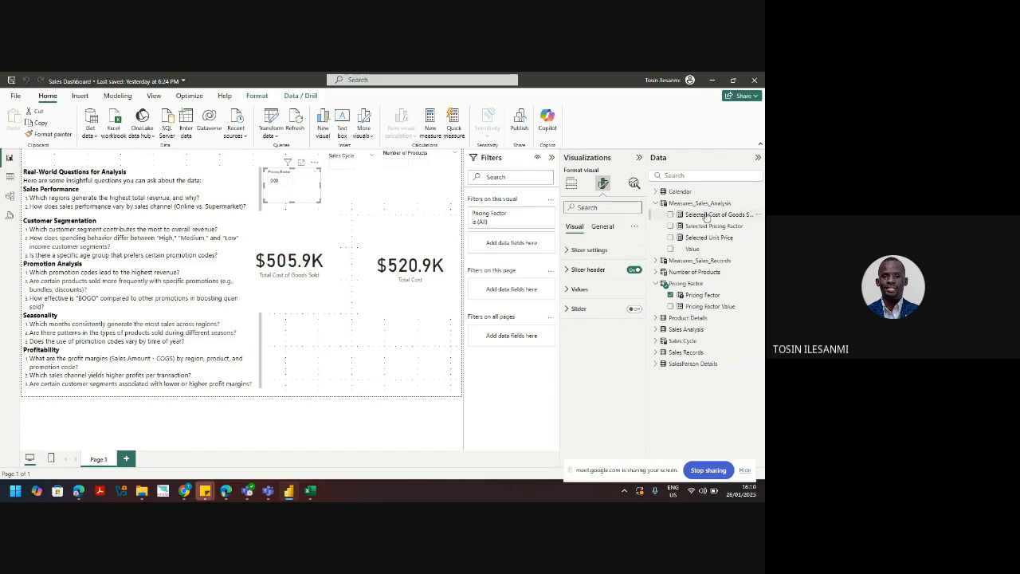
Step: Create Adjusted Price = [Selected Unit Price] * [Selected Pricing Factor] in Measures_Sales_Analysis
left_click(759, 203)
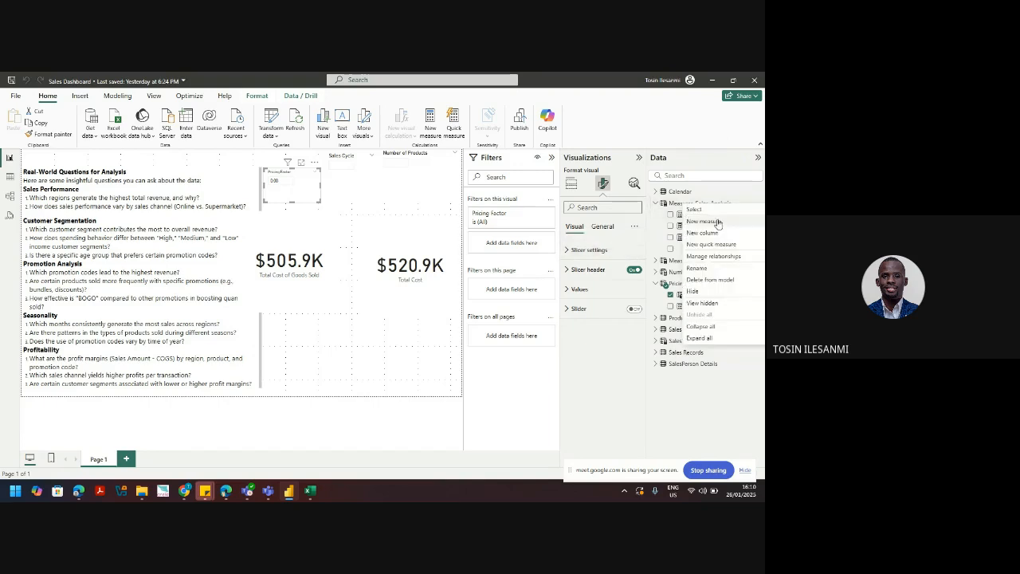
key("Escape")
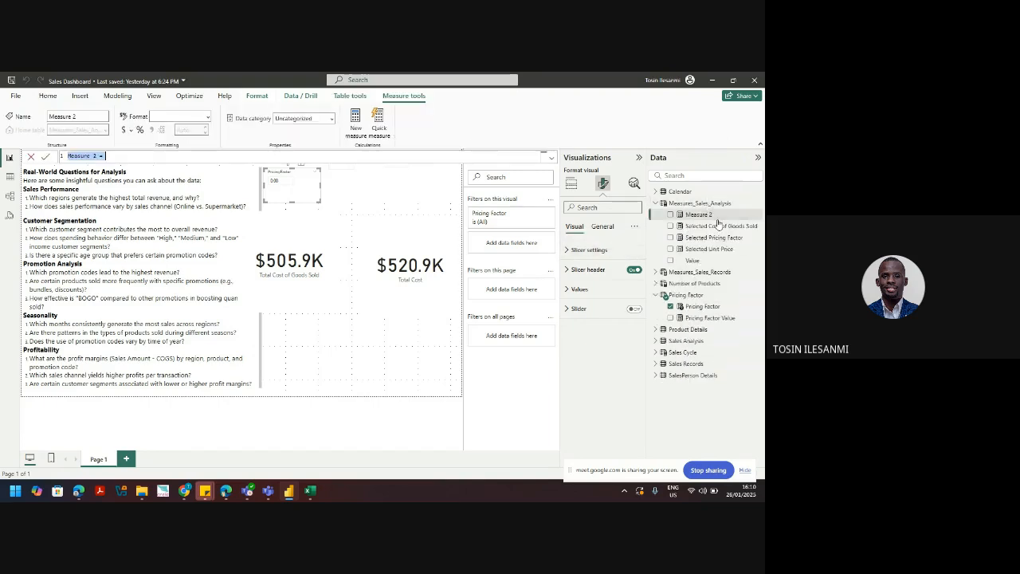
type("djusted Price = sele")
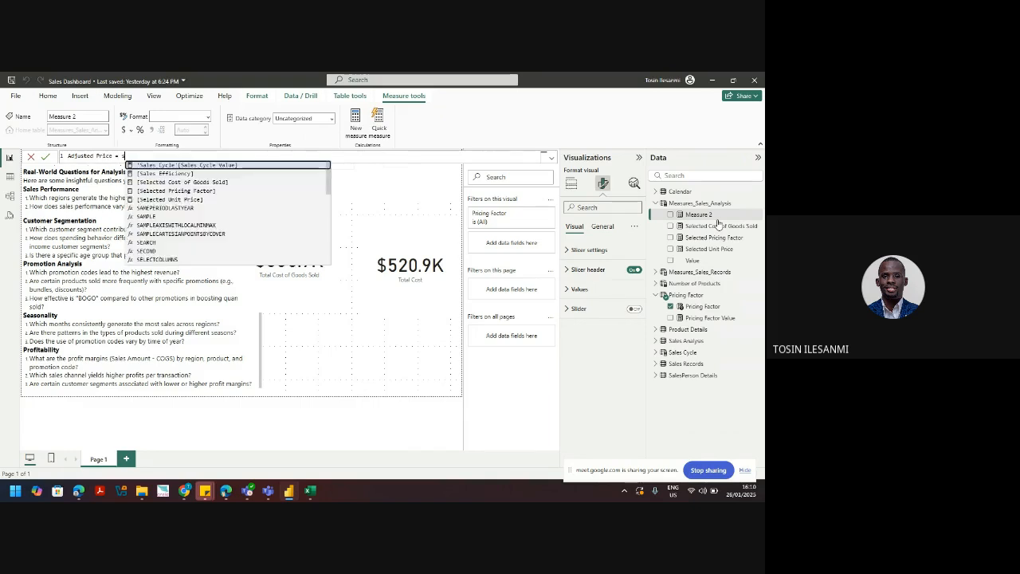
key("Up")
key("Up")
key("Up")
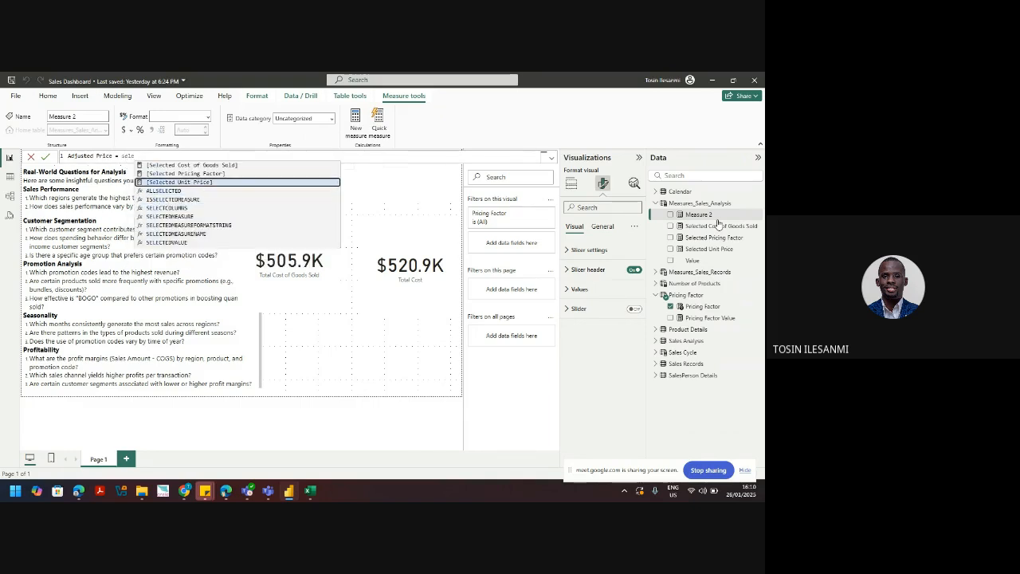
key("Tab")
type("* sele")
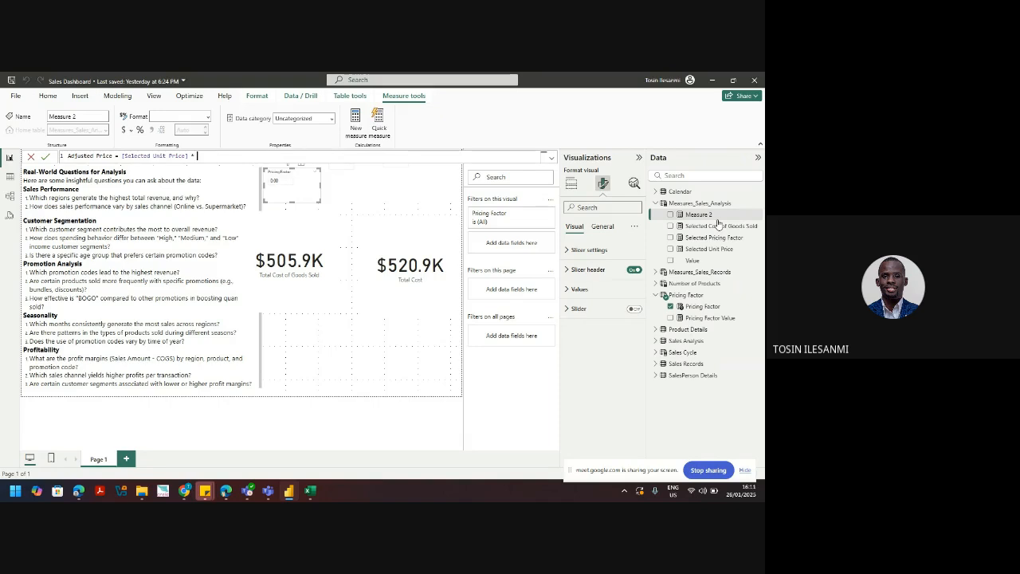
key("Up")
key("Up")
key("Up")
key("Up")
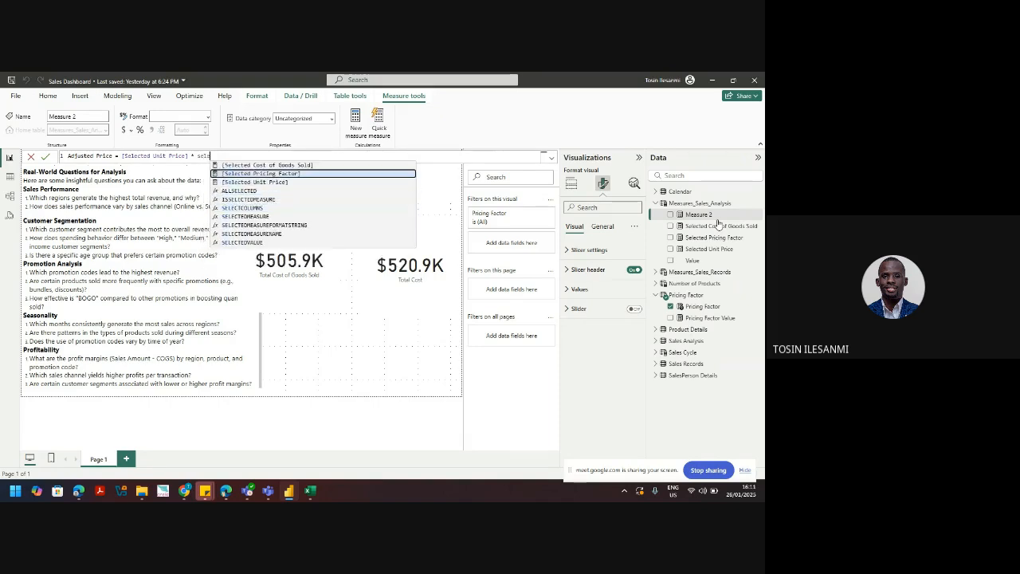
key("Tab")
key("Return")
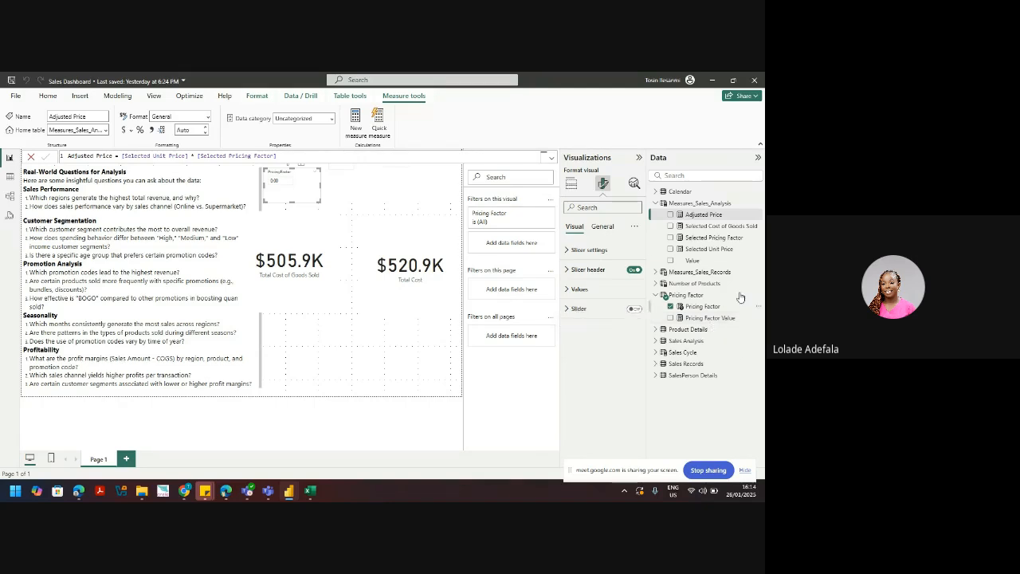
Step: Select Selected Pricing Factor in the Data pane to display its SELECTEDVALUE formula
left_click(713, 237)
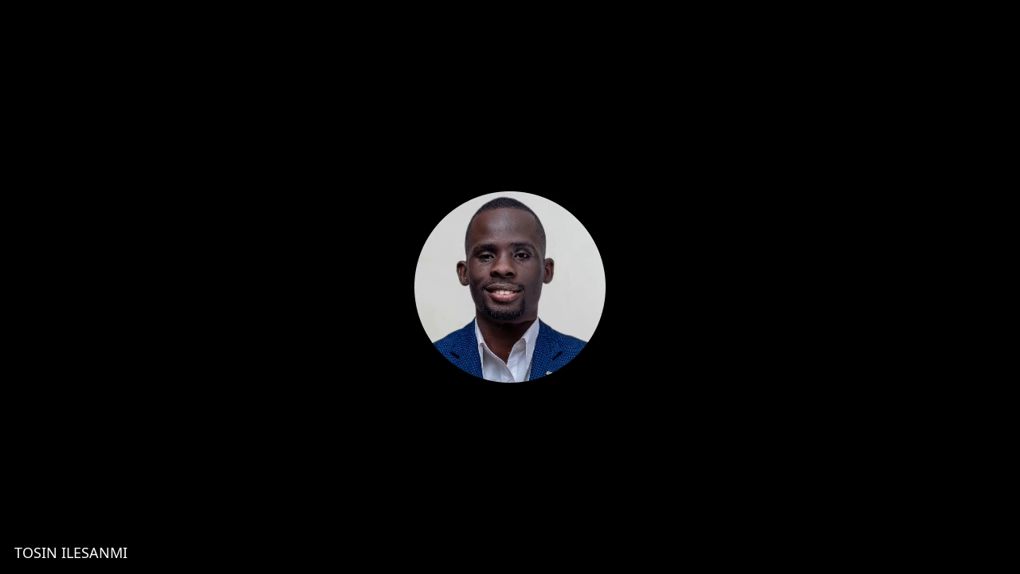
Step: Check Meet's recording status under Activities, then bring Chrome back on the Sales Dashboard tab
left_click(724, 460)
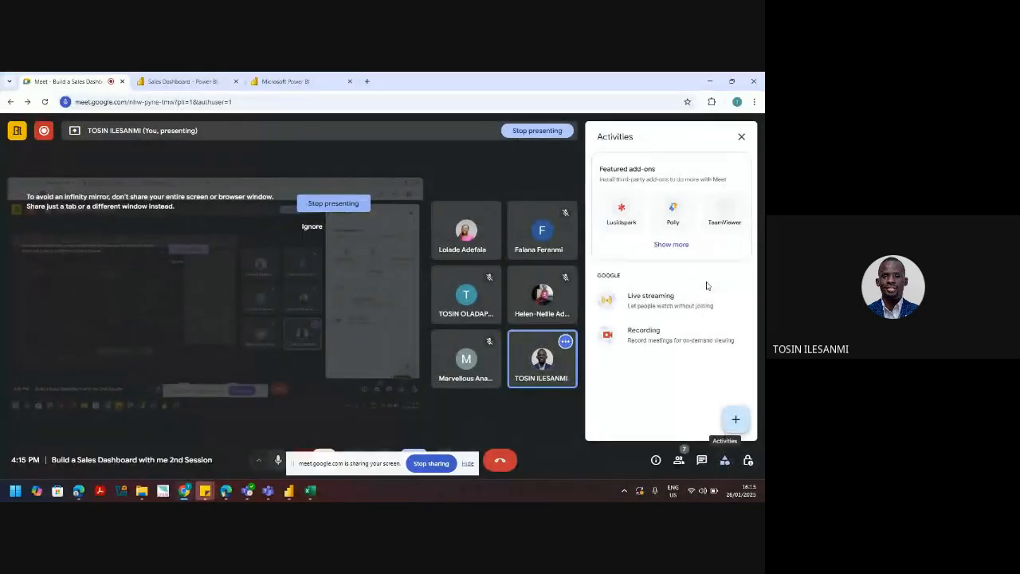
left_click(679, 335)
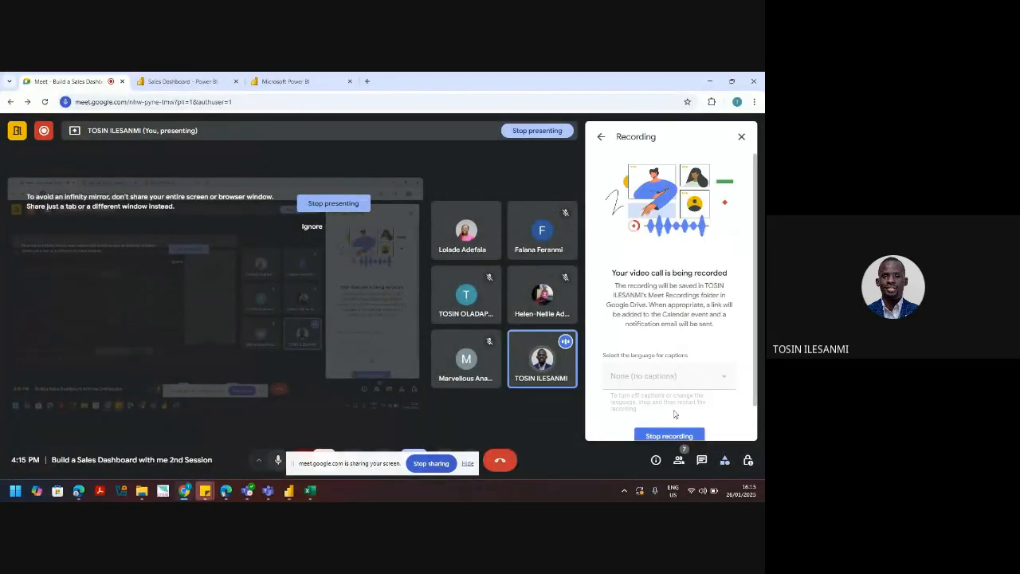
left_click(704, 86)
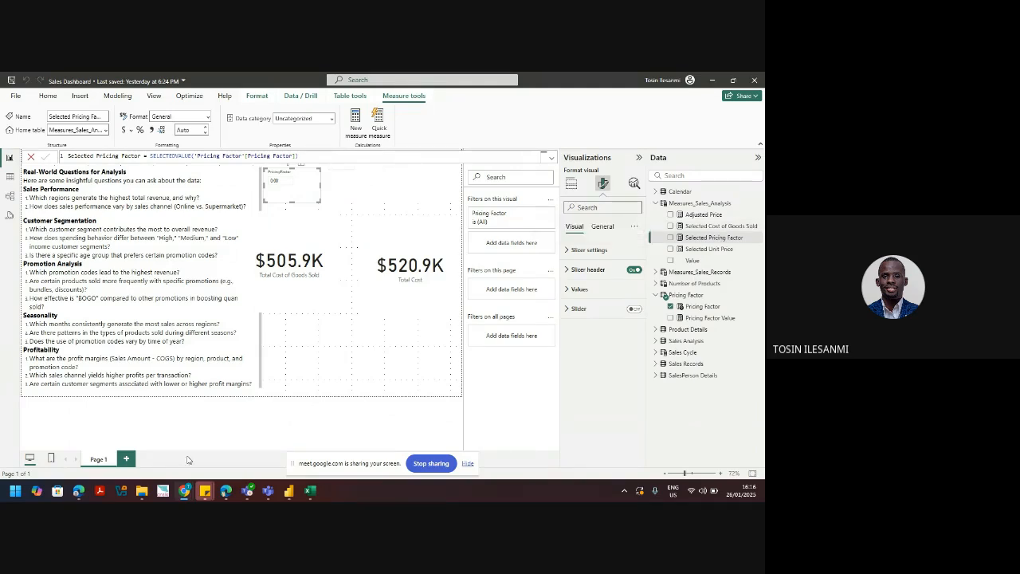
mouse_move(184, 488)
left_click(132, 437)
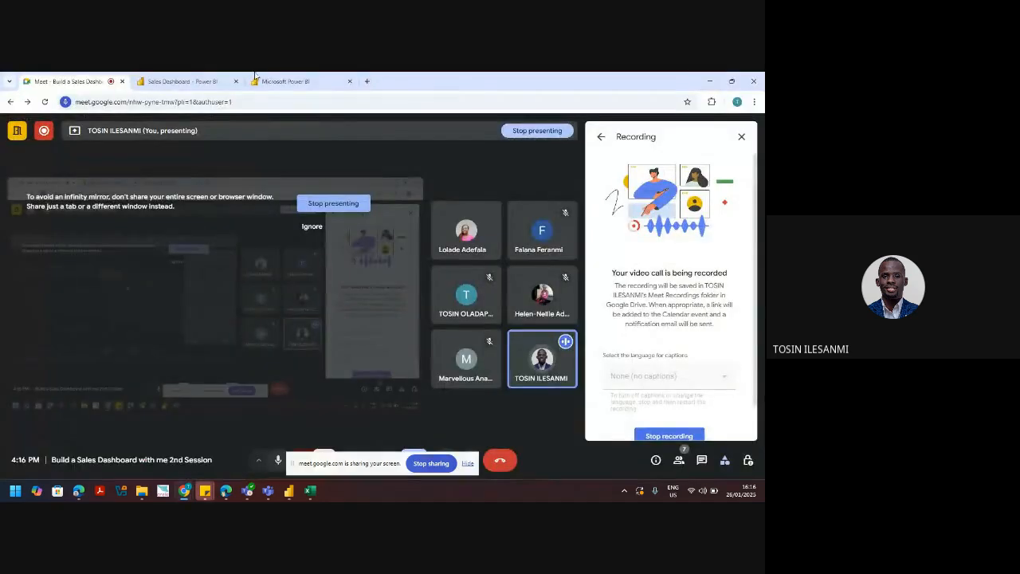
left_click(203, 79)
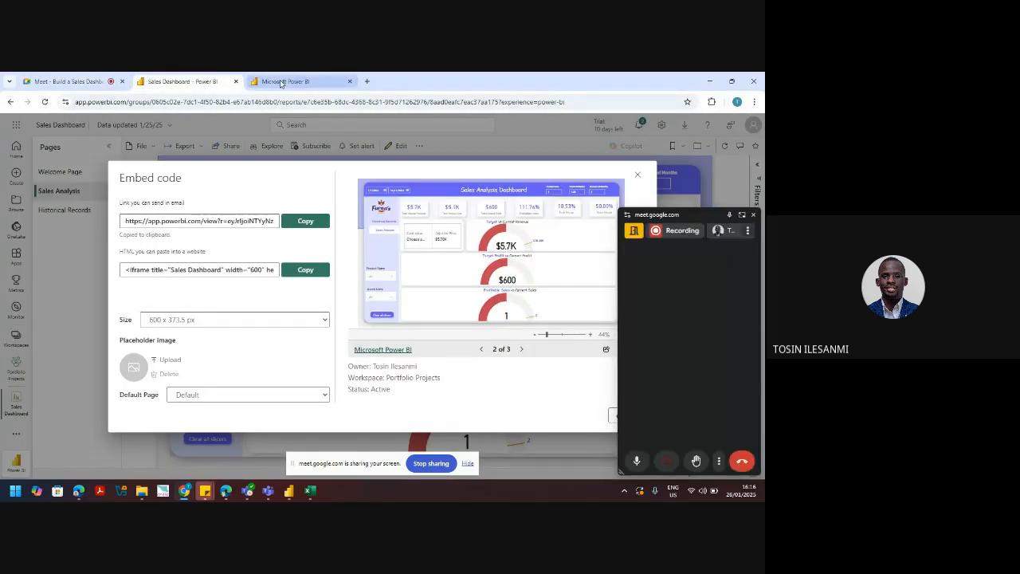
Step: Set Product Size to 20 on the published Sales Analysis page, then minimize the browser
left_click(283, 81)
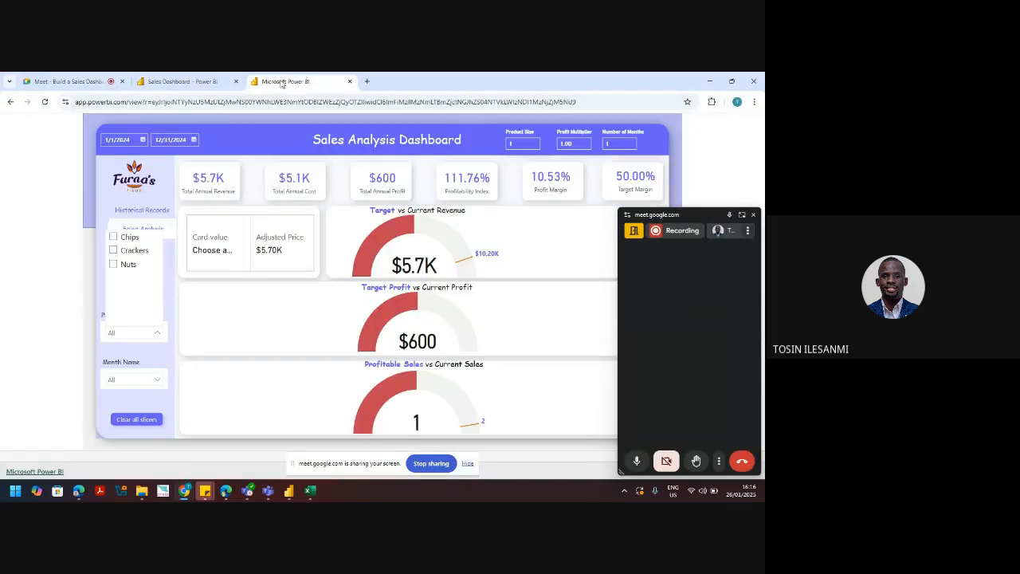
left_click(142, 210)
left_click(142, 210)
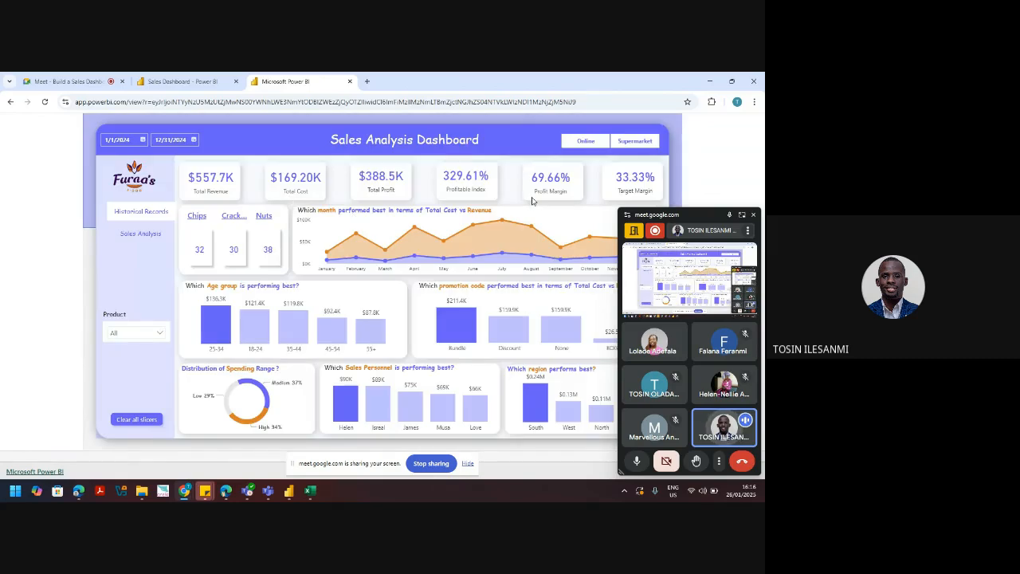
left_click(154, 236)
left_click(530, 142)
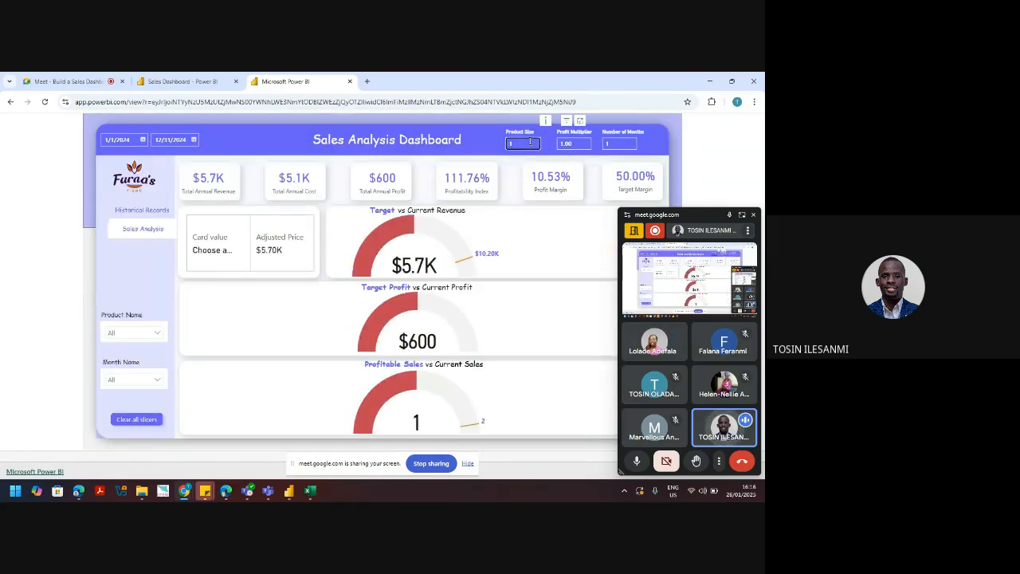
type("20")
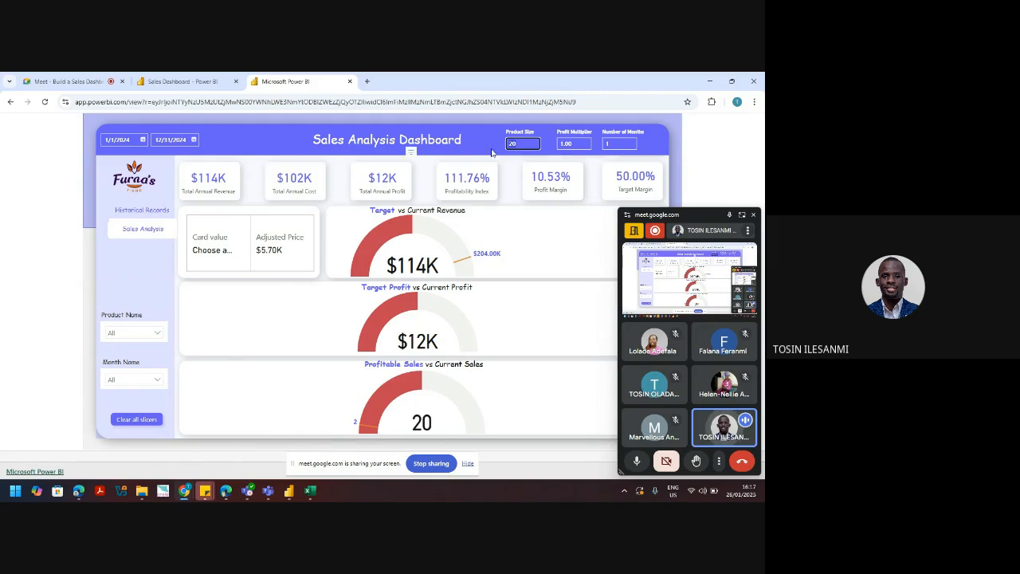
left_click(707, 82)
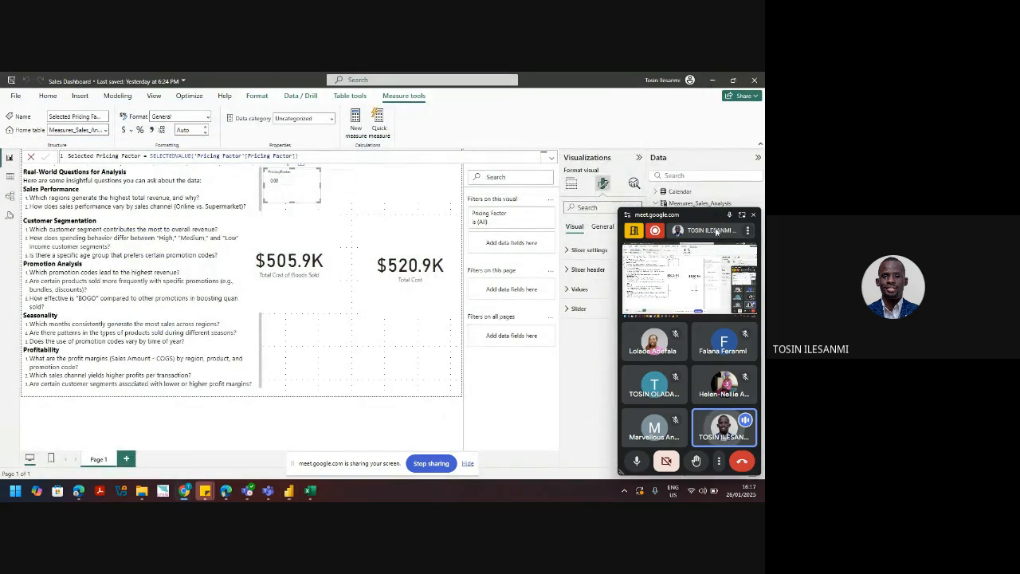
Step: Start a Total Revenue measure in Measures_Sales_Analysis: [Adjusted Price] * 'Number of Products'[Number of Products Value]
left_click_drag(716, 213, 766, 493)
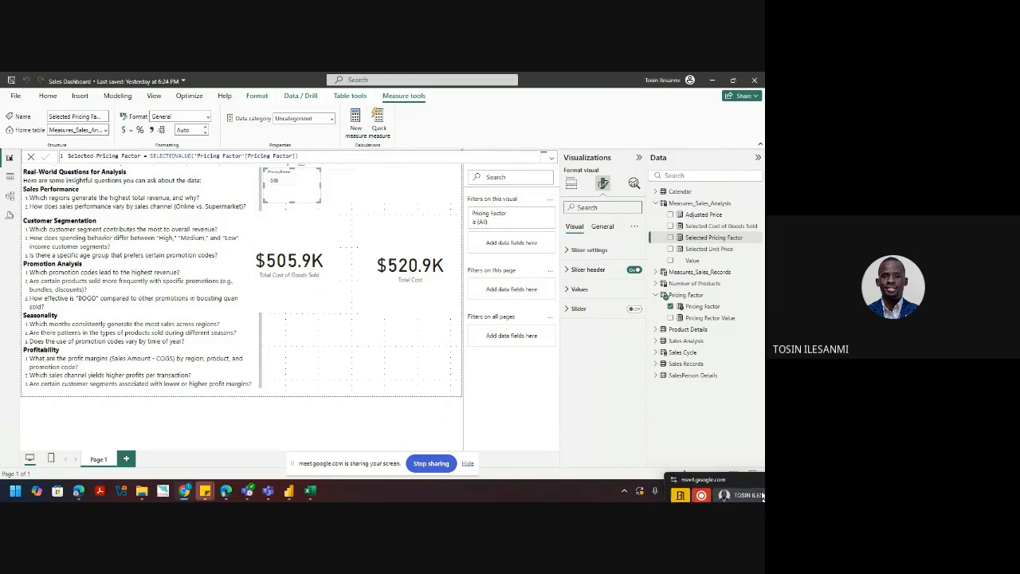
left_click(753, 203)
left_click(706, 230)
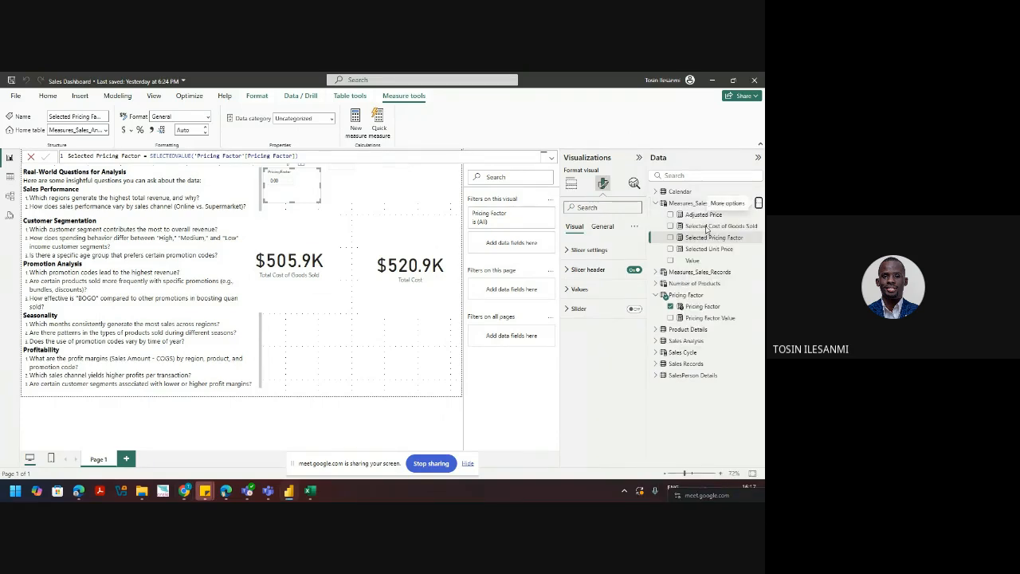
type("T")
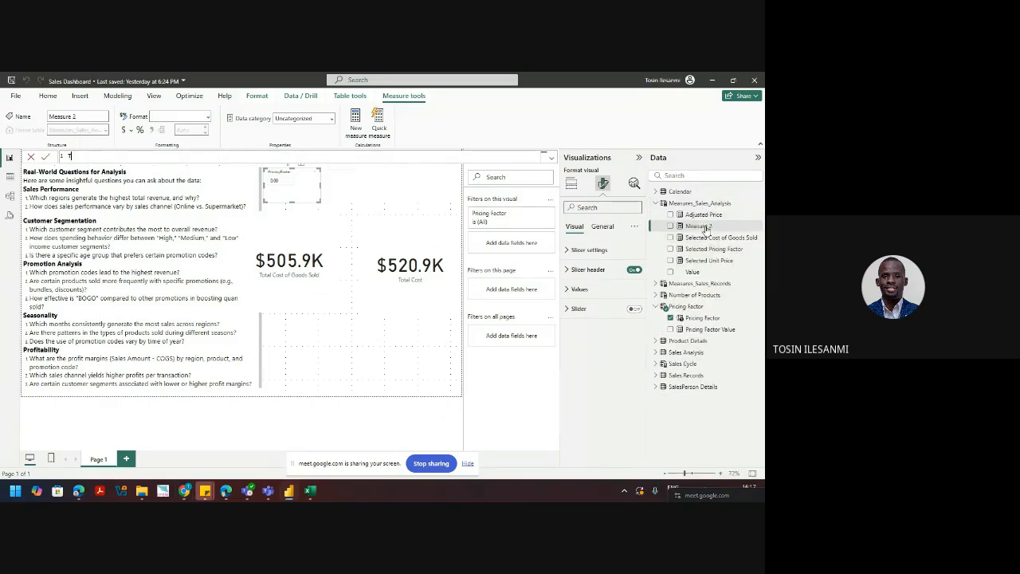
type("otal Revenue = adjus")
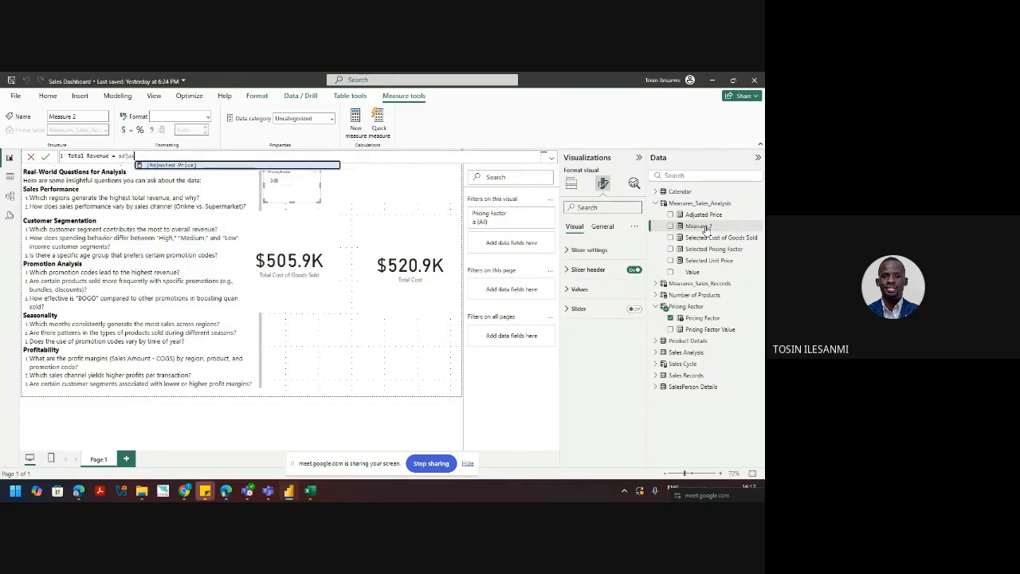
key("Tab")
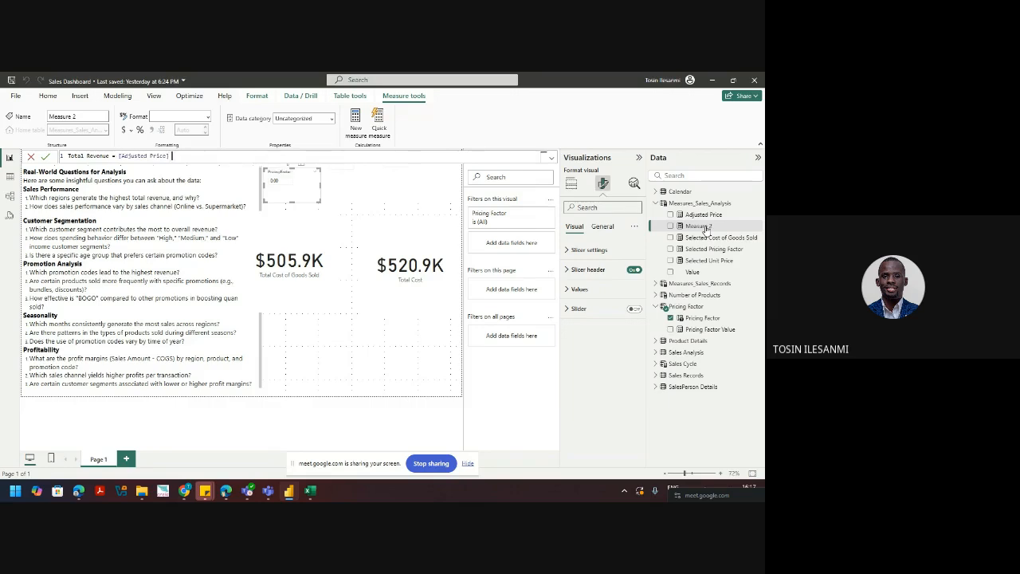
type("* nu")
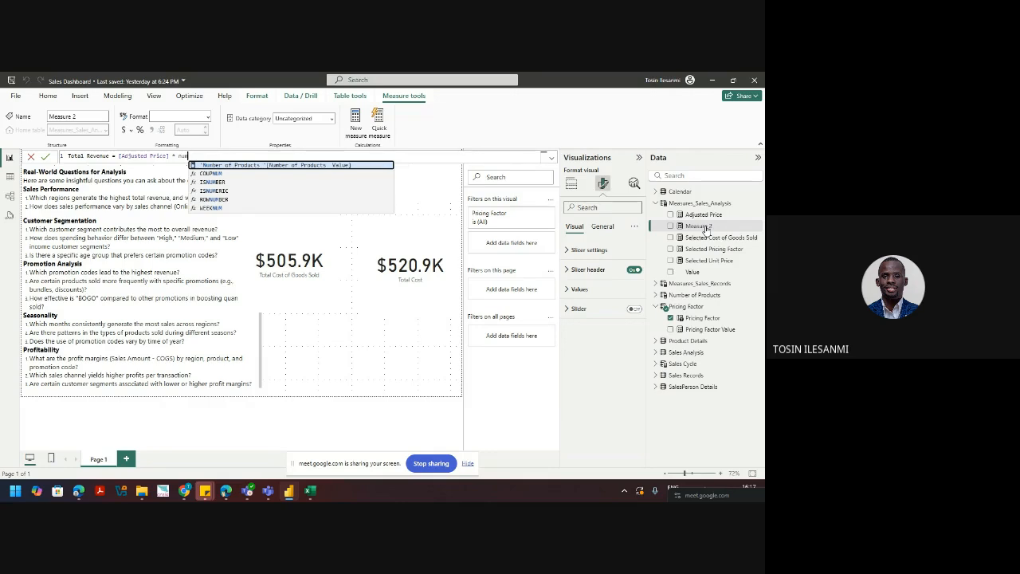
key("Tab")
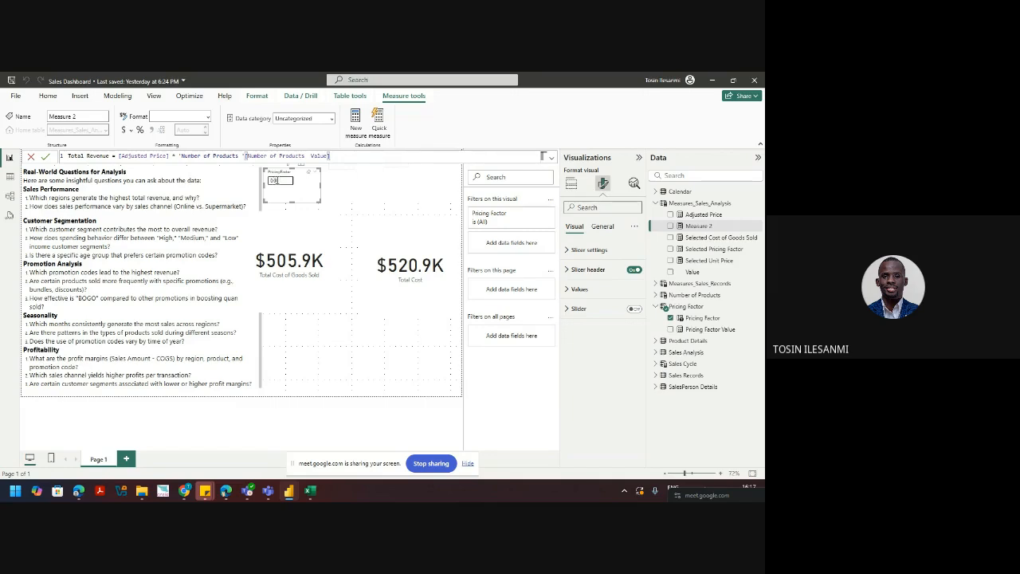
Step: Append * 'Sales Cycle'[Sales Cycle Value] to the Total Revenue formula and begin editing the measure name
type("* sale")
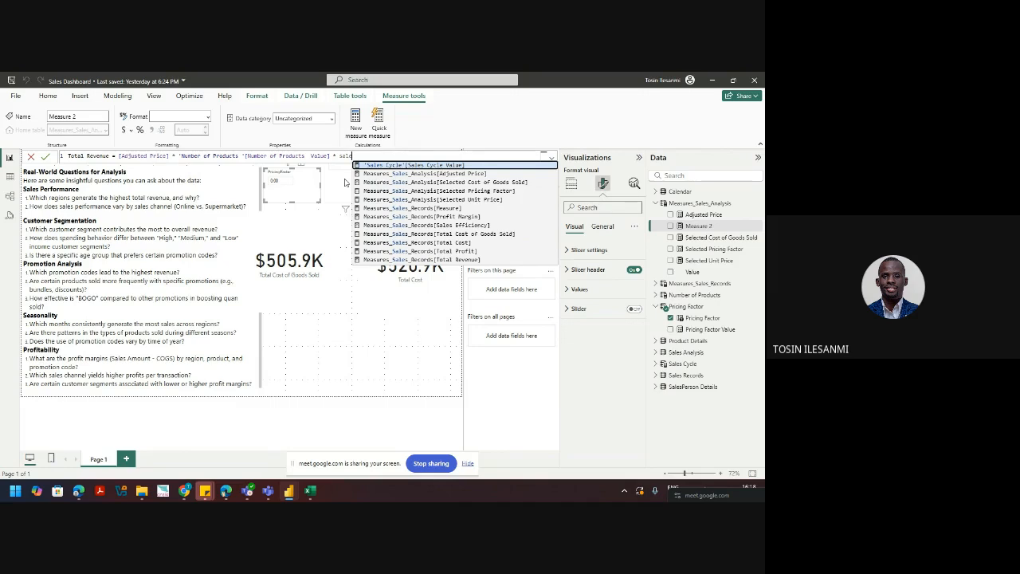
key("Tab")
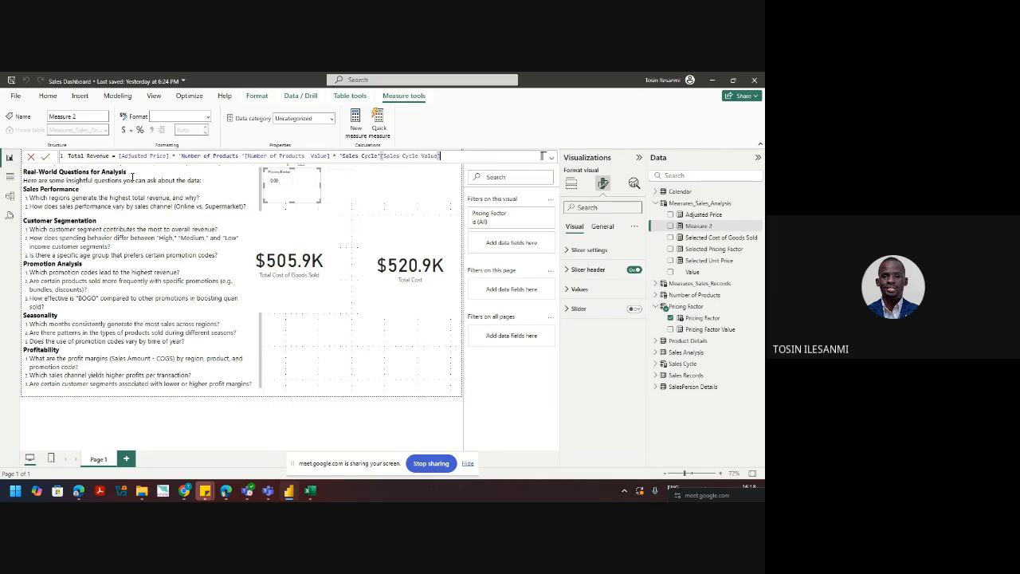
double_click(103, 157)
left_click(110, 158)
type("A")
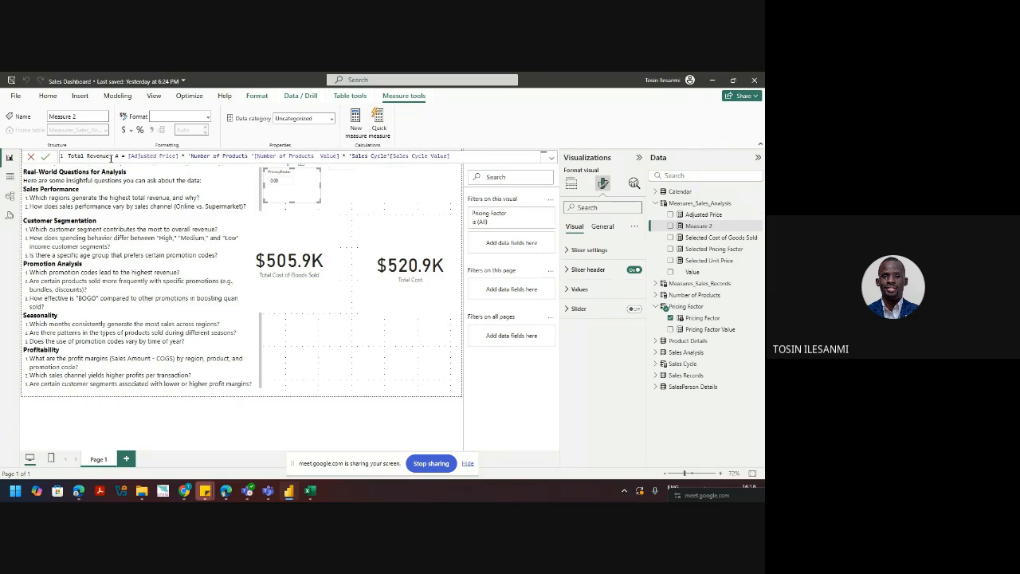
Step: Add Analysis to the measure name and replace its first space with an underscore
key("BackSpace")
type("Analysis")
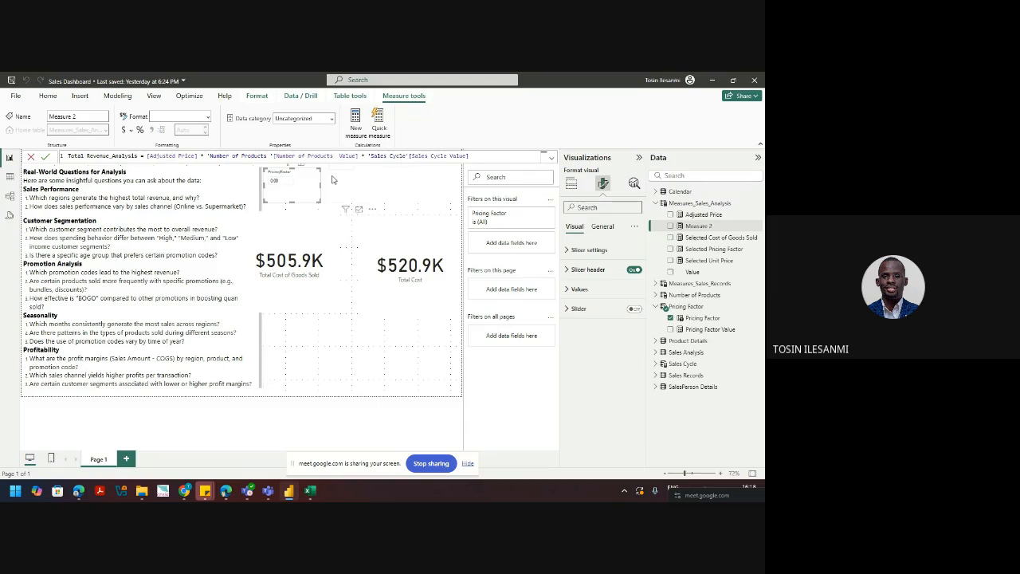
left_click(87, 156)
key("BackSpace")
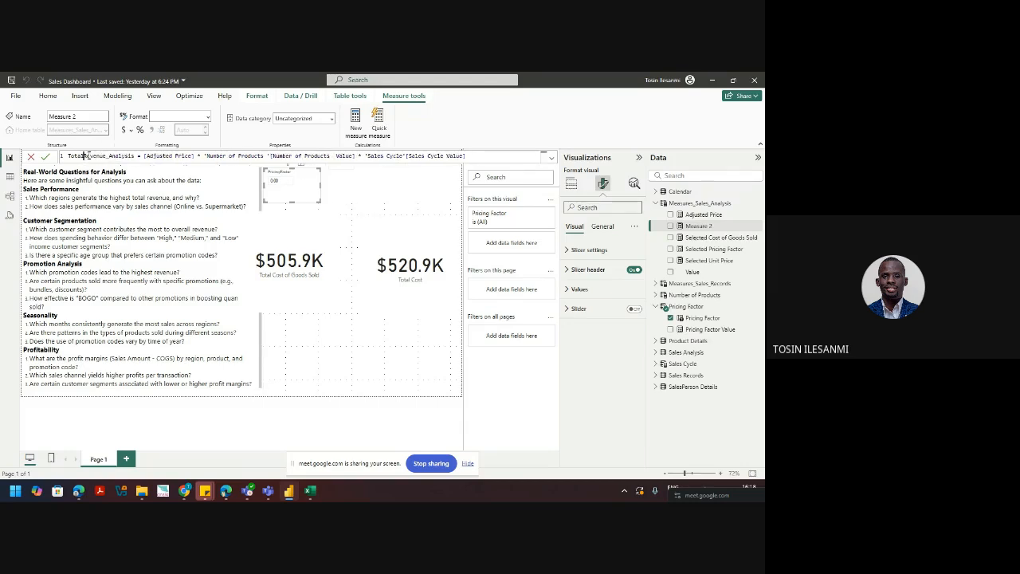
type("_")
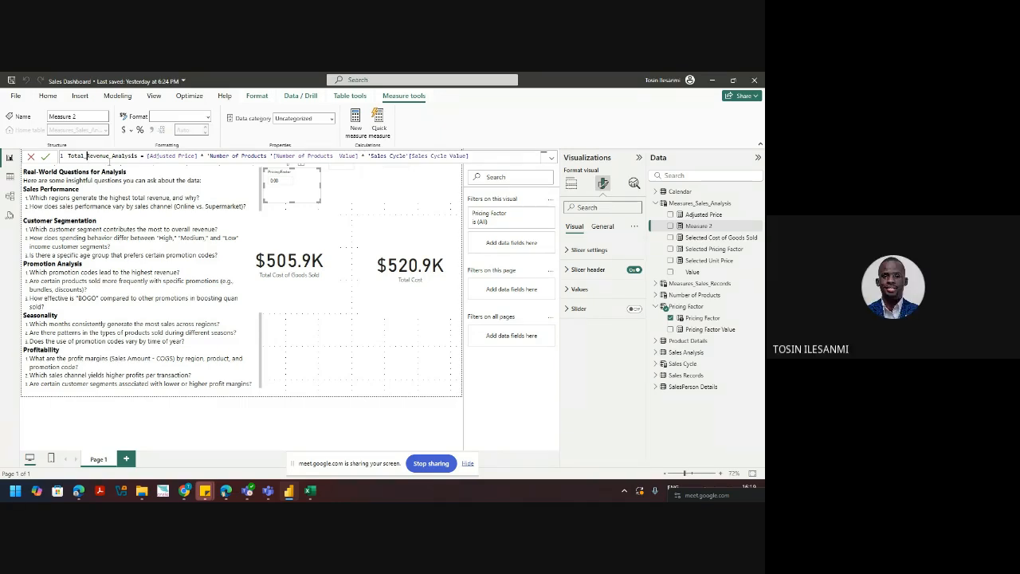
Step: Replace the remaining spaces with underscores and commit the measure as Total_Revenue_Analysis
key("BackSpace")
type("_")
key("BackSpace")
type("_")
key("BackSpace")
type("_")
key("BackSpace")
type("_")
key("BackSpace")
type("_")
mouse_move(243, 490)
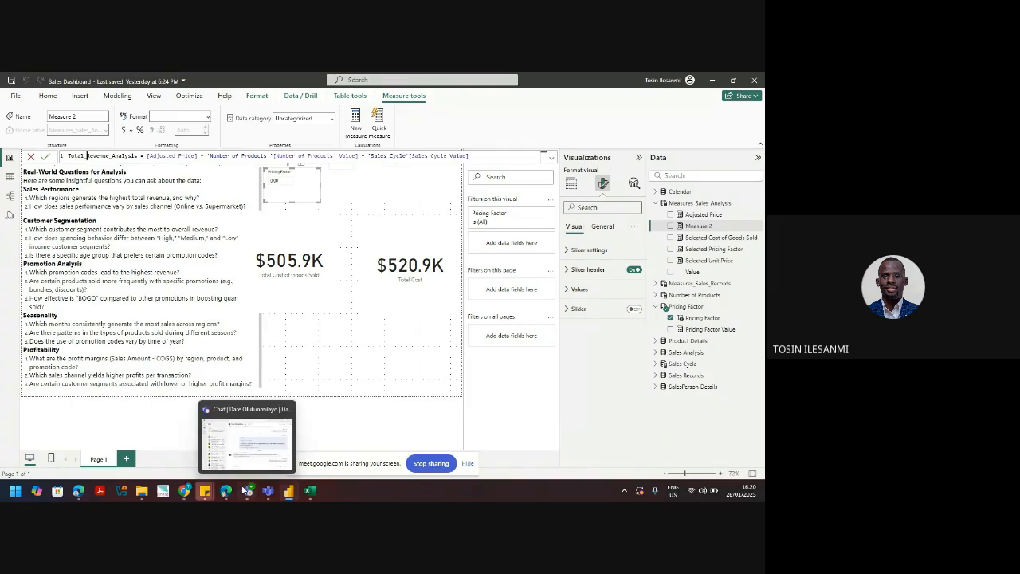
mouse_move(239, 453)
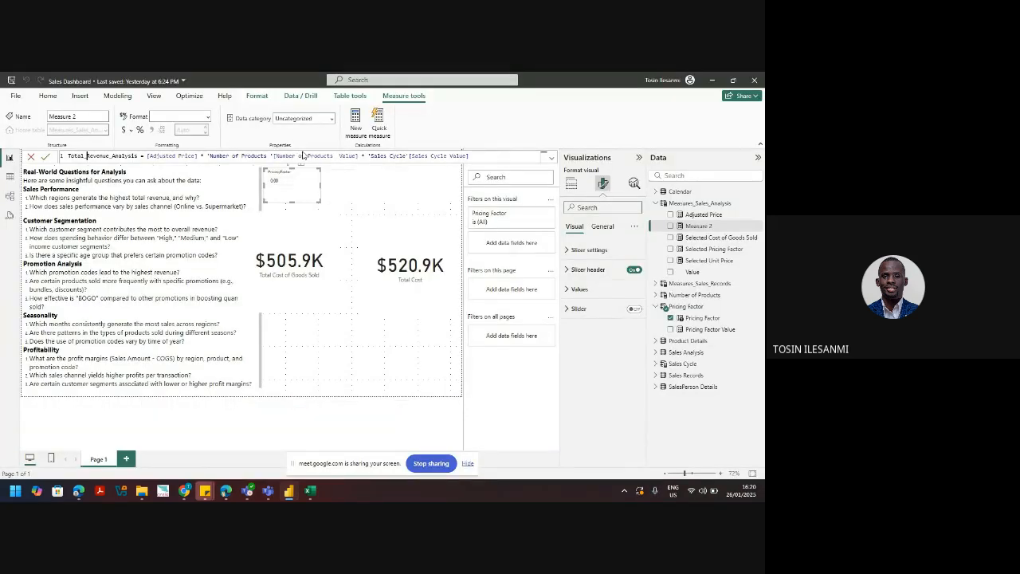
key("BackSpace")
type("_")
key("Return")
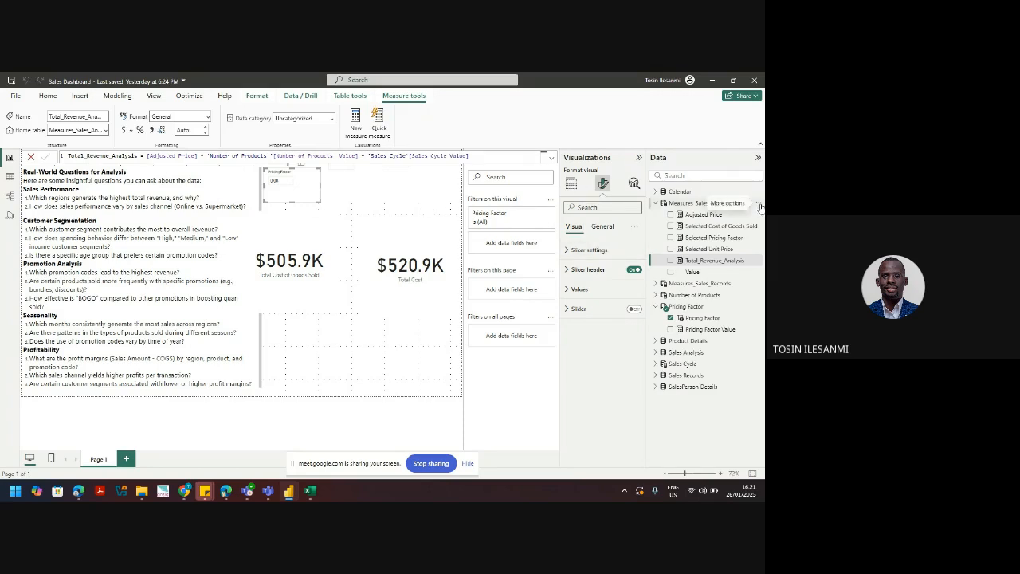
Step: Create a Total Cost_Sales_Analysis measure as [Selected Cost of Goods Sold] * 'Number of Products'[Number of Products Value]
left_click(759, 207)
left_click(715, 225)
type("T")
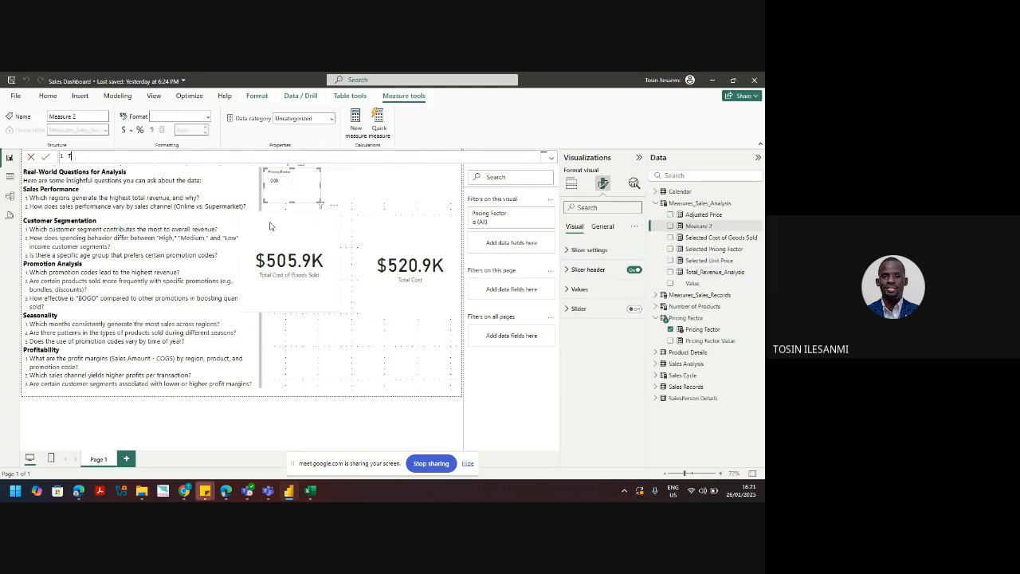
type("otal")
type(" Adju")
key("BackSpace")
key("BackSpace")
key("BackSpace")
key("BackSpace")
type("Cost_Sales_Analysis = sele")
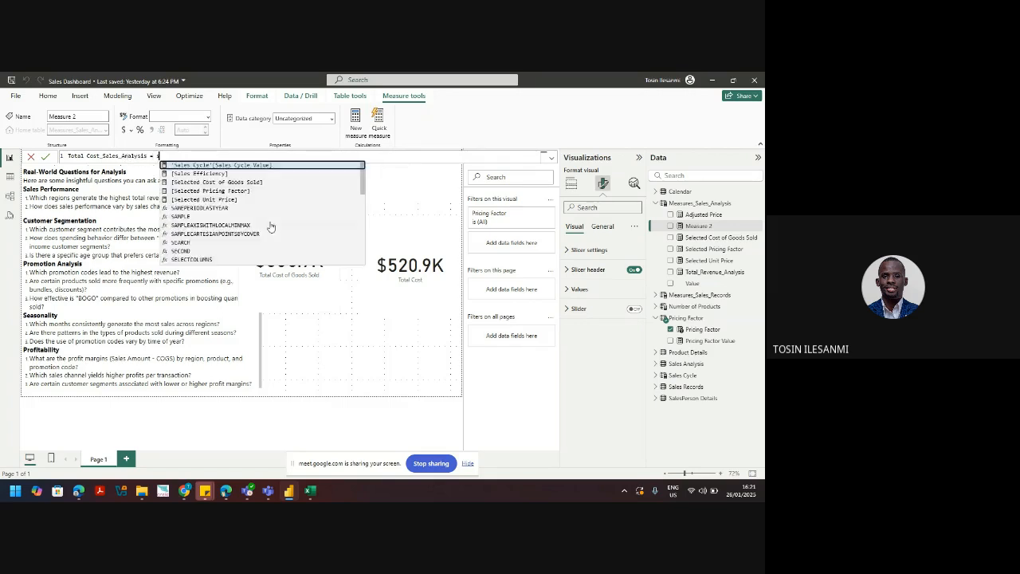
key("Up")
key("Up")
key("Up")
key("Up")
key("Up")
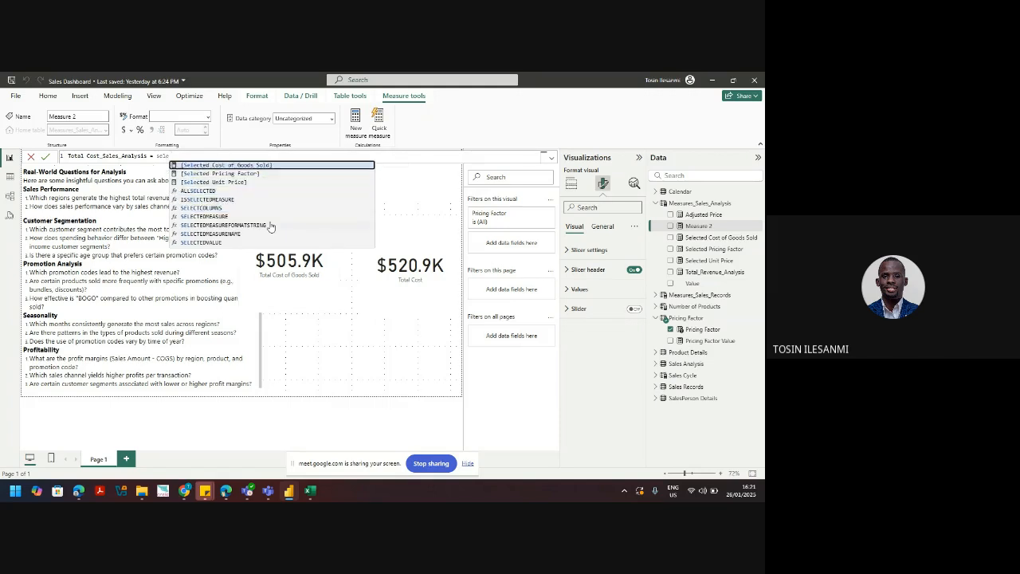
key("Tab")
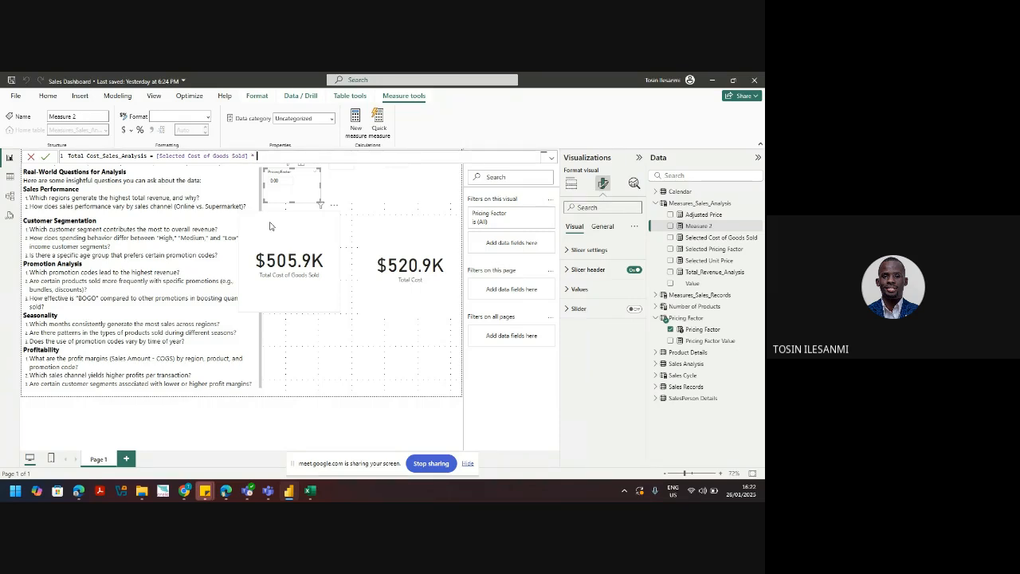
type("'Number of Products '[Number of Products  Value]")
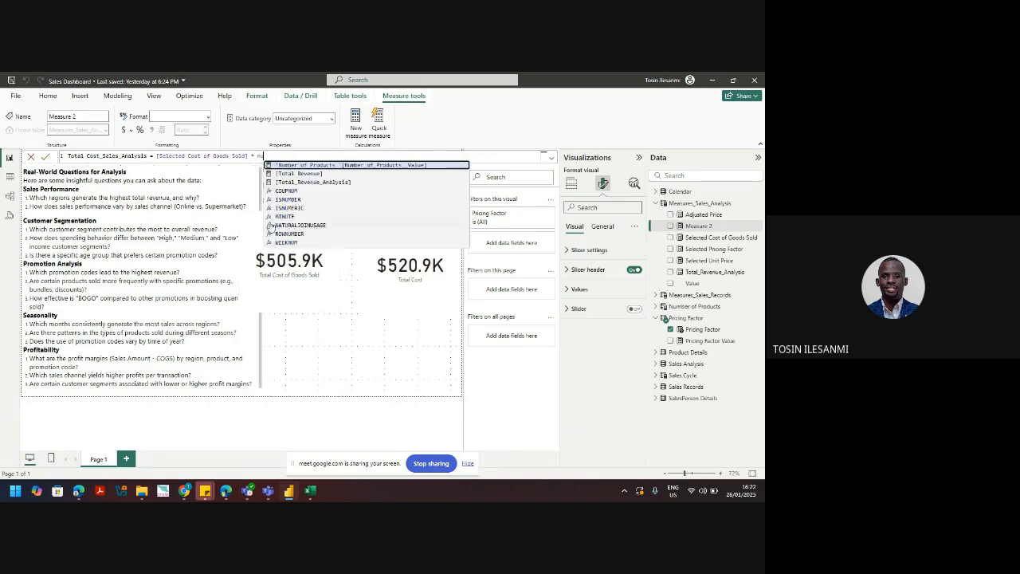
key("Tab")
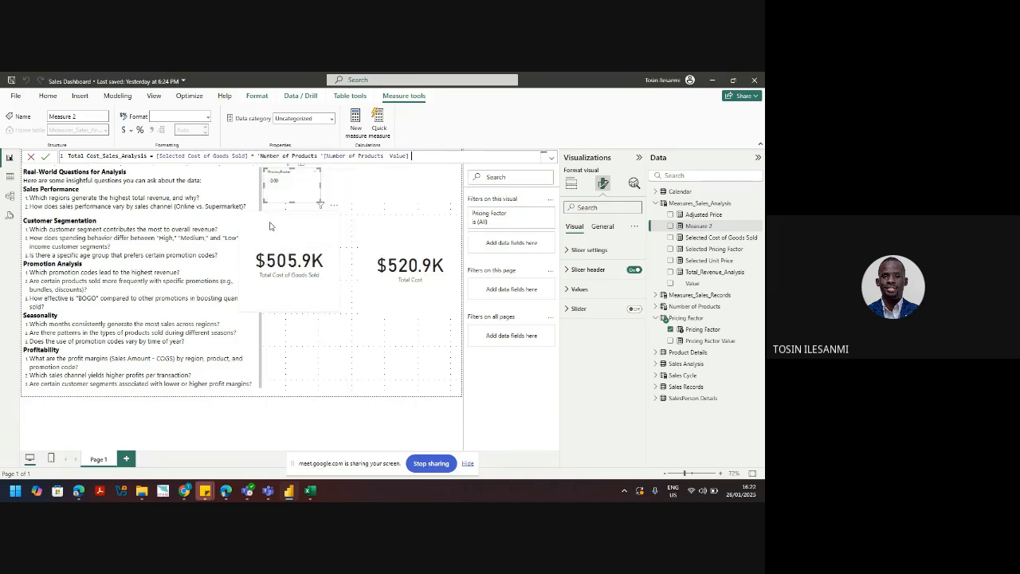
Step: Multiply the cost formula by 'Sales Cycle'[Sales Cycle Value] and commit Total Cost_Sales_Analysis
type("* sale")
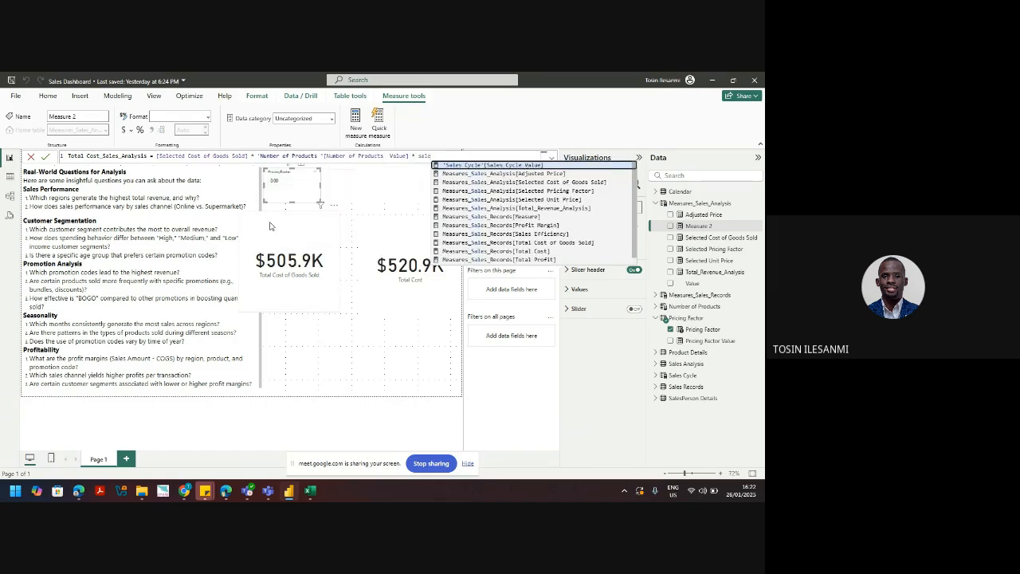
key("Tab")
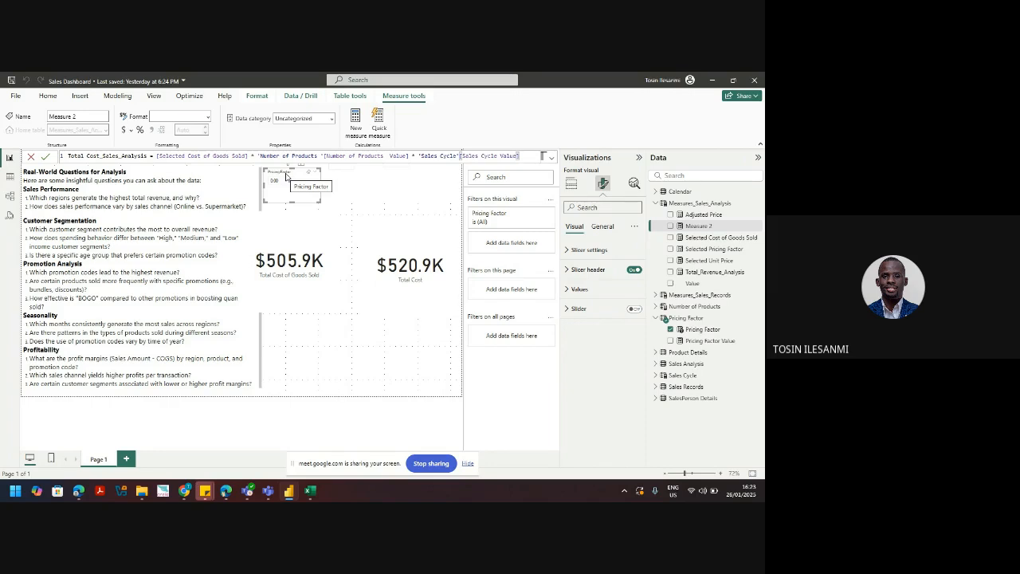
key("Return")
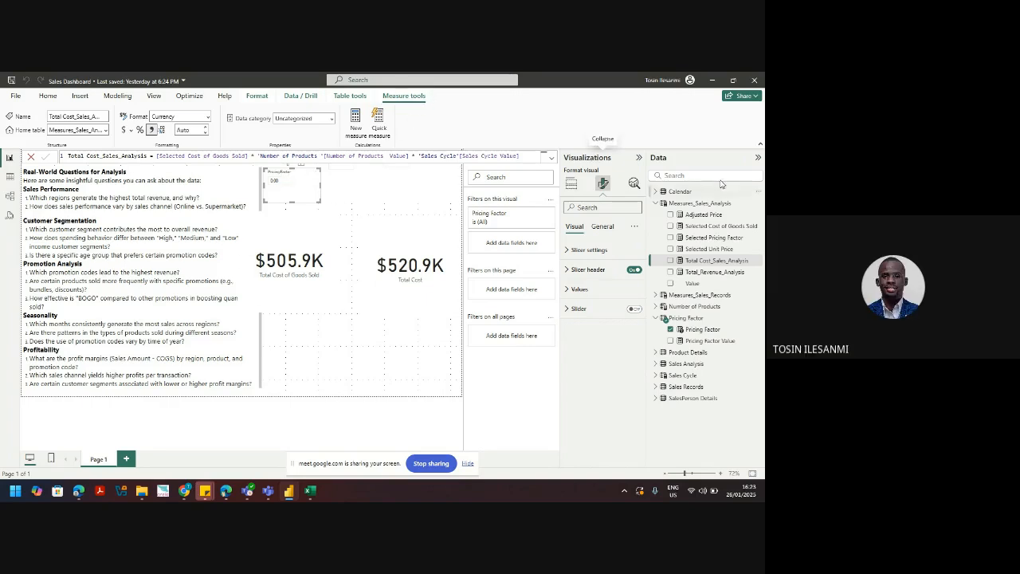
Step: Enter a new measure Total Profit = [Total_Revenue_Analysis] - [Total Cost_Sales_Analysis] and commit it
left_click(757, 203)
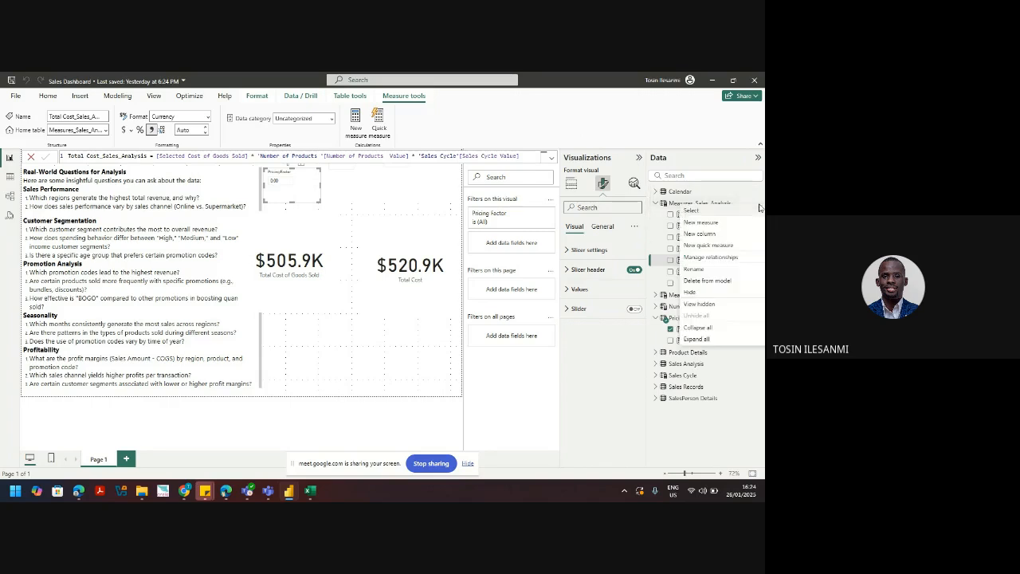
left_click(715, 222)
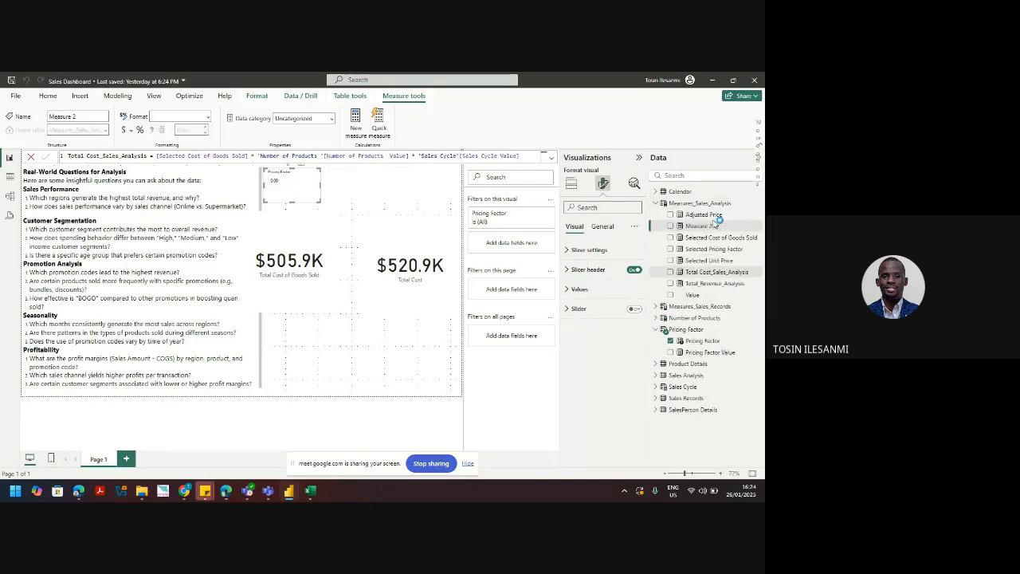
type("Tot")
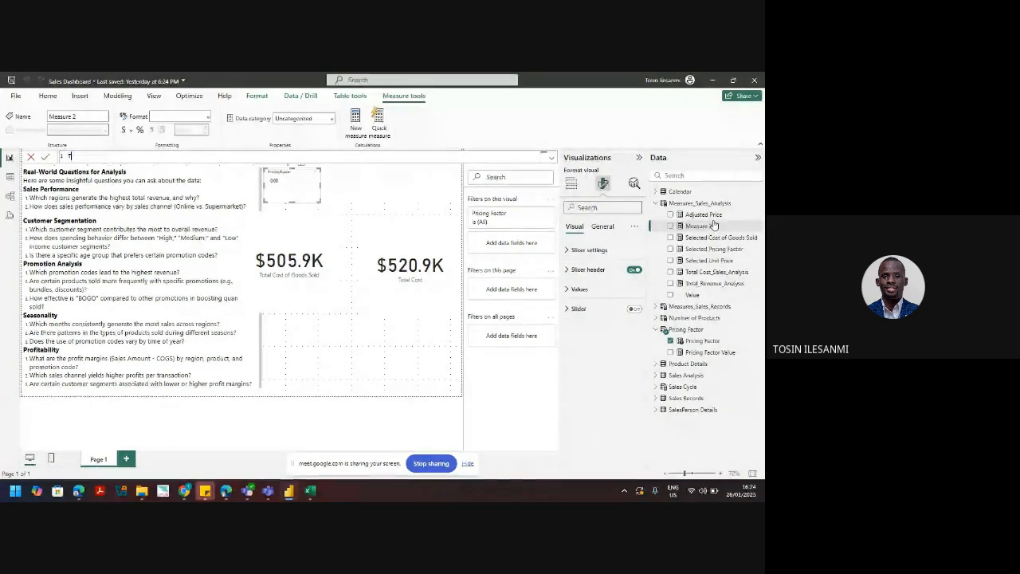
type("al Prof")
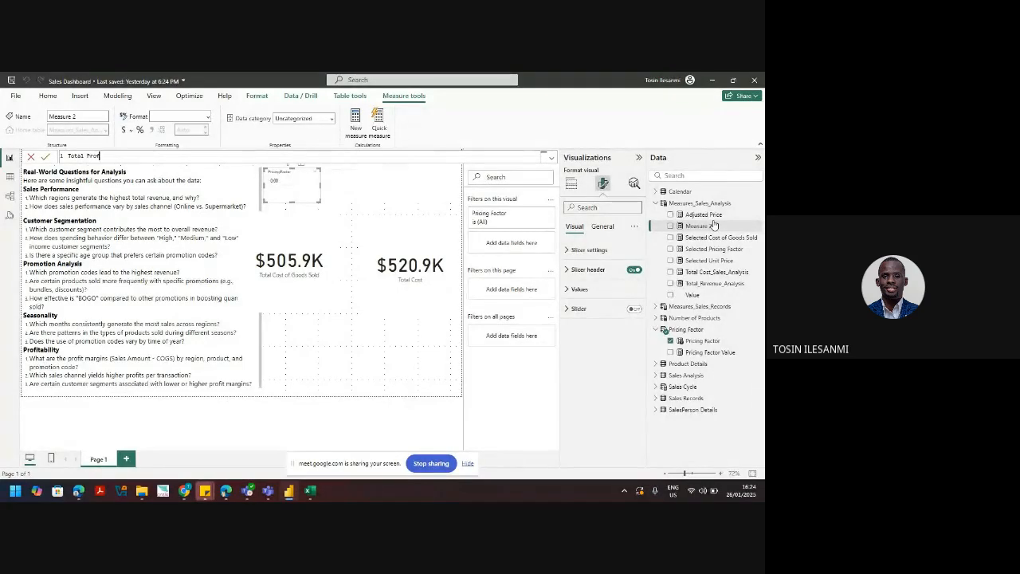
type("it = total")
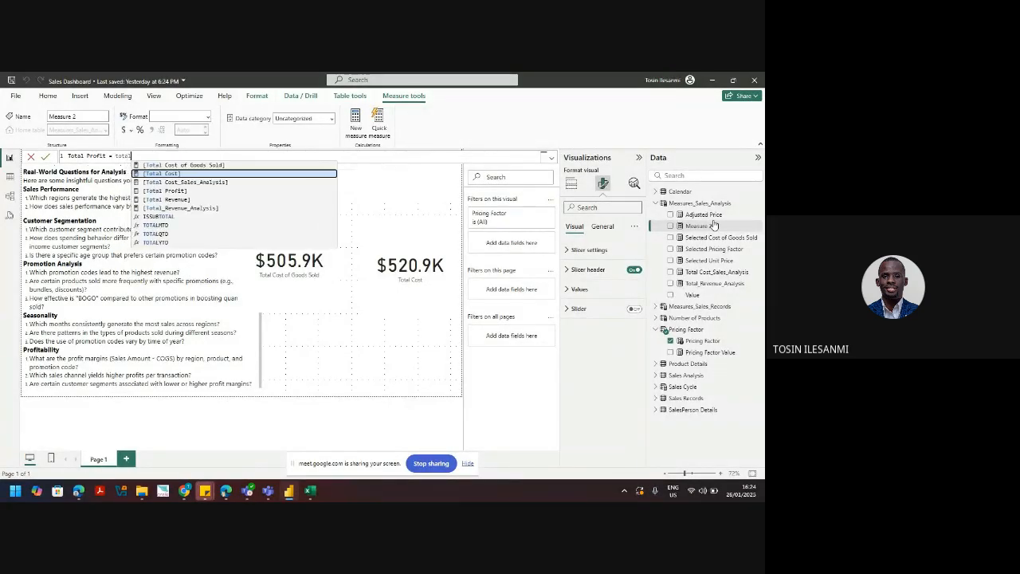
key("Down")
key("Down")
key("Down")
key("Down")
key("Tab")
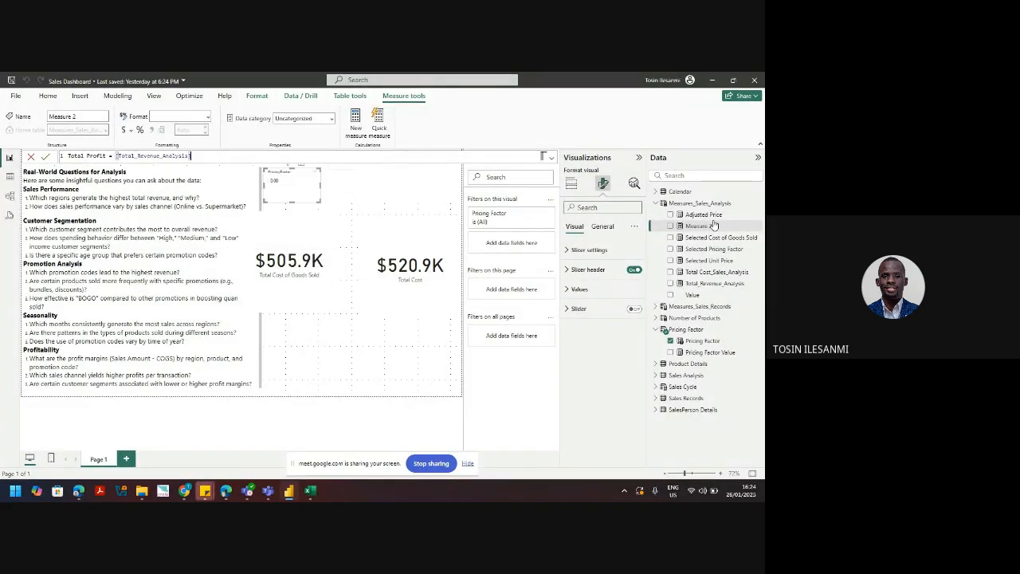
type("- total")
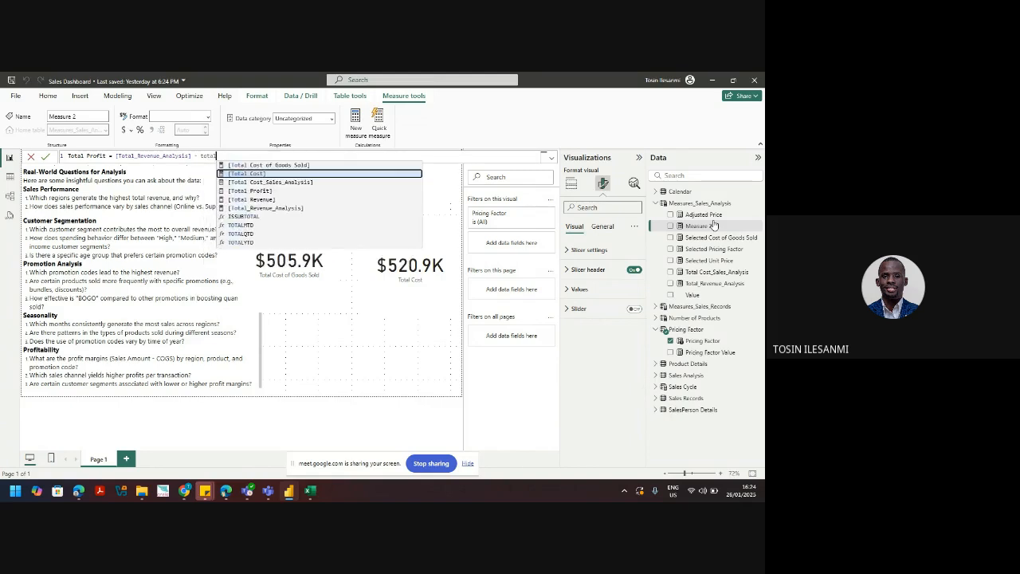
key("Down")
key("Down")
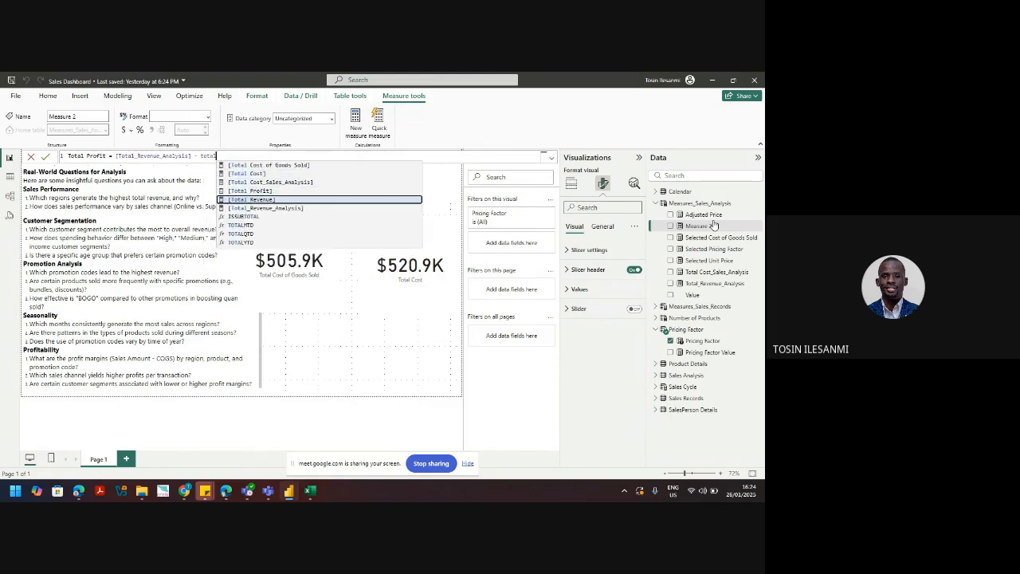
key("Up")
key("Up")
key("Tab")
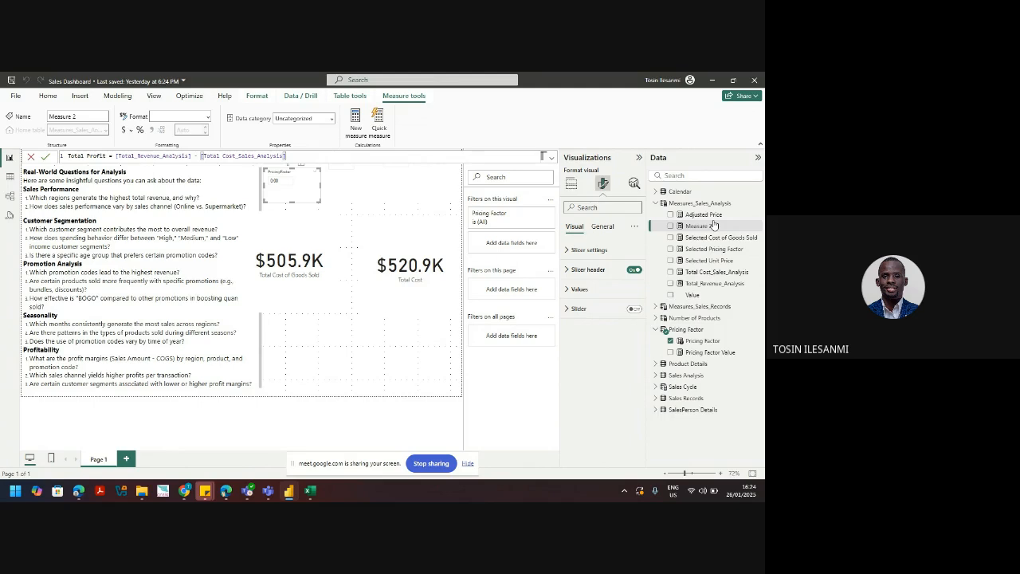
key("Return")
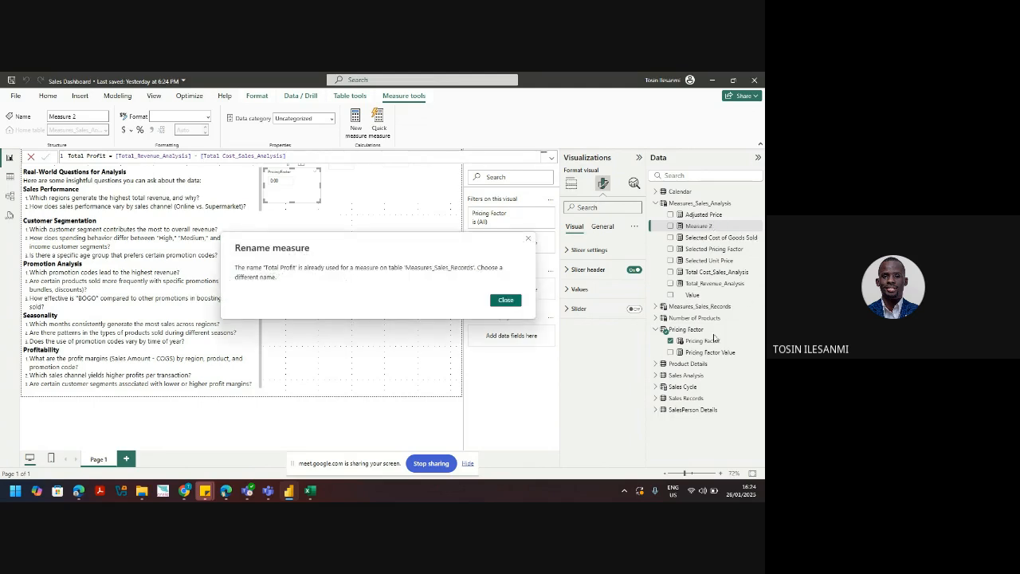
Step: Dismiss the duplicate-name warning, commit the profit measure as Total Profit_Analysis, and review Total_Revenue_Analysis
left_click(506, 301)
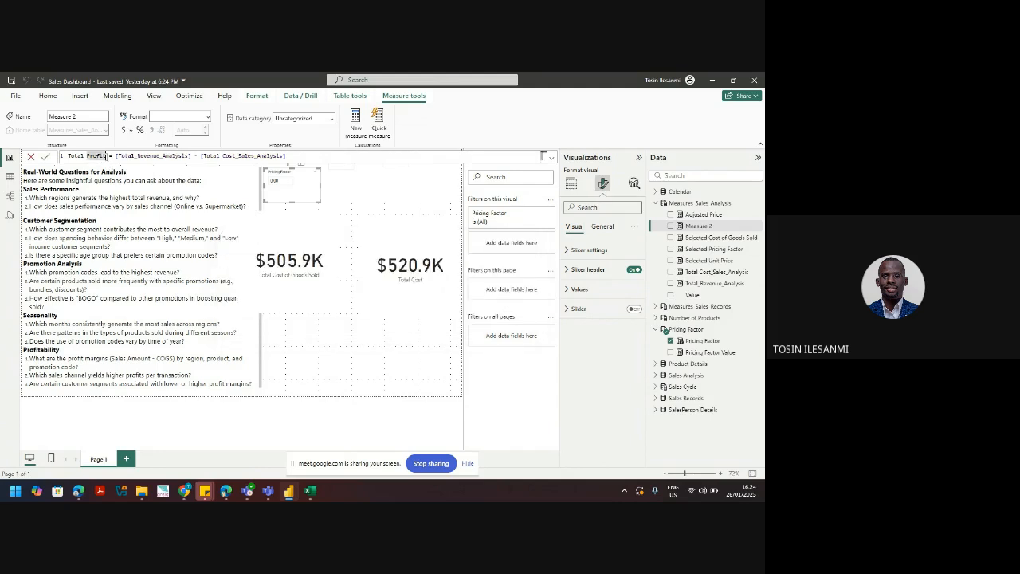
type("t Anal")
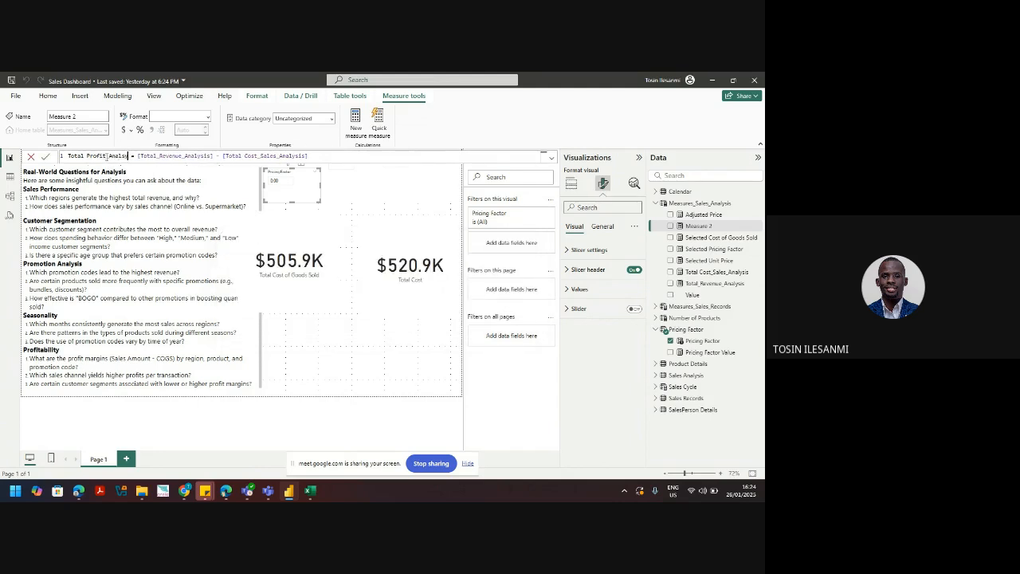
type("ysis")
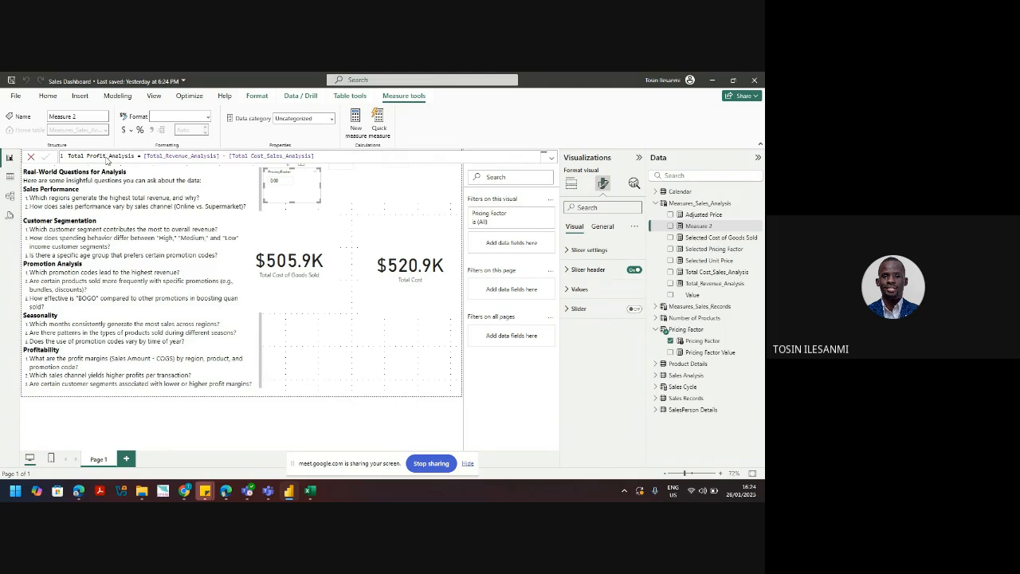
key("Return")
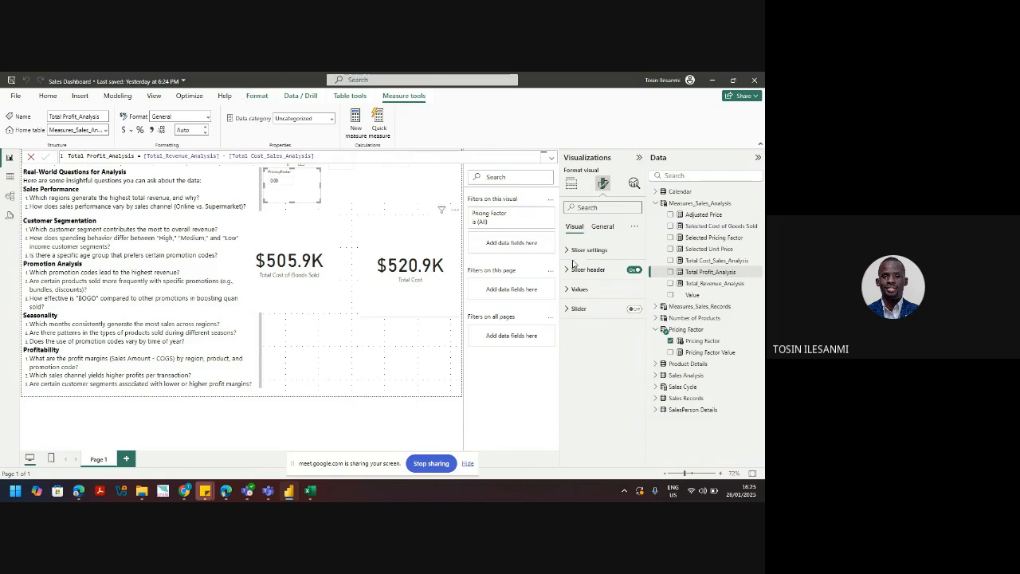
left_click(722, 284)
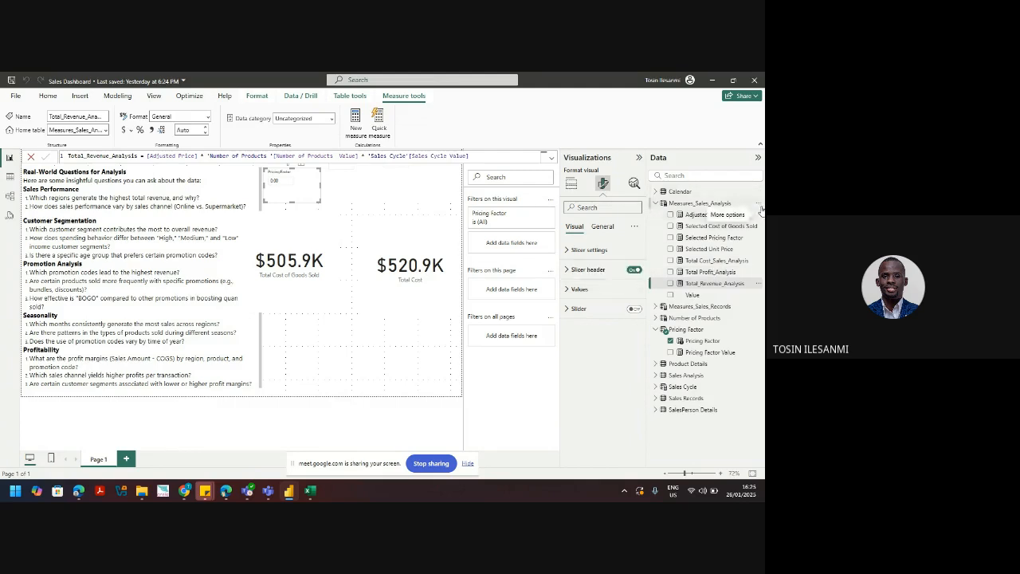
left_click(761, 209)
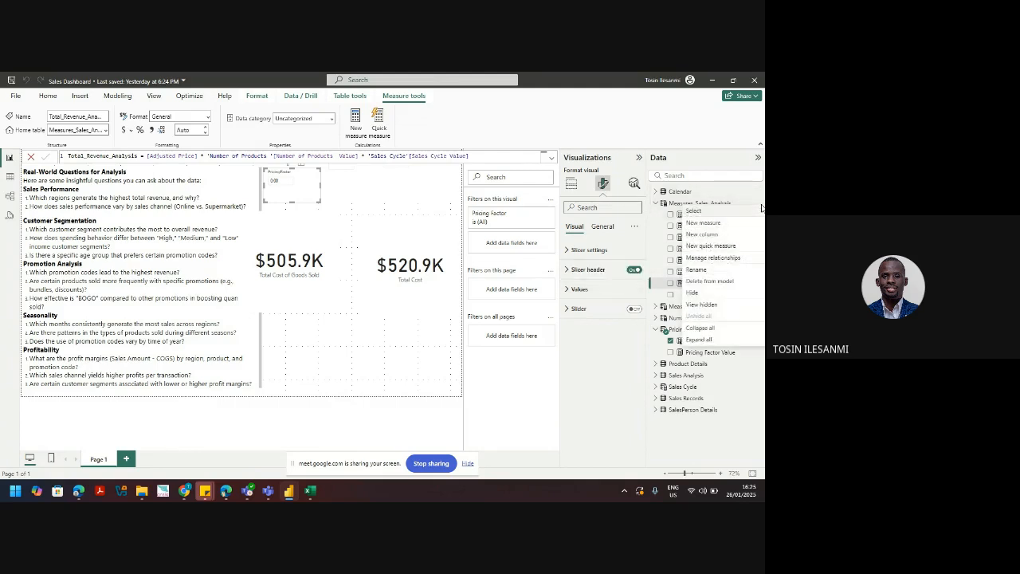
Step: Create Profit Margin_Analysis = [Total Profit_Analysis] / [Total_Revenue_Analysis], then expand Measures_Sales_Records
left_click(712, 224)
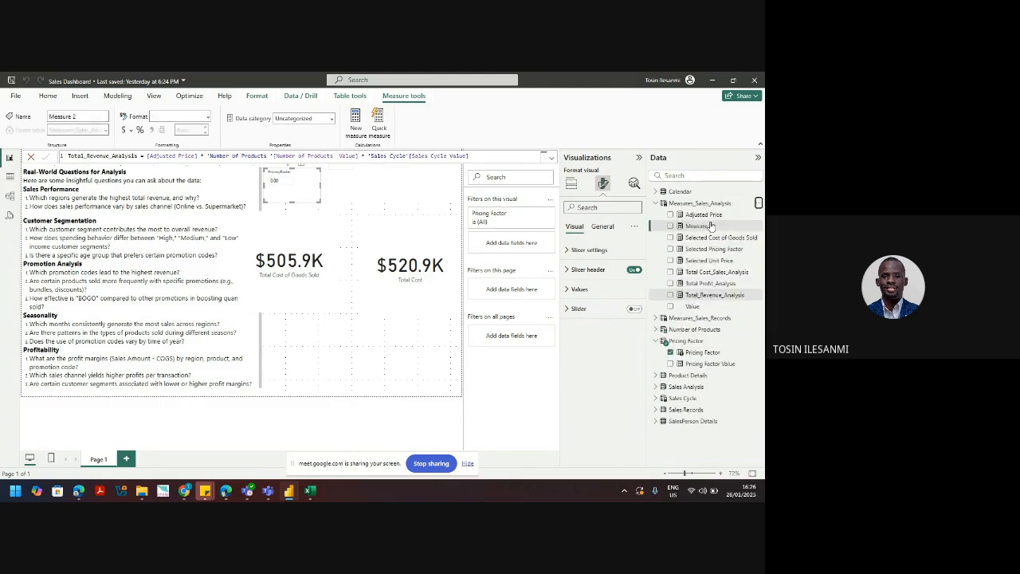
type("Profit ")
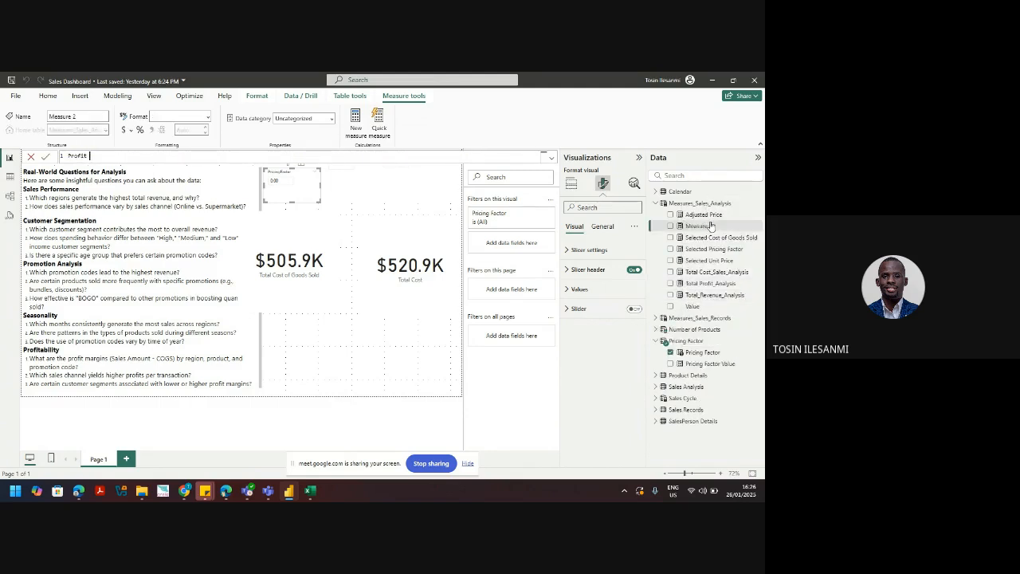
type("Margin_Analysis = tot")
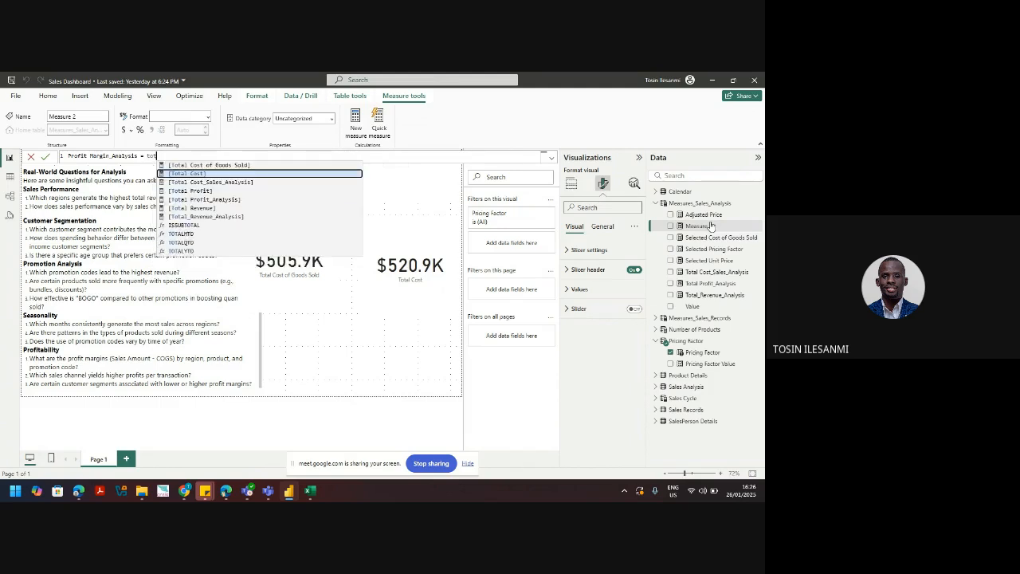
key("Down")
key("Down")
key("Down")
key("Tab")
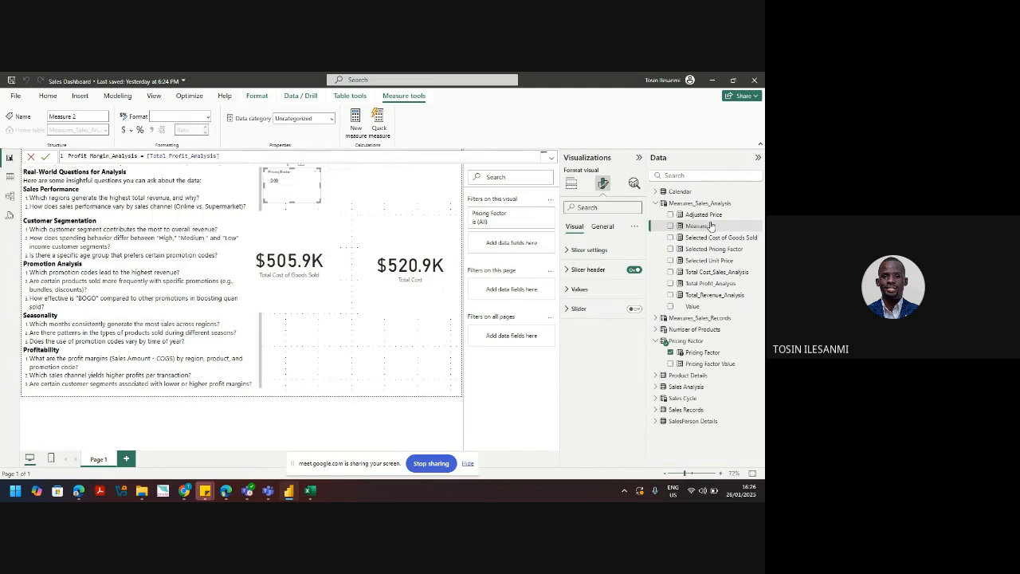
type("/")
type(" tota")
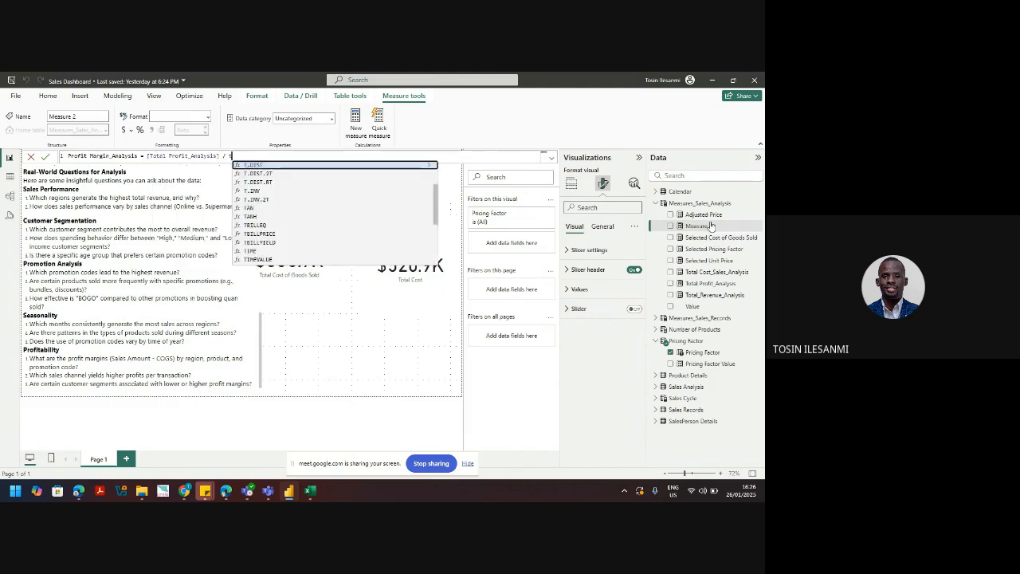
type("l")
key("Down")
key("Down")
key("Down")
key("Down")
key("Down")
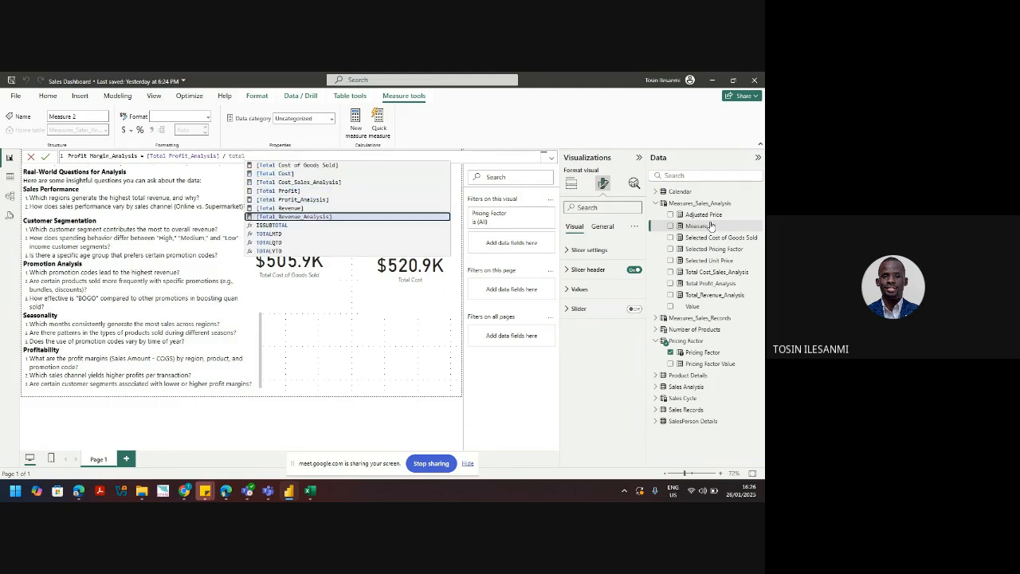
key("Tab")
key("Return")
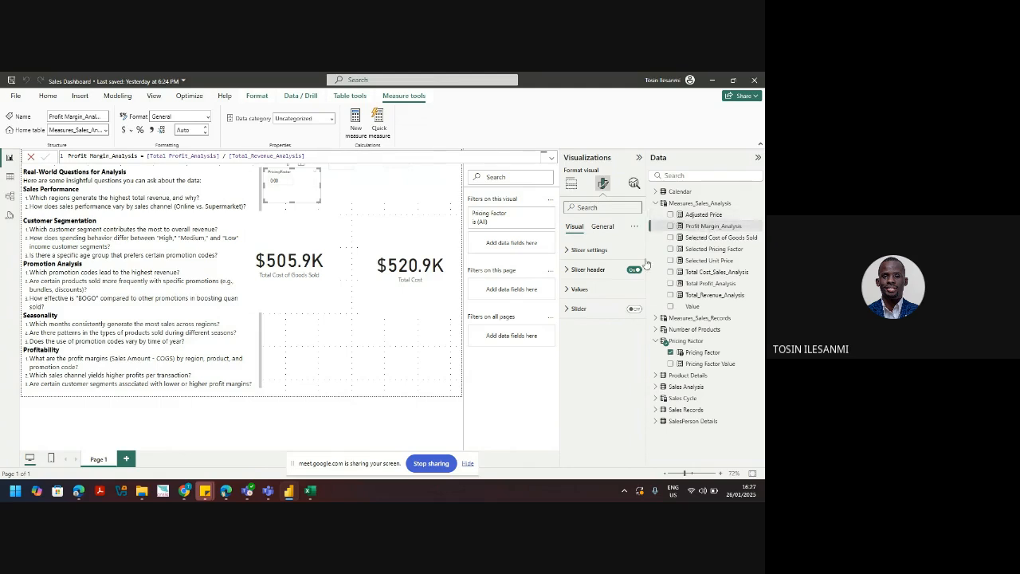
left_click(656, 318)
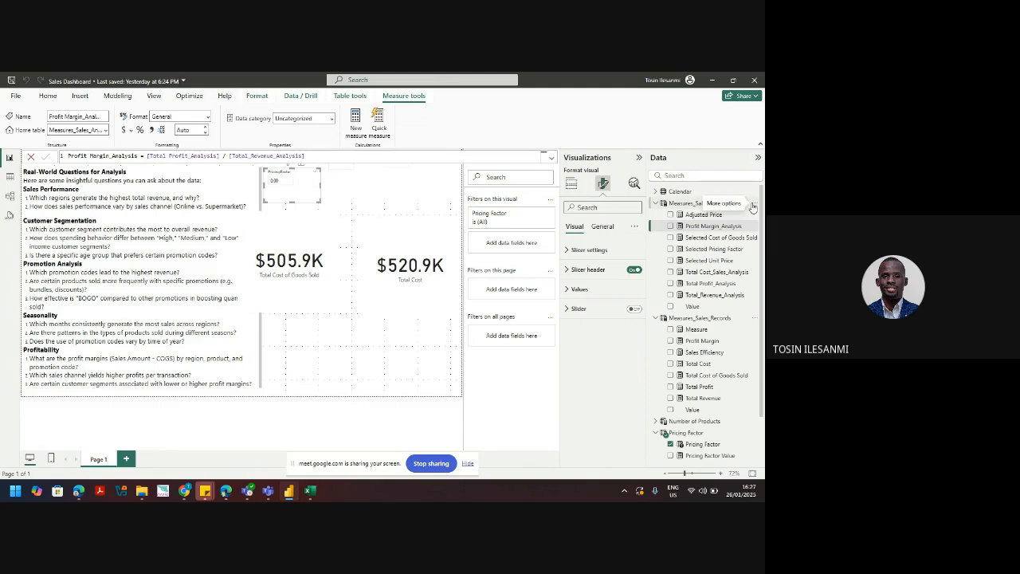
Step: Create Sales Efficiency_Analysis = [Total_Revenue_Analysis] / [Total Cost_Sales_Analysis] in Measures_Sales_Analysis
left_click(753, 206)
left_click(708, 226)
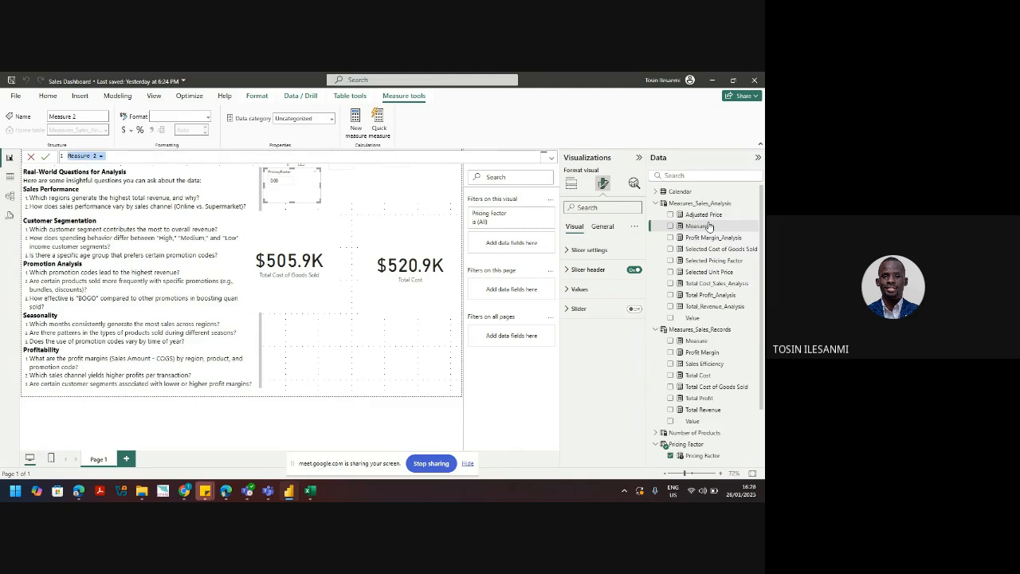
type("Sales Efficiency_An")
type("alysis")
type("tot")
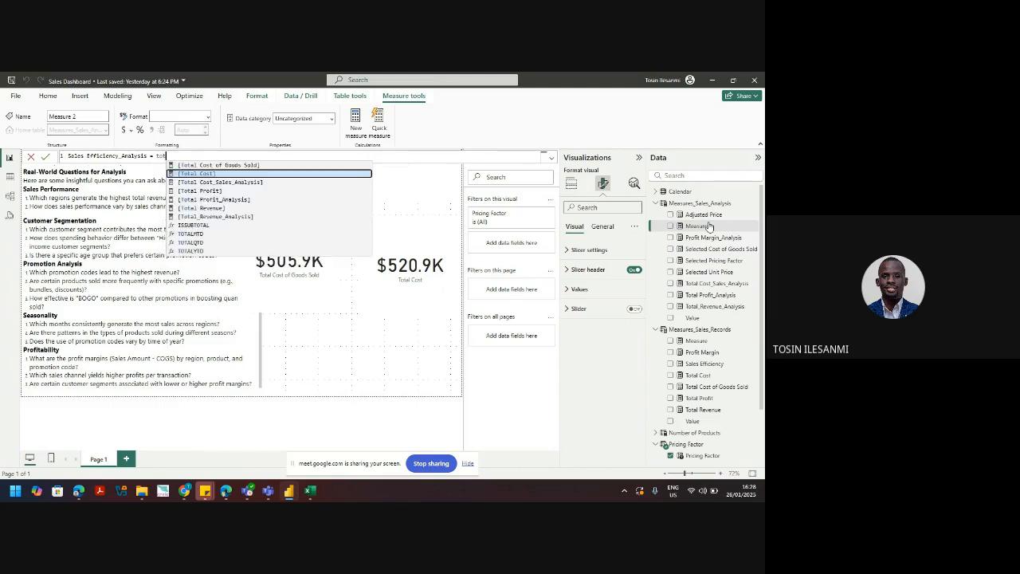
key("Down")
key("Down")
key("Down")
key("Down")
key("Down")
key("Down")
key("Tab")
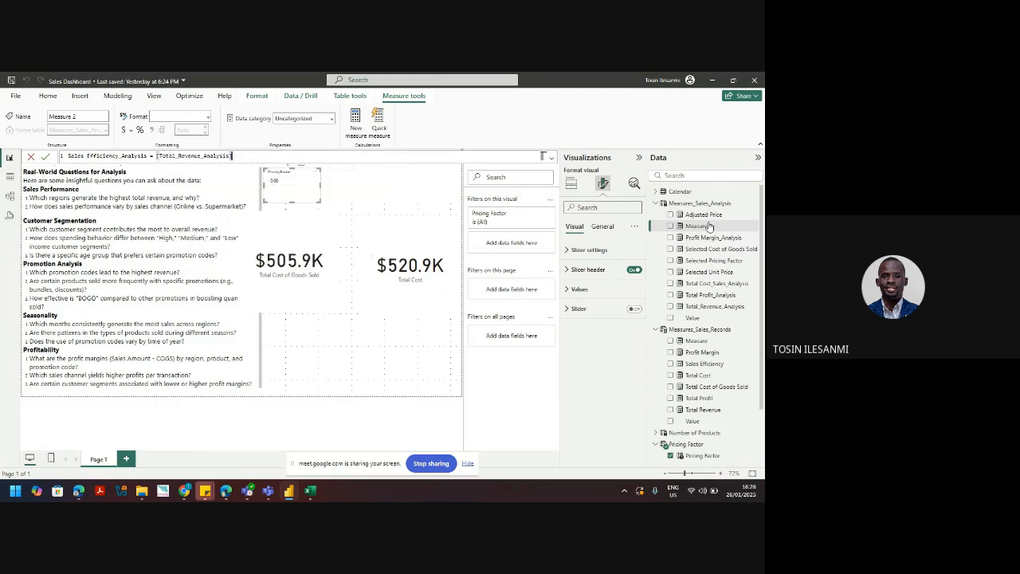
type("/ tot")
key("Down")
key("Down")
key("Down")
key("Down")
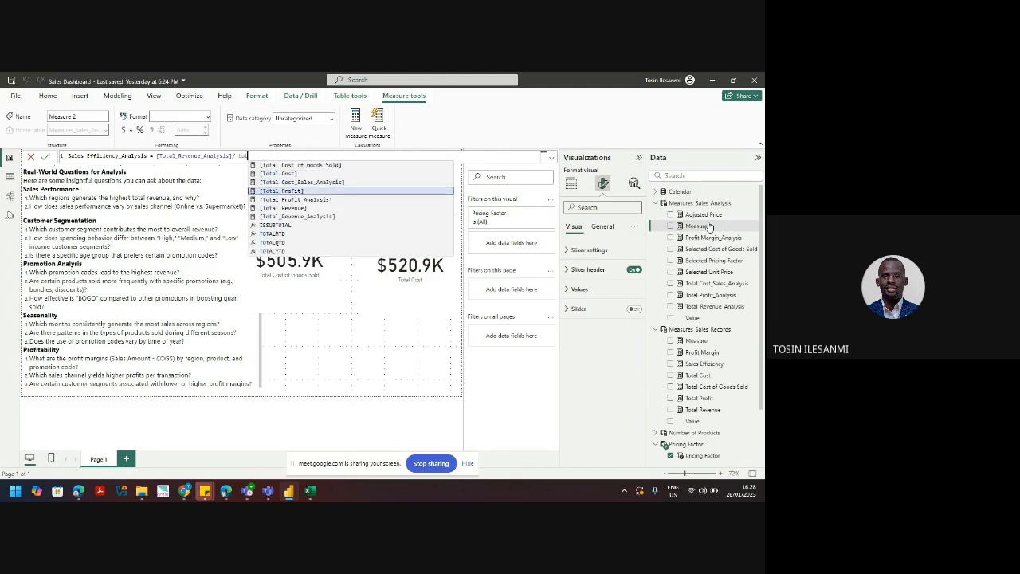
key("Up")
key("Up")
key("Tab")
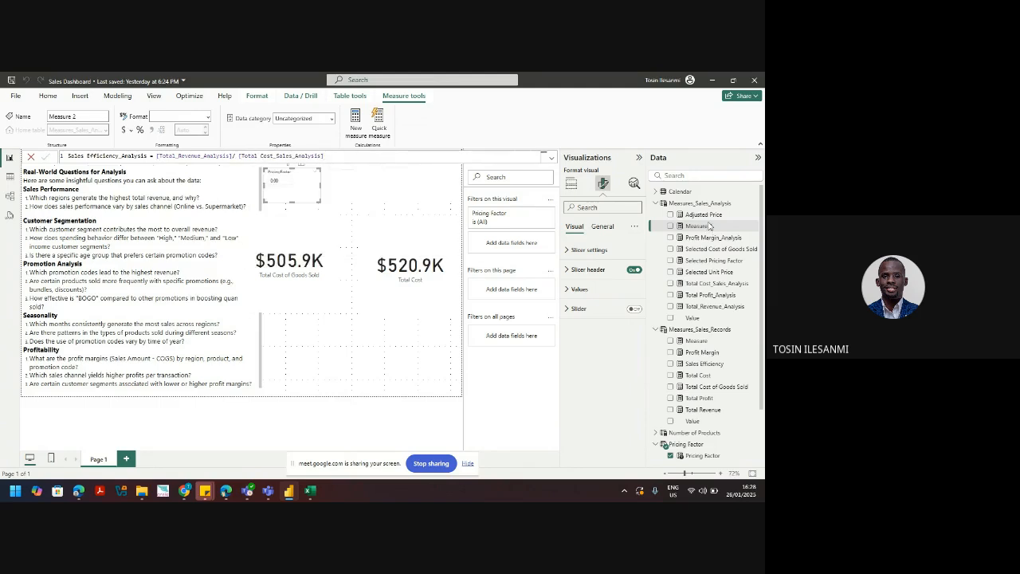
key("Return")
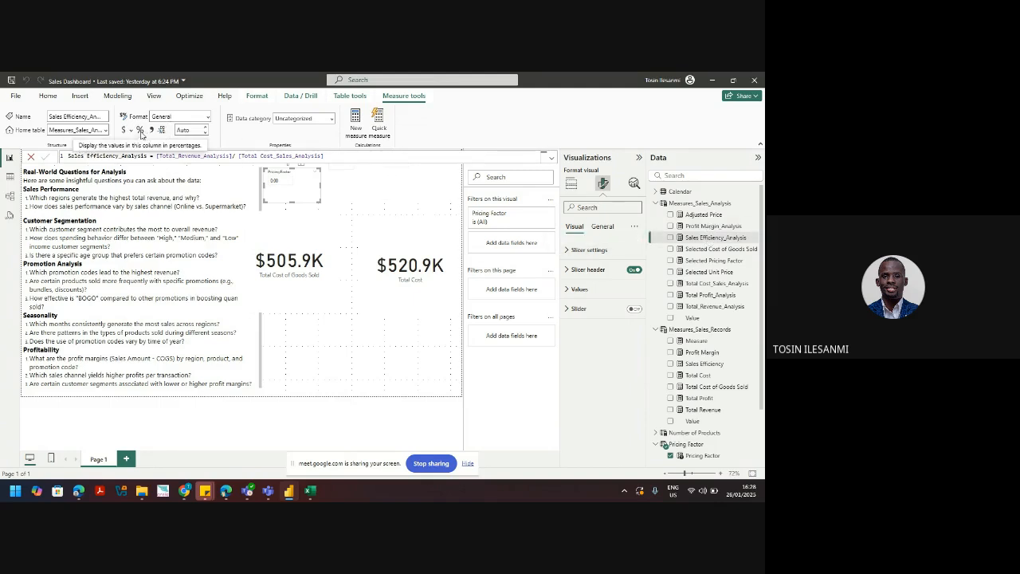
Step: Format Sales Efficiency_Analysis as a percentage with 2 decimals, then select Profit Margin_Analysis
left_click(140, 131)
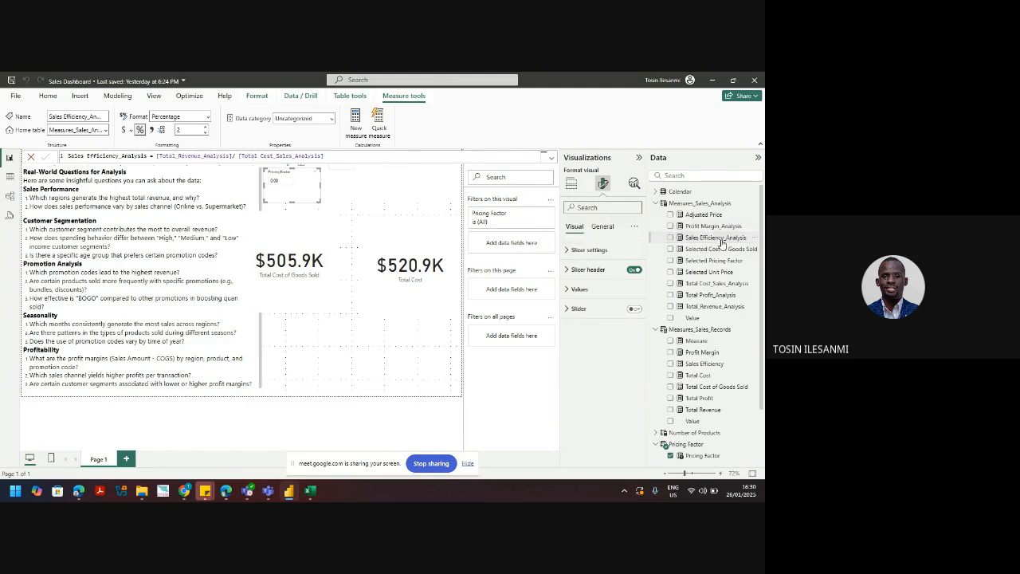
left_click(715, 227)
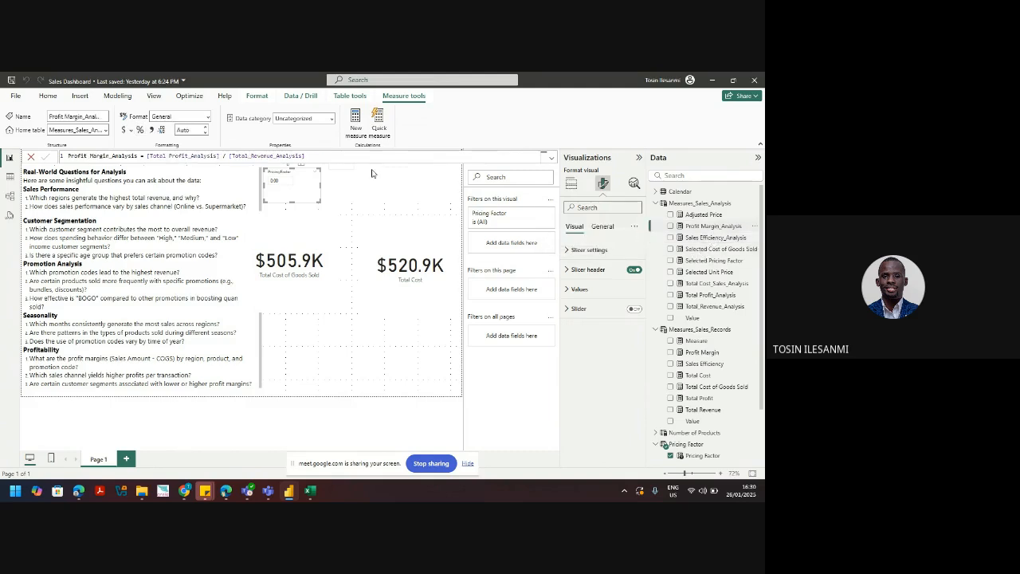
Step: Format Profit Margin_Analysis as a percentage, then check Sales Efficiency_Analysis and Total_Revenue_Analysis formats
left_click(140, 130)
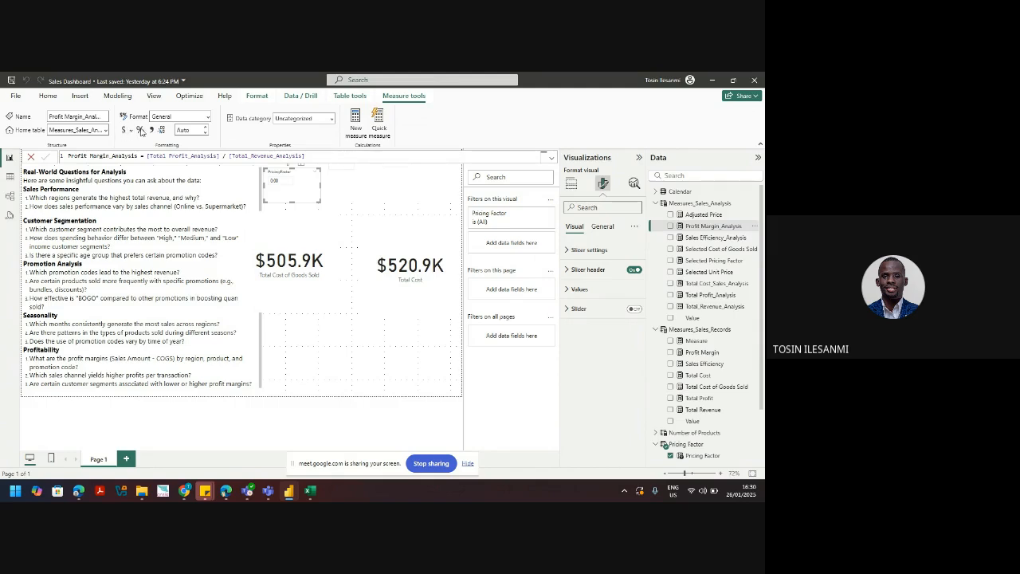
left_click(711, 239)
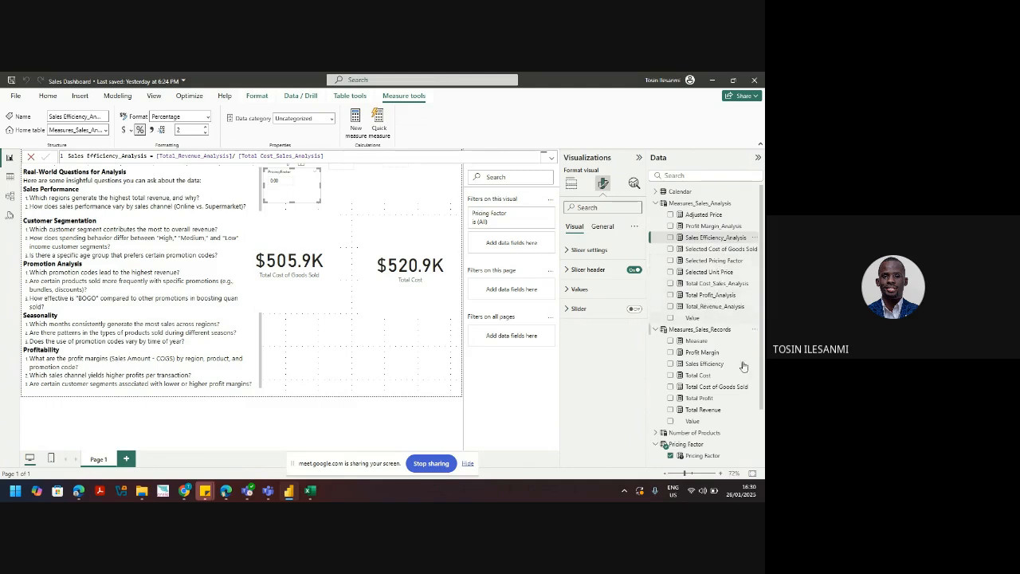
left_click(717, 308)
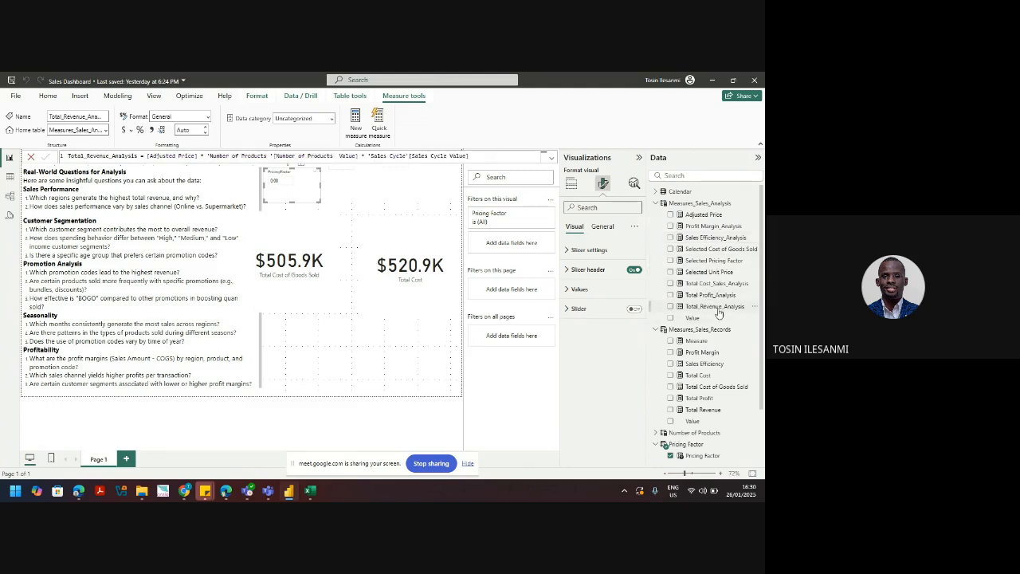
Step: Format Sales Efficiency and Profit Margin in Measures_Sales_Records as percentages, replacing Profit Margin's currency format
left_click(706, 364)
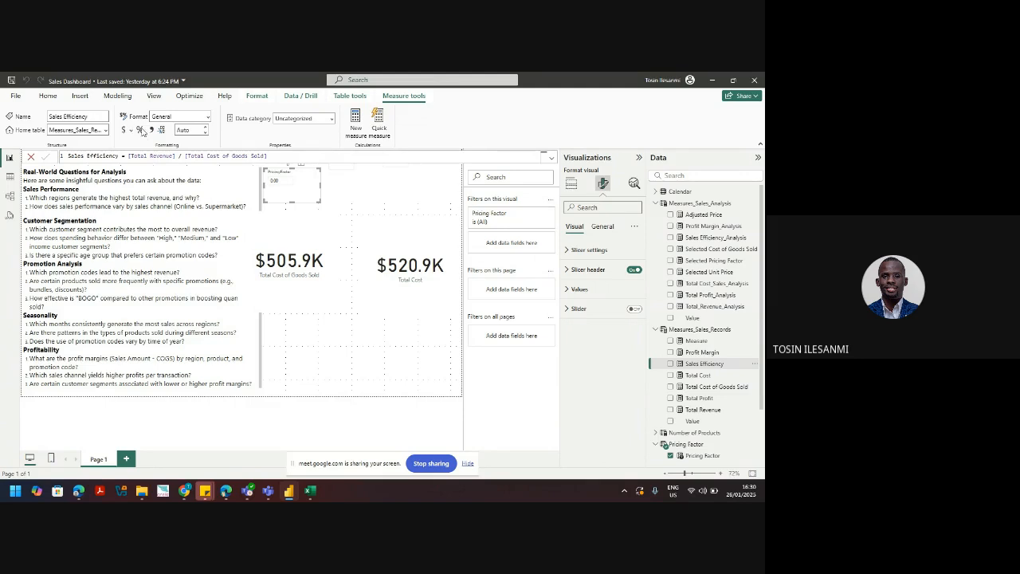
left_click(141, 130)
left_click(702, 352)
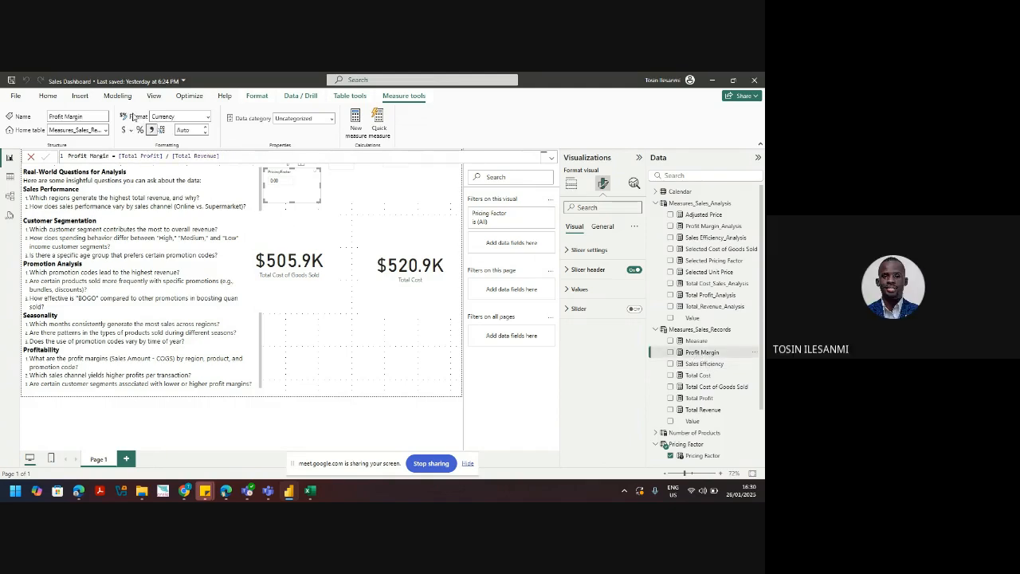
left_click(140, 129)
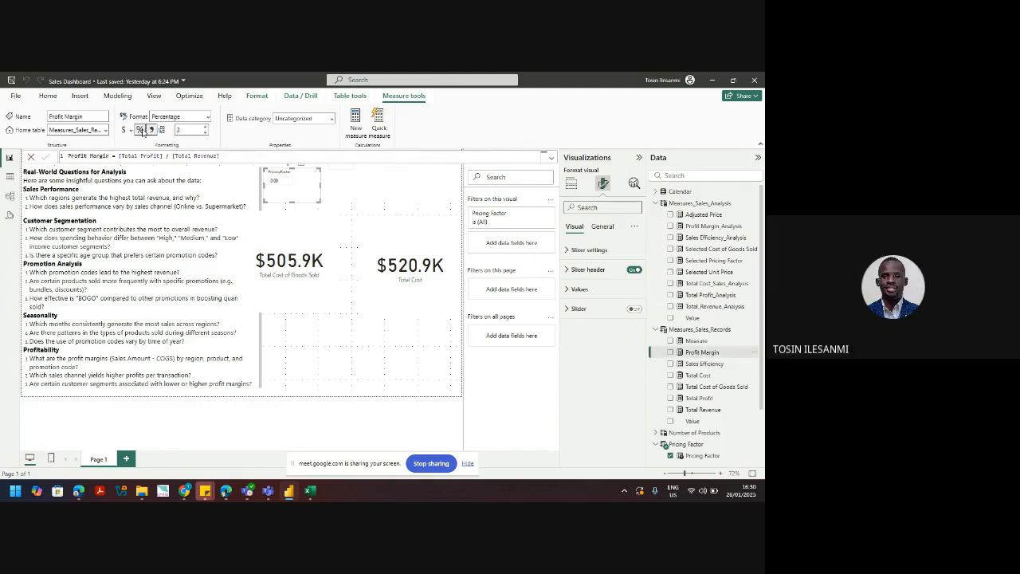
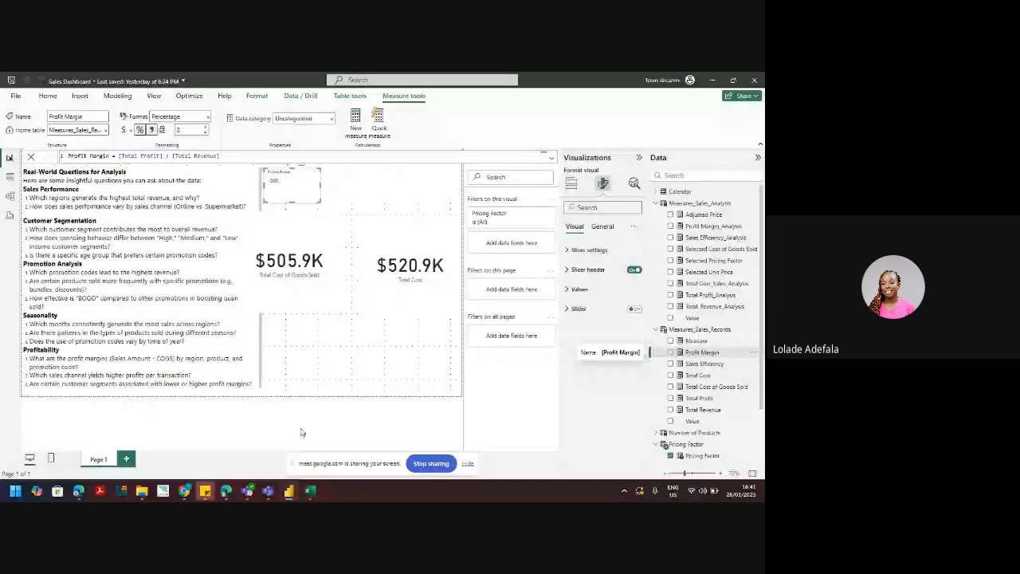
Step: Look through the meeting's activities, people and add-on panels, then minimise the meeting window
left_click(185, 491)
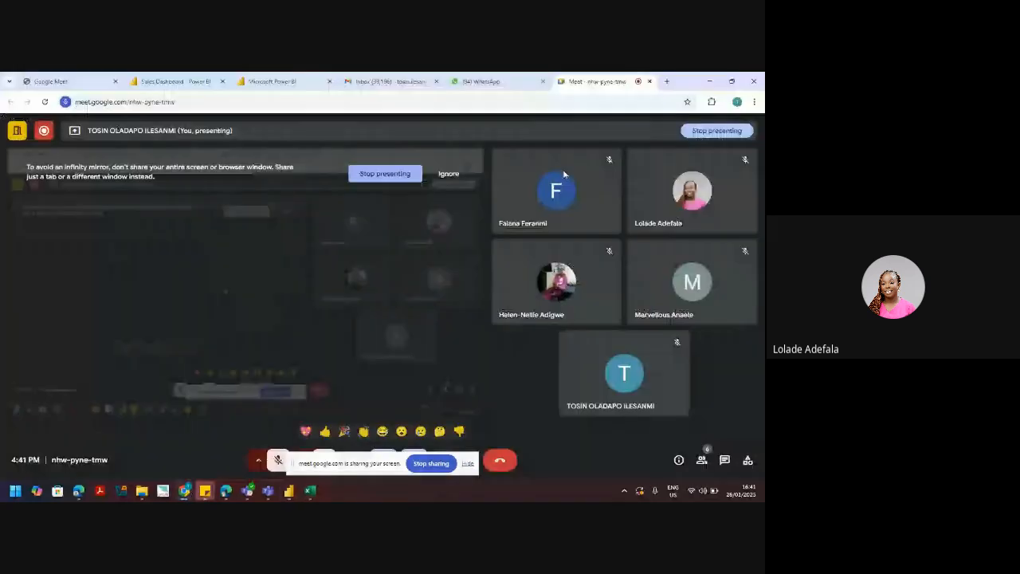
mouse_move(310, 490)
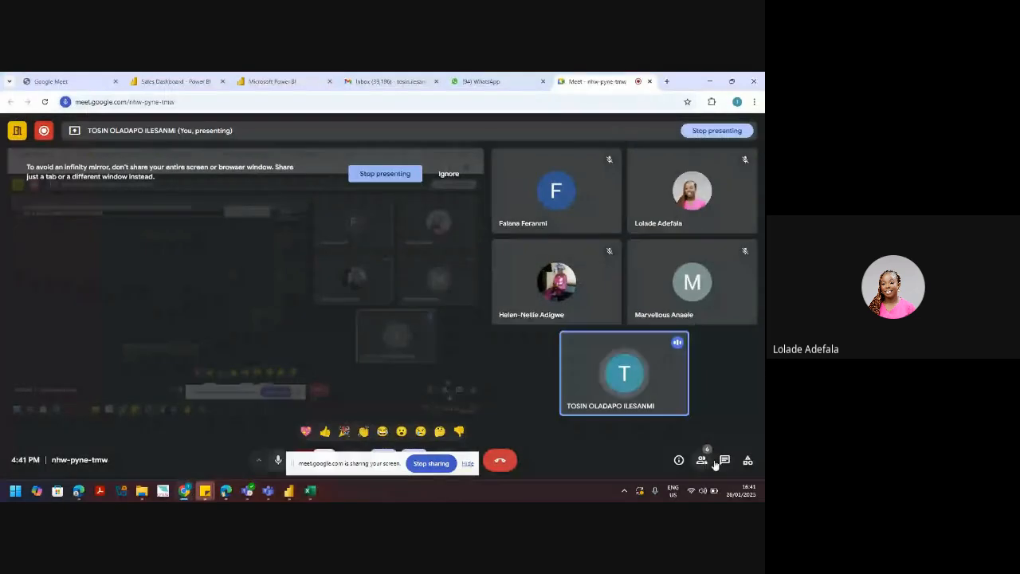
left_click(747, 461)
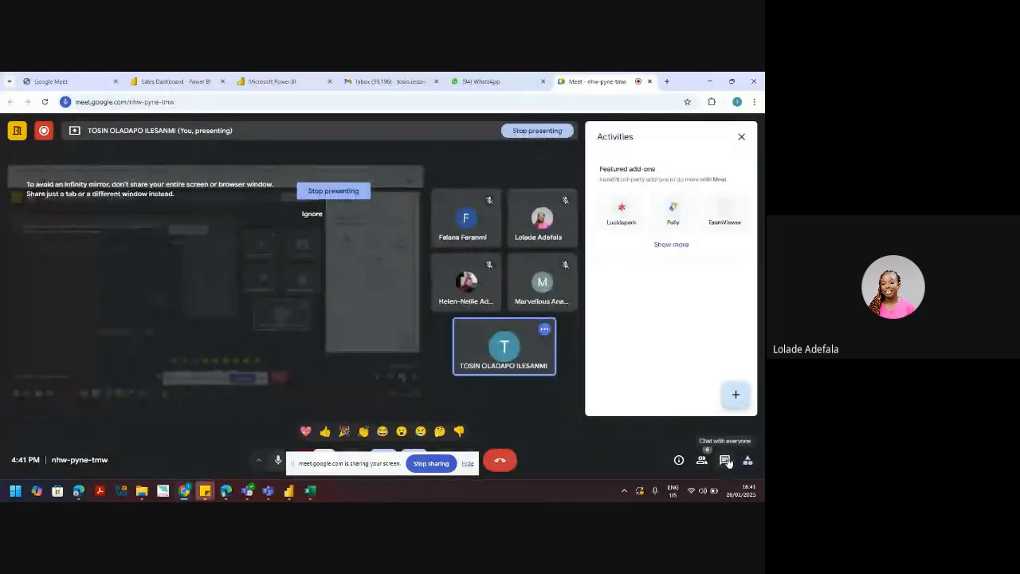
left_click(702, 461)
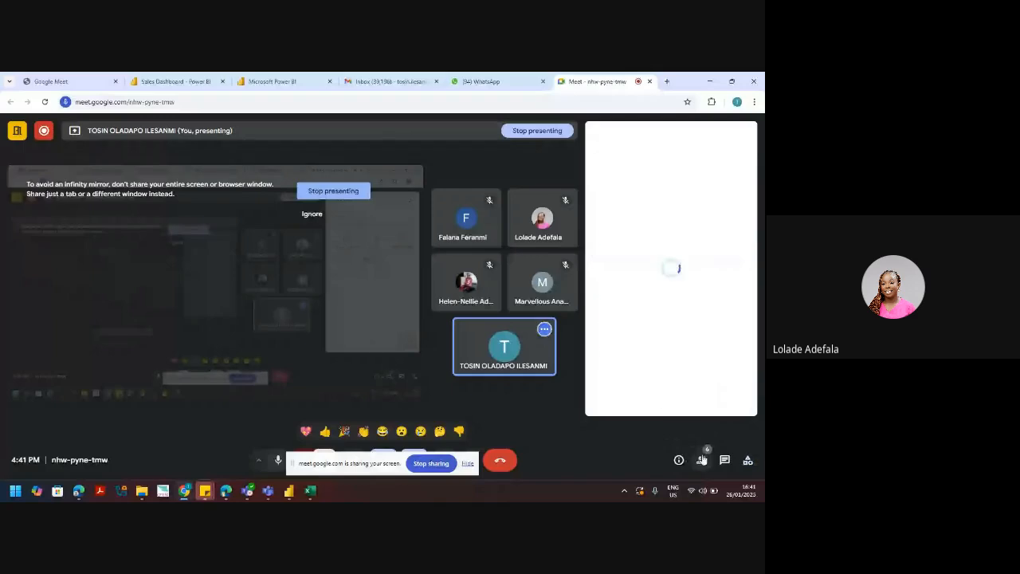
left_click(748, 461)
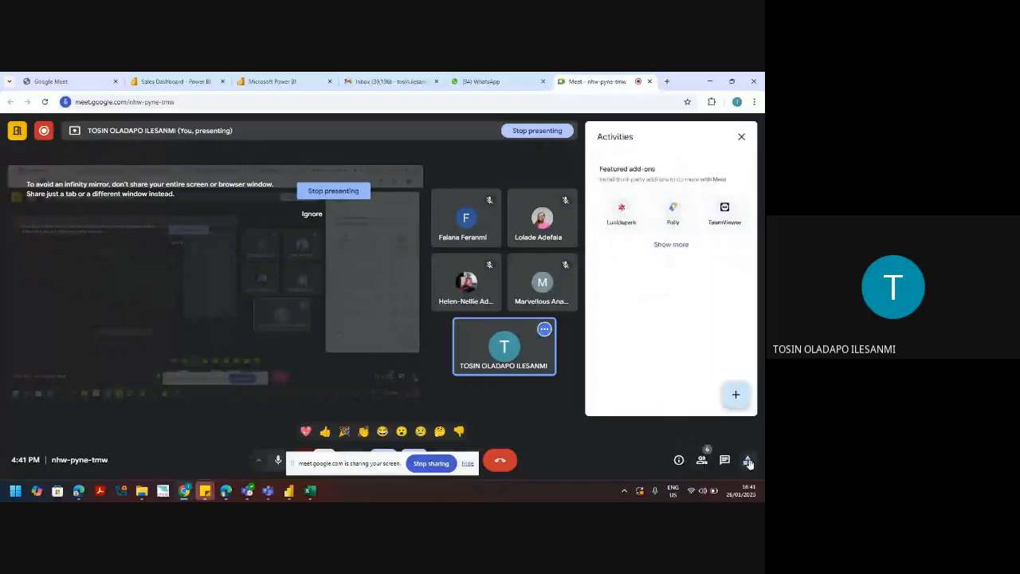
left_click(666, 245)
left_click(743, 400)
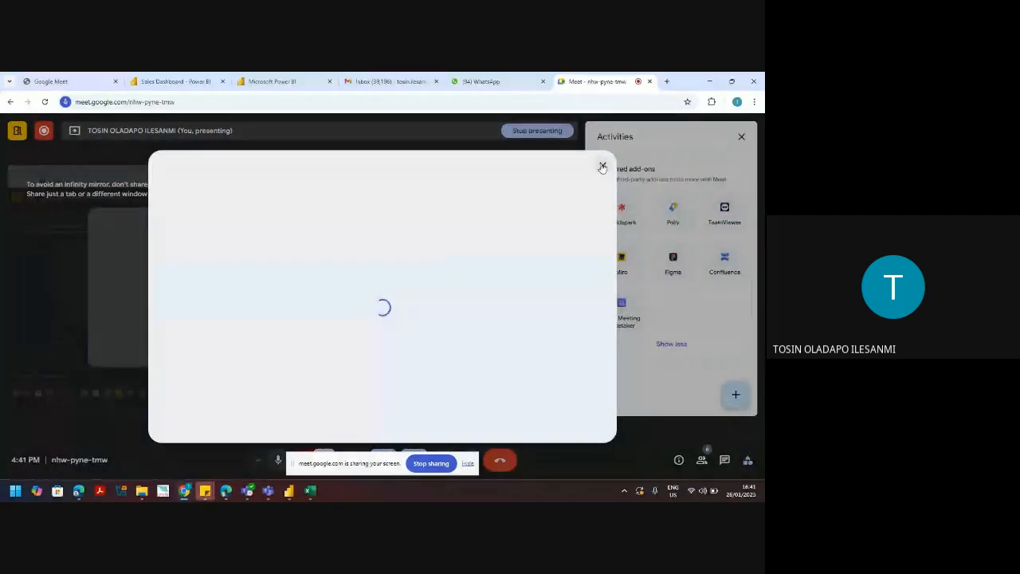
left_click(602, 167)
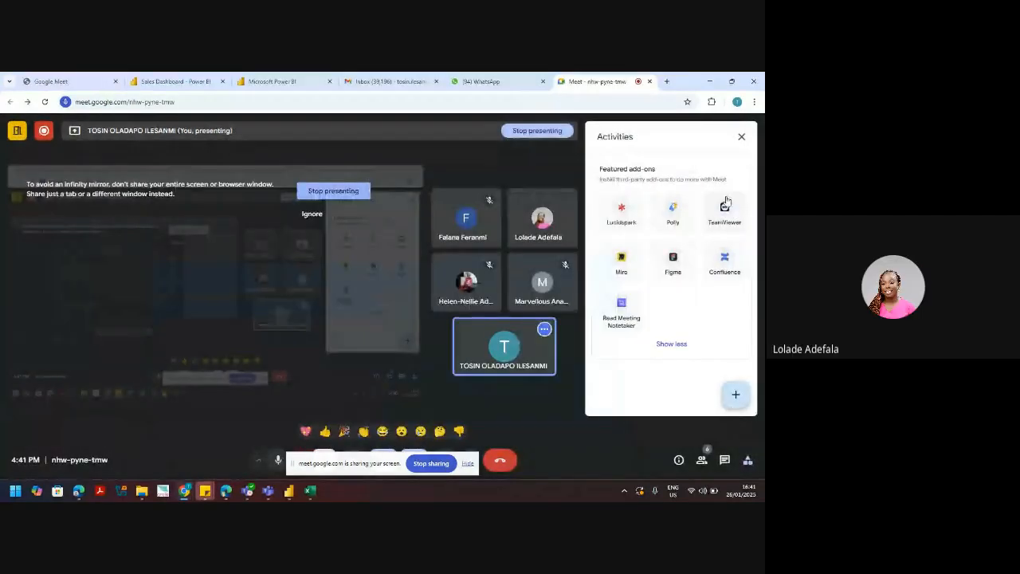
left_click(741, 137)
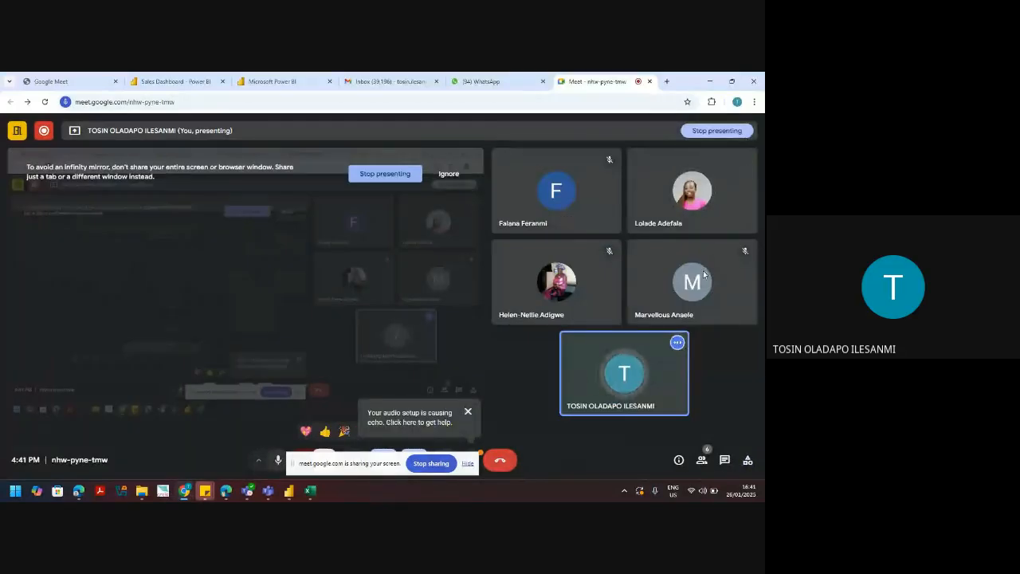
left_click(748, 460)
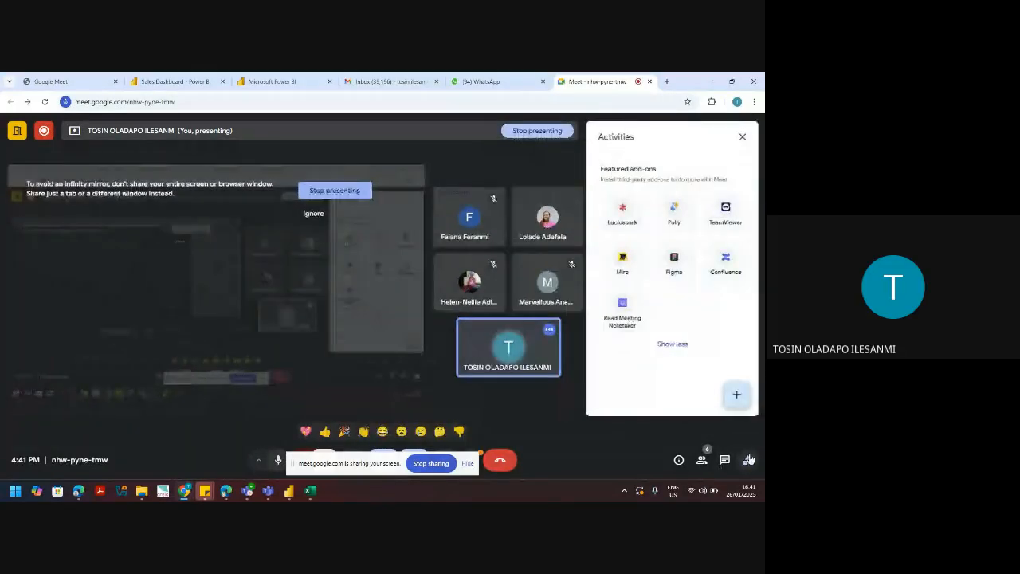
left_click(747, 460)
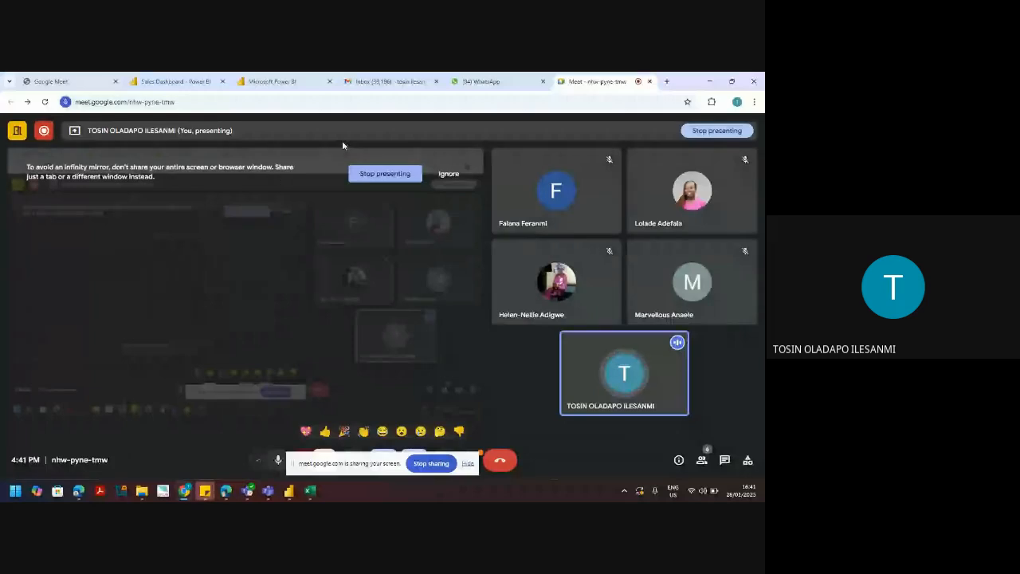
left_click(707, 80)
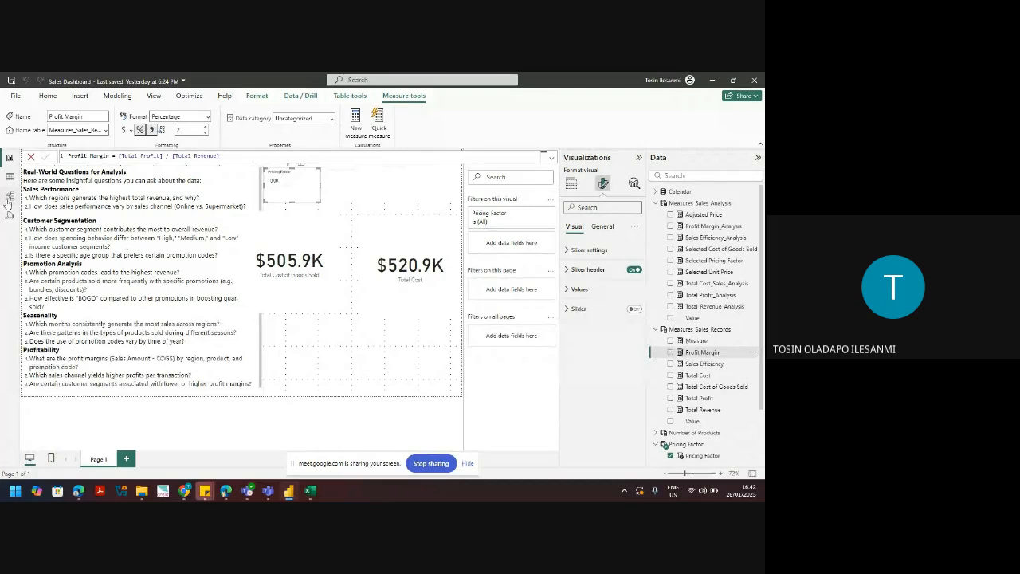
Step: Add a new blank report page named Sales Records
left_click(126, 458)
double_click(128, 459)
type("Sa")
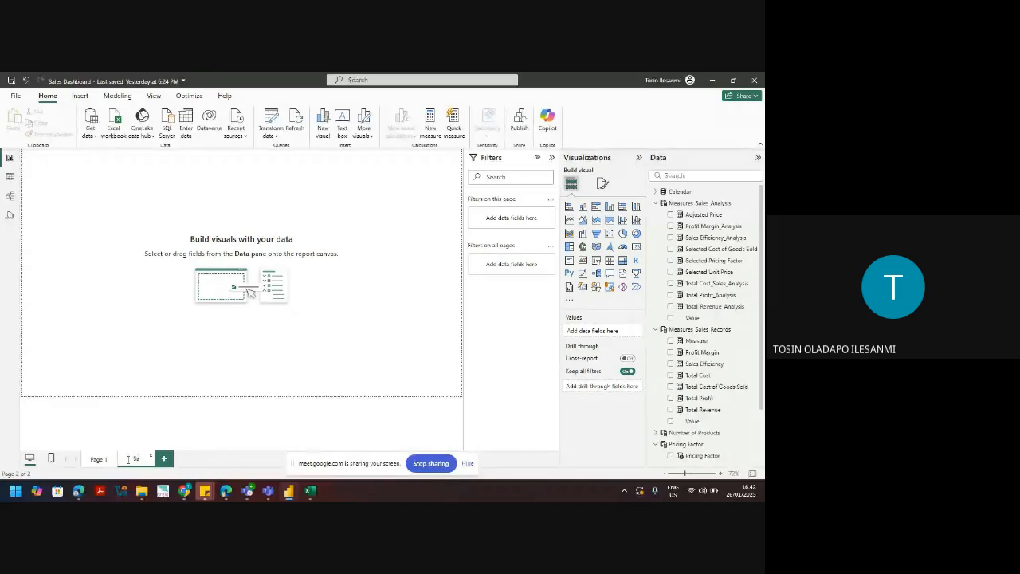
type("les Records")
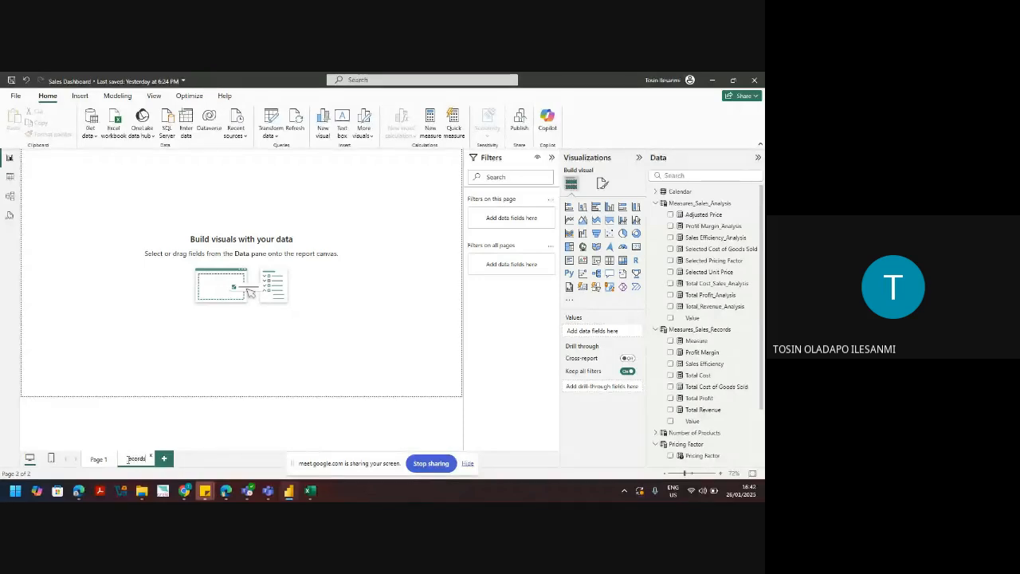
key("Return")
Step: Add a third page named Sales Analysis, removing the leftover Page 2 prefix from its name
left_click(182, 460)
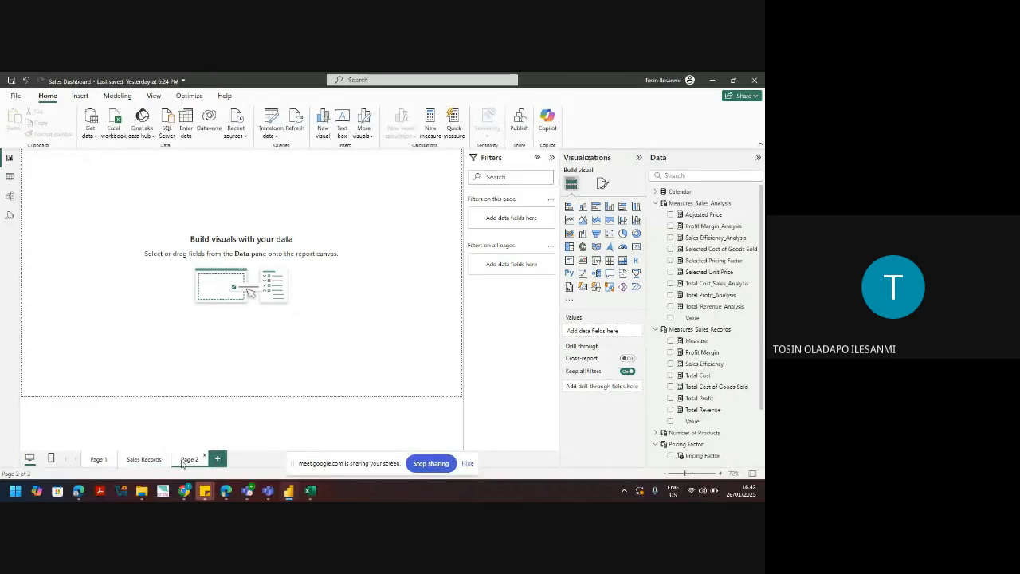
double_click(184, 460)
type("Sales Analy")
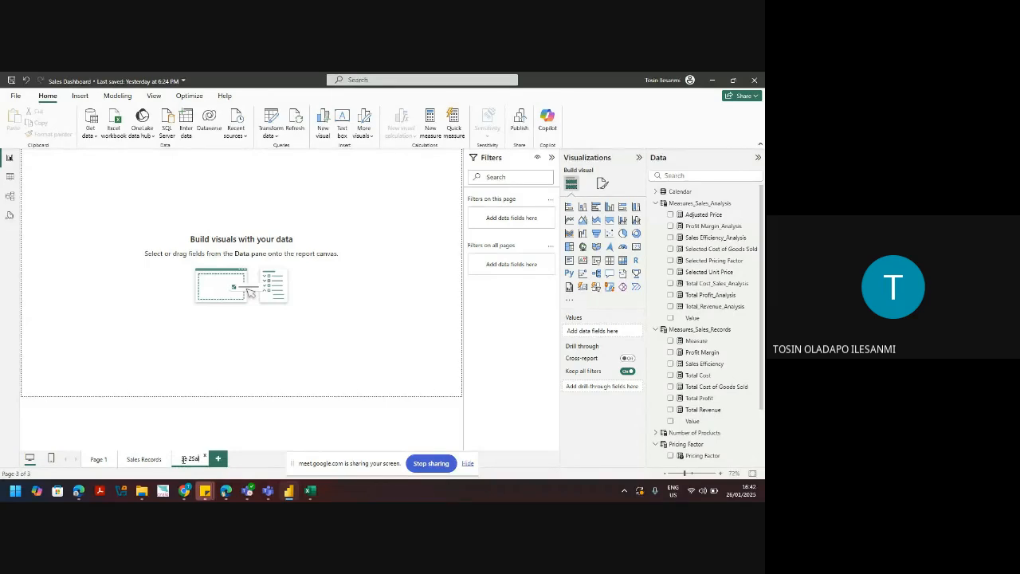
type("sis")
key("Return")
double_click(196, 462)
left_click_drag(198, 462, 147, 461)
key("BackSpace")
key("Return")
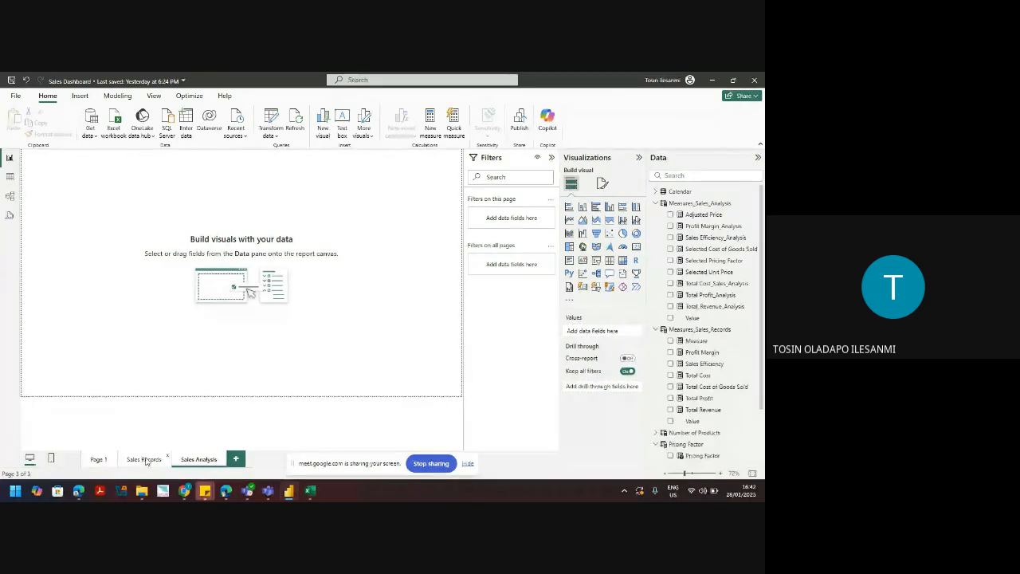
Step: Set the page canvas vertical alignment to Middle
left_click(603, 183)
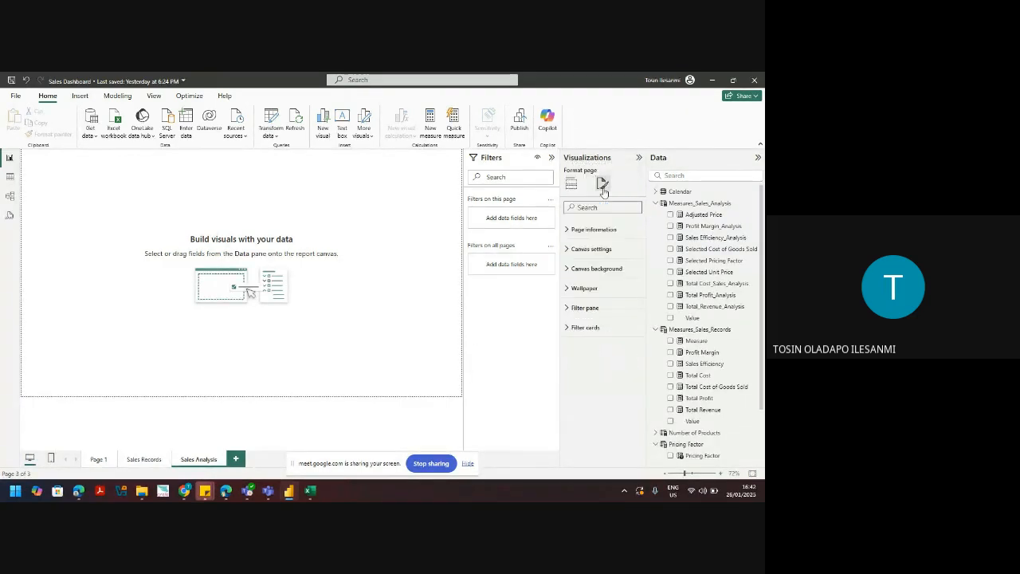
left_click(598, 249)
left_click(601, 356)
left_click(580, 380)
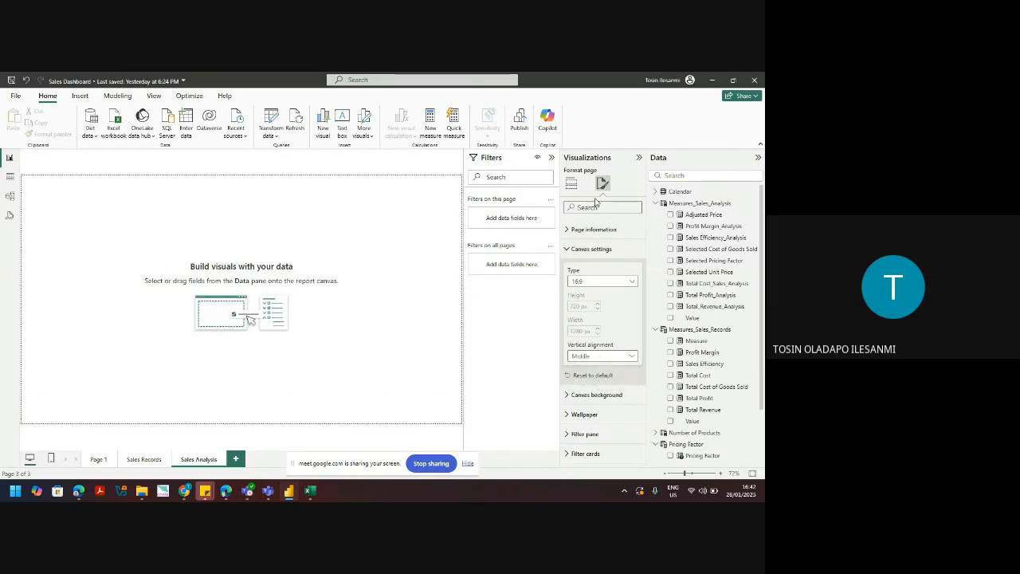
Step: Collapse the Filters pane, glance at Page 1, then open the empty Sales Records page
left_click(552, 158)
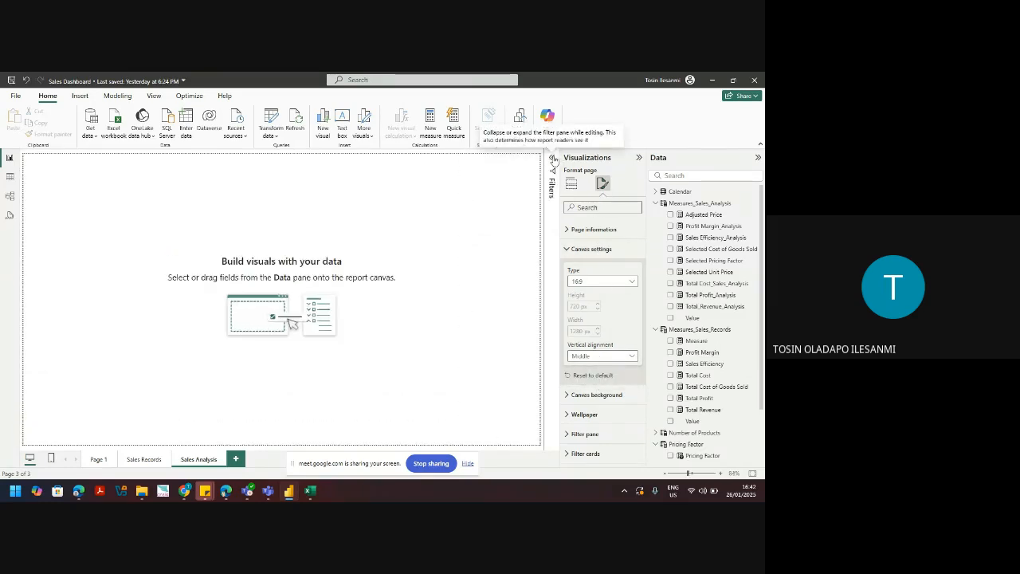
left_click(438, 221)
left_click(94, 460)
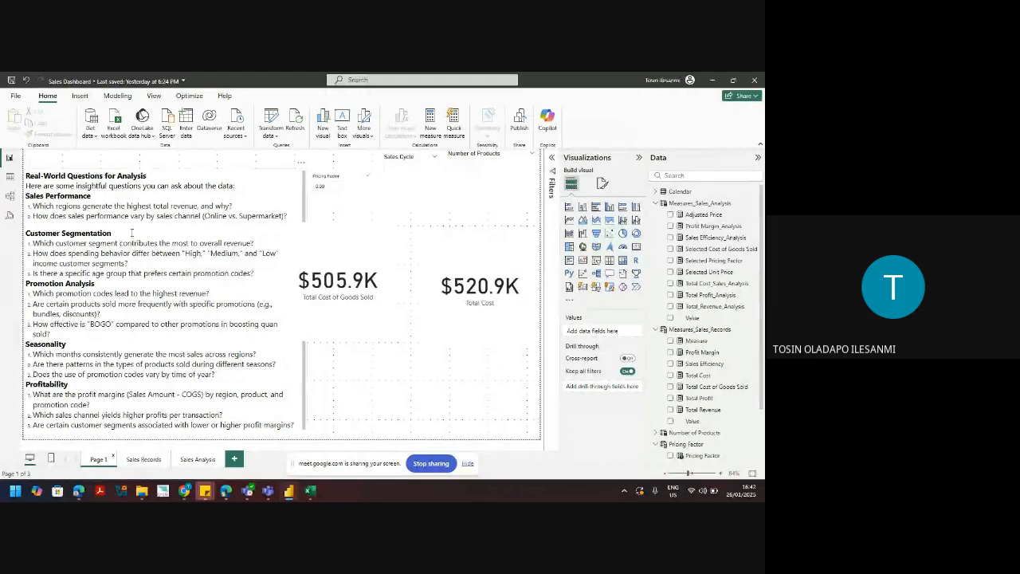
left_click(145, 460)
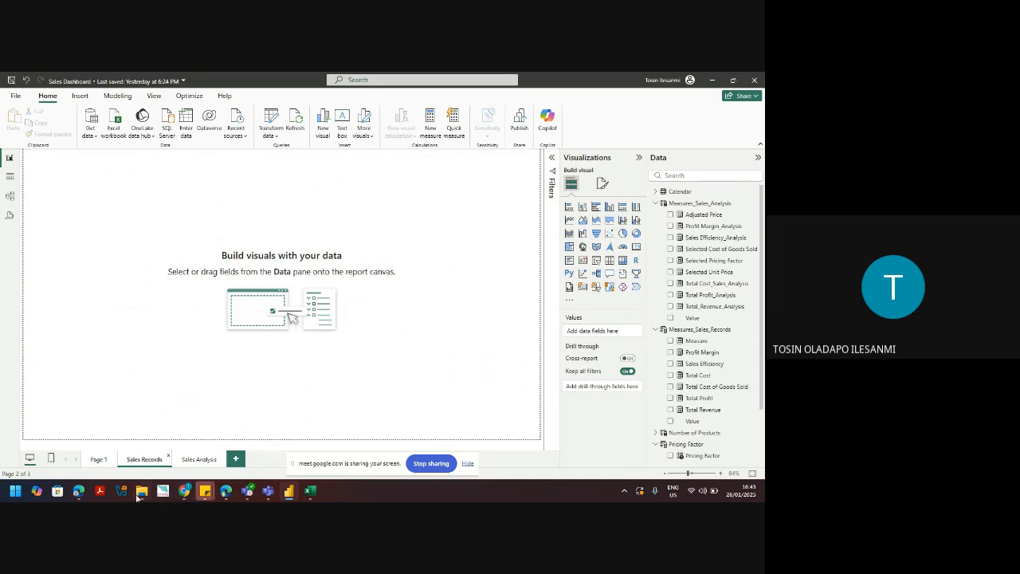
Step: Bring up the Build a Sales Dashboard with me folder and select Background Creation.pptx to see its details
mouse_move(142, 494)
left_click(157, 459)
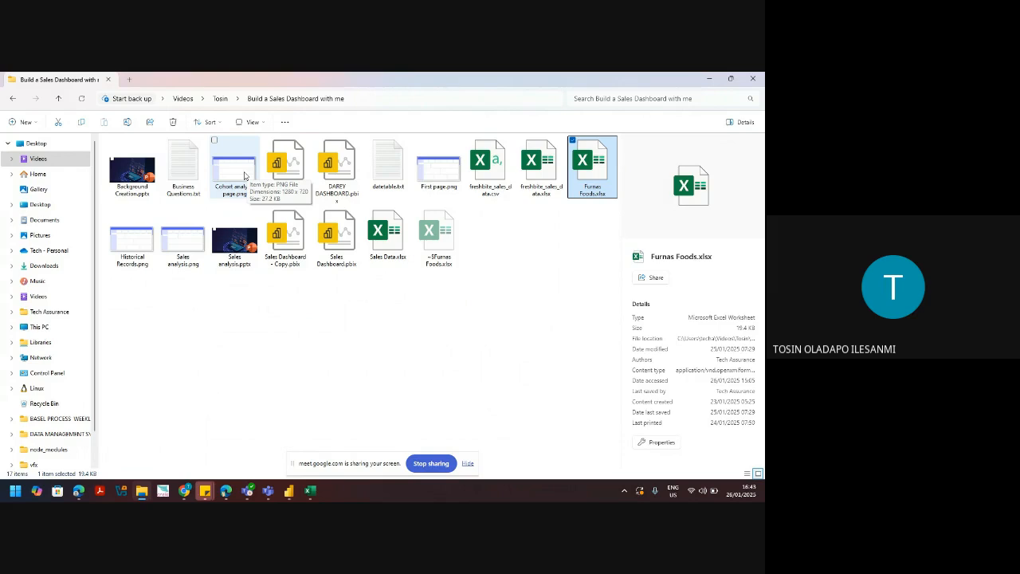
left_click(128, 170)
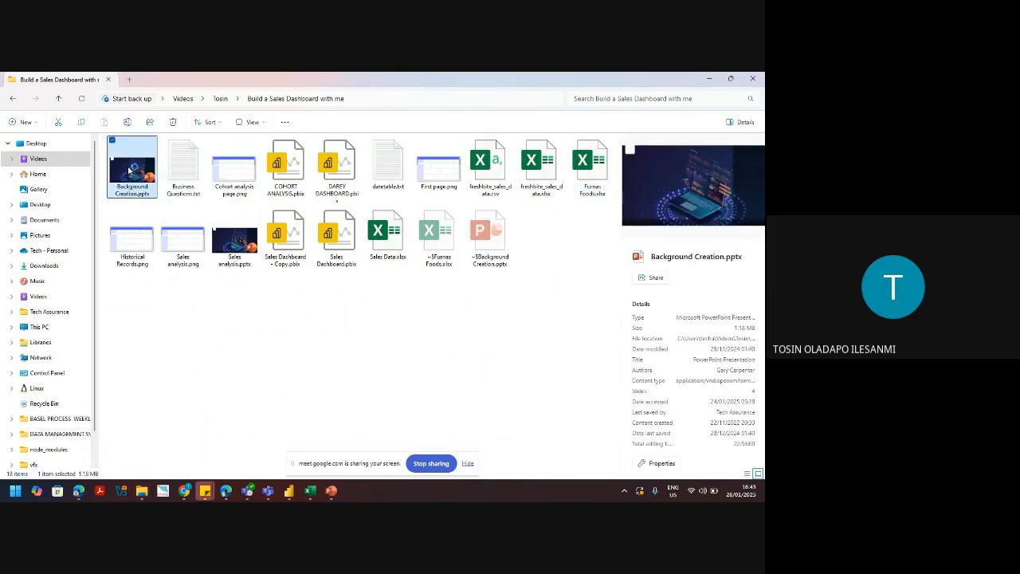
mouse_move(334, 488)
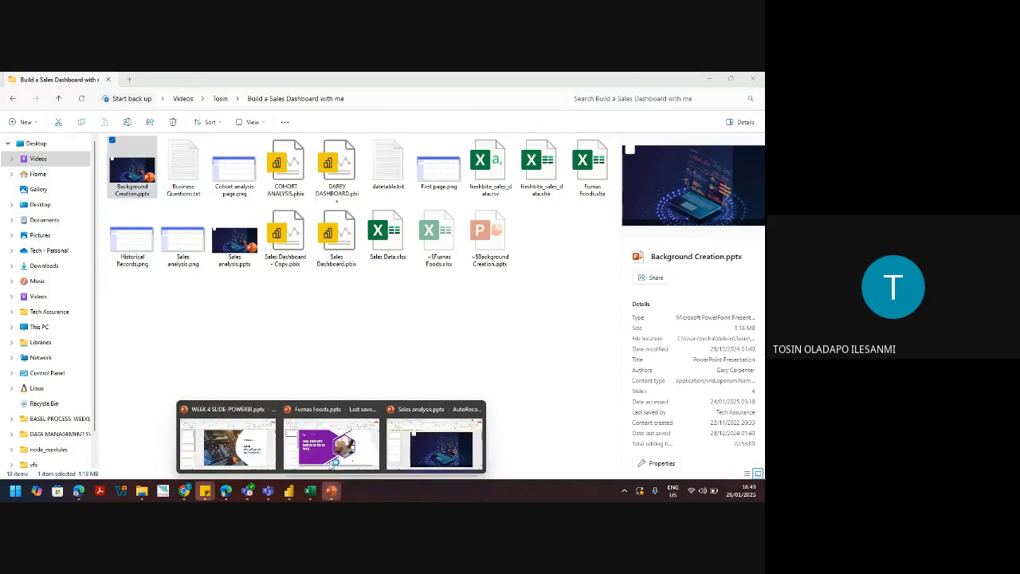
left_click(468, 443)
left_click(63, 256)
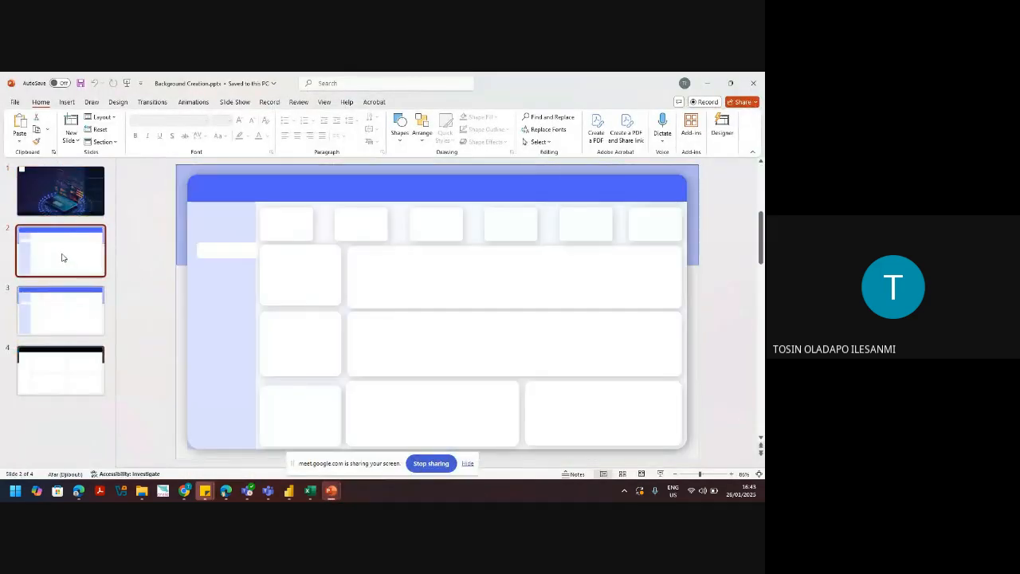
left_click(56, 318)
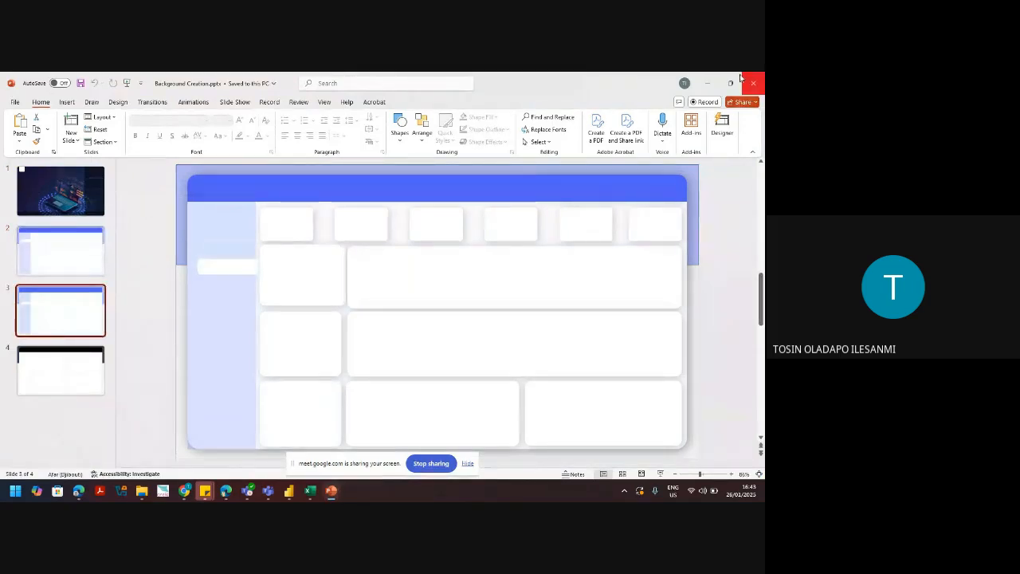
left_click(707, 86)
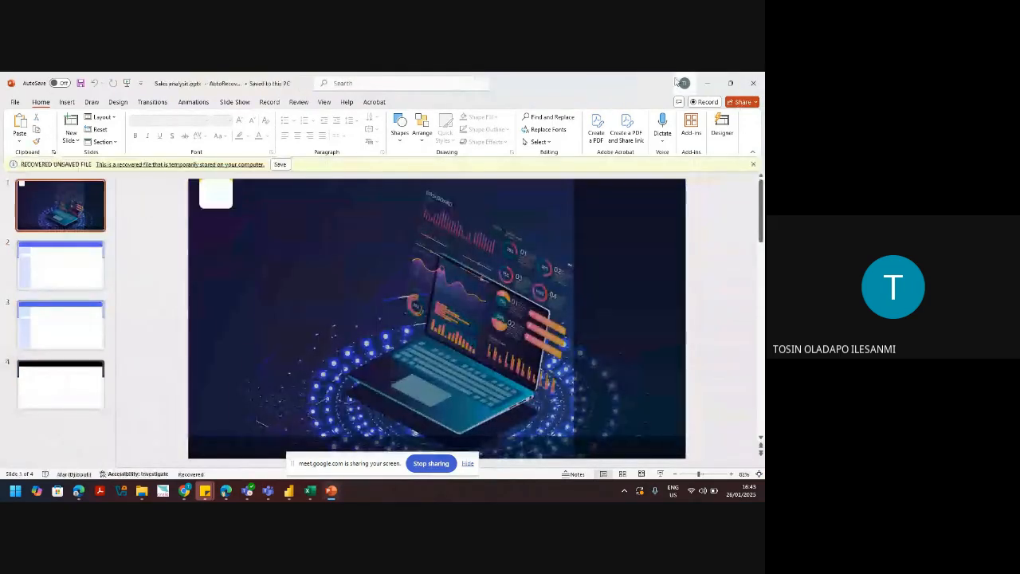
left_click(706, 86)
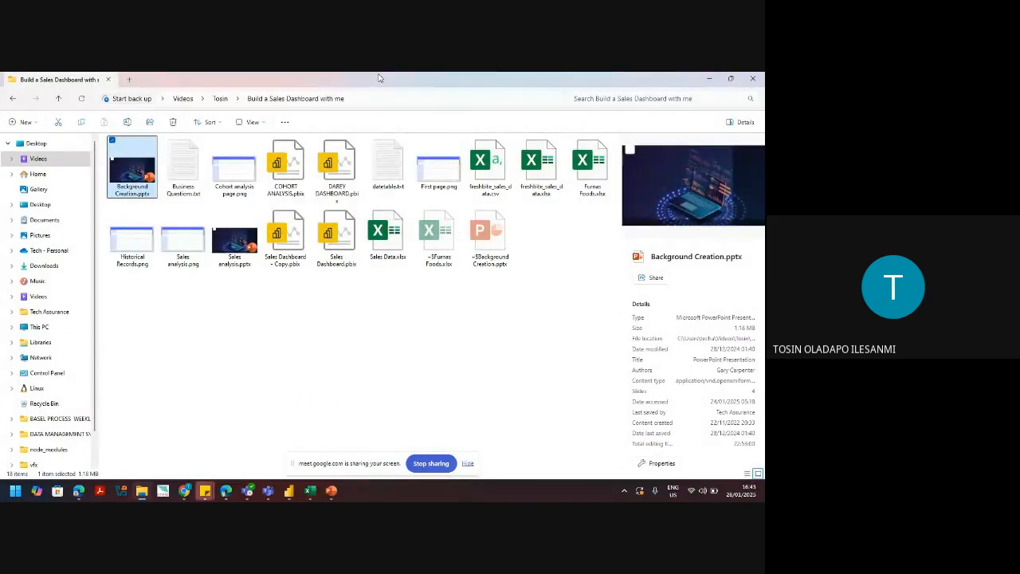
Step: Preview First page.png and the Sales analysis.png mockup, then return to the Sales Dashboard report
left_click(444, 177)
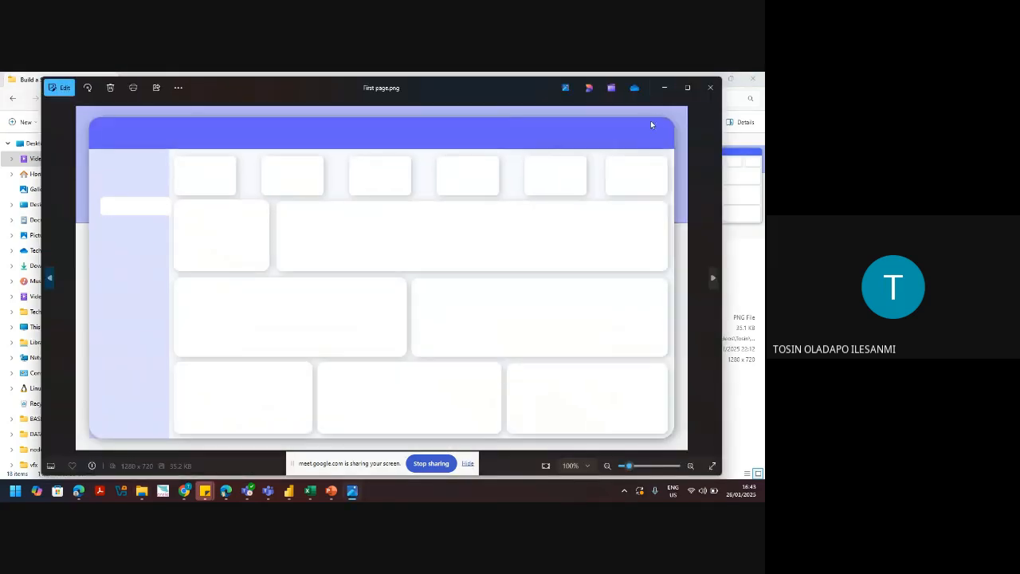
left_click(668, 86)
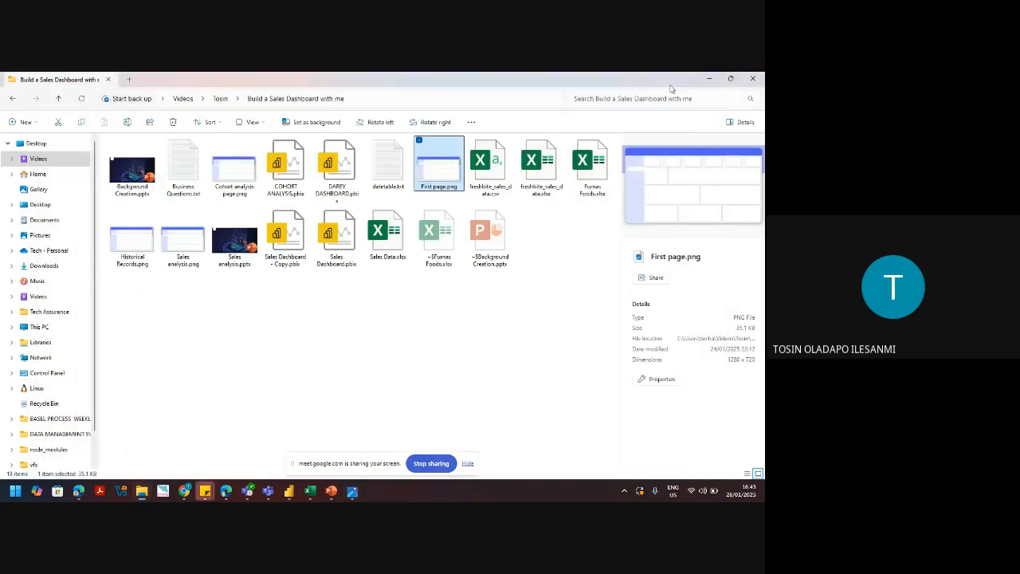
left_click(170, 250)
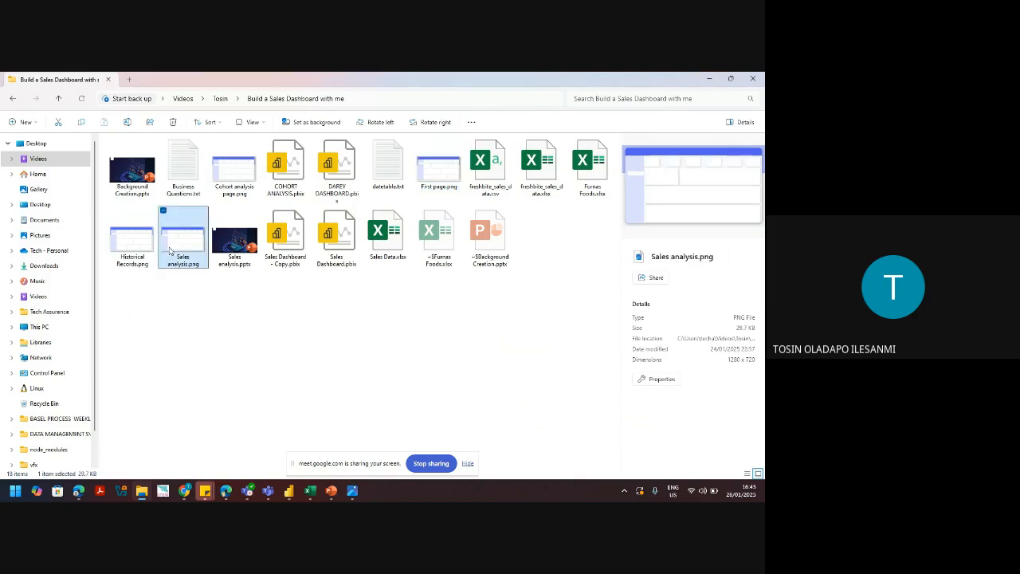
double_click(170, 250)
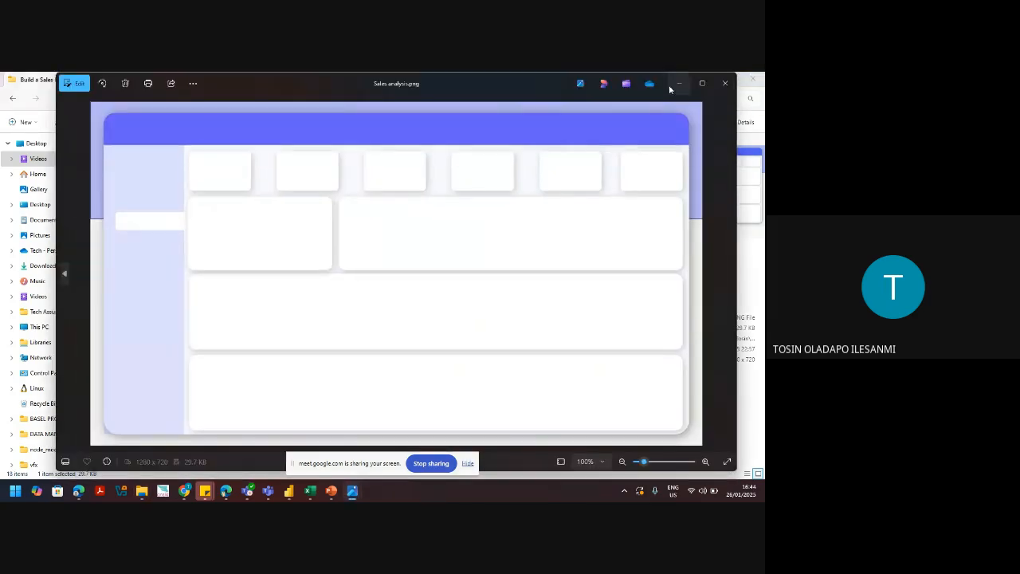
left_click(680, 86)
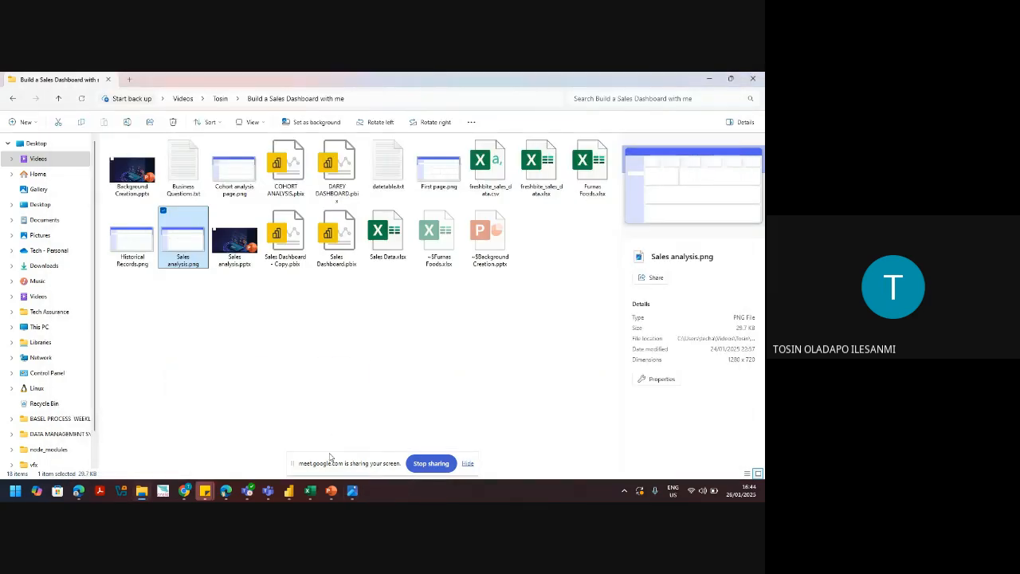
left_click(290, 495)
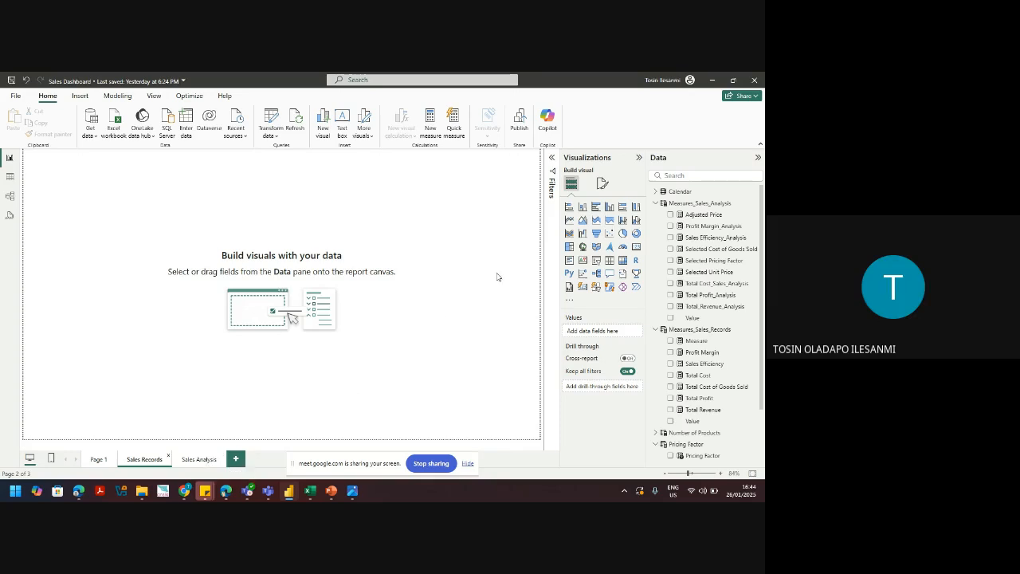
Step: In Format page, expand Canvas background and browse for a background image file
left_click(602, 183)
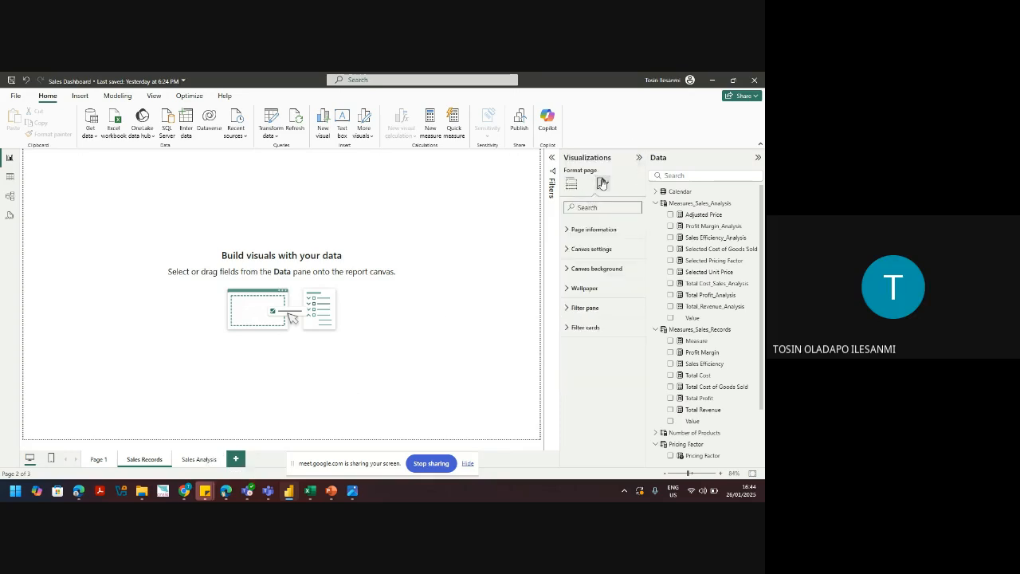
left_click(591, 252)
left_click(592, 251)
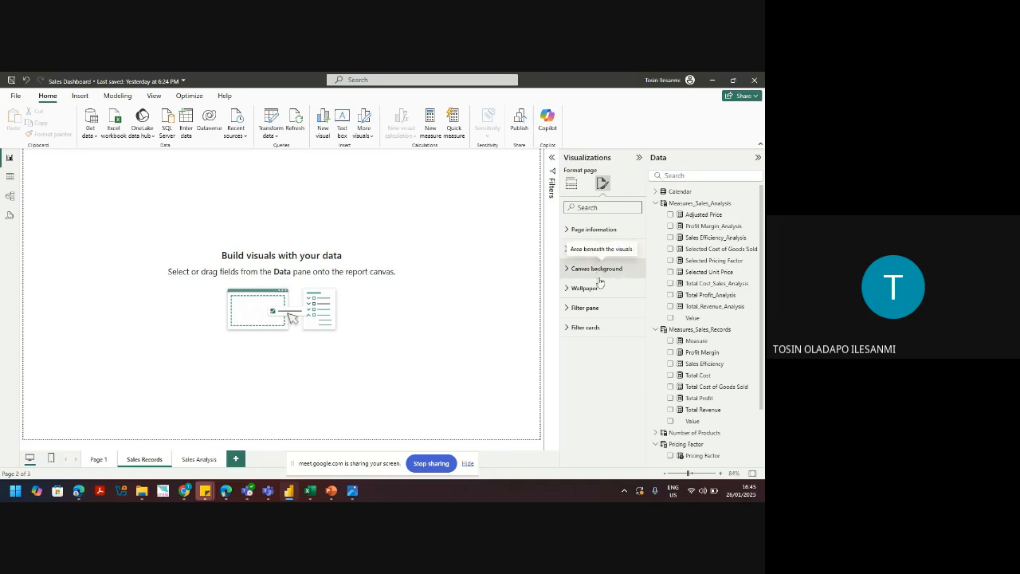
left_click(596, 270)
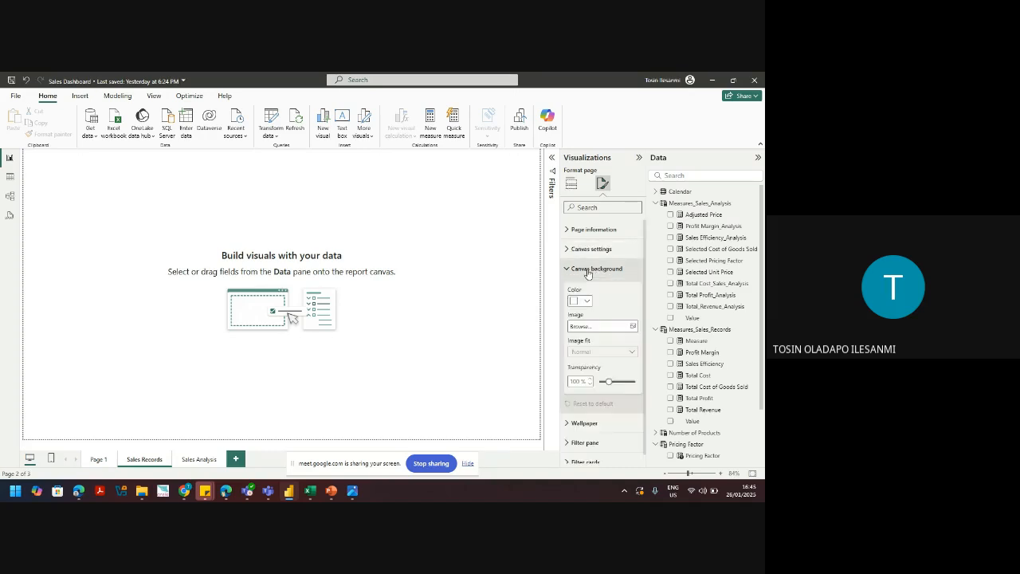
left_click(633, 327)
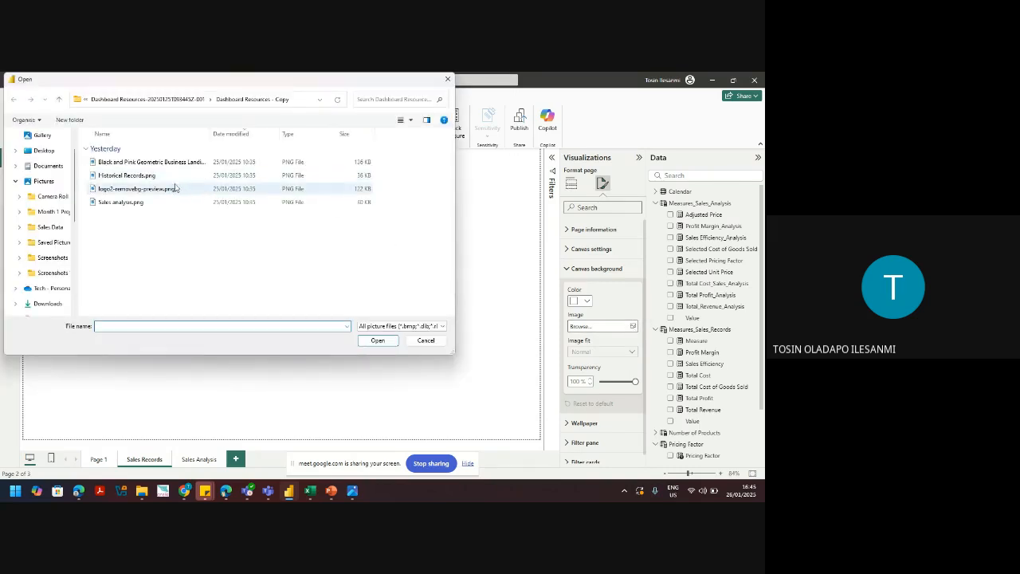
Step: Open the Dashboard Resources folder and select Historical Records.png
left_click(123, 176)
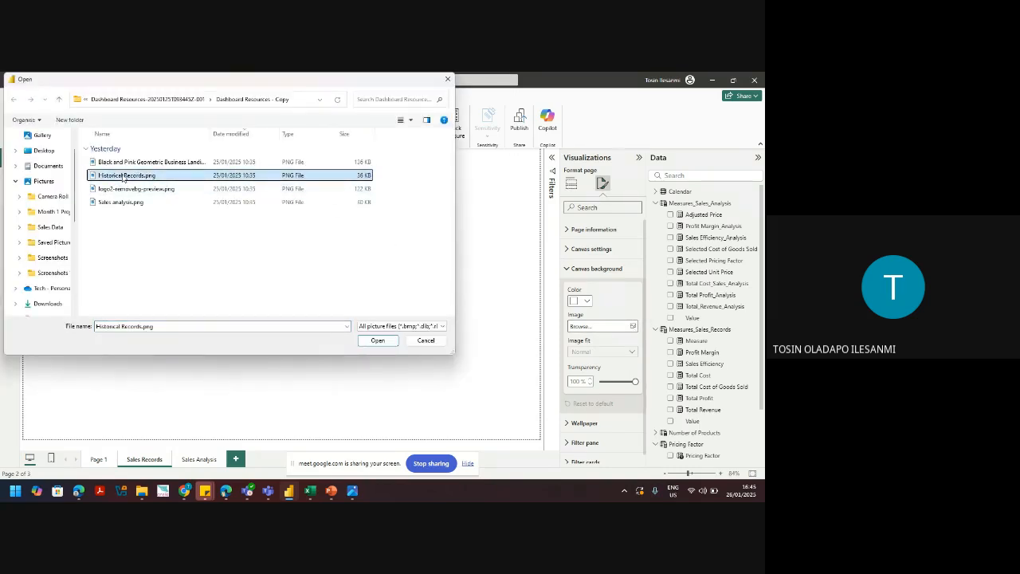
left_click(160, 97)
left_click(117, 202)
double_click(116, 202)
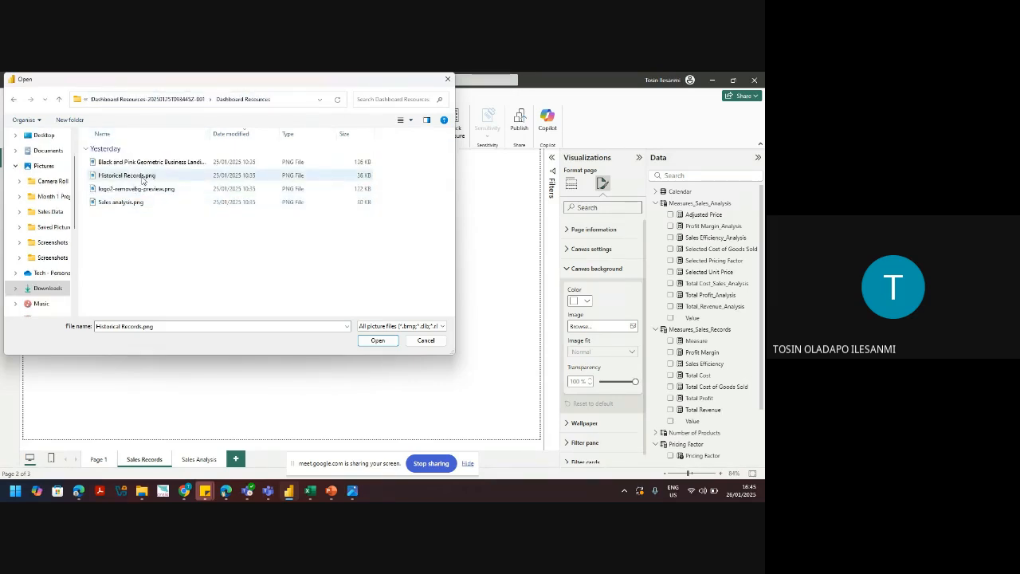
left_click(132, 177)
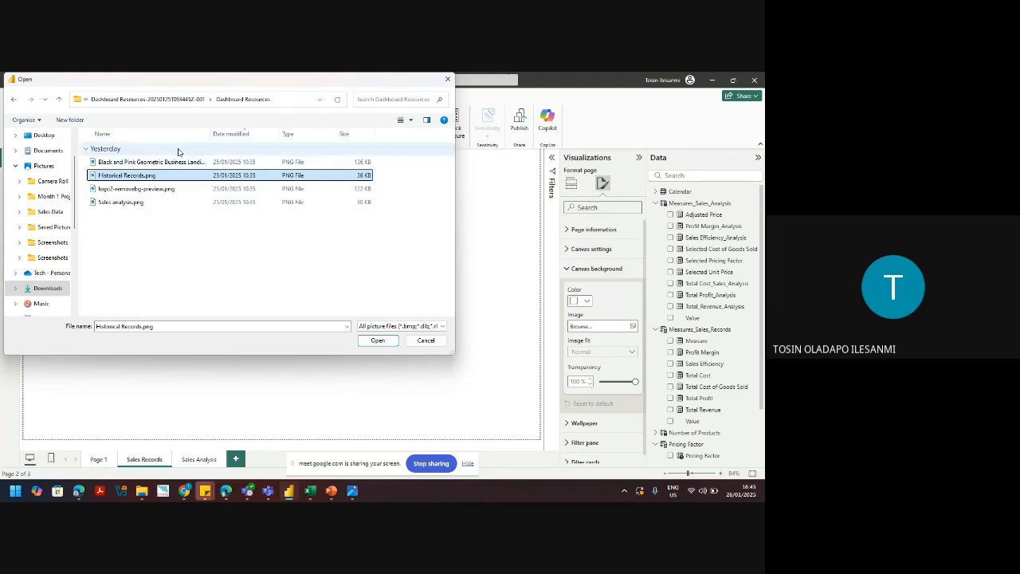
Step: Navigate from Downloads into the inner Dashboard Resources folder and open Historical Records.png as background
mouse_move(355, 493)
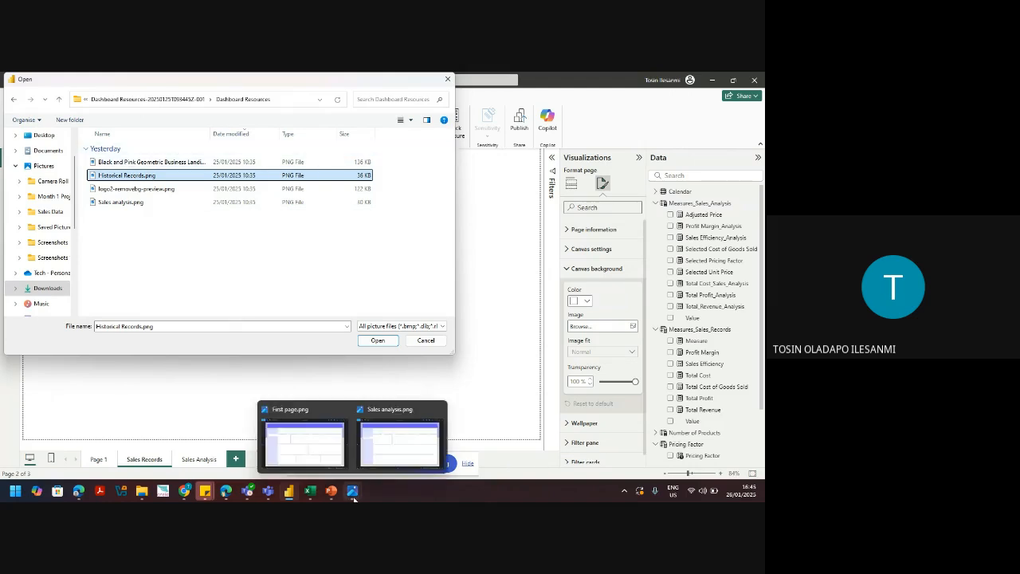
mouse_move(314, 458)
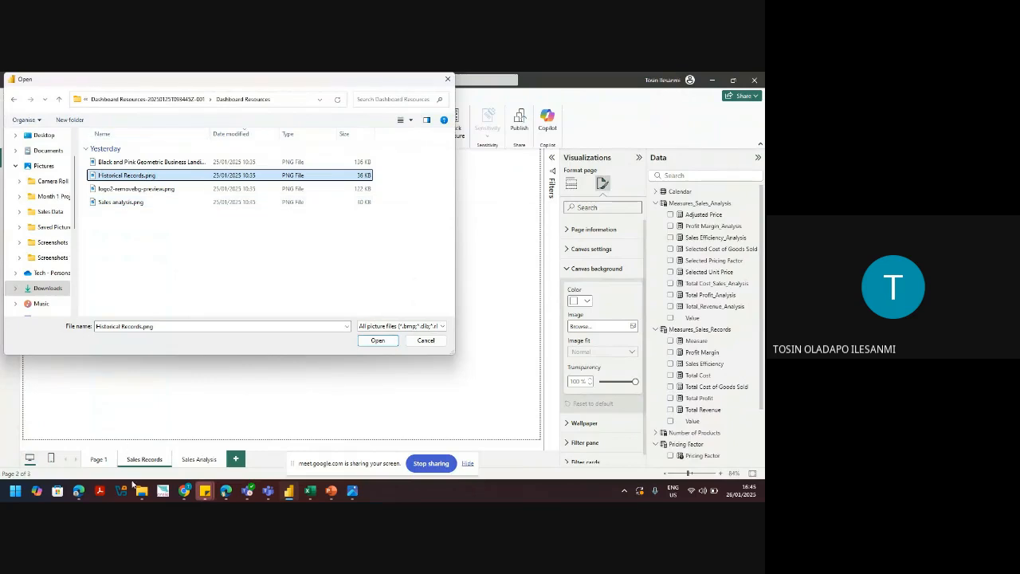
mouse_move(144, 487)
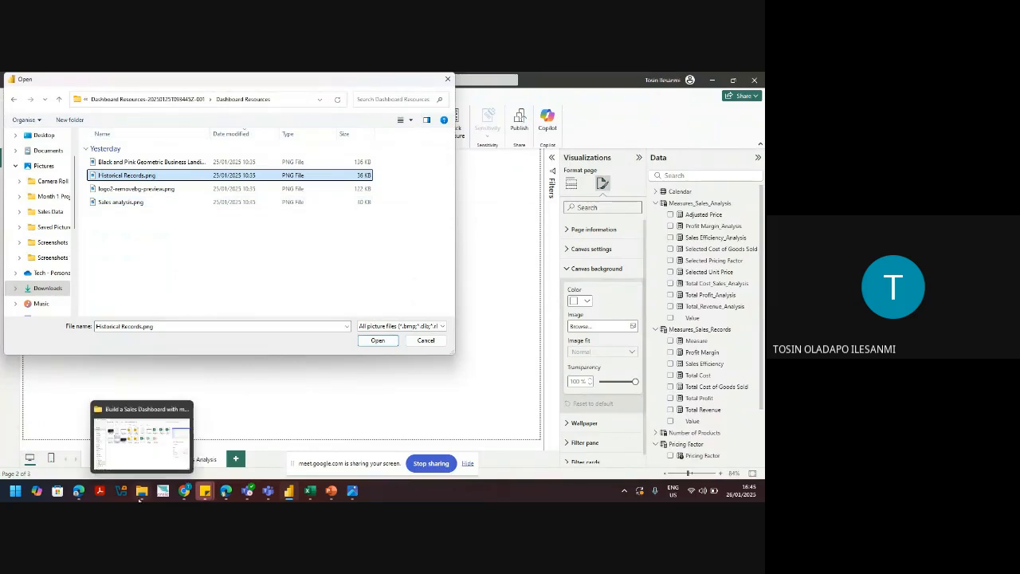
mouse_move(155, 457)
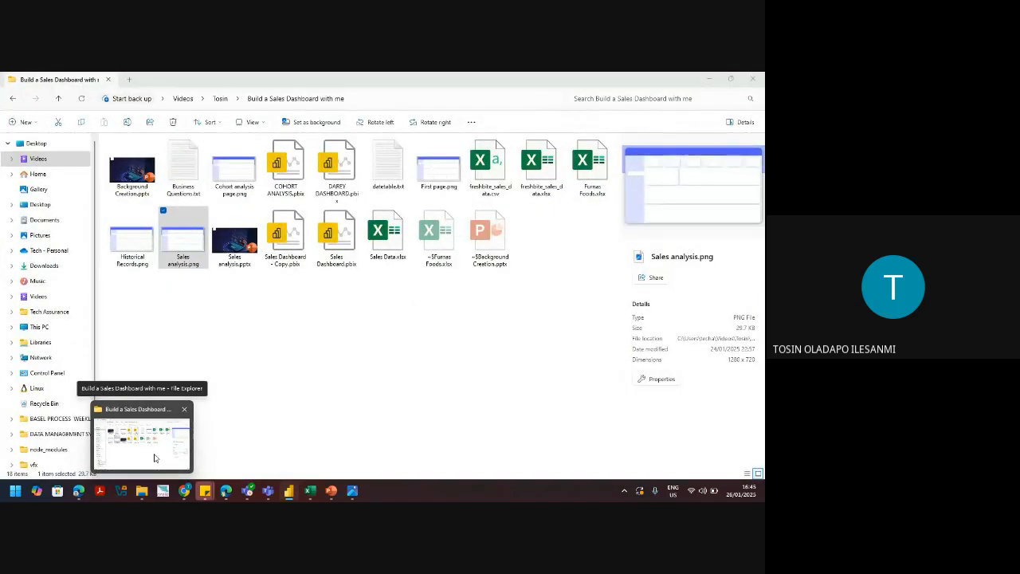
left_click(169, 101)
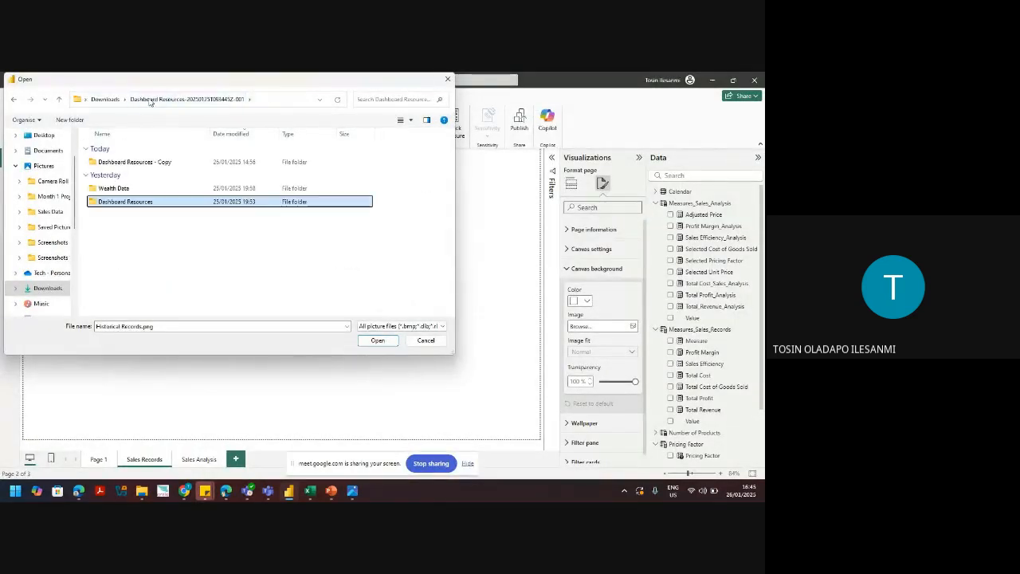
left_click(115, 101)
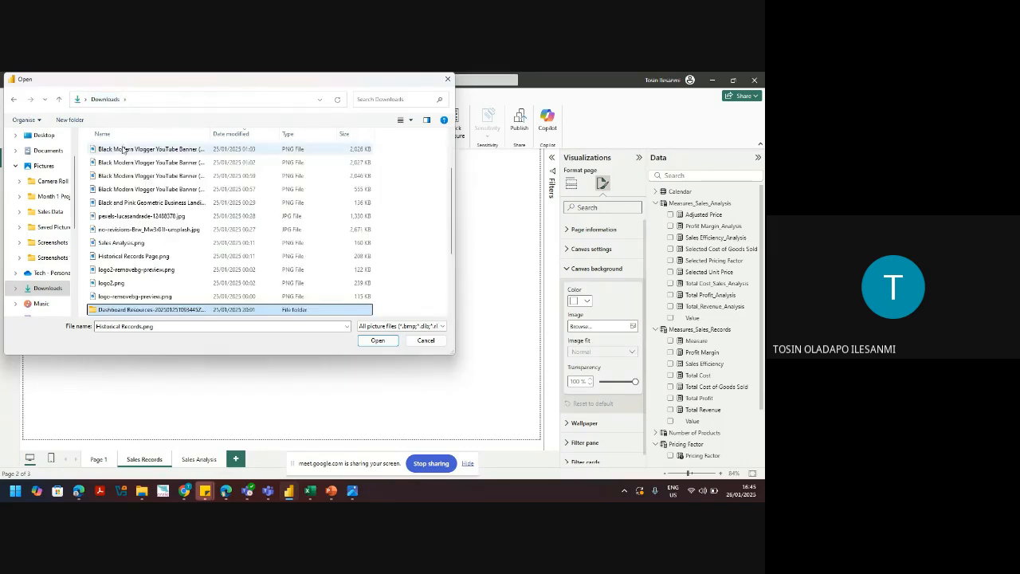
left_click_drag(456, 217, 449, 301)
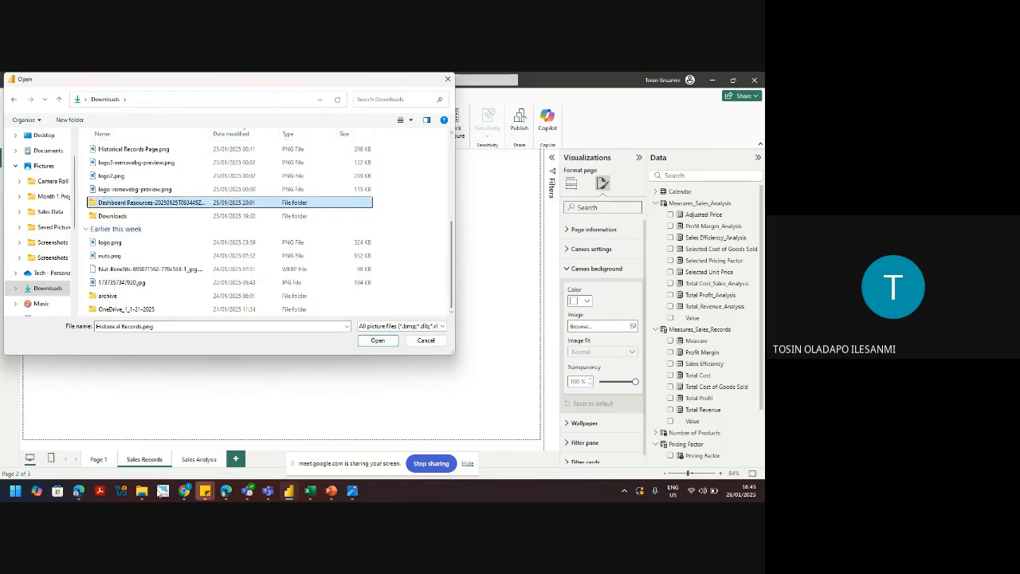
mouse_move(142, 490)
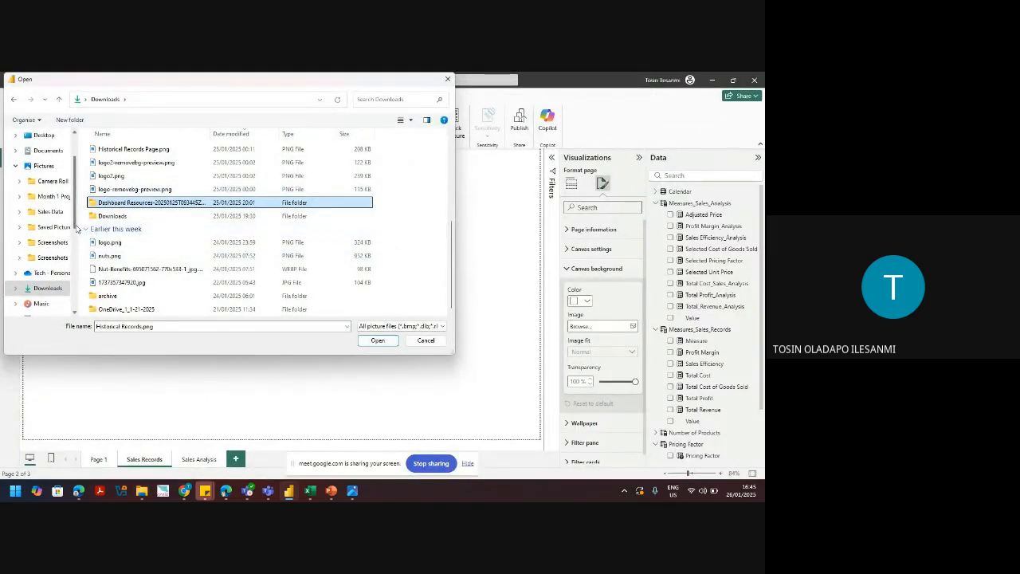
scroll(78, 202, "up", 2)
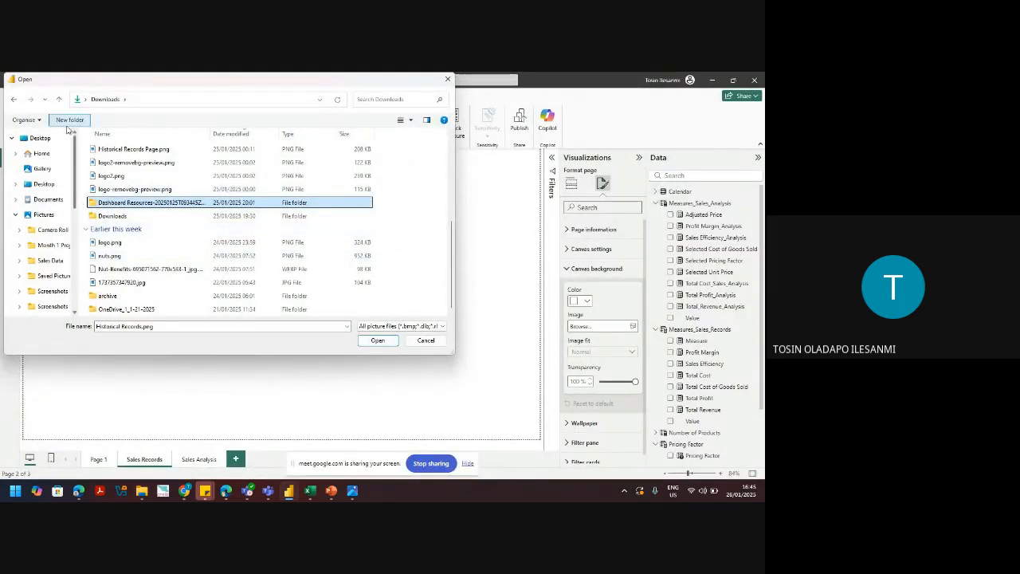
double_click(128, 202)
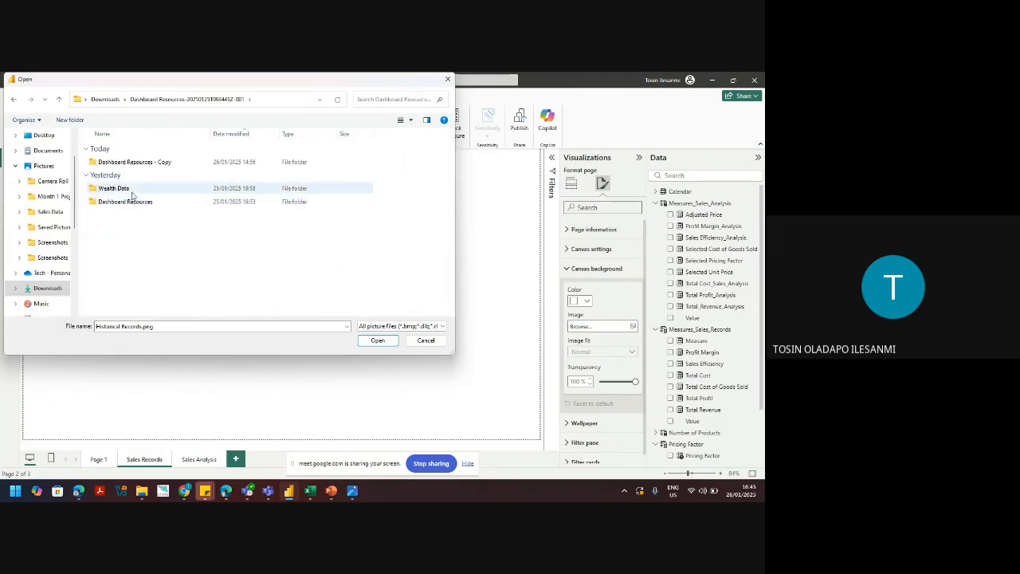
double_click(126, 201)
left_click(136, 177)
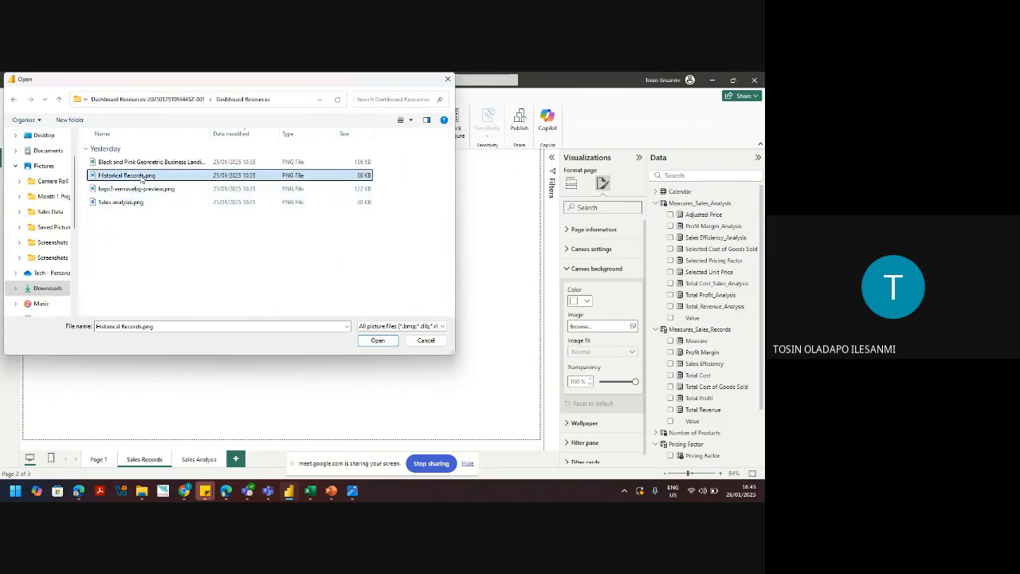
left_click(385, 341)
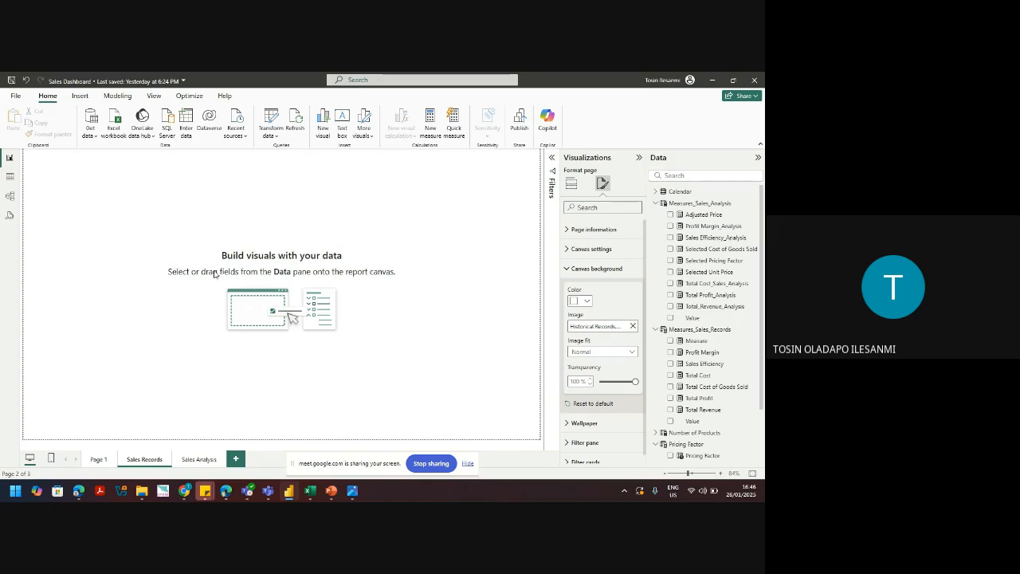
Step: Lower the canvas background transparency to 0%
left_click(576, 381)
type("0")
key("Return")
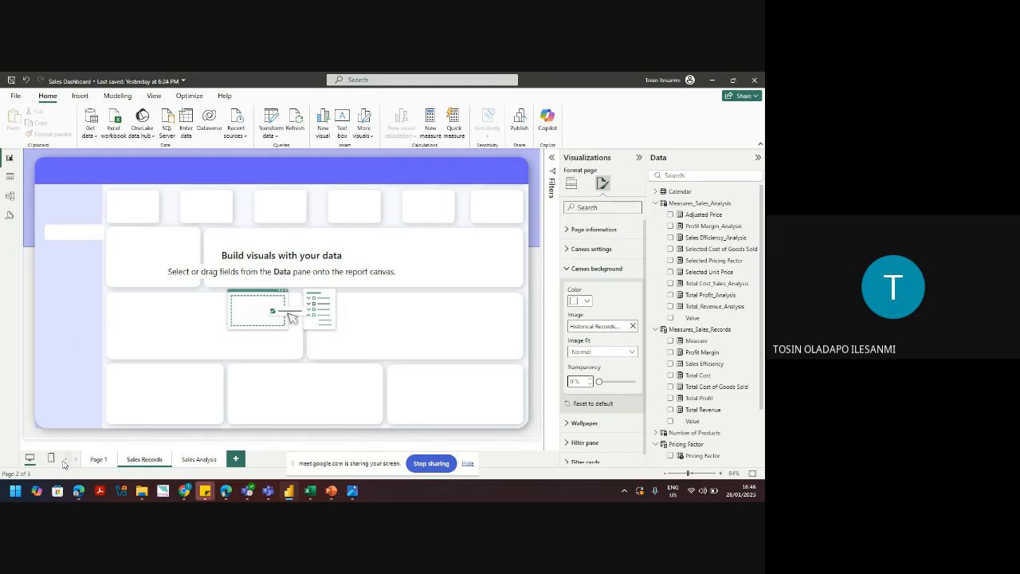
Step: Compare with Page 1, then return to Sales Records and show the visual types gallery
left_click(95, 461)
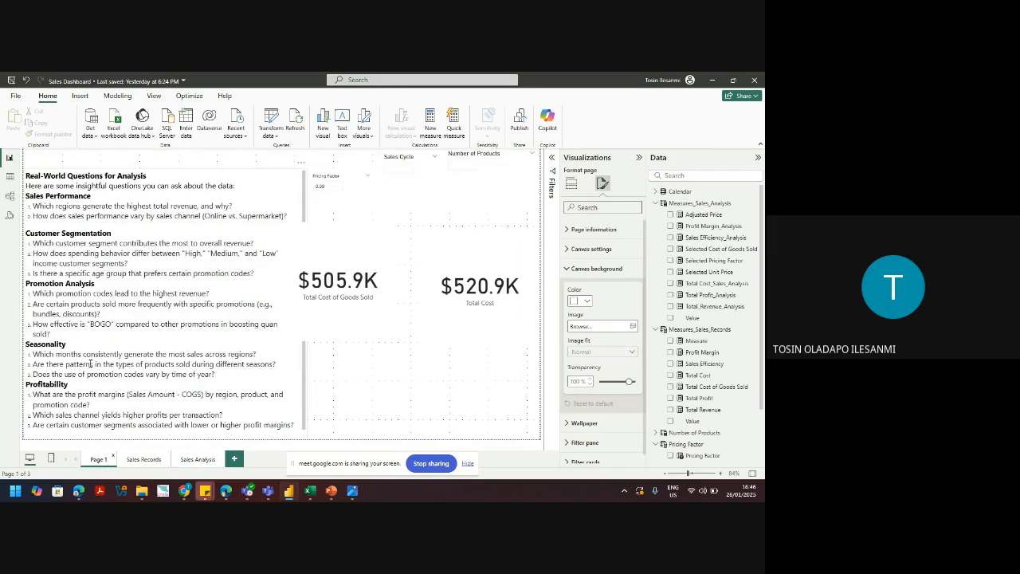
left_click(145, 460)
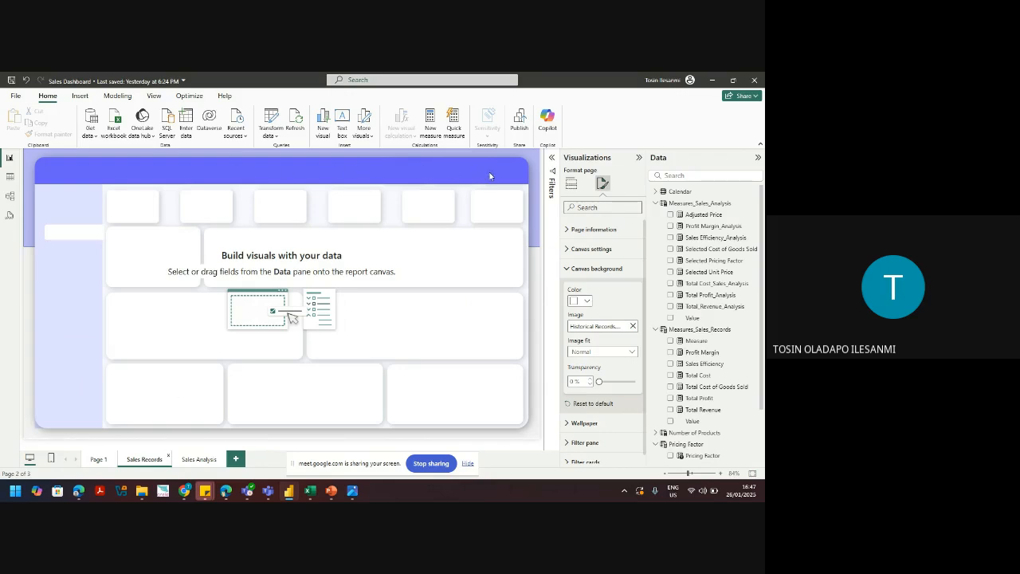
left_click(573, 183)
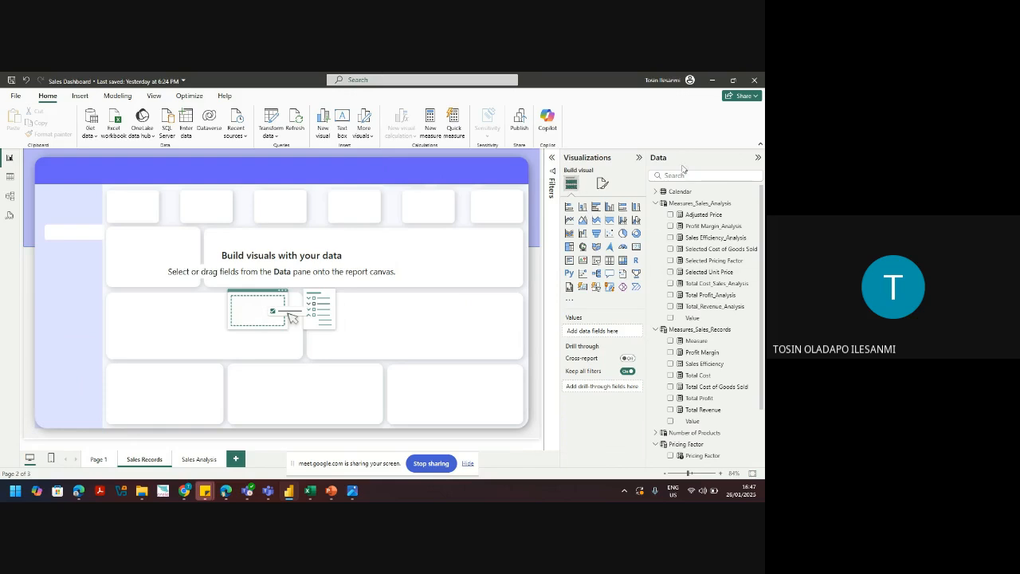
Step: Add a card visual, fit it into the first KPI placeholder, and give it Total Revenue
left_click(635, 249)
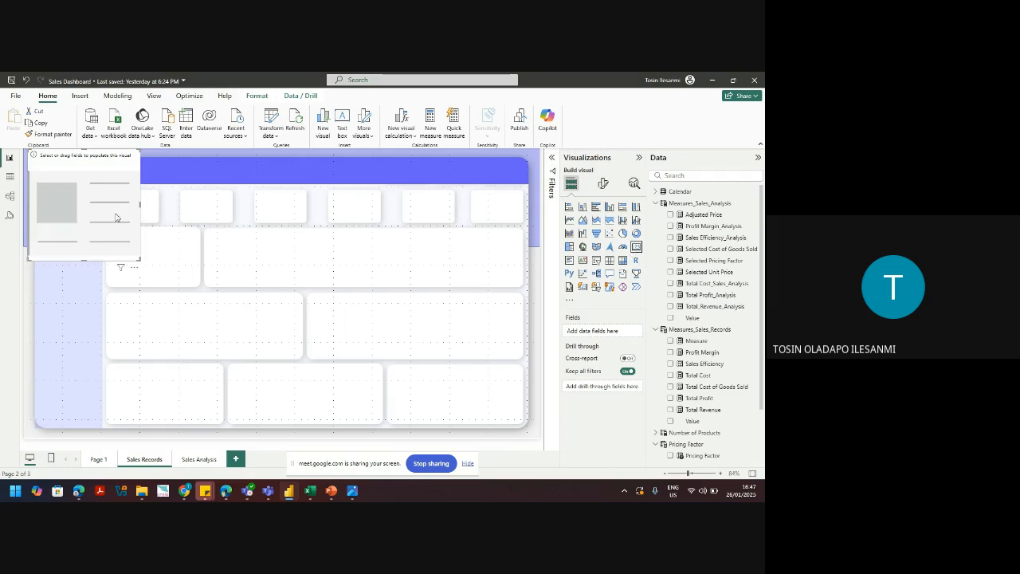
left_click_drag(33, 154, 96, 221)
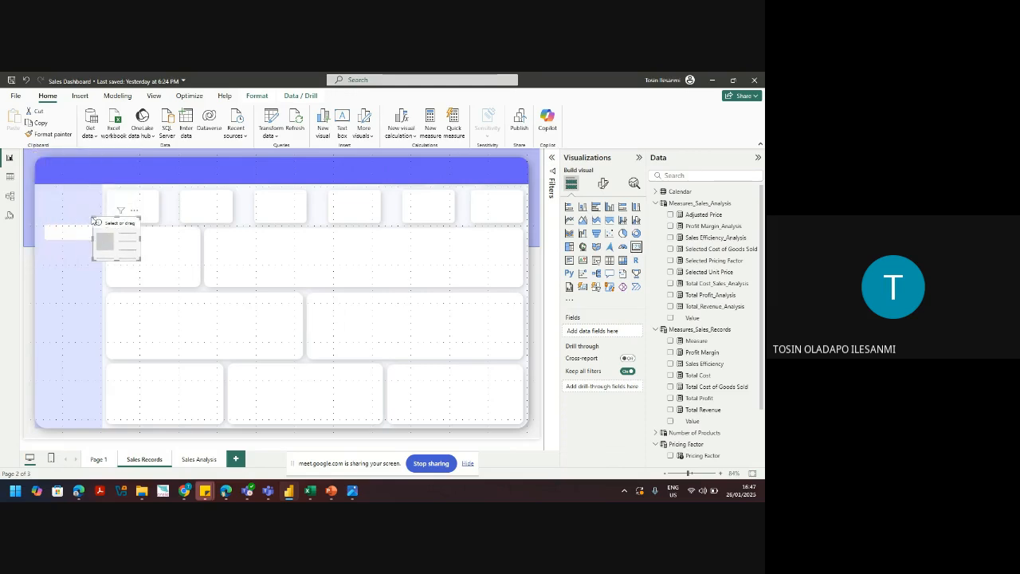
left_click_drag(102, 231, 133, 194)
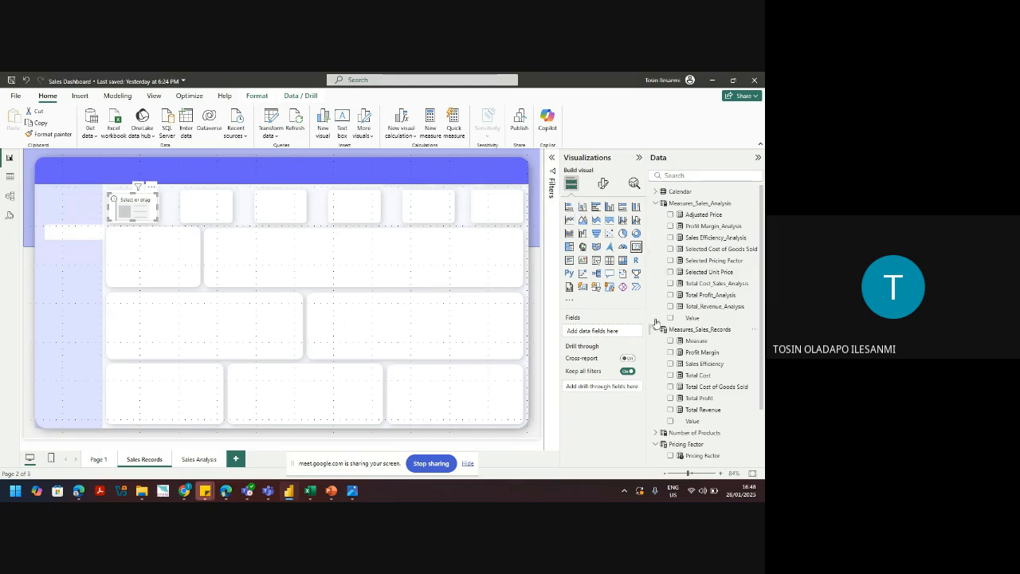
left_click(671, 410)
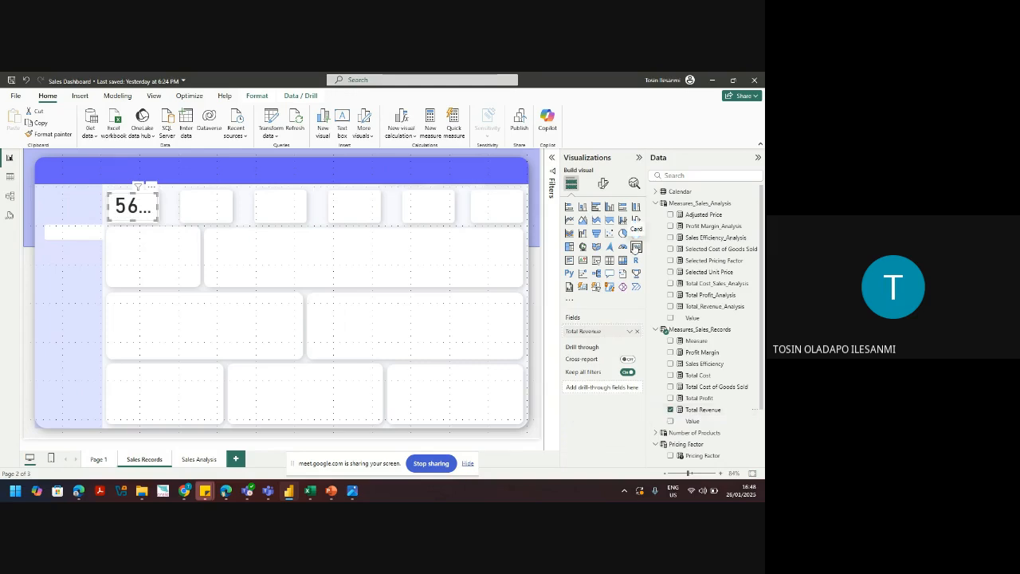
Step: Set the card's callout value font size to 25
left_click(604, 185)
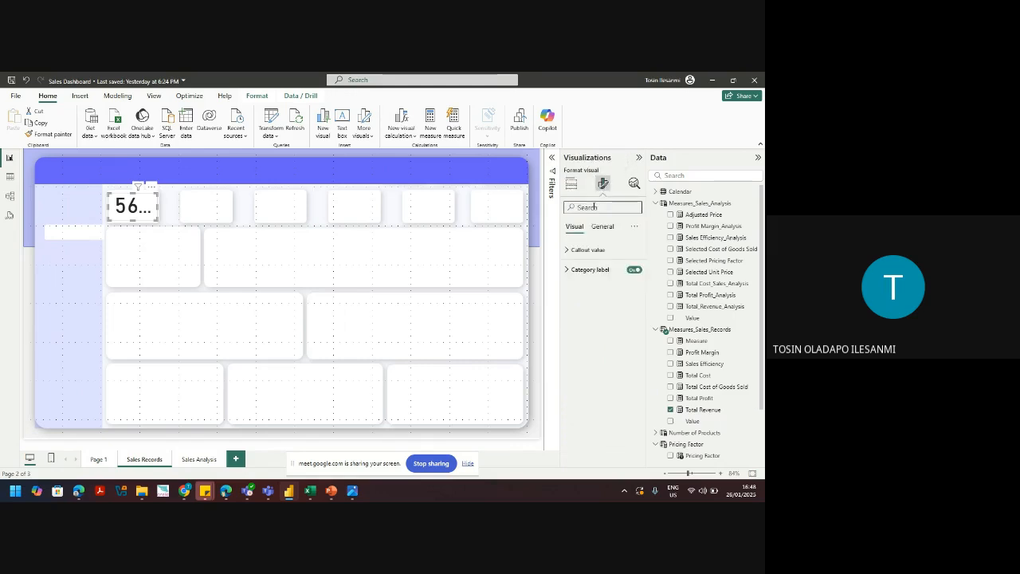
left_click(588, 249)
left_click(622, 282)
double_click(623, 282)
type("25")
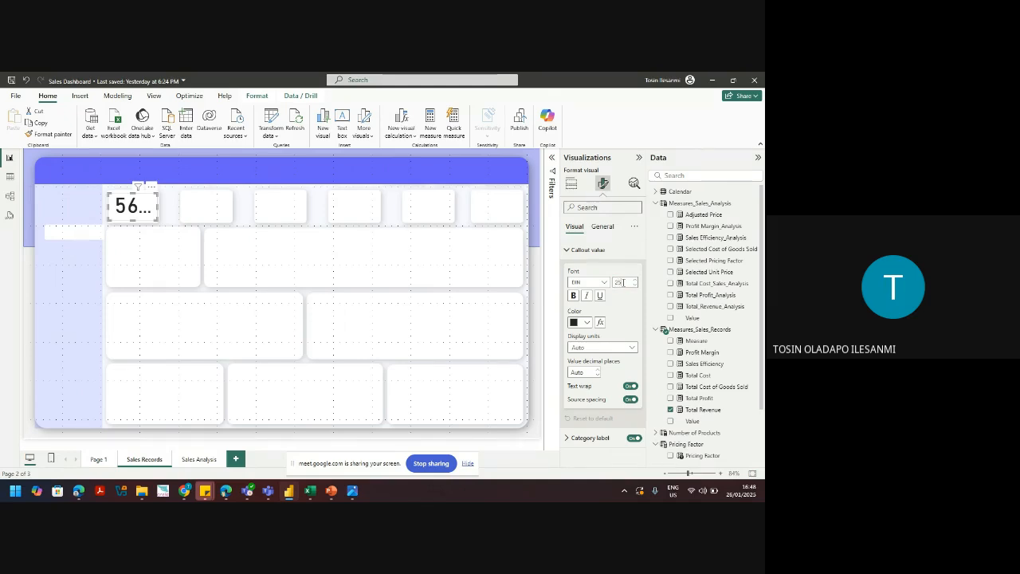
key("Return")
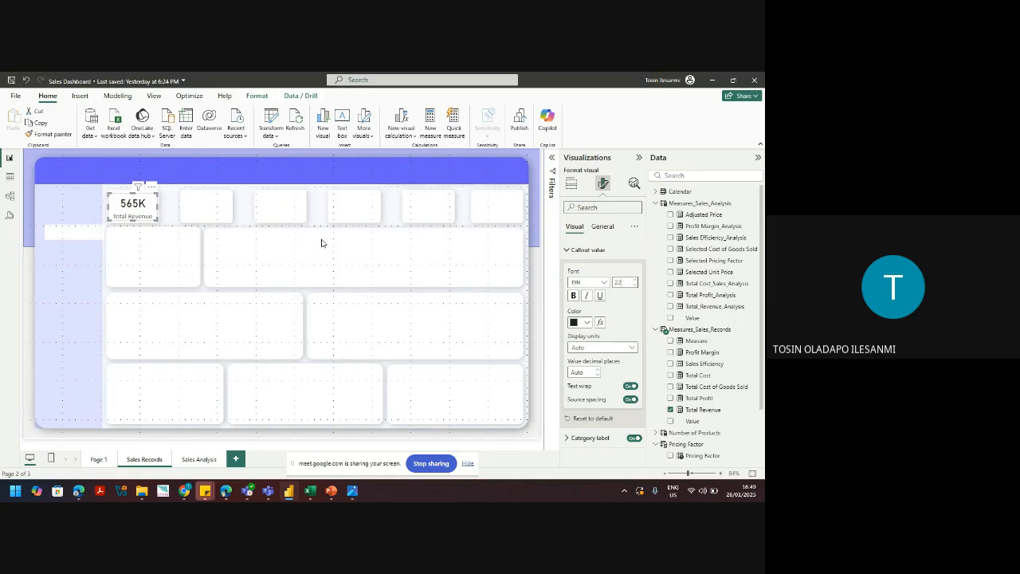
Step: Set the card's category label font size to 8
left_click(592, 439)
scroll(646, 348, "down", 3)
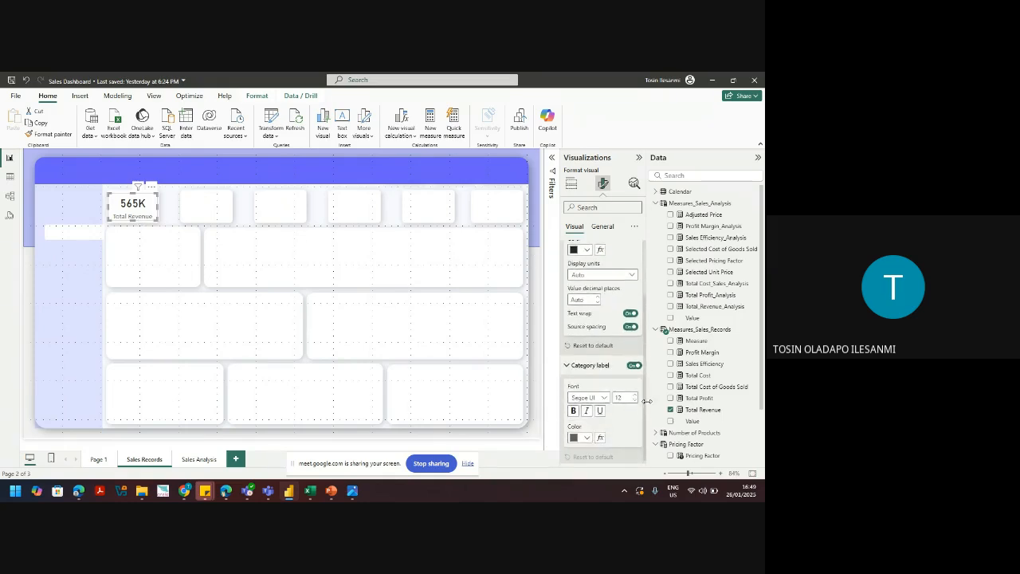
left_click(623, 394)
type("8")
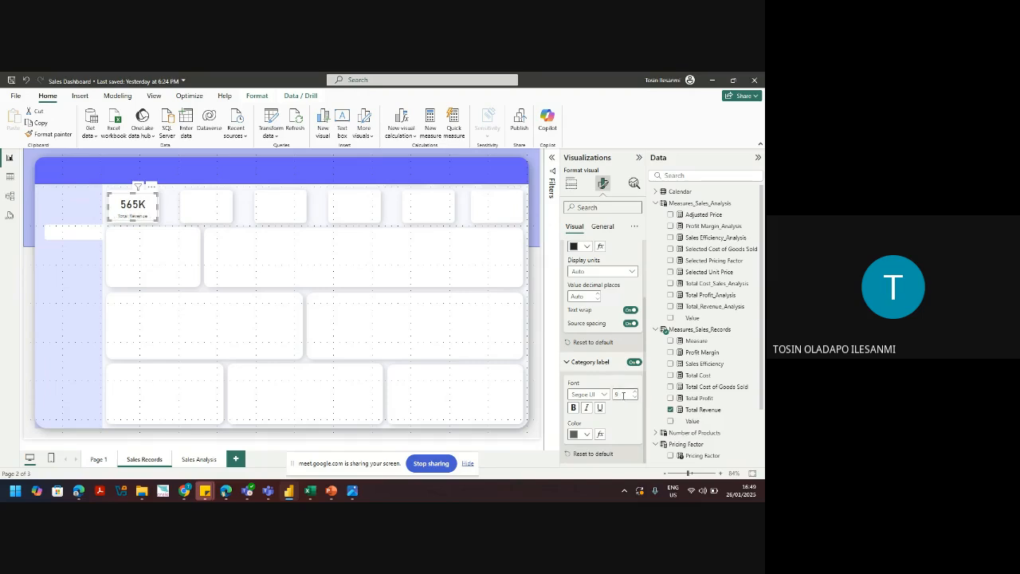
Step: Size the Total Revenue card to height 101 and width 150, and nudge it into the top-left slot
left_click(604, 228)
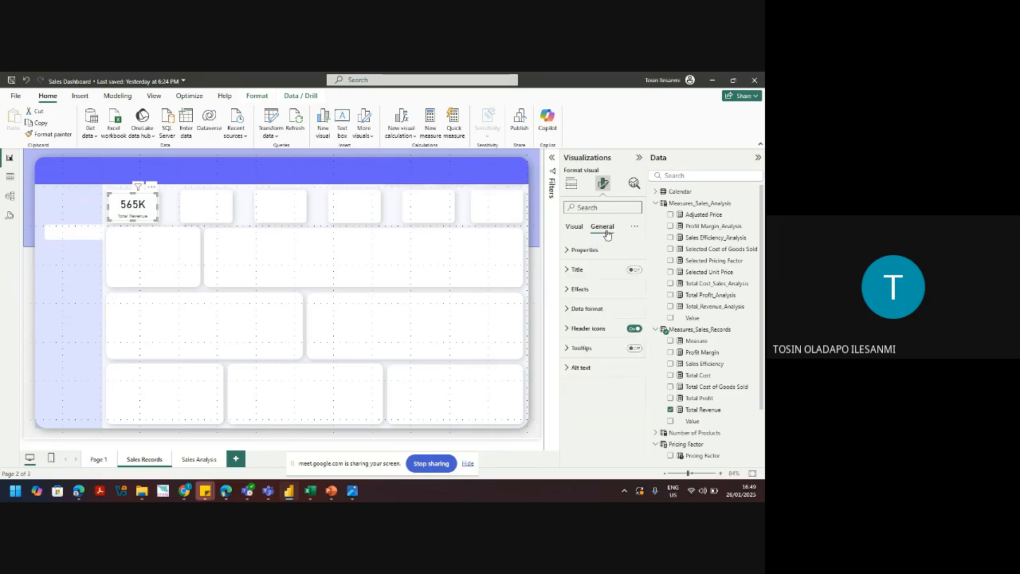
left_click(592, 250)
left_click(574, 298)
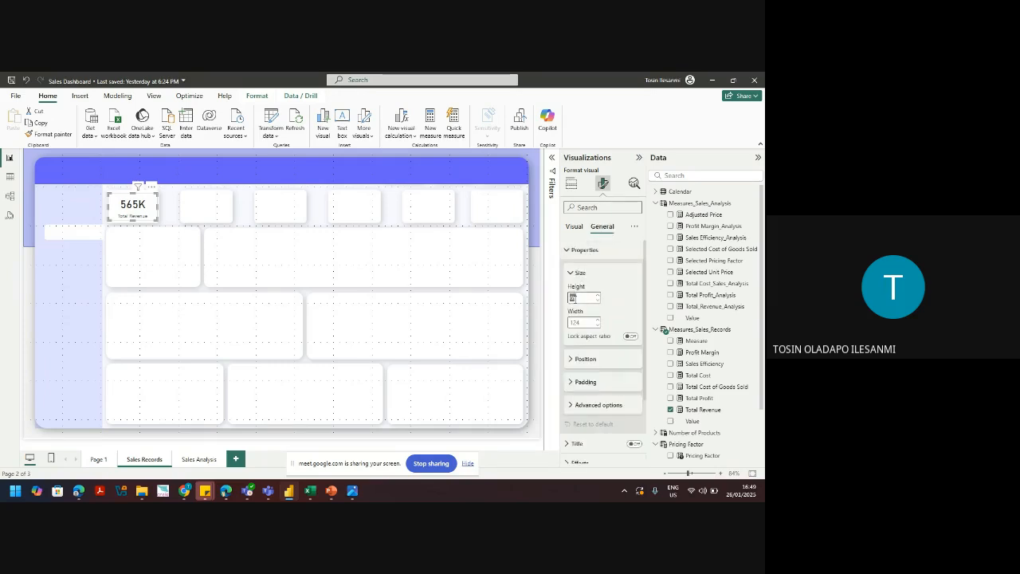
type("101")
key("Return")
left_click(578, 322)
double_click(576, 322)
type("1")
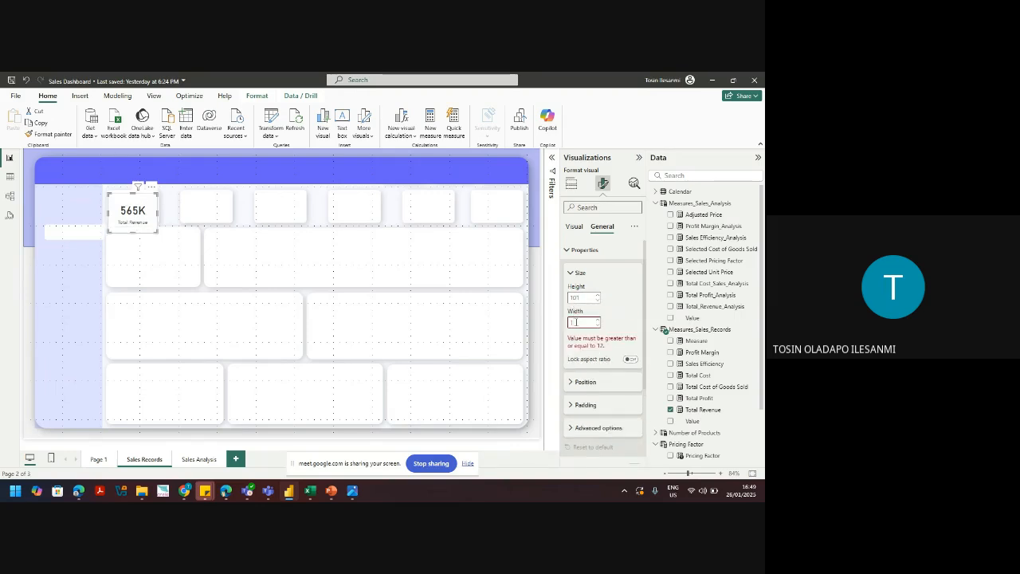
type("50")
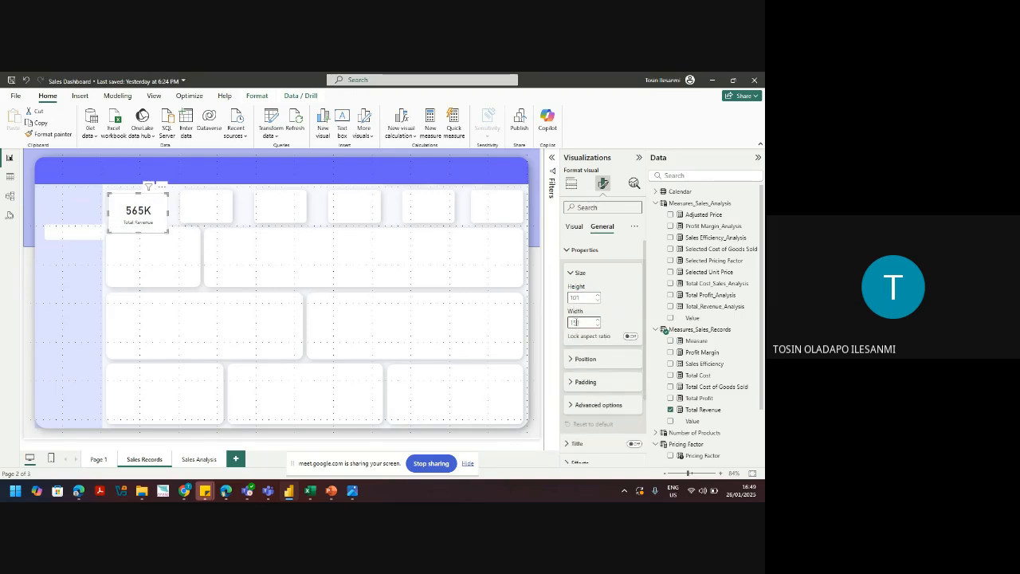
left_click(155, 225)
left_click_drag(156, 226, 152, 218)
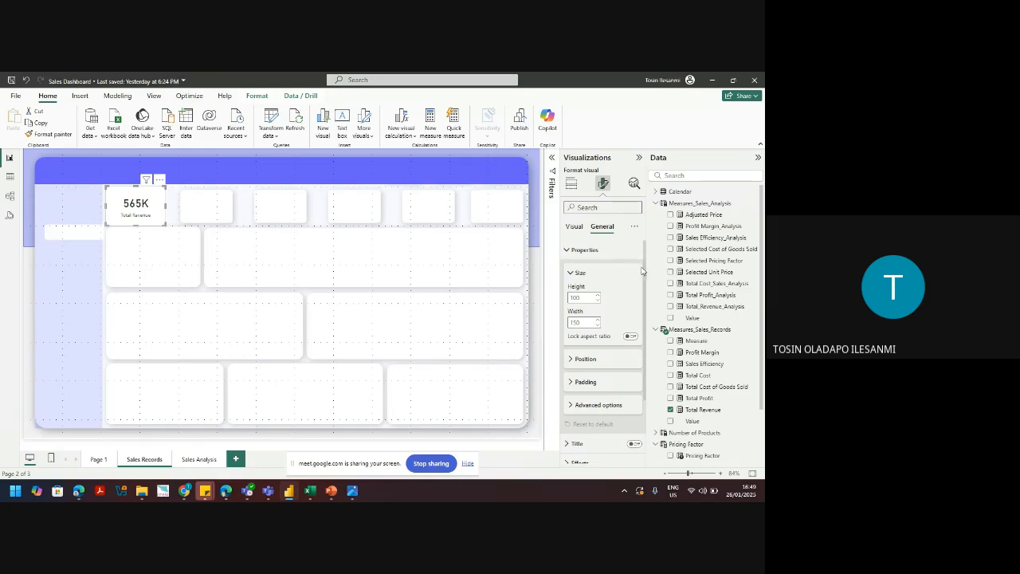
Step: Switch off the Total Revenue card's Background effect and nudge the card slightly left
left_click(577, 273)
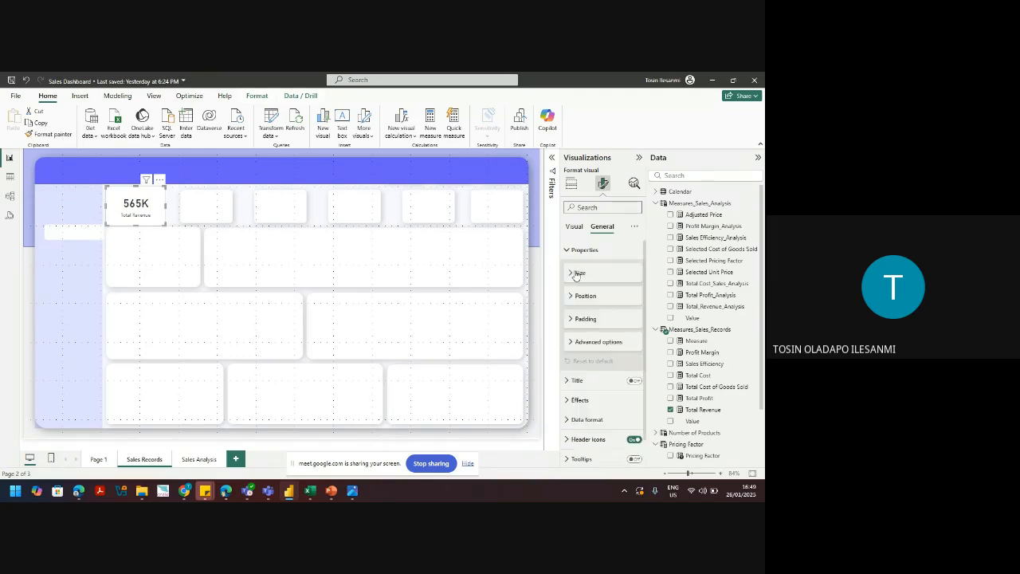
left_click(579, 252)
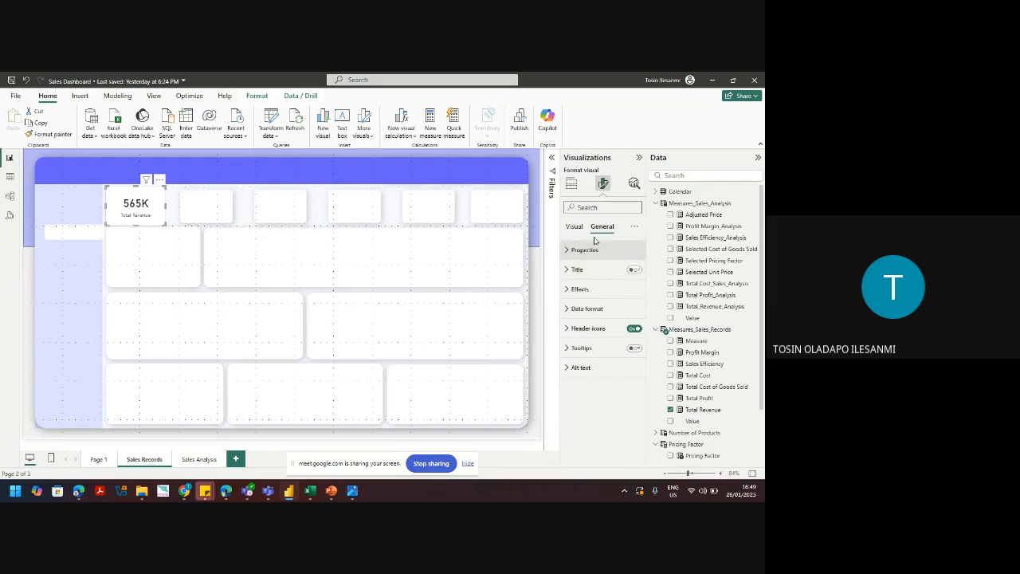
left_click(579, 290)
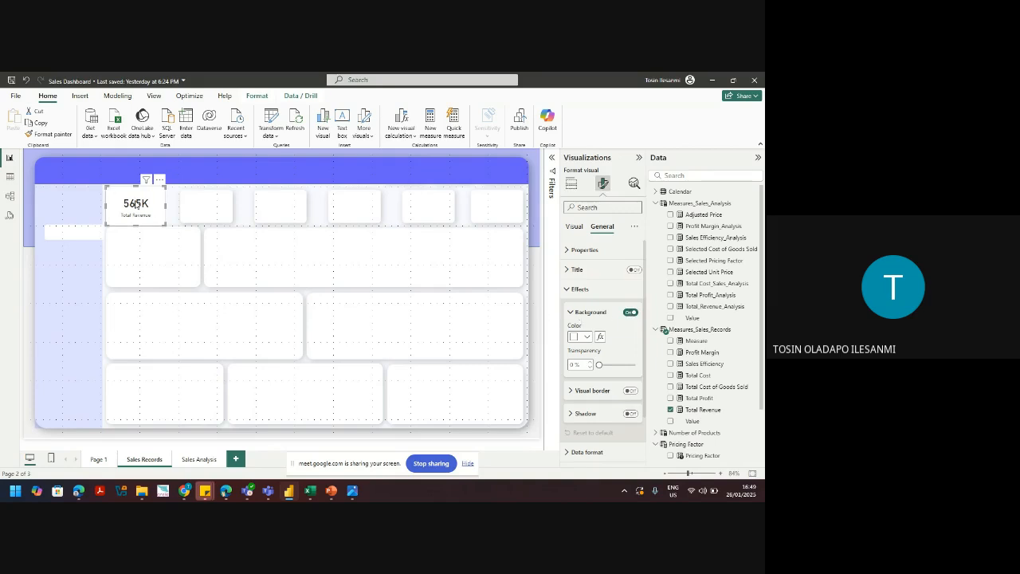
left_click(630, 312)
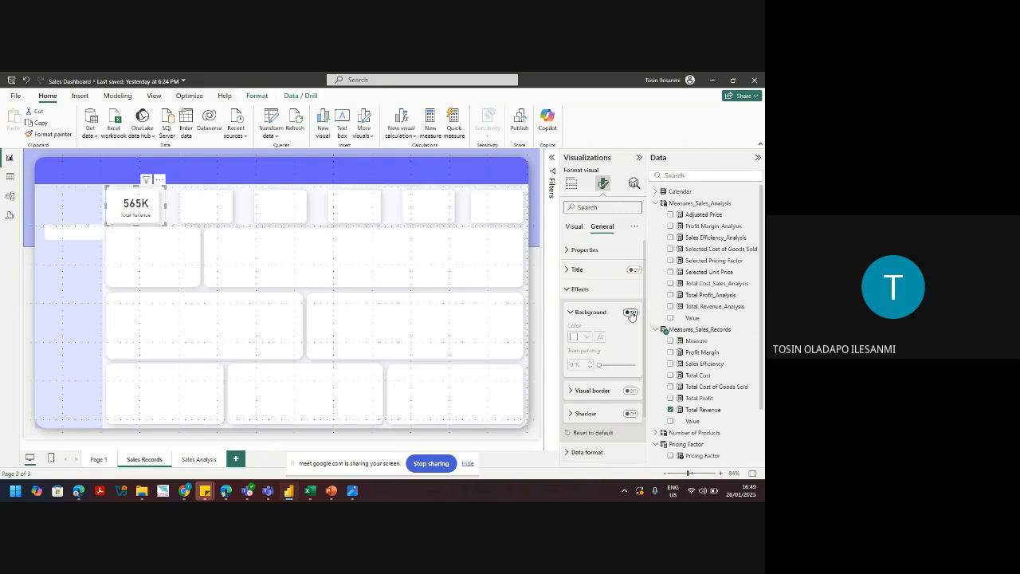
key("Left")
key("Left")
key("Left")
key("Left")
key("Left")
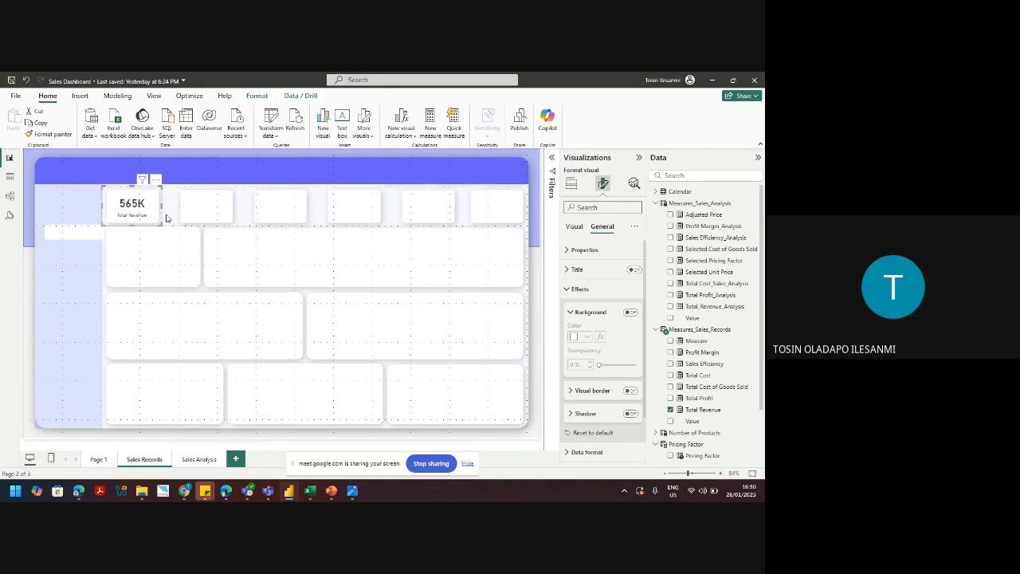
left_click(167, 218)
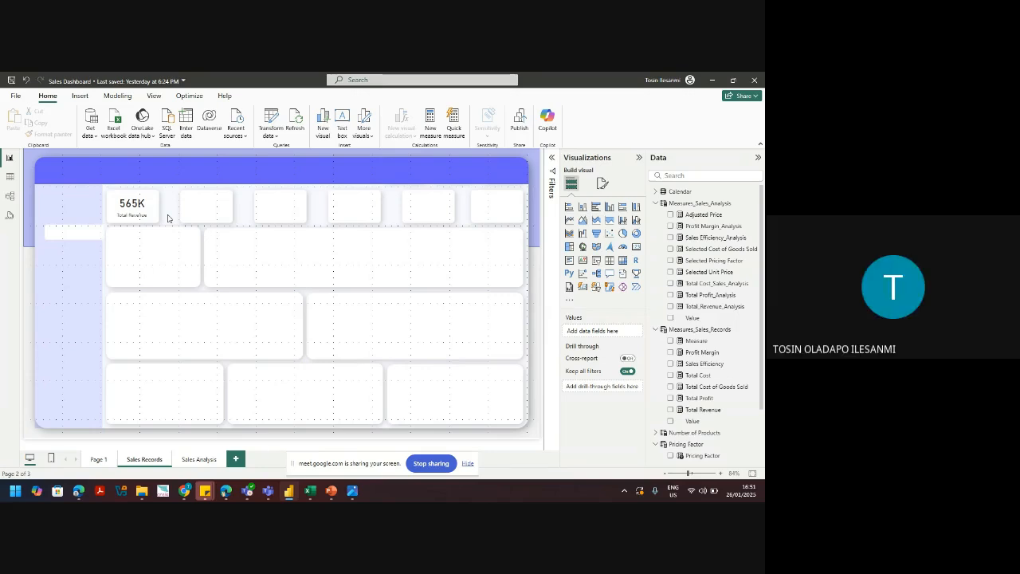
Step: Set the Total Revenue measure's format to Currency
left_click(141, 217)
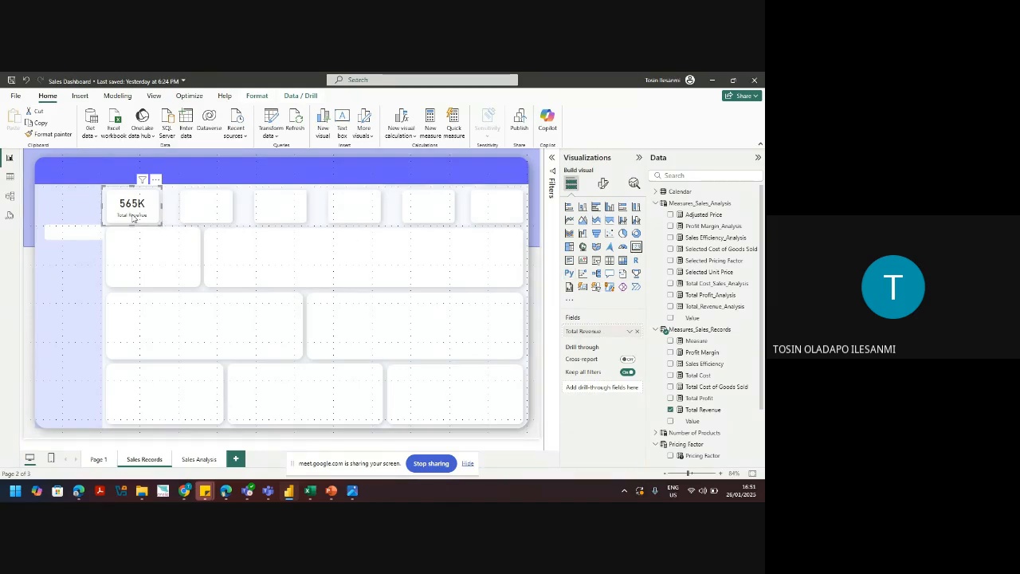
left_click(704, 411)
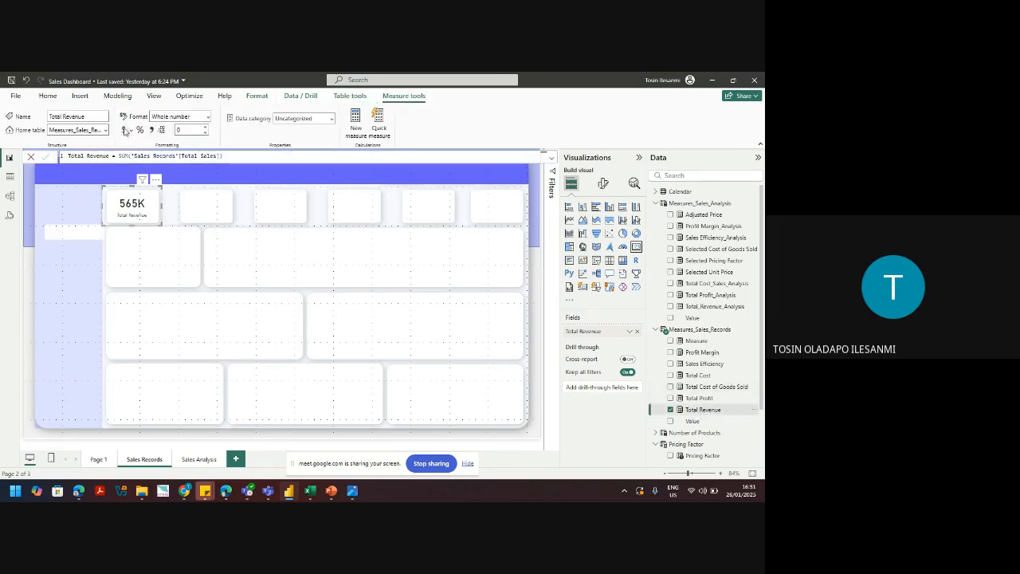
left_click(124, 130)
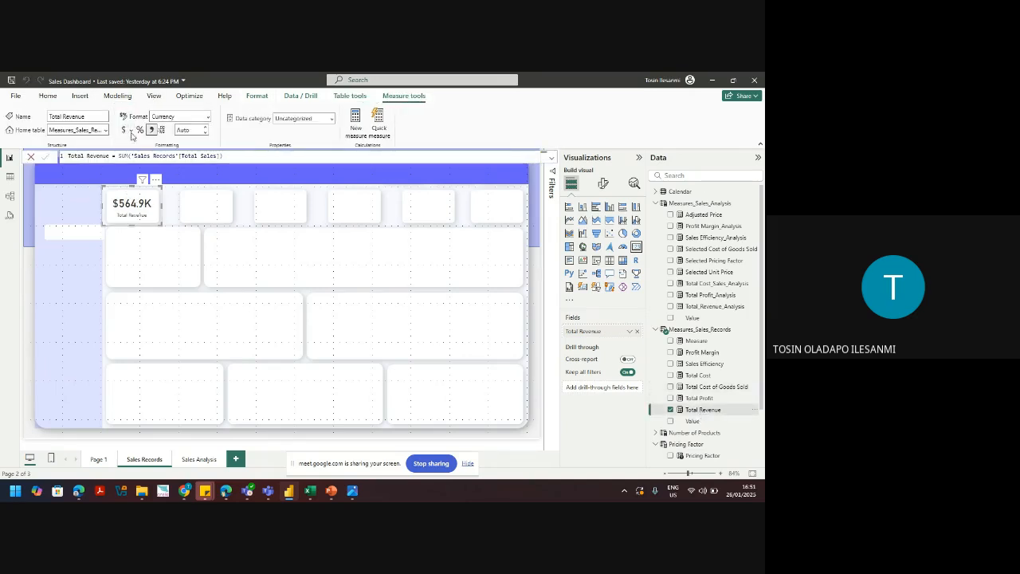
Step: Colour the Total Revenue card's callout value purple #744EC2
left_click(603, 185)
left_click(578, 252)
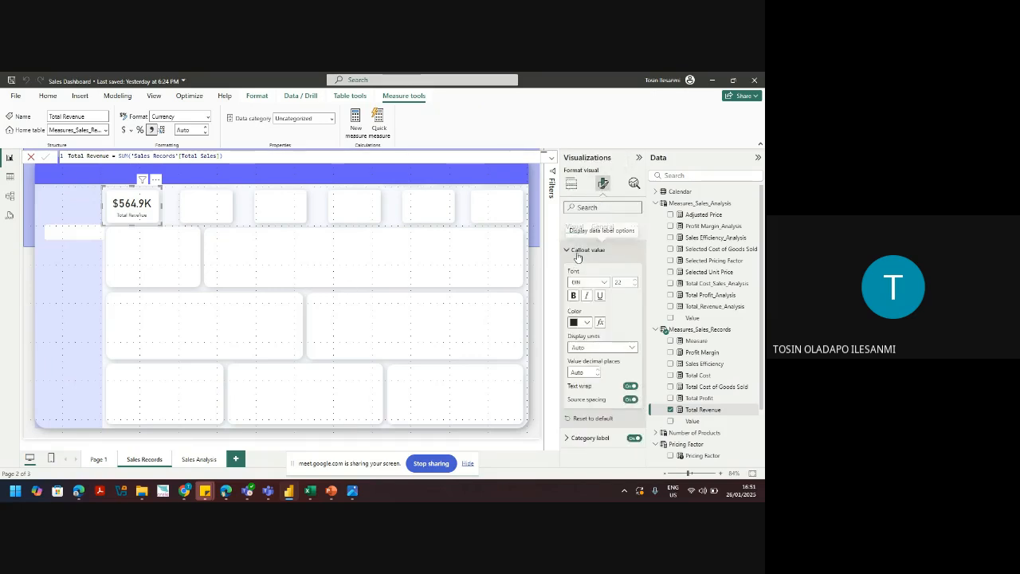
left_click(586, 323)
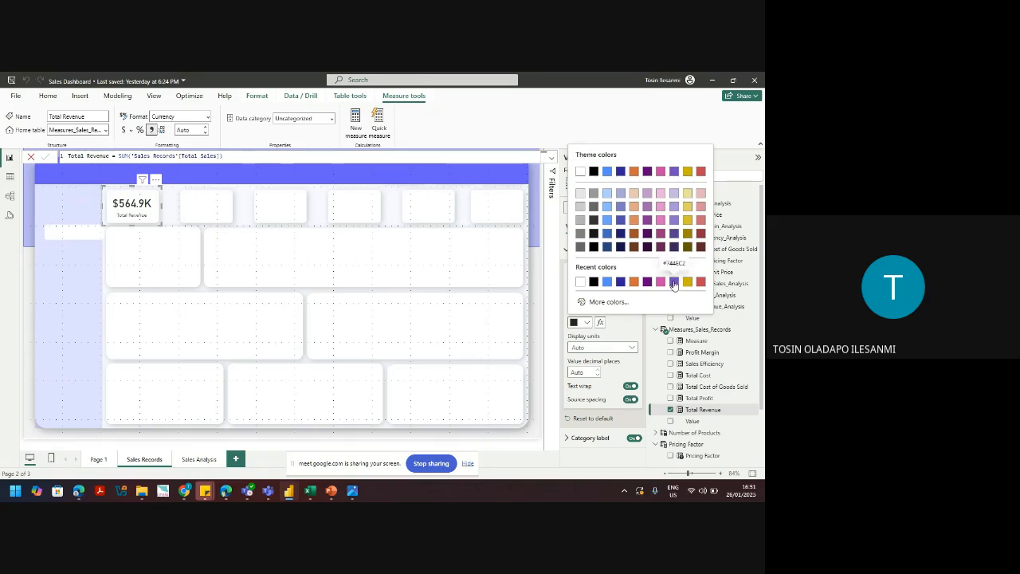
left_click(674, 171)
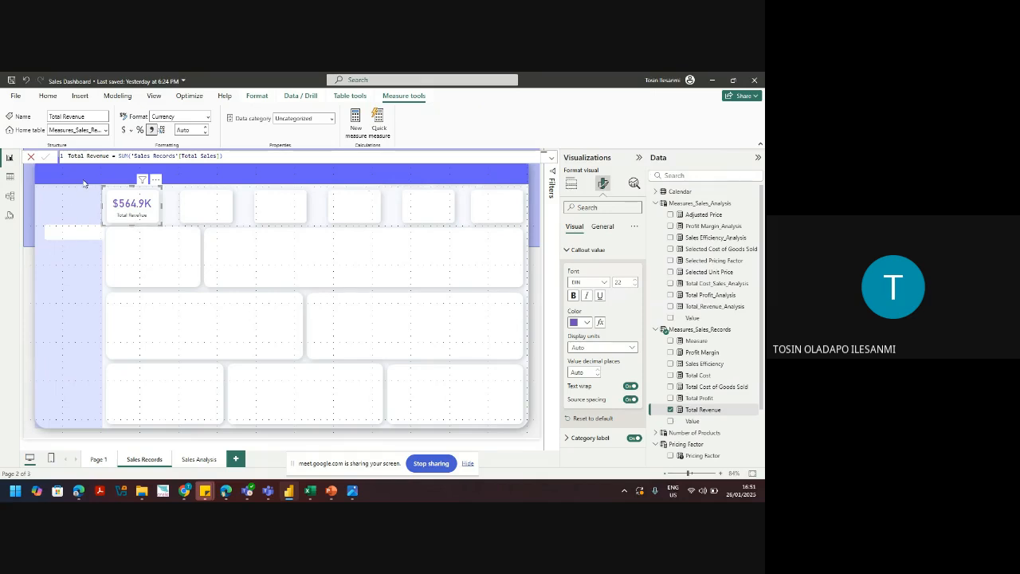
left_click(195, 220)
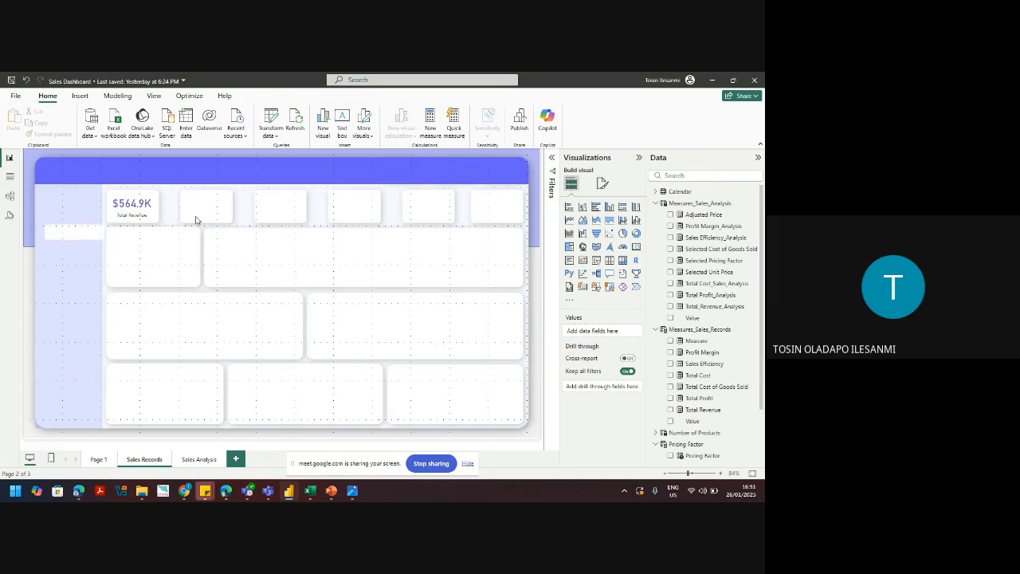
Step: Paste copies of the Total Revenue card and move one into the second KPI slot
left_click(142, 212)
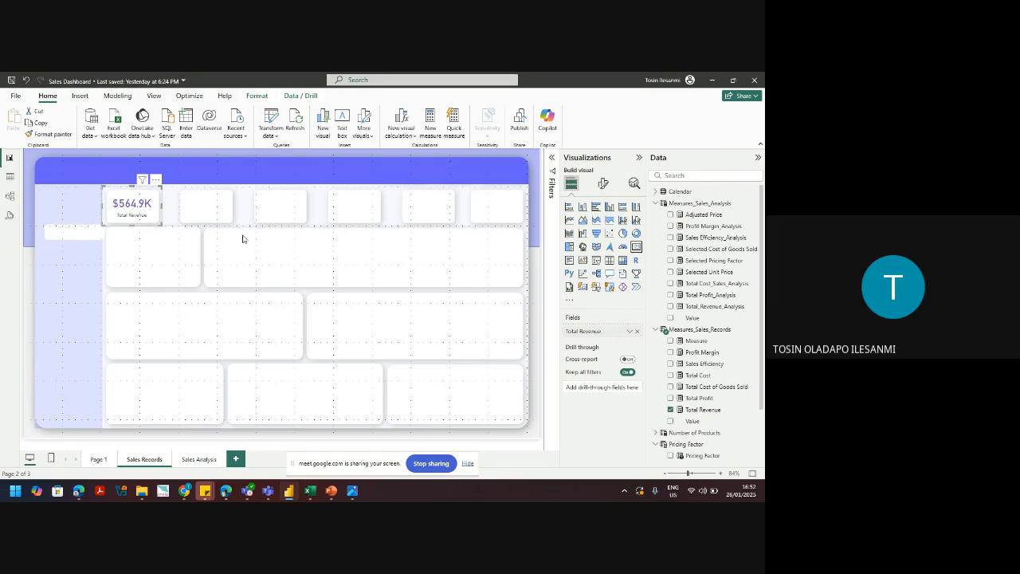
key("ctrl+v")
left_click_drag(137, 209, 491, 201)
key("ctrl+v")
key("ctrl+v")
key("ctrl+v")
key("ctrl+v")
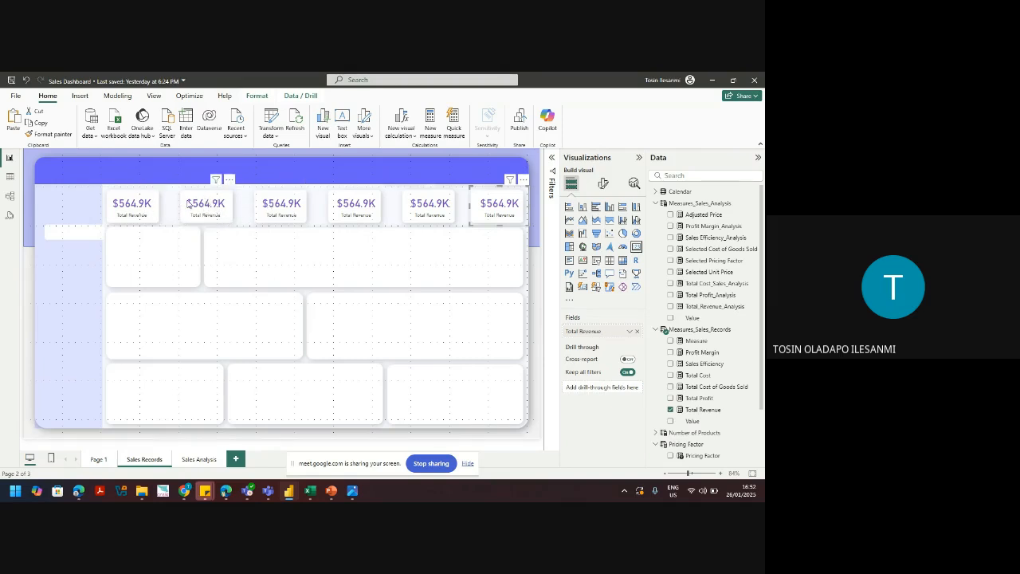
Step: Select all six Total Revenue cards and distribute them horizontally across the top row
left_click(136, 217)
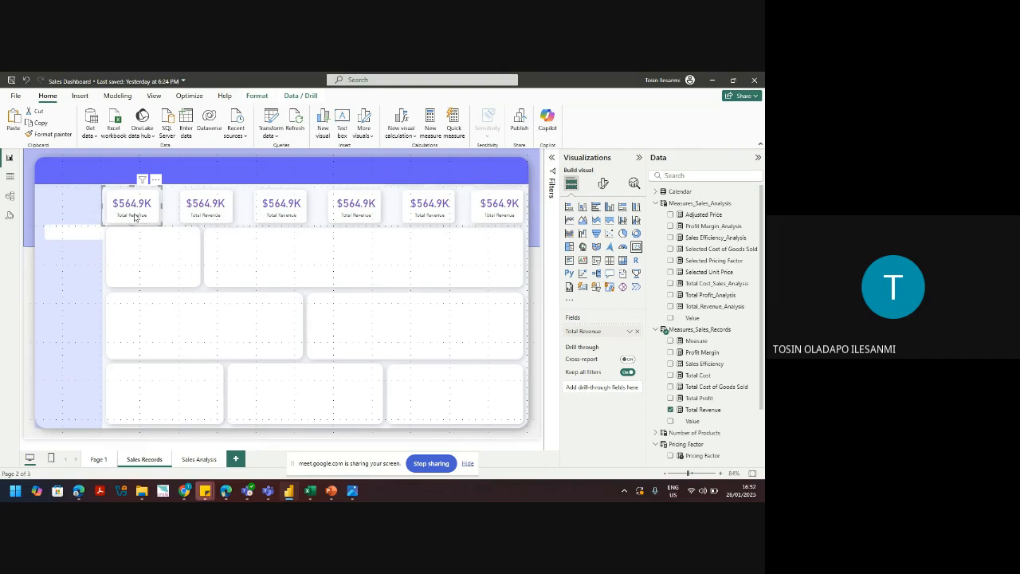
left_click(200, 211, "ctrl")
left_click(275, 209, "ctrl")
left_click(348, 209, "ctrl")
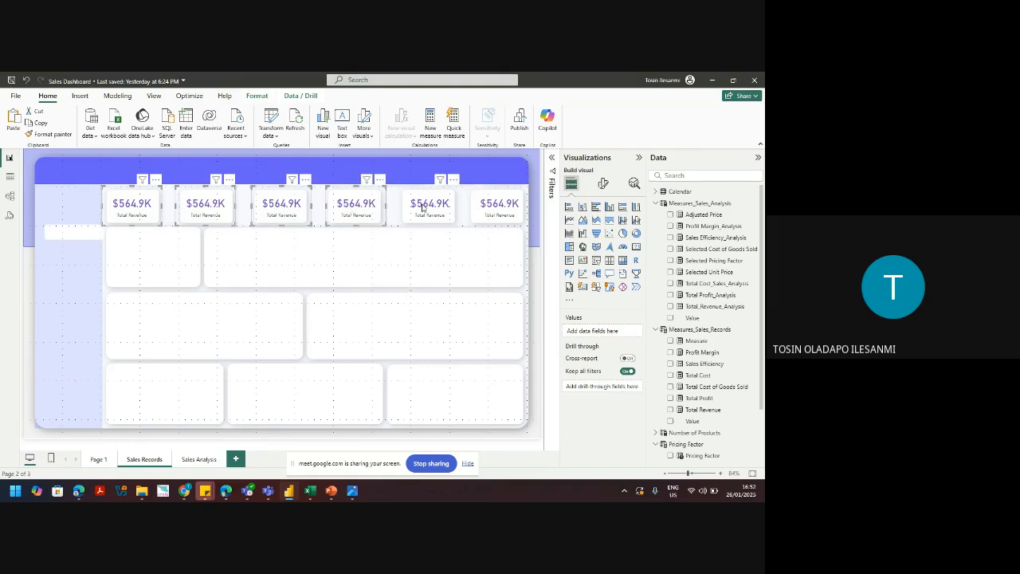
left_click(429, 209, "ctrl")
left_click(495, 208, "ctrl")
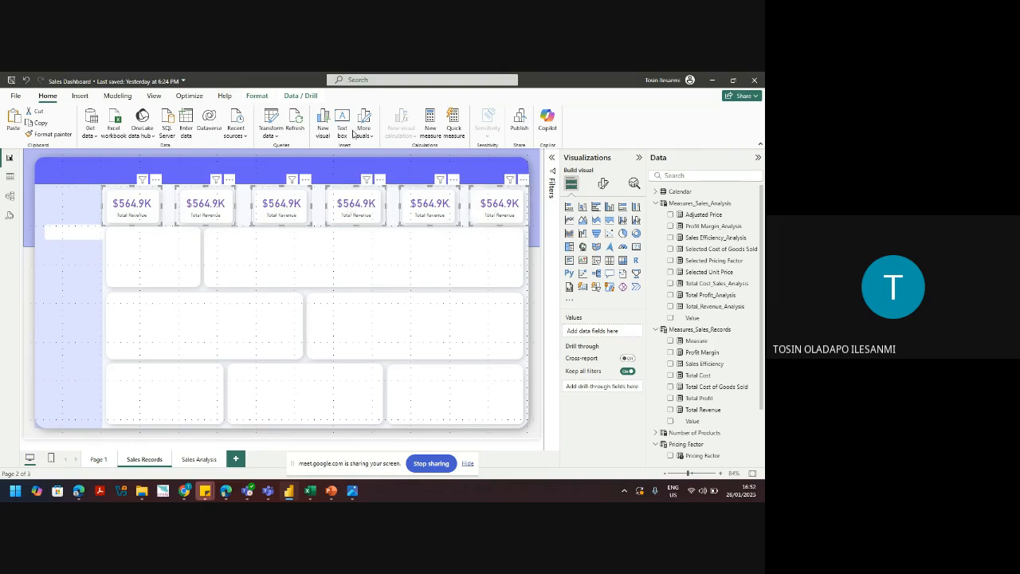
left_click(265, 97)
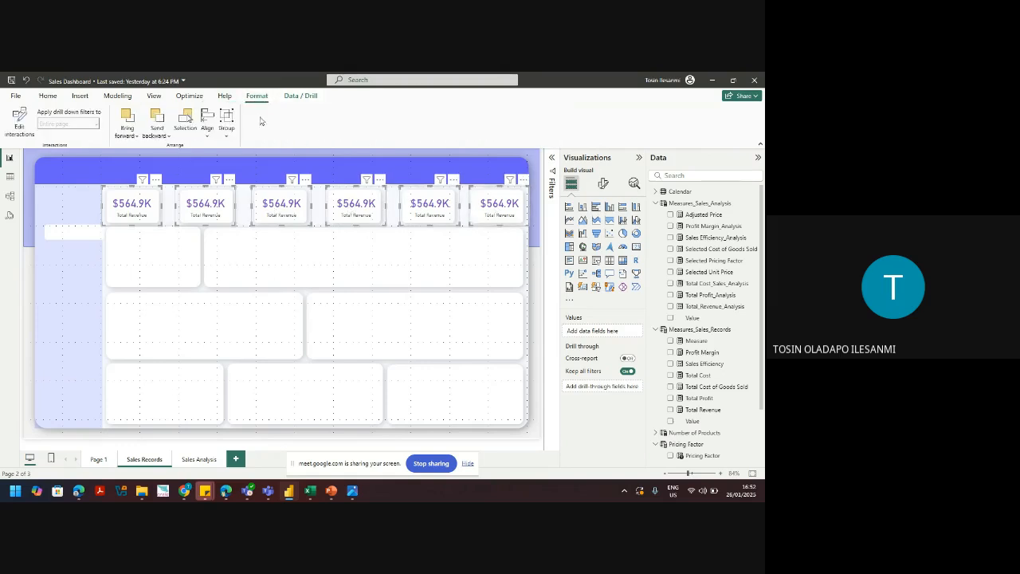
left_click(205, 136)
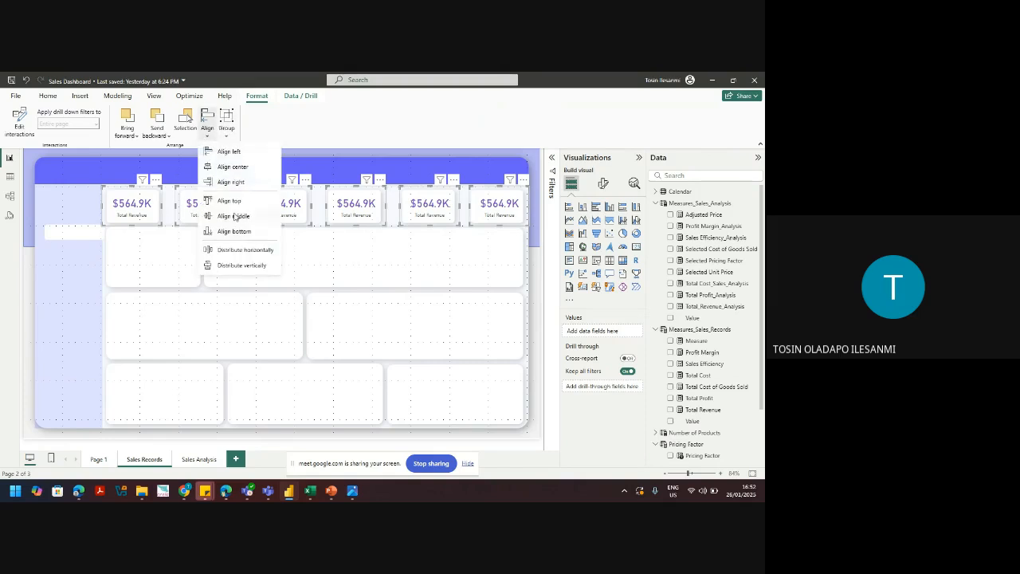
left_click(239, 249)
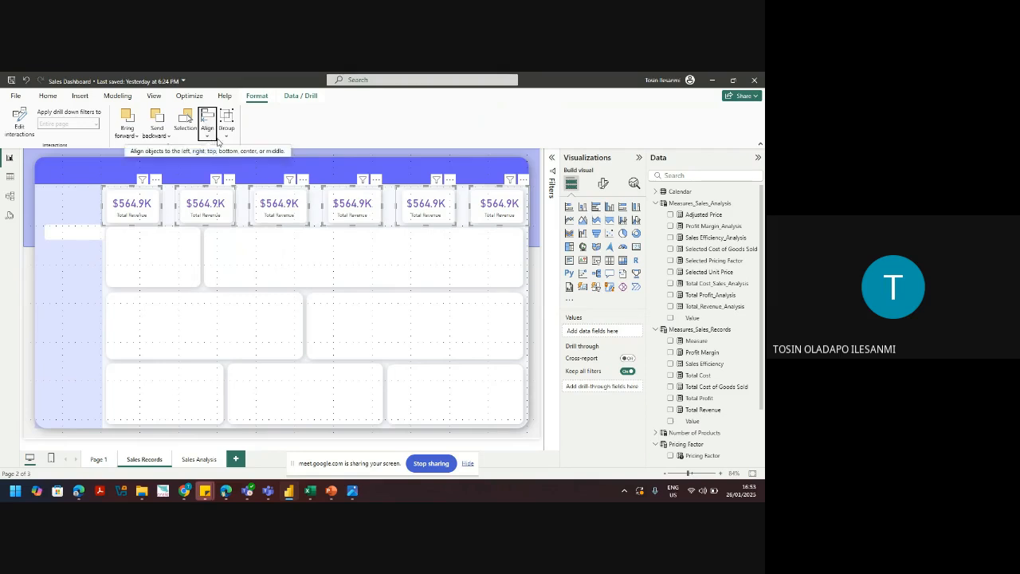
left_click(458, 211)
left_click(432, 210)
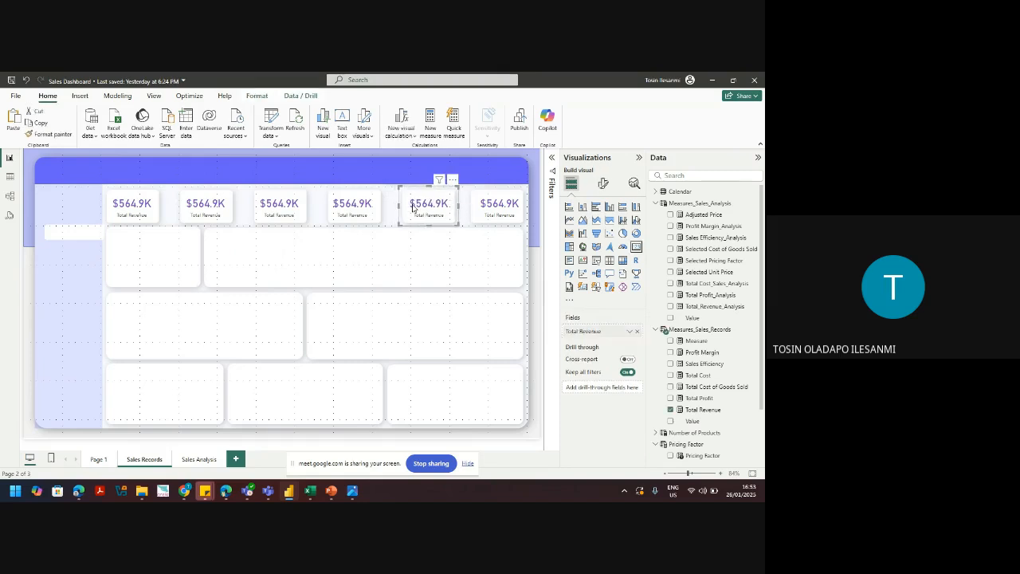
Step: Replace Total Revenue with Total Cost on the second card, showing $520.9K
left_click(484, 213)
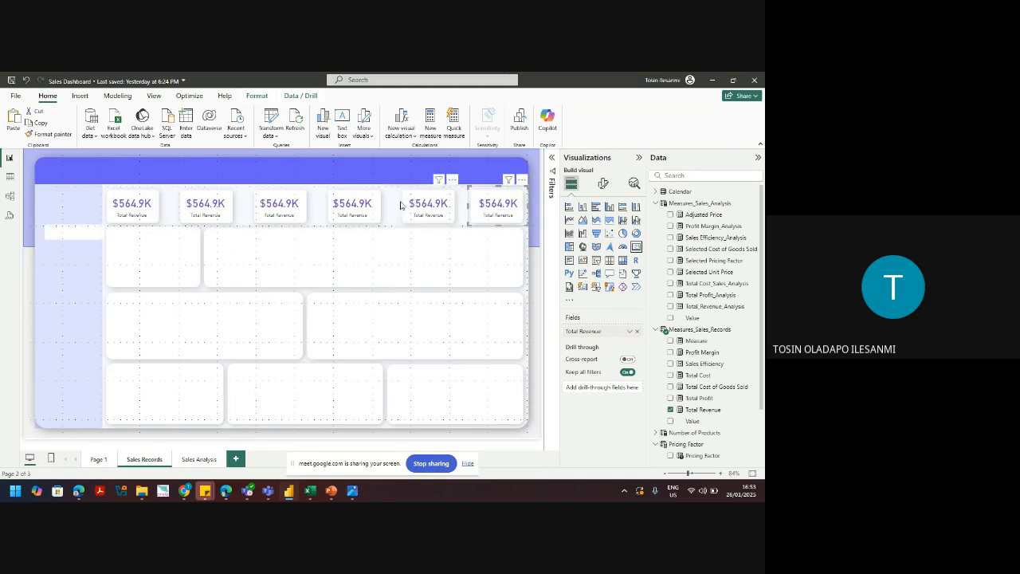
left_click(366, 209)
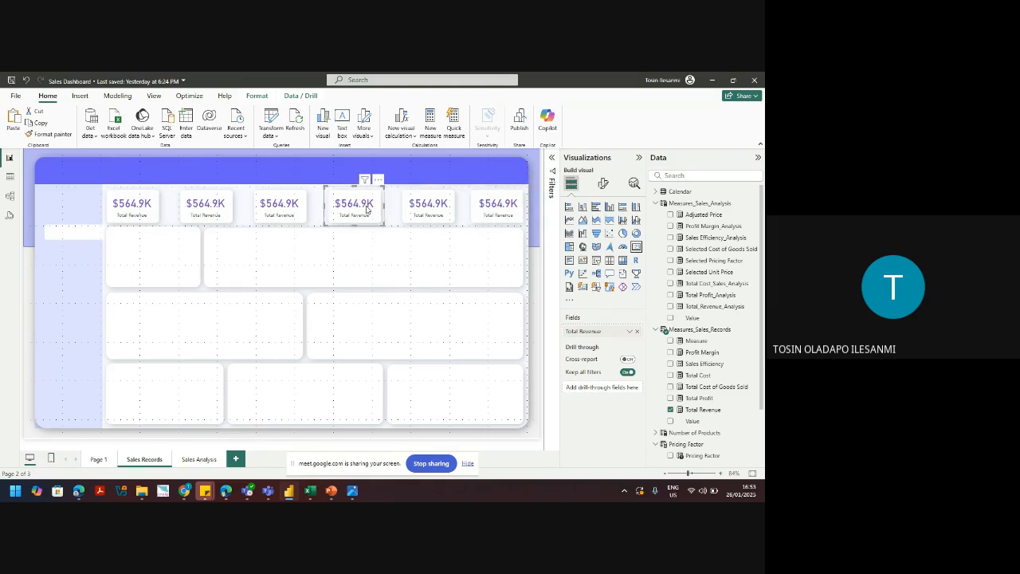
left_click(280, 204)
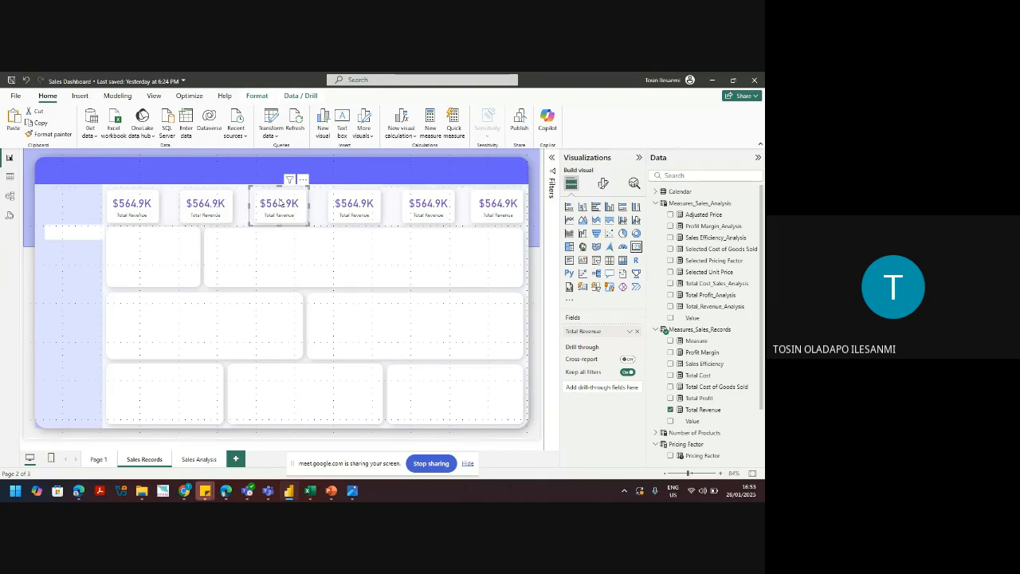
left_click(217, 207)
left_click_drag(217, 207, 218, 207)
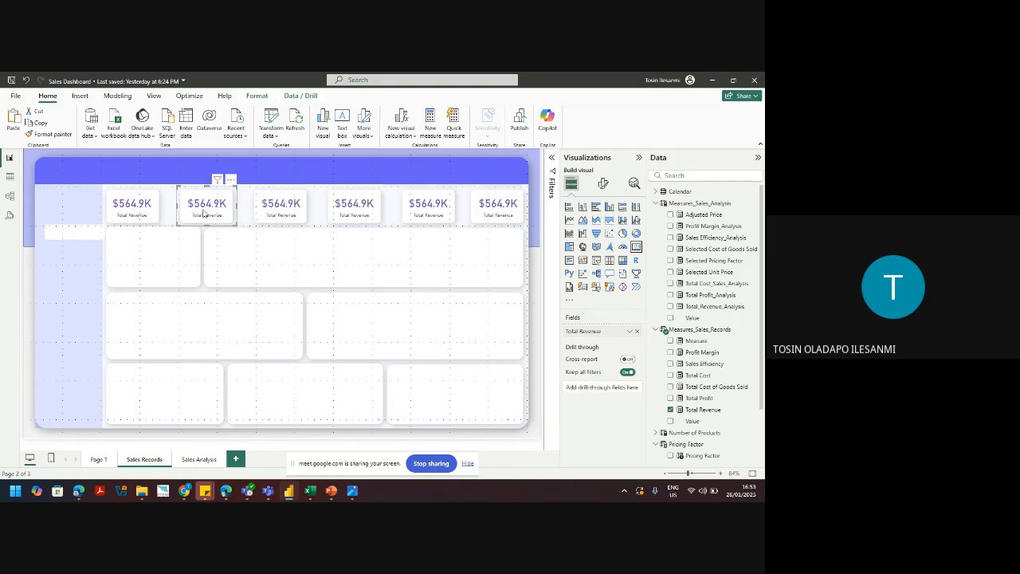
left_click(637, 332)
left_click(672, 376)
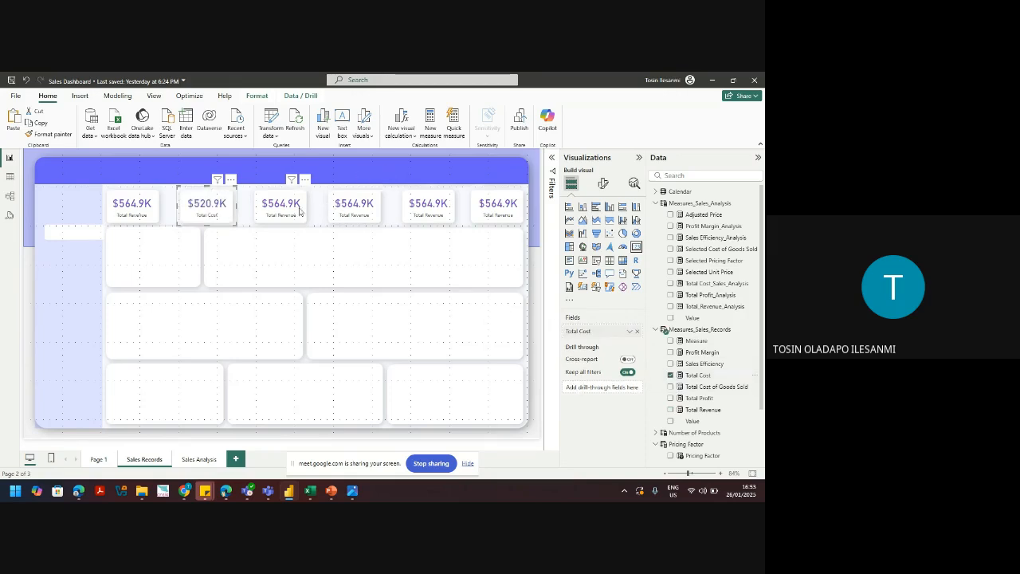
left_click(552, 292)
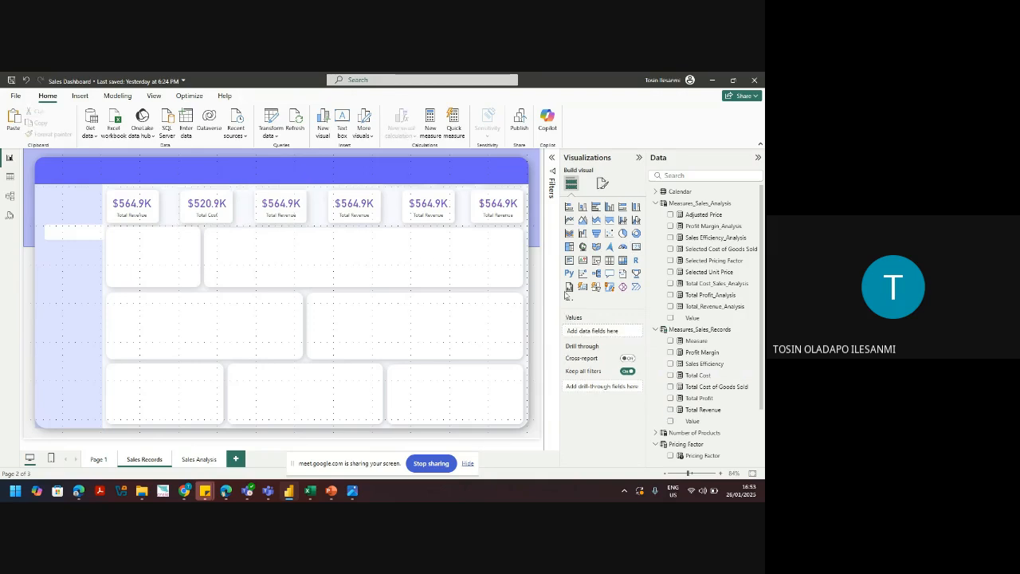
Step: Replace Total Revenue with Total Profit on the third card and inspect both measure formulas
left_click(289, 218)
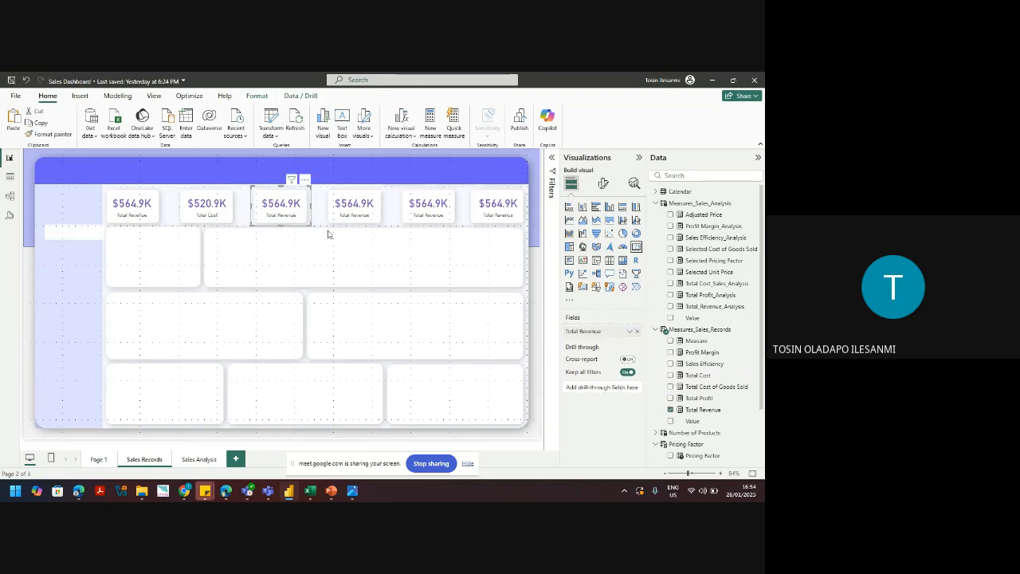
left_click(520, 305)
left_click(279, 210)
left_click(636, 332)
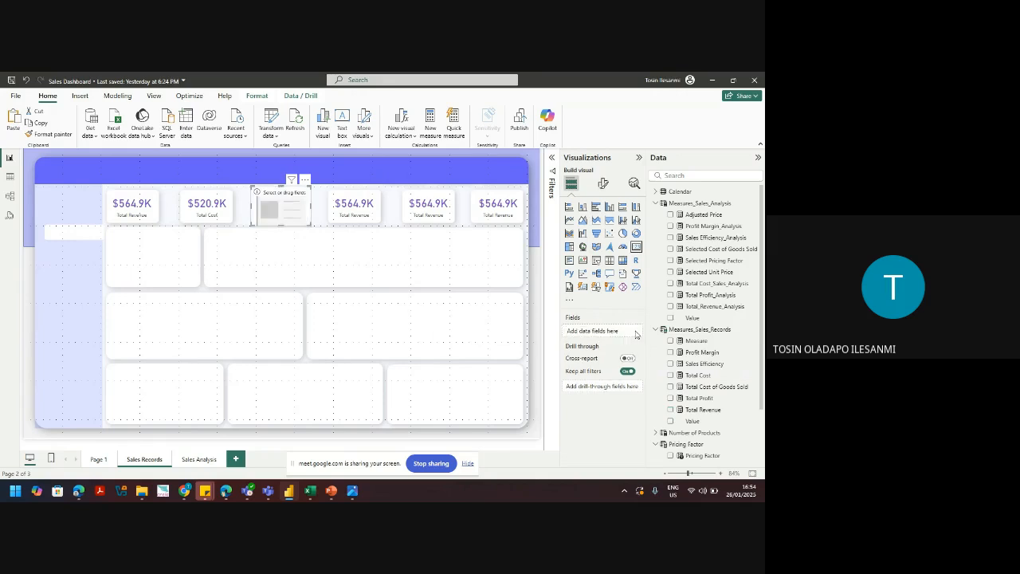
left_click(670, 399)
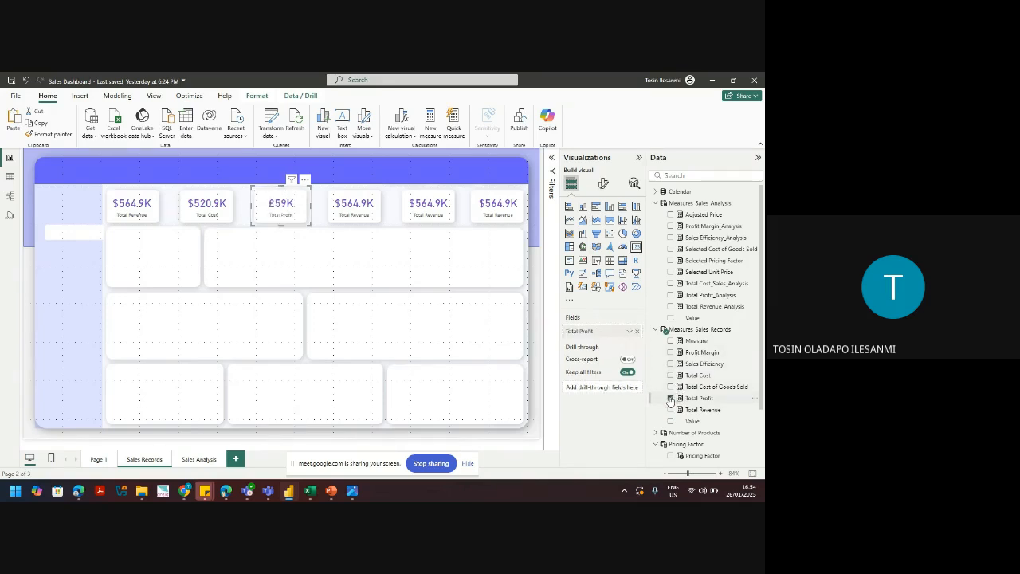
left_click(699, 399)
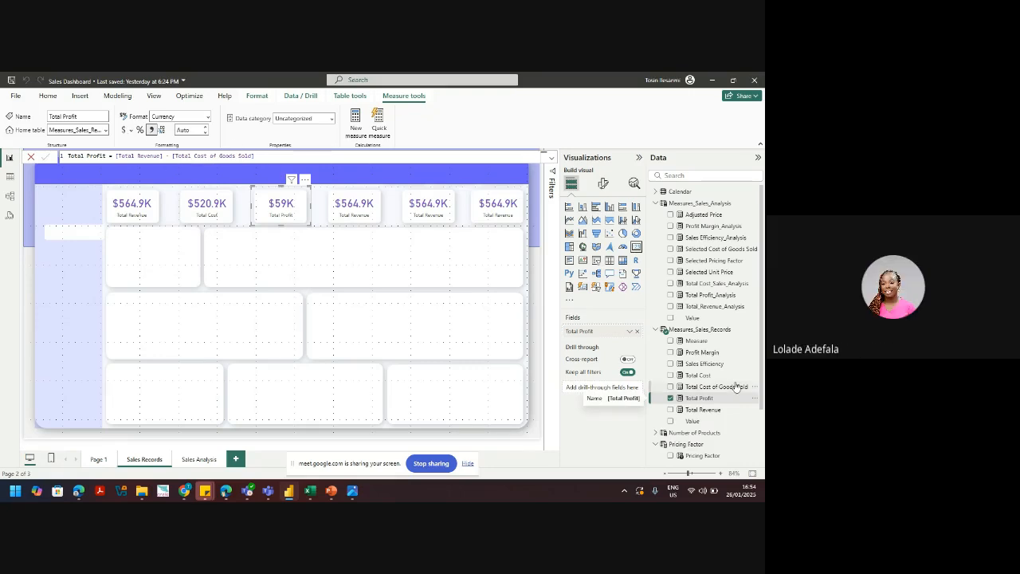
left_click(698, 375)
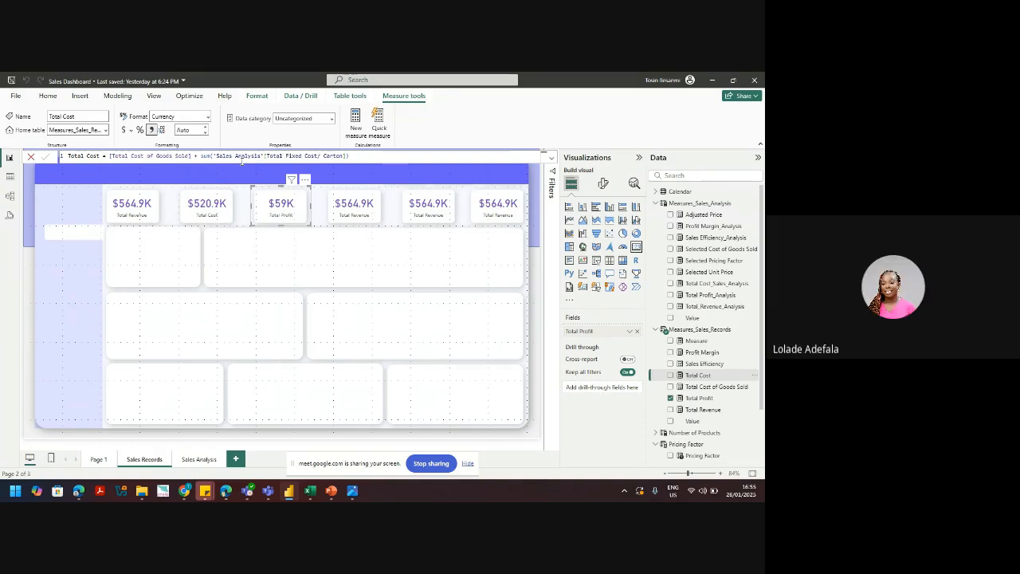
Step: Swap the fourth card's Total Revenue field for Sales Efficiency, reading 111.66%
left_click(355, 205)
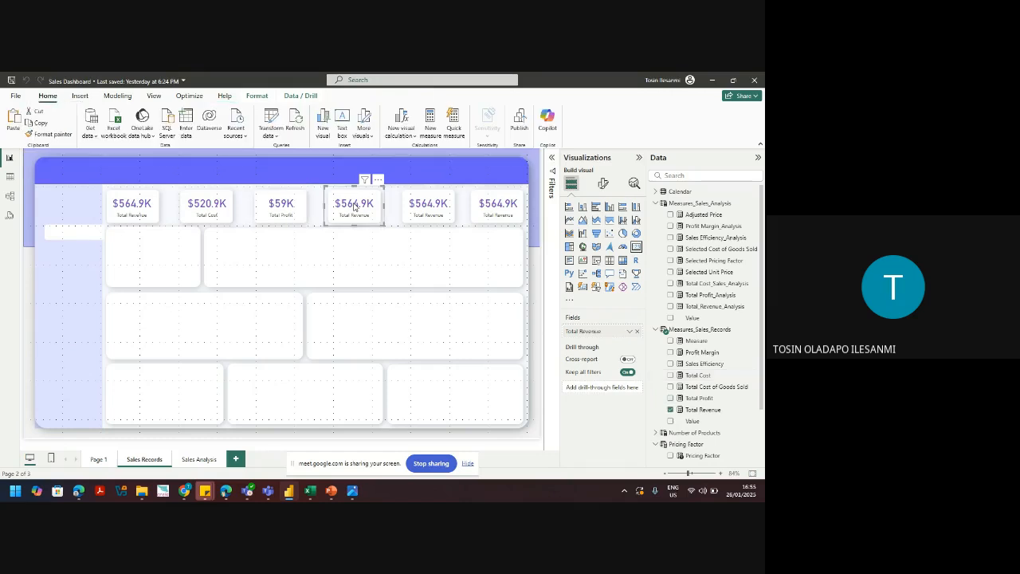
left_click(637, 331)
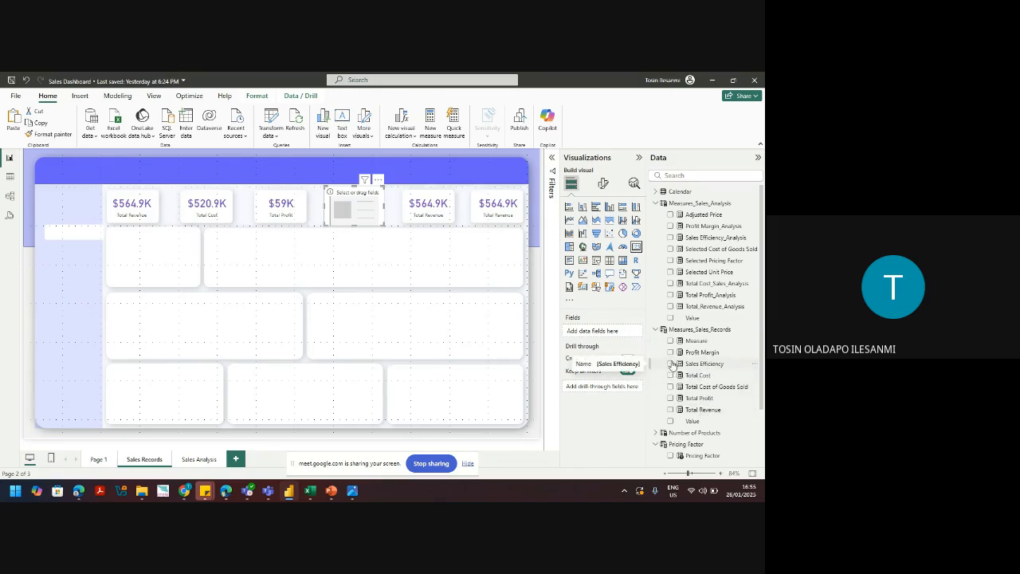
left_click(671, 365)
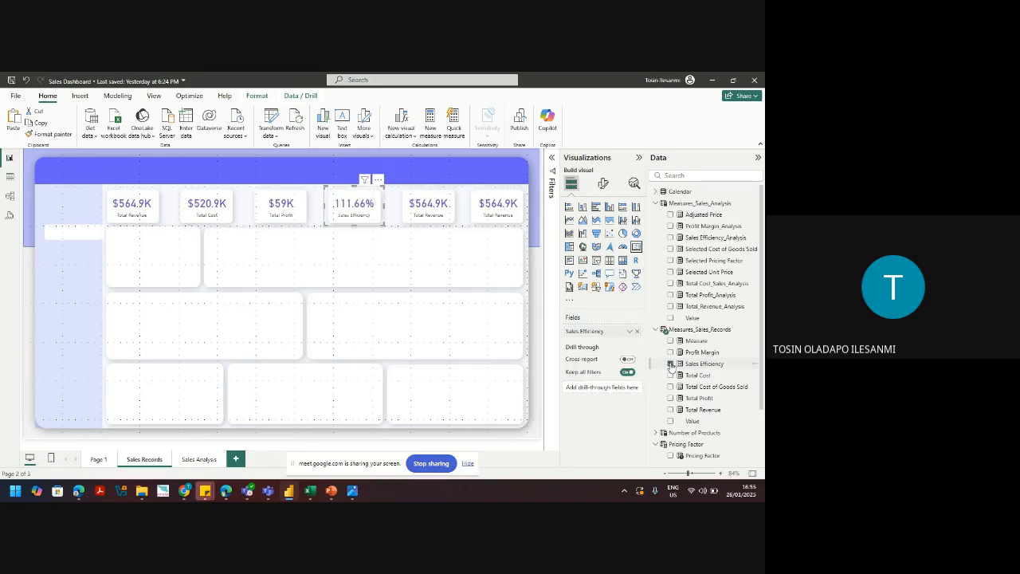
left_click(434, 216)
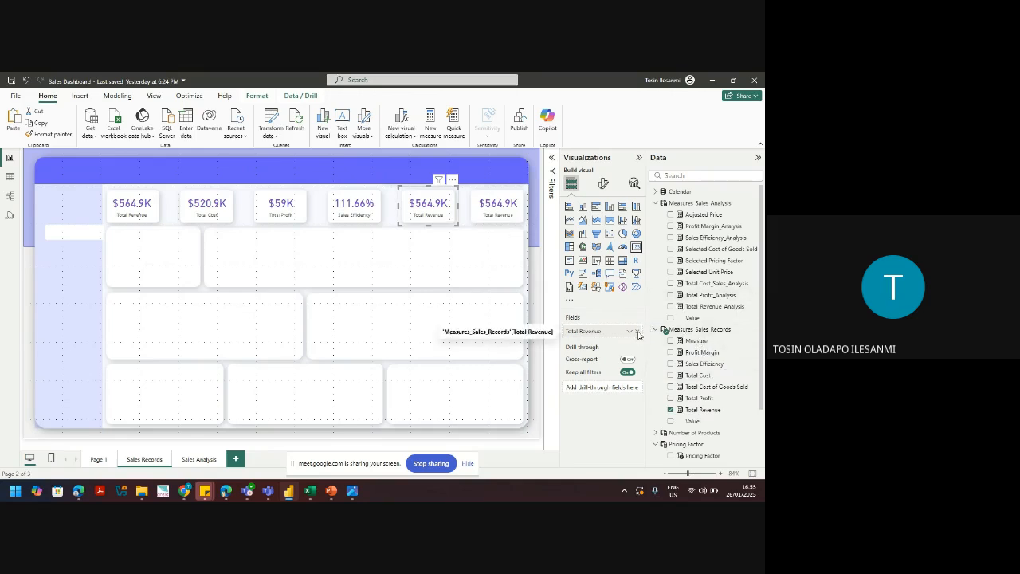
Step: Swap the fifth card's Total Revenue field for Profit Margin, reading 10.44%
left_click(638, 332)
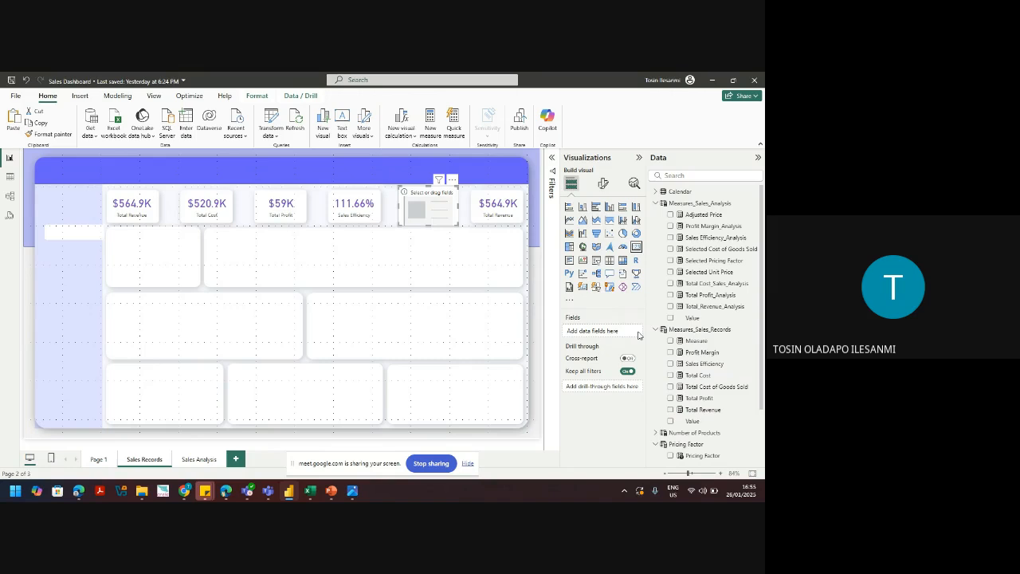
left_click(671, 399)
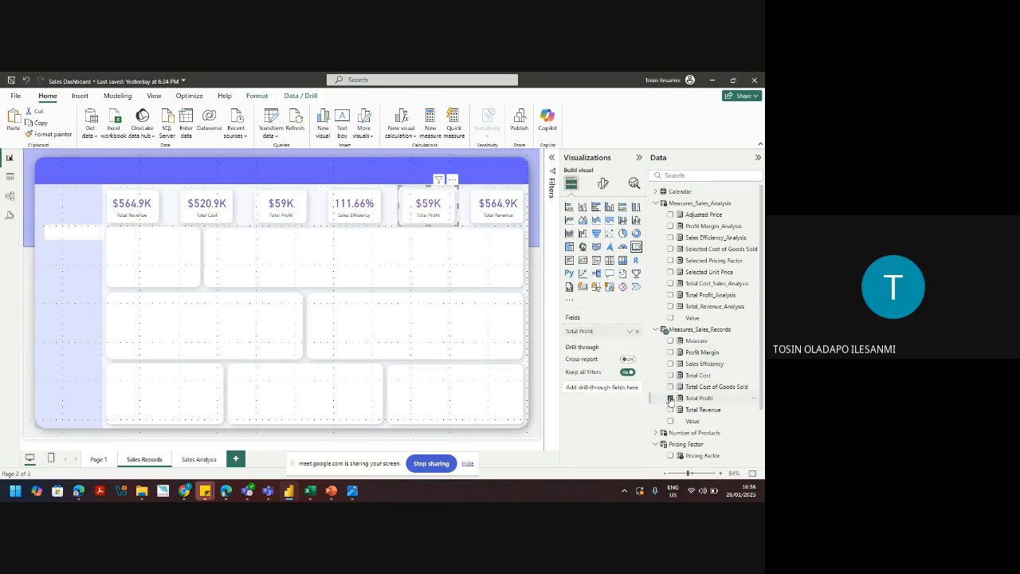
left_click(671, 399)
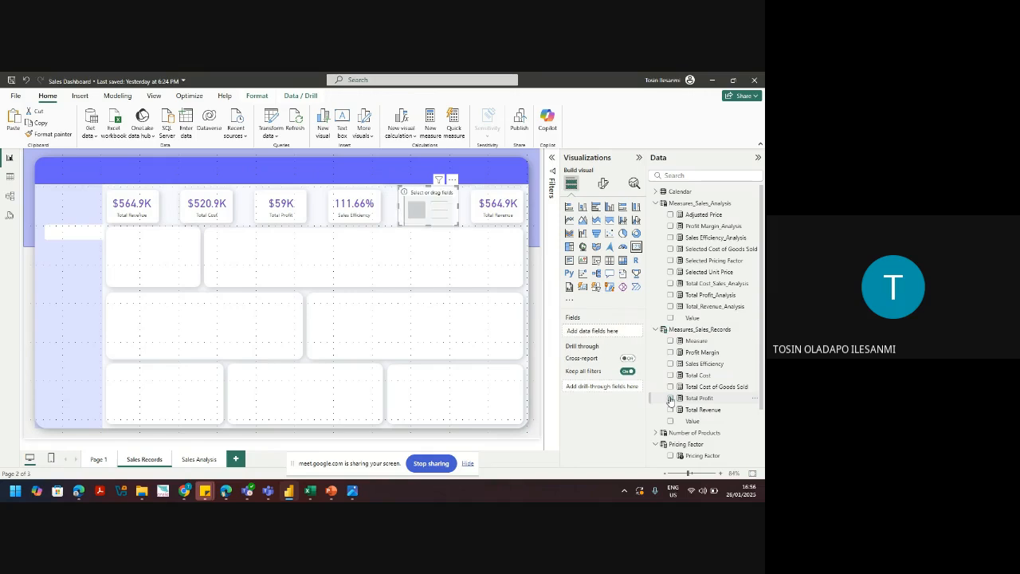
left_click(671, 353)
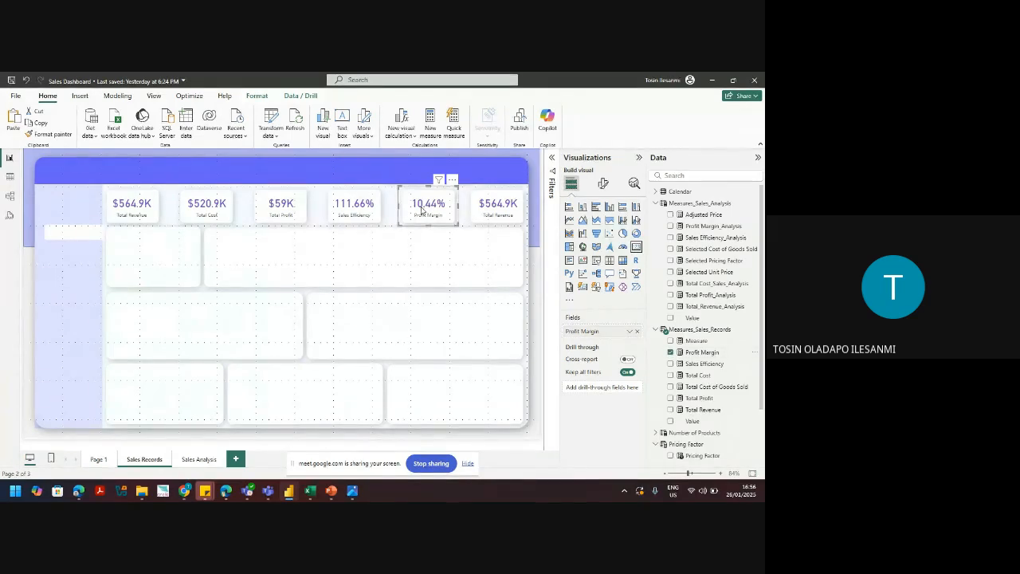
left_click(498, 214)
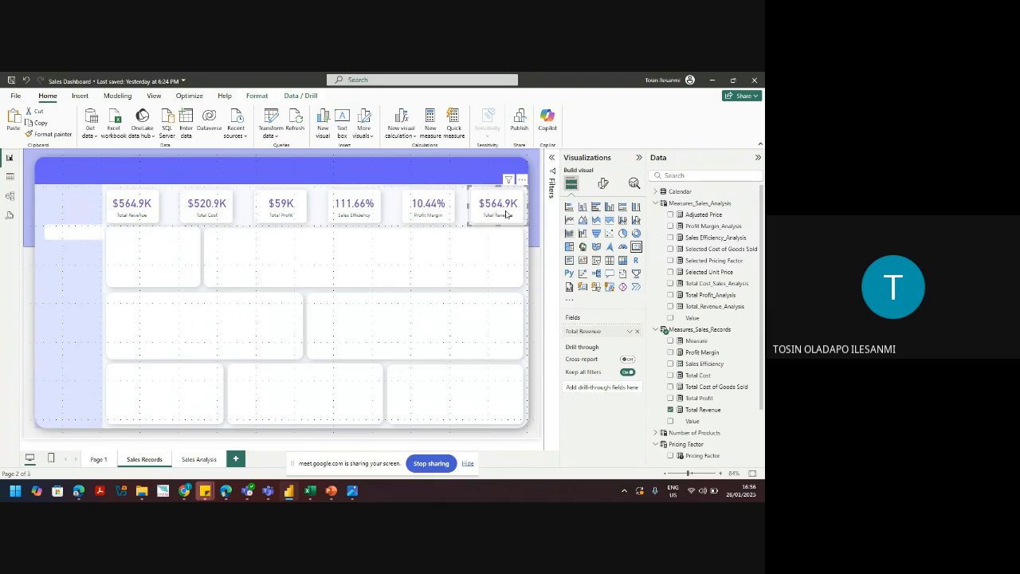
Step: Clear the sixth card and create measure Total Qty Sold = COUNT('Sales Records'[Transactionid])
left_click(638, 332)
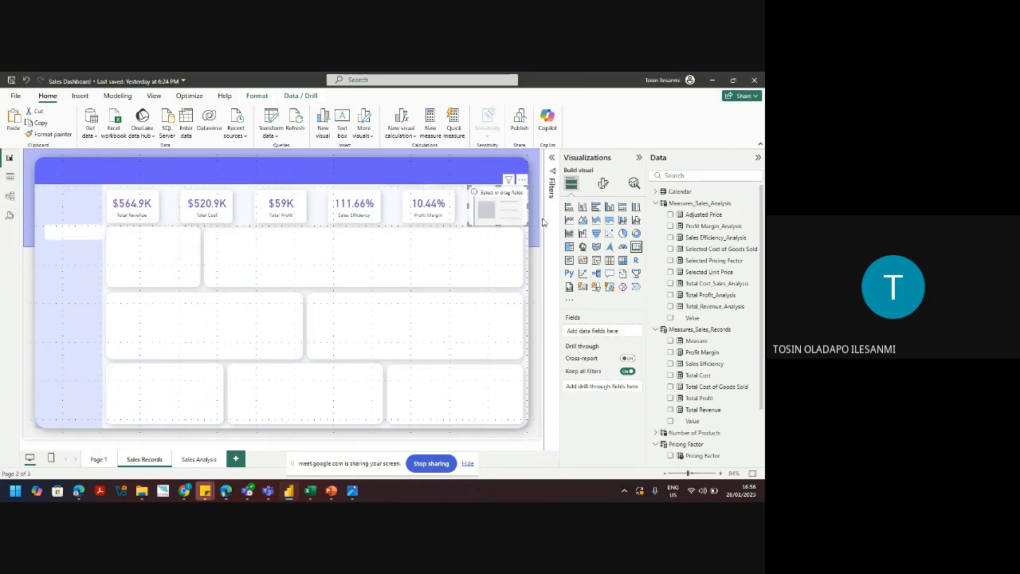
left_click(755, 205)
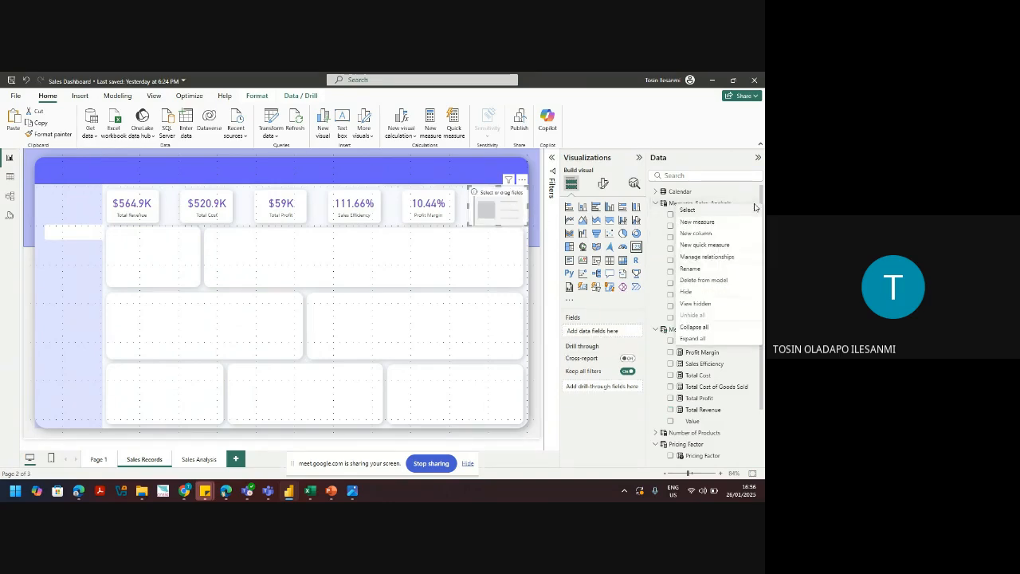
left_click(697, 221)
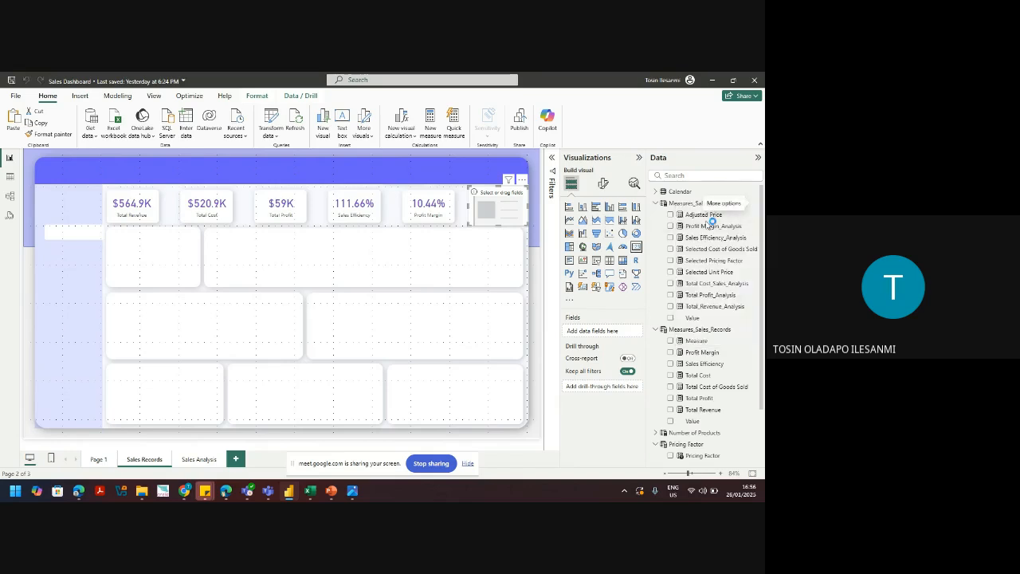
type("Num")
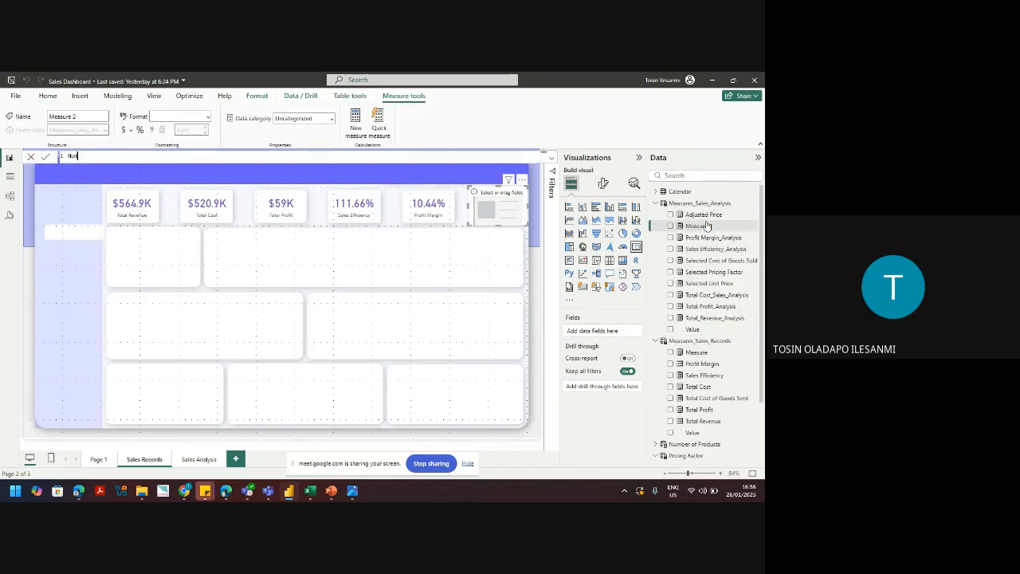
type("ber of Products Sold =")
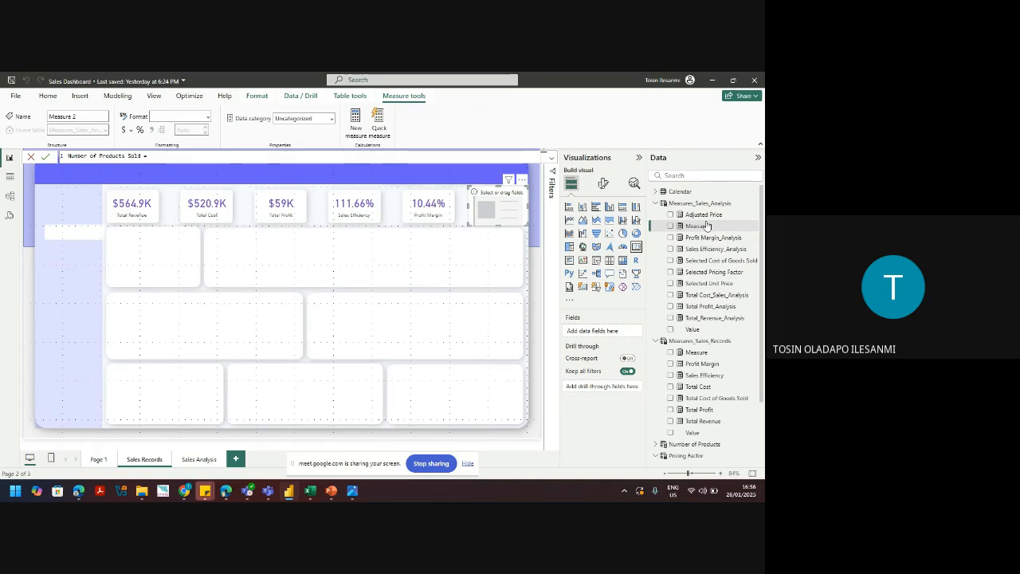
key("ctrl+a")
type("Tot")
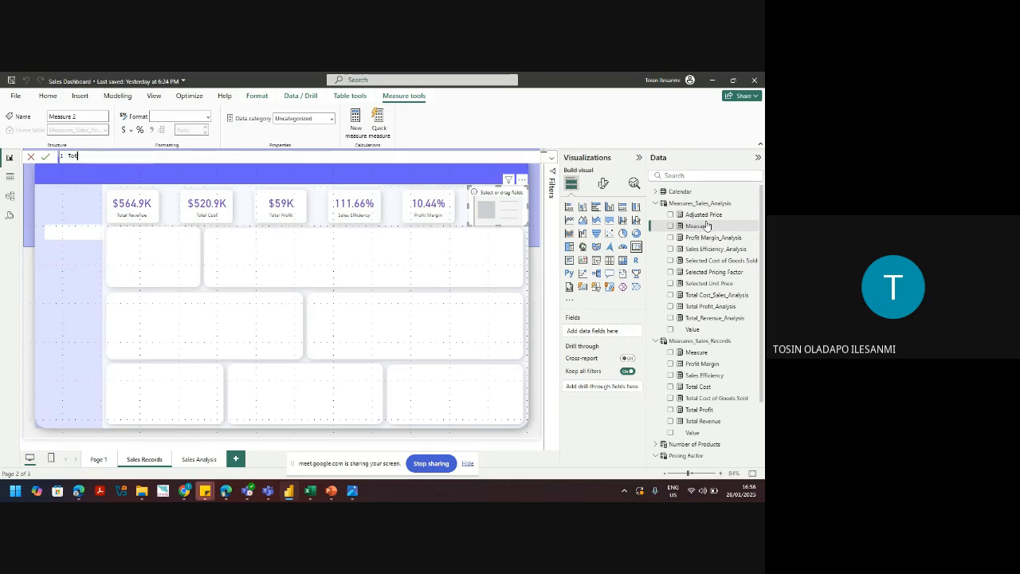
type("al Cty Sold = coun")
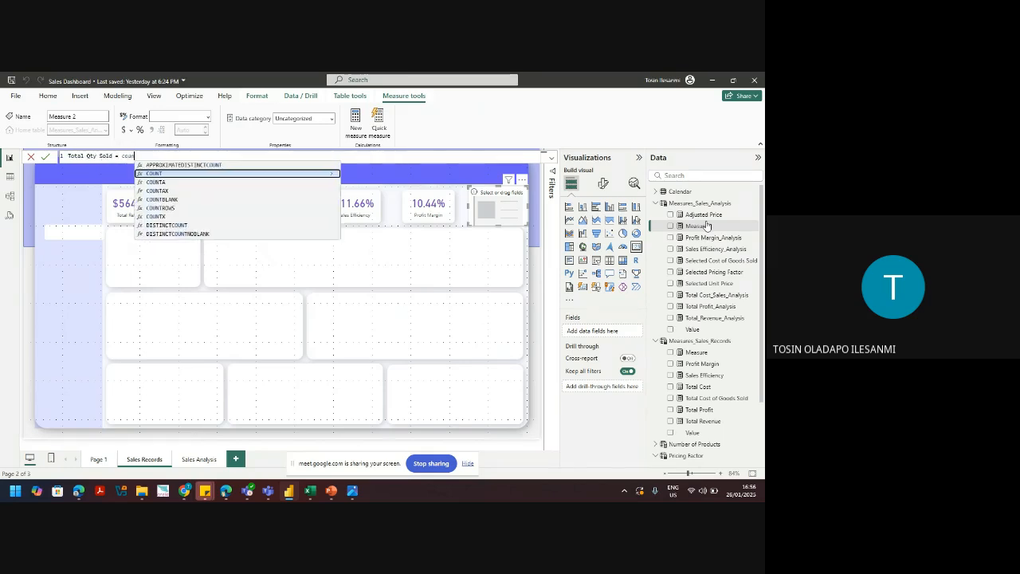
type("t(")
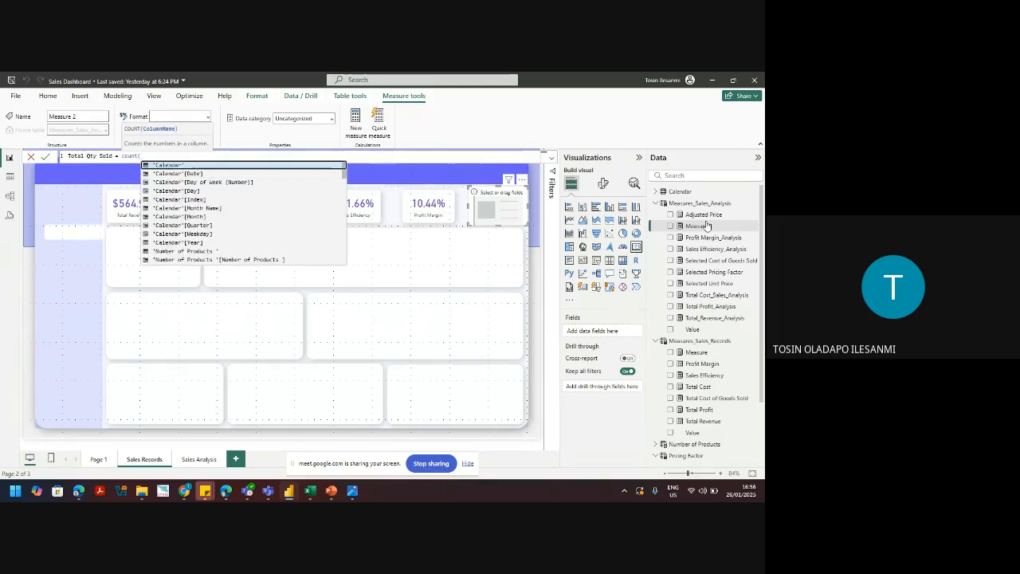
type("'s")
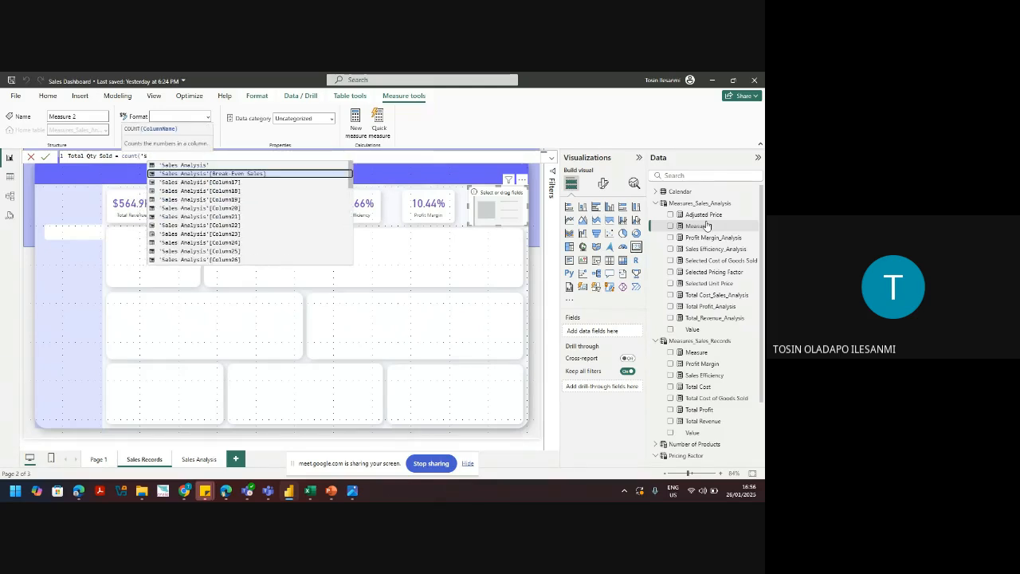
type("ales")
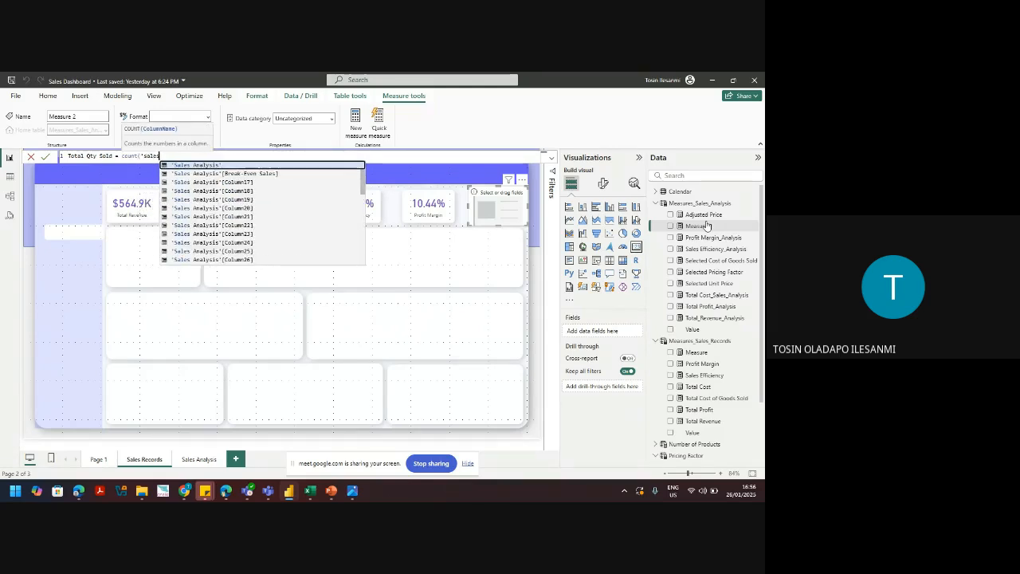
type(" re")
key("Down")
key("Down")
key("Down")
key("Down")
key("Up")
key("Up")
key("Up")
key("Up")
key("Down")
key("Down")
key("Up")
key("Up")
key("Up")
key("Up")
key("Down")
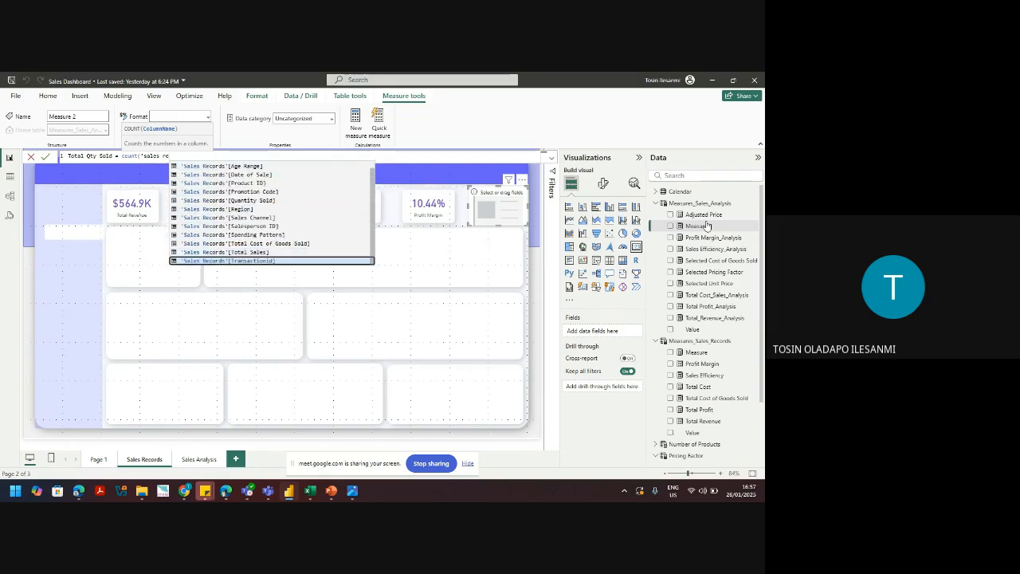
key("Tab")
type(")")
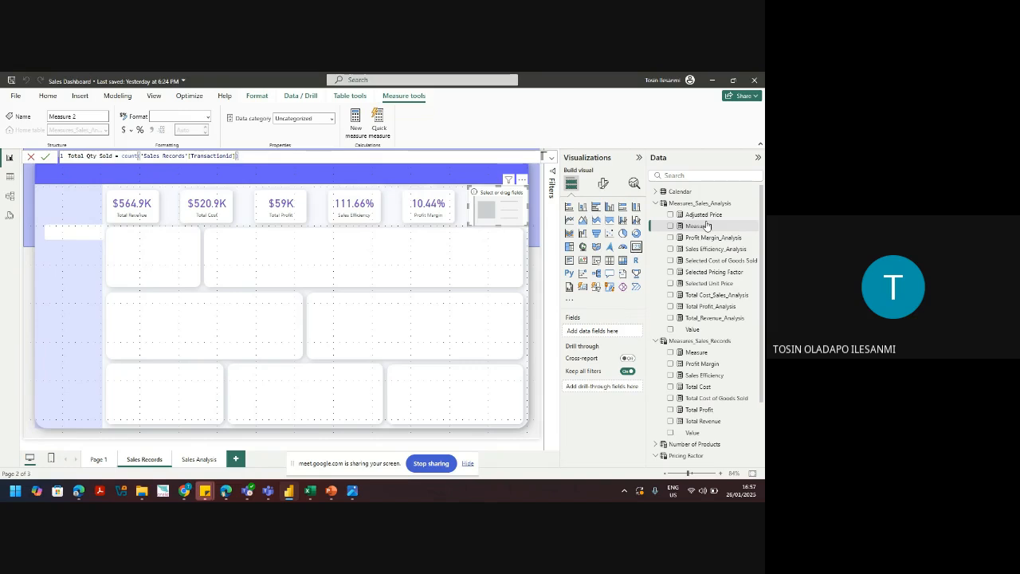
key("Return")
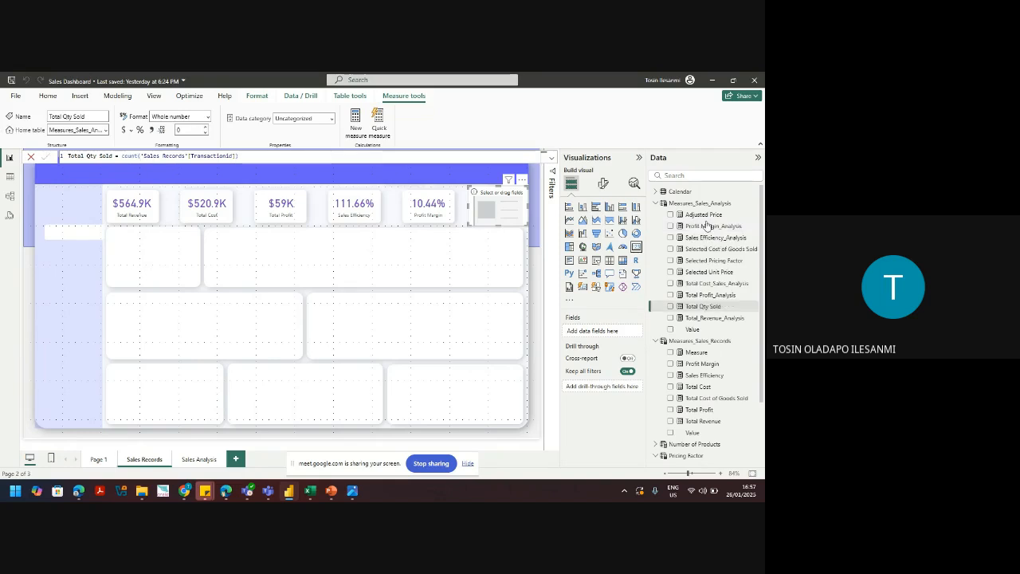
Step: Put Total Qty Sold on the empty sixth card so it shows 100
left_click(670, 307)
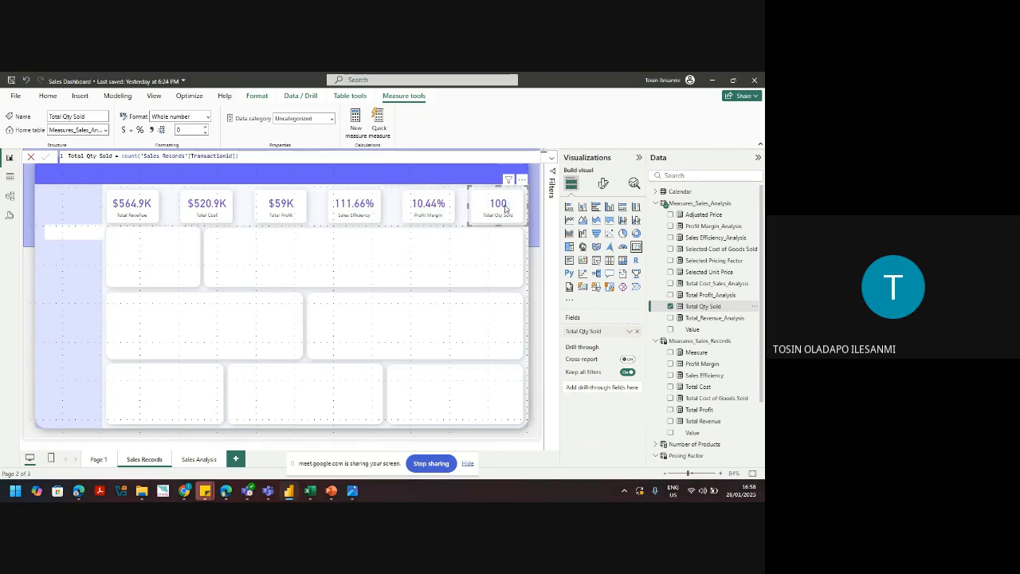
left_click(284, 216)
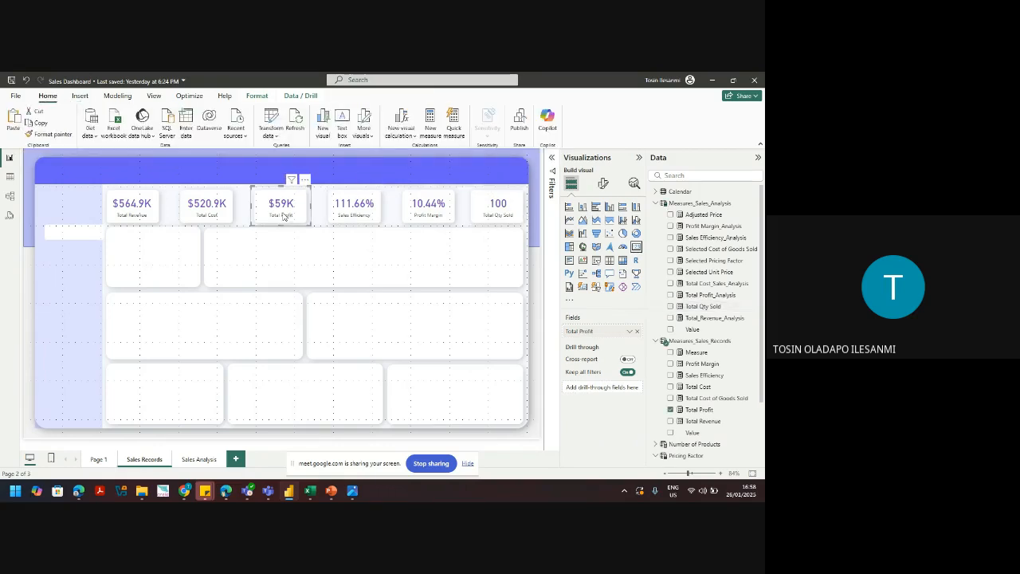
Step: Set the Total Profit card's callout value to 1 decimal place, reading $59.0K
left_click(603, 183)
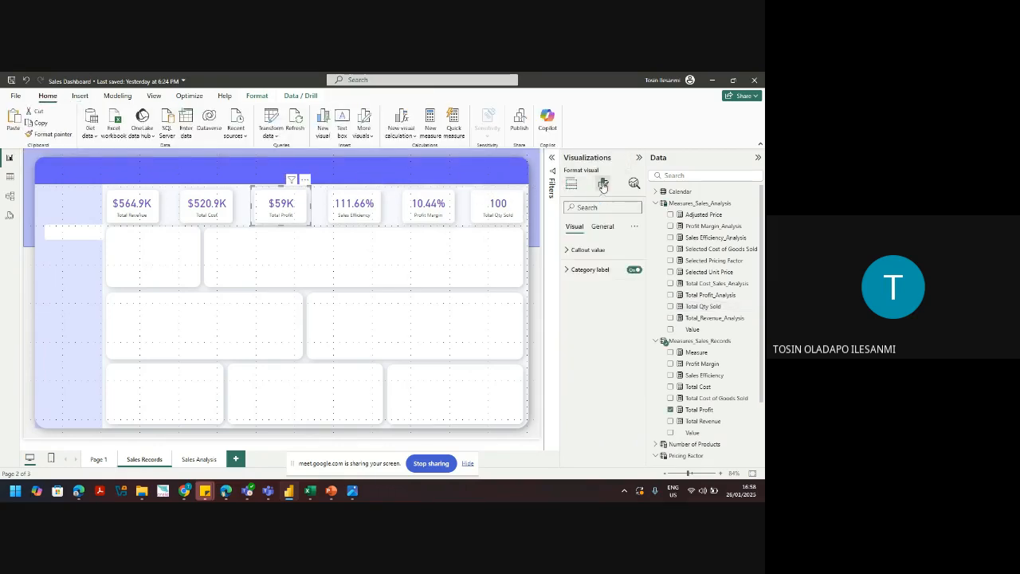
left_click(595, 252)
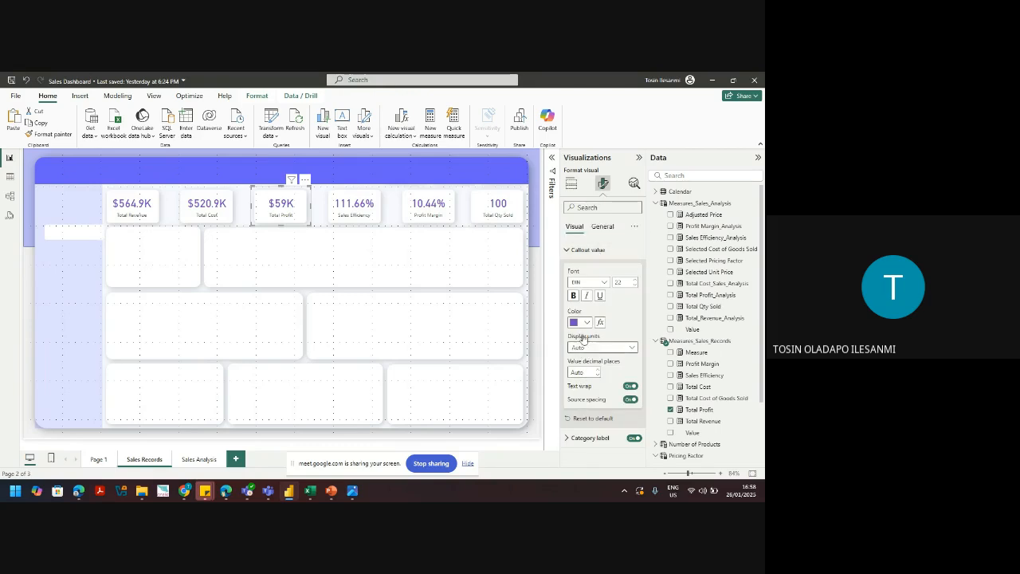
left_click(578, 255)
left_click(578, 256)
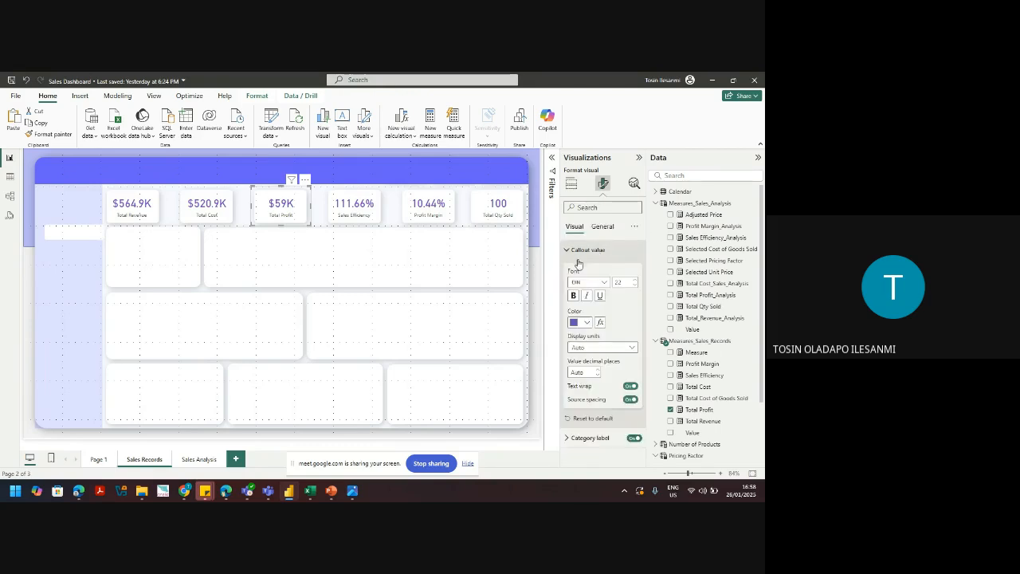
left_click(585, 372)
type("1")
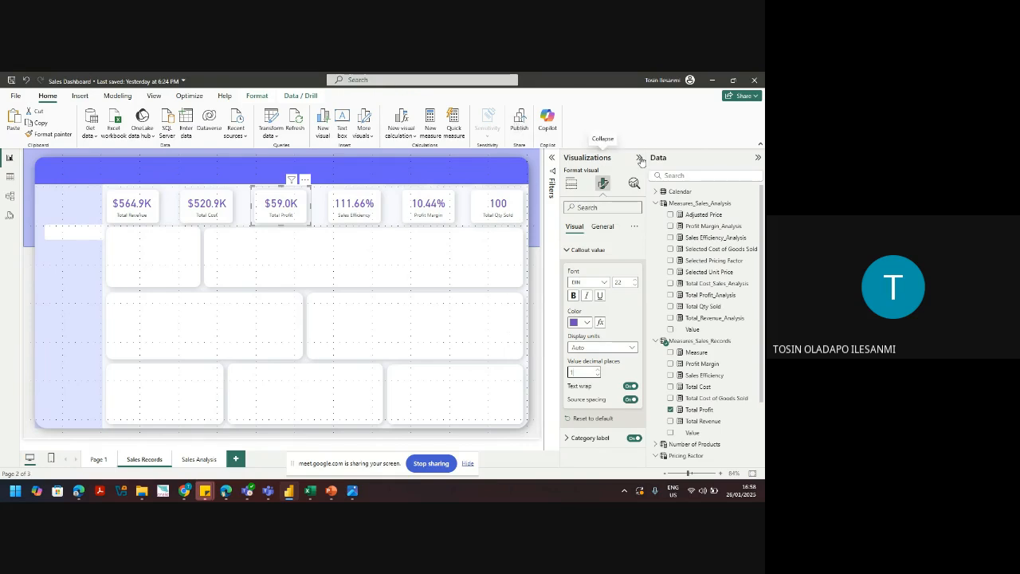
left_click(319, 259)
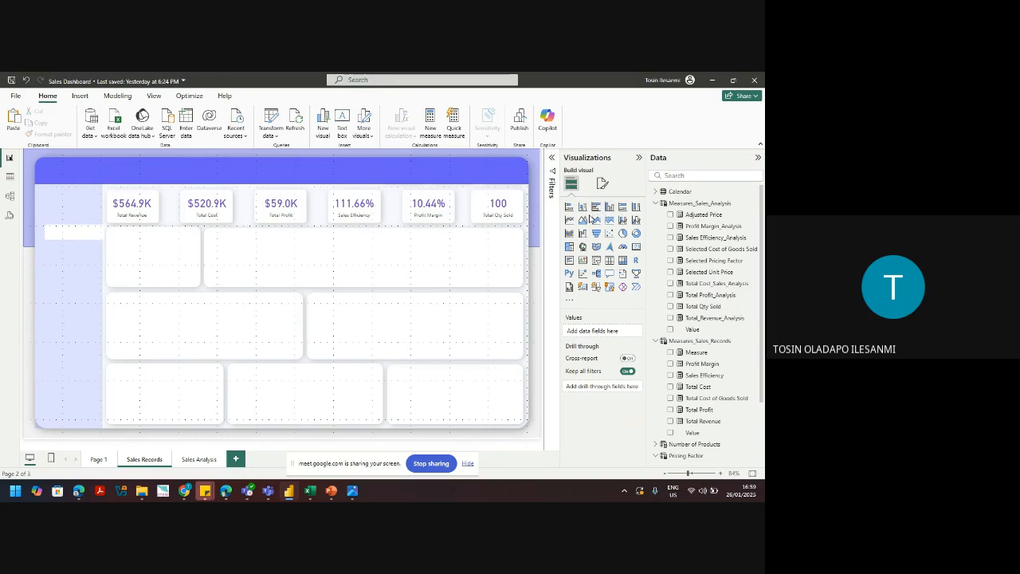
Step: Add a line chart and resize it to span the wide top-row box
left_click(571, 222)
left_click_drag(157, 355, 321, 292)
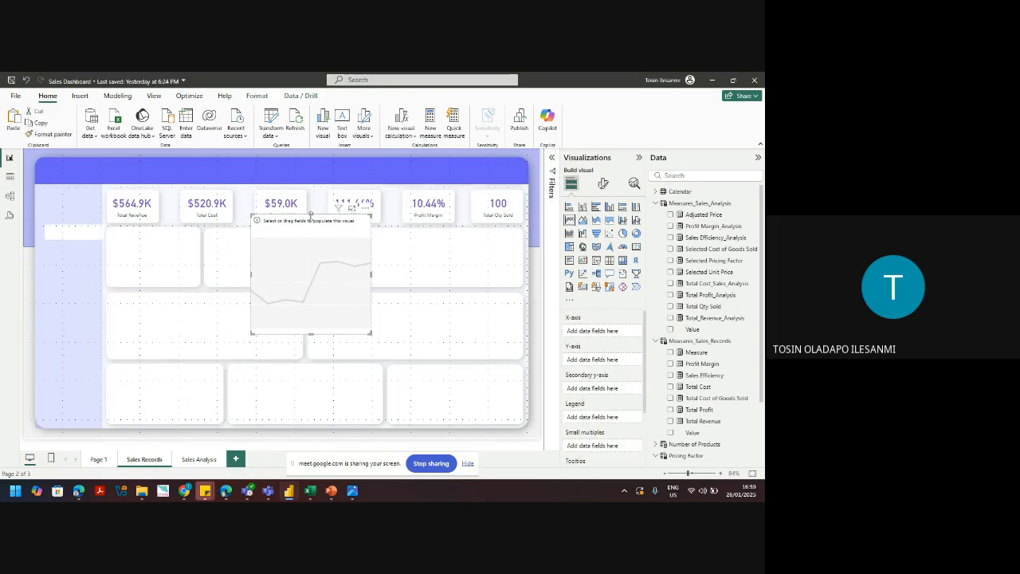
left_click_drag(310, 214, 319, 280)
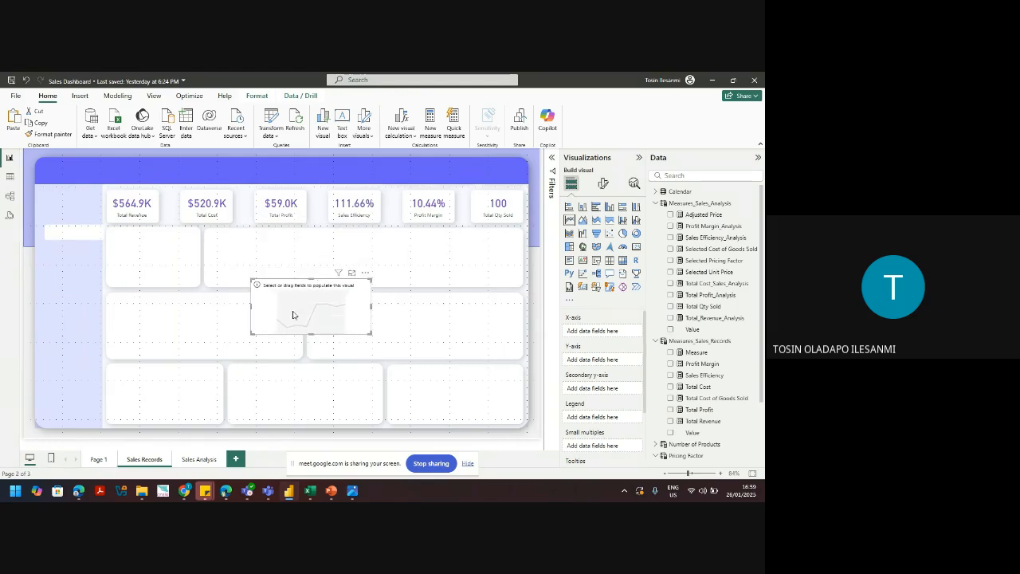
left_click_drag(295, 318, 251, 271)
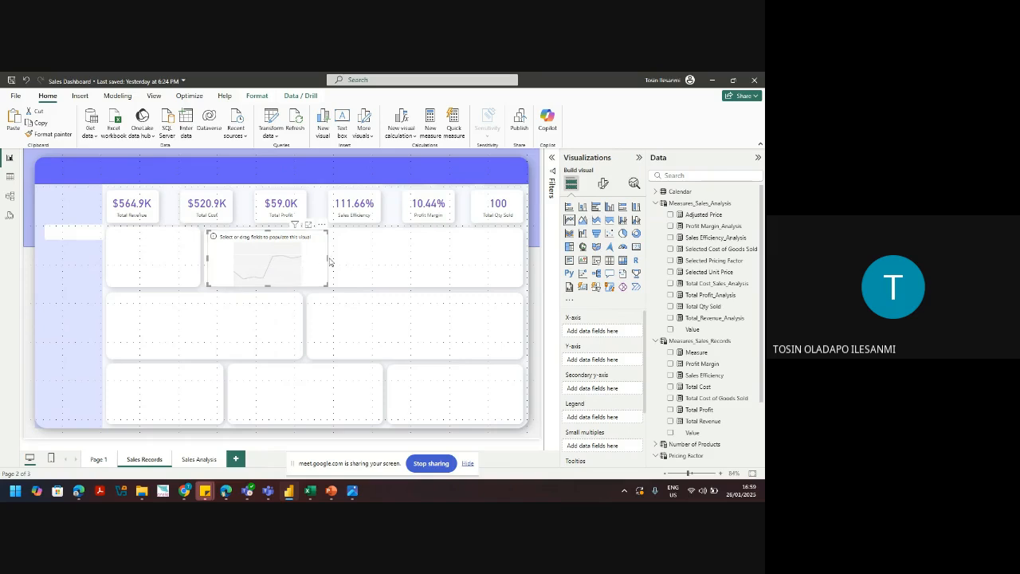
left_click_drag(327, 260, 519, 256)
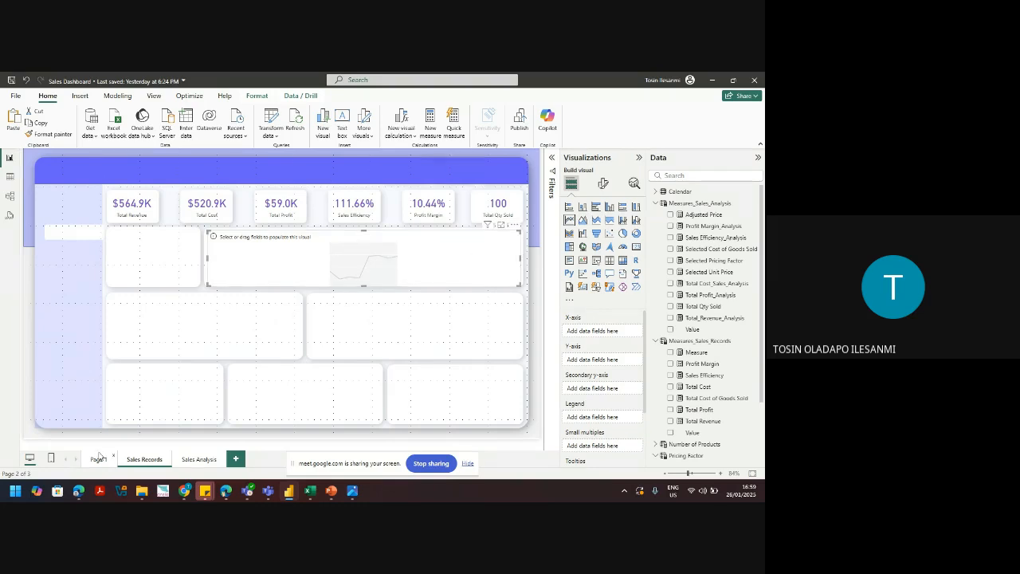
left_click(96, 460)
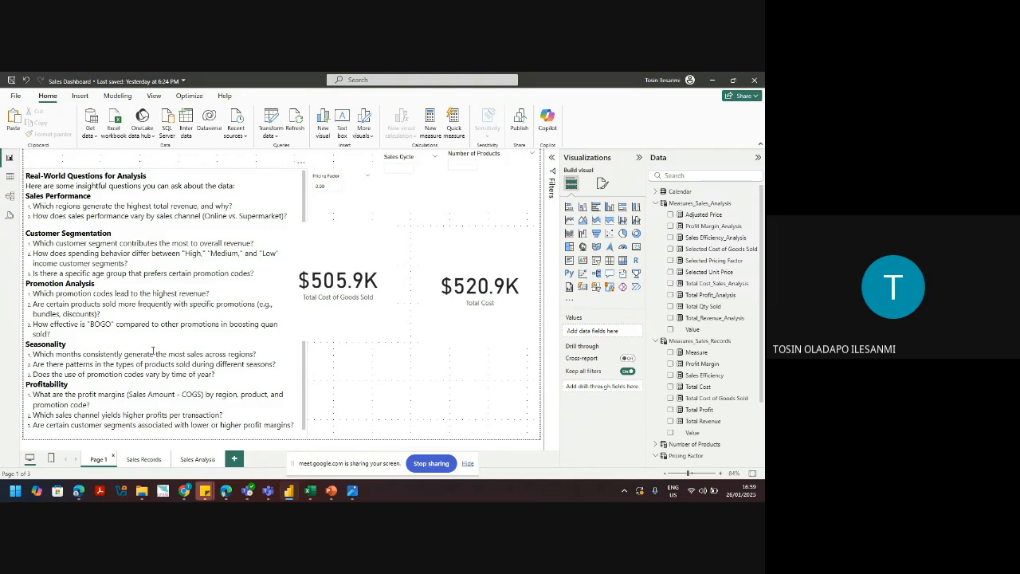
left_click(144, 460)
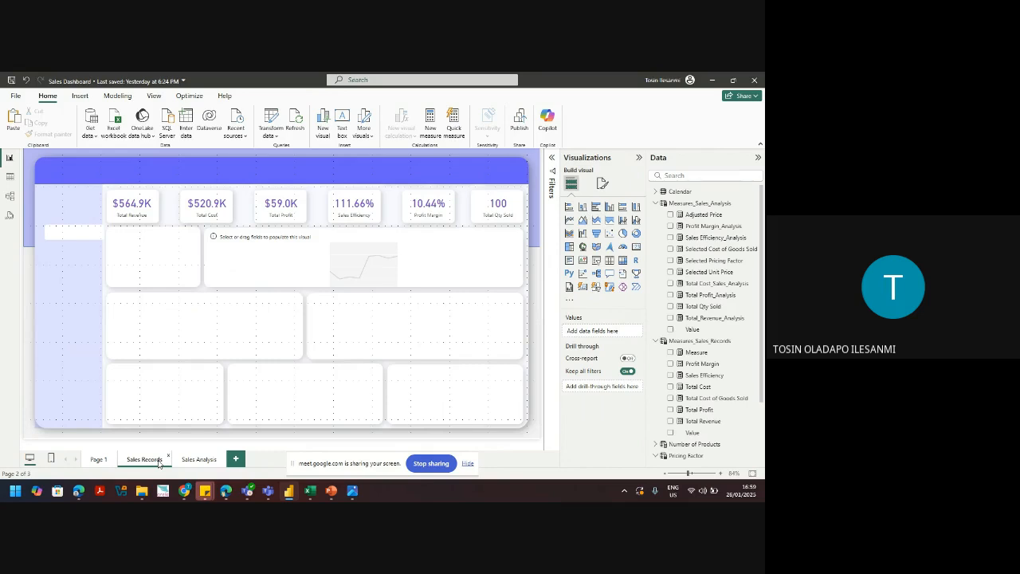
Step: Select the empty line chart and plot Total Revenue from Measures_Sales_Records as its value
left_click(291, 268)
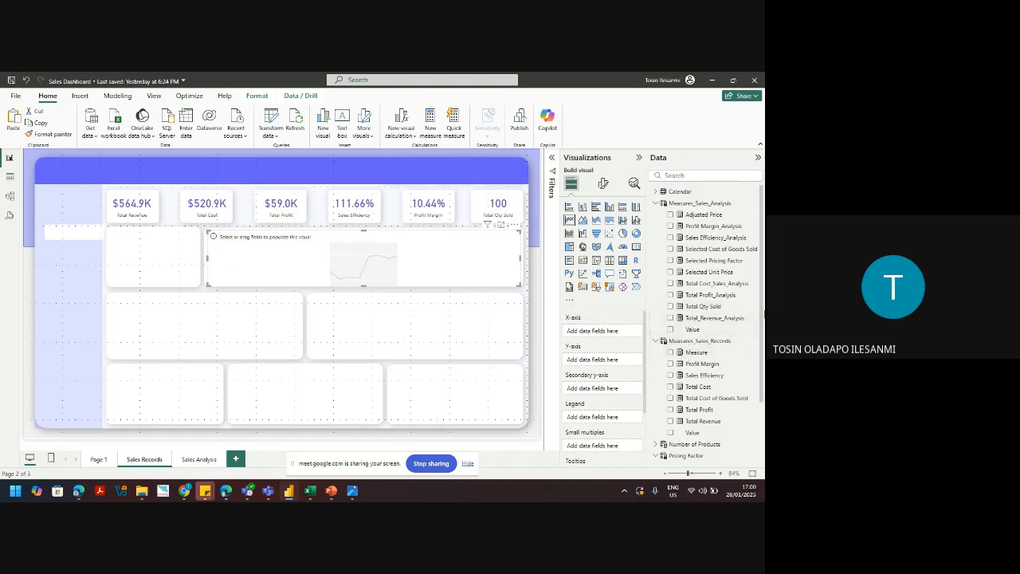
left_click_drag(760, 317, 760, 368)
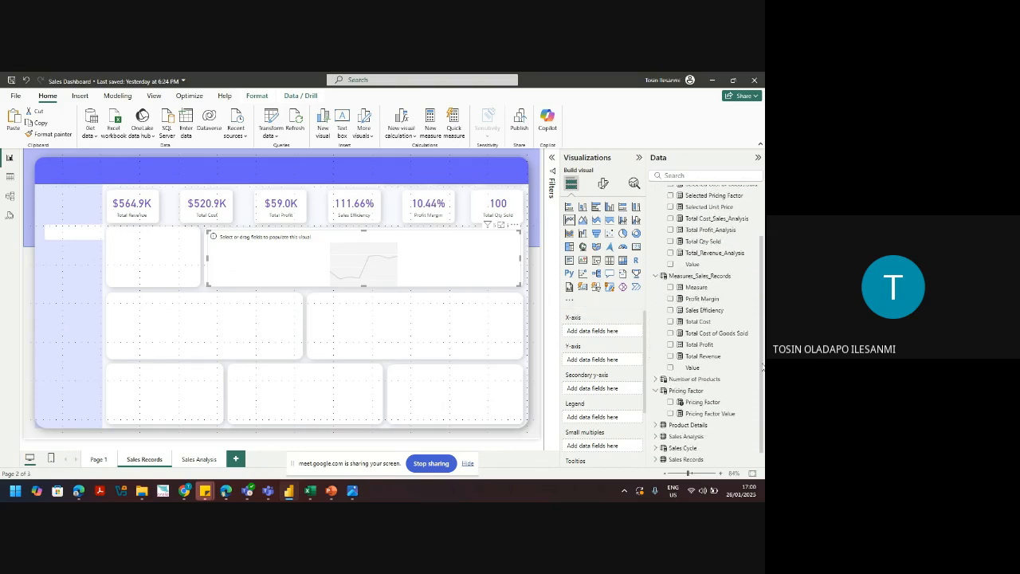
left_click(670, 357)
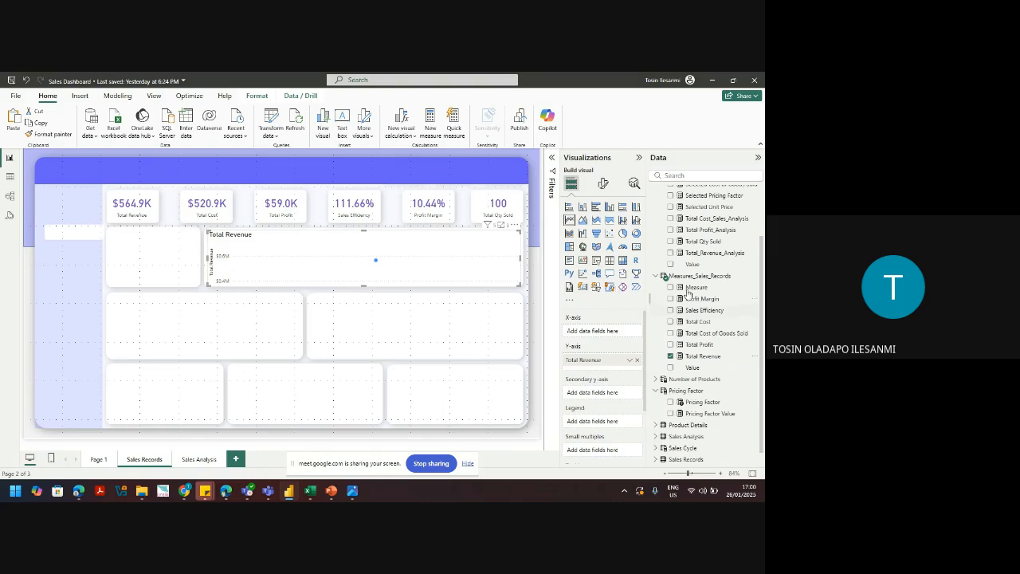
Step: Collapse the Measures_Sales_Records and Measures_Sales_Analysis tables and expand the Calendar table's fields
left_click(656, 276)
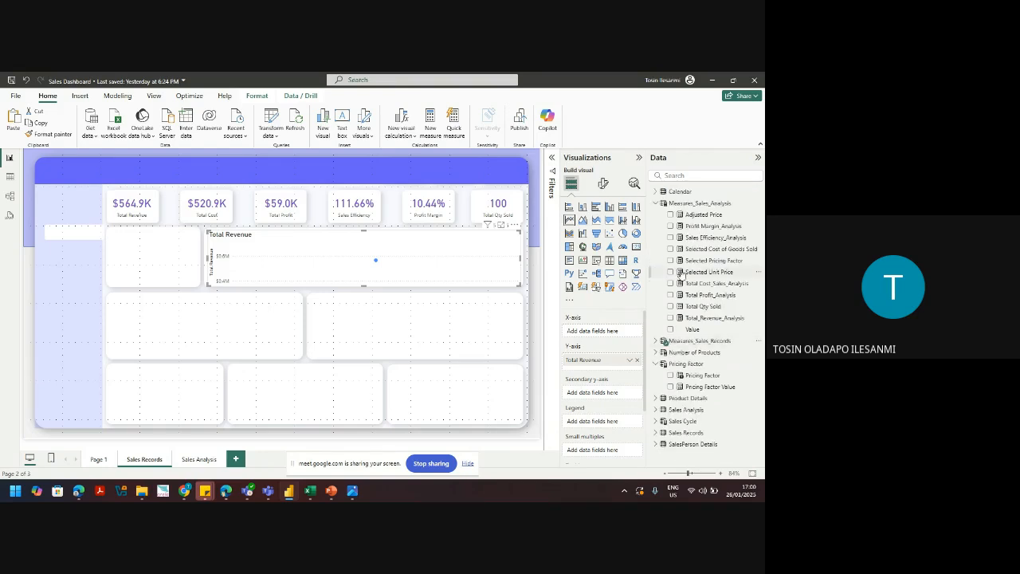
left_click(657, 204)
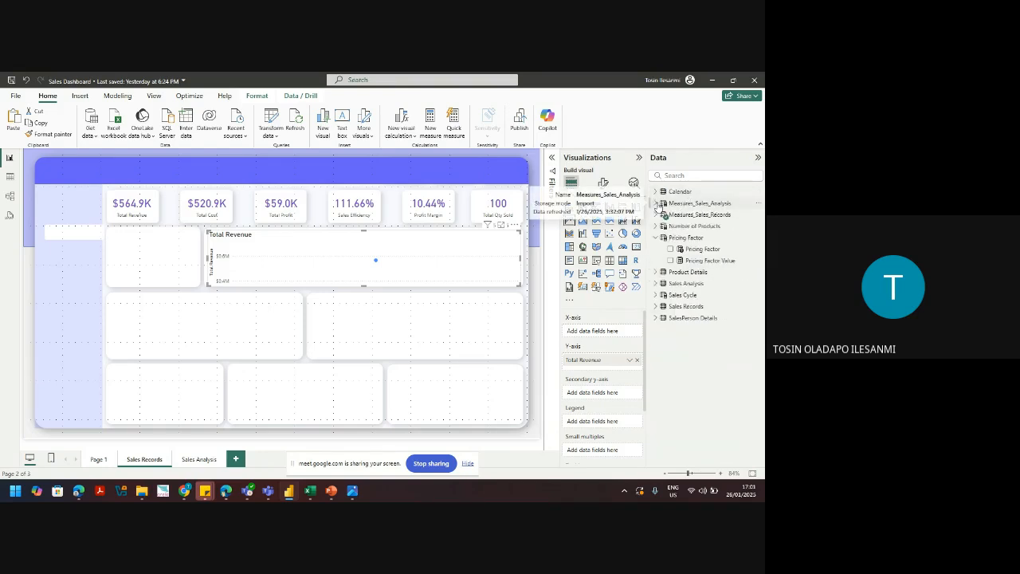
left_click(656, 192)
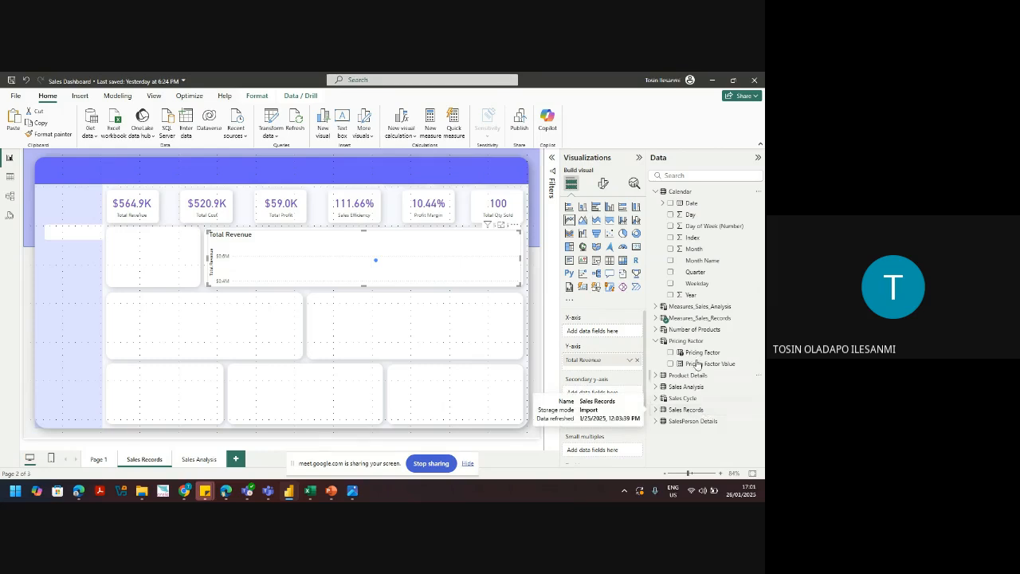
Step: Put Calendar Date on the X-axis, turn on drill mode, and roll up from days to months
left_click(671, 203)
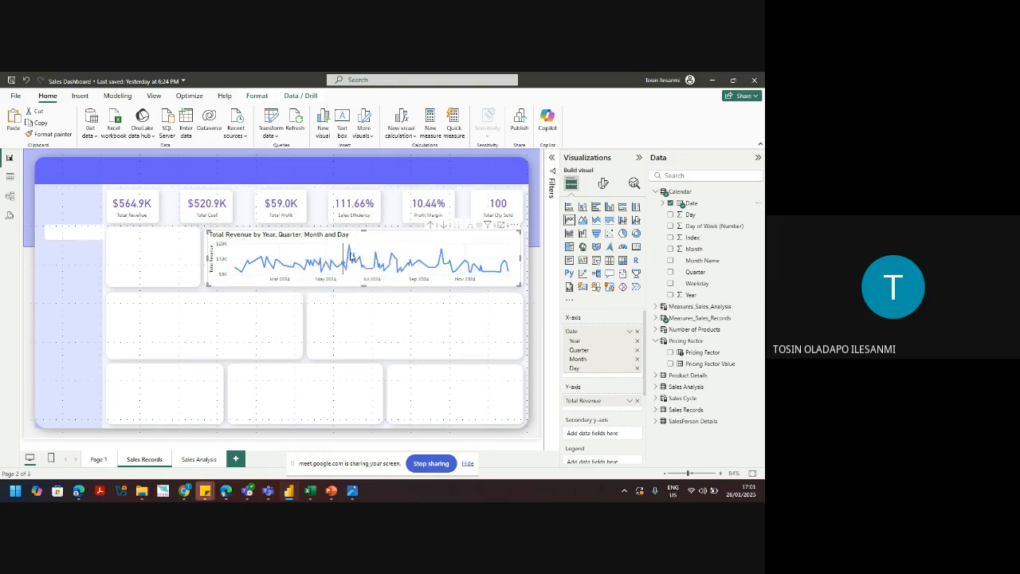
mouse_move(396, 271)
left_click(445, 225)
left_click(434, 226)
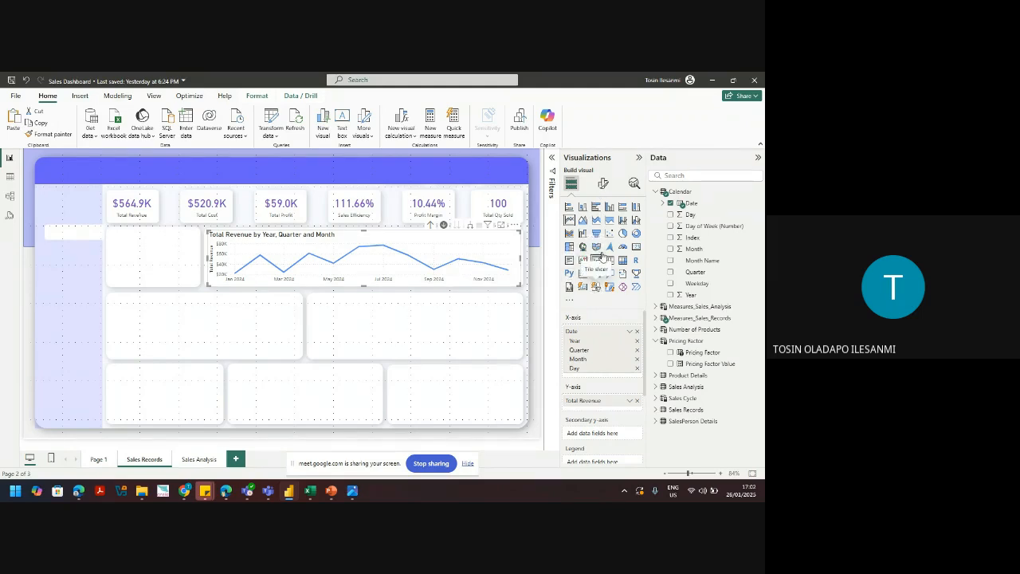
Step: Drill the chart up to quarters and years, then back down to the month level
left_click(430, 226)
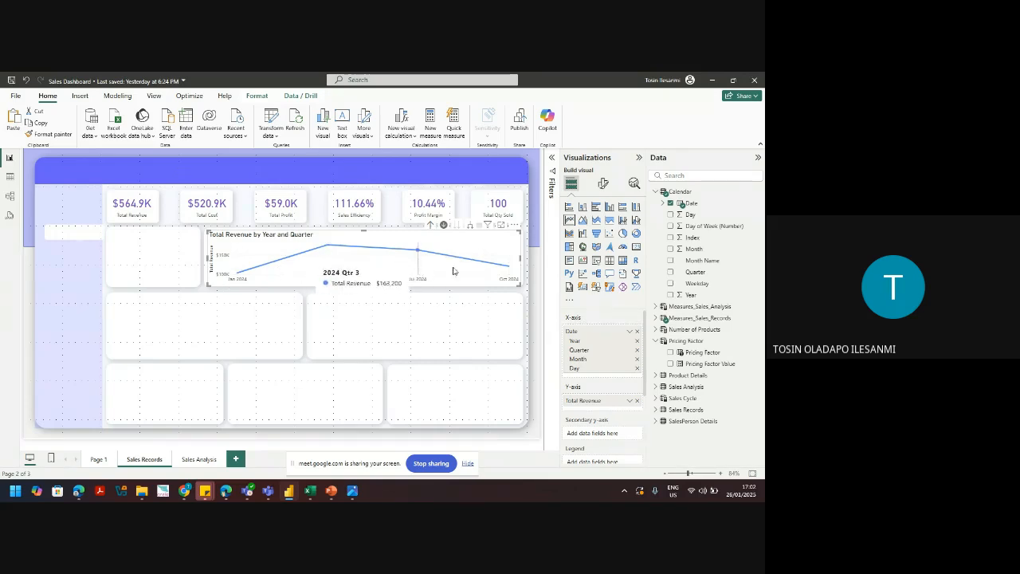
left_click(430, 225)
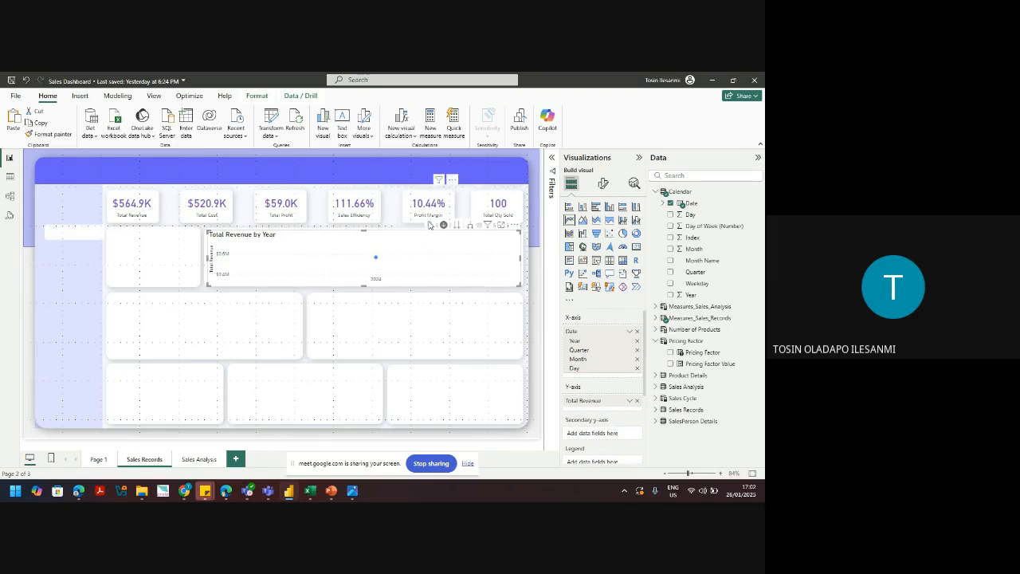
left_click(456, 226)
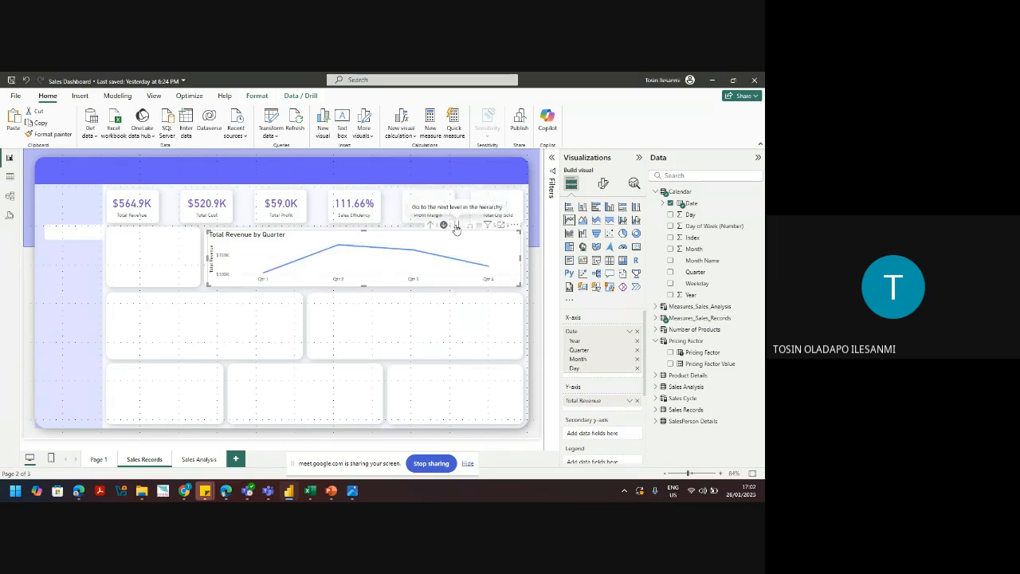
left_click(455, 227)
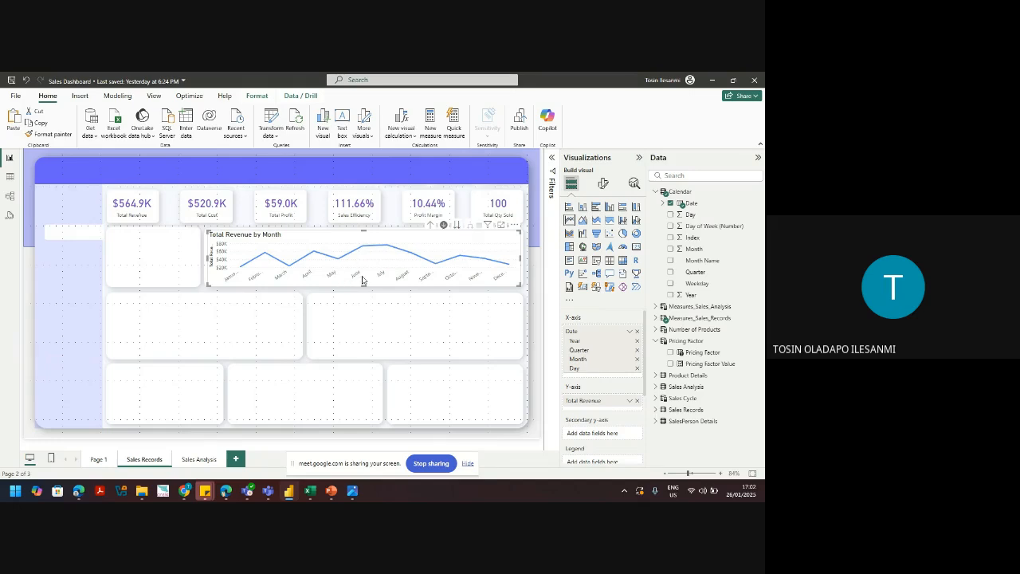
Step: Widen the line chart by stretching its right edge and nudging its left edge left
mouse_move(365, 270)
left_click_drag(519, 258, 525, 260)
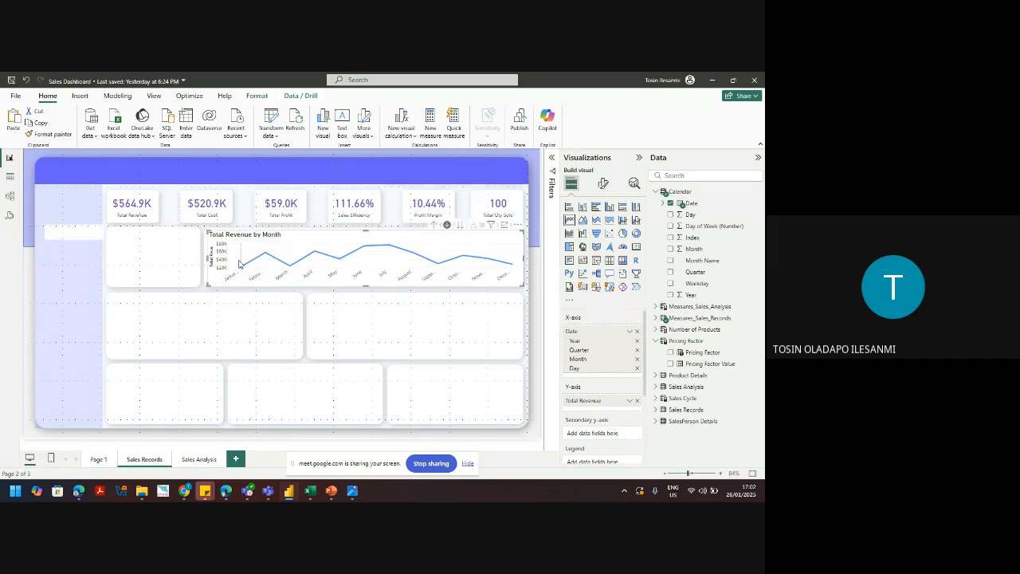
left_click_drag(207, 259, 204, 259)
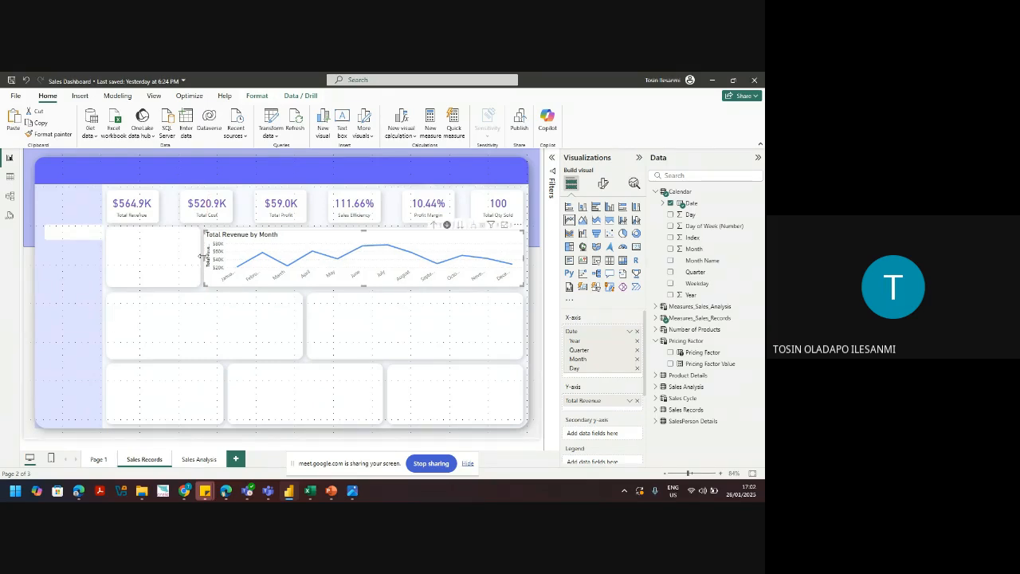
left_click(605, 185)
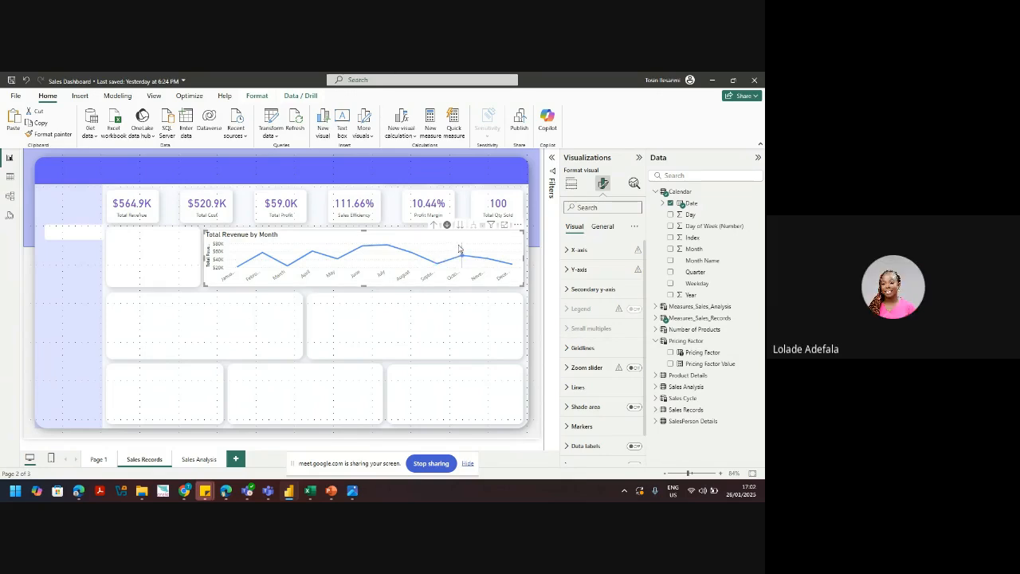
mouse_move(459, 252)
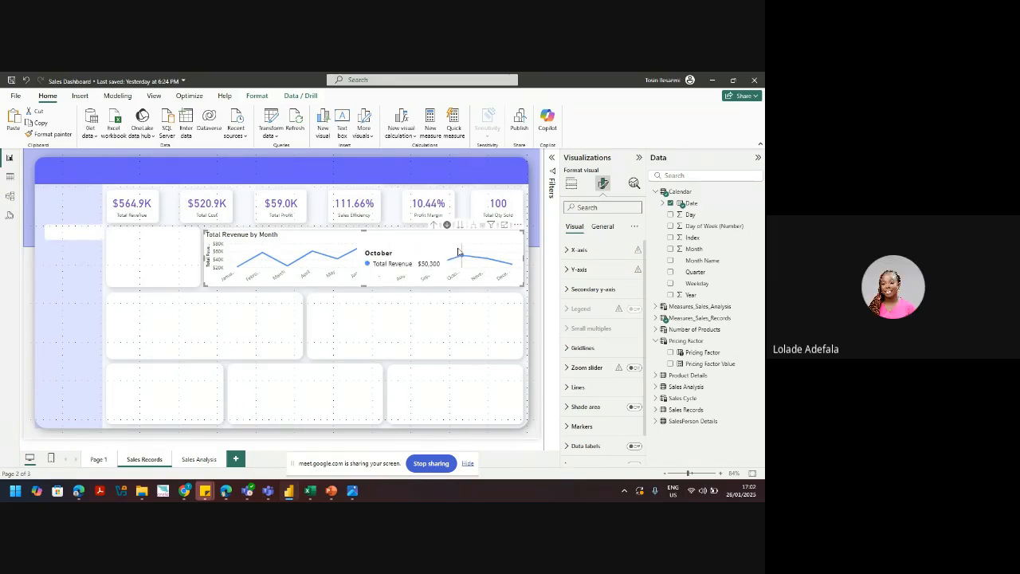
left_click(571, 191)
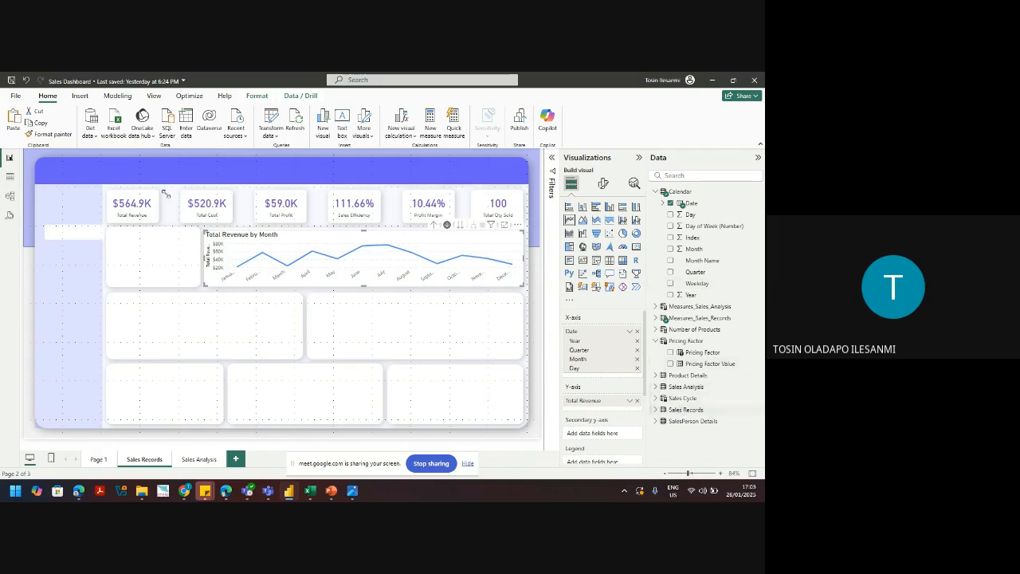
Step: Check the Model view, return to the report page, and expand the Sales Records field list
left_click(6, 199)
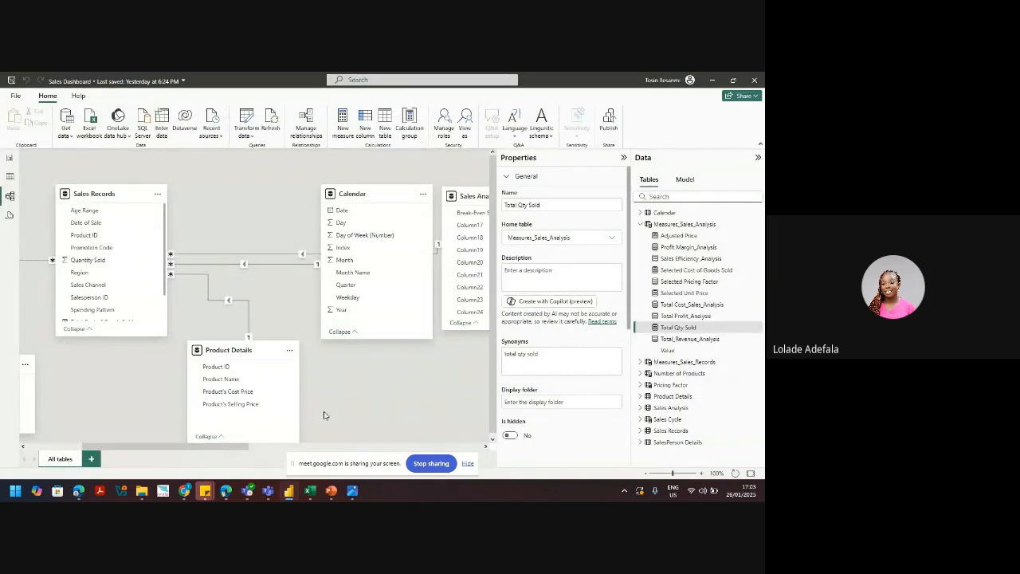
left_click_drag(235, 449, 178, 449)
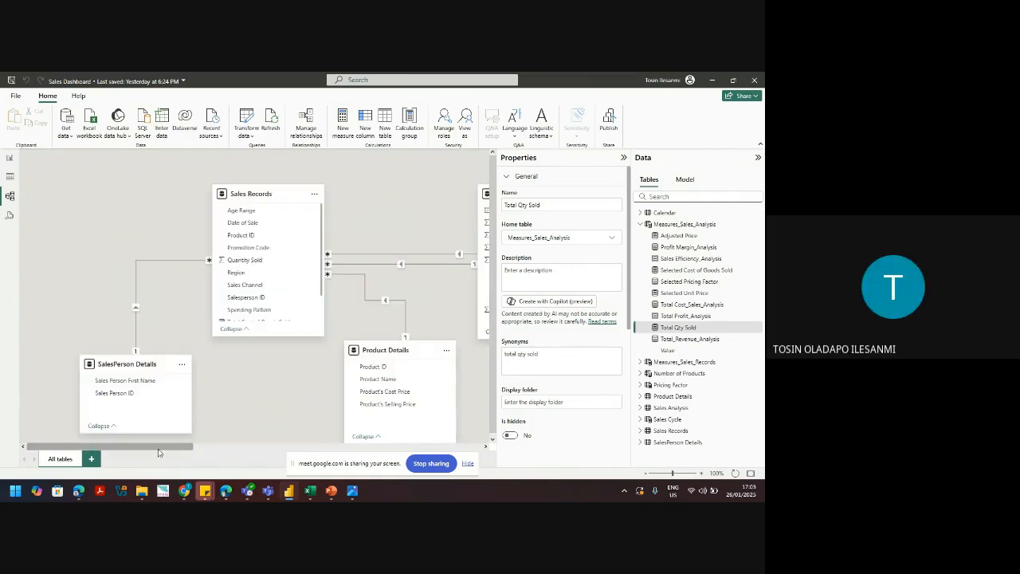
left_click(9, 159)
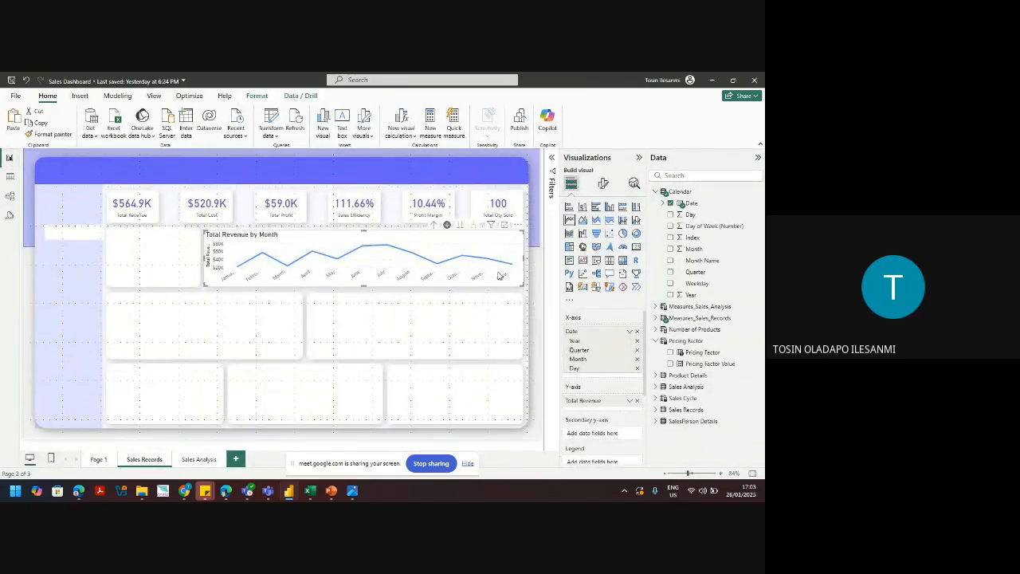
mouse_move(428, 262)
left_click(656, 410)
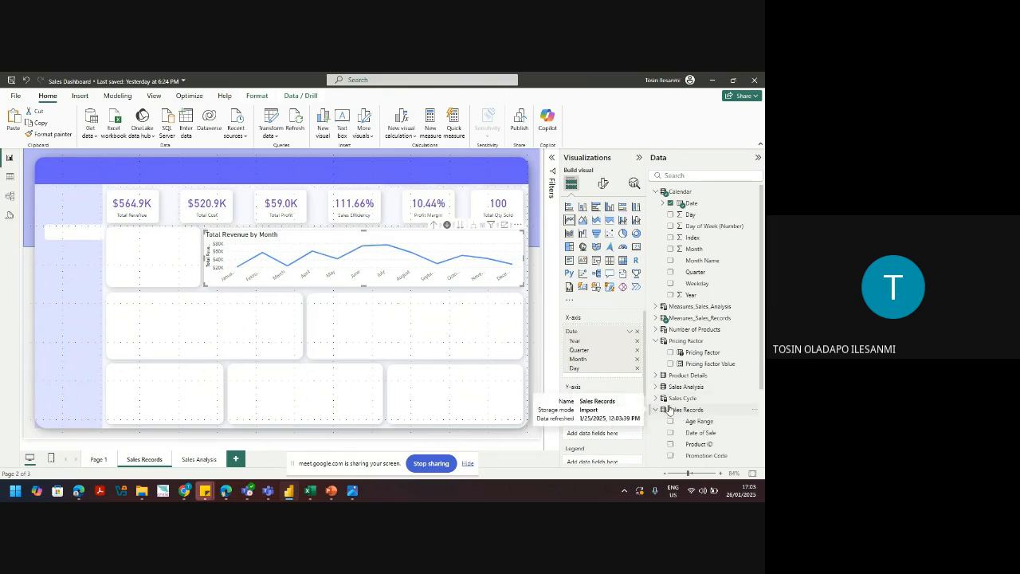
Step: Remove Total Revenue and the Date hierarchy from the revenue chart, then delete the chart
scroll(763, 364, "down", 2)
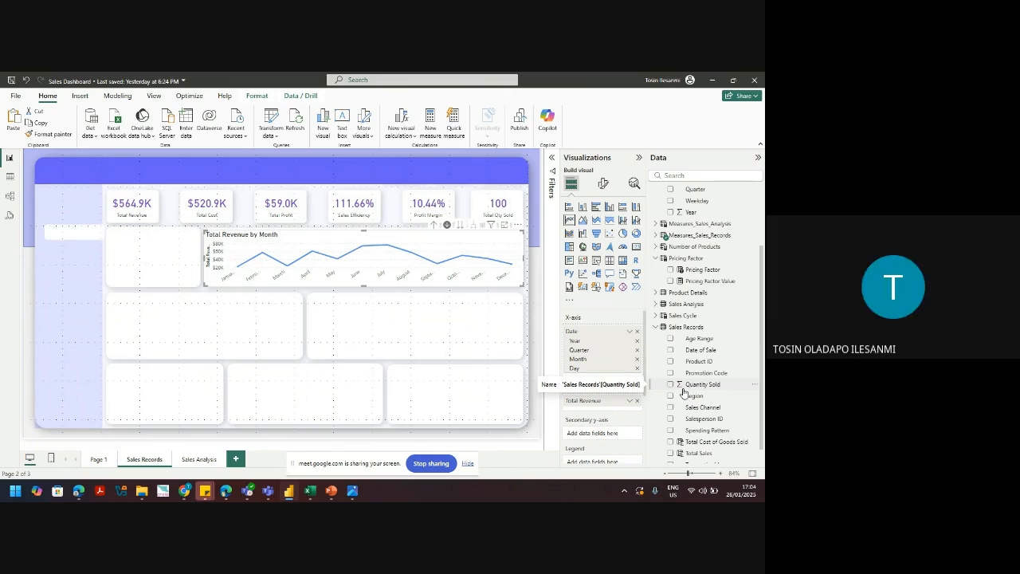
left_click(637, 400)
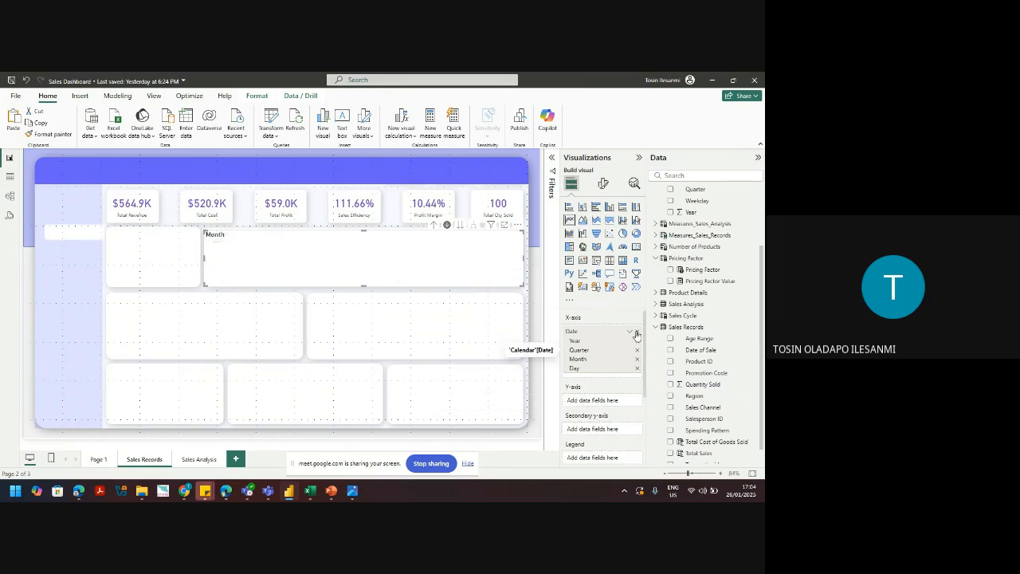
left_click(636, 330)
key("Delete")
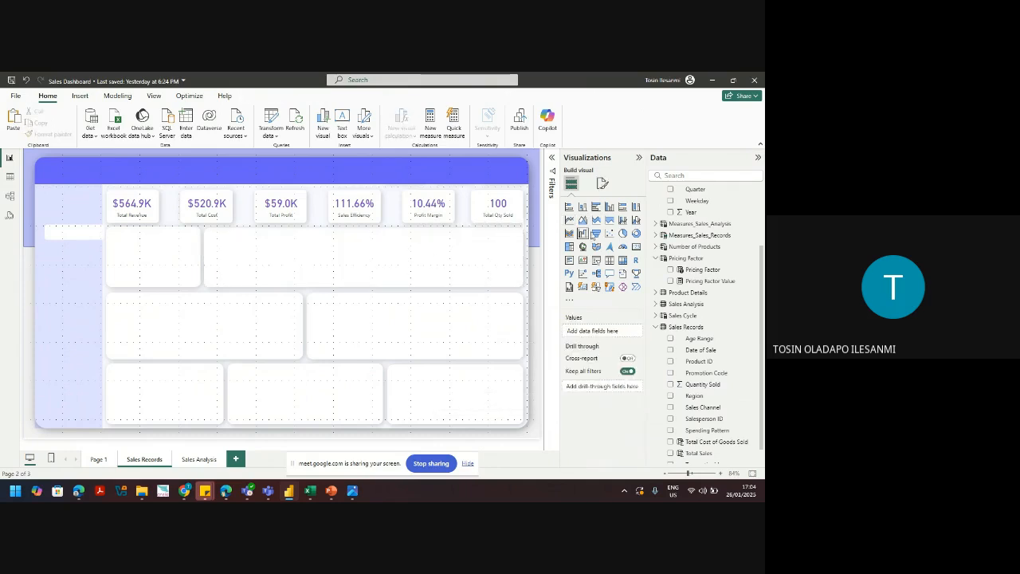
Step: Insert a new empty line chart and fit it into the wide top tile
left_click(569, 220)
left_click_drag(255, 313, 225, 290)
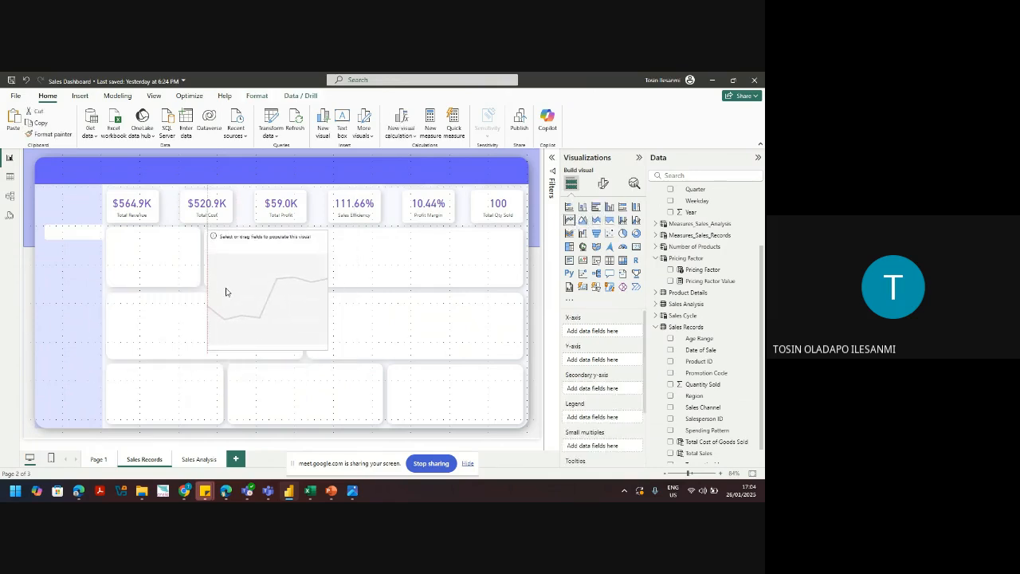
left_click_drag(258, 347, 524, 262)
left_click_drag(364, 231, 366, 236)
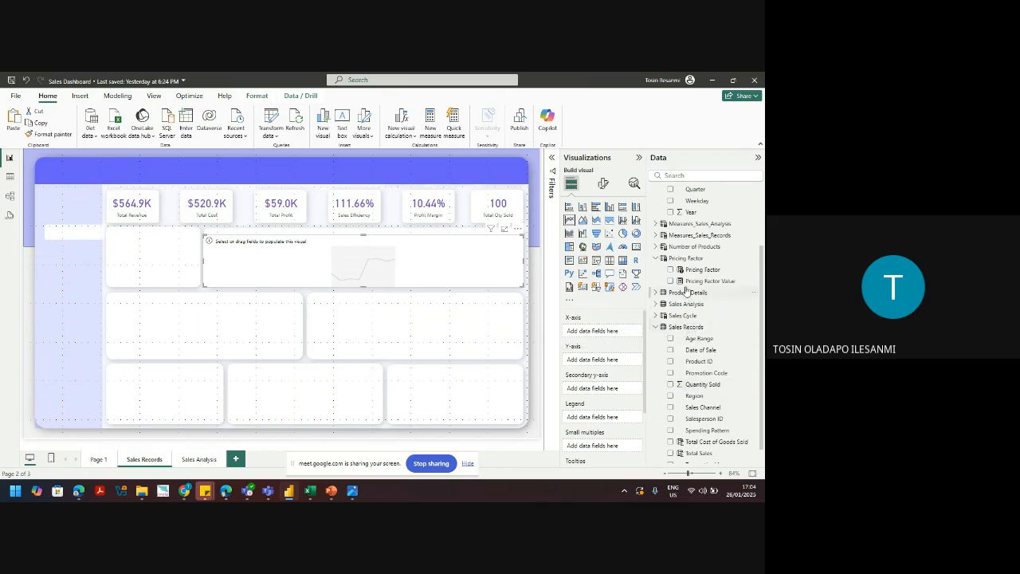
left_click(657, 326)
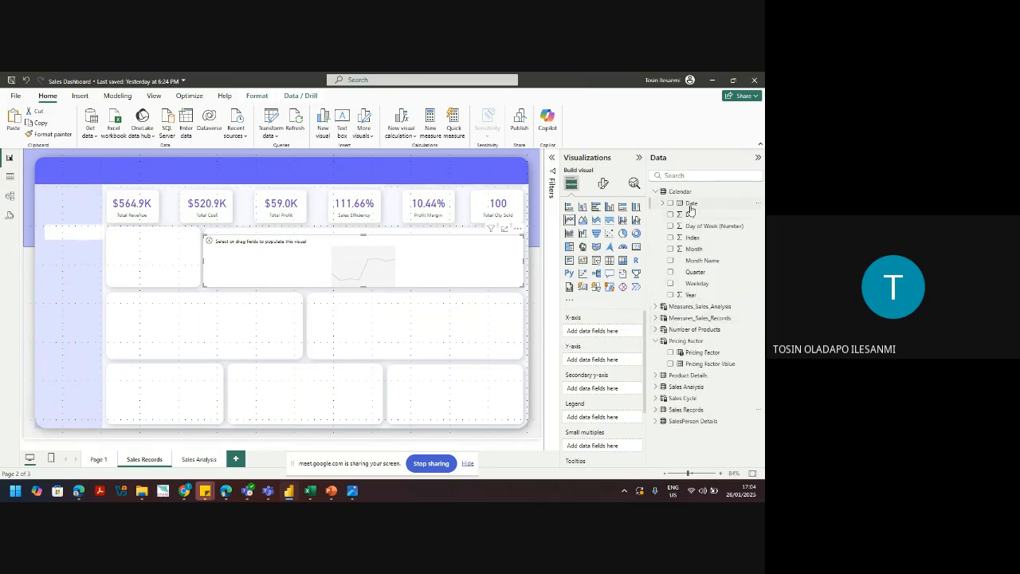
Step: Drag Calendar Date to the new chart's X-axis and Total Revenue to its Y-axis
left_click_drag(690, 209, 601, 338)
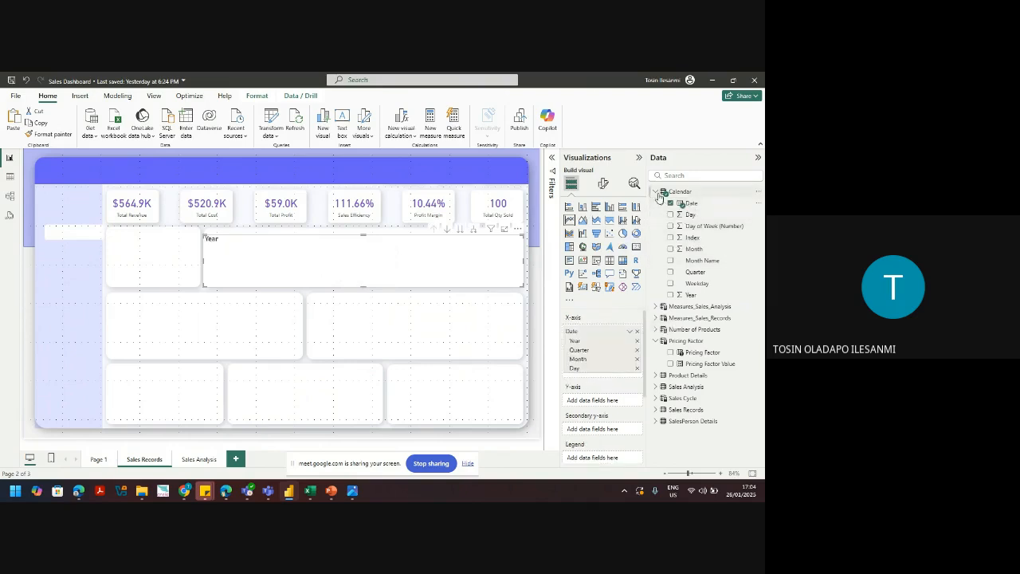
left_click(656, 192)
left_click(656, 215)
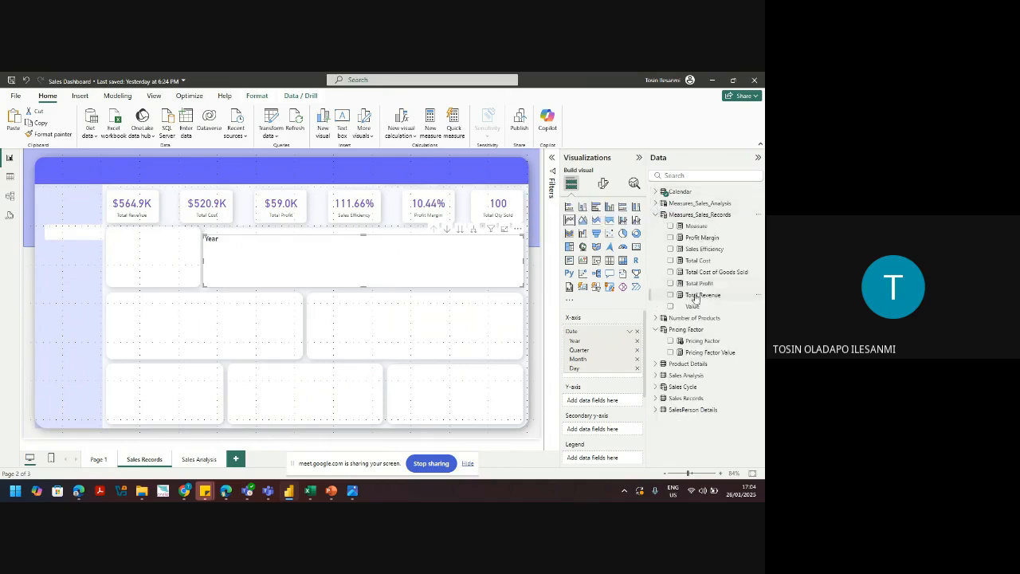
left_click_drag(707, 298, 607, 406)
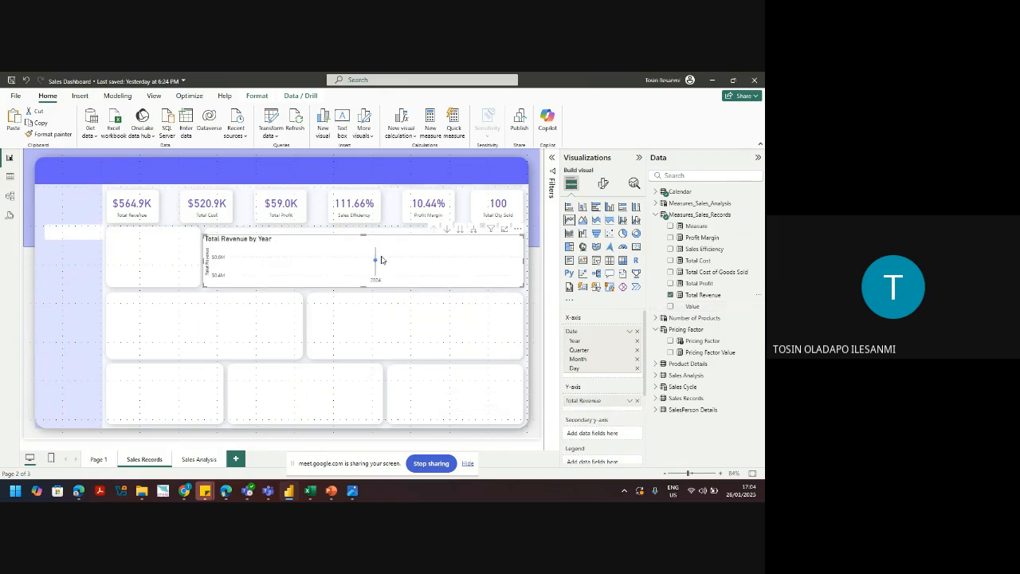
mouse_move(376, 265)
Step: Drill the chart from years through quarters and months down to days, then back up to months
left_click(448, 229)
left_click(459, 230)
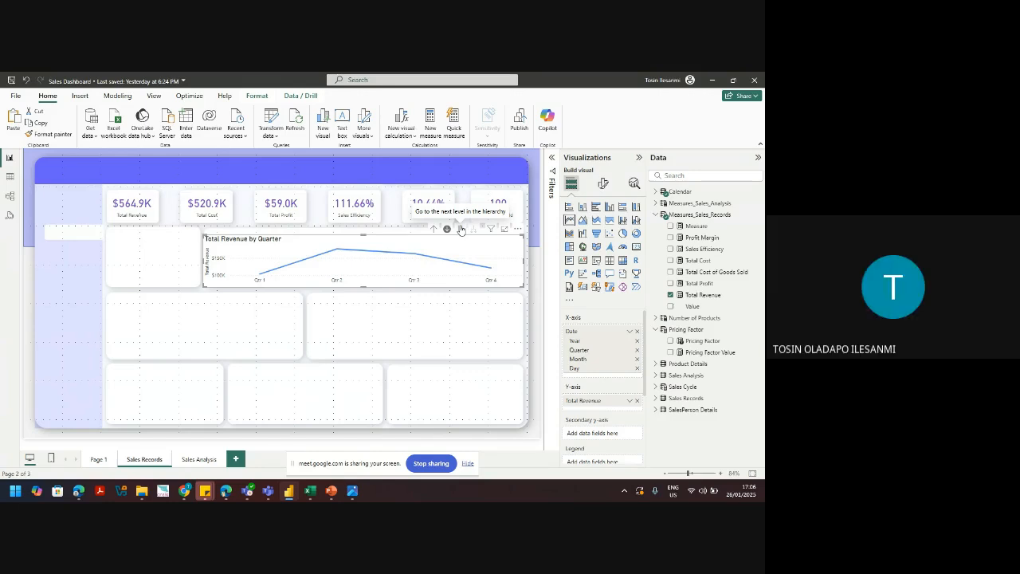
left_click(447, 230)
left_click(460, 231)
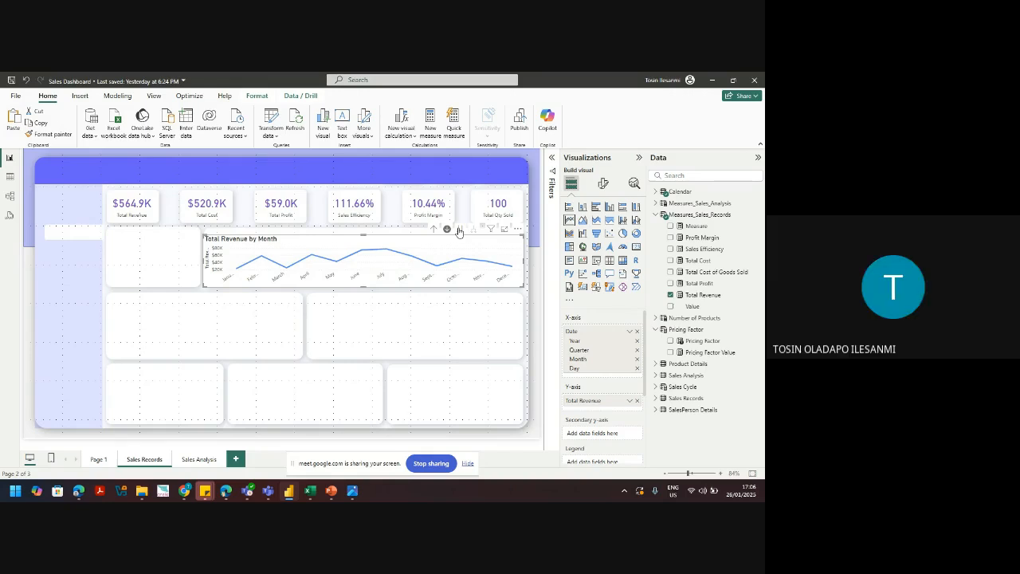
left_click(458, 229)
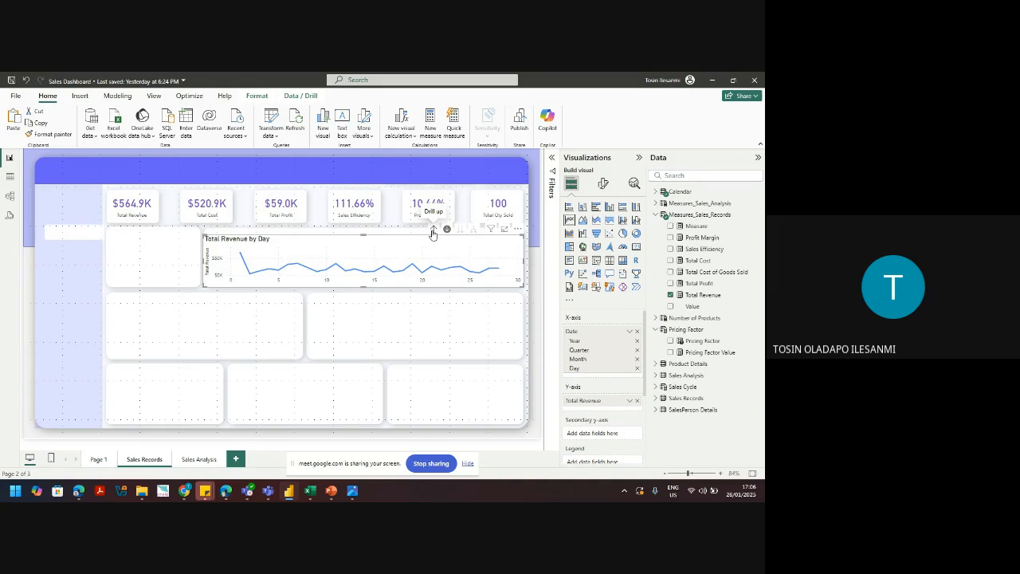
left_click(433, 230)
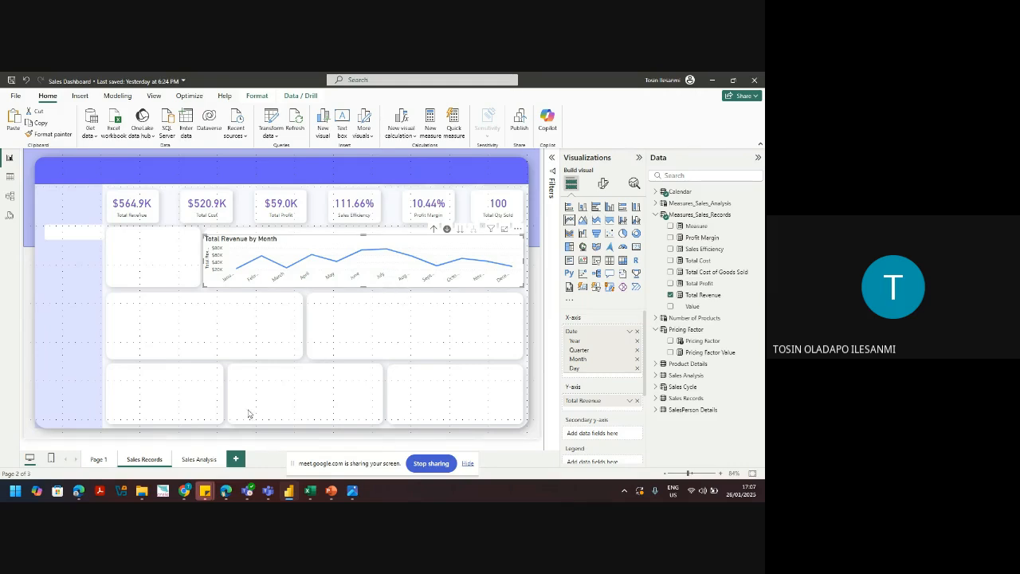
Step: Bring the Google Meet window to the front and dismiss the screen-sharing notice bar
mouse_move(185, 491)
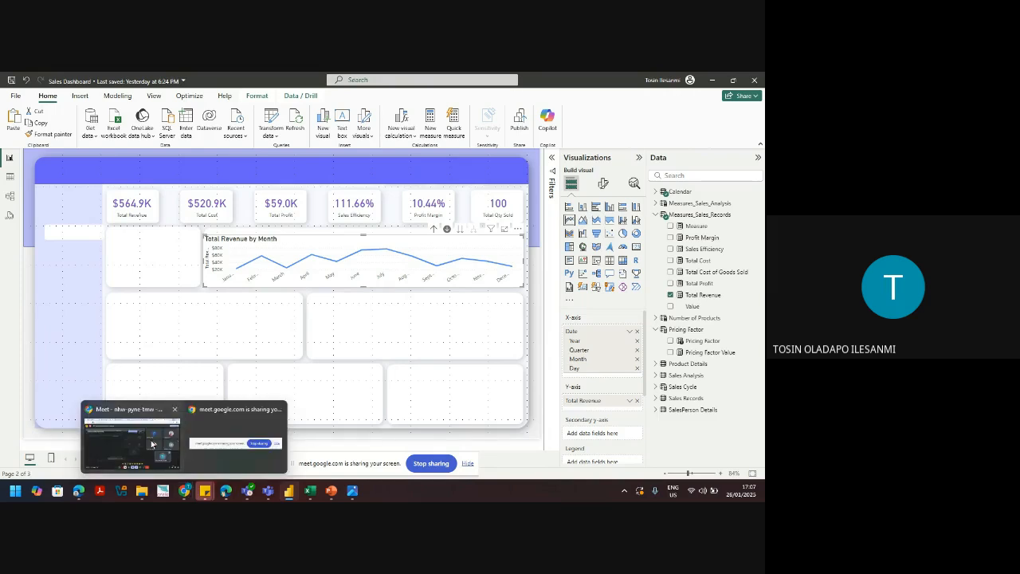
left_click(156, 442)
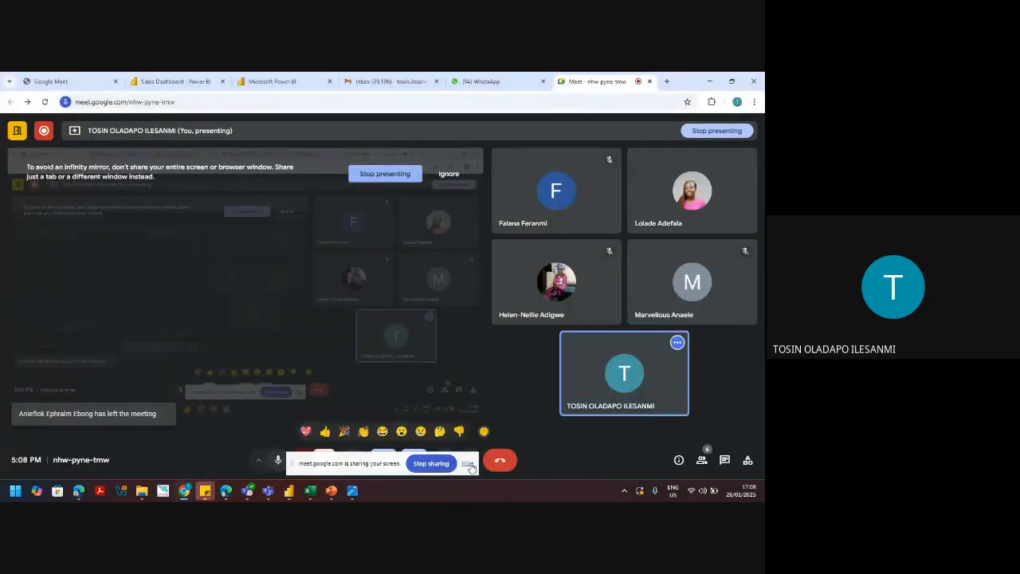
left_click(469, 465)
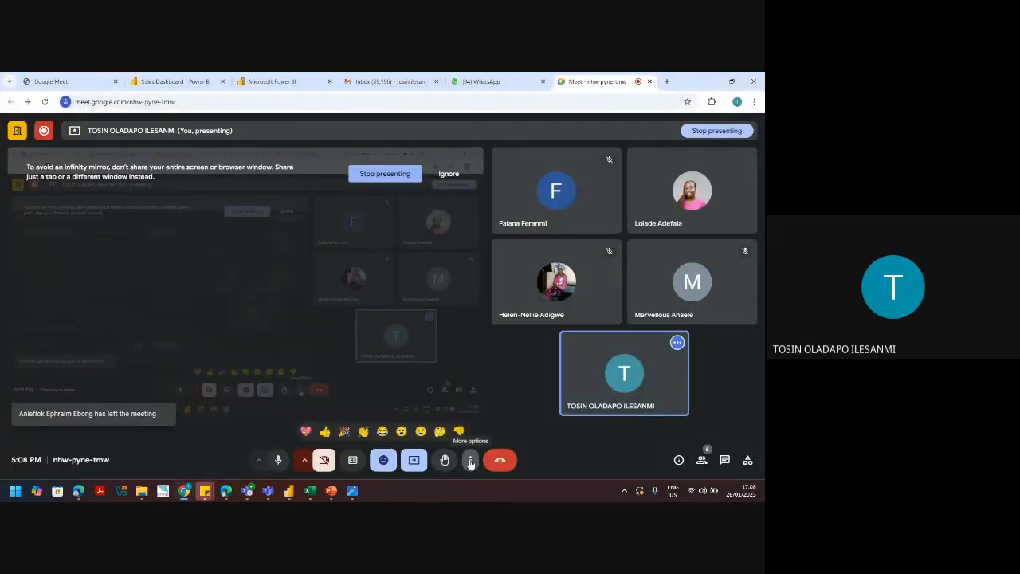
Step: Open the in-call chat messages, then minimize the meeting window to reveal Power BI
left_click(470, 462)
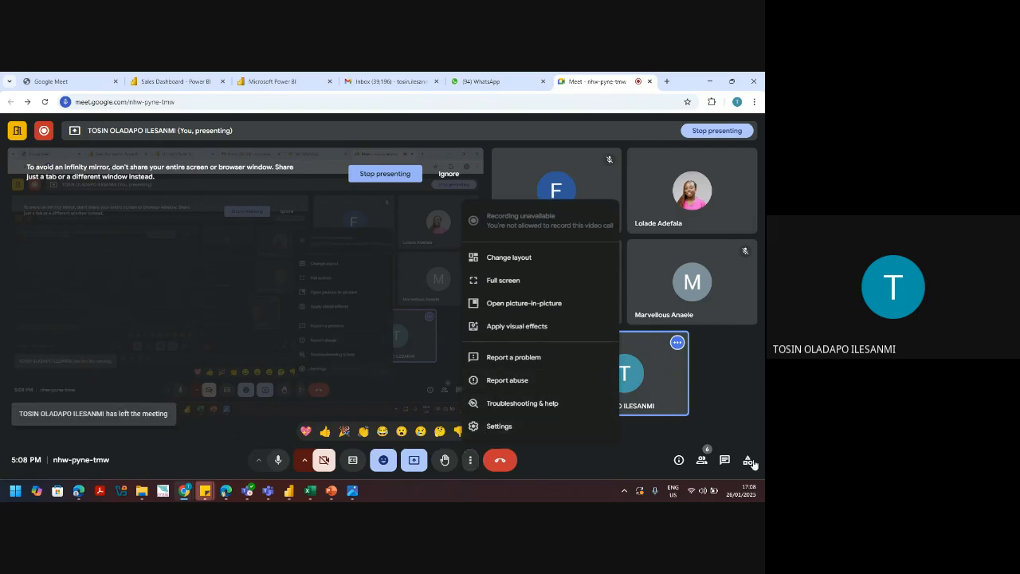
left_click(724, 461)
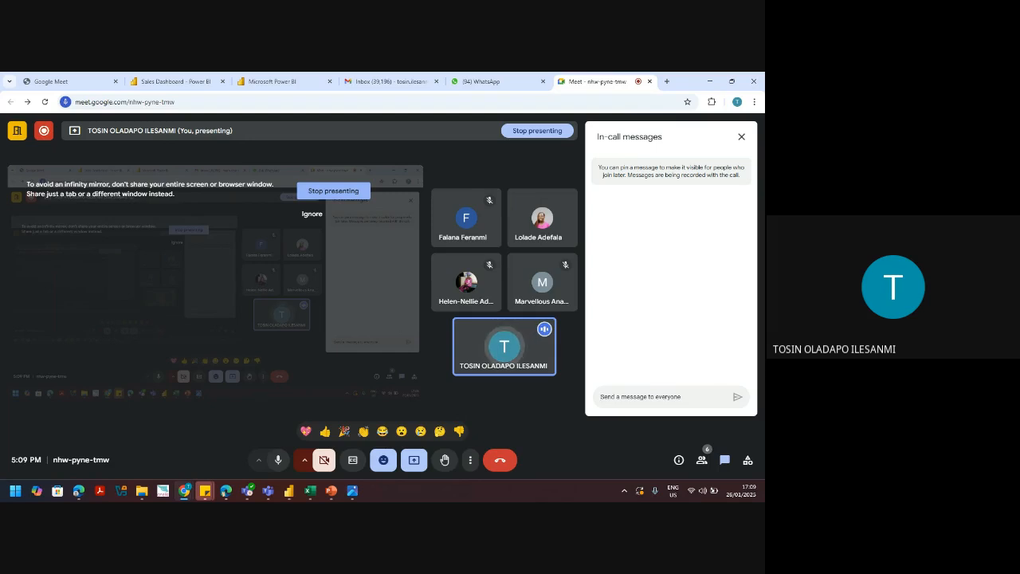
left_click(711, 83)
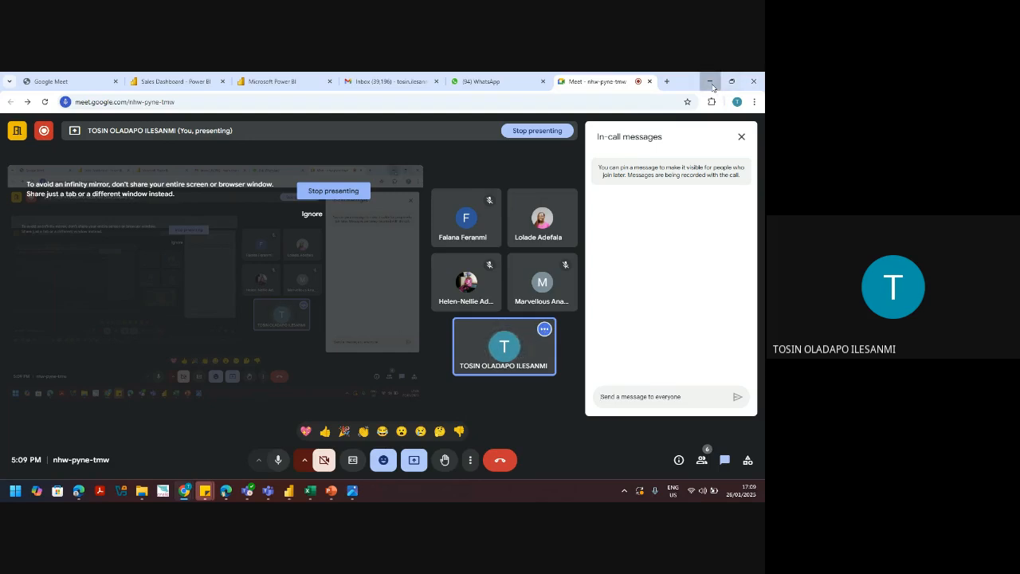
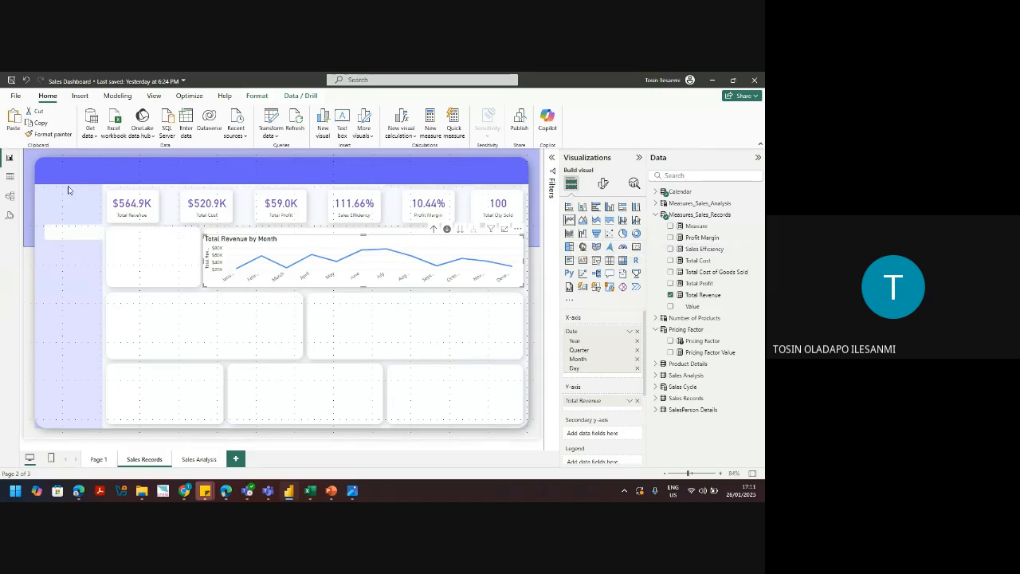
Step: Format the Calendar table's Date column as Short Date (14/03/2001) instead of the long form
left_click(7, 178)
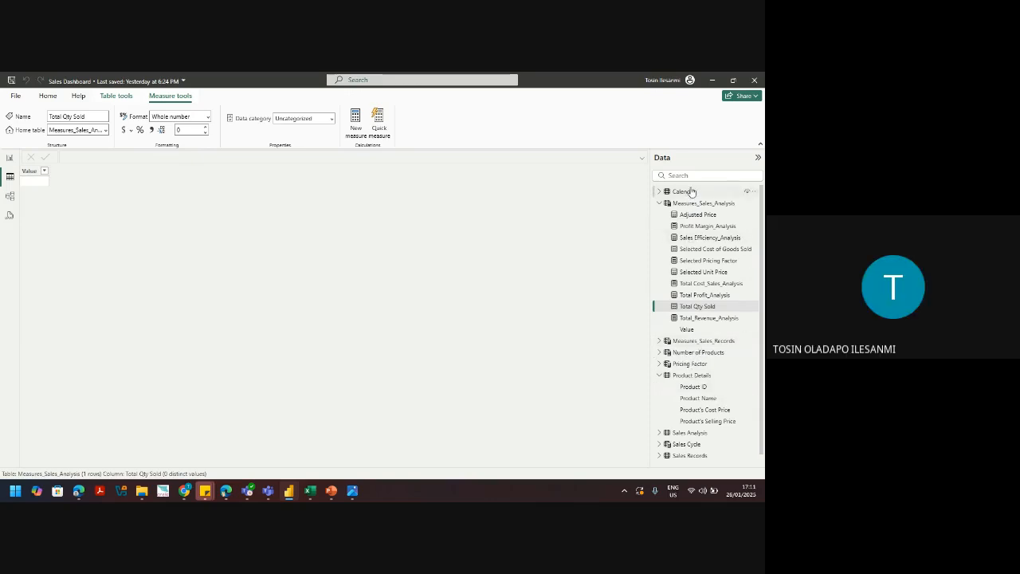
left_click(690, 191)
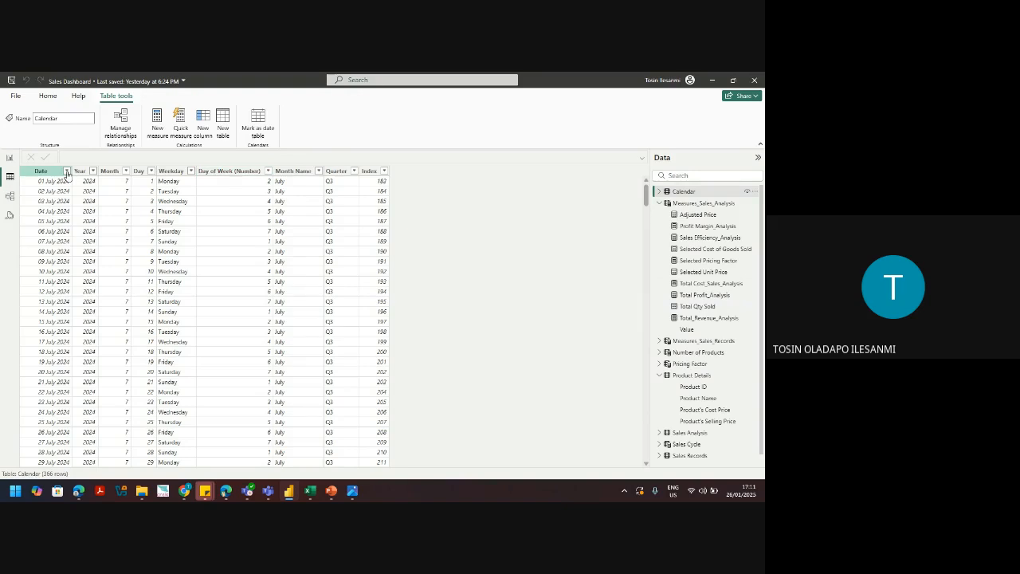
left_click(67, 172)
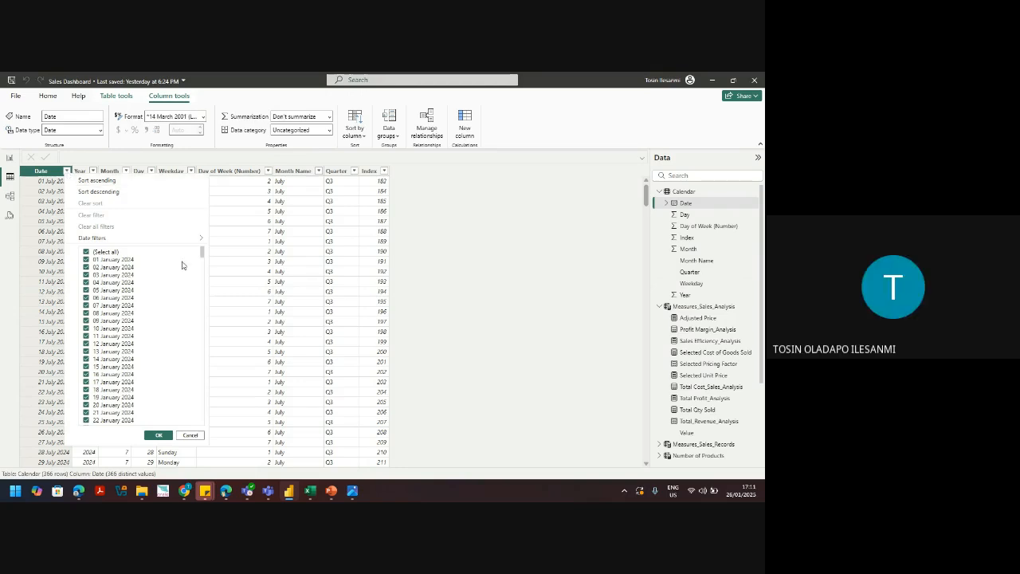
left_click_drag(204, 253, 180, 176)
left_click(189, 436)
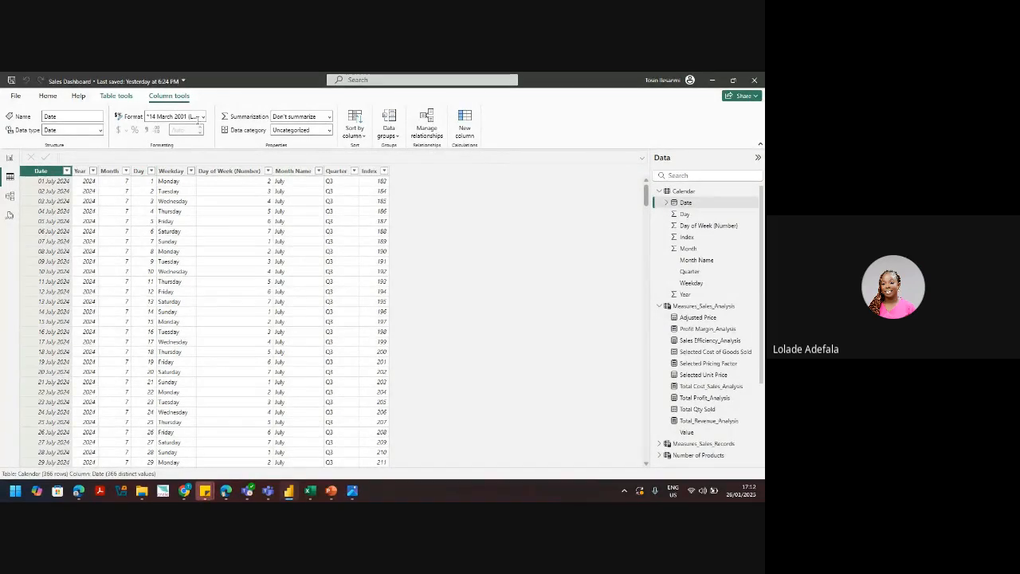
left_click(204, 117)
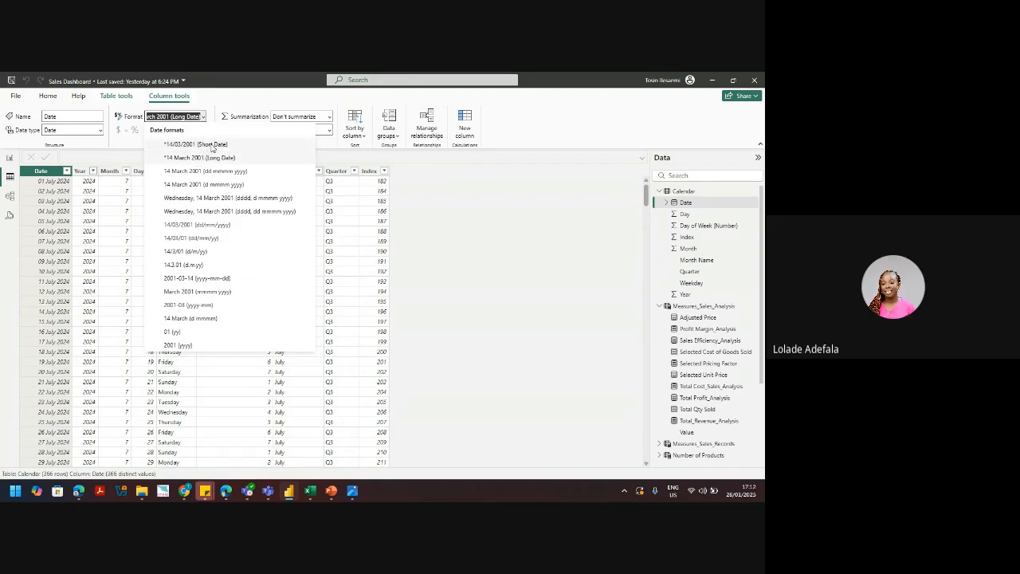
left_click(211, 145)
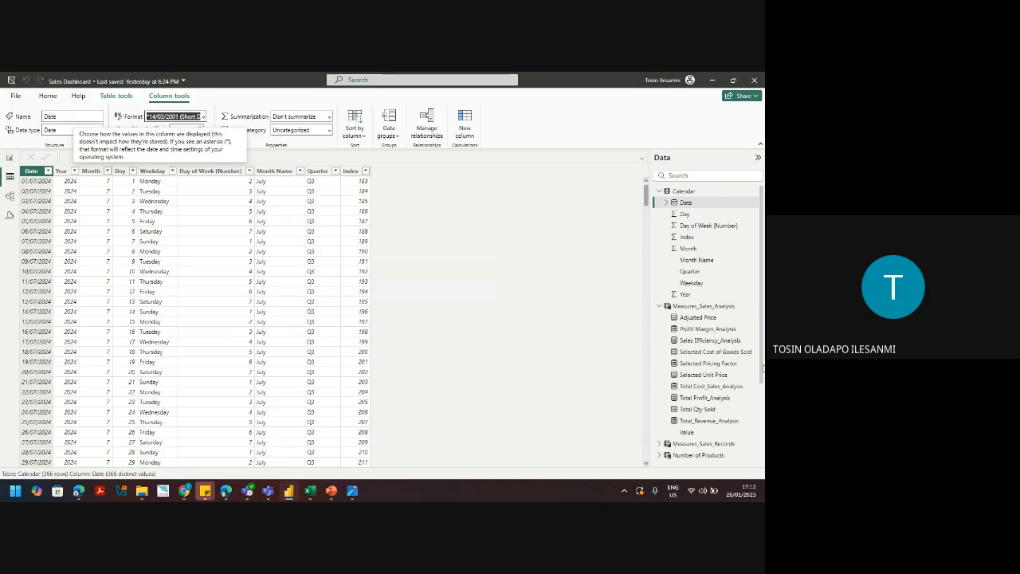
left_click_drag(762, 369, 762, 449)
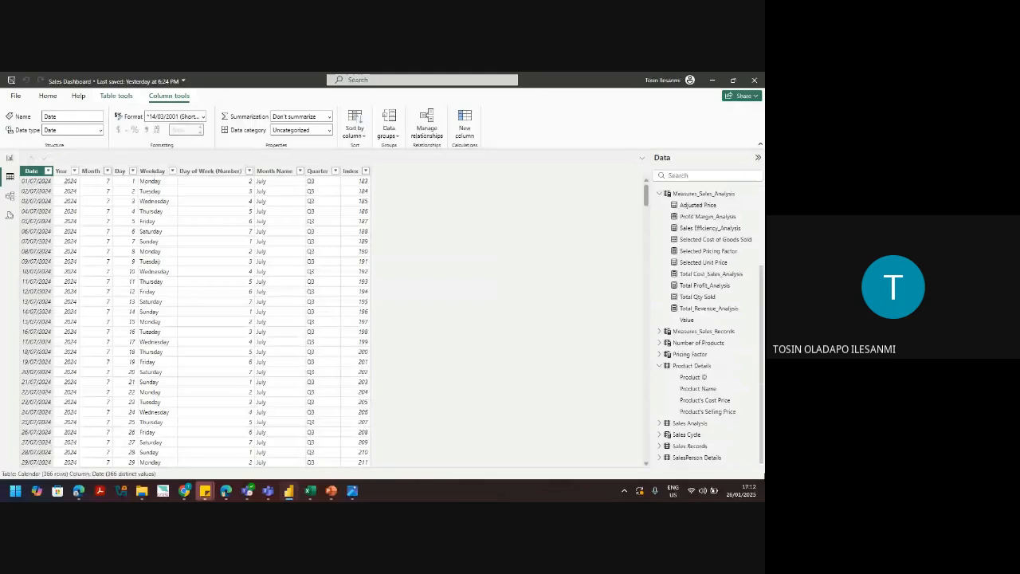
Step: Check the Date of Sale column format in the Sales Records table, then go back to the report
left_click(690, 446)
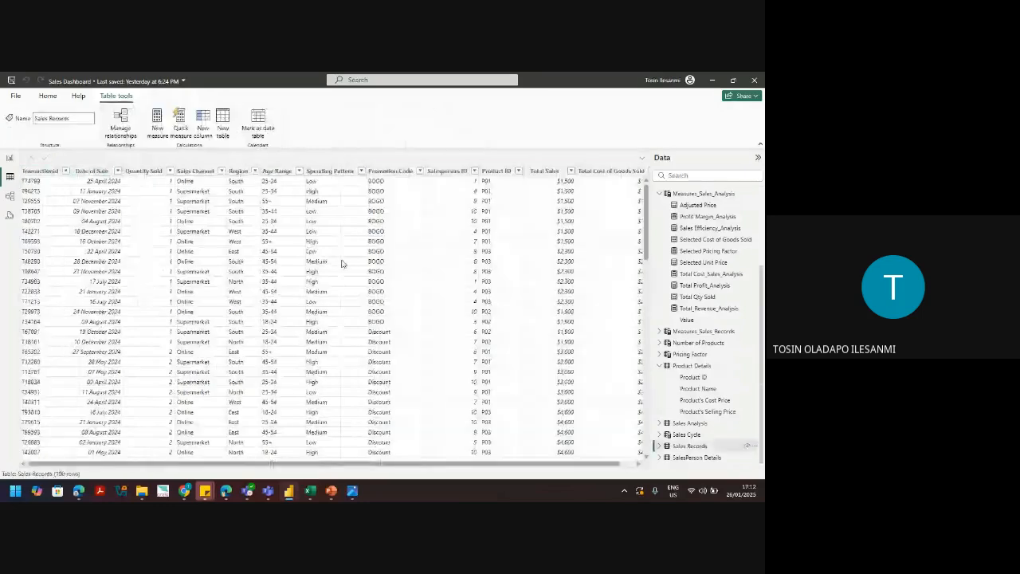
left_click(92, 172)
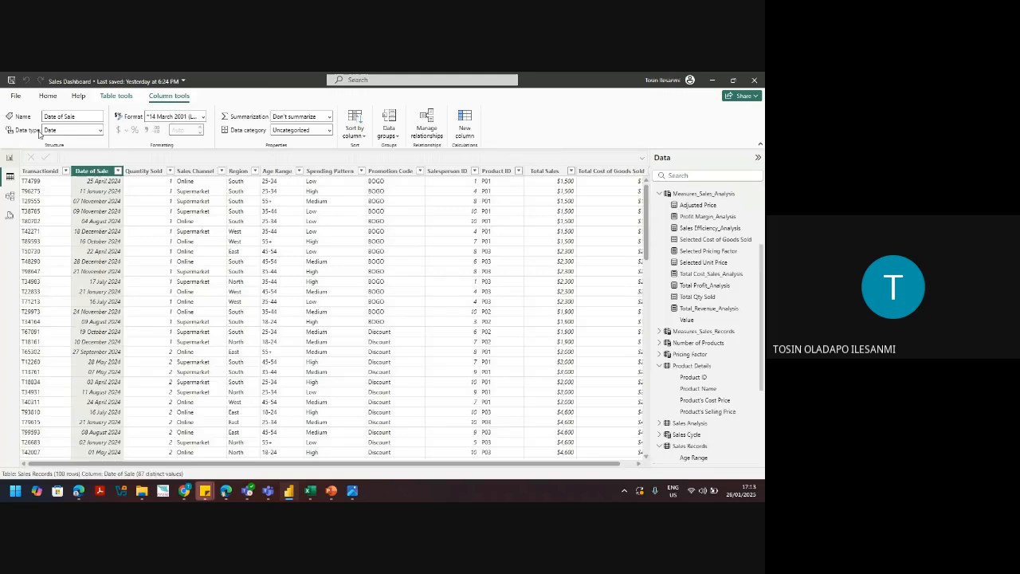
left_click(10, 157)
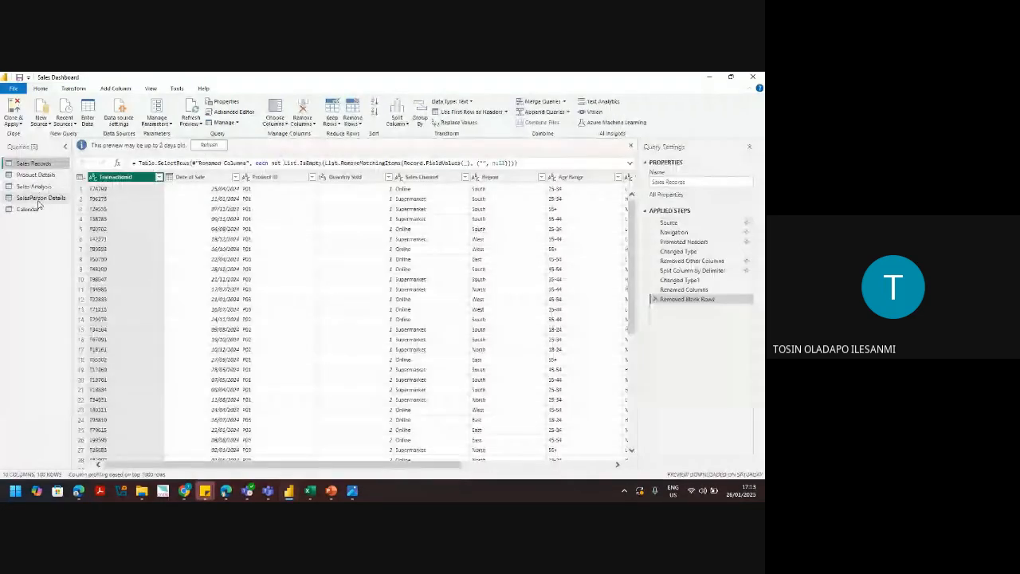
Step: In Power Query, keep Sales Records' Date of Sale typed as Date and Close & Apply
left_click(38, 198)
left_click(36, 186)
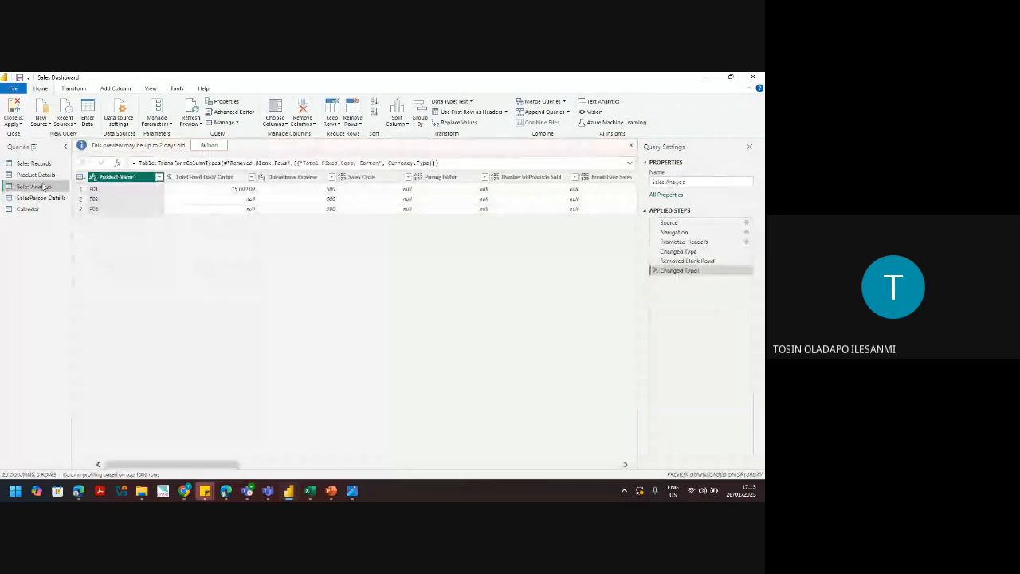
left_click(36, 165)
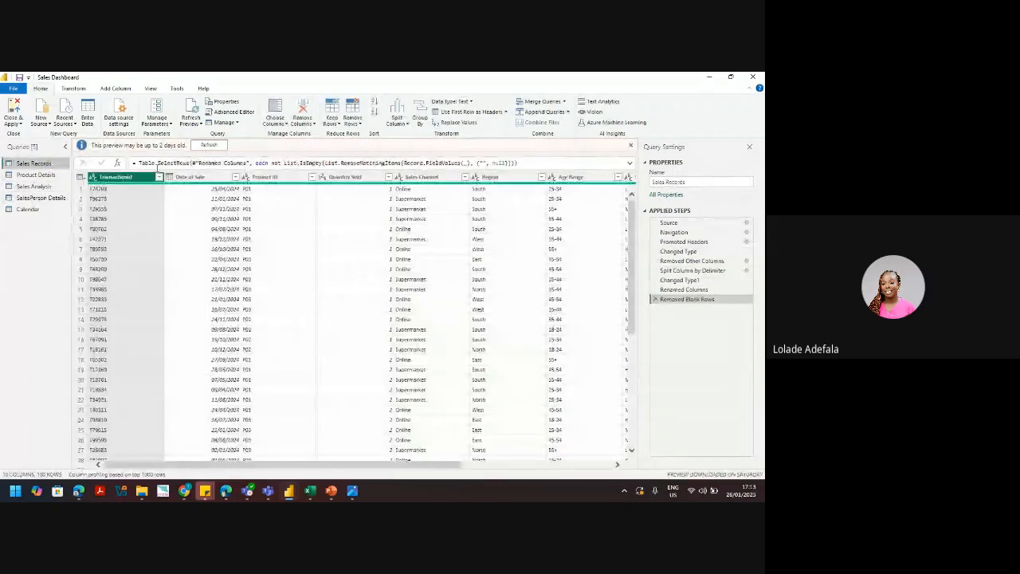
left_click(169, 178)
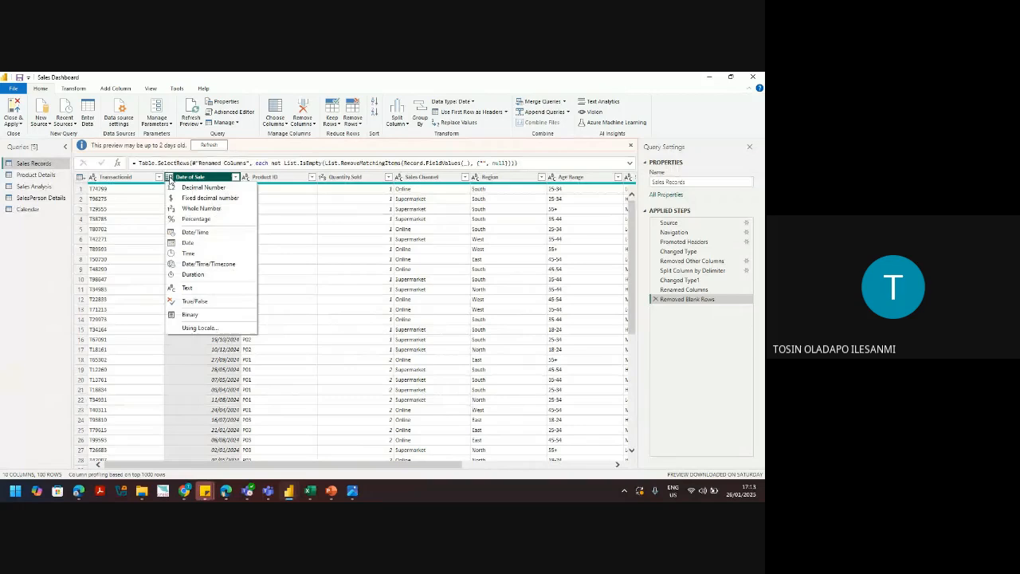
left_click(187, 243)
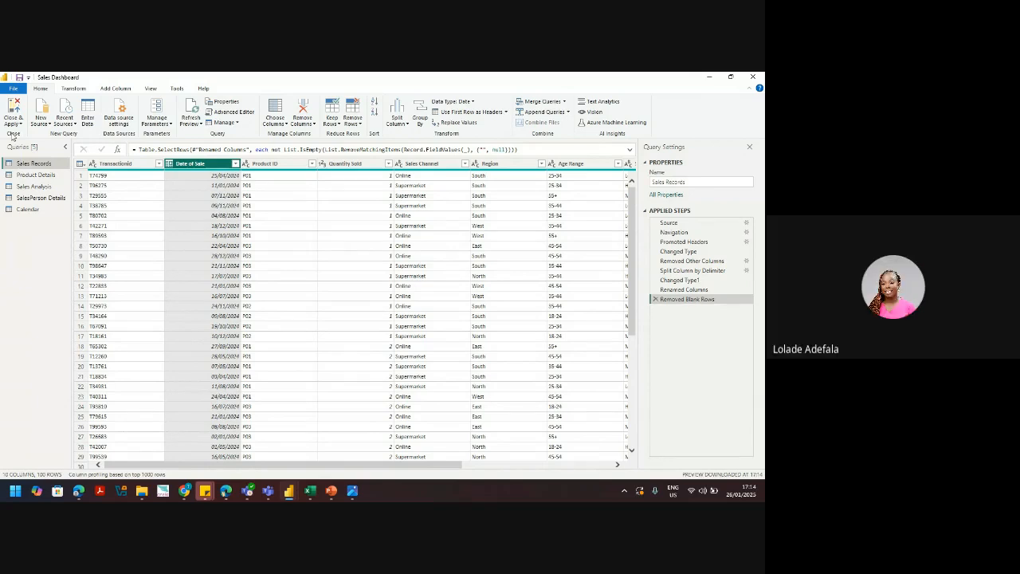
left_click(12, 120)
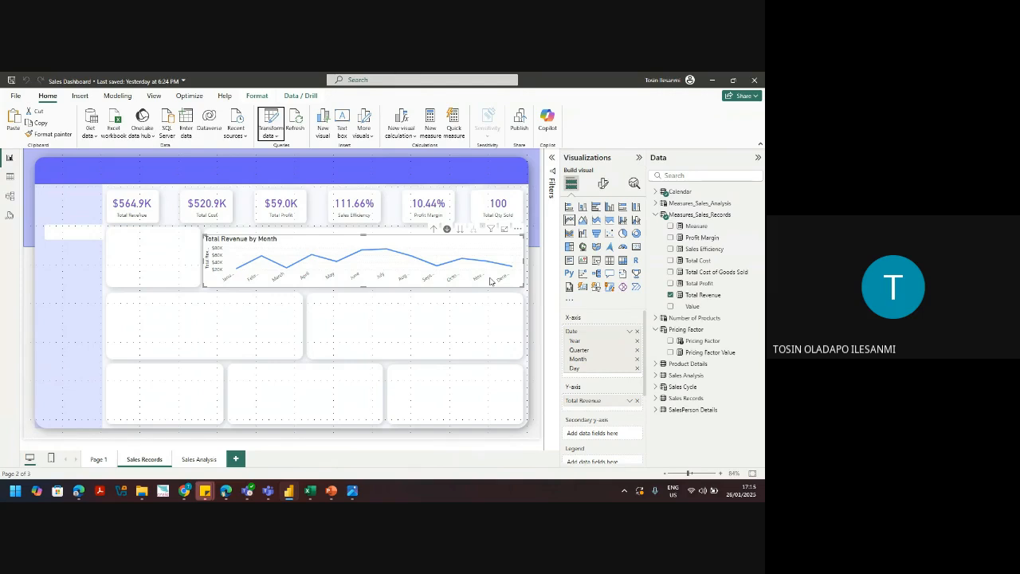
Step: Show the line chart's format options, drill up to years, then back down to months
left_click(603, 184)
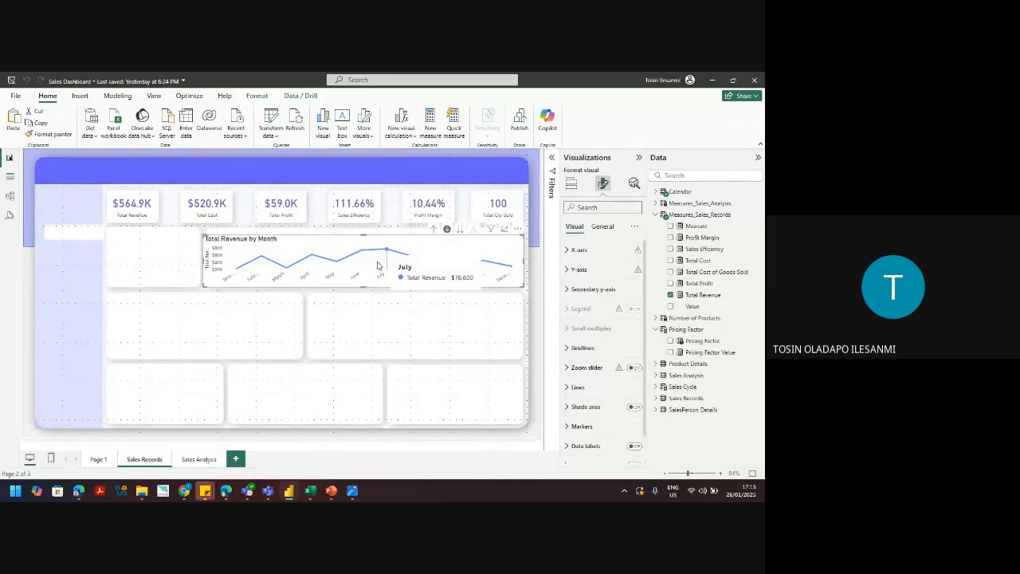
left_click(434, 229)
left_click(435, 229)
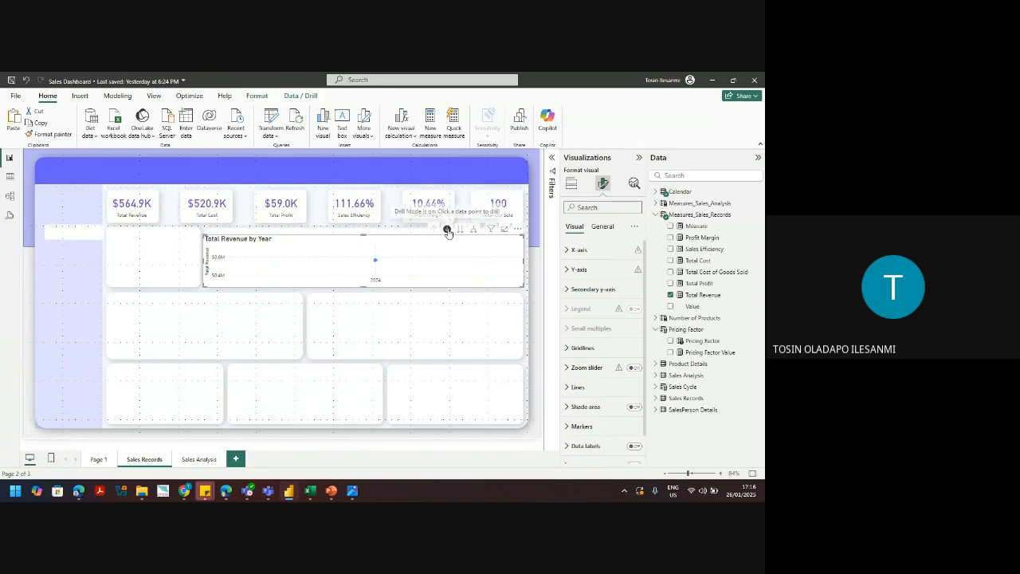
left_click(463, 231)
left_click(463, 231)
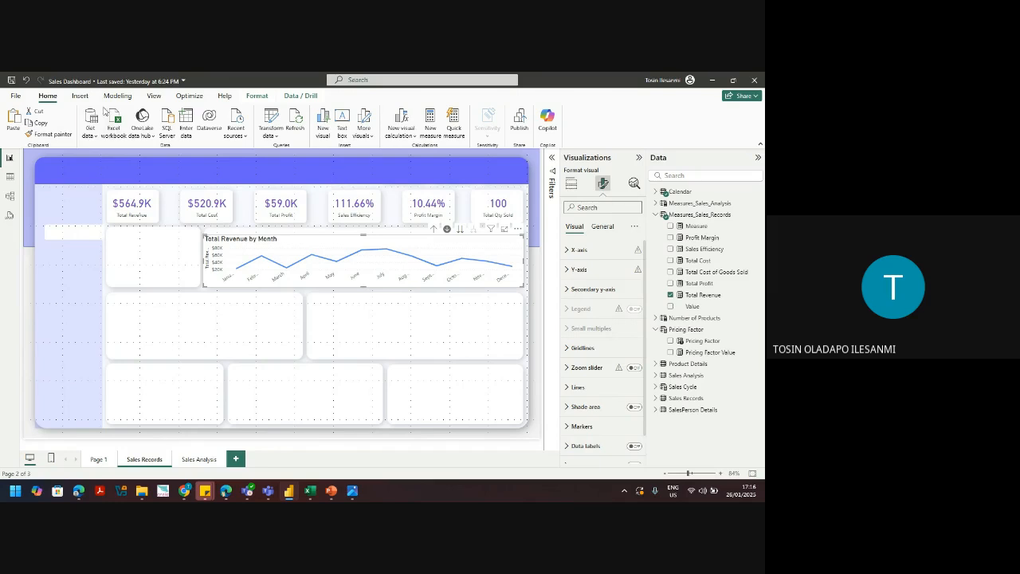
Step: Open Customize theme from the Themes gallery and copy Color 6's hex code 744EC2
left_click(154, 97)
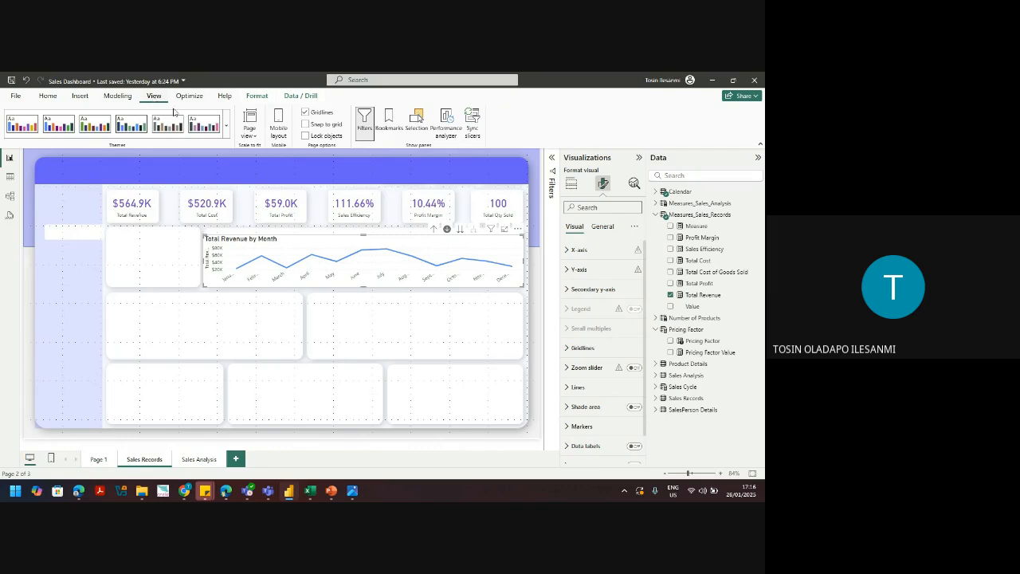
left_click(227, 127)
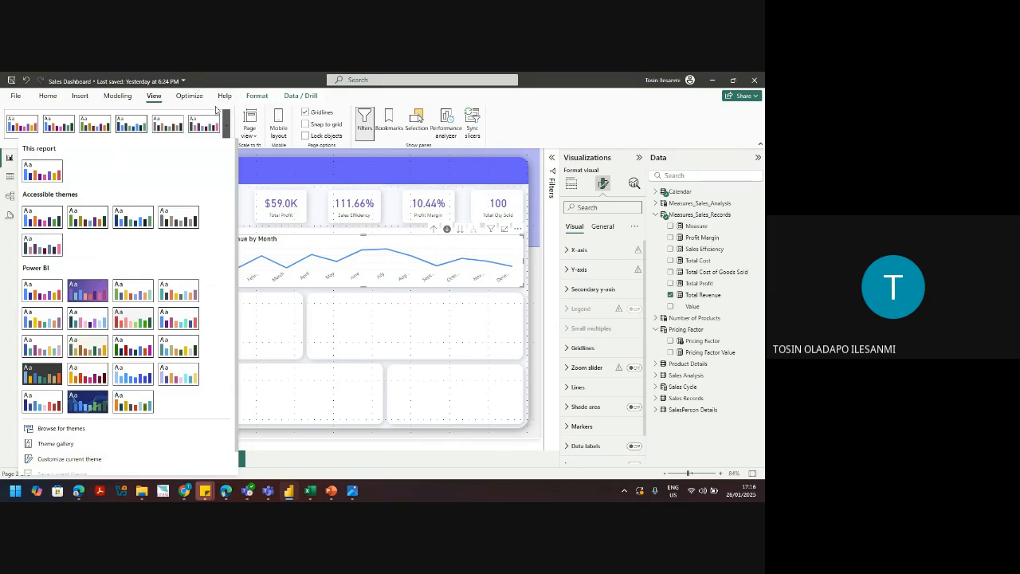
left_click(70, 459)
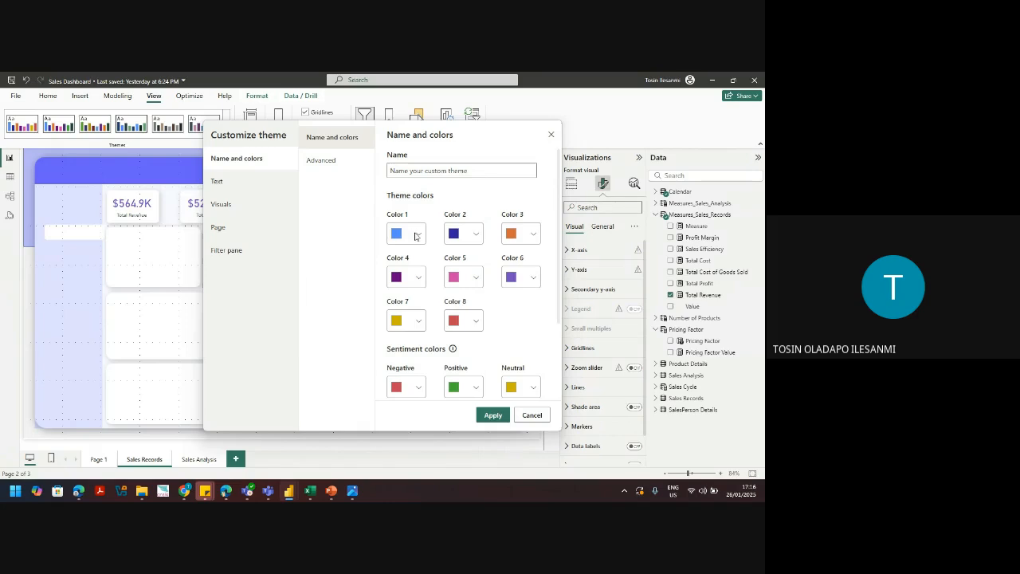
left_click(416, 234)
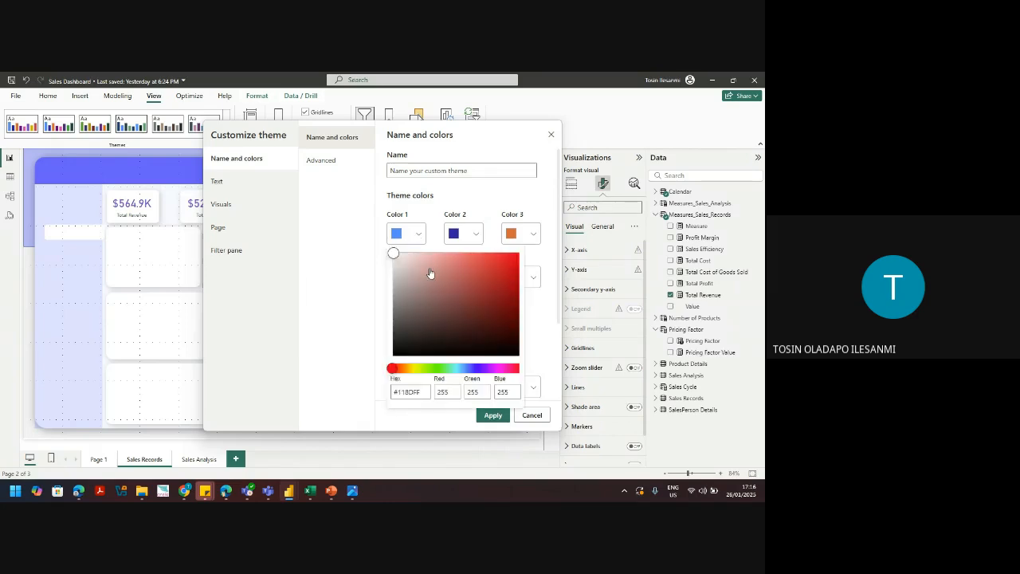
left_click(550, 303)
left_click(529, 280)
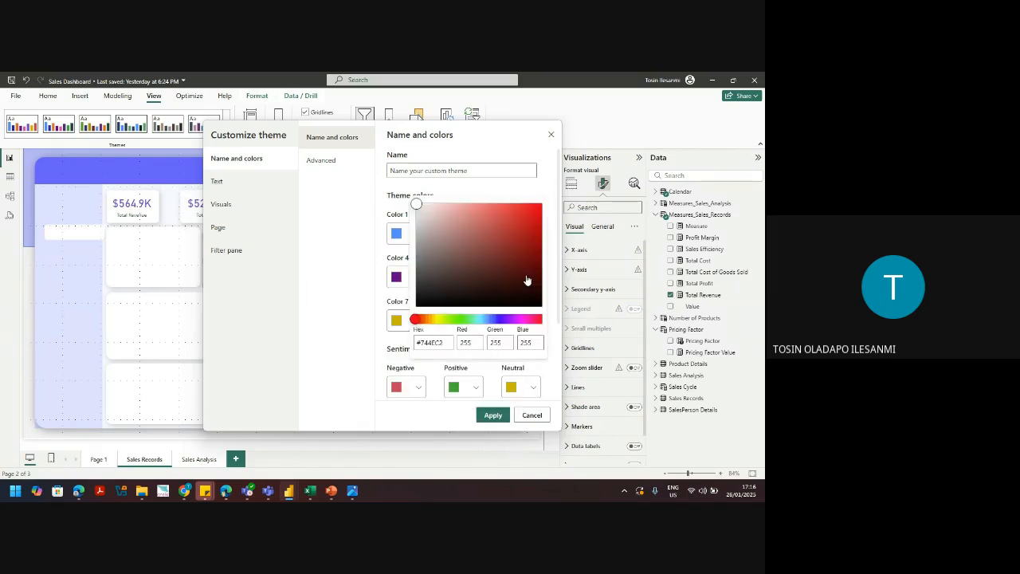
double_click(431, 342)
key("ctrl+c")
left_click(455, 346)
left_click(414, 254)
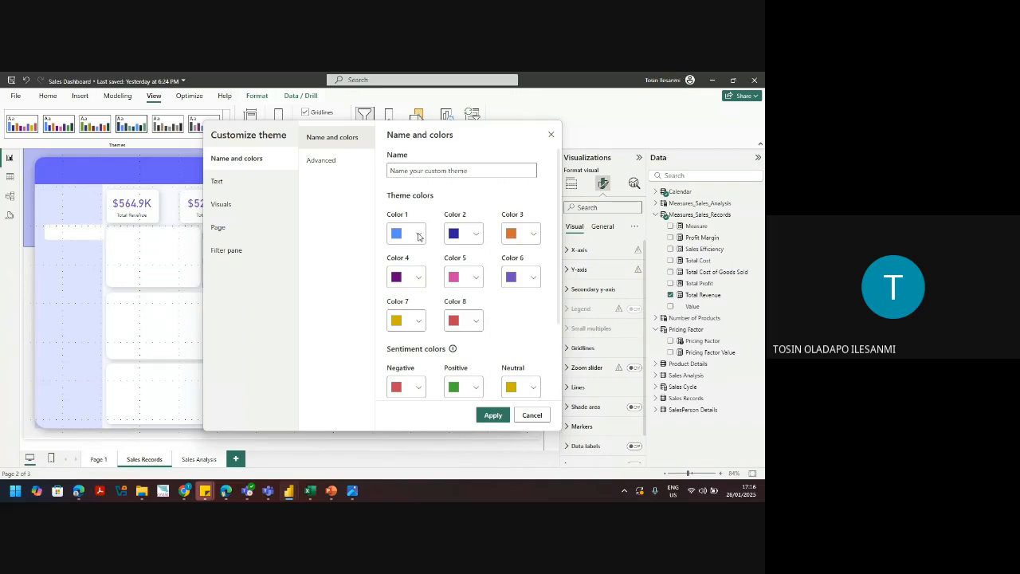
Step: Paste 744EC2 into theme Color 1, making it purple
left_click(419, 236)
double_click(408, 392)
key("ctrl+v")
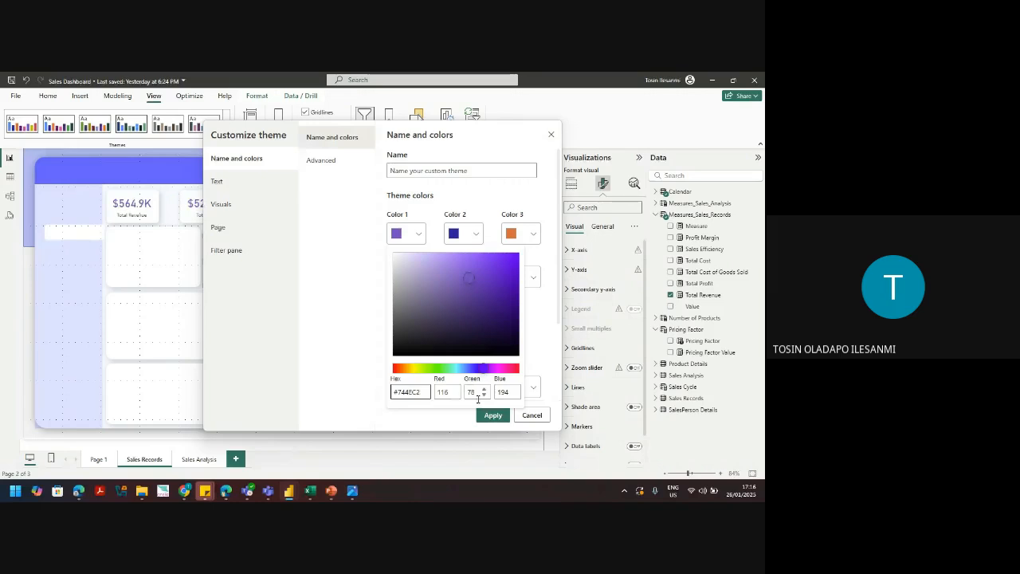
double_click(408, 392)
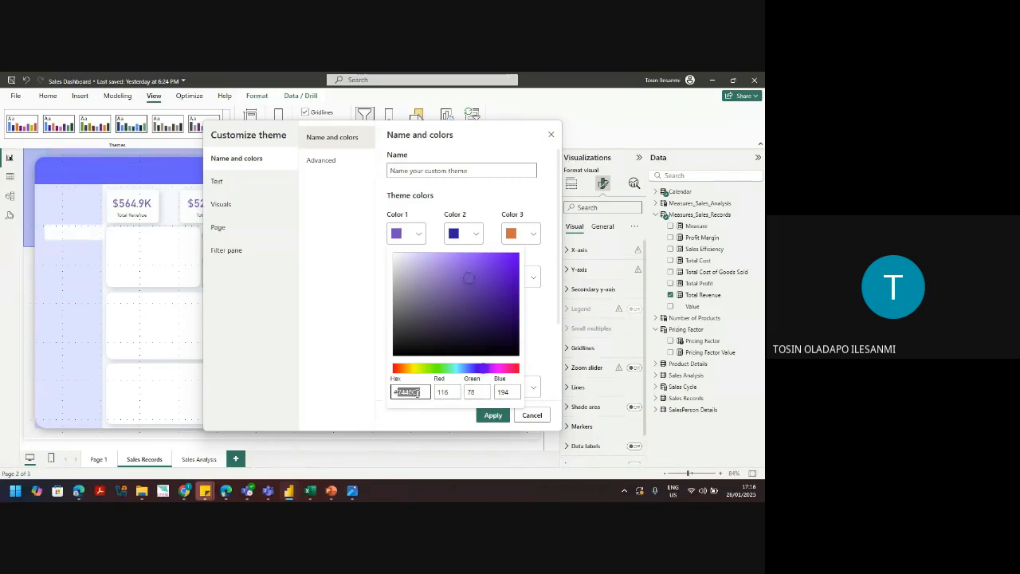
left_click(366, 412)
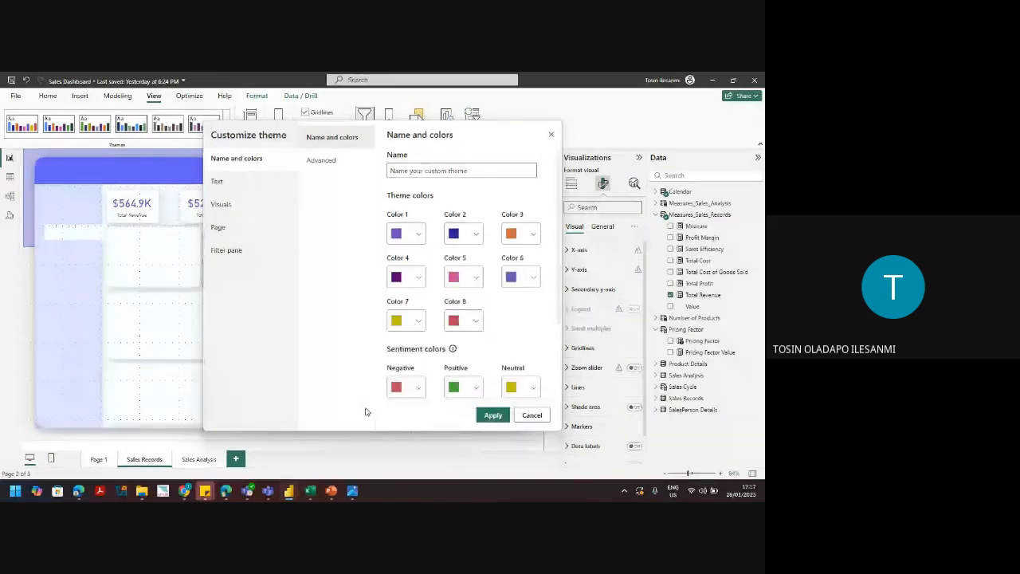
Step: Set theme Color 2 to orange E66C37 by pasting the hex code
left_click(523, 233)
double_click(434, 392)
key("ctrl+c")
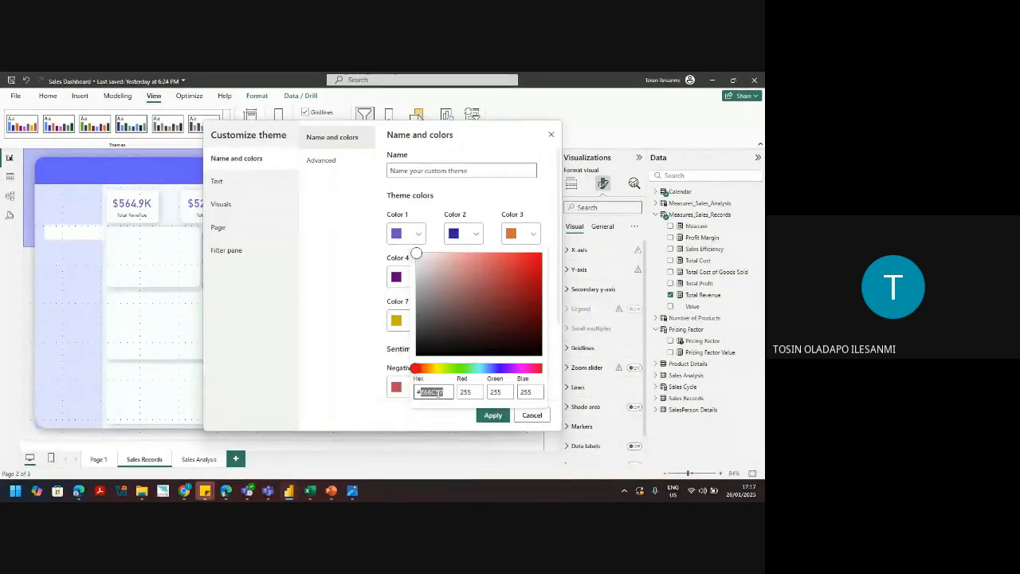
left_click(487, 236)
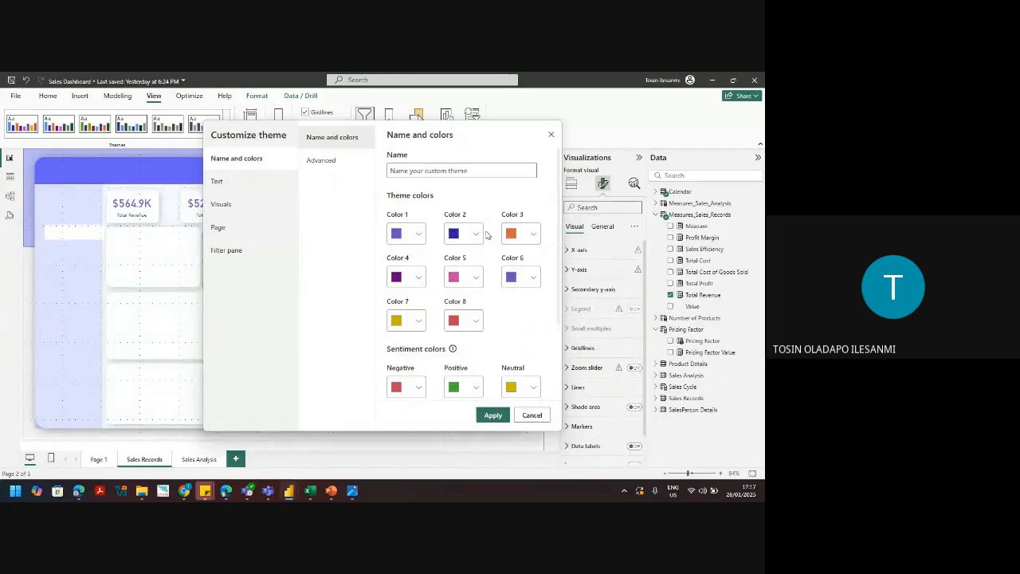
left_click(468, 239)
double_click(375, 391)
key("ctrl+v")
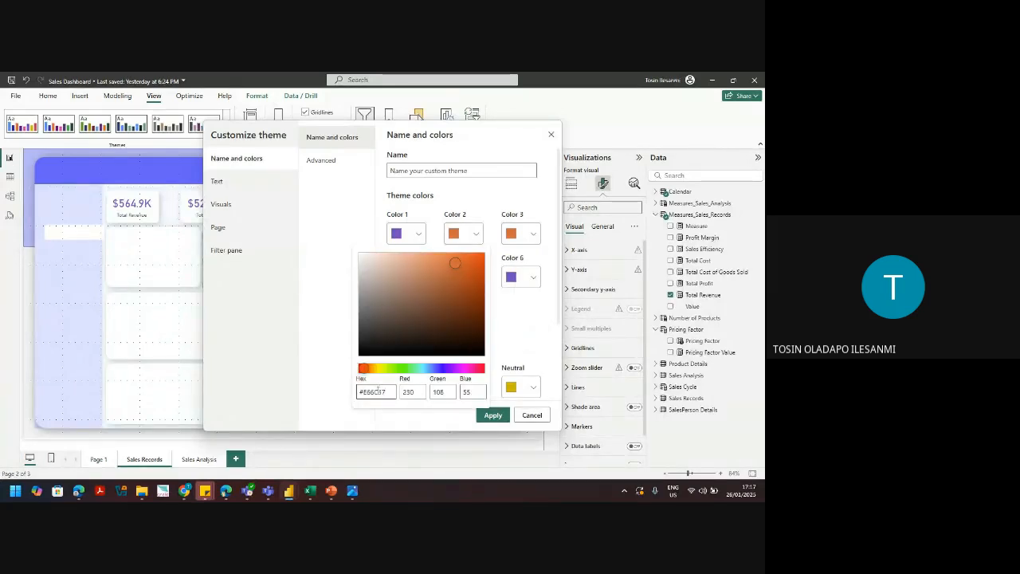
left_click(524, 360)
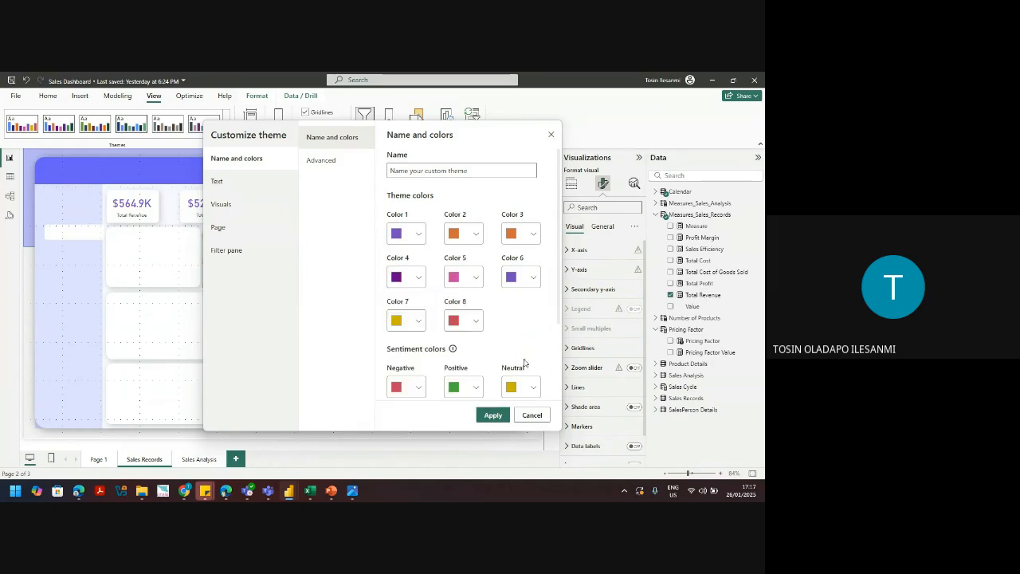
Step: Send the E66C37 hex code in the Meet call chat and return to Power BI
mouse_move(184, 490)
left_click(148, 456)
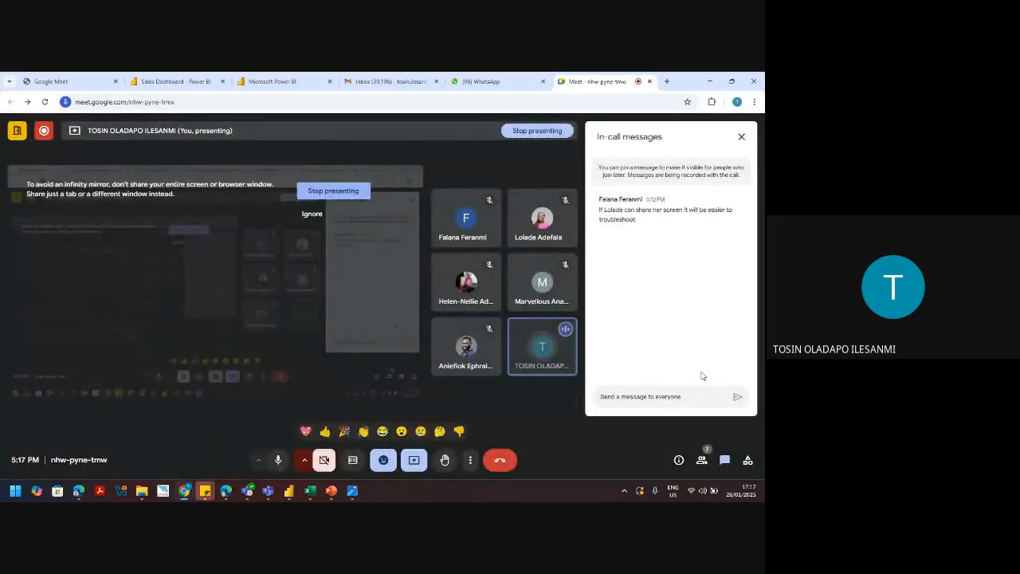
left_click(677, 397)
key("ctrl+v")
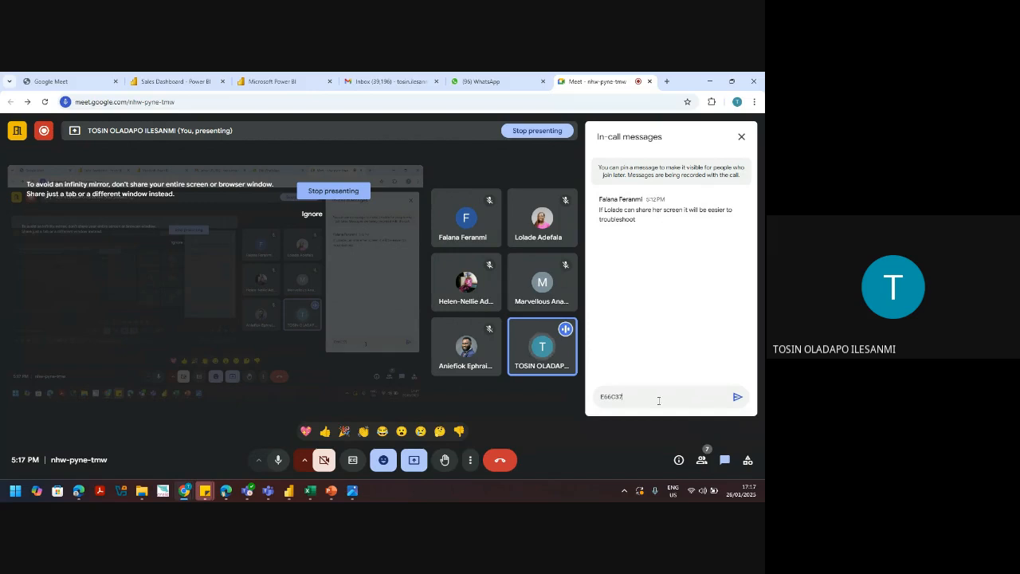
left_click(737, 396)
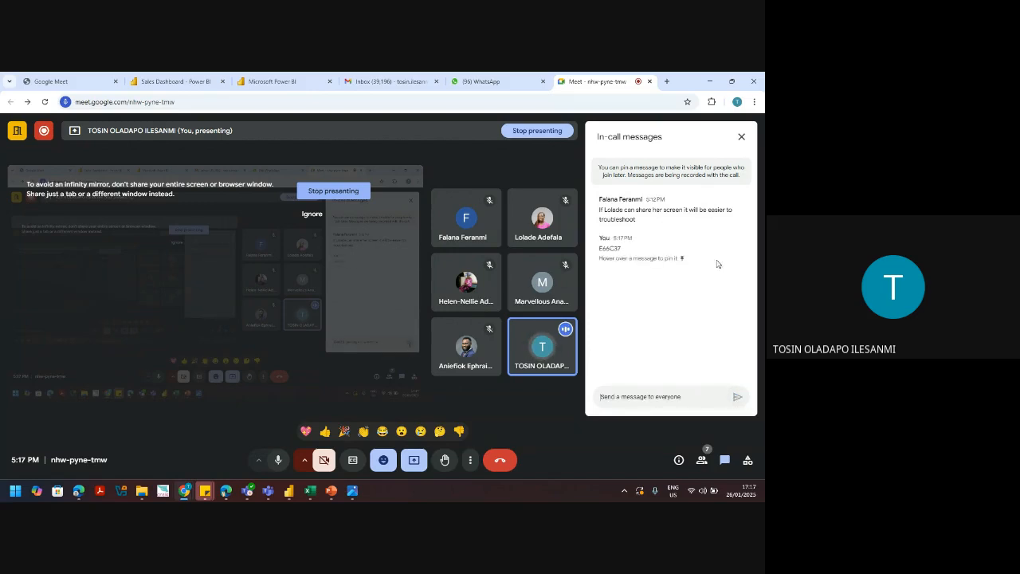
left_click(707, 81)
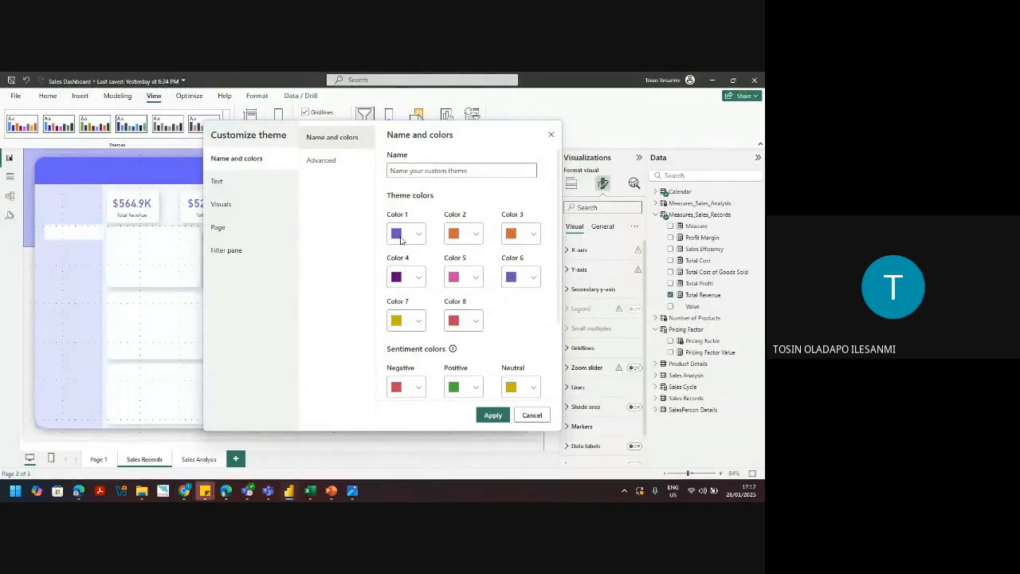
Step: Make theme Color 3 pure white, then bring up the theme's Text font settings
left_click(514, 236)
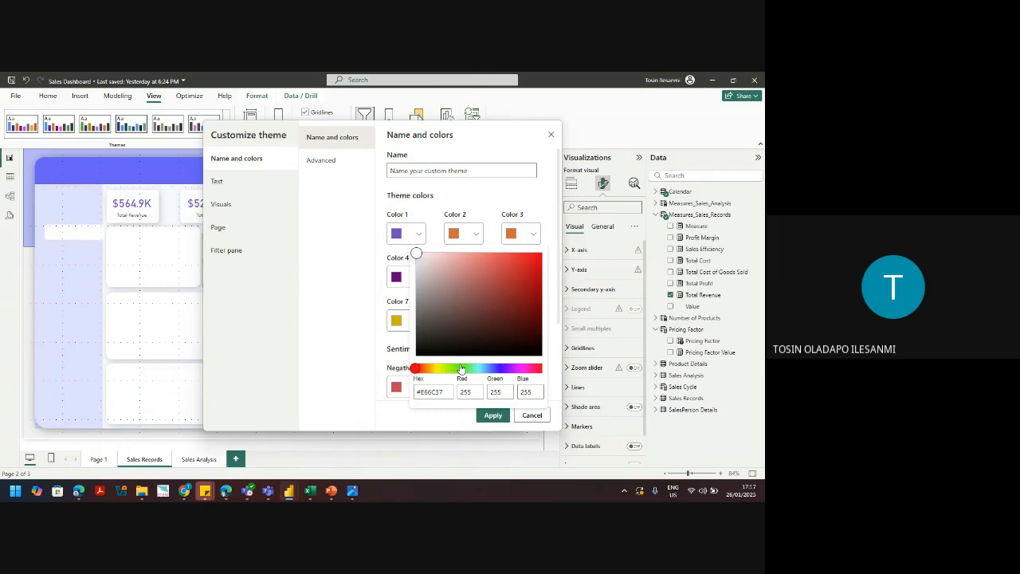
left_click(514, 232)
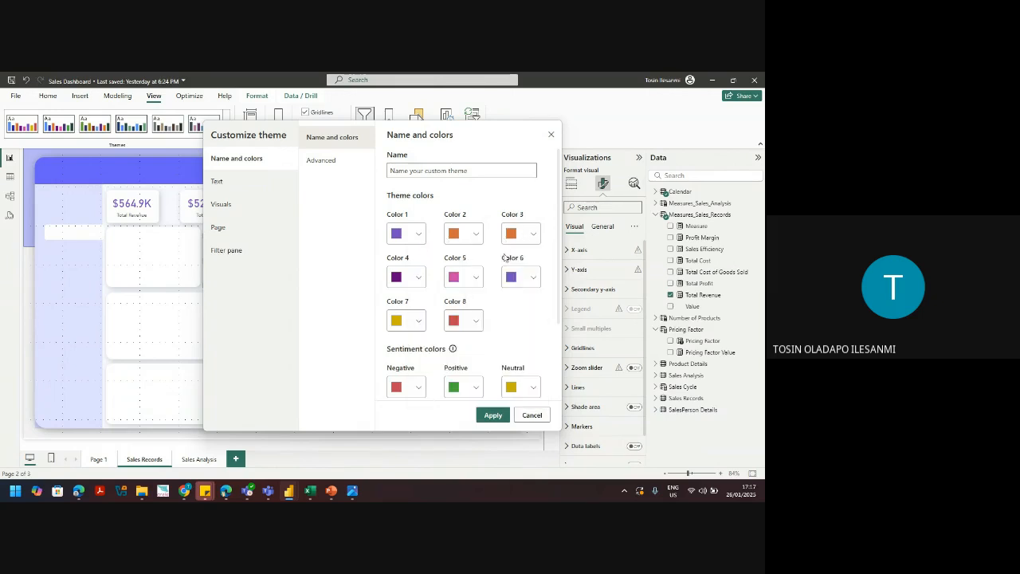
left_click(532, 237)
left_click(428, 255)
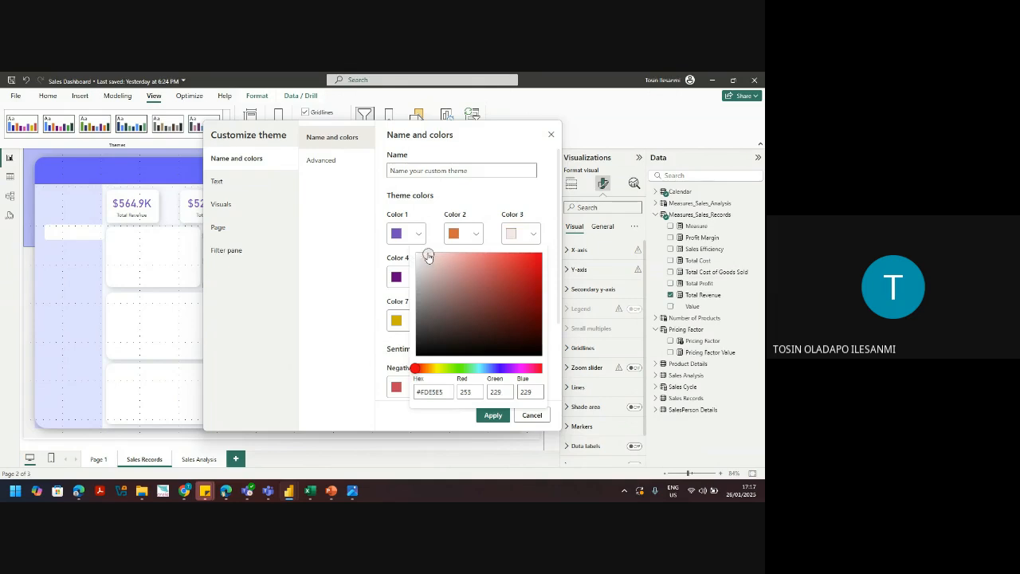
left_click(527, 233)
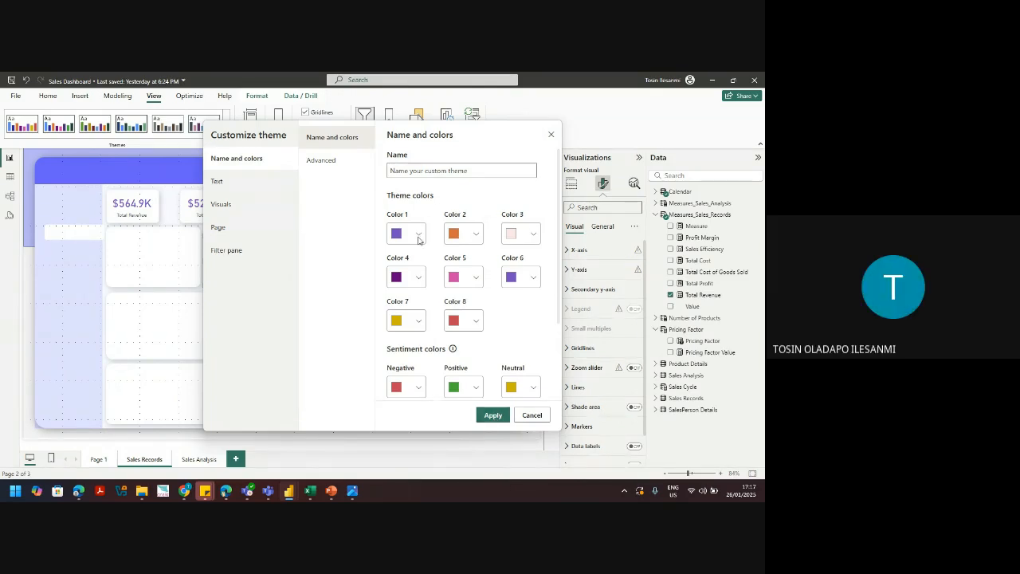
left_click(526, 235)
left_click(416, 253)
left_click(342, 257)
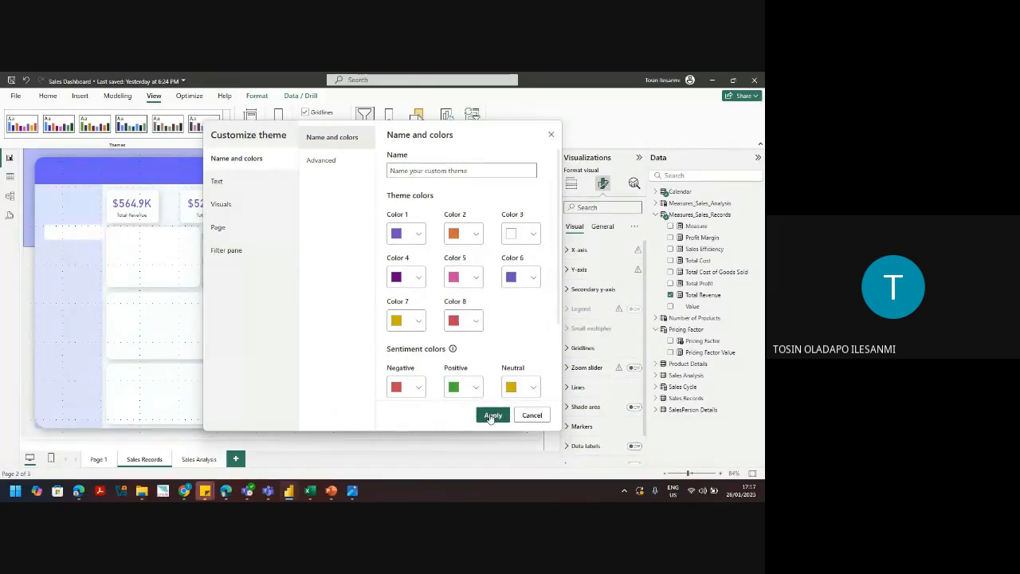
left_click(218, 183)
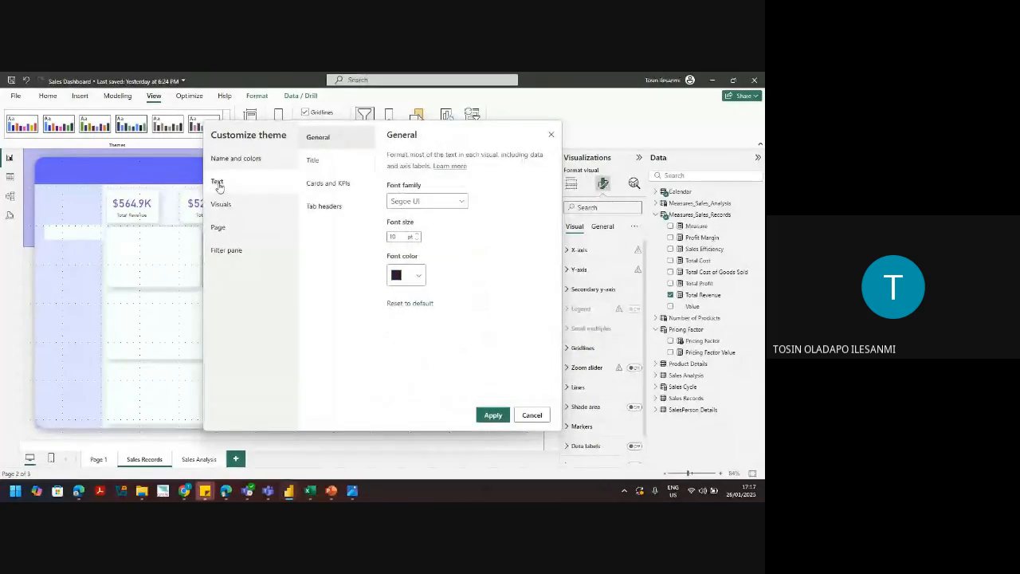
Step: Give Cards and KPIs values purple 744EC2 at 25 pt and apply the custom theme
left_click(327, 183)
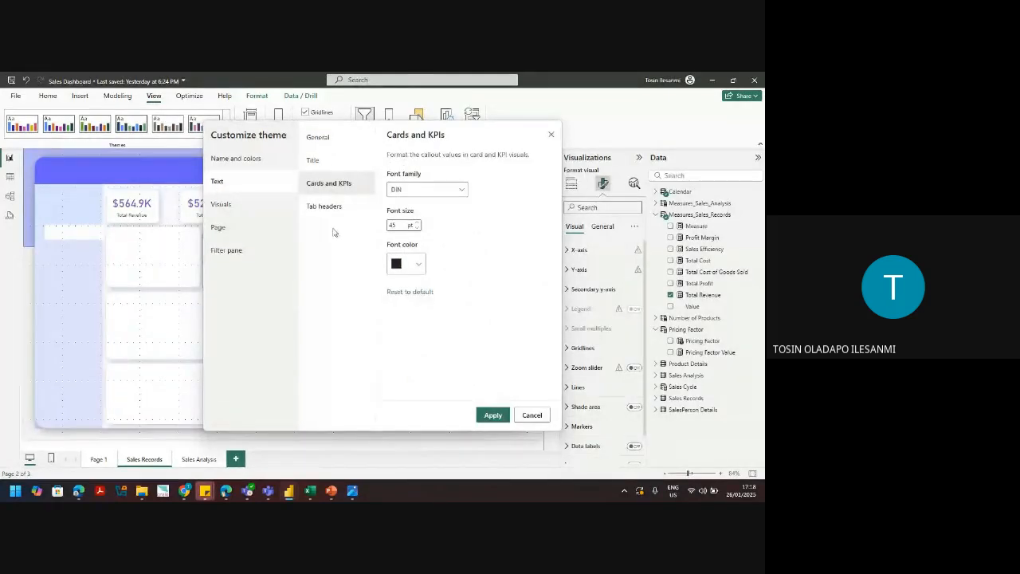
left_click(406, 264)
double_click(457, 329)
type("744EC2")
left_click(478, 358)
left_click(392, 225)
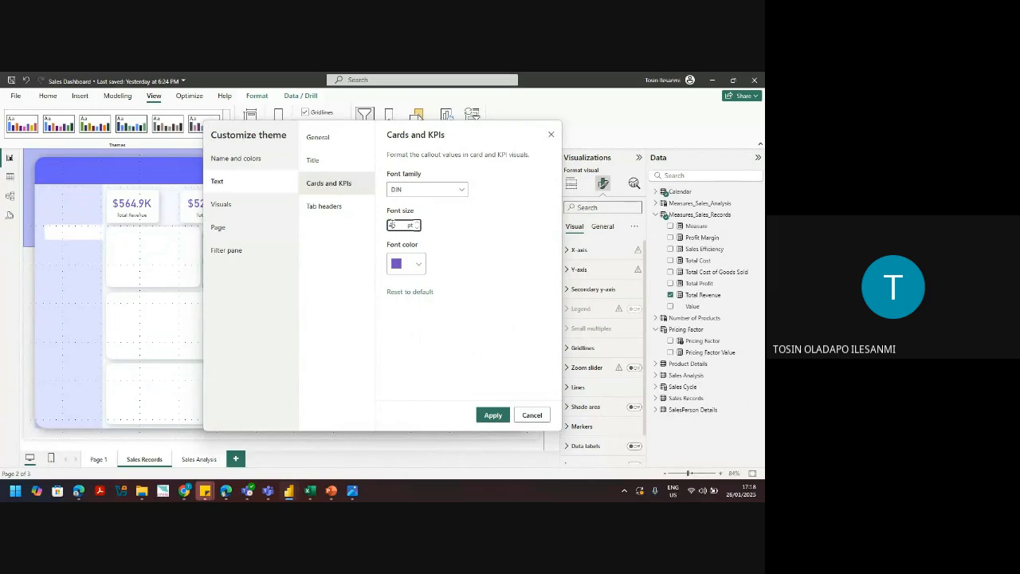
left_click(335, 264)
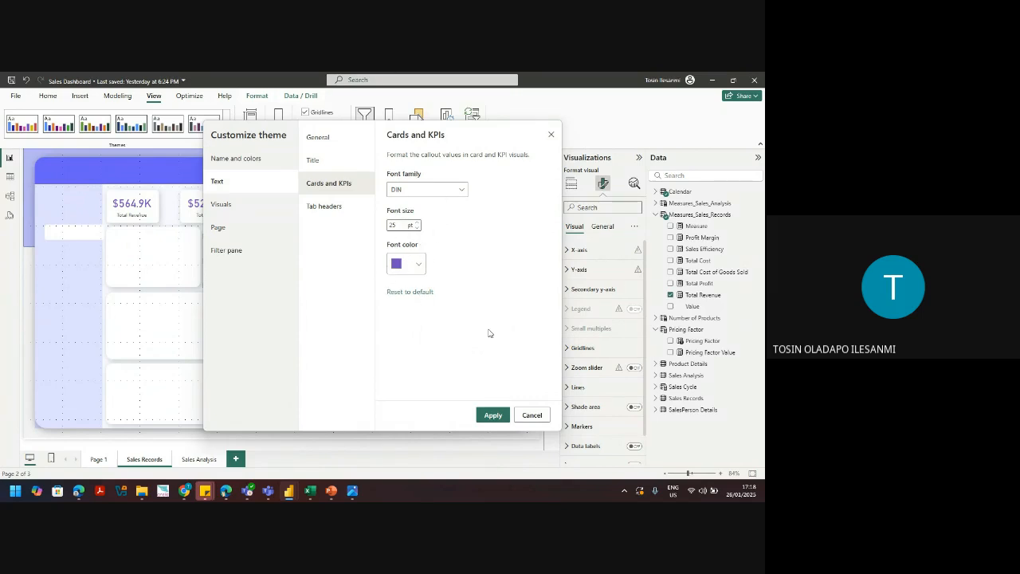
left_click(495, 415)
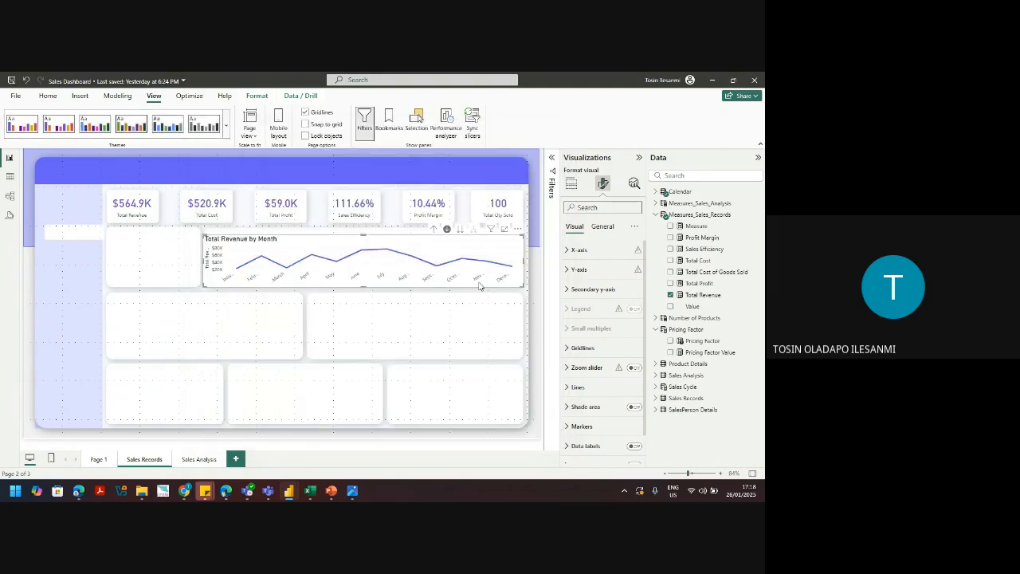
Step: Open the View ribbon's Themes dropdown listing This report, Custom and built-in themes
mouse_move(458, 273)
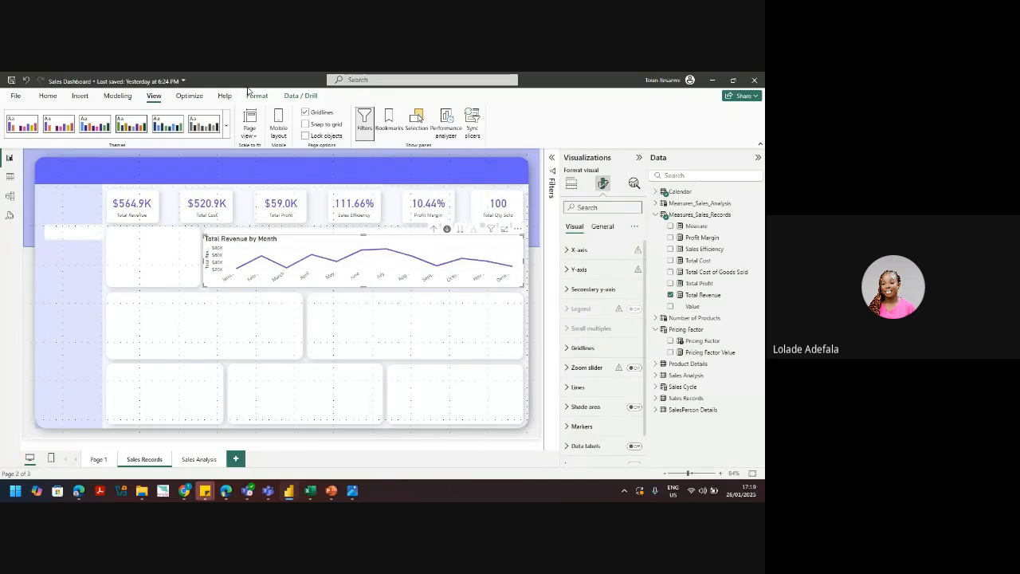
left_click(226, 125)
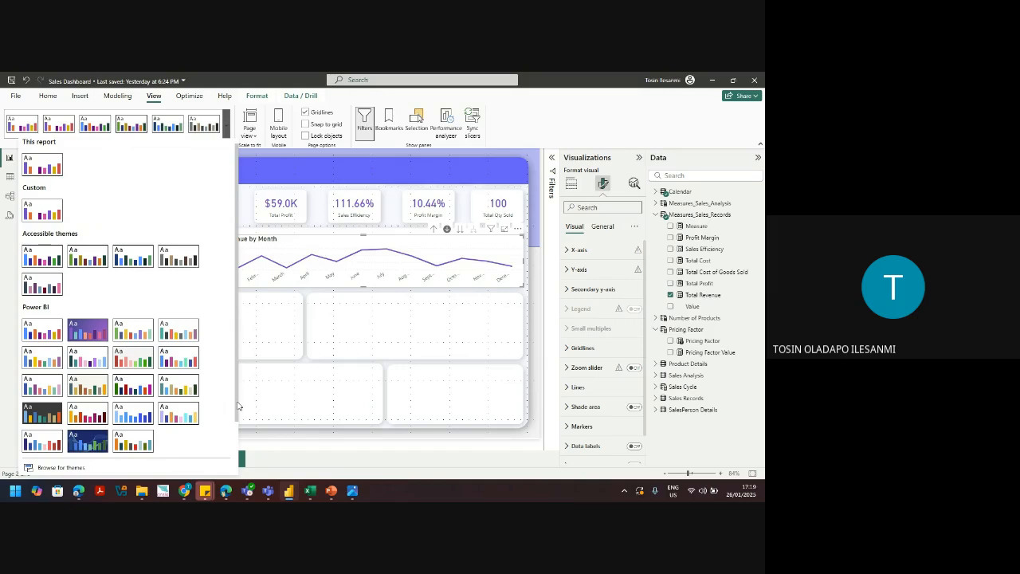
scroll(160, 422, "down", 3)
left_click(103, 438)
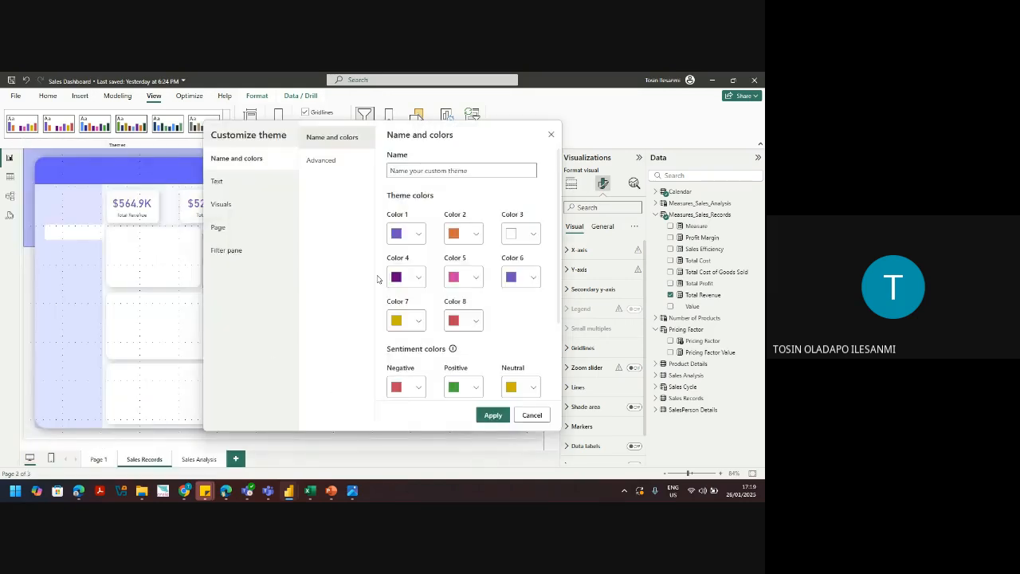
left_click(476, 234)
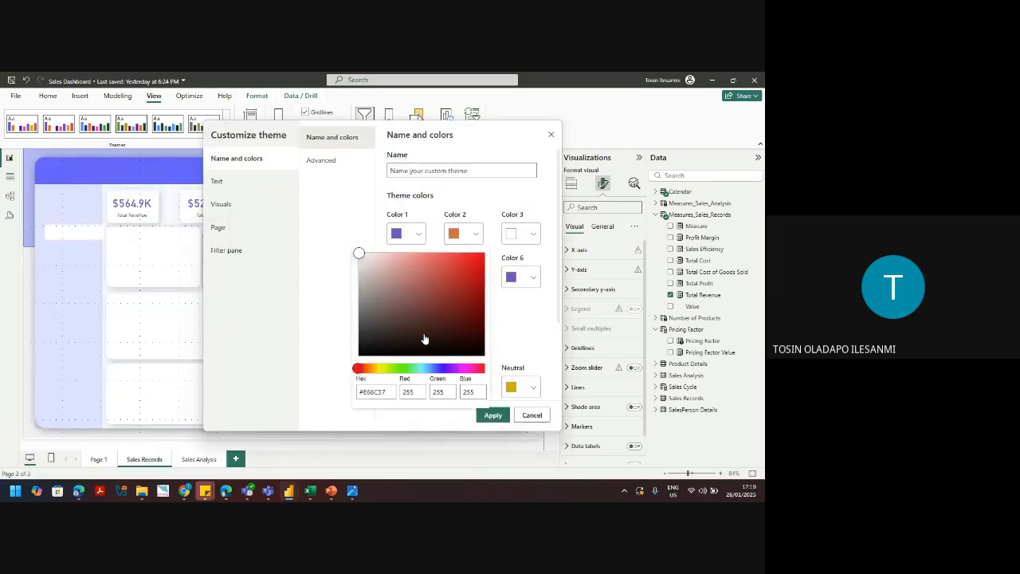
double_click(379, 392)
left_click(322, 390)
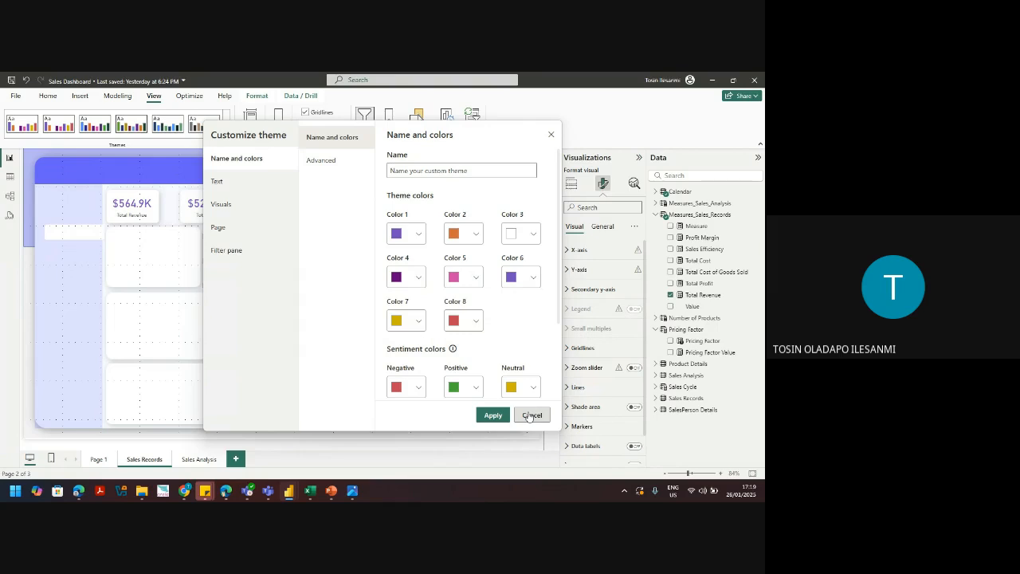
left_click(273, 180)
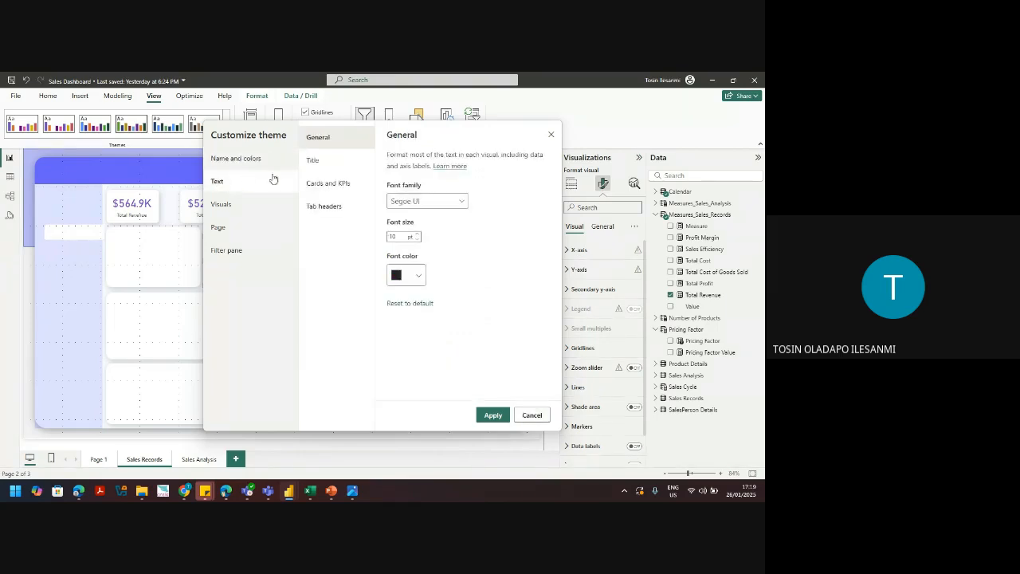
left_click(341, 184)
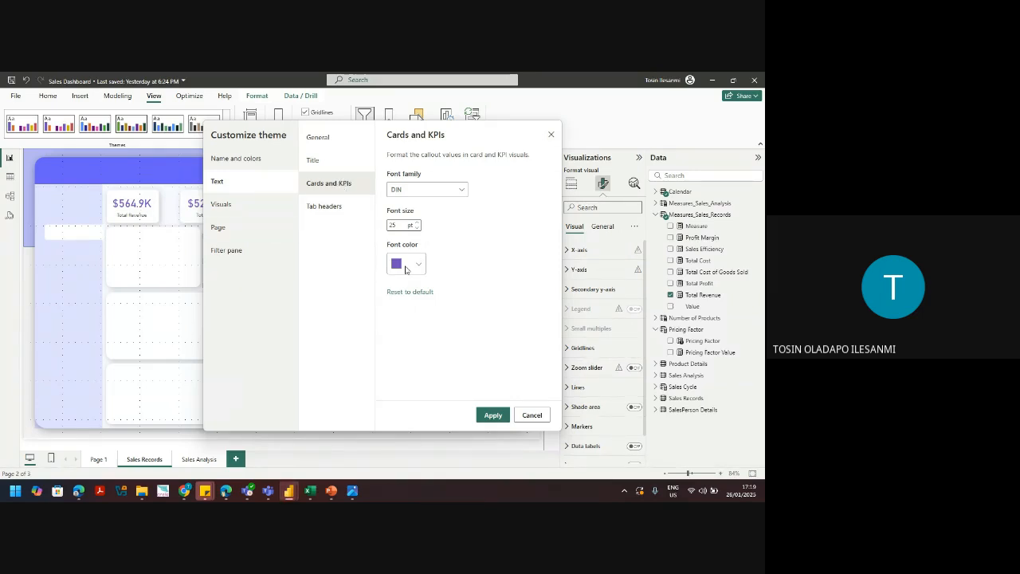
left_click(418, 265)
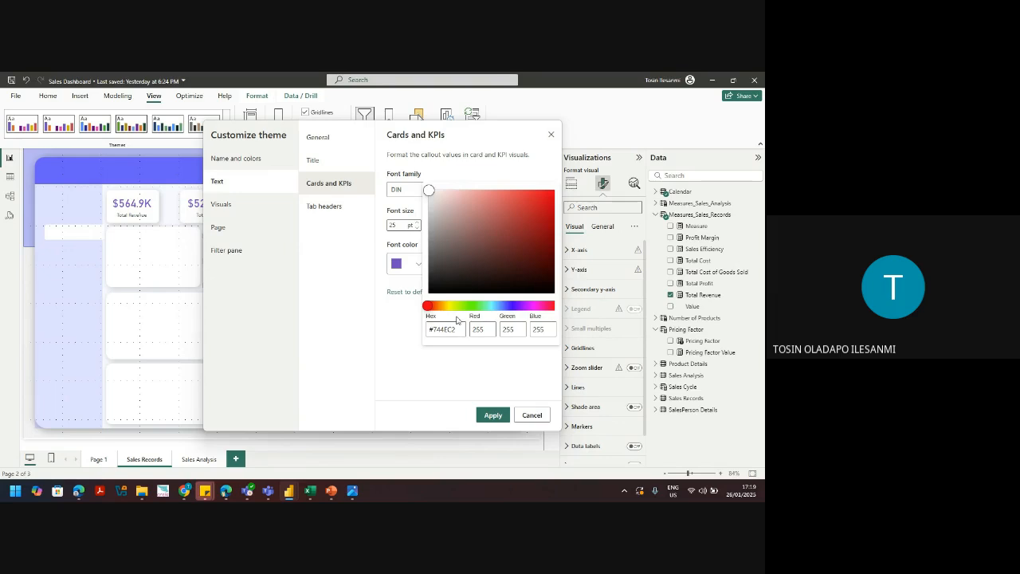
left_click(346, 280)
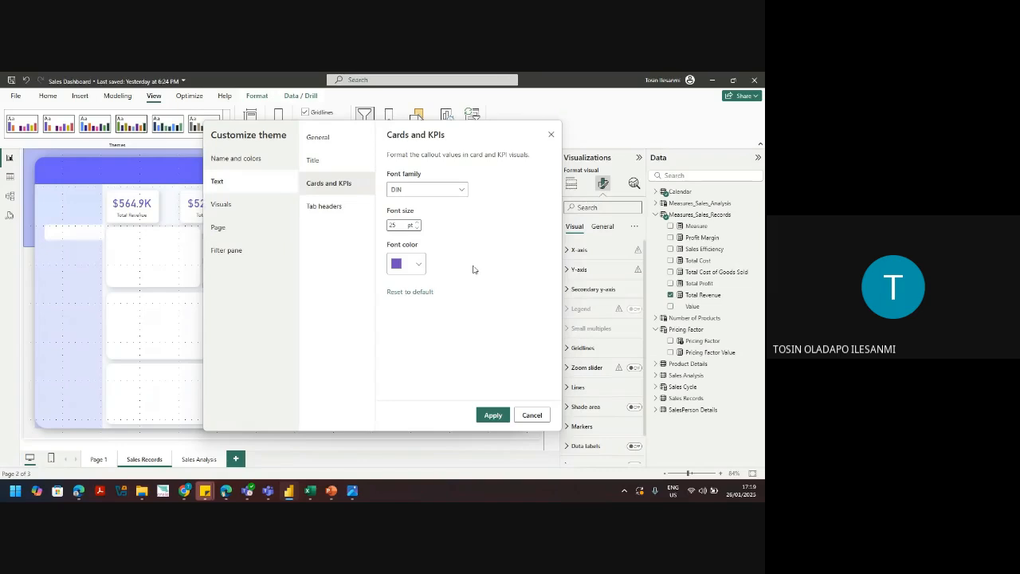
left_click(550, 135)
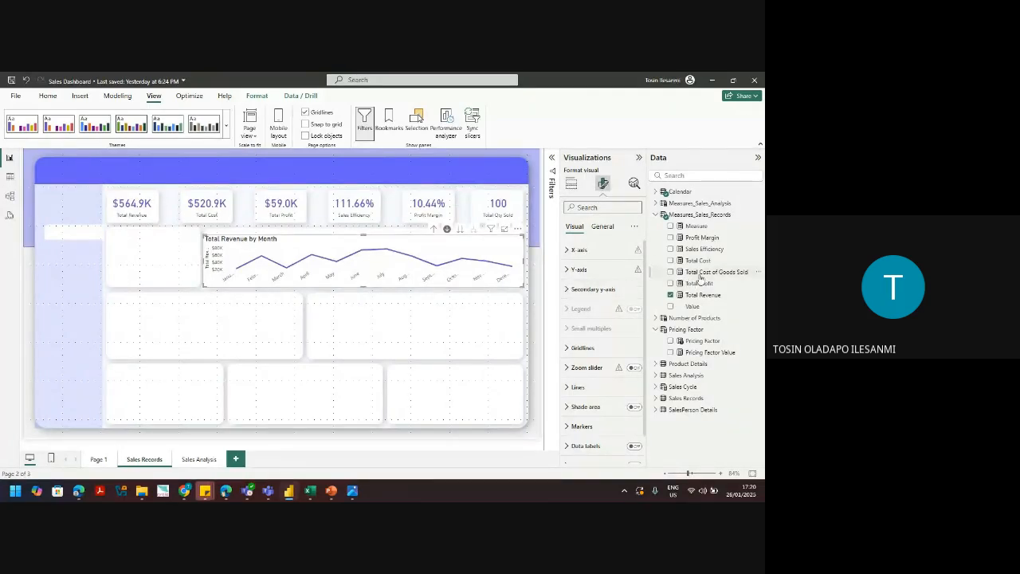
Step: Add Total Cost of Goods Sold to the Y-axis and switch to a stacked area chart
left_click(572, 184)
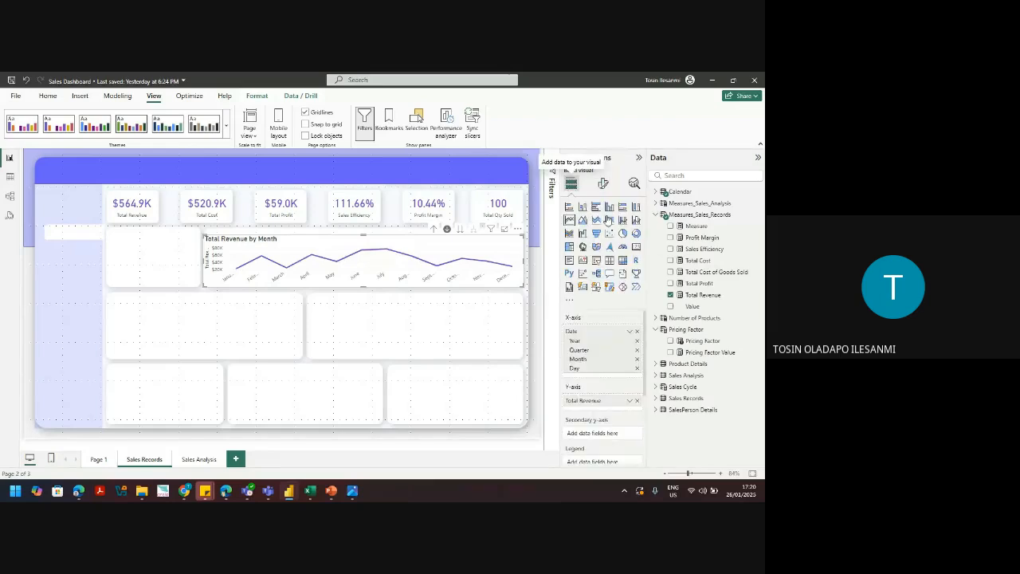
left_click_drag(707, 264, 597, 401)
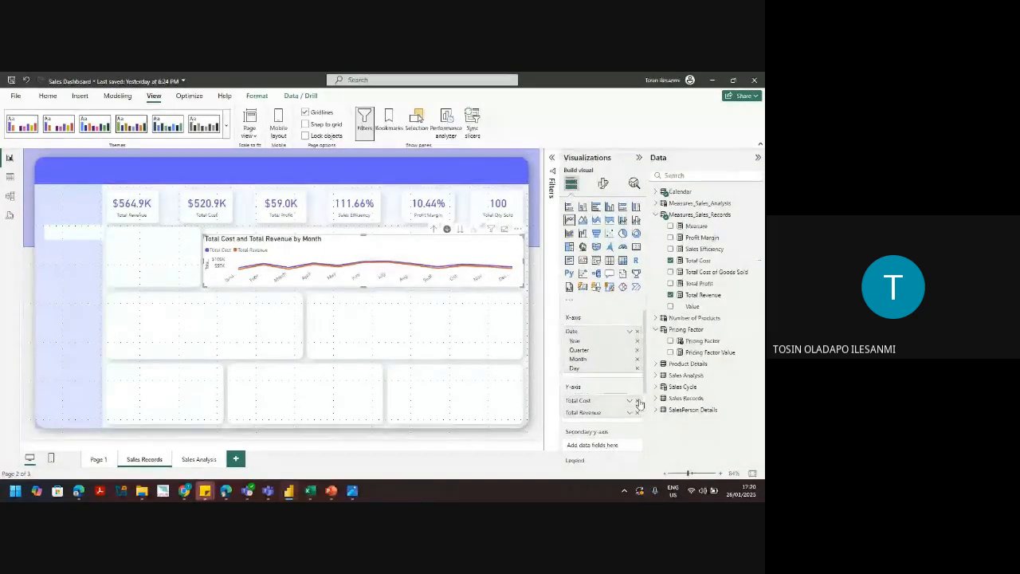
left_click(637, 400)
left_click_drag(695, 273, 619, 397)
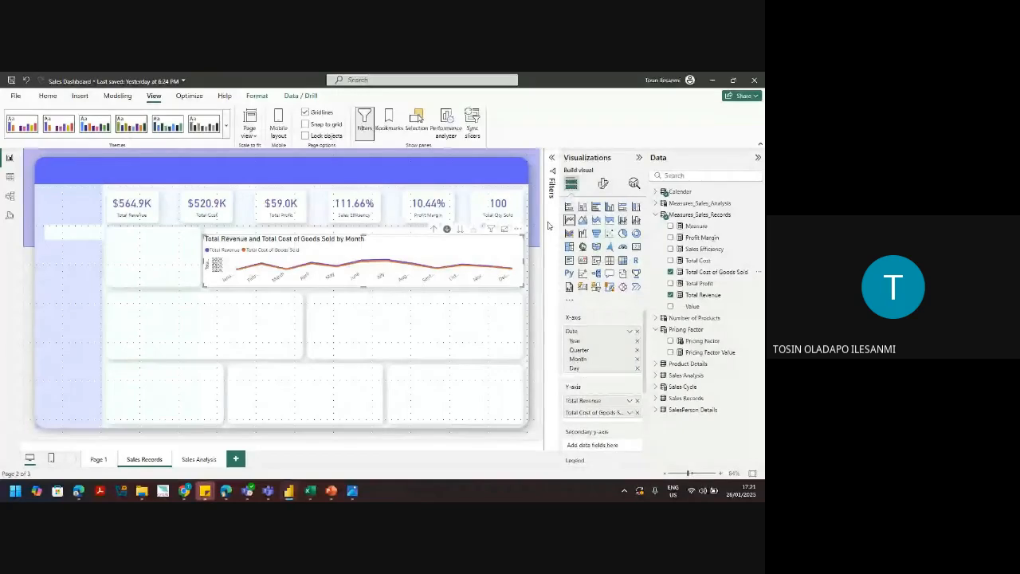
left_click(595, 220)
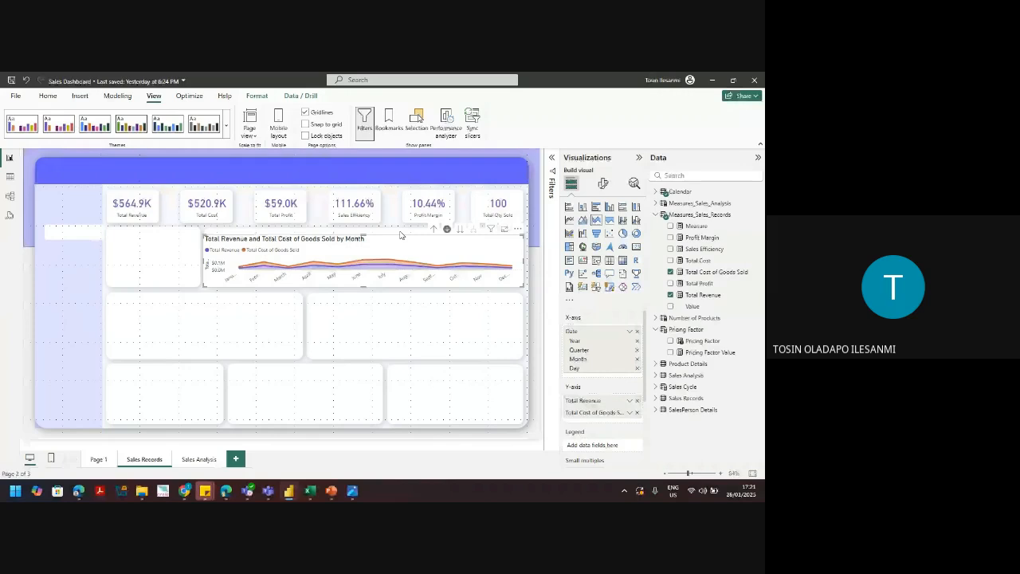
Step: Turn off the Title under the area chart's General format settings
left_click(605, 184)
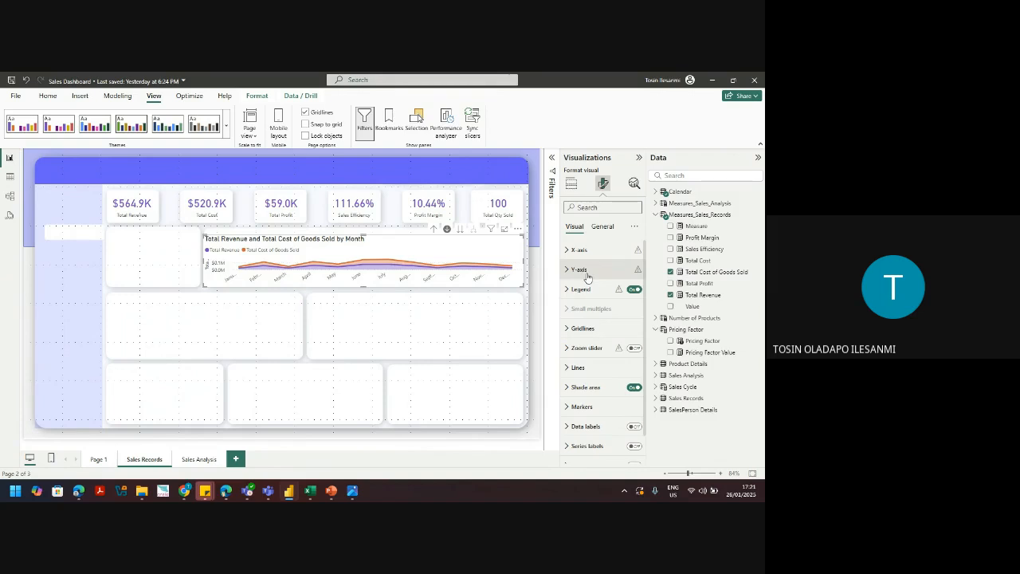
scroll(642, 279, "down", 2)
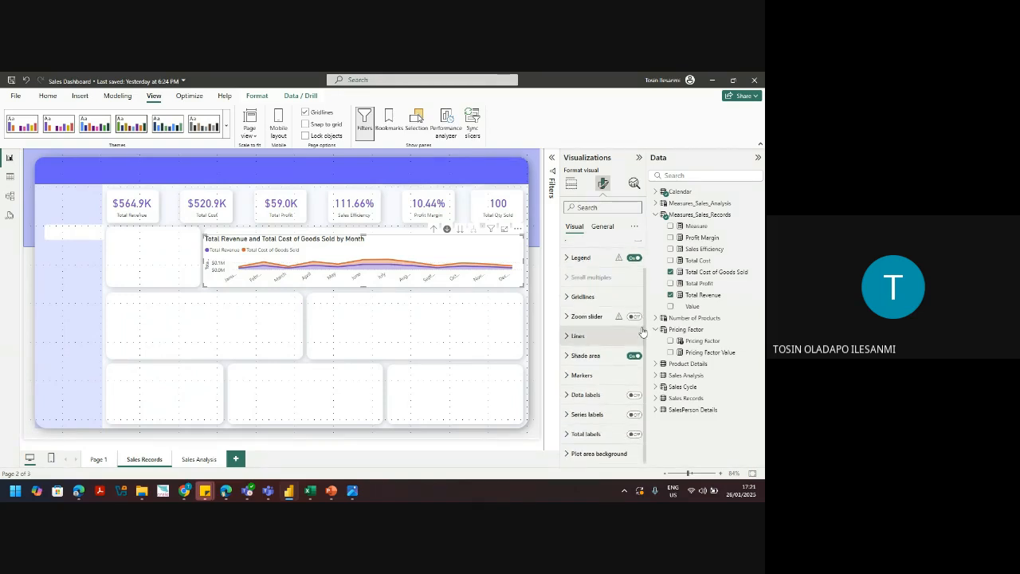
left_click(602, 226)
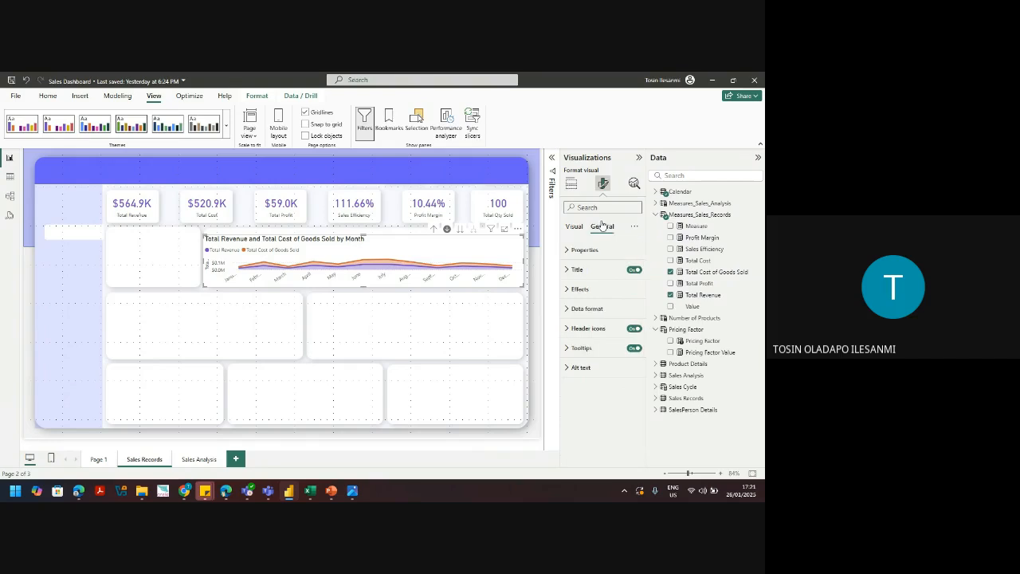
left_click(634, 269)
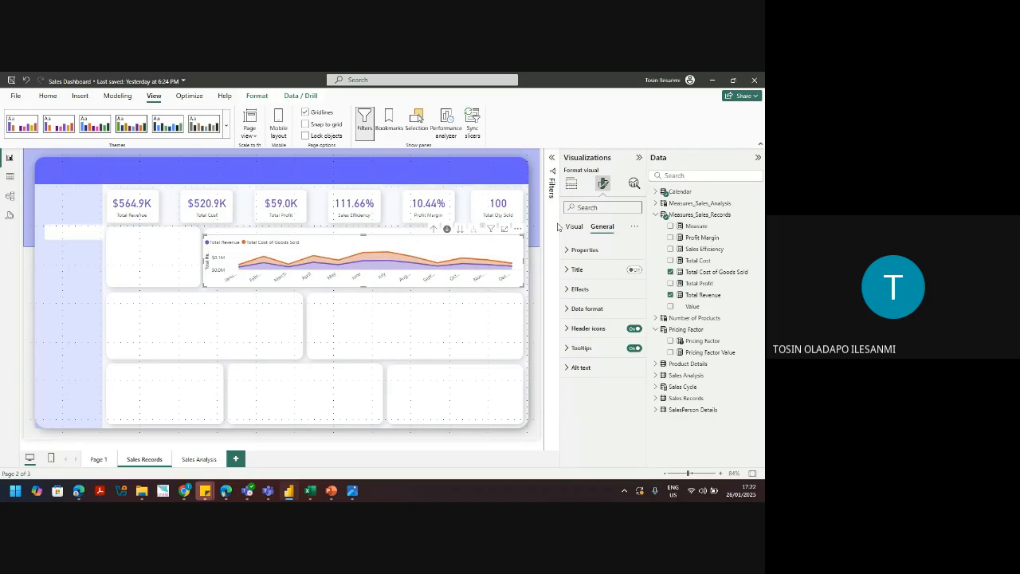
Step: Turn off the area chart's horizontal gridlines
left_click(575, 227)
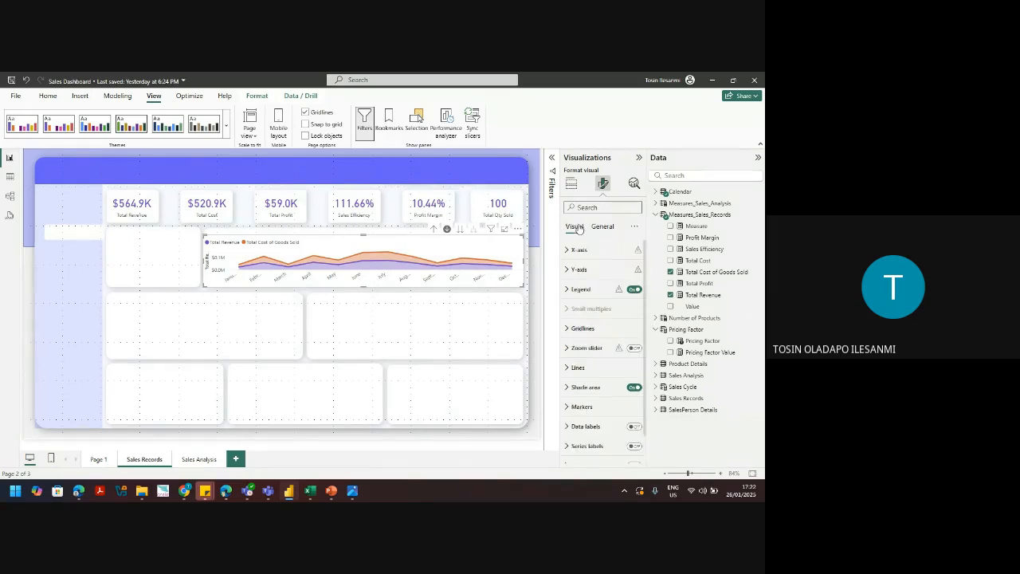
left_click(582, 271)
left_click(583, 271)
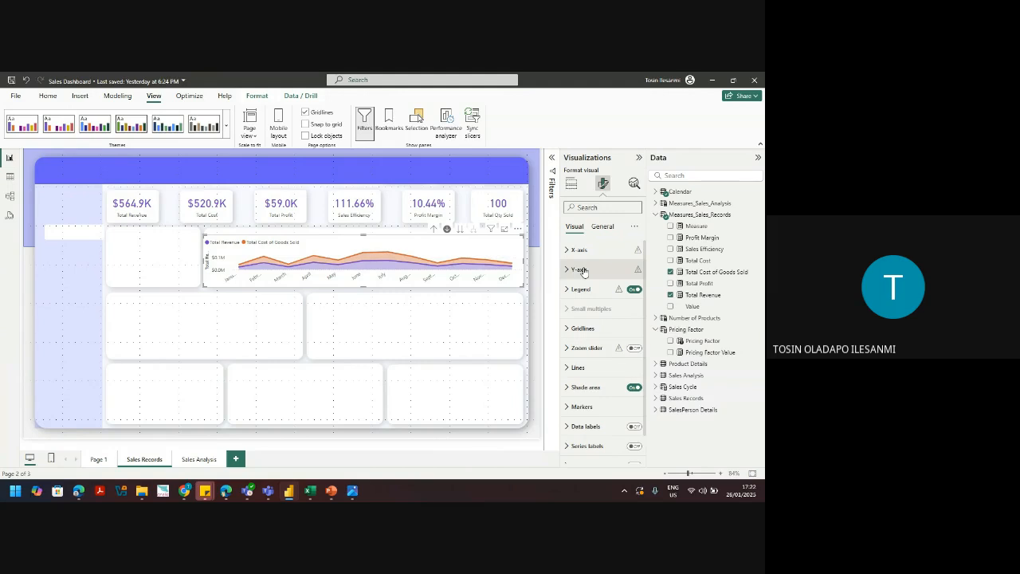
scroll(586, 275, "down", 1)
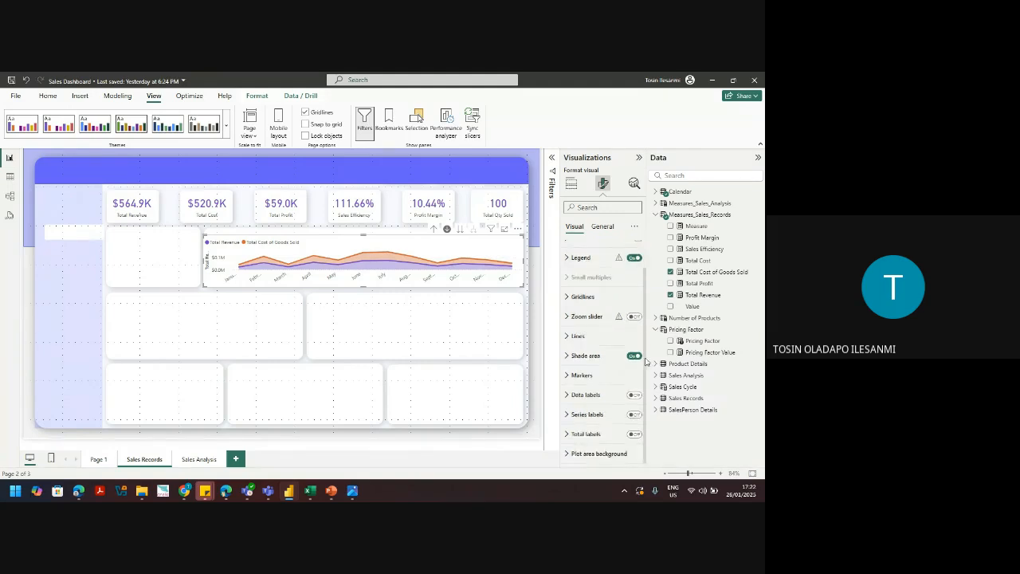
left_click(589, 357)
left_click(592, 357)
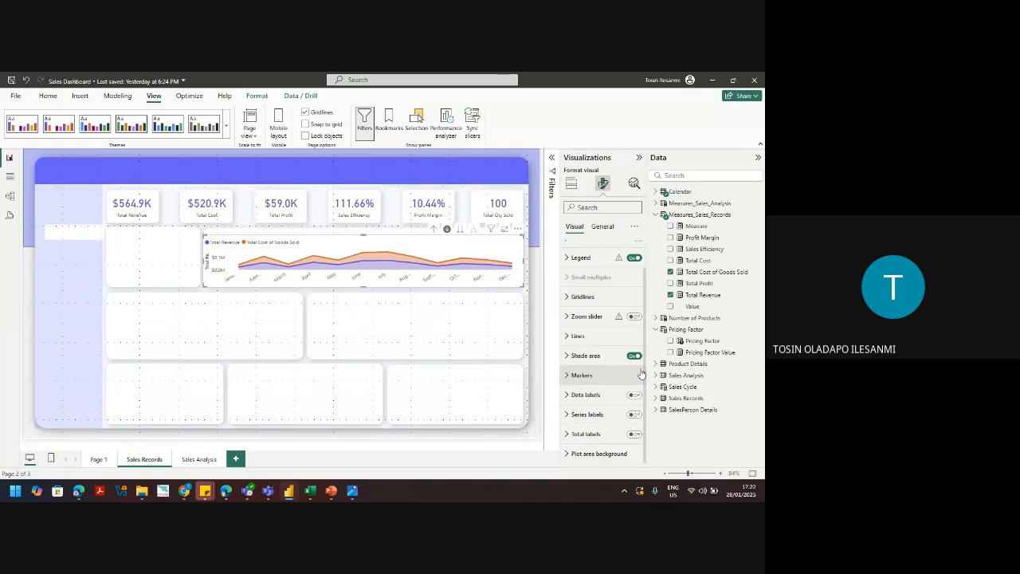
left_click(572, 298)
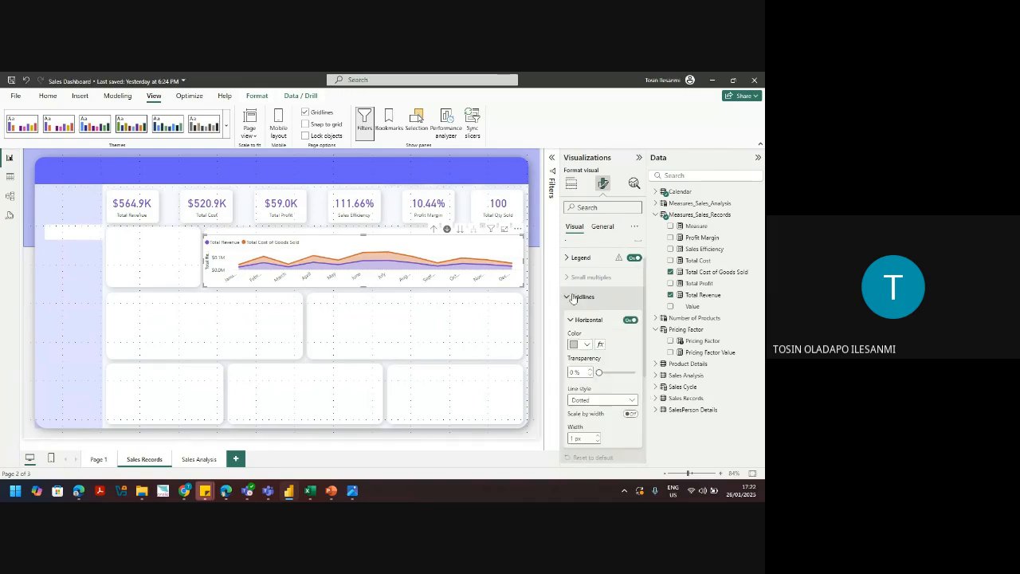
left_click(630, 321)
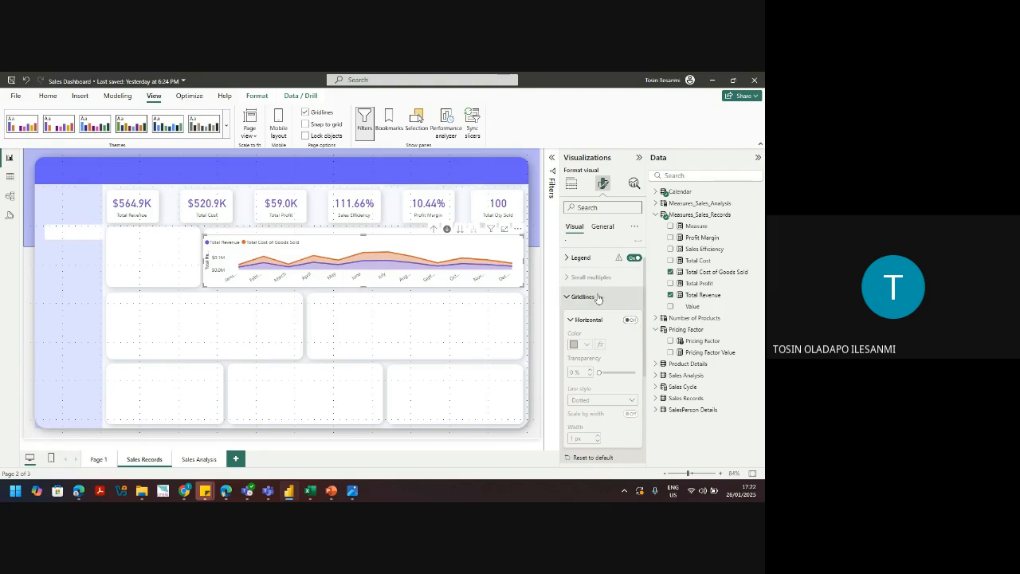
Step: Hide the area chart's vertical Y-axis title
scroll(646, 313, "up", 2)
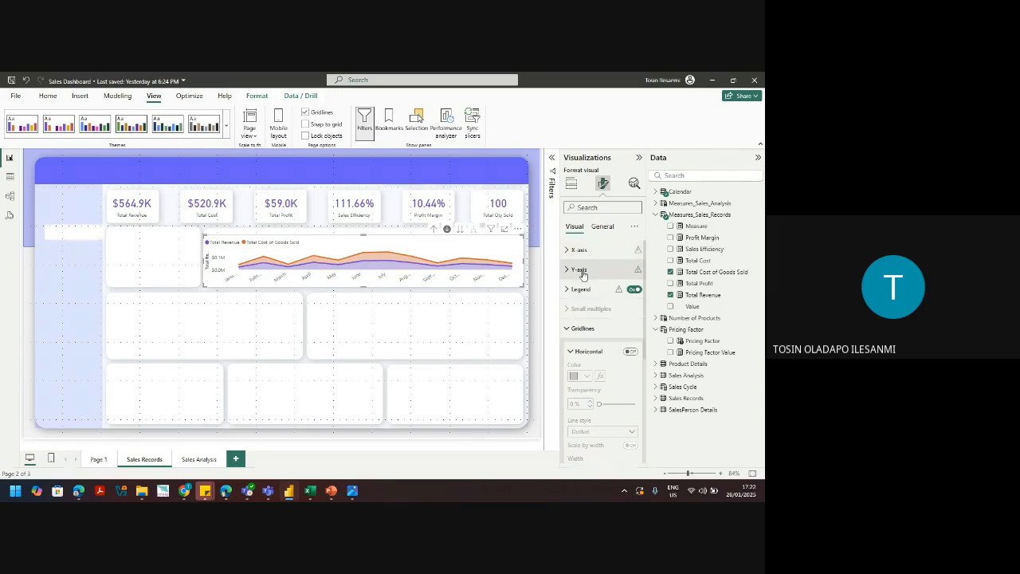
left_click(582, 272)
left_click(630, 415)
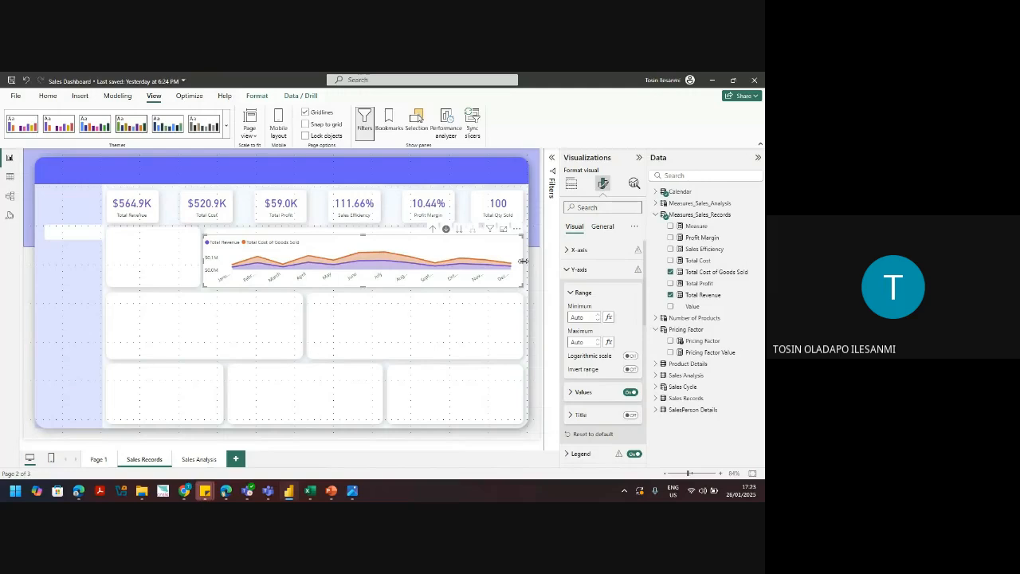
Step: Check the chart's size properties, then drag its left edge slightly left to widen it
left_click(603, 226)
left_click(593, 251)
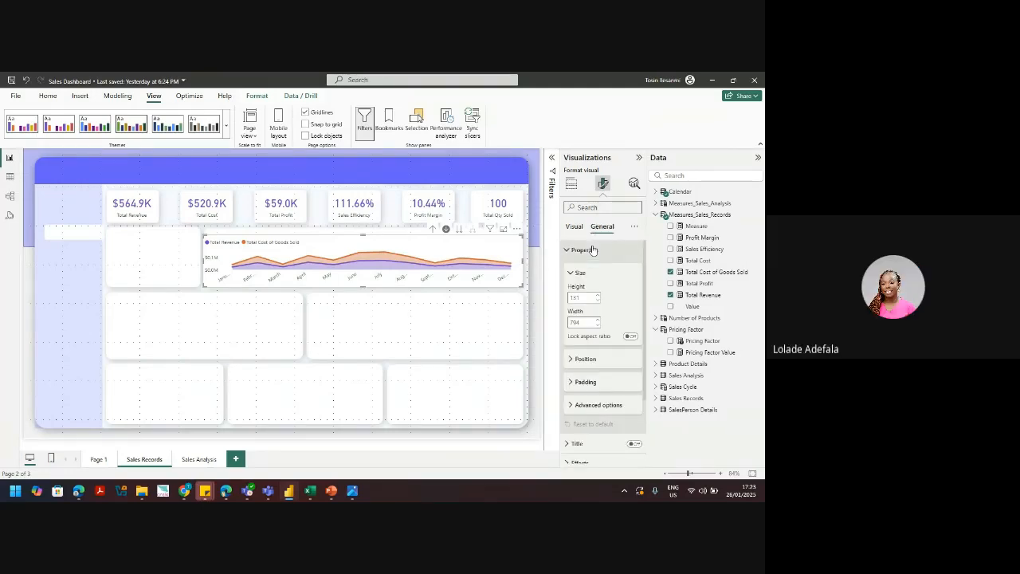
left_click(572, 184)
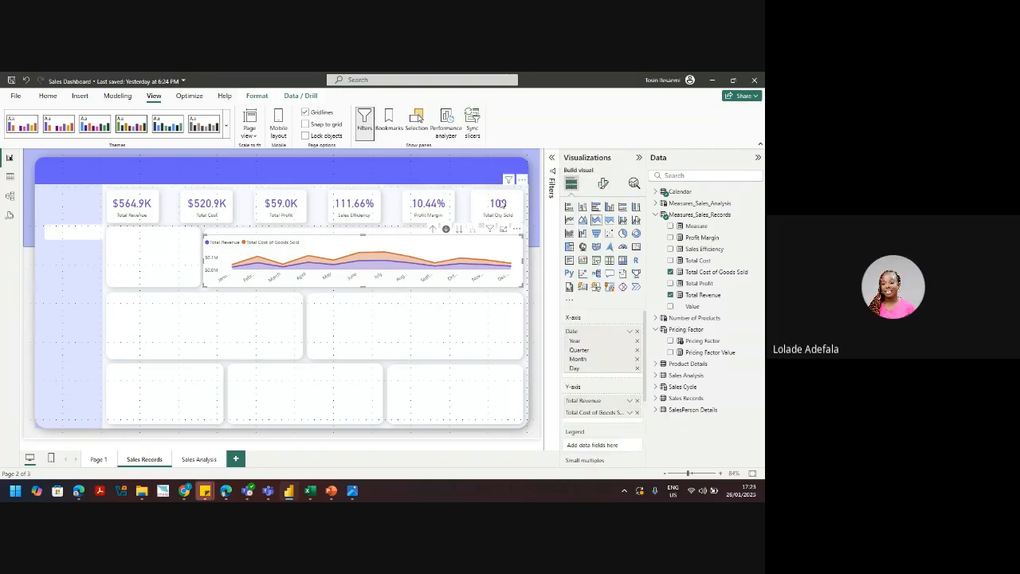
mouse_move(204, 261)
left_mouse_down()
mouse_move(179, 264)
mouse_move(200, 257)
left_mouse_up()
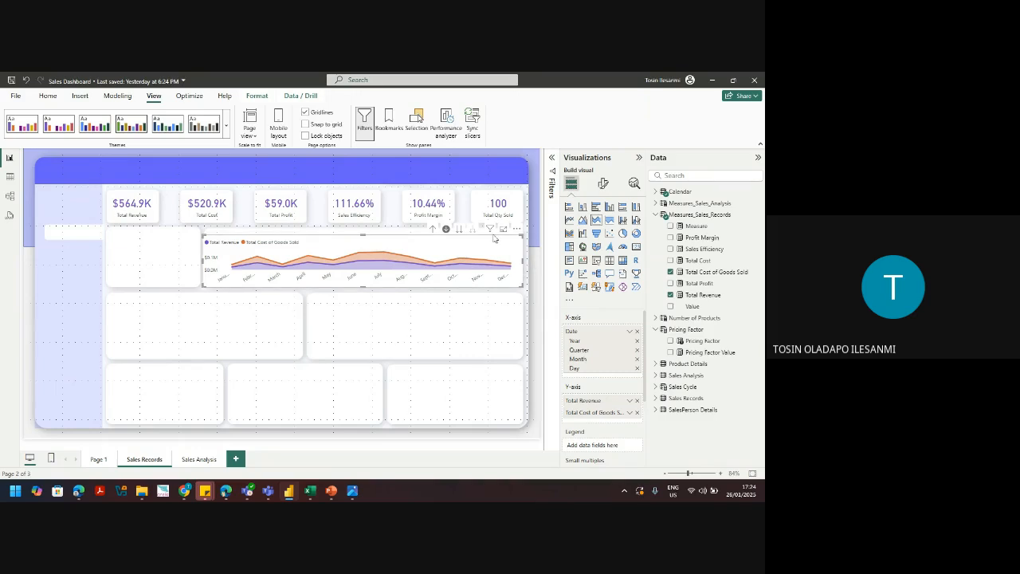
Step: Drill the area chart up to quarters and year, then expand it back down to months
left_click(434, 232)
left_click(433, 232)
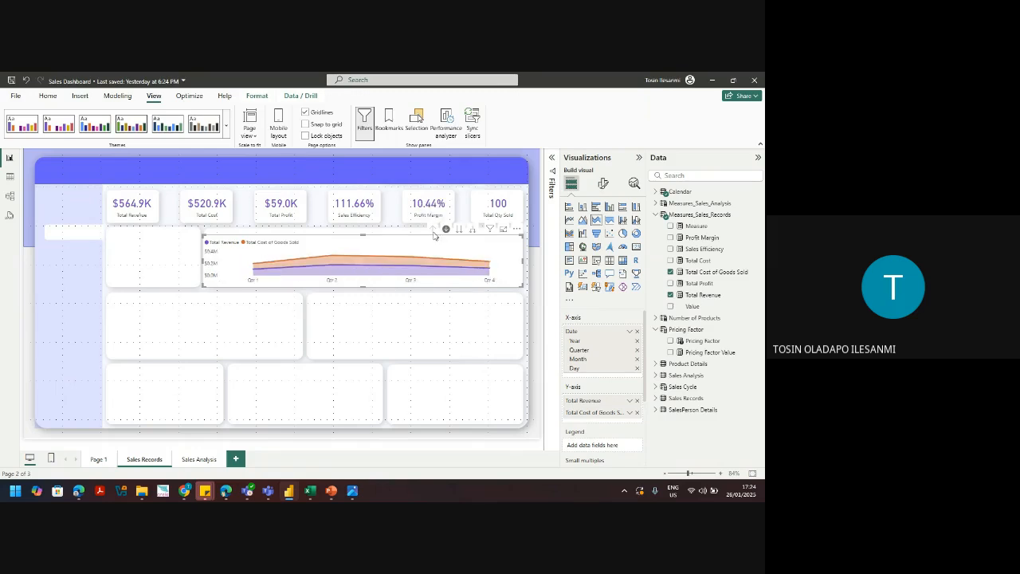
left_click(459, 231)
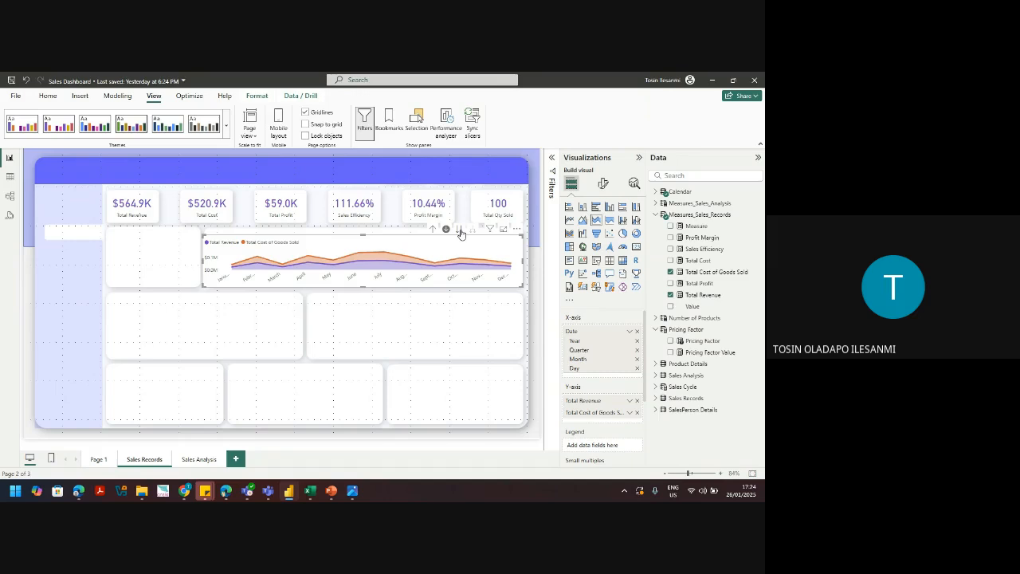
mouse_move(351, 255)
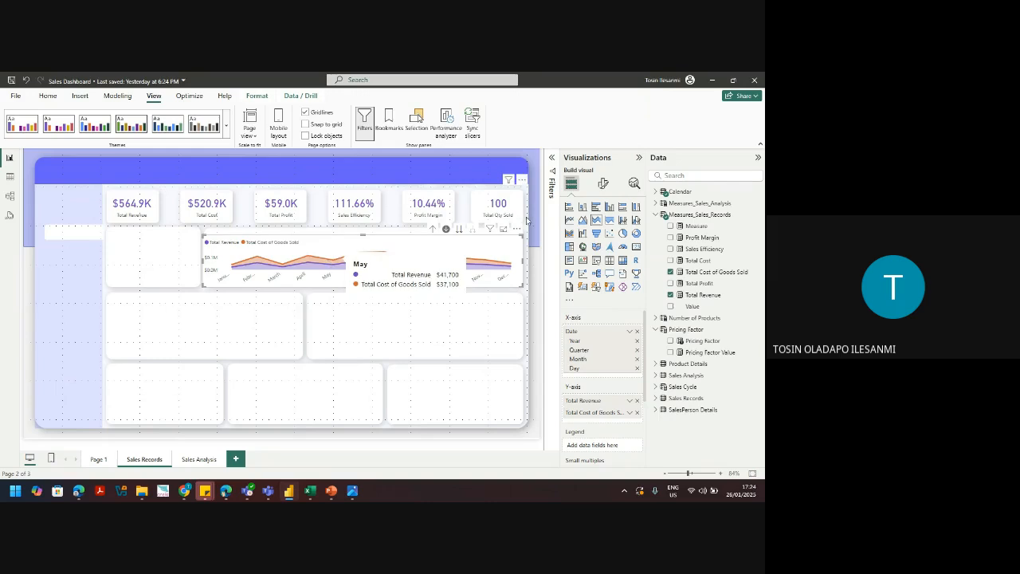
left_click(603, 187)
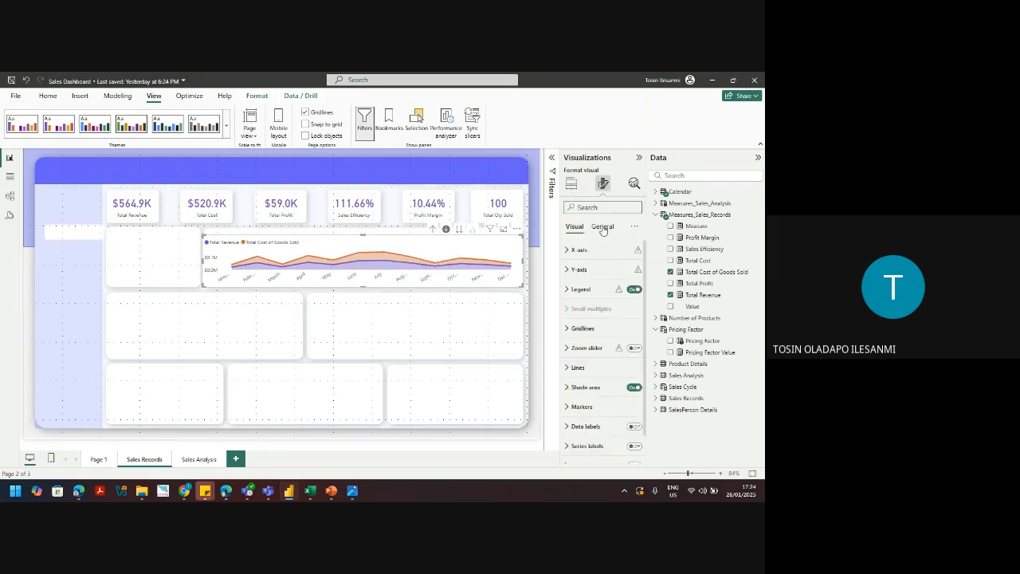
Step: Switch off the area chart's background fill under General > Effects
left_click(603, 228)
left_click(604, 250)
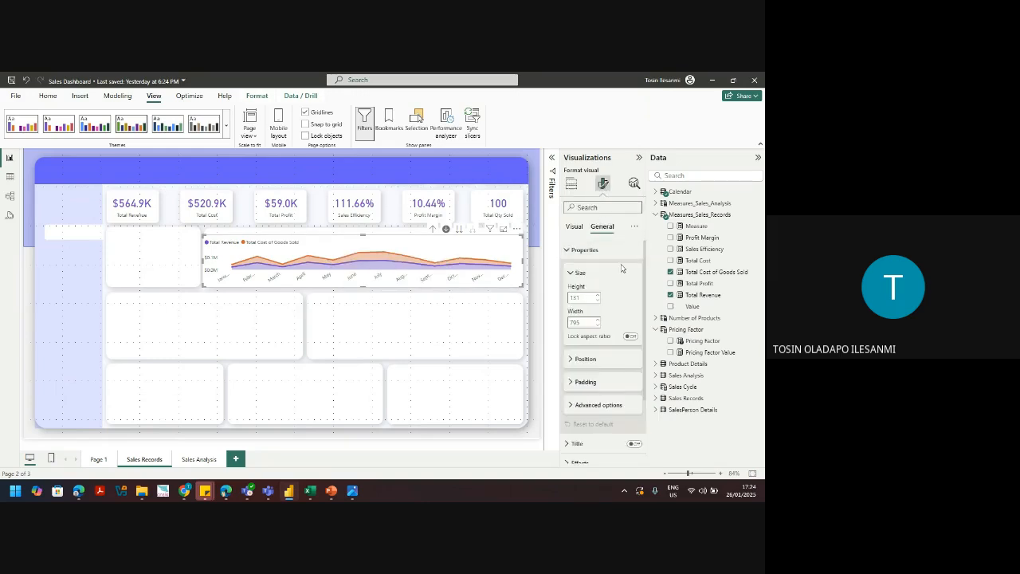
left_click(599, 252)
left_click(580, 289)
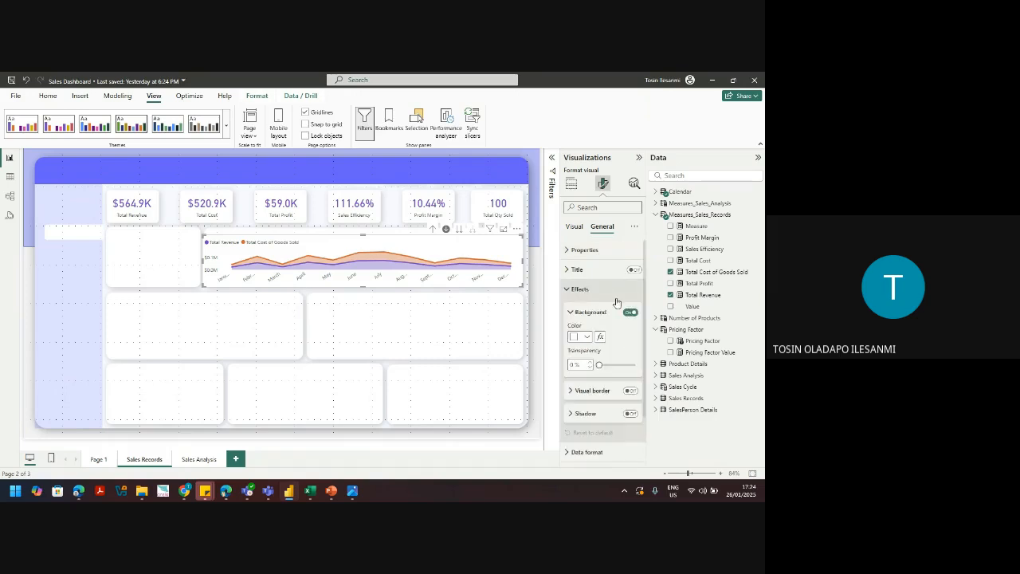
left_click(630, 312)
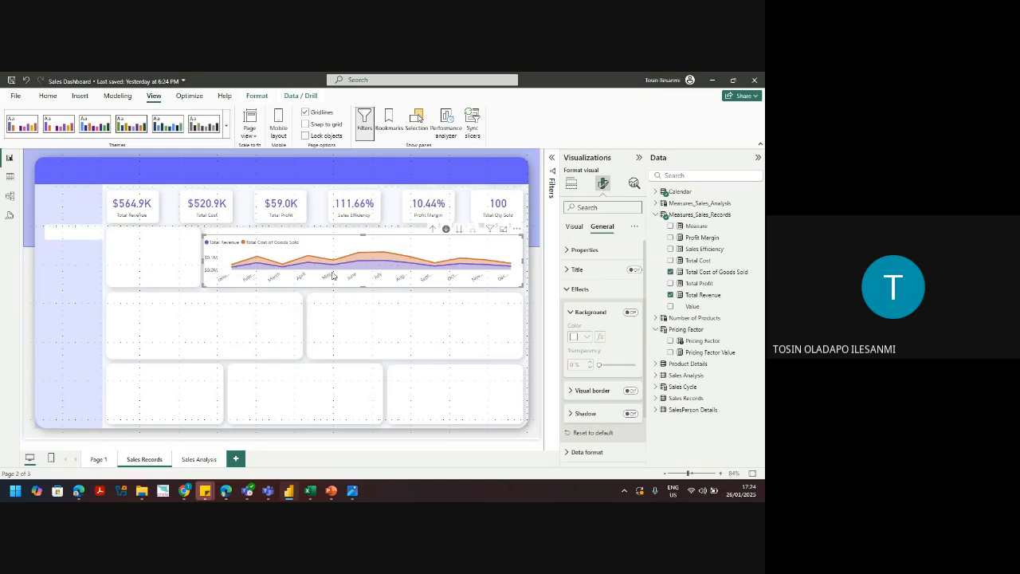
left_click(573, 227)
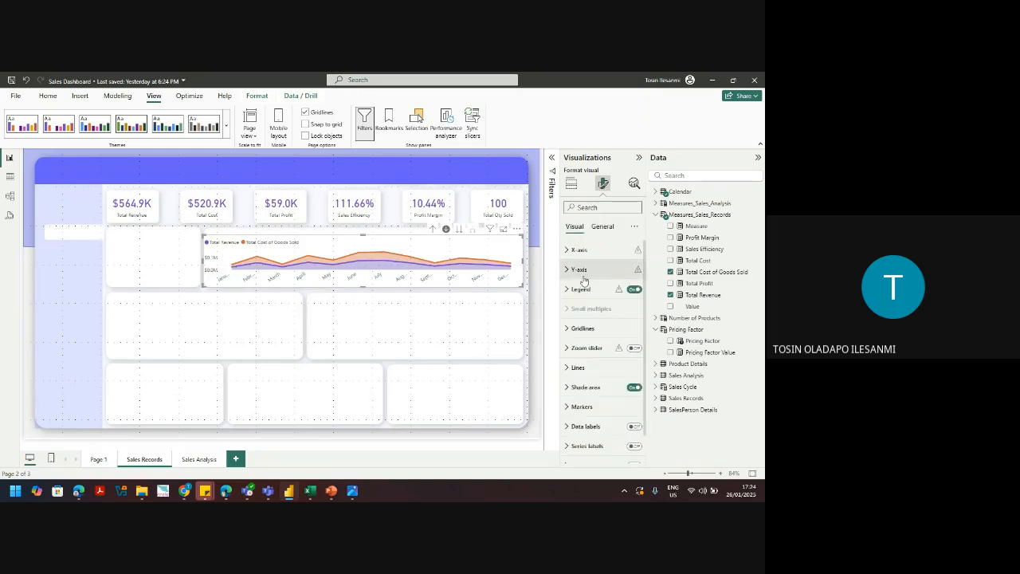
Step: Turn on markers for all series of the area chart
left_click(606, 406)
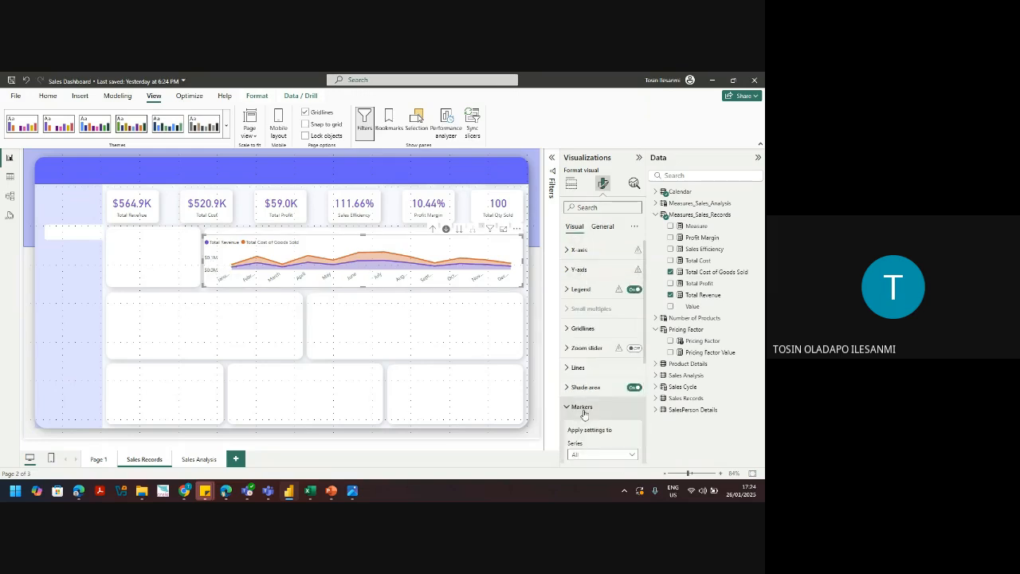
left_click_drag(643, 351, 639, 429)
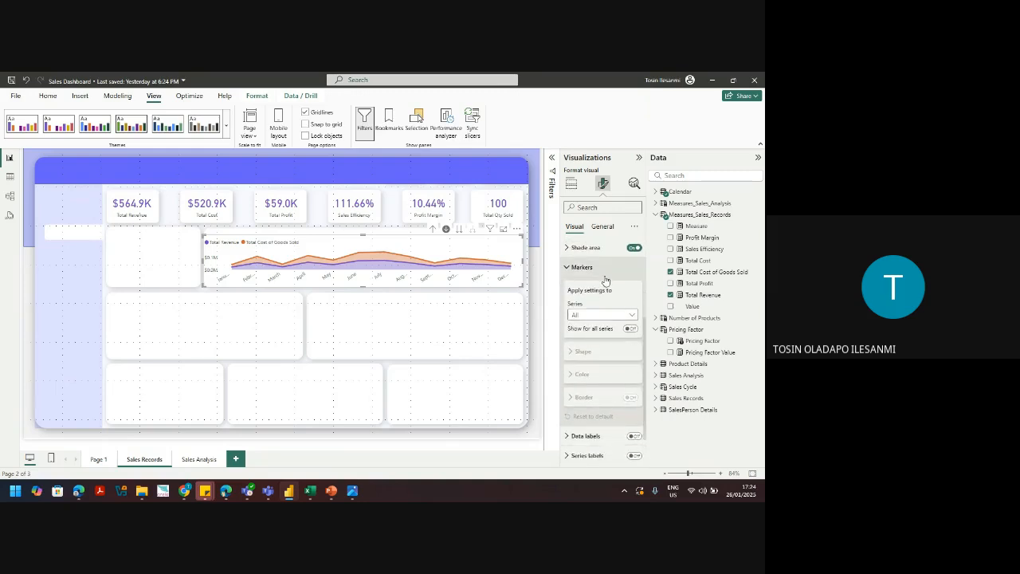
left_click(630, 328)
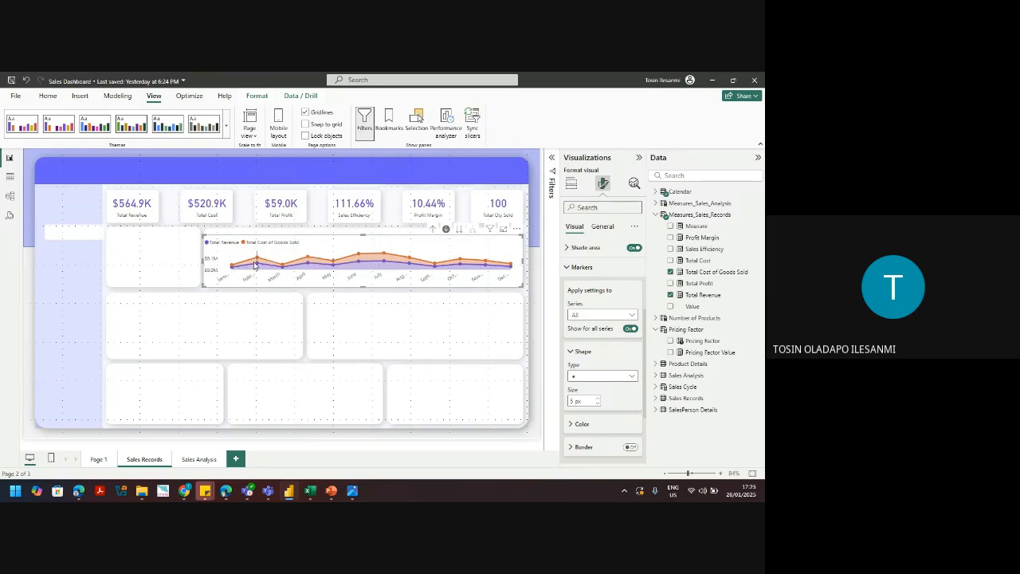
left_click(572, 184)
Step: Move Total Revenue below Total Cost of Goods Sold in the Y-axis well
left_click_drag(601, 405, 601, 420)
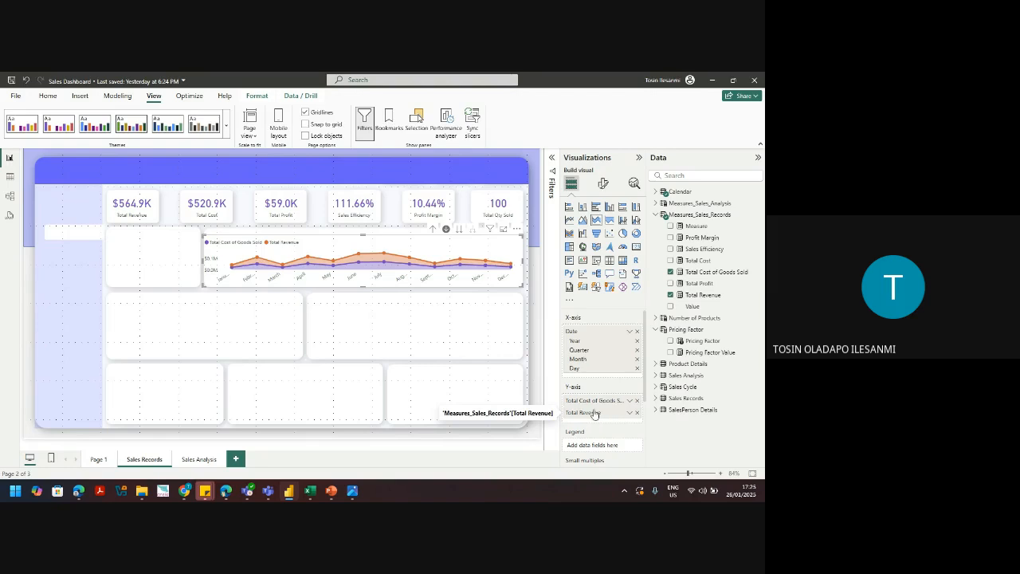
mouse_move(308, 256)
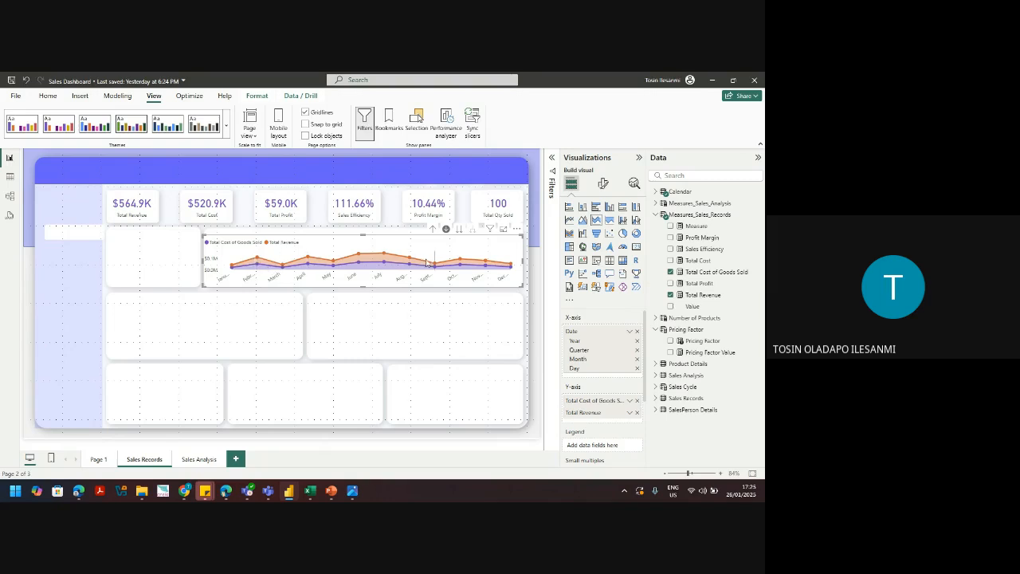
mouse_move(436, 265)
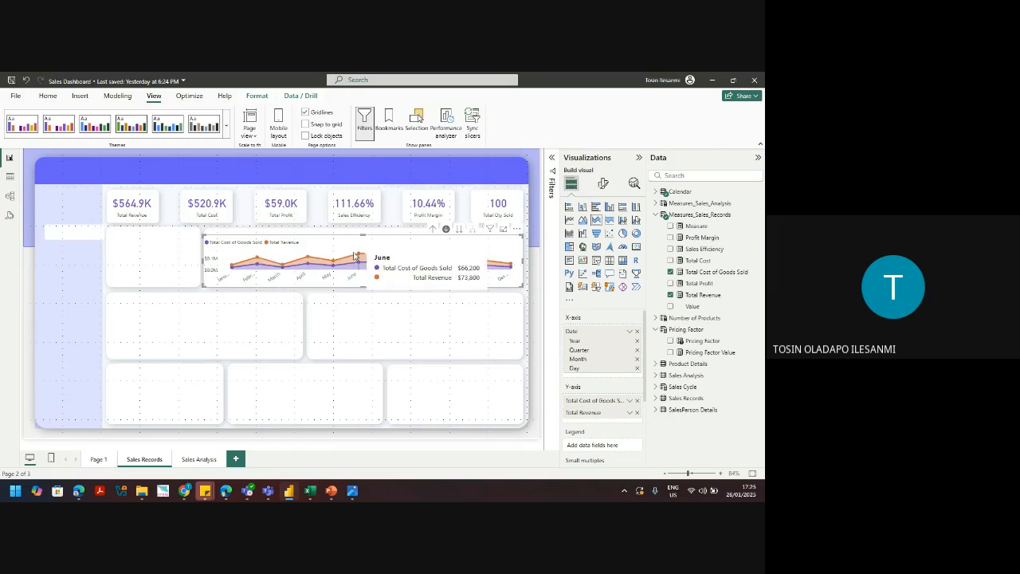
mouse_move(380, 253)
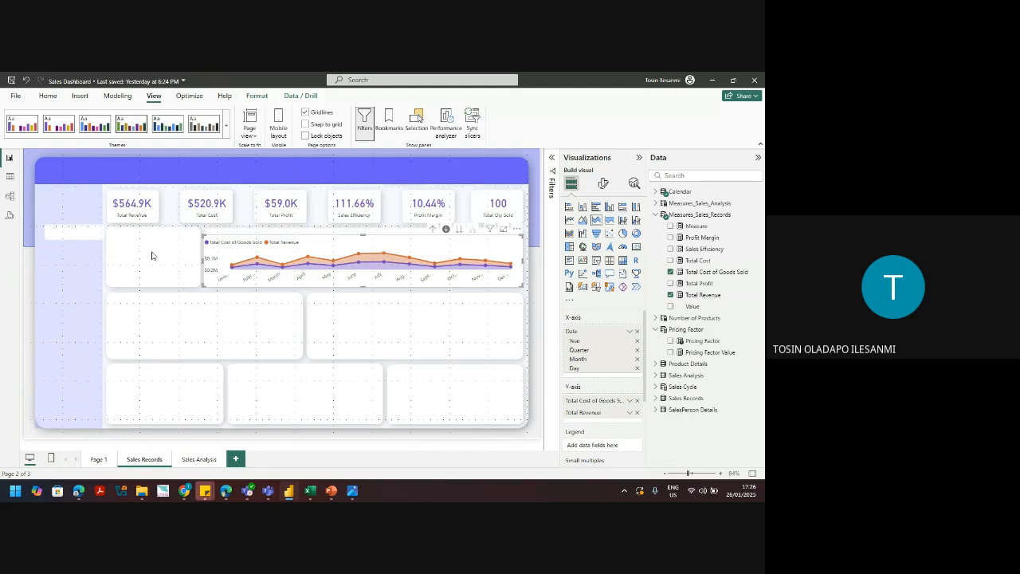
mouse_move(299, 273)
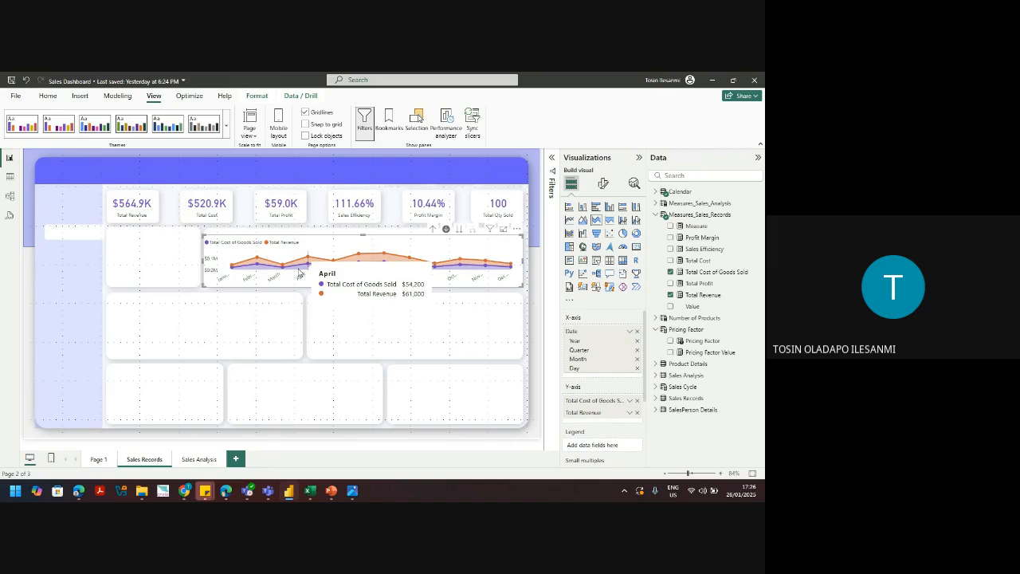
Step: Add an empty Card (new) visual, resizing and nudging it into the box left of the chart
left_click(346, 326)
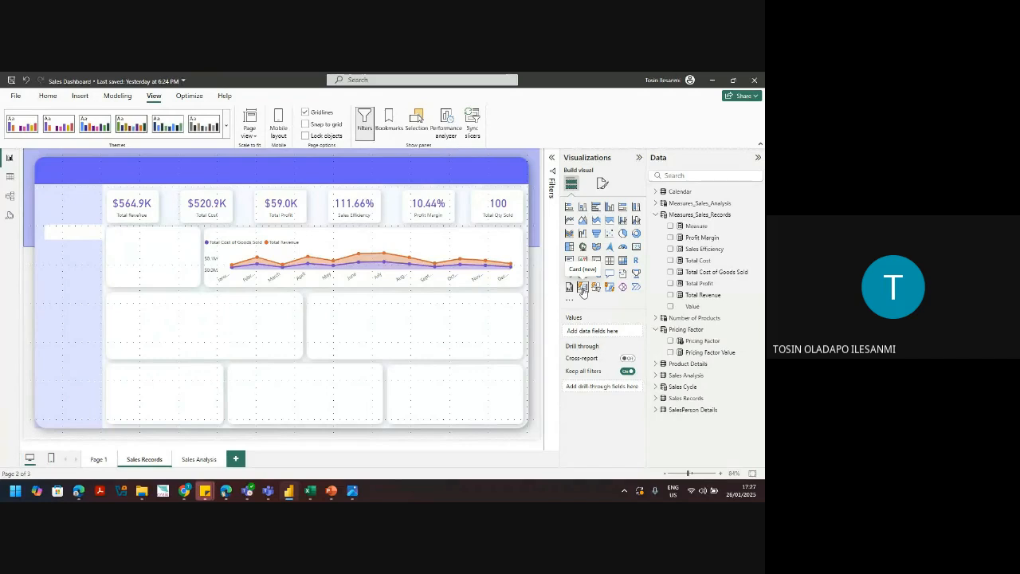
left_click(582, 292)
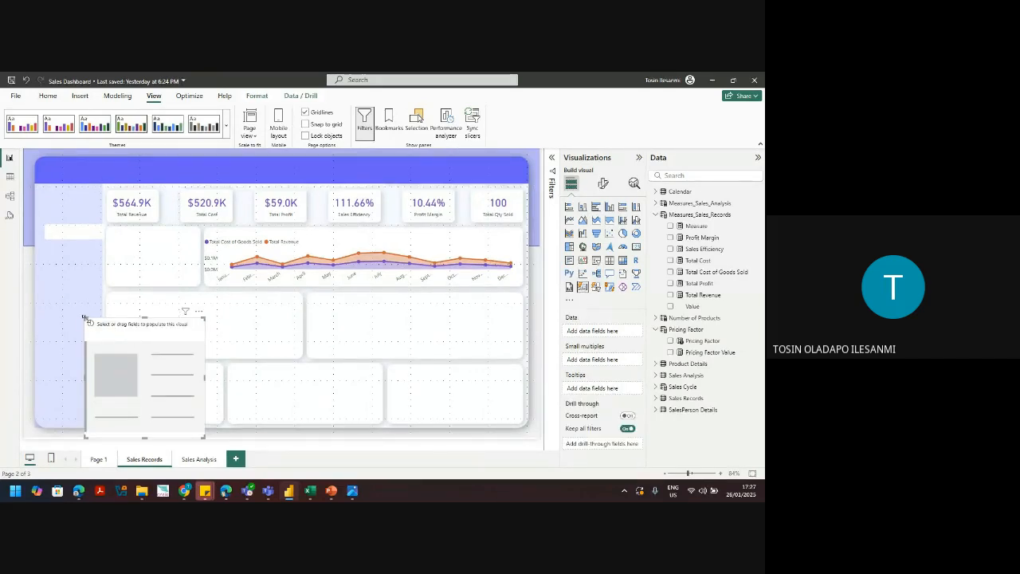
left_click_drag(86, 318, 165, 286)
key("Left")
key("Left")
key("Left")
key("Left")
key("Down")
key("Left")
key("Left")
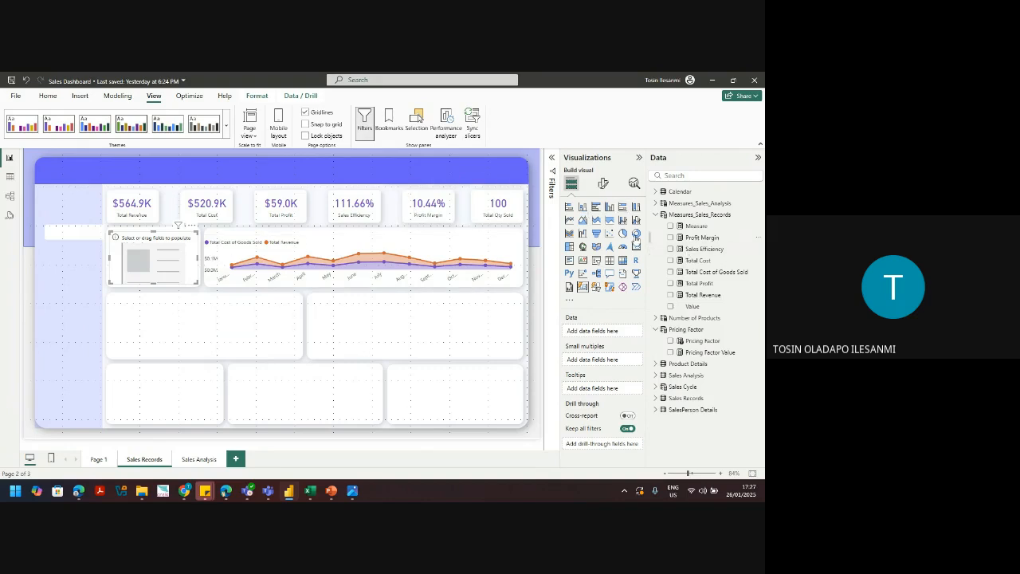
mouse_move(333, 272)
left_click(658, 216)
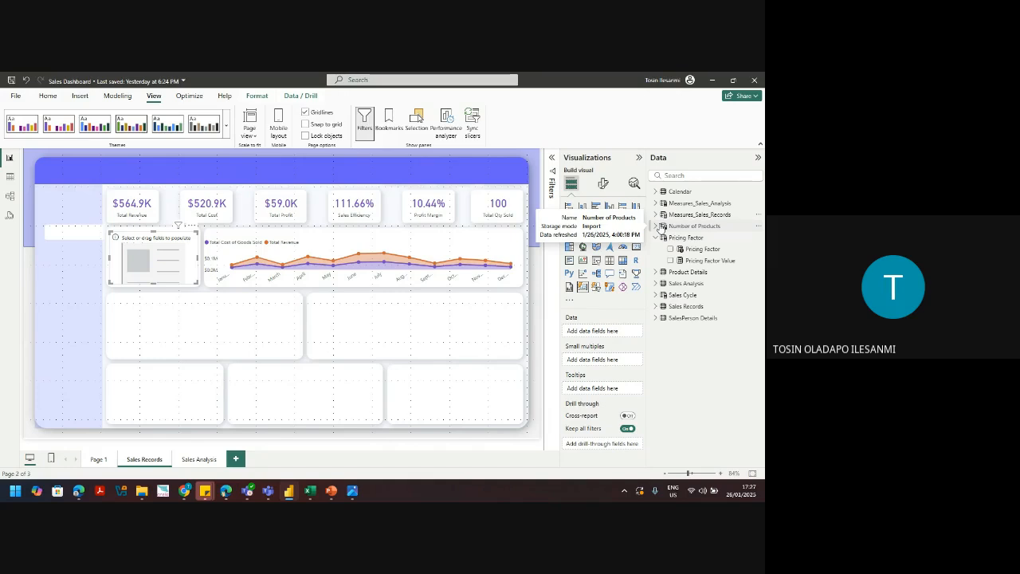
Step: Put Total Qty Sold from Measures_Sales_Analysis on the new card, showing 100
left_click(656, 215)
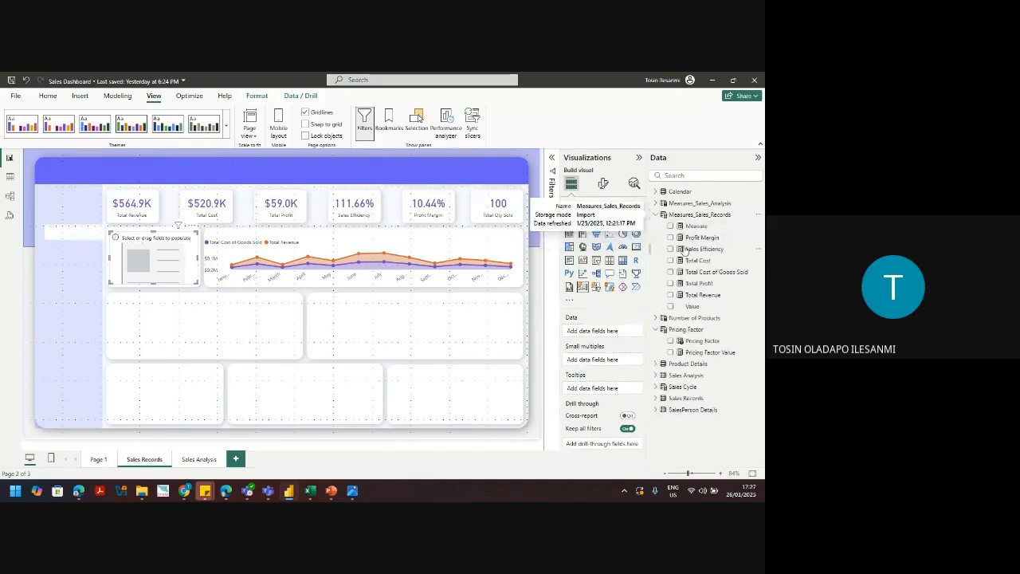
left_click(672, 273)
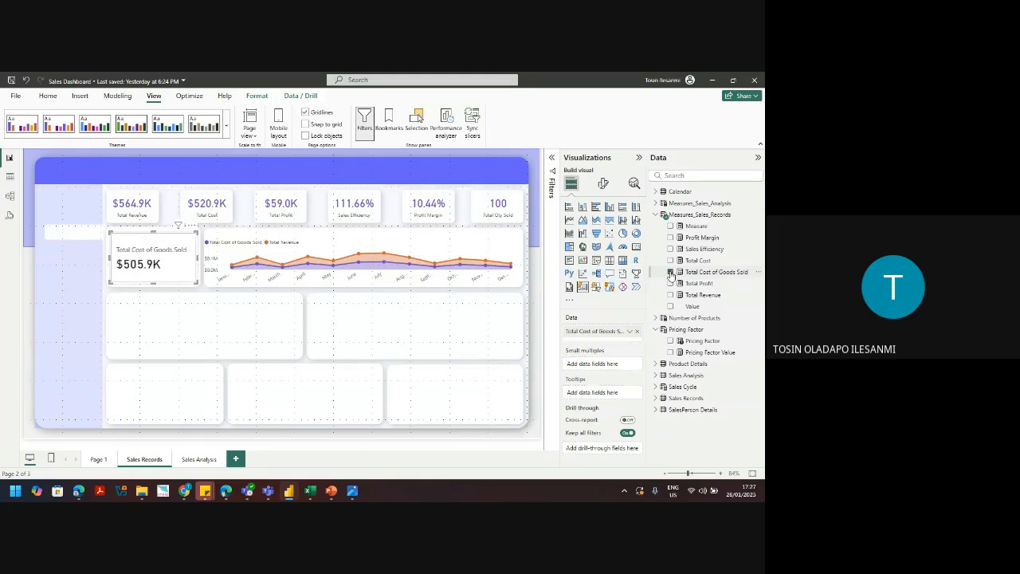
left_click(672, 273)
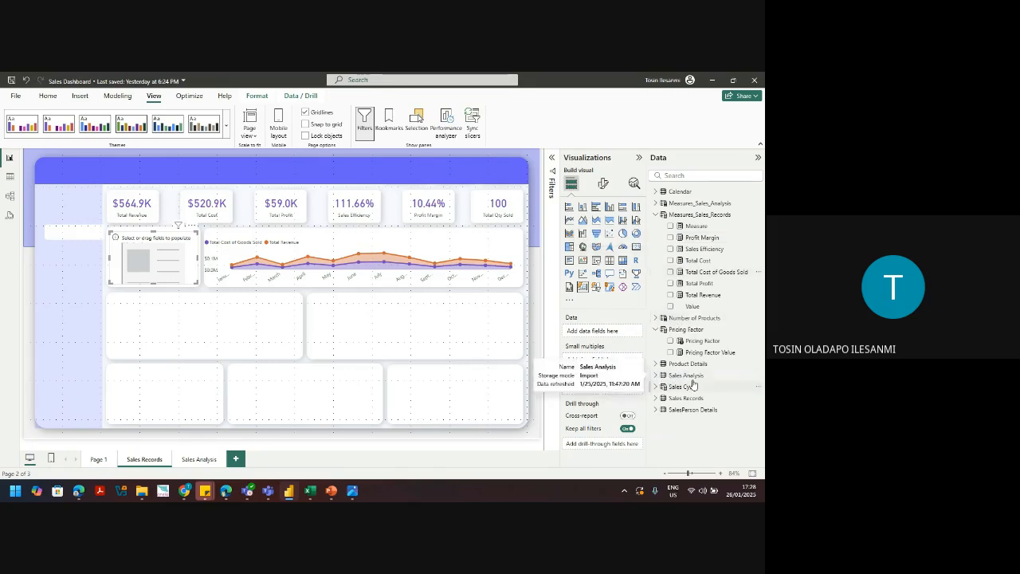
left_click(512, 213)
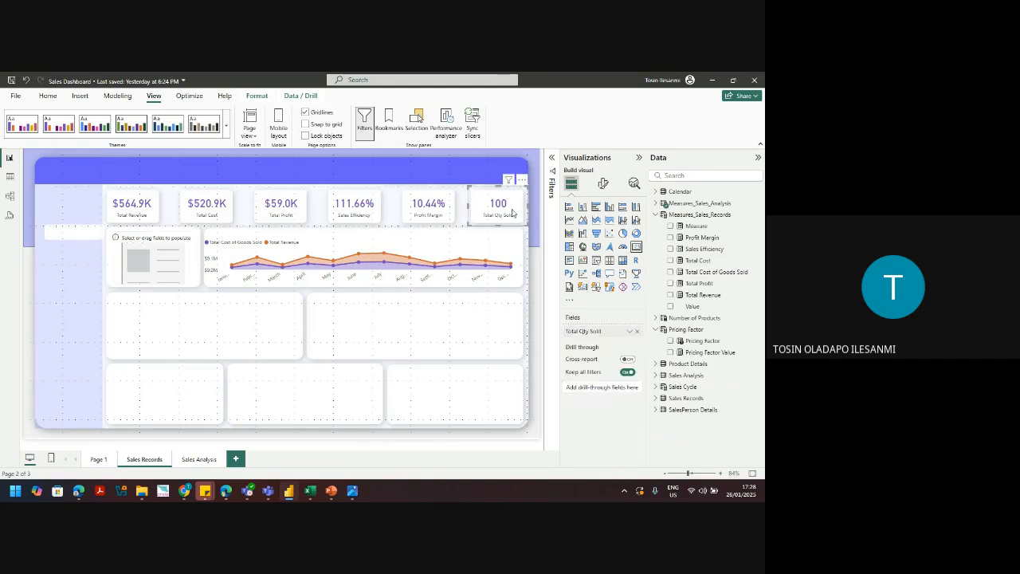
left_click(656, 204)
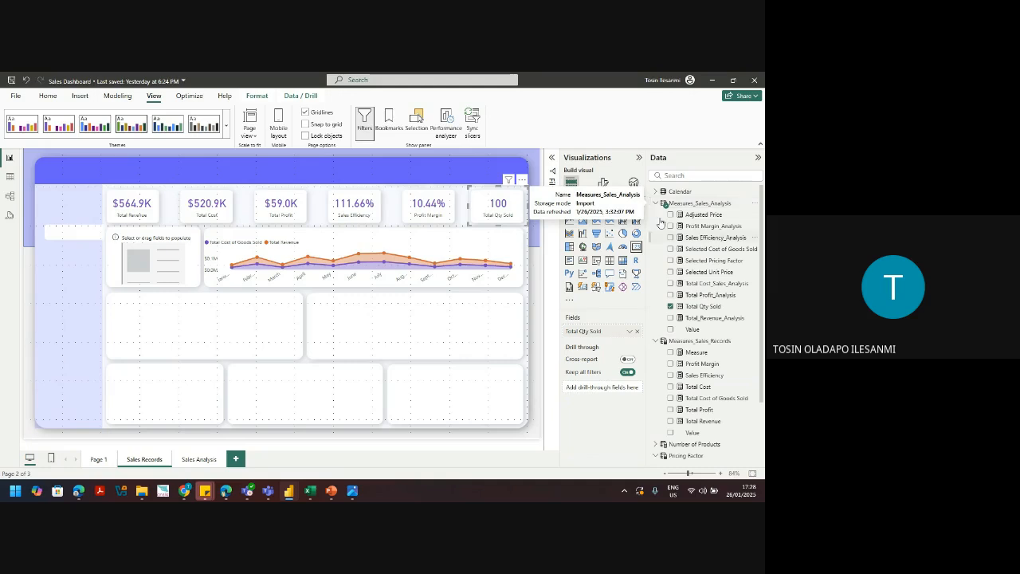
left_click(172, 271)
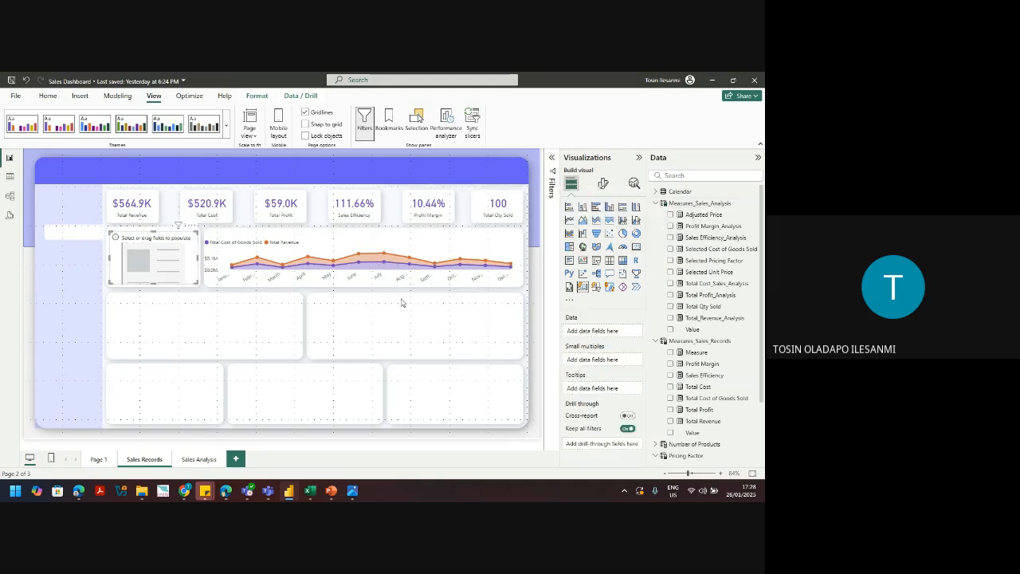
left_click(670, 306)
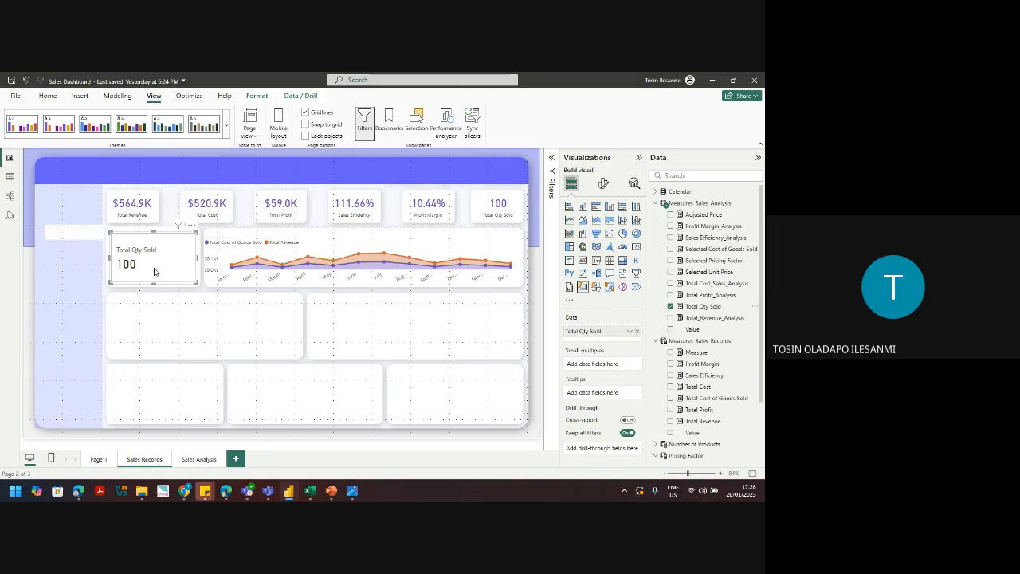
Step: Enlarge the Total Qty Sold card with its corner handles to fill its box
left_click_drag(109, 231, 107, 229)
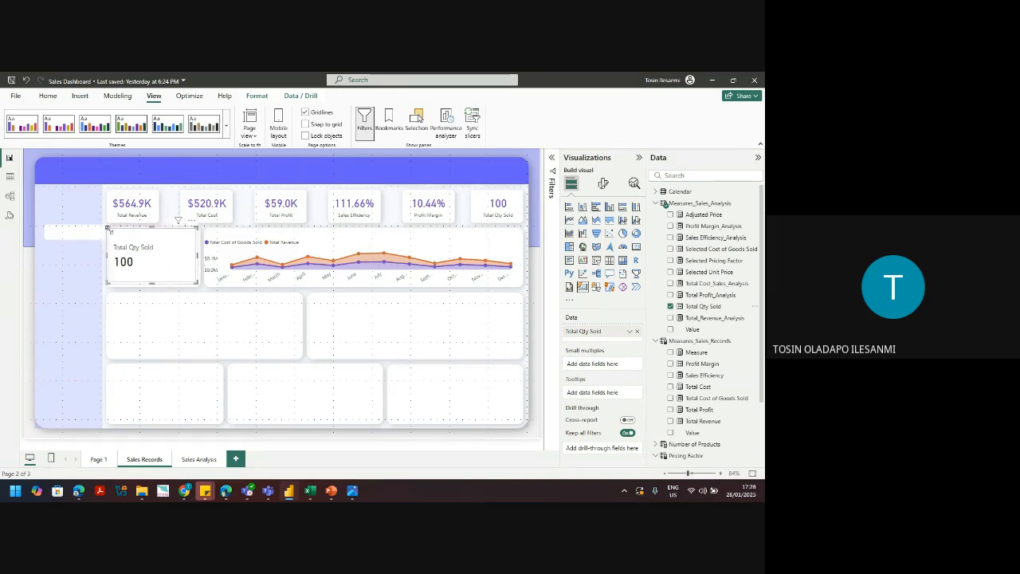
left_click_drag(197, 283, 201, 293)
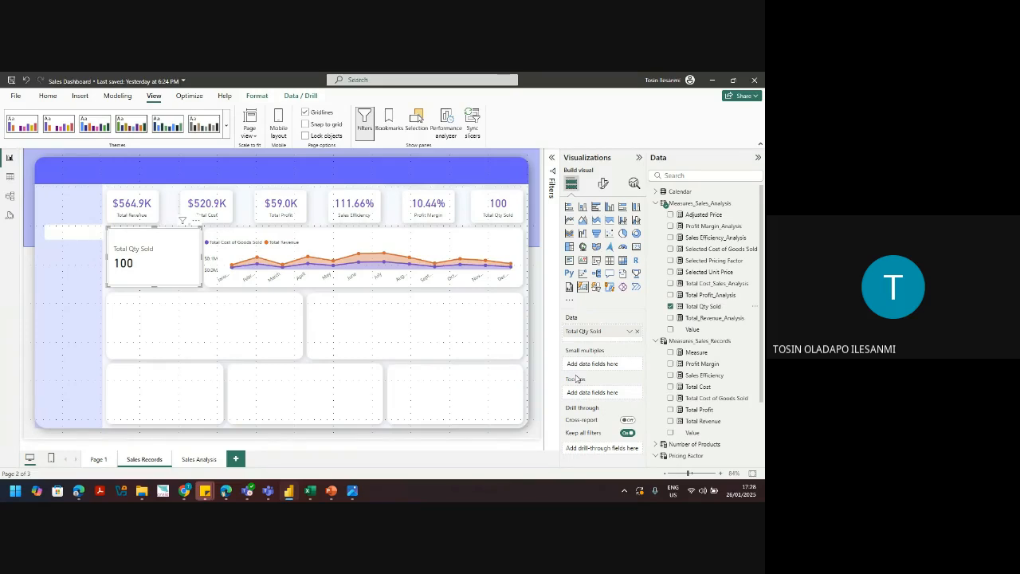
left_click(656, 203)
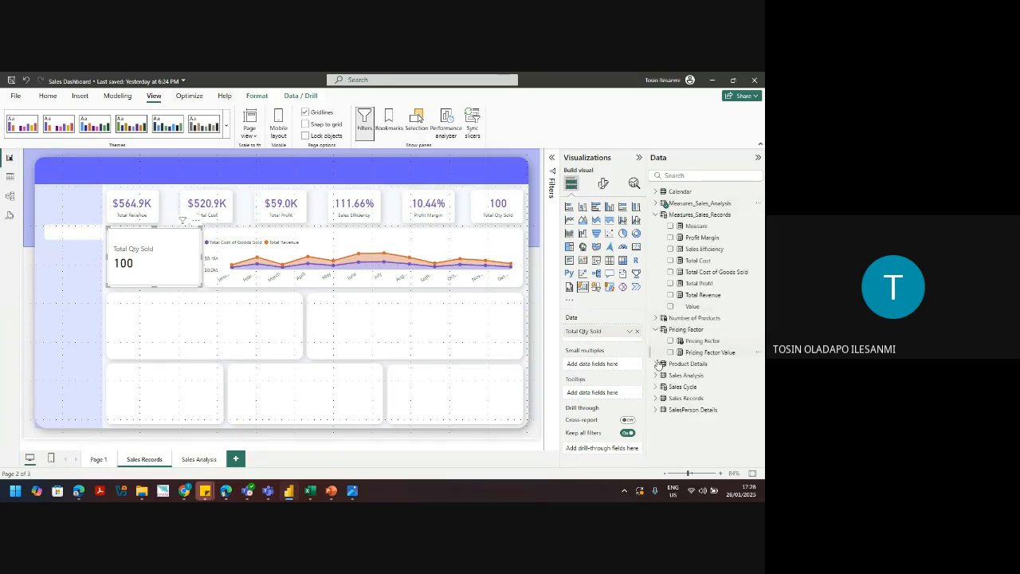
left_click(656, 216)
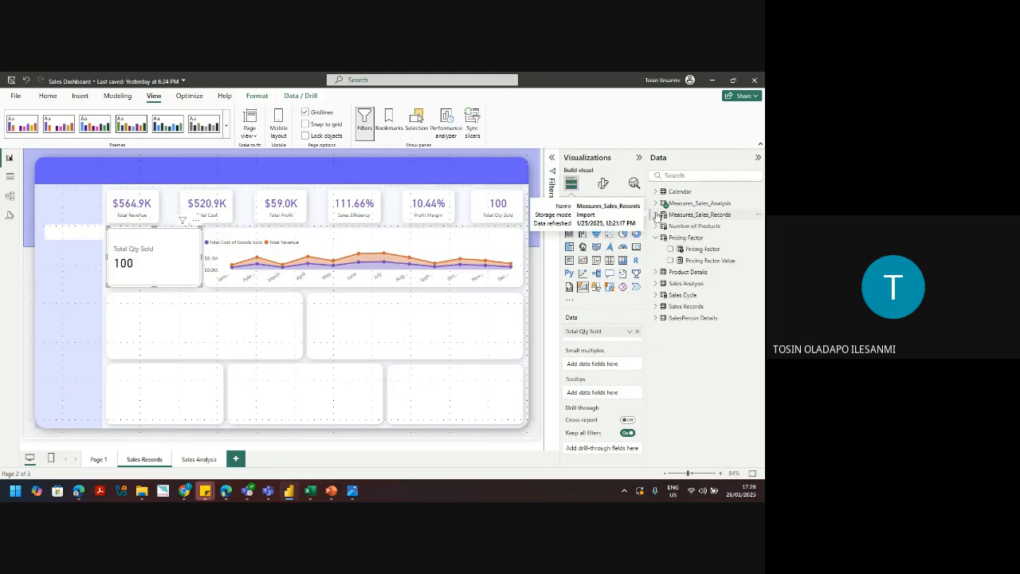
Step: Add Product Name from Product Details to Small multiples, splitting the card into Chips, Crackers and Nuts
left_click(656, 237)
left_click(656, 249)
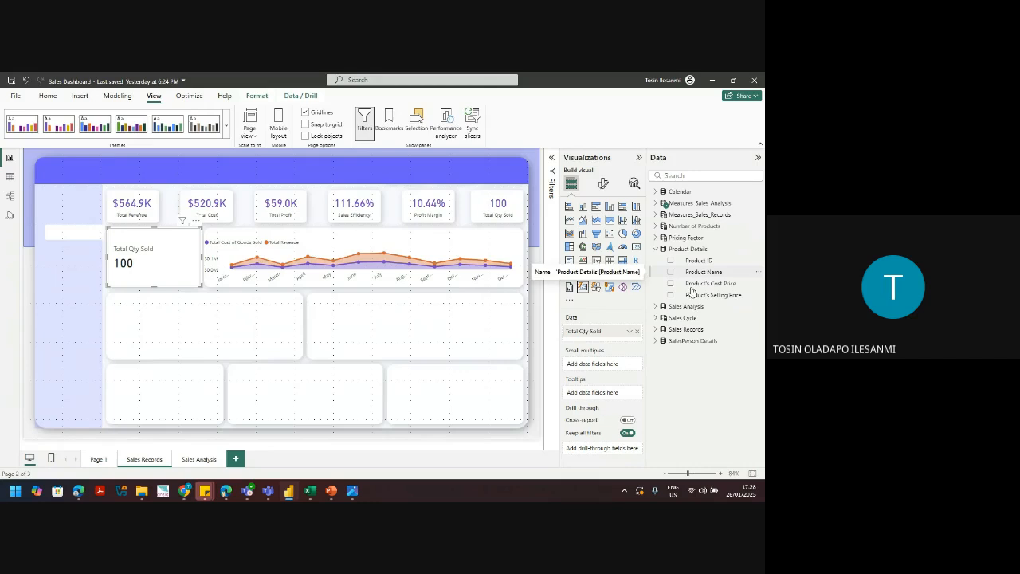
left_click(706, 272)
left_click_drag(611, 372, 611, 372)
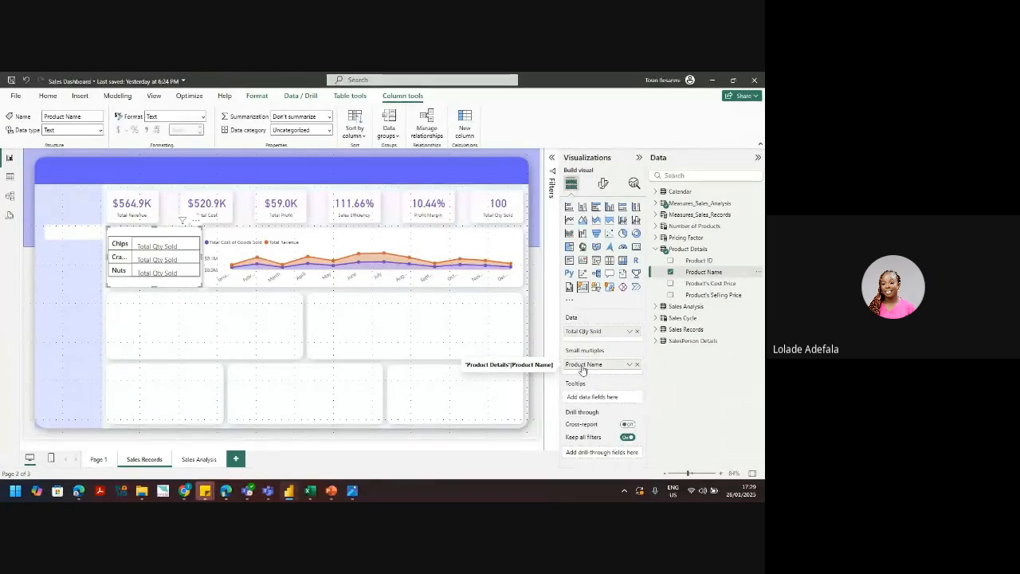
left_click(603, 184)
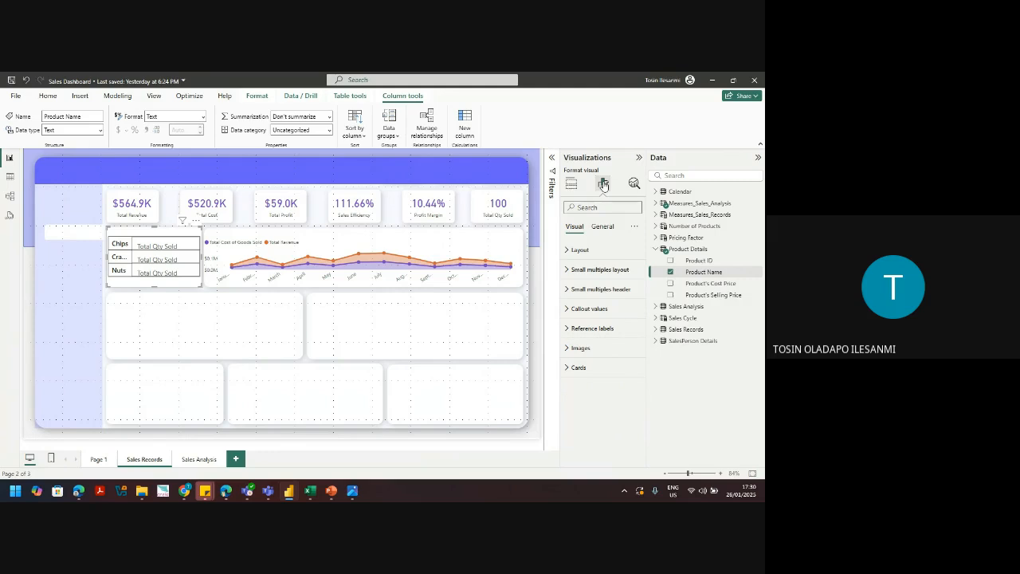
Step: Lay the product cards out in one row with 8 px spacing
left_click(580, 250)
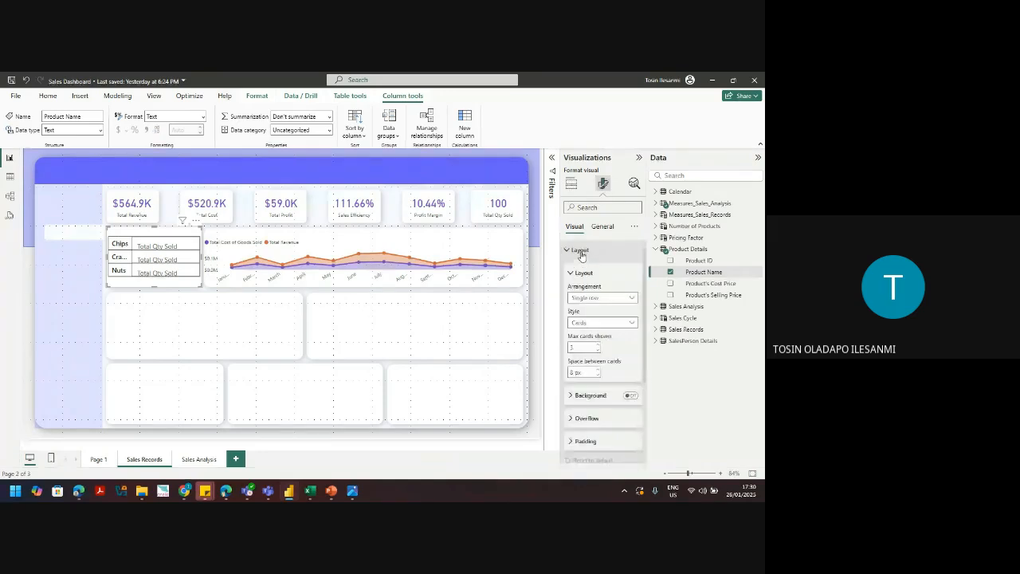
left_click(602, 298)
left_click(597, 312)
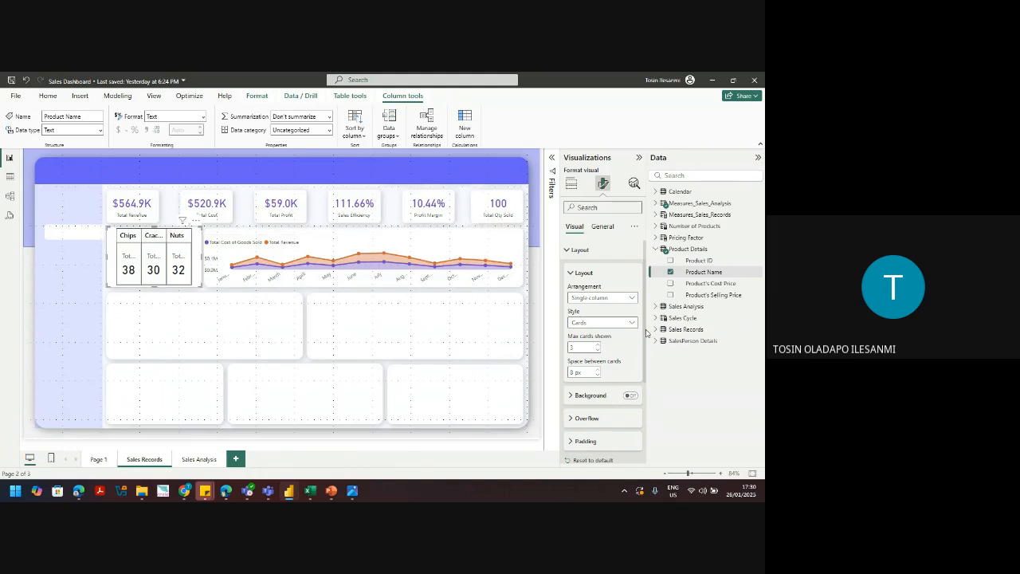
left_click_drag(645, 333, 640, 398)
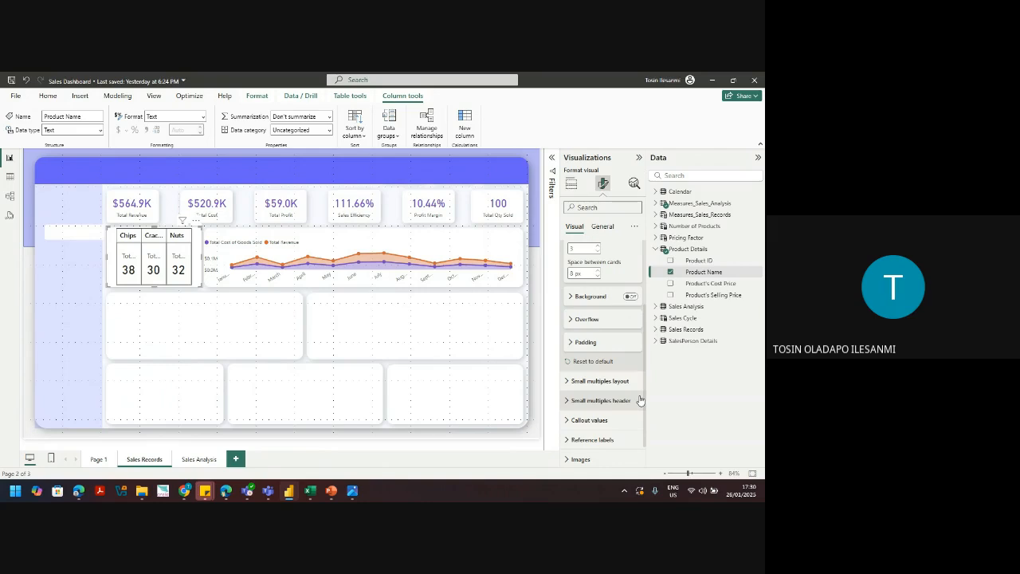
left_click_drag(640, 399, 639, 406)
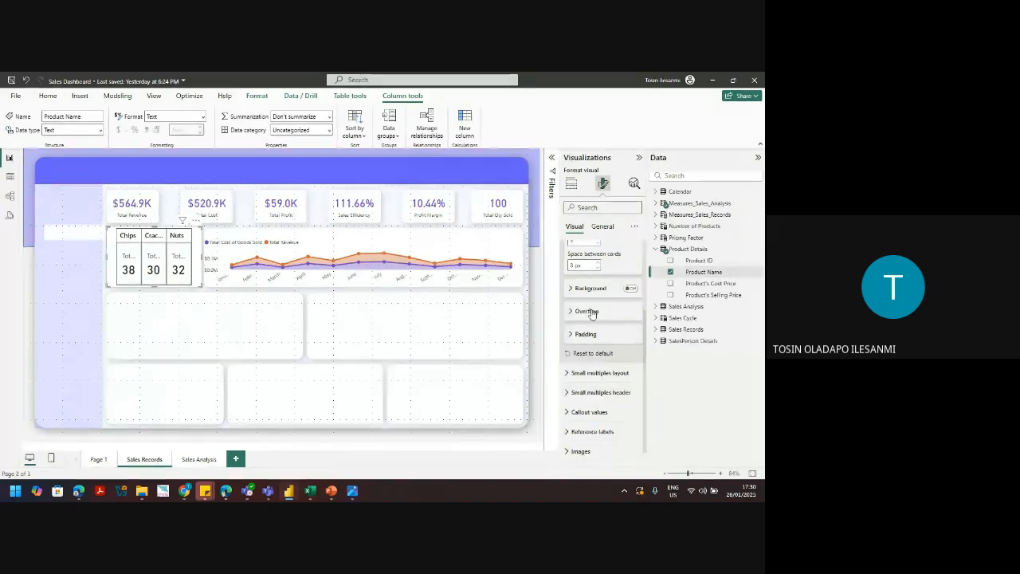
Step: Turn off the small-multiples gridlines and border on the Chips and Nuts cards
left_click(617, 378)
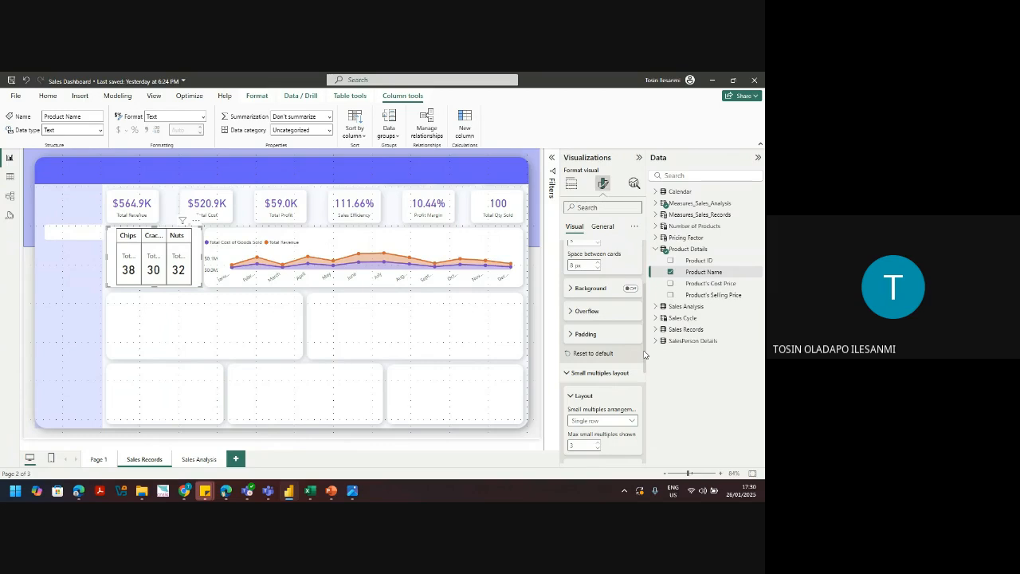
scroll(646, 357, "down", 3)
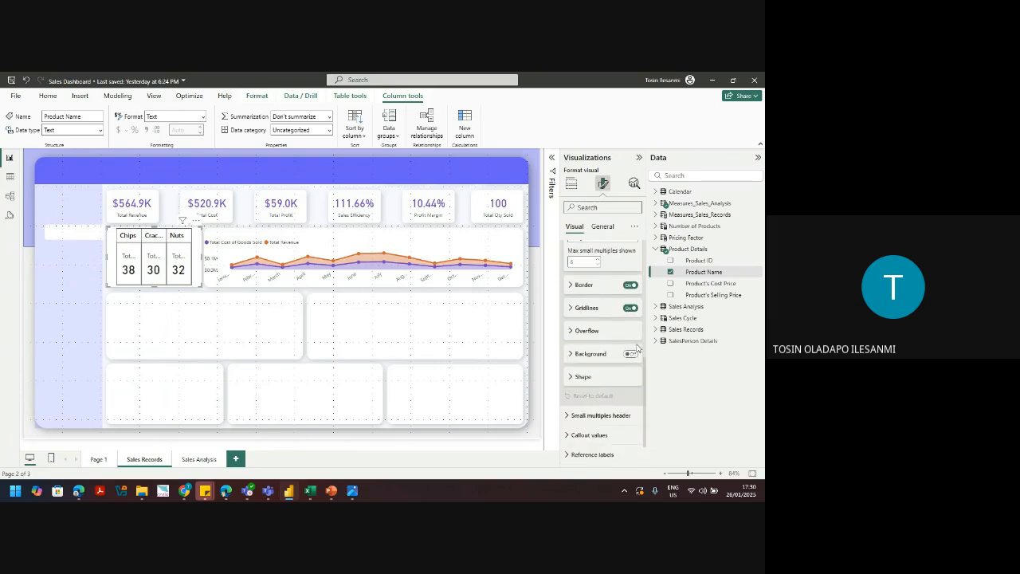
left_click(630, 308)
left_click(630, 285)
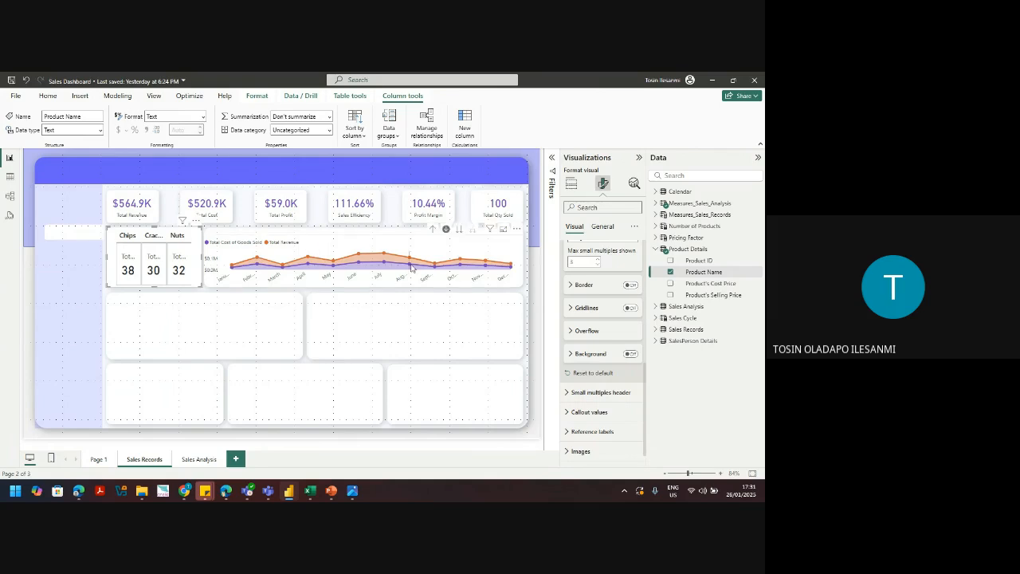
Step: Expand the Callout values settings for the product cards
mouse_move(412, 268)
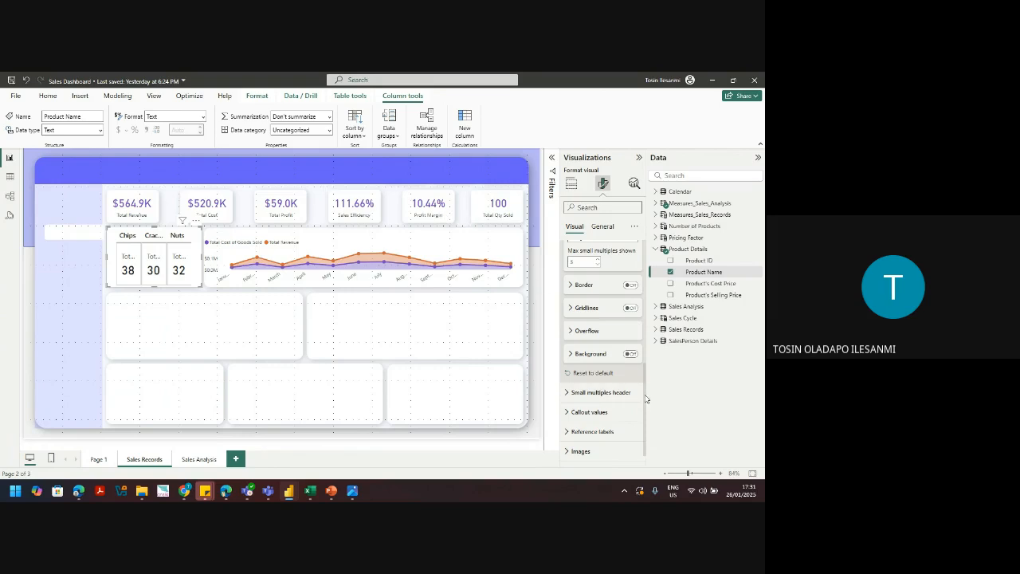
left_click_drag(646, 398, 647, 421)
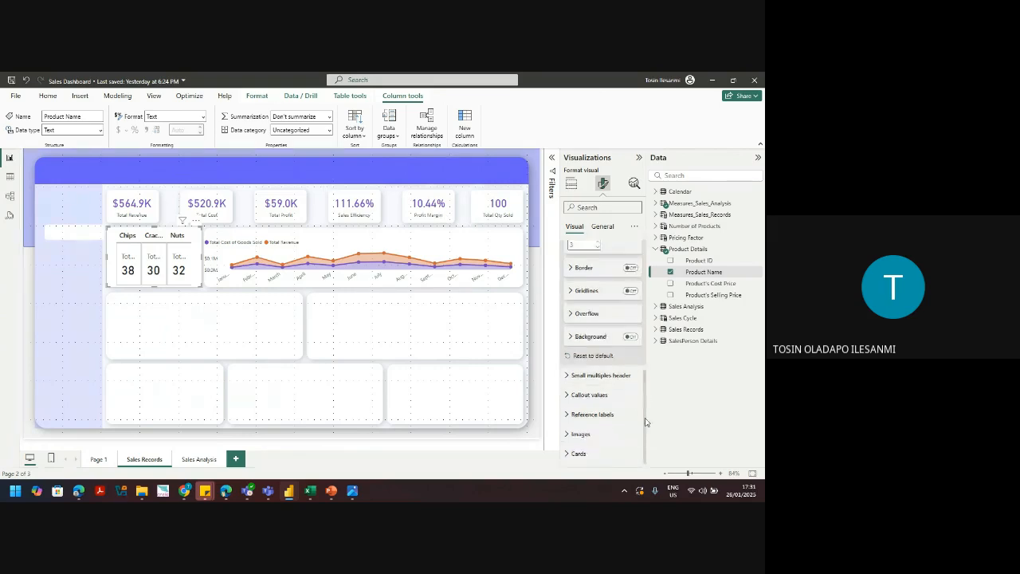
left_click(590, 395)
left_click_drag(647, 376, 648, 420)
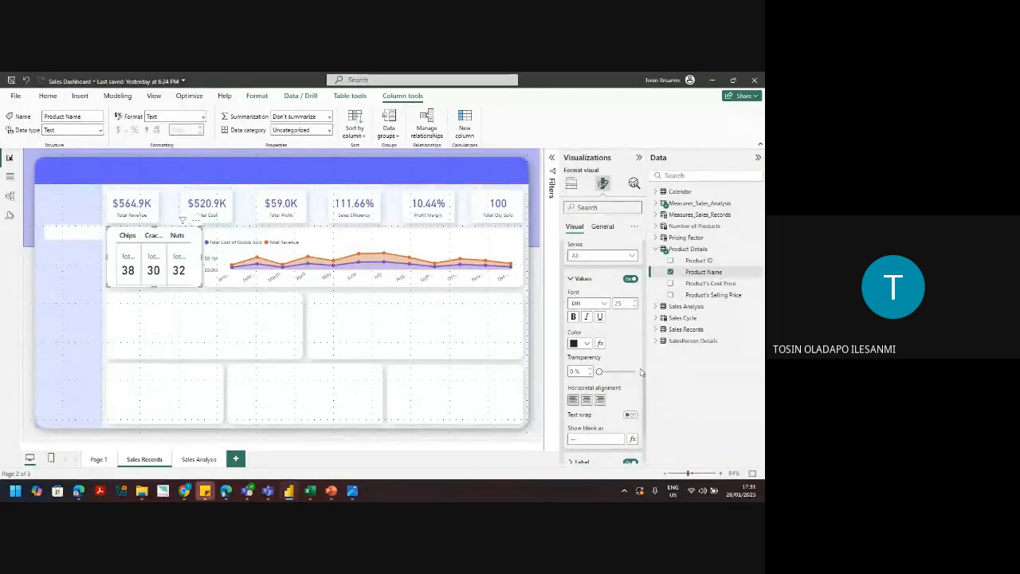
left_click_drag(645, 388, 650, 331)
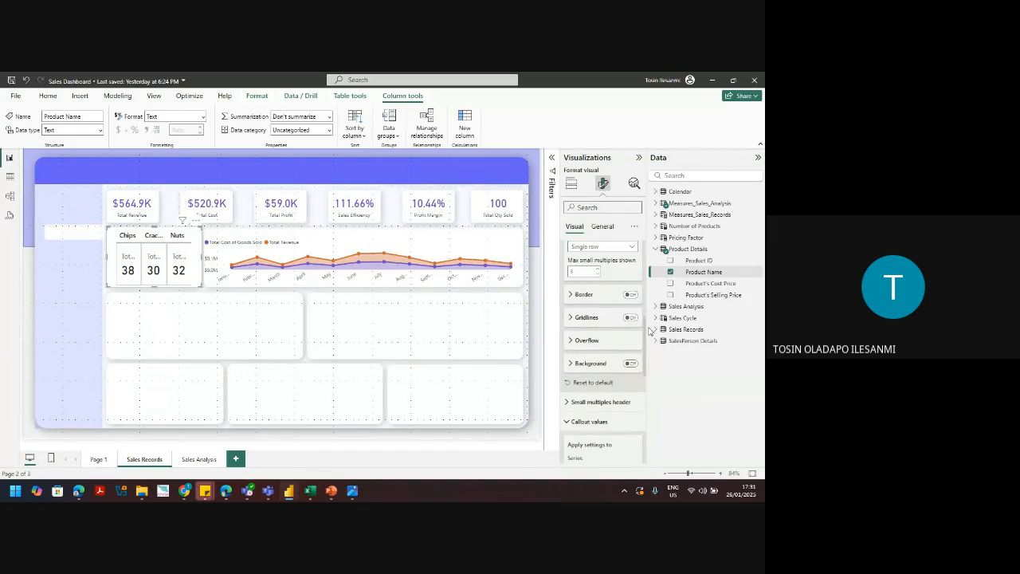
Step: Review the Background, Overflow, Gridlines, Border and Layout sections of the card formatting
left_click(580, 365)
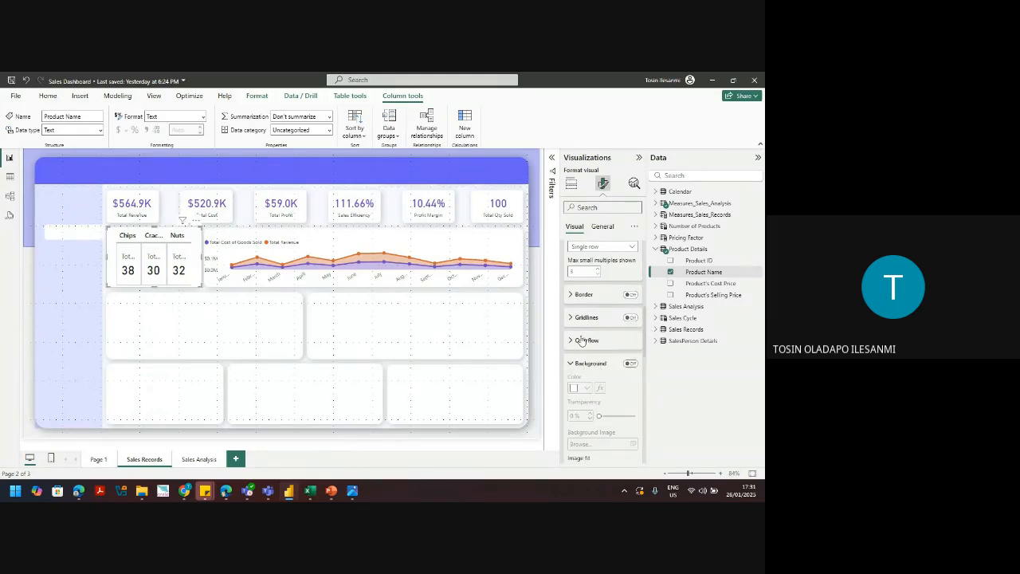
left_click(582, 340)
left_click(588, 317)
left_click(596, 298)
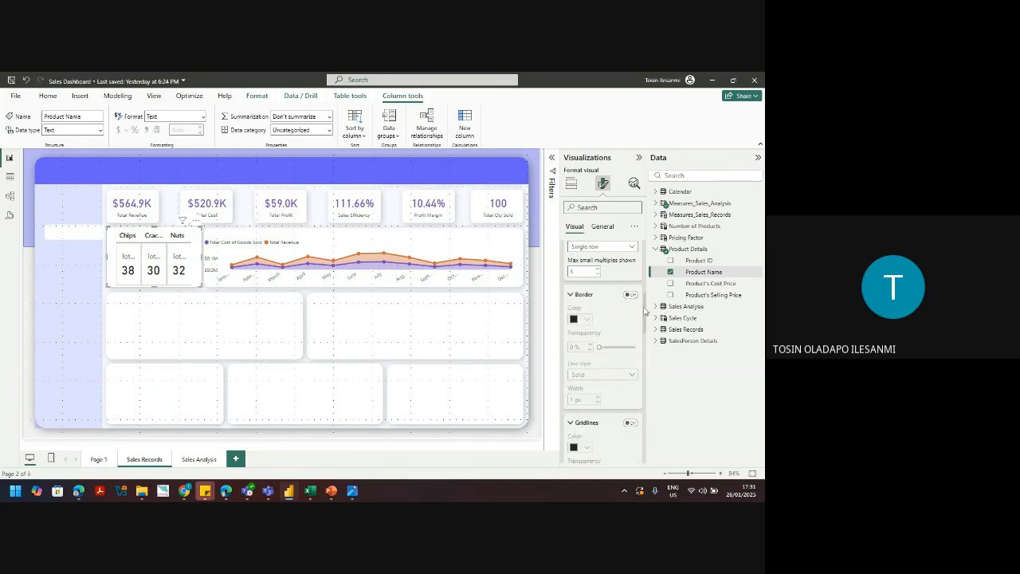
left_click_drag(645, 311, 642, 452)
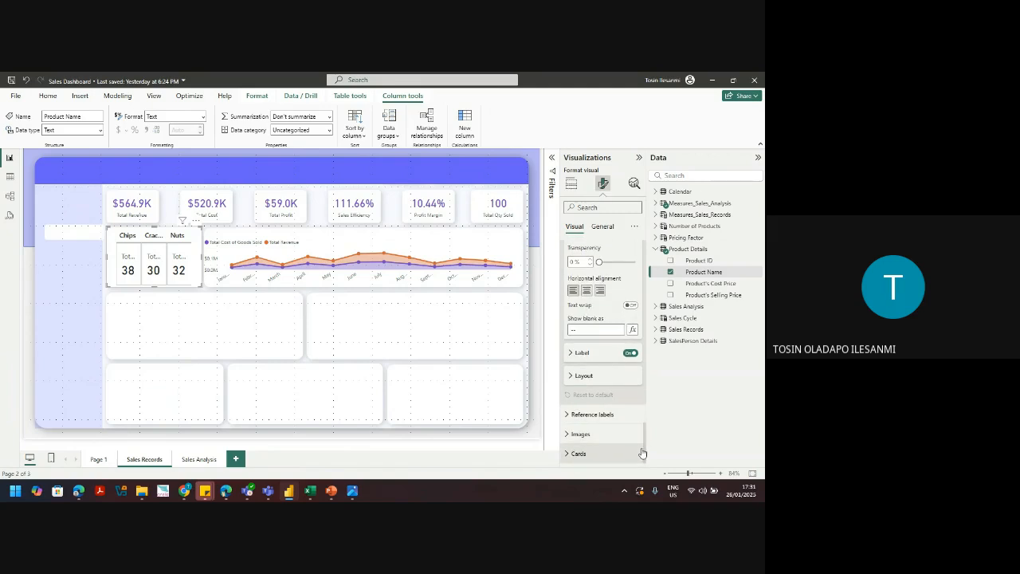
left_click(601, 378)
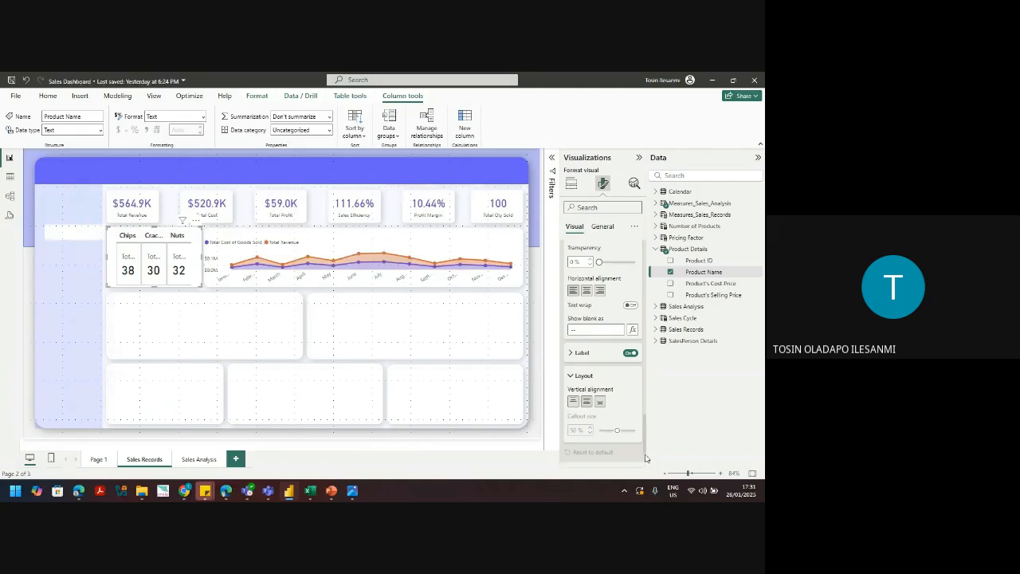
scroll(645, 458, "down", 2)
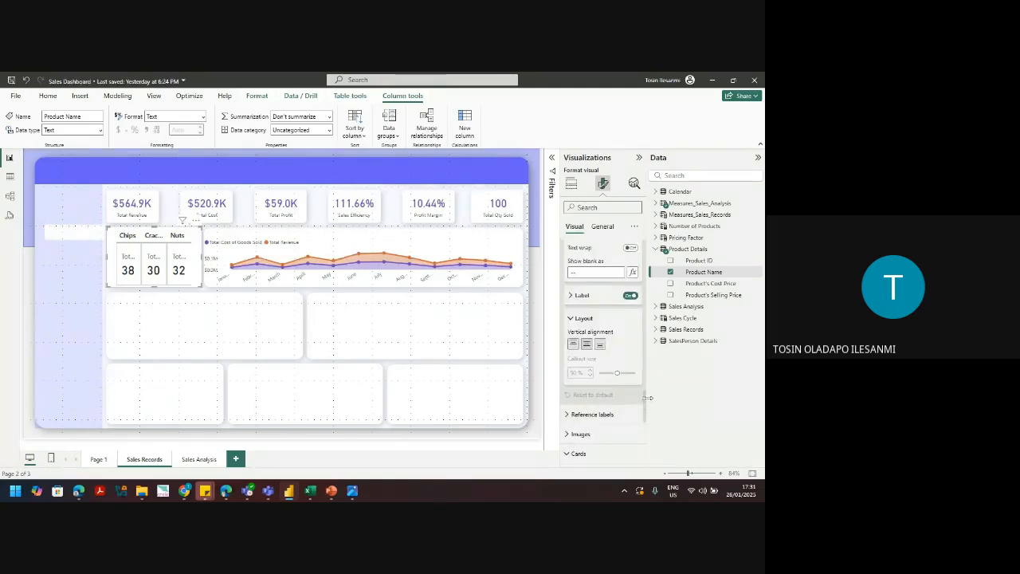
left_click_drag(644, 408, 644, 455)
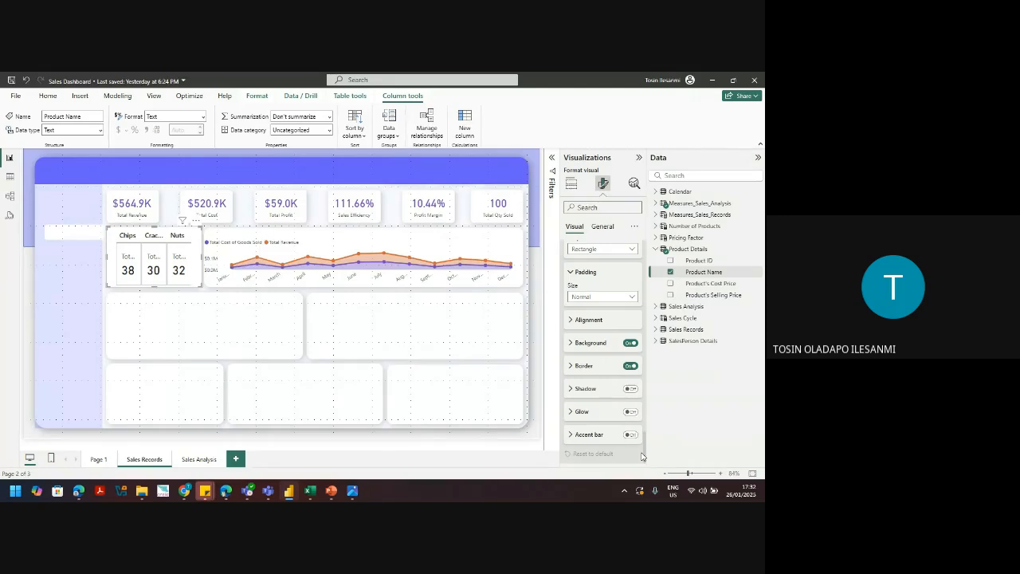
Step: Switch on the Shadow toggle under Cards so each product card gets a drop shadow
left_click(631, 390)
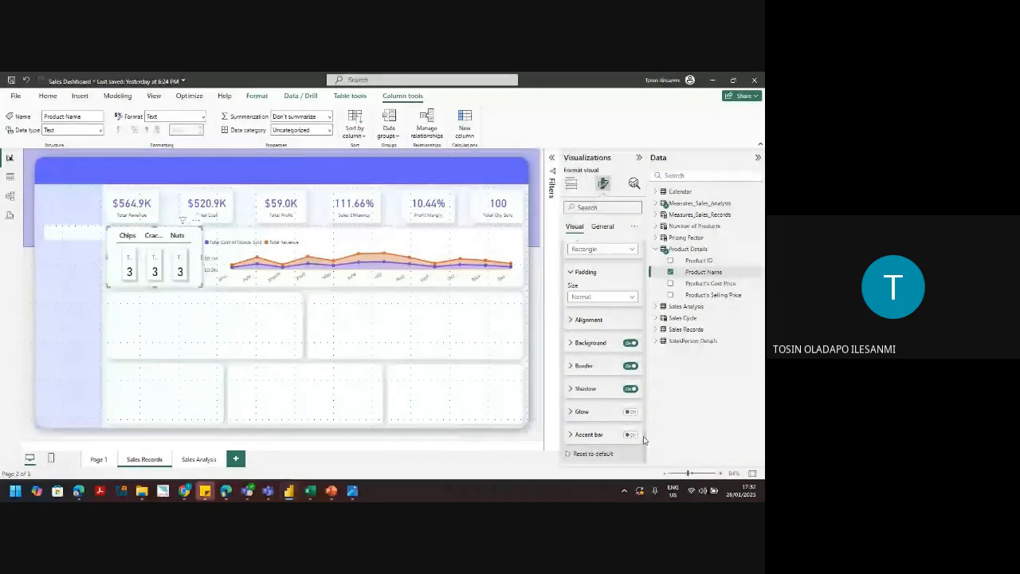
left_click_drag(644, 440, 652, 373)
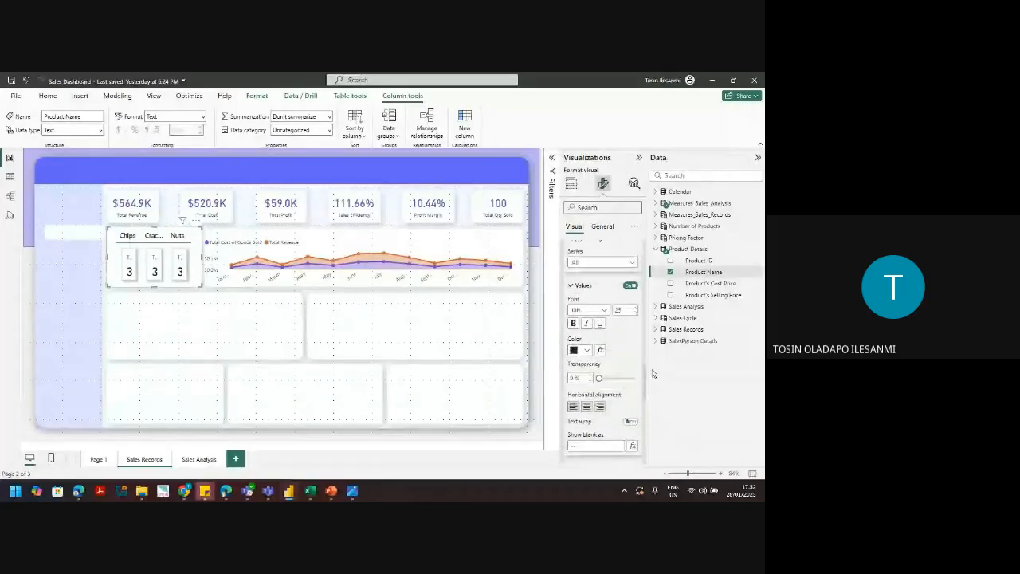
Step: Change the Callout values font size from 25 to 15
double_click(621, 314)
type("15")
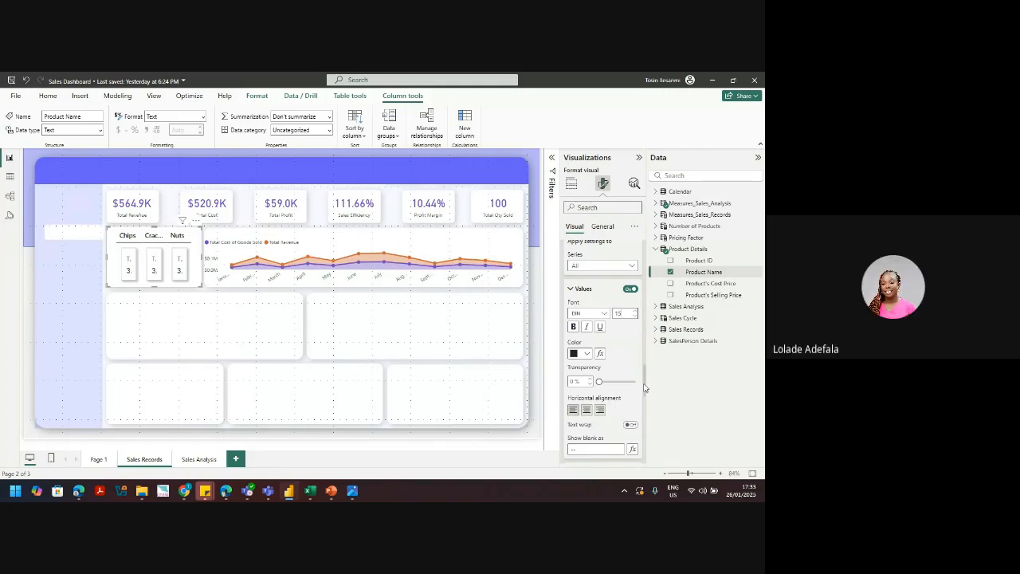
scroll(649, 335, "down", 5)
scroll(649, 335, "down", 6)
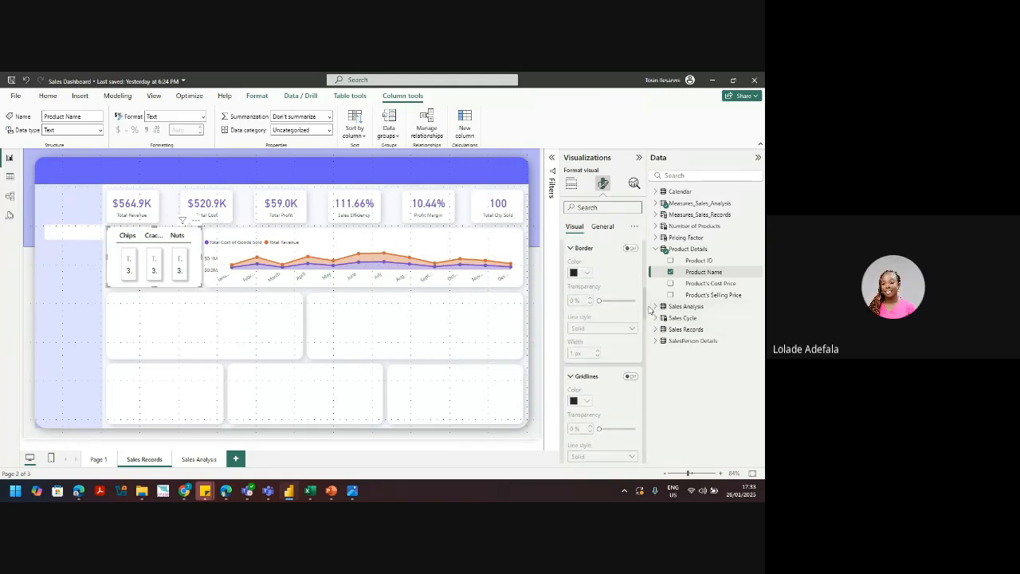
scroll(646, 289, "up", 3)
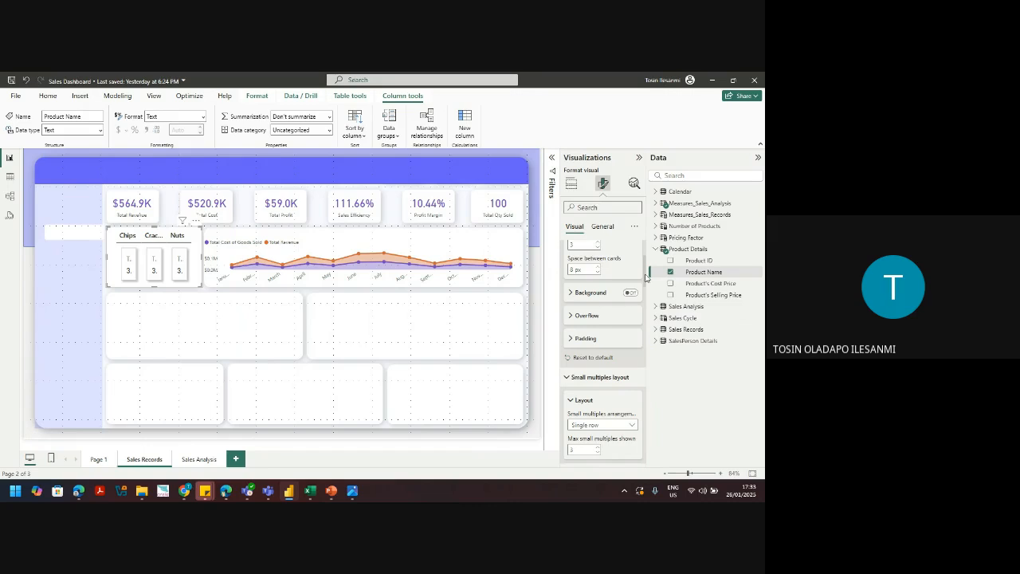
scroll(646, 276, "up", 3)
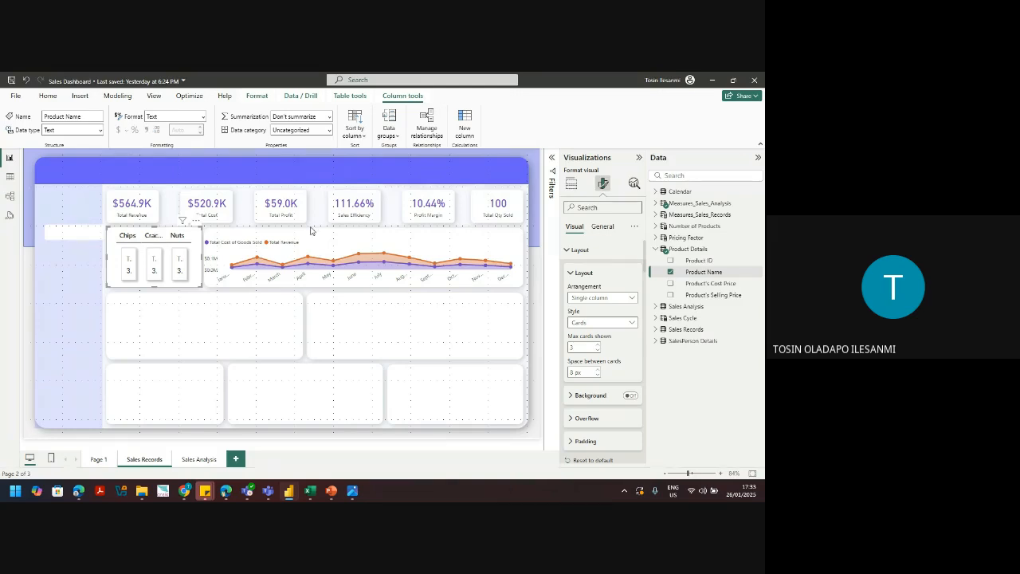
Step: Set the product card visual's size to width 266 and height 147 under General > Properties
left_click(602, 227)
left_click(579, 250)
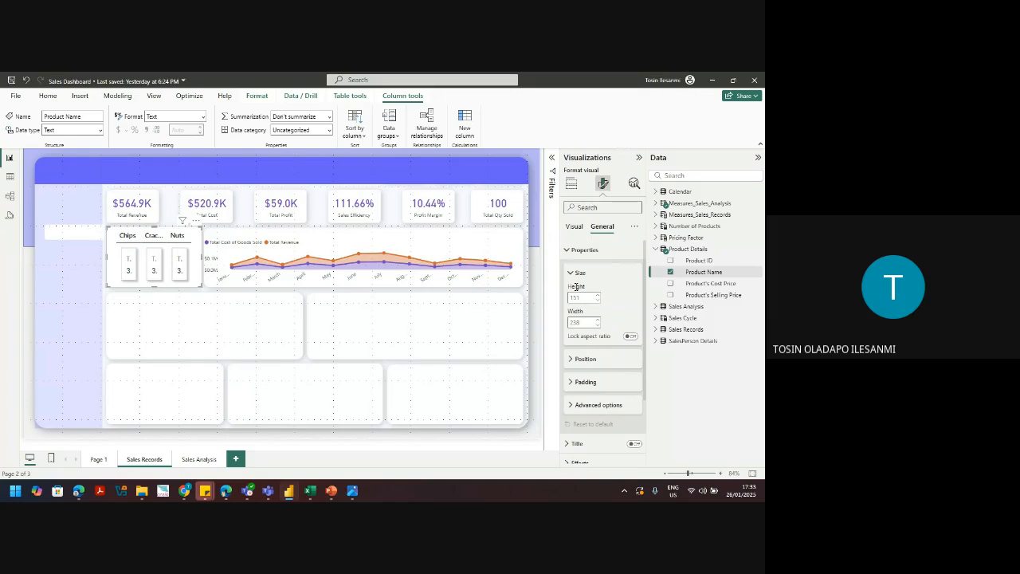
left_click(580, 322)
scroll(580, 322, "up", 20)
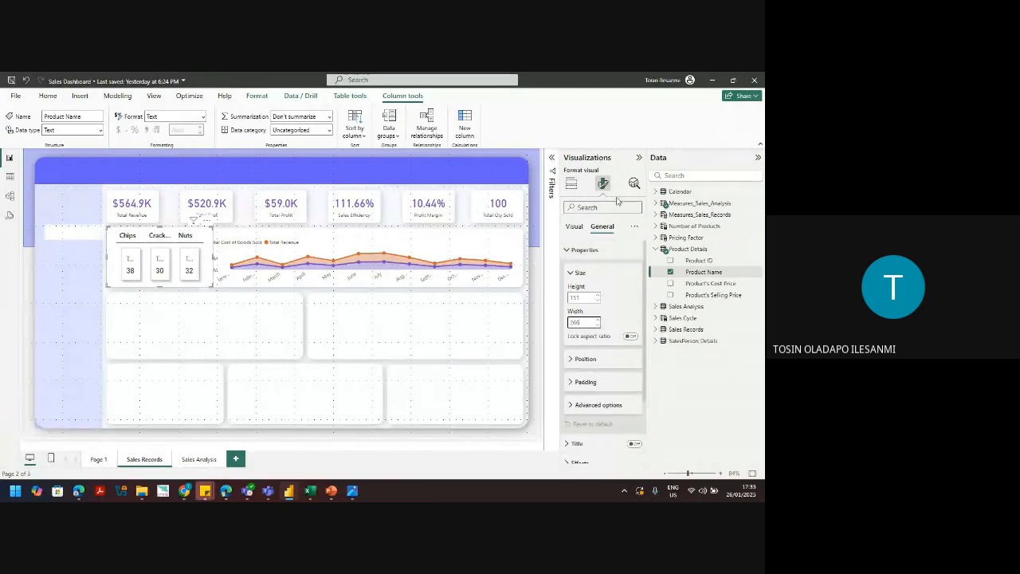
left_click(581, 272)
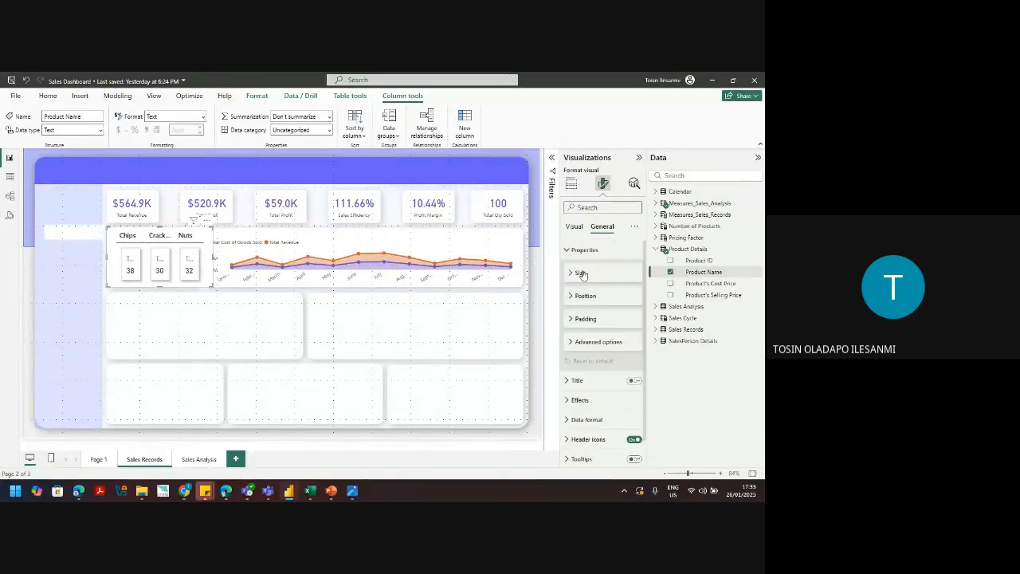
left_click(582, 273)
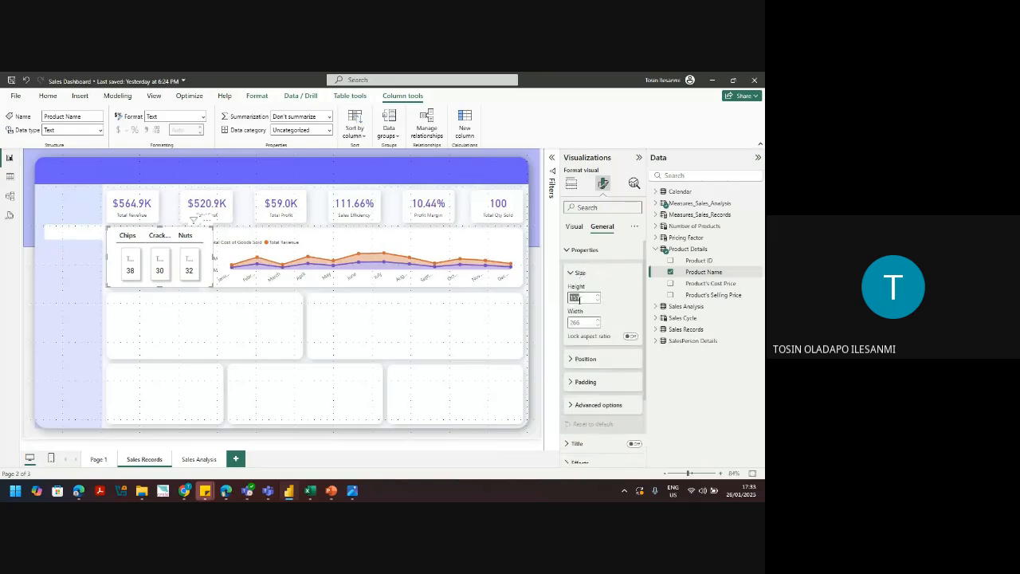
type("147")
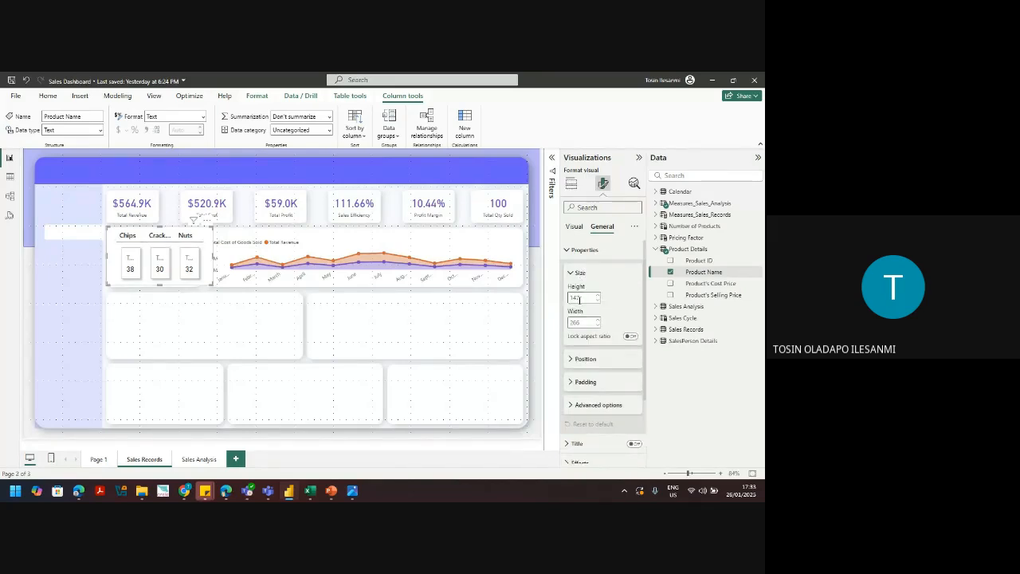
left_click(579, 274)
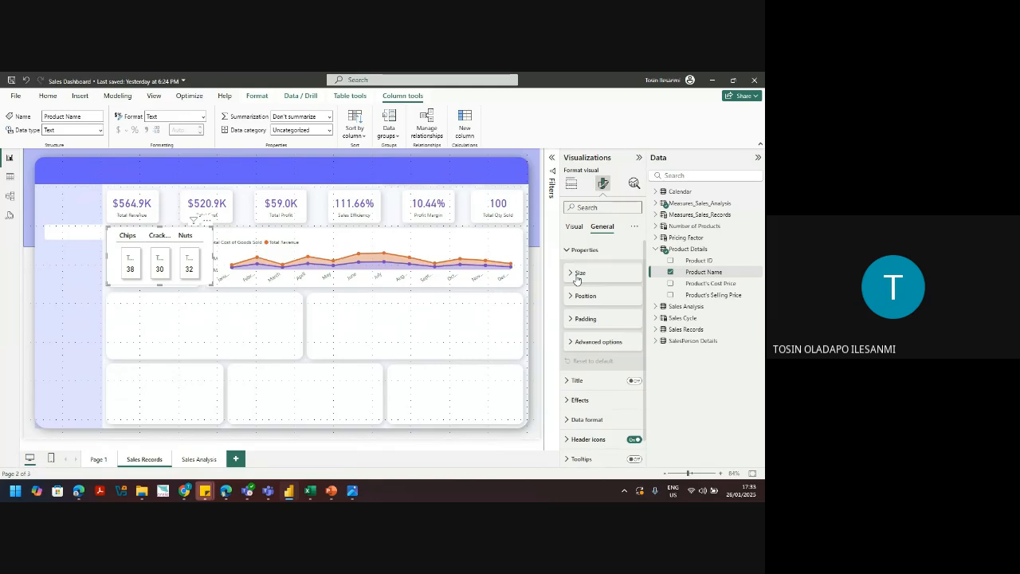
left_click(580, 401)
left_click_drag(644, 328, 646, 376)
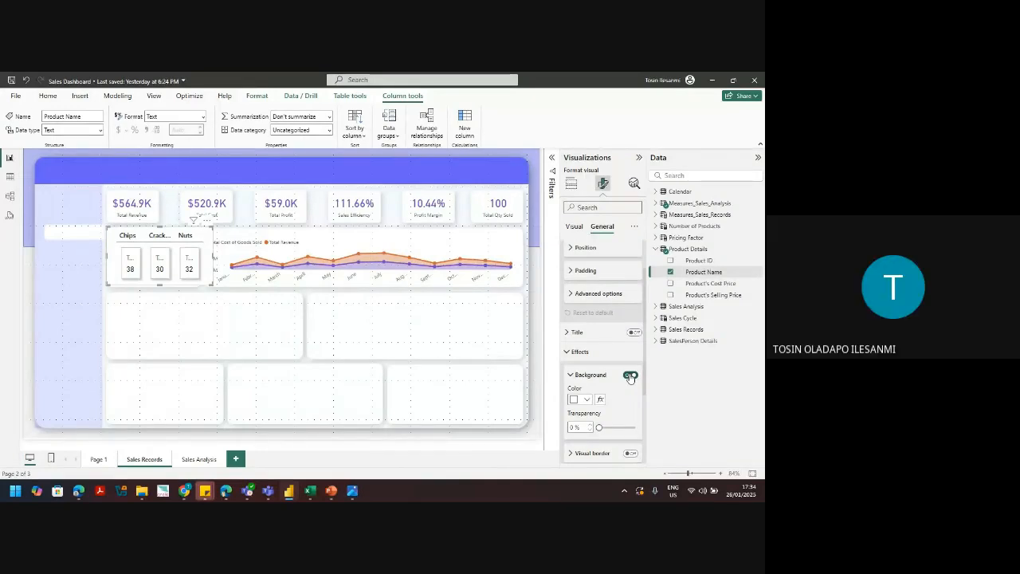
Step: Make the card visual's background transparent, then bring up Callout values > Values in the Visual settings
left_click(630, 376)
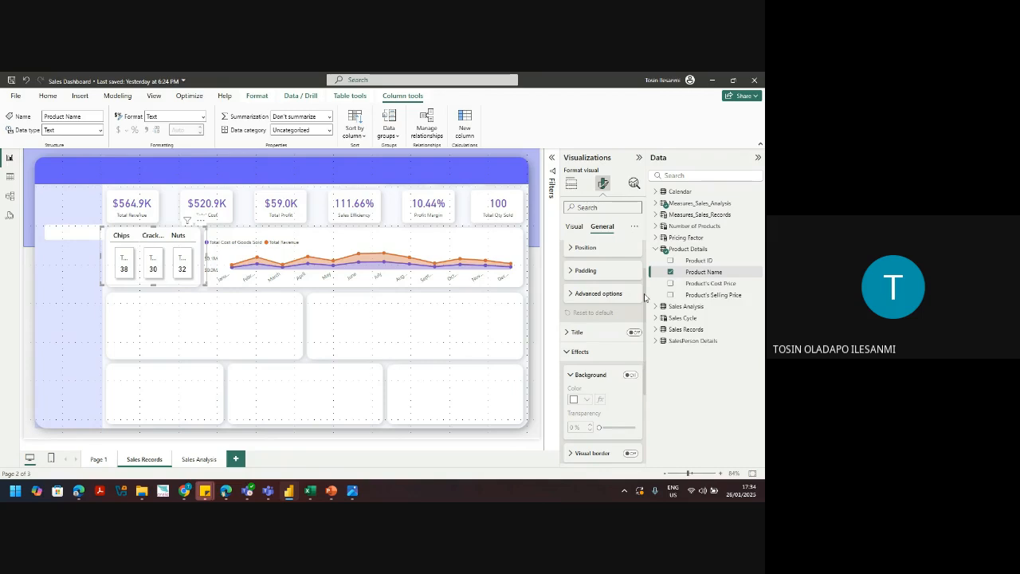
left_click_drag(645, 275, 648, 246)
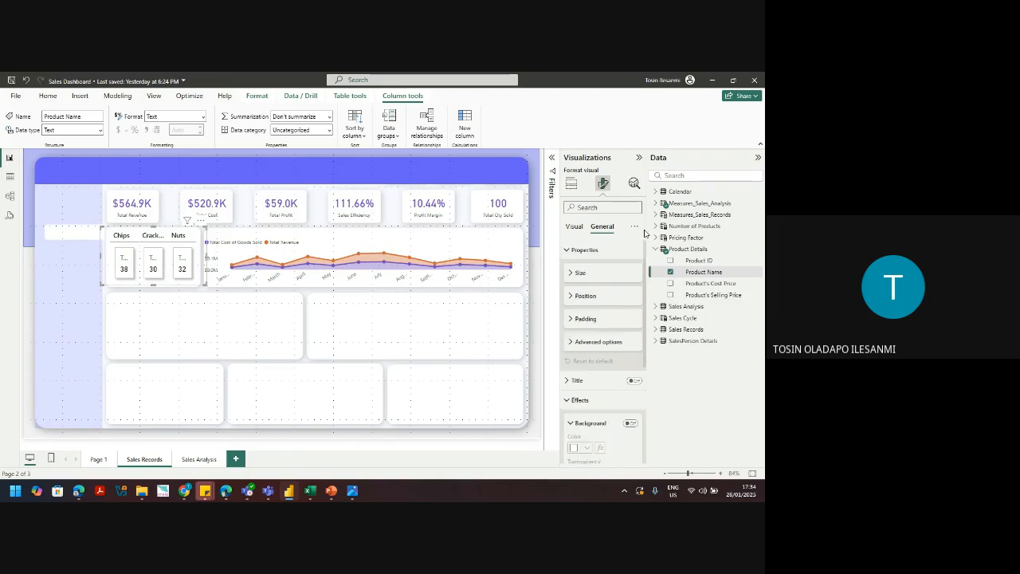
left_click(572, 233)
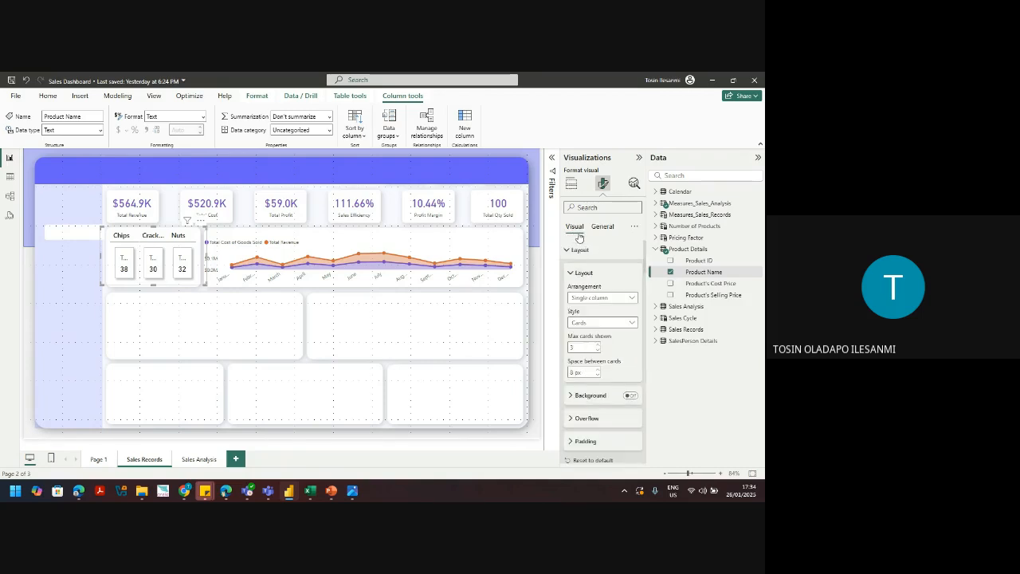
left_click(571, 273)
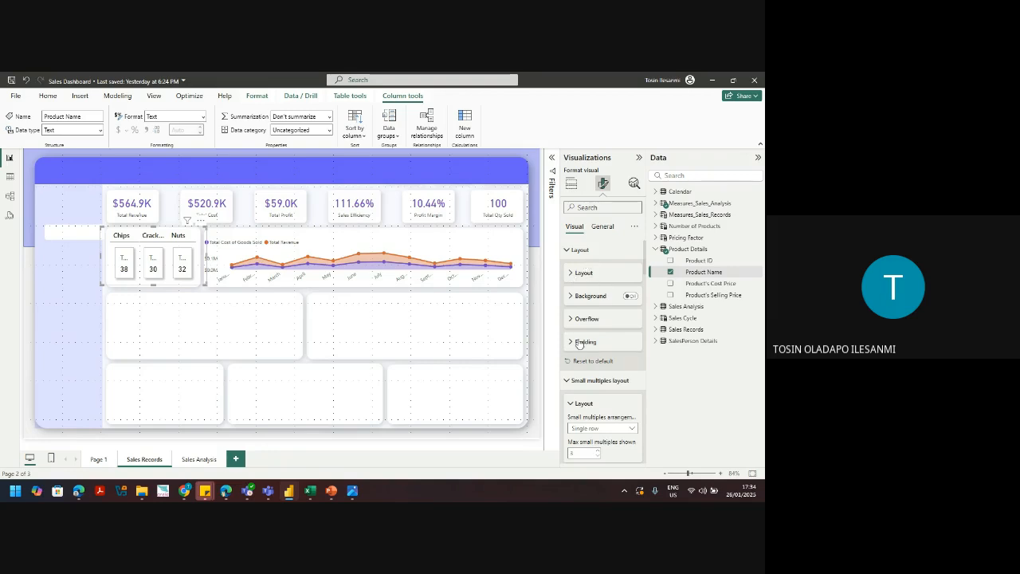
left_click_drag(645, 267, 646, 382)
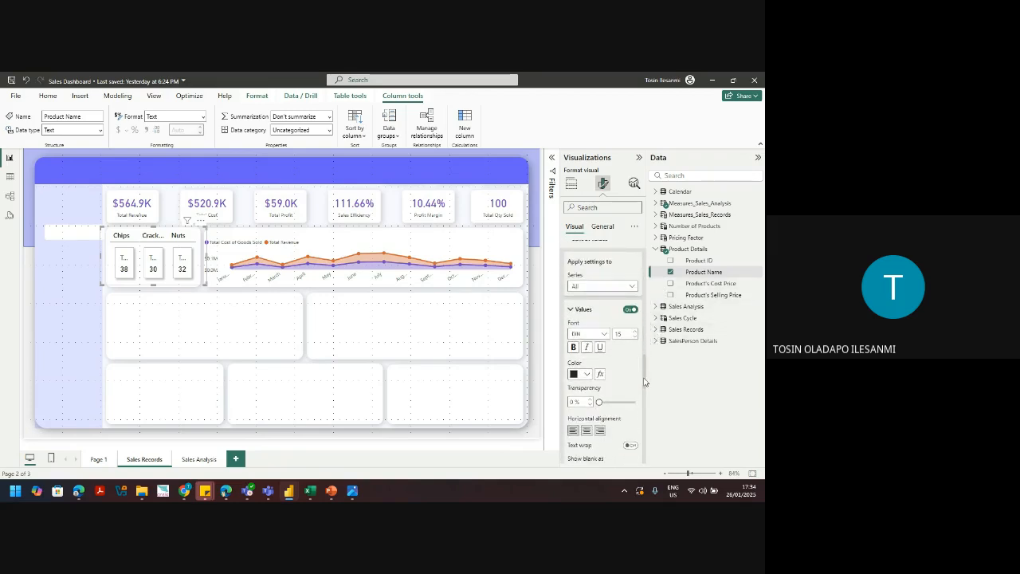
Step: Color the card values purple and switch the truncated value labels off
left_click(590, 375)
left_click(581, 338)
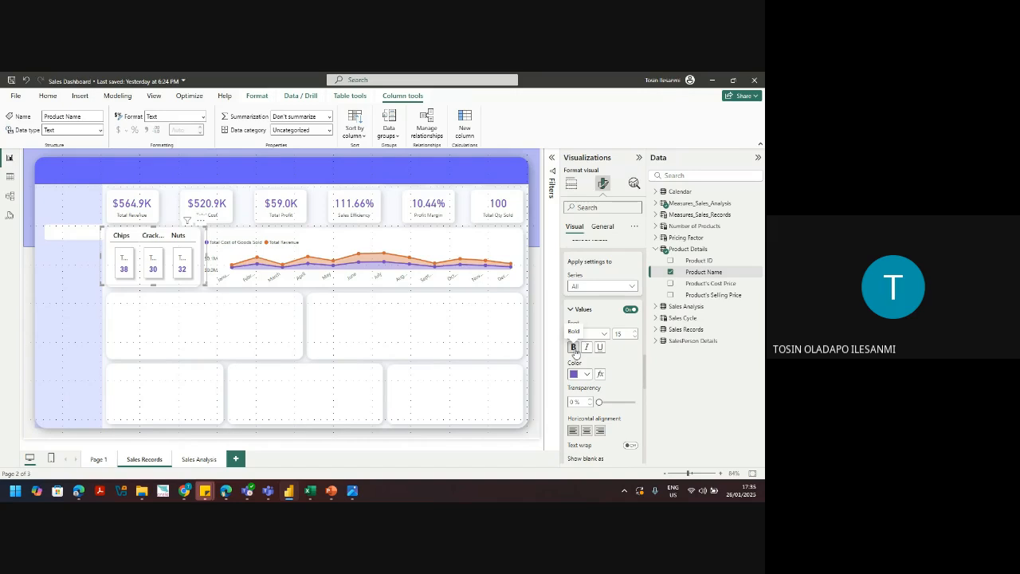
left_click_drag(647, 388, 645, 411)
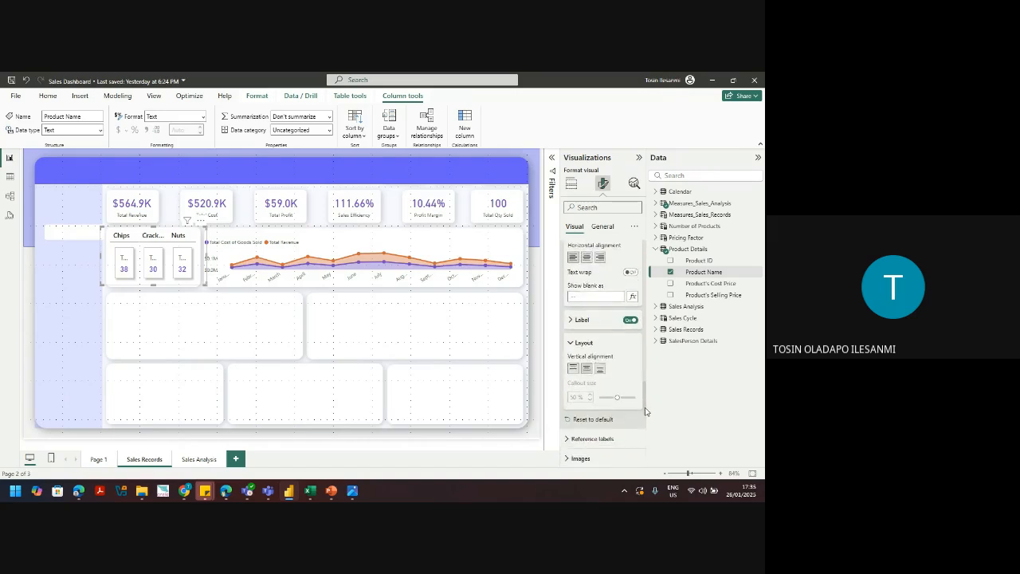
left_click(630, 319)
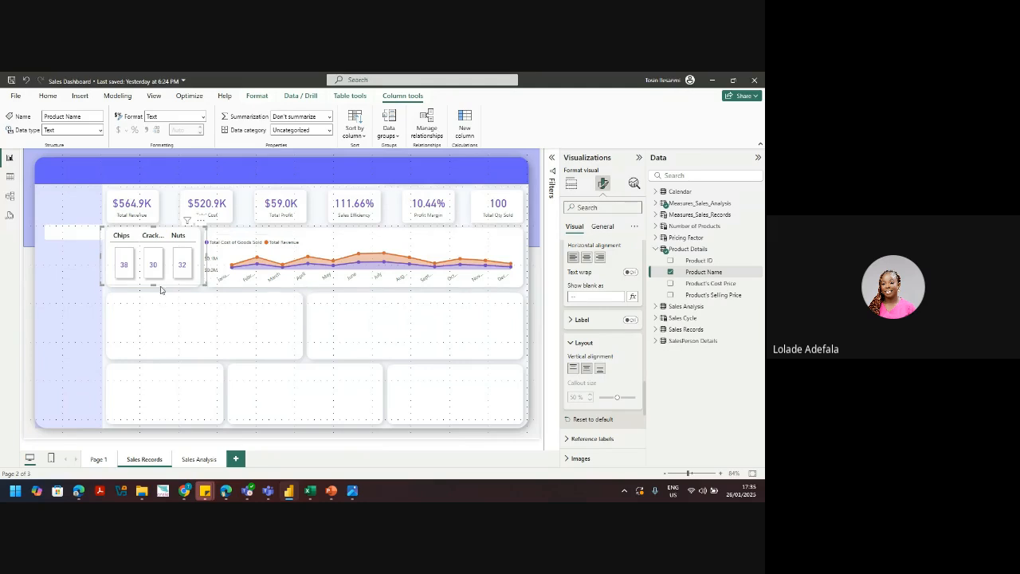
Step: Stretch the product cards visual slightly taller and look through the reference label settings
left_click_drag(154, 283, 154, 286)
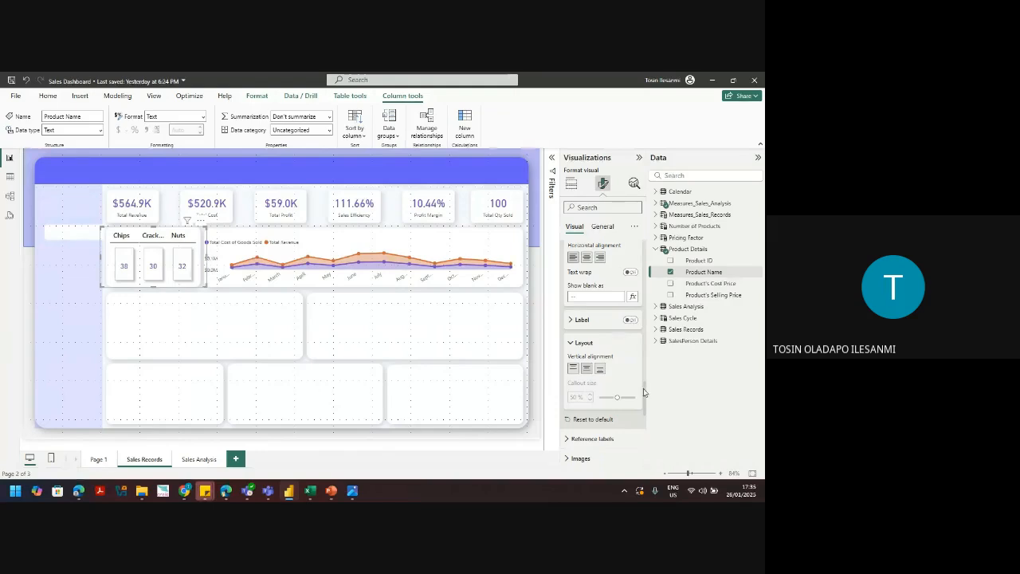
left_click(603, 440)
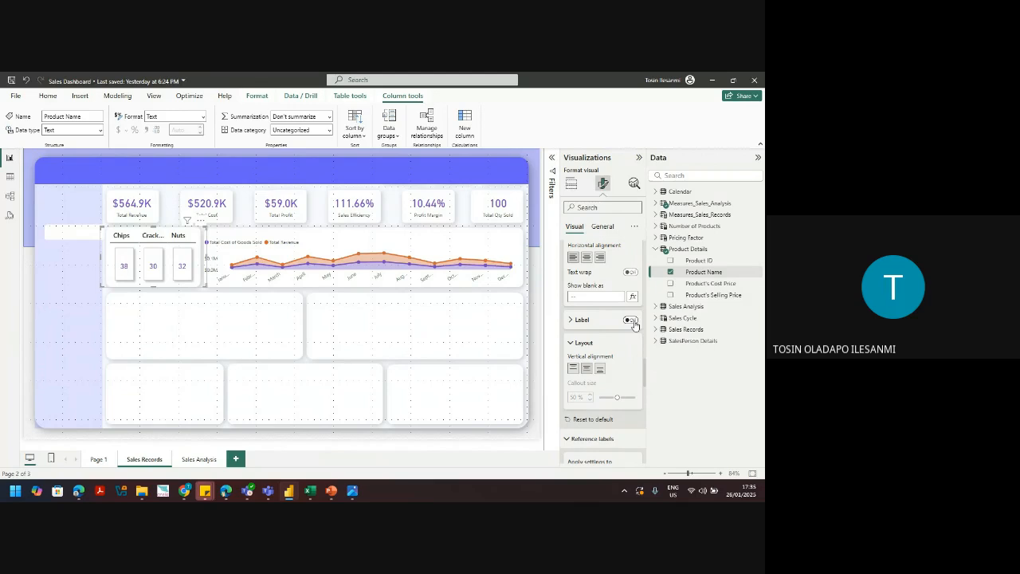
scroll(634, 326, "down", 5)
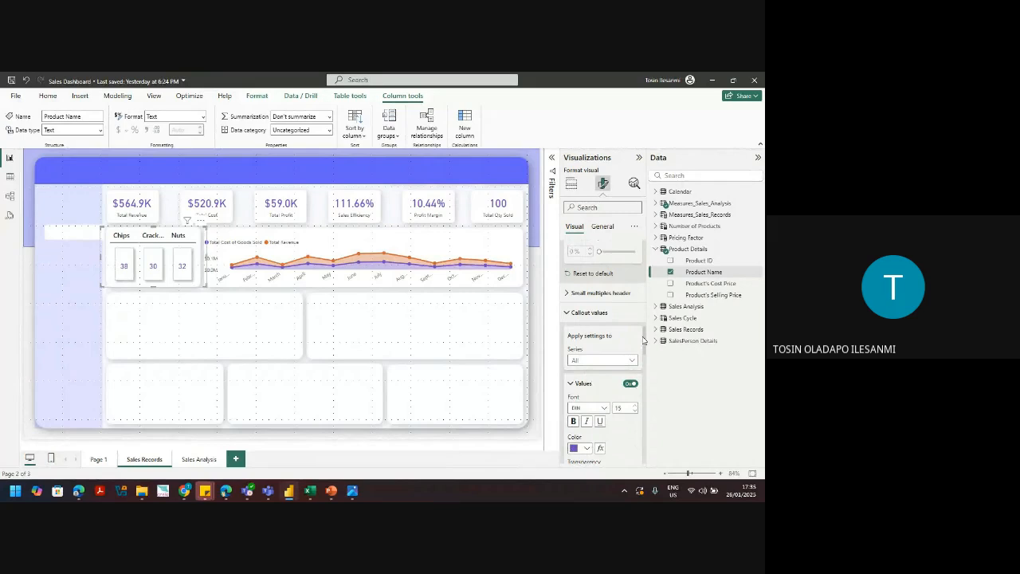
scroll(644, 341, "up", 3)
scroll(645, 343, "down", 1)
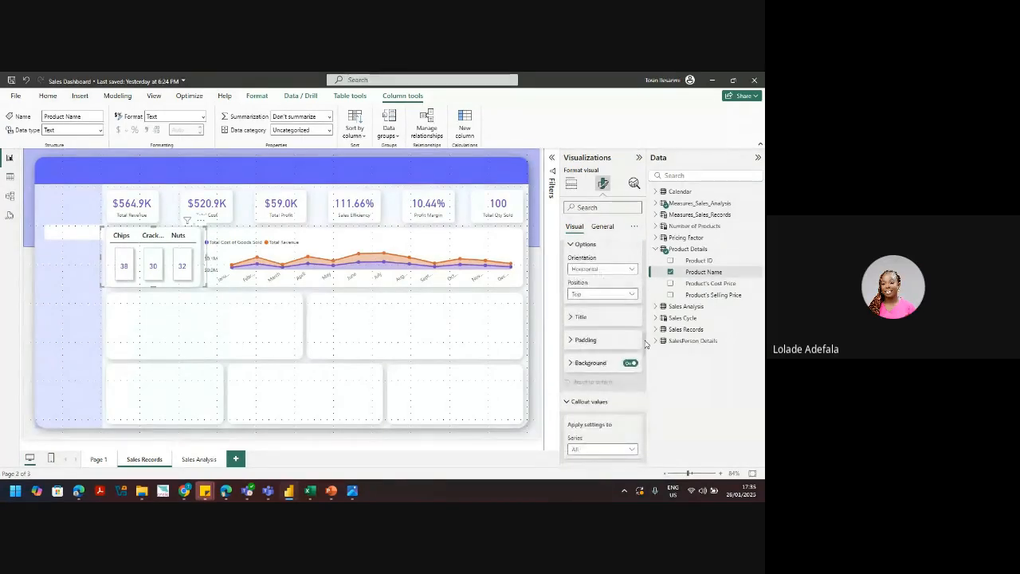
scroll(646, 345, "down", 3)
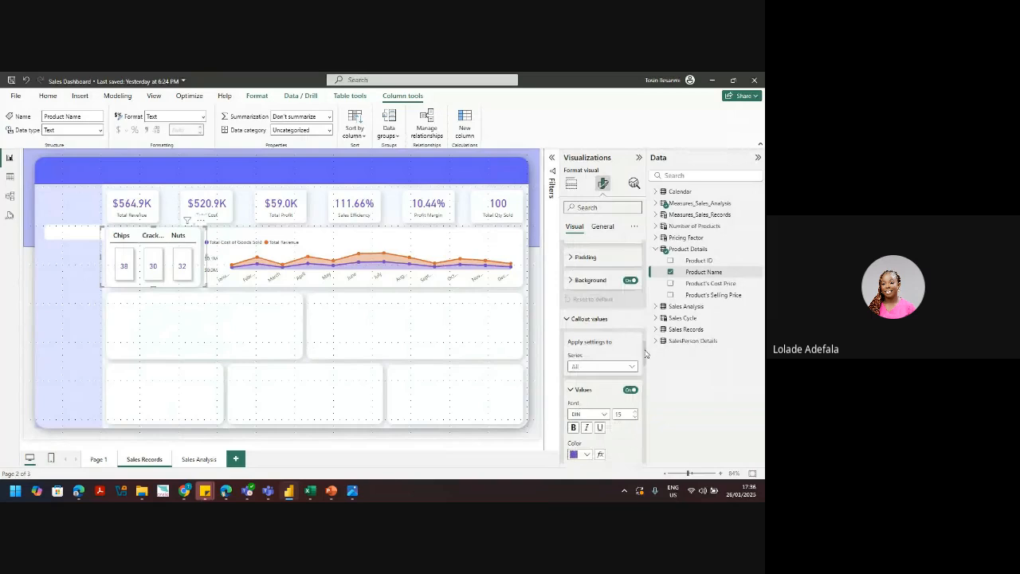
mouse_move(645, 353)
left_mouse_down()
mouse_move(646, 383)
mouse_move(651, 355)
left_mouse_up()
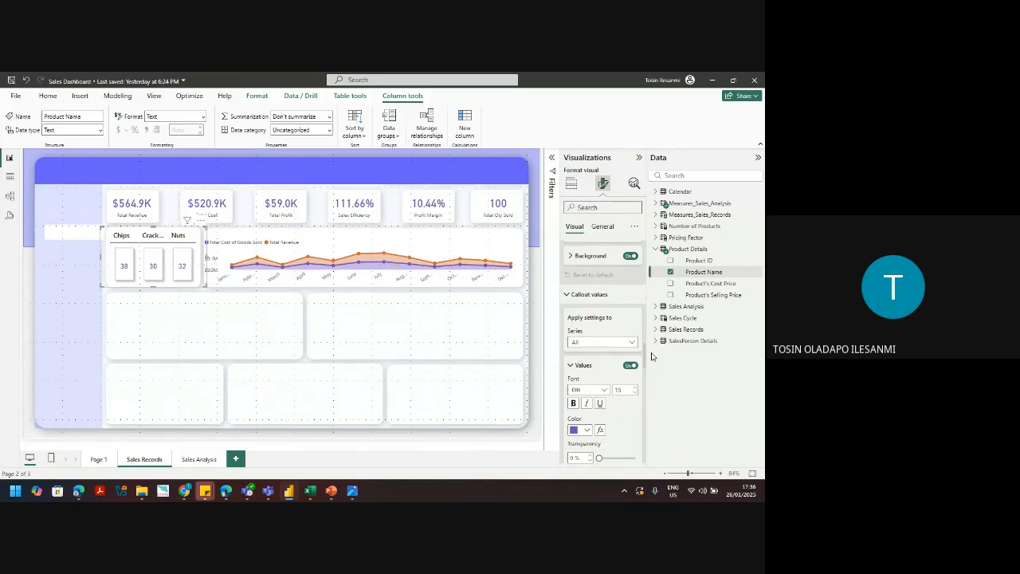
left_click_drag(651, 353, 651, 350)
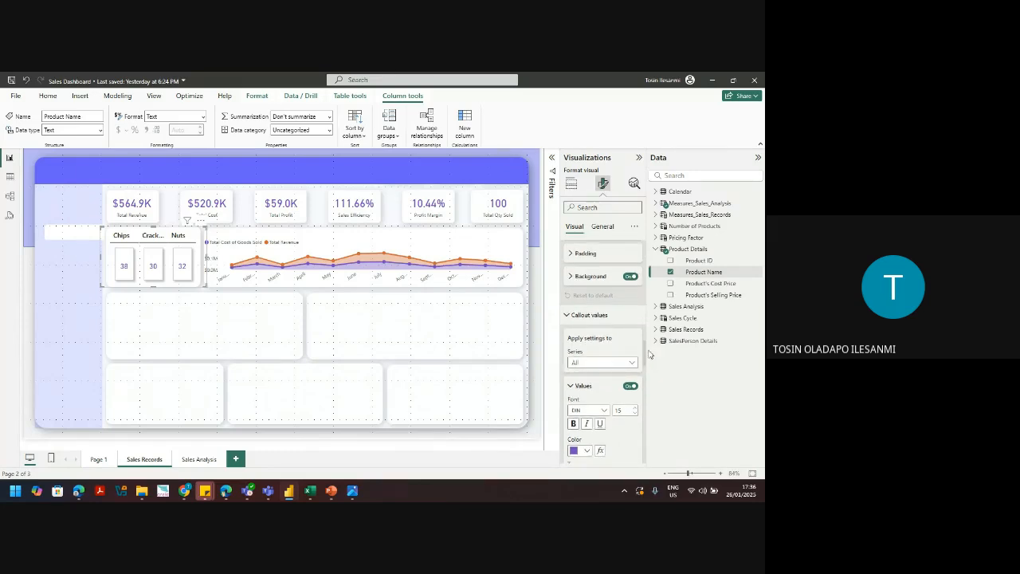
mouse_move(649, 351)
left_mouse_down()
mouse_move(648, 361)
mouse_move(659, 343)
left_mouse_up()
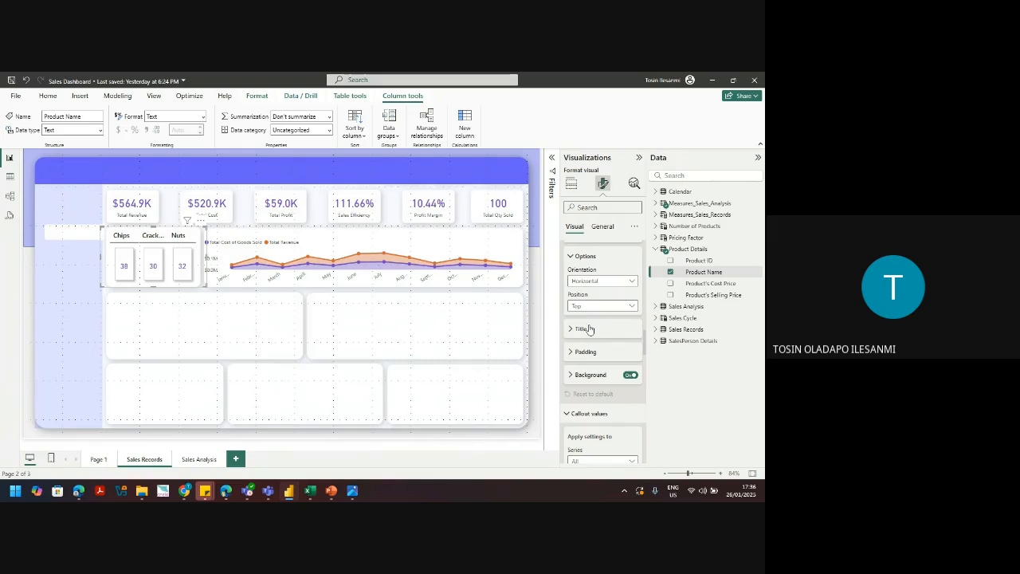
Step: Set the small-multiples header title color to purple for Chips, Crackers and Nuts
left_click(589, 329)
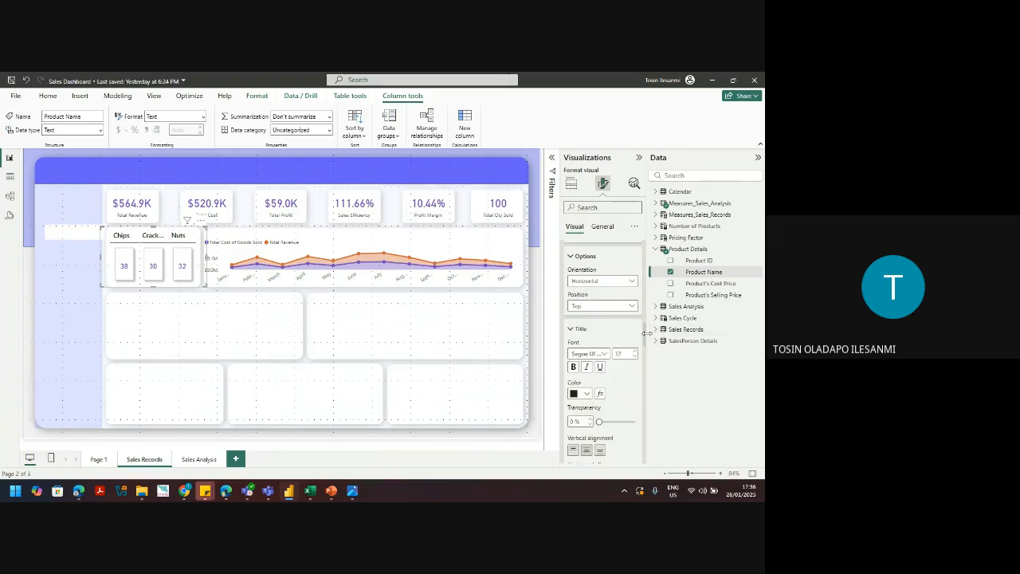
scroll(646, 342, "down", 4)
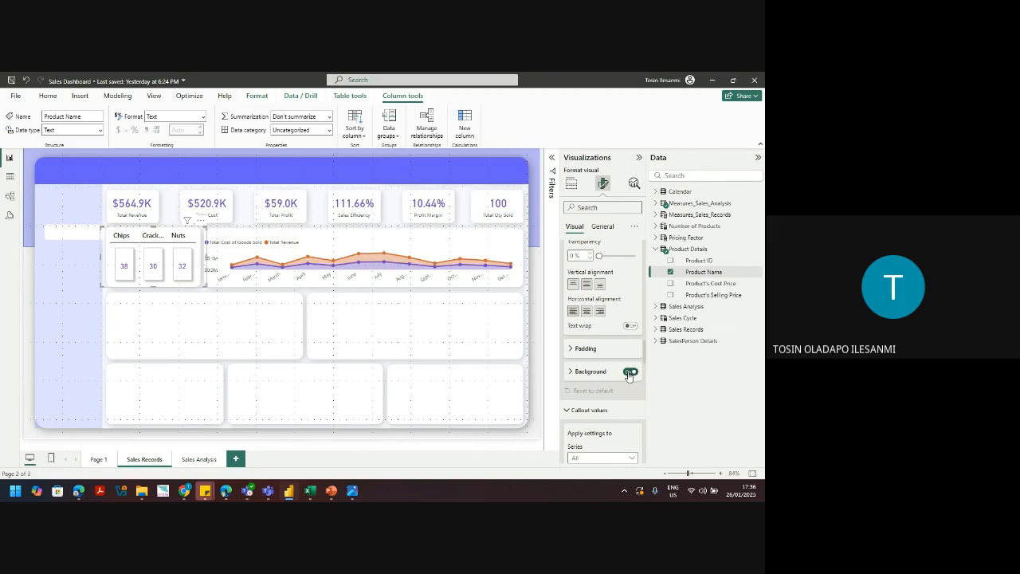
scroll(646, 343, "up", 4)
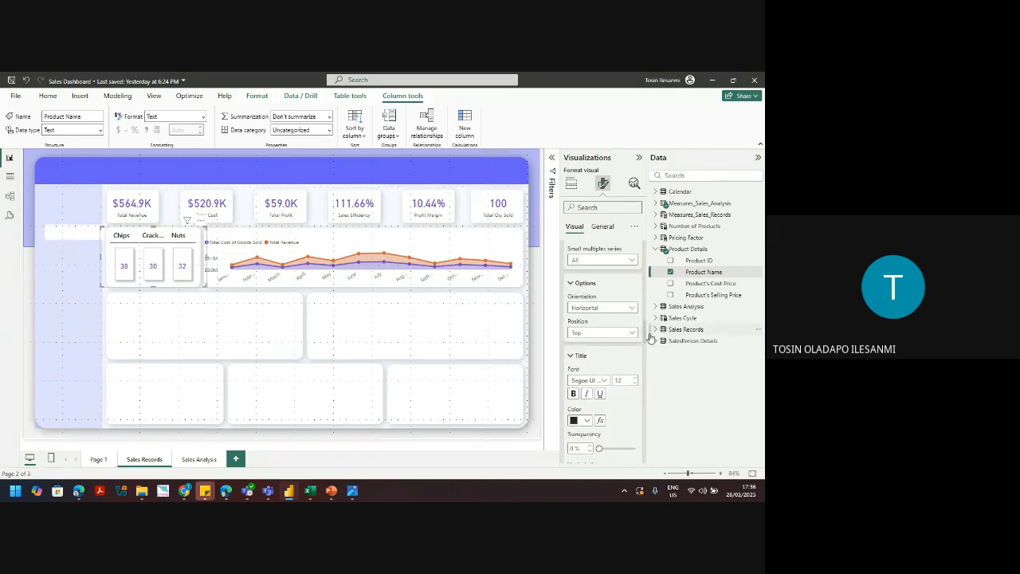
left_click(584, 422)
left_click(580, 380)
left_click_drag(646, 334, 645, 349)
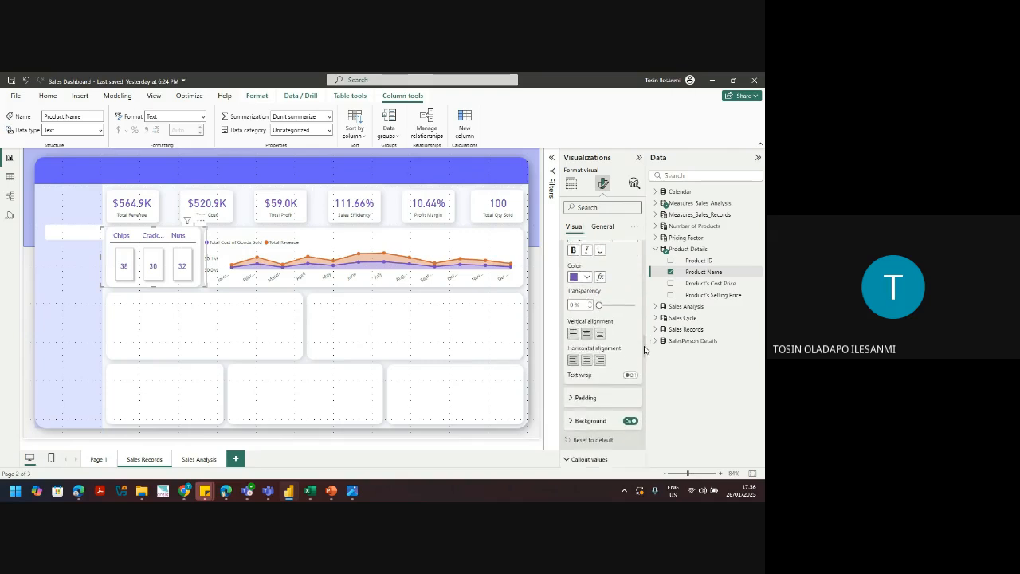
Step: Review the header Background settings for the product cards
left_click(606, 420)
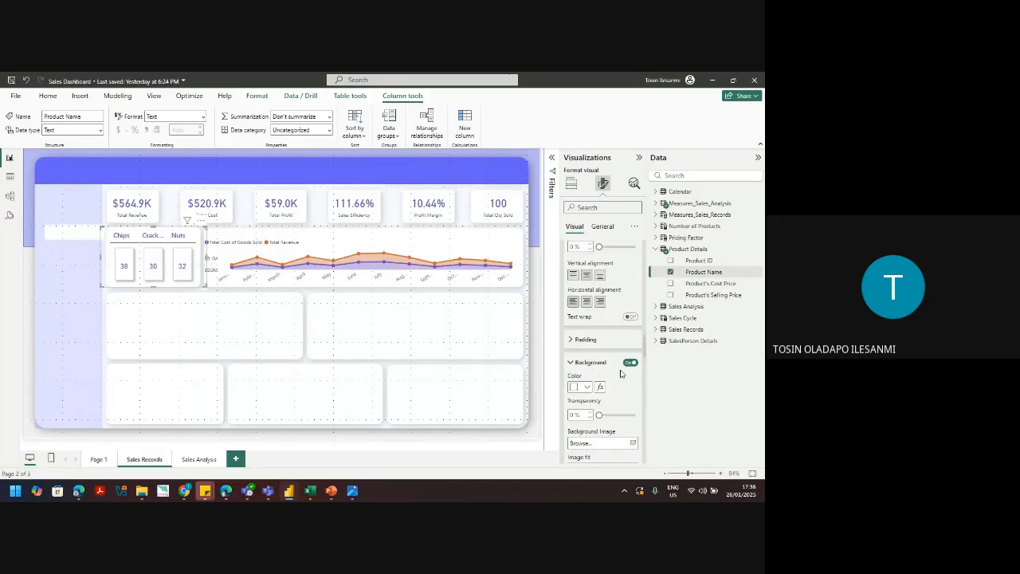
scroll(621, 374, "down", 4)
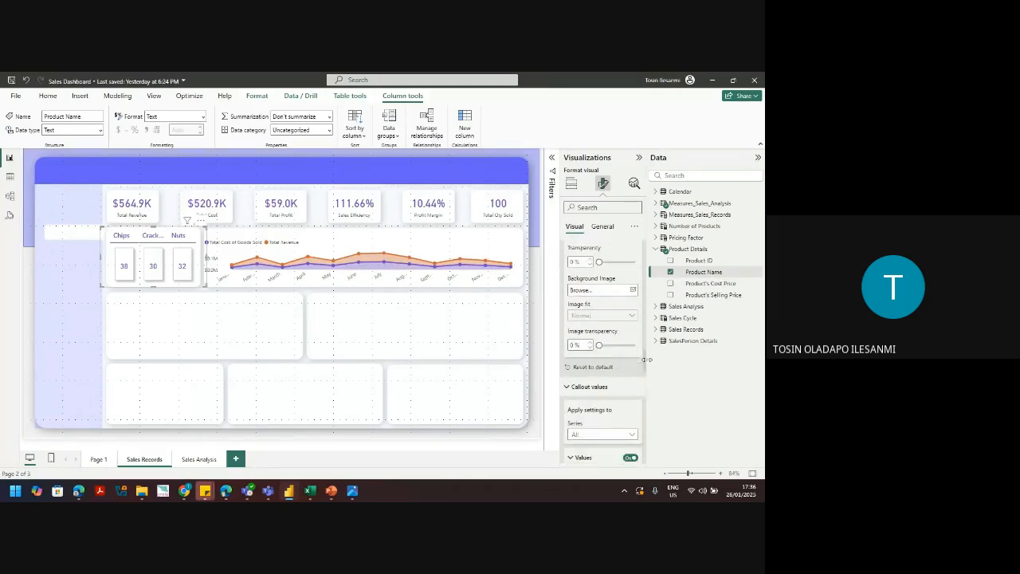
scroll(647, 360, "up", 1)
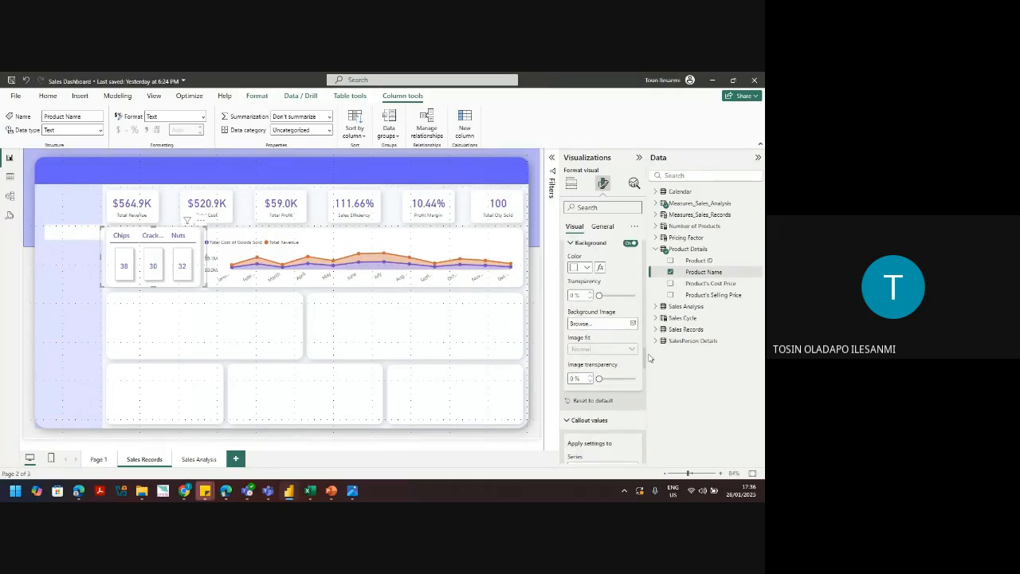
scroll(650, 356, "up", 2)
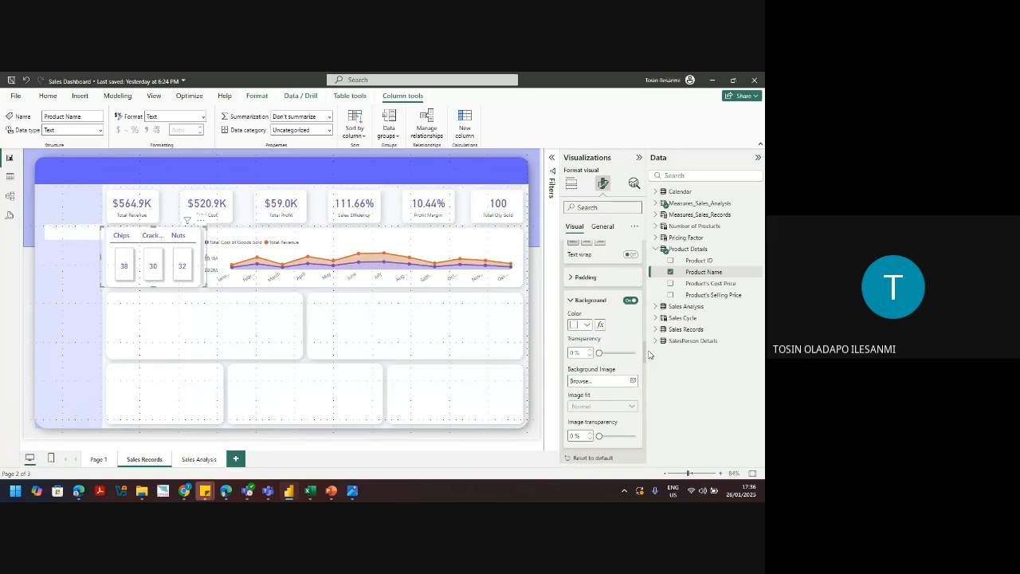
scroll(650, 353, "up", 1)
scroll(647, 342, "up", 10)
scroll(639, 325, "down", 10)
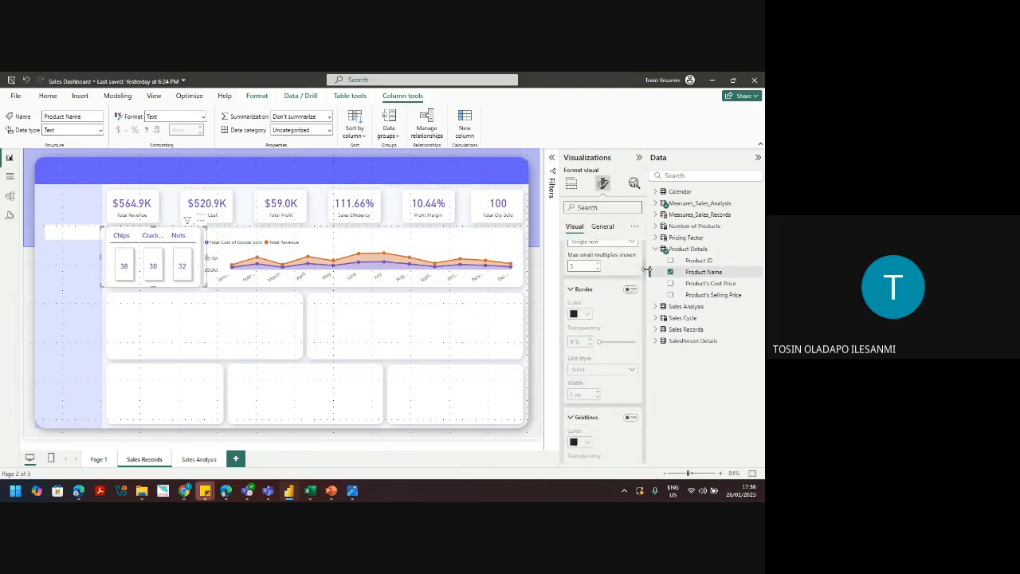
scroll(645, 273, "down", 2)
scroll(644, 274, "up", 5)
scroll(643, 276, "down", 4)
scroll(642, 277, "down", 6)
scroll(646, 312, "down", 2)
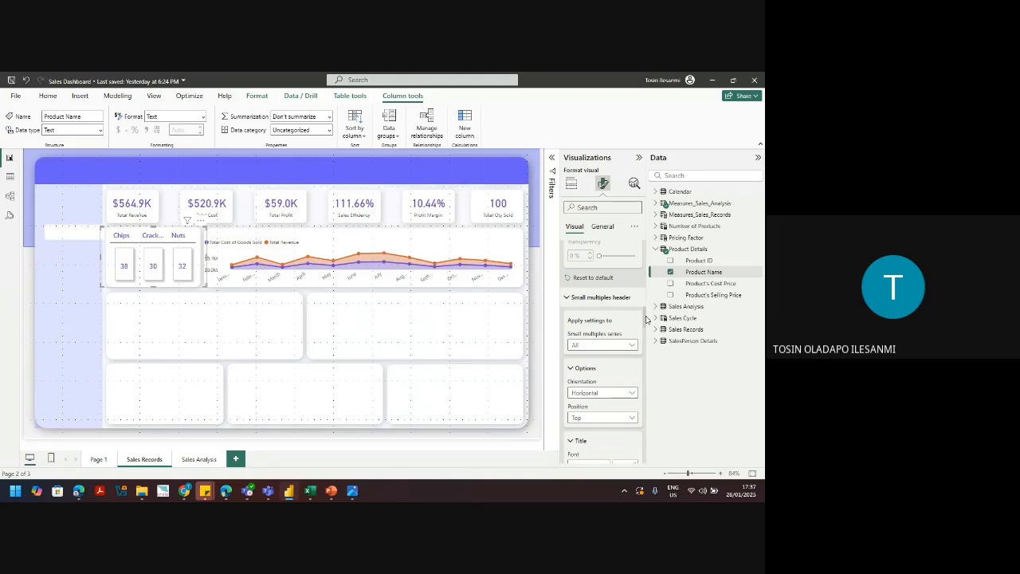
scroll(646, 319, "down", 1)
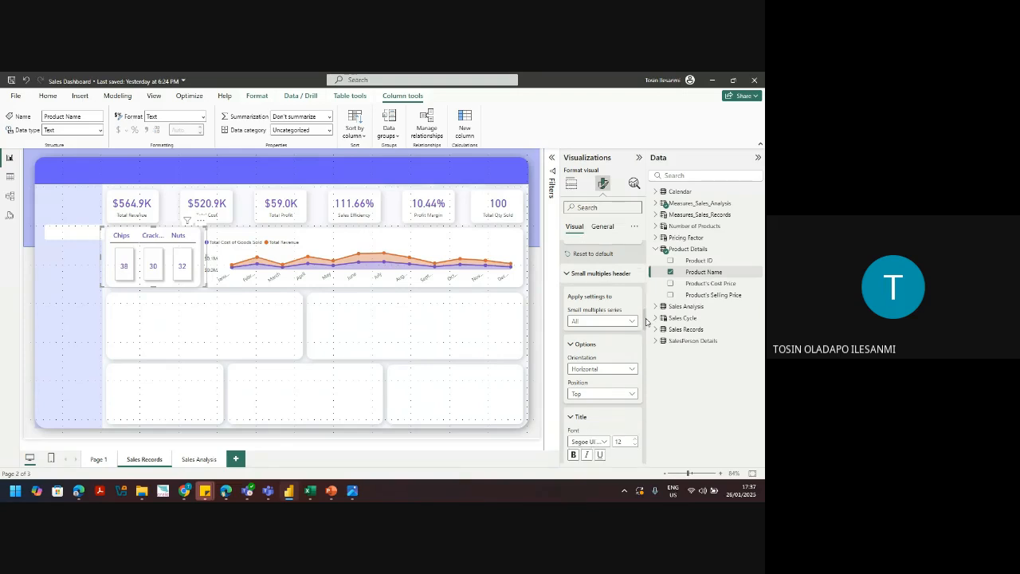
scroll(647, 321, "down", 1)
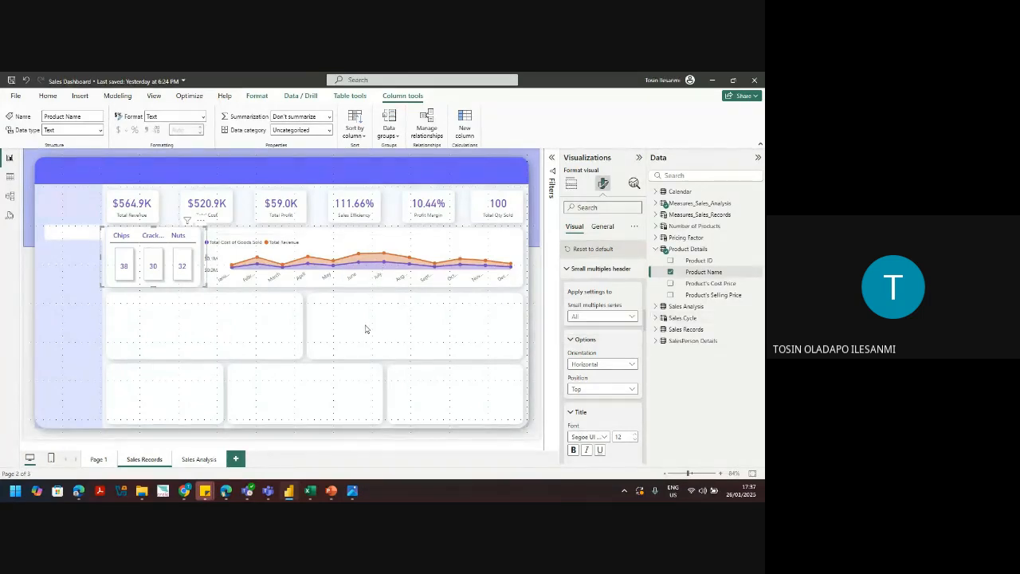
Step: Deselect the product cards and the revenue vs cost chart so the visual gallery shows
left_click(164, 307)
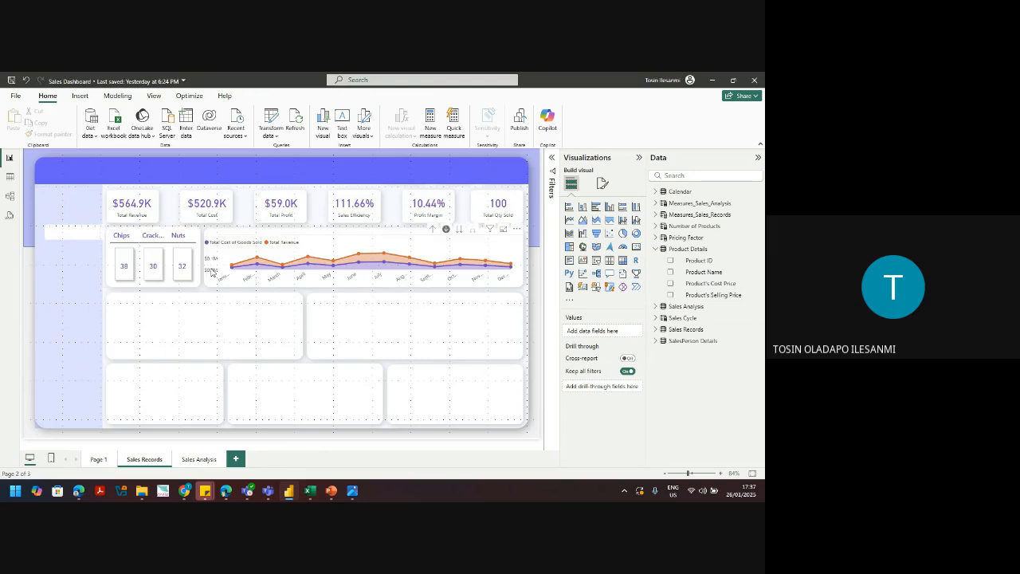
left_click(212, 274)
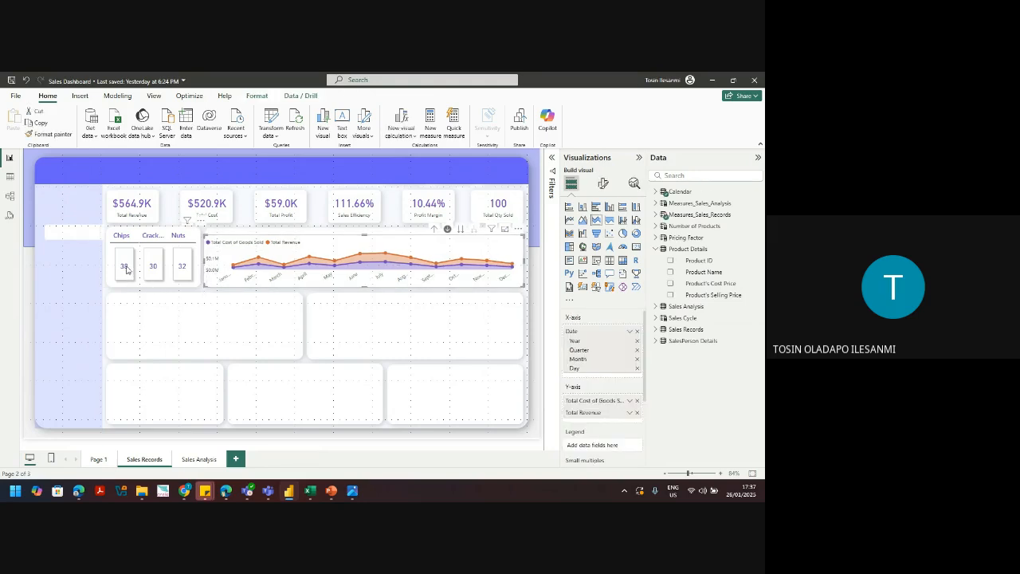
left_click(180, 332)
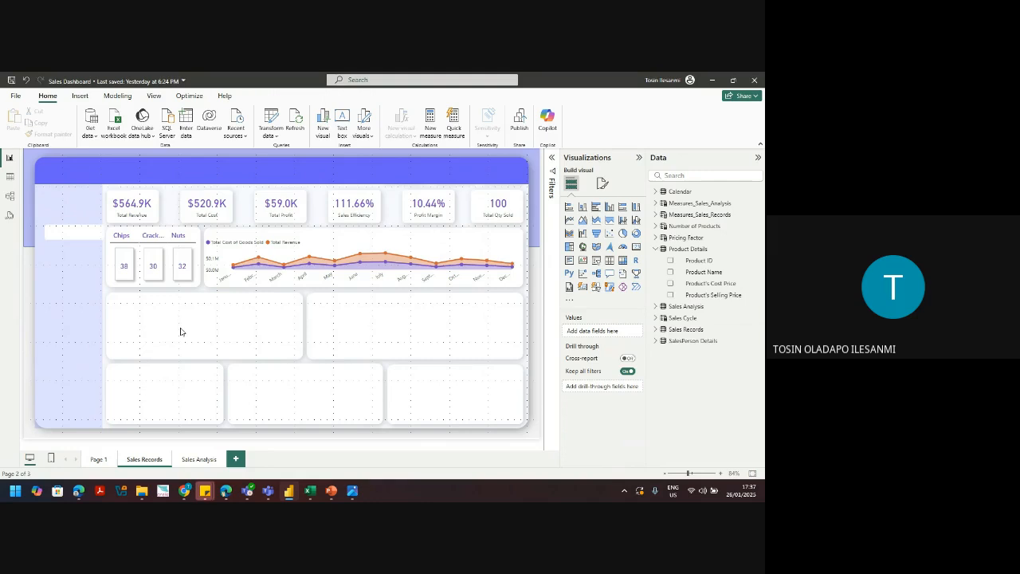
Step: Insert a clustered column chart and size it to fill the tile below the product cards
left_click(610, 206)
left_click_drag(64, 231, 138, 346)
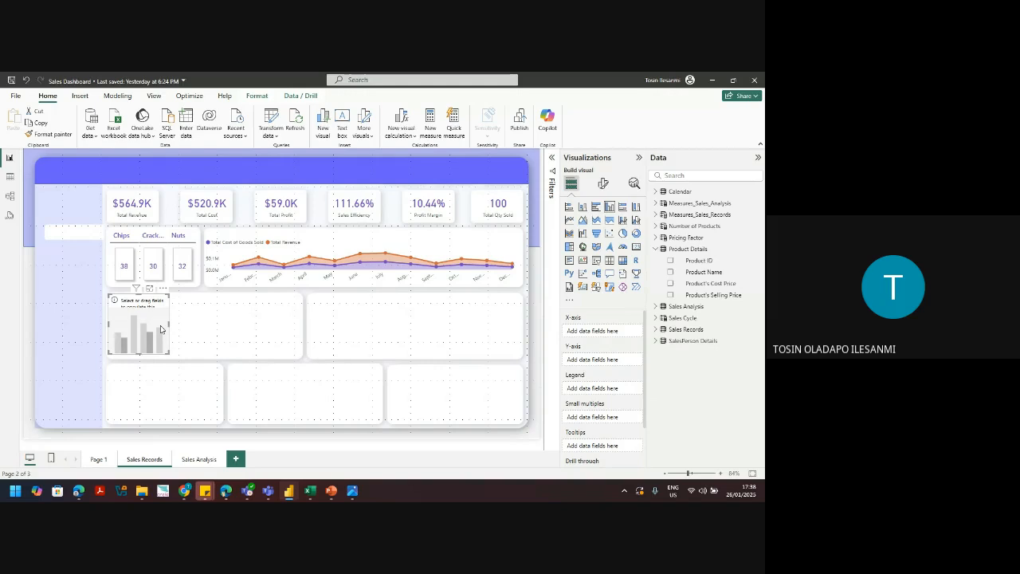
left_click_drag(168, 327, 302, 327)
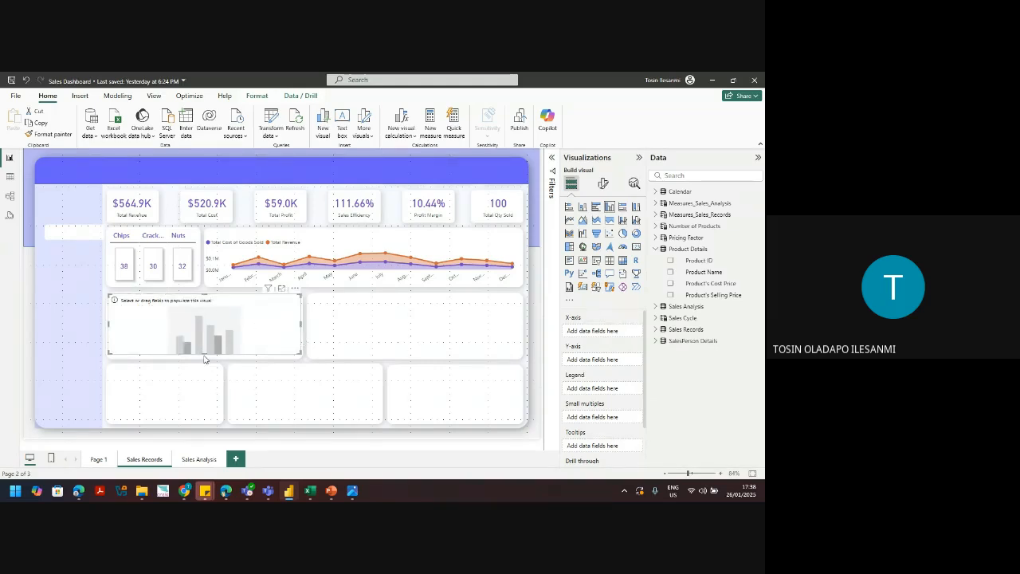
left_click_drag(204, 355, 204, 358)
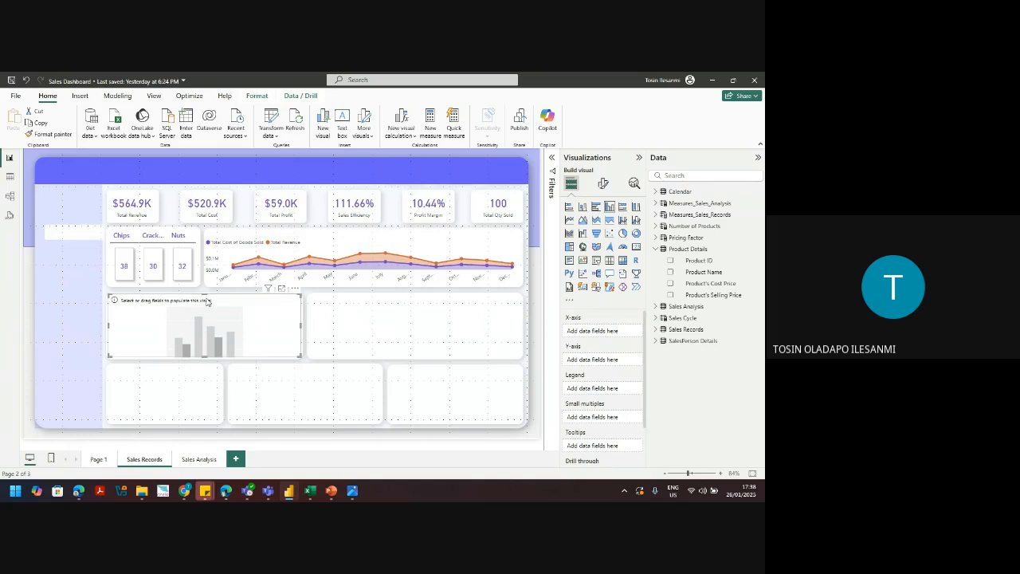
left_click_drag(204, 295, 205, 298)
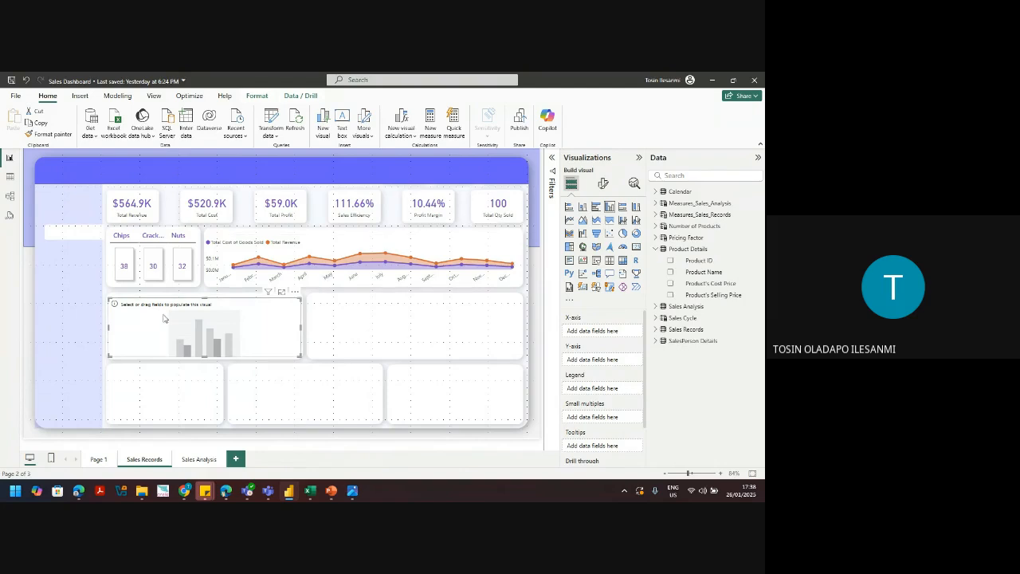
Step: Plot Total Revenue from Measures_Sales_Records against Age Range from Sales Records
left_click(658, 249)
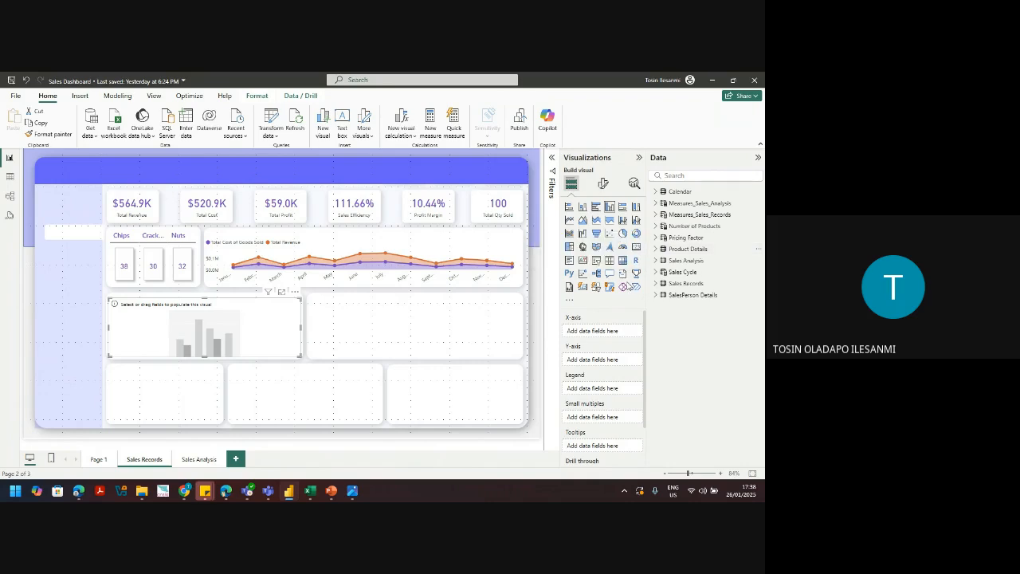
left_click(672, 283)
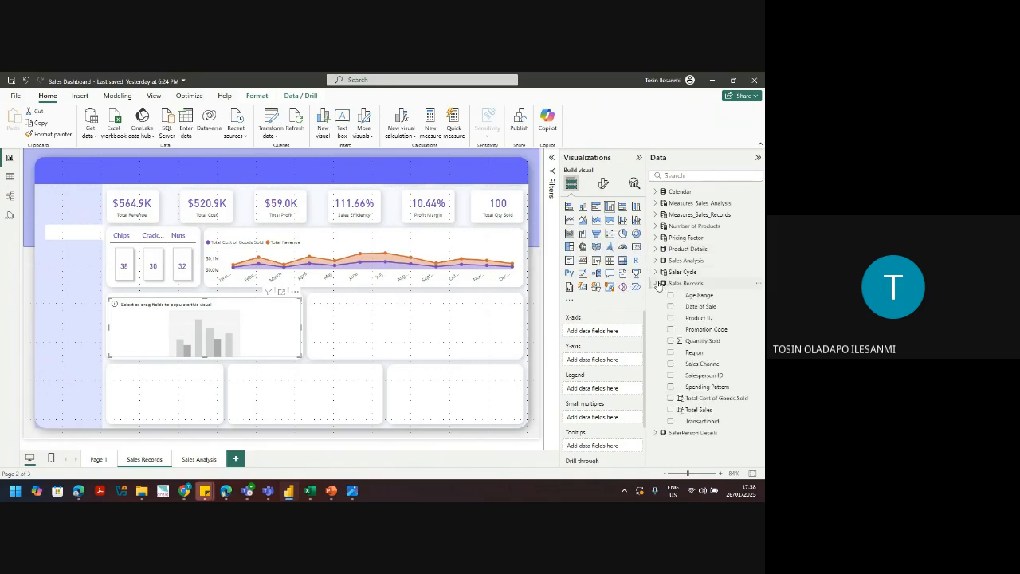
left_click(670, 295)
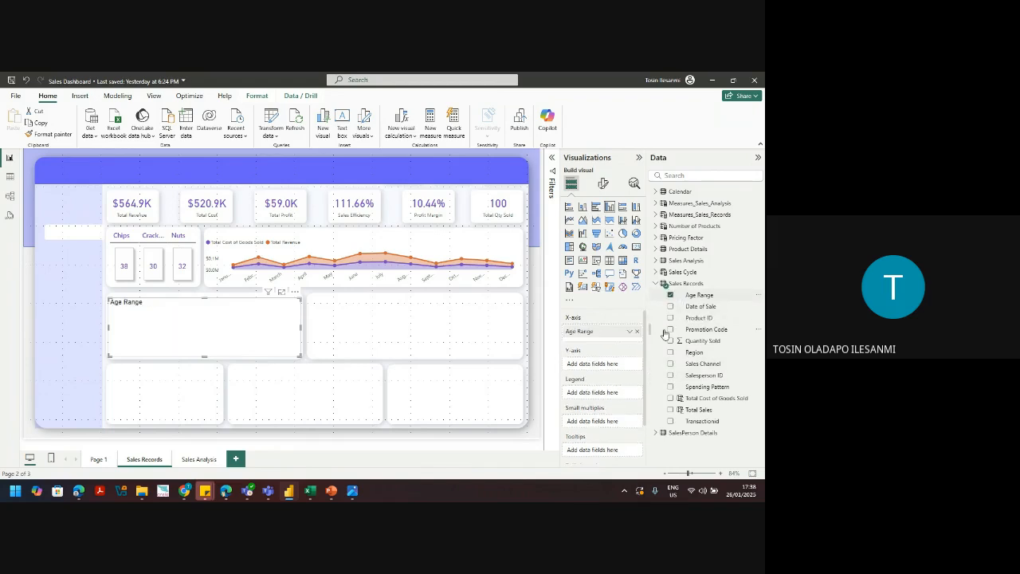
left_click(681, 283)
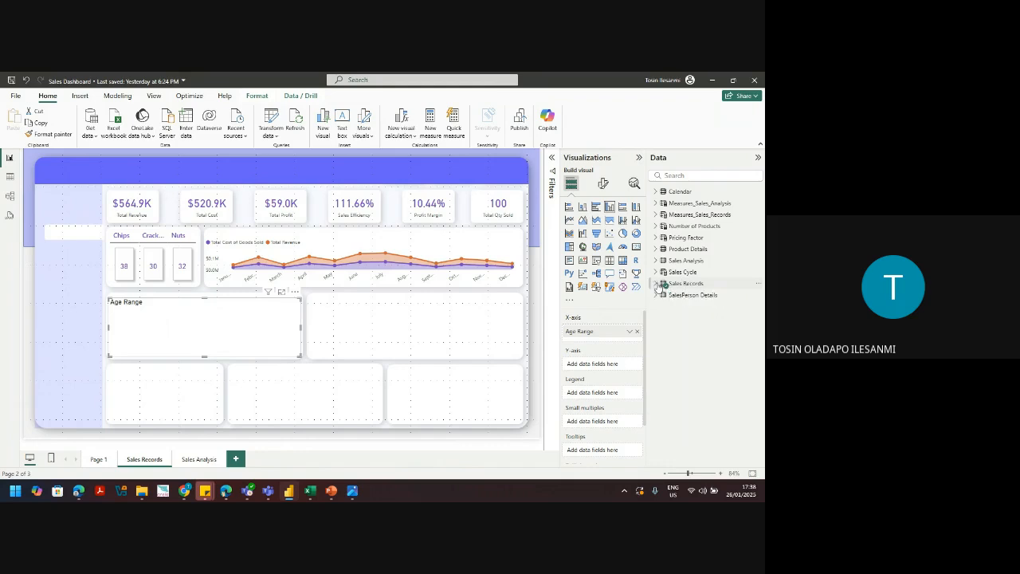
left_click(655, 214)
left_click(670, 294)
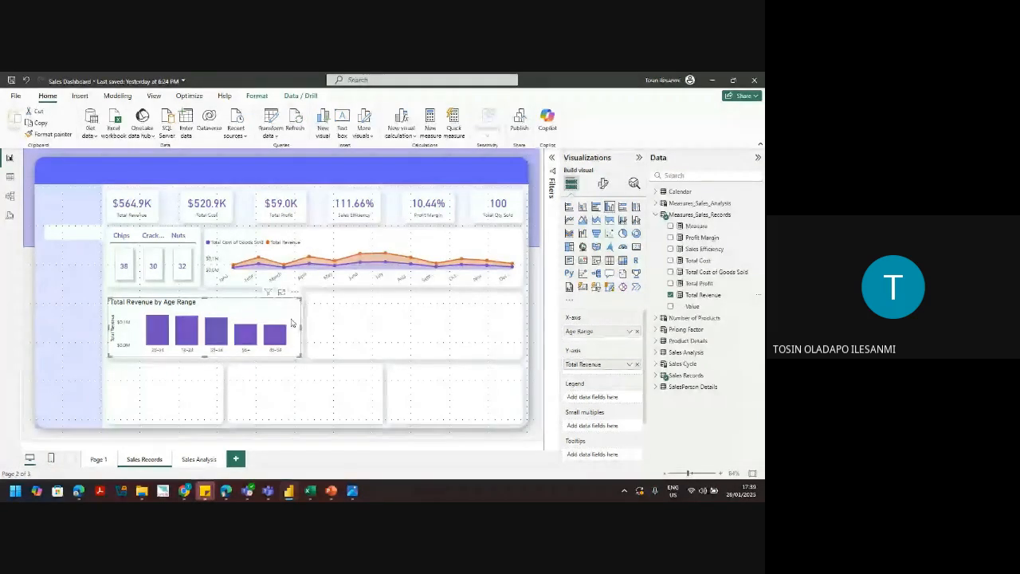
Step: Hide the column chart's y-axis value labels and the Total Revenue axis title
left_click(604, 185)
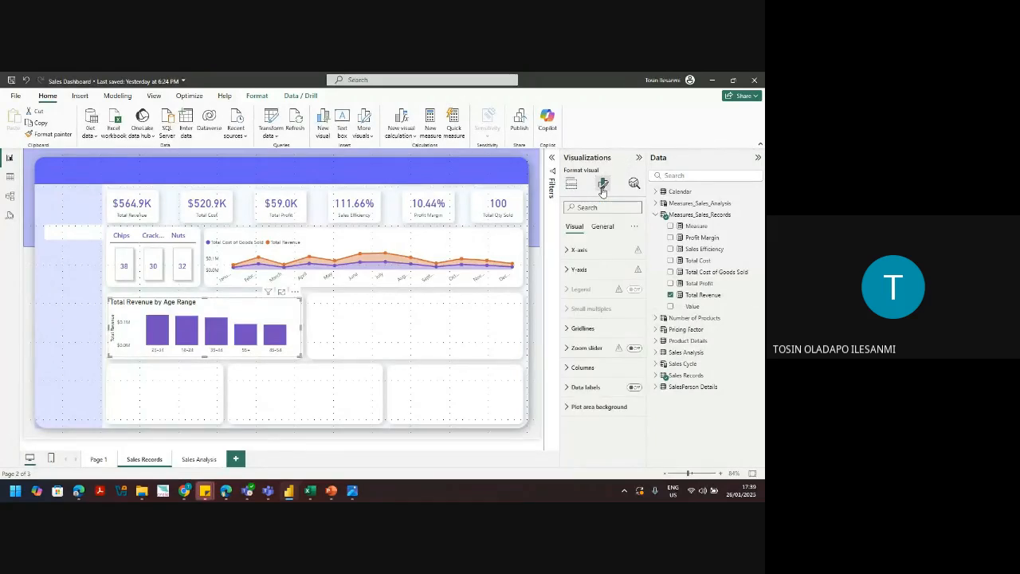
left_click(597, 269)
left_click(598, 268)
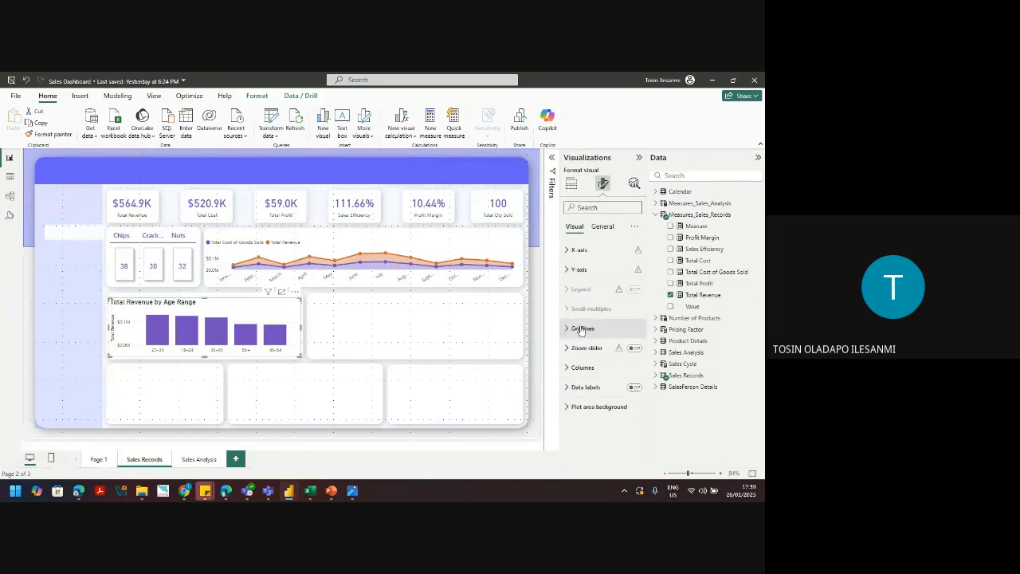
left_click(587, 269)
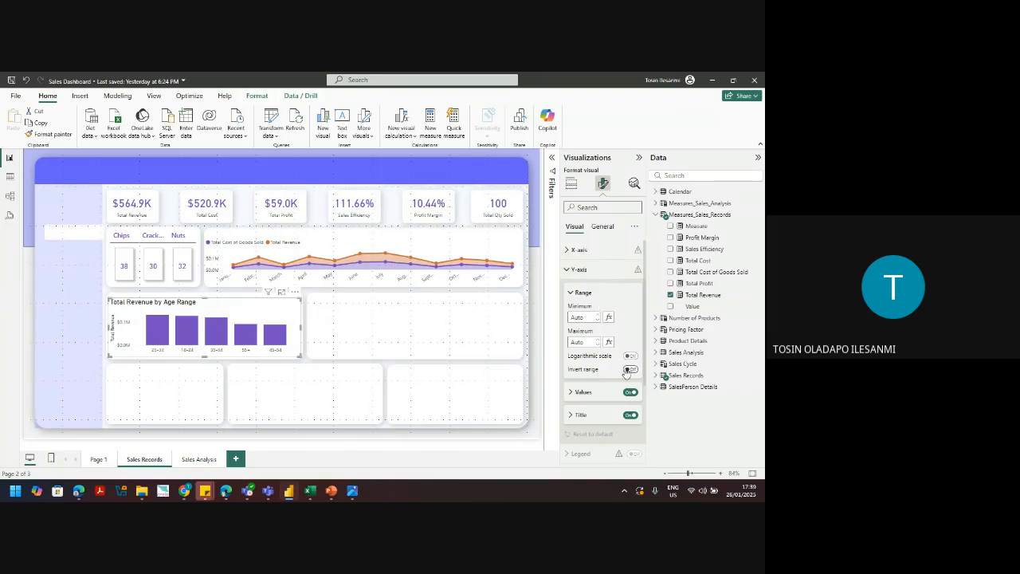
left_click(630, 391)
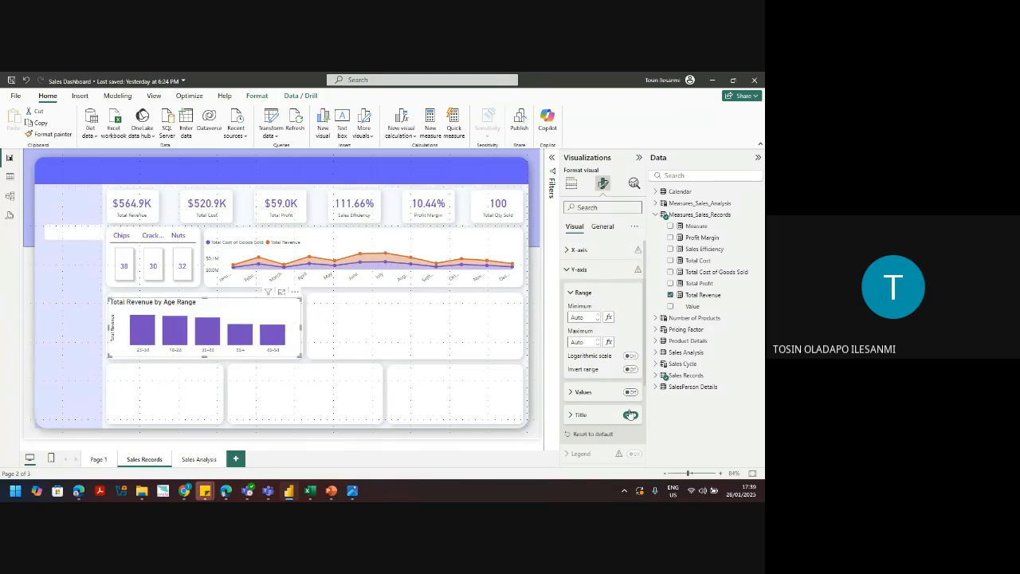
left_click(630, 415)
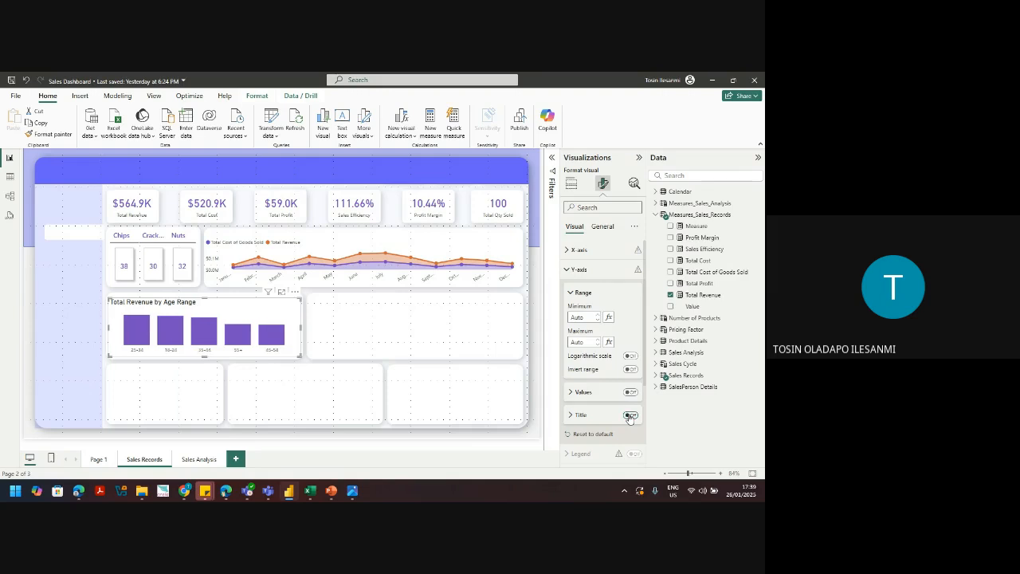
Step: Turn on data labels so values like $0.13M appear above each bar
left_click(569, 276)
left_click(570, 274)
left_click(569, 270)
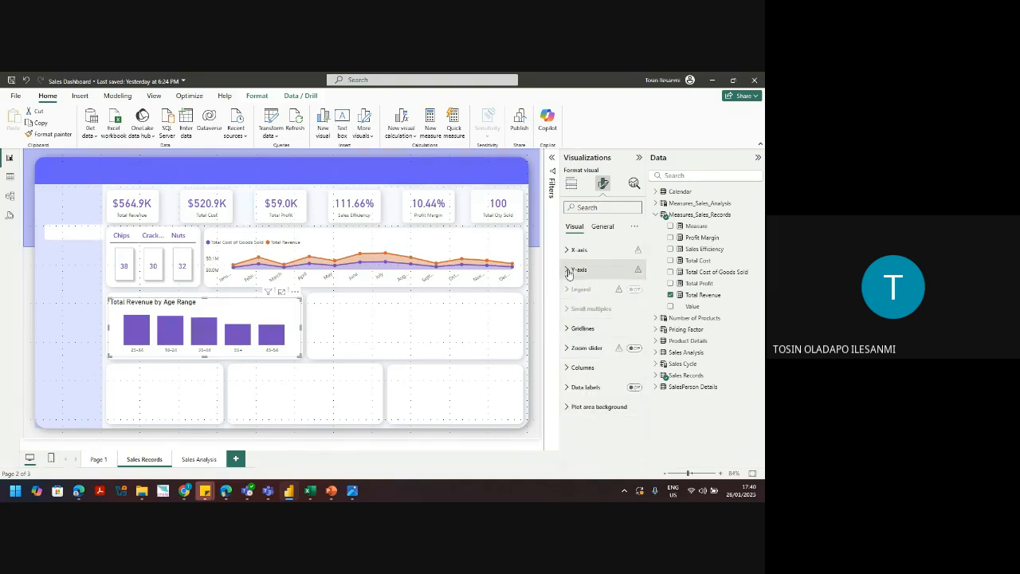
left_click(589, 332)
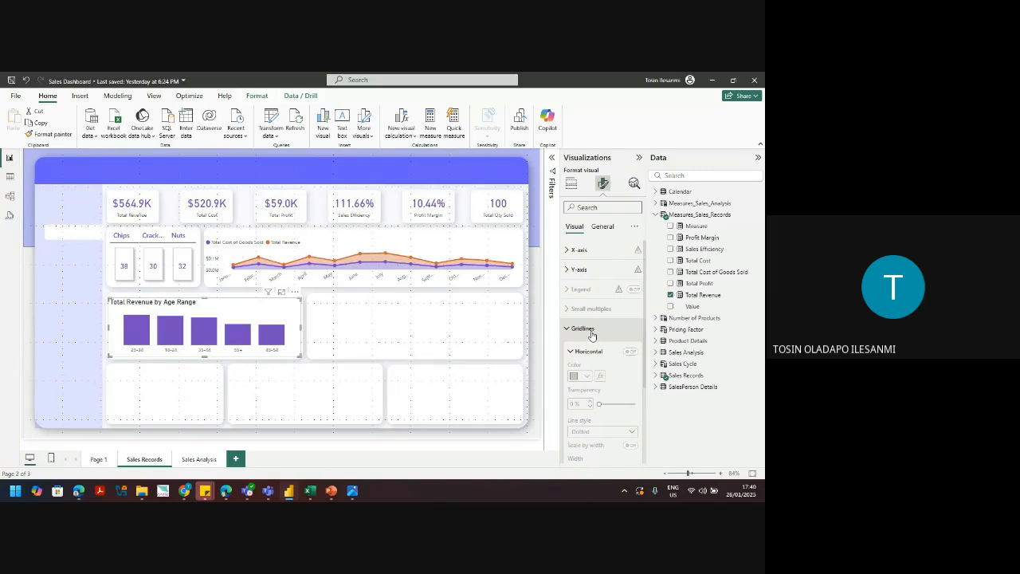
left_click(590, 330)
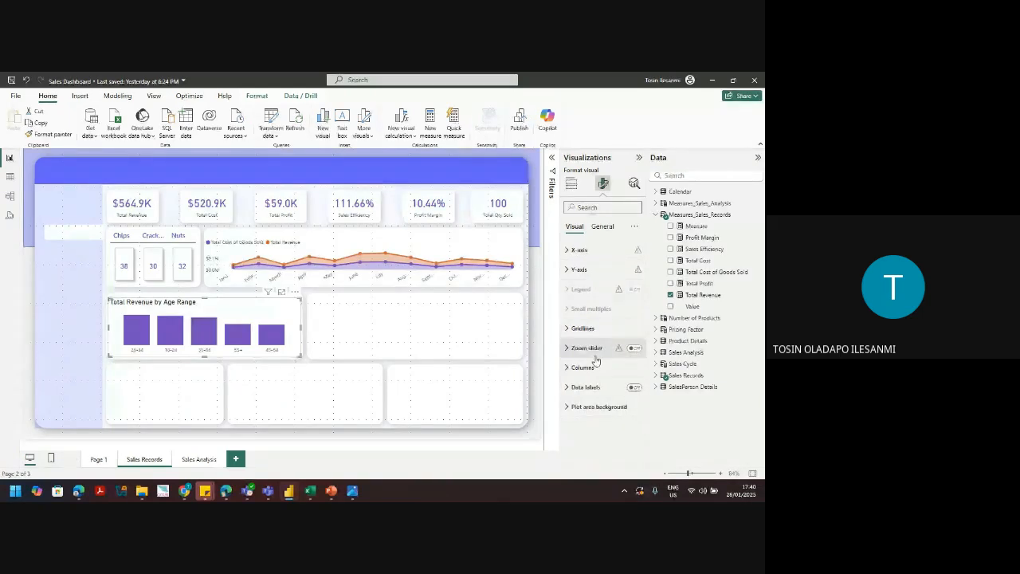
left_click(635, 388)
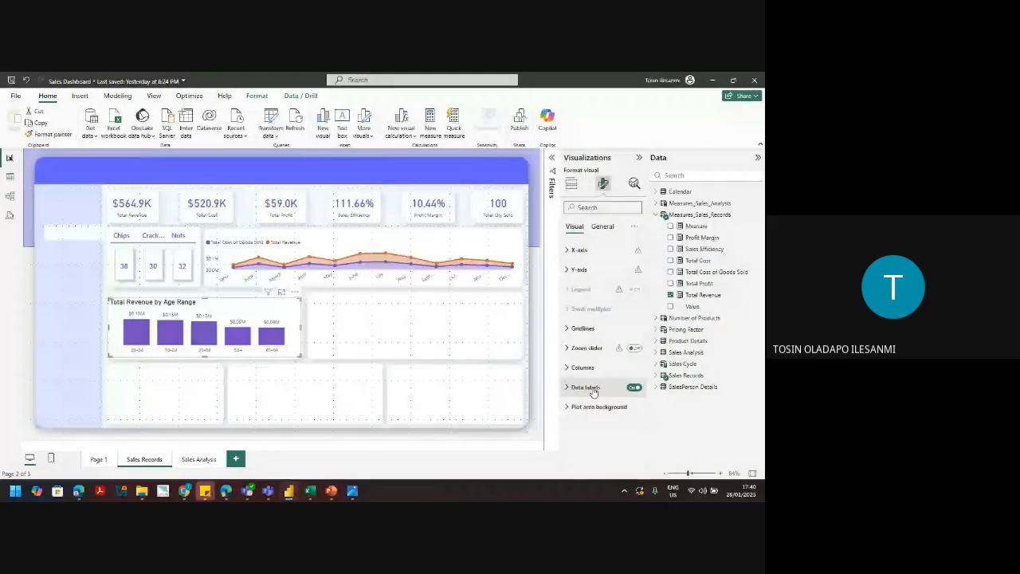
Step: Set the data label value display units to Thousands, showing e.g. $133.1K
left_click(631, 393)
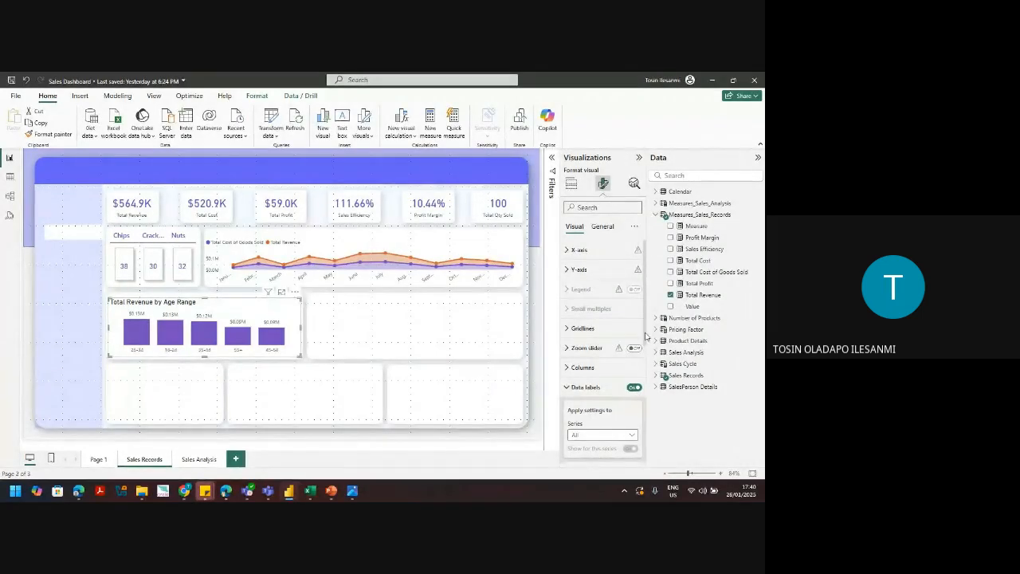
scroll(642, 351, "down", 3)
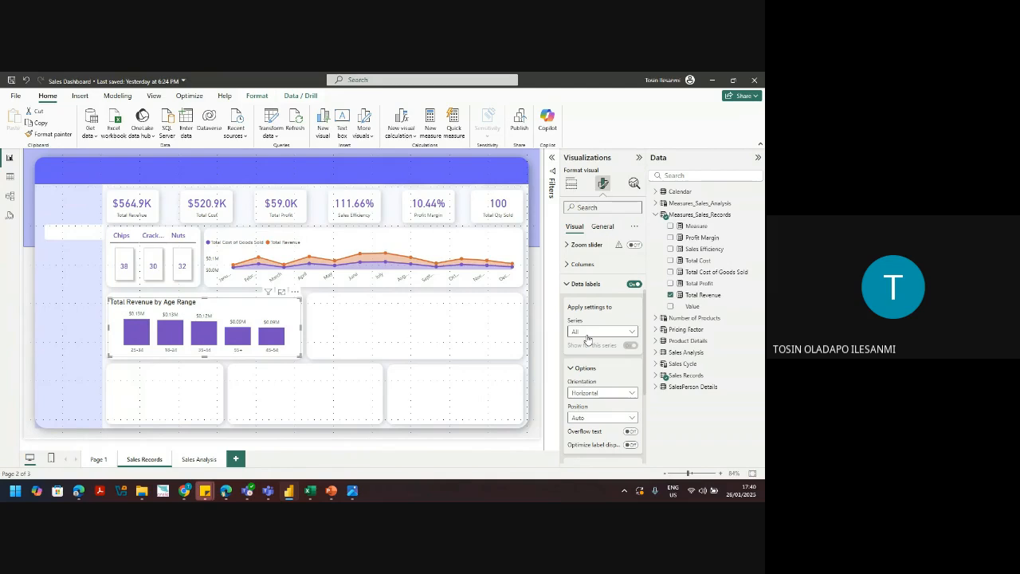
scroll(598, 350, "down", 4)
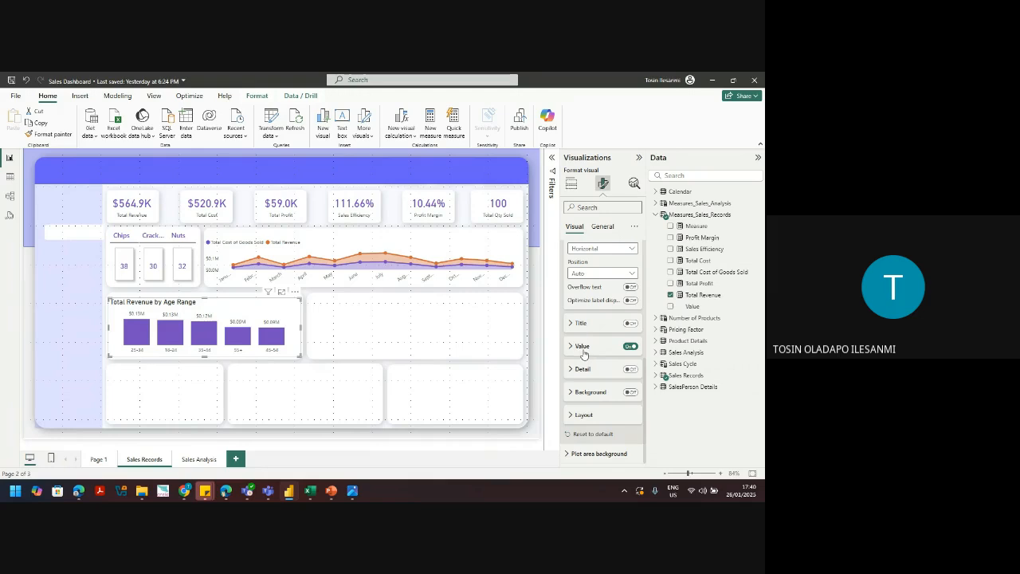
left_click(584, 351)
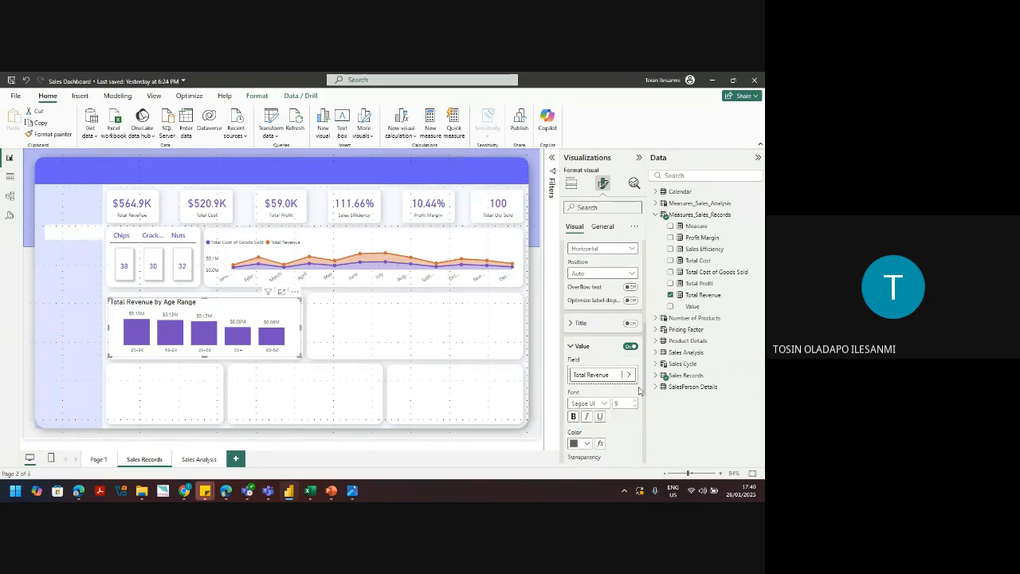
left_click_drag(646, 390, 647, 445)
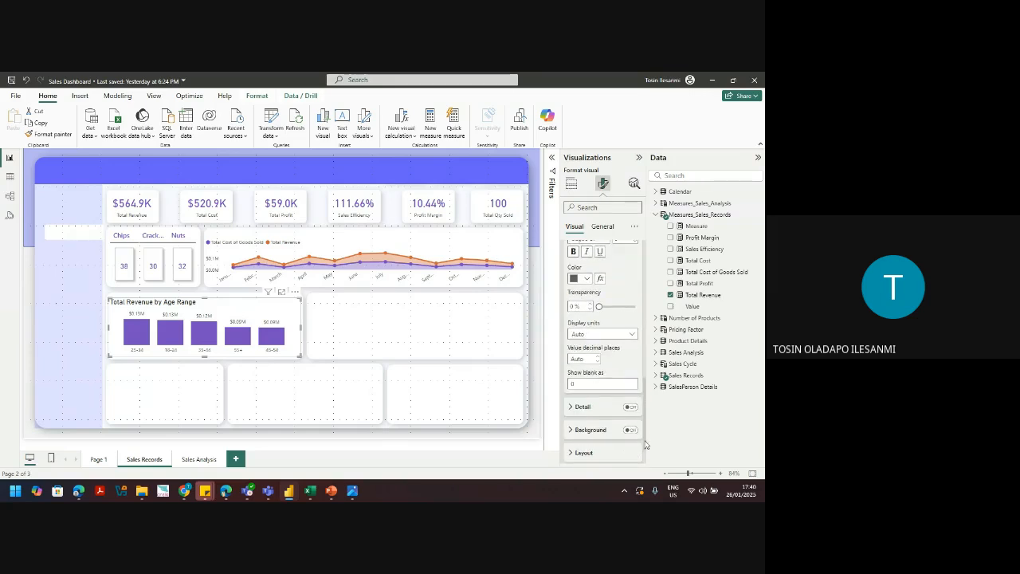
left_click(589, 334)
left_click(593, 369)
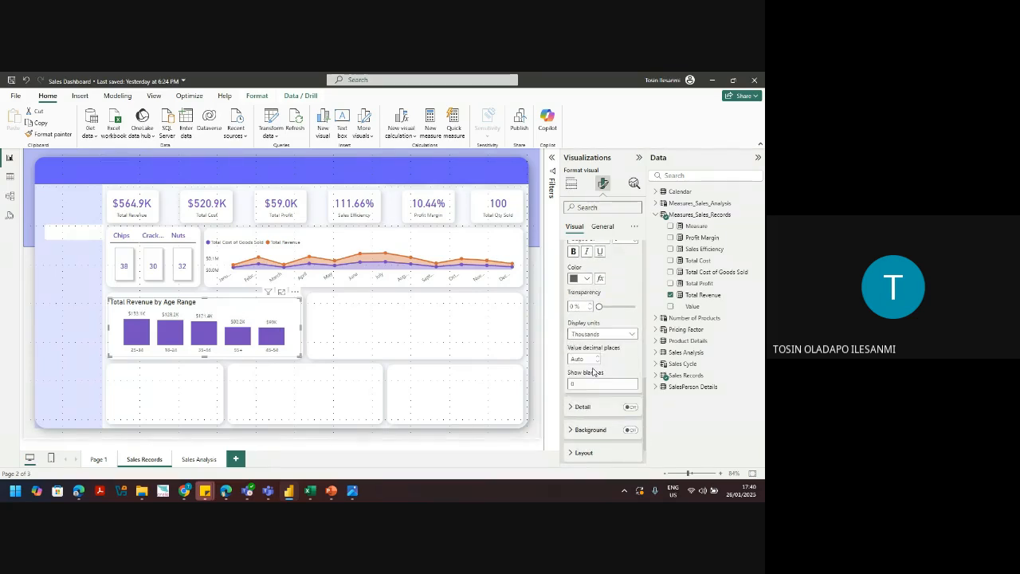
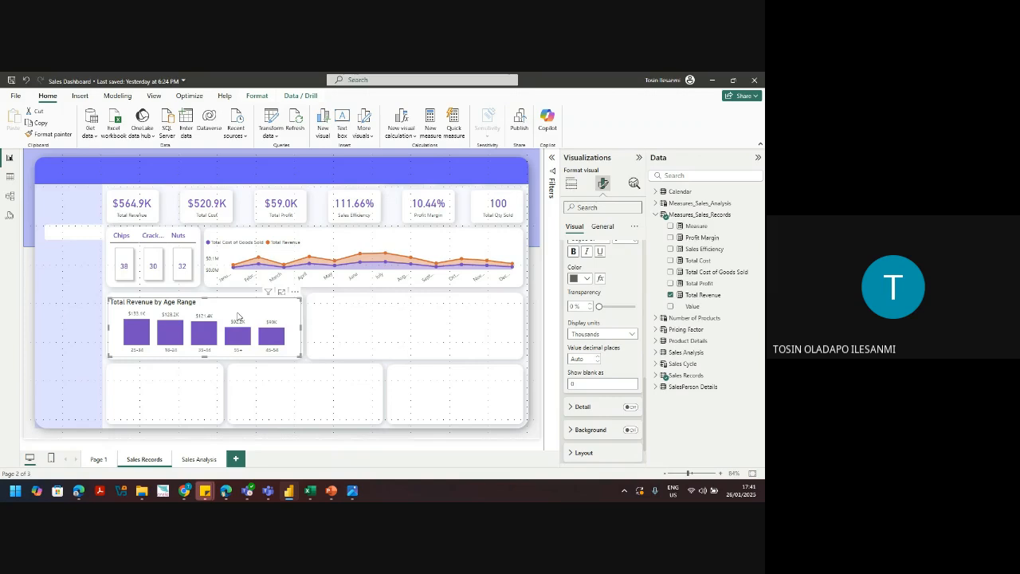
Step: Hide the age-range chart's title and leave its background switched off
left_click(603, 227)
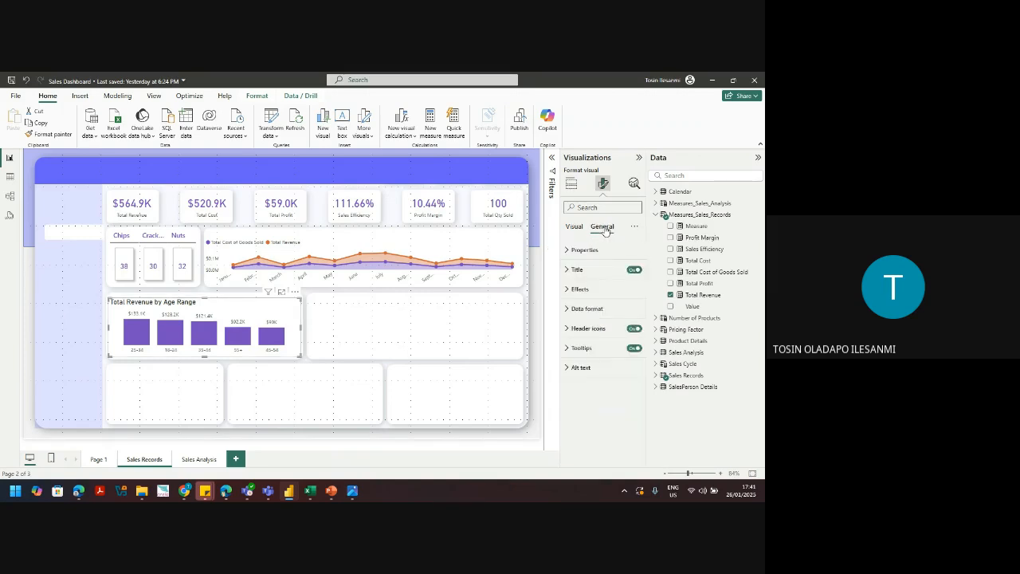
left_click(634, 271)
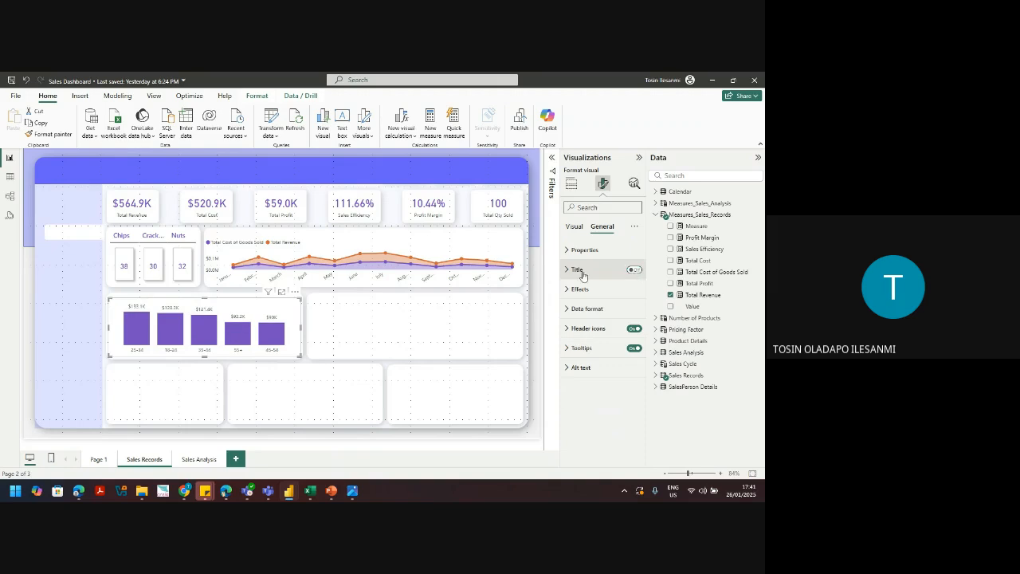
left_click_drag(232, 303, 232, 305)
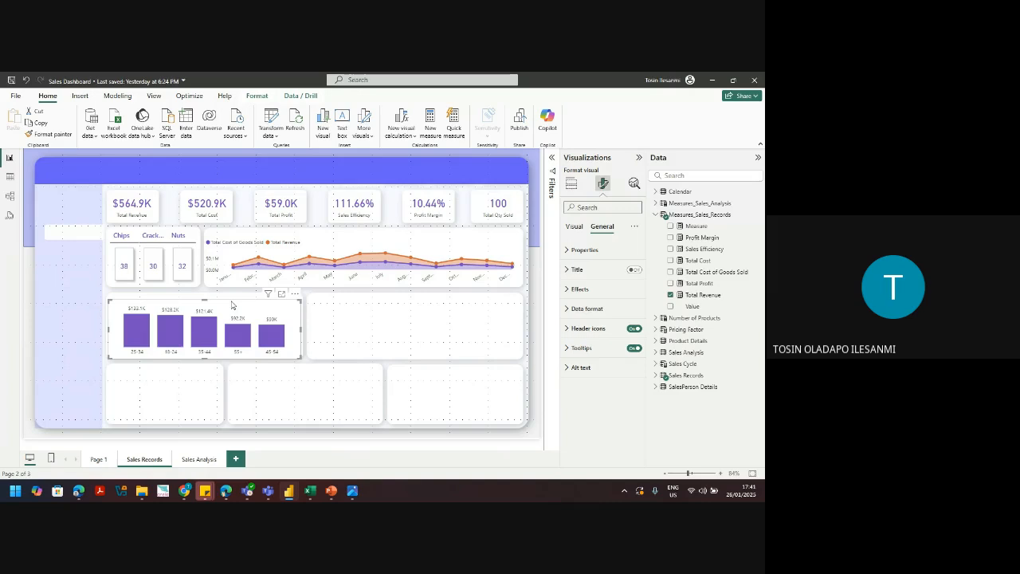
left_click(580, 289)
left_click(629, 313)
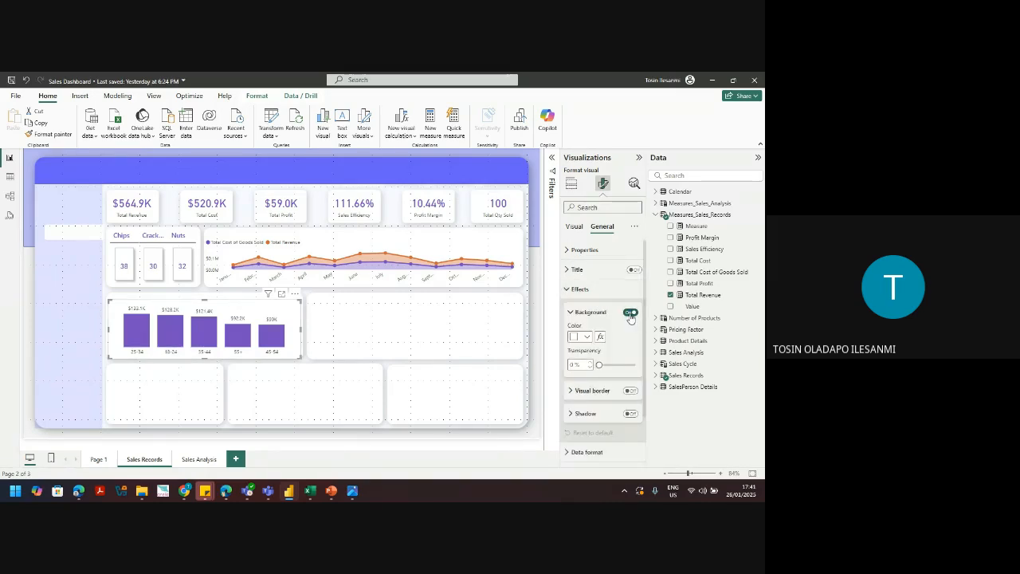
left_click(630, 313)
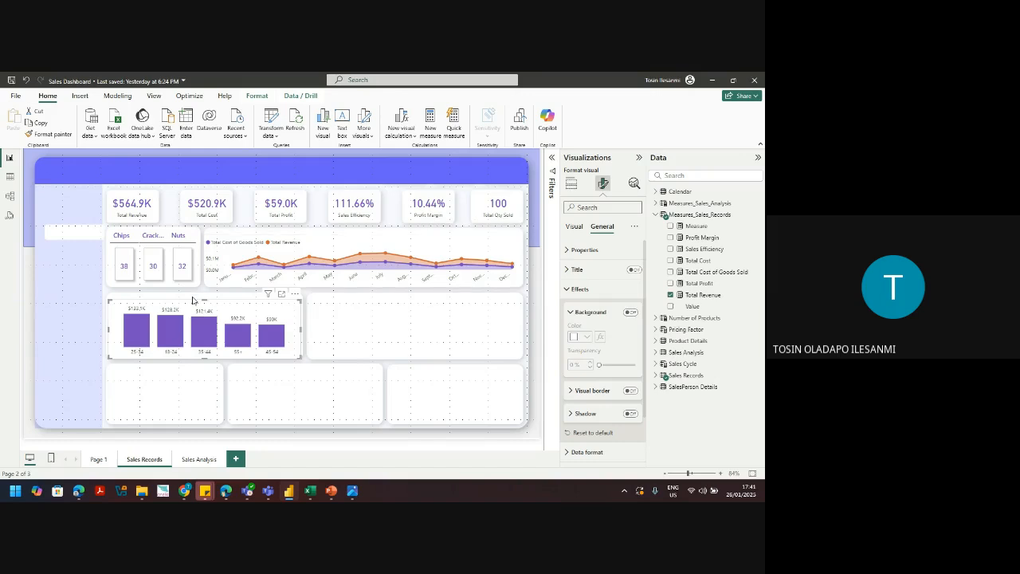
left_click(108, 331)
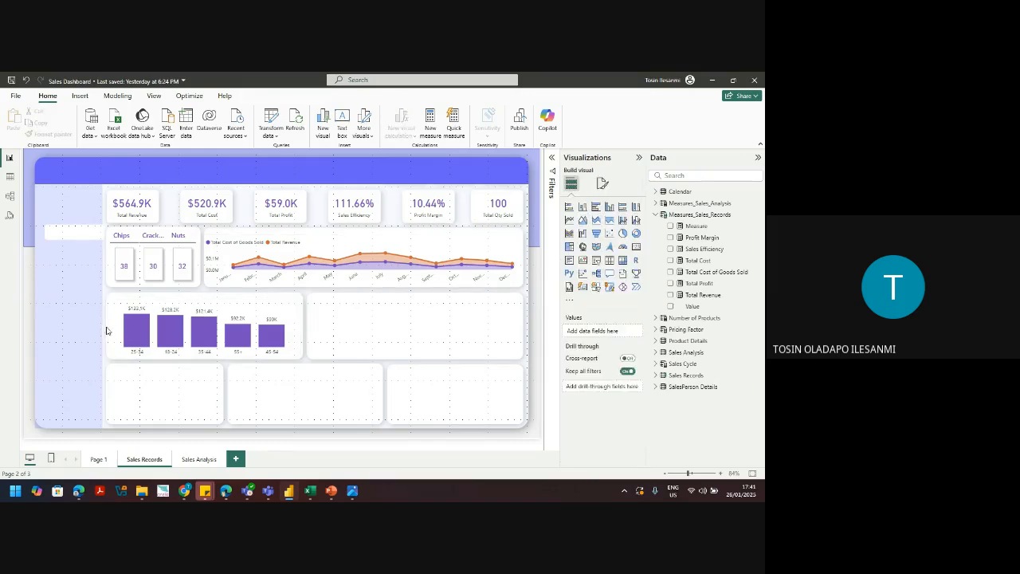
Step: Widen the age-range chart leftward and place a widened copy in the empty right slot
left_click(112, 334)
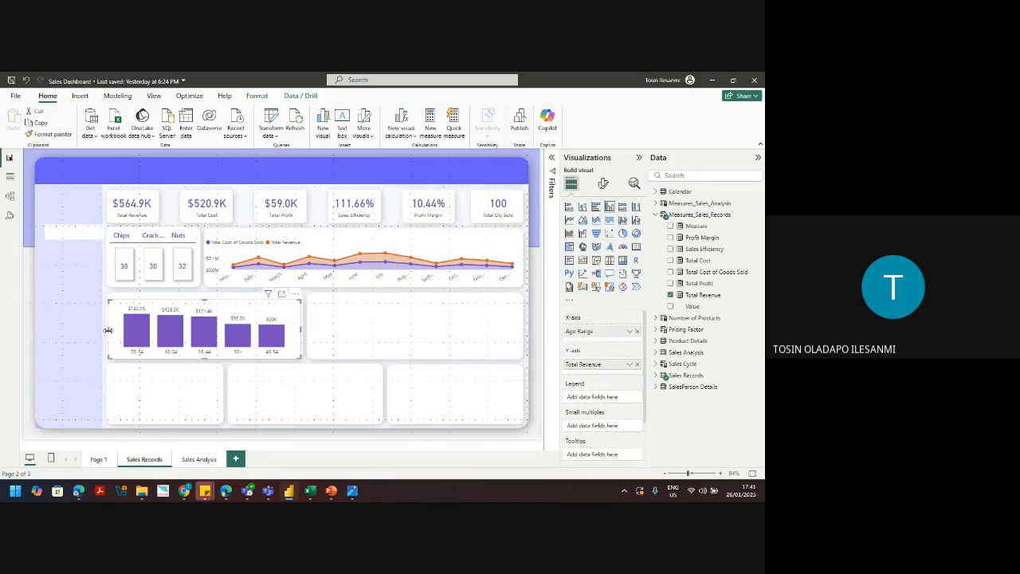
left_click_drag(109, 330, 107, 334)
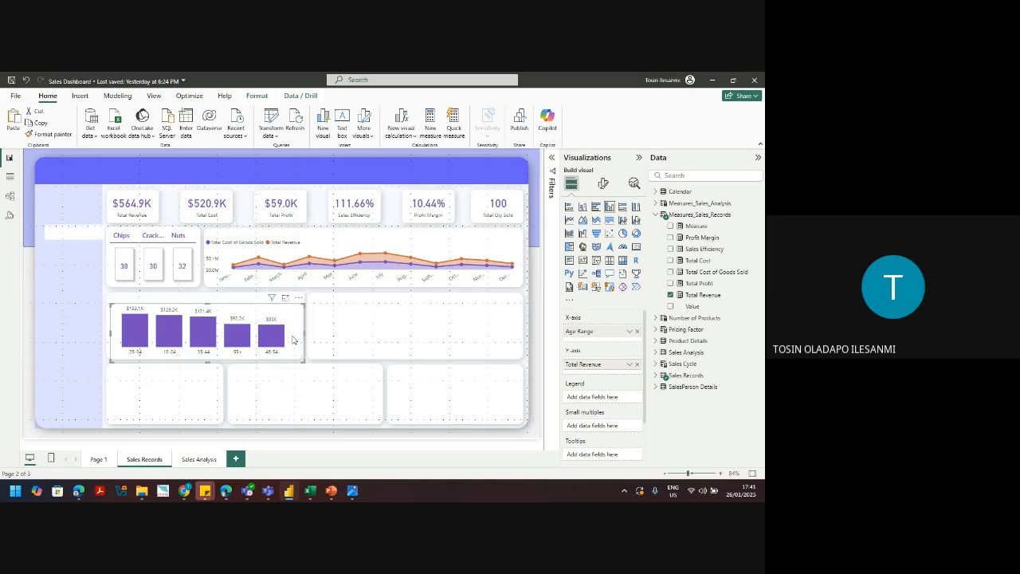
left_click_drag(293, 340, 490, 337)
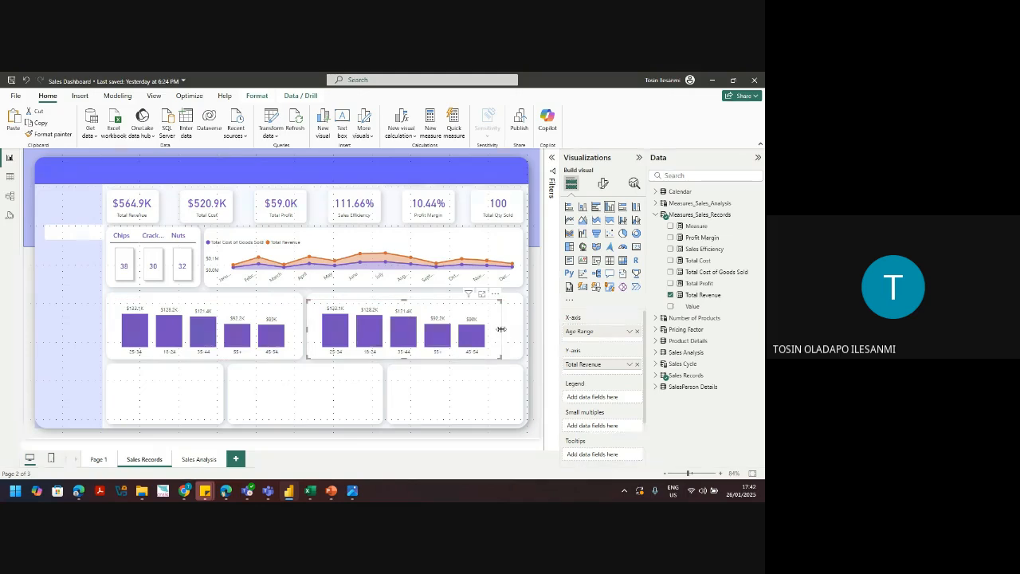
left_click_drag(501, 328, 524, 332)
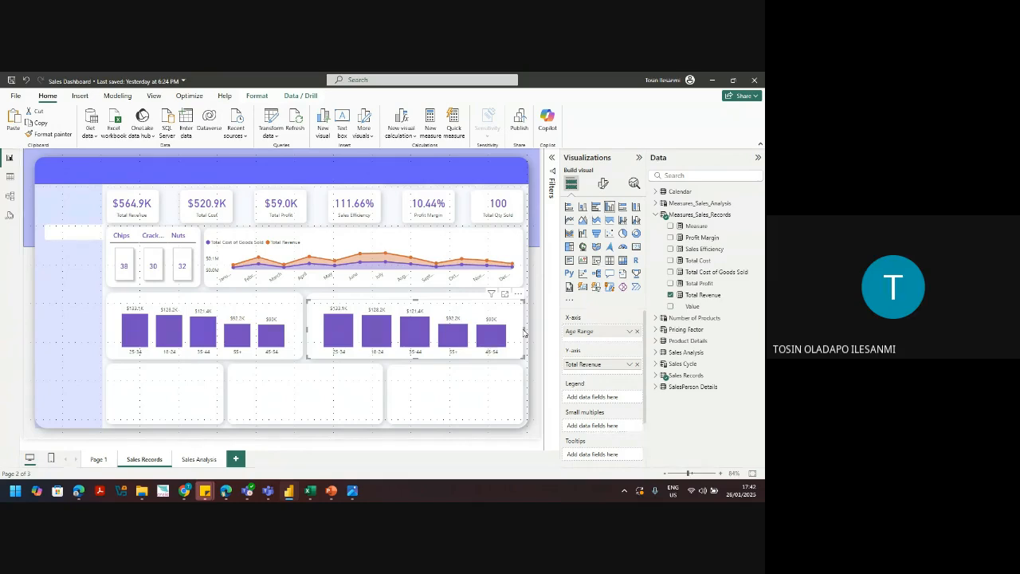
Step: Replace Age Range with Promotion Code on the copied chart's X-axis, then copy the chart
left_click(637, 333)
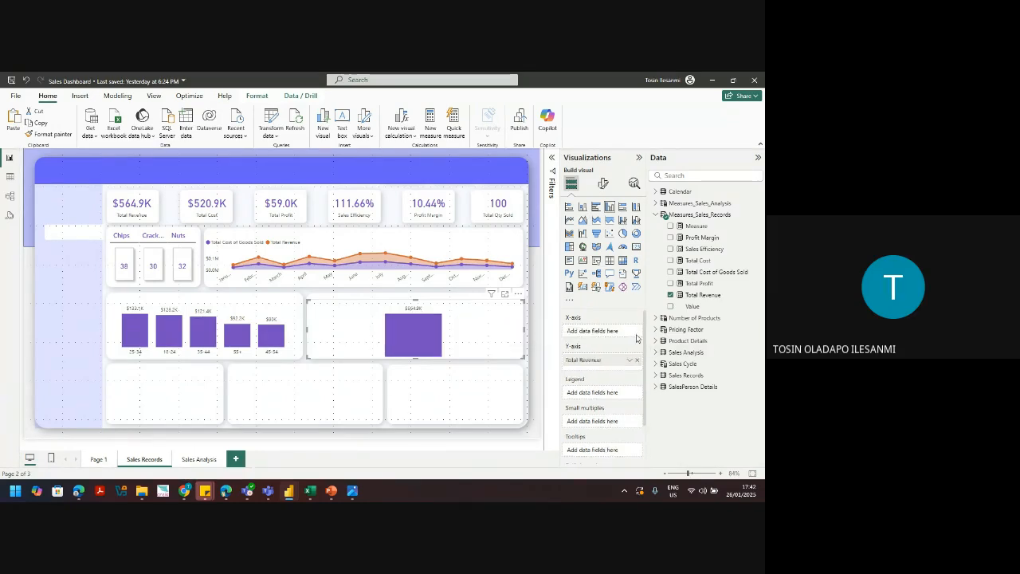
left_click(655, 374)
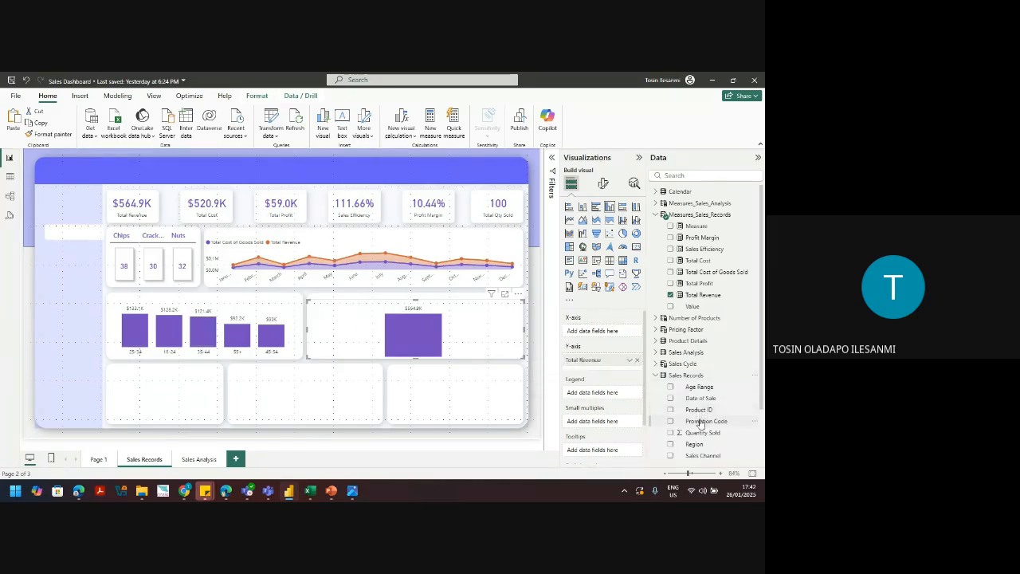
left_click_drag(700, 422, 604, 331)
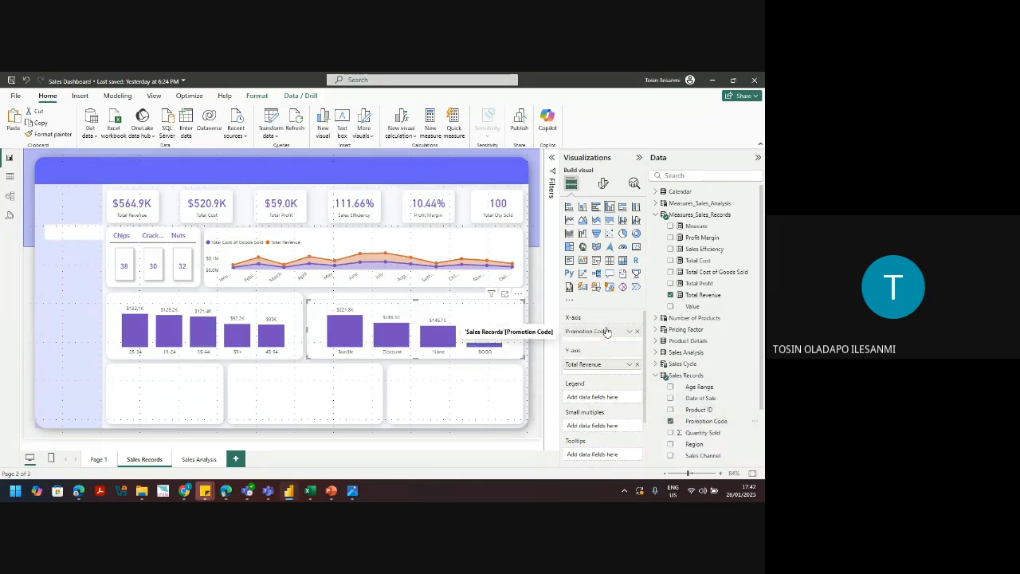
mouse_move(352, 320)
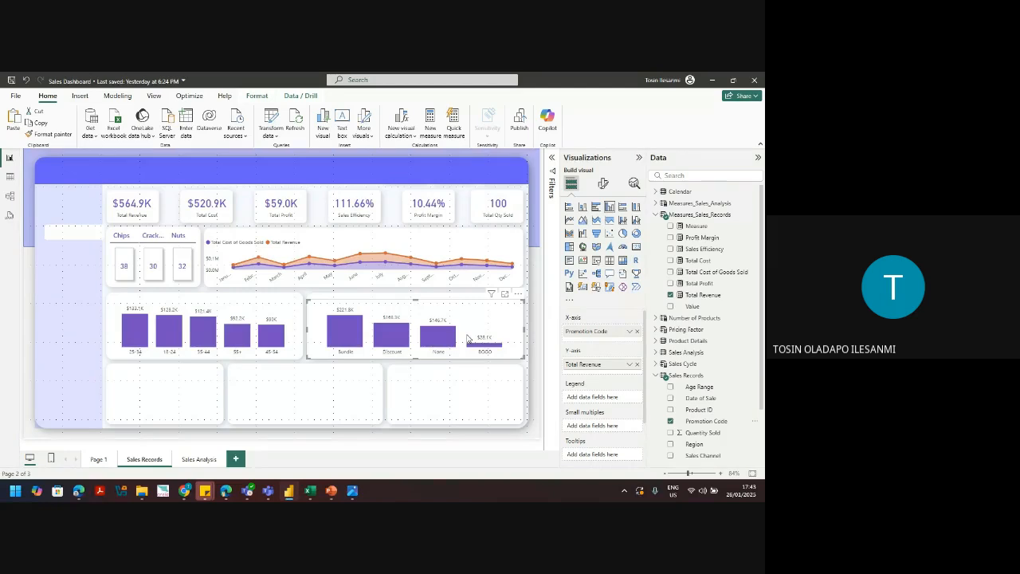
key("ctrl+c")
Step: Paste a duplicate of the promotion code chart and move it into the bottom-right slot
key("ctrl+v")
left_click_drag(468, 338, 525, 396)
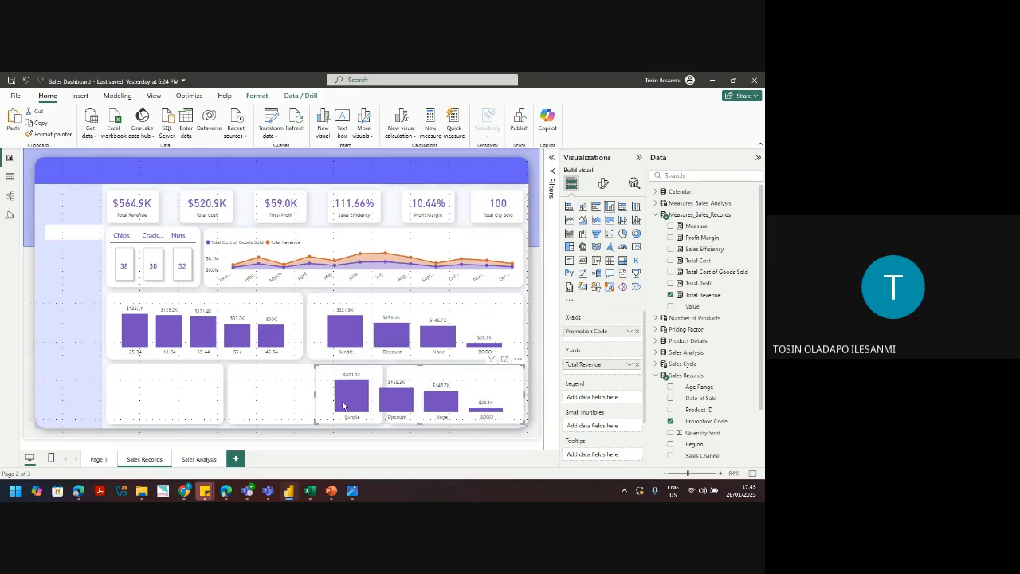
left_click(97, 460)
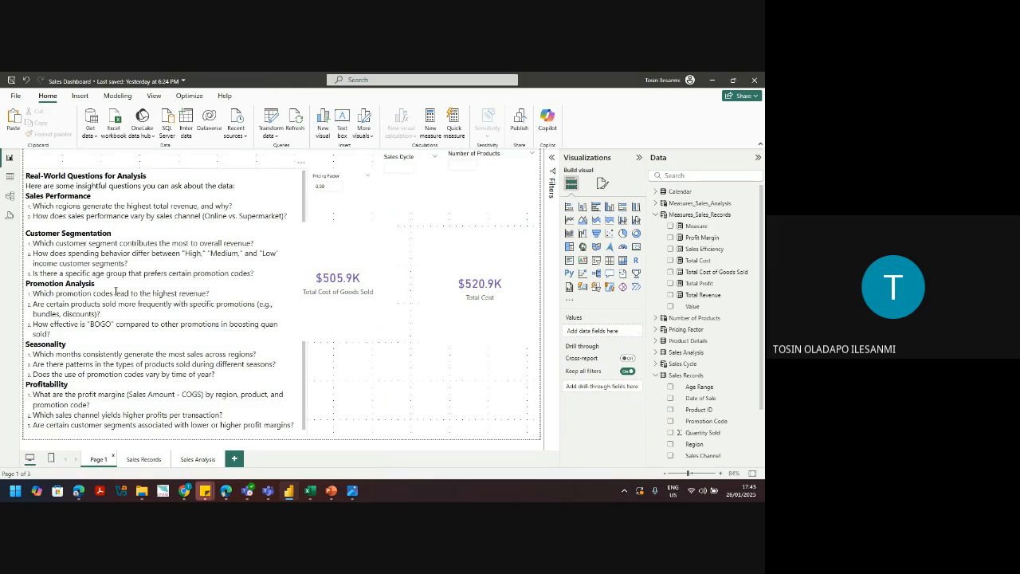
left_click(145, 460)
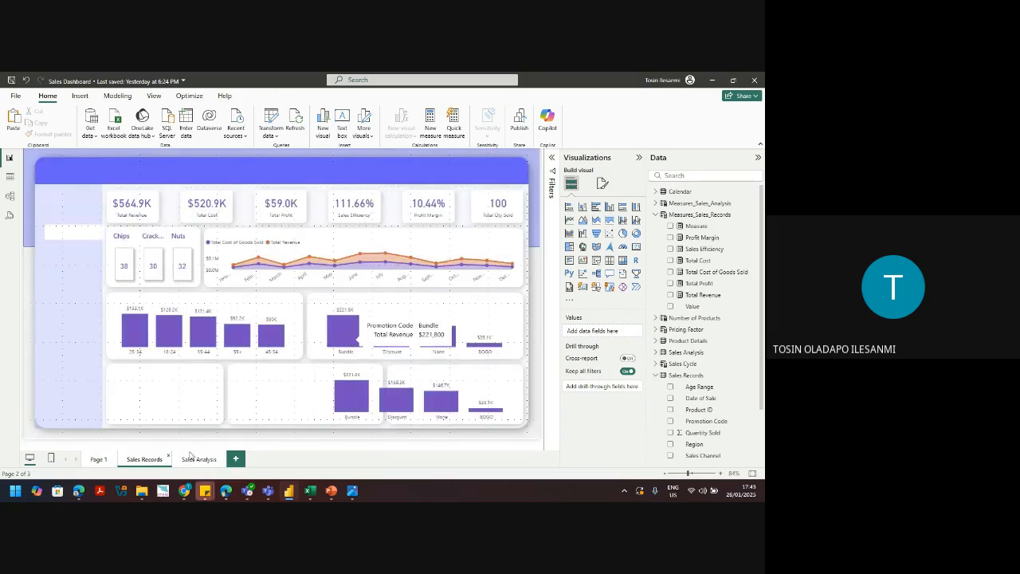
left_click(97, 460)
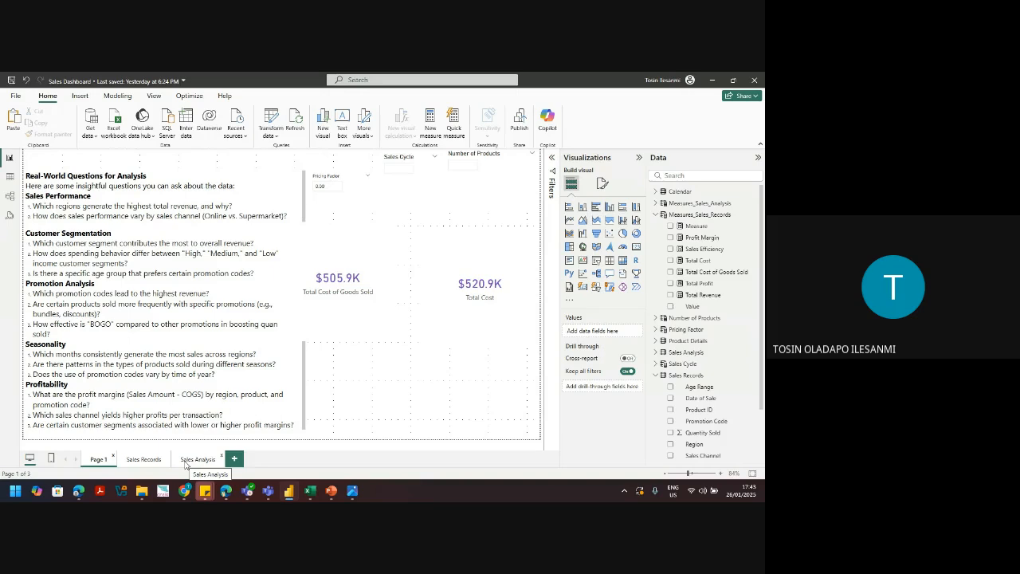
left_click(143, 460)
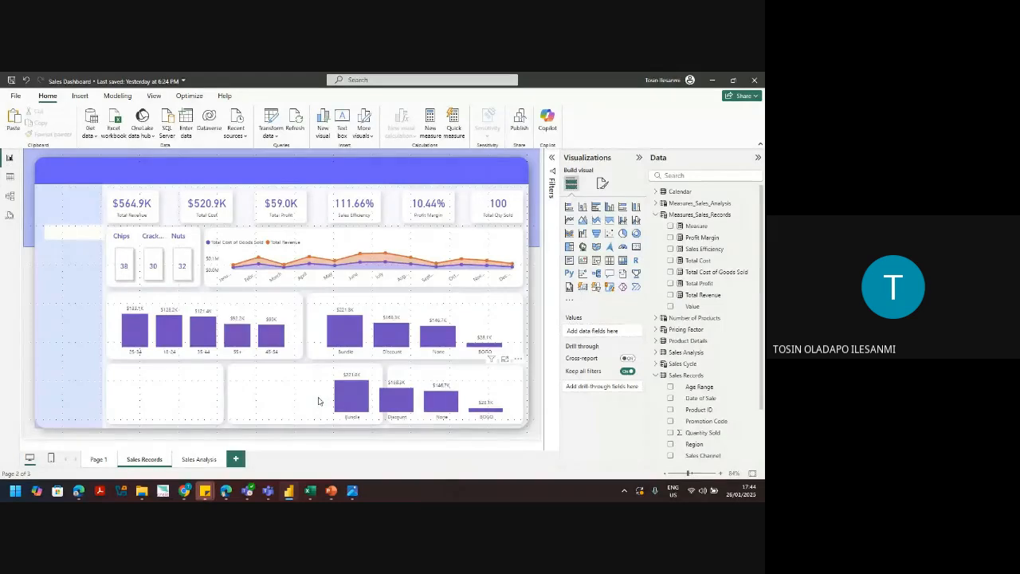
left_click(318, 401)
left_click_drag(317, 401, 391, 397)
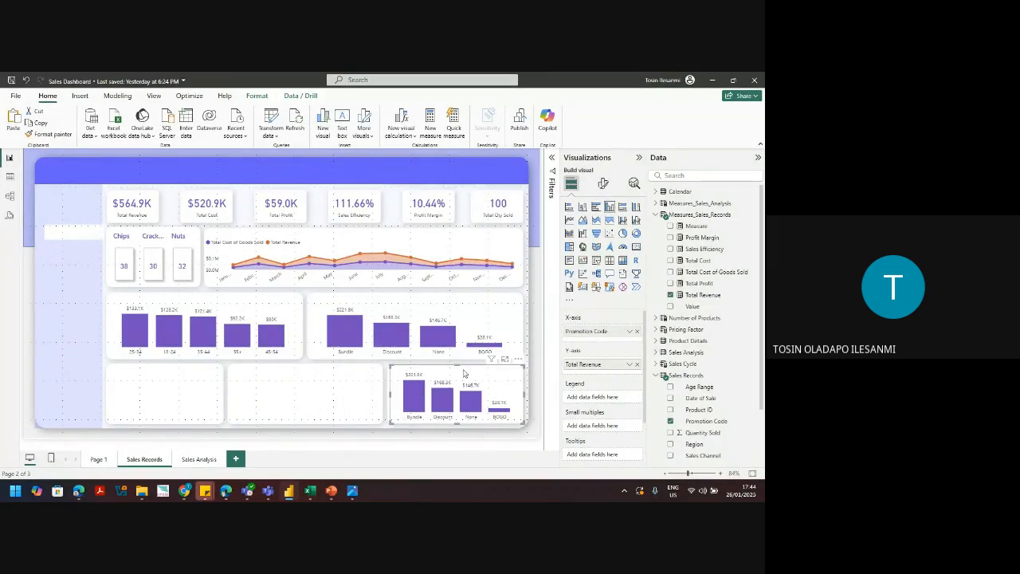
Step: Trim the bottom-right chart's top and switch its X-axis from Promotion Code to Region, then paste a duplicate
left_click_drag(457, 366, 459, 374)
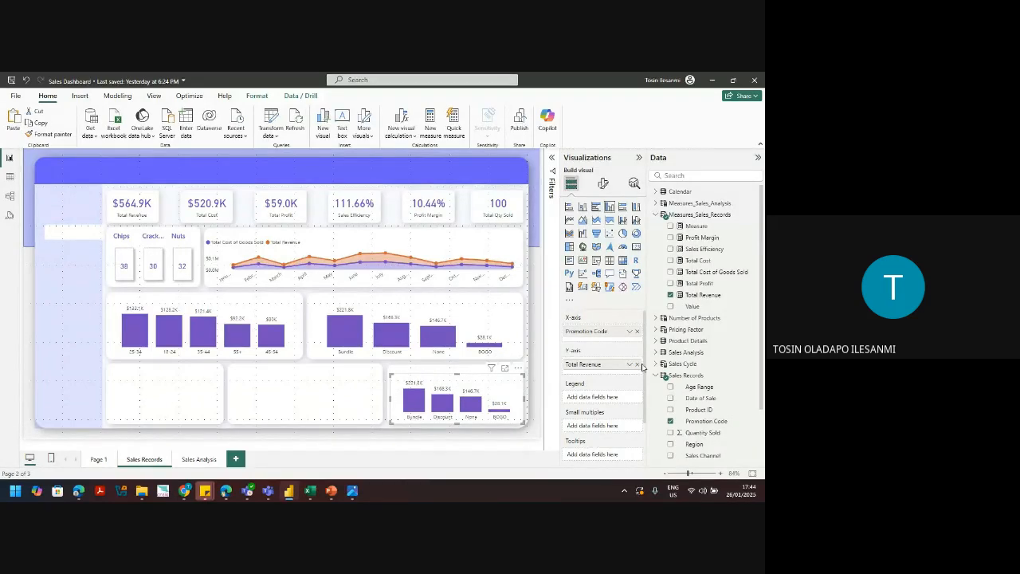
left_click(637, 331)
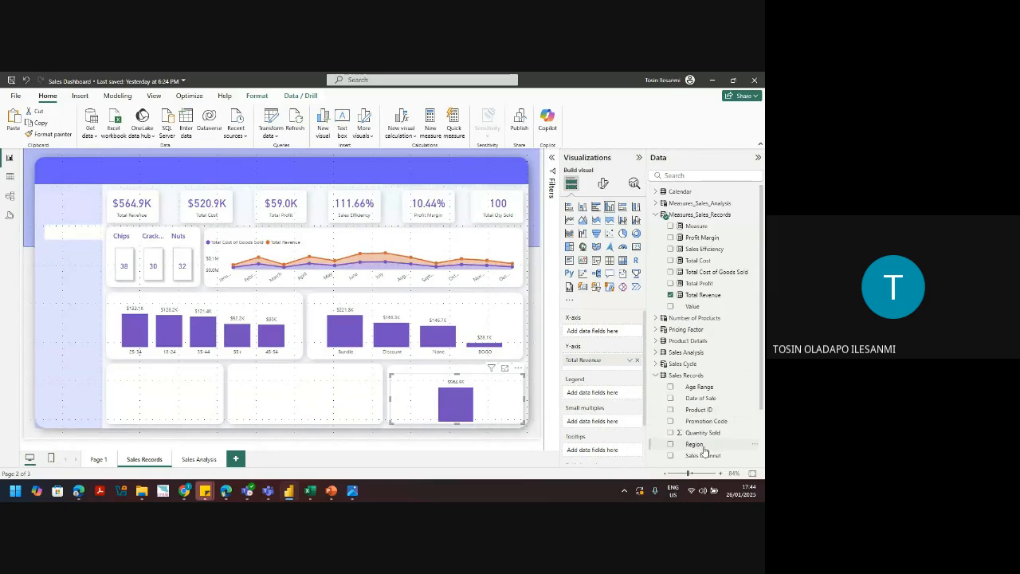
left_click_drag(704, 452, 603, 330)
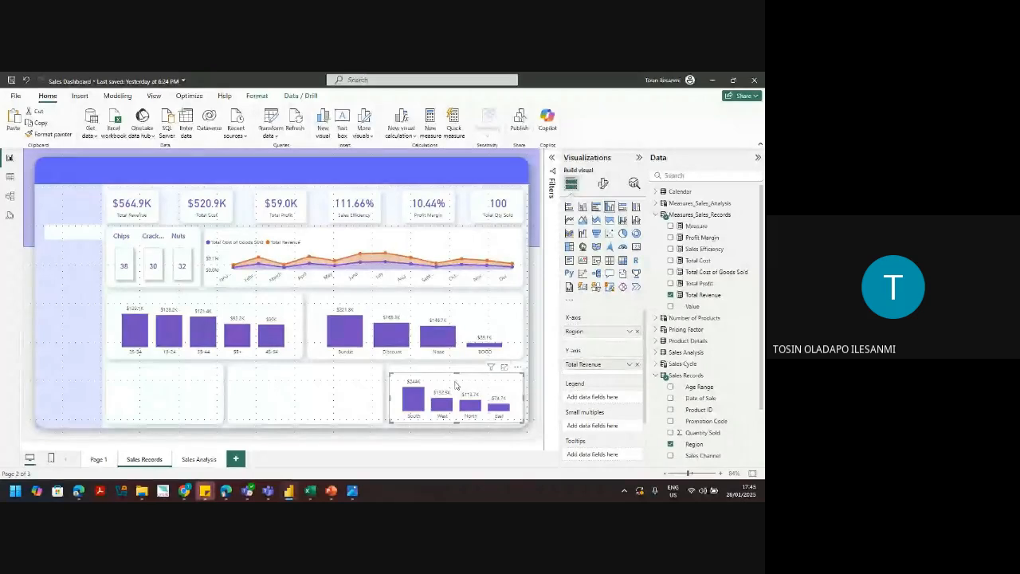
key("ctrl+v")
Step: Move the Region chart copy to the bottom-middle slot, widen it, and clear its X-axis
left_click_drag(456, 385, 291, 380)
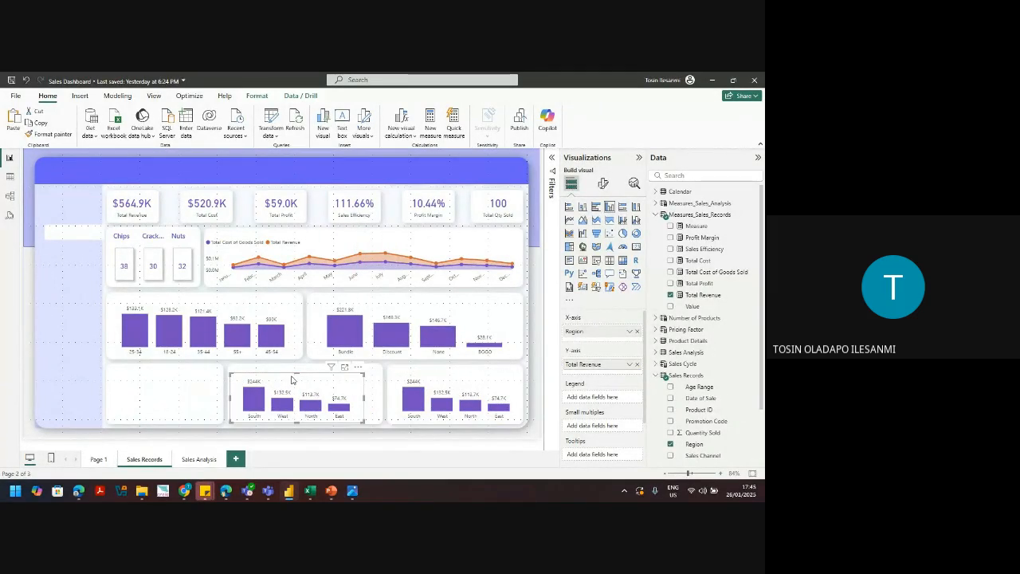
left_click_drag(364, 397, 380, 405)
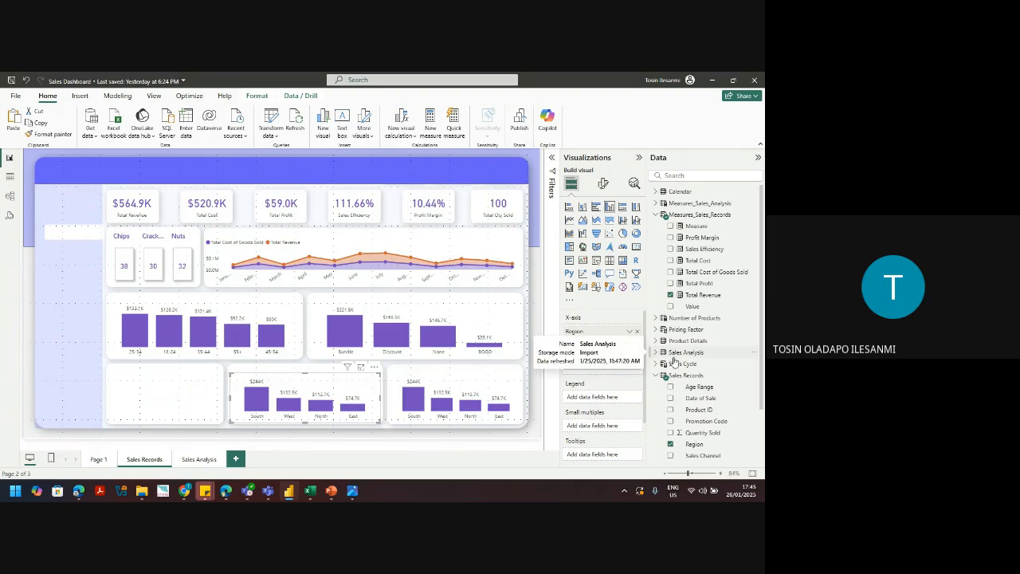
left_click(637, 331)
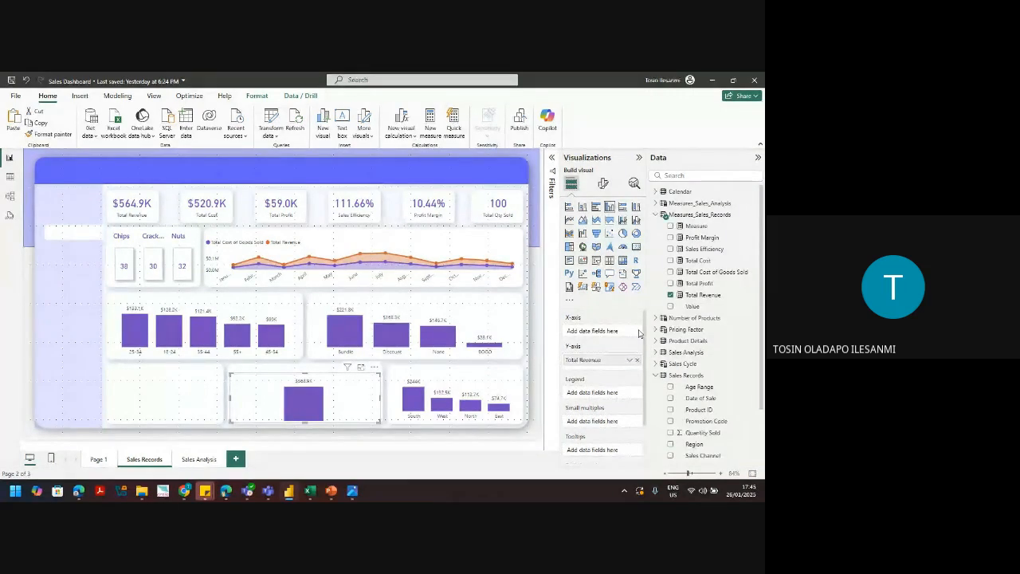
left_click(658, 375)
left_click(656, 204)
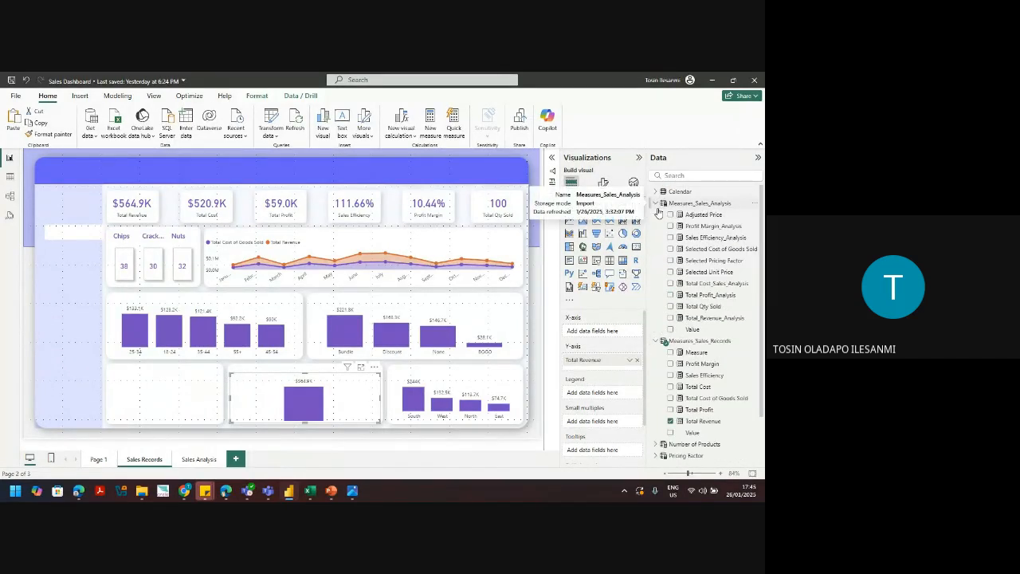
left_click(659, 214)
left_click(658, 205)
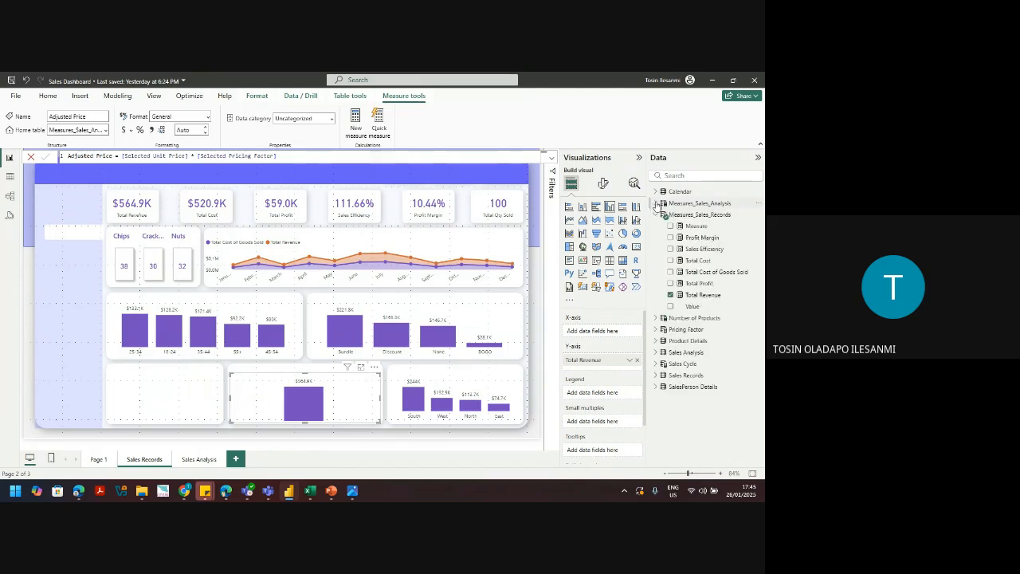
Step: Plot Total Profit by Sales Person First Name in the copied chart and show its filters
left_click(656, 387)
left_click(656, 387)
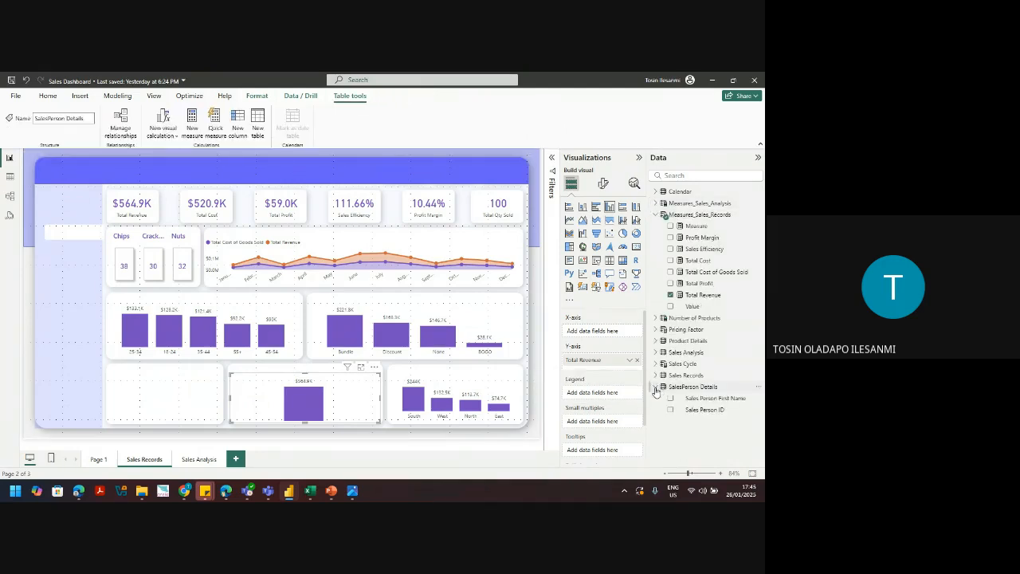
left_click_drag(714, 400, 622, 333)
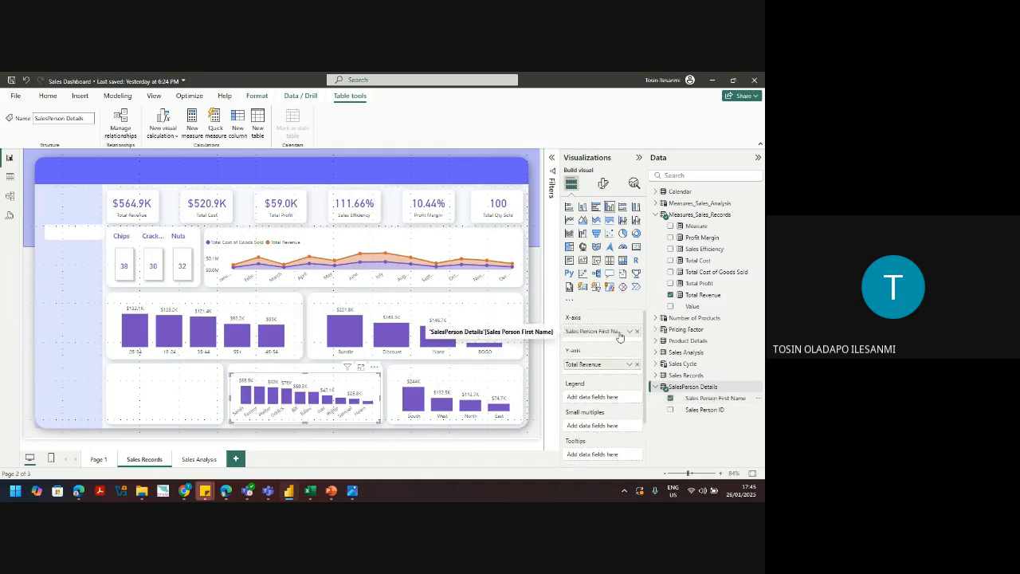
left_click(637, 365)
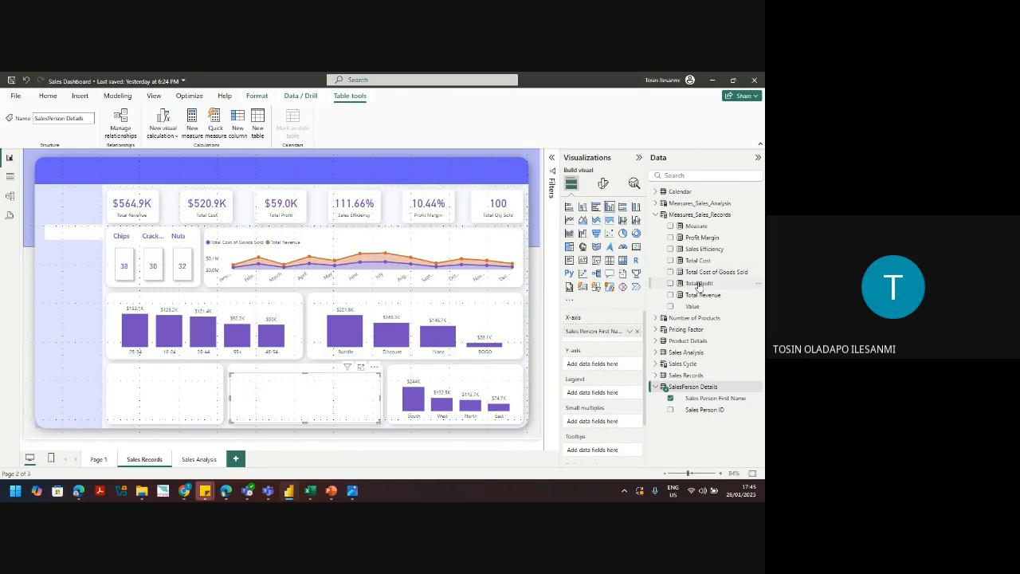
left_click_drag(698, 284, 619, 367)
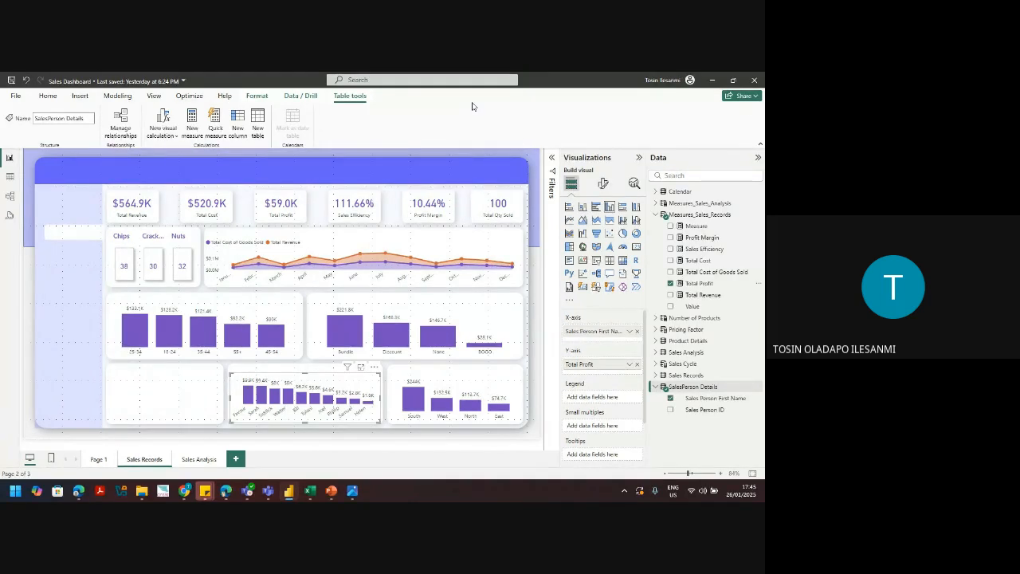
left_click(553, 159)
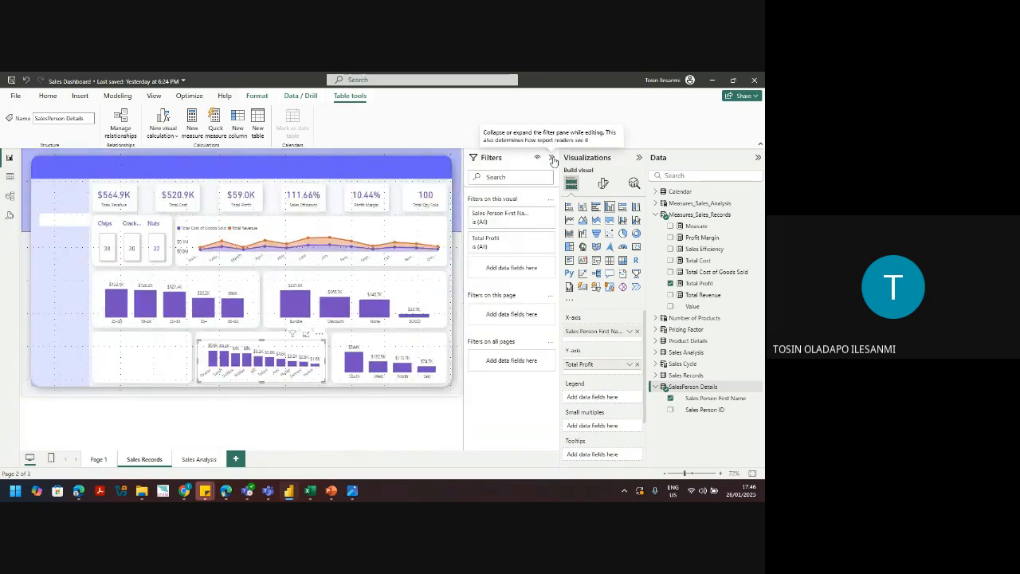
Step: Apply a Top N filter of 5 on Sales Person First Name ranked by Total Profit, then hide Filters
left_click(540, 216)
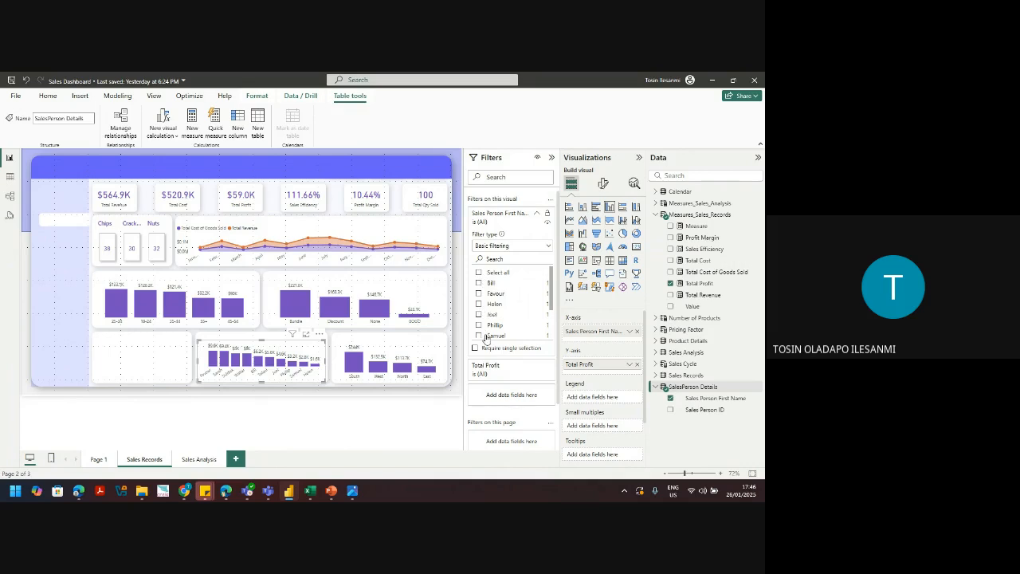
left_click(514, 246)
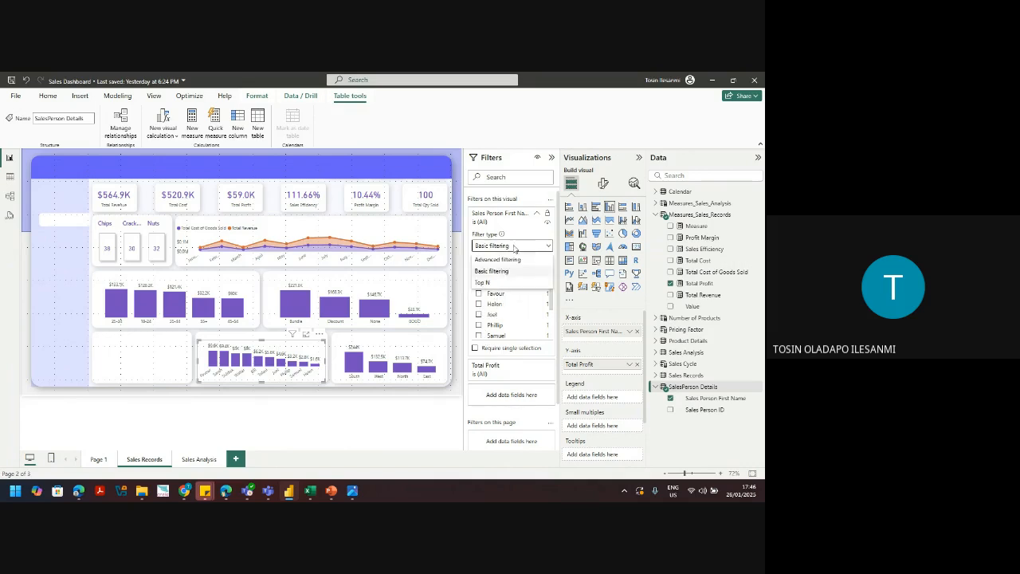
left_click(490, 285)
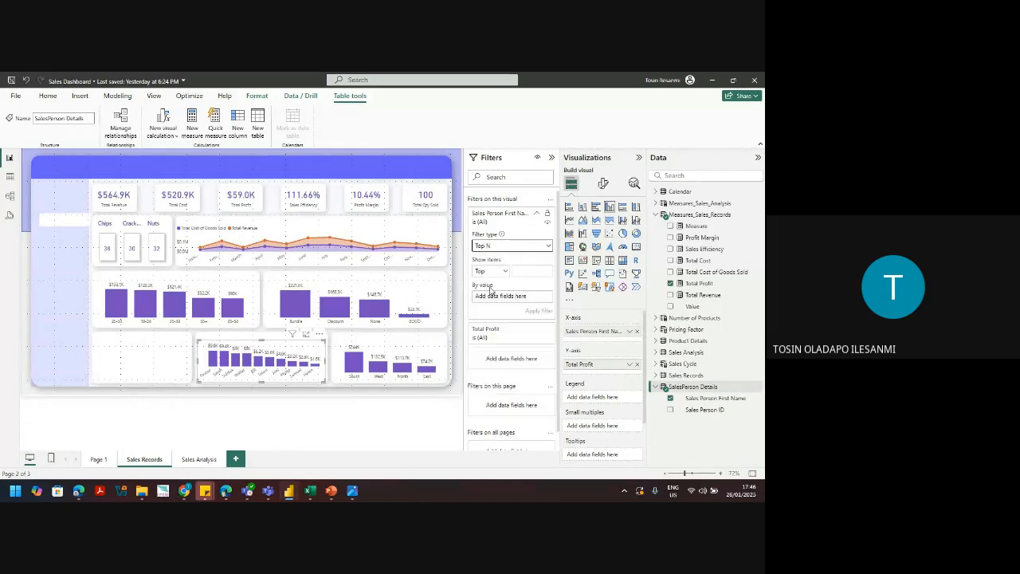
left_click(527, 273)
type("5")
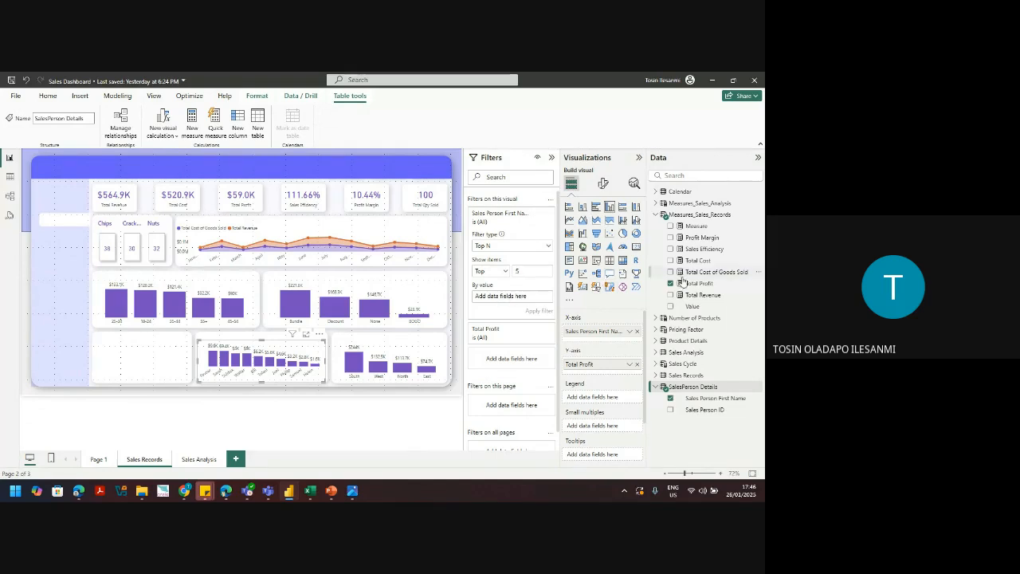
left_click_drag(697, 283, 507, 296)
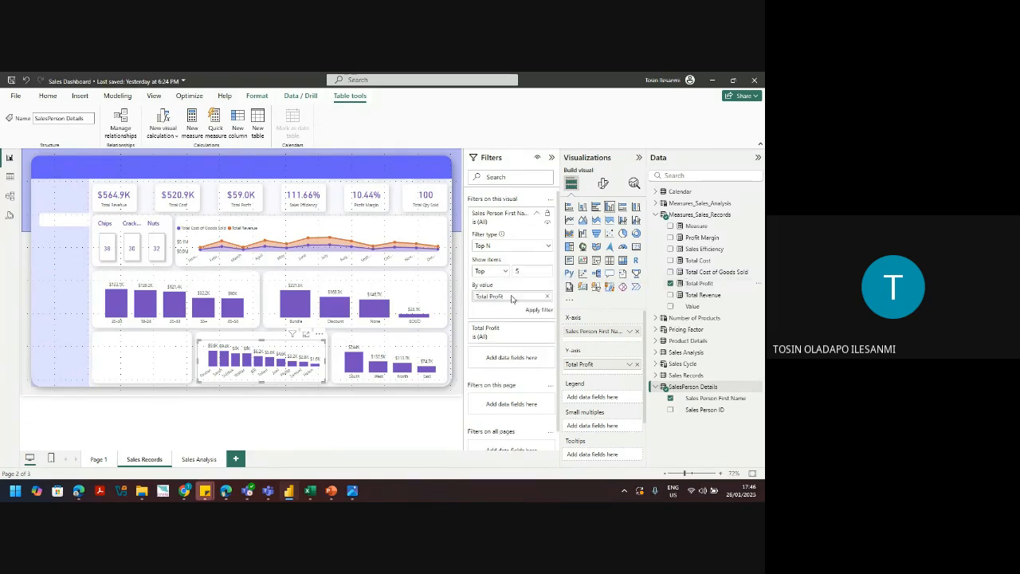
left_click(537, 310)
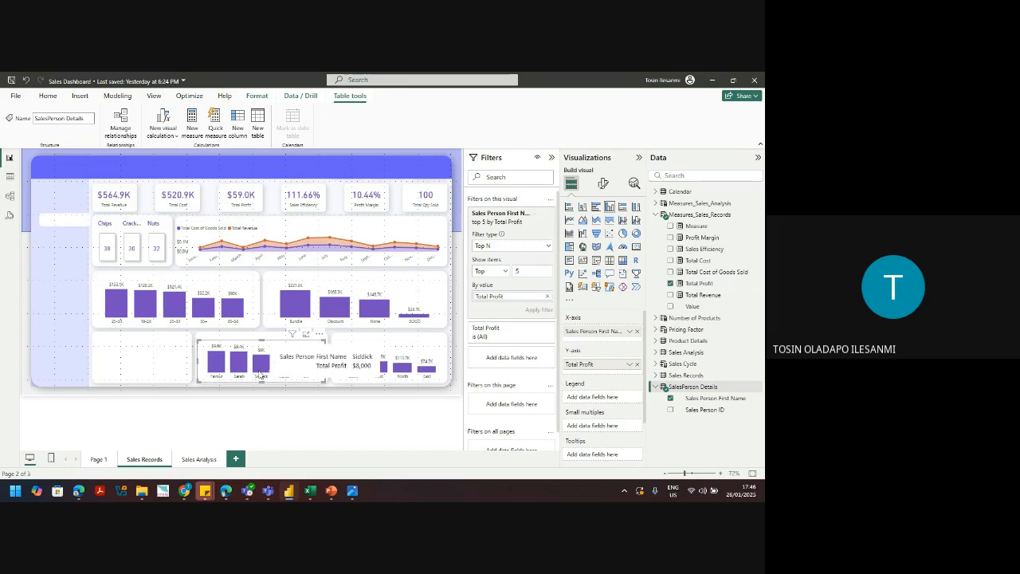
left_click(551, 157)
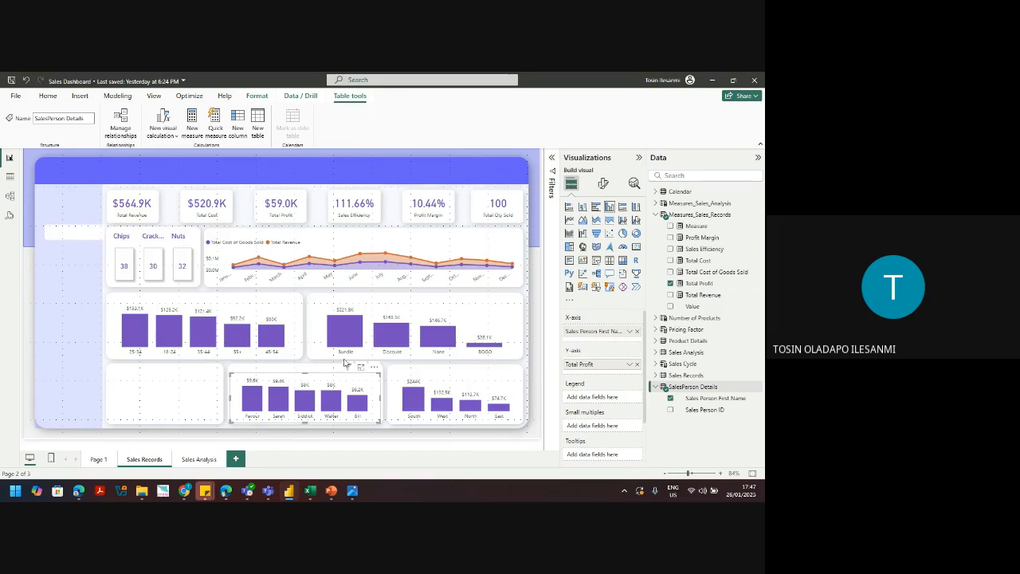
left_click(637, 233)
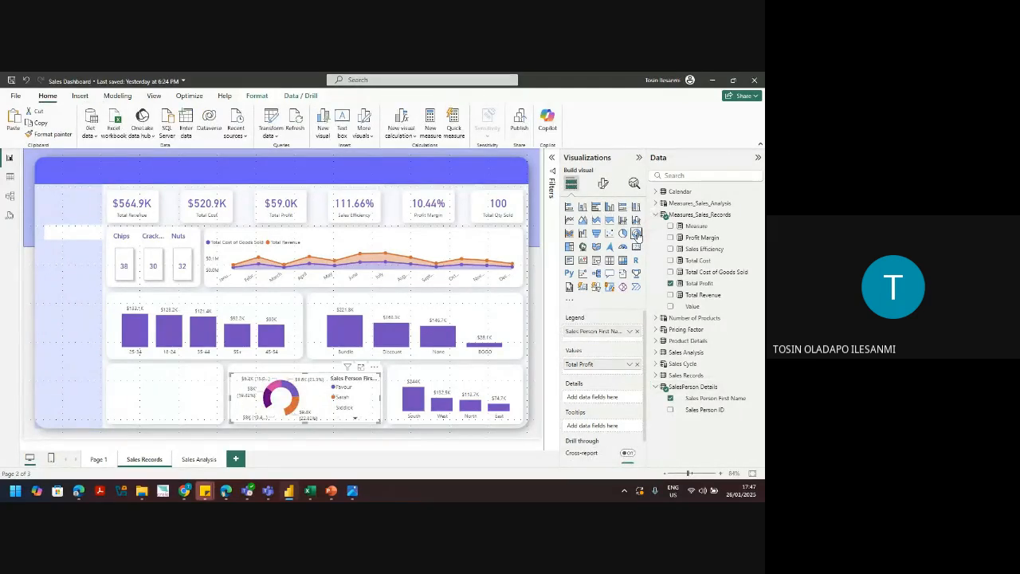
key("Delete")
key("ctrl+z")
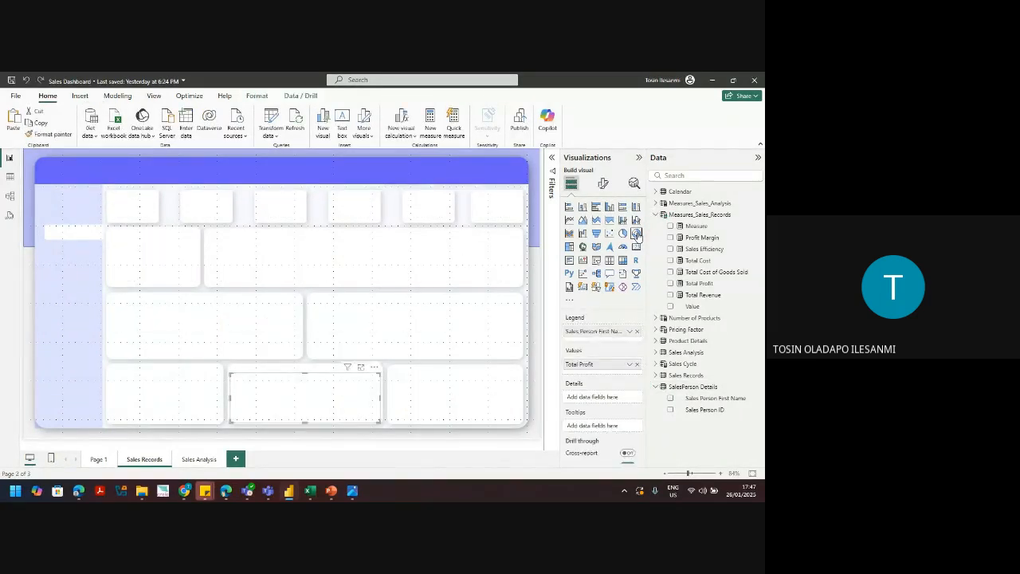
Step: Restore the salesperson column chart, then add a donut chart into the lower-left card
key("ctrl+z")
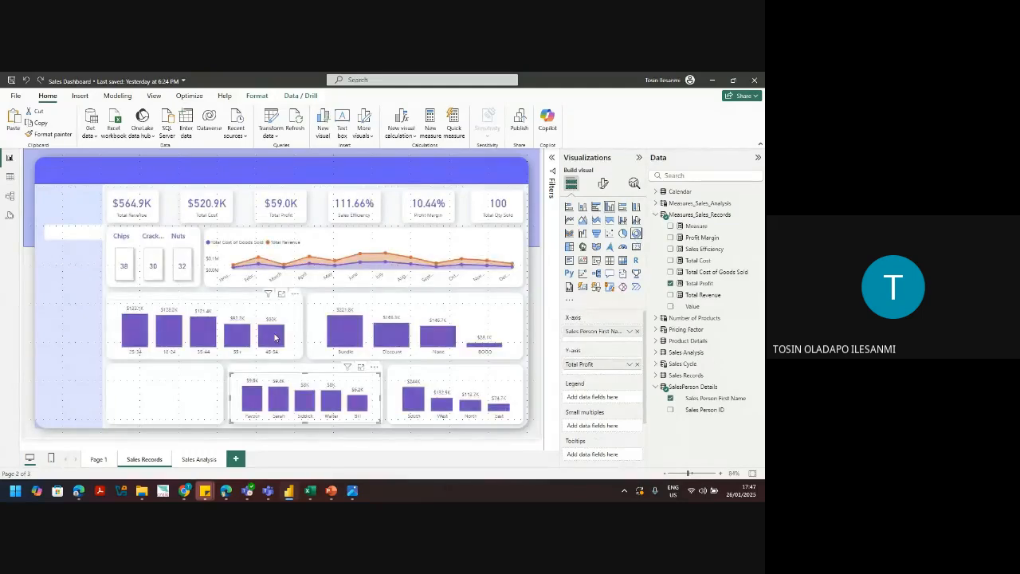
left_click(184, 411)
left_click(636, 233)
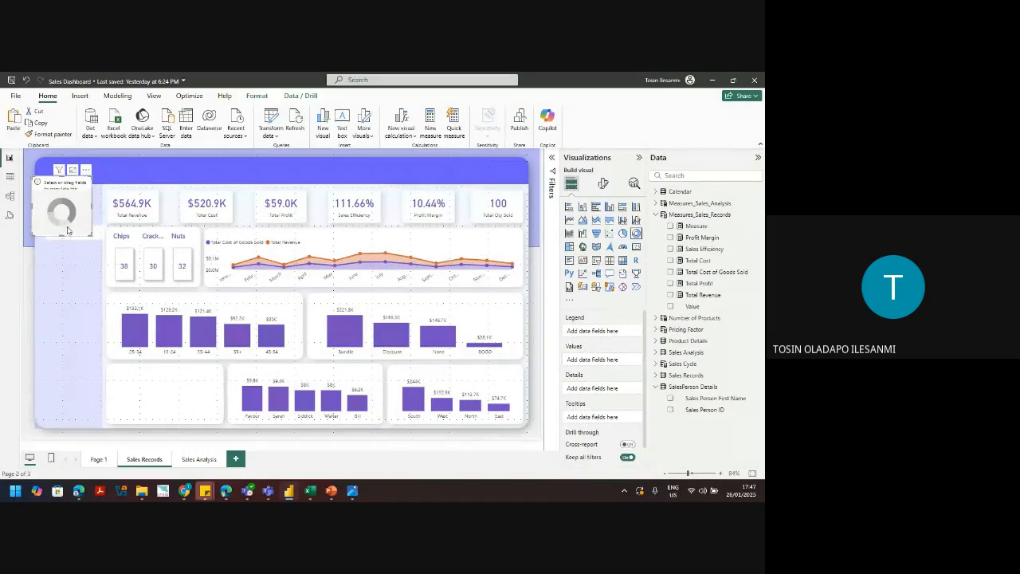
left_click_drag(67, 231, 152, 399)
left_click_drag(149, 418, 145, 415)
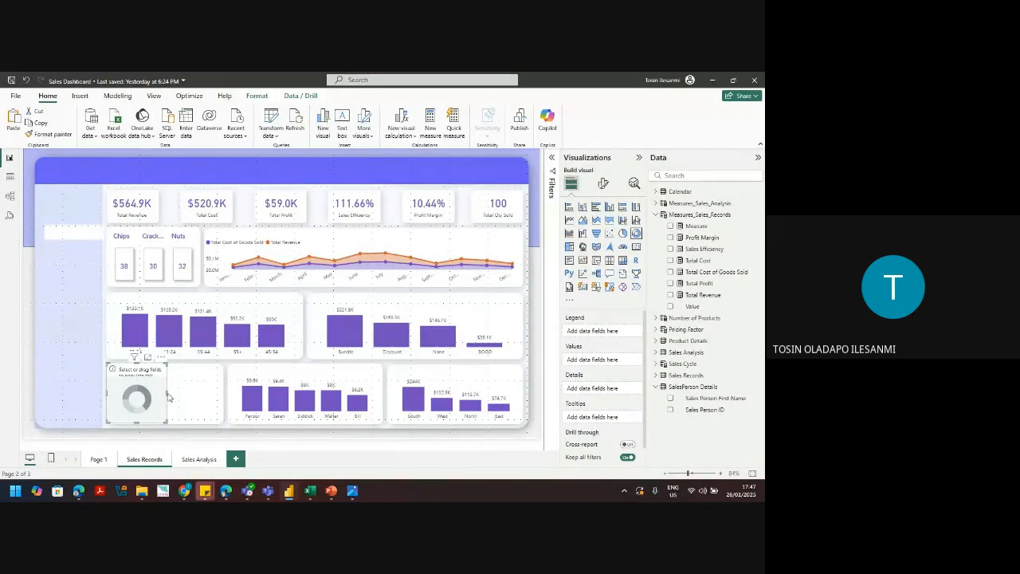
left_click_drag(169, 396, 224, 392)
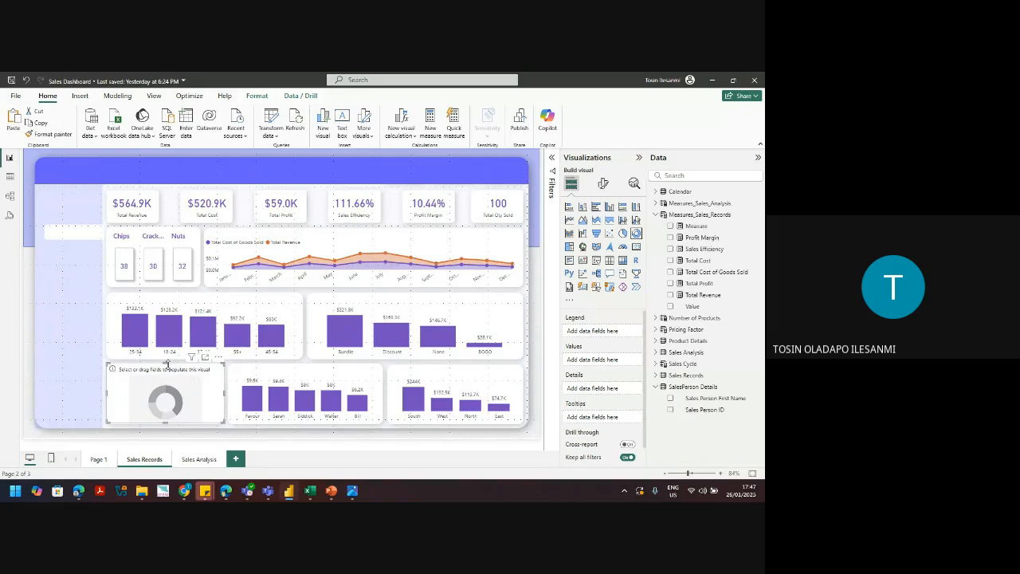
Step: Fine-tune the donut chart's top, right and left edges to fit the card
left_click(167, 364)
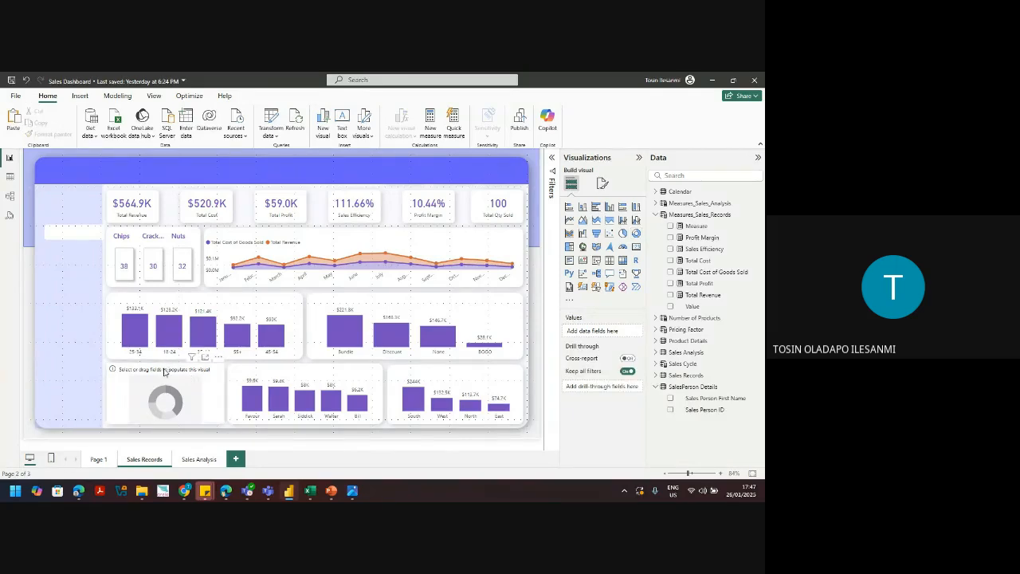
left_click(166, 365)
left_click_drag(166, 365, 168, 374)
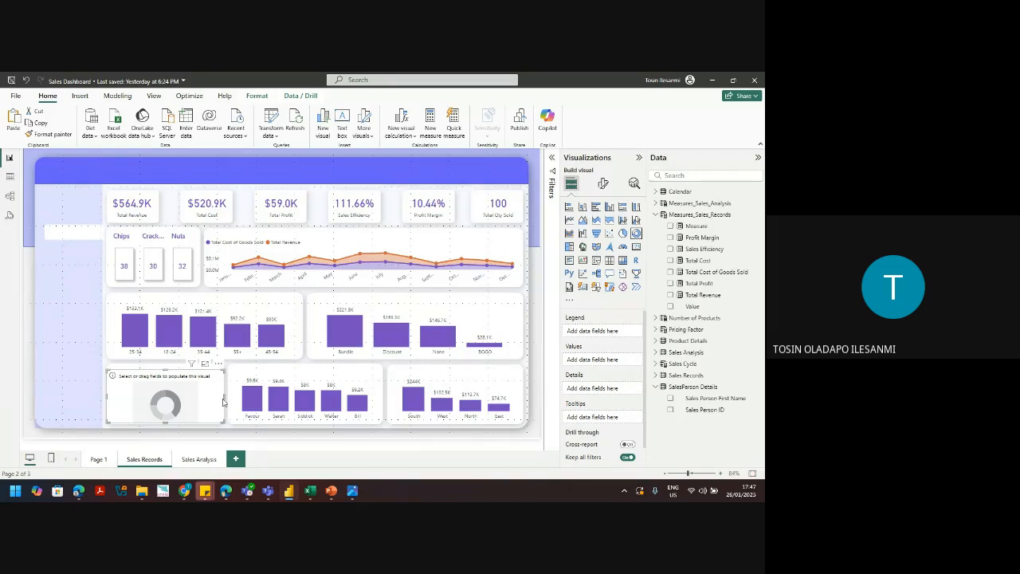
left_click_drag(223, 402, 219, 401)
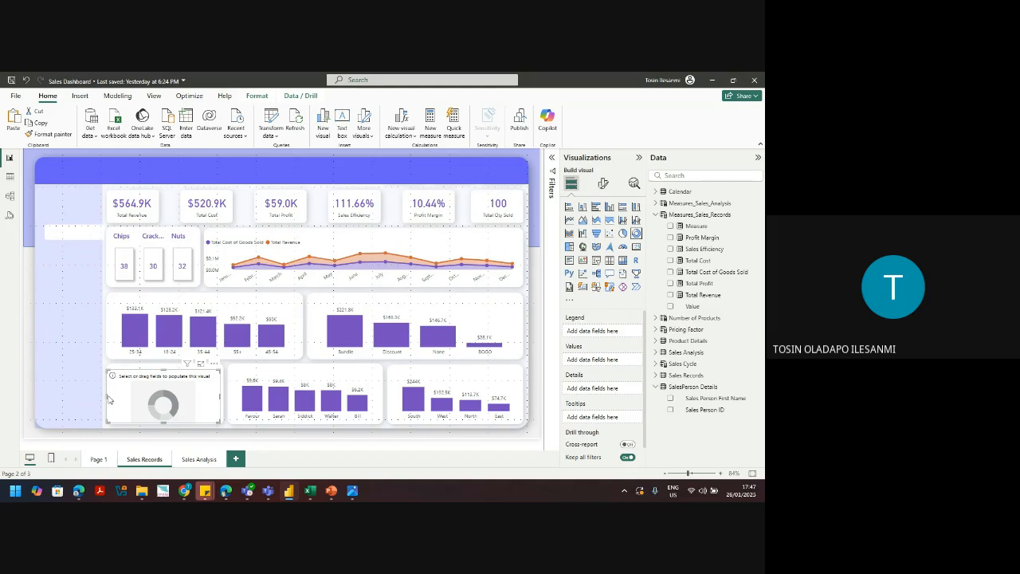
left_click_drag(108, 399, 125, 399)
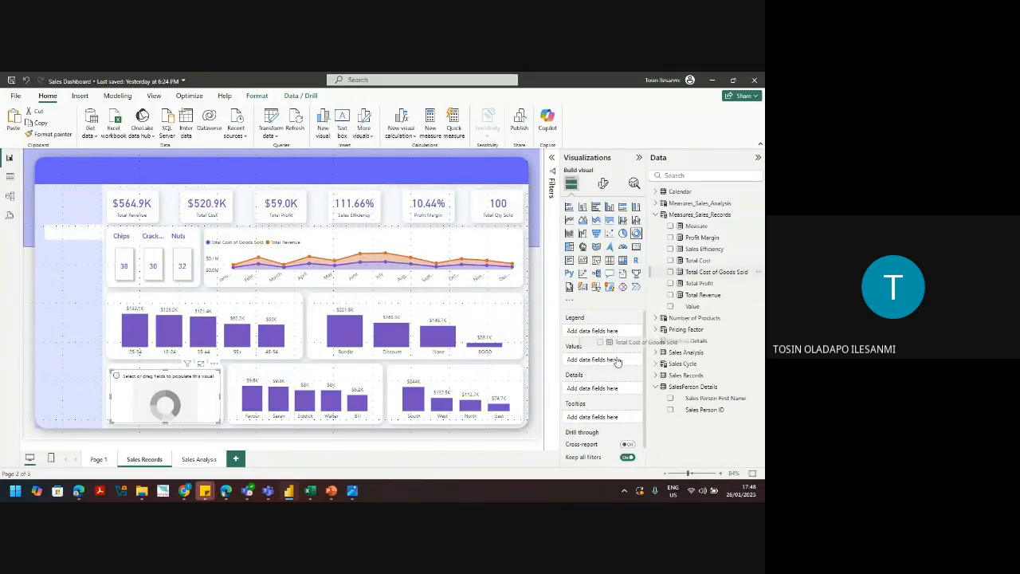
Step: Add Total Qty Sold from Measures_Sales_Analysis as the donut chart's values
left_click(704, 274)
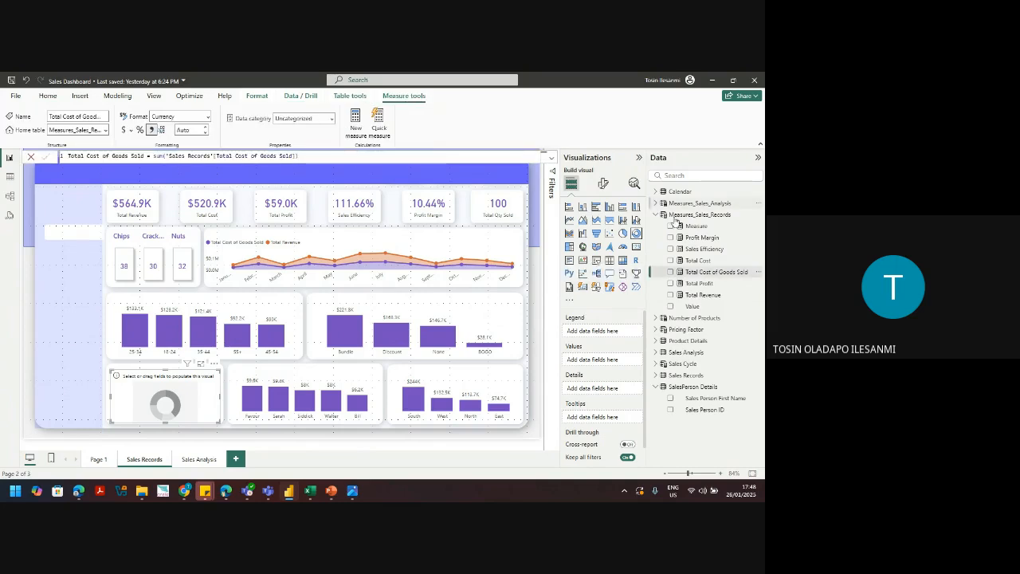
left_click(656, 203)
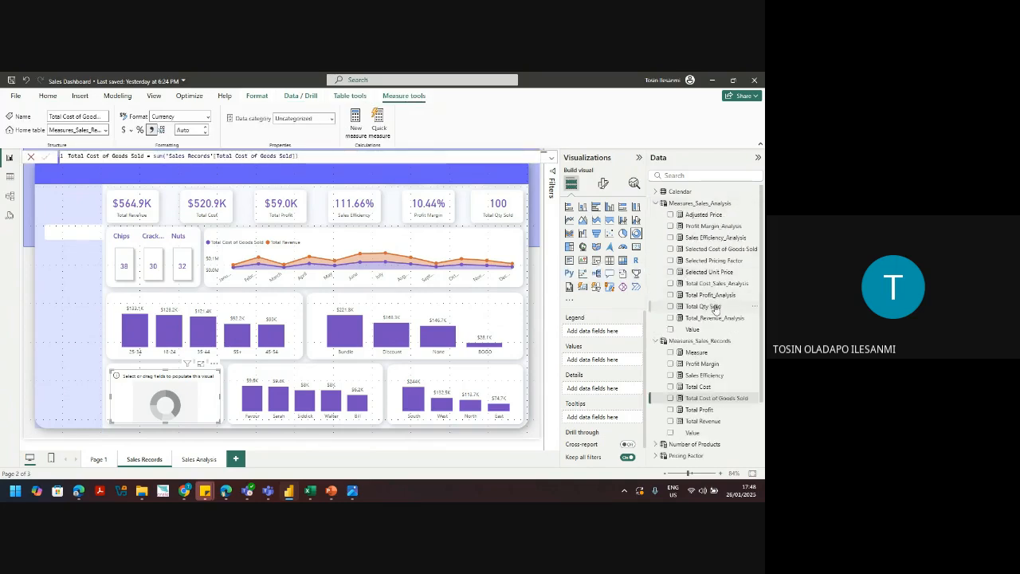
left_click_drag(715, 308, 614, 361)
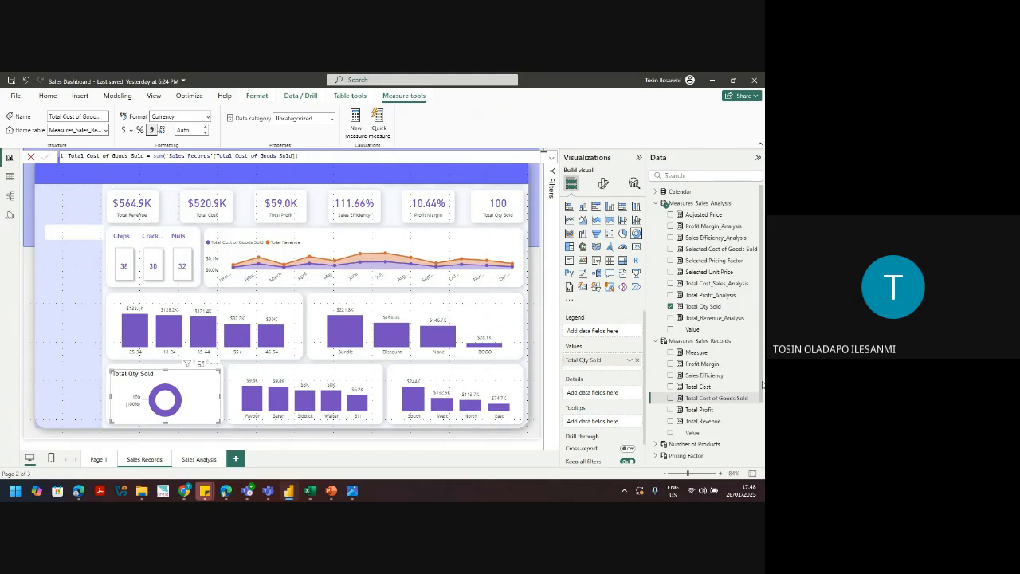
scroll(762, 384, "down", 3)
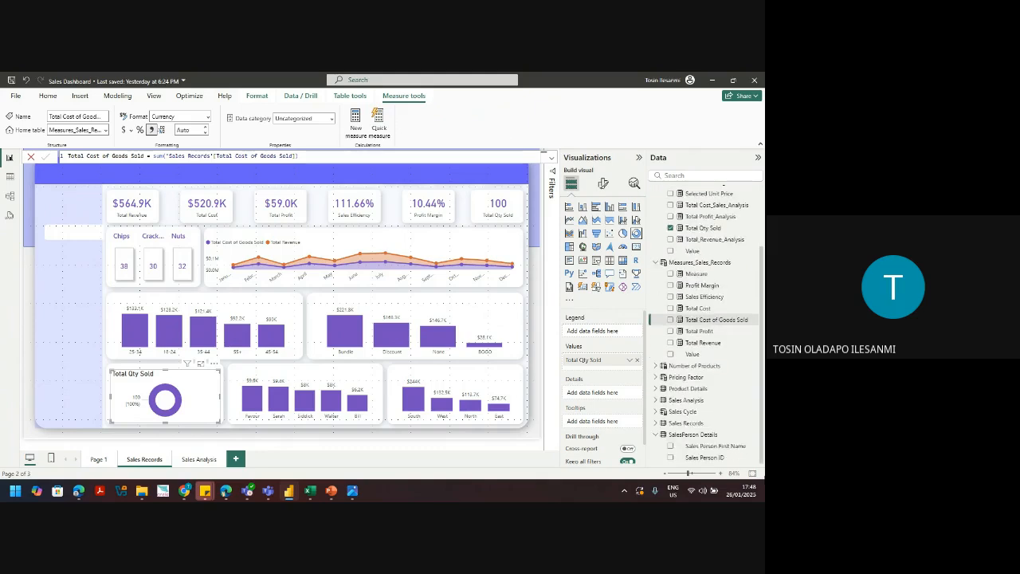
left_click(655, 262)
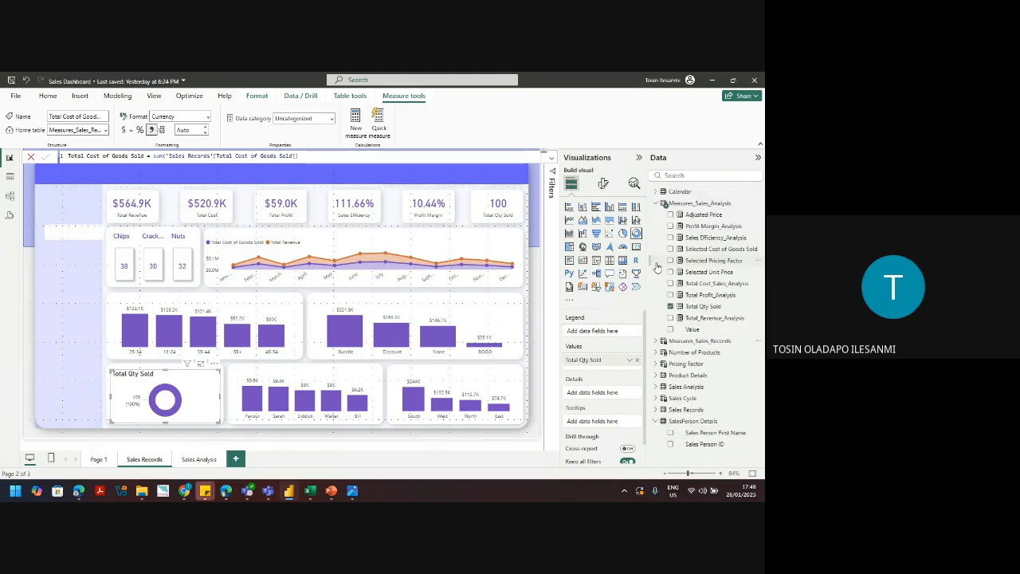
left_click(662, 204)
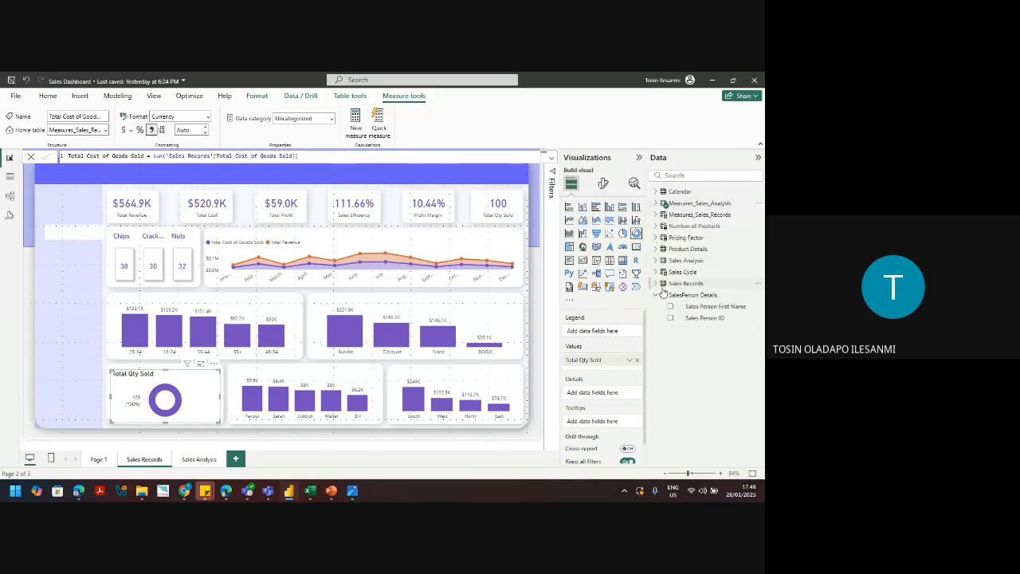
Step: Set Spending Pattern as the donut's legend, then widen it slightly and nudge it left
left_click(658, 285)
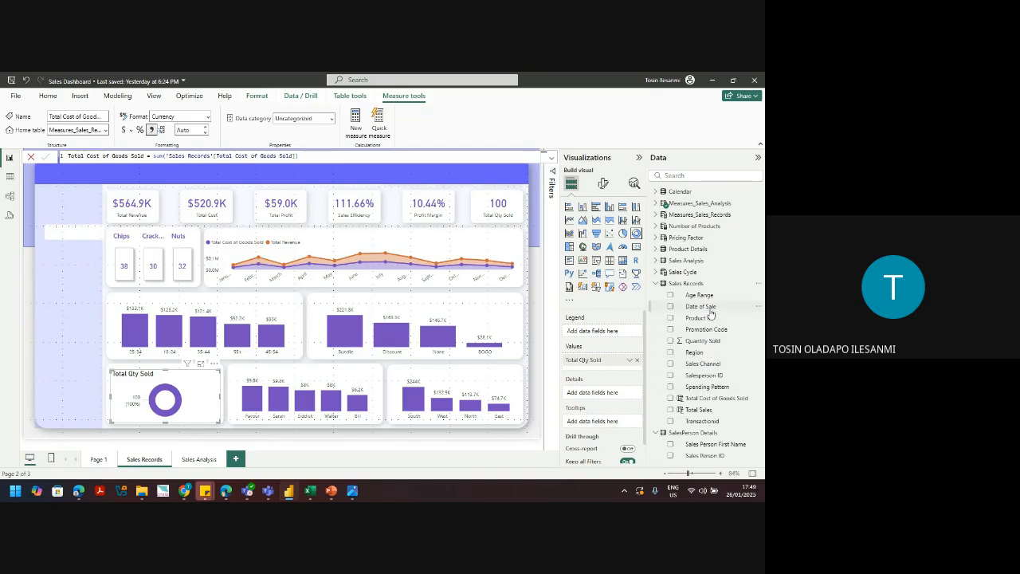
left_click_drag(707, 388, 606, 333)
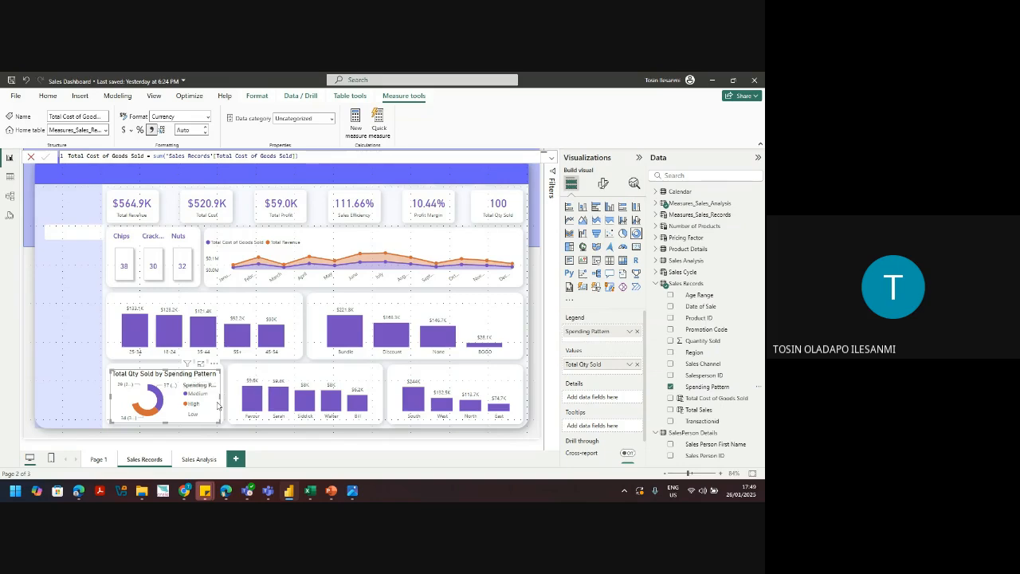
left_click_drag(220, 398, 229, 405)
key("Left")
key("Left")
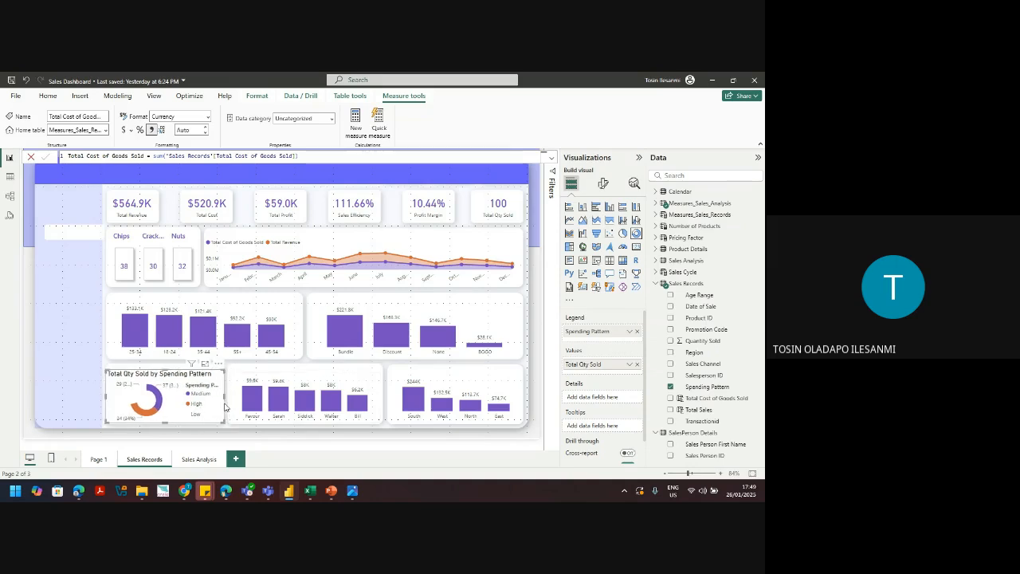
Step: Hide the donut chart's legend and try grey, then black, for the Low slice
left_click(604, 185)
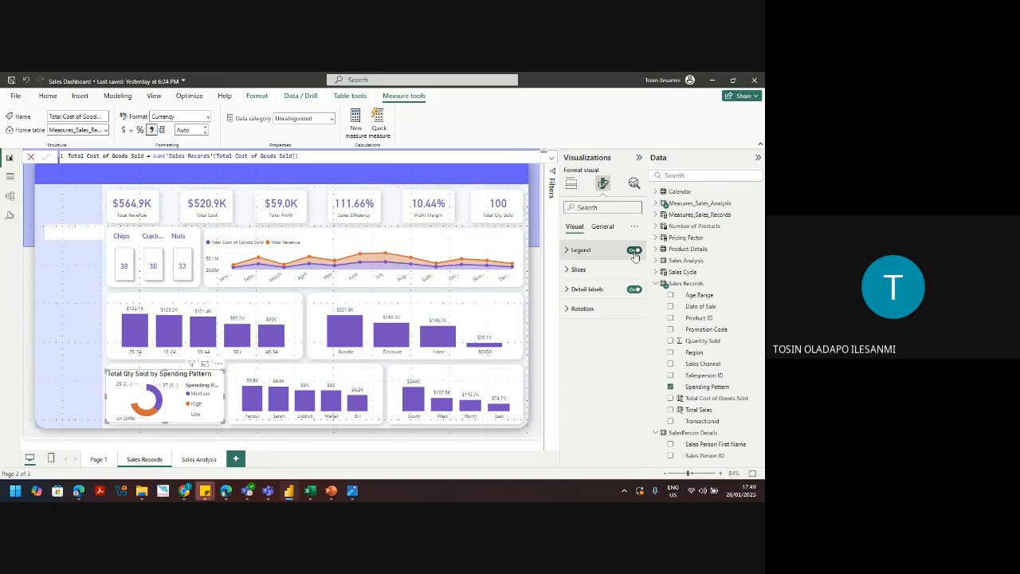
left_click(634, 250)
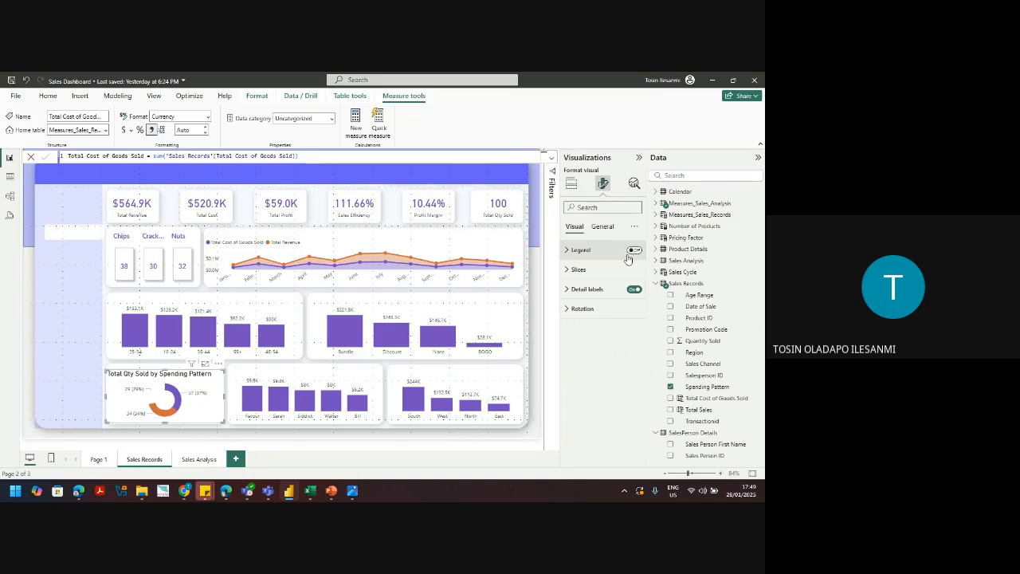
left_click(598, 271)
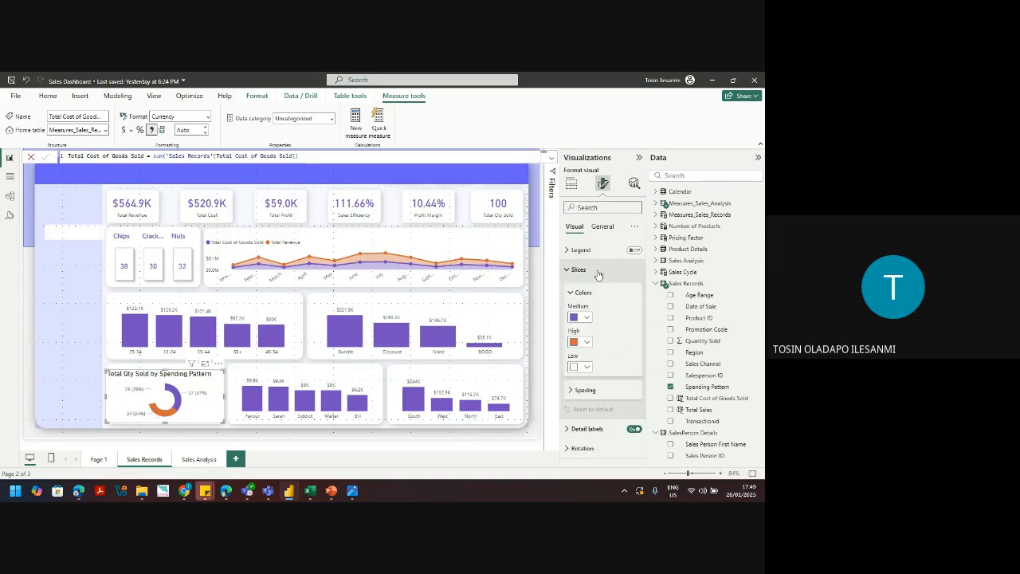
left_click(577, 369)
left_click(581, 266)
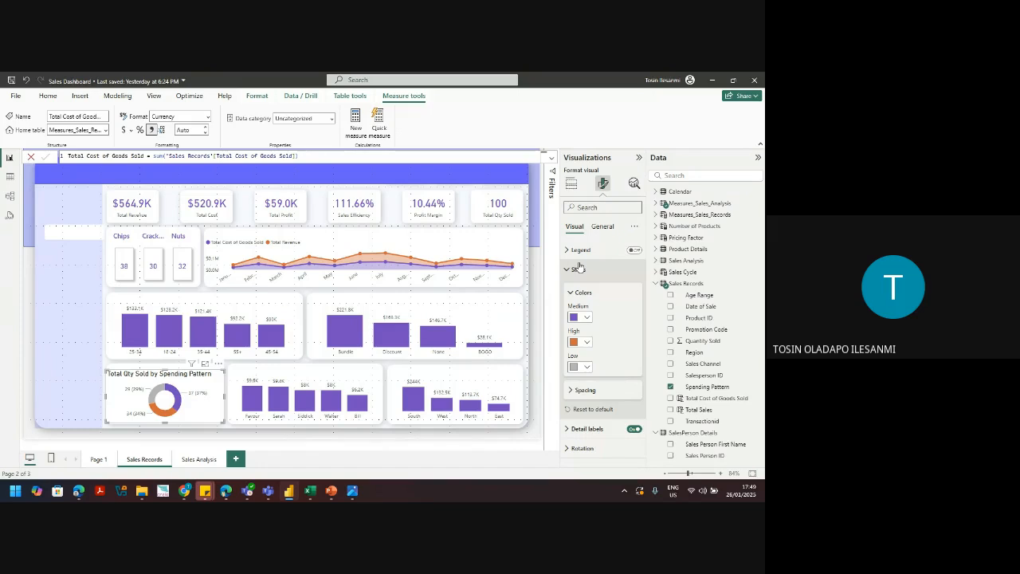
left_click(578, 366)
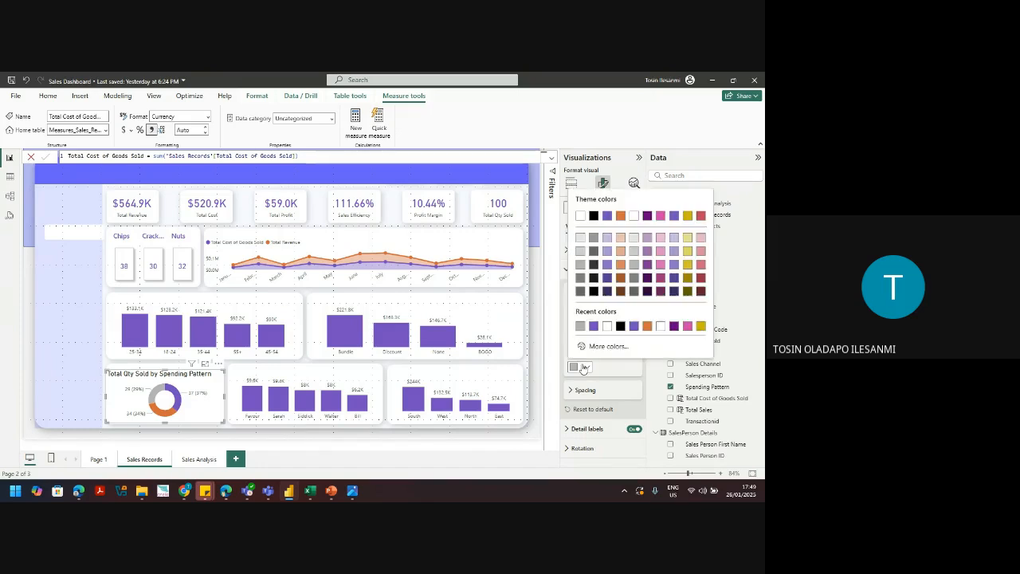
left_click(620, 319)
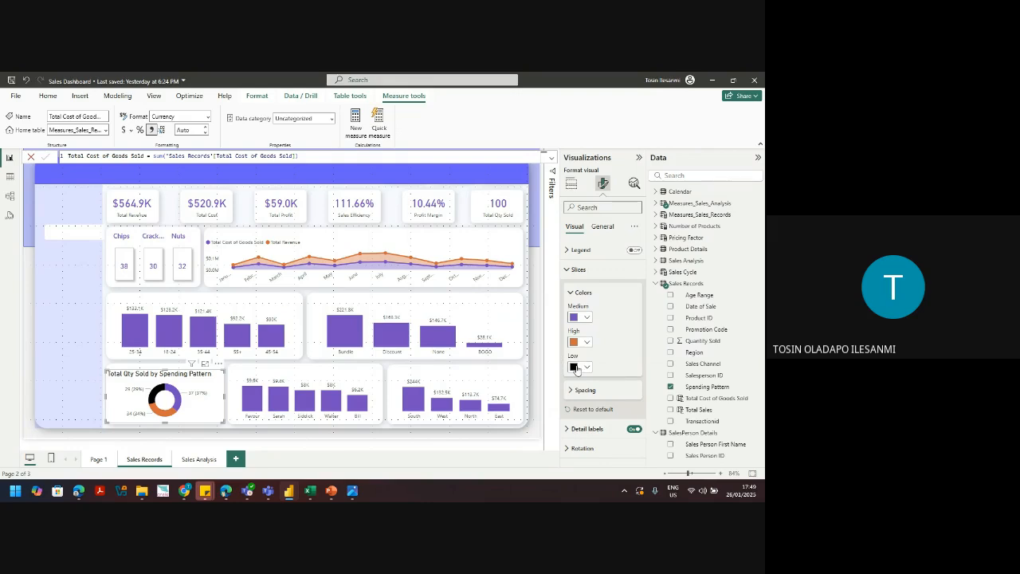
Step: Change the Low slice to dark grey and collapse the slice colour settings
left_click(582, 365)
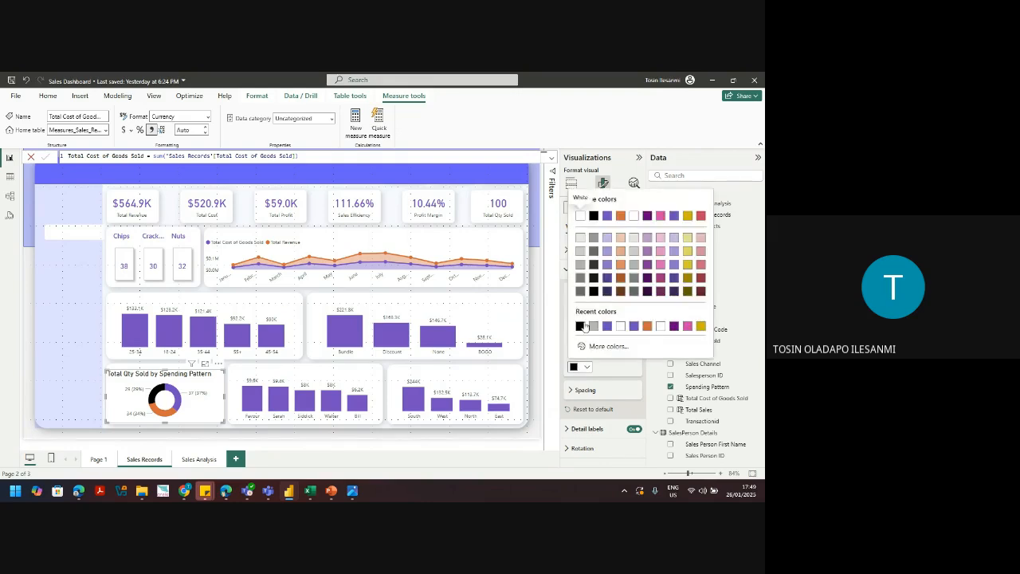
left_click(581, 277)
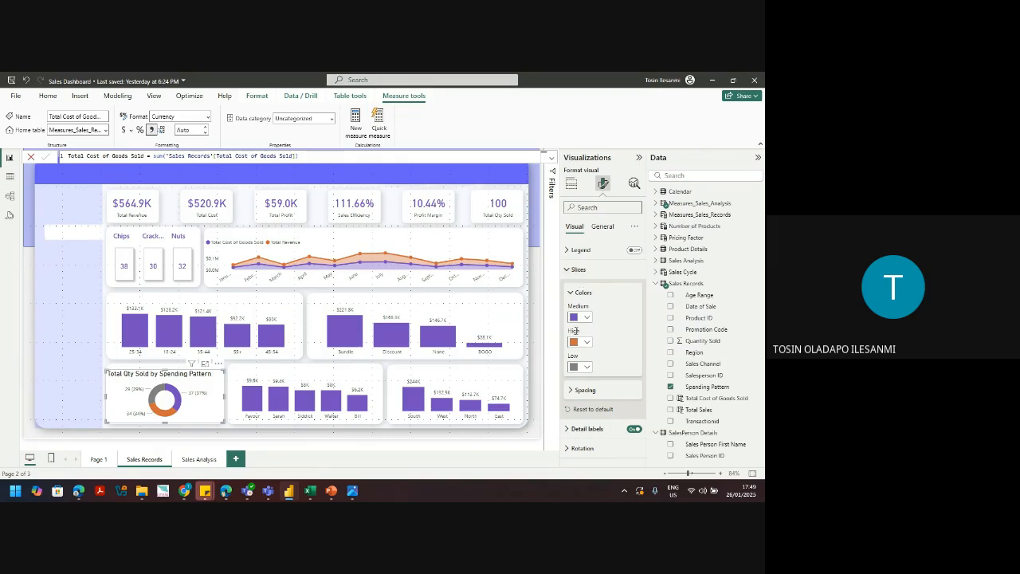
left_click(579, 270)
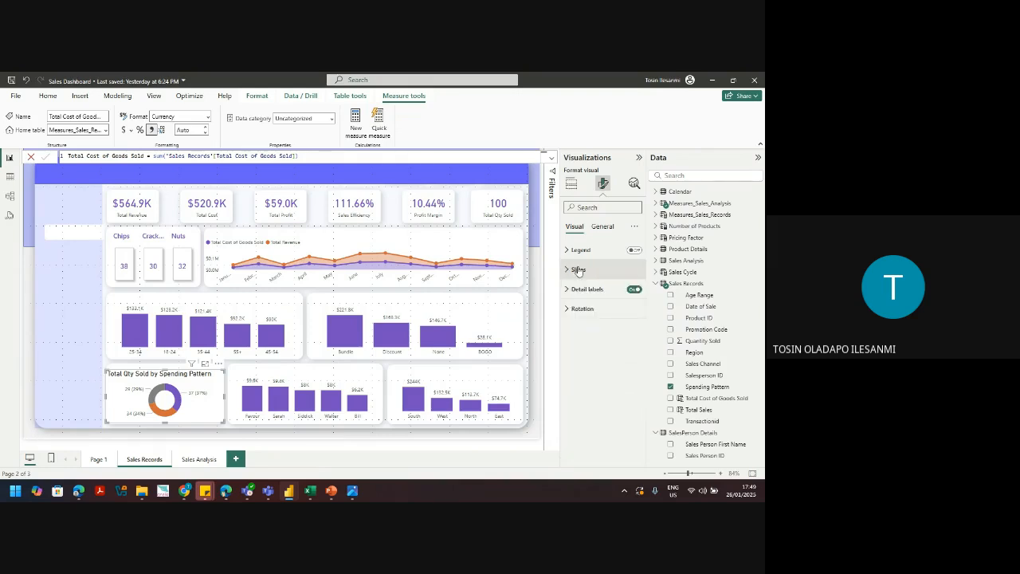
left_click(582, 290)
left_click(582, 291)
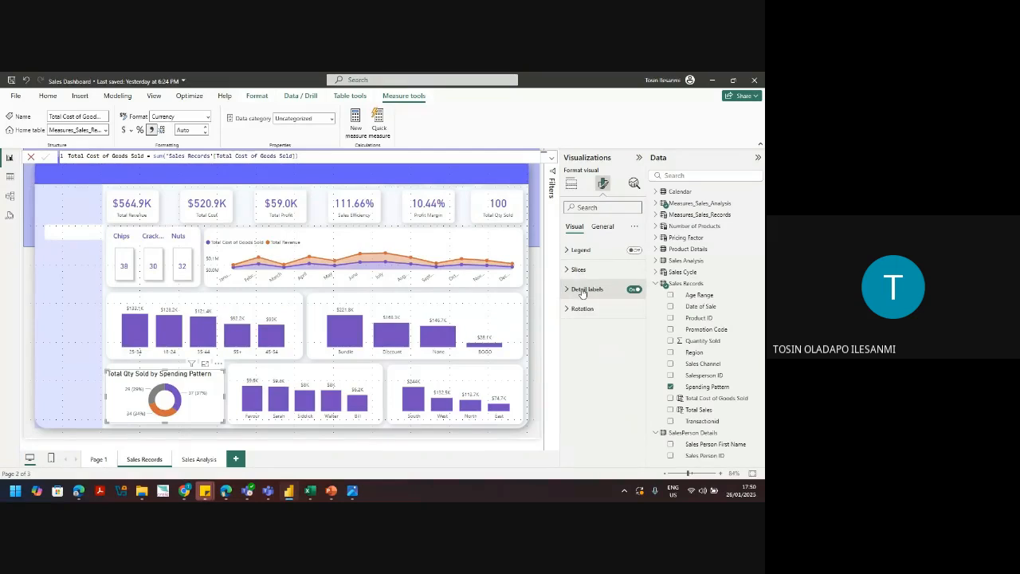
Step: Label each donut slice with its category and percent of total, e.g. Low 29%, Medium 37%, High 34%
left_click(582, 290)
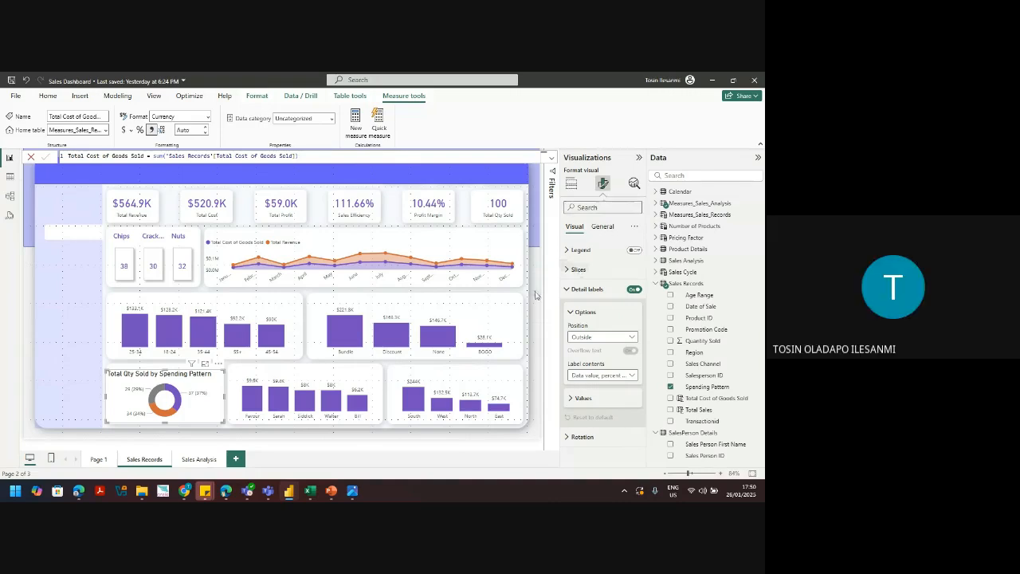
left_click(571, 184)
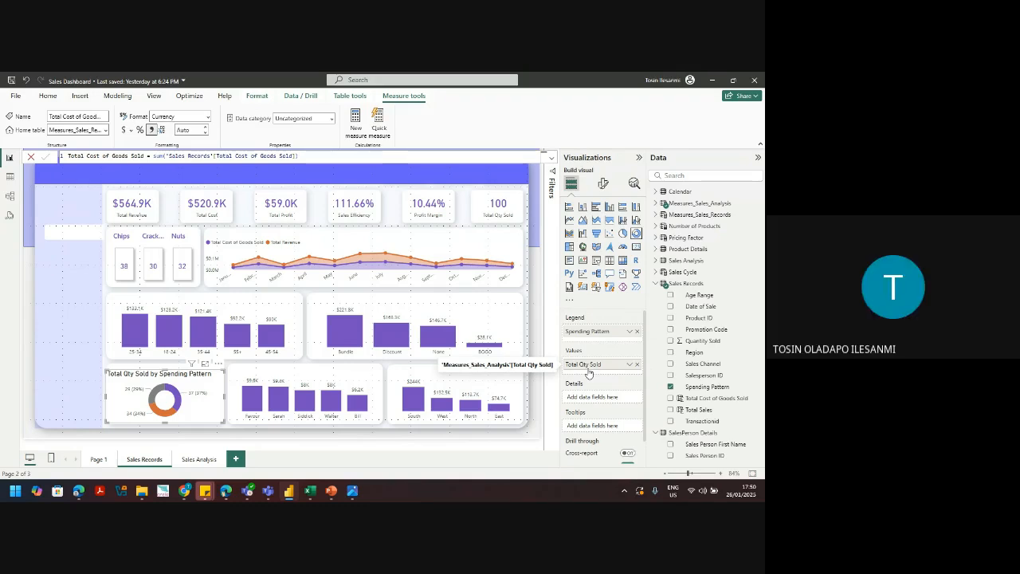
left_click(604, 184)
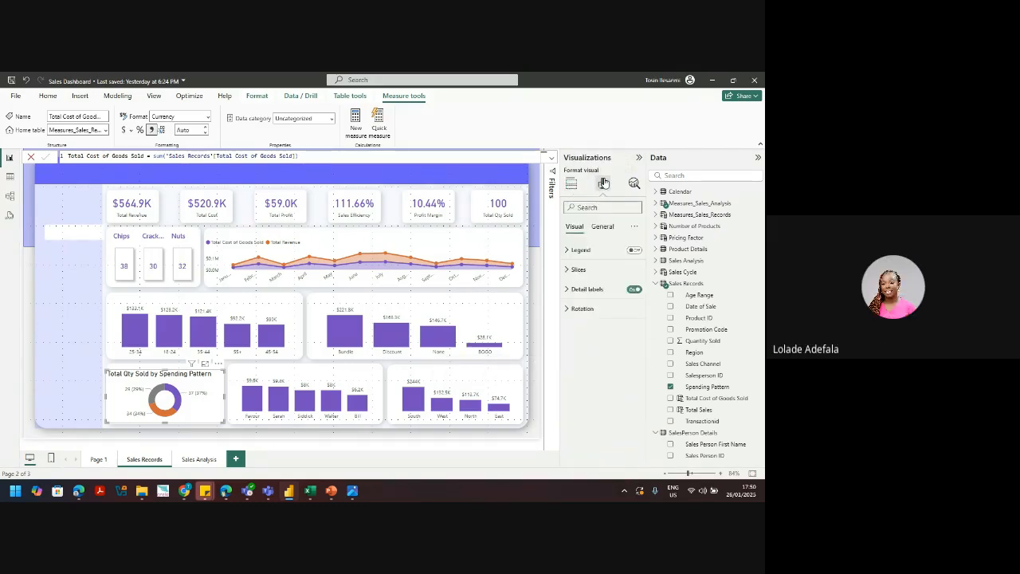
left_click(582, 269)
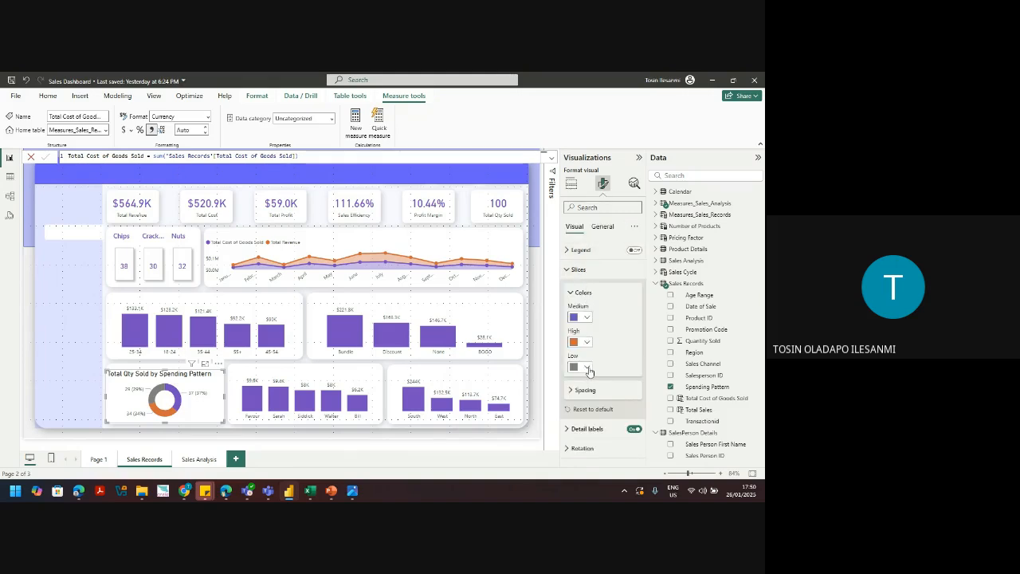
left_click(581, 270)
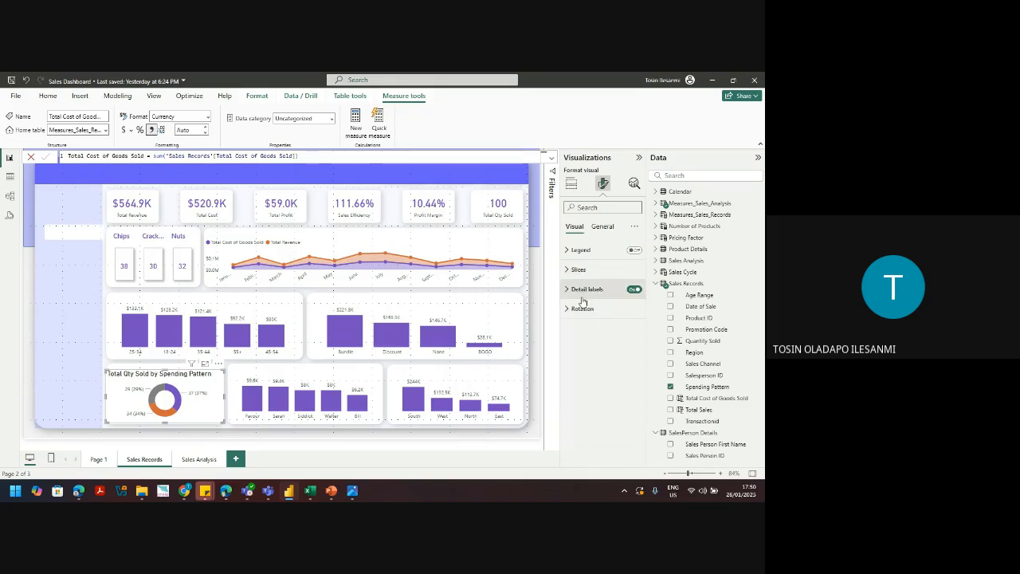
left_click(583, 294)
left_click(605, 375)
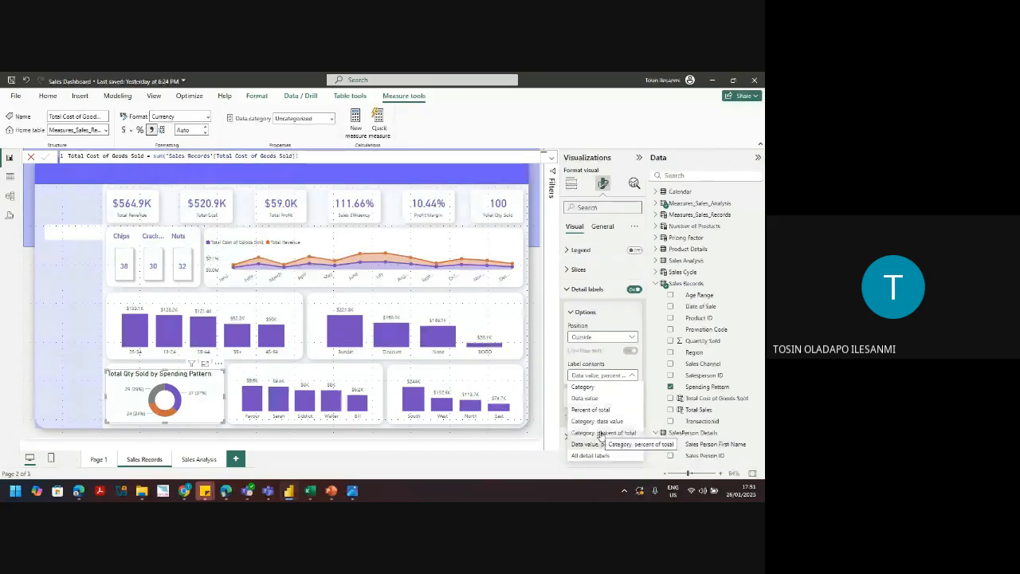
left_click(601, 433)
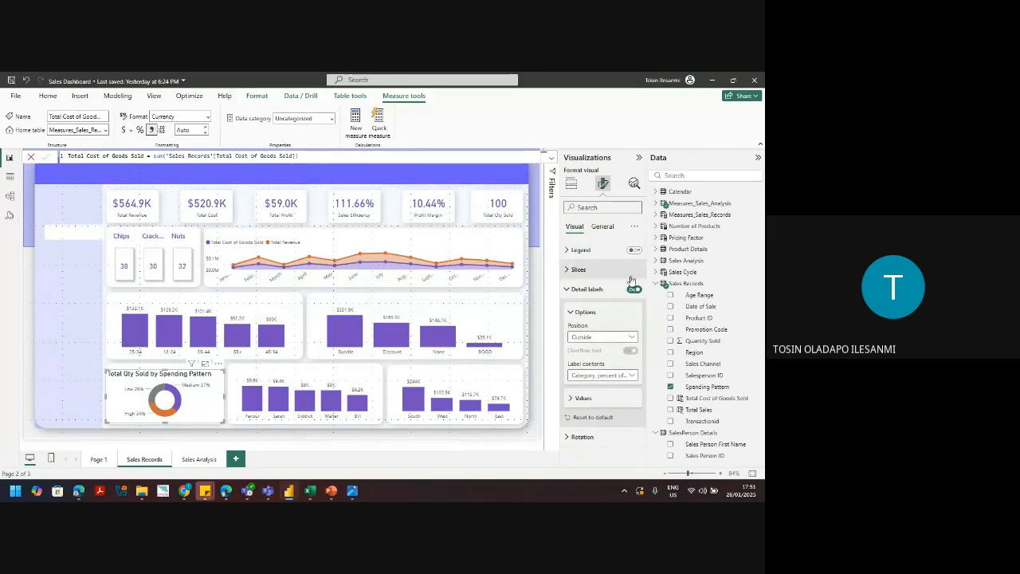
Step: Turn off the donut chart's title and make its detail label values bold
left_click(603, 228)
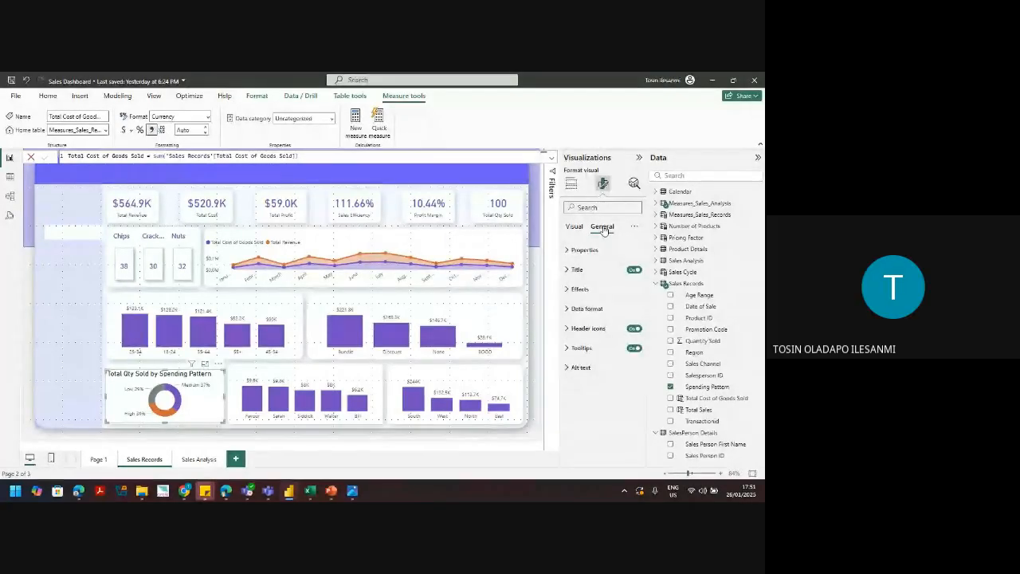
left_click(634, 270)
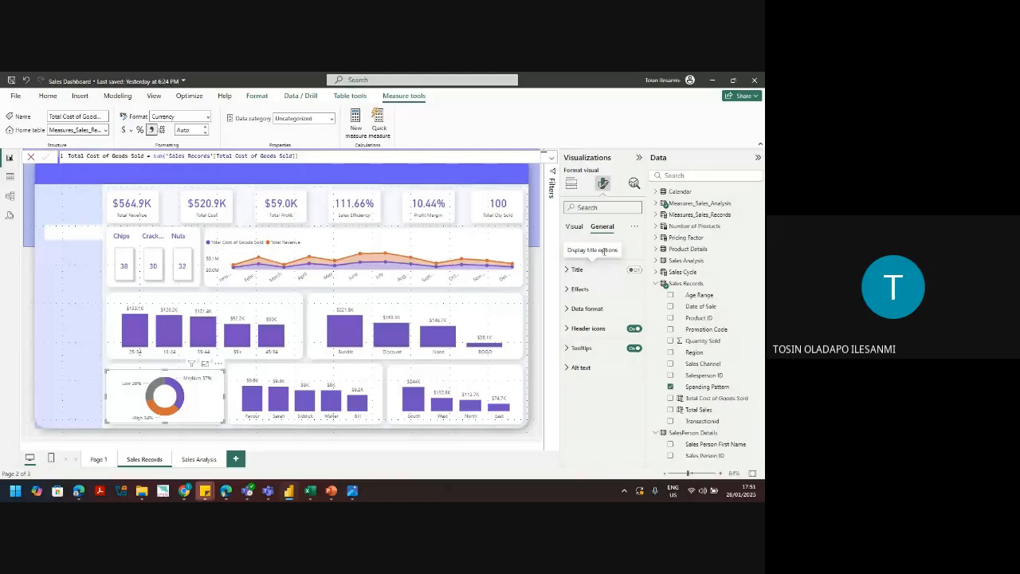
left_click(575, 227)
left_click(590, 401)
left_click(573, 437)
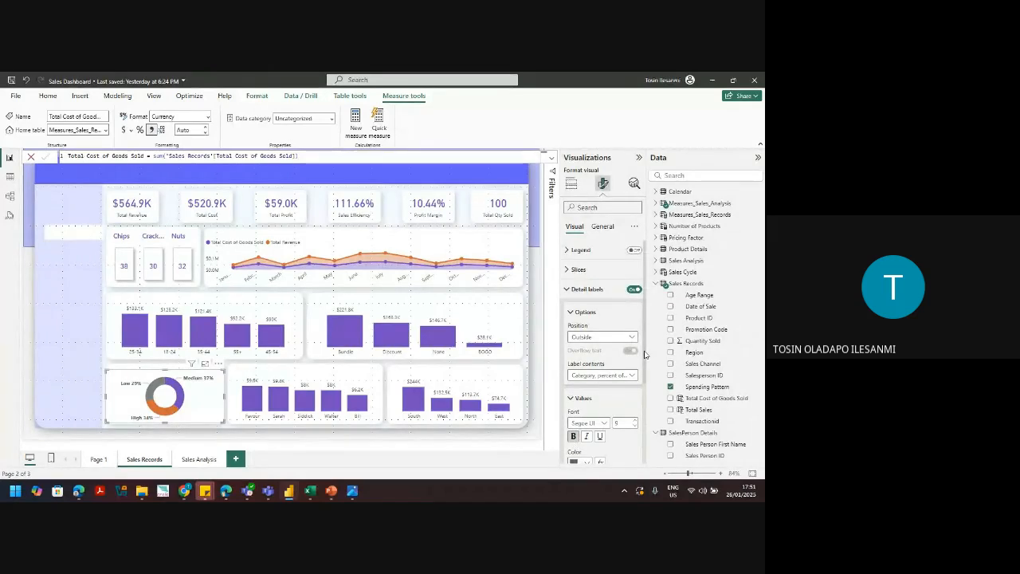
Step: Set the donut's detail labels to DIN font at size 10
scroll(645, 354, "down", 1)
left_click(604, 374)
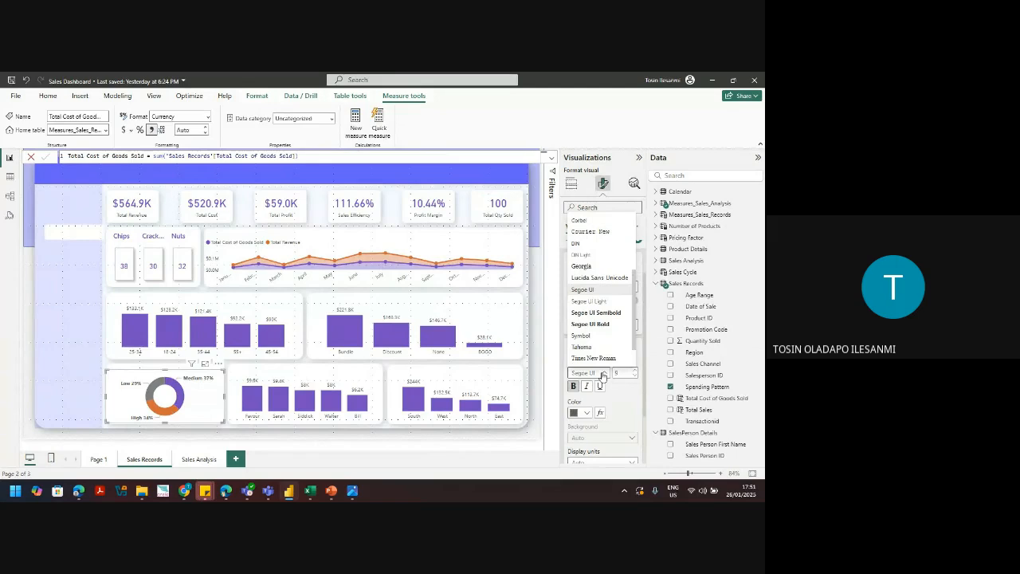
left_click(578, 244)
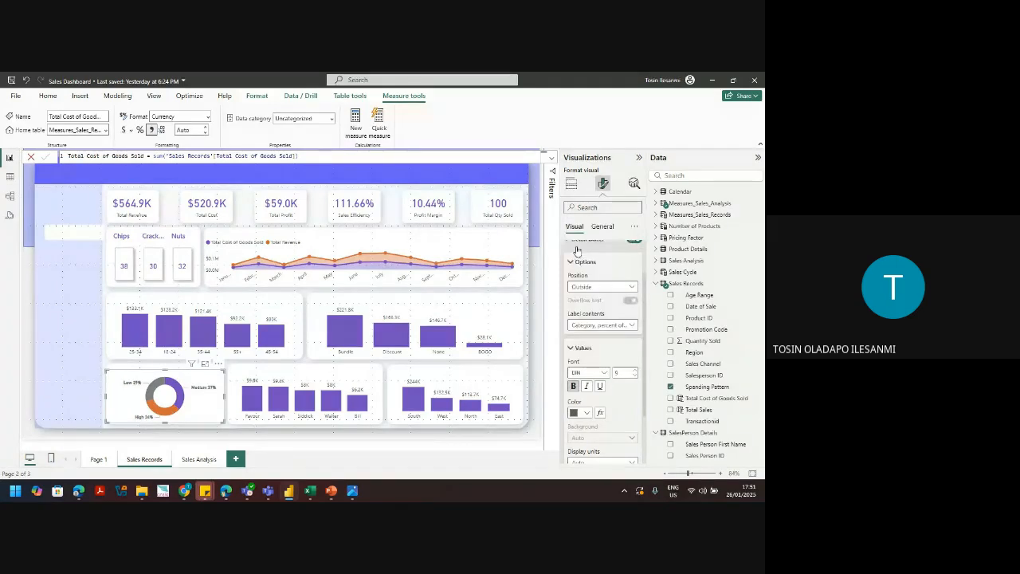
left_click(634, 371)
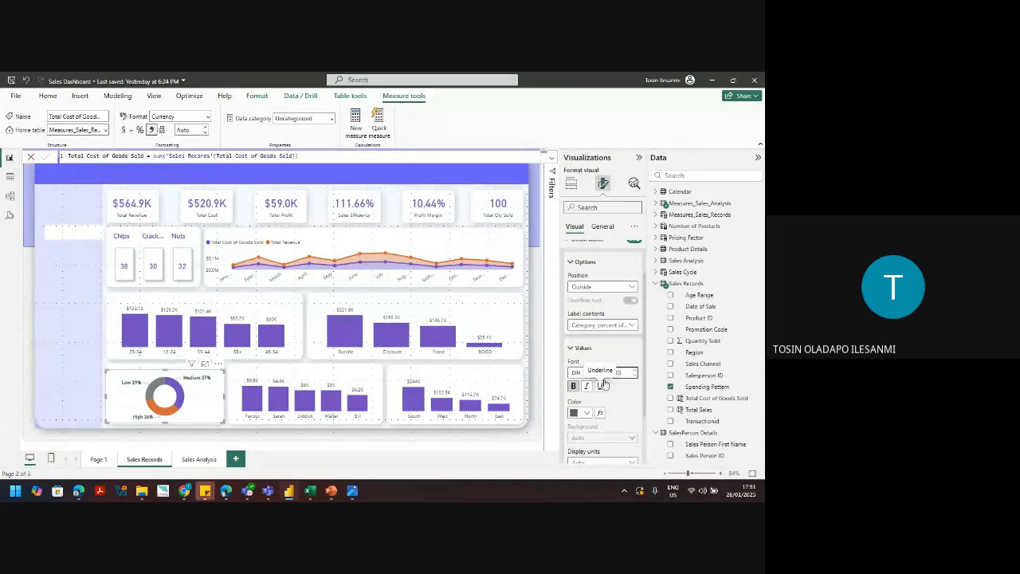
Step: Thin the donut ring by enlarging the inner radius under Slices > Spacing
scroll(605, 384, "down", 2)
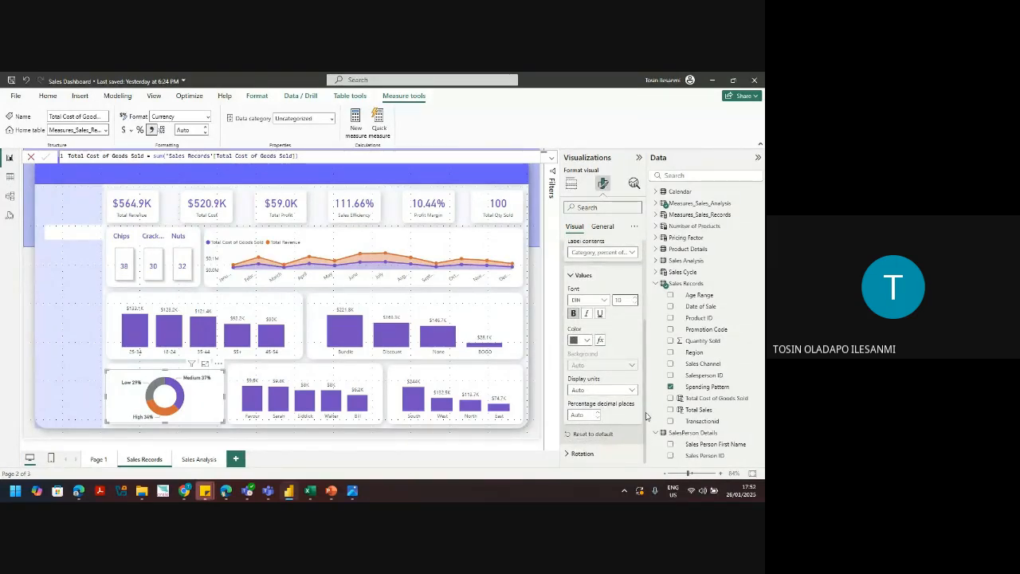
scroll(634, 368, "up", 2)
scroll(634, 368, "up", 2)
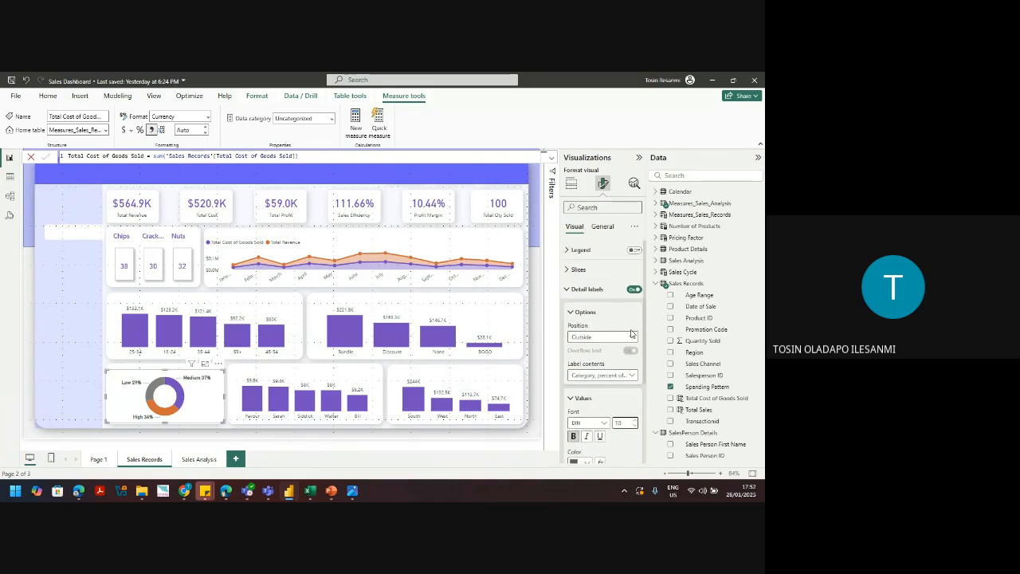
left_click(579, 269)
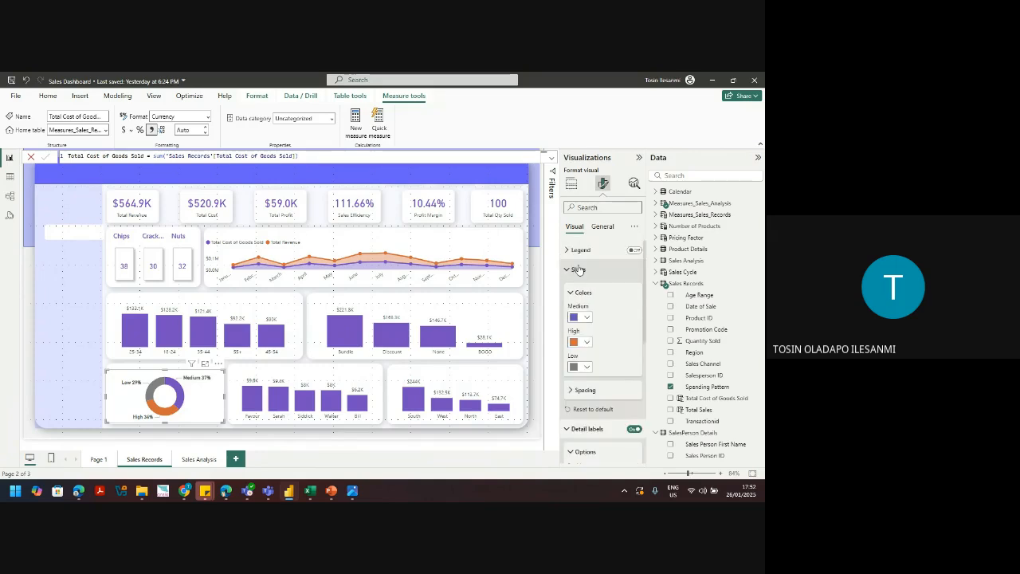
left_click(590, 392)
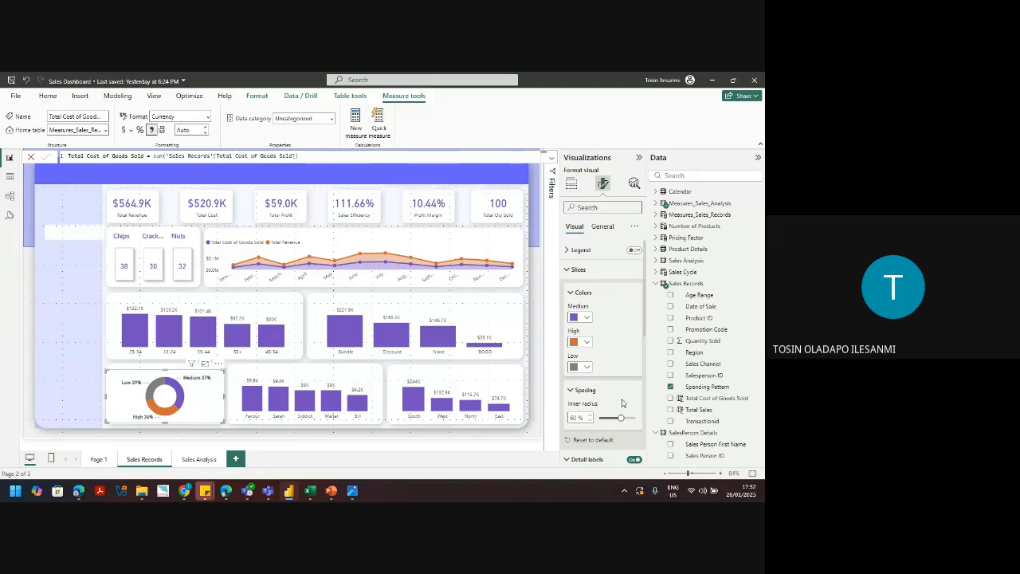
mouse_move(621, 417)
left_mouse_down()
mouse_move(611, 417)
mouse_move(628, 419)
left_mouse_up()
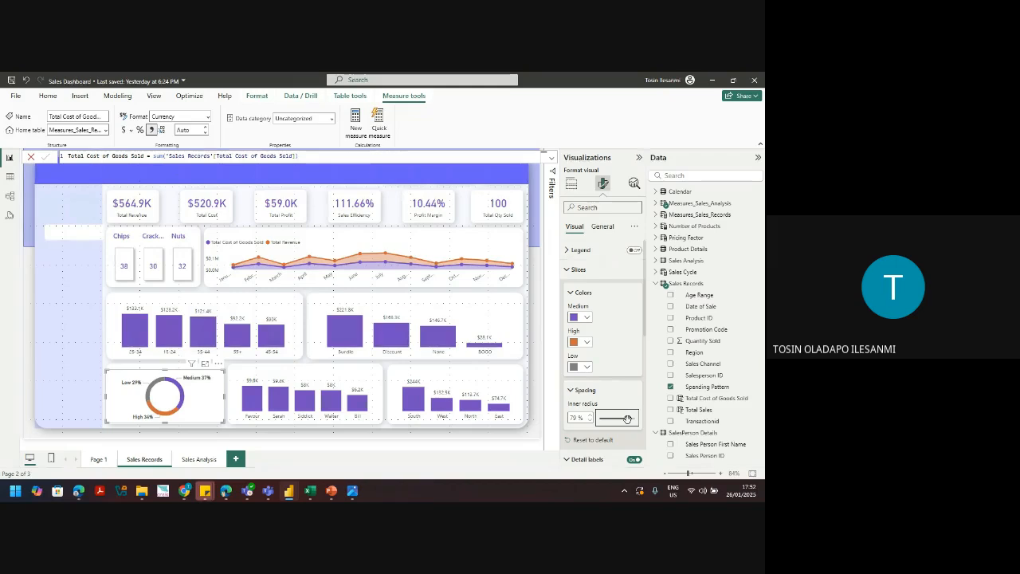
Step: Turn off the donut chart's background under General > Effects
left_click(602, 228)
left_click(579, 289)
left_click(590, 312)
left_click(630, 313)
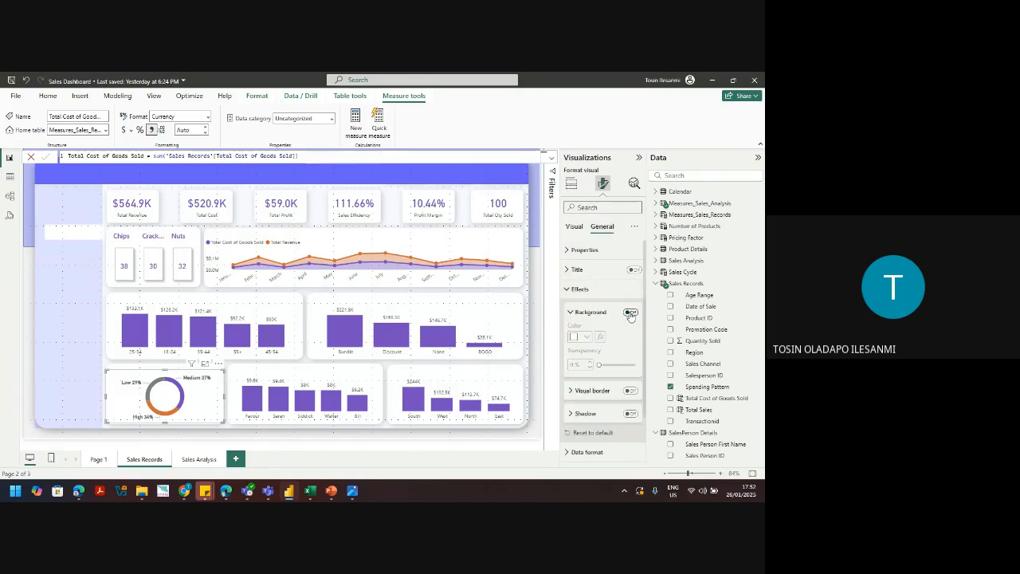
left_click(40, 314)
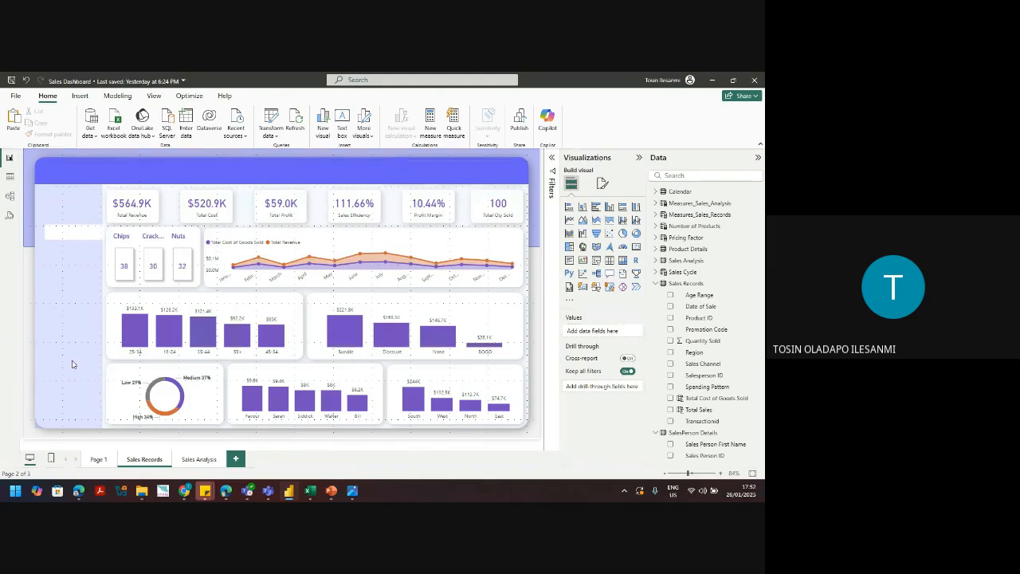
left_click(98, 460)
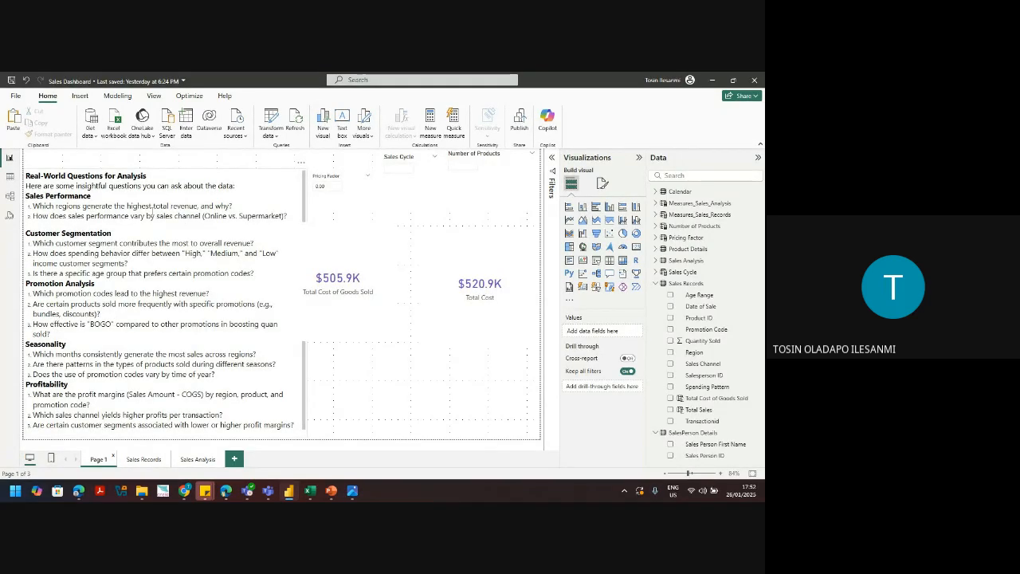
left_click(146, 460)
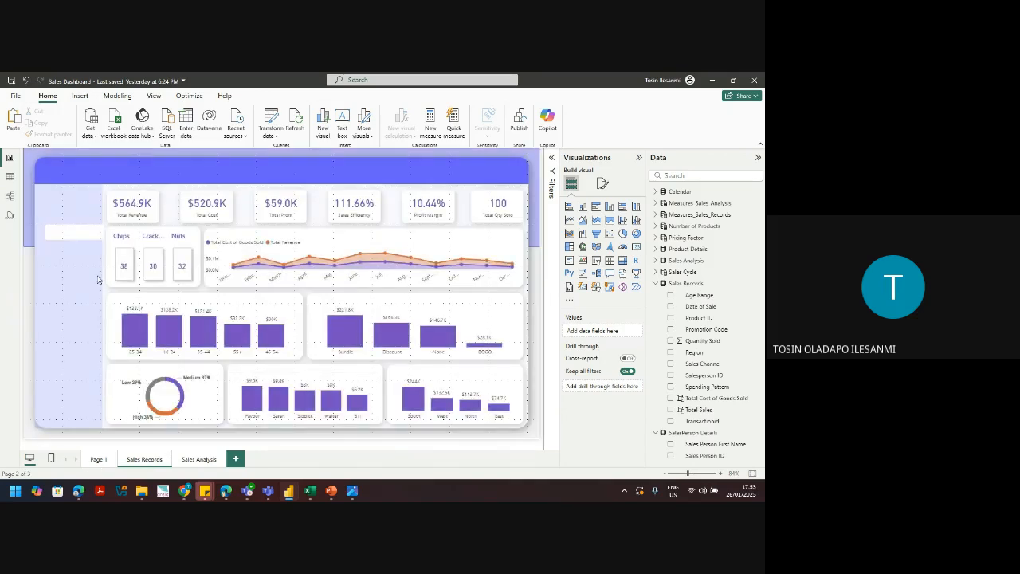
left_click(99, 460)
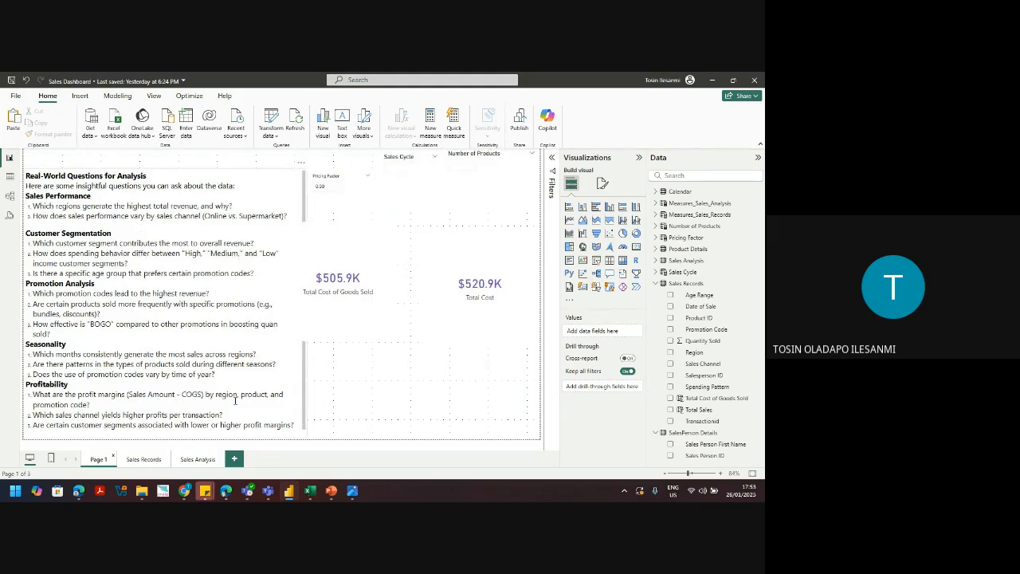
left_click(144, 460)
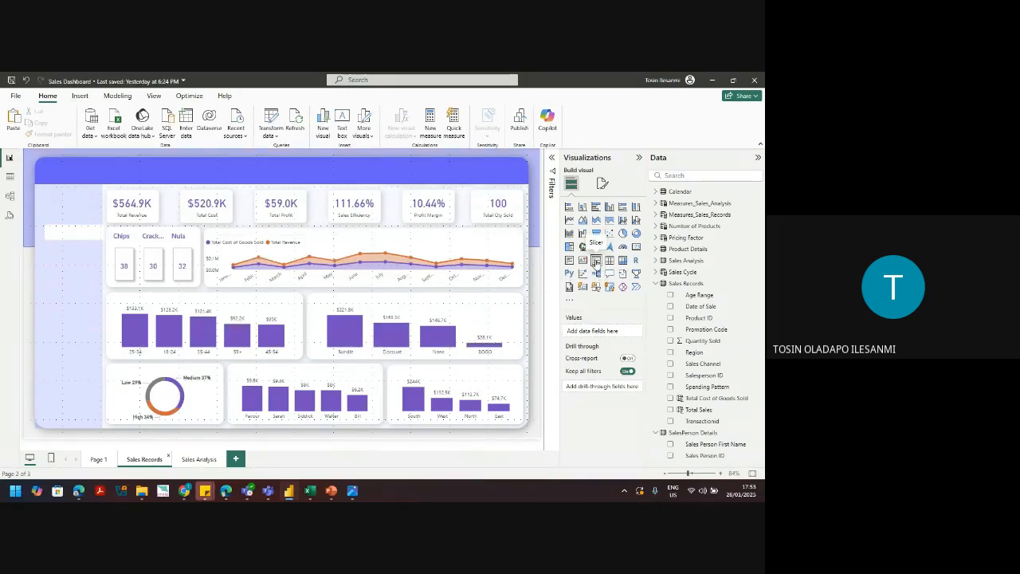
Step: Add an empty slicer beside the 10.44% card in the top banner, replacing a first attempt
left_click(596, 264)
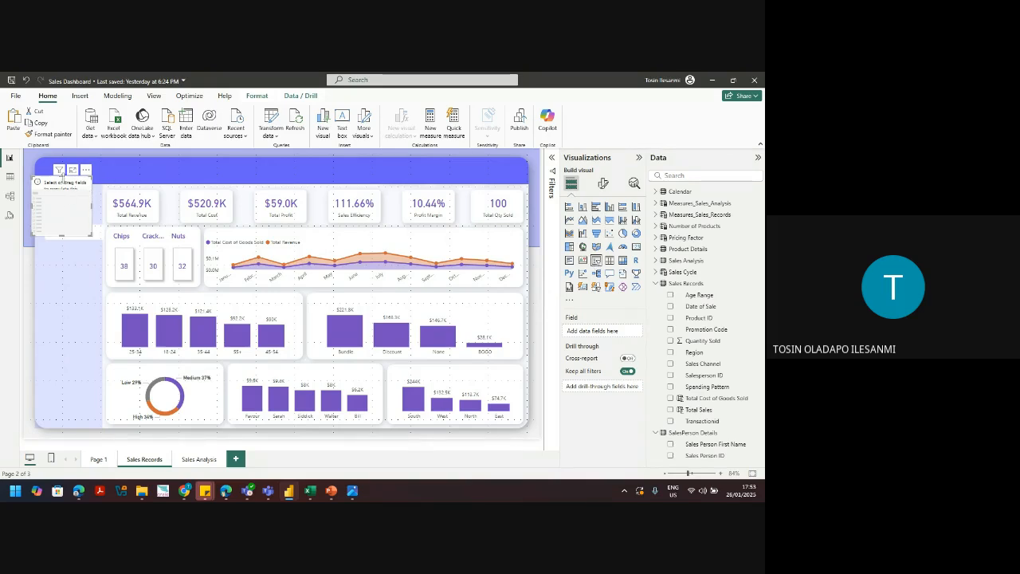
left_click_drag(62, 173, 470, 165)
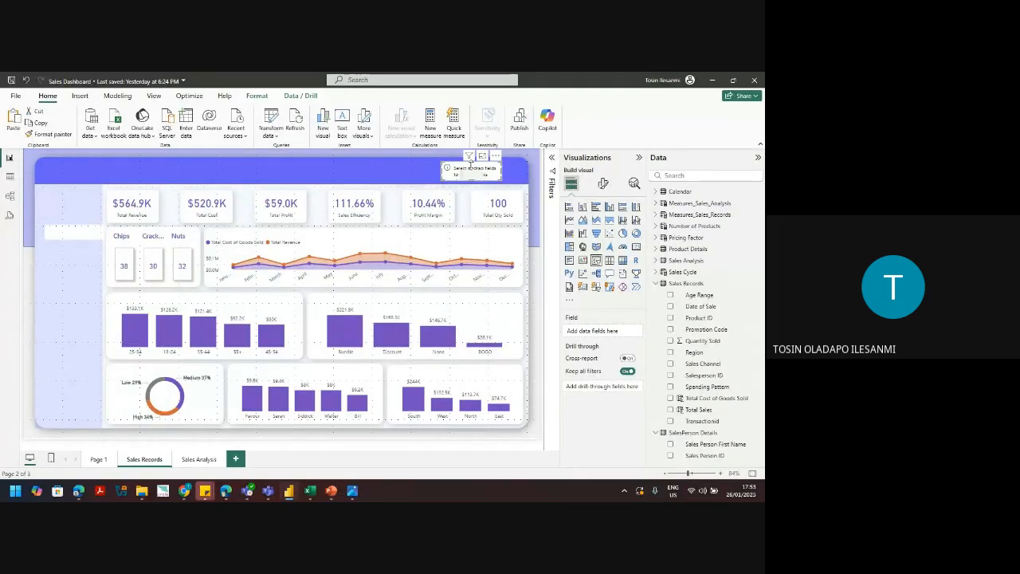
left_click_drag(470, 164, 469, 167)
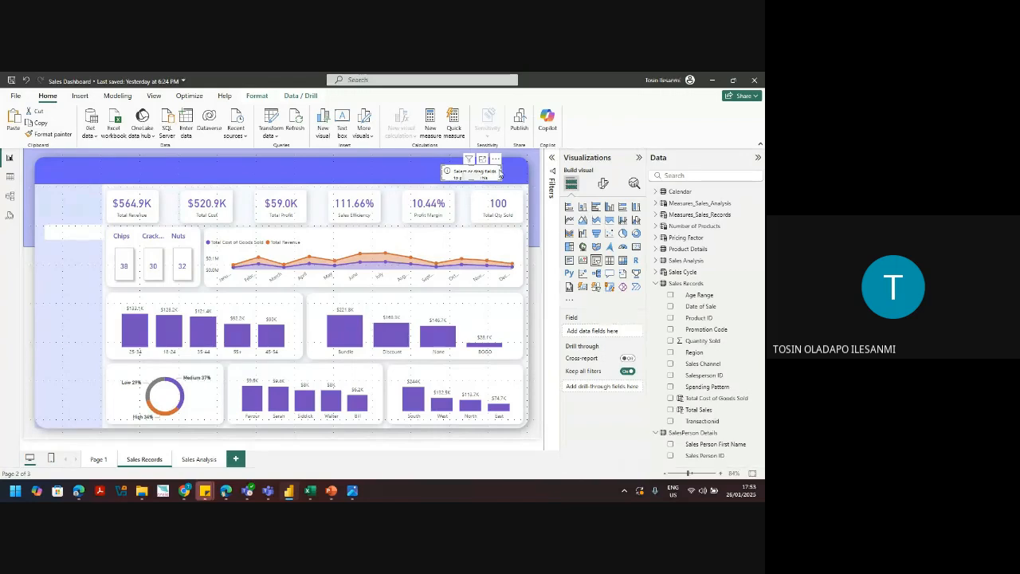
left_click_drag(500, 173, 515, 174)
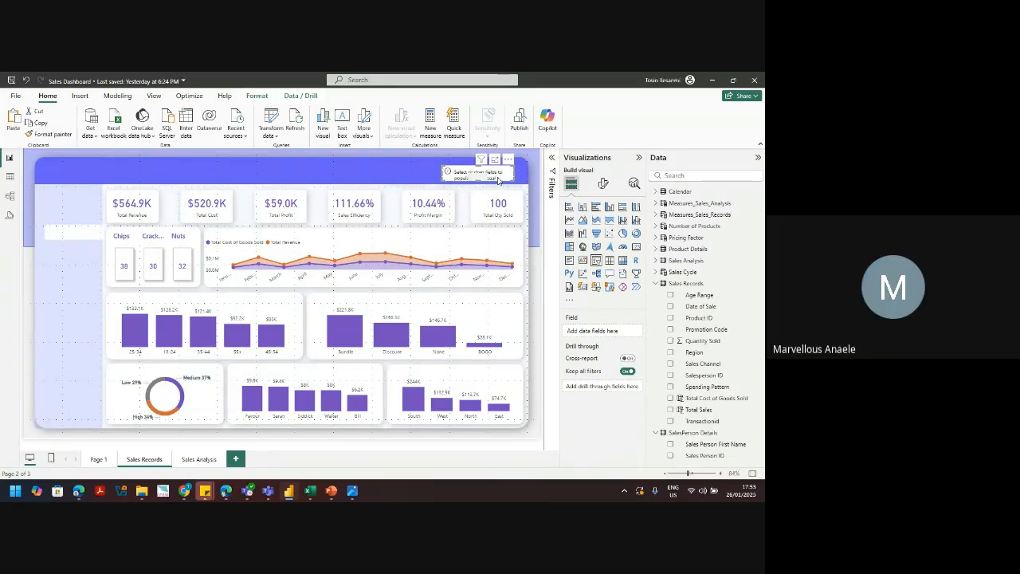
key("Right")
key("Delete")
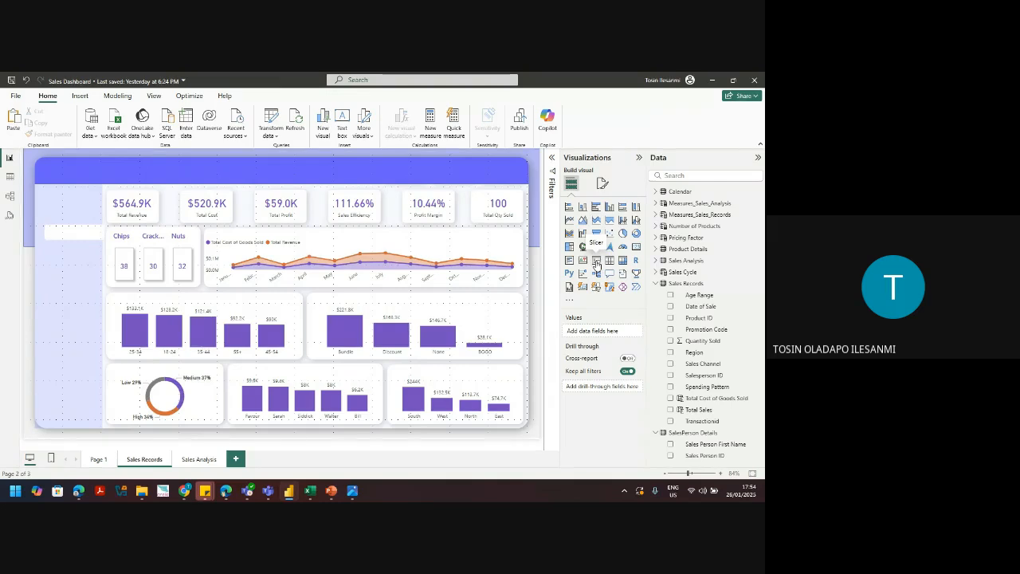
left_click(596, 264)
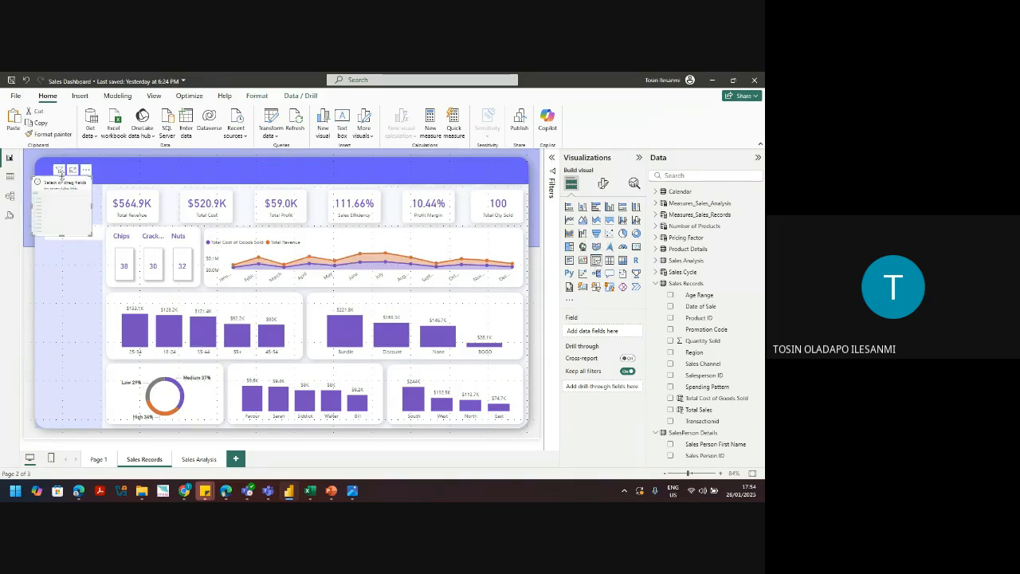
left_click_drag(61, 174, 477, 177)
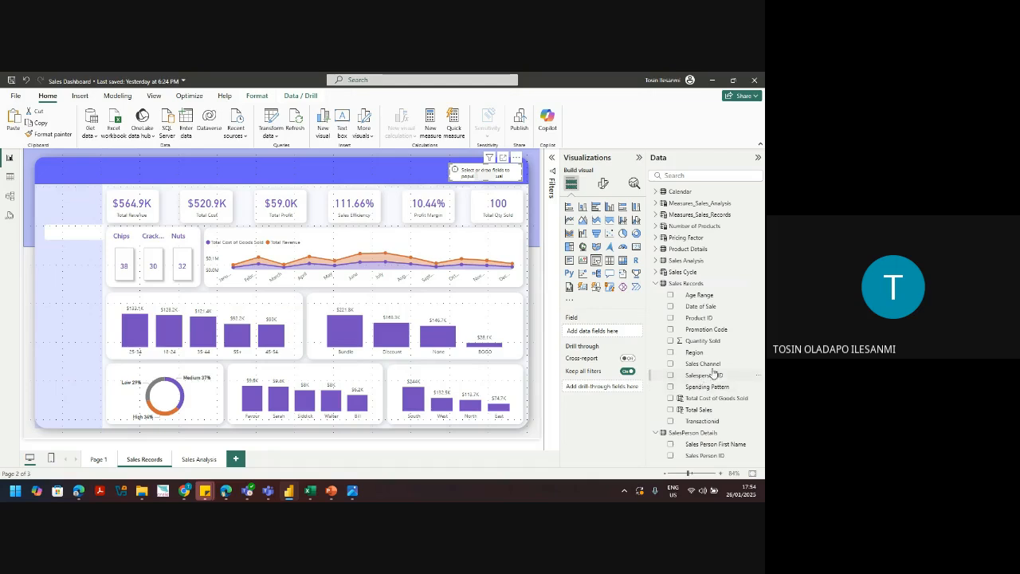
Step: Set the banner slicer to Sales Channel in Tile style, widened to show Online and Supermarket
left_click(670, 364)
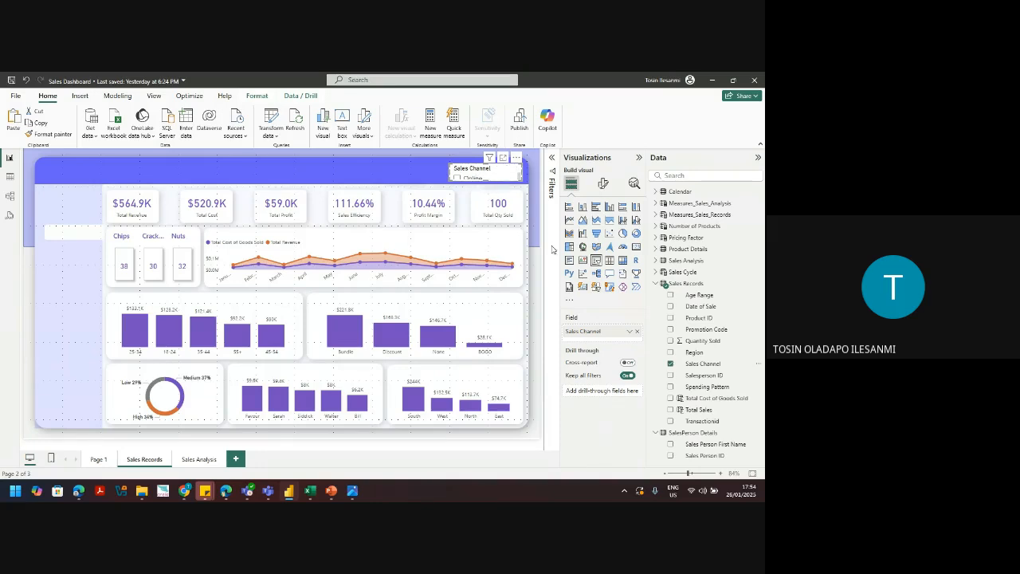
left_click(604, 184)
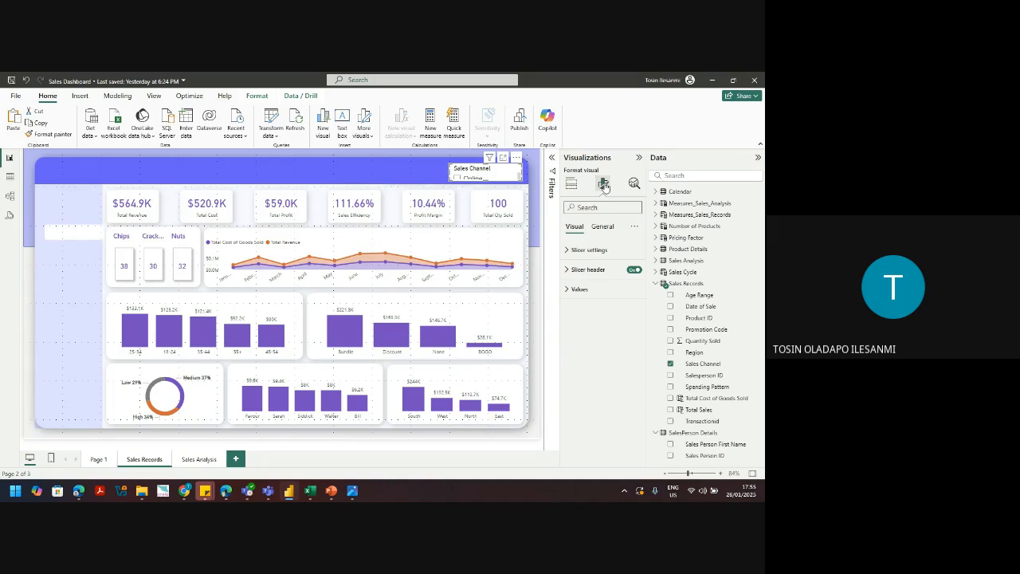
left_click(586, 251)
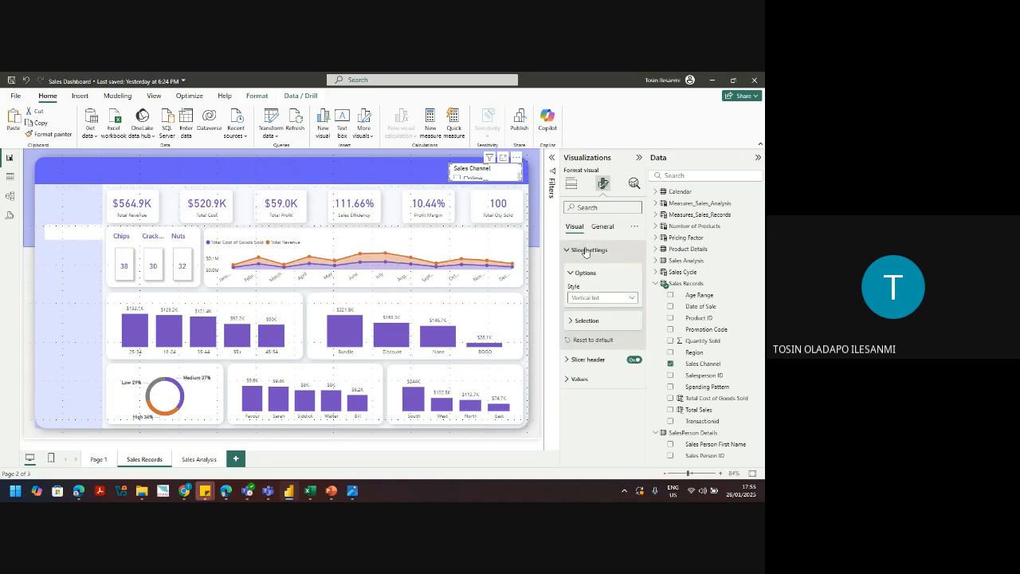
left_click(585, 298)
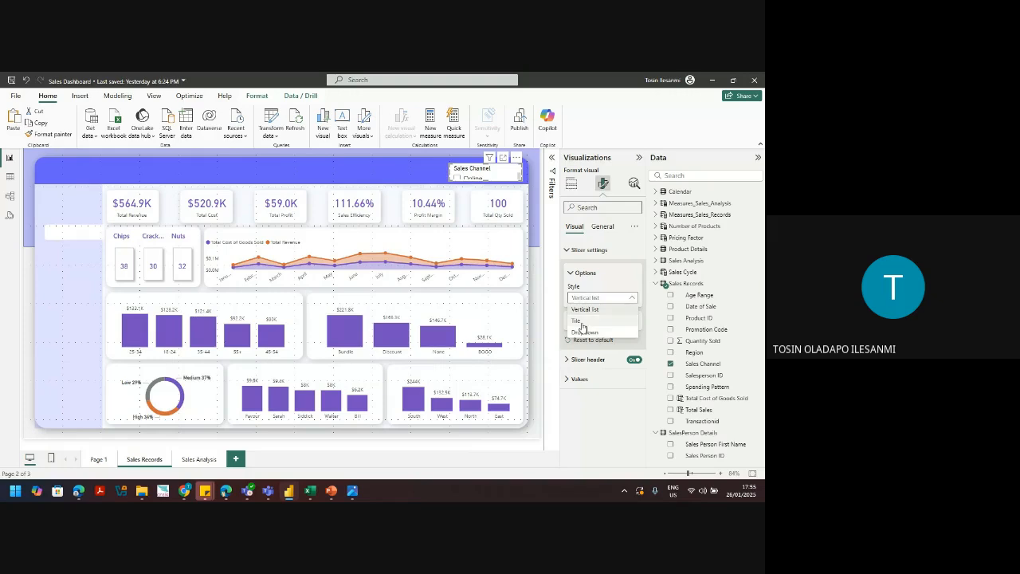
left_click(582, 323)
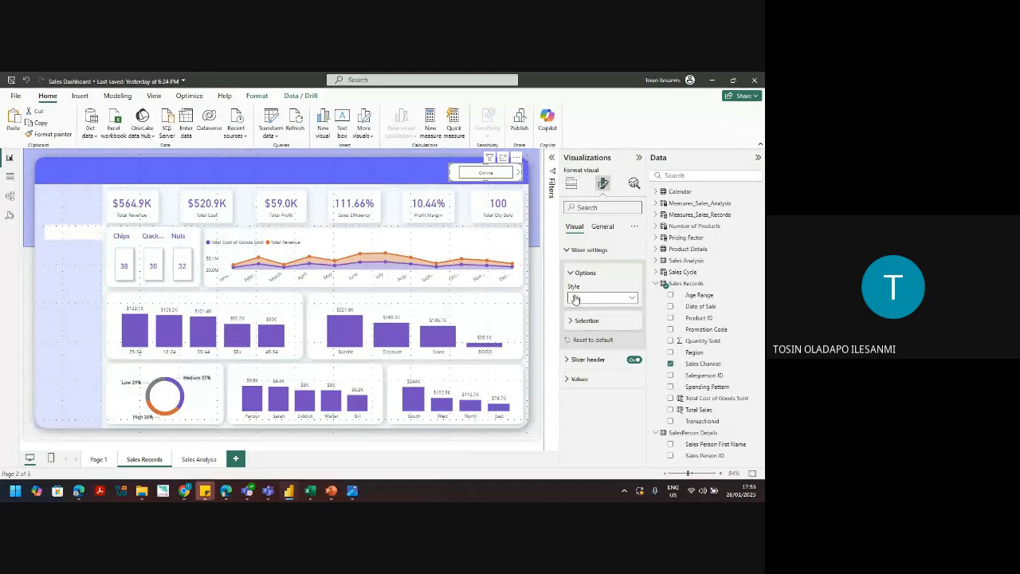
left_click_drag(449, 172, 421, 170)
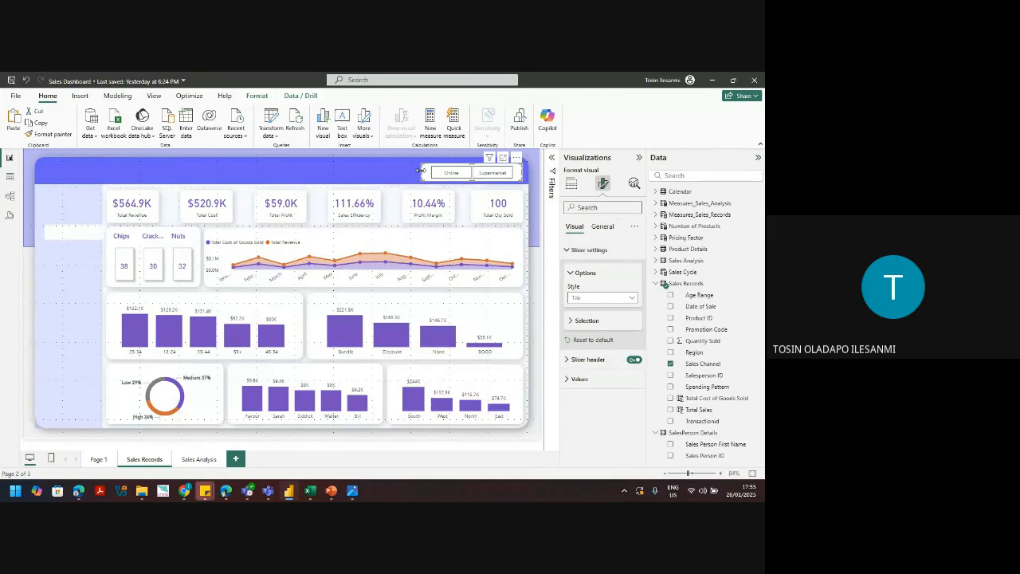
left_click(451, 172)
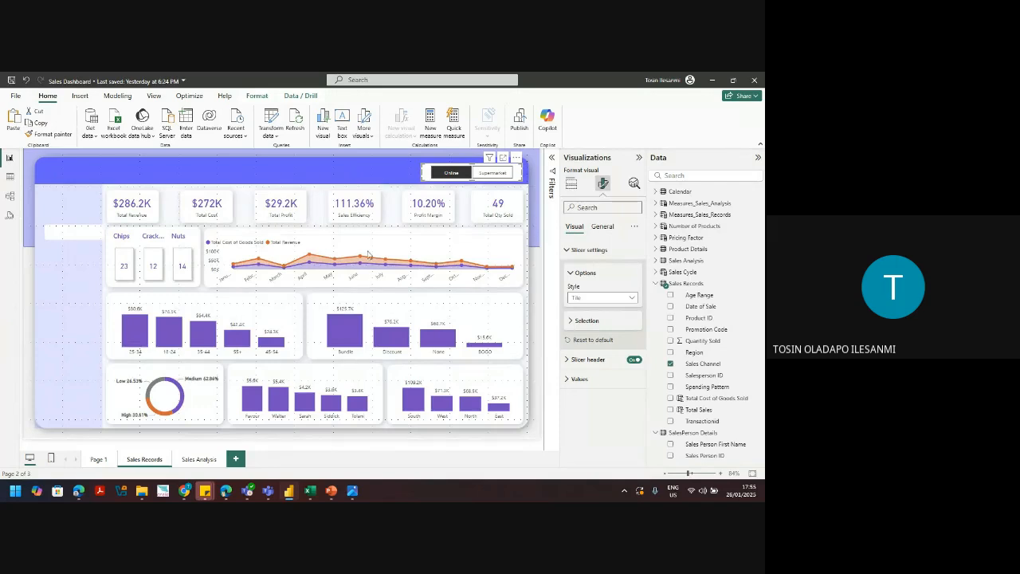
left_click(448, 174)
left_click(449, 174)
left_click(483, 173)
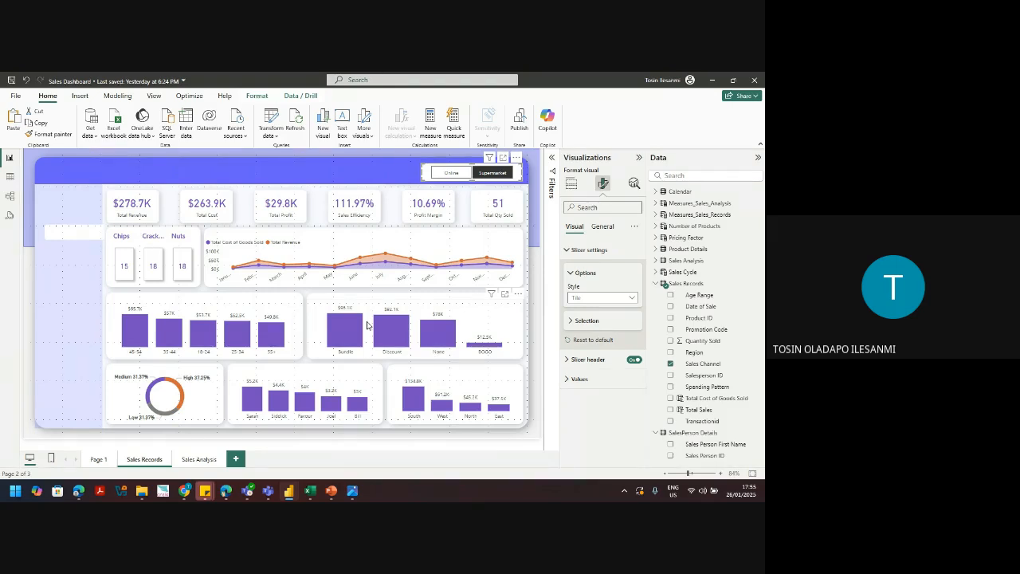
left_click(493, 172)
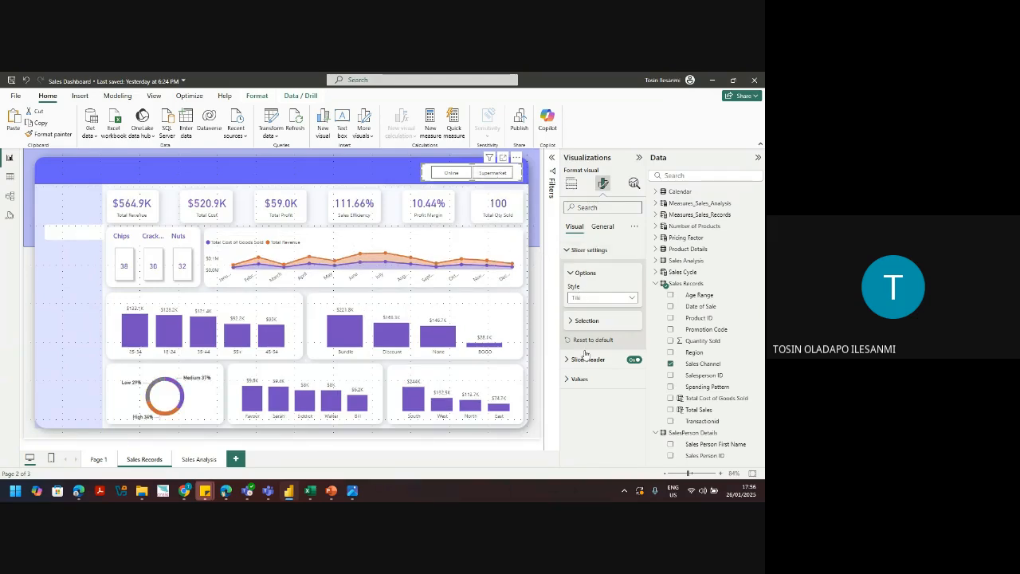
Step: Hide the slicer header and make the Online and Supermarket labels bold, purple, size 12
left_click(637, 360)
left_click(575, 379)
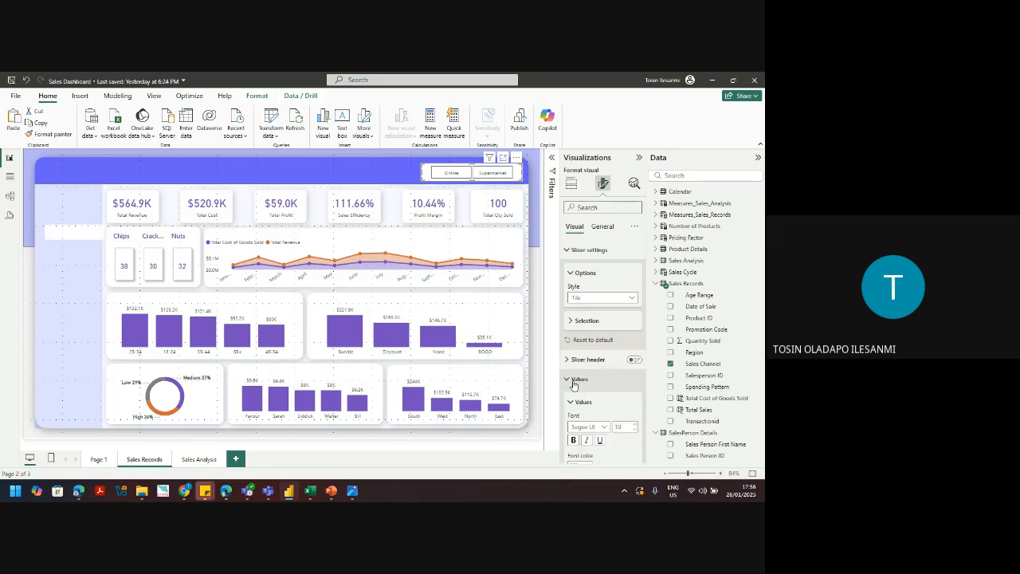
left_click(573, 441)
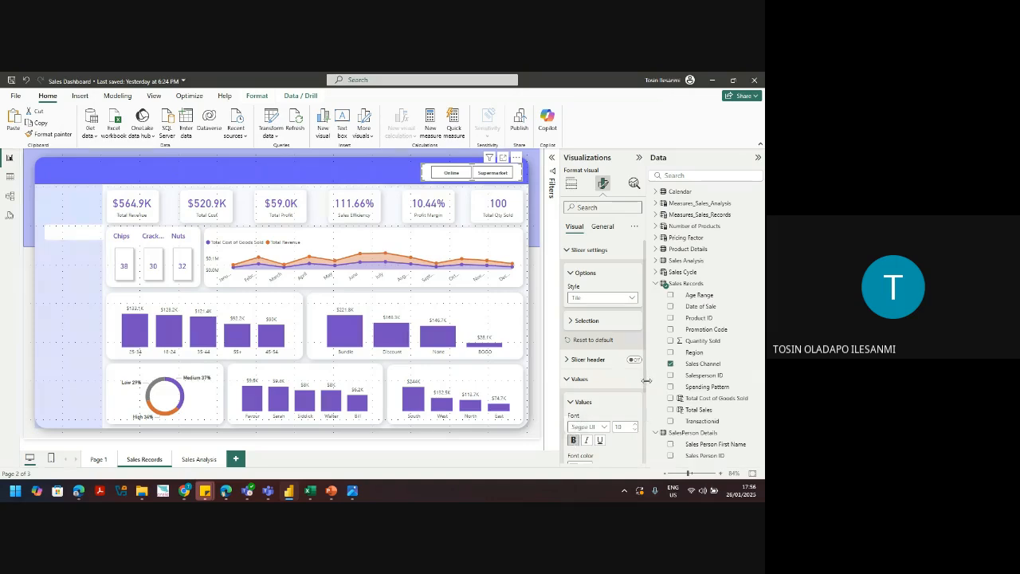
scroll(644, 416, "down", 3)
left_click(589, 375)
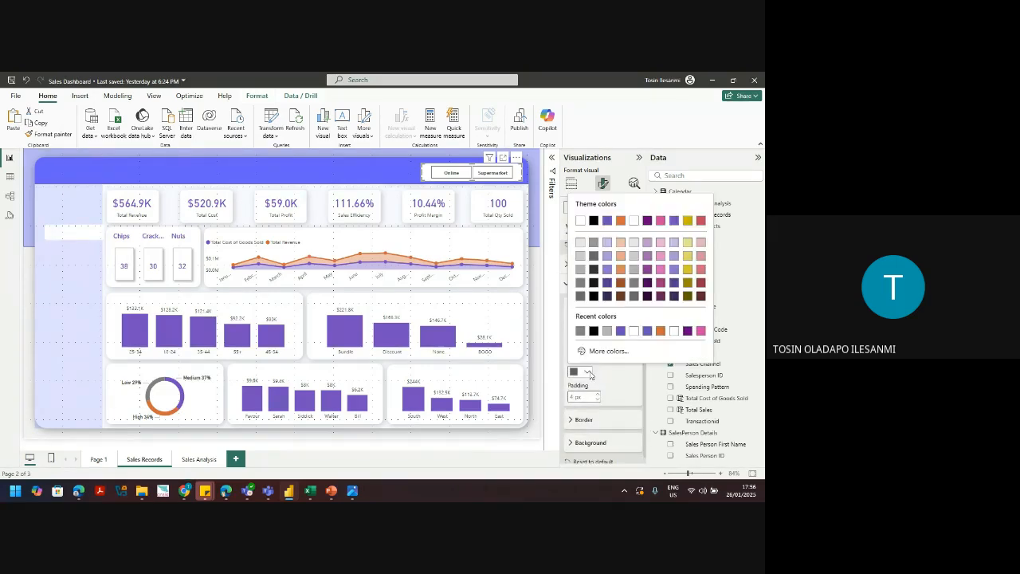
left_click(623, 330)
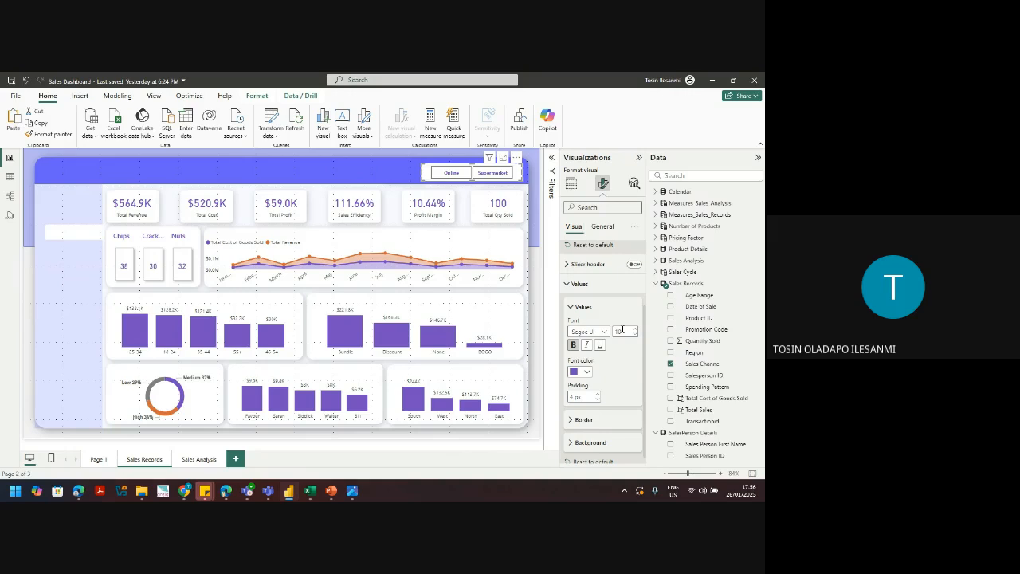
left_click(637, 330)
Step: Turn off the channel slicer's background under General > Effects
left_click(594, 442)
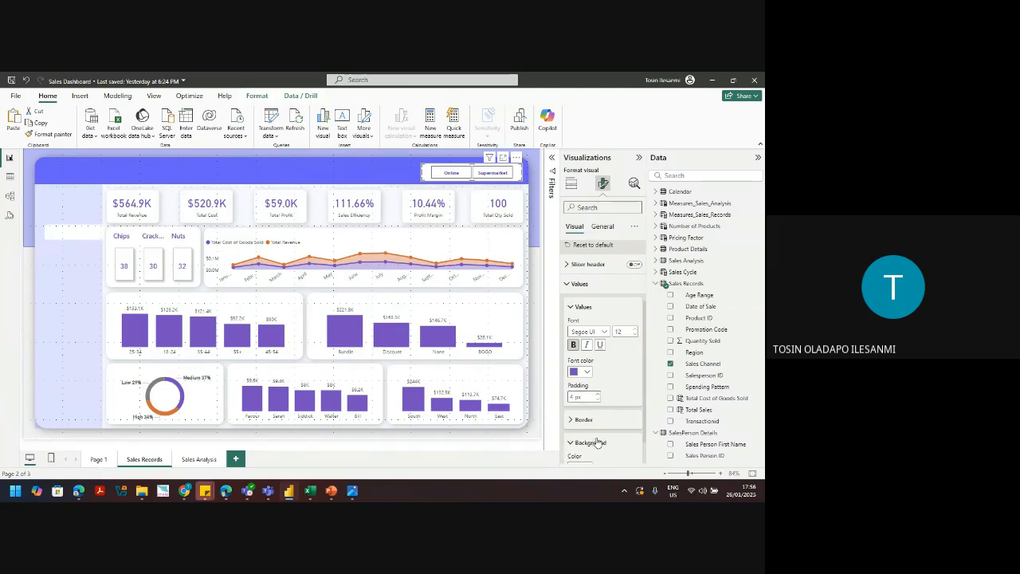
left_click(596, 443)
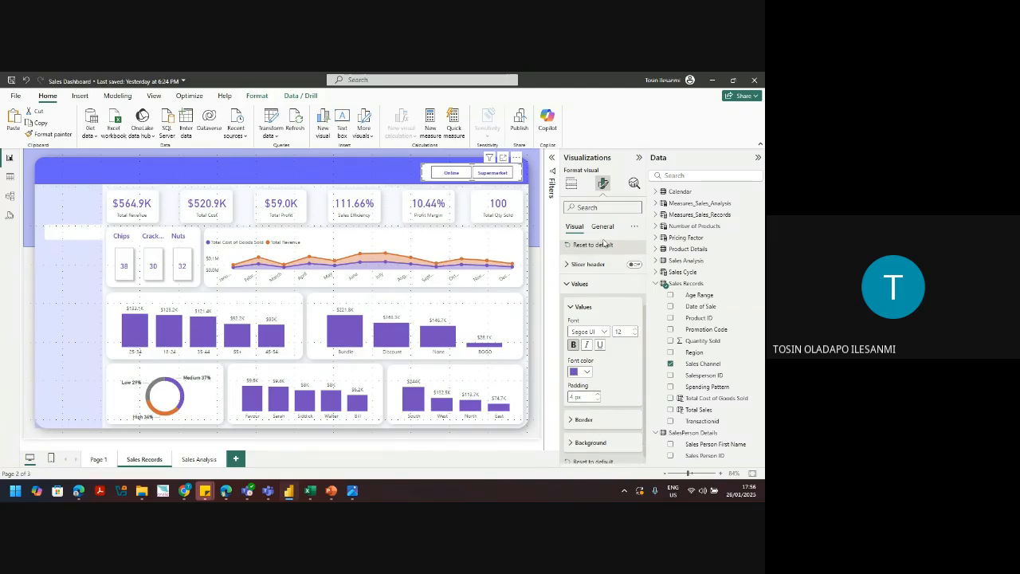
left_click(603, 227)
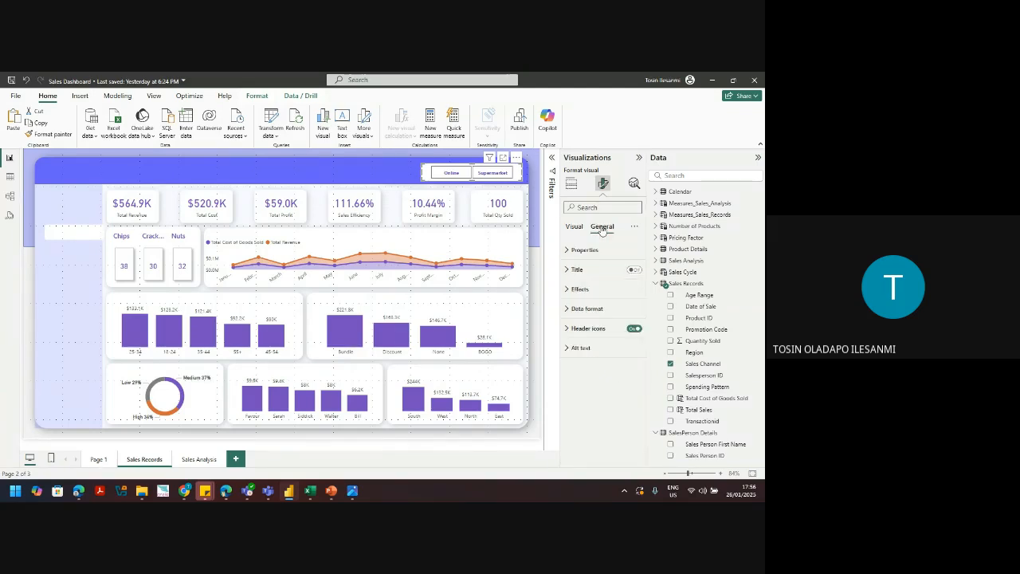
left_click(584, 290)
left_click(630, 313)
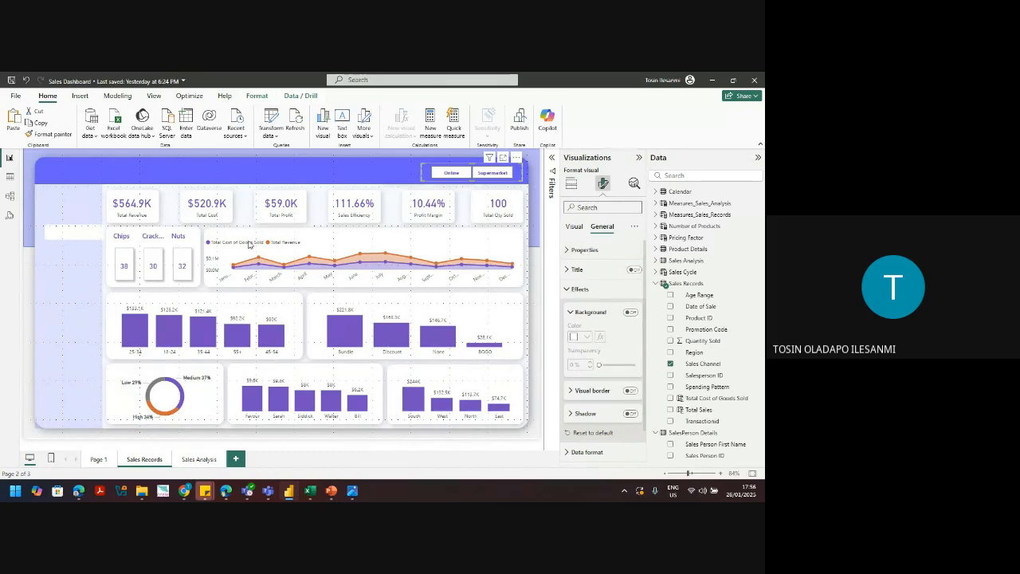
left_click(413, 241)
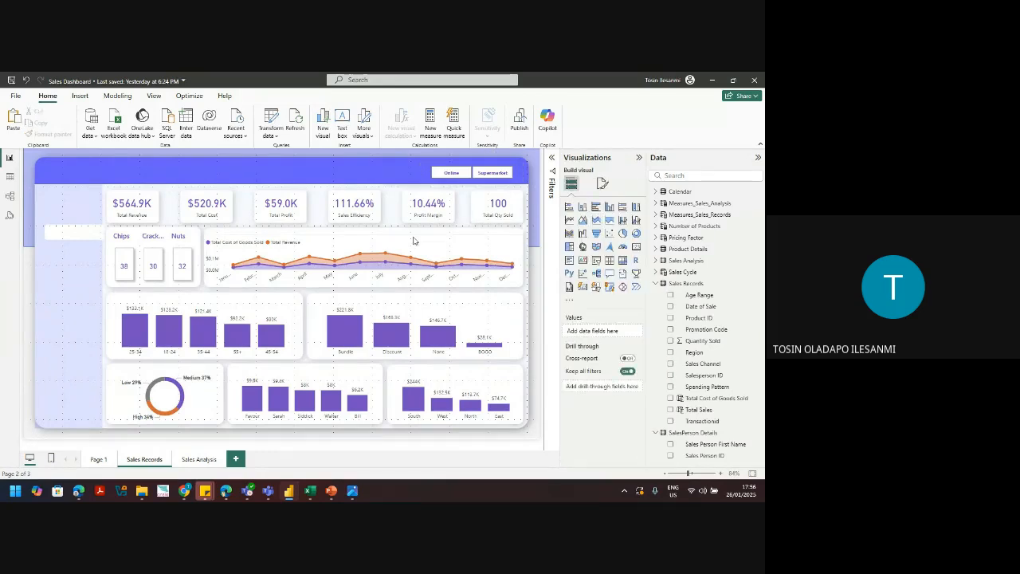
Step: Review the channel slicer's settings and test the Supermarket and Online filters, then clear them
left_click(476, 183)
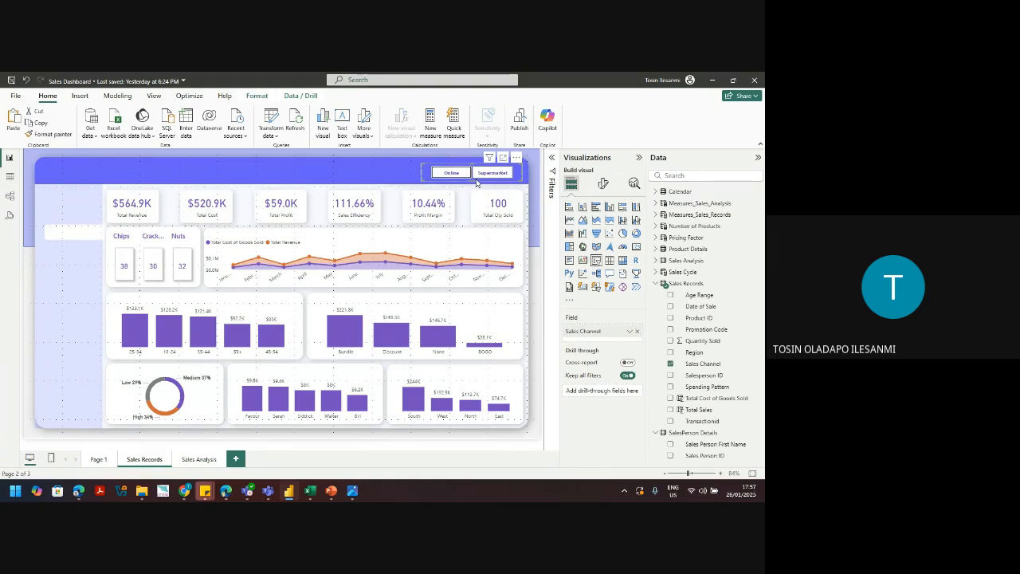
left_click(605, 183)
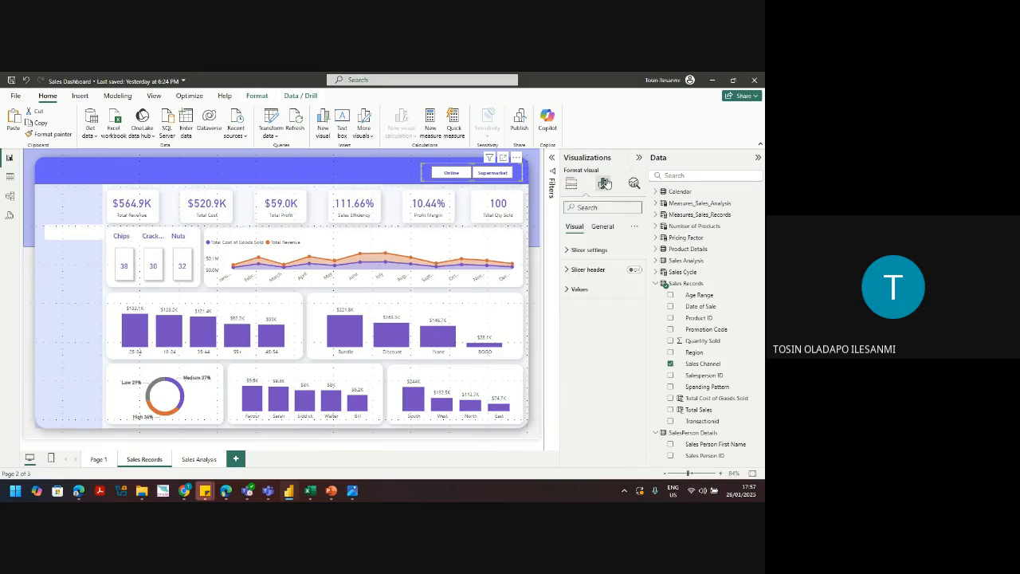
left_click(586, 251)
left_click(587, 251)
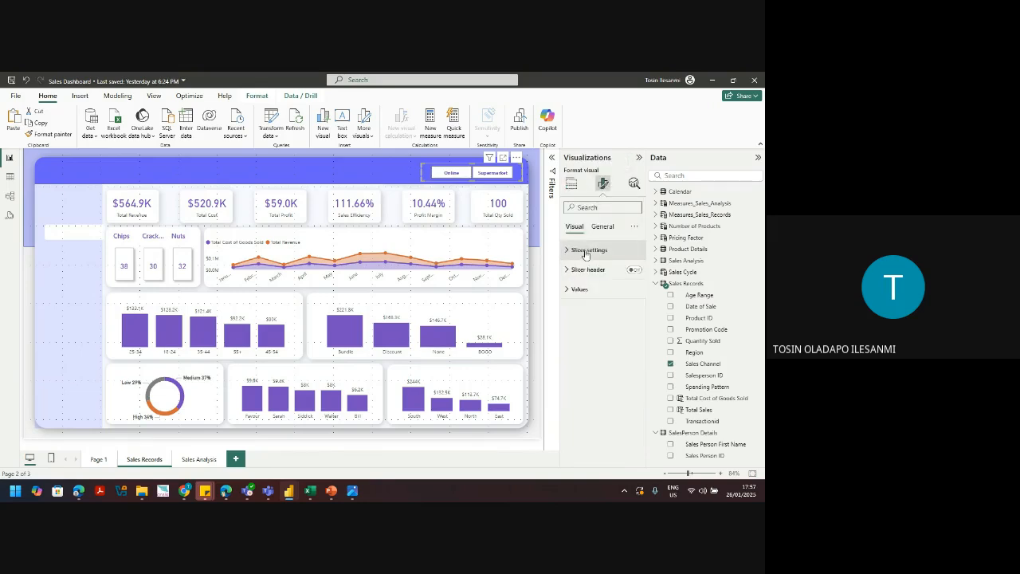
left_click(580, 289)
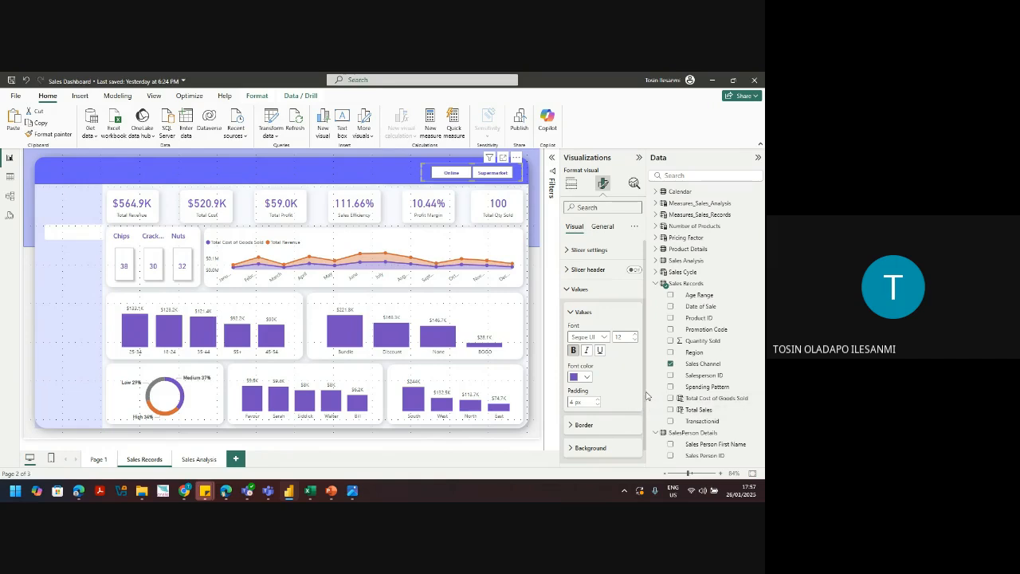
left_click(64, 316)
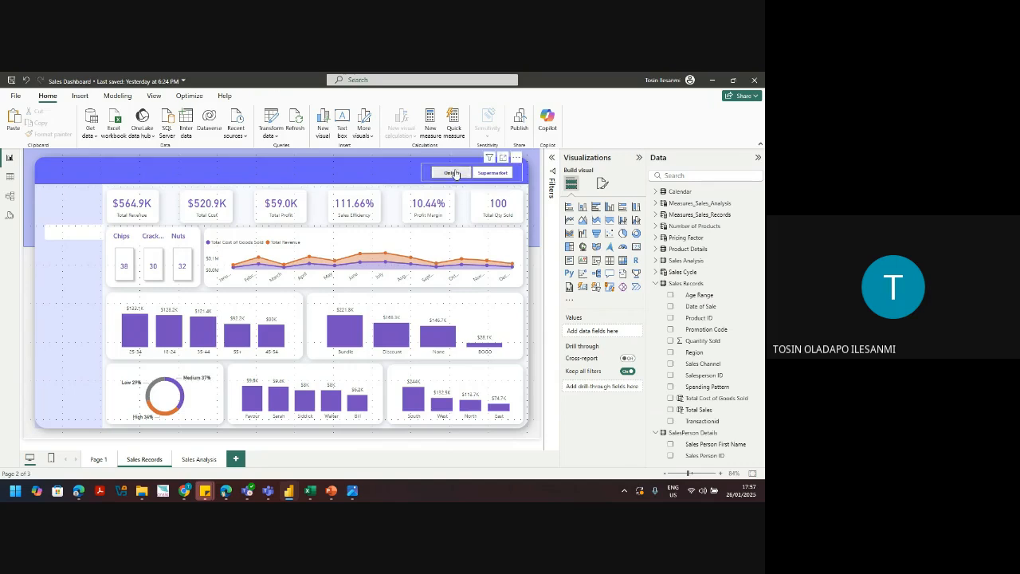
left_click(501, 173)
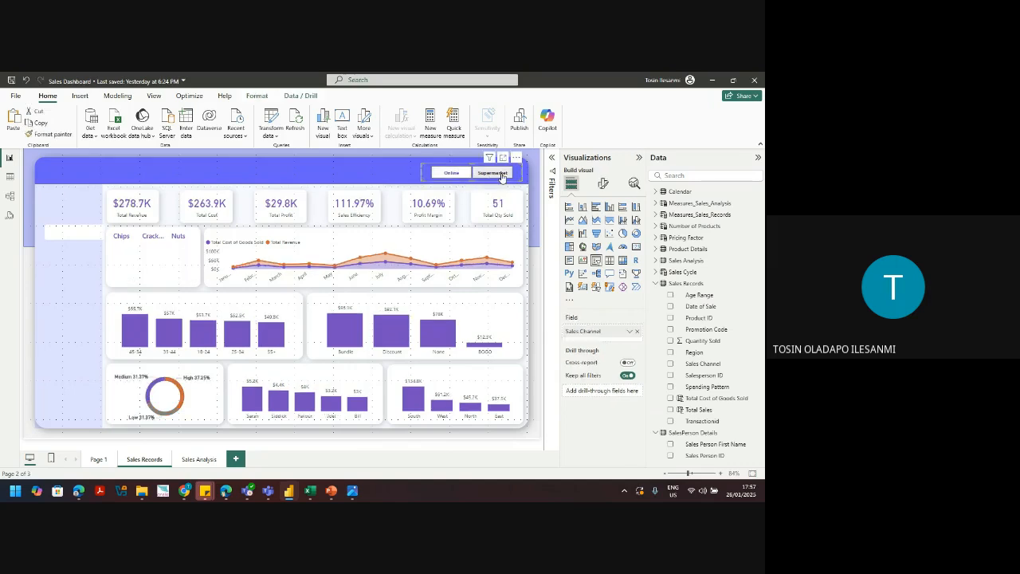
left_click(456, 174)
left_click(456, 174)
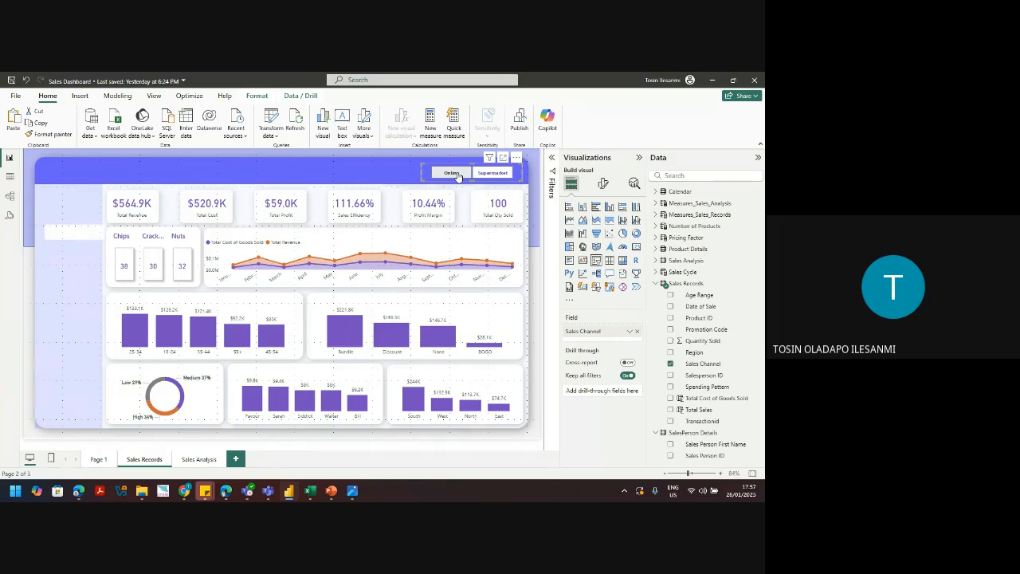
Step: Show the slicer's General > Size properties: height 45, width 252
mouse_move(162, 342)
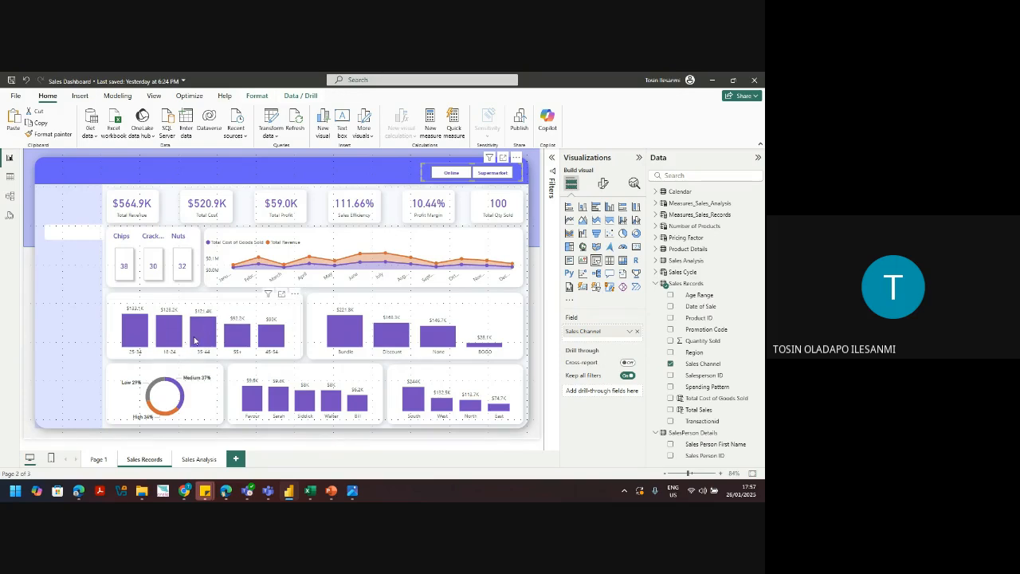
mouse_move(141, 333)
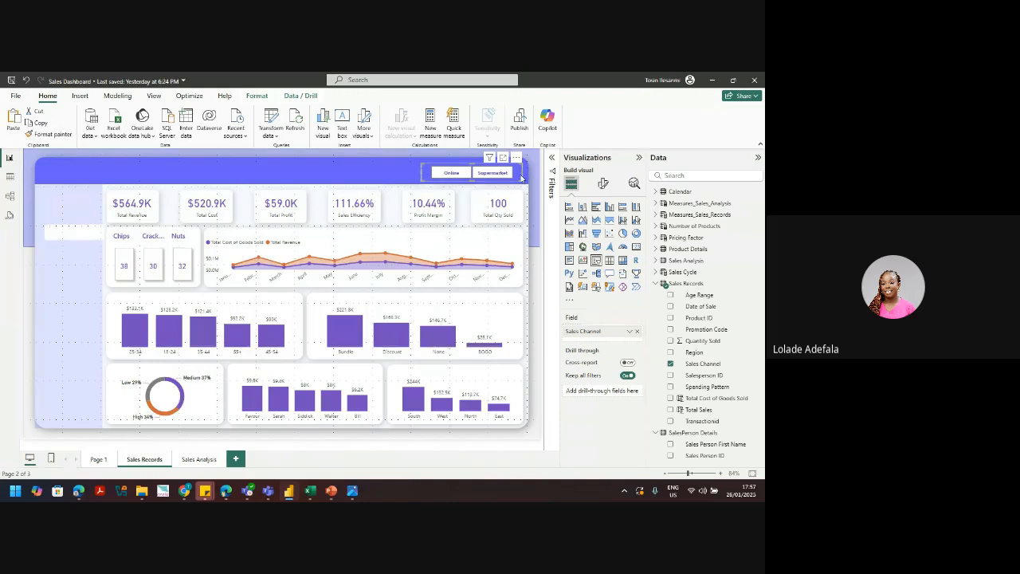
left_click(604, 183)
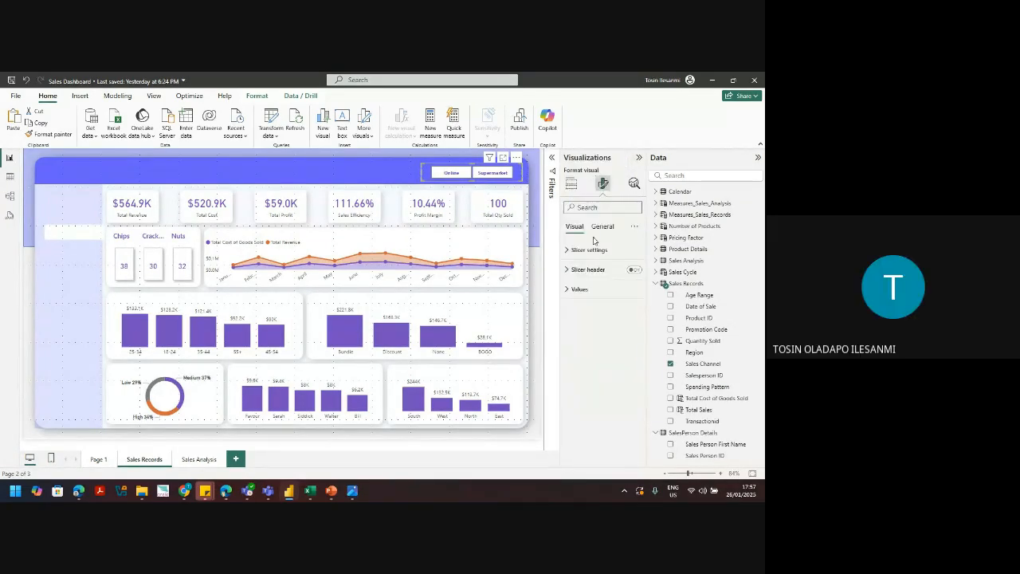
left_click(589, 250)
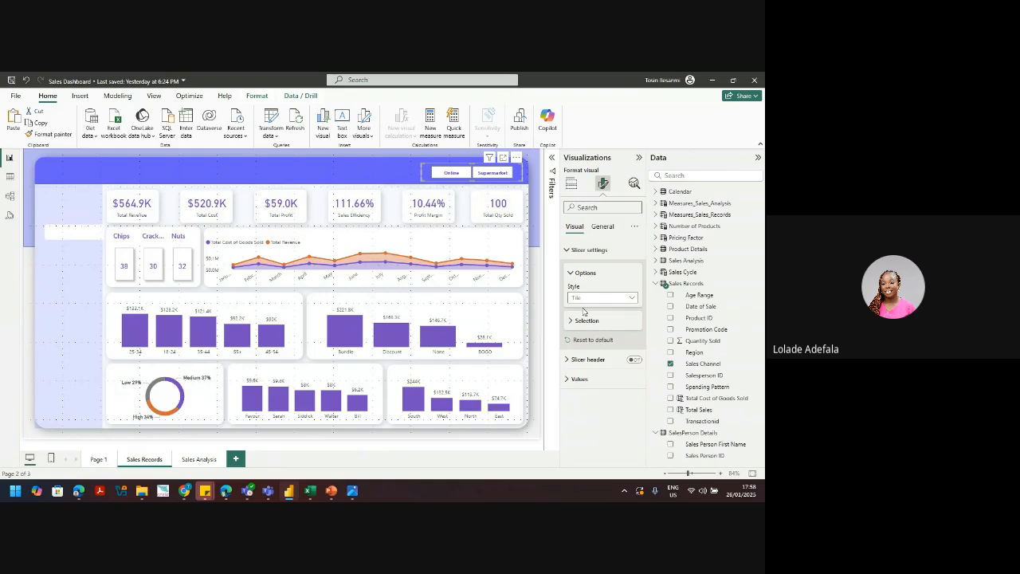
mouse_move(489, 269)
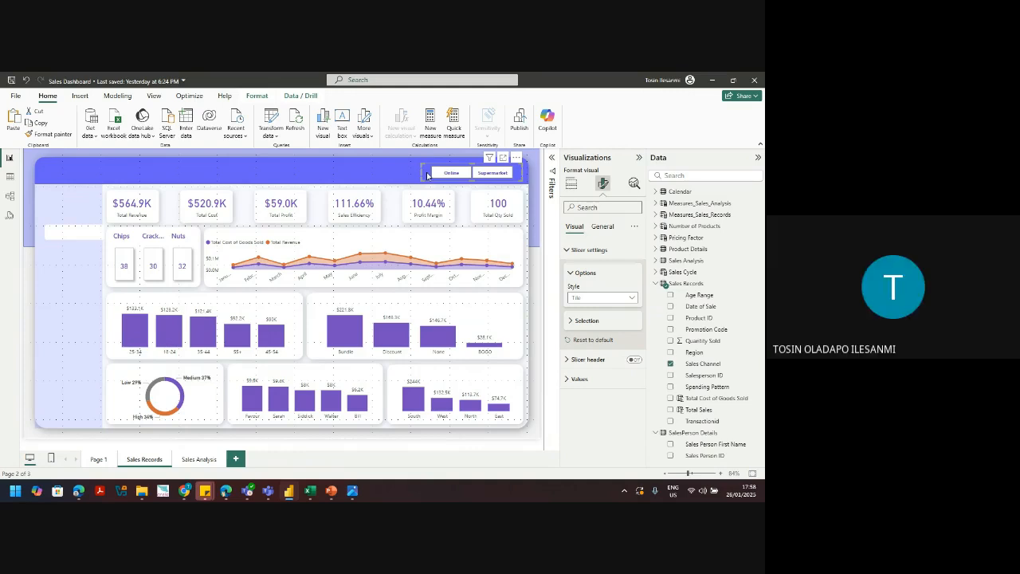
left_click(601, 226)
left_click(588, 249)
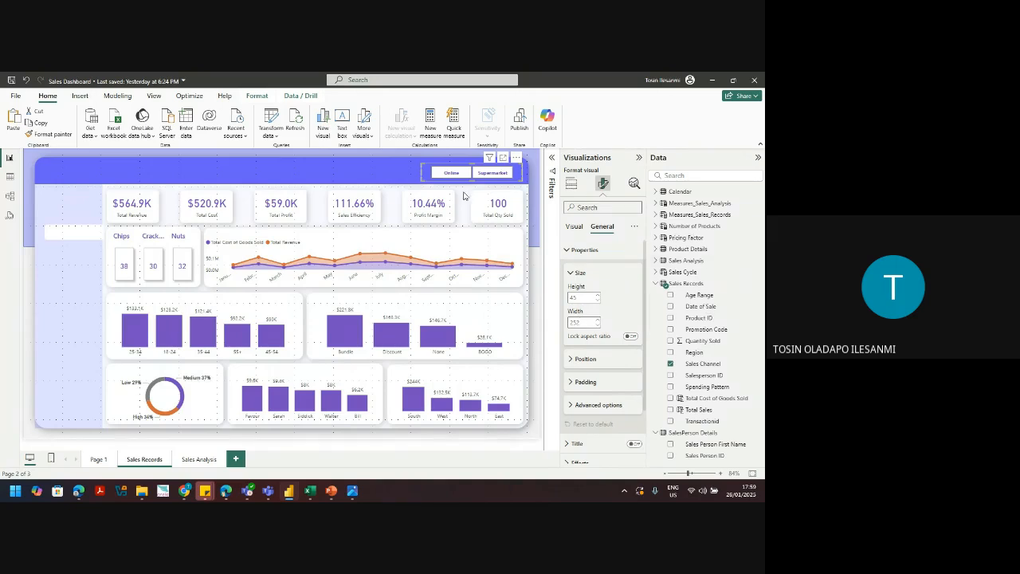
Step: Move the channel slicer into the left strip and switch its style to Dropdown, showing All
left_click_drag(508, 174, 92, 360)
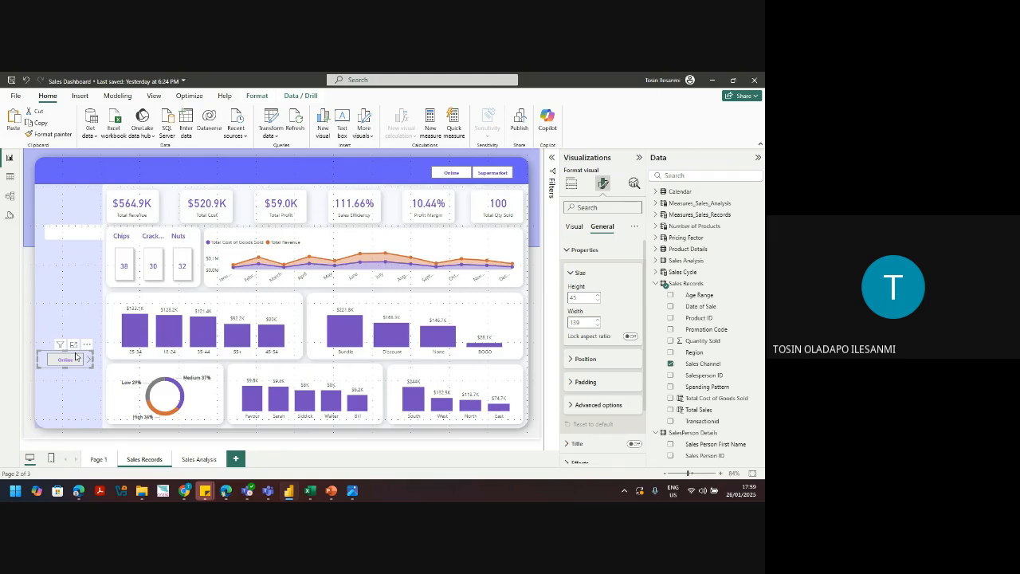
left_click_drag(76, 356, 75, 299)
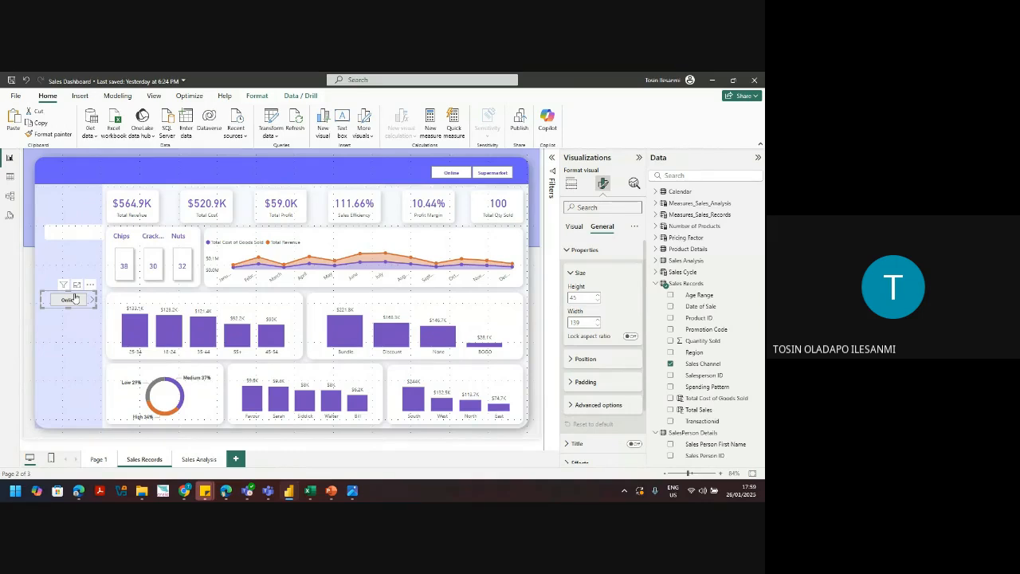
left_click(572, 183)
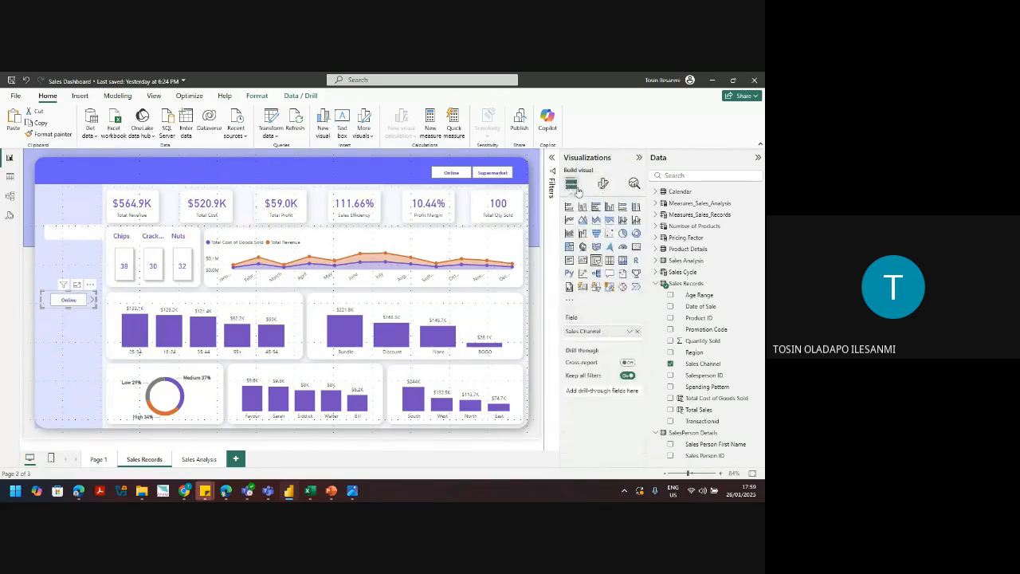
left_click(603, 183)
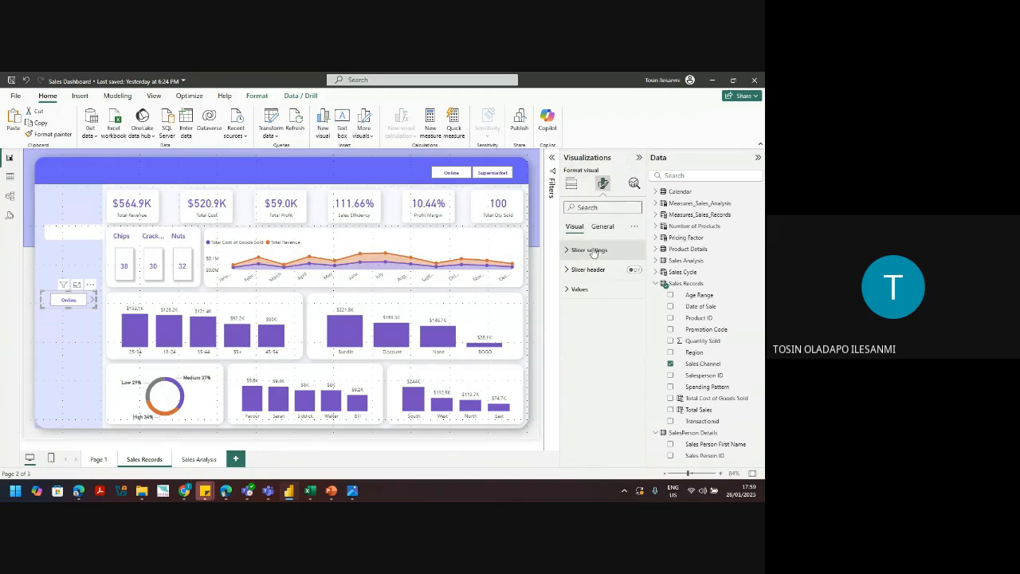
left_click(592, 251)
left_click(599, 298)
left_click(593, 334)
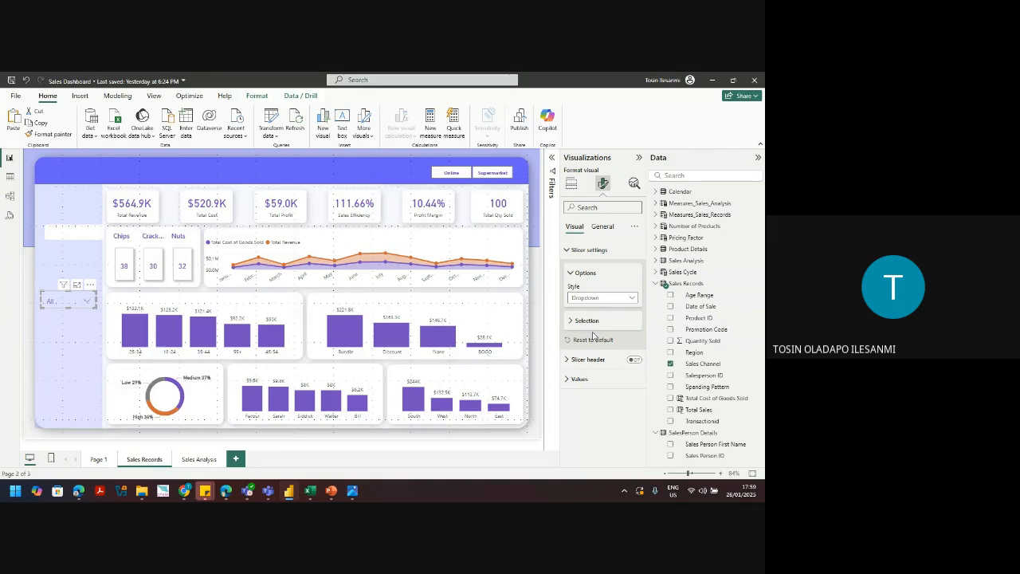
left_click(573, 188)
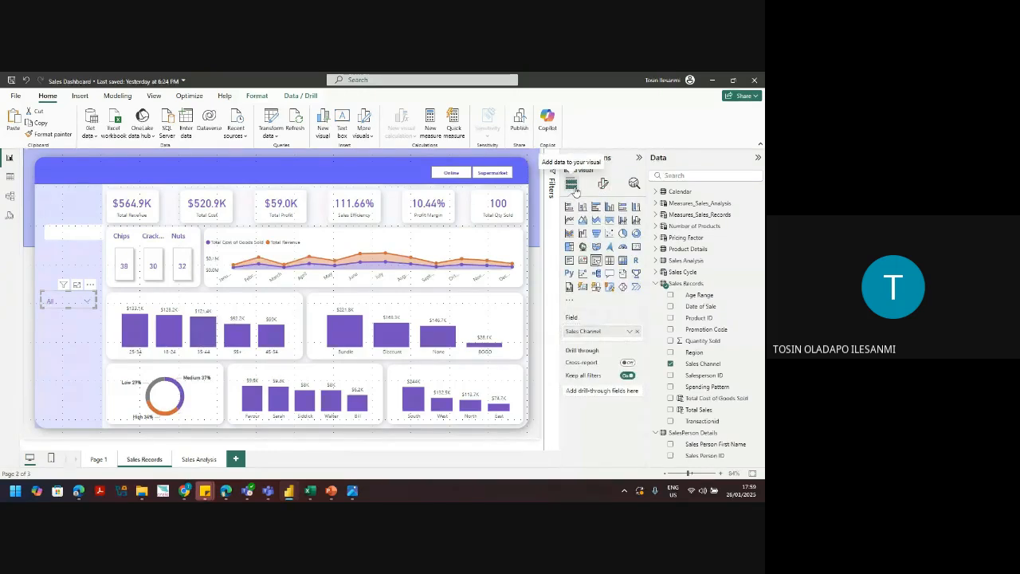
Step: Replace Sales Channel with Product Details > Product Name as the left slicer's field
left_click(637, 331)
left_click(656, 284)
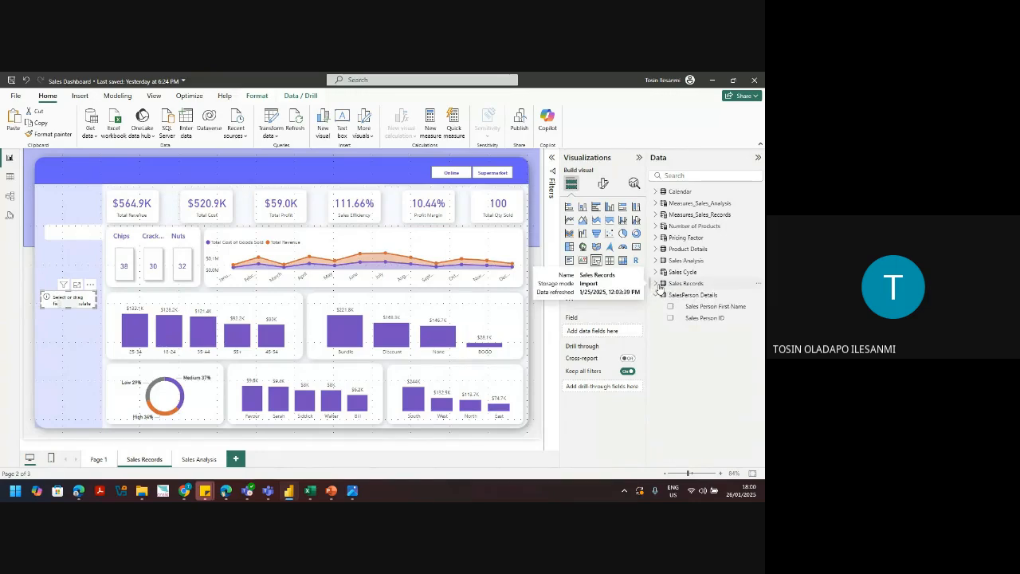
left_click(656, 249)
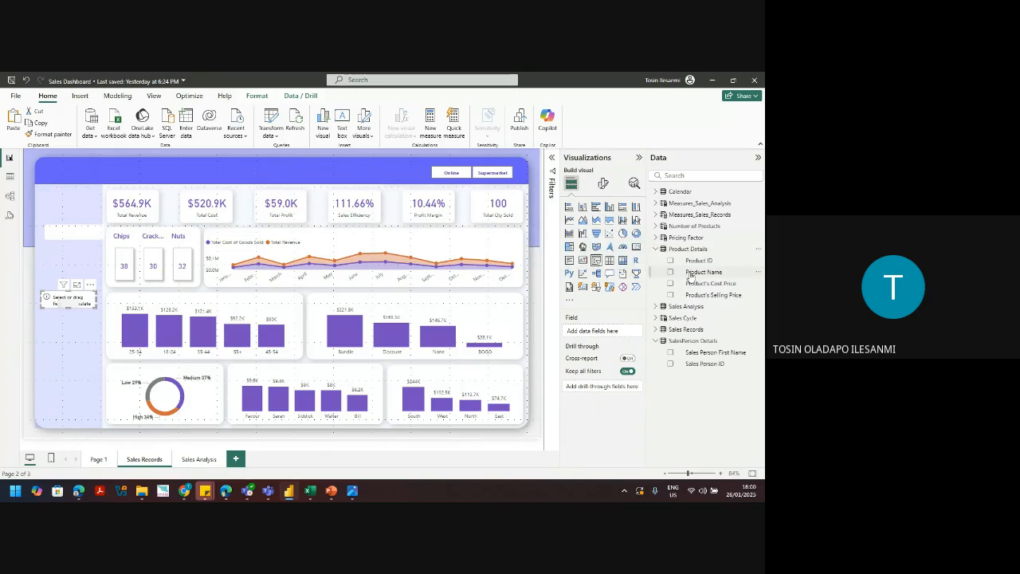
left_click(670, 273)
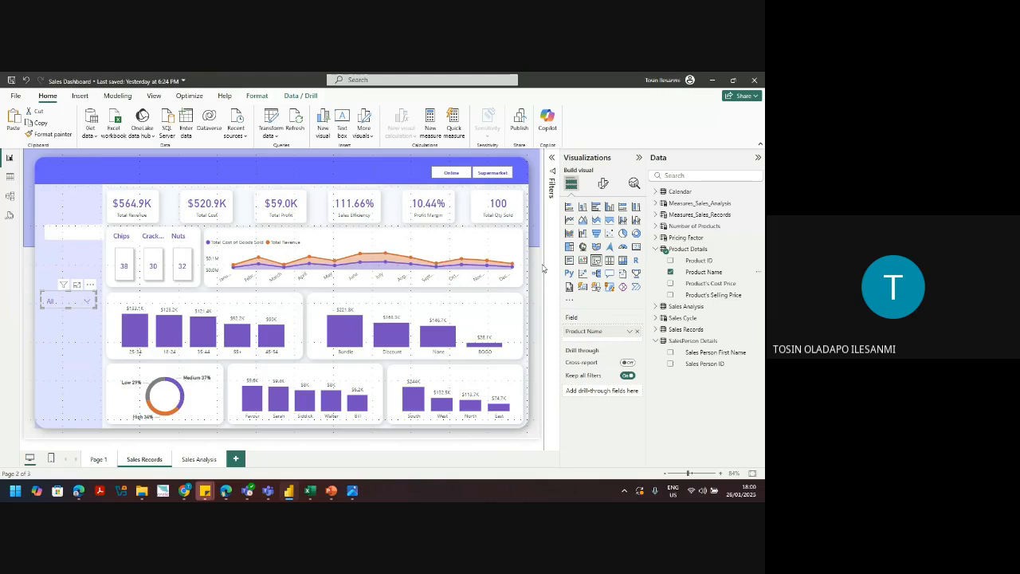
left_click(603, 184)
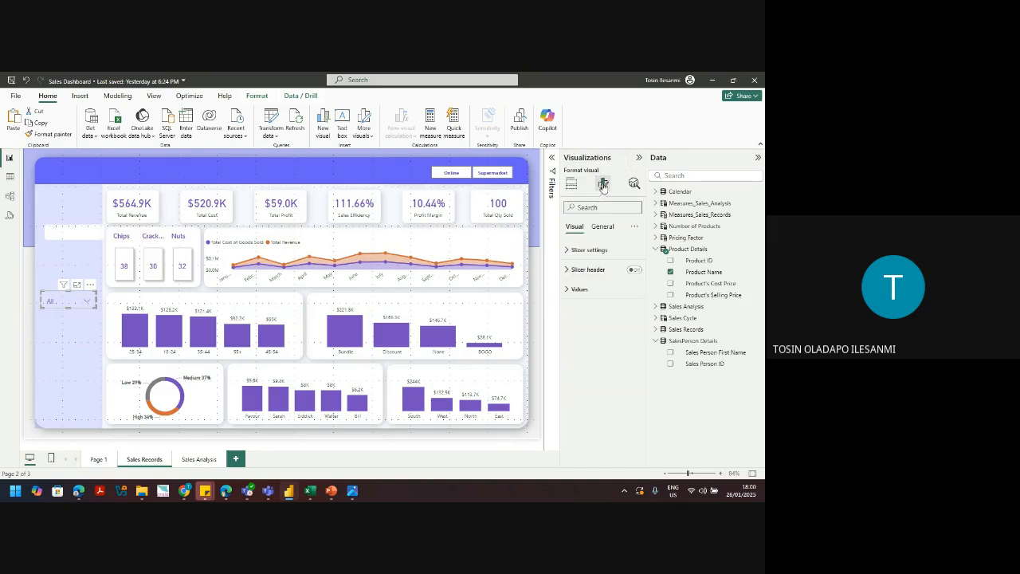
Step: Give the Product Name slicer's values a White background
left_click(589, 250)
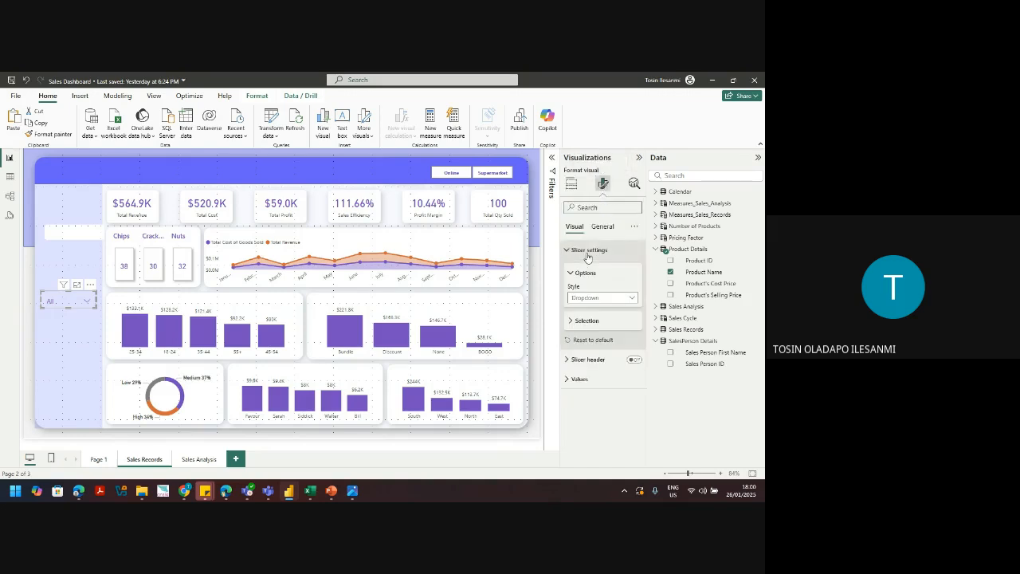
left_click(588, 320)
left_click(588, 320)
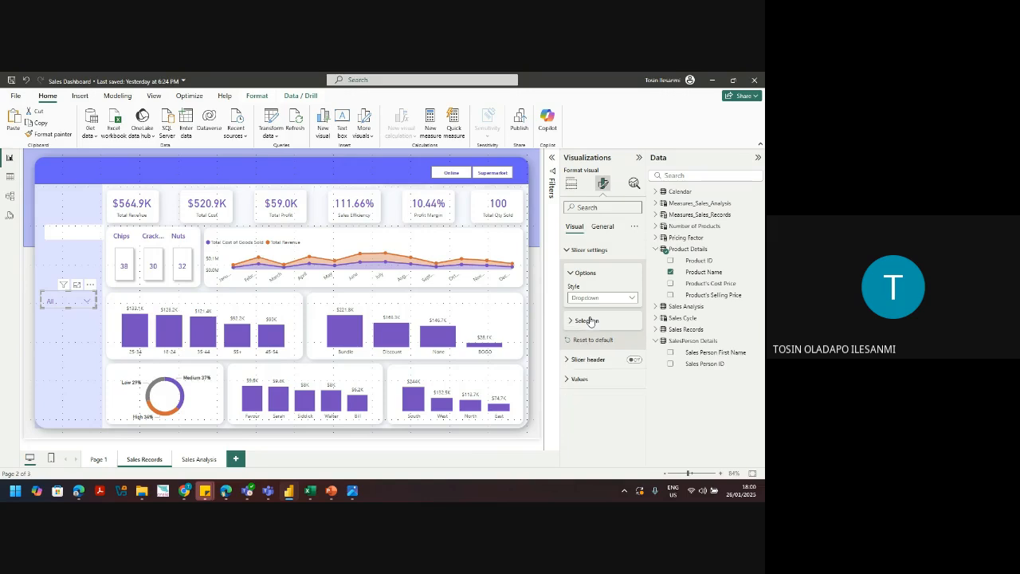
left_click(580, 379)
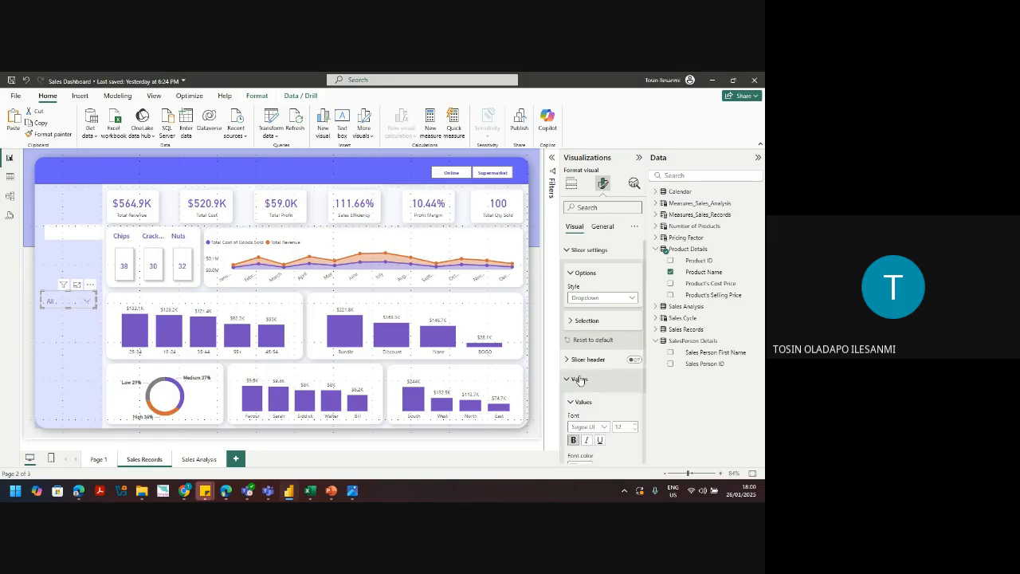
scroll(645, 369, "down", 3)
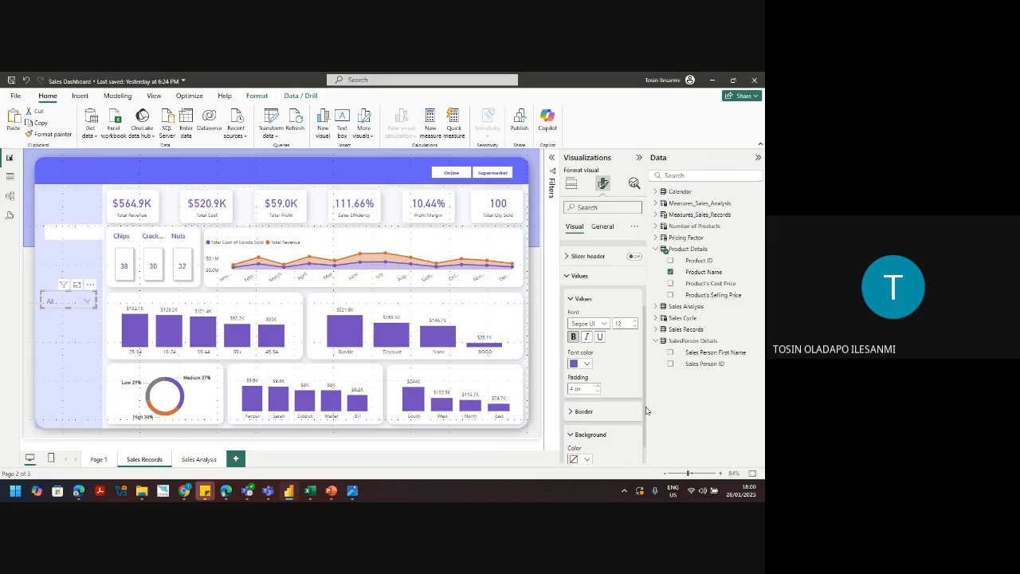
scroll(646, 411, "down", 2)
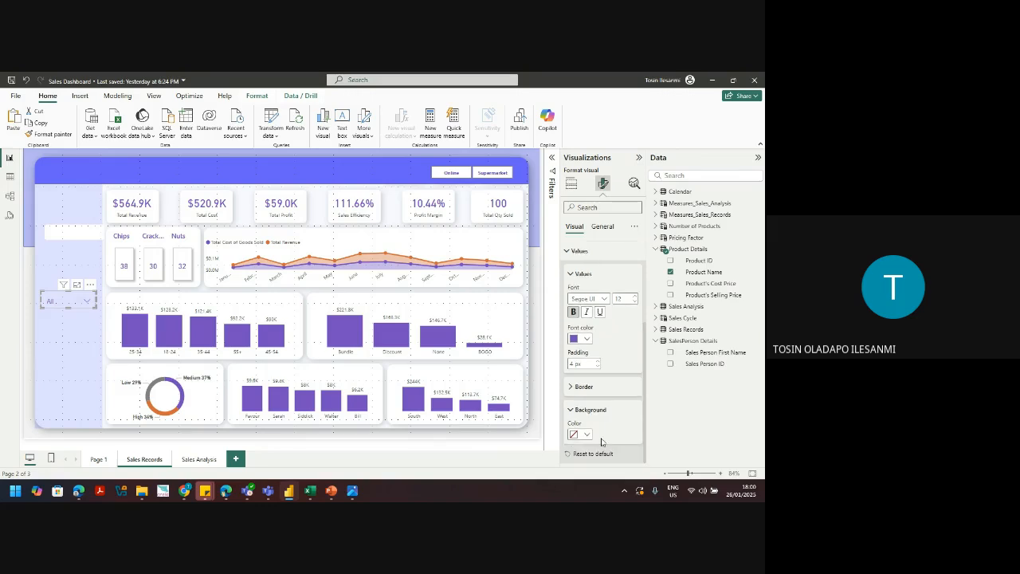
left_click(587, 436)
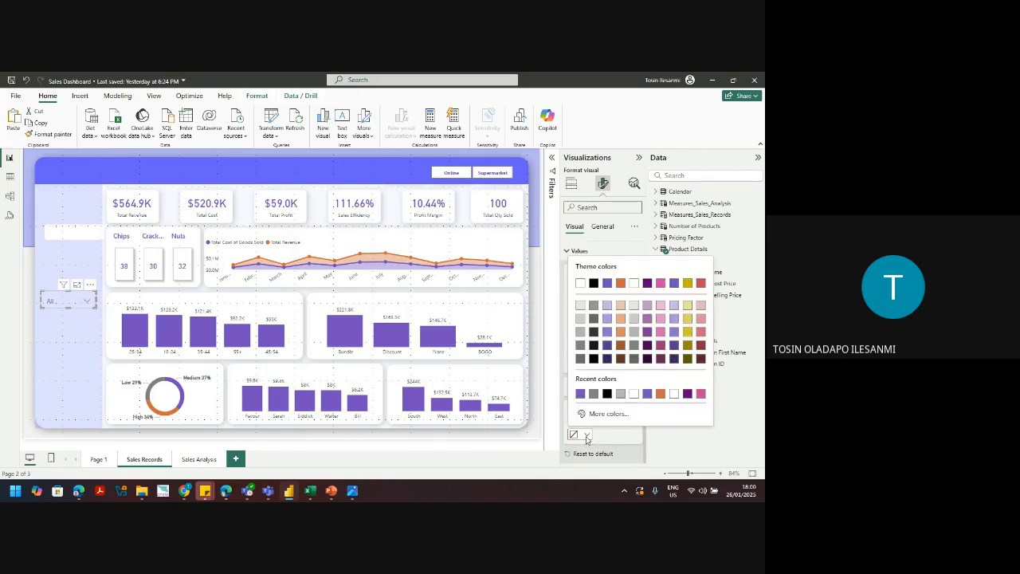
left_click(634, 395)
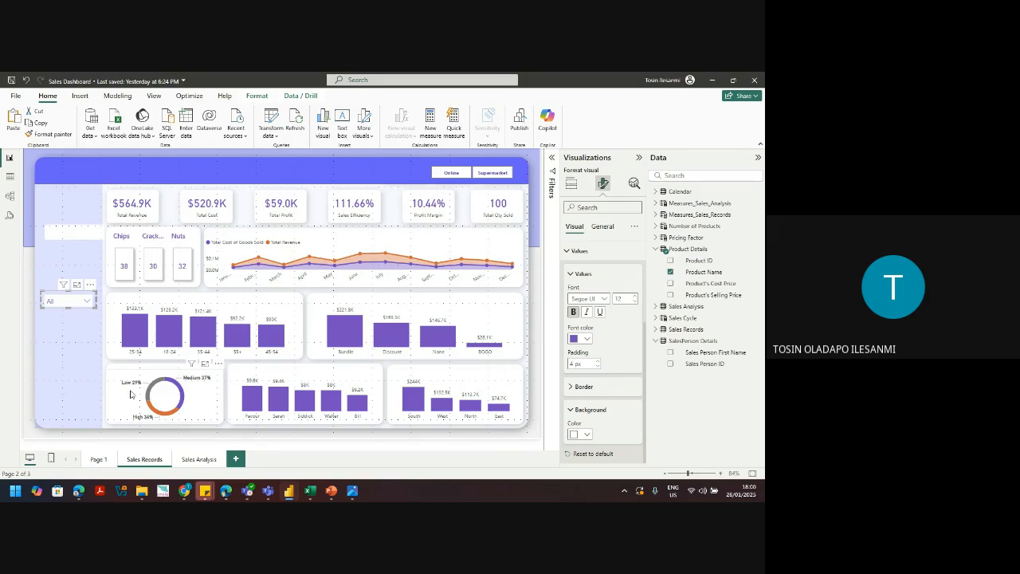
Step: Widen the Product Name slicer slightly and preview its Chips, Crackers, Nuts dropdown list
left_click(73, 377)
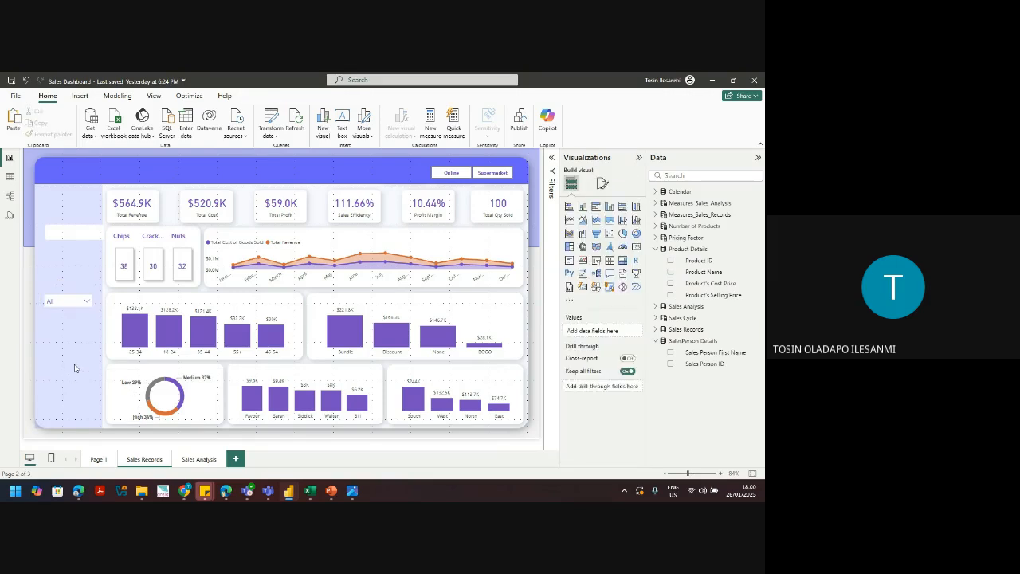
left_click(86, 301)
left_click(95, 301)
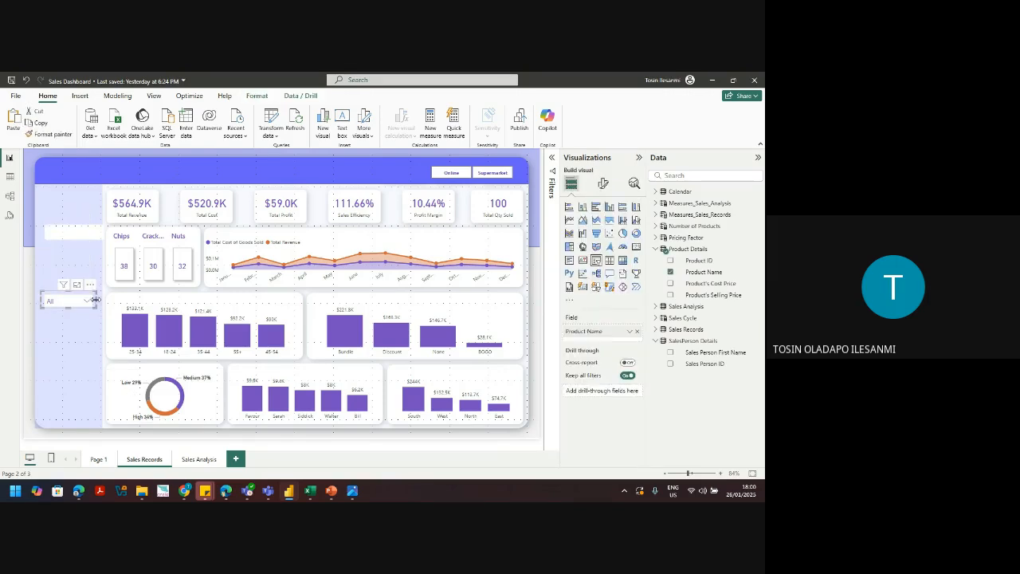
left_click_drag(96, 299, 101, 299)
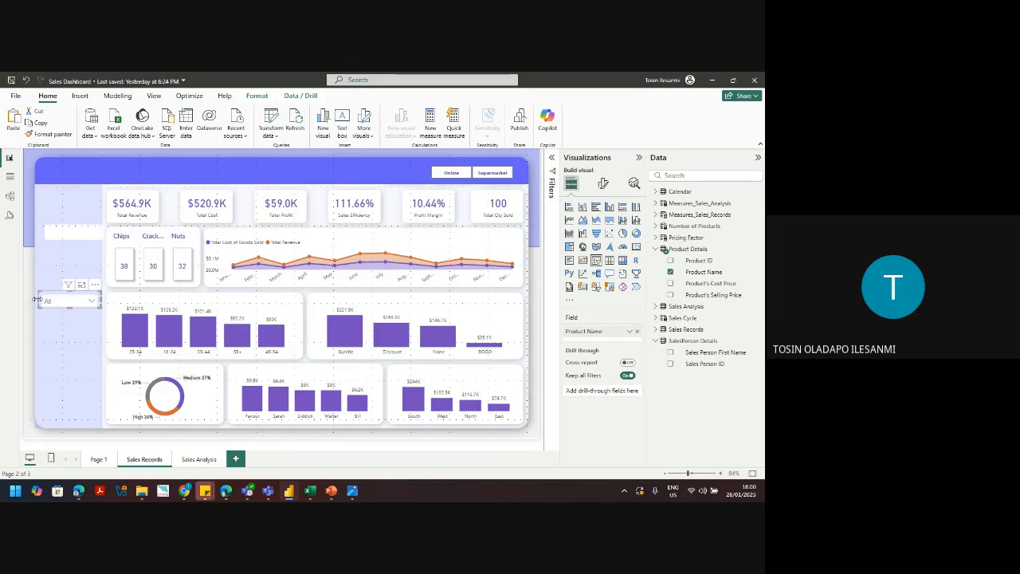
left_click(77, 353)
left_click(94, 301)
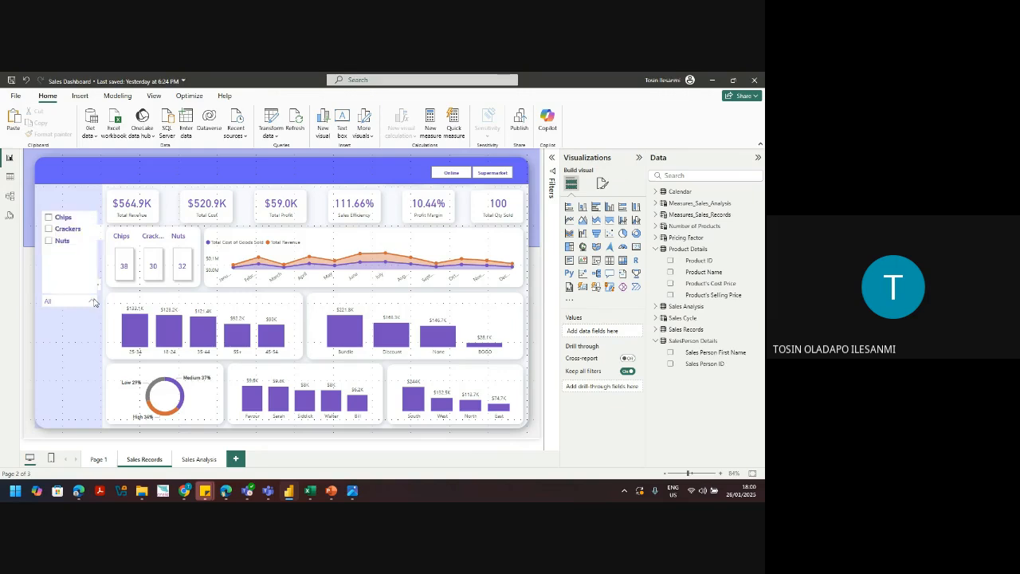
left_click(96, 302)
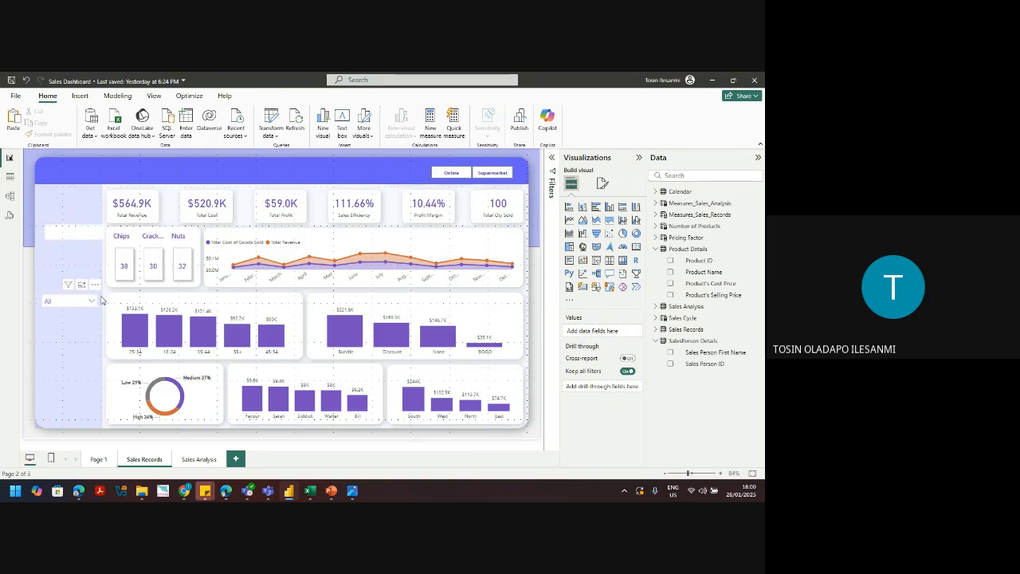
left_click(97, 300)
left_click(83, 347)
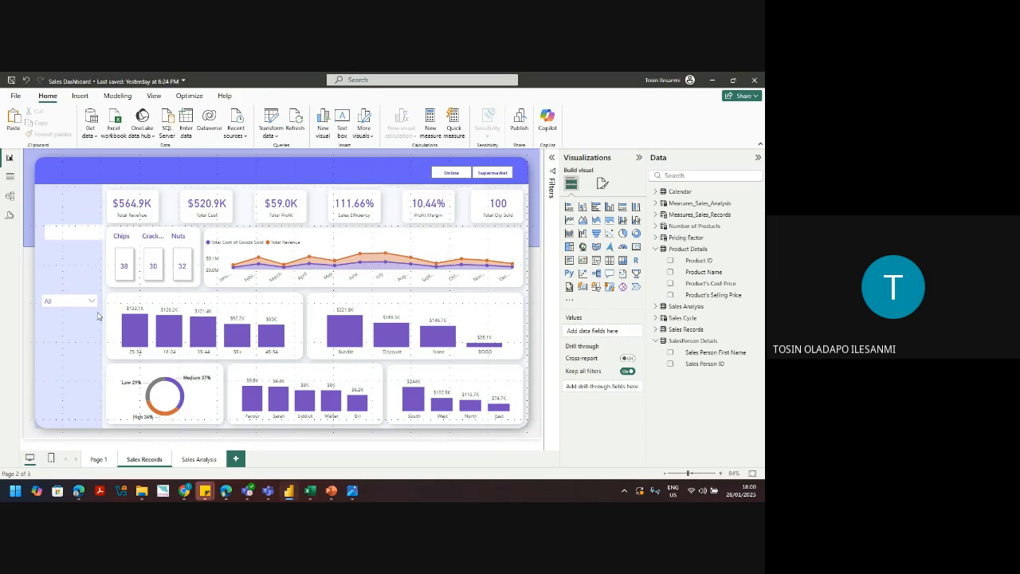
left_click(94, 309)
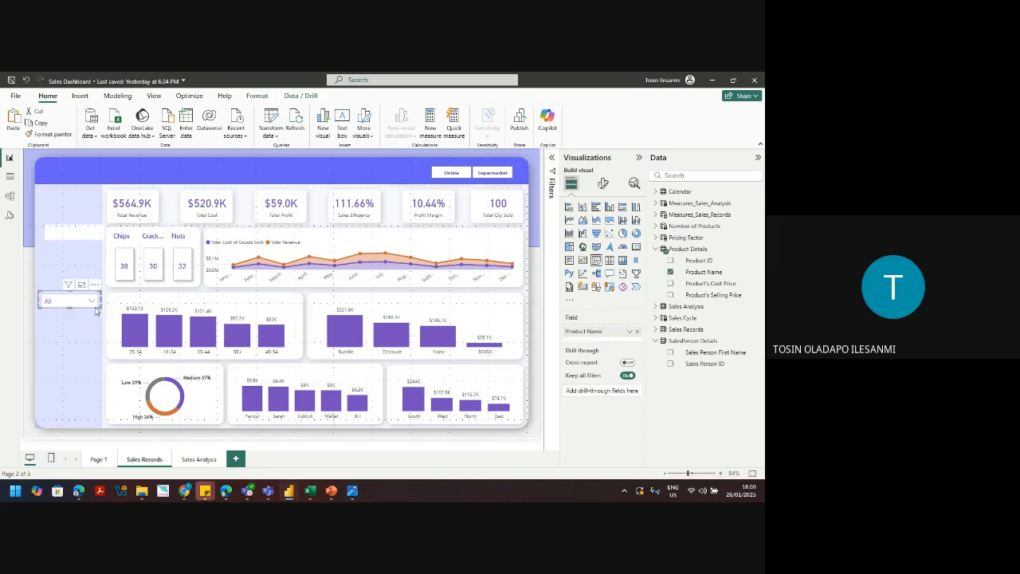
Step: Recheck the slicer's value background settings and paste a duplicate of the Product Name slicer
left_click(604, 183)
left_click(580, 290)
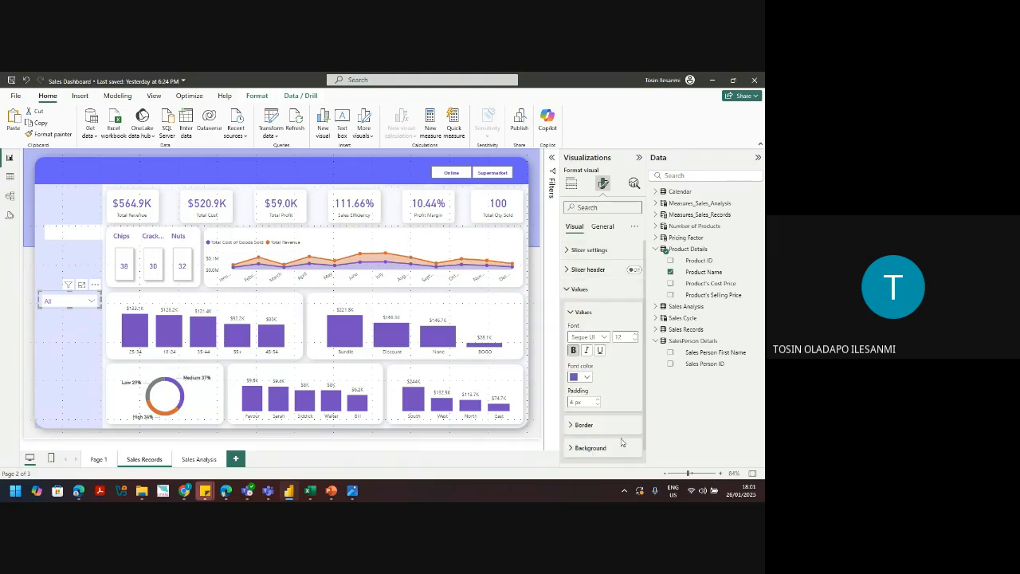
scroll(646, 438, "down", 1)
left_click(594, 437)
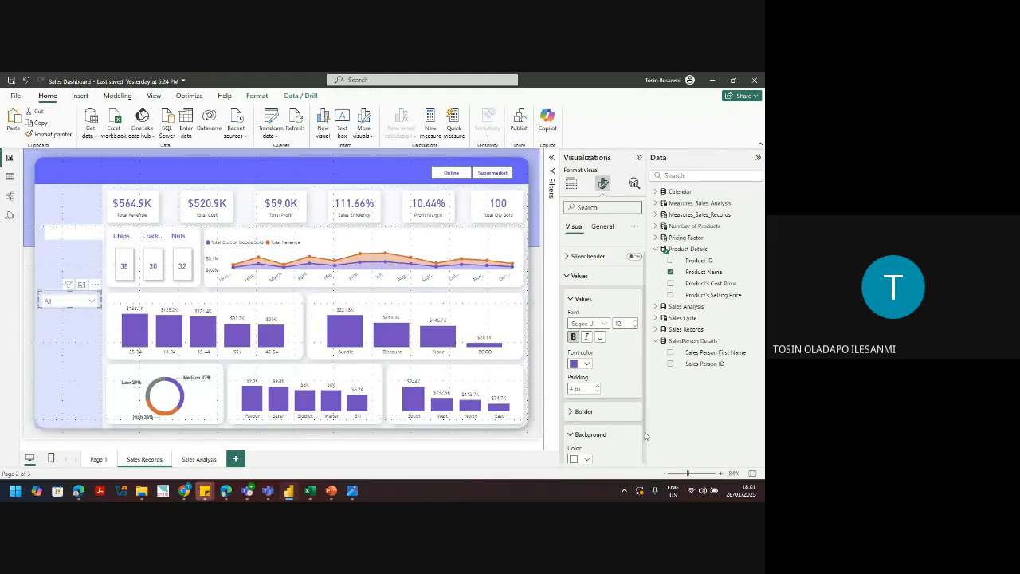
scroll(646, 436, "down", 1)
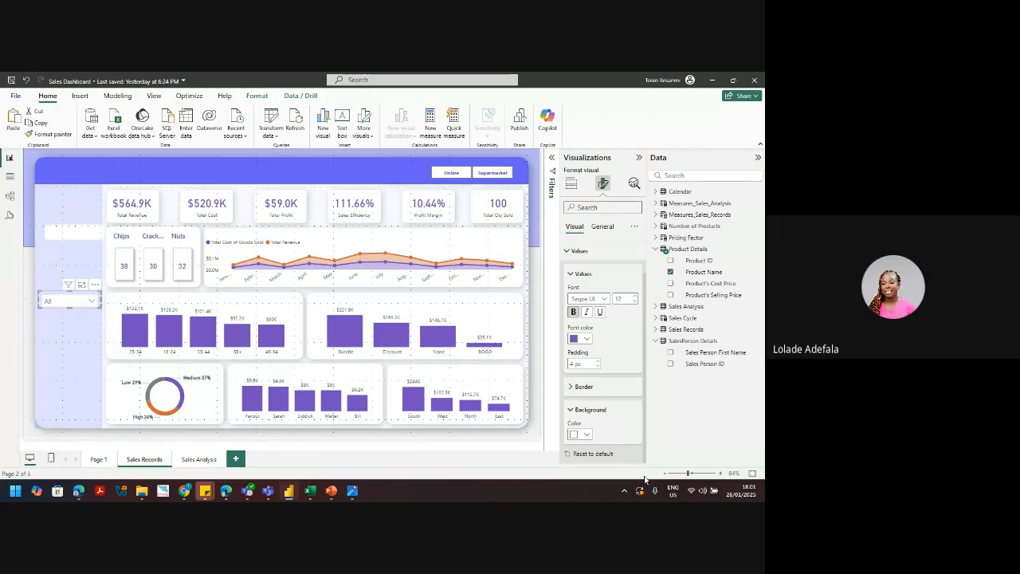
key("ctrl+v")
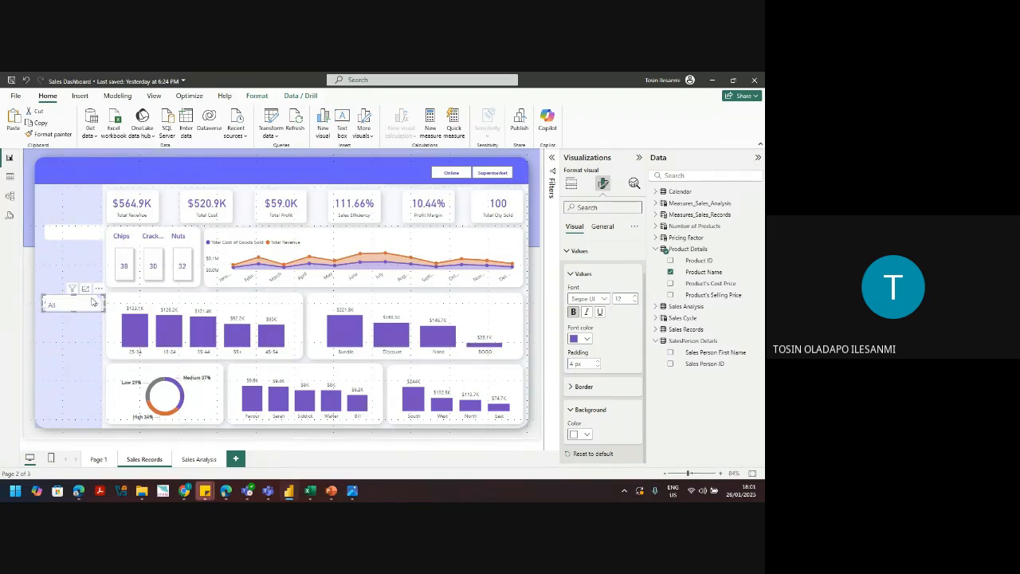
Step: Move the copied slicer into the header band and switch its field from Product Name to Calendar Date
left_click_drag(91, 301, 89, 172)
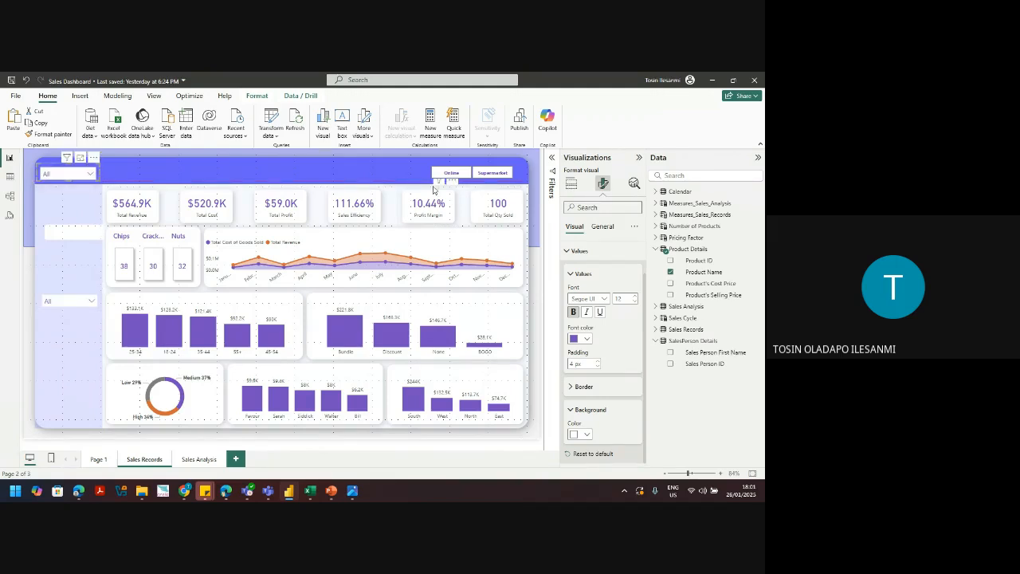
left_click(571, 183)
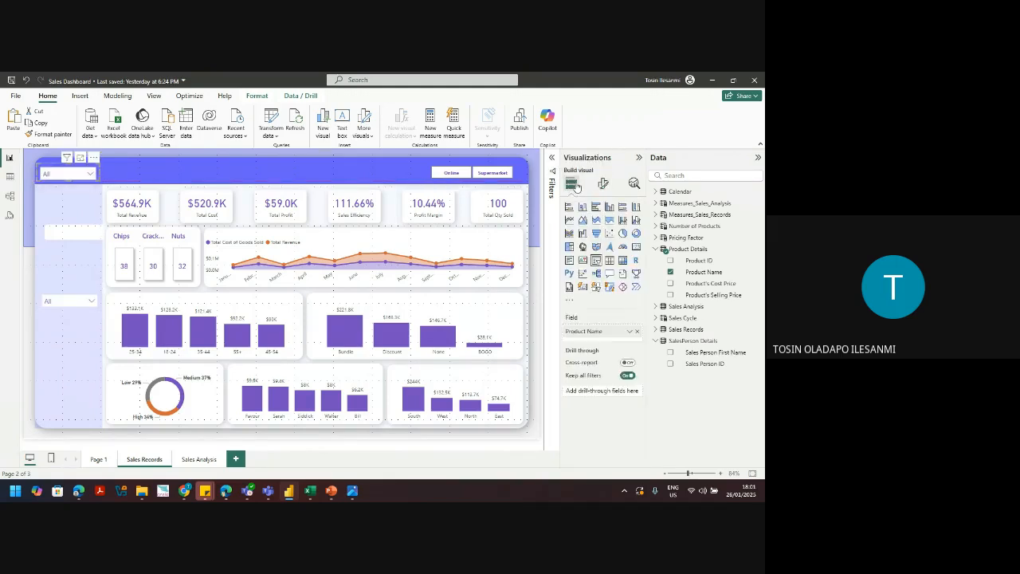
left_click(637, 331)
left_click(656, 192)
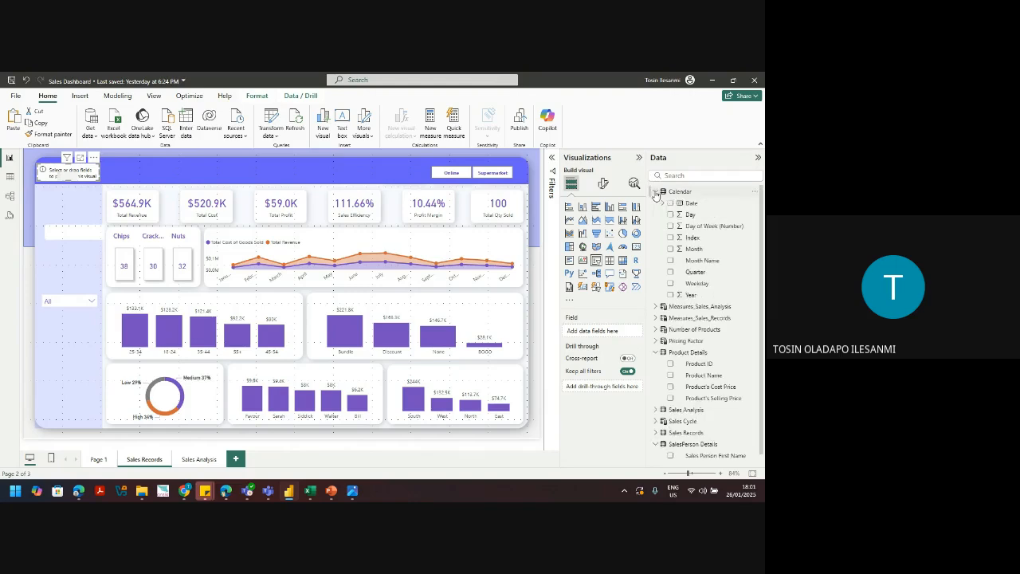
left_click(671, 203)
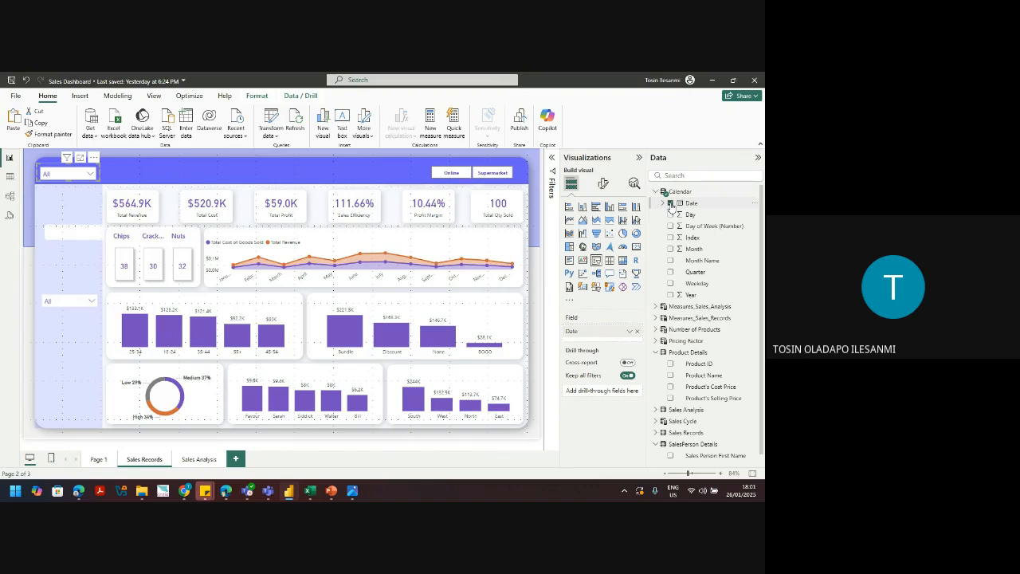
Step: Set the slicer style to Between and widen it slightly
left_click(604, 184)
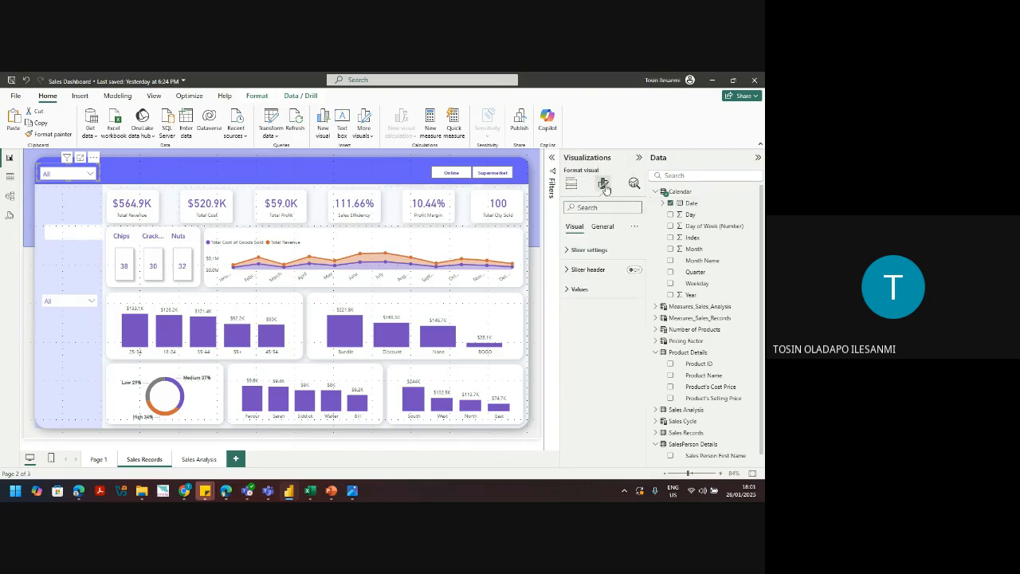
left_click(591, 252)
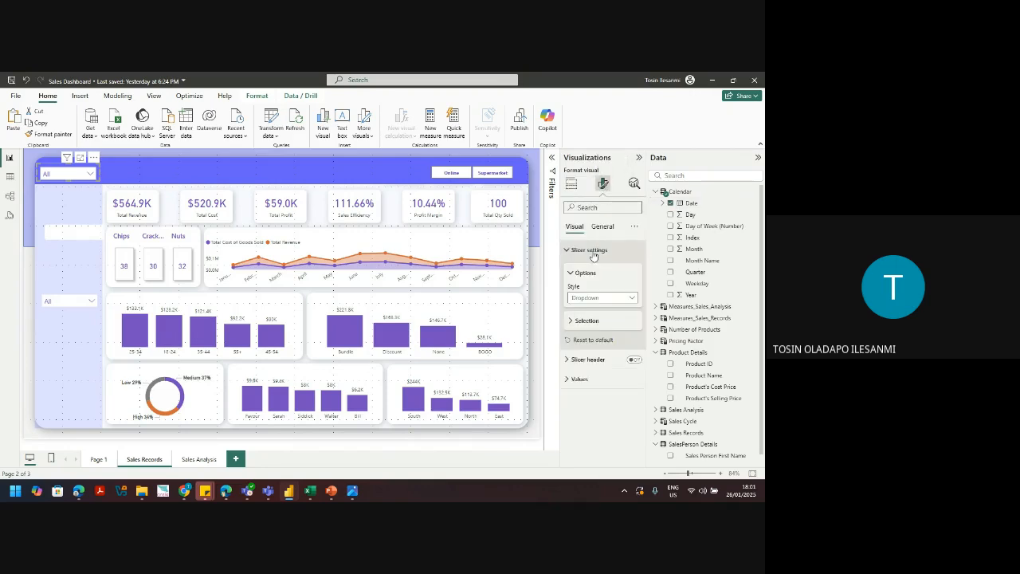
left_click(606, 298)
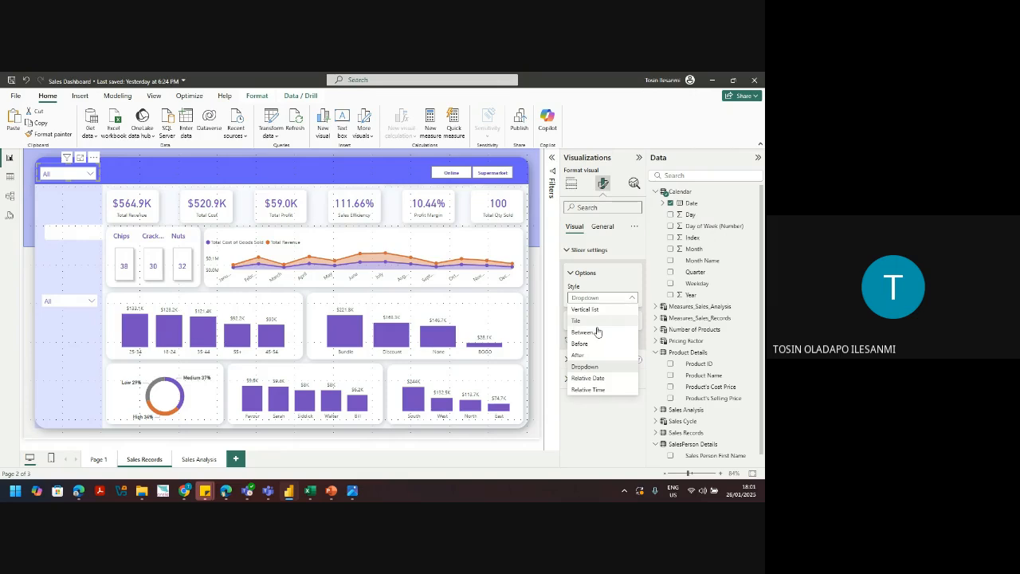
left_click(597, 332)
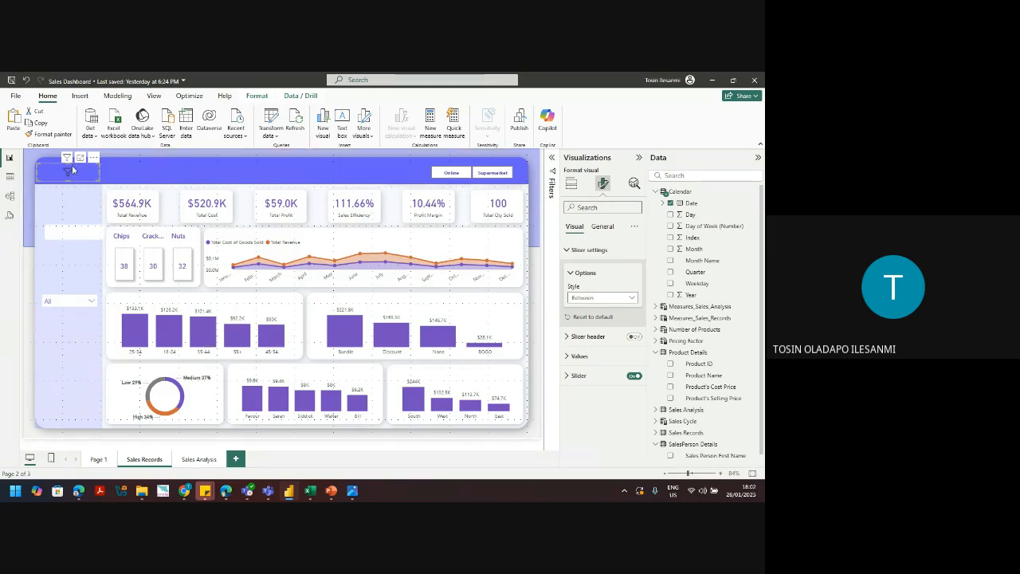
left_click_drag(99, 172, 133, 176)
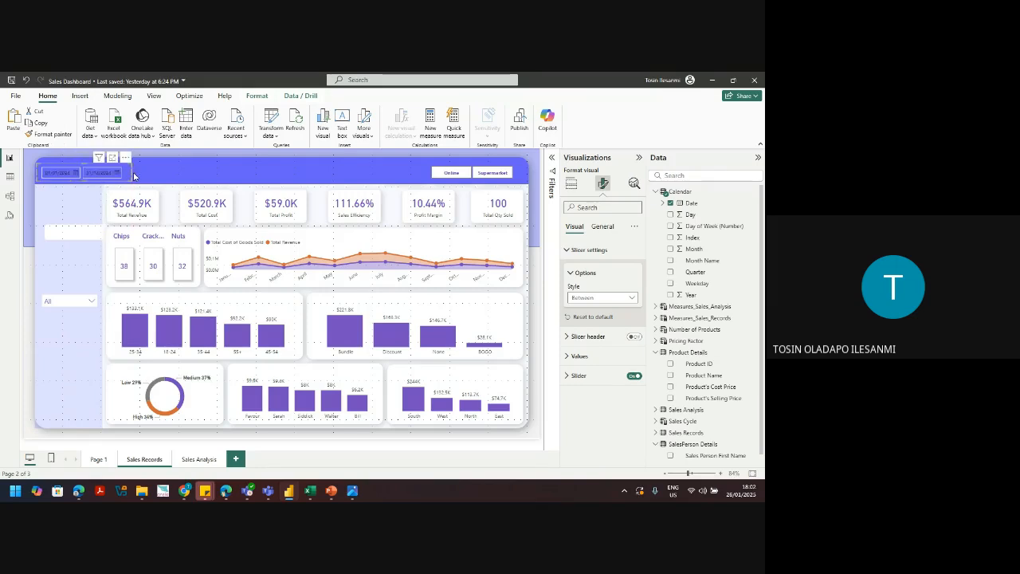
Step: Pick an October 2024 start date so the visuals show October–December
left_click(77, 172)
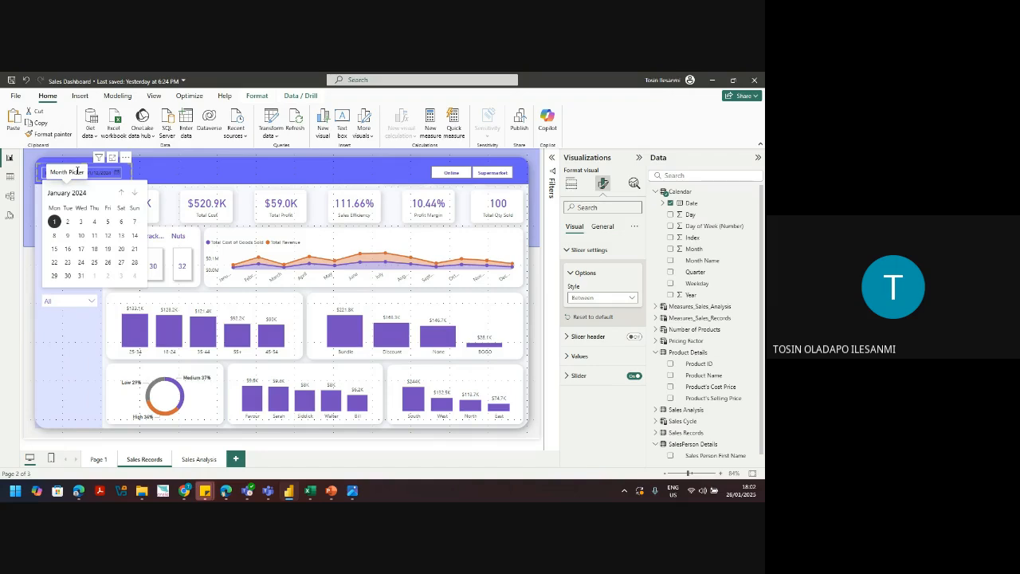
scroll(135, 248, "down", 9)
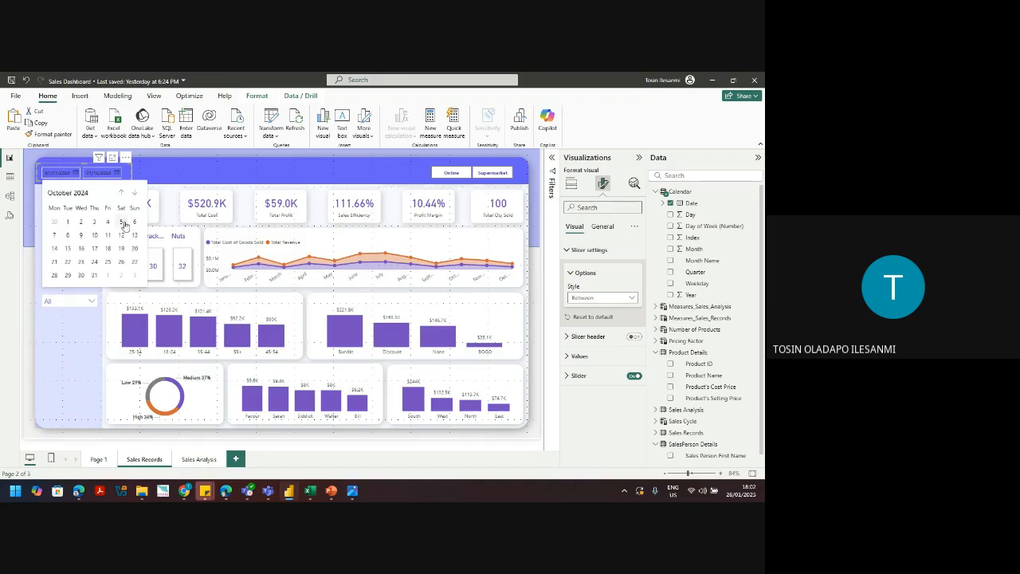
left_click(129, 221)
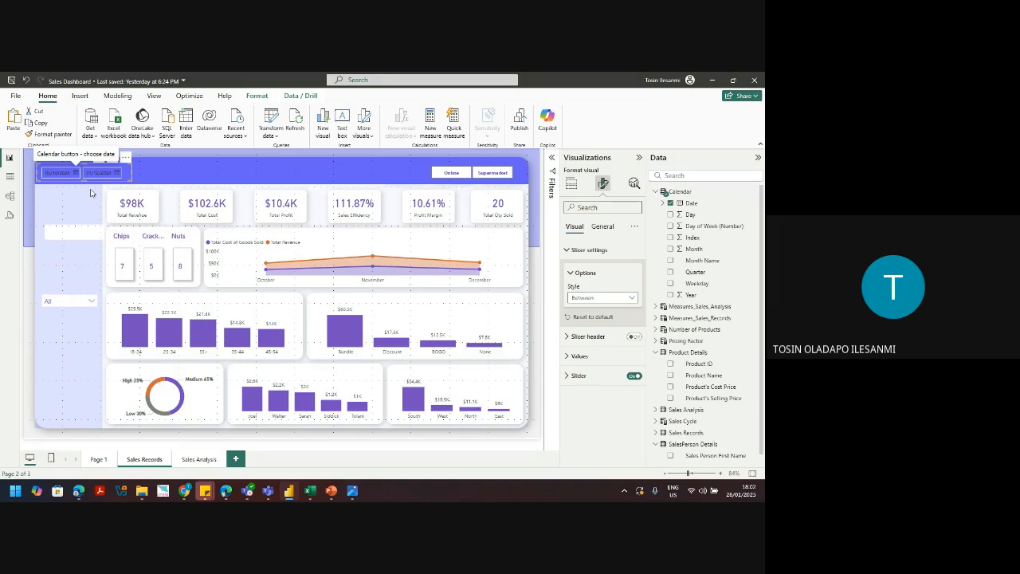
left_click(598, 298)
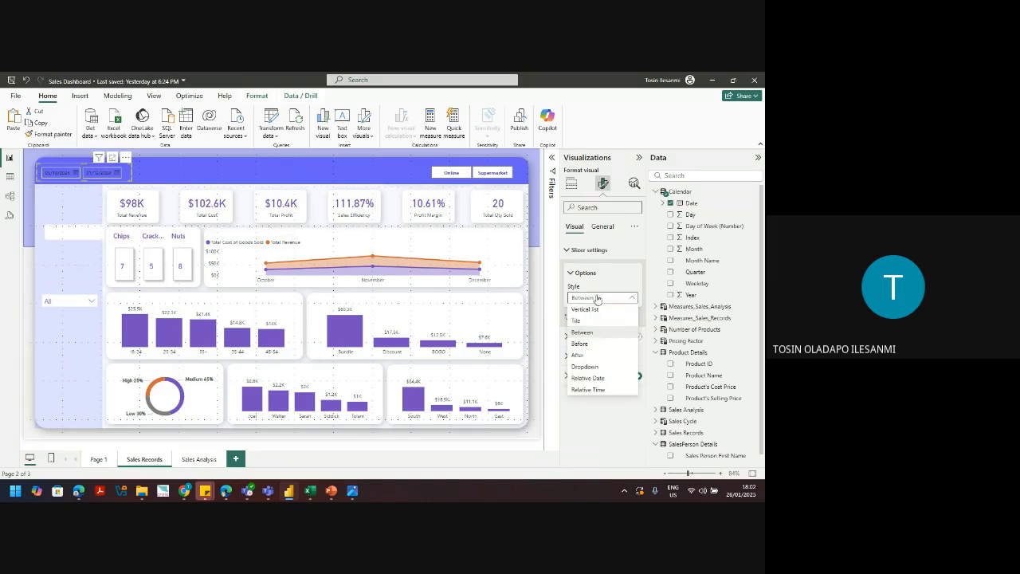
Step: Make the slicer's date values bold white size 10 and turn off its range slider
left_click(124, 182)
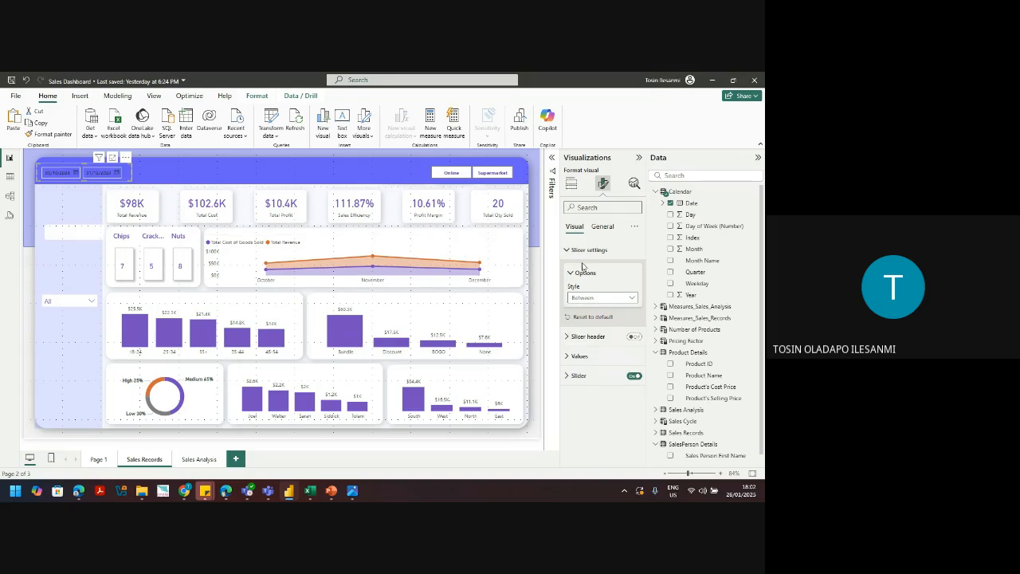
left_click(582, 357)
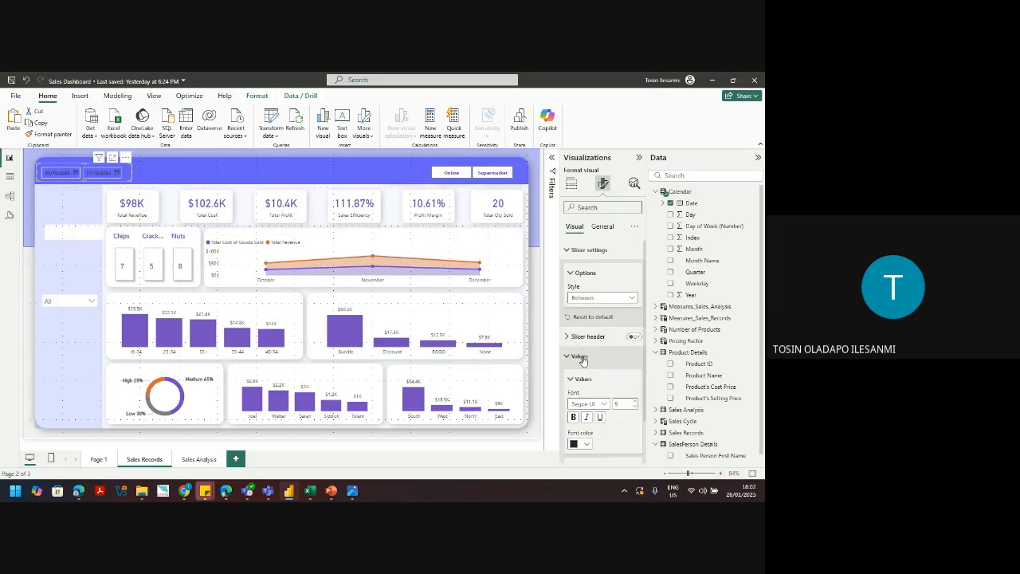
left_click(587, 443)
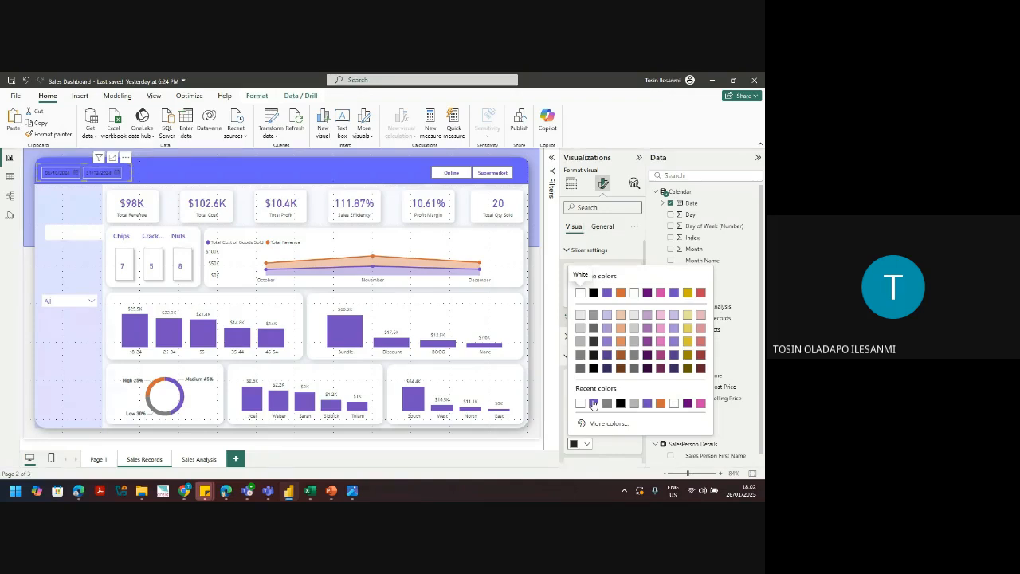
left_click(580, 403)
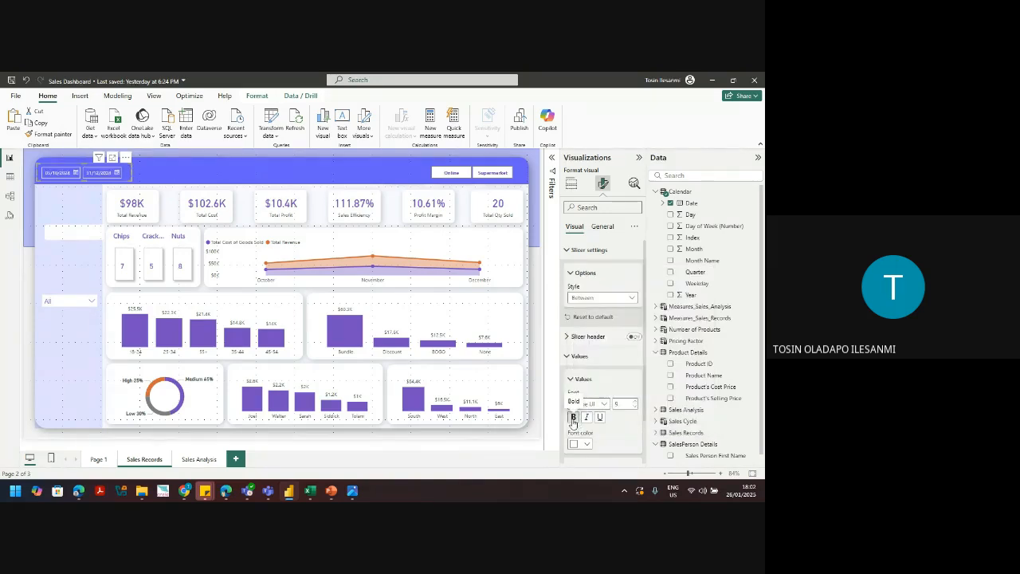
left_click(572, 419)
left_click(635, 401)
left_click_drag(645, 412, 647, 459)
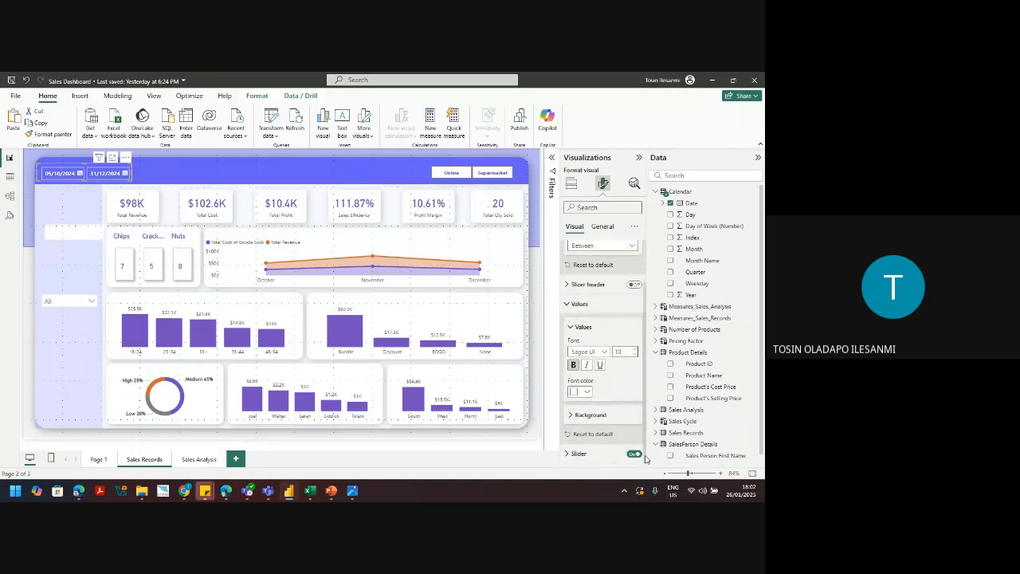
left_click(636, 454)
left_click(77, 263)
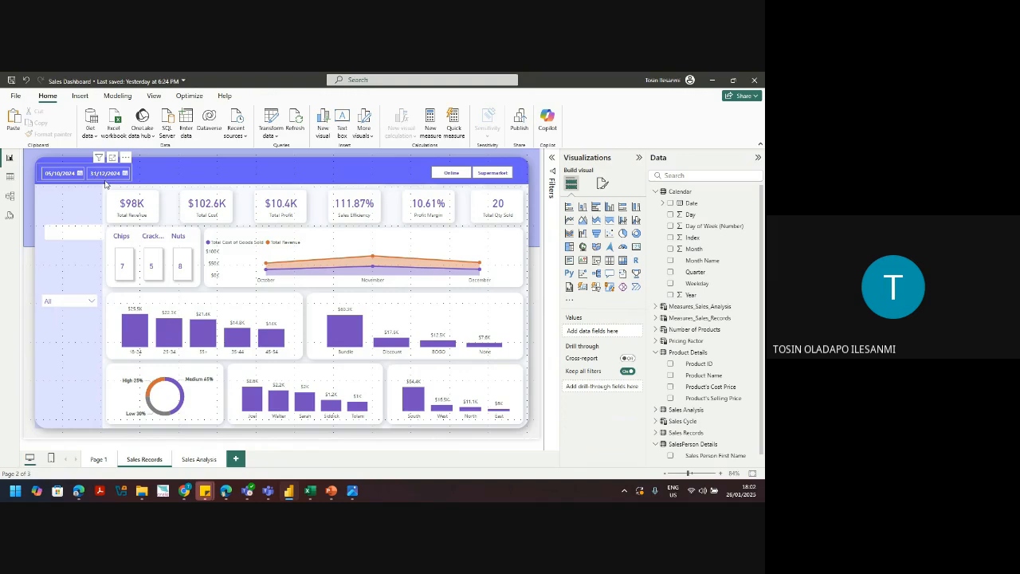
Step: Set the date slicer's start date to 02/11/2024
left_click(106, 184)
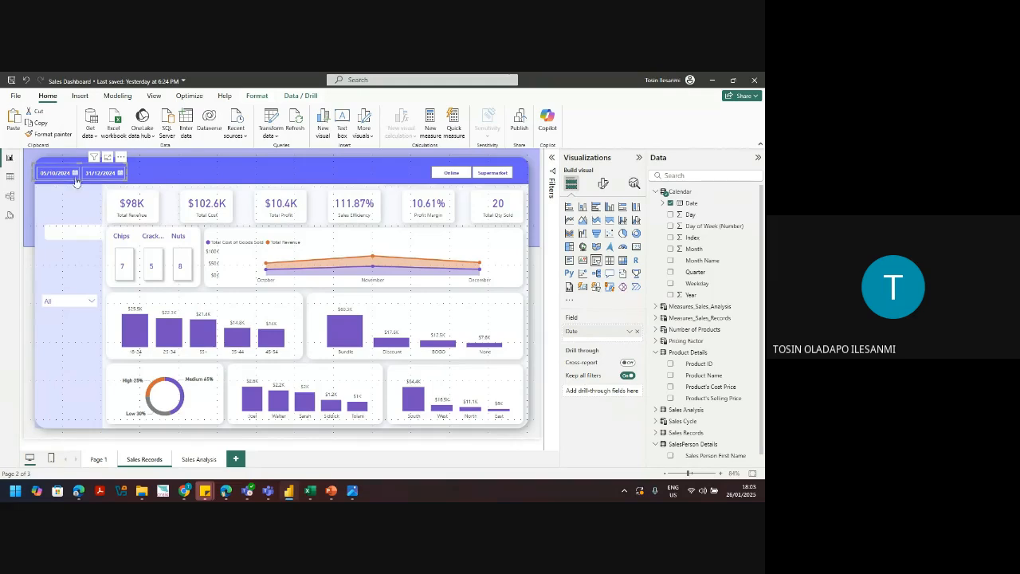
left_click(75, 175)
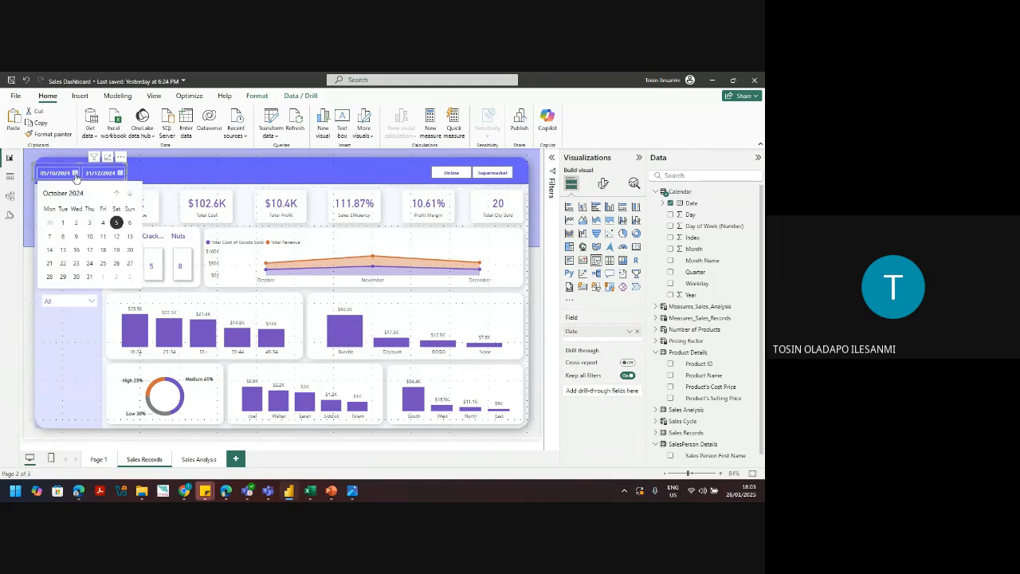
left_click(131, 195)
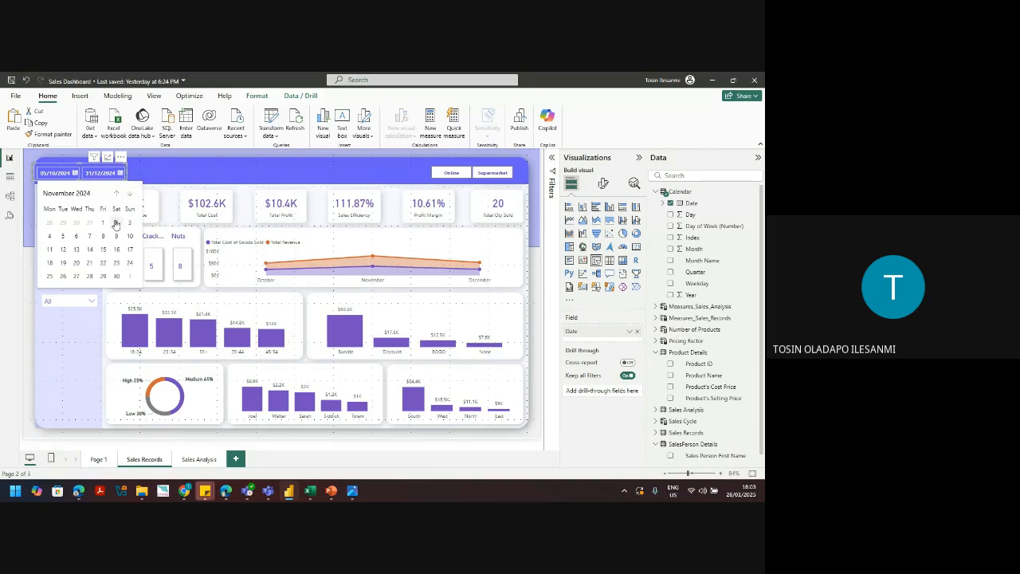
left_click(117, 222)
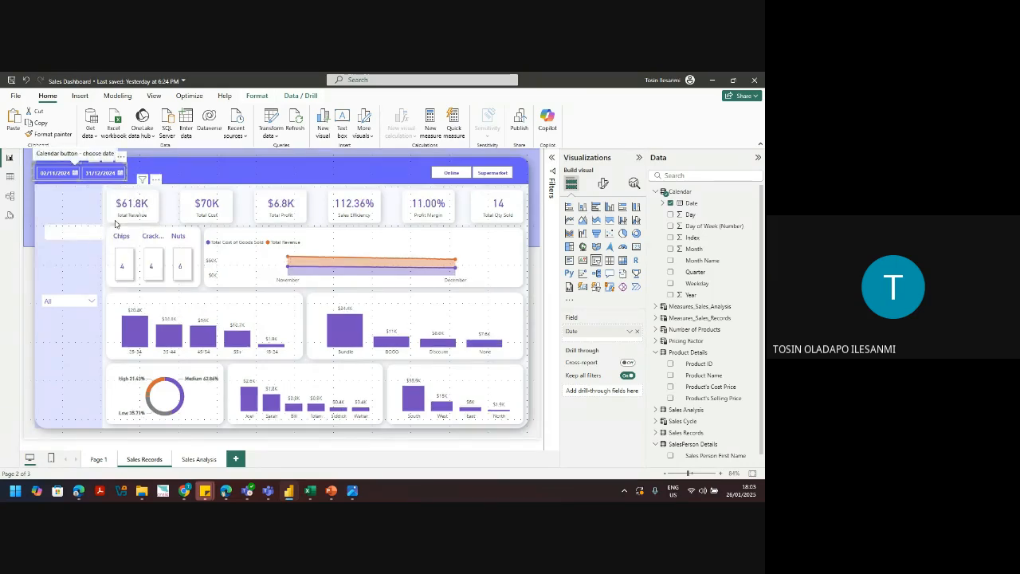
Step: Browse the start-date calendar back several months and forward to January 2024 without changing dates
left_click(73, 173)
left_click(116, 194)
left_click(116, 193)
left_click(117, 193)
left_click(116, 194)
left_click(117, 194)
left_click(117, 194)
left_click(116, 193)
left_click(116, 194)
left_click(117, 194)
left_click(117, 193)
left_click(116, 194)
left_click(130, 194)
left_click(75, 359)
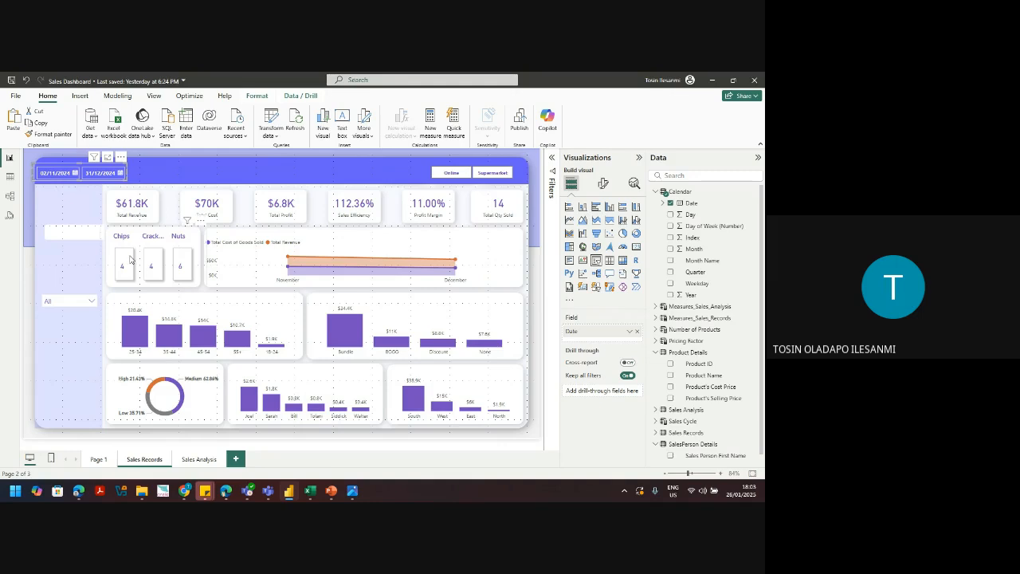
Step: Delete the date slicer and remove a Q&A visual added by accident
key("Delete")
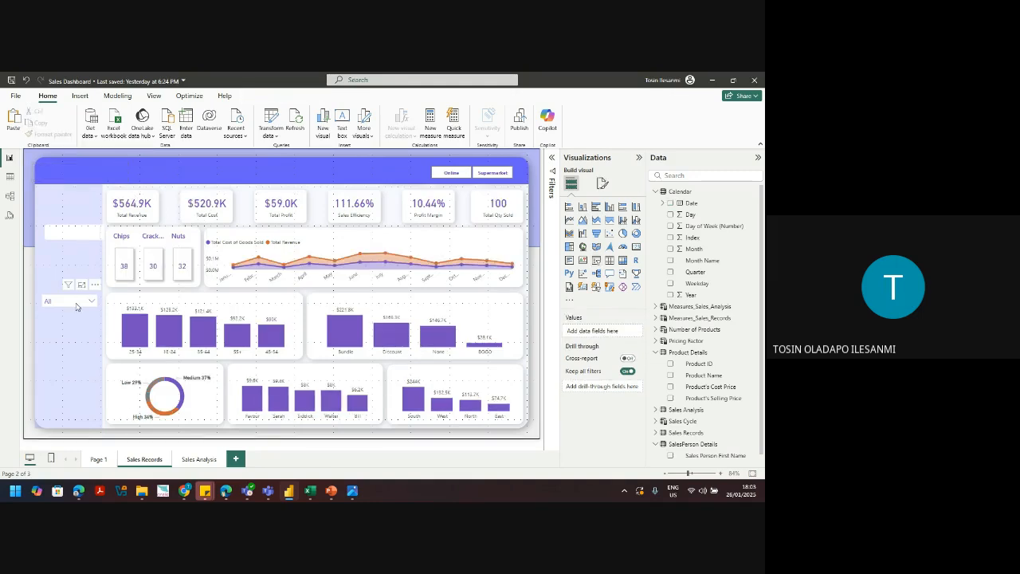
left_click(76, 303)
left_click(77, 307)
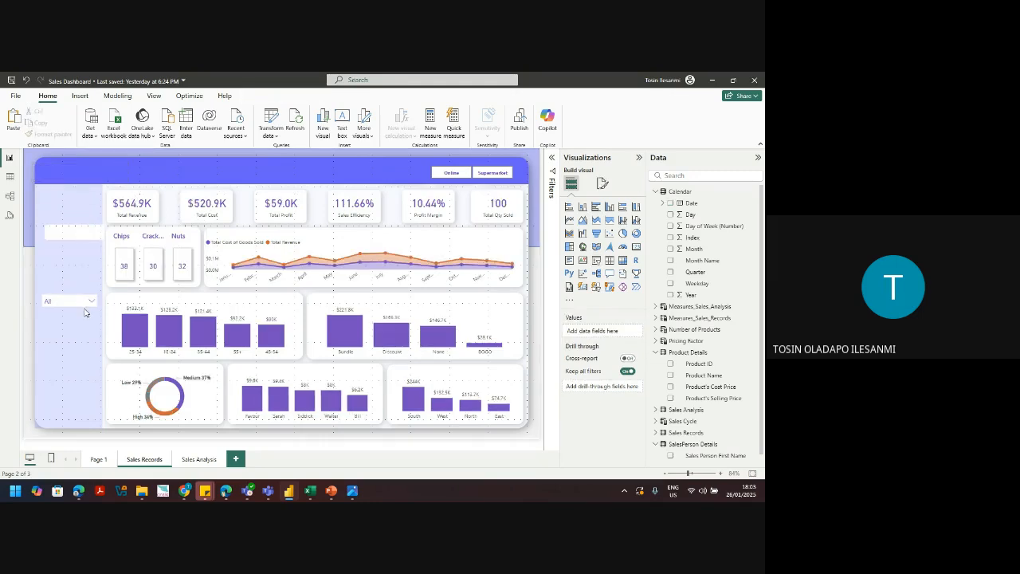
left_click(98, 307)
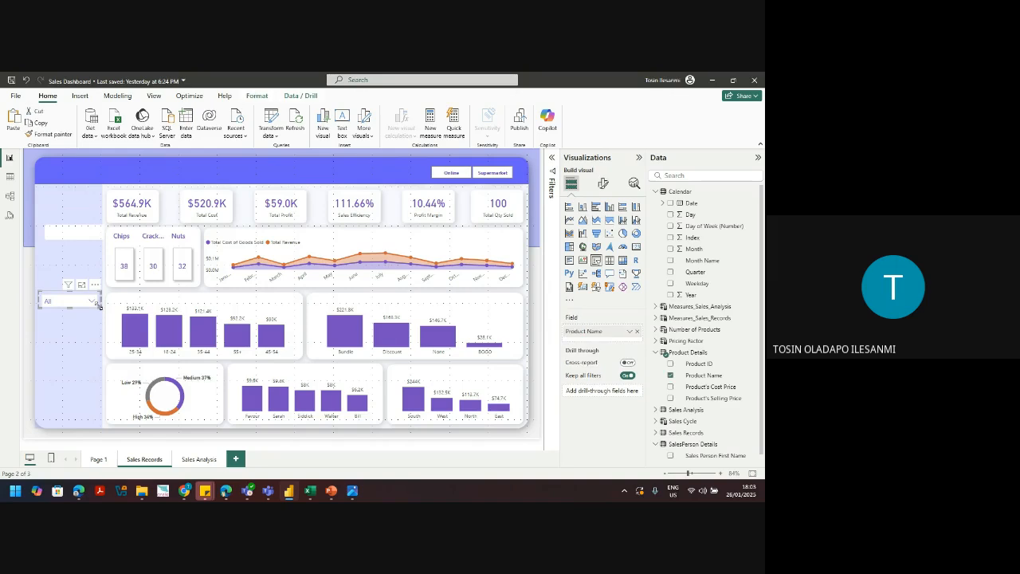
left_click_drag(98, 305, 101, 309)
double_click(88, 271)
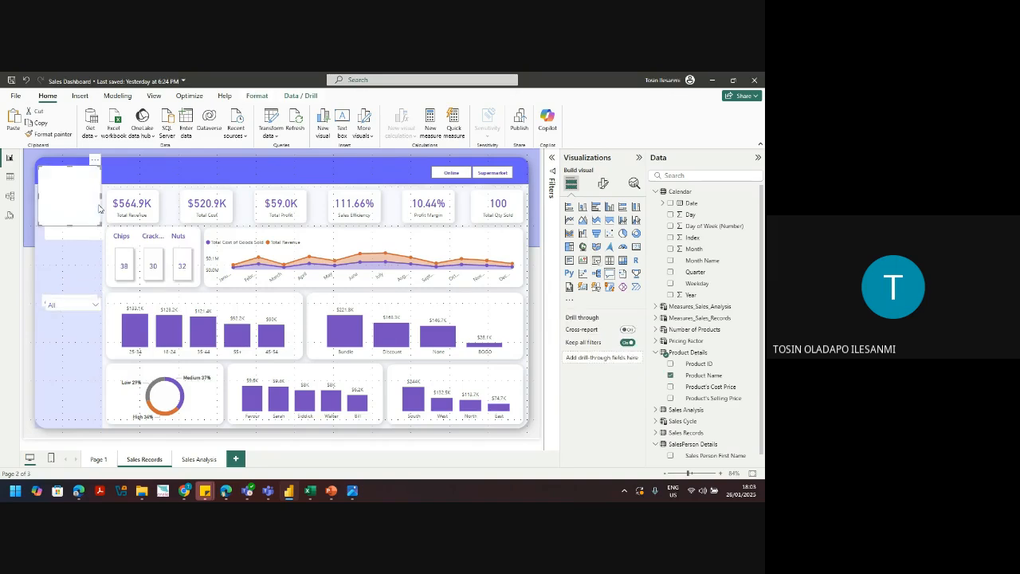
key("Delete")
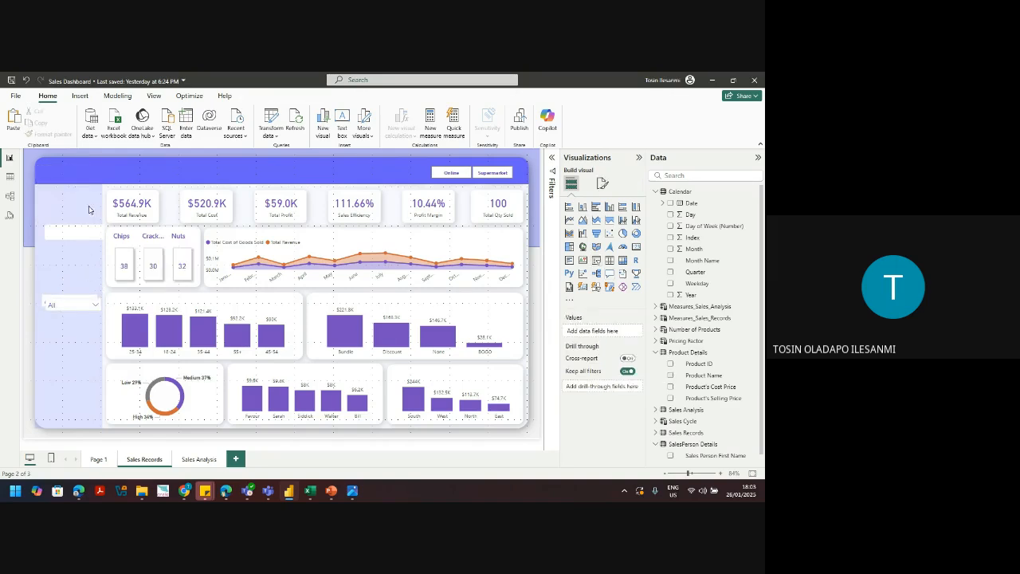
Step: Copy the product slicer to the header's top-left and remove Product Name from its field
left_click(98, 307)
left_click(91, 310)
left_click(85, 312)
left_click(86, 312)
left_click(75, 295)
left_click(77, 308)
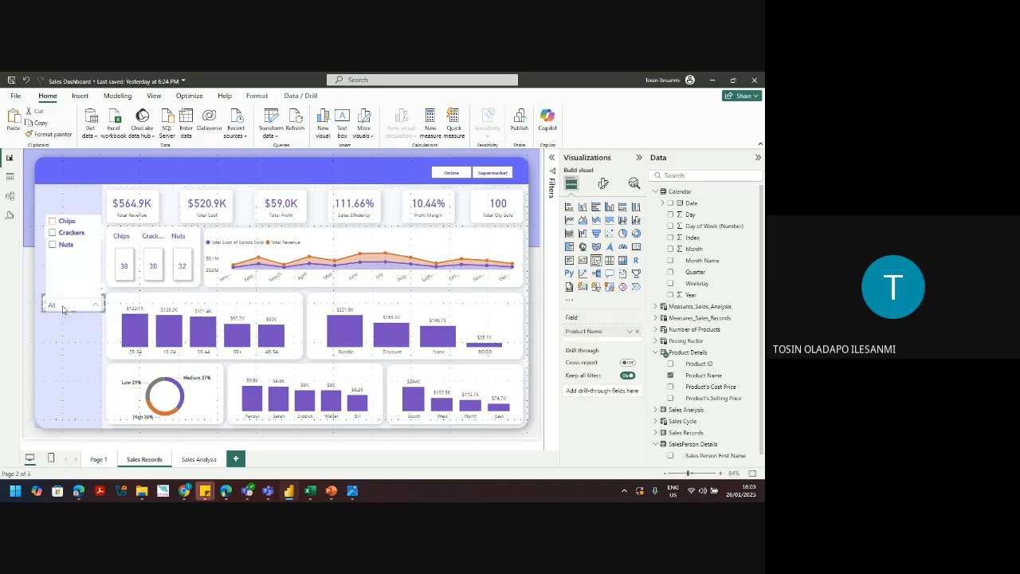
left_click(76, 309)
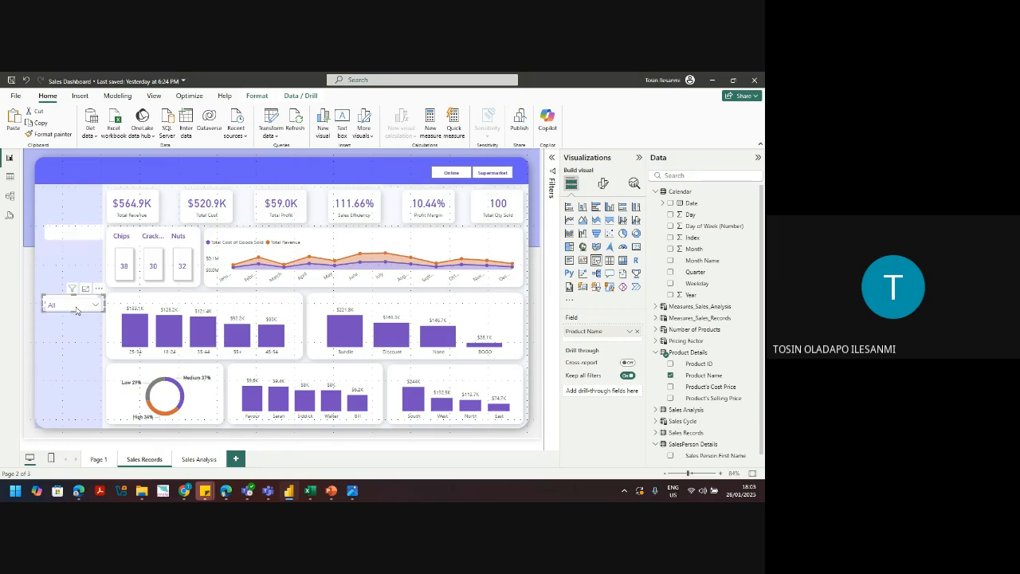
left_click_drag(54, 302, 48, 171)
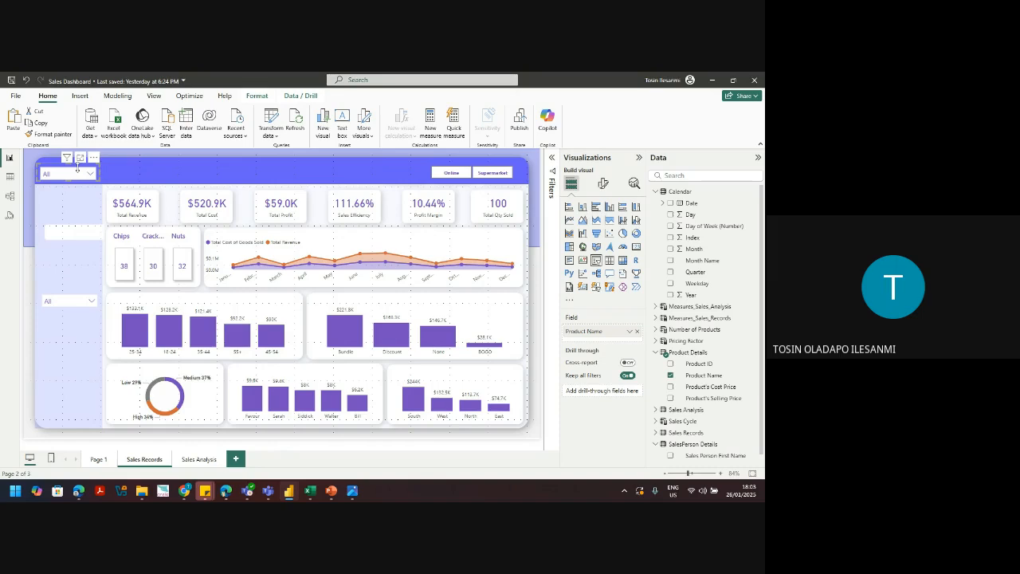
left_click(637, 330)
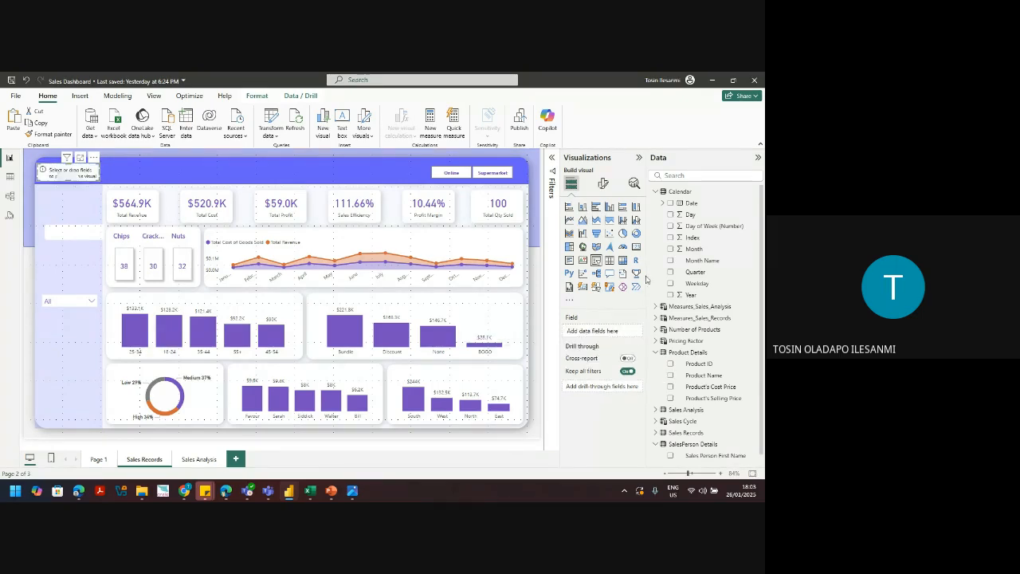
Step: Set the slicer to Calendar Date in Between style and widen it to show both dates
left_click(671, 204)
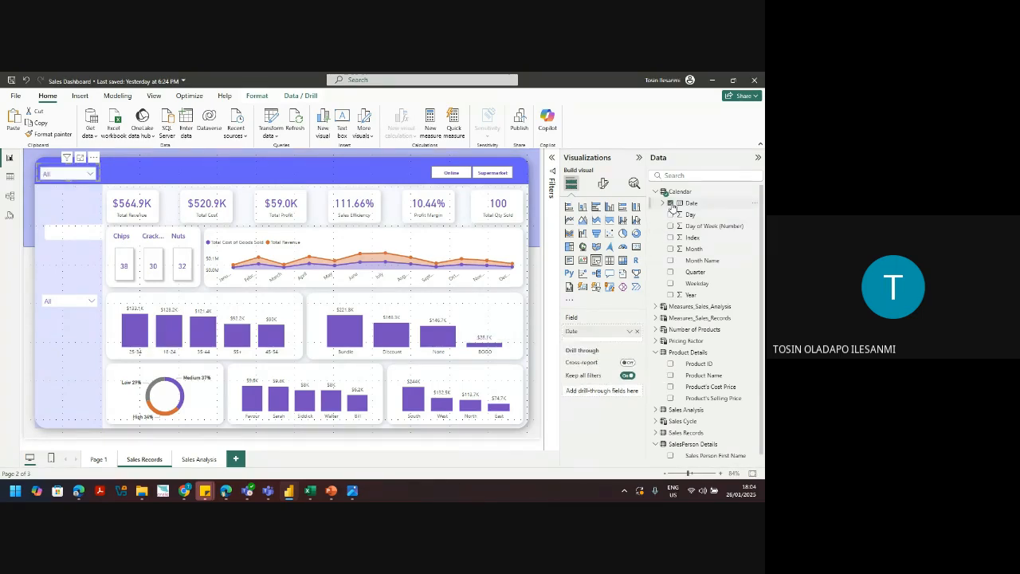
left_click(603, 184)
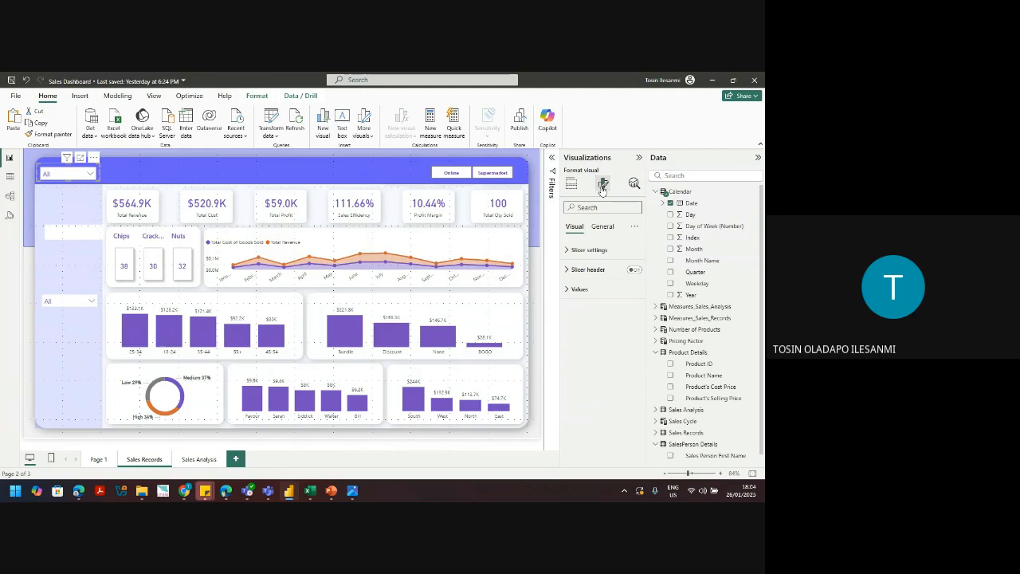
left_click(615, 252)
left_click(597, 298)
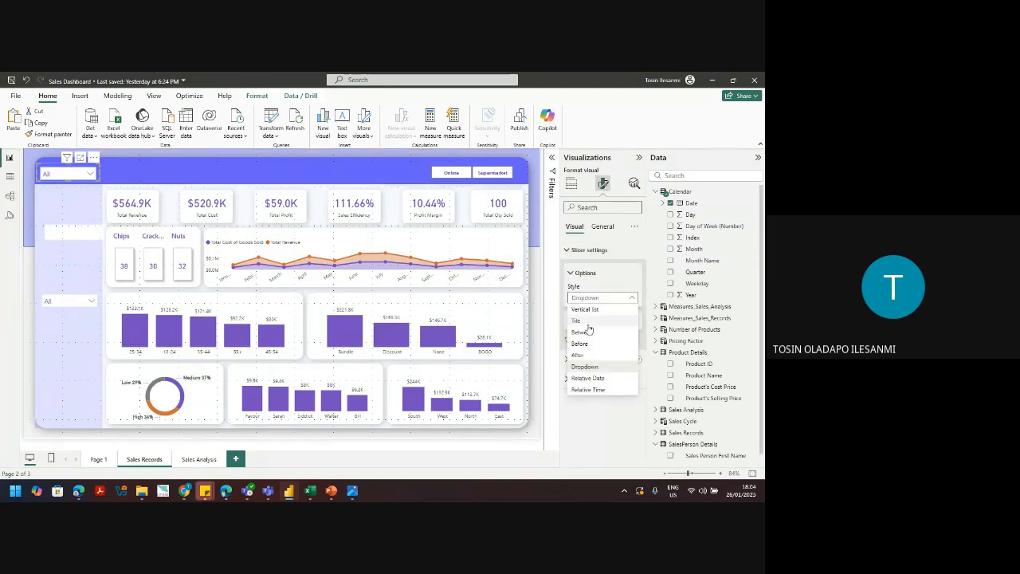
left_click(586, 333)
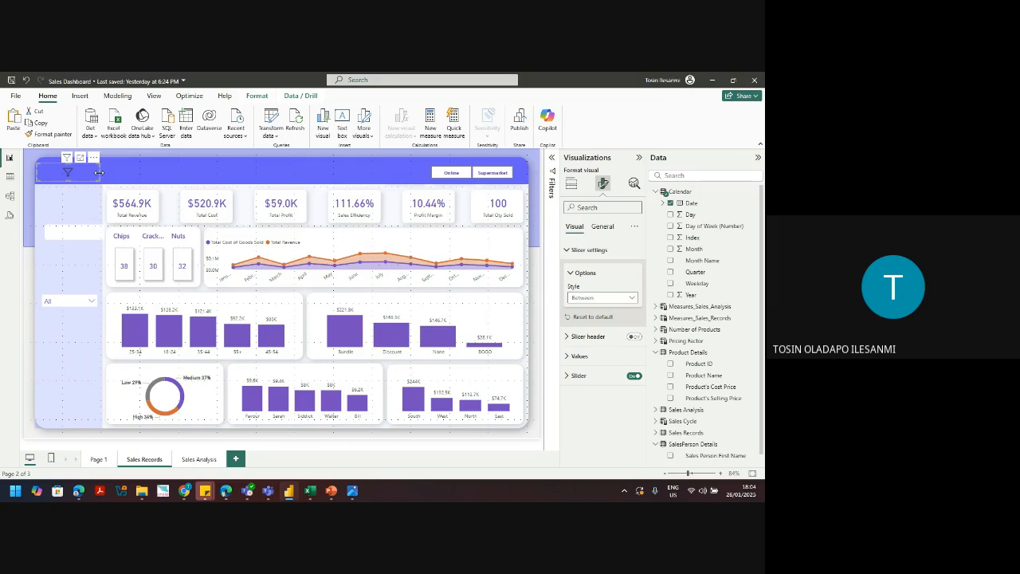
left_click_drag(99, 172, 134, 177)
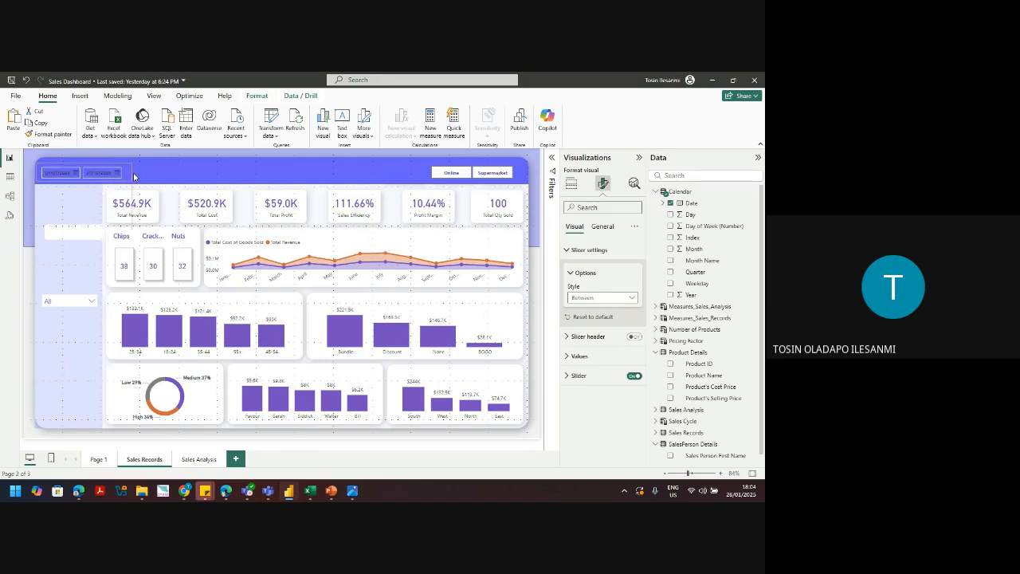
Step: Turn off the range slider and show the date values bold at size 10
mouse_move(134, 176)
left_click(635, 376)
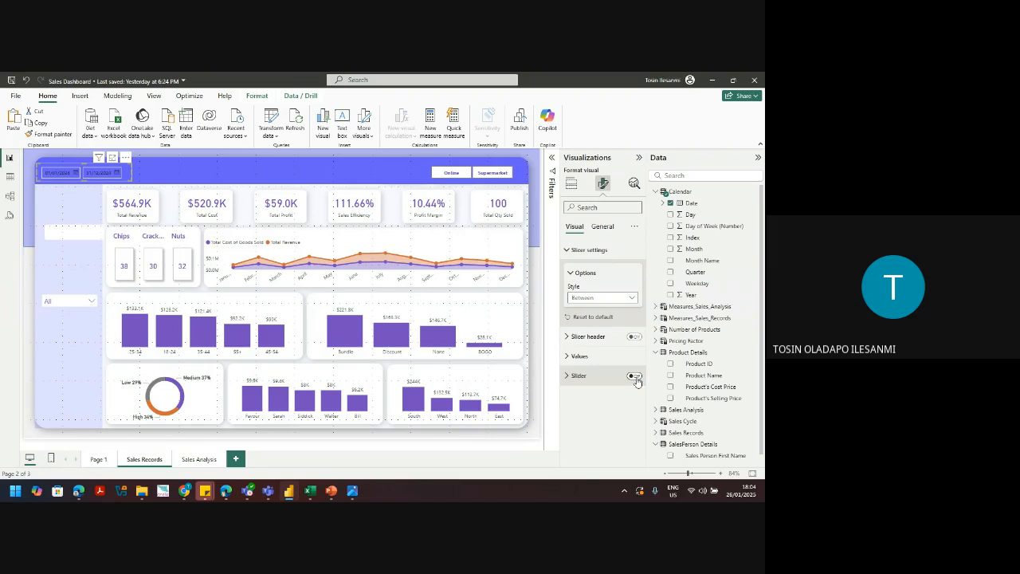
left_click(638, 357)
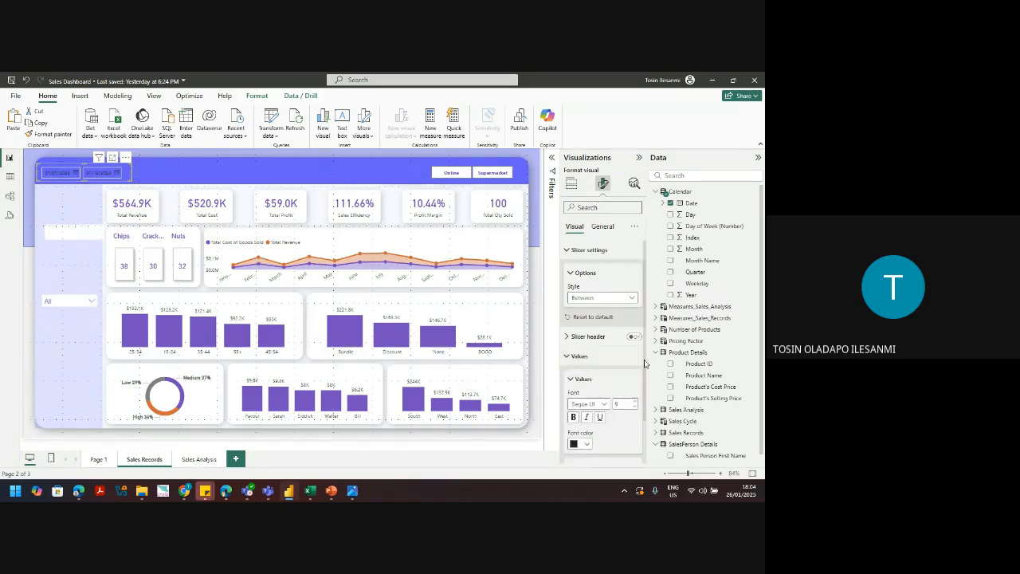
scroll(644, 363, "down", 1)
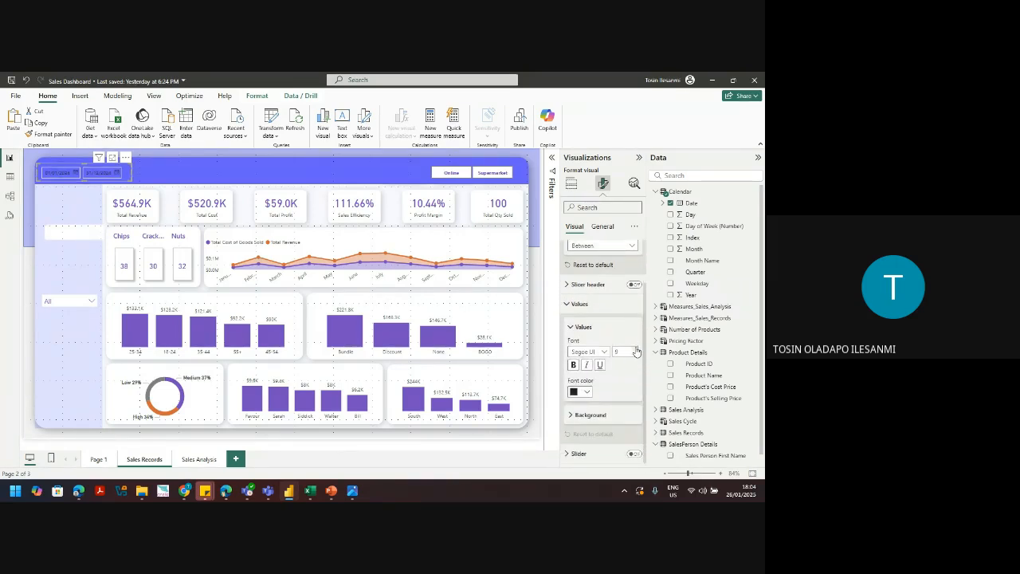
left_click(636, 350)
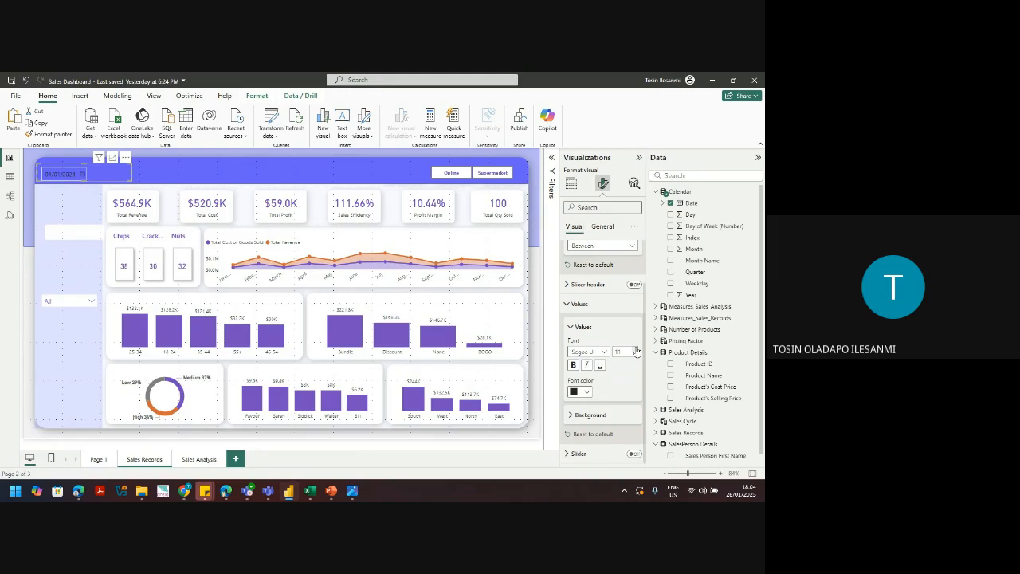
left_click(635, 355)
left_click(576, 369)
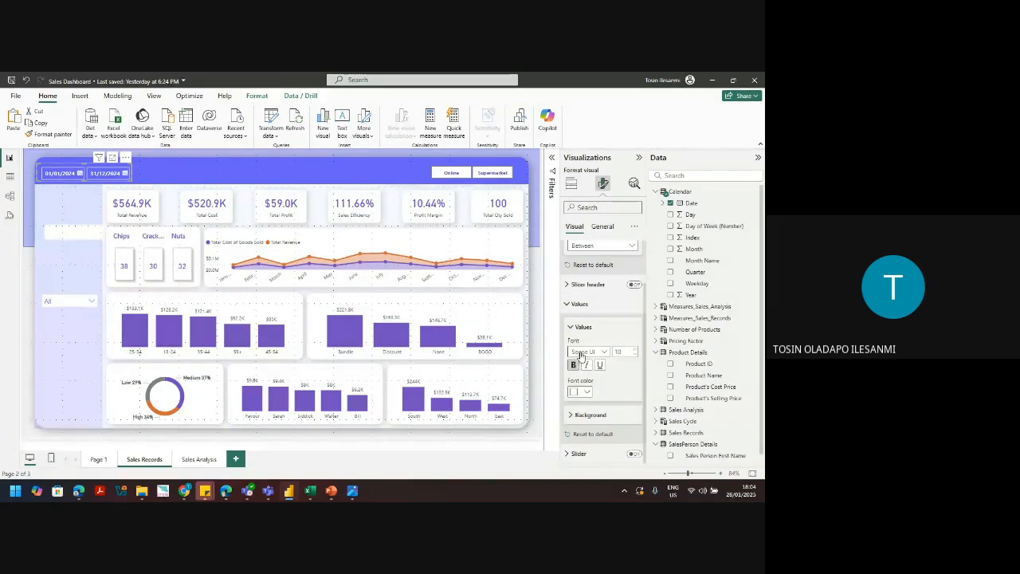
left_click(72, 351)
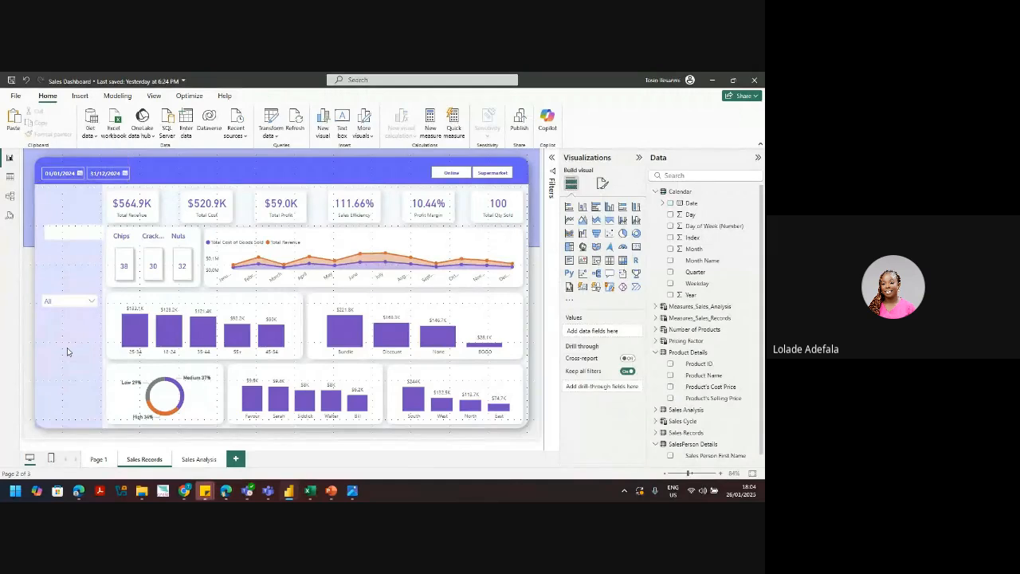
Step: Open and close the end-date calendar, then nudge the date slicer slightly left into alignment
left_click(125, 180)
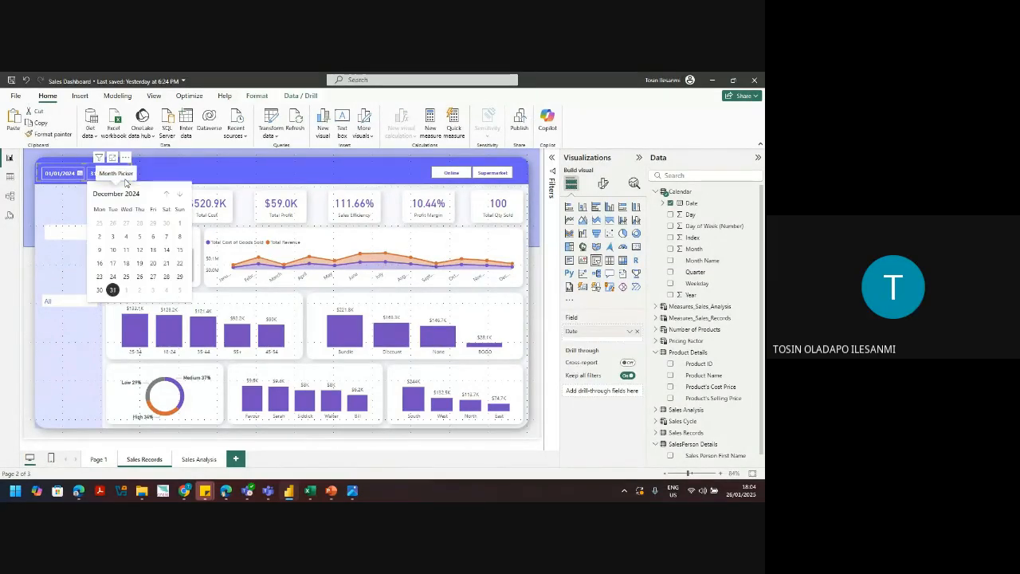
left_click(89, 174)
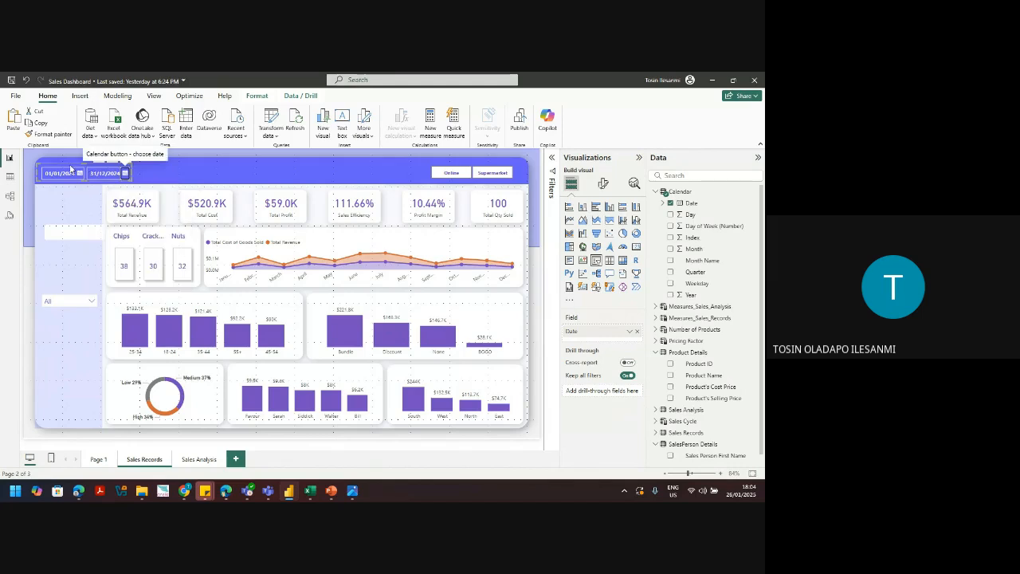
left_click_drag(70, 169, 67, 170)
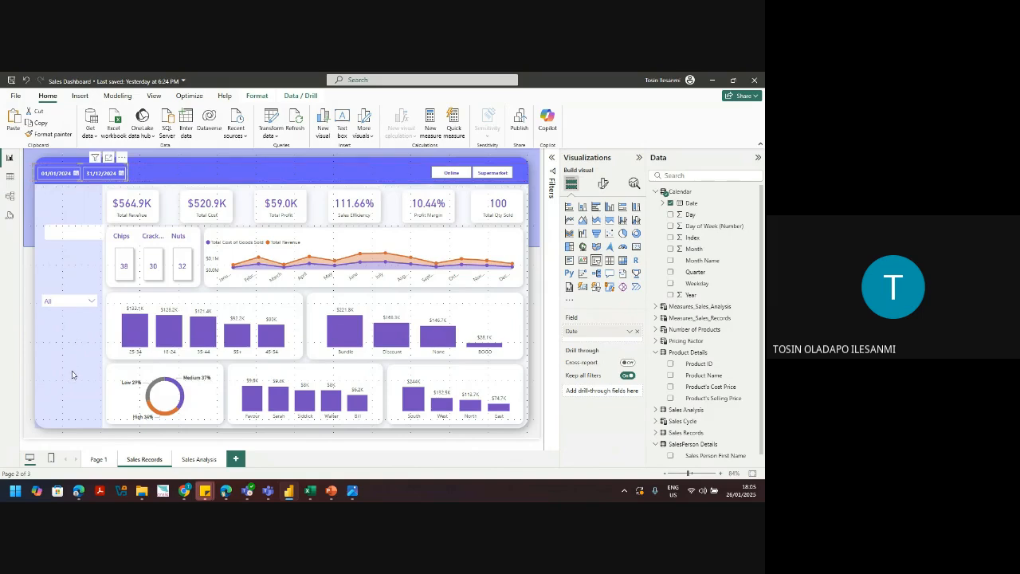
left_click(72, 371)
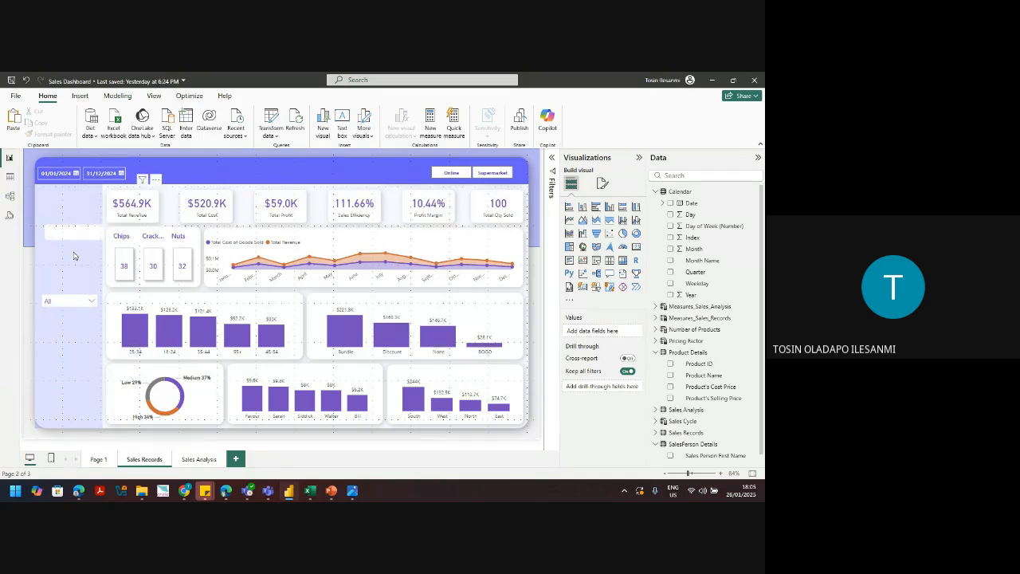
Step: Make the revenue and cost line chart slightly taller and toggle its X-axis month labels off and on
left_click(215, 275)
mouse_move(364, 239)
left_mouse_down()
mouse_move(369, 224)
mouse_move(369, 239)
left_mouse_up()
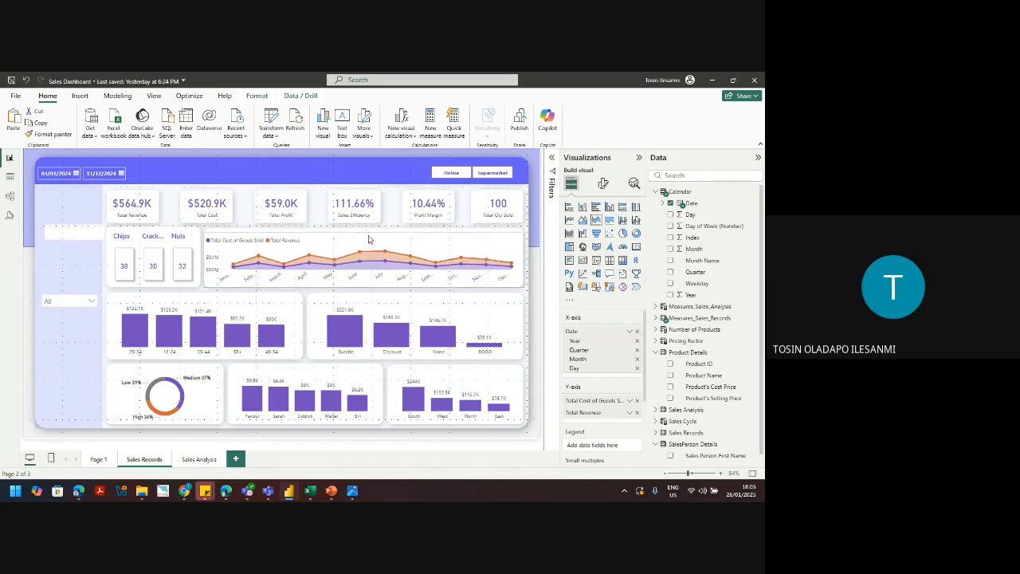
left_click(604, 183)
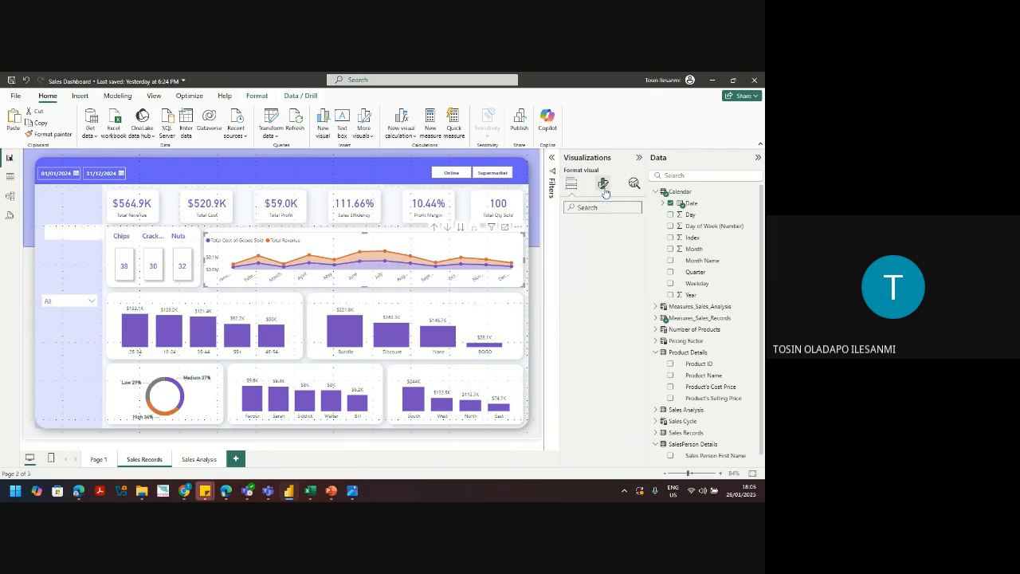
left_click(588, 269)
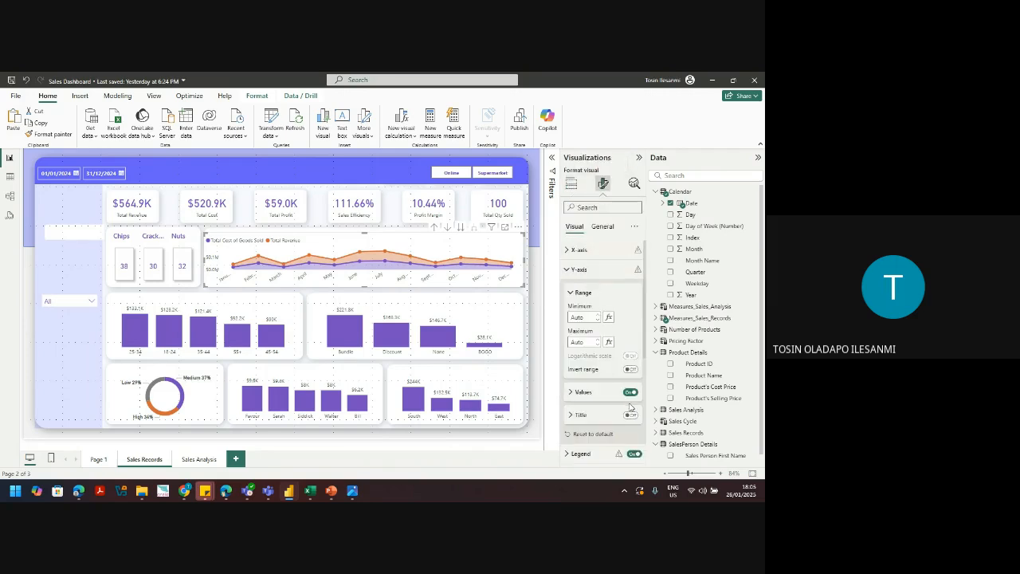
left_click(582, 250)
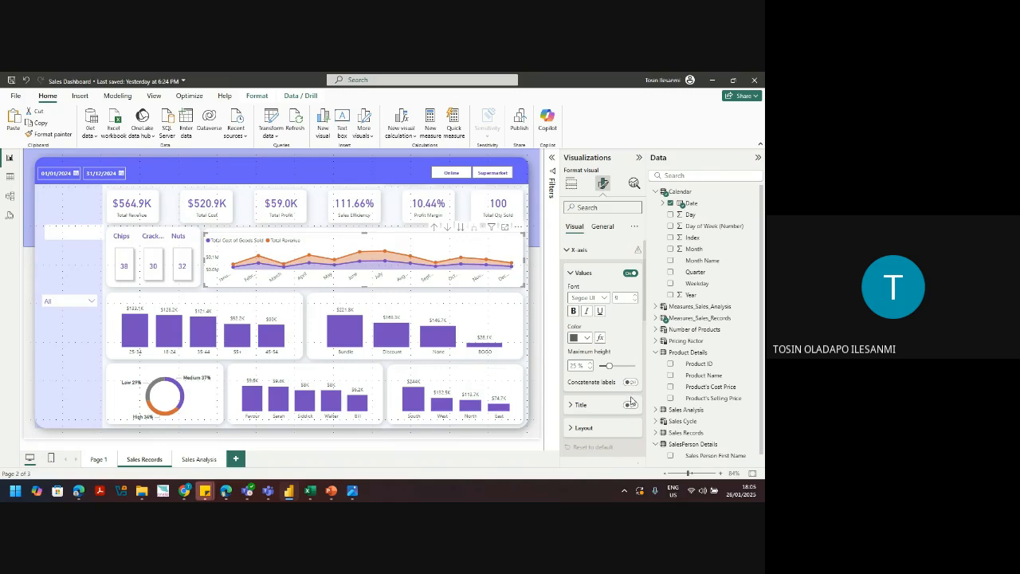
left_click(629, 272)
left_click(629, 274)
Step: Try hiding the line chart's legend and Y-axis value labels, then restore both
left_click(573, 428)
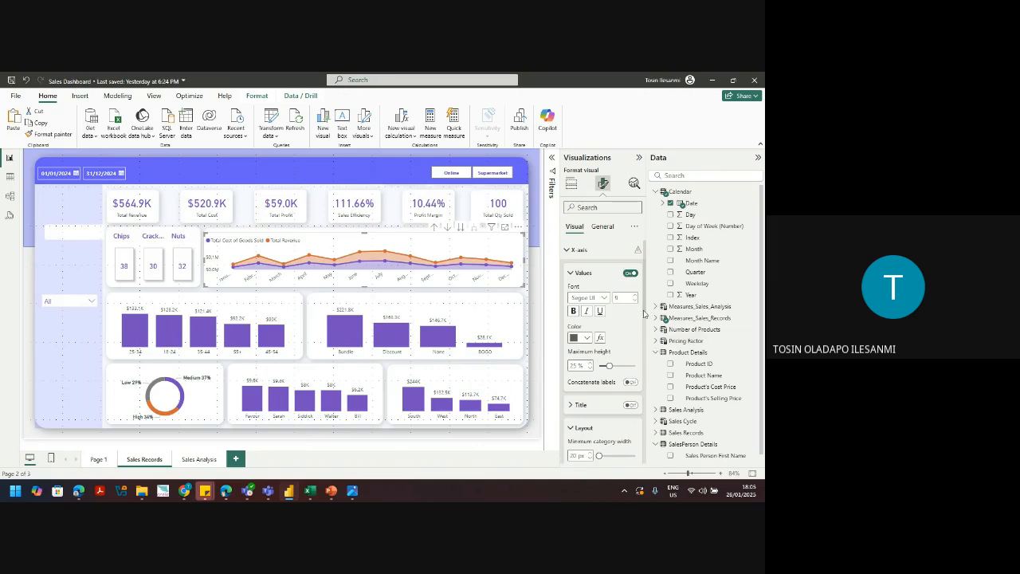
left_click_drag(644, 314, 652, 248)
left_click(572, 252)
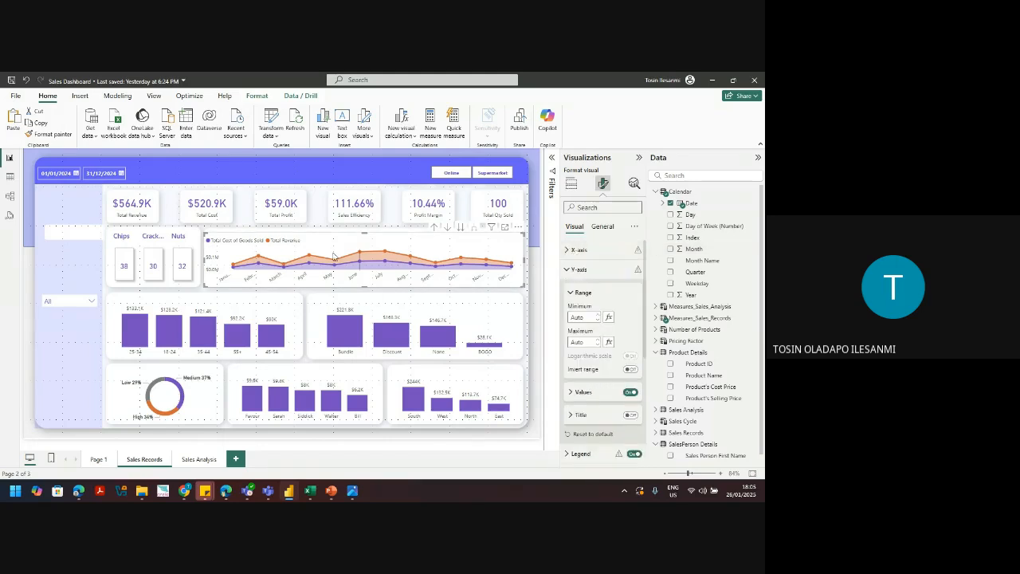
left_click(632, 454)
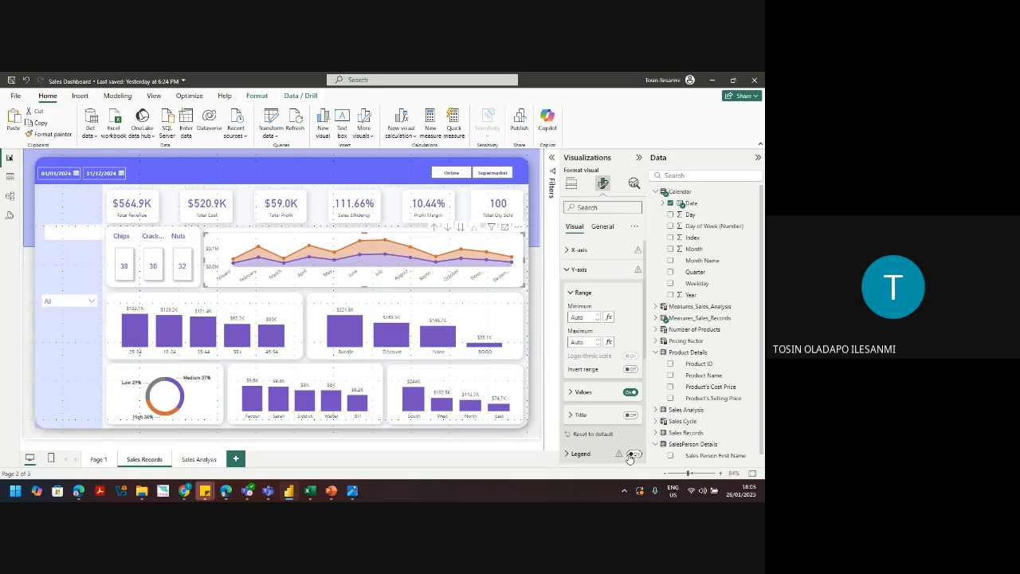
left_click(633, 454)
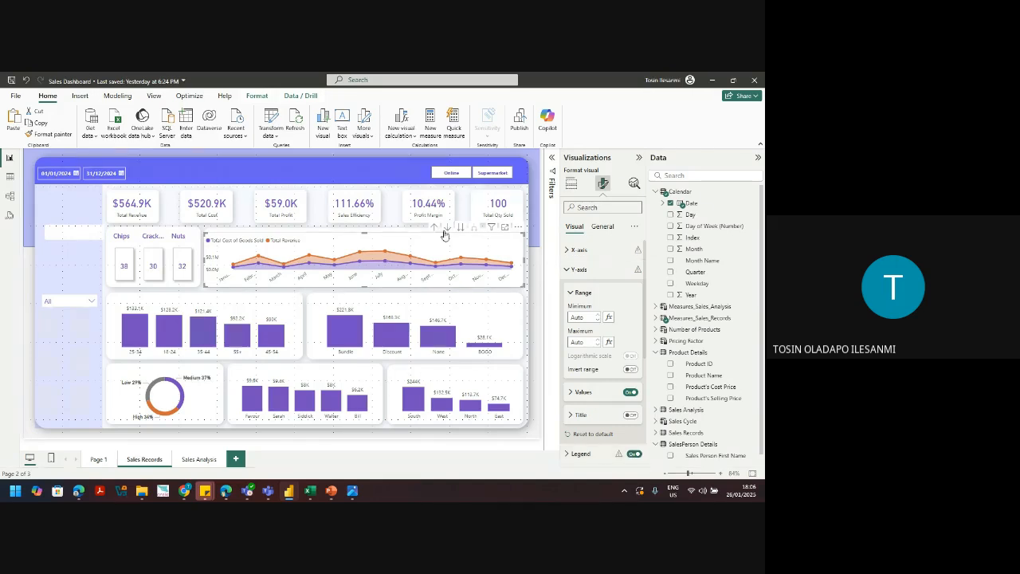
left_click(579, 271)
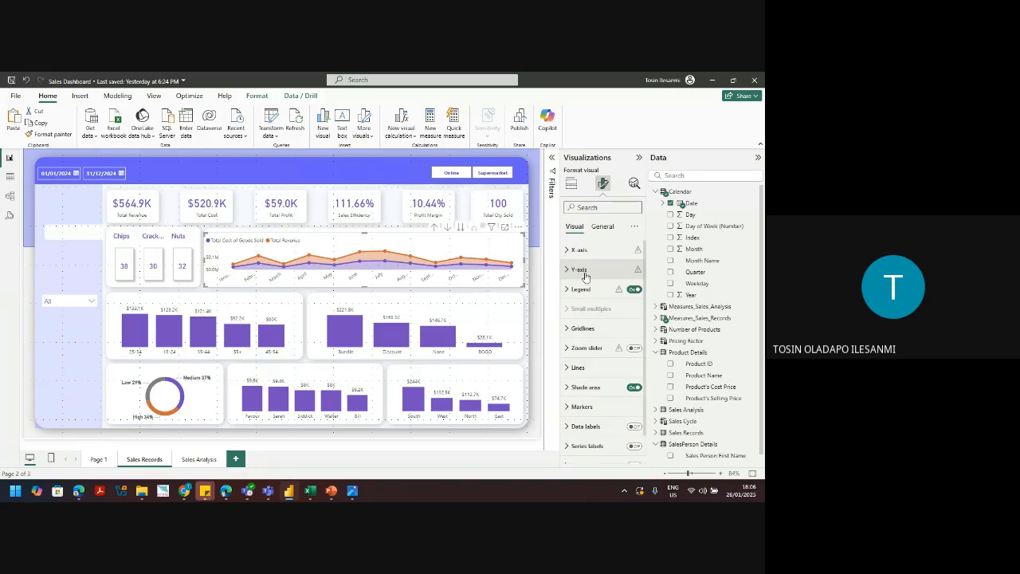
left_click(585, 275)
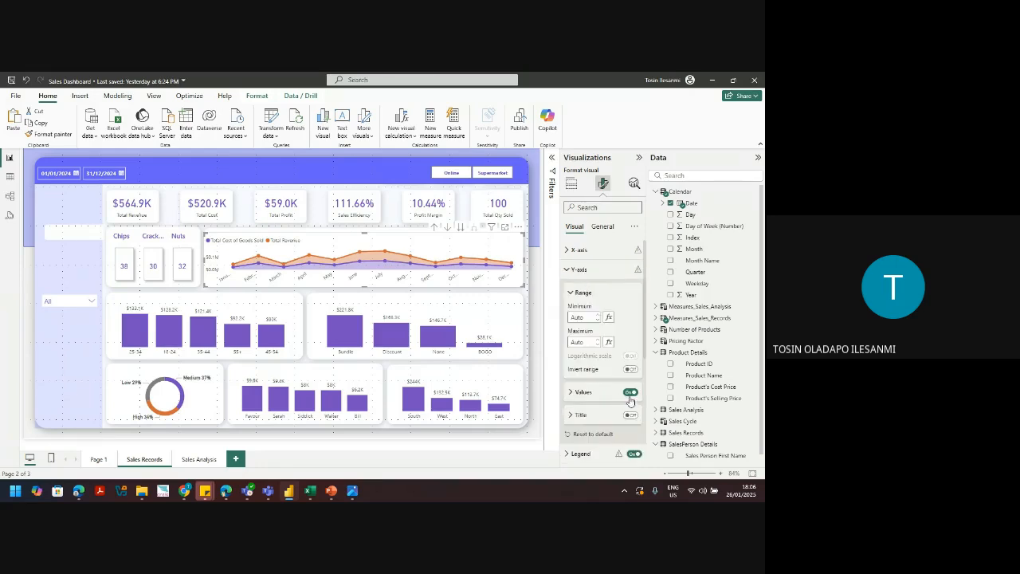
left_click(631, 393)
left_click(631, 392)
mouse_move(463, 255)
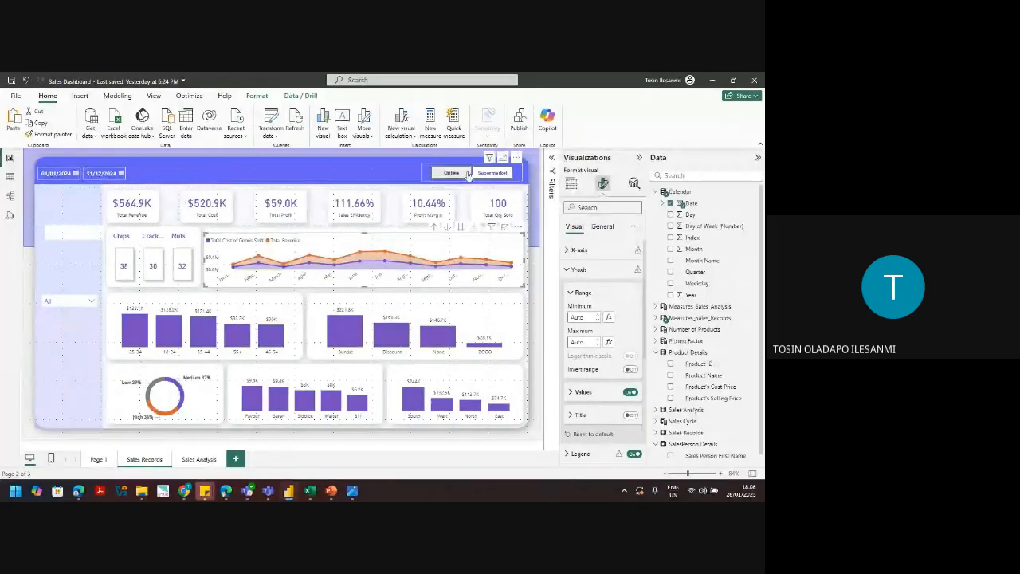
Step: Deselect the line chart and insert a blank text box from the Insert ribbon
left_click(318, 189)
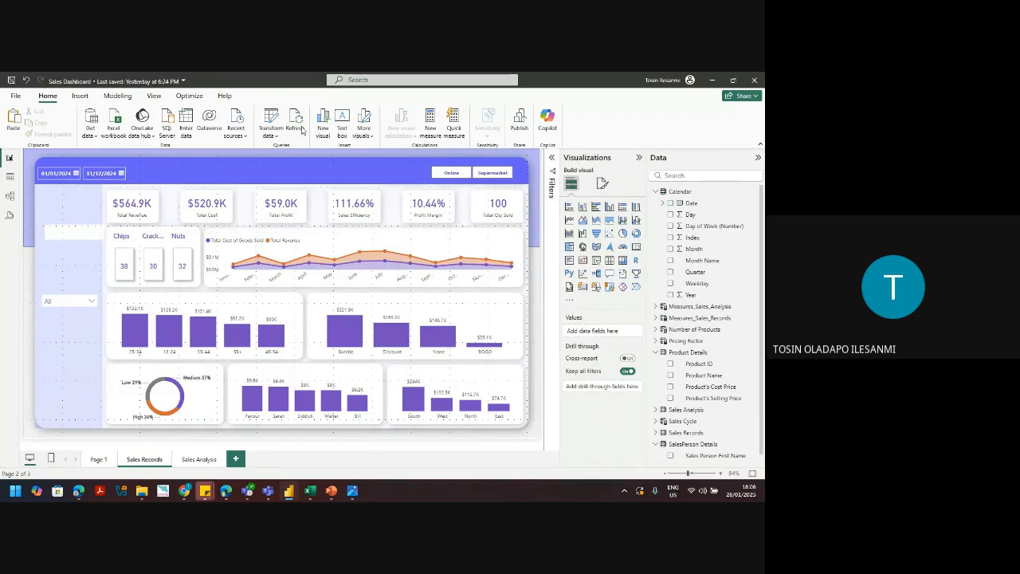
left_click(79, 95)
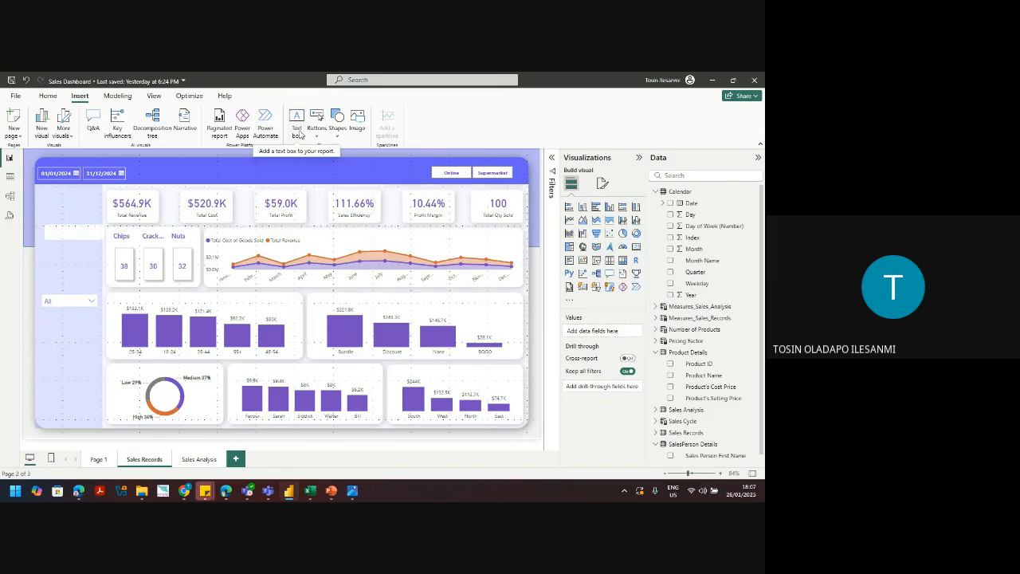
left_click(298, 127)
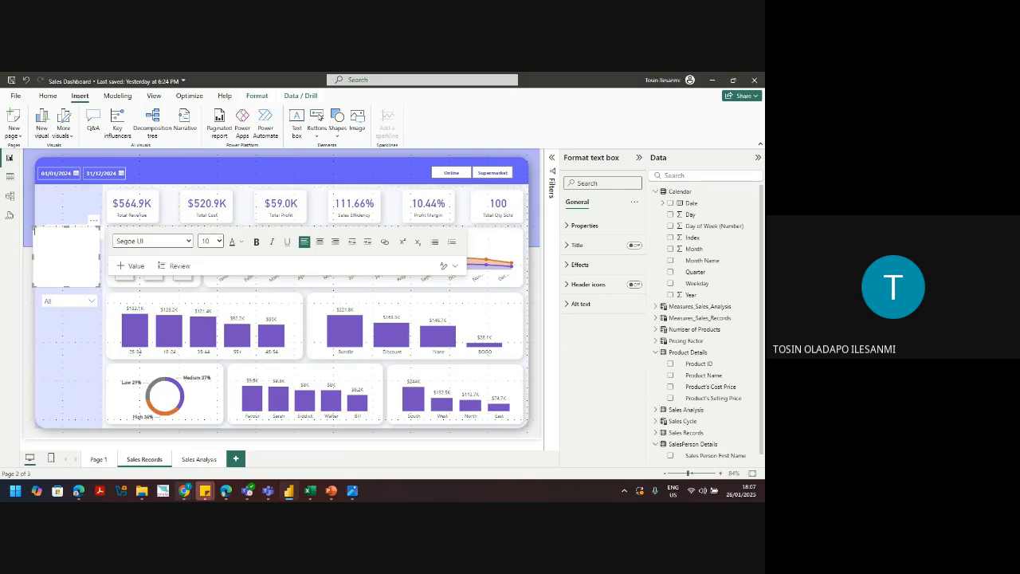
Step: Minimise the call window, then move the text box right and shorten it above the chart
left_click(163, 448)
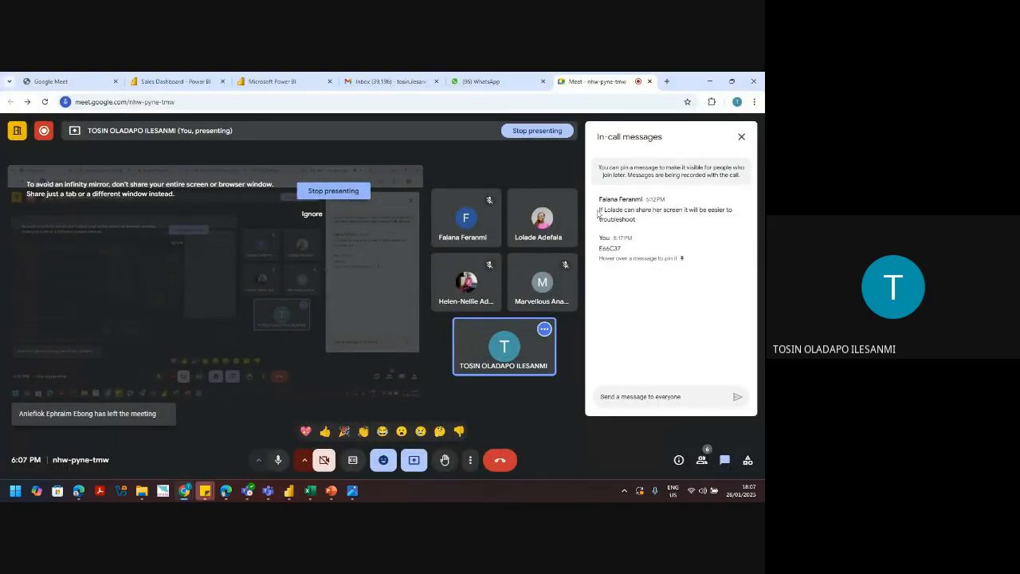
left_click(710, 80)
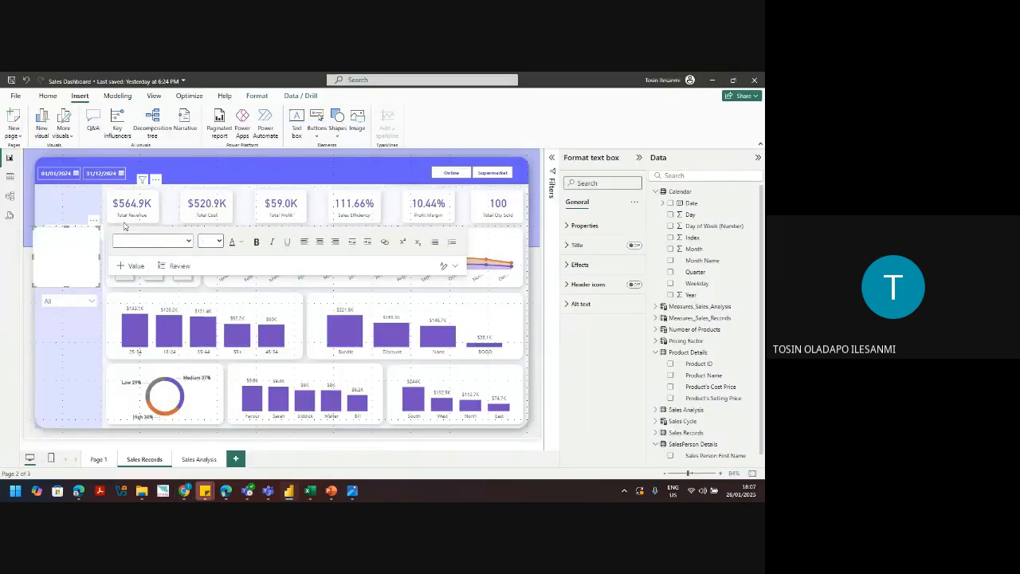
left_click_drag(83, 230, 357, 230)
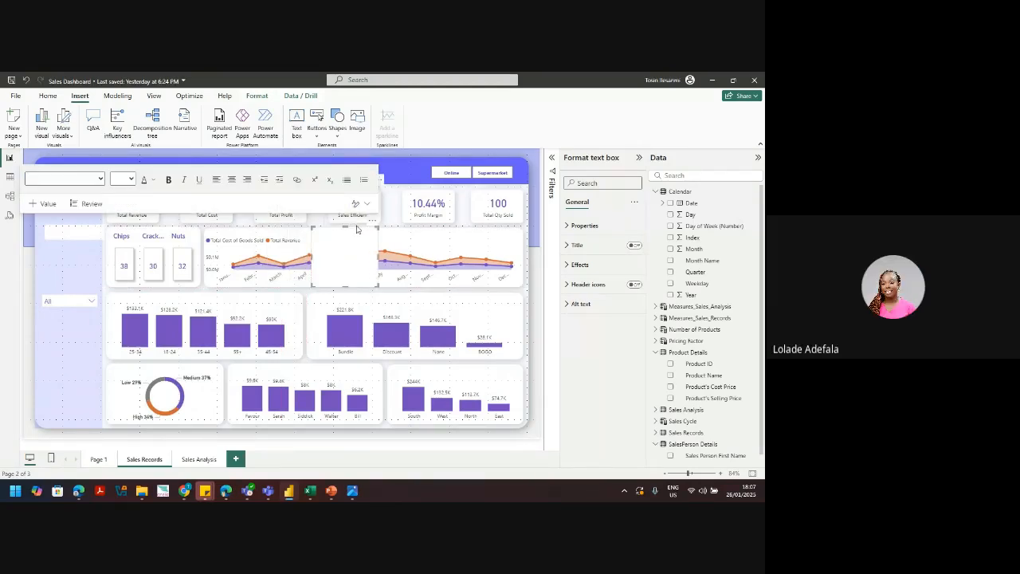
left_click_drag(346, 287, 350, 239)
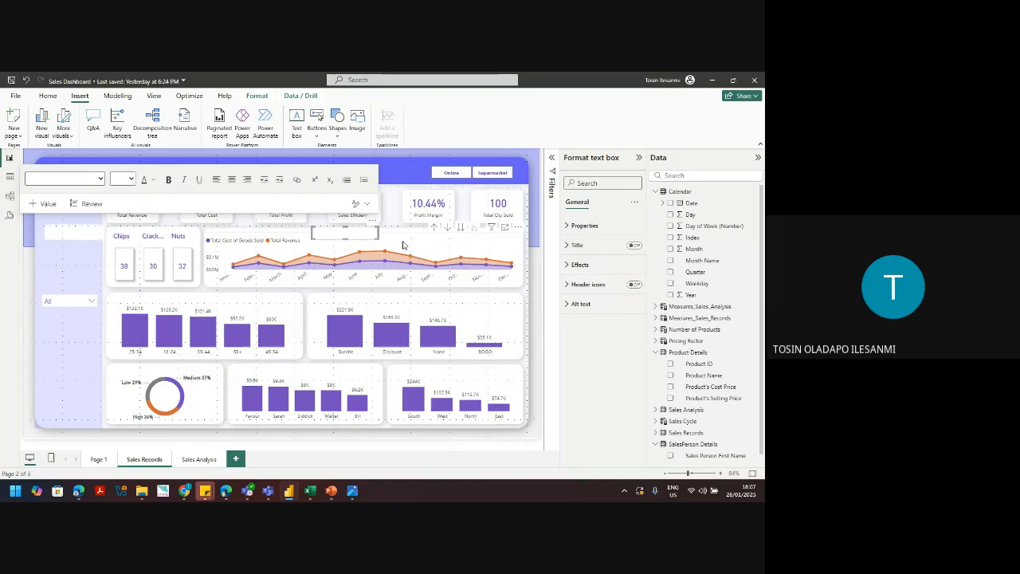
Step: Type 'Which month performs best in terms of Total Cost vs Total Revenue' and widen the box
left_click(344, 231)
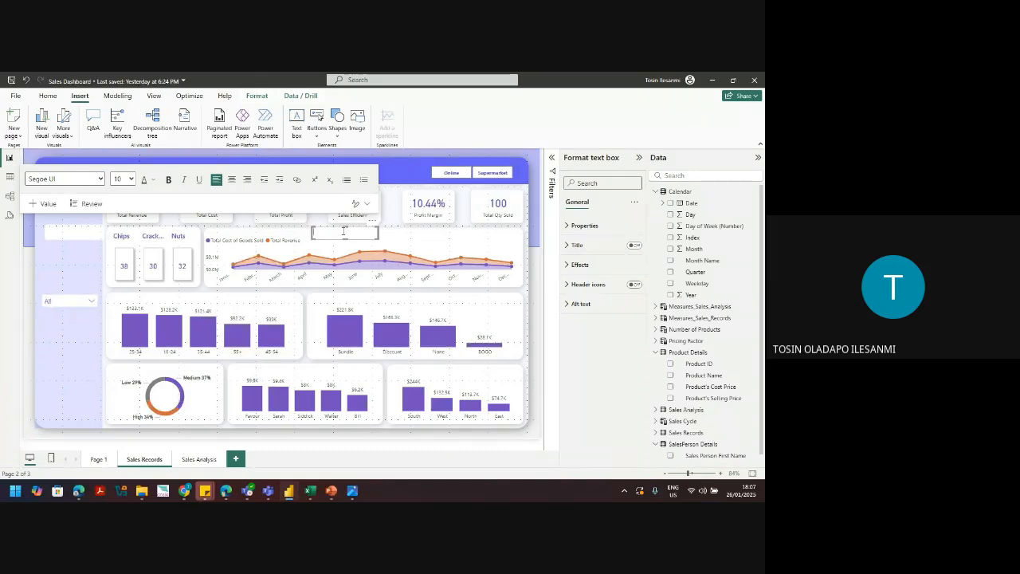
type("Which")
type("month performs best in terms of Total Cost vs Tot")
type("al R")
type("evenue")
key("Return")
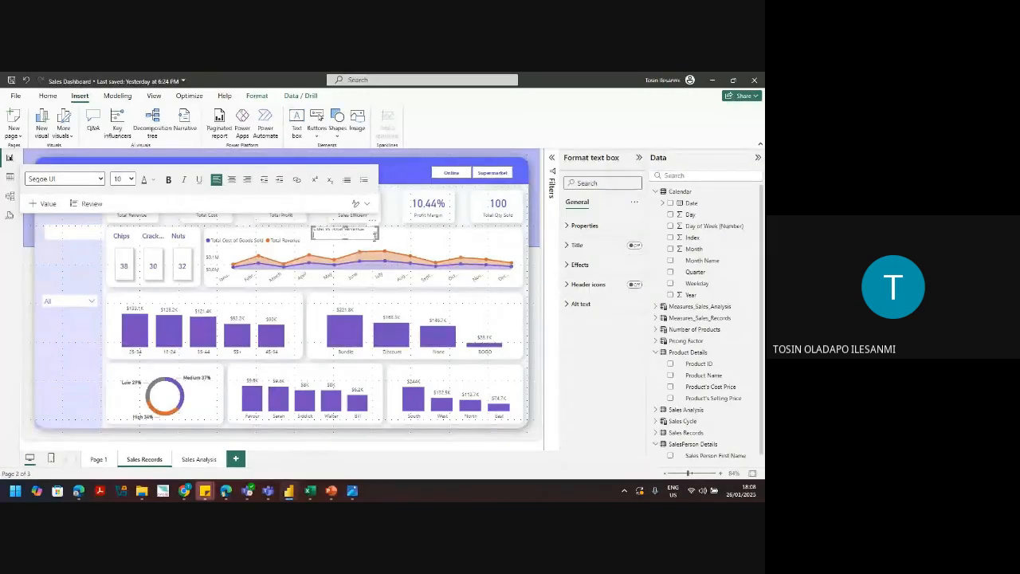
left_click_drag(378, 232, 518, 239)
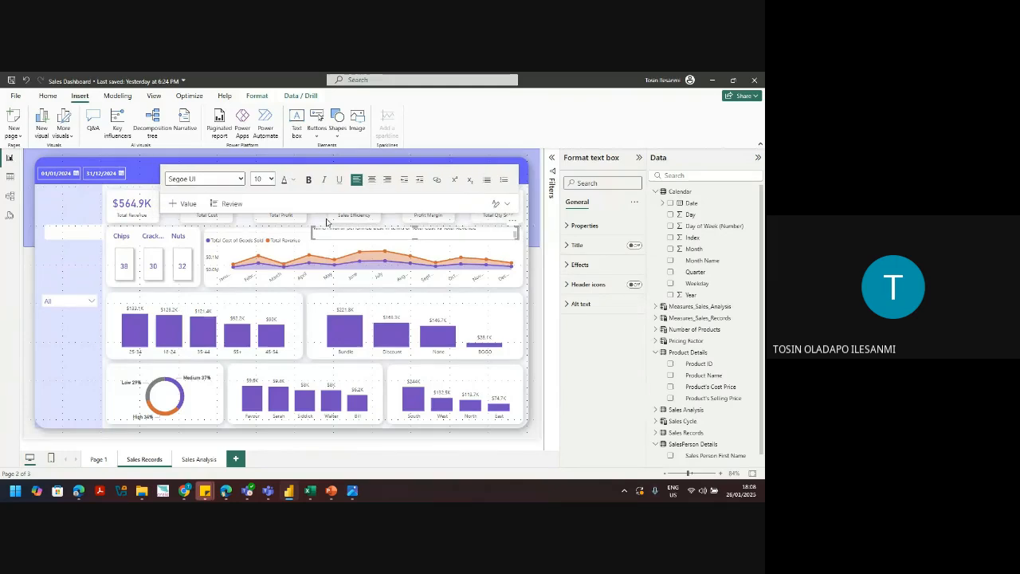
Step: Widen the text box to the left and set the question's font to Comic Sans MS
left_click_drag(313, 236, 209, 229)
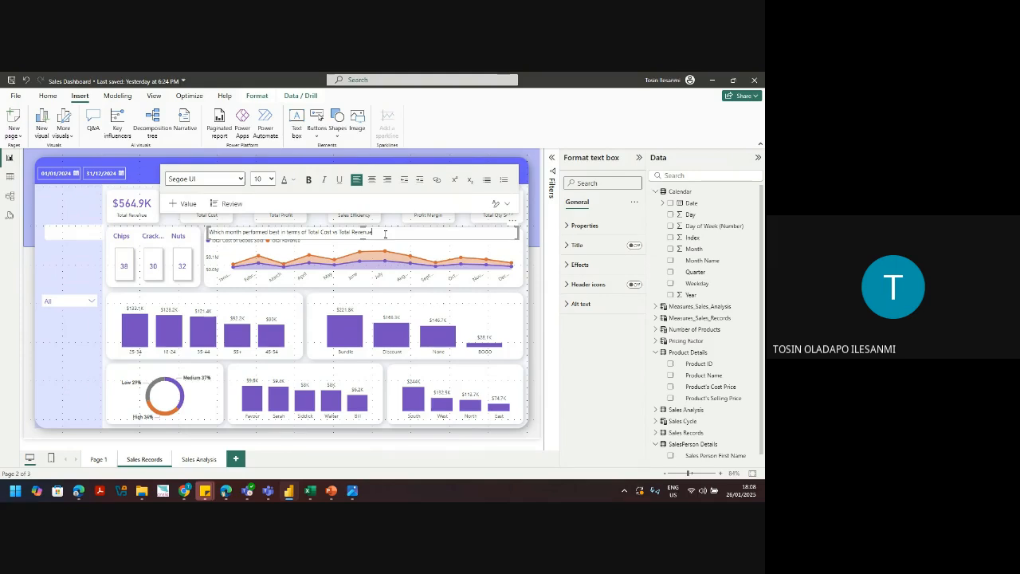
triple_click(231, 231)
left_click(212, 179)
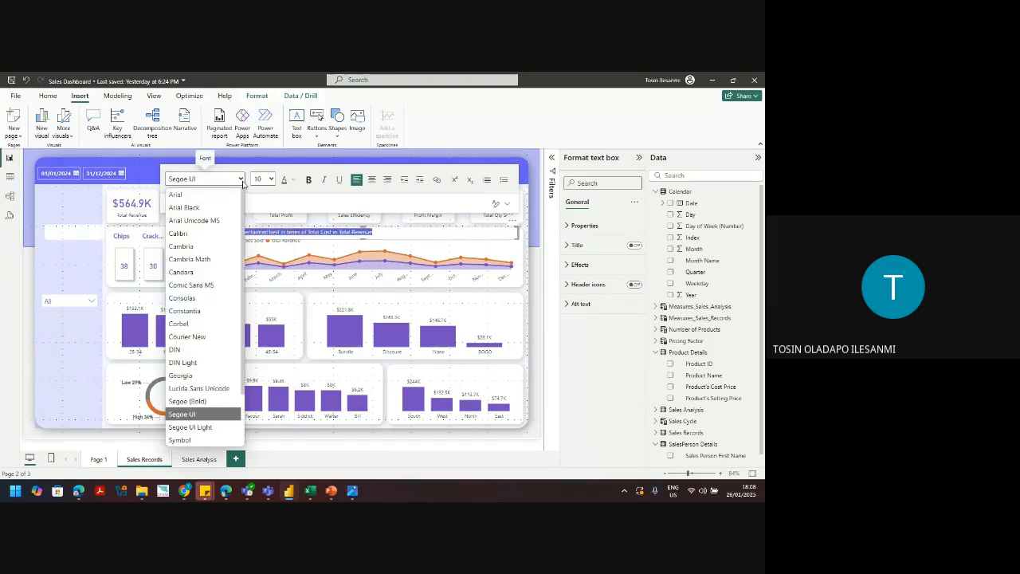
left_click(195, 285)
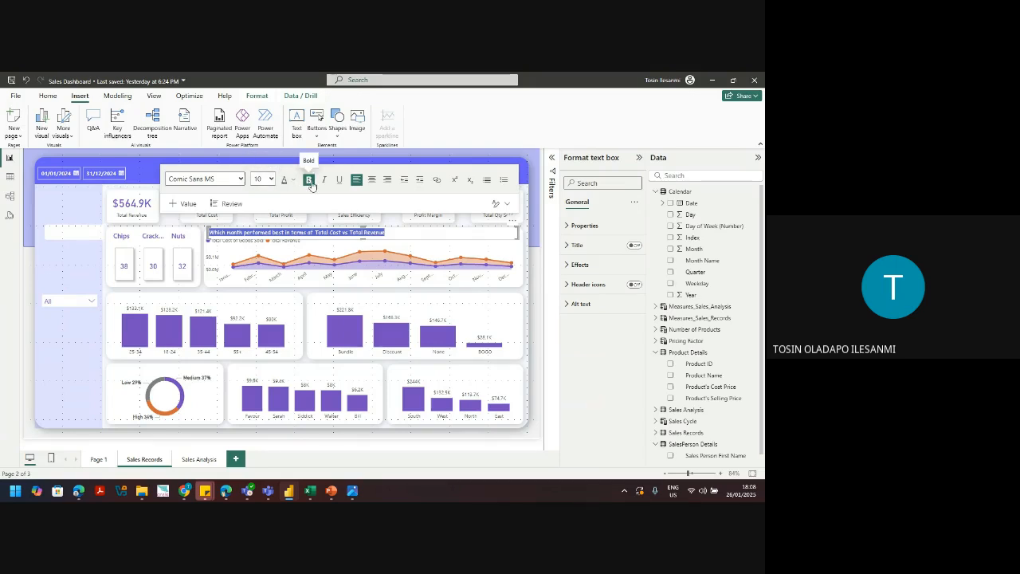
left_click(310, 182)
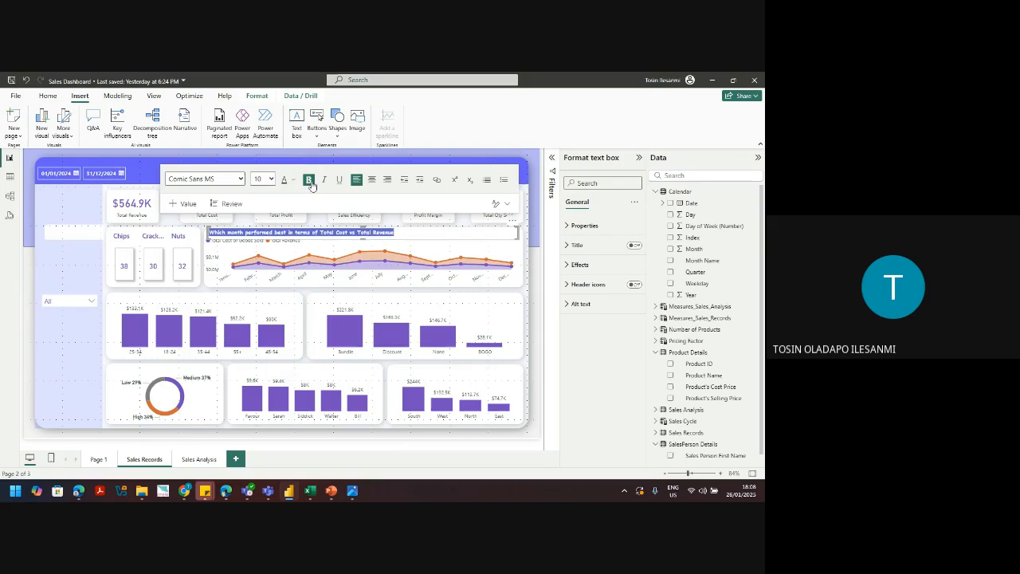
left_click(310, 182)
Step: Bold the question from 'month' onward and colour the word 'month' orange
left_click(229, 232)
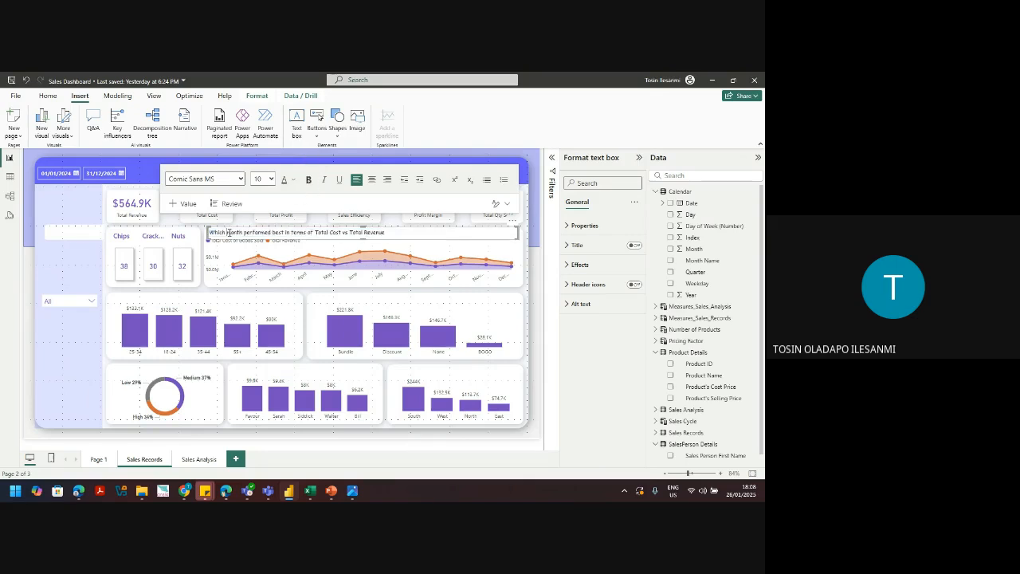
left_click_drag(228, 232, 386, 232)
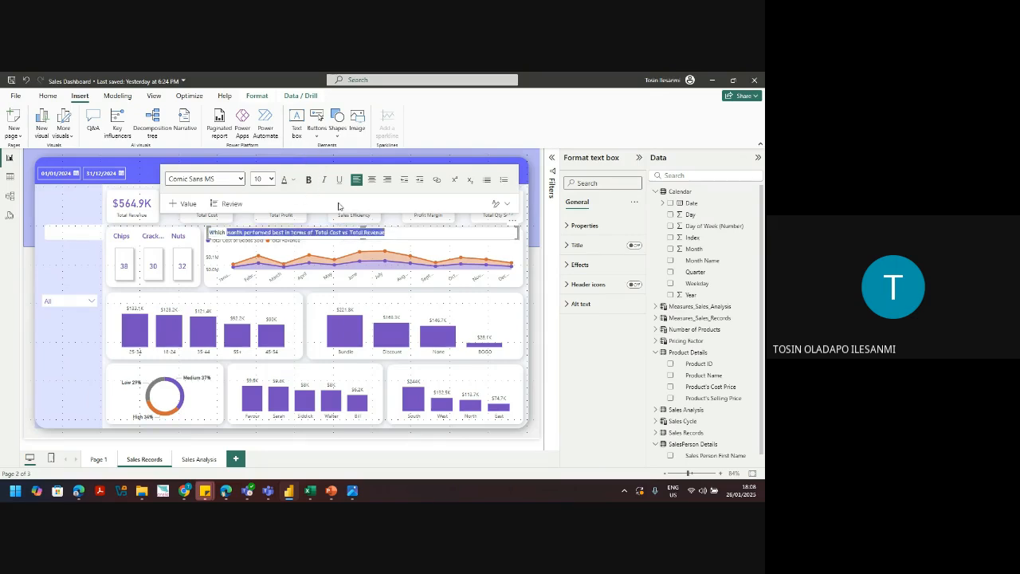
left_click(310, 180)
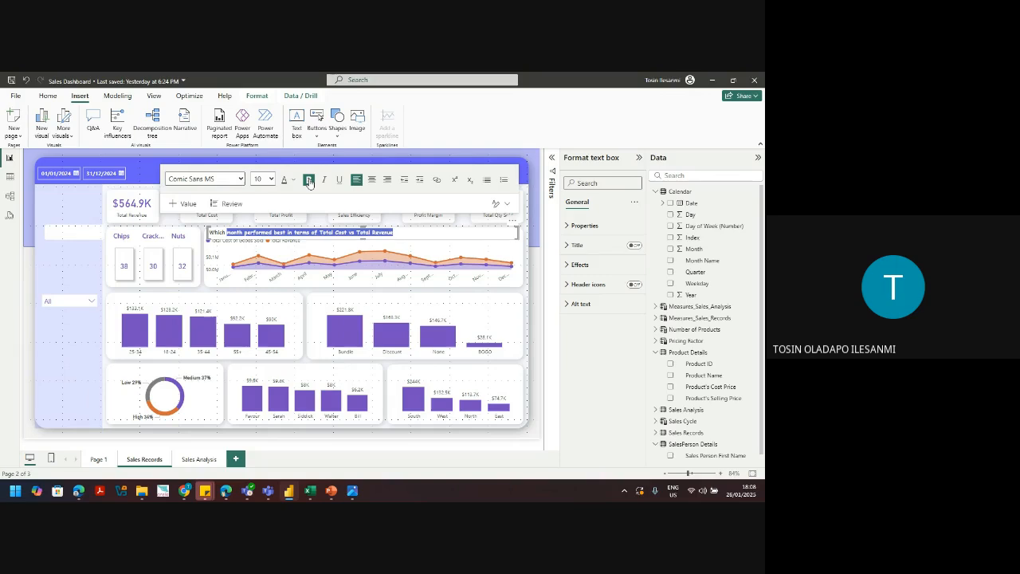
double_click(235, 232)
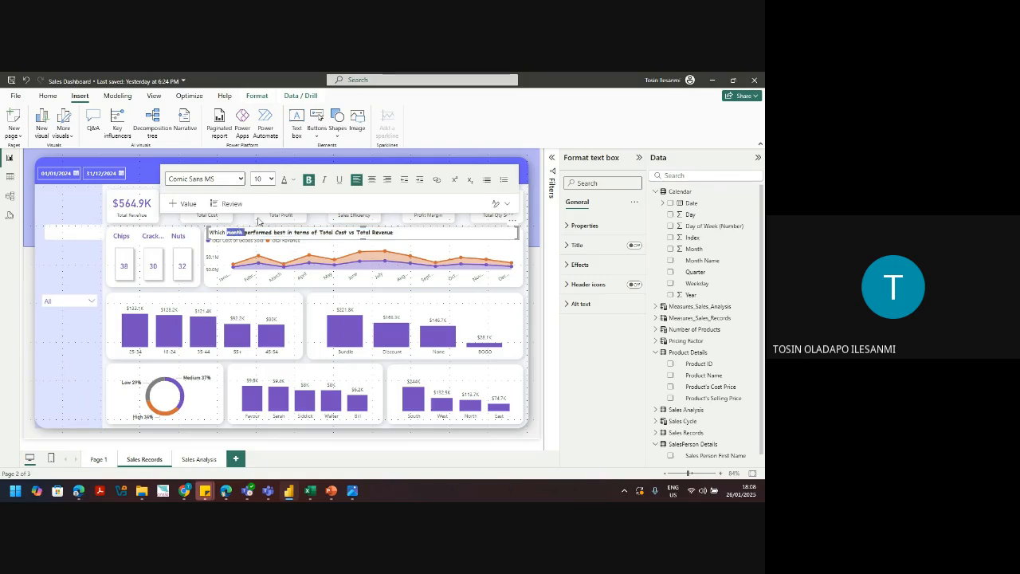
left_click(293, 180)
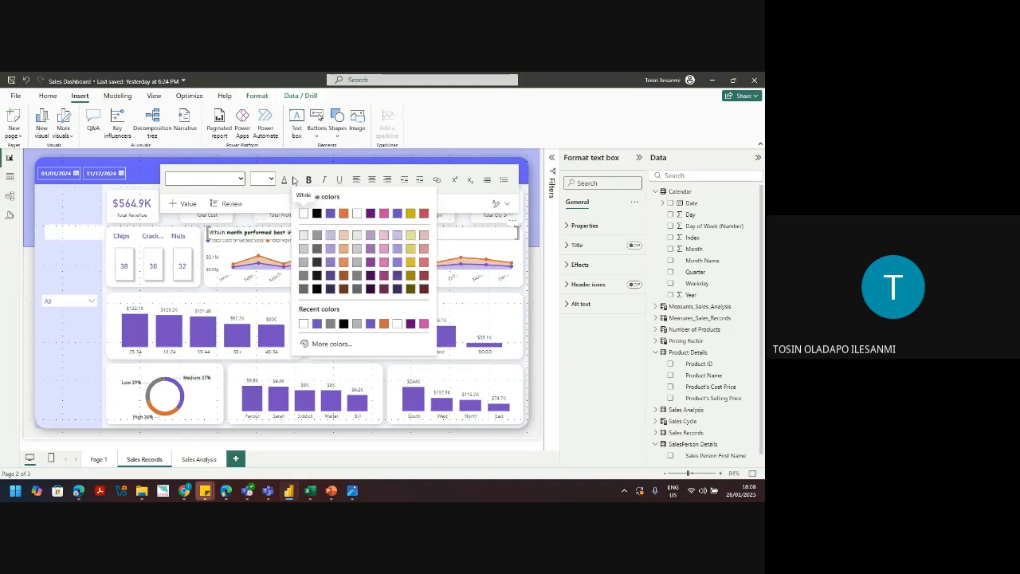
left_click(343, 215)
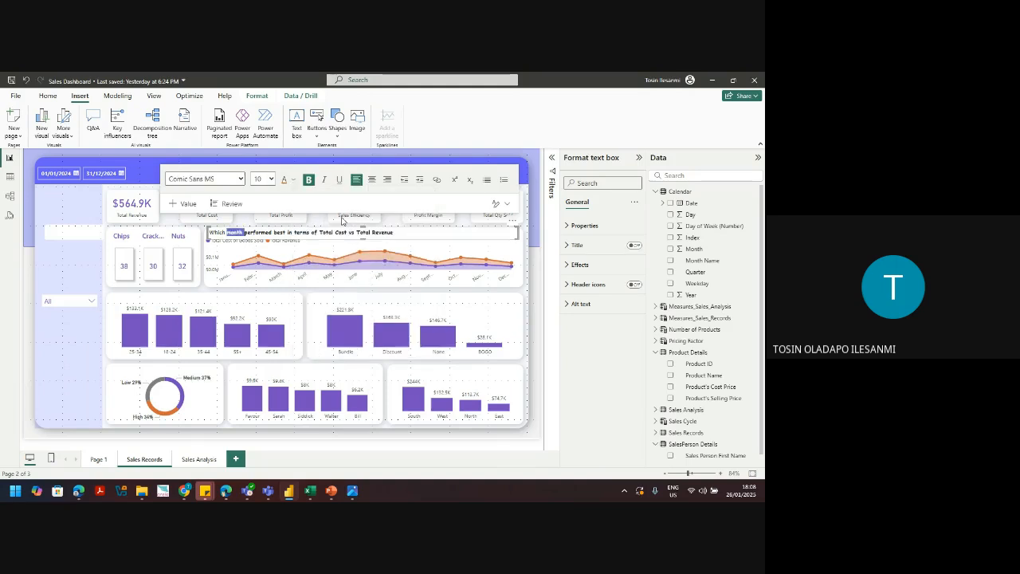
key("End")
key("ctrl+shift+Left")
key("ctrl+shift+Left")
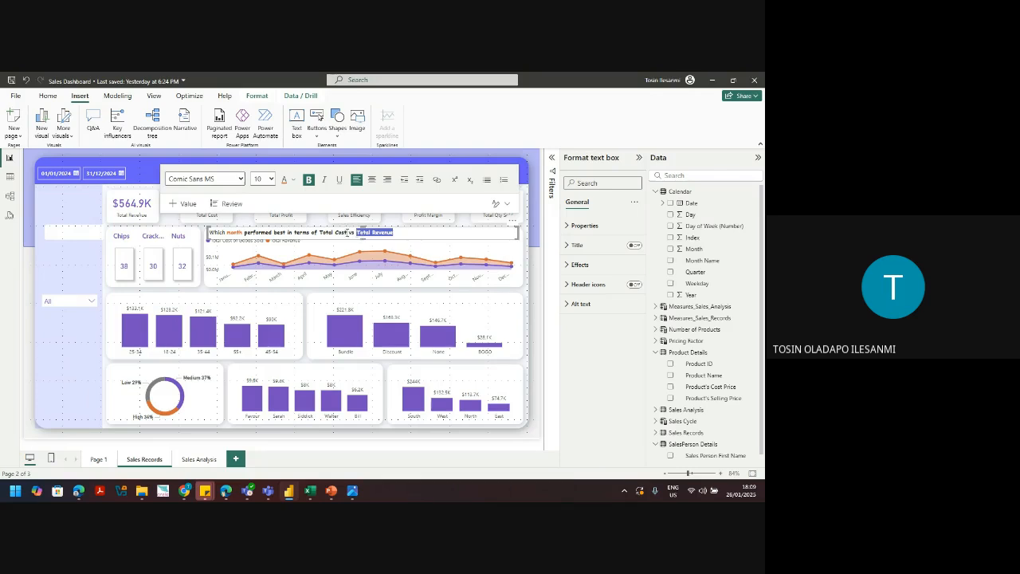
Step: Apply orange font colour to 'Total Cost' in the question text
left_click_drag(347, 232, 318, 232)
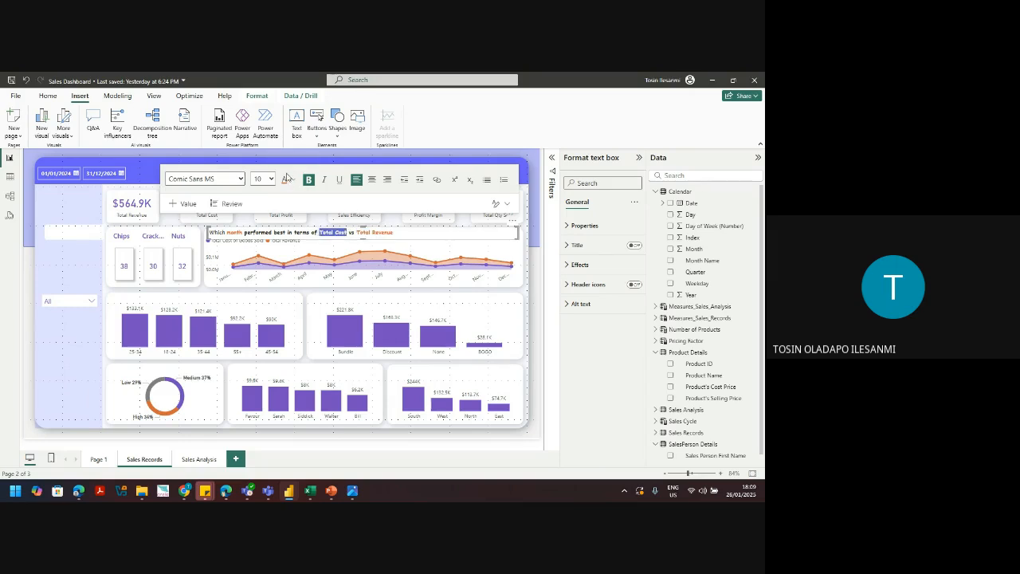
double_click(352, 232)
left_click(292, 179)
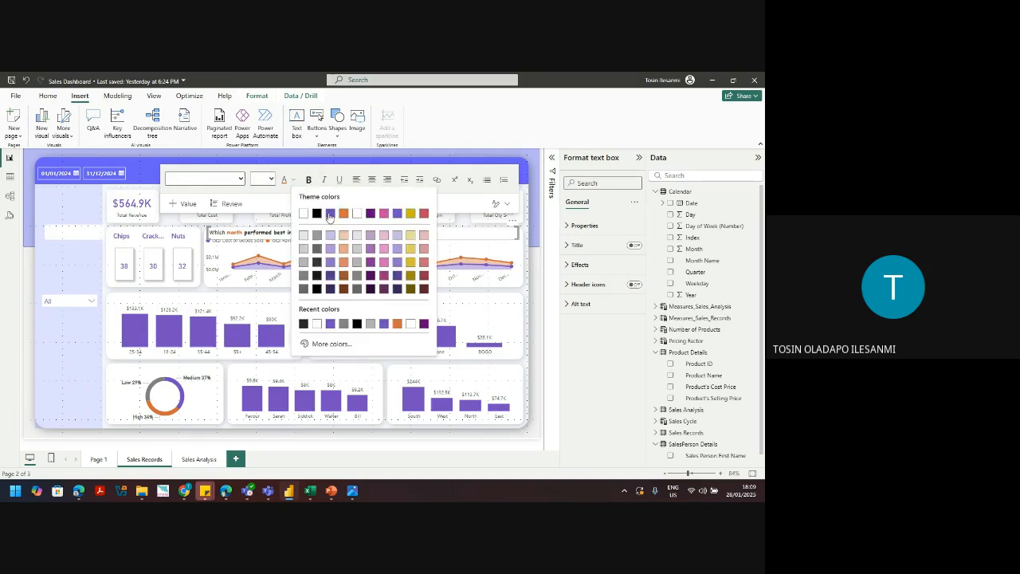
left_click(329, 214)
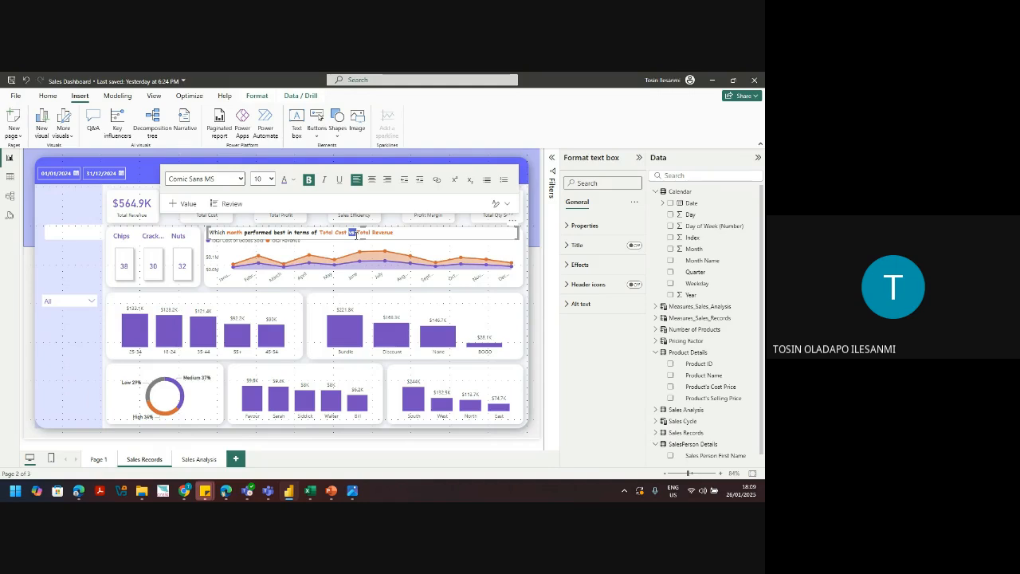
double_click(310, 232)
left_click(322, 232)
Step: Colour 'Total Revenue' orange as well from the font colour palette
left_click_drag(322, 232, 244, 232)
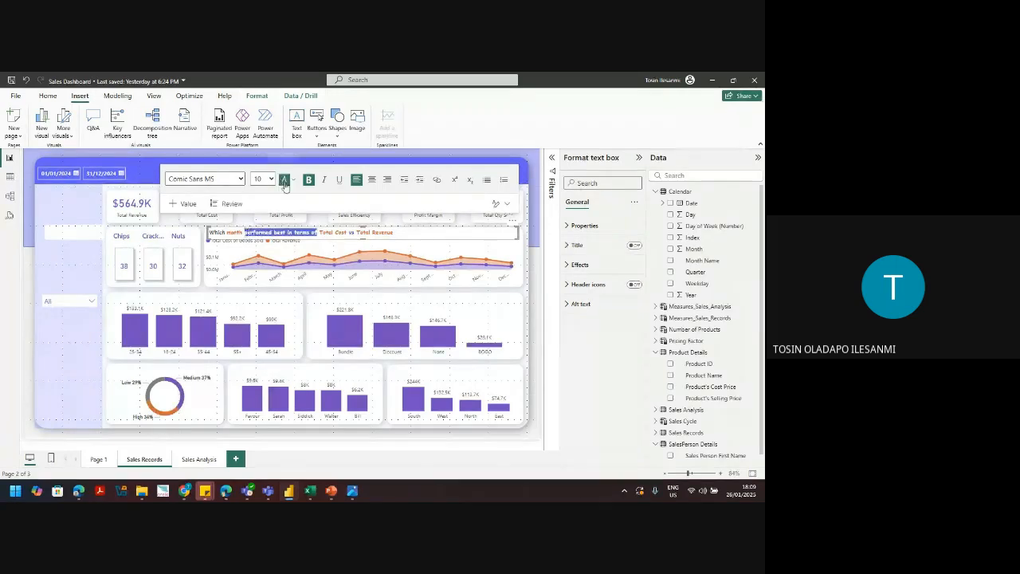
double_click(217, 232)
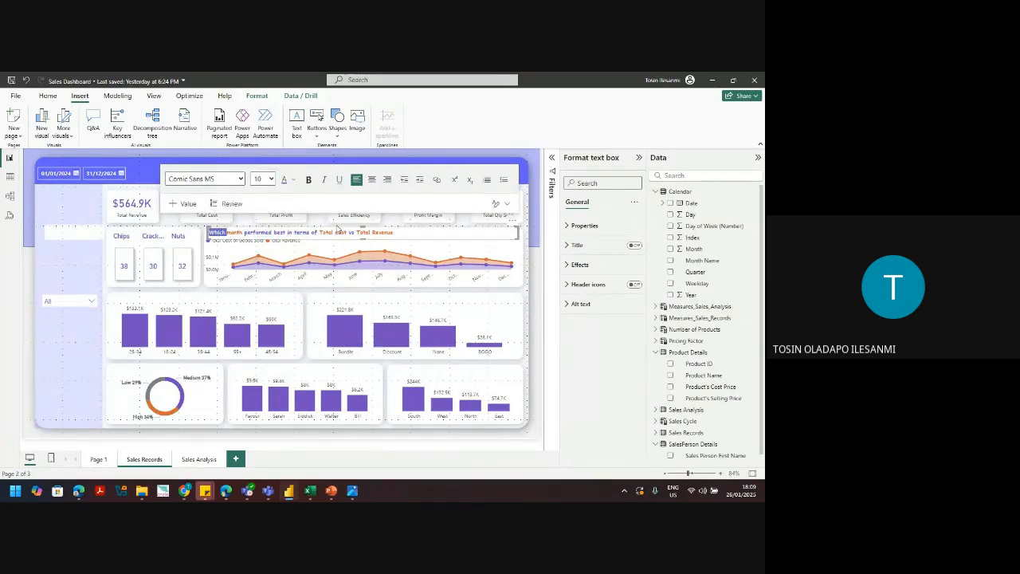
double_click(352, 232)
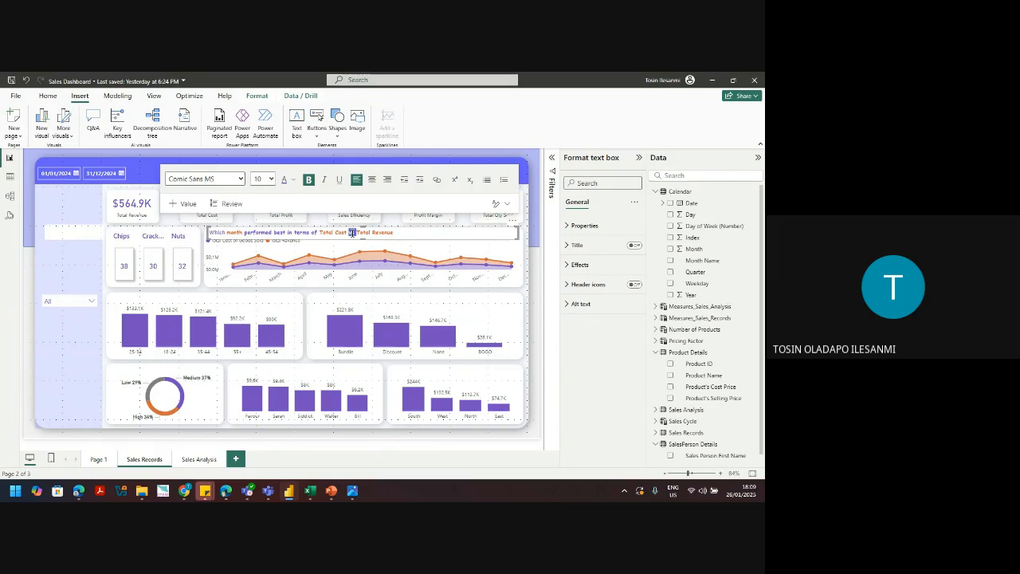
left_click(293, 179)
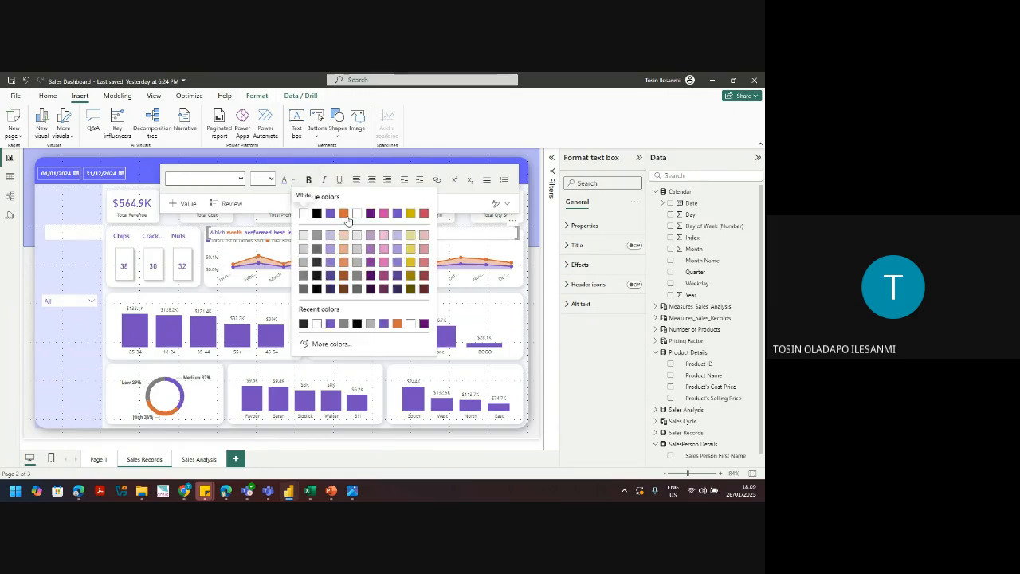
left_click(338, 214)
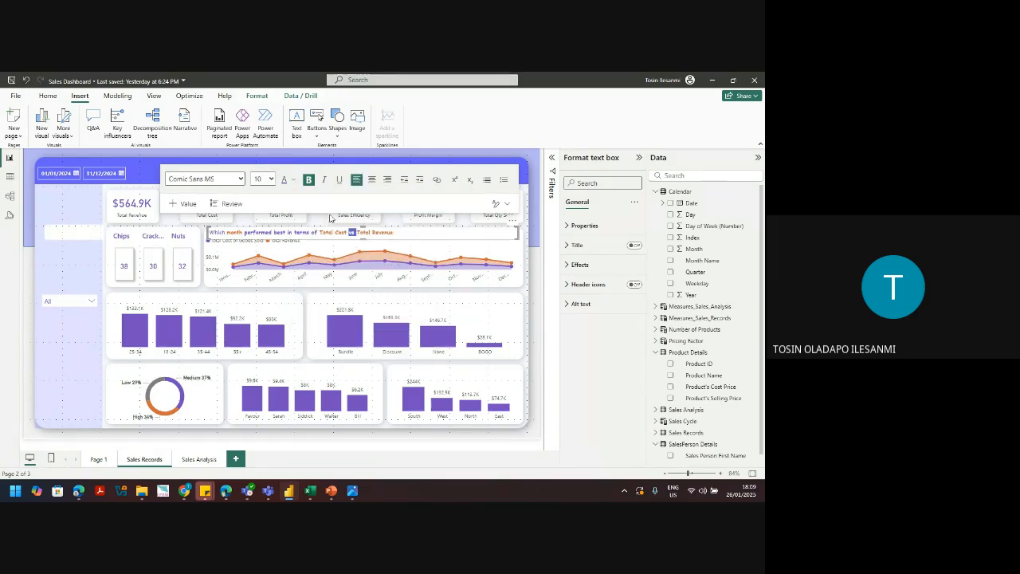
left_click(293, 179)
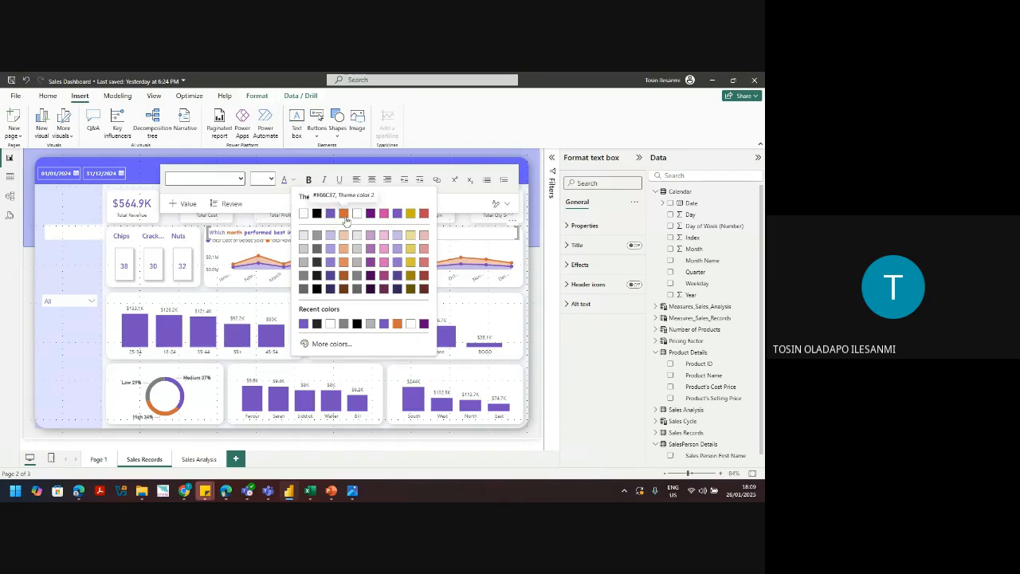
left_click(346, 222)
Step: Make the opening word 'Which' bold and purple, then reselect the question box
double_click(214, 232)
key("ctrl+b")
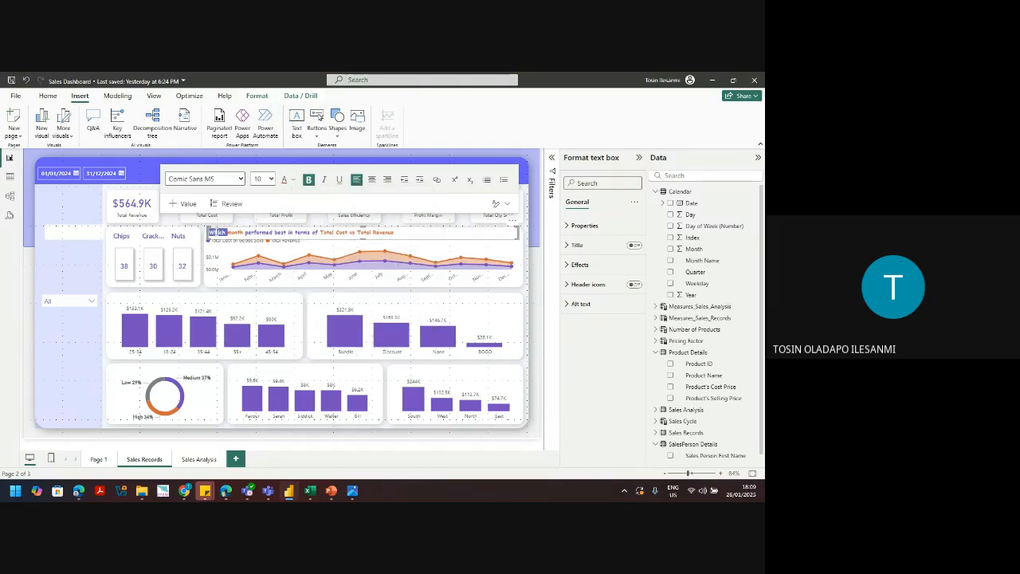
left_click(293, 179)
left_click(330, 213)
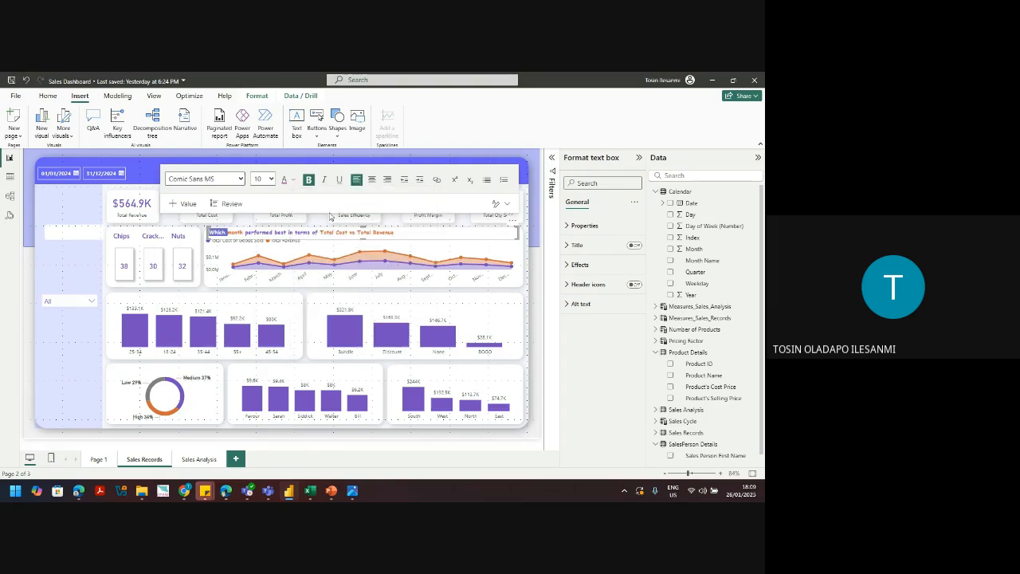
left_click(330, 215)
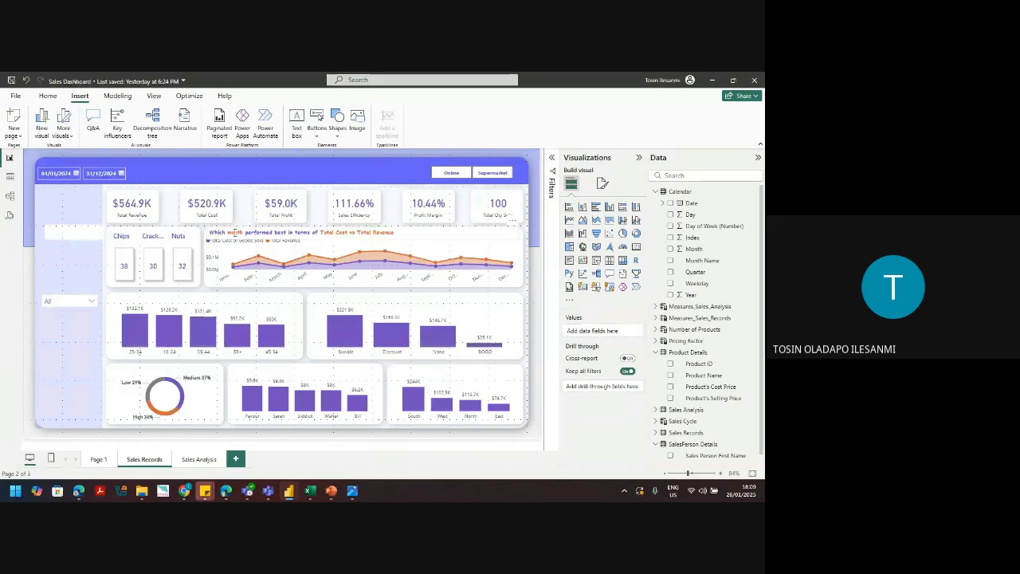
left_click(376, 230)
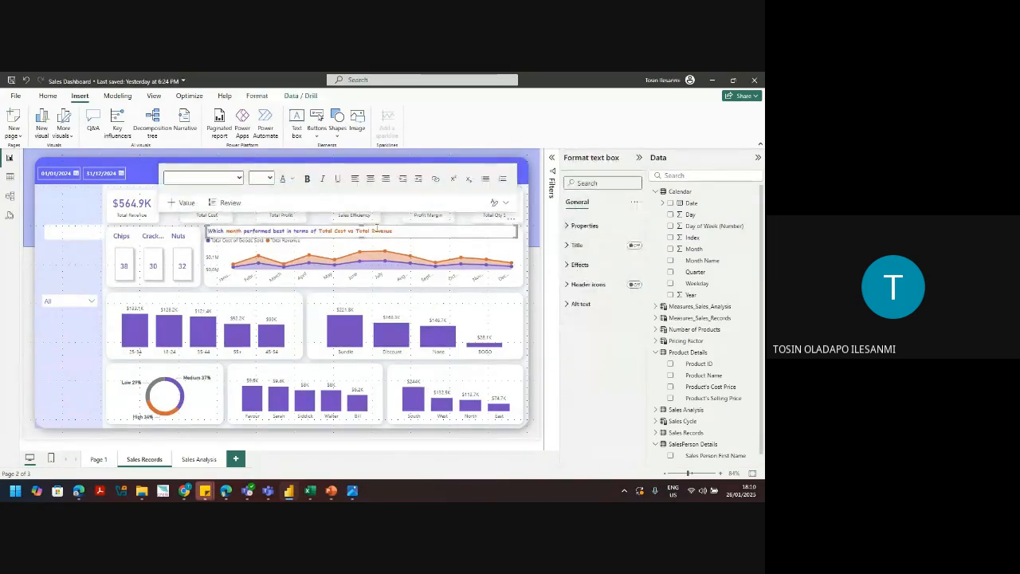
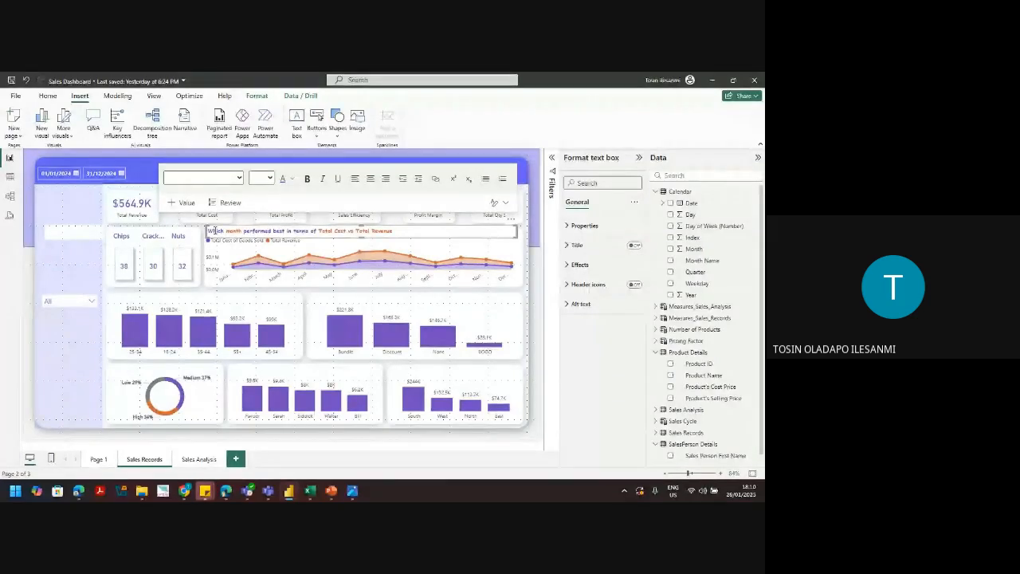
Step: Switch off the background of the Total Cost vs Total Revenue title text box
left_click(214, 231)
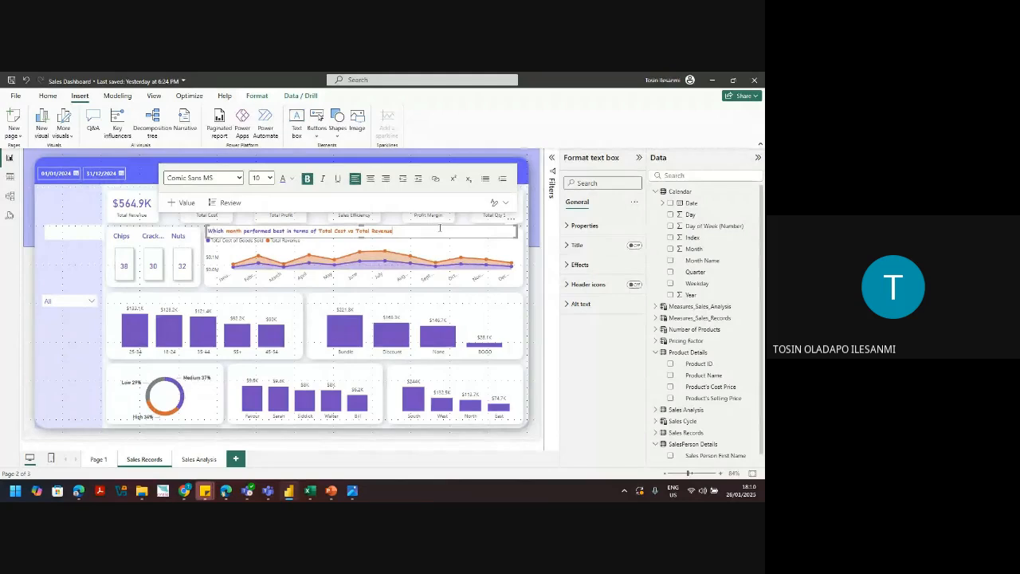
left_click(579, 265)
left_click(630, 288)
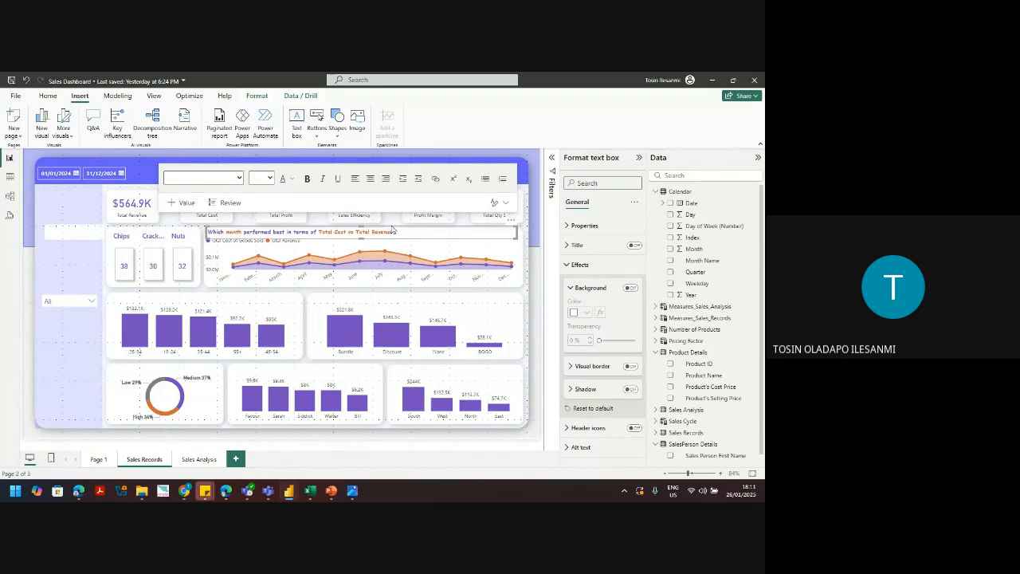
left_click(69, 389)
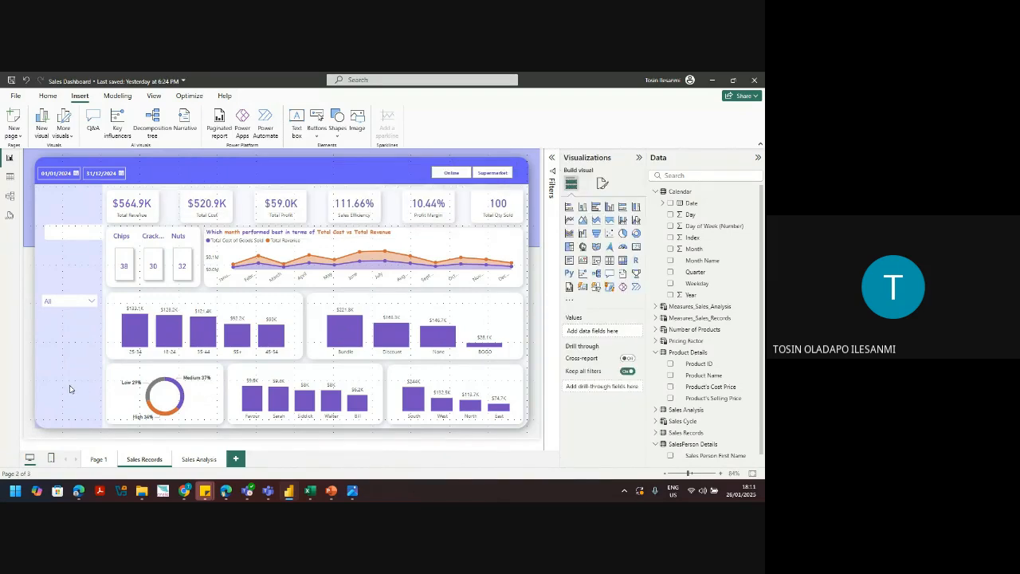
left_click(255, 247)
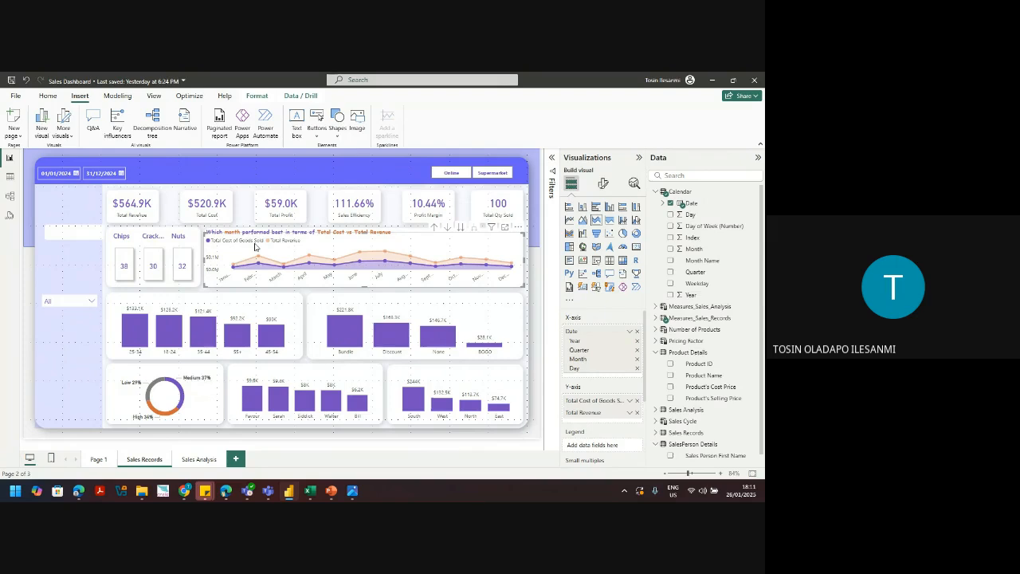
left_click(64, 354)
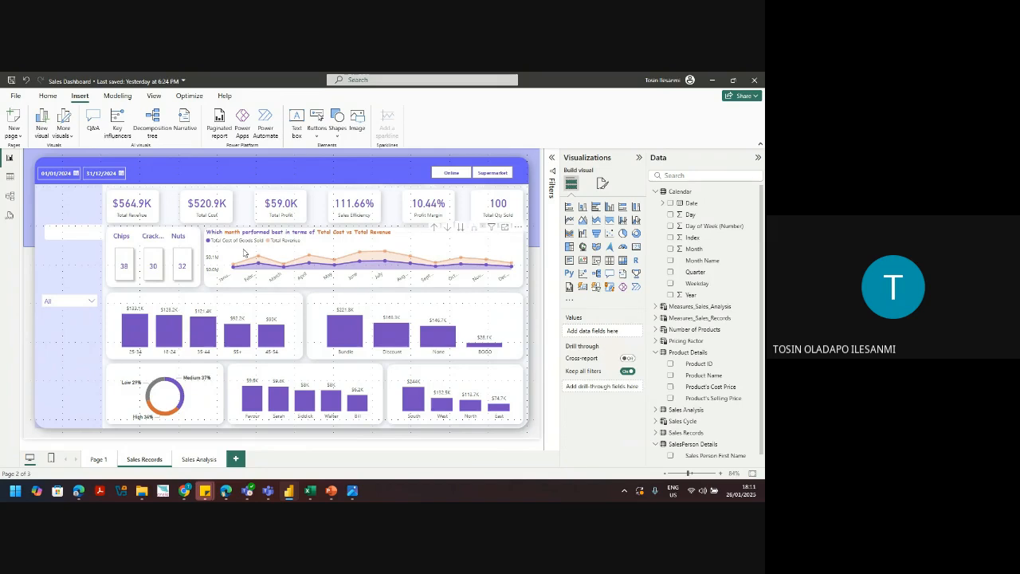
left_click(233, 273)
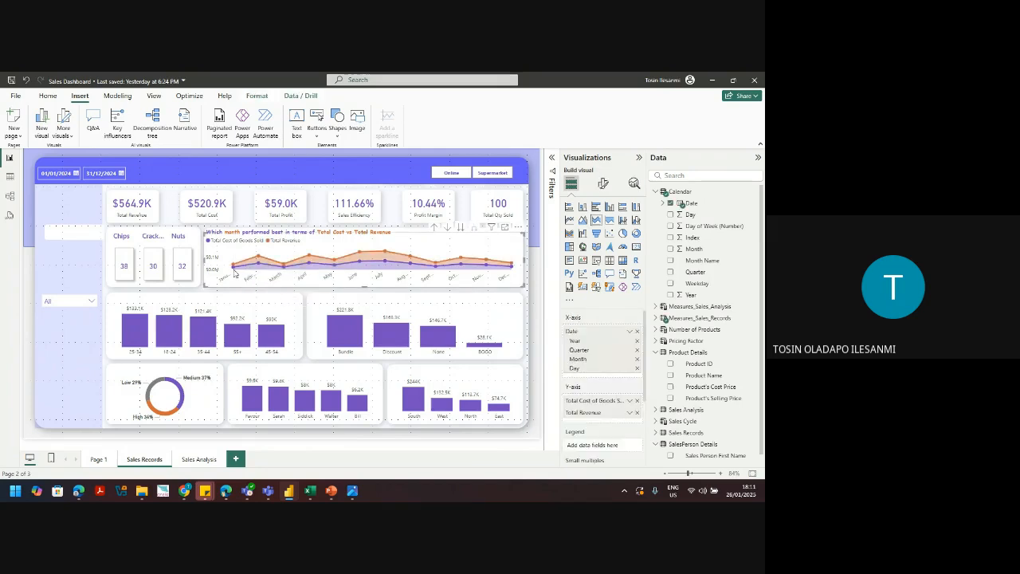
left_click(58, 364)
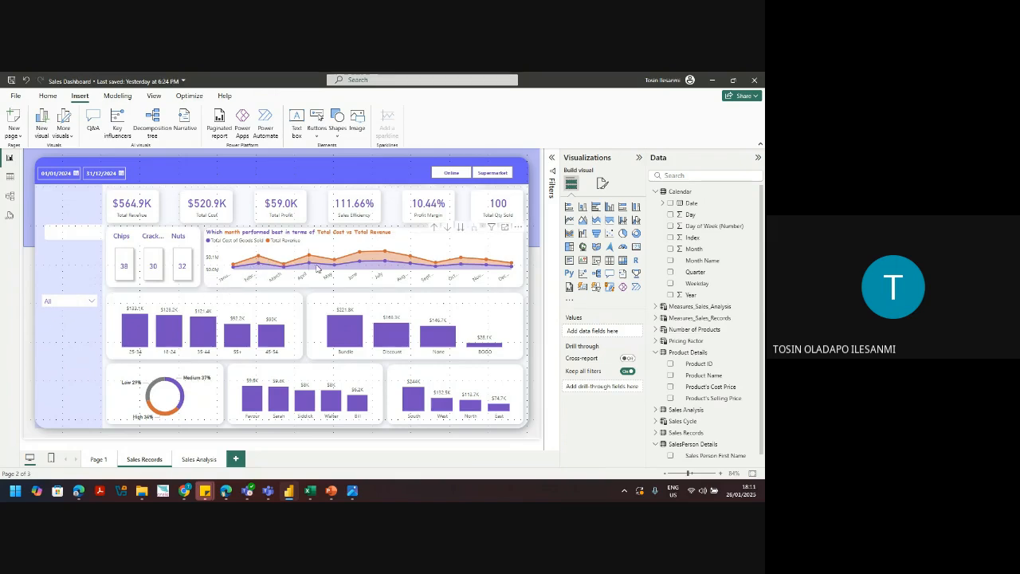
mouse_move(318, 268)
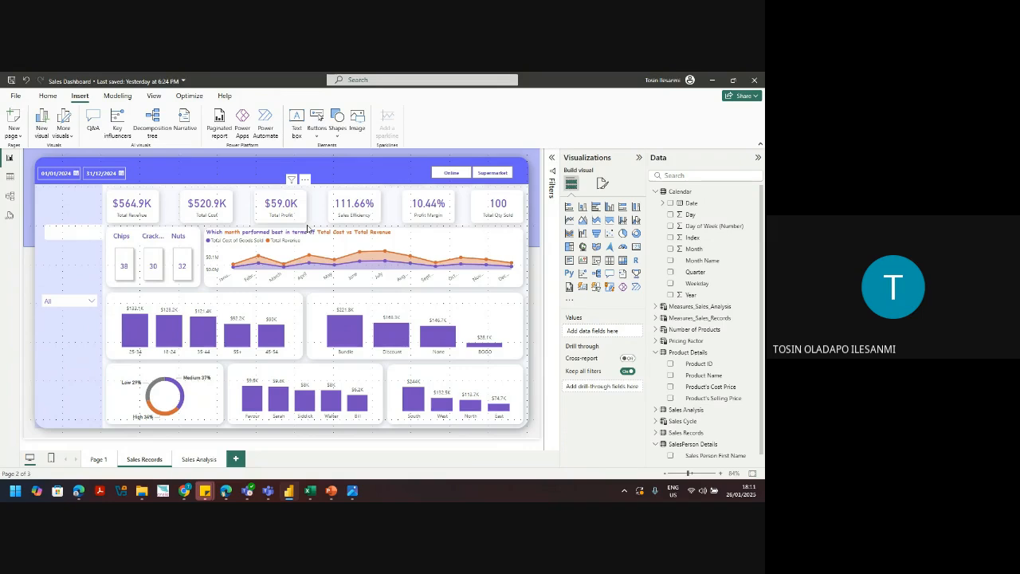
mouse_move(387, 346)
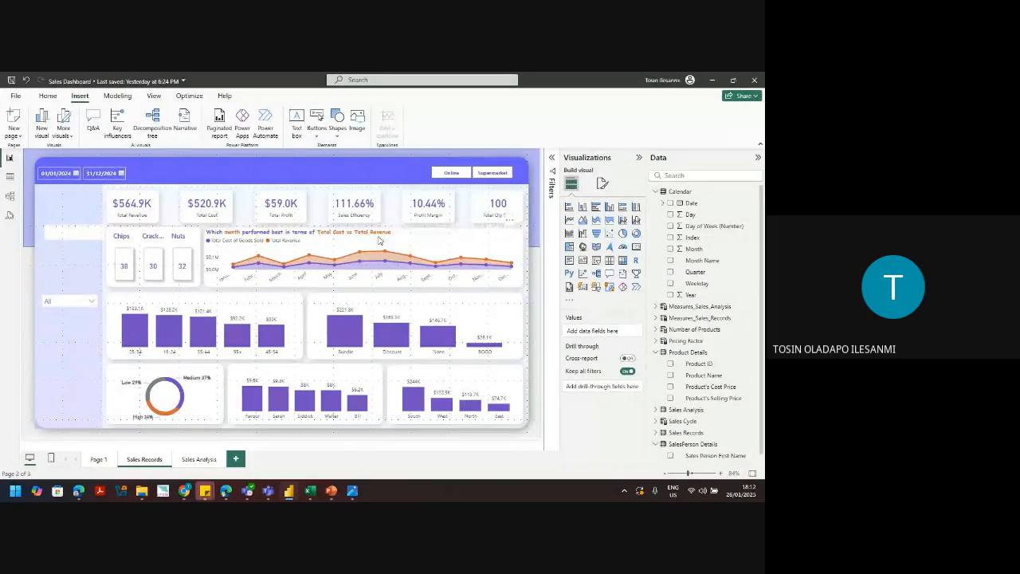
Step: Duplicate the month question title and position the copy above the Bundle/Discount/None/BOGO bar chart
left_click(367, 233)
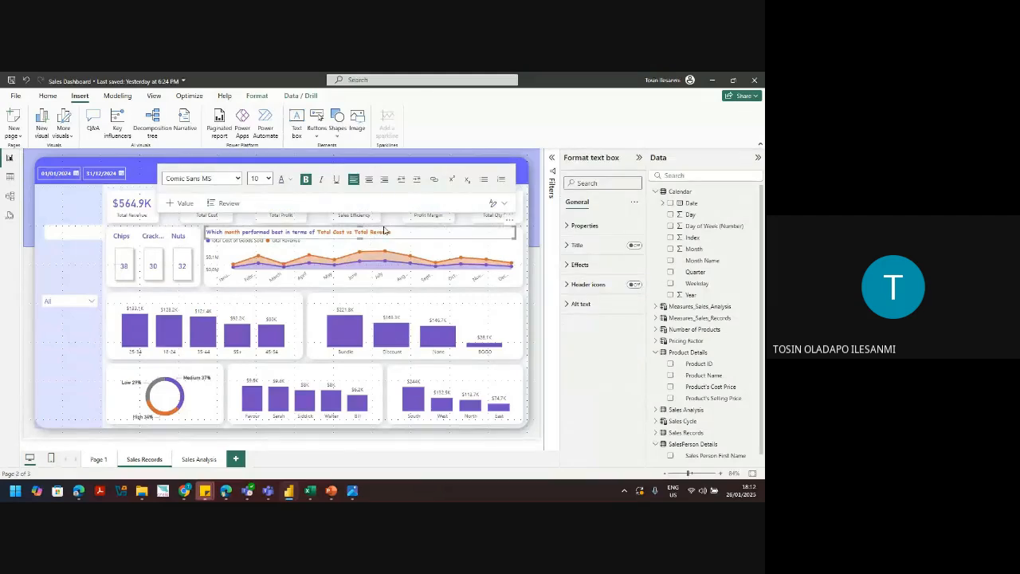
key("ctrl+c")
key("ctrl+v")
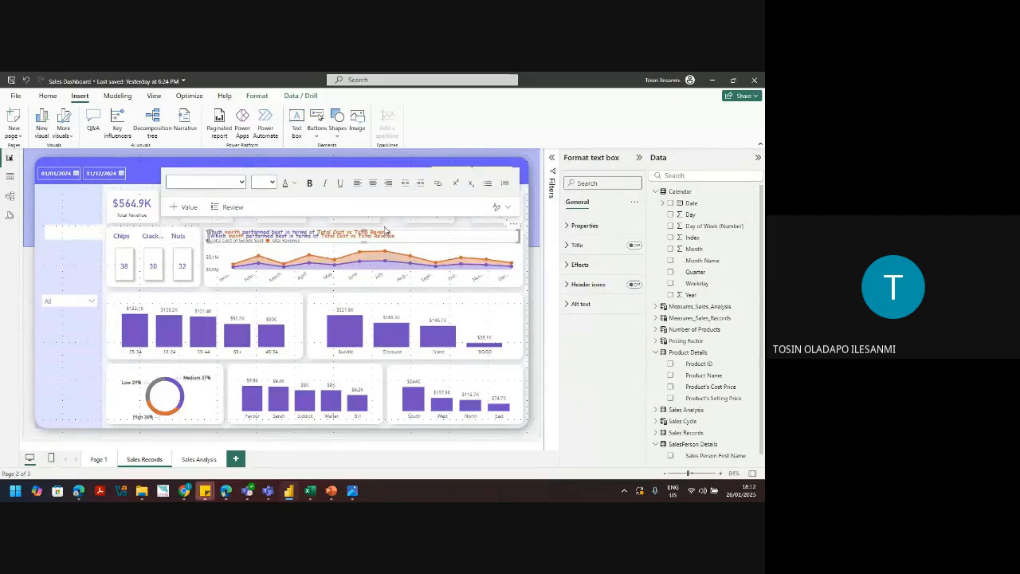
left_click_drag(392, 235, 398, 301)
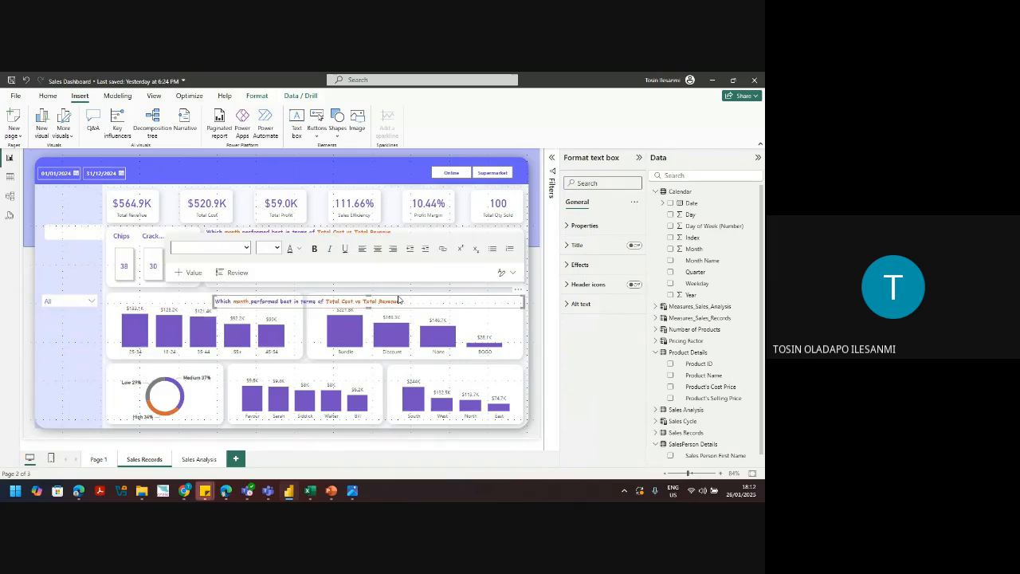
left_click_drag(214, 301, 308, 301)
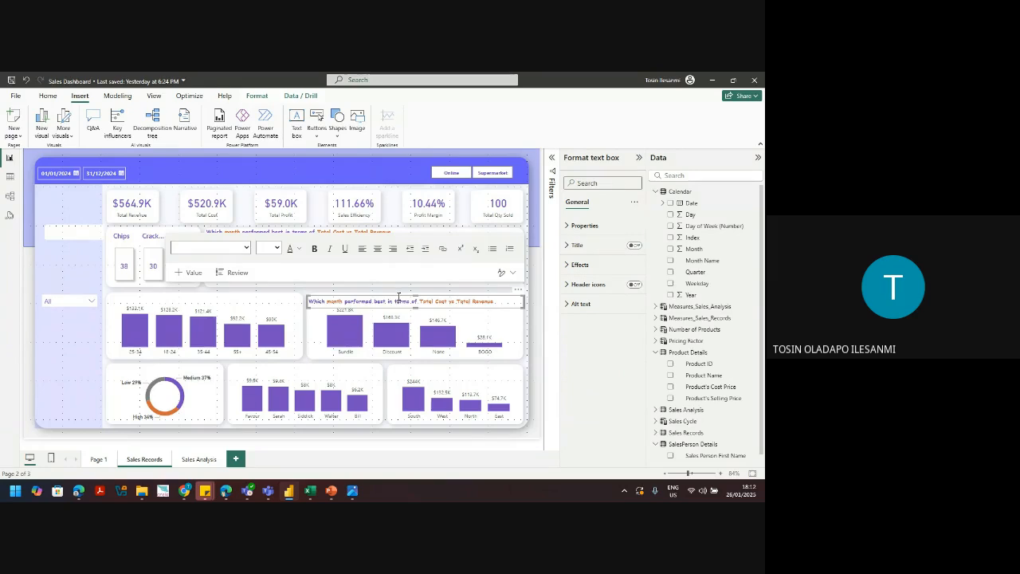
left_click_drag(399, 297, 397, 296)
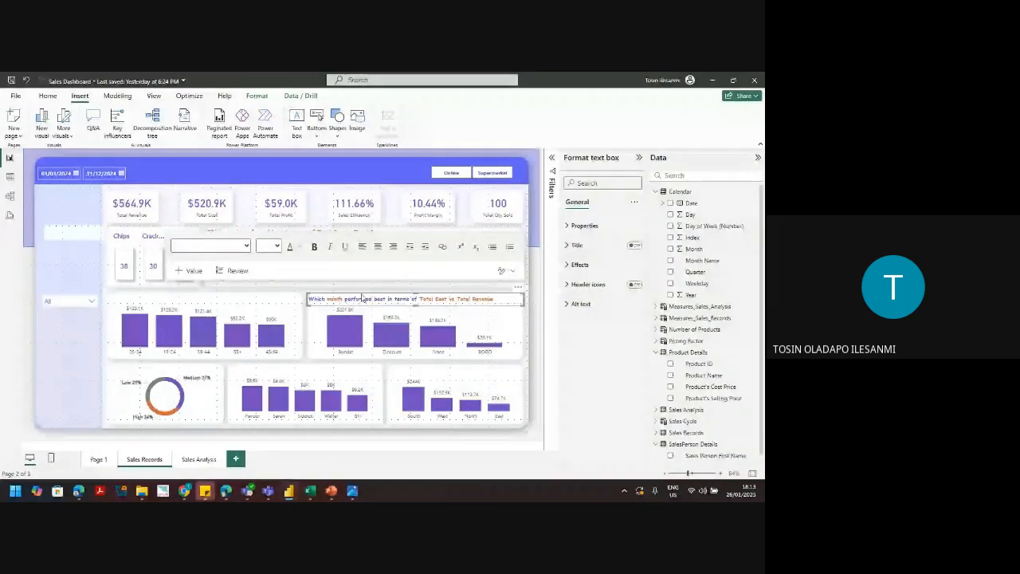
Step: In the copied title, replace 'month' with 'promotion code' and delete 'Total Cost vs Total'
double_click(335, 299)
type("promo")
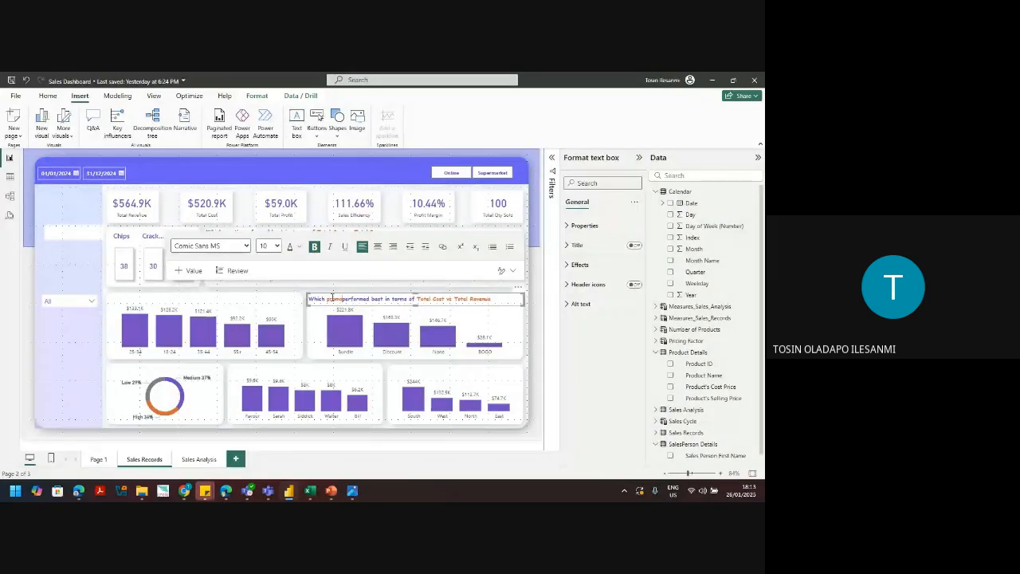
type("tion code")
left_click_drag(481, 299, 444, 300)
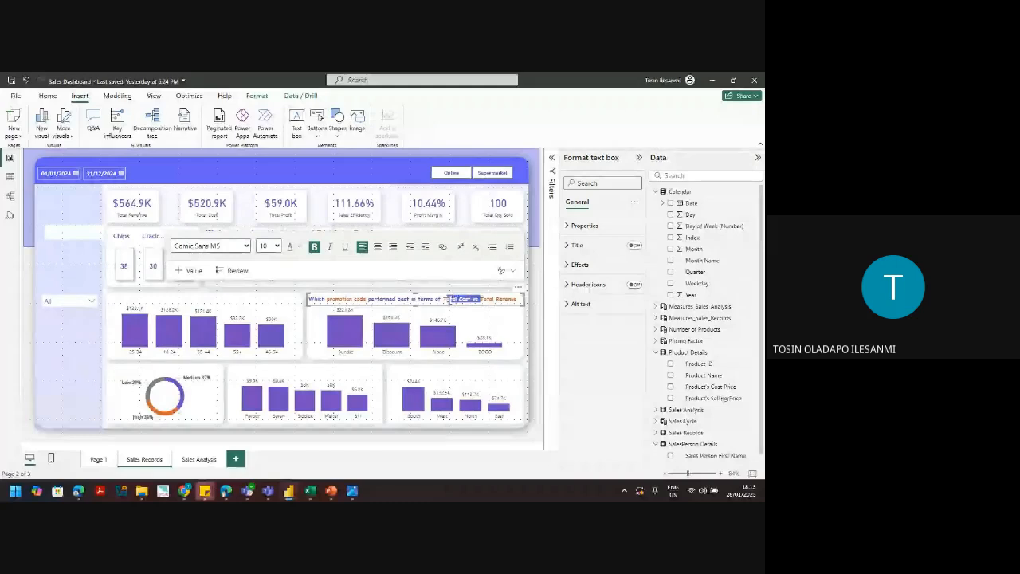
key("BackSpace")
key("BackSpace")
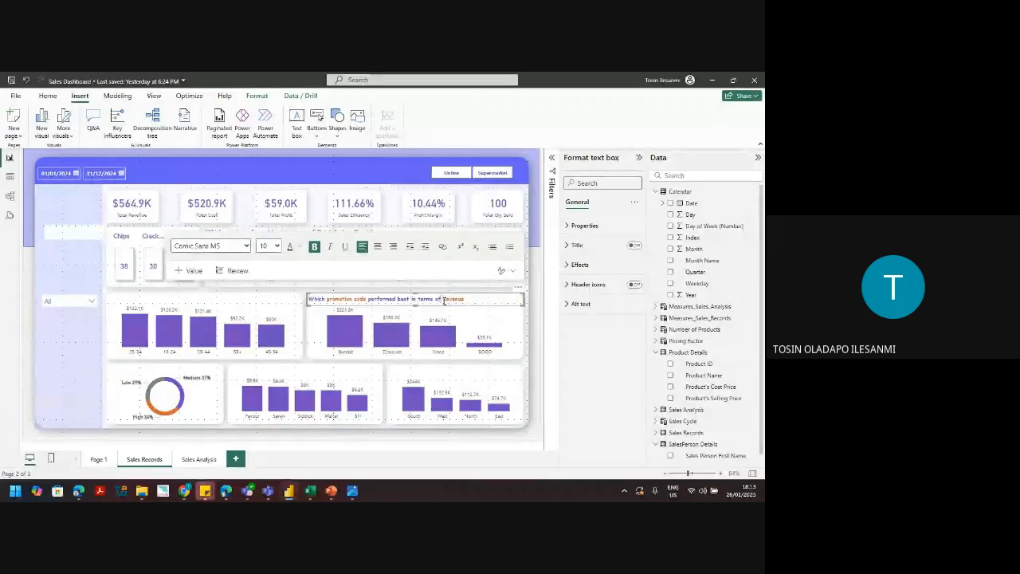
left_click(452, 439)
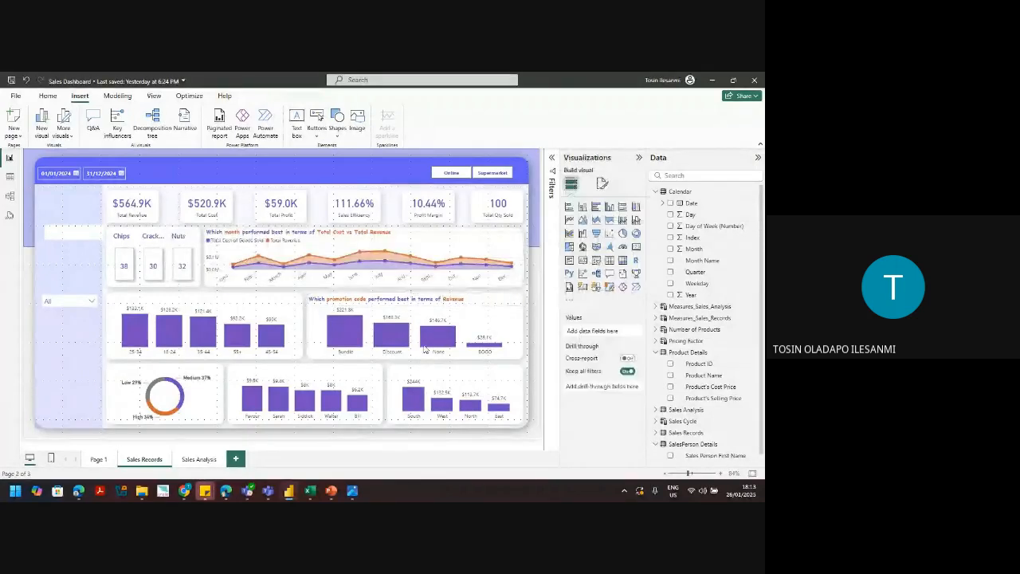
left_click(425, 299)
left_click(435, 295)
key("Up")
key("Up")
key("Up")
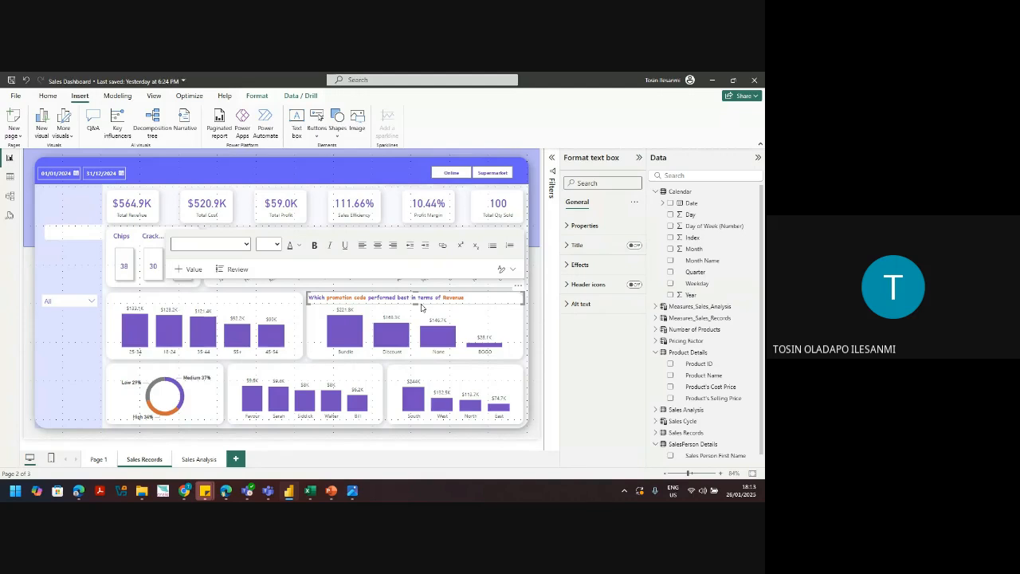
left_click(421, 307)
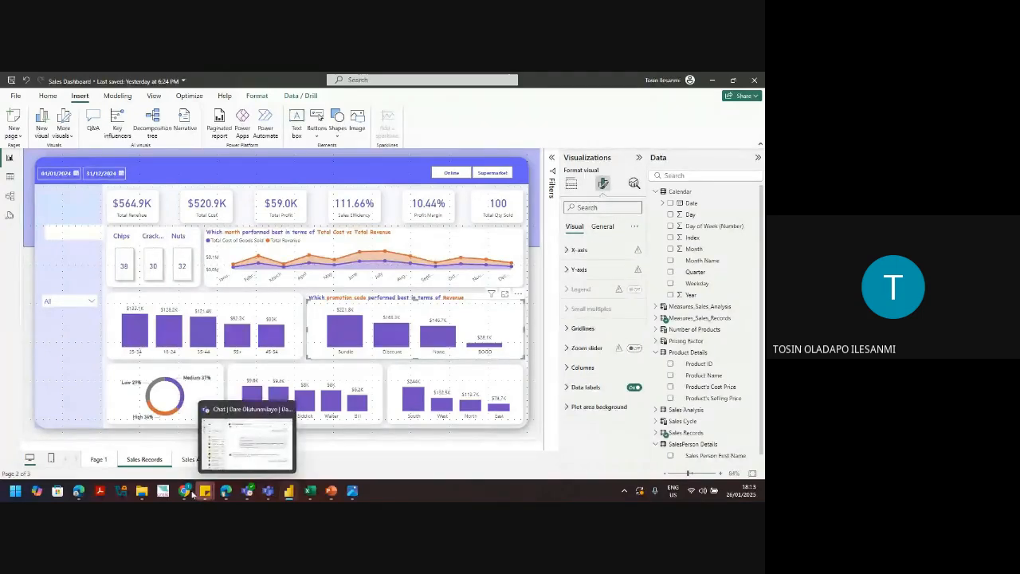
left_click(257, 443)
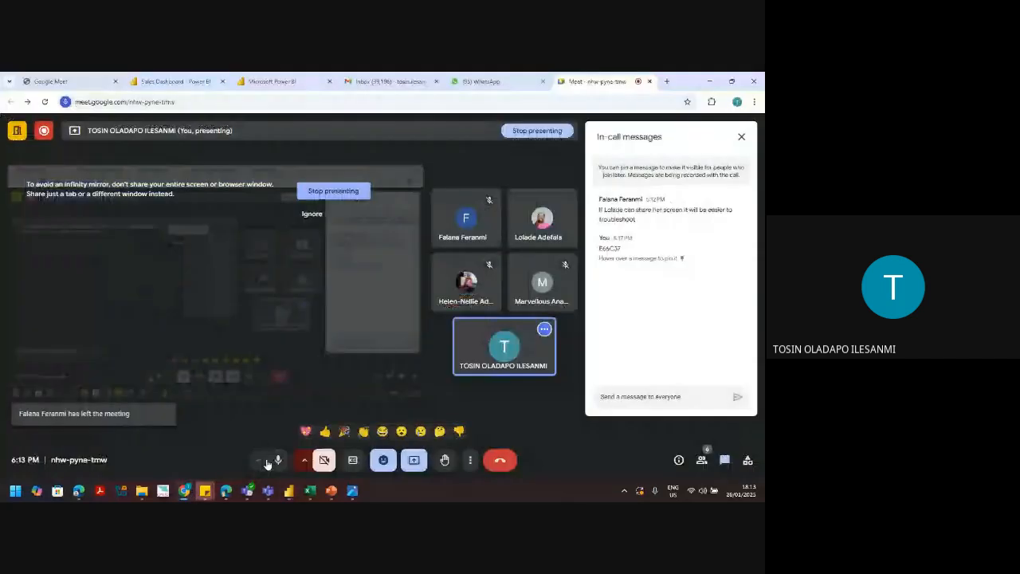
left_click(278, 460)
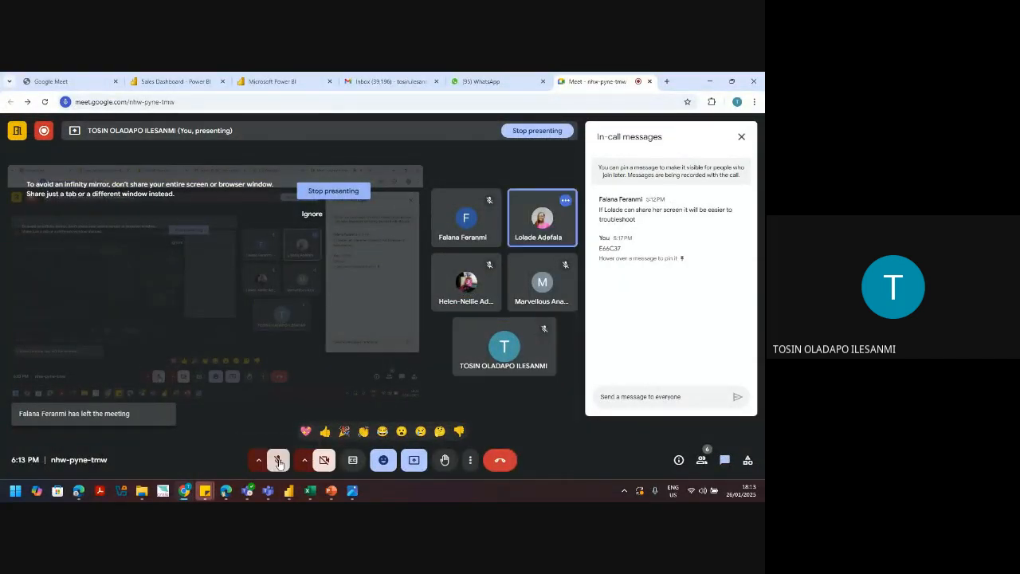
left_click(278, 460)
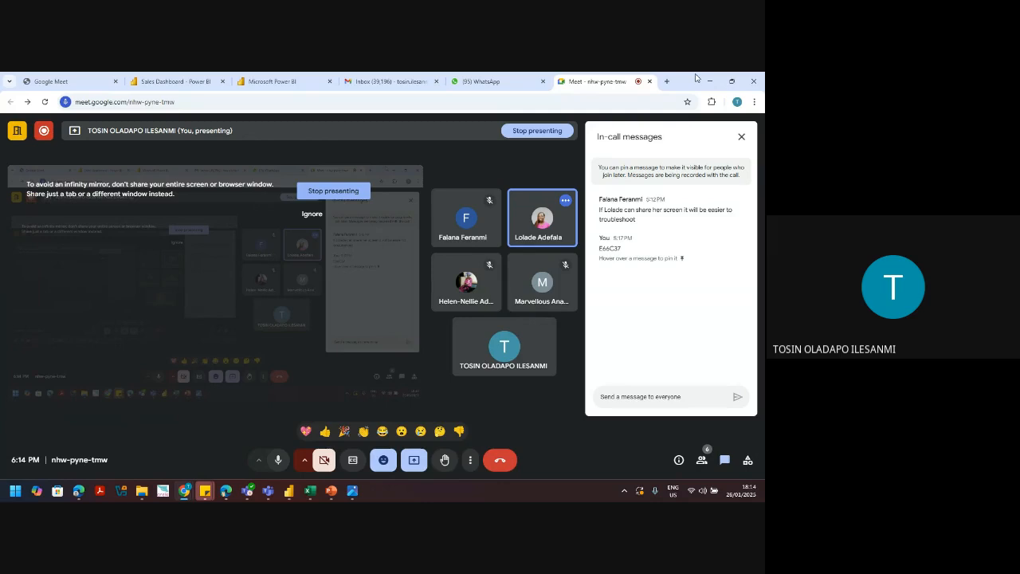
left_click(709, 81)
mouse_move(184, 491)
left_click(145, 449)
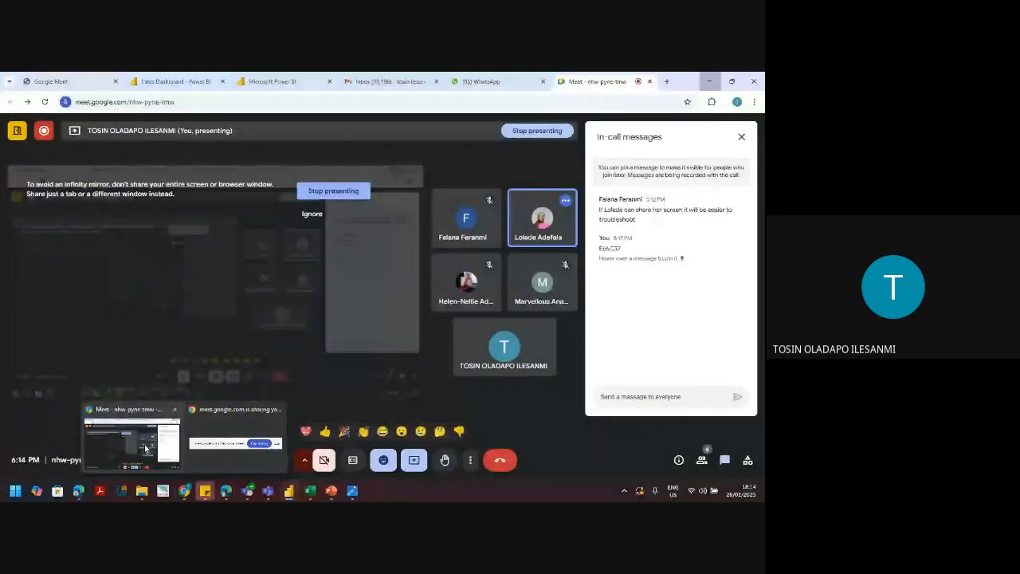
left_click(145, 449)
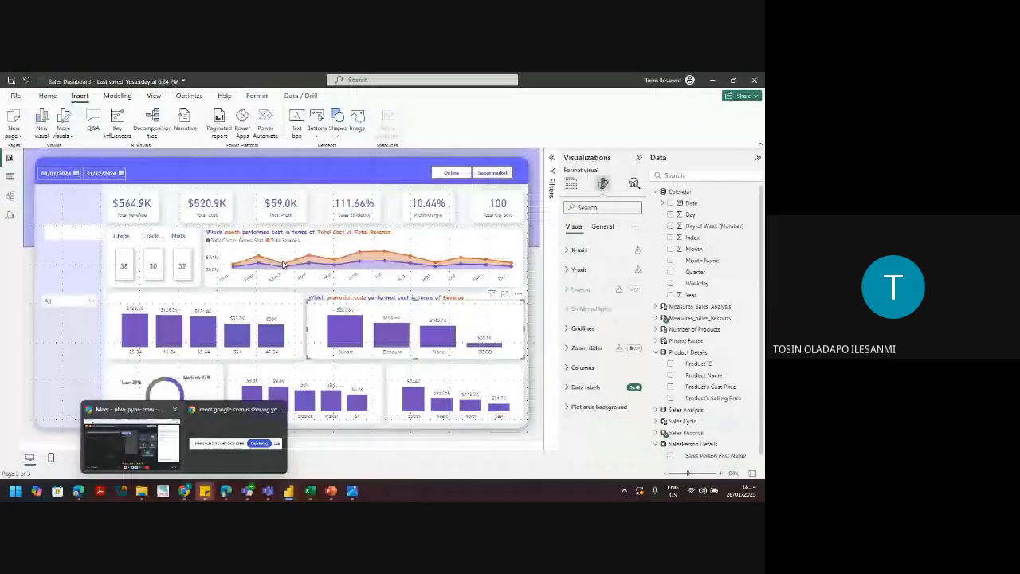
mouse_move(283, 264)
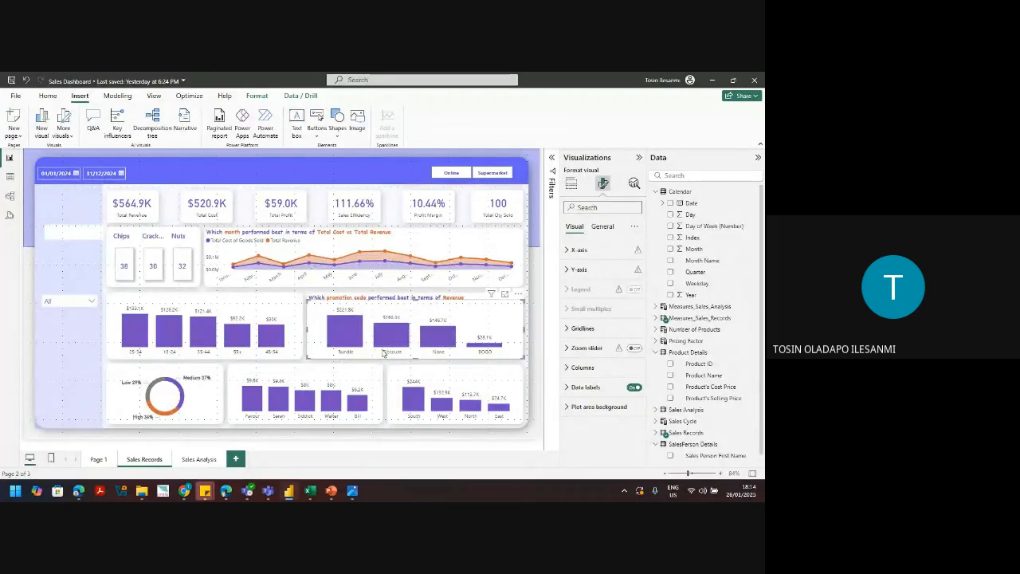
mouse_move(188, 497)
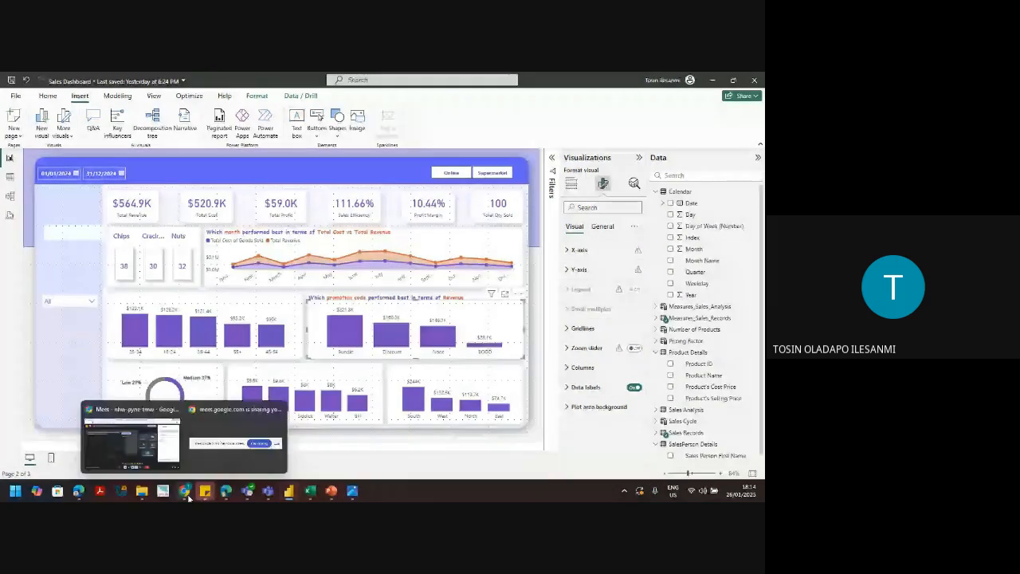
Step: Unmute the microphone in the Google Meet call, then minimize Chrome to reveal Power BI
left_click(192, 437)
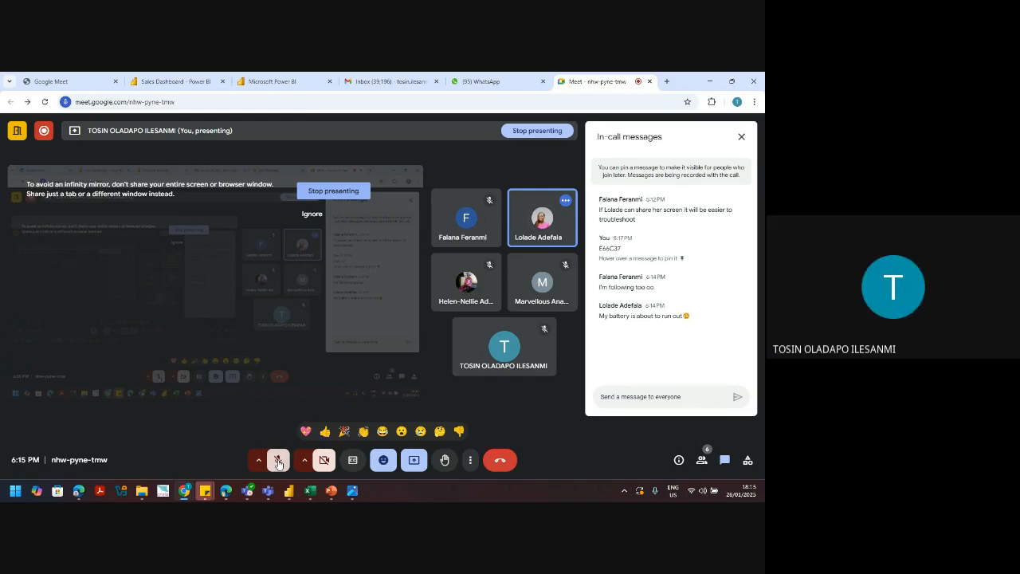
left_click(277, 461)
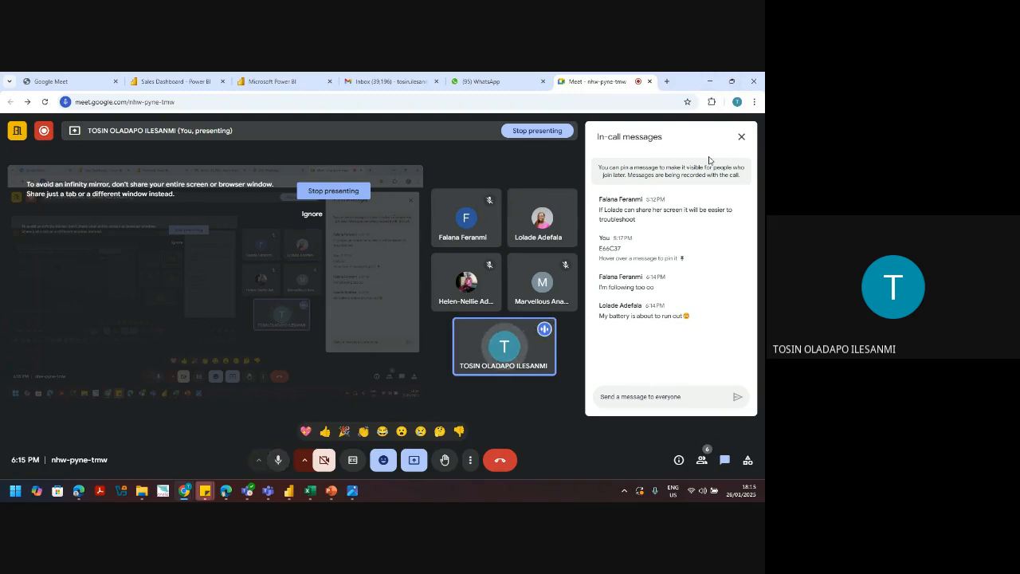
left_click(710, 77)
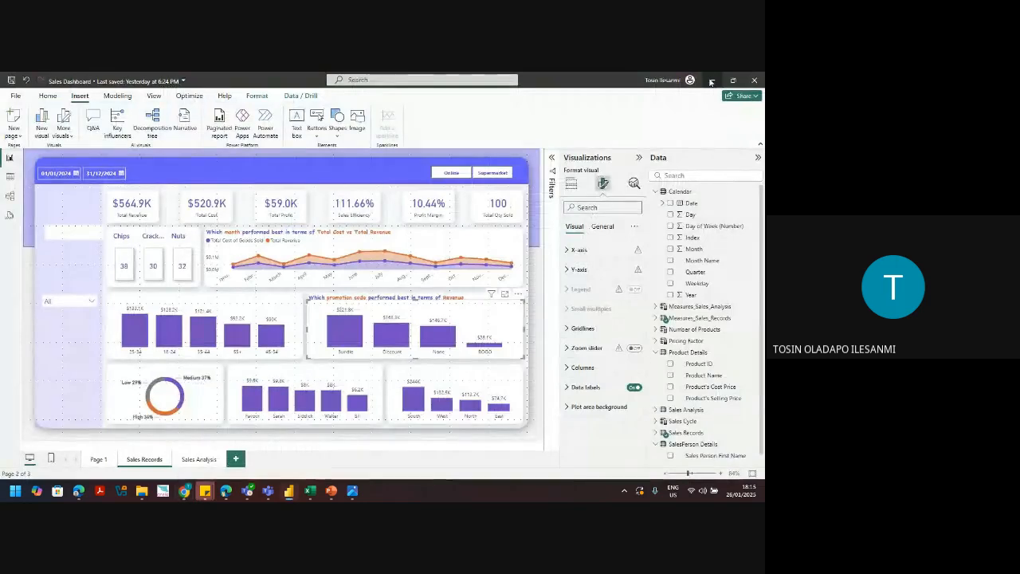
Step: Paste a copy of the promotion code title and drag it above the left age-group chart
left_click(436, 296)
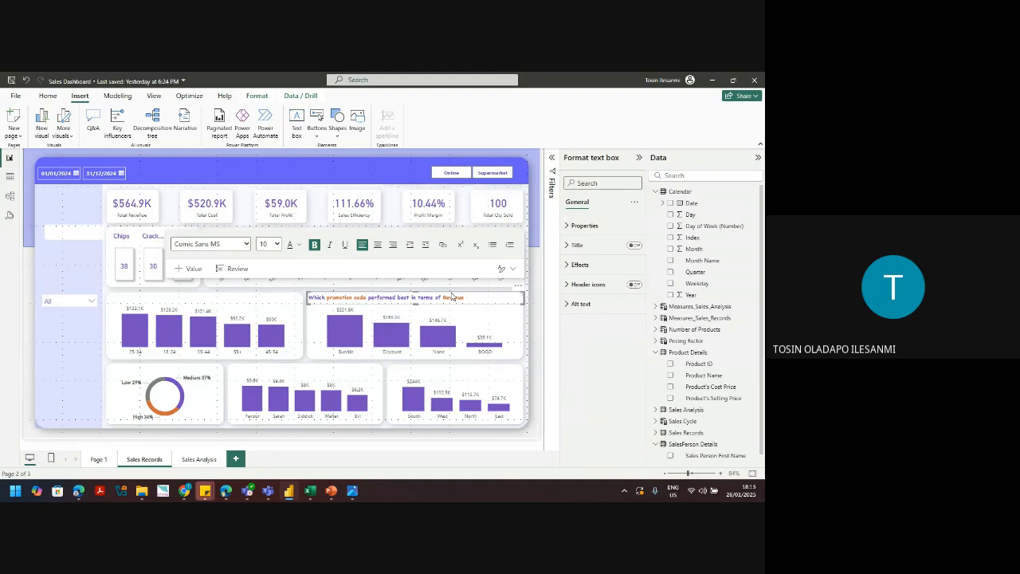
key("Escape")
key("ctrl+v")
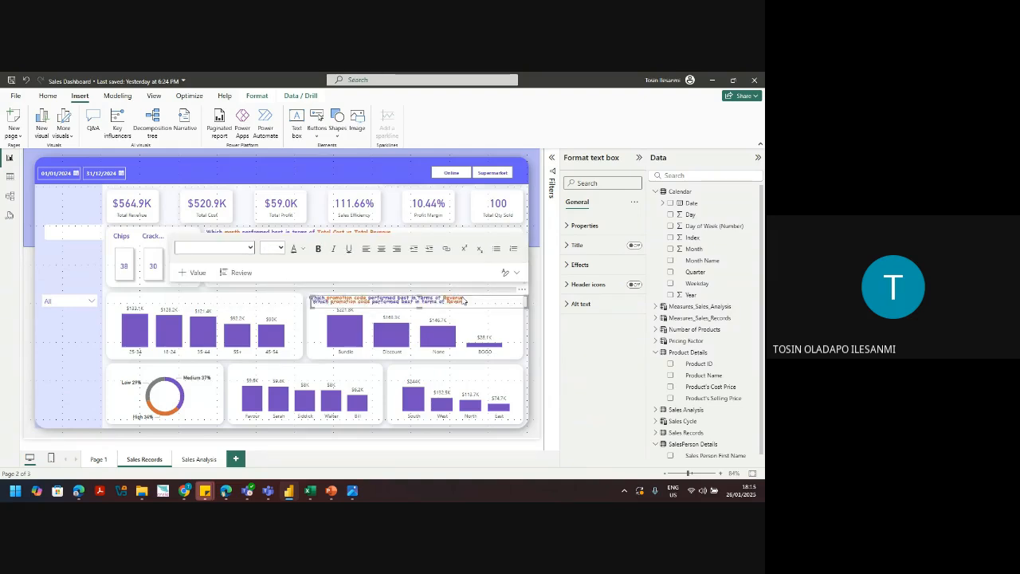
left_click_drag(464, 299, 262, 297)
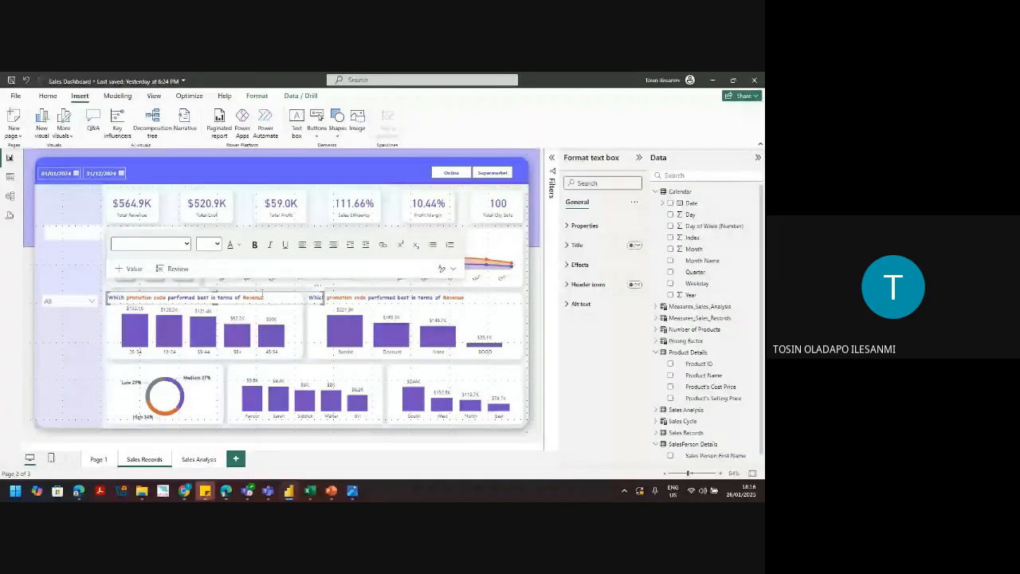
mouse_move(185, 491)
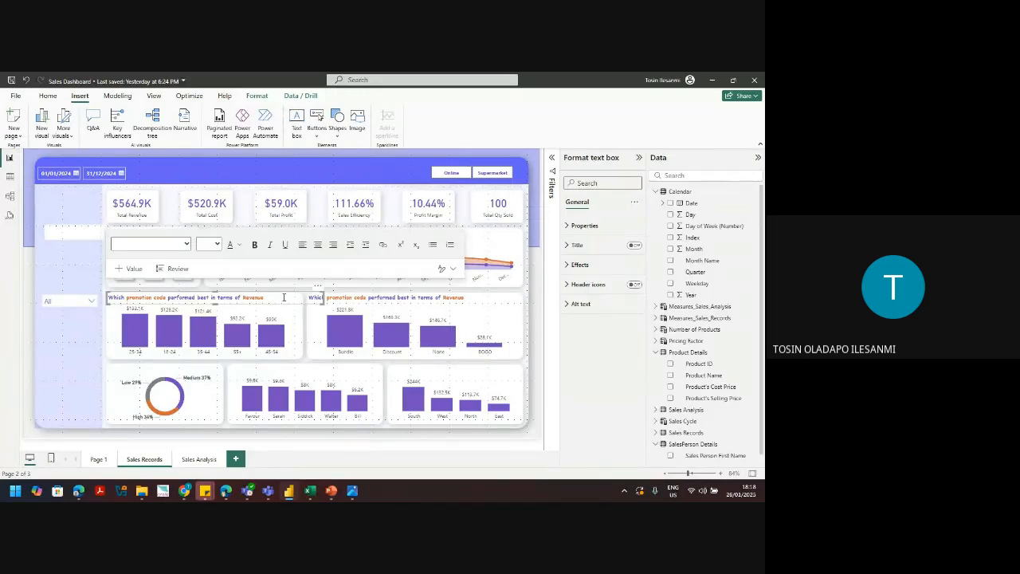
Step: Replace 'promotion code' with 'Age Range' in the left chart's title and paste a duplicate
double_click(140, 297)
key("BackSpace")
key("Delete")
key("Delete")
key("Delete")
key("Delete")
type("Ag")
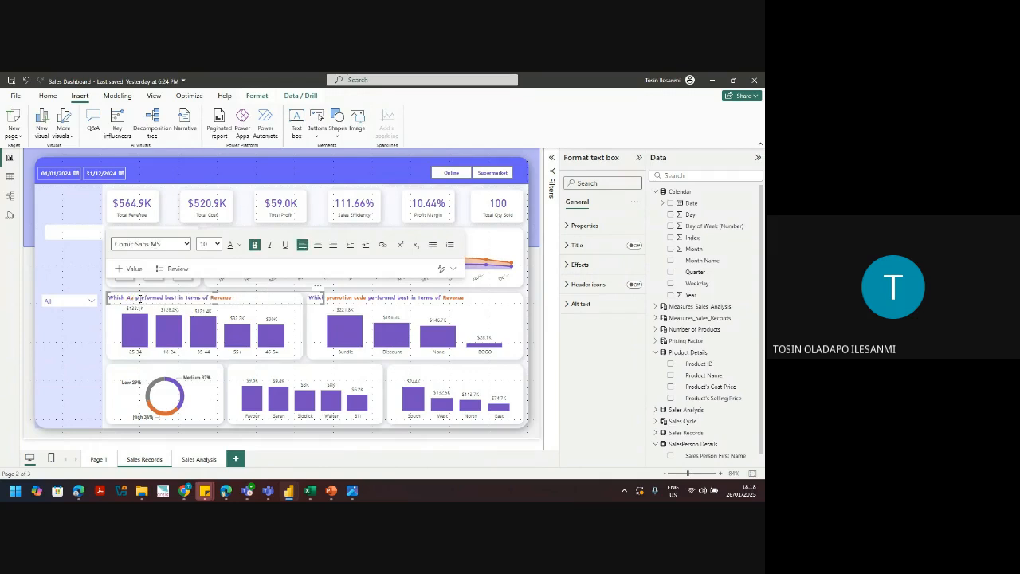
key("ctrl+z")
left_click_drag(163, 299, 127, 299)
key("Delete")
type("Age Range")
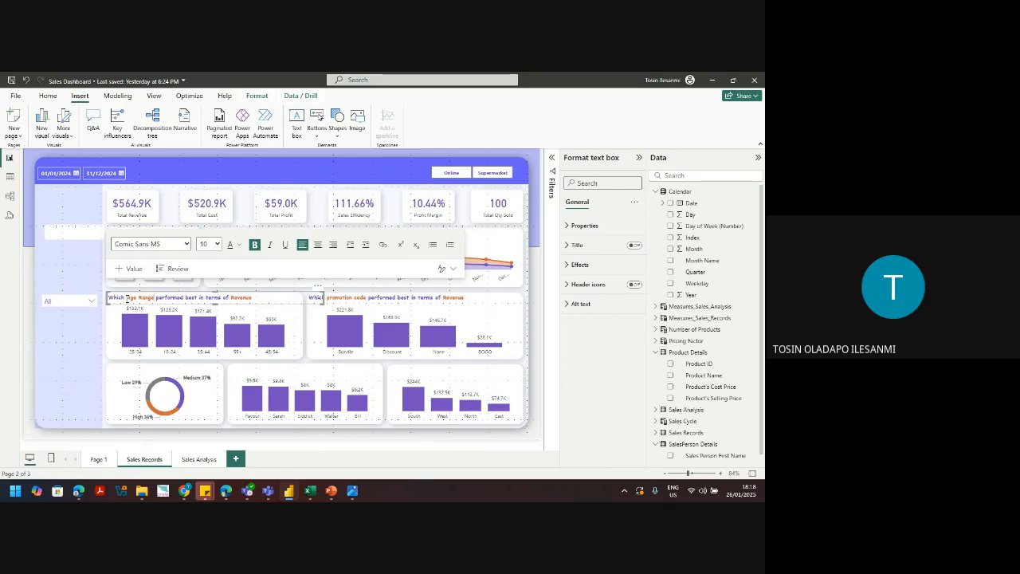
left_click(250, 296)
key("ctrl+v")
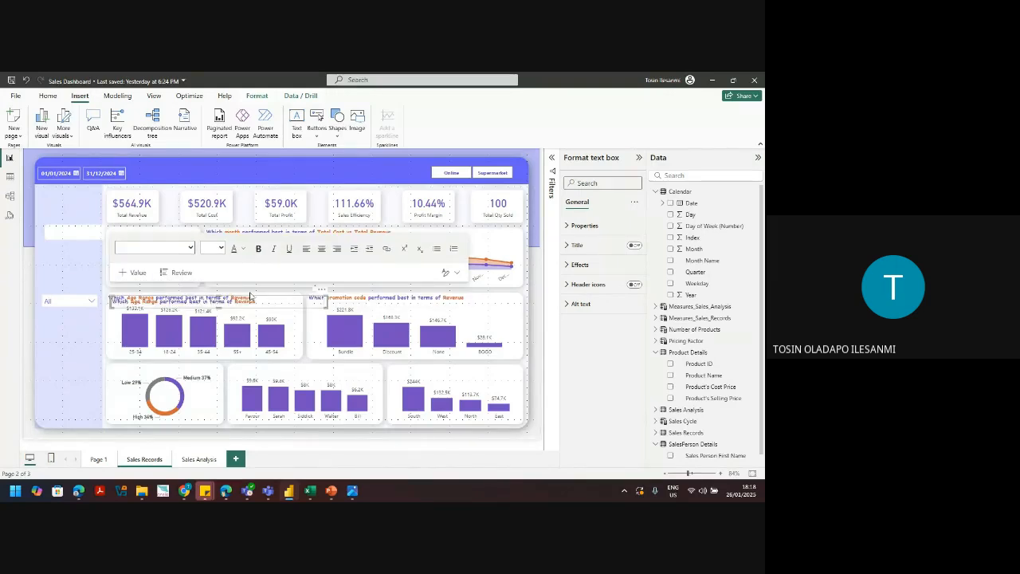
Step: Move the pasted title onto the salesperson chart, changing 'Age Range' to 'Sales Person' and 'Revenue' to 'Profit'
left_click_drag(250, 296, 367, 367)
left_click_drag(278, 369, 251, 369)
type("Sales Person")
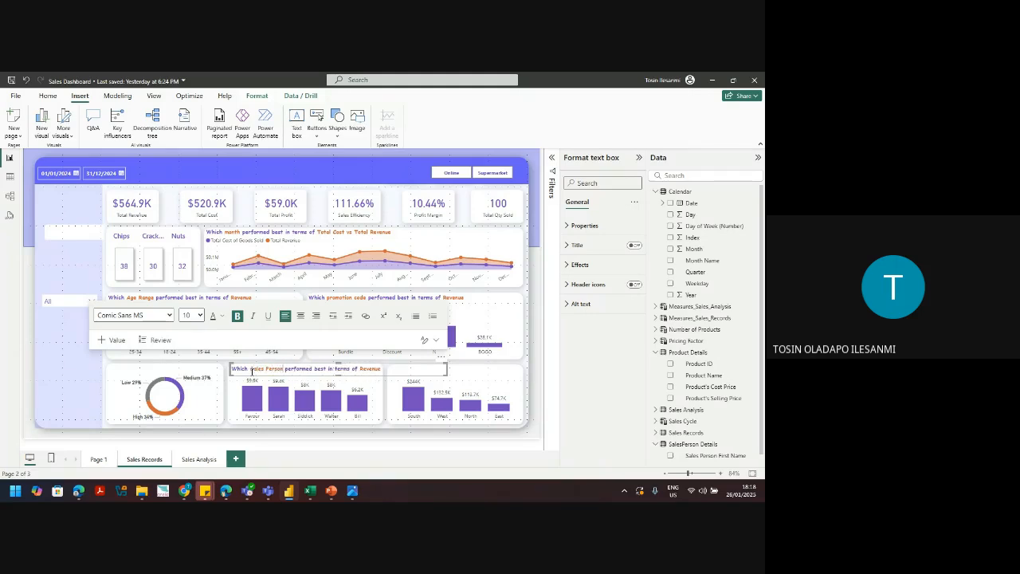
double_click(366, 369)
type("Profit")
Step: Narrow the Sales Person title box and place a duplicate over the region chart
left_click_drag(449, 370, 383, 369)
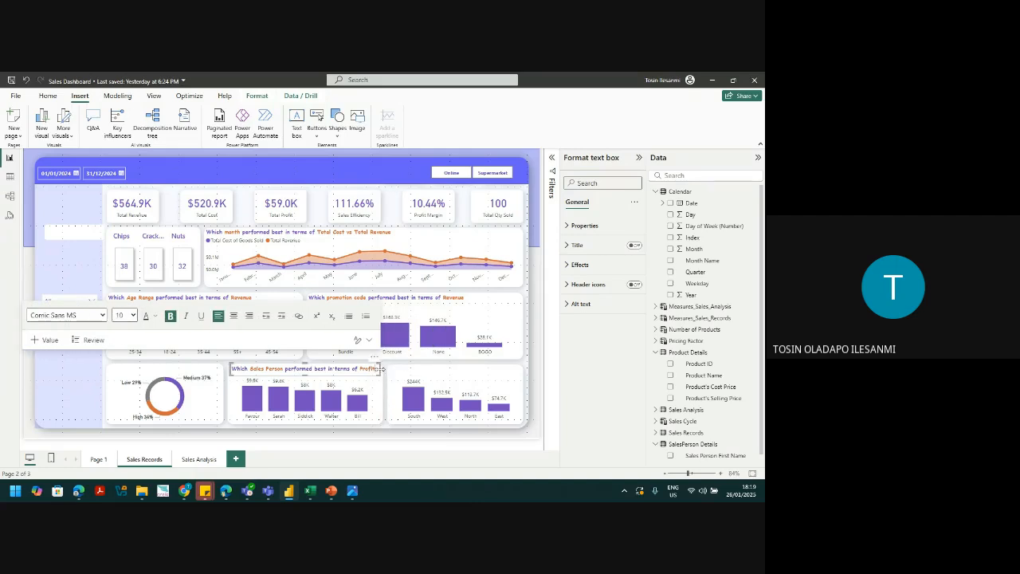
key("ctrl+c")
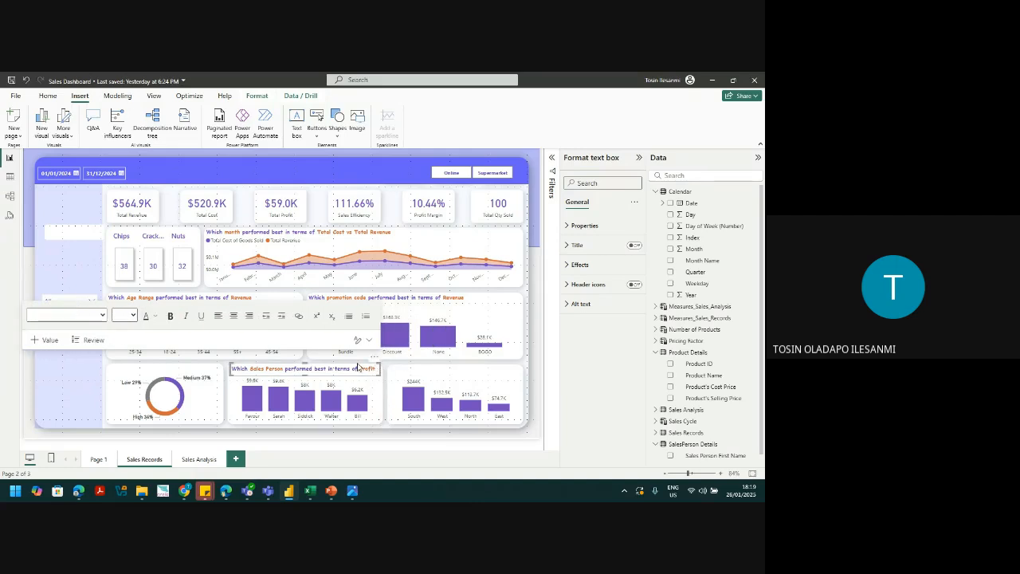
key("ctrl+v")
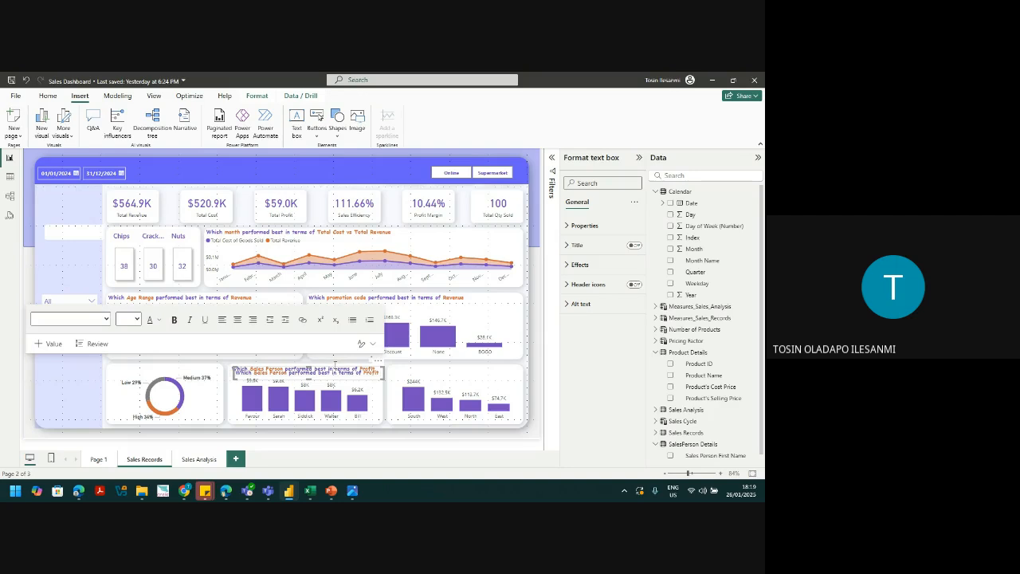
left_click_drag(335, 366, 484, 368)
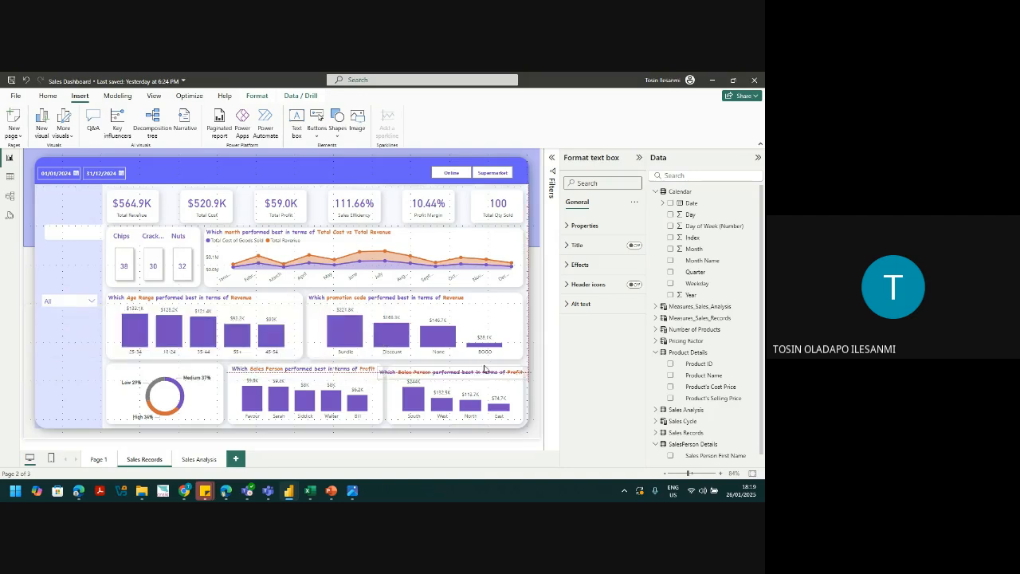
left_click(410, 371)
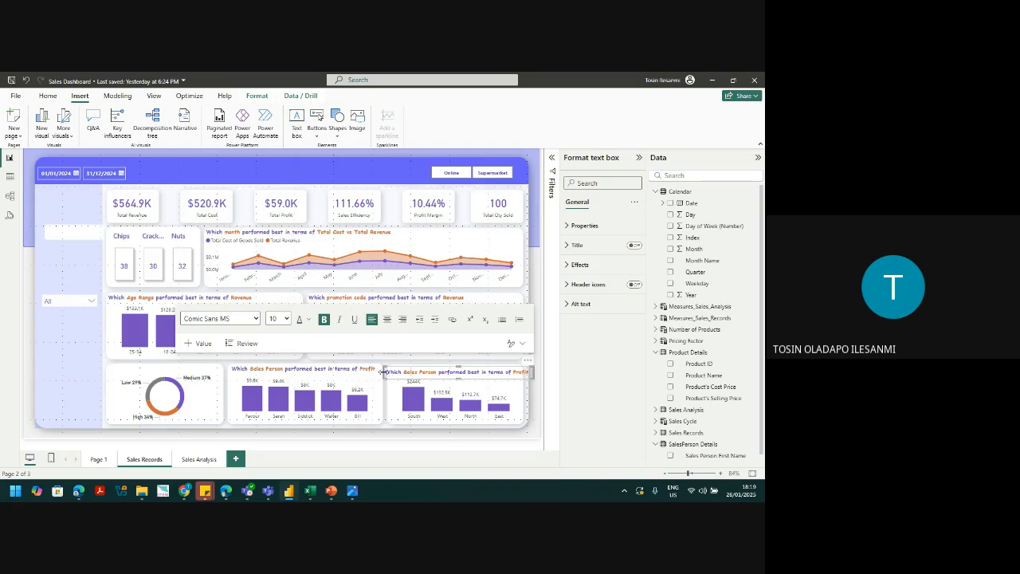
left_click_drag(383, 371, 390, 372)
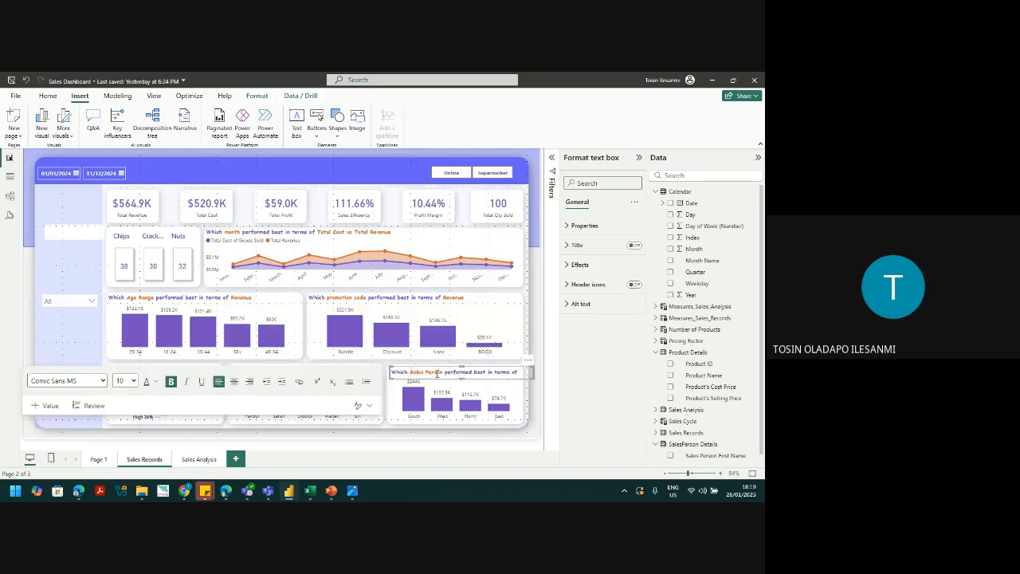
Step: Change 'Sales Person' to 'Region' in the duplicate and nudge it into alignment
left_click_drag(444, 374, 410, 374)
type("Region")
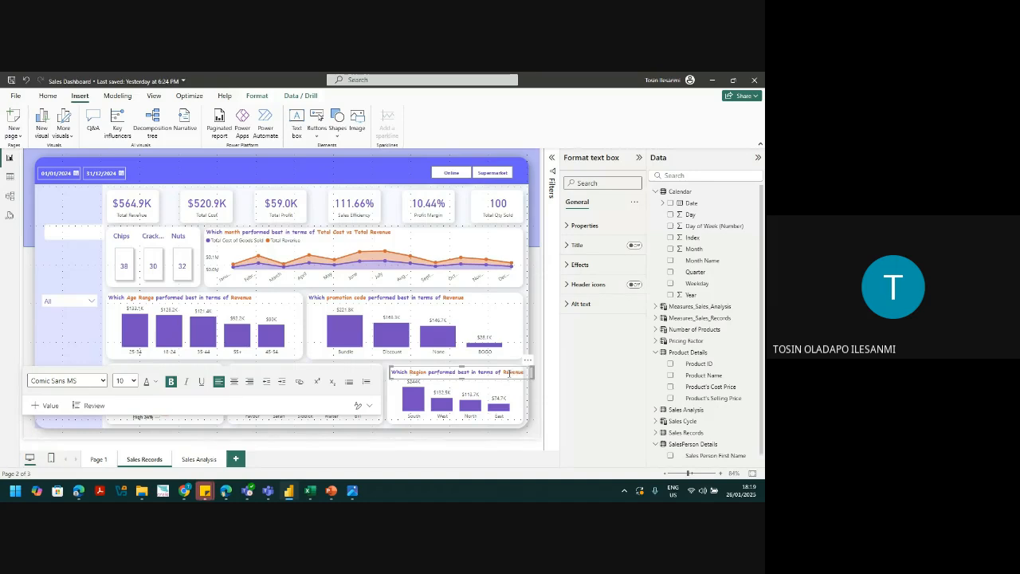
left_click(501, 367)
key("Up")
key("Up")
key("Up")
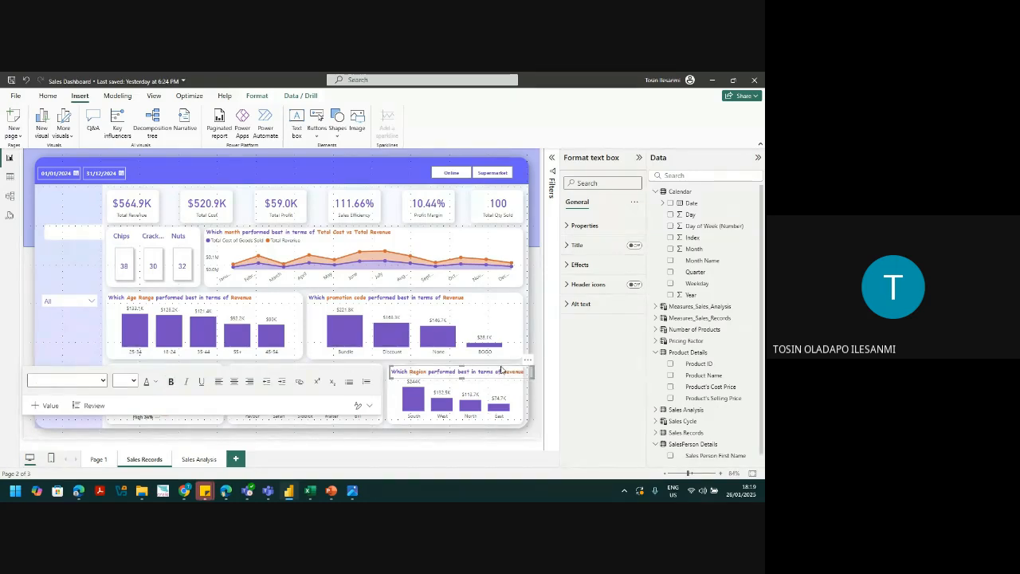
key("Up")
key("Up")
key("Left")
key("Left")
key("Left")
key("Left")
key("Up")
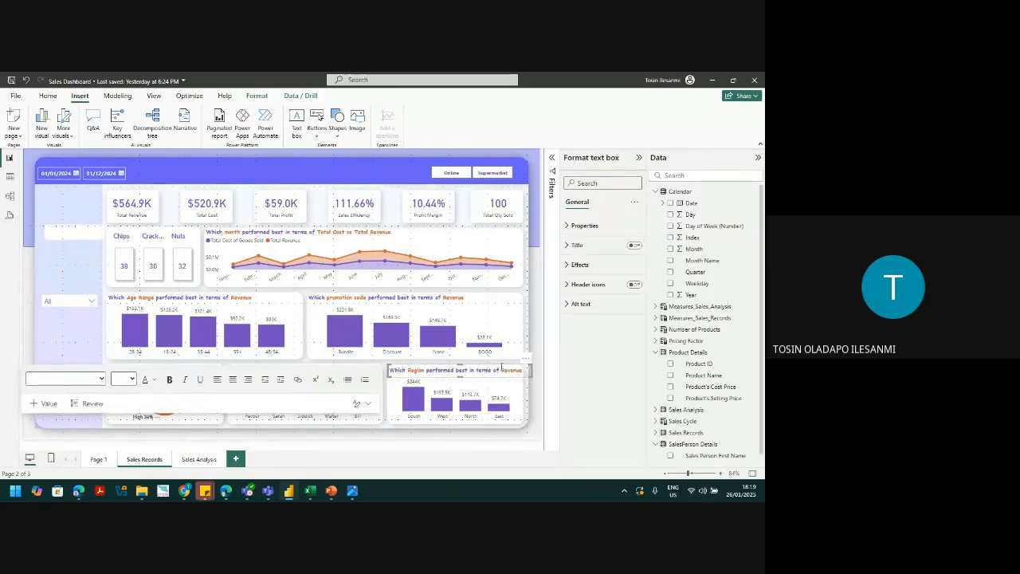
left_click(531, 314)
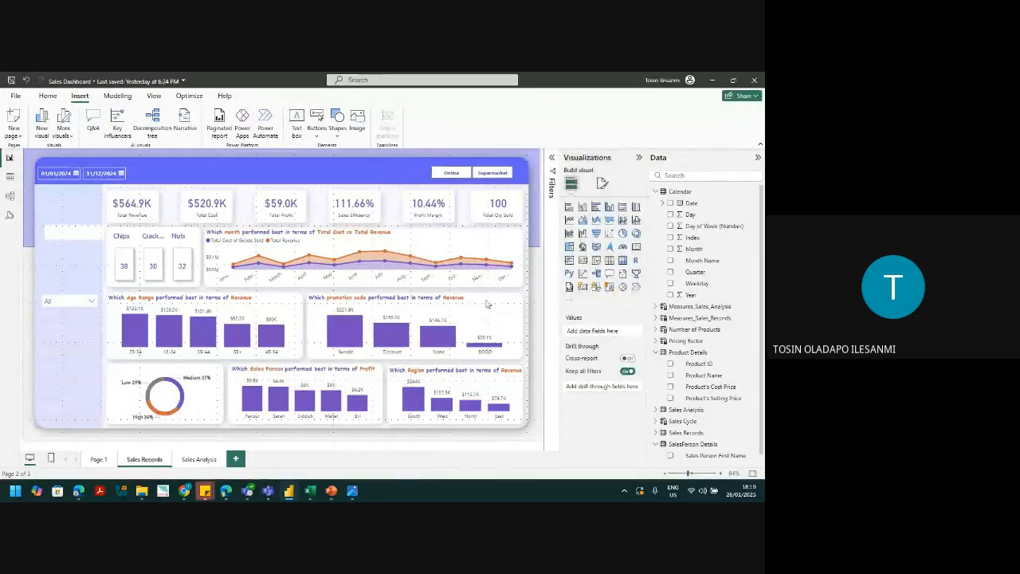
Step: Duplicate the Sales Person title and fit the copy above the donut chart
left_click(351, 305)
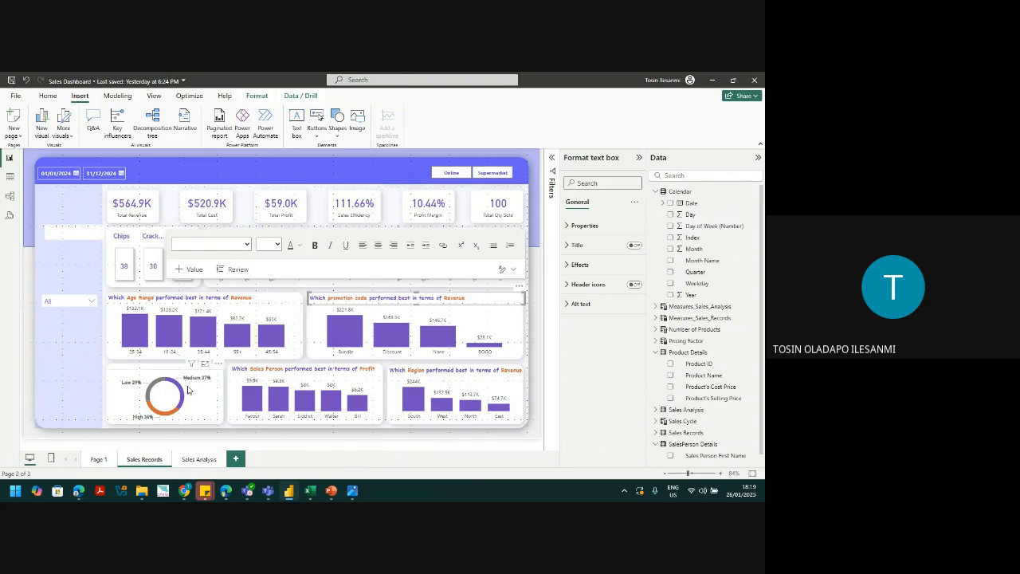
left_click(281, 367)
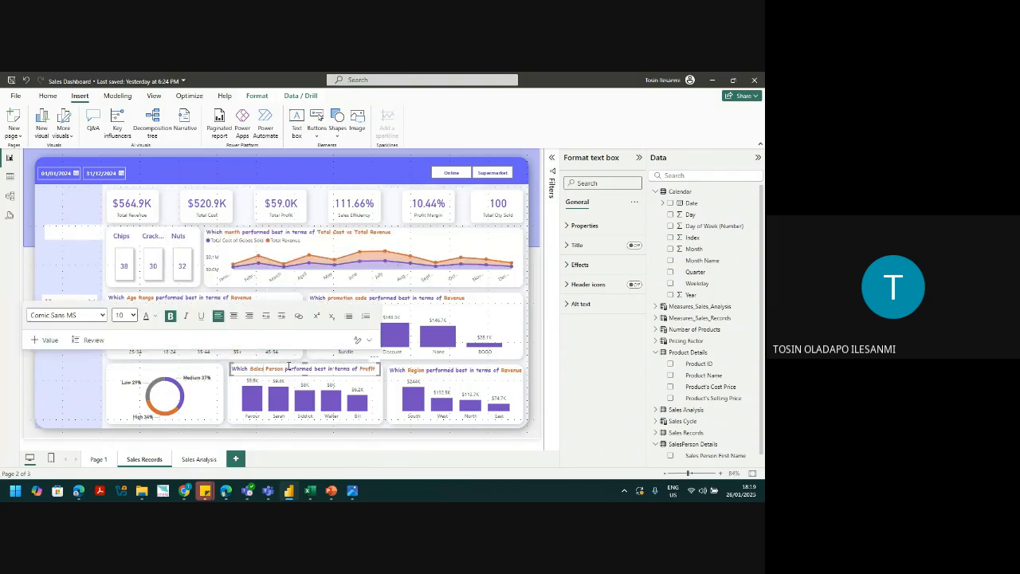
left_click(292, 369)
key("ctrl+v")
left_click(293, 367)
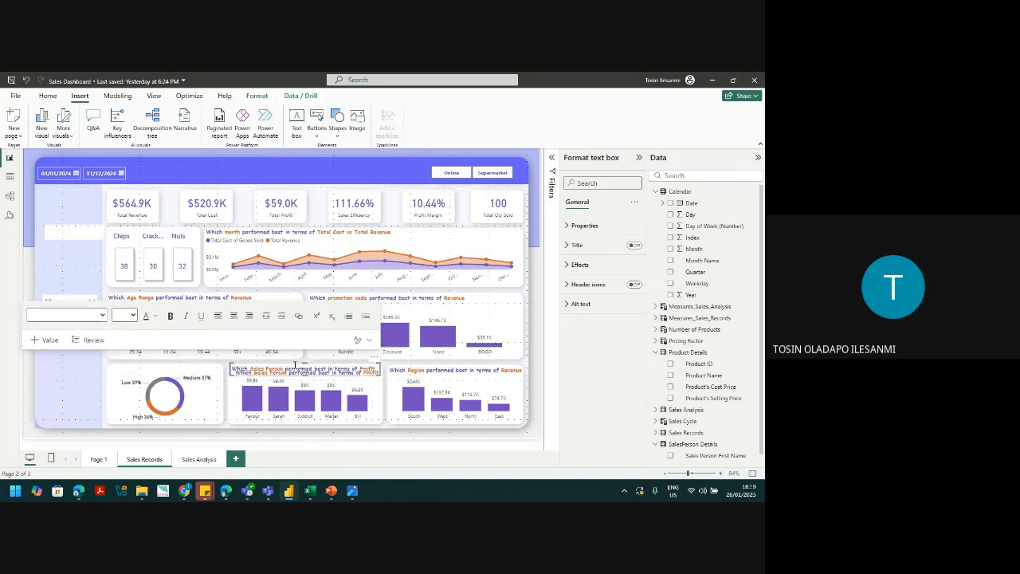
left_click_drag(292, 368, 173, 368)
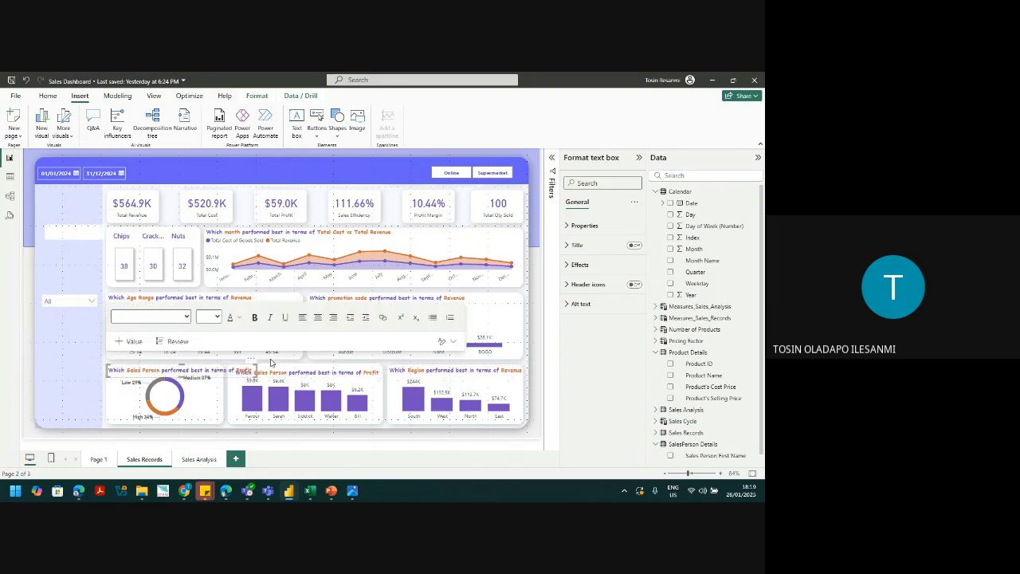
left_click_drag(257, 370, 207, 370)
triple_click(206, 370)
key("Delete")
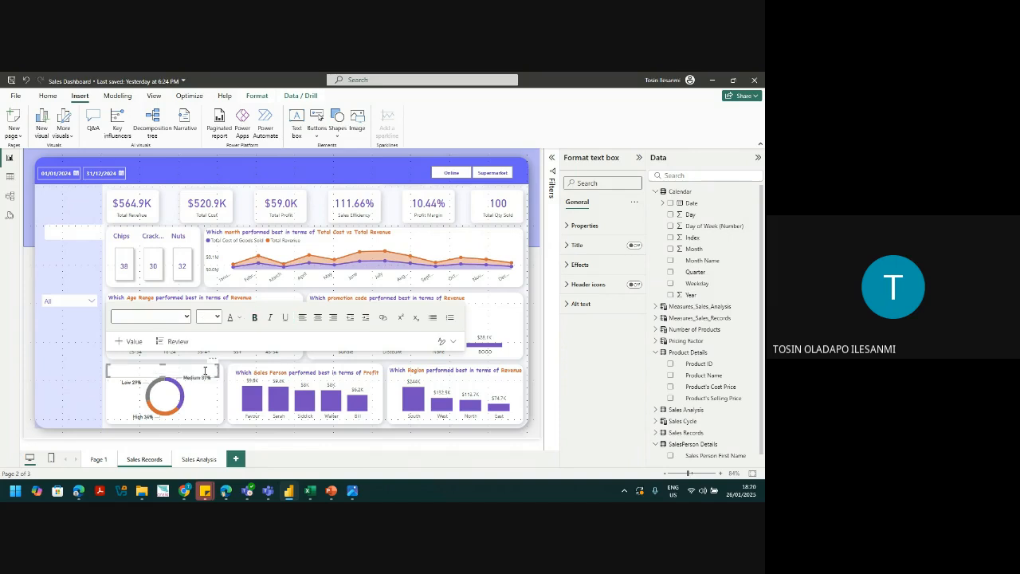
key("ctrl+z")
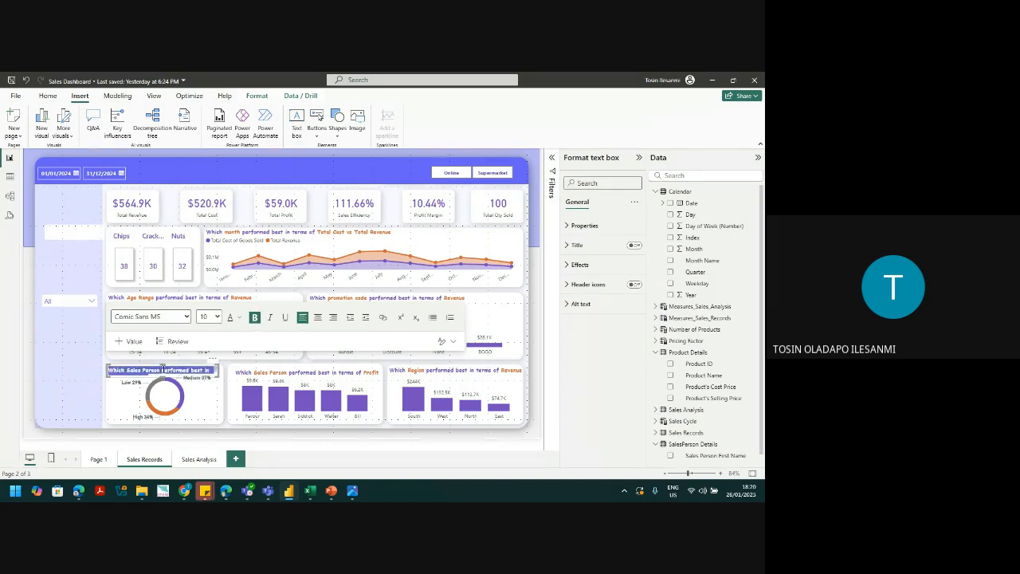
Step: Replace 'Which' with 'Distribution of' and delete 'Sales Person' in the donut title
left_click(137, 372)
double_click(135, 371)
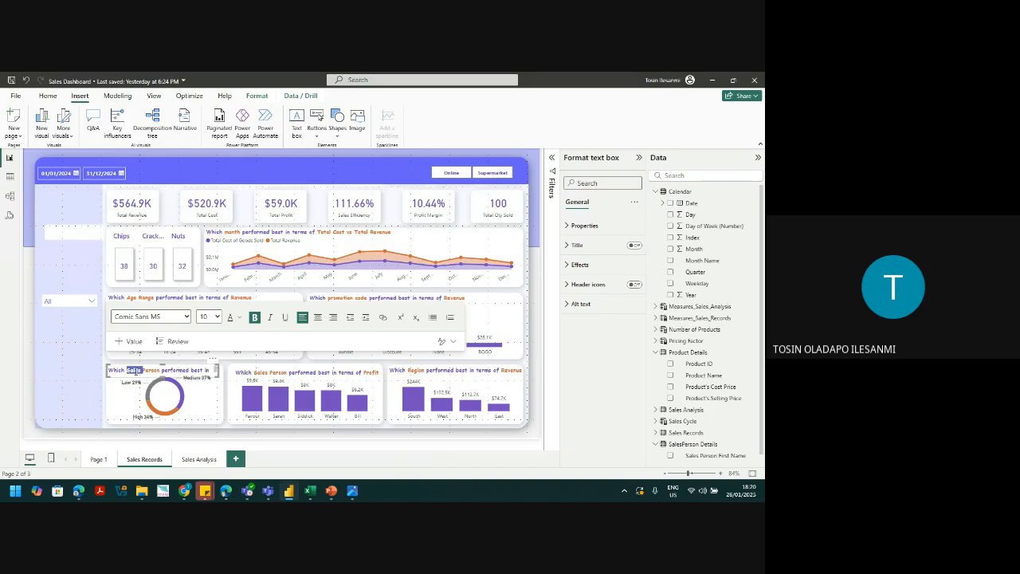
double_click(117, 371)
type("Distribution o")
type("f")
left_click_drag(185, 372, 156, 372)
key("BackSpace")
Step: Finish the donut title as 'Distribution of Spending Pattern' and nudge it upward
type("aending Patter")
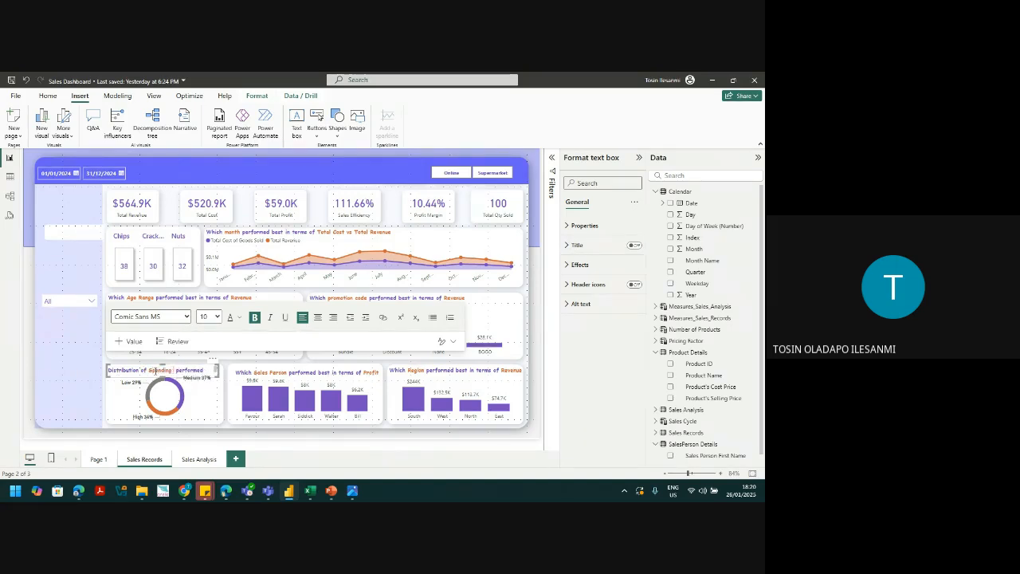
key("BackSpace")
key("BackSpace")
key("BackSpace")
key("BackSpace")
key("BackSpace")
key("BackSpace")
key("BackSpace")
type("Patterns")
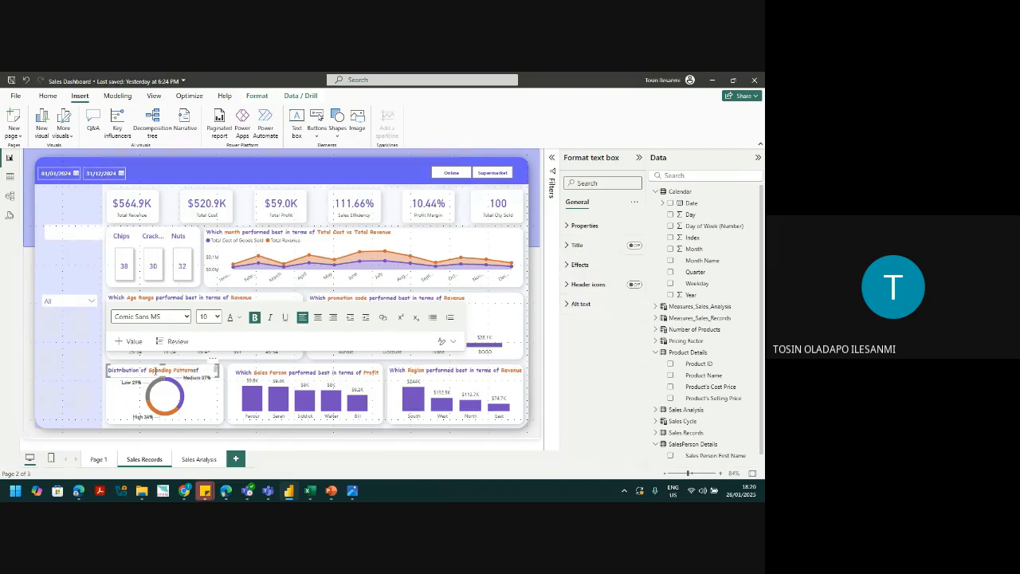
key("Delete")
key("Delete")
key("Delete")
key("Delete")
key("Delete")
key("Delete")
key("Delete")
key("Delete")
key("Delete")
left_click(231, 398)
left_click(181, 370)
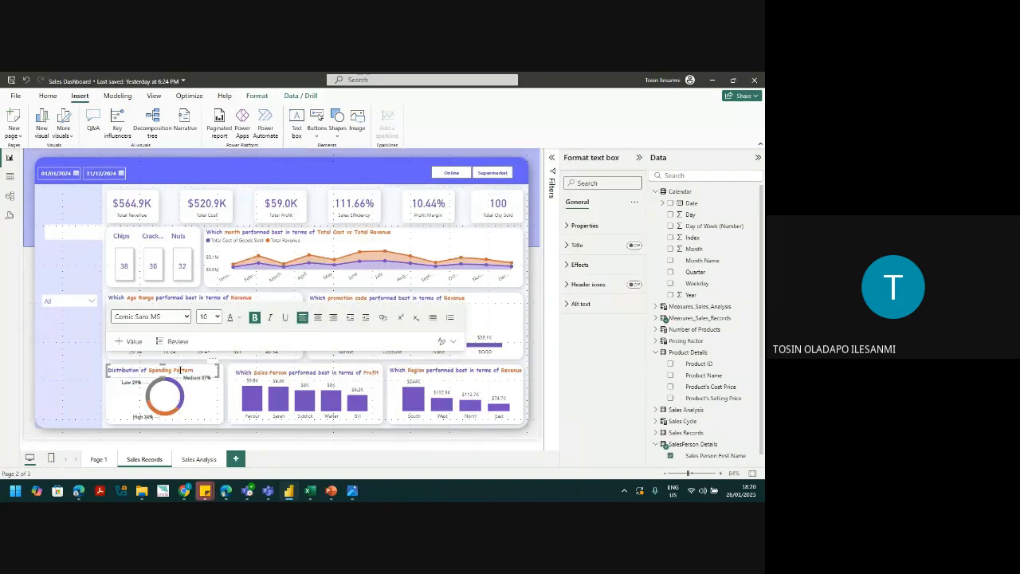
left_click(189, 366)
key("Up")
key("Up")
key("Up")
key("Up")
key("Up")
Step: Nudge the Sales Person title up and sideways so it sits neatly above its chart
left_click(269, 382)
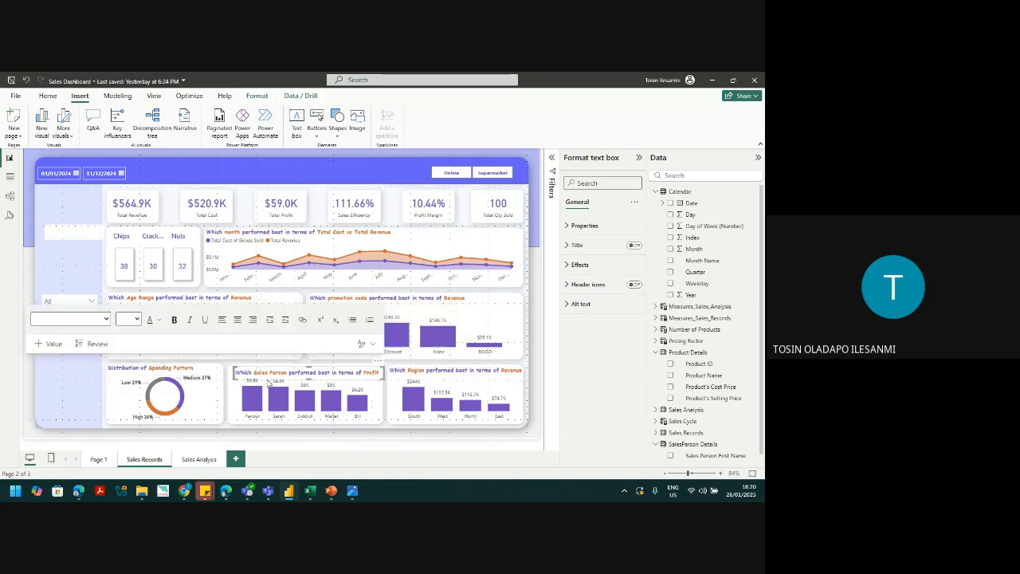
key("Up")
key("Up")
key("Up")
key("Up")
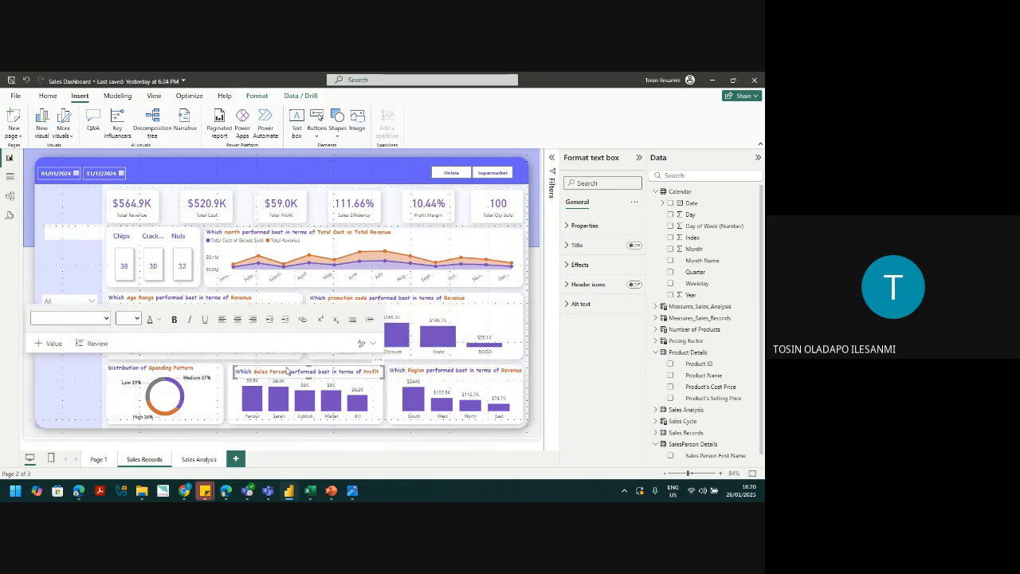
key("Up")
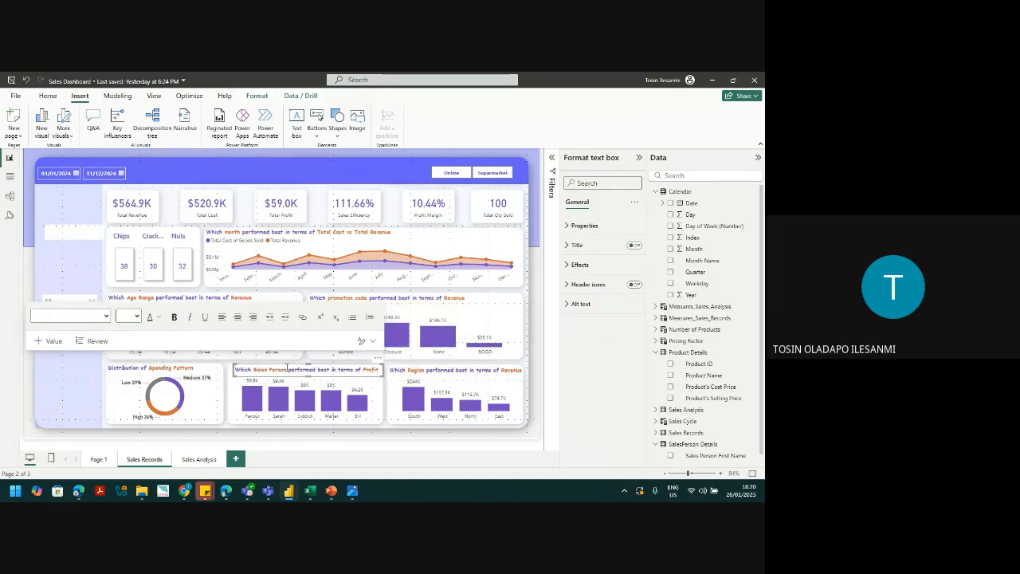
key("Left")
key("Left")
key("Left")
key("Left")
key("Left")
key("Left")
key("Left")
key("Left")
key("Left")
key("Right")
key("Right")
key("Right")
key("Up")
key("Up")
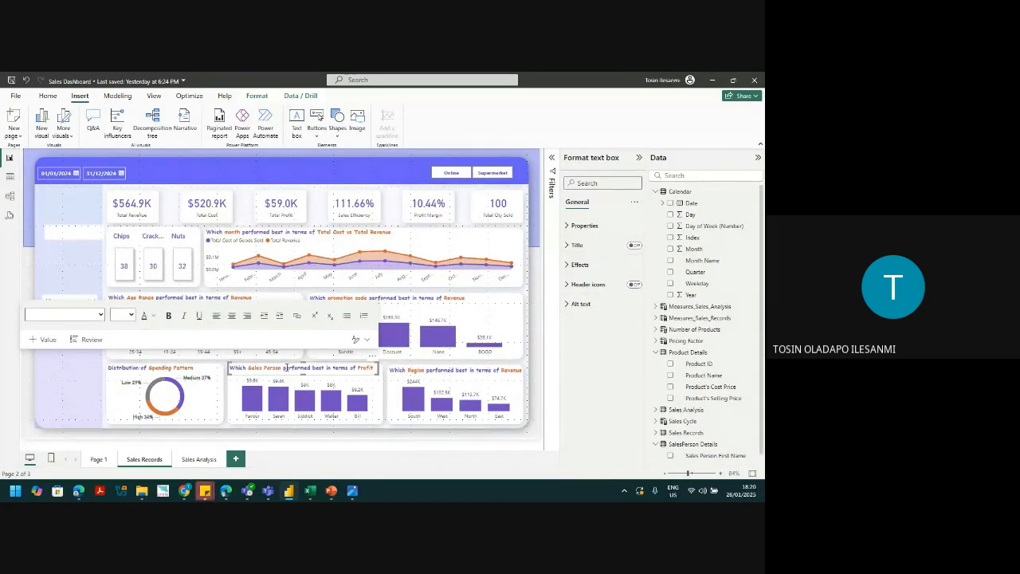
left_click(76, 396)
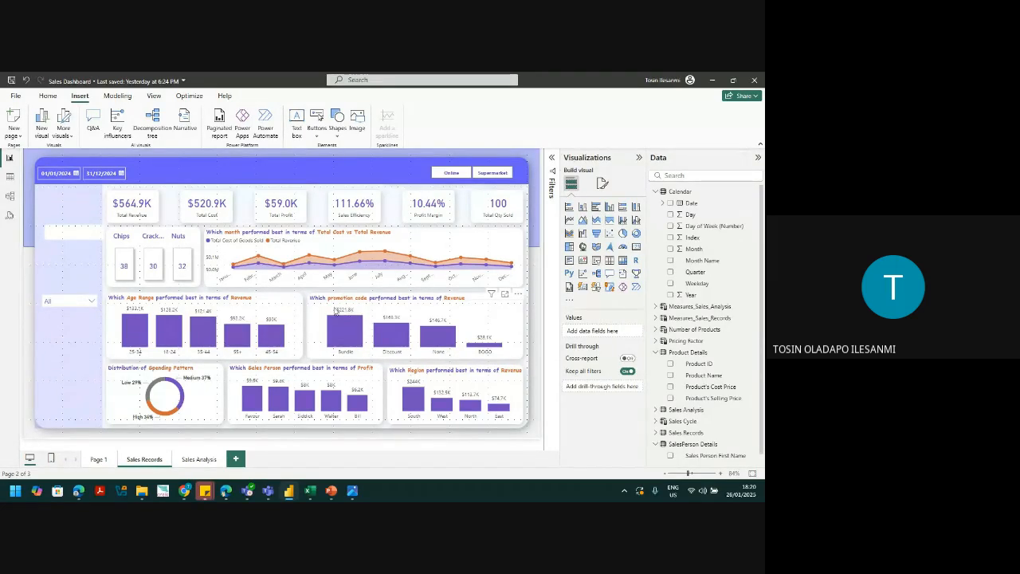
Step: Color all bars of the Age Range chart light lavender
left_click(271, 325)
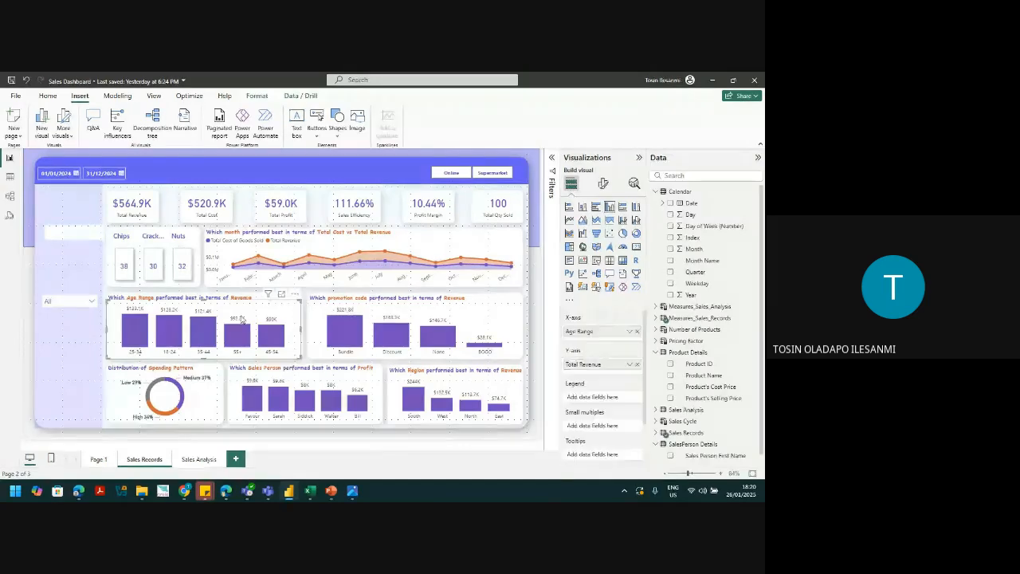
left_click(604, 185)
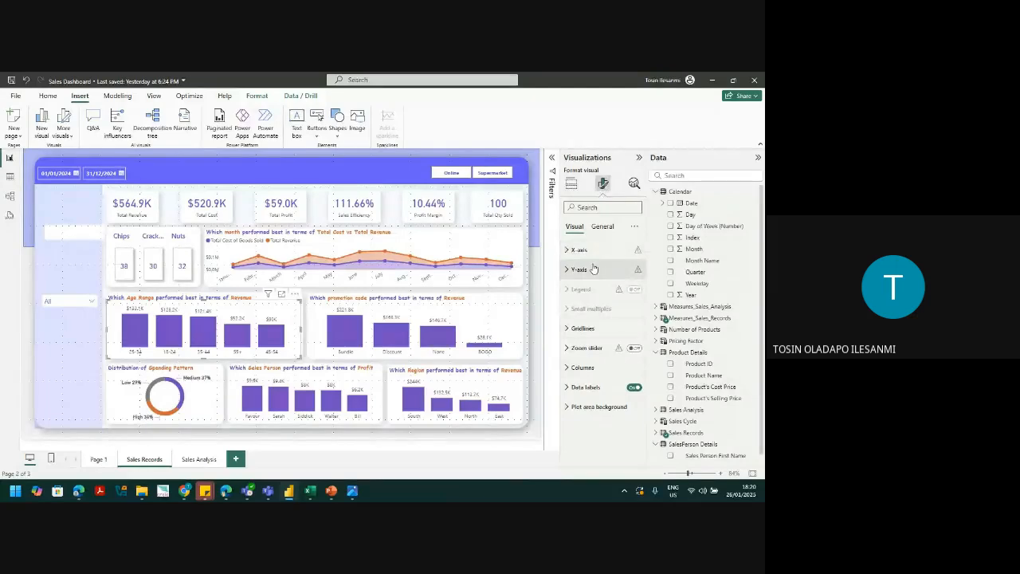
left_click(580, 369)
scroll(644, 352, "down", 1)
scroll(644, 352, "up", 1)
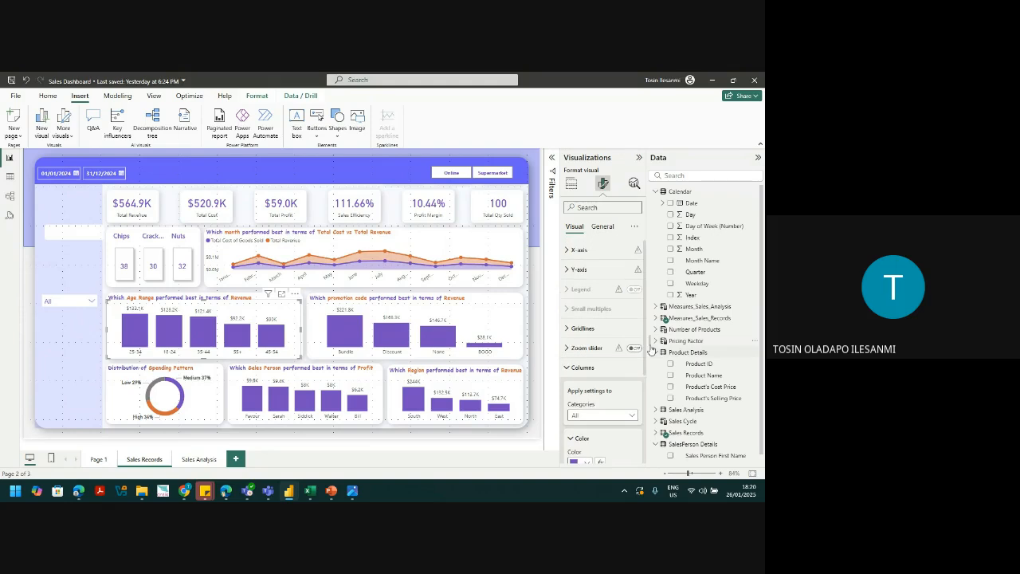
scroll(651, 352, "down", 3)
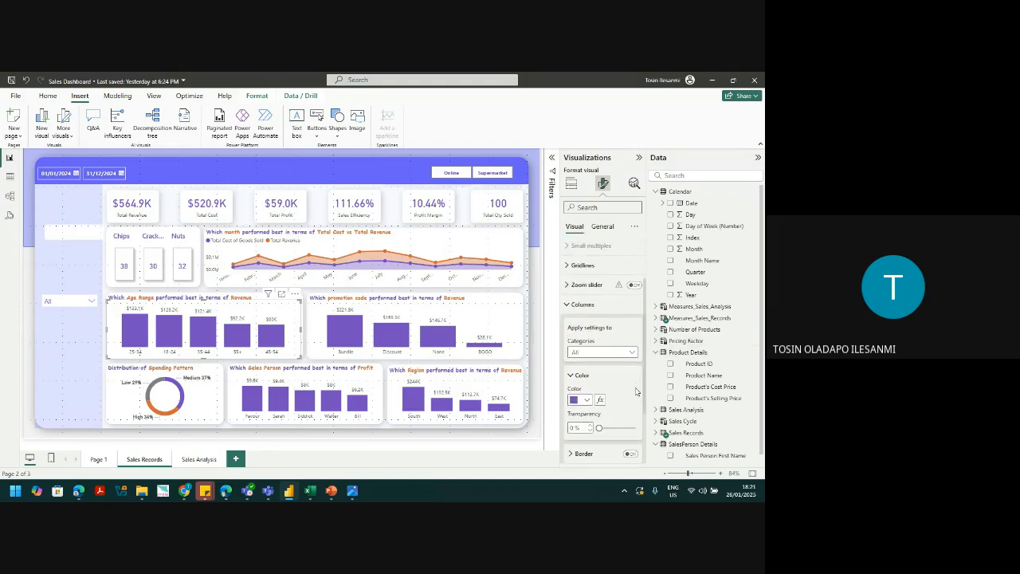
left_click(603, 352)
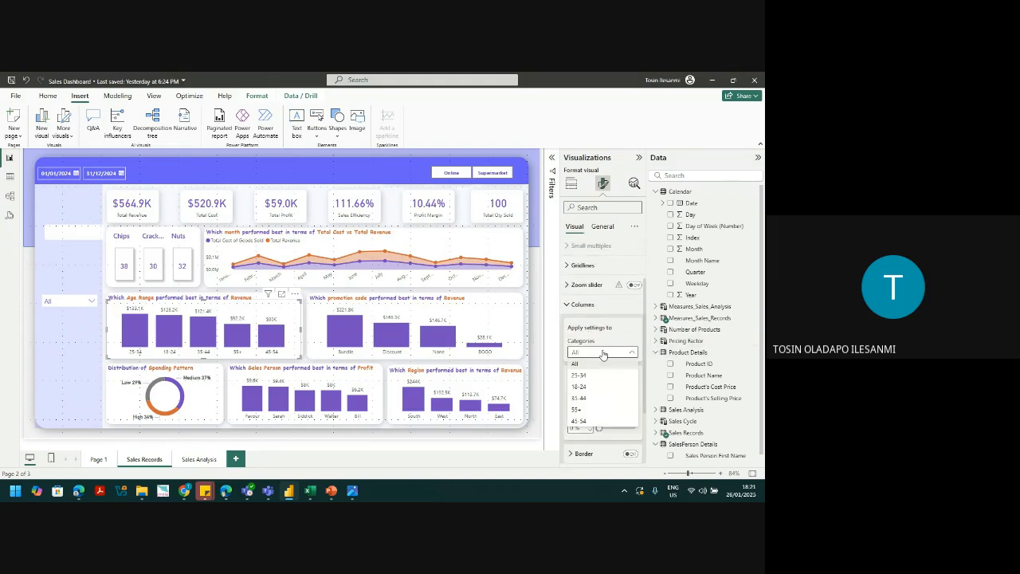
left_click(603, 353)
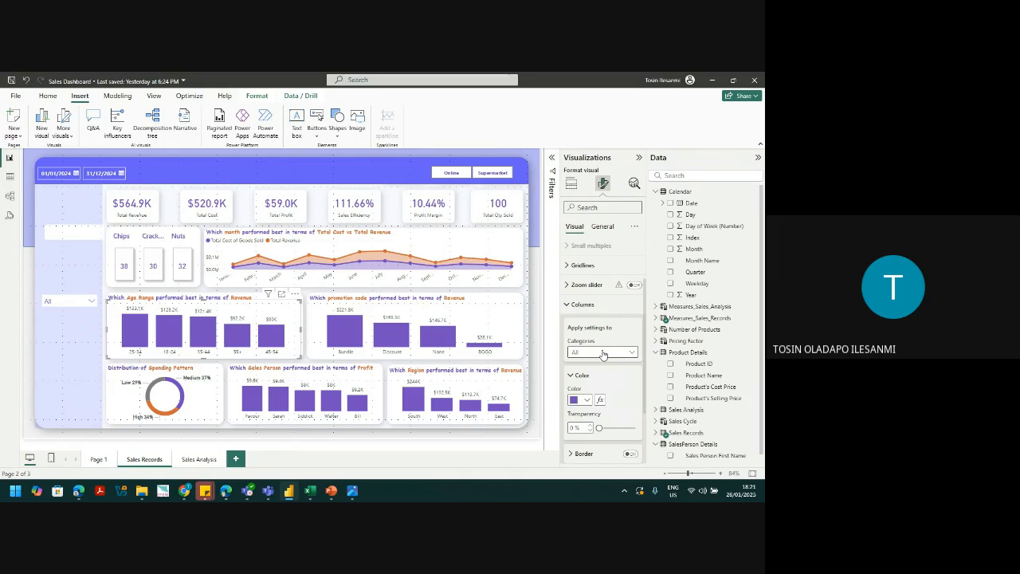
left_click(580, 400)
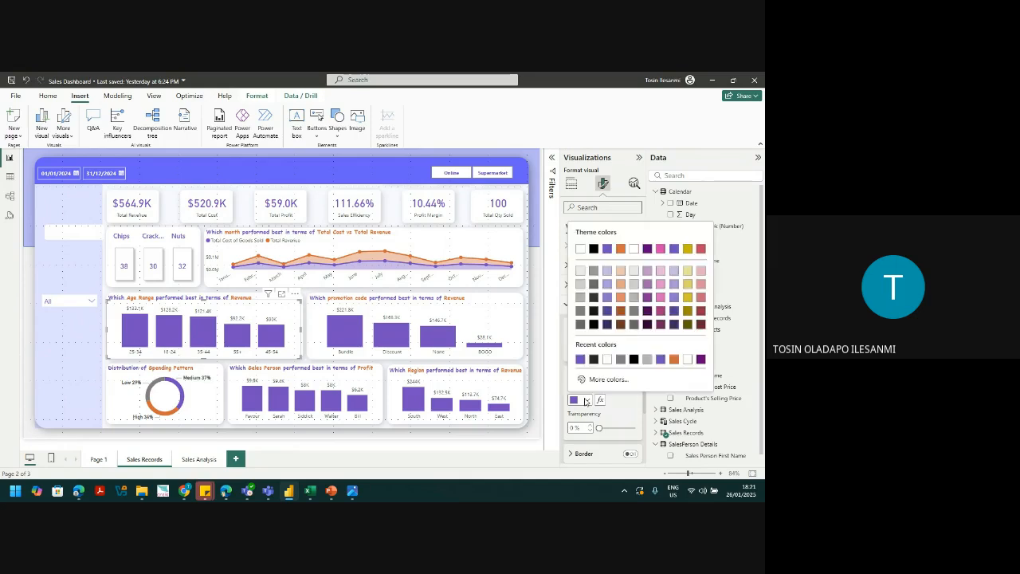
left_click(608, 272)
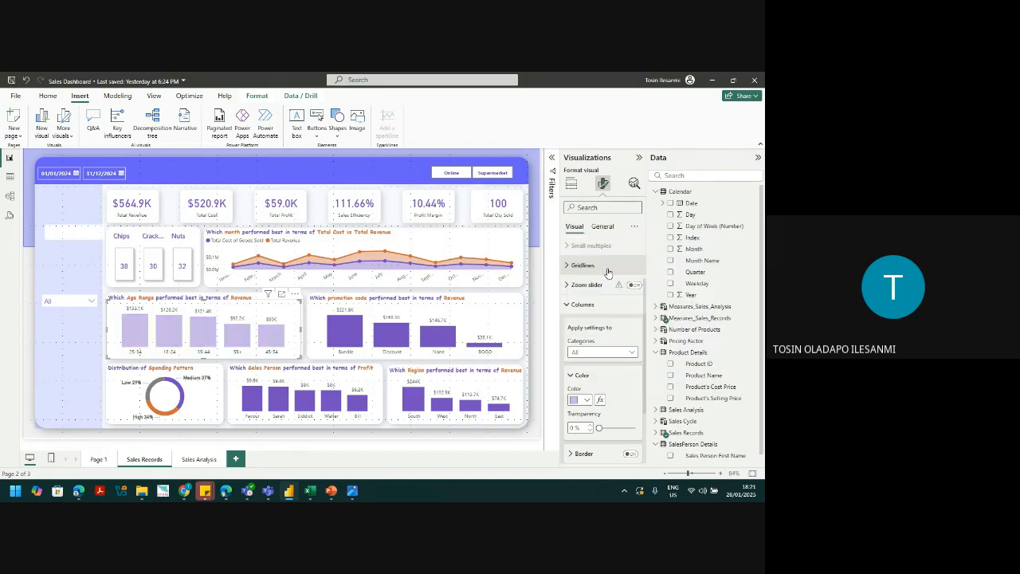
Step: Make the 25-34 bar of the Age Range chart dark purple
left_click(595, 352)
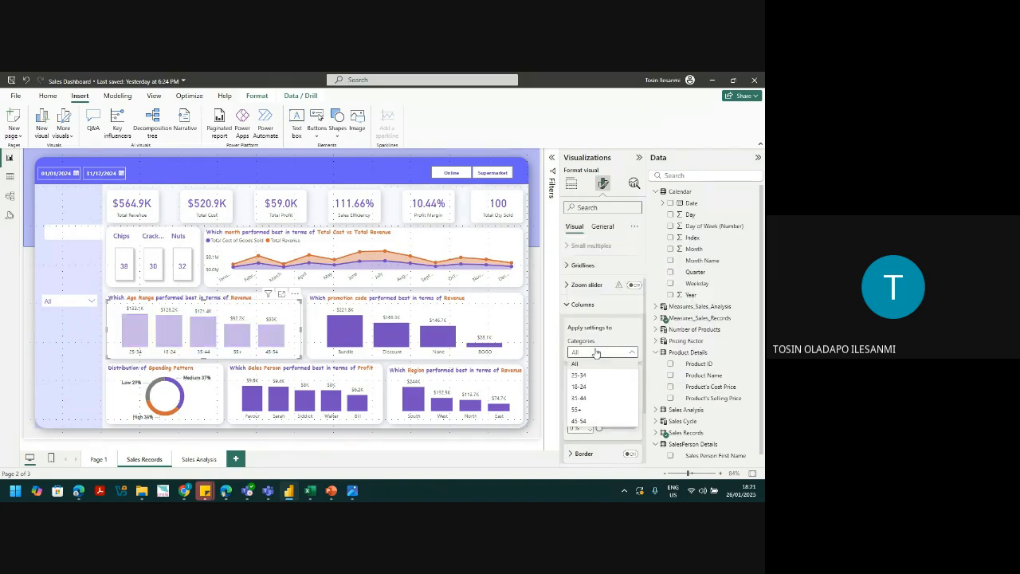
left_click(580, 376)
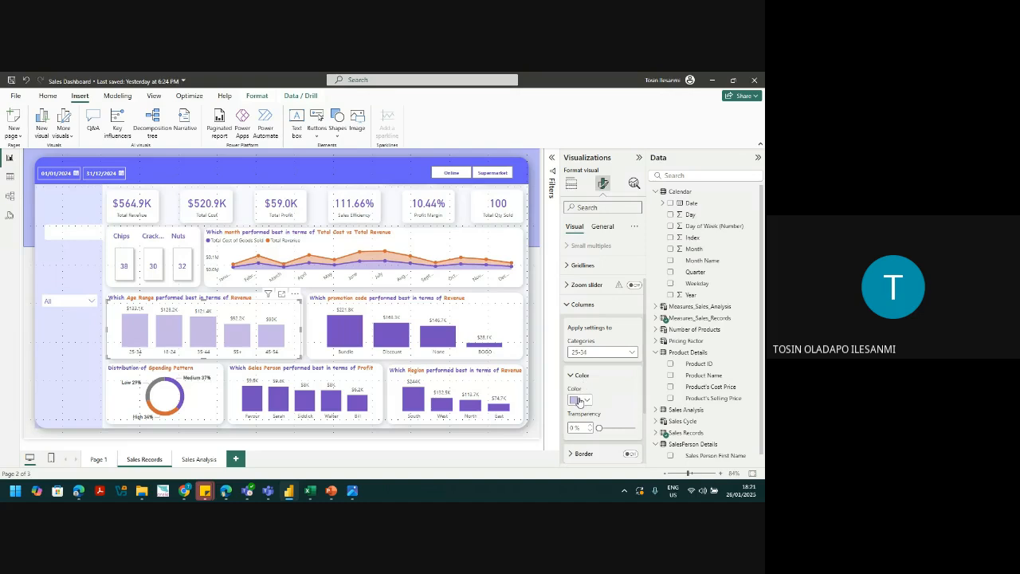
left_click(579, 400)
left_click(597, 364)
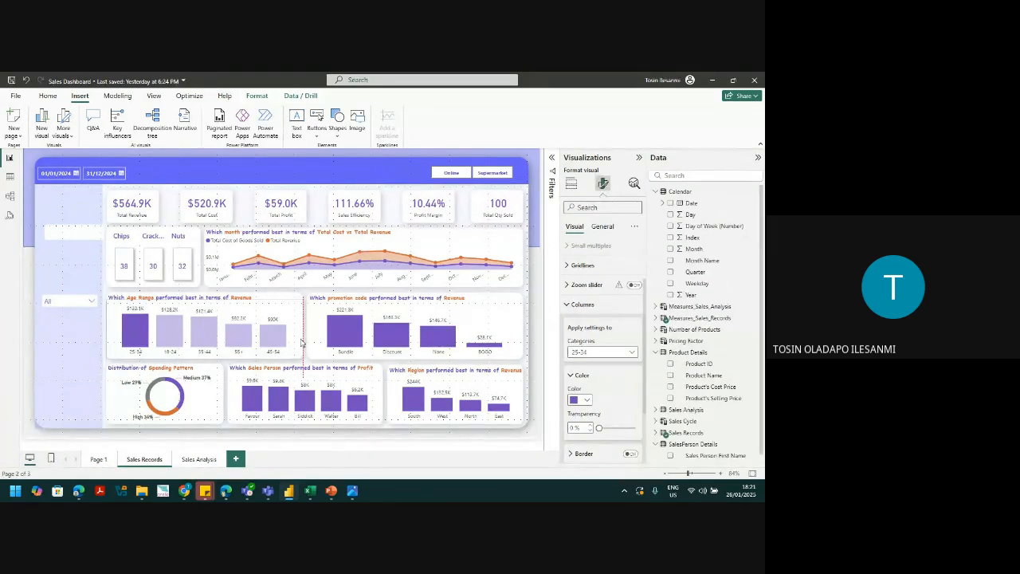
left_click(301, 343)
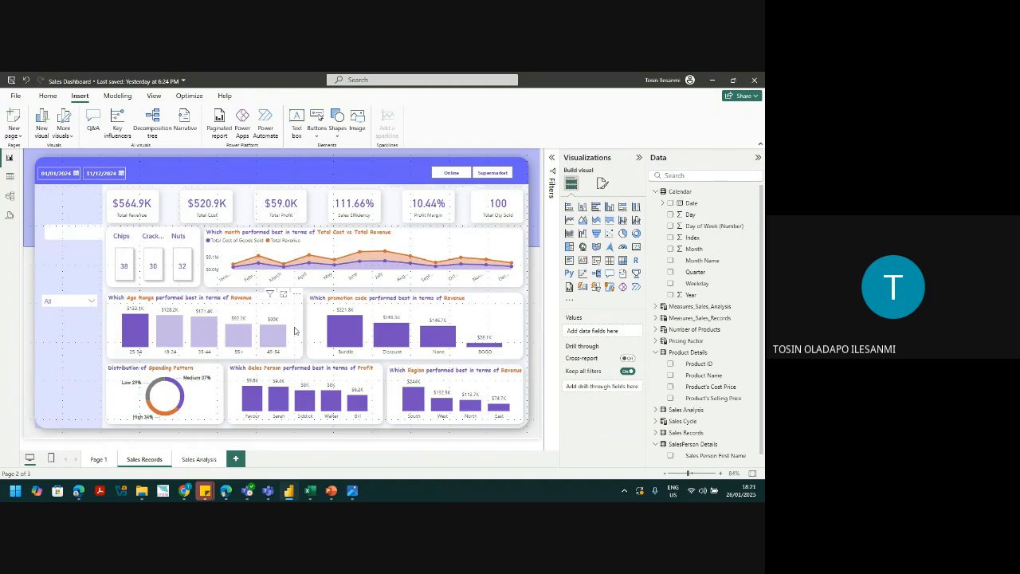
Step: Color all bars of the promotion code chart light lavender
left_click(282, 336)
left_click(315, 336)
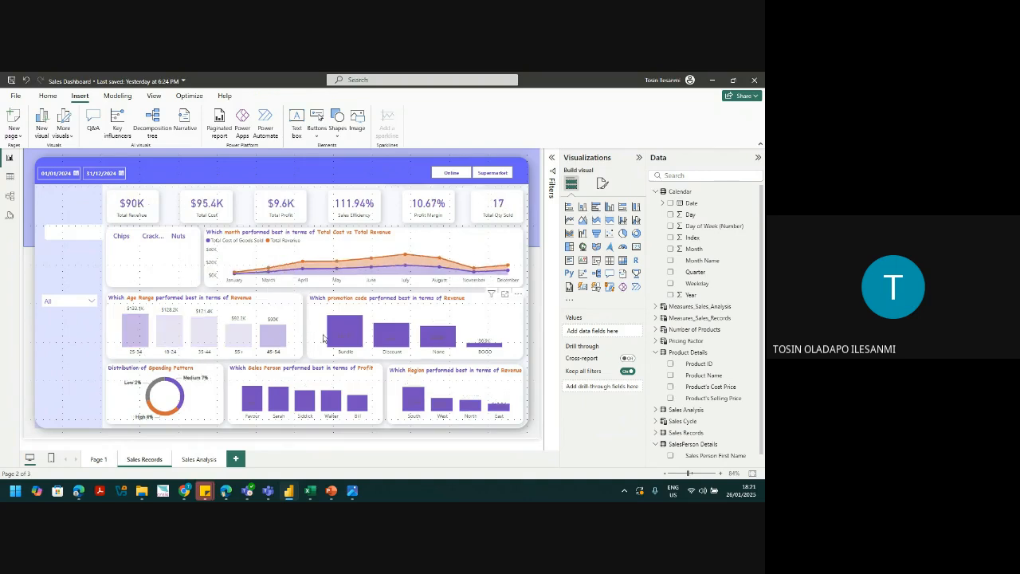
left_click(309, 344)
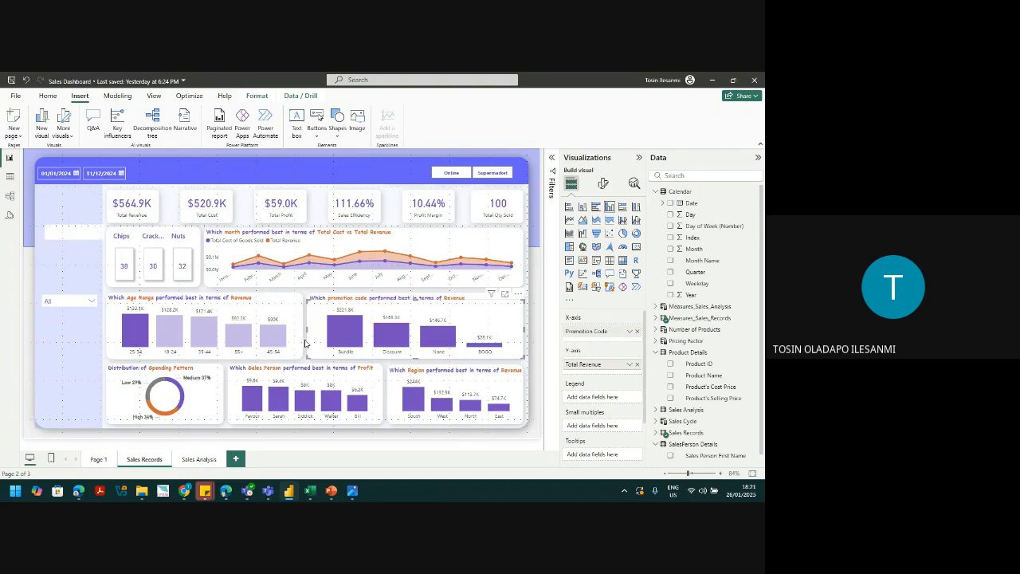
left_click(310, 344)
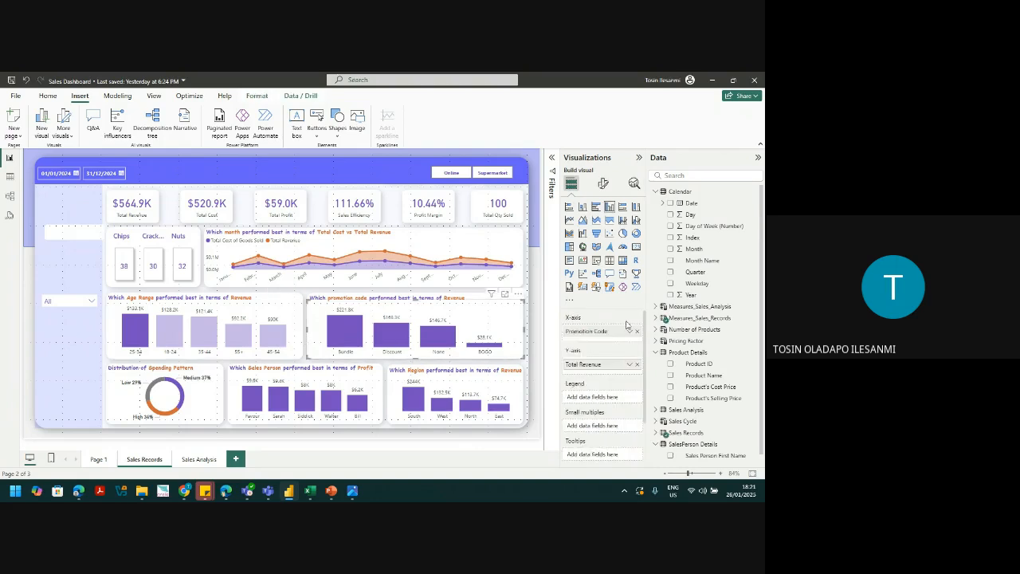
left_click(604, 184)
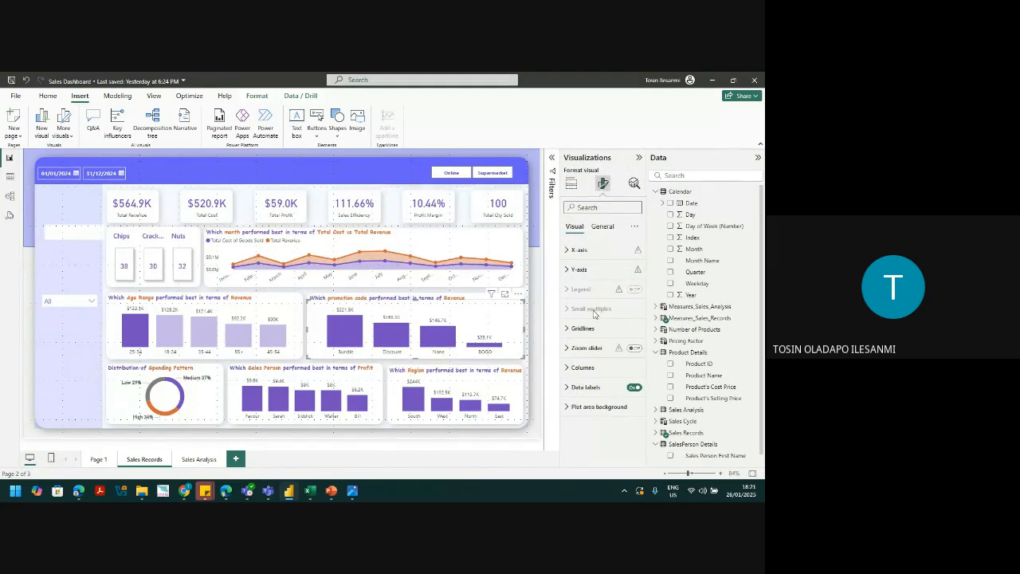
left_click(583, 368)
scroll(638, 383, "down", 2)
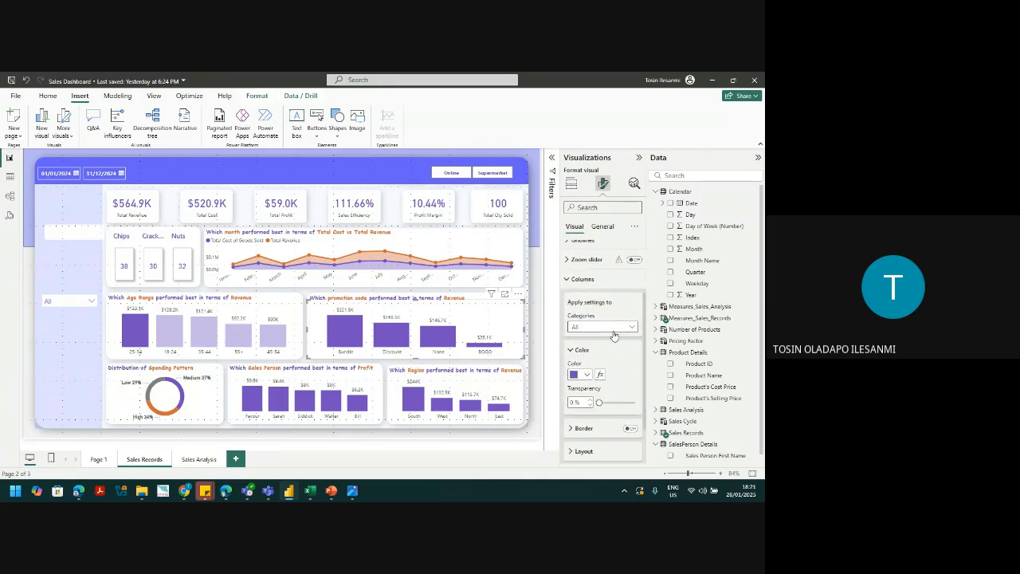
left_click(584, 374)
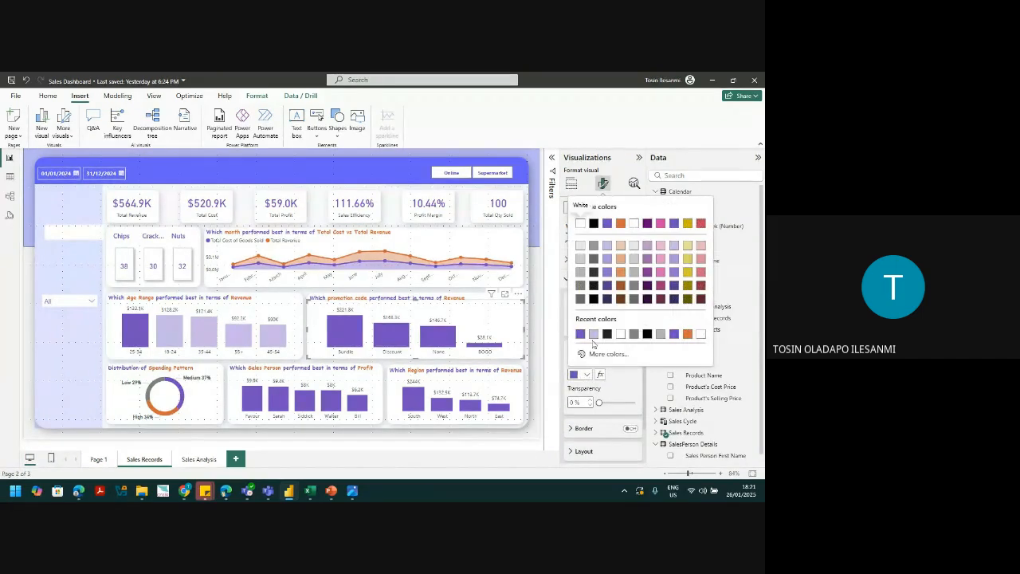
left_click(593, 335)
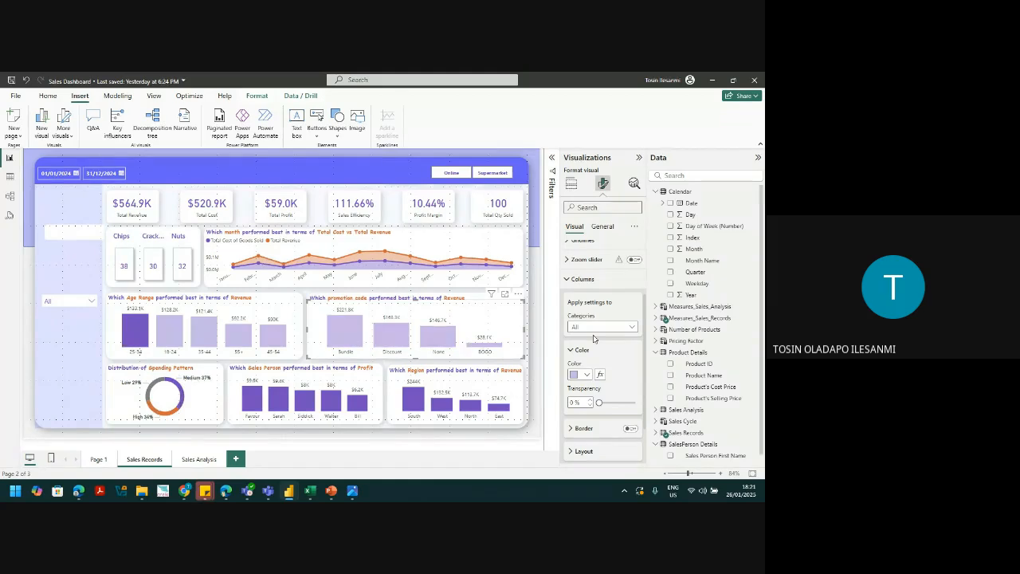
Step: Make the Bundle bar of the promotion code chart dark purple
left_click(595, 328)
left_click(591, 352)
left_click(582, 374)
left_click(594, 335)
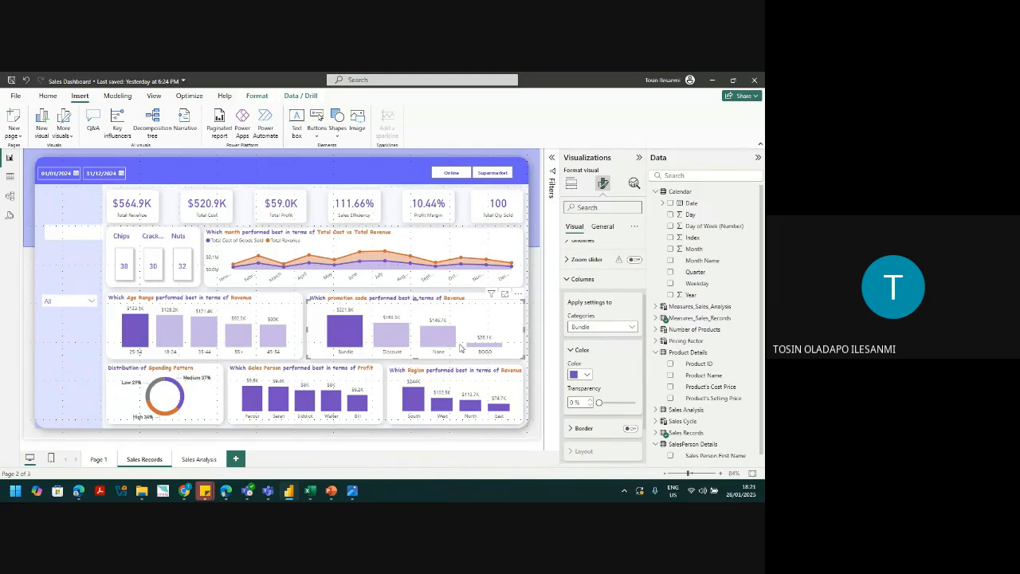
left_click(370, 398)
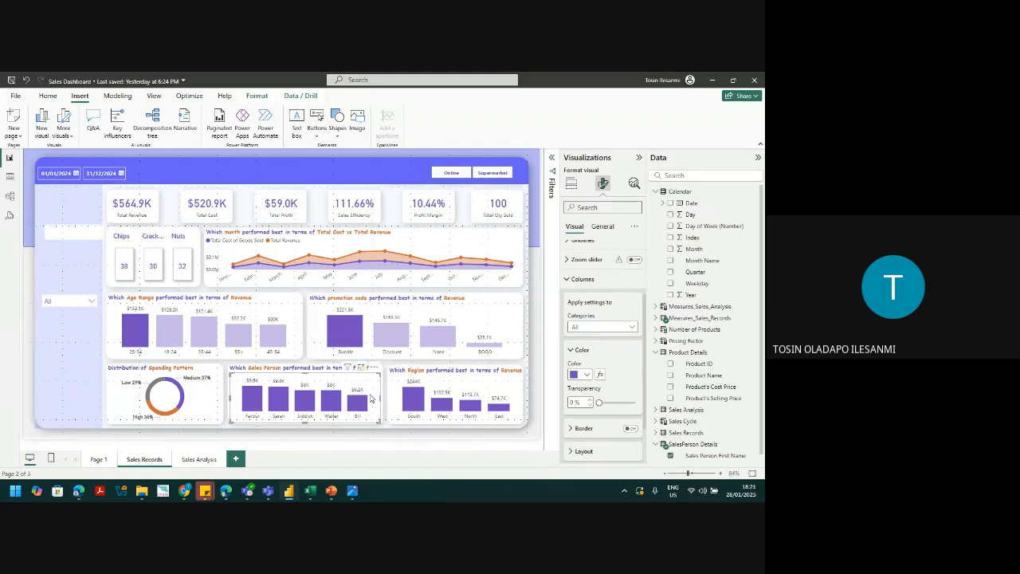
Step: Widen the Sales Person chart slightly, nudge it left and make it a little taller
left_click_drag(380, 396, 384, 397)
key("Left")
key("Left")
key("Left")
key("Left")
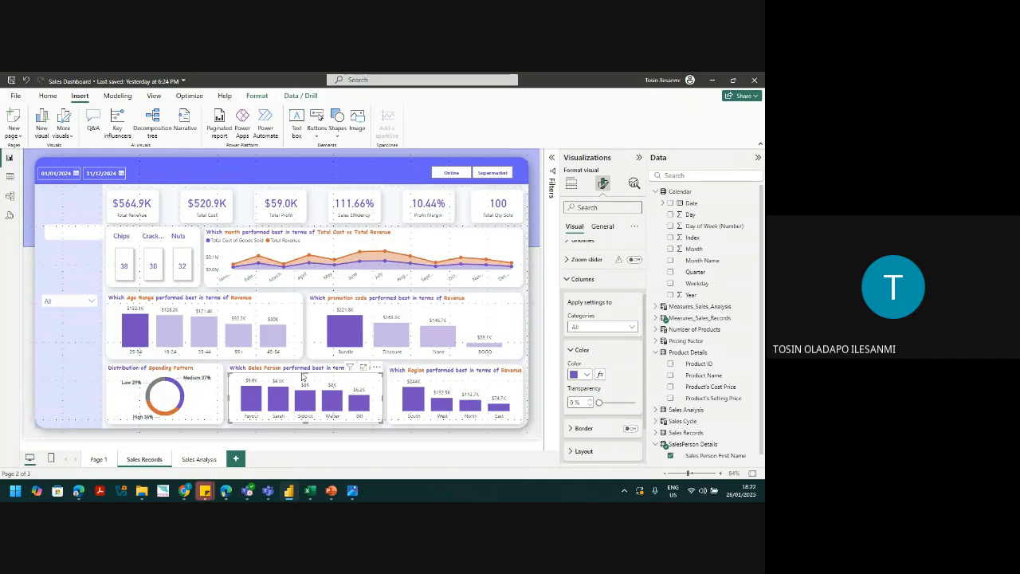
left_click_drag(305, 374, 305, 371)
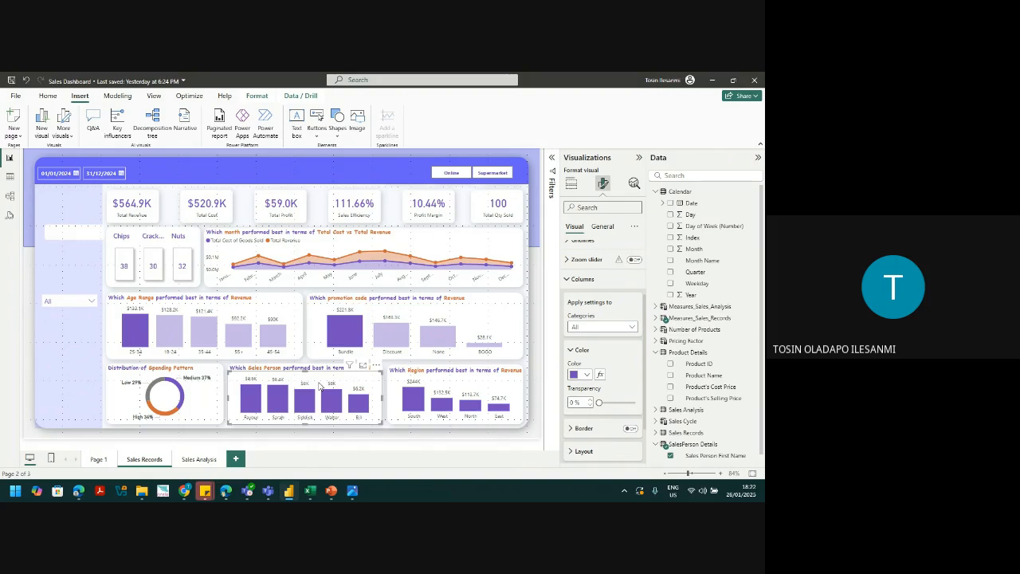
Step: Colour all Sales Person bars light purple and the Favour bar dark purple
left_click(582, 380)
left_click(596, 341)
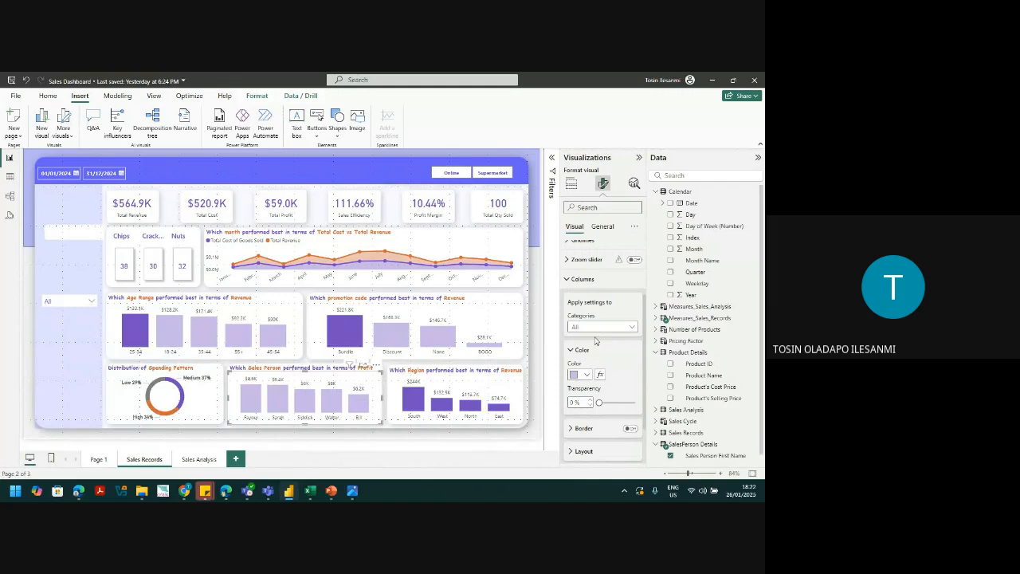
left_click(593, 328)
left_click(584, 360)
left_click(580, 375)
left_click(594, 344)
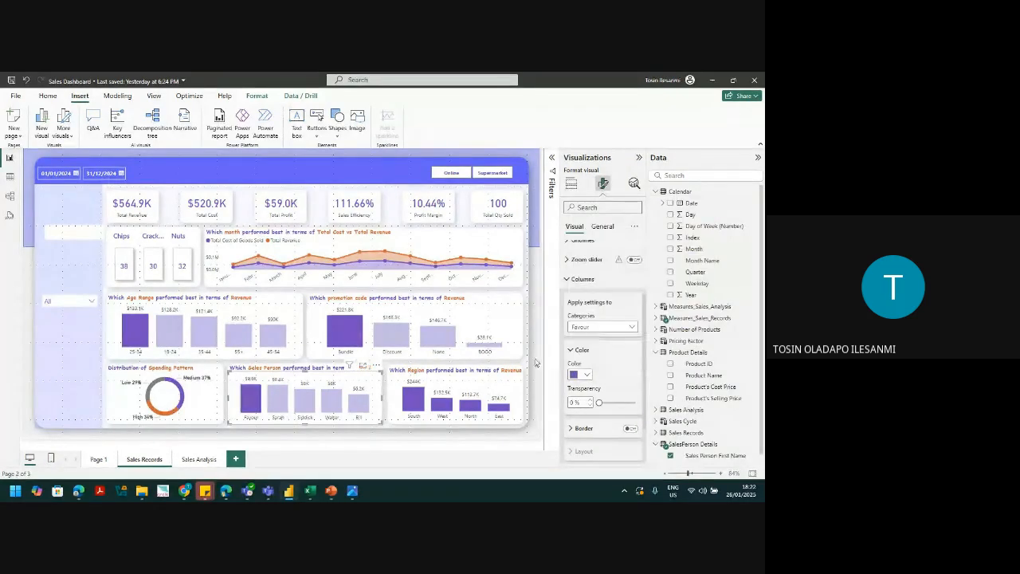
left_click(509, 391)
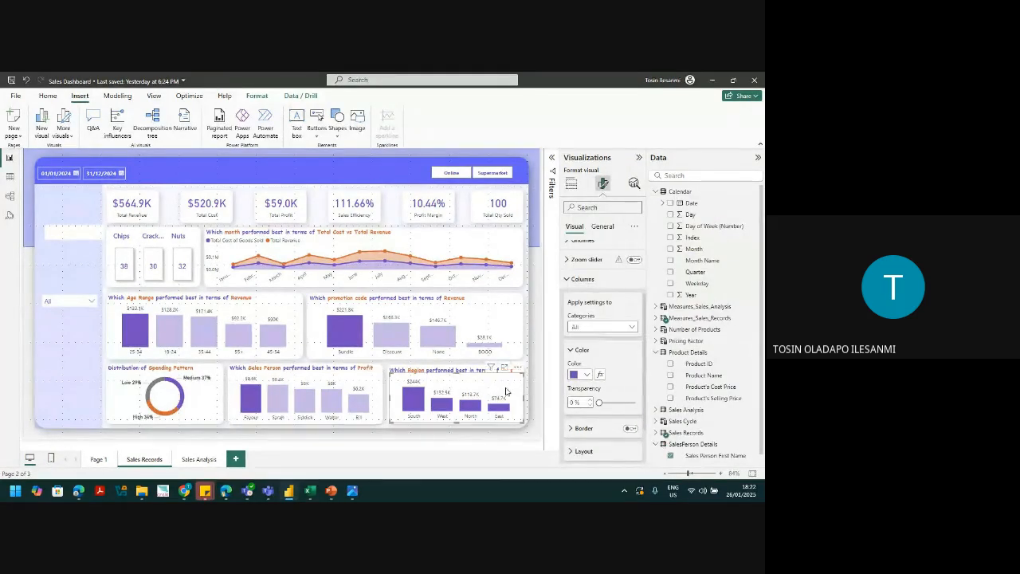
Step: Colour all of the Region chart's bars light purple
left_click(594, 327)
left_click(596, 333)
left_click(580, 374)
left_click(596, 340)
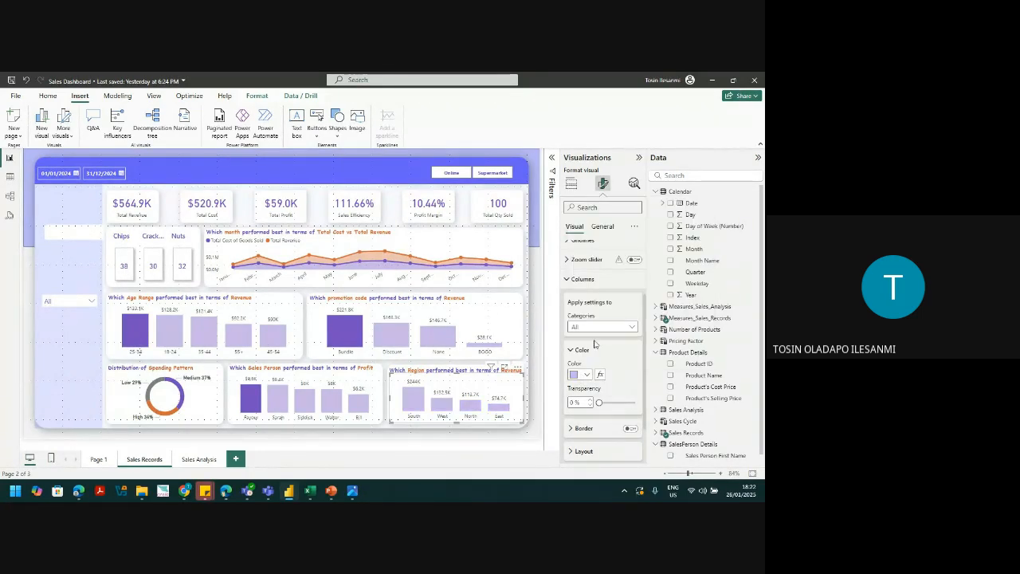
Step: Make only the South bar in the Region chart dark purple
left_click(586, 374)
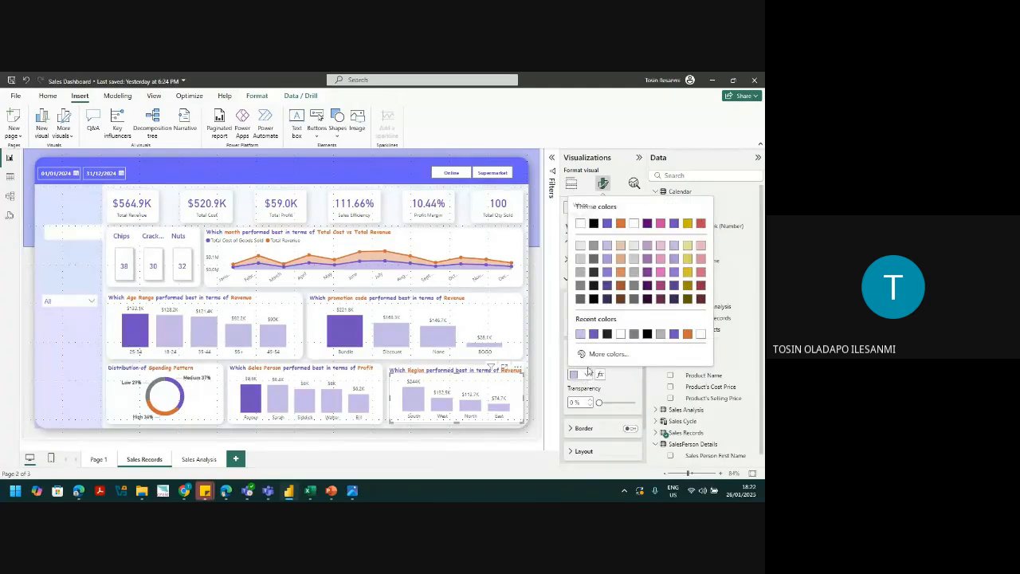
left_click(620, 381)
left_click(599, 327)
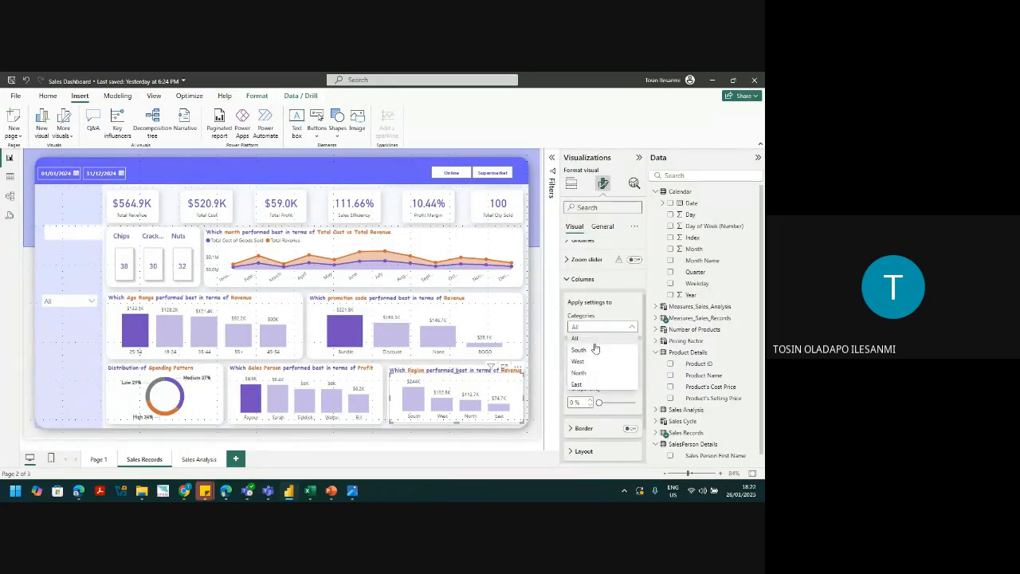
left_click(590, 360)
left_click(580, 375)
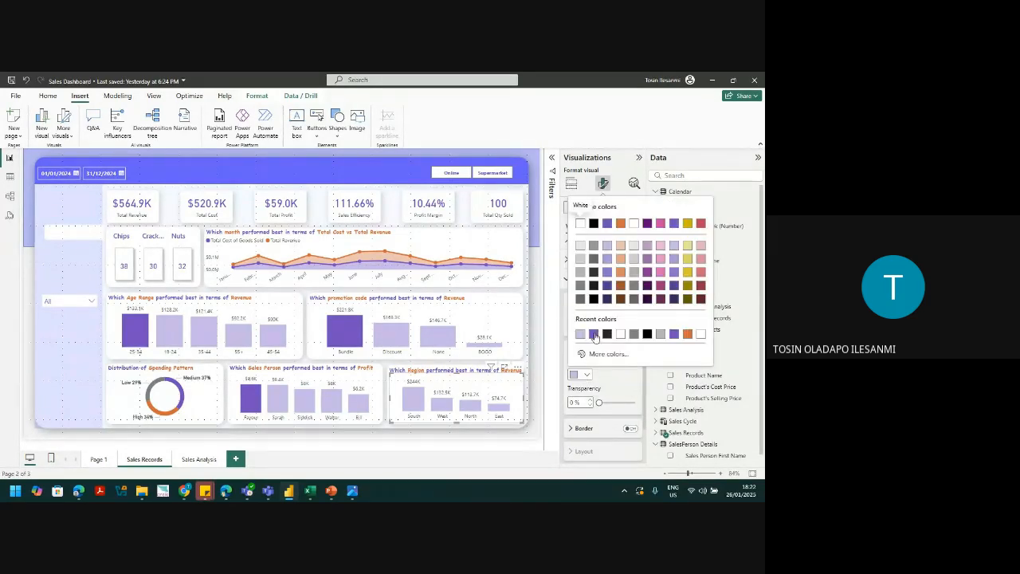
left_click(594, 334)
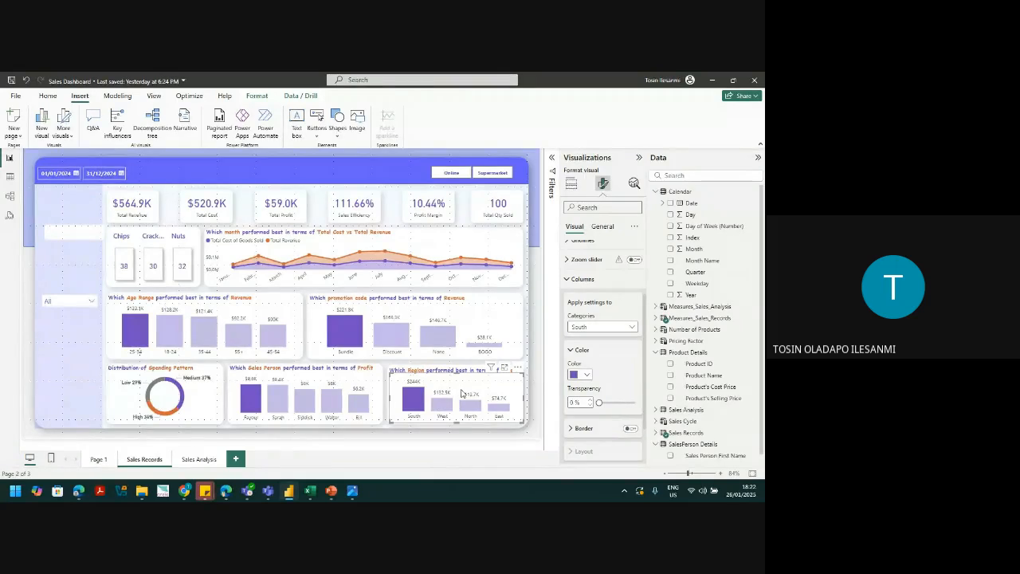
left_click(72, 389)
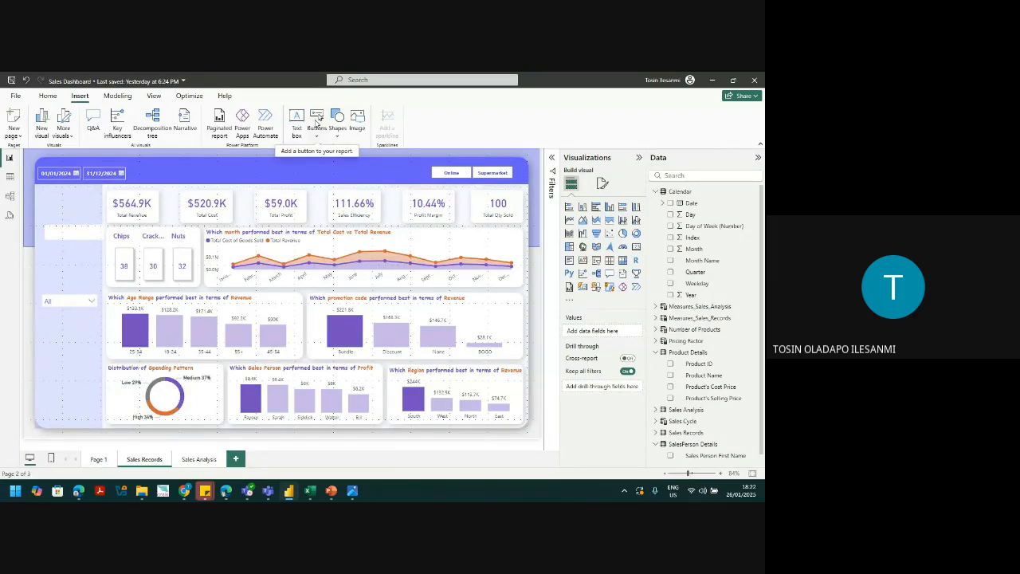
Step: Insert a reset button on the report page
left_click(316, 137)
left_click(332, 183)
mouse_move(185, 493)
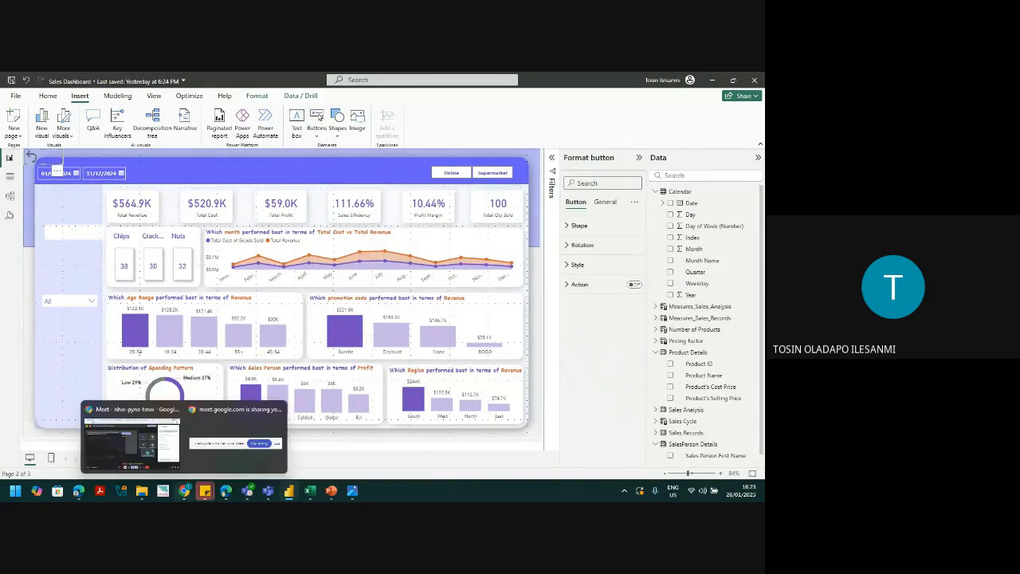
left_click(159, 455)
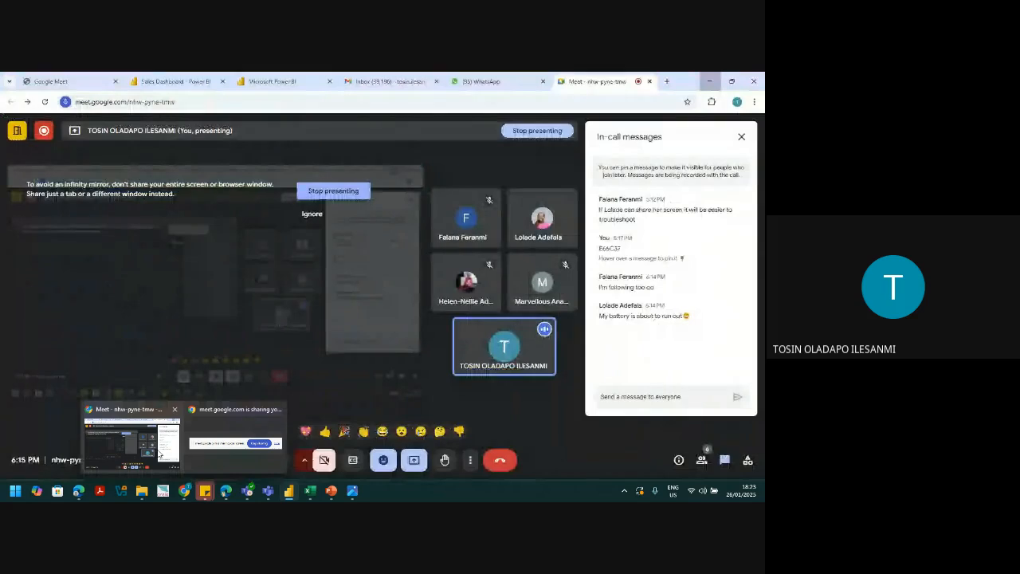
left_click(159, 455)
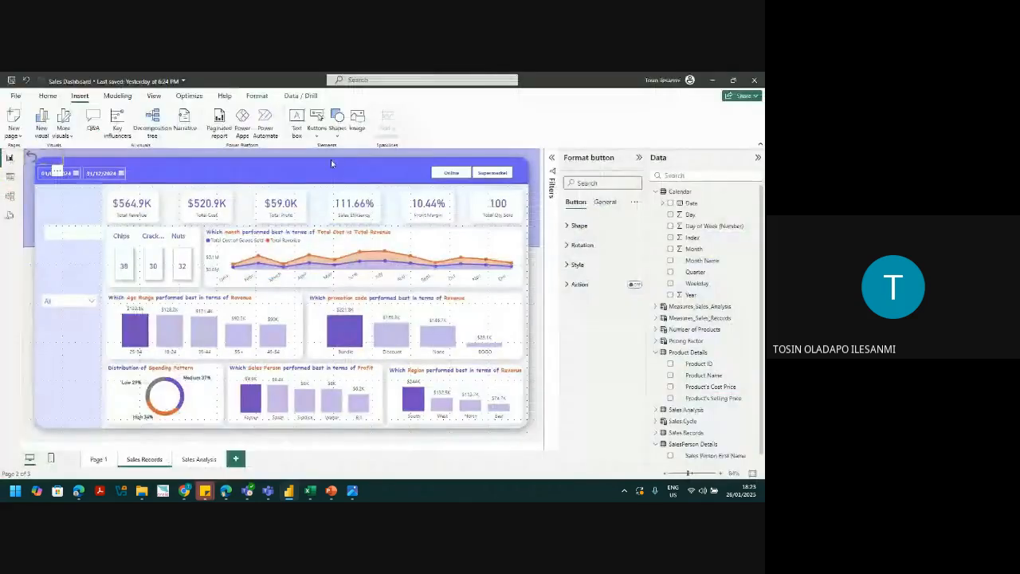
Step: Insert a blank button and move it to the centre of the header
left_click(315, 129)
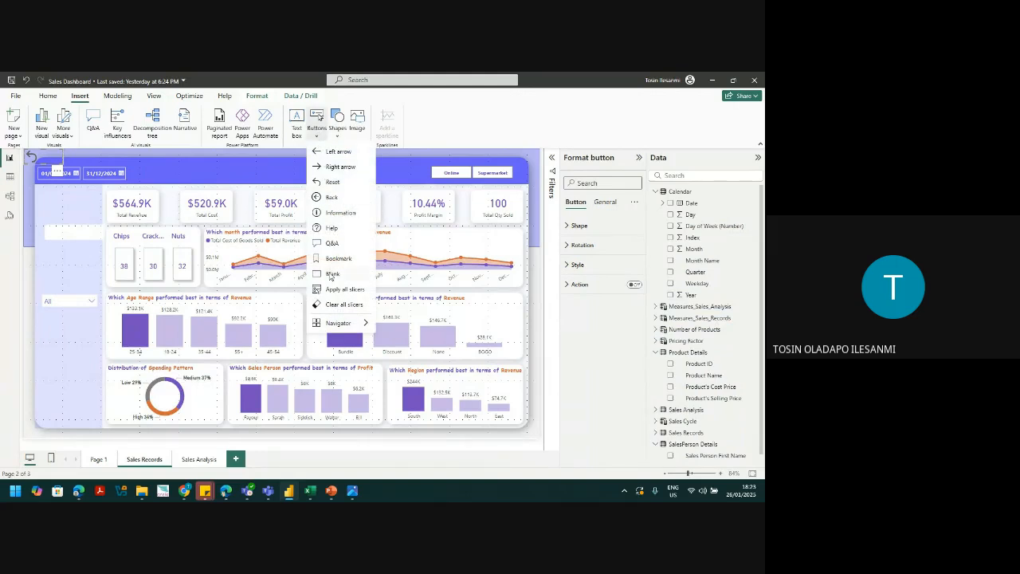
left_click(331, 275)
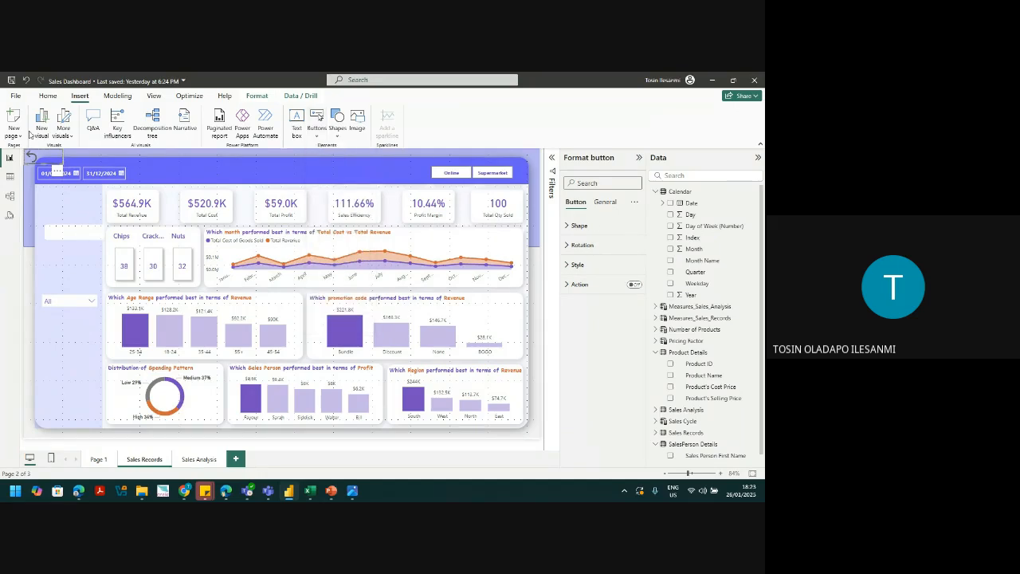
left_click_drag(52, 171, 236, 171)
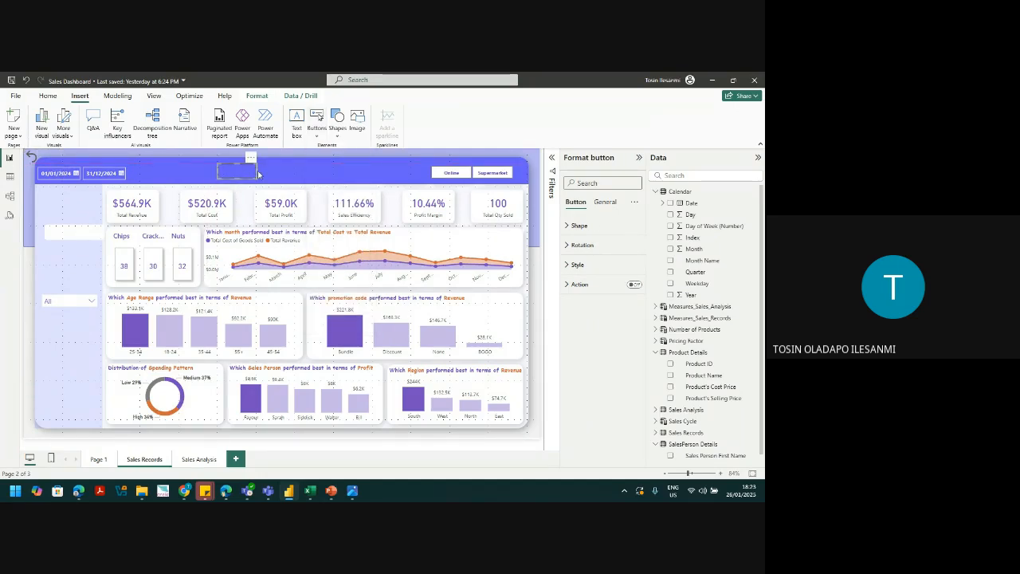
left_click(258, 174)
left_click(256, 172)
Step: Widen the header button across the header, make it slightly taller, and nudge it into place
left_click_drag(255, 172, 372, 171)
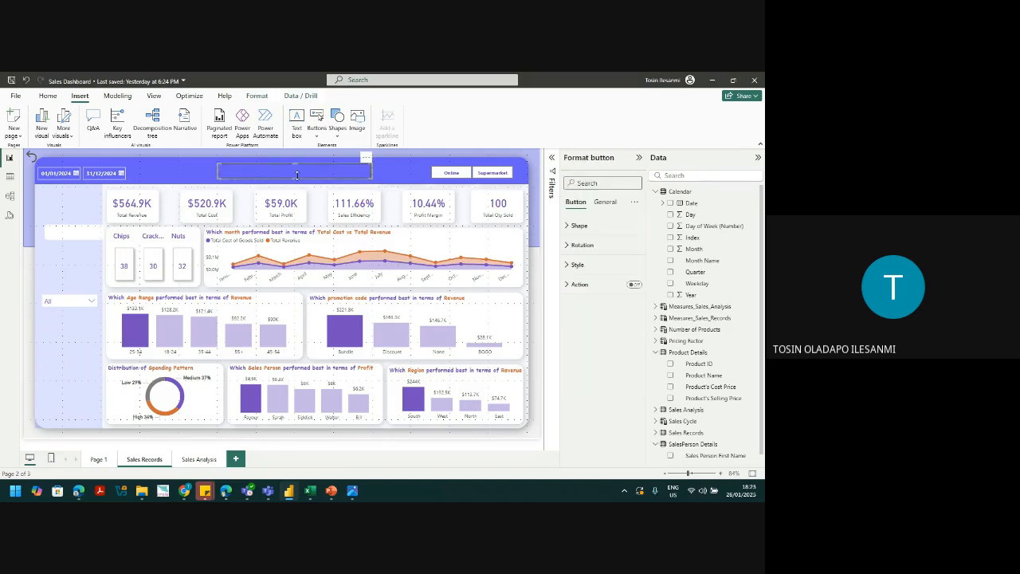
left_click_drag(298, 178, 295, 183)
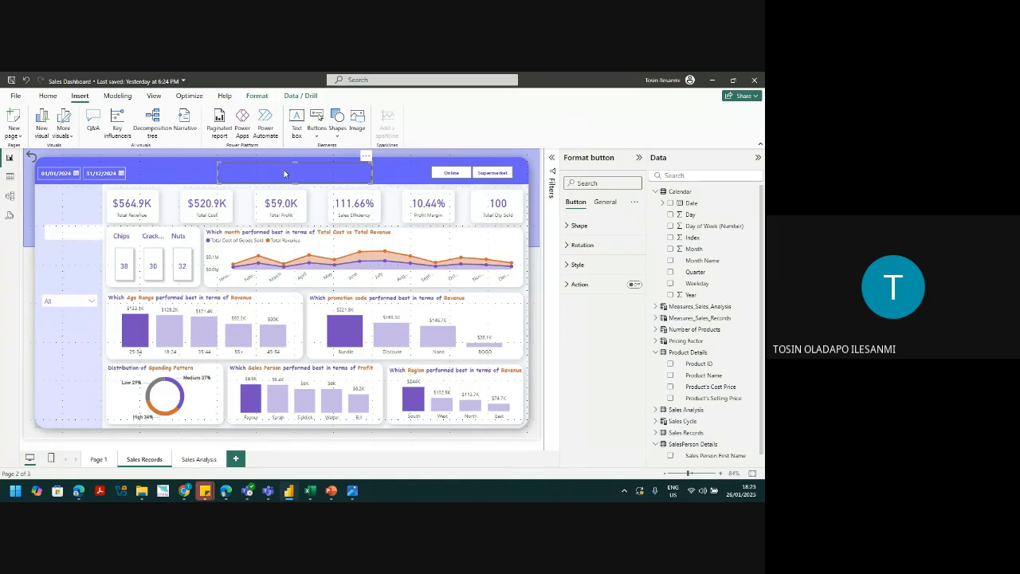
key("Up")
key("Up")
key("Up")
key("Right")
key("Right")
key("Right")
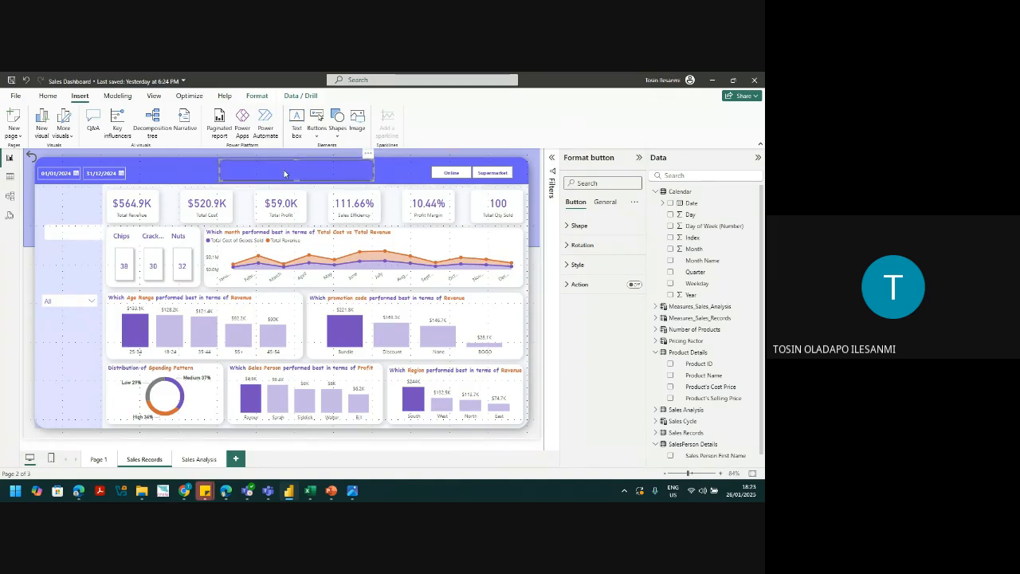
key("Right")
Step: Turn on the header button's text and enter the title 'Sales Analysis Dashboard'
left_click(577, 264)
scroll(606, 358, "down", 3)
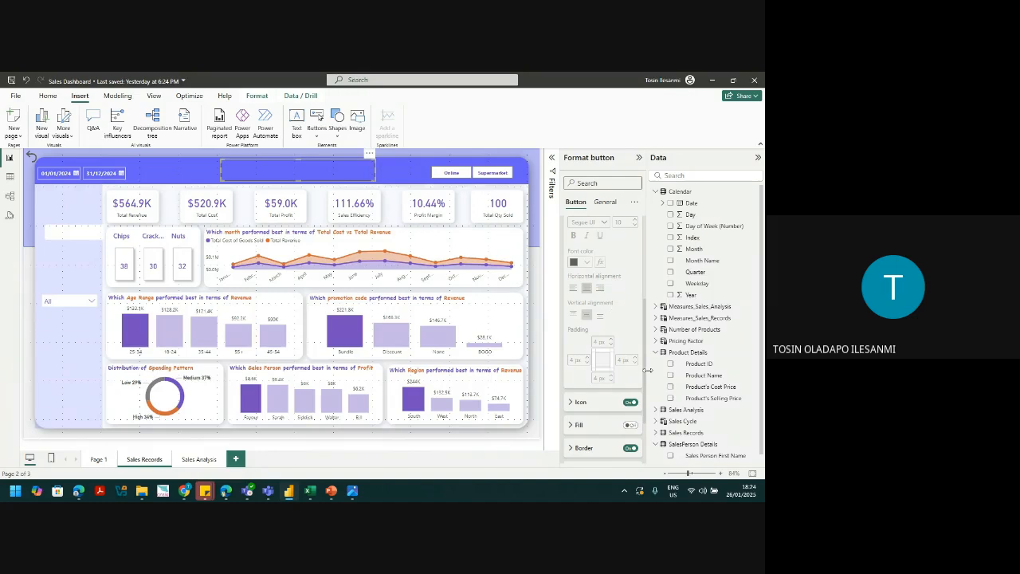
left_click_drag(644, 384, 661, 306)
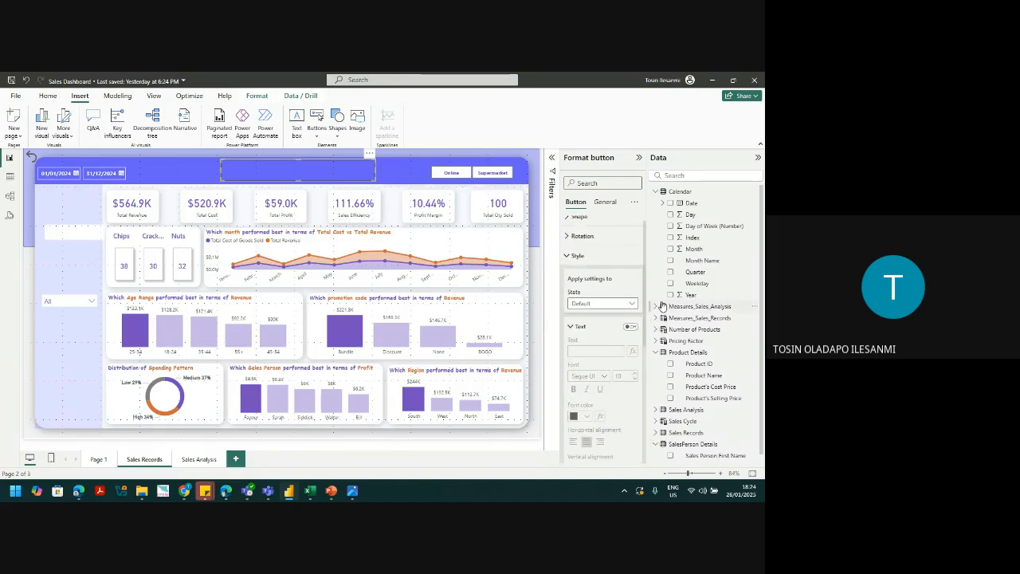
left_click(631, 327)
left_click(583, 355)
type("Sales Analysis")
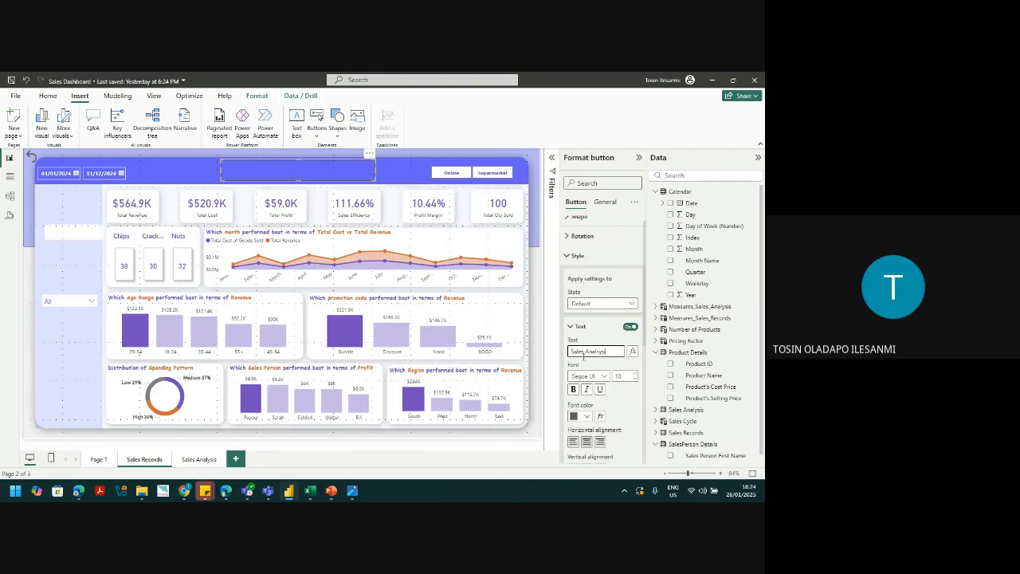
type(" Dashboard")
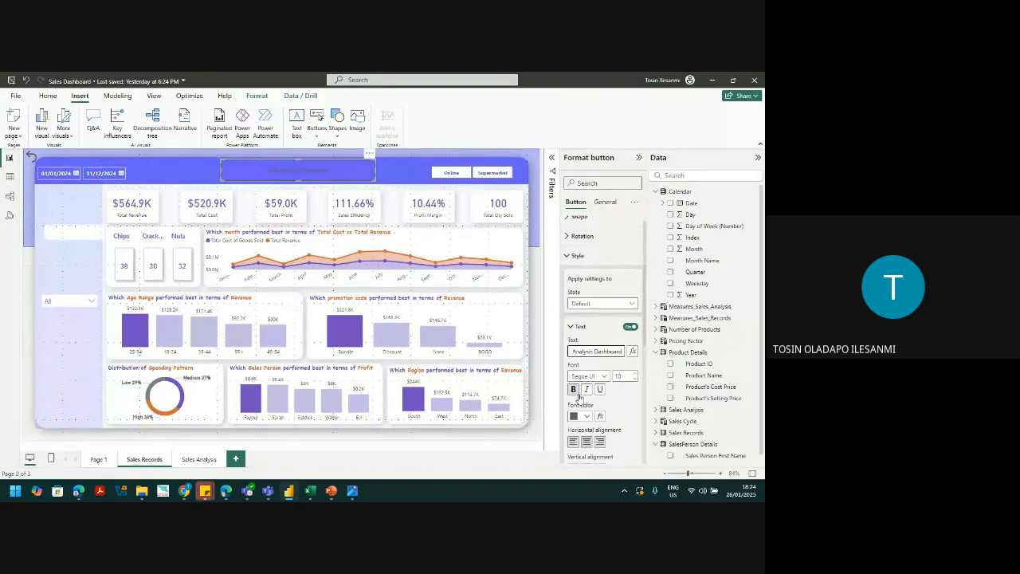
Step: Set the title font to Comic Sans at size 20
left_click(585, 416)
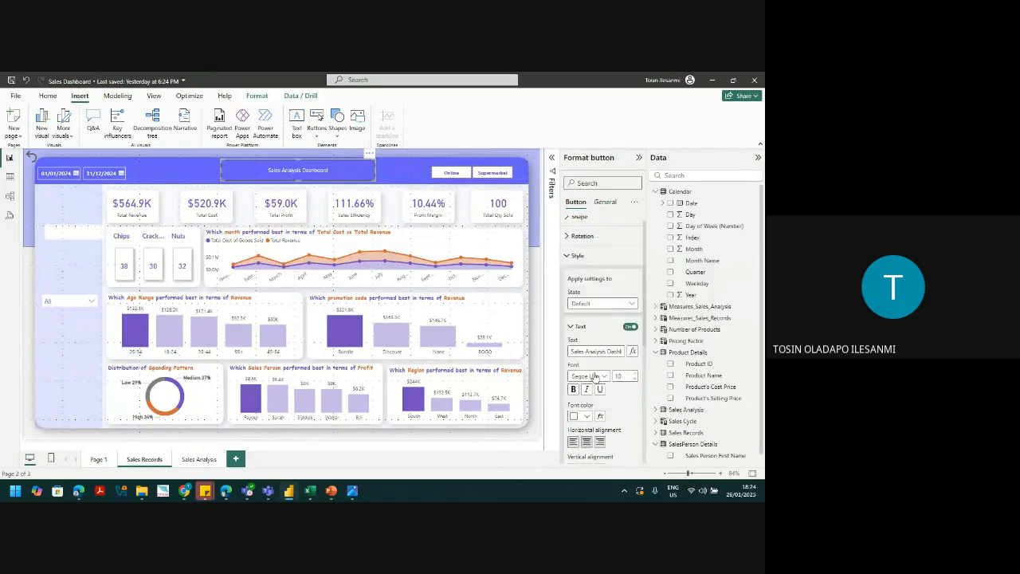
left_click(590, 376)
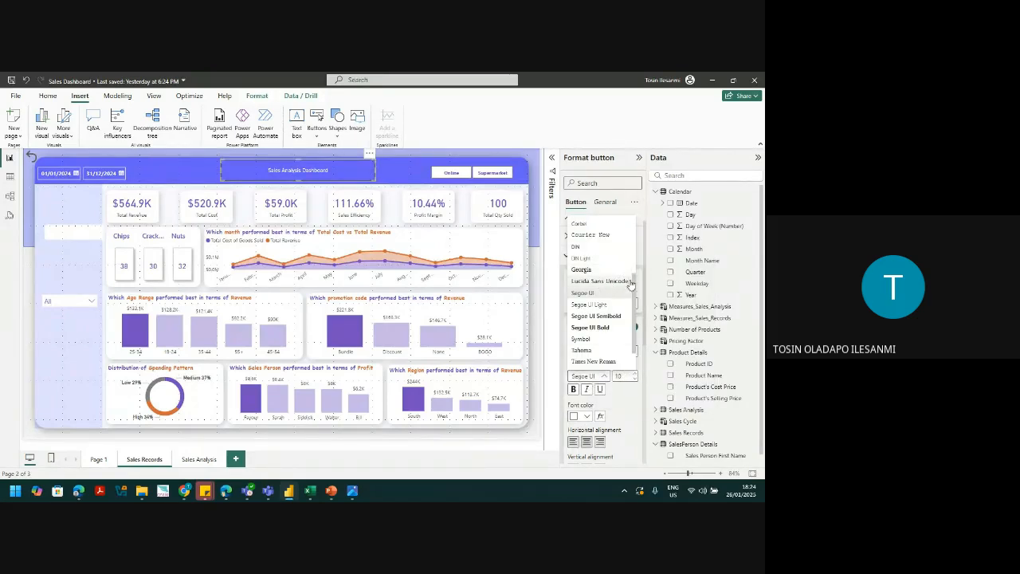
scroll(635, 297, "up", 3)
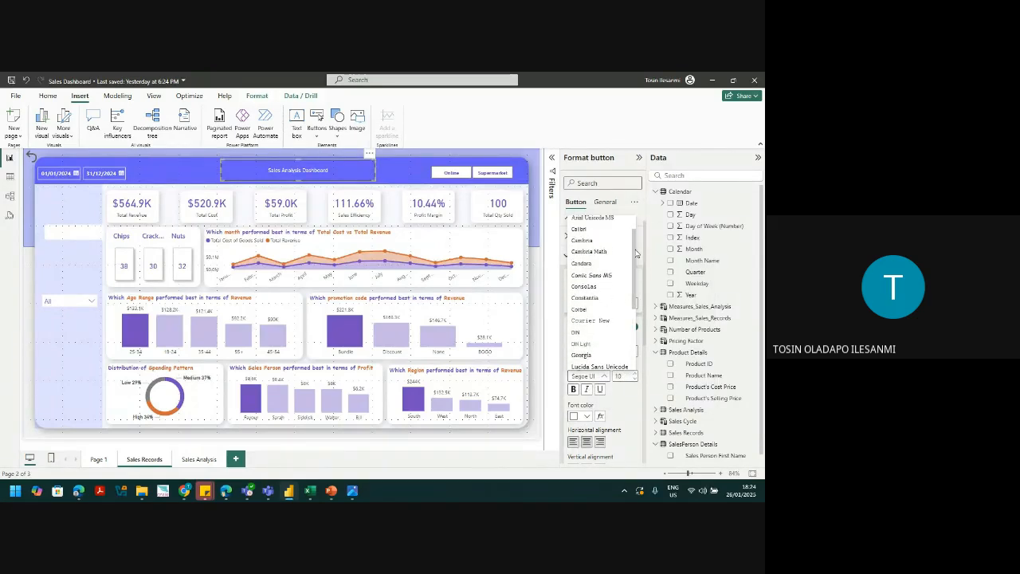
left_click(607, 278)
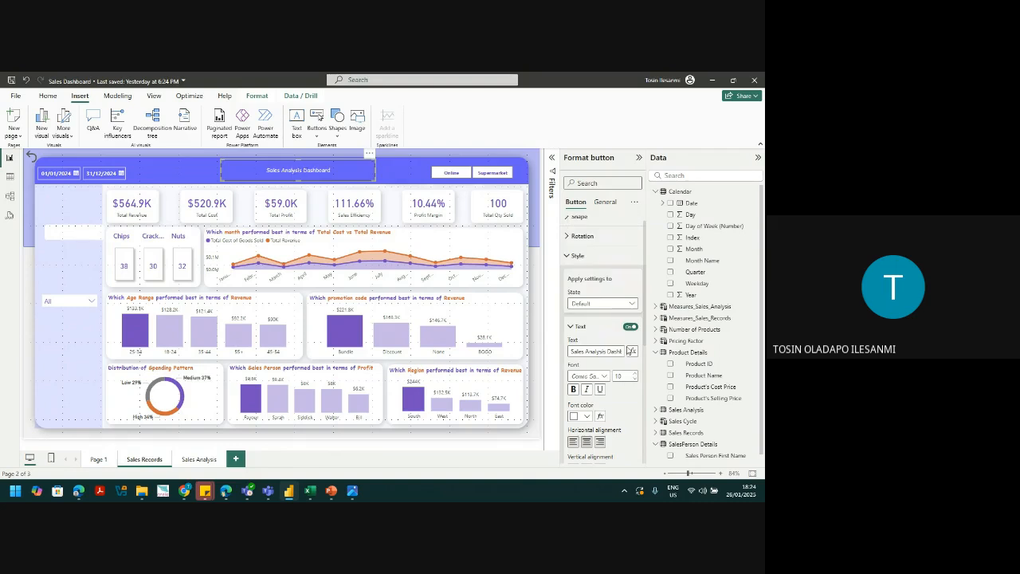
left_click(627, 376)
type("20")
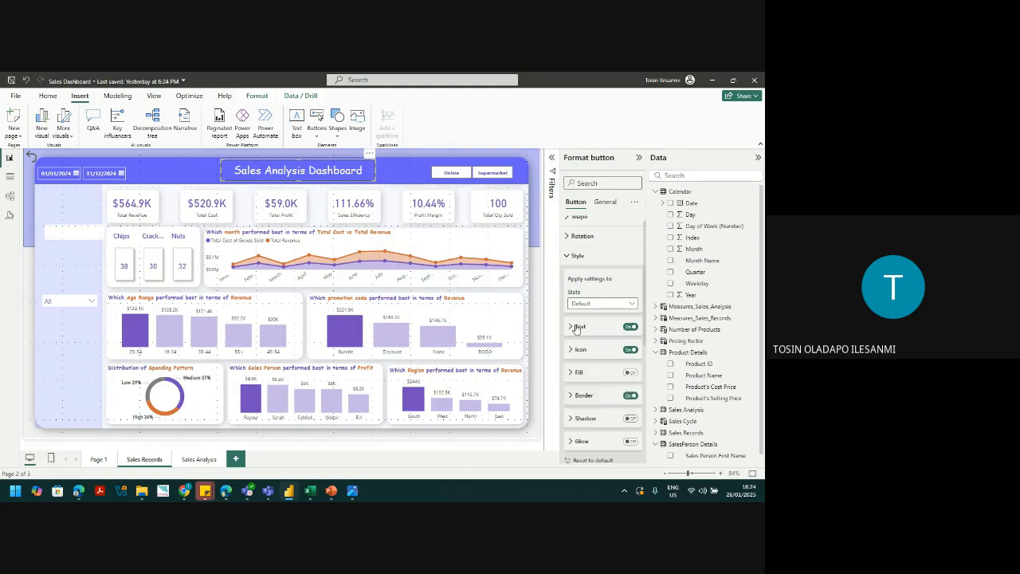
Step: Check the title button's border and effects settings, leaving the border off
left_click(575, 257)
left_click(577, 265)
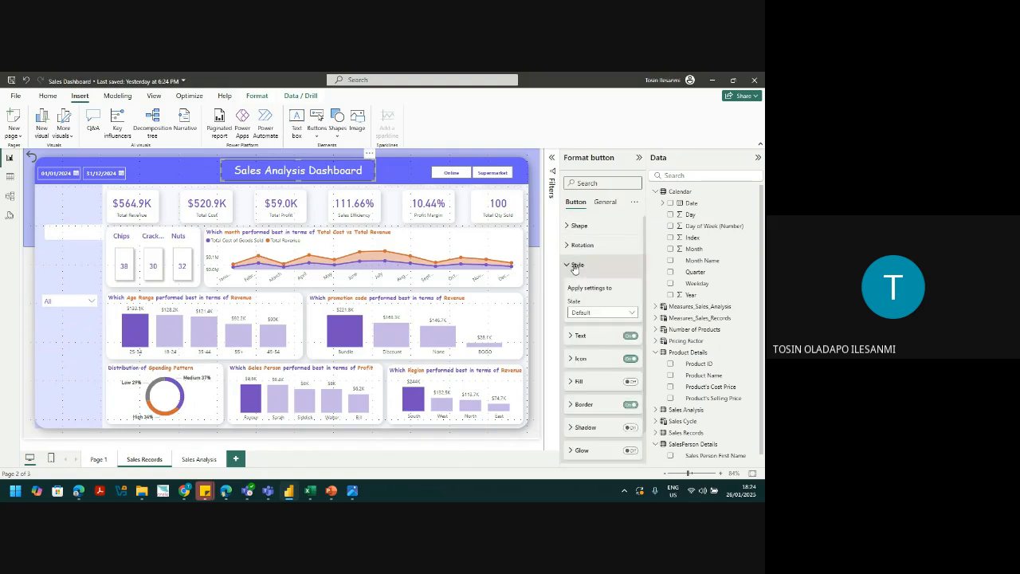
left_click(630, 406)
left_click(630, 406)
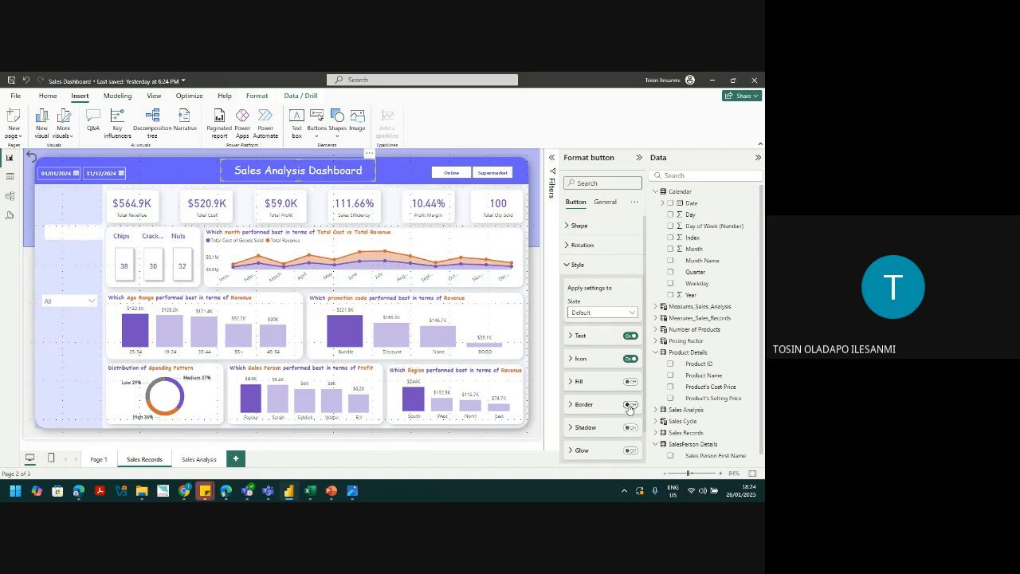
left_click(605, 201)
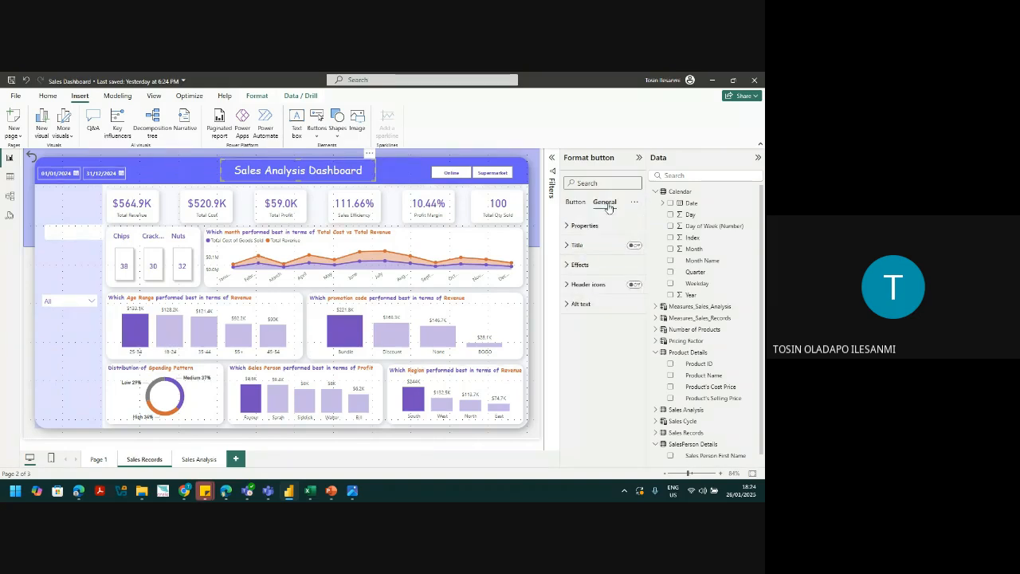
left_click(579, 265)
left_click(55, 350)
left_click(311, 177)
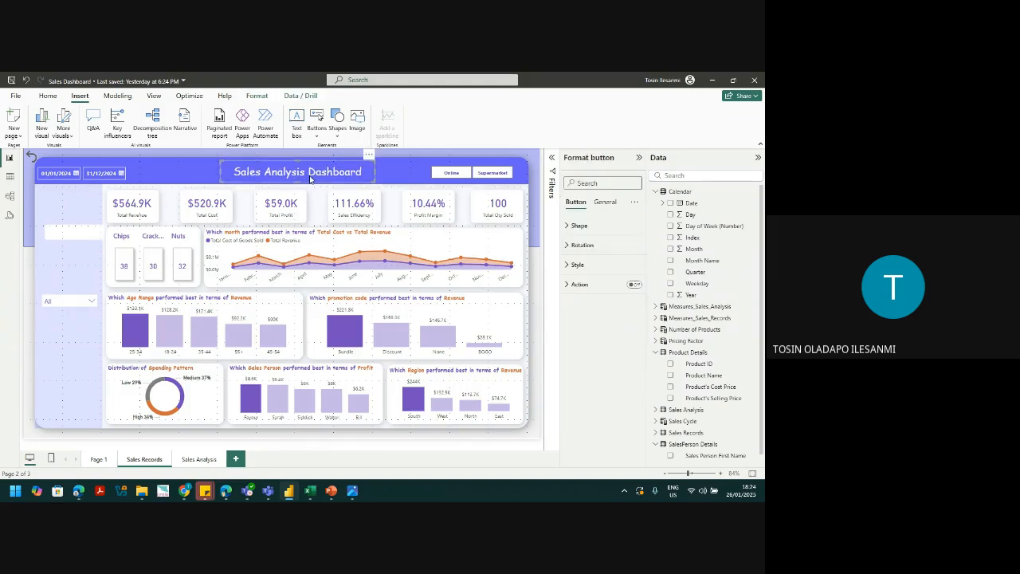
left_click(66, 340)
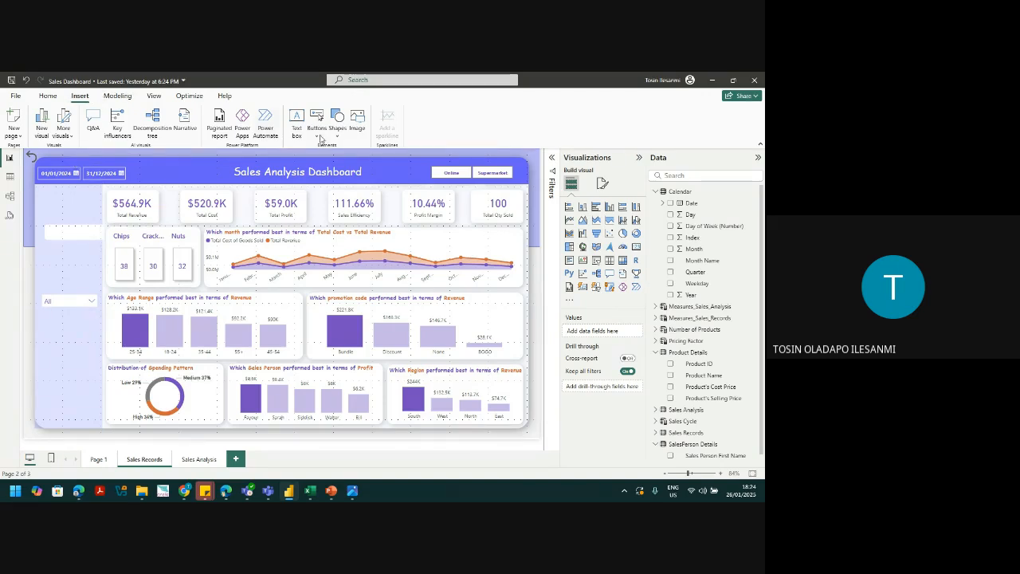
Step: Insert the logo2-removebg-preview.png image and delete the stray back-arrow button
left_click(357, 127)
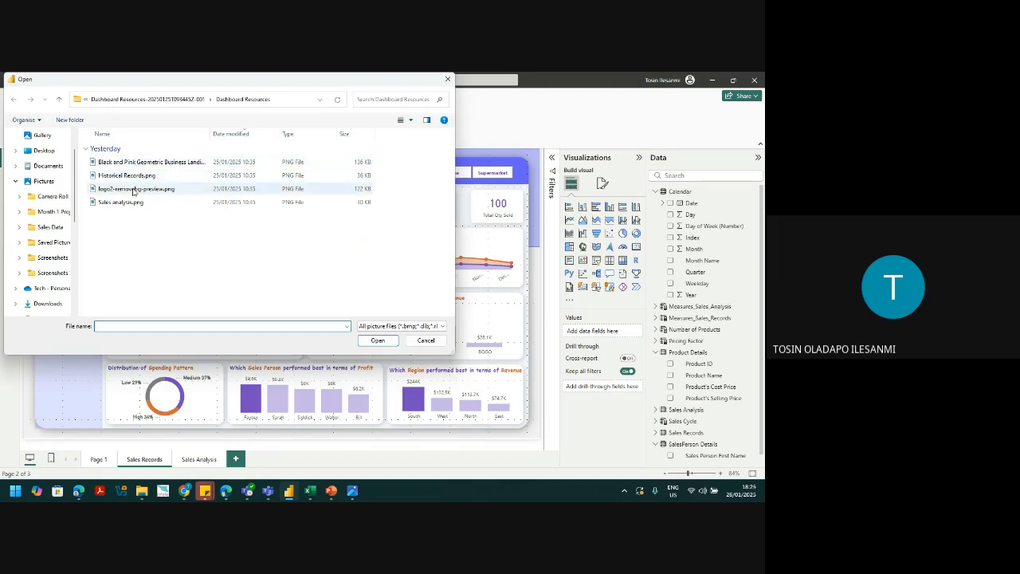
left_click(136, 189)
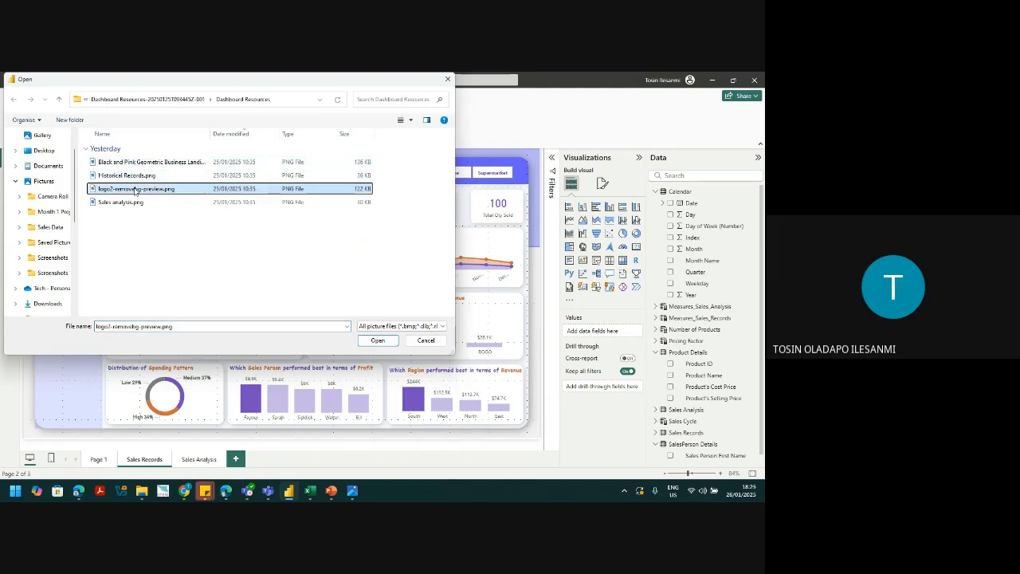
left_click(379, 344)
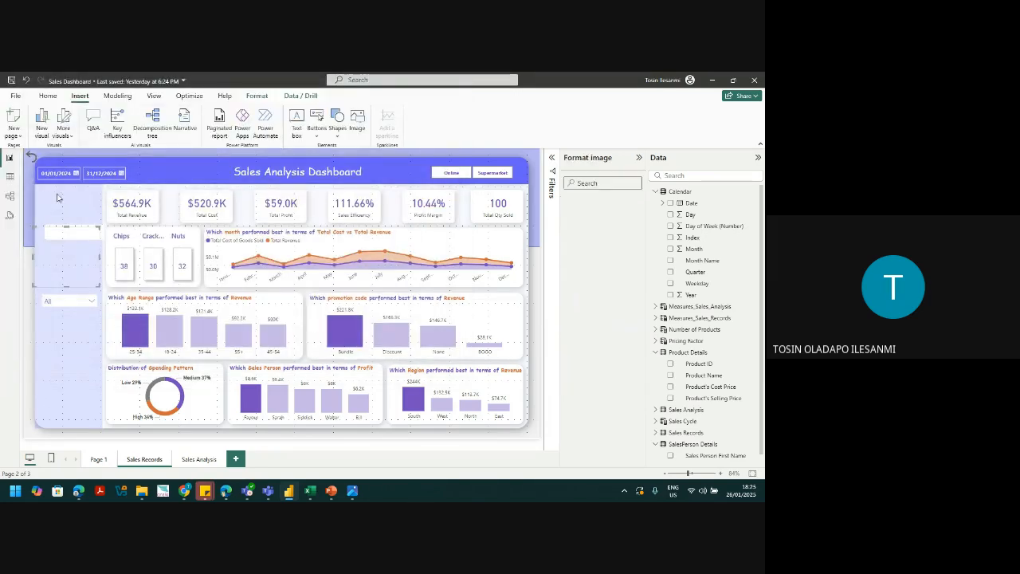
left_click(26, 158)
key("Delete")
Step: Move the logo to the top-left header and size it to height 36, width 170
left_click(62, 234)
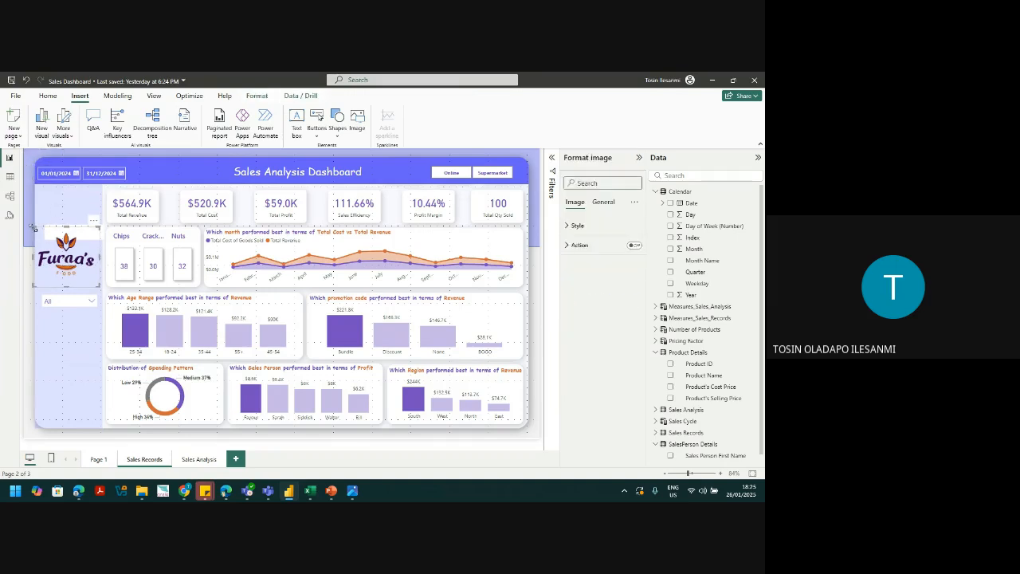
left_click_drag(33, 227, 65, 201)
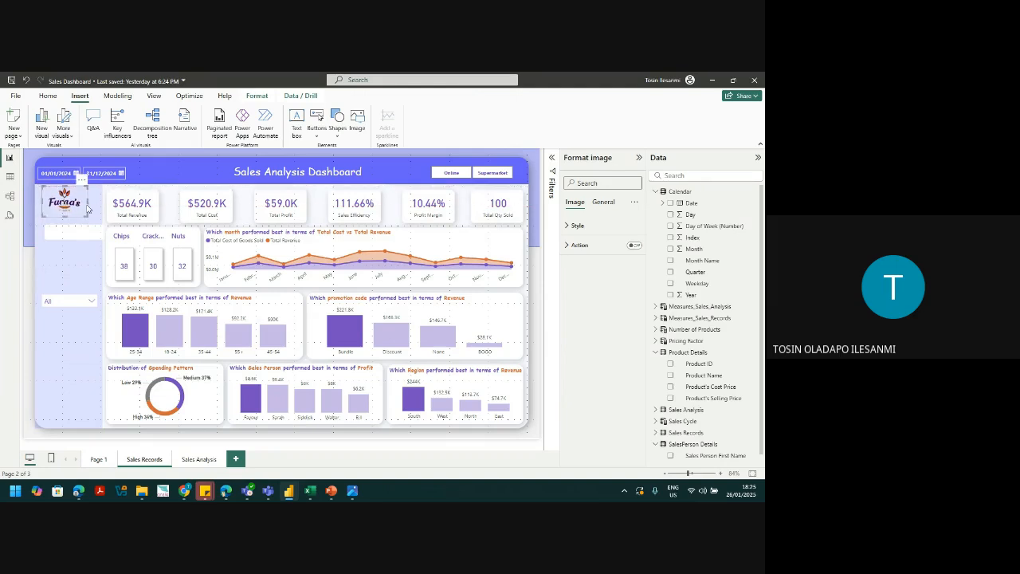
left_click(91, 207)
left_click(83, 205)
left_click(603, 204)
left_click(584, 225)
double_click(575, 273)
type("36")
key("Tab")
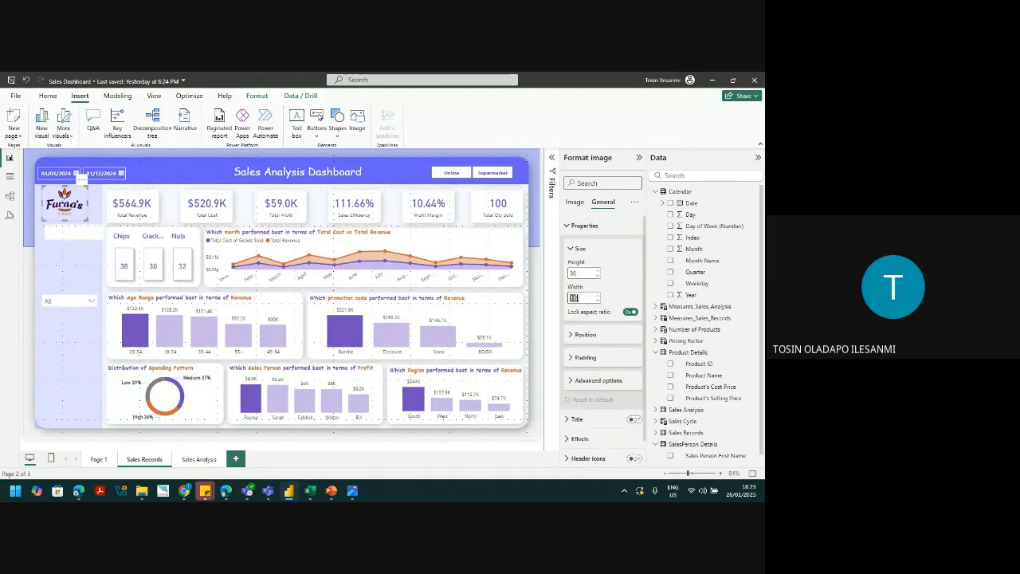
type("170")
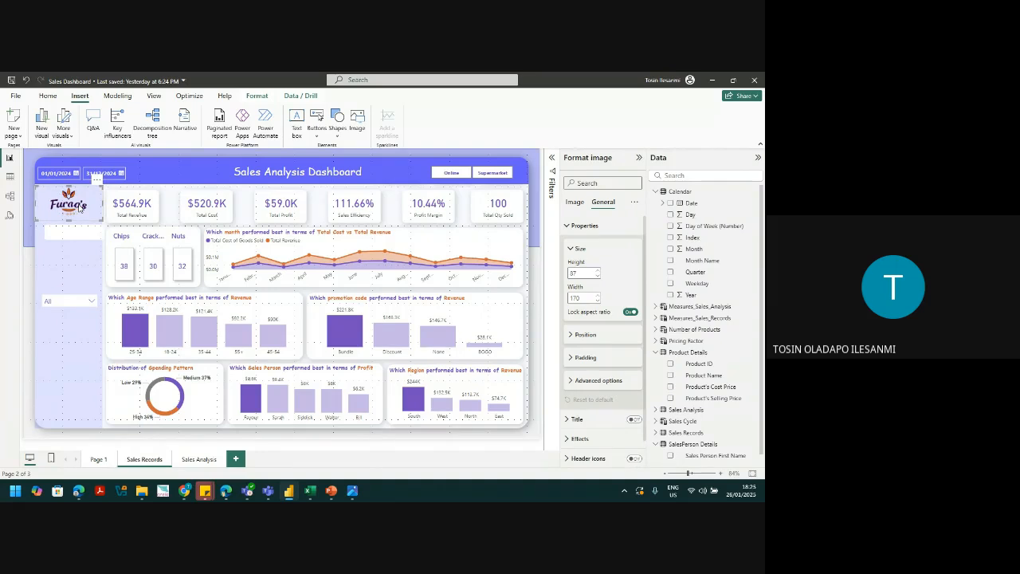
left_click(86, 153)
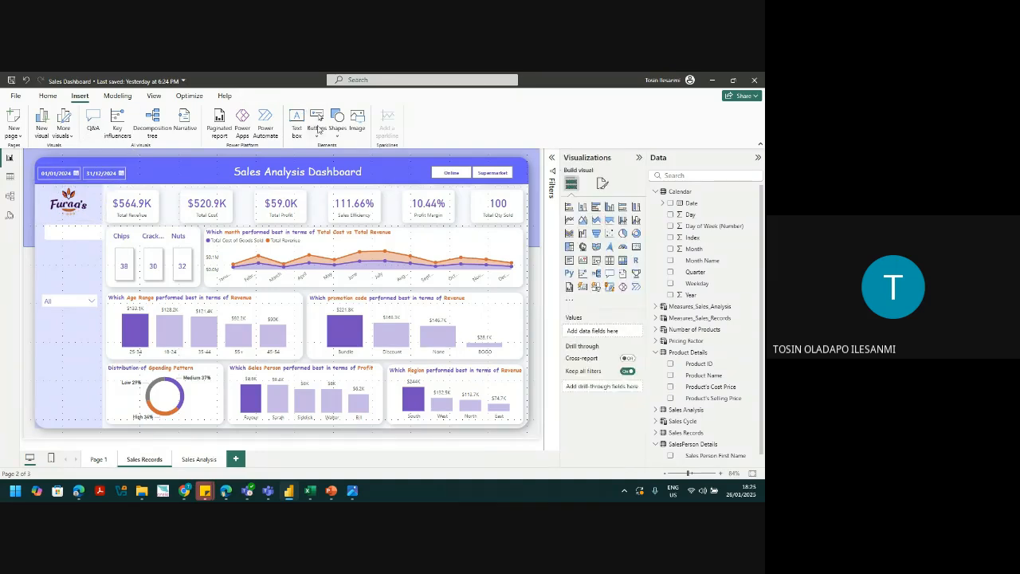
Step: Insert a blank button beneath the logo and widen it
left_click(316, 135)
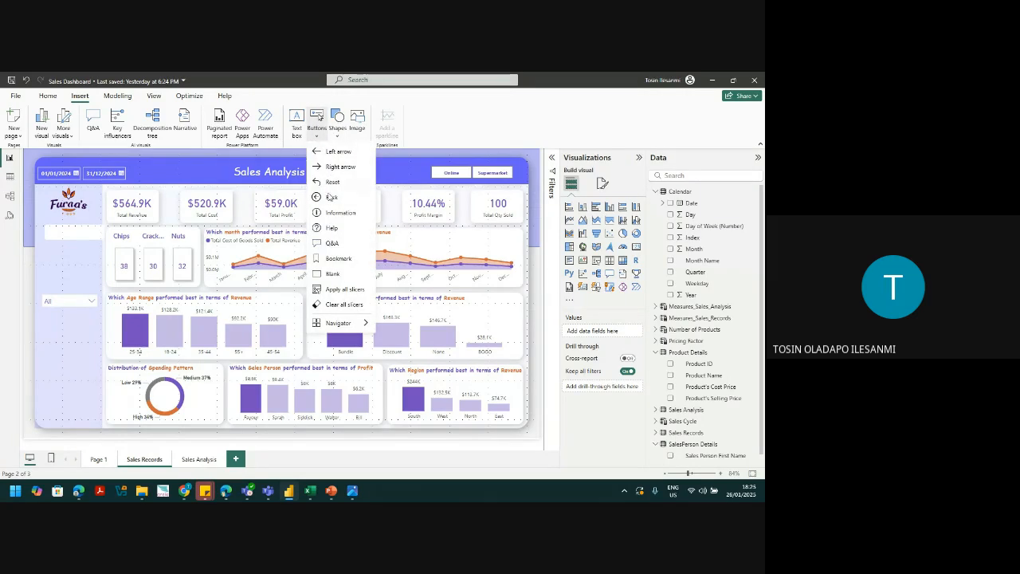
left_click(334, 275)
left_click_drag(149, 179, 70, 235)
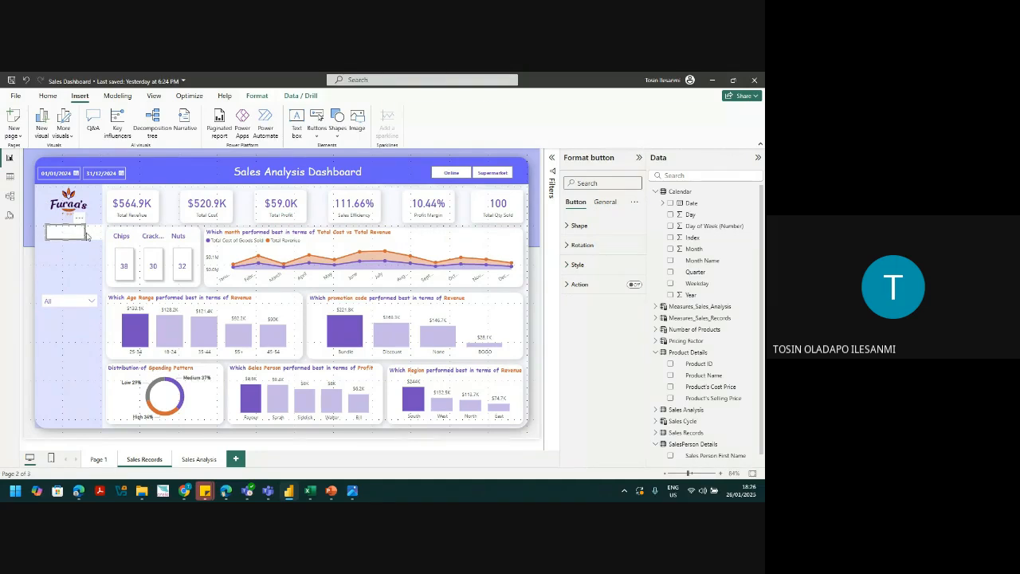
left_click_drag(85, 232, 107, 232)
Step: Turn on the button's text and label it 'Sales Records'
left_click(577, 264)
left_click(631, 336)
left_click(585, 360)
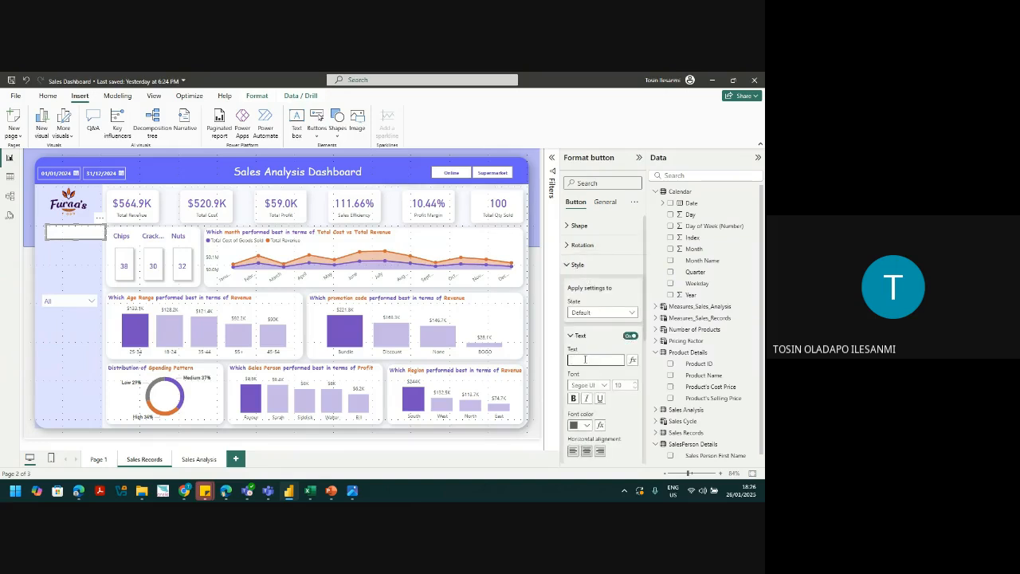
type("Sales Records")
key("ctrl+a")
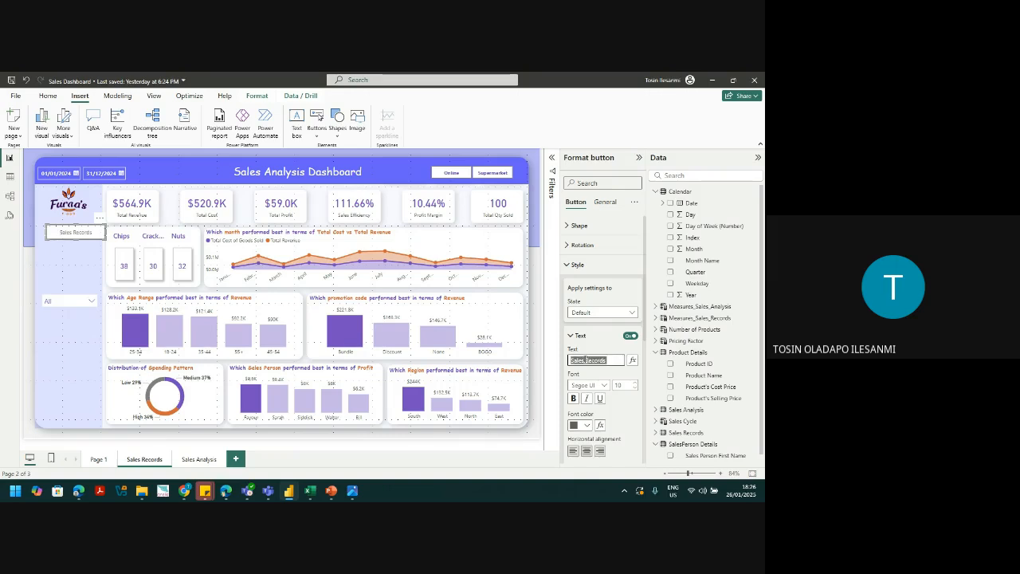
left_click_drag(645, 321, 646, 368)
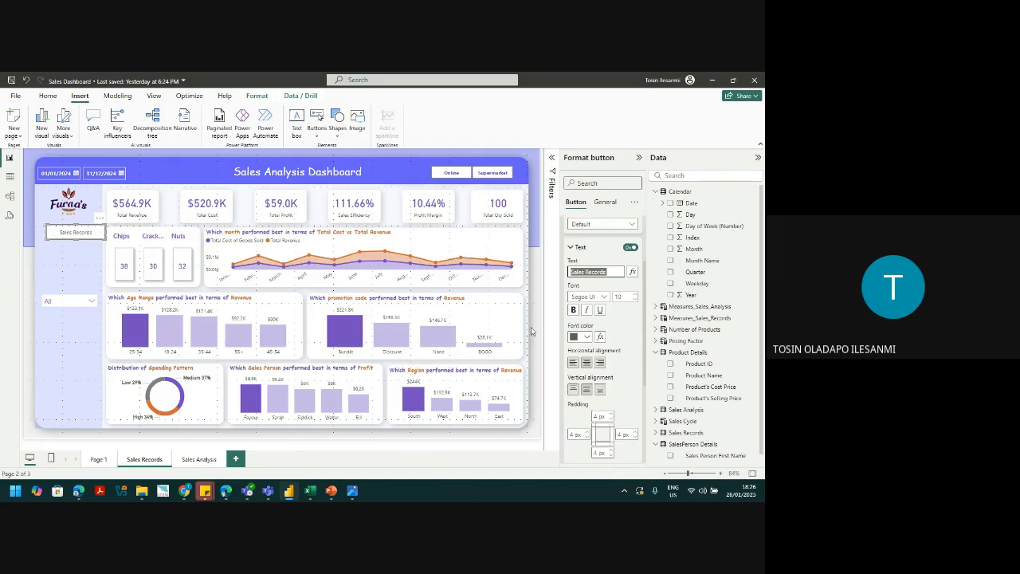
Step: Set the Sales Records button text to Comic Sans MS in purple
left_click(604, 297)
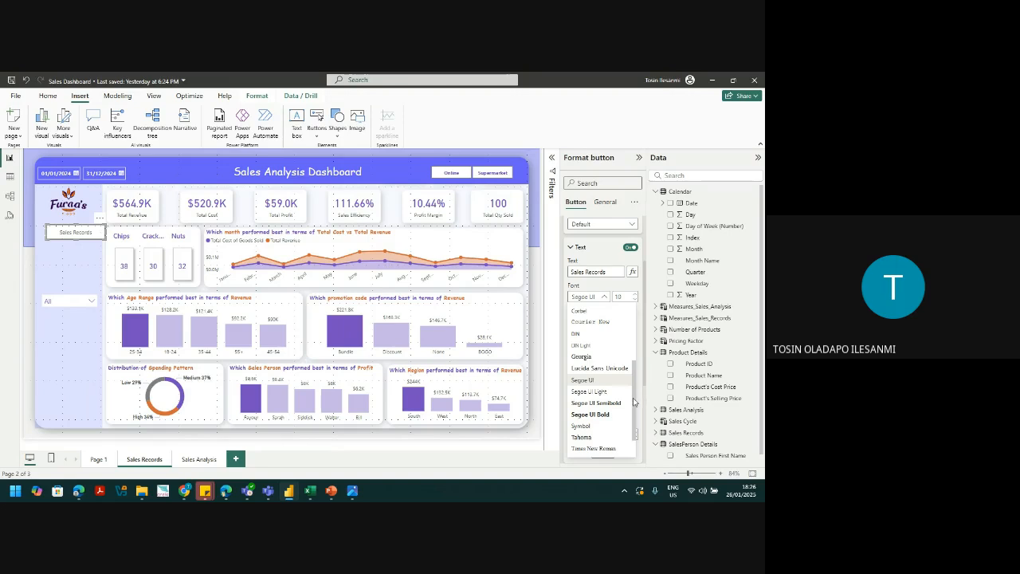
scroll(634, 401, "up", 4)
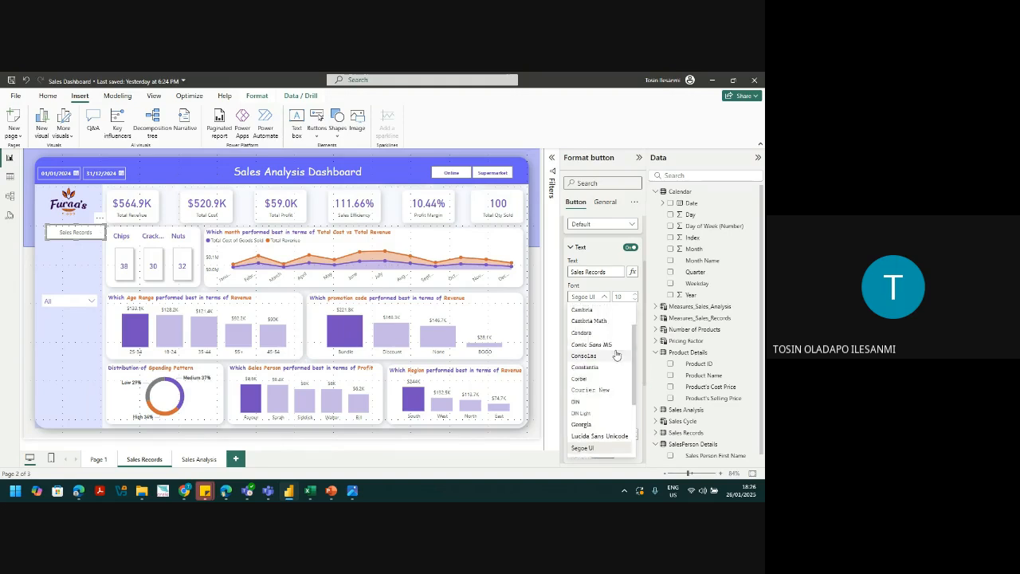
left_click(614, 352)
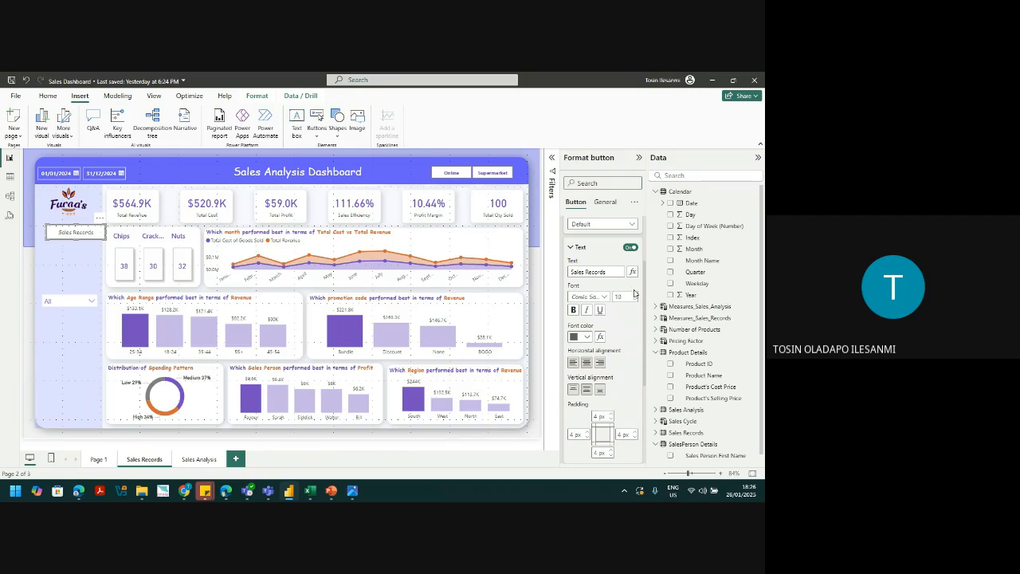
left_click(587, 336)
left_click(599, 301)
Step: Switch off the button's border and undo an accidental move of the button
left_click_drag(645, 374, 646, 422)
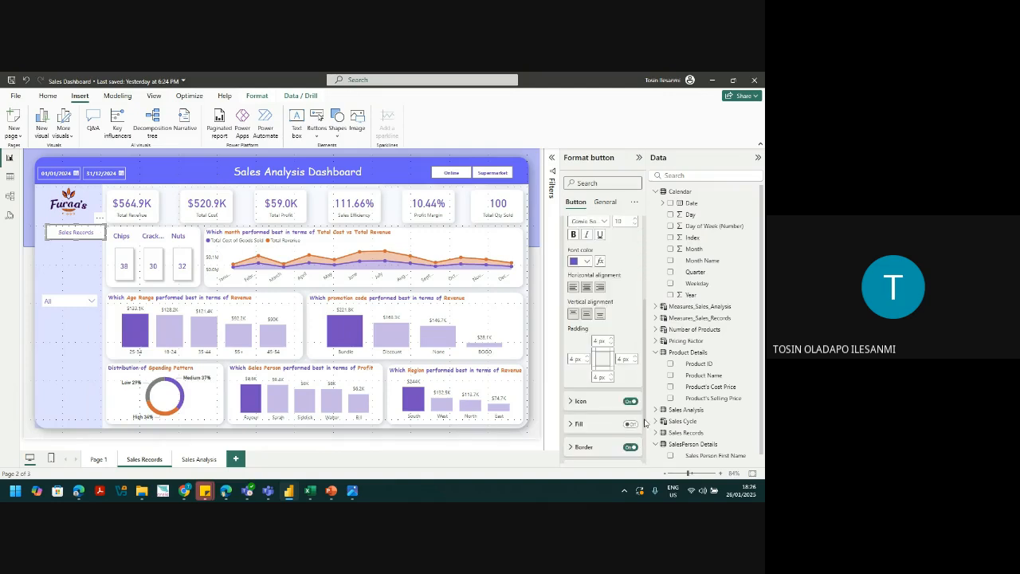
scroll(646, 423, "down", 2)
left_click(631, 370)
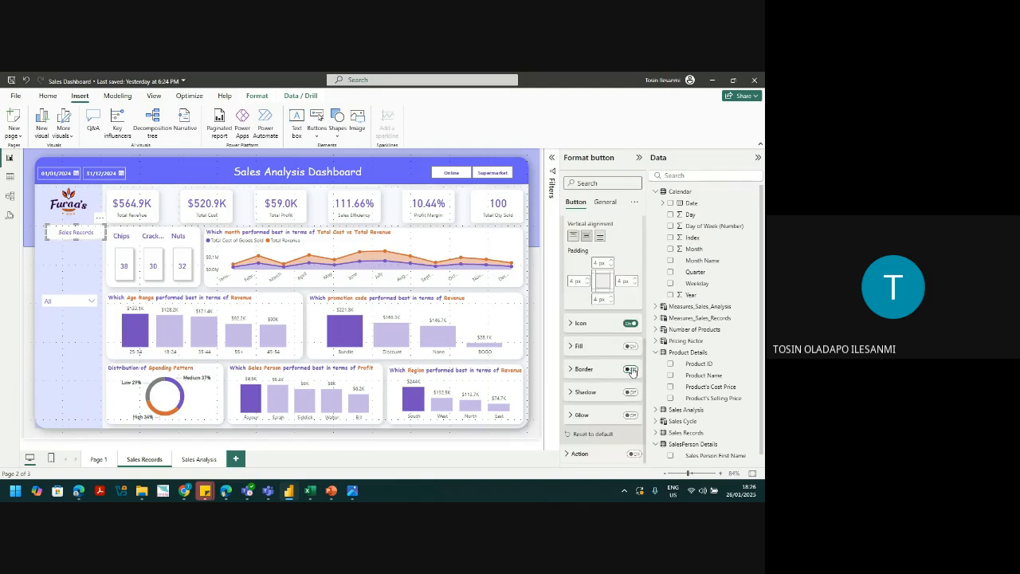
left_click(99, 274)
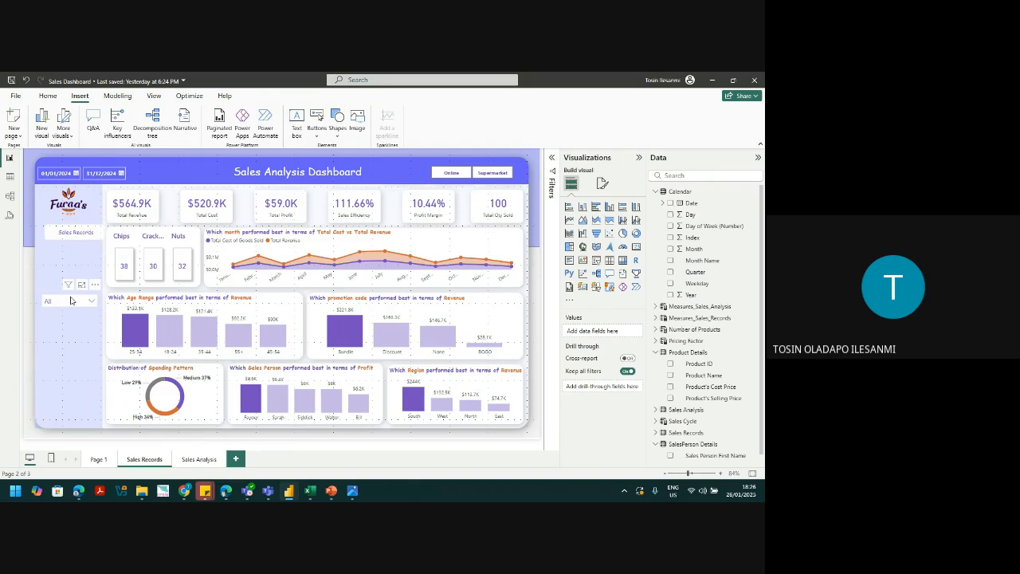
left_click(71, 234)
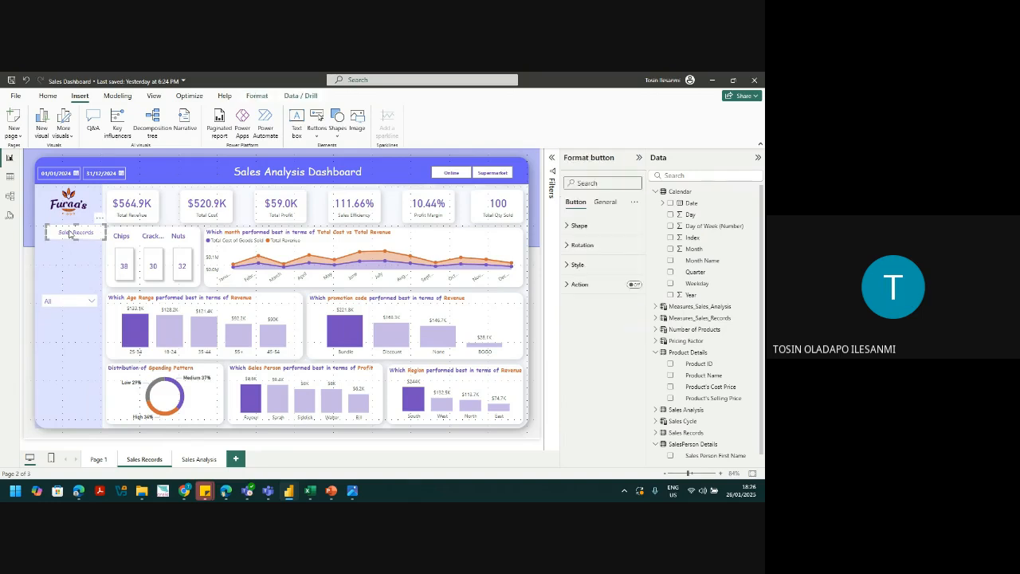
left_click_drag(70, 232, 68, 248)
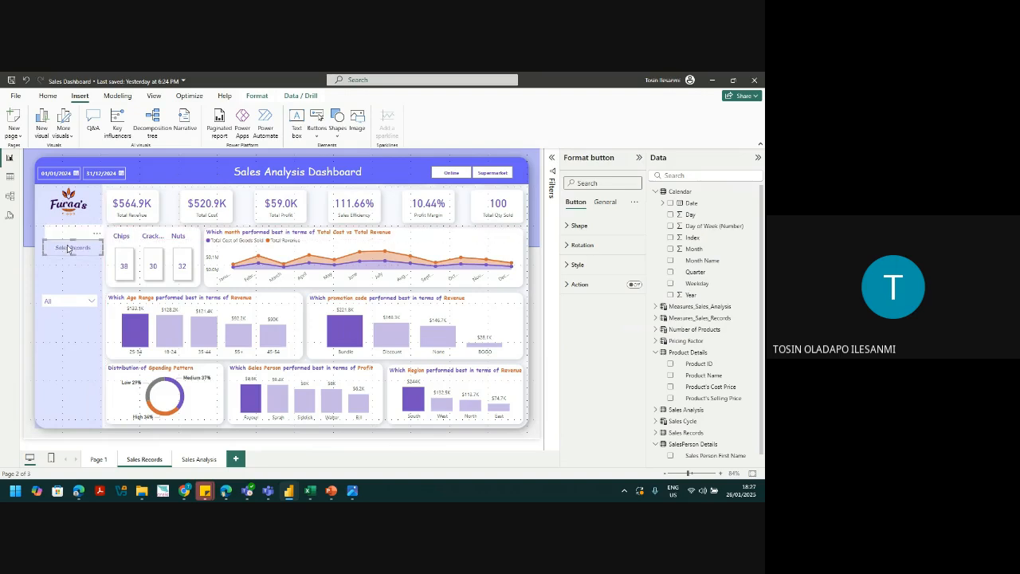
key("ctrl+z")
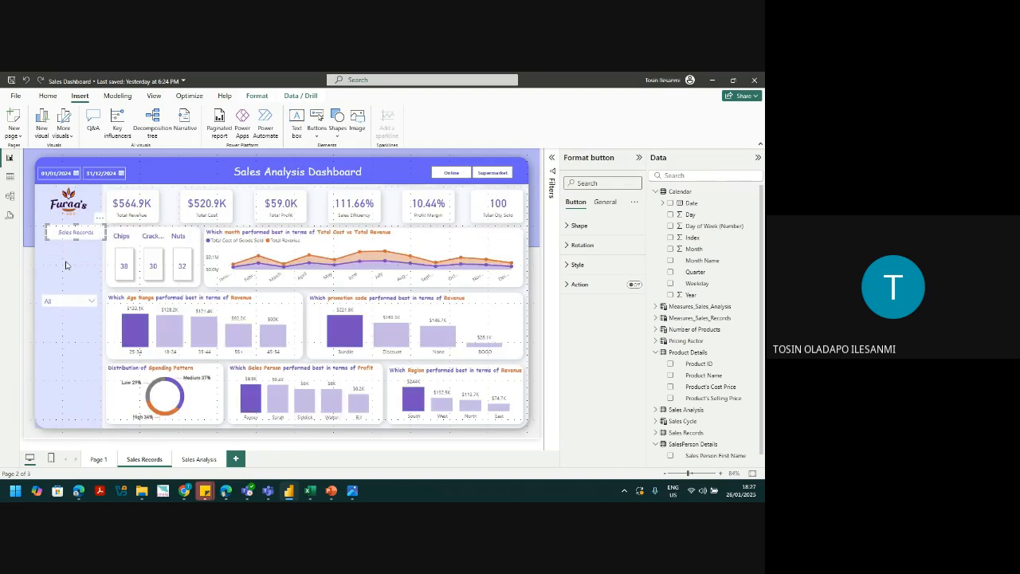
left_click(66, 266)
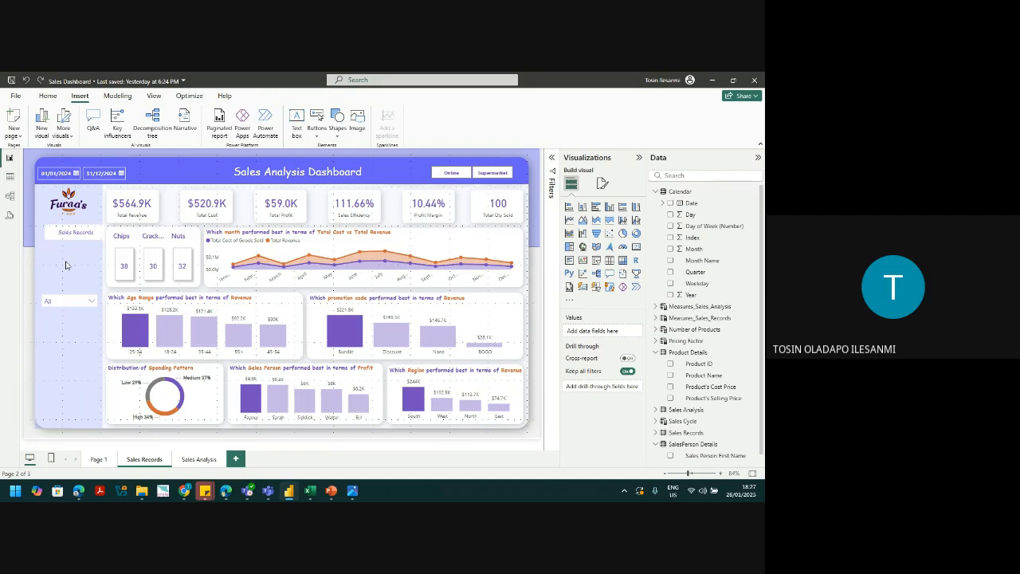
left_click(153, 96)
left_click(305, 113)
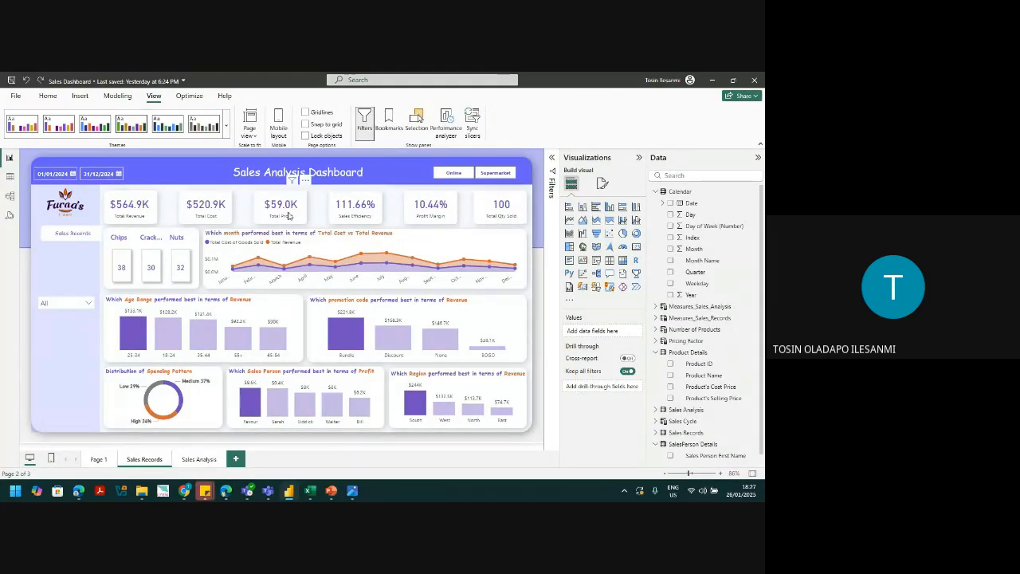
mouse_move(131, 343)
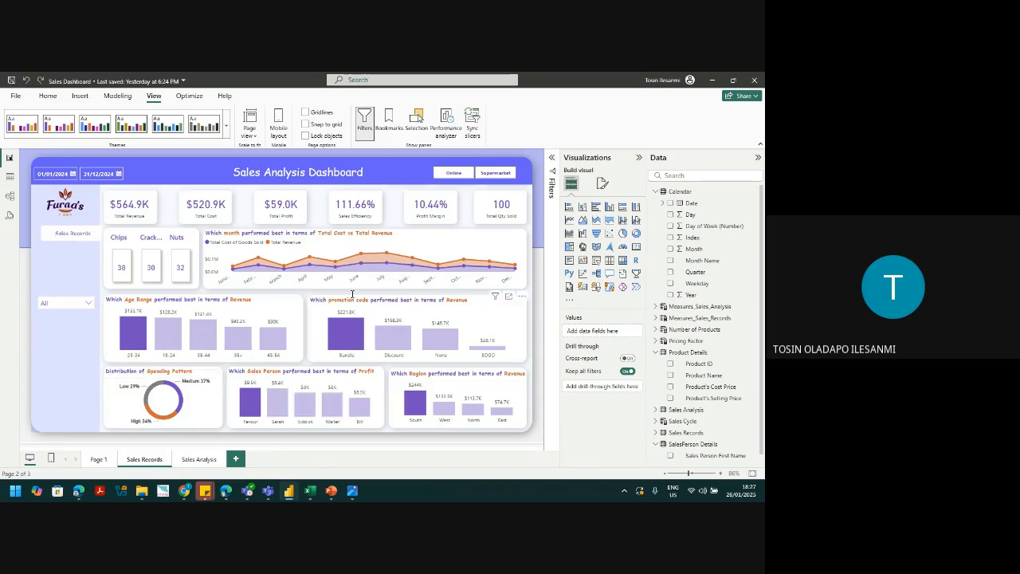
left_click(457, 177)
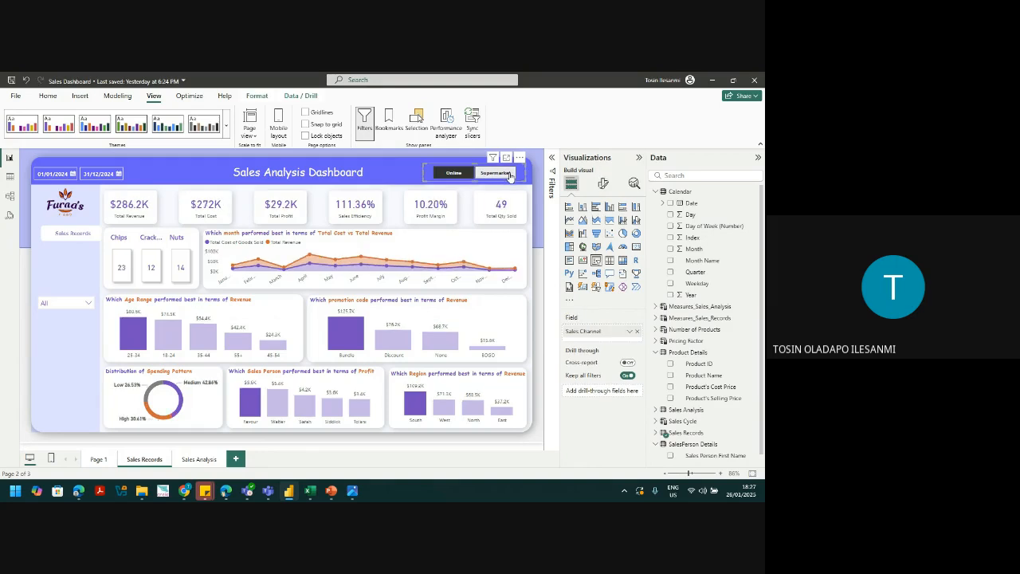
left_click(511, 175)
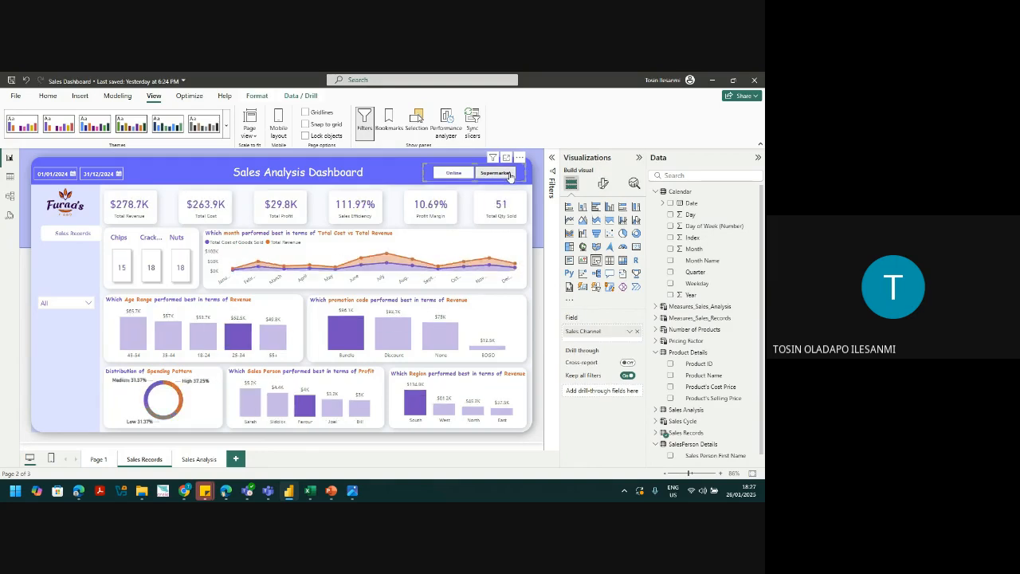
left_click(508, 174)
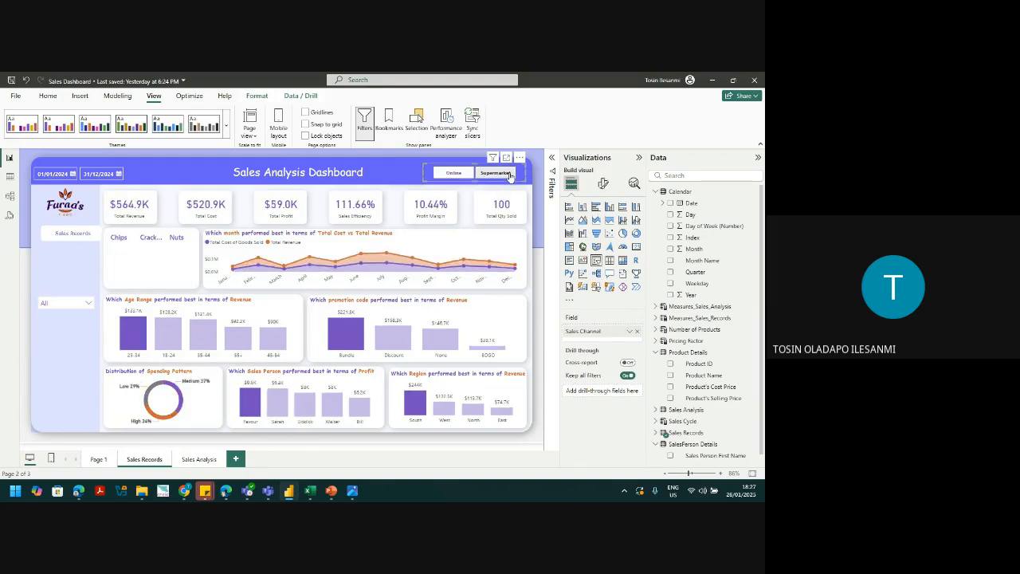
left_click(91, 305)
left_click(47, 242)
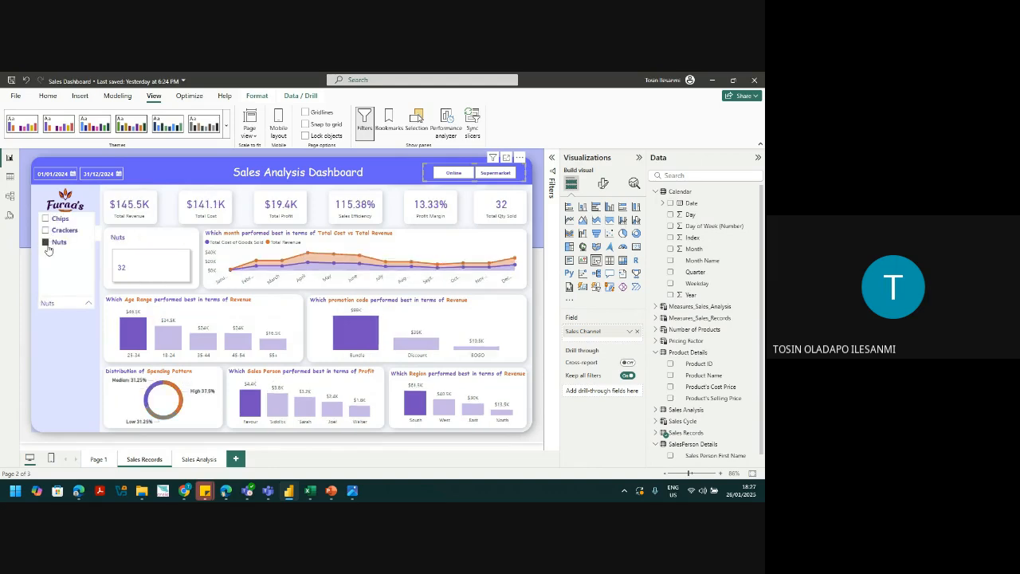
left_click(47, 242)
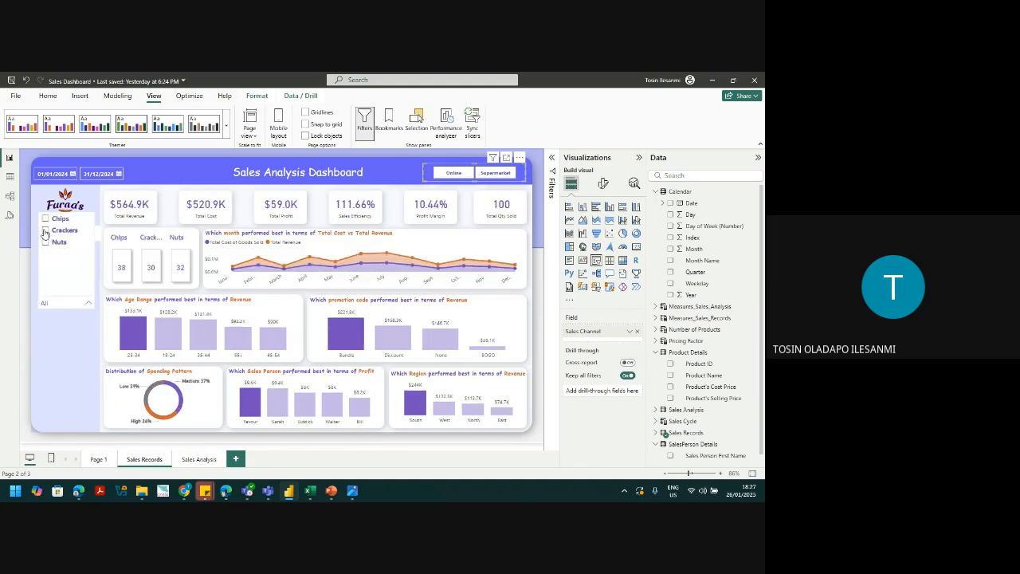
left_click(45, 232)
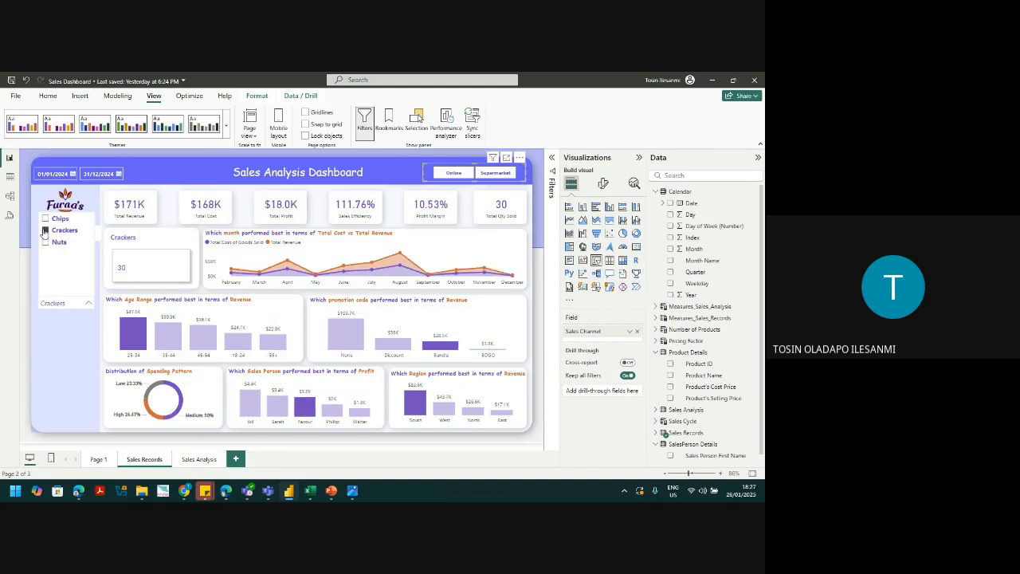
left_click(45, 230)
left_click(45, 219)
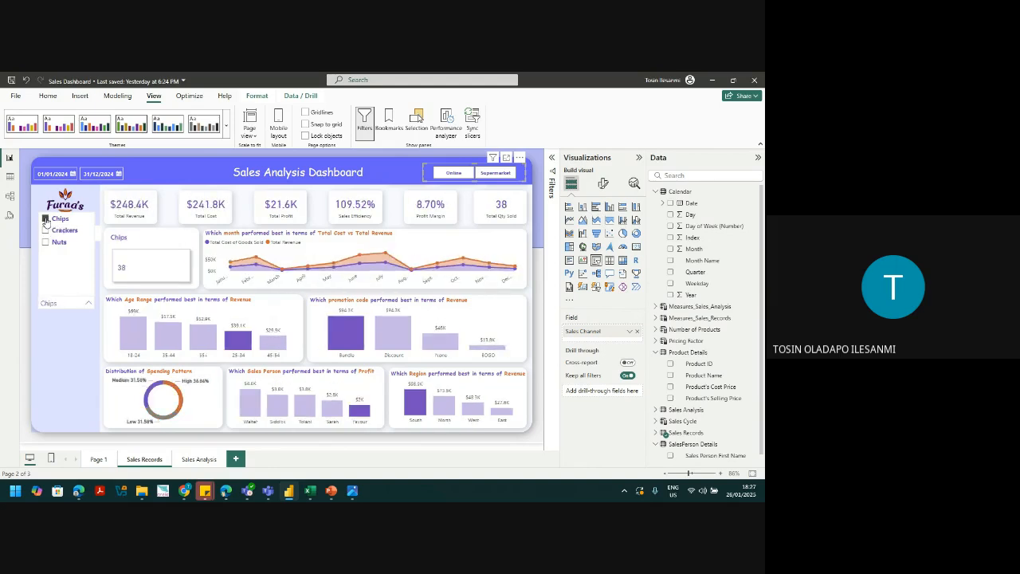
left_click(45, 219)
left_click(61, 353)
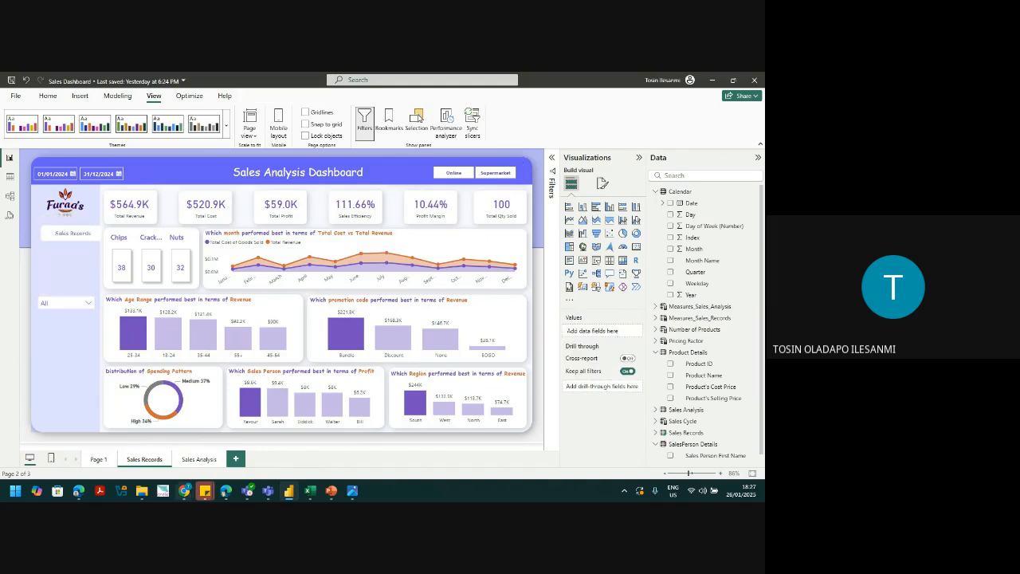
mouse_move(188, 493)
left_click(155, 456)
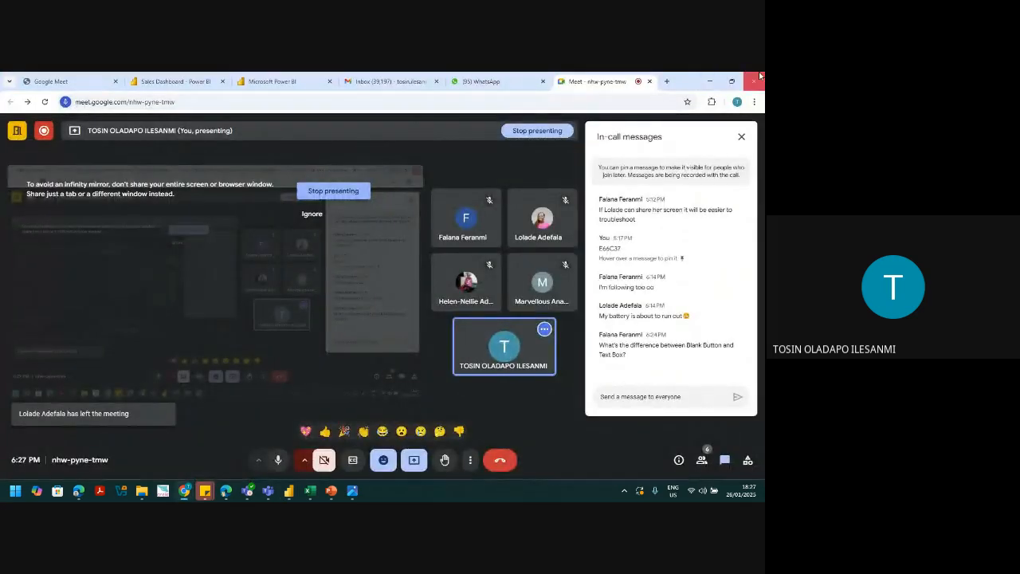
left_click(709, 80)
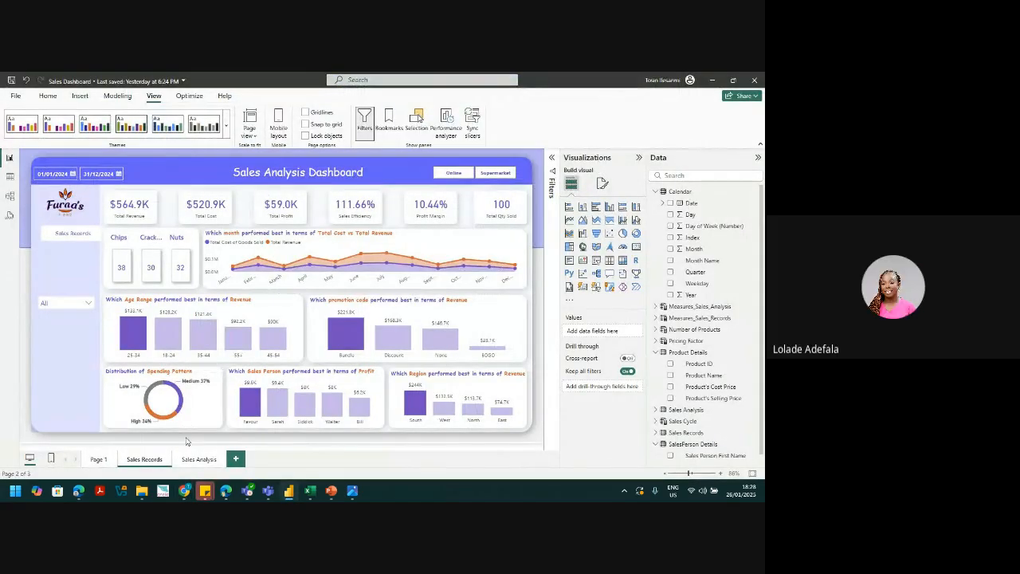
mouse_move(184, 491)
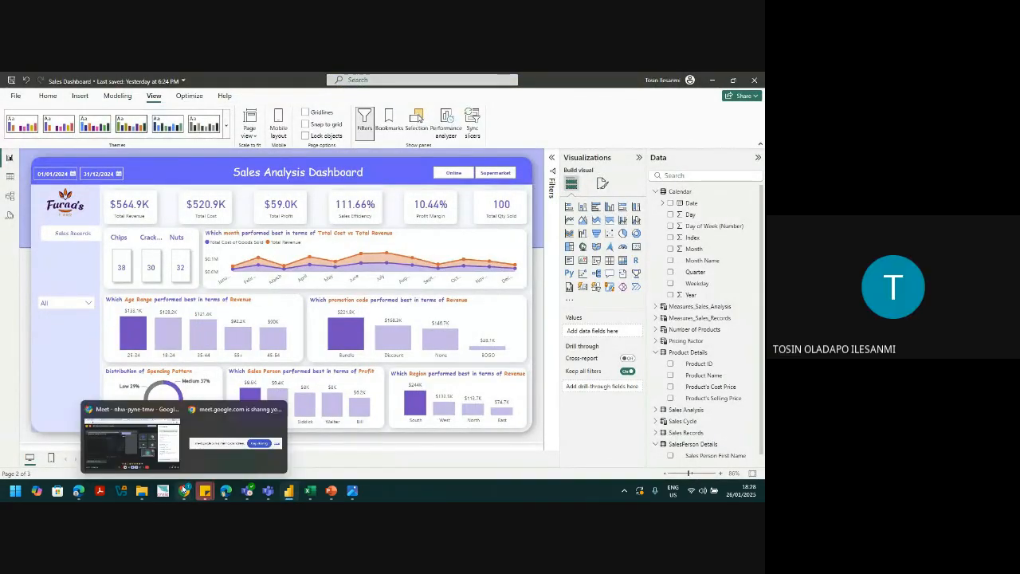
left_click(137, 418)
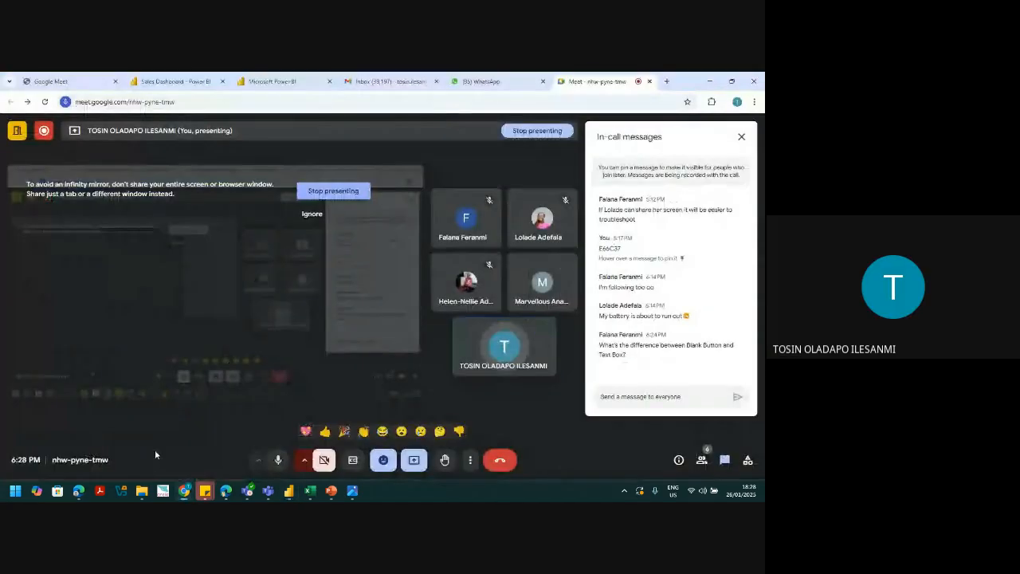
left_click(712, 82)
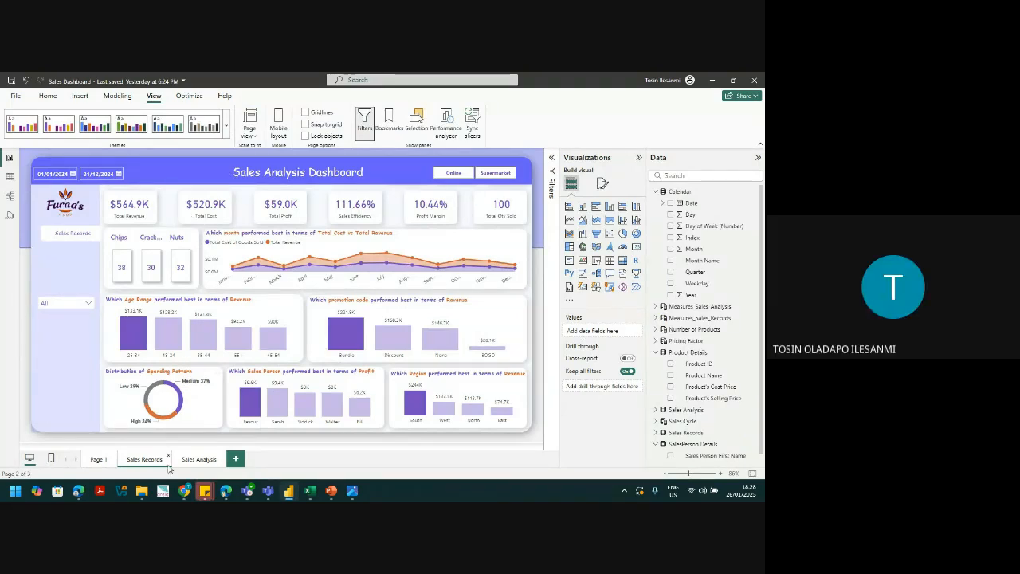
mouse_move(141, 490)
left_click(98, 459)
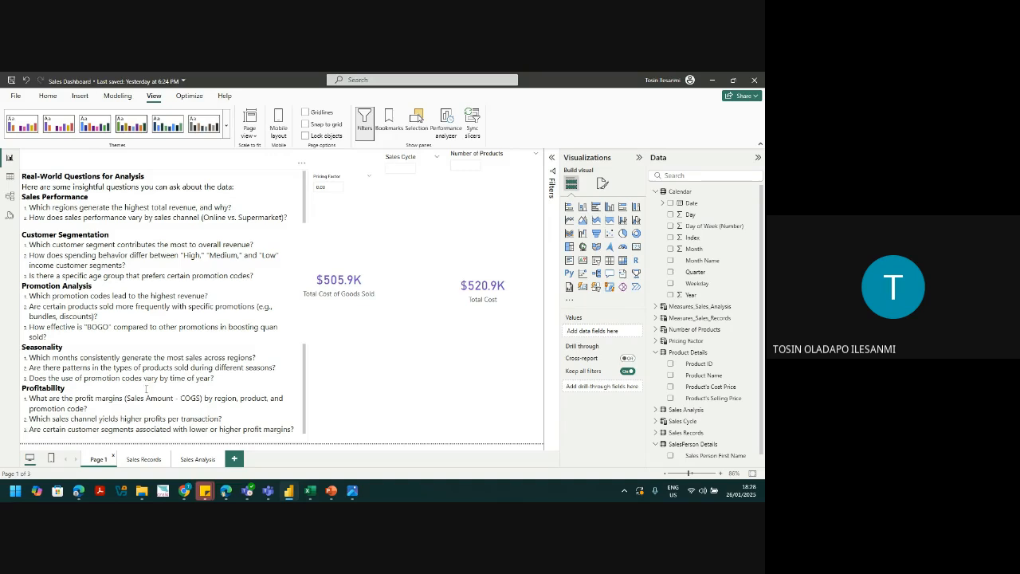
left_click(156, 461)
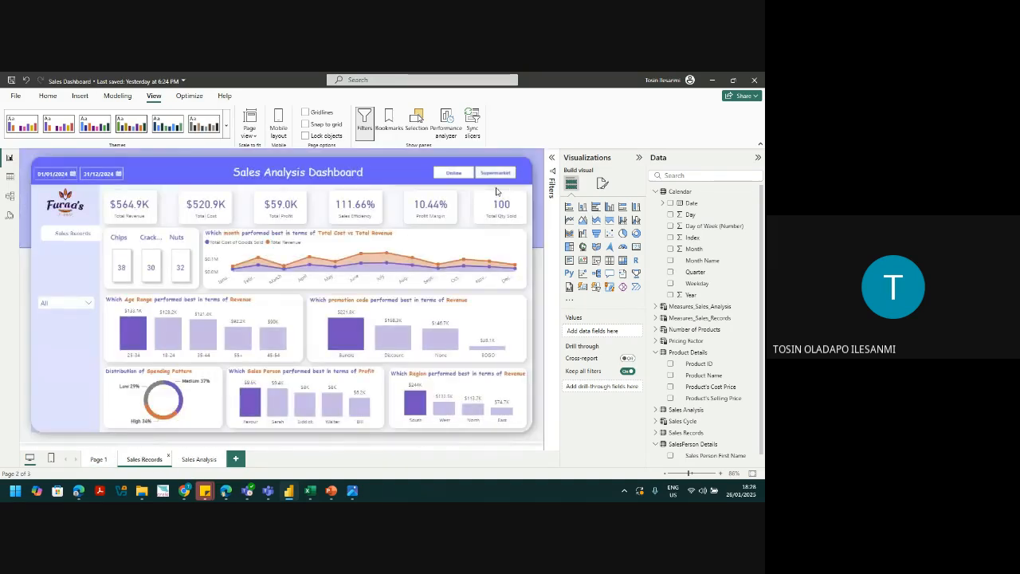
left_click(88, 301)
left_click(46, 242)
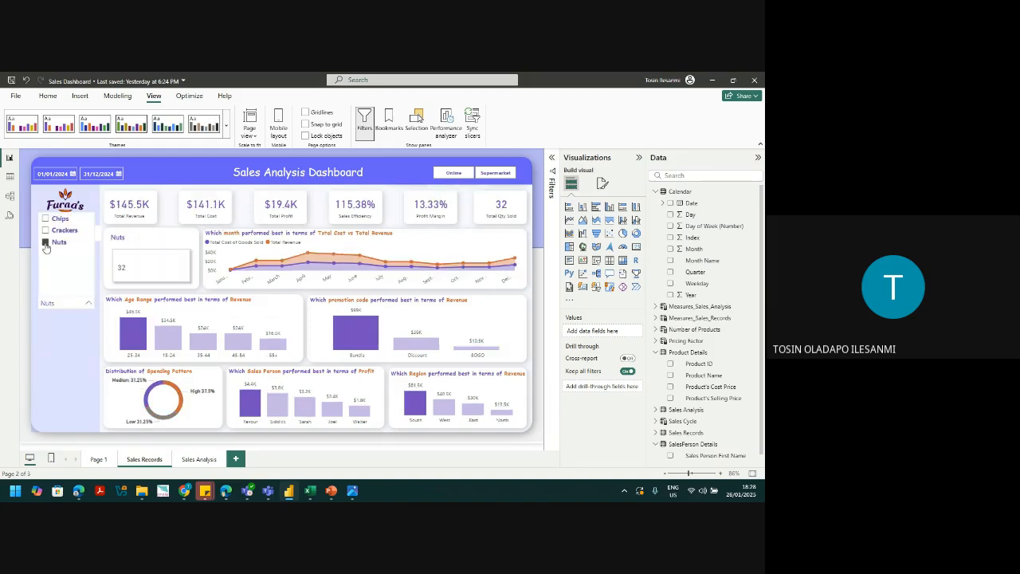
left_click(46, 230)
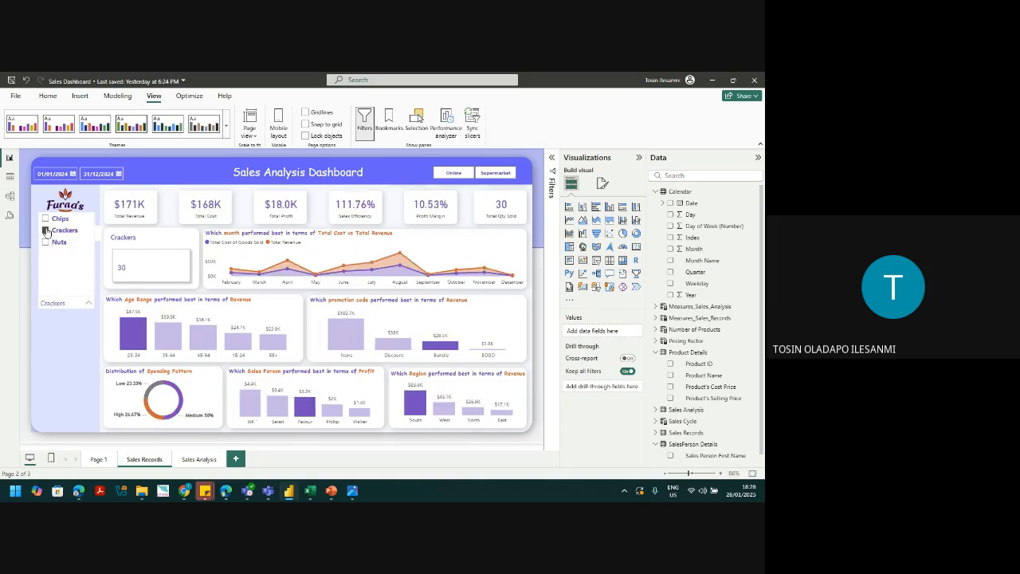
left_click(47, 230)
left_click(46, 220)
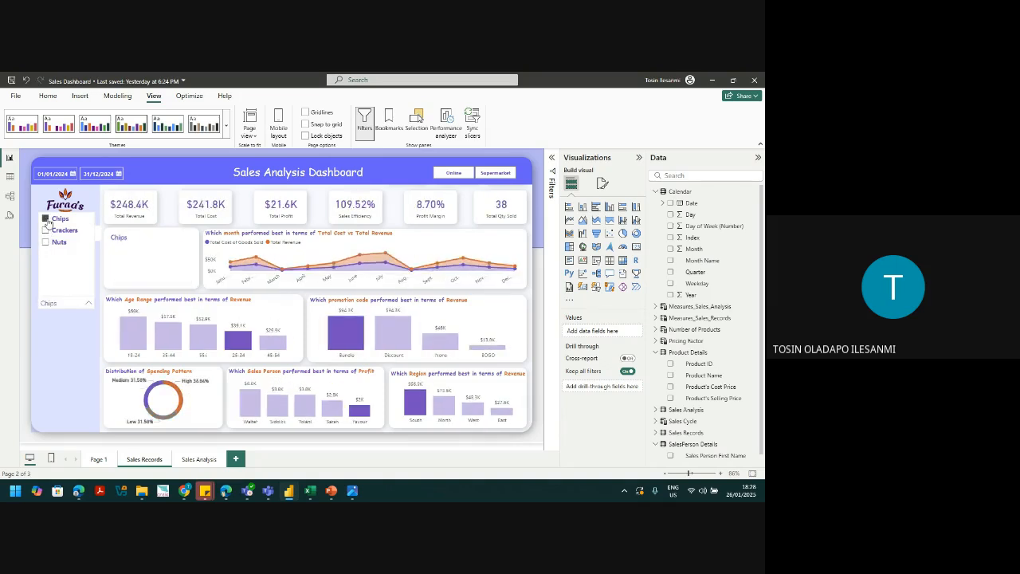
left_click(46, 220)
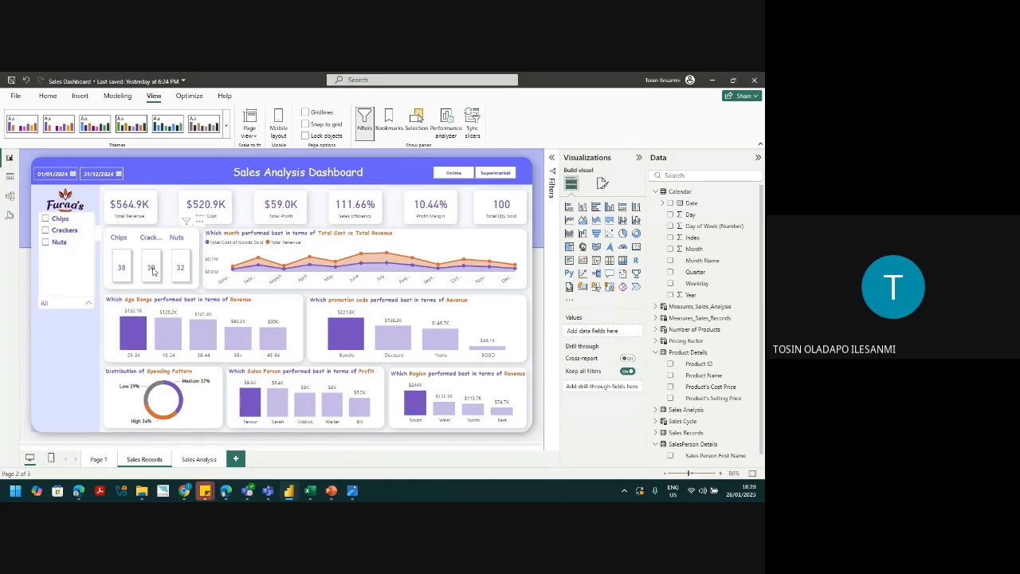
left_click(76, 383)
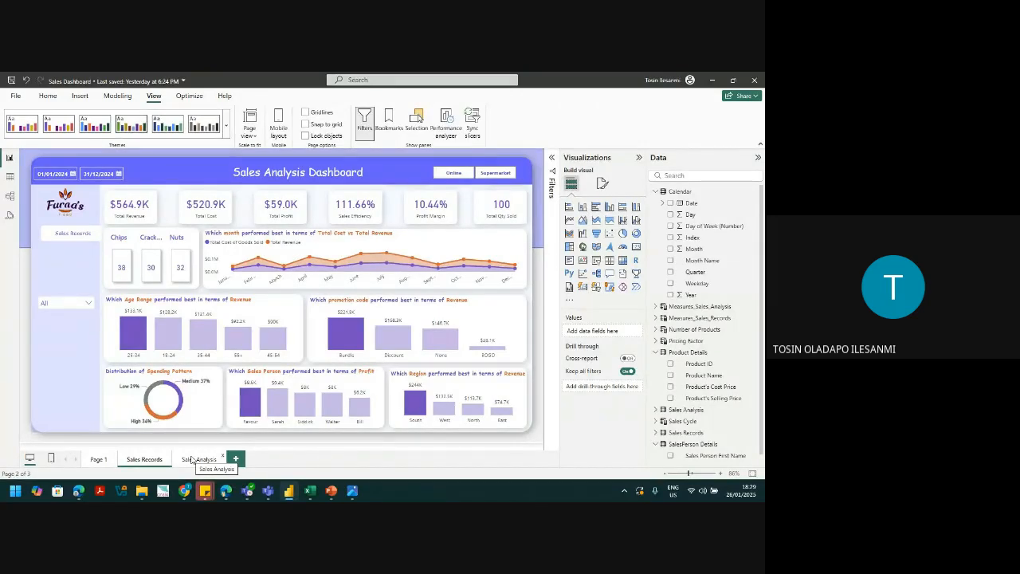
Step: Paste a copy of the Sales Records button and relabel it 'Sales Analysis'
key("ctrl+v")
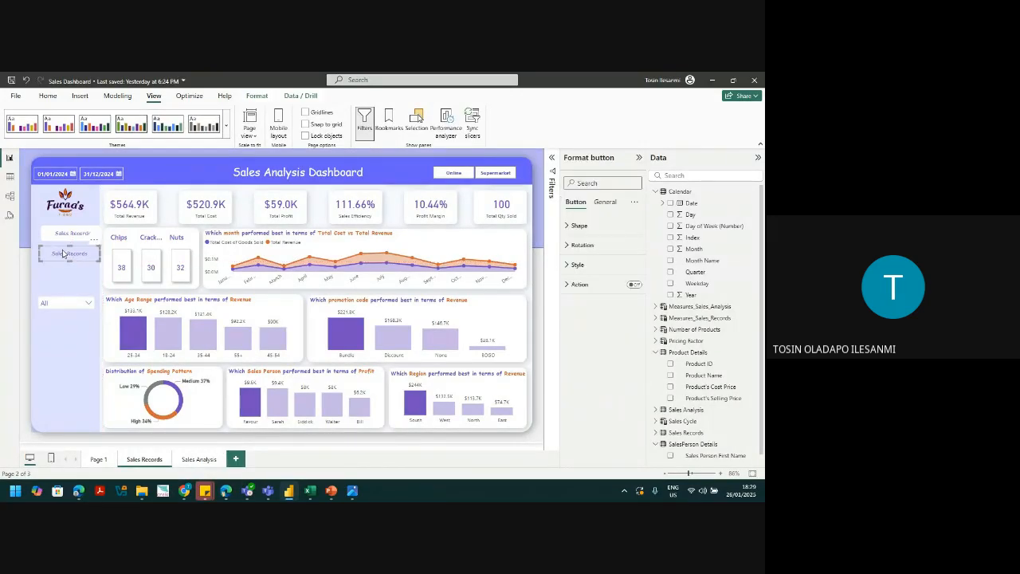
left_click(577, 264)
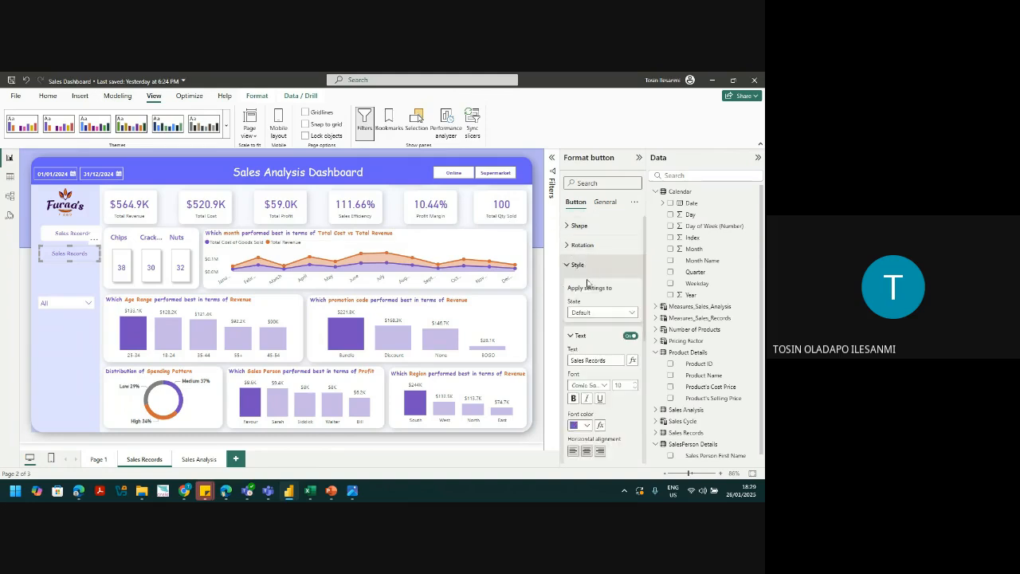
triple_click(590, 363)
type("Sales Ana")
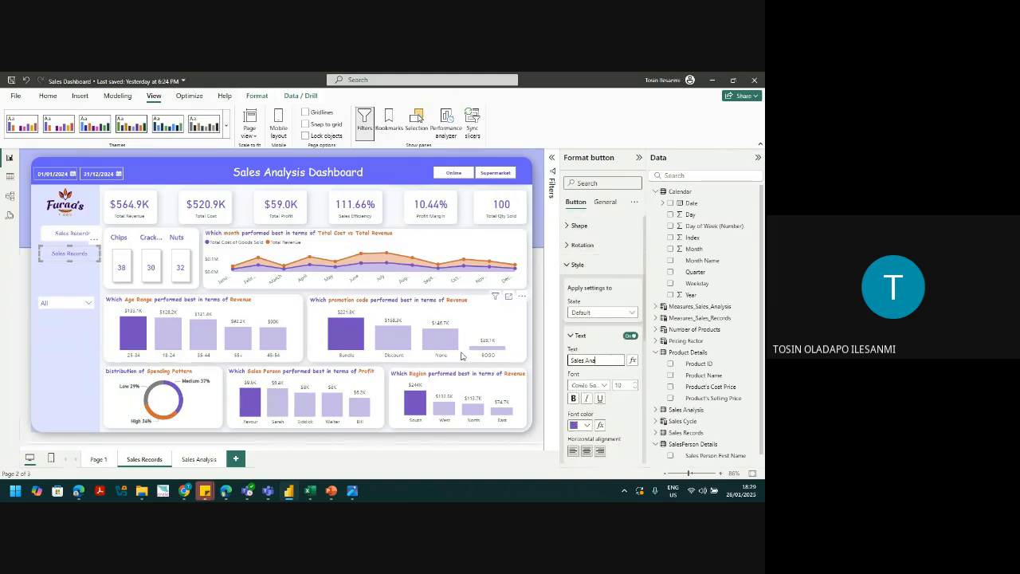
type("lysis")
left_click(93, 282)
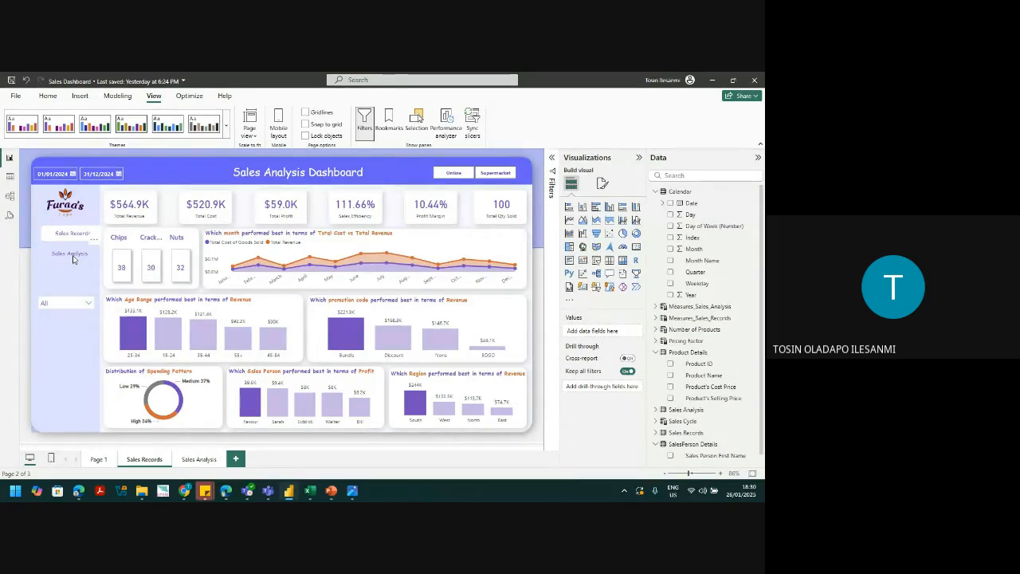
Step: Give the Sales Analysis button a Page navigation action to Sales Analysis, test it, and return to Sales Records
left_click(72, 258)
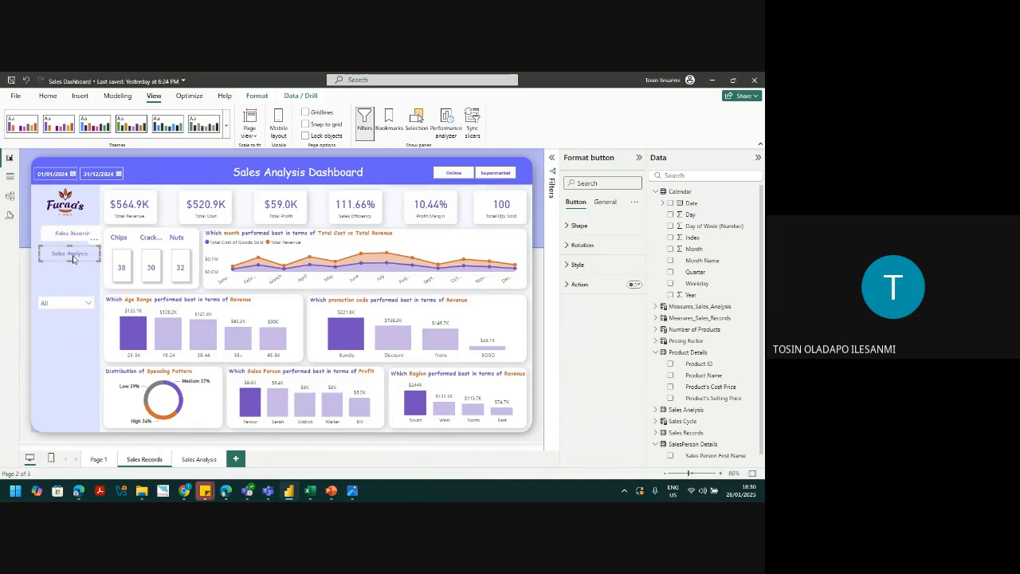
left_click(635, 285)
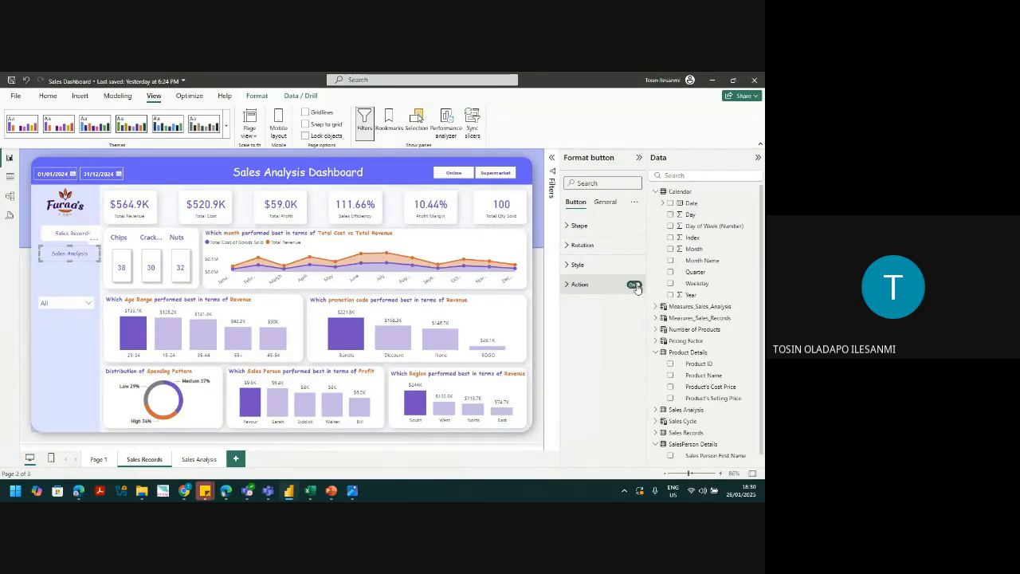
left_click(593, 286)
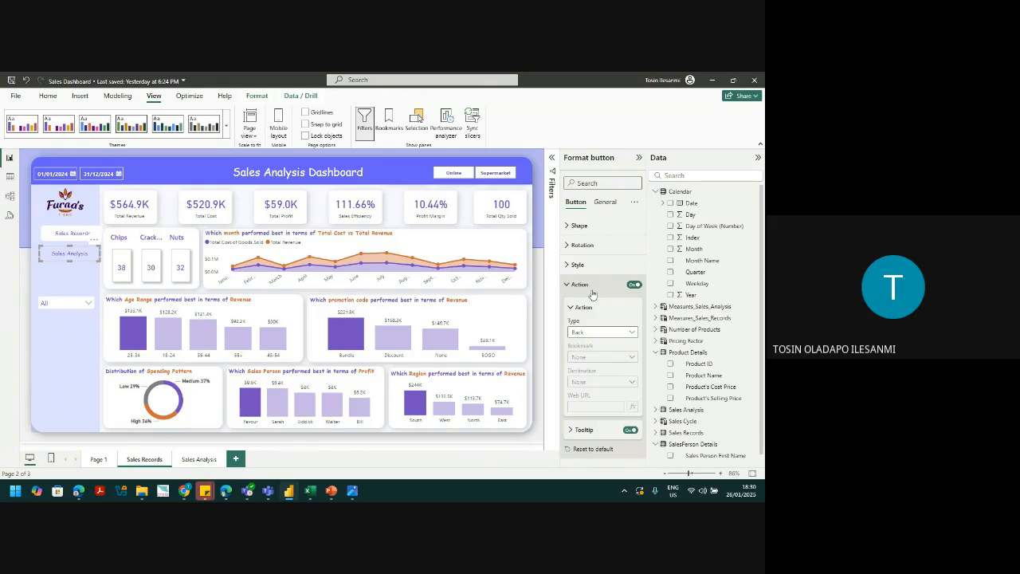
left_click(588, 331)
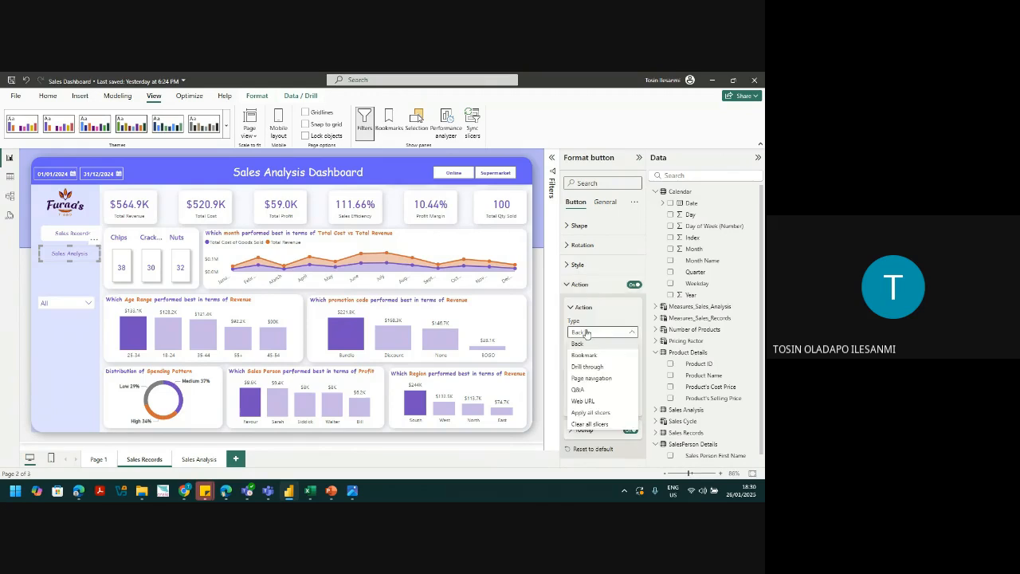
left_click(590, 378)
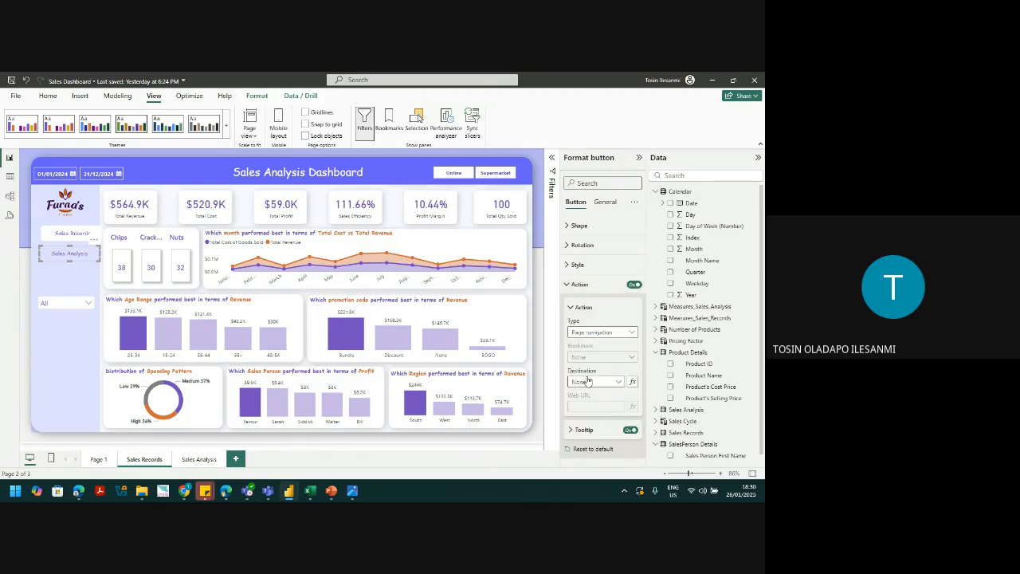
left_click(590, 381)
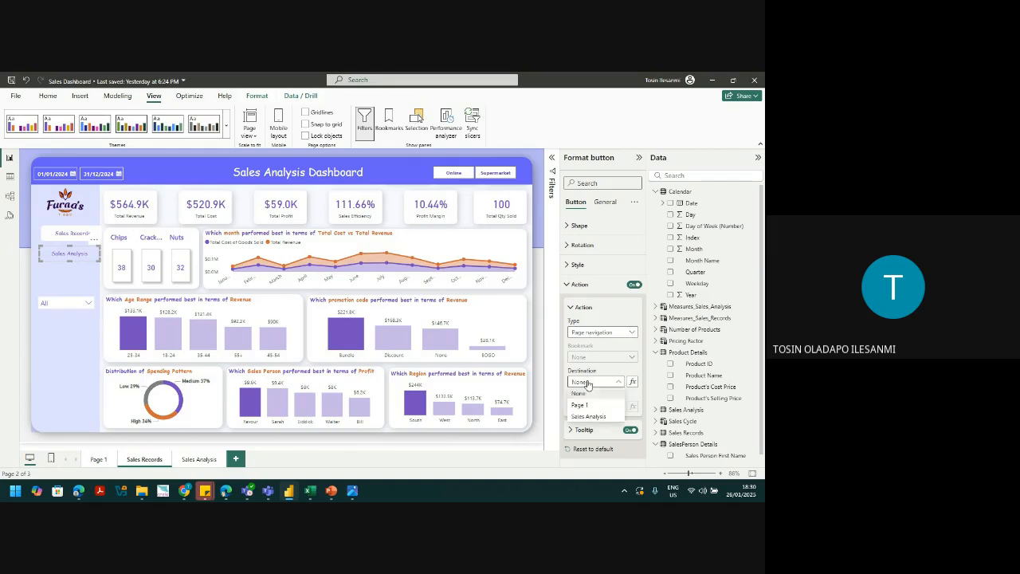
left_click(587, 416)
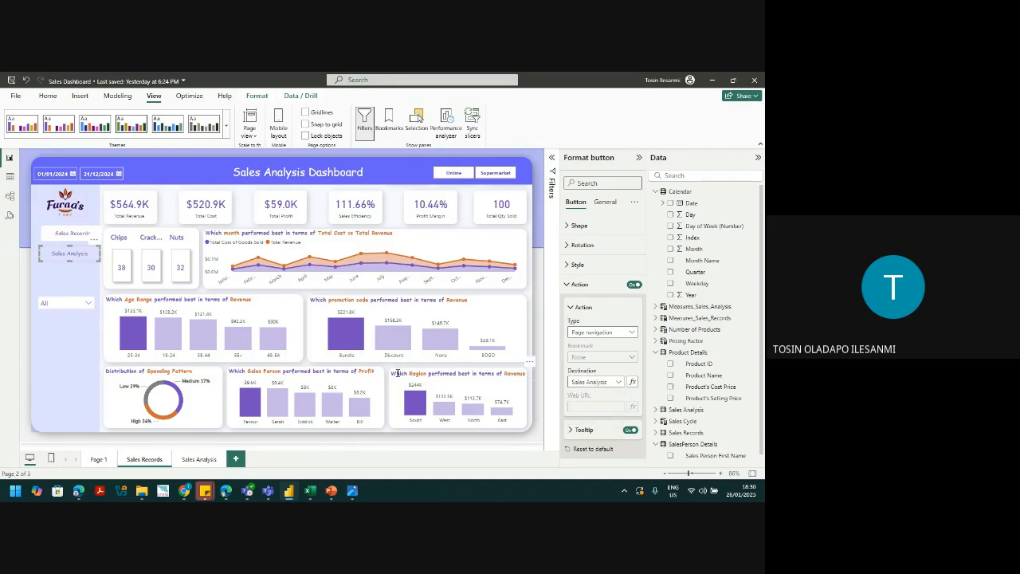
left_click(73, 255, "ctrl")
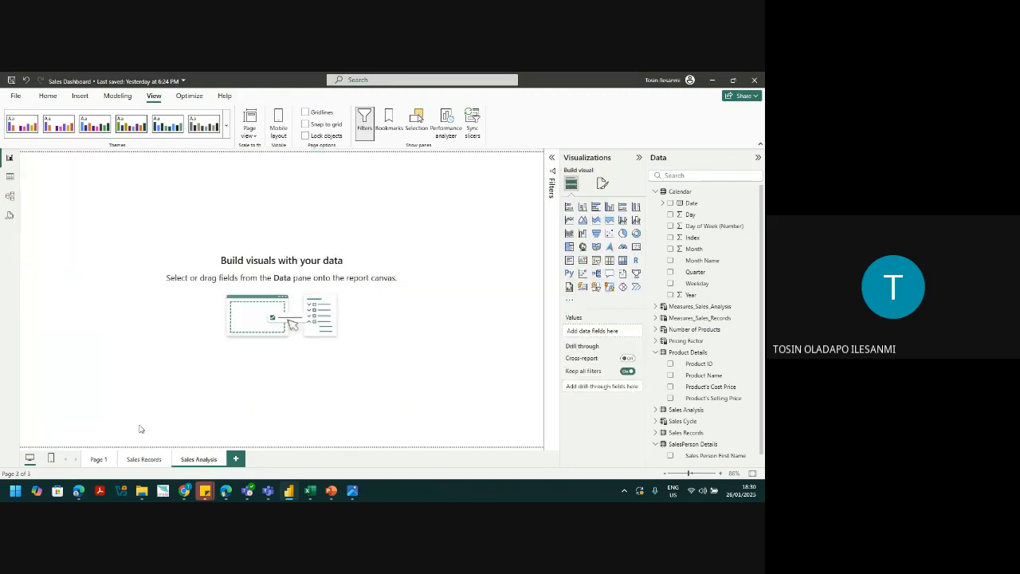
left_click(145, 460)
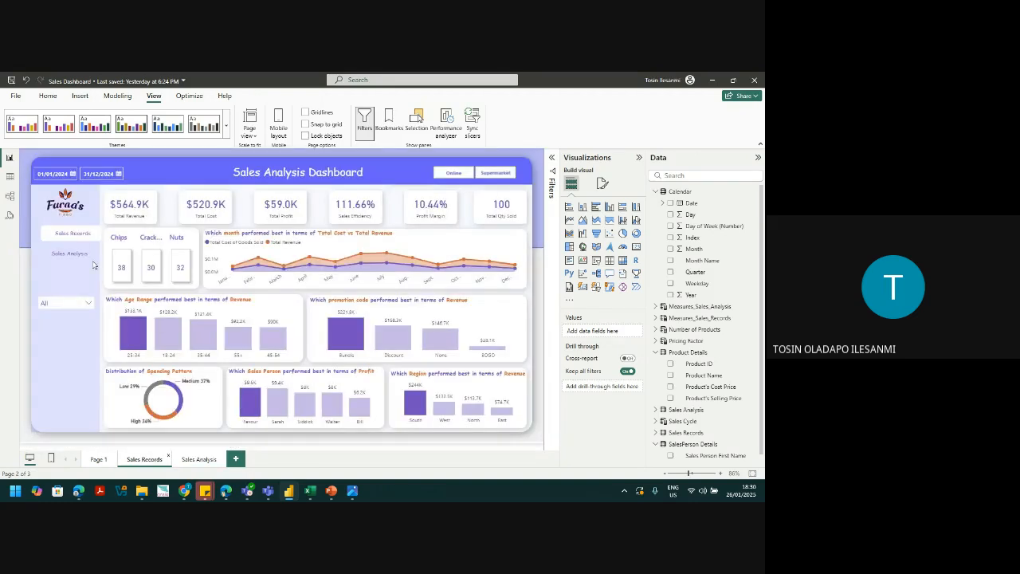
Step: Make the Sales Analysis button's text bold in its On hover state
left_click(77, 255)
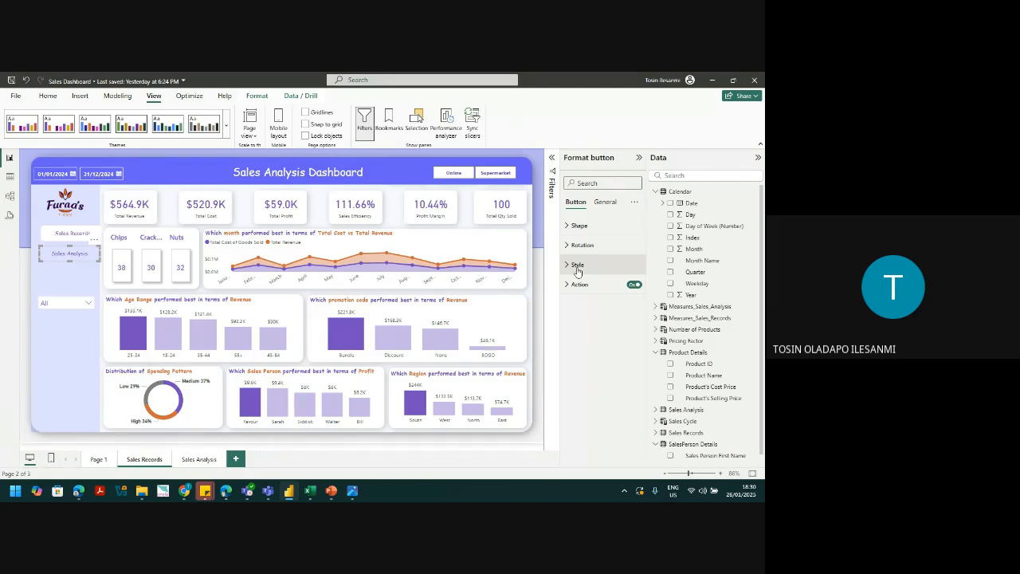
left_click_drag(689, 475, 692, 476)
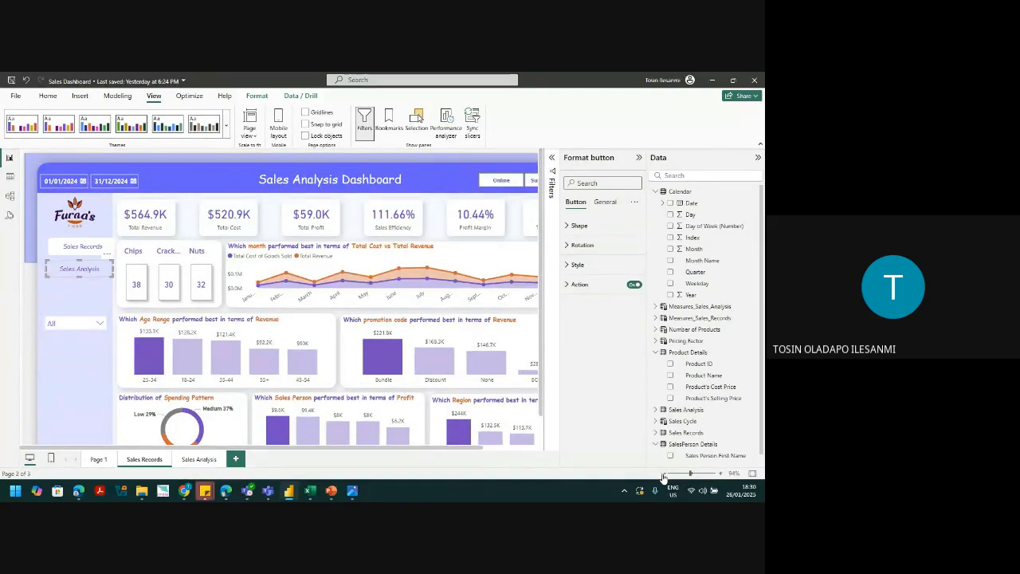
left_click(663, 475)
left_click(664, 475)
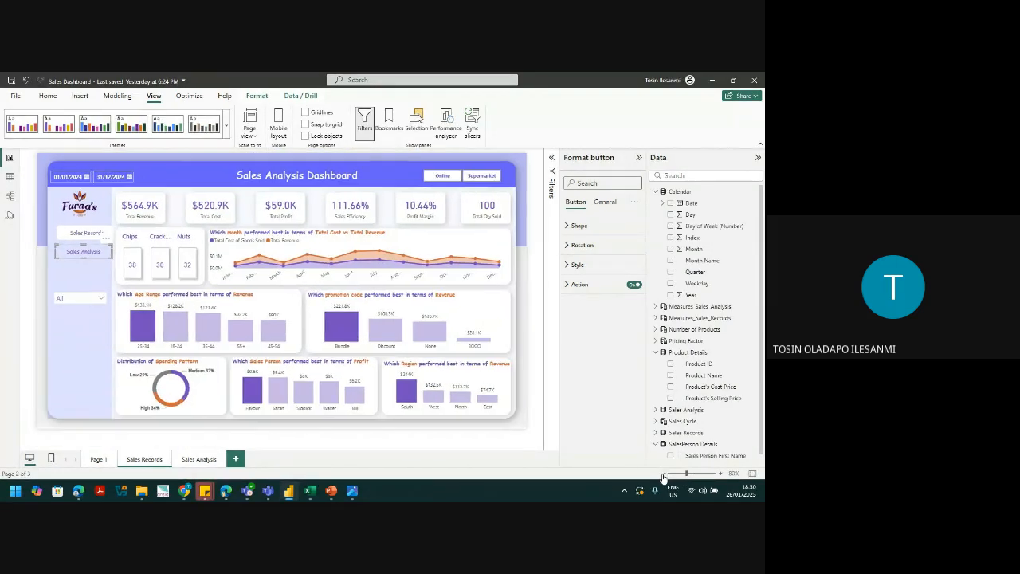
left_click(577, 265)
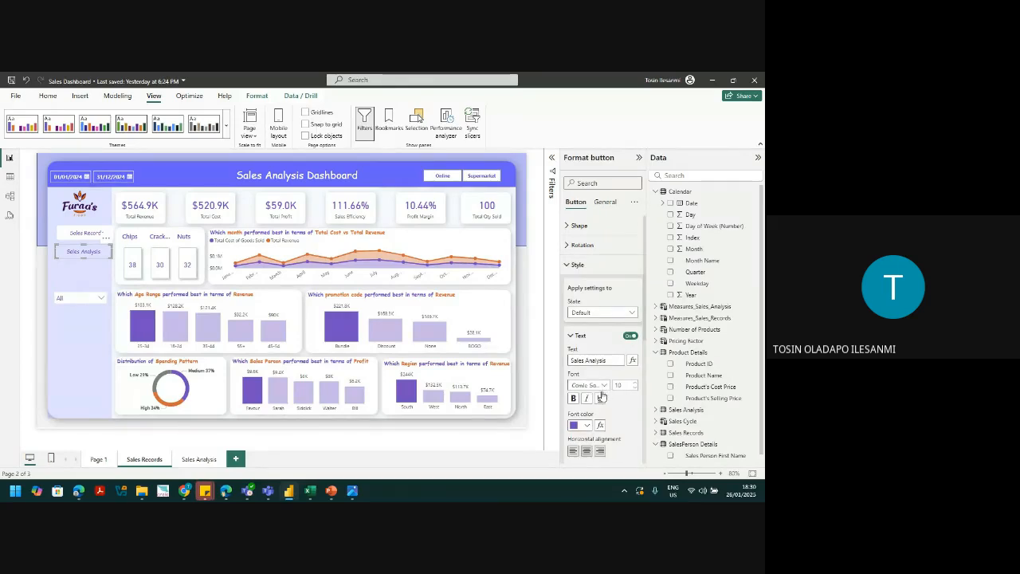
left_click(602, 312)
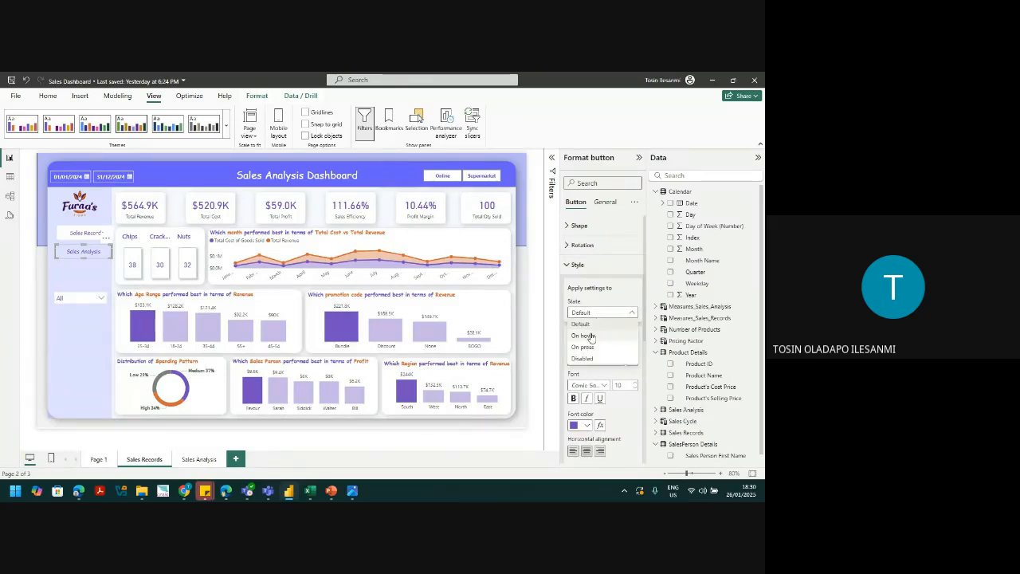
left_click(590, 335)
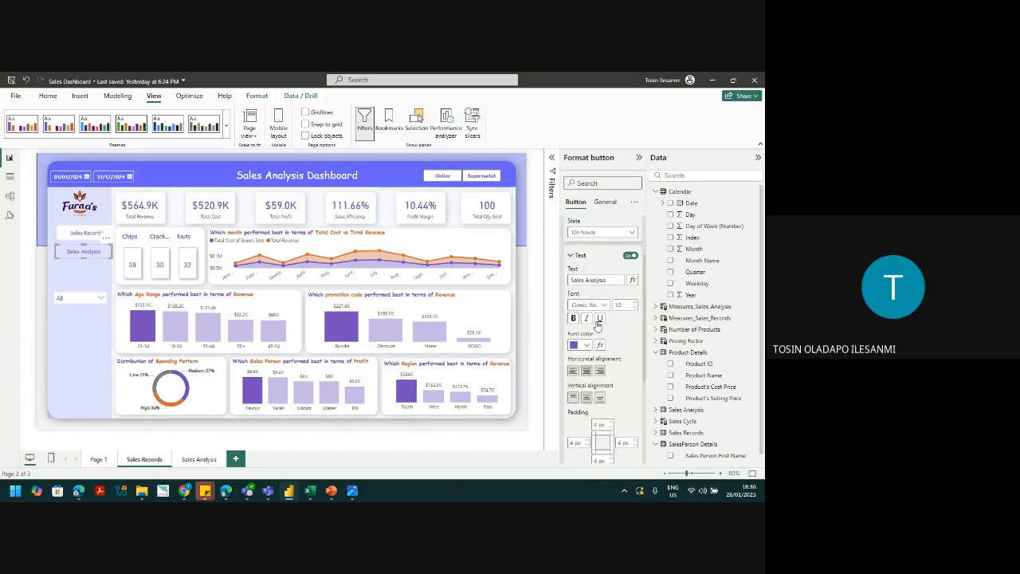
left_click(574, 318)
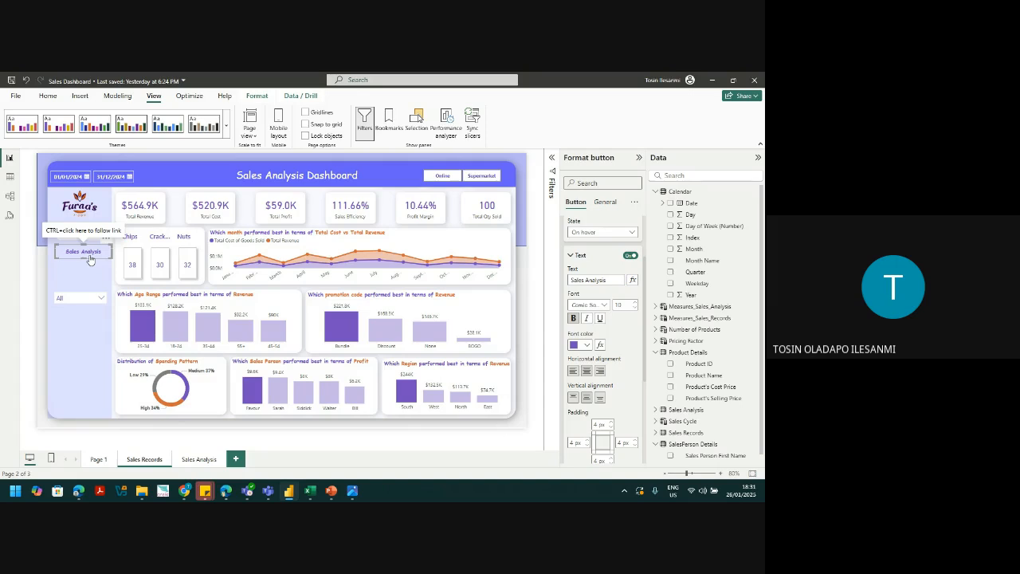
Step: Save the report and go to the empty Sales Analysis page
left_click(80, 354)
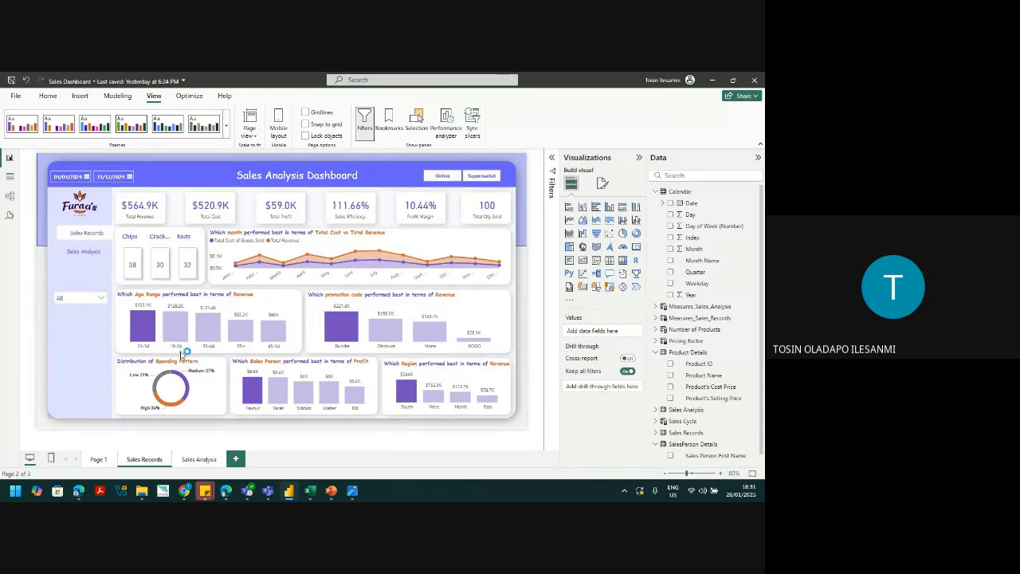
key("ctrl+s")
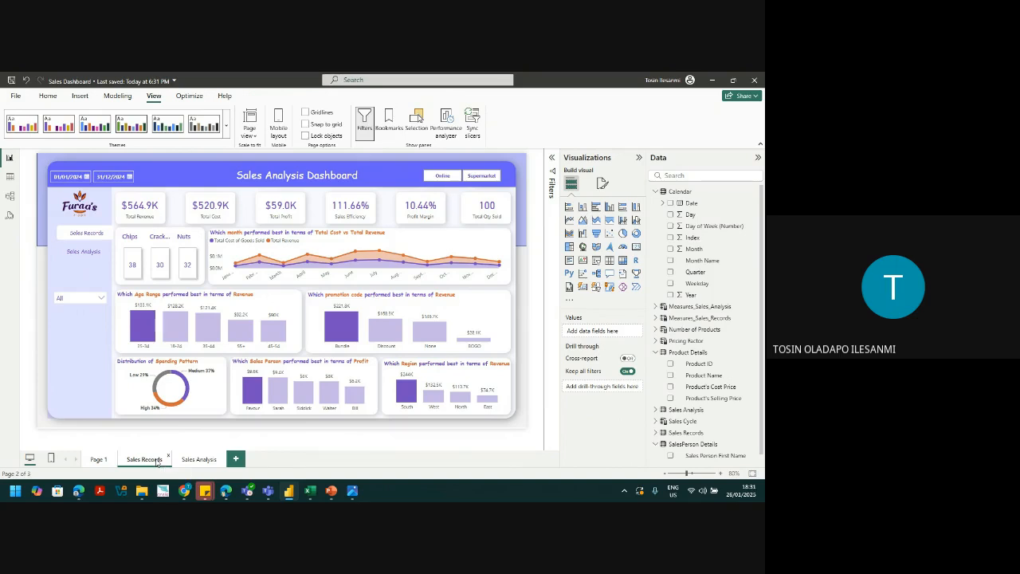
left_click(188, 465)
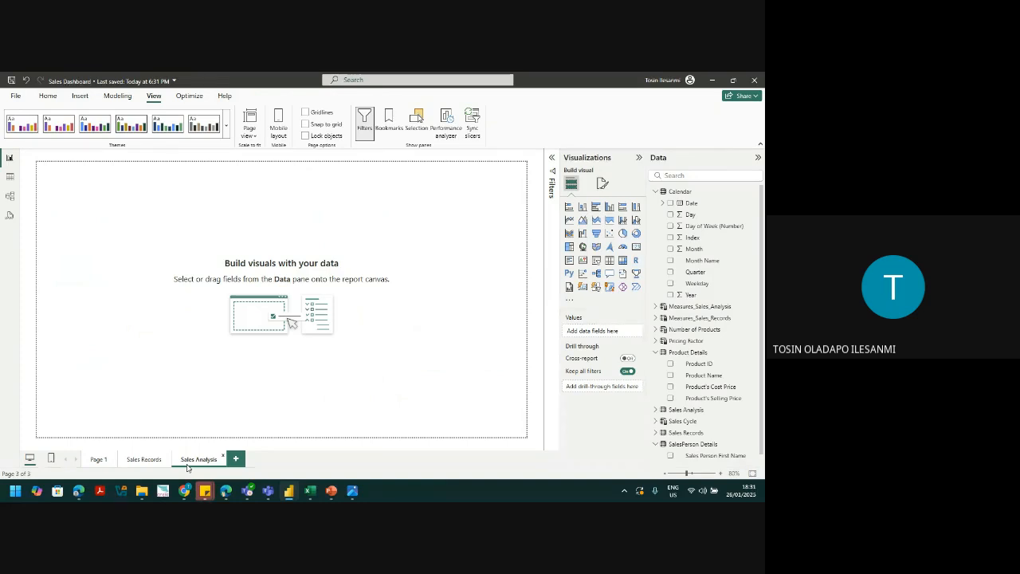
Step: Set Sales analysis.png as the Sales Analysis canvas background with 0% transparency
left_click(603, 183)
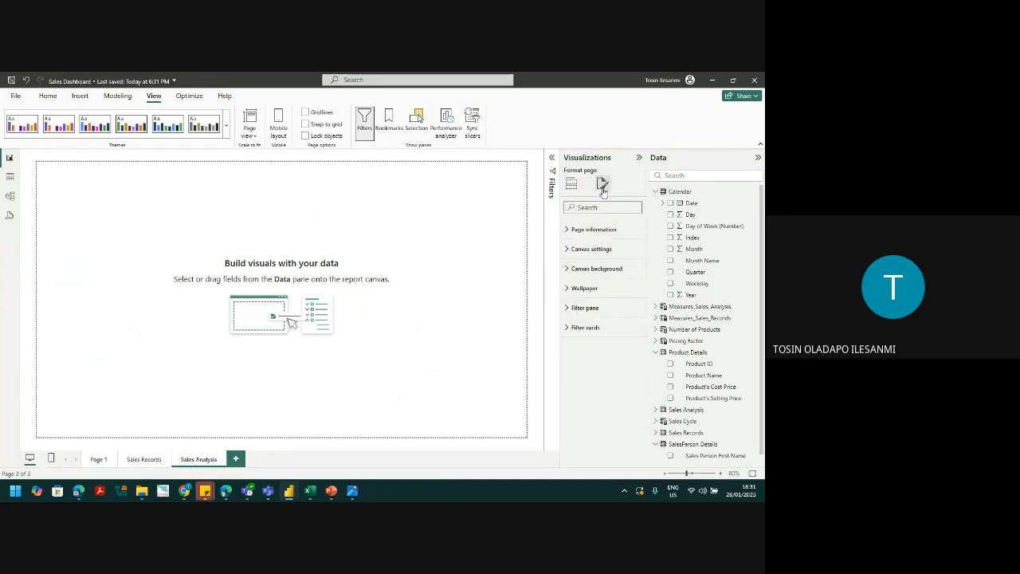
left_click(587, 269)
left_click(633, 327)
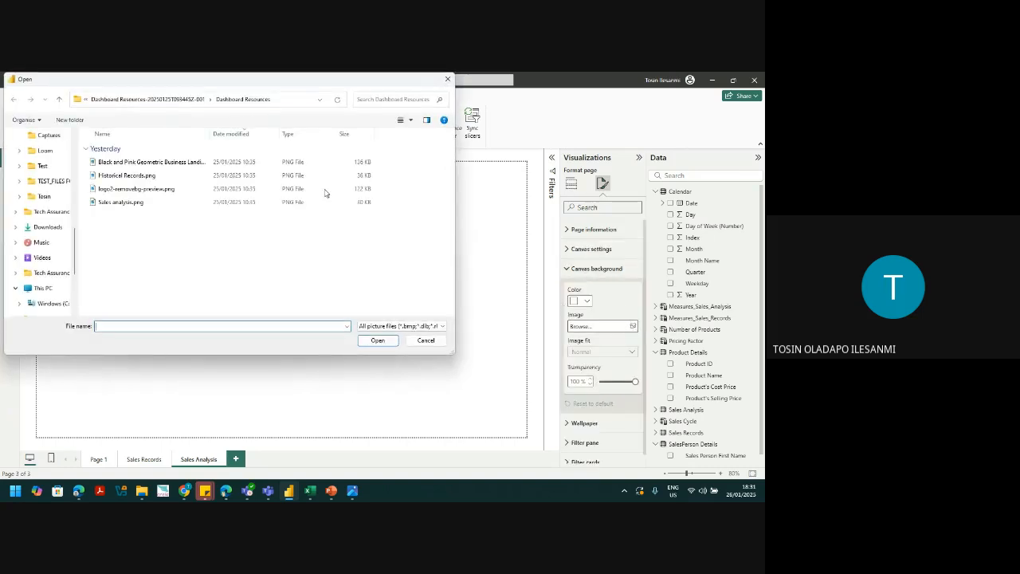
left_click(123, 201)
left_click(376, 340)
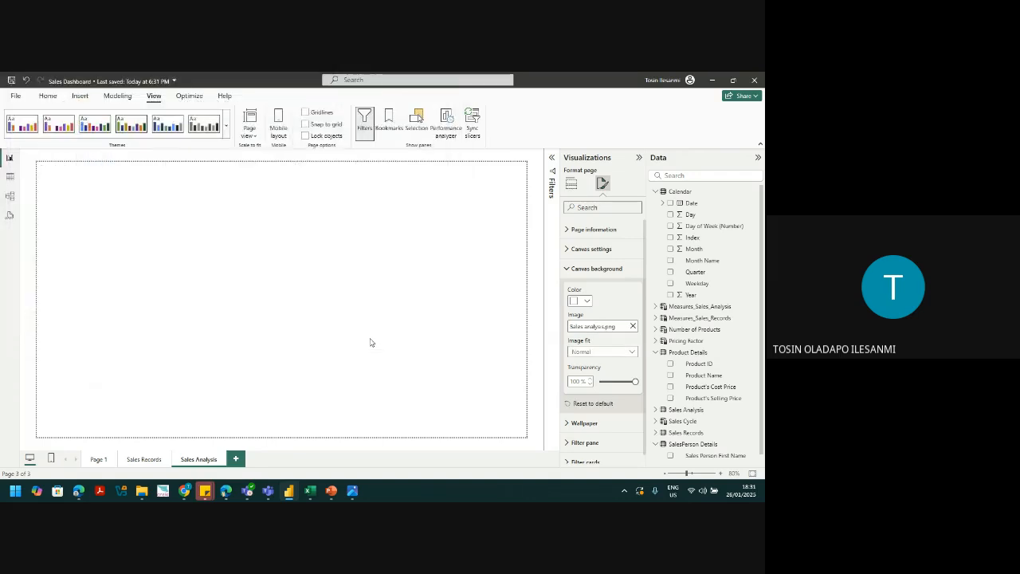
double_click(574, 381)
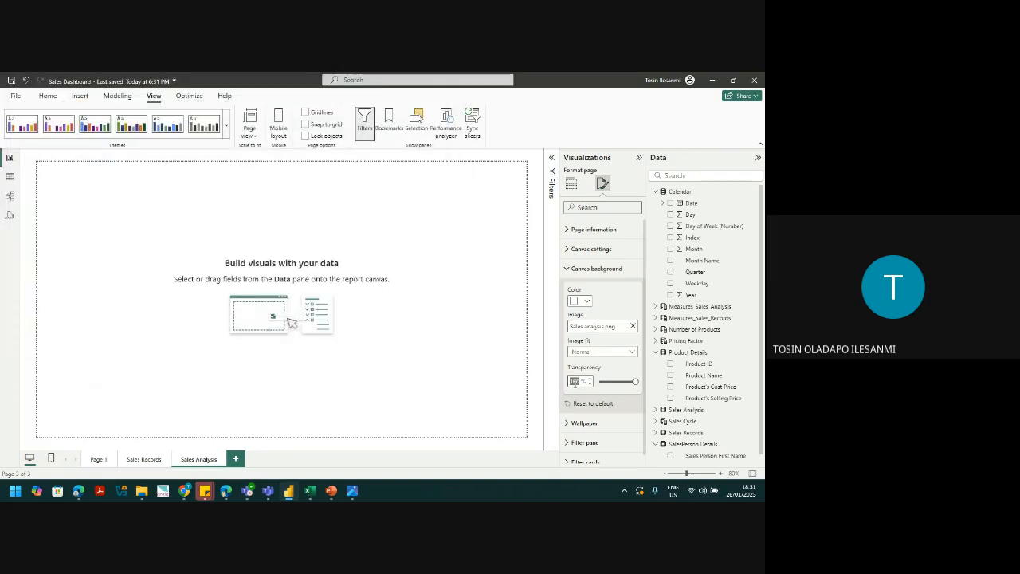
type("0")
key("Return")
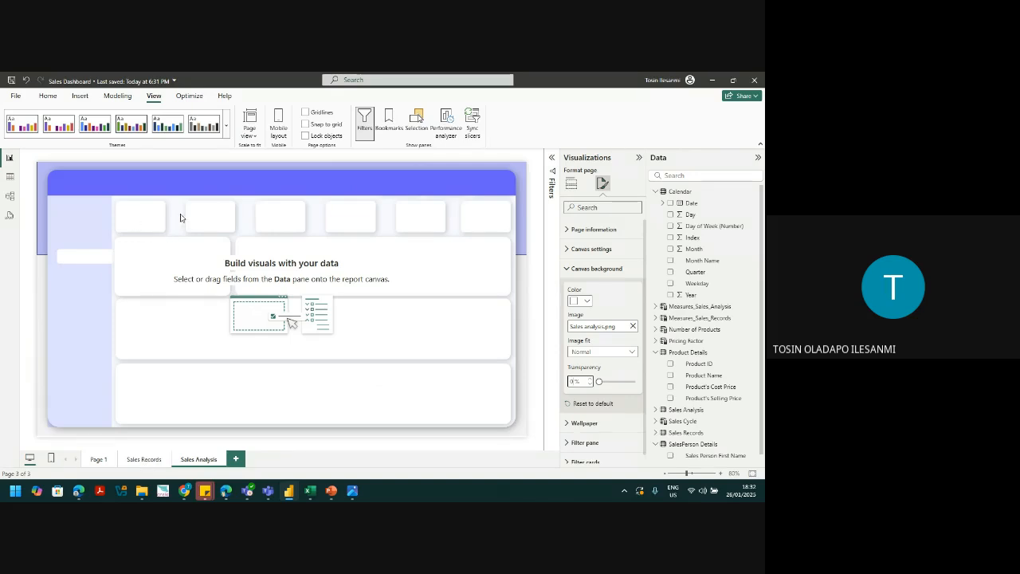
Step: Copy the six KPI cards (Total Revenue, Total Cost, Total Profit, Sales Efficiency, Profit Margin, Total Qty Sold) from Sales Records onto Sales Analysis
left_click(151, 461)
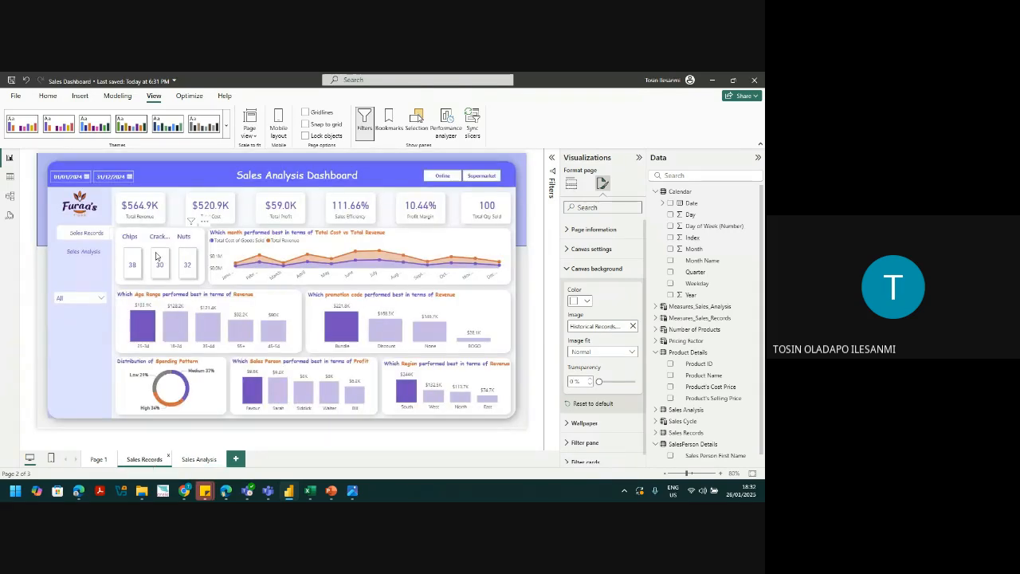
left_click(148, 213)
left_click(203, 209, "ctrl")
left_click(287, 220, "ctrl")
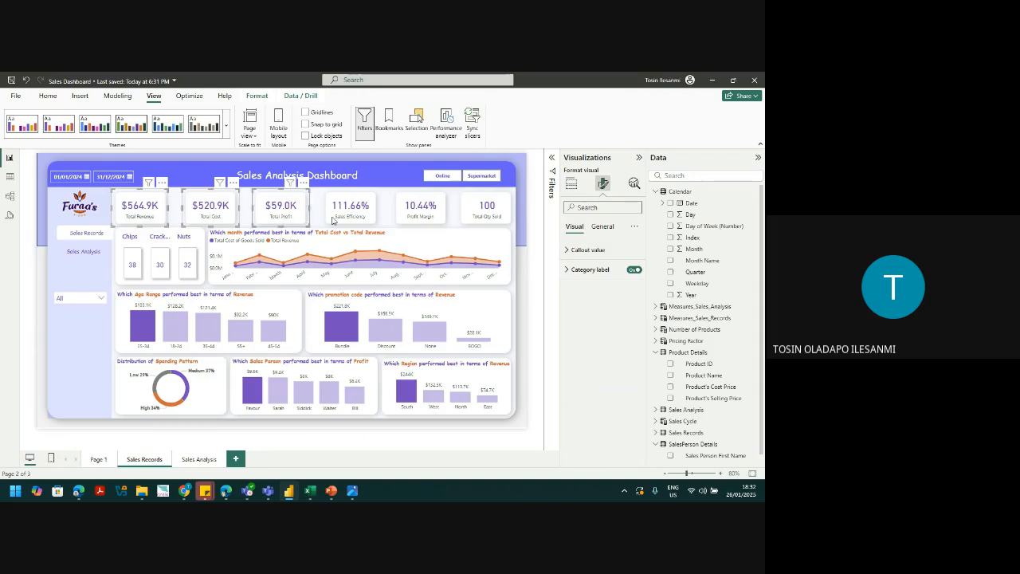
left_click(338, 221, "ctrl")
left_click(421, 214, "ctrl")
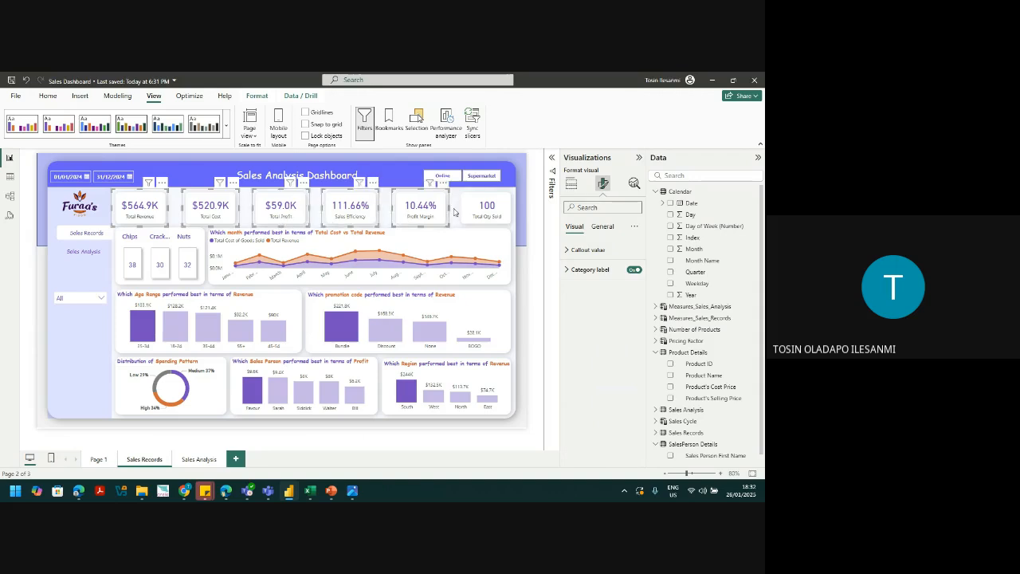
left_click(487, 211, "ctrl")
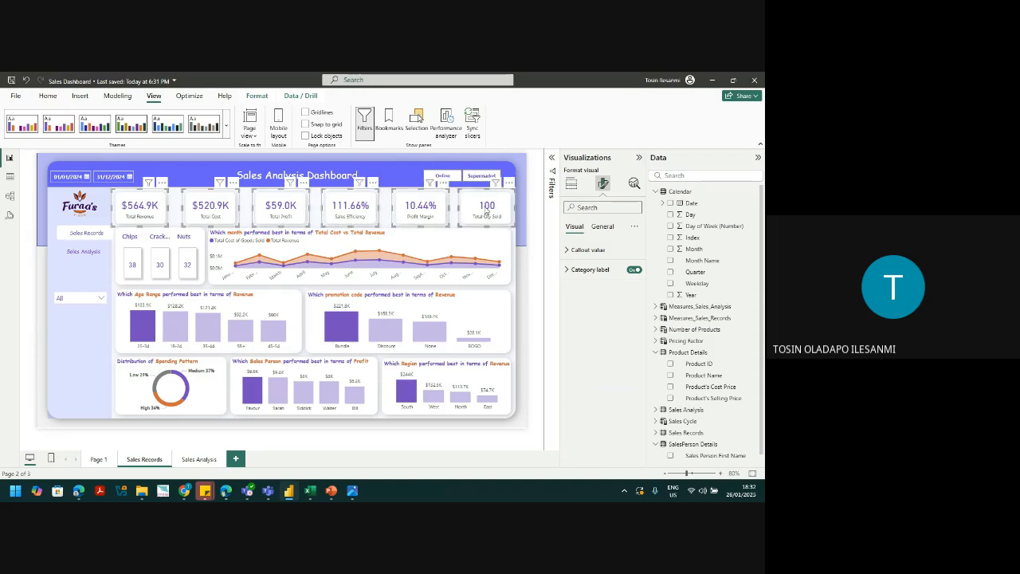
left_click(200, 460)
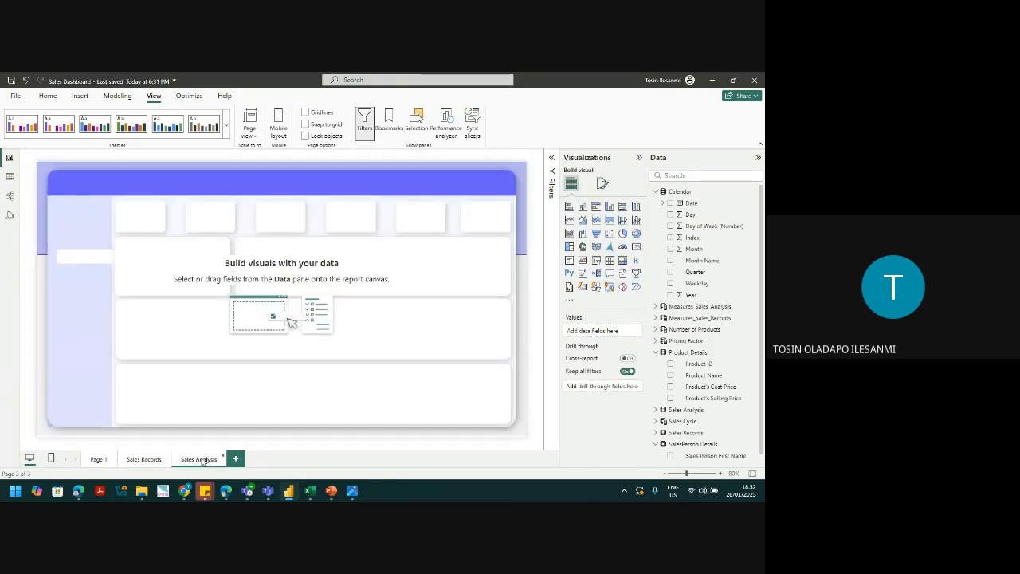
key("ctrl+v")
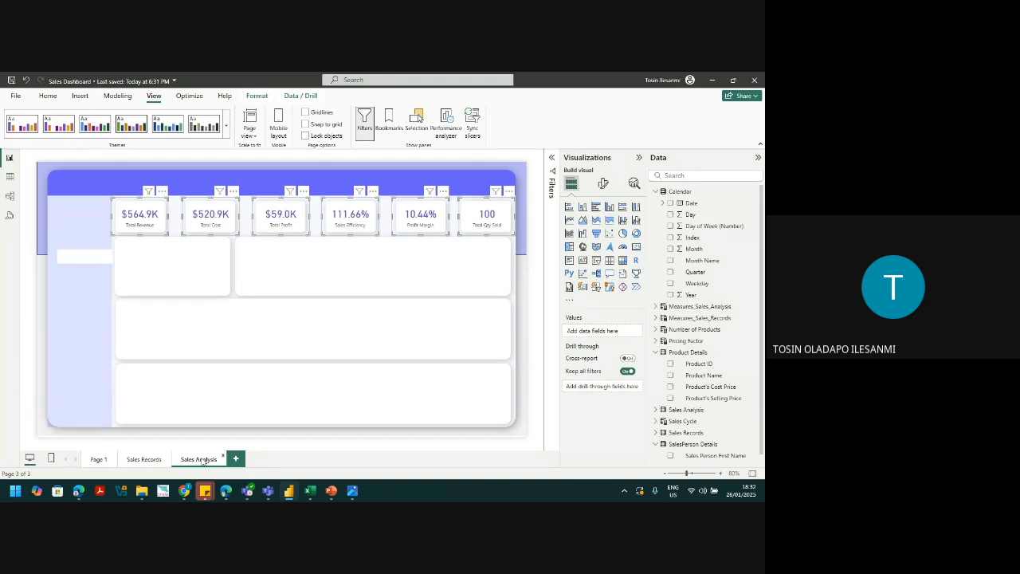
left_click(269, 344)
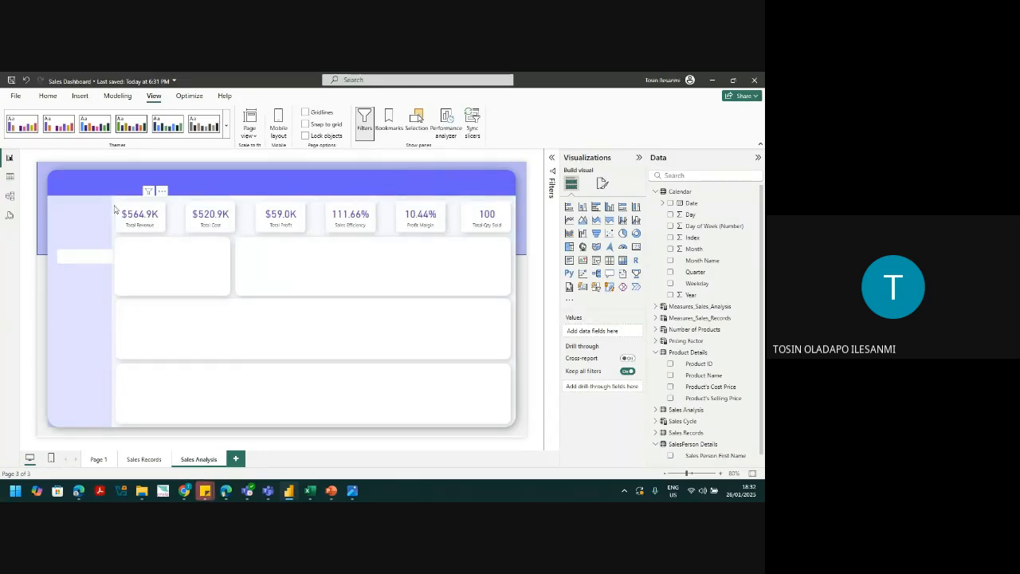
left_click(146, 228)
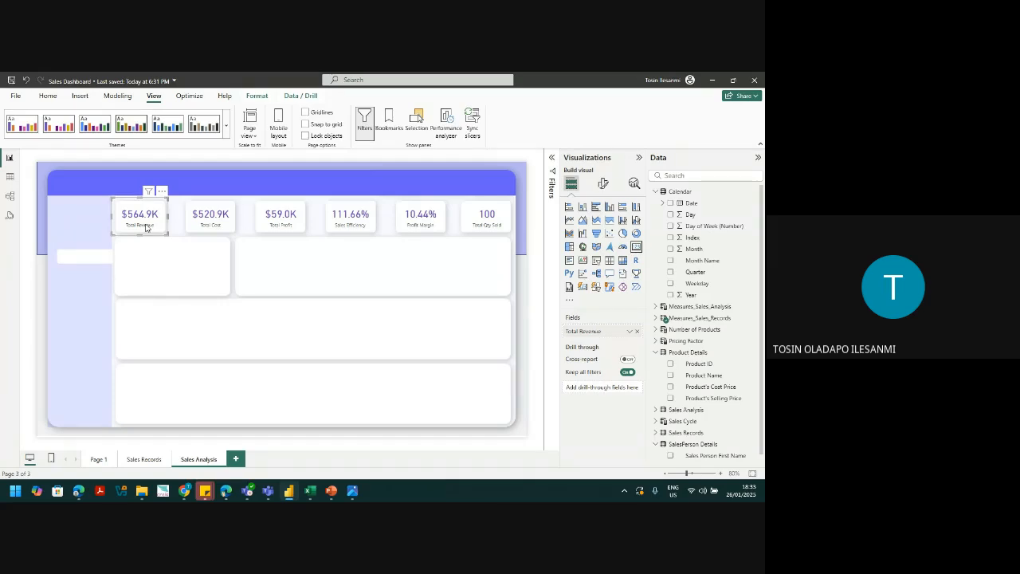
left_click(533, 263)
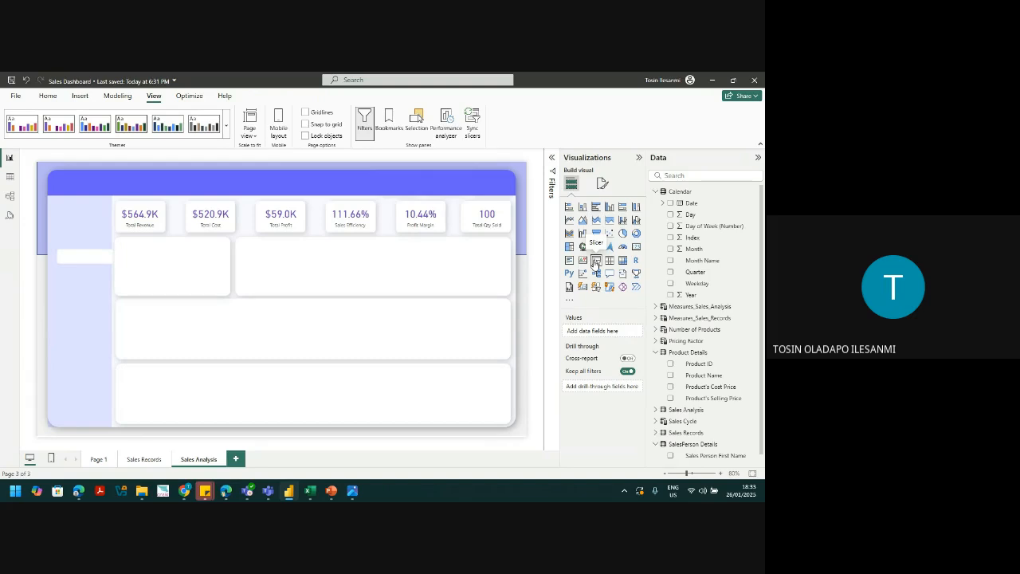
left_click(98, 459)
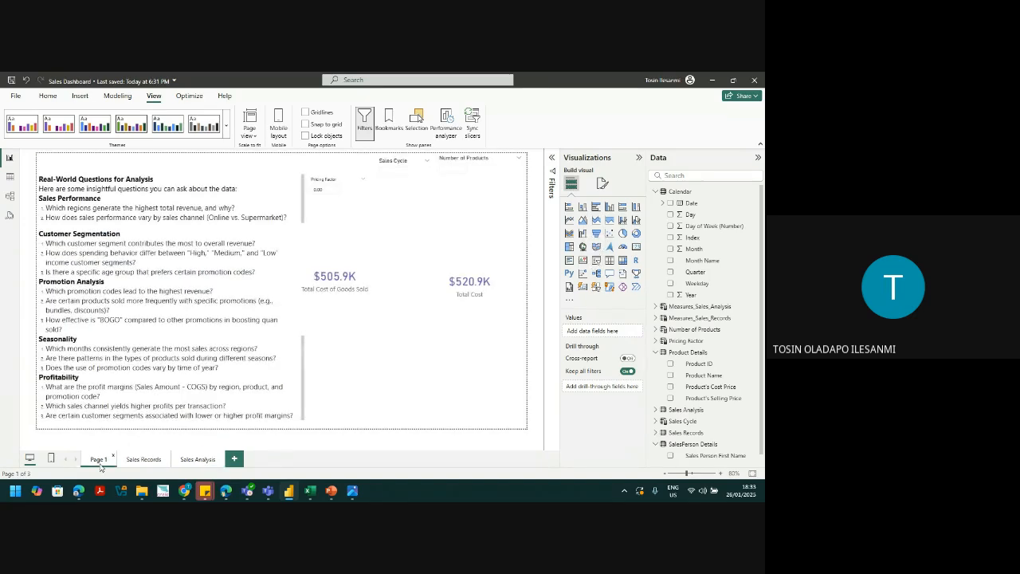
left_click(348, 186)
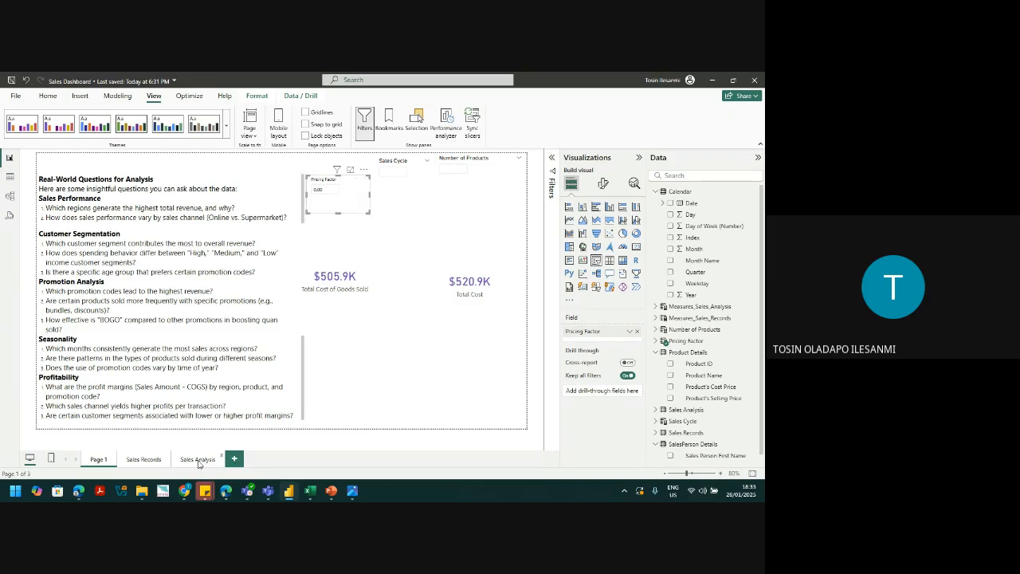
left_click(198, 460)
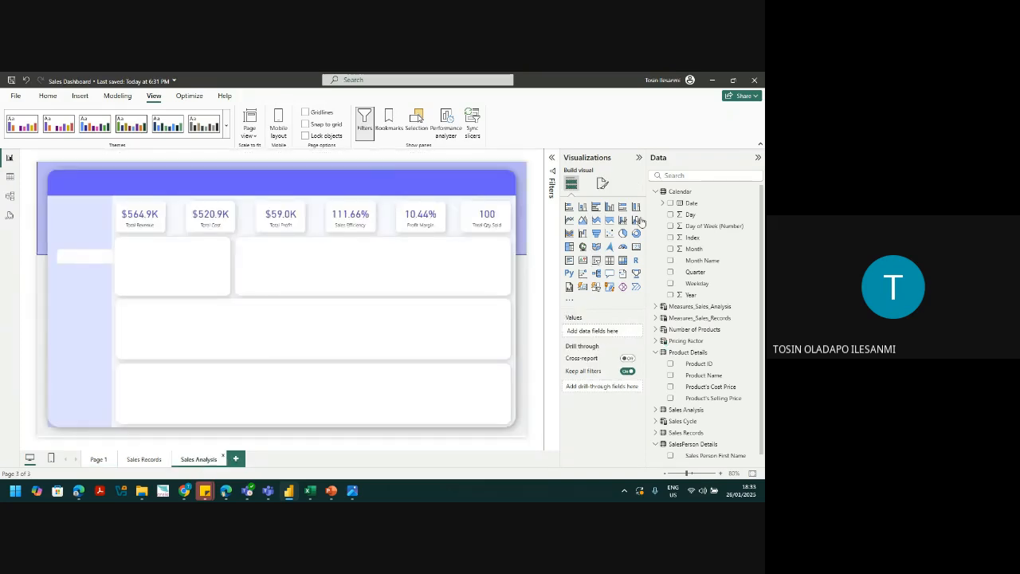
Step: Add a new empty slicer and move it into the top banner above the KPI cards
left_click(597, 262)
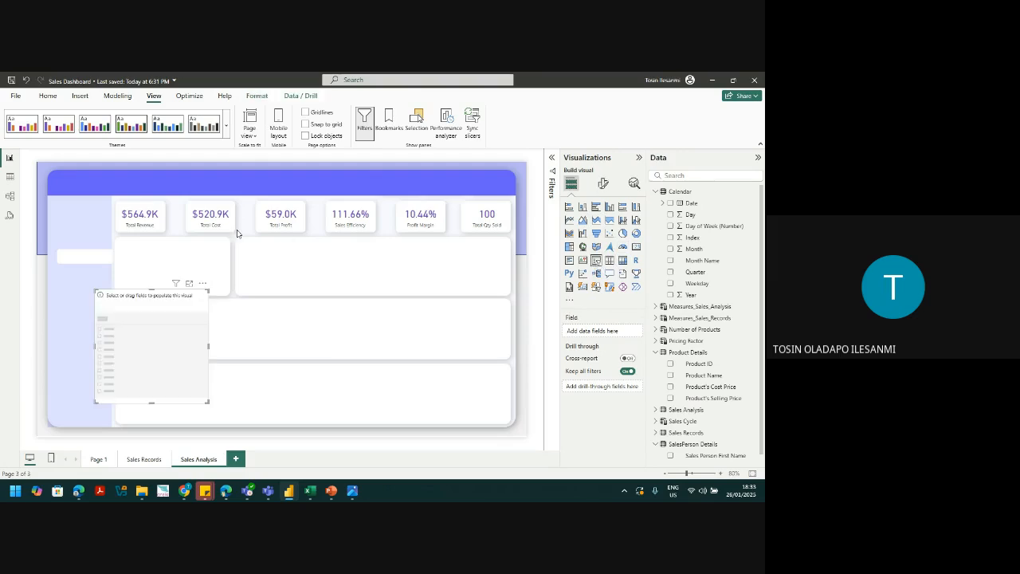
left_click_drag(101, 291, 159, 382)
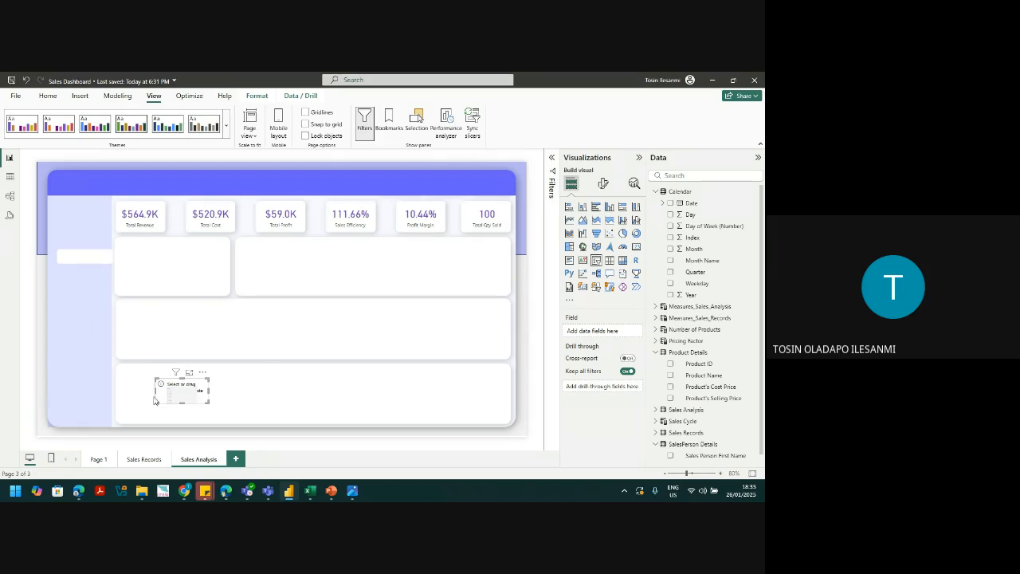
left_click(603, 184)
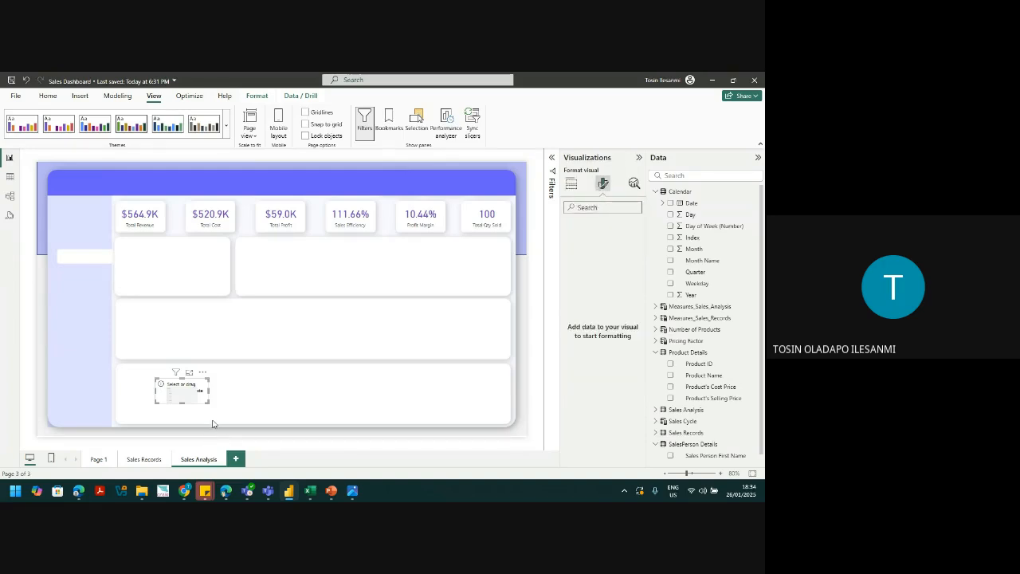
left_click_drag(192, 393, 434, 187)
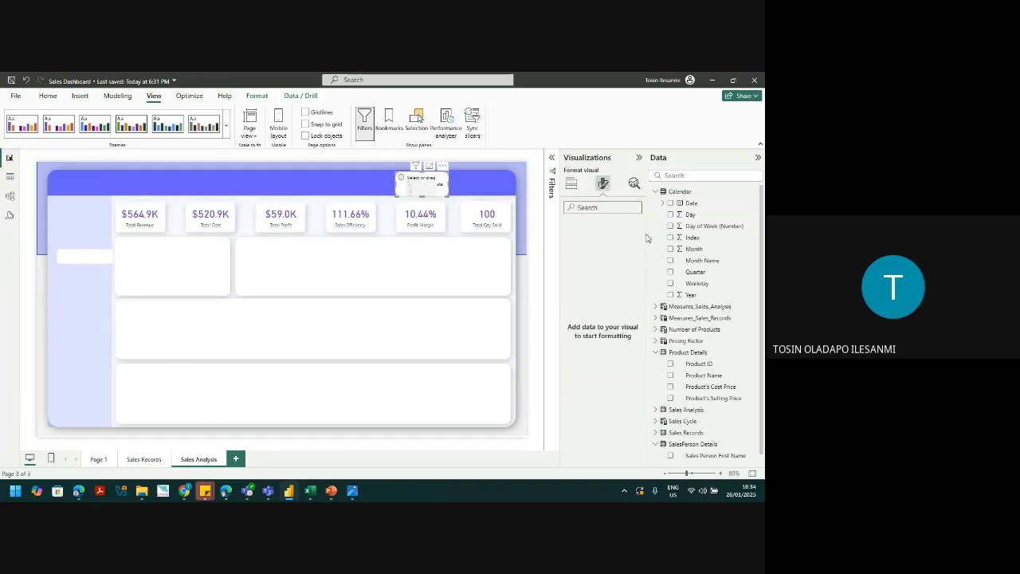
Step: Try adding Number of Products Value to the slicer's field, then delete the empty slicer
left_click(656, 342)
left_click(656, 341)
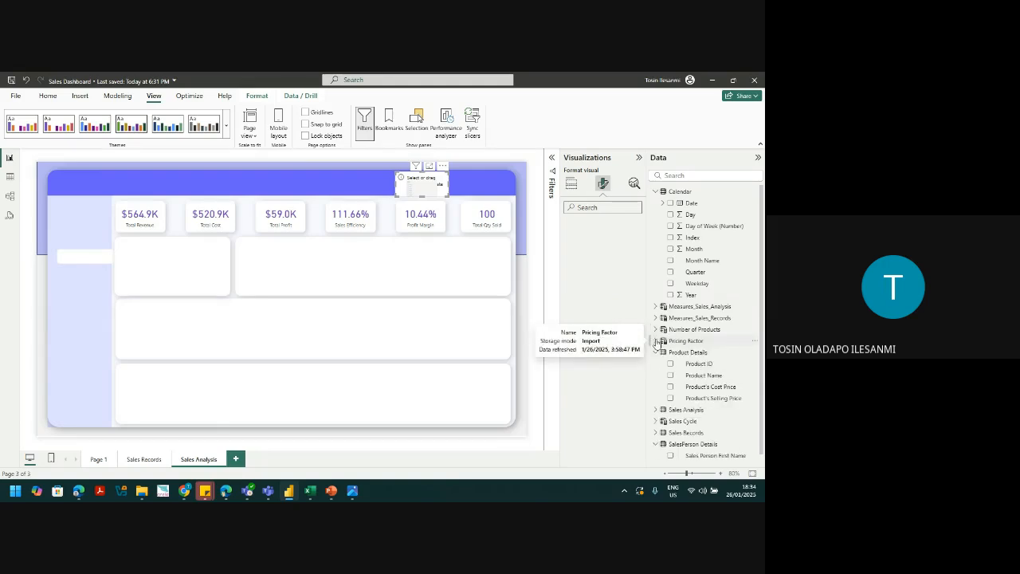
left_click(656, 192)
left_click(656, 226)
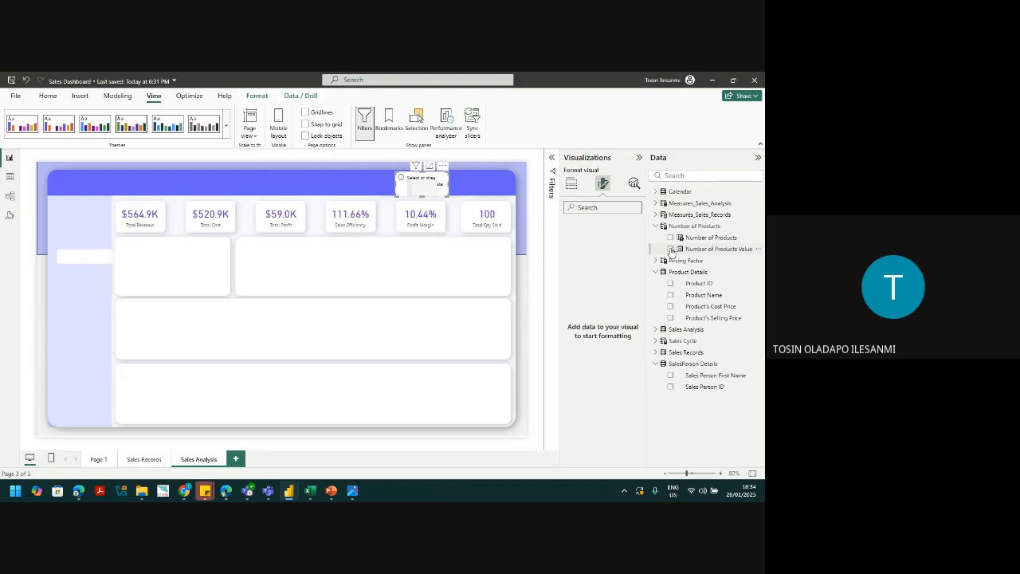
left_click(672, 251)
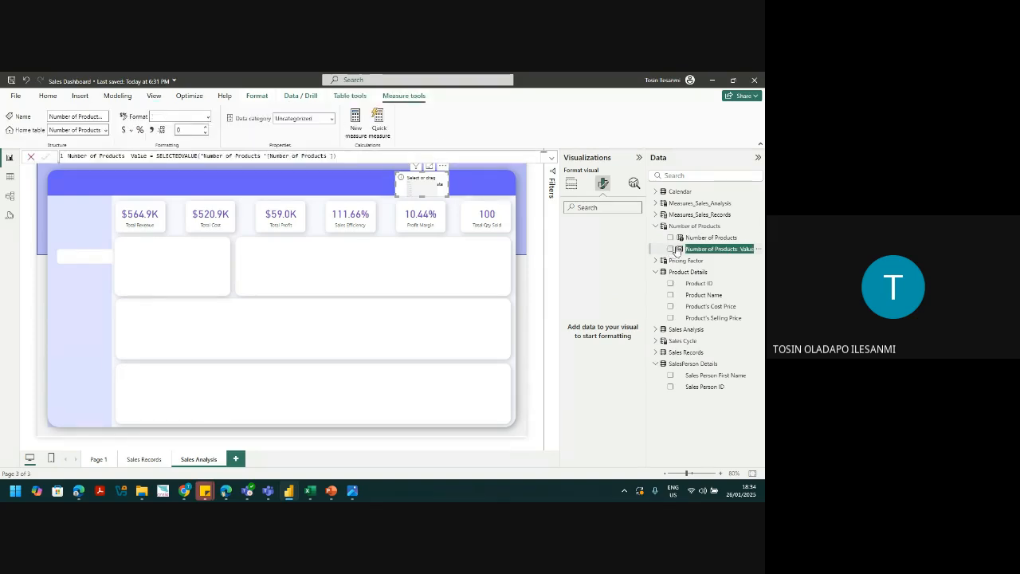
left_click(571, 184)
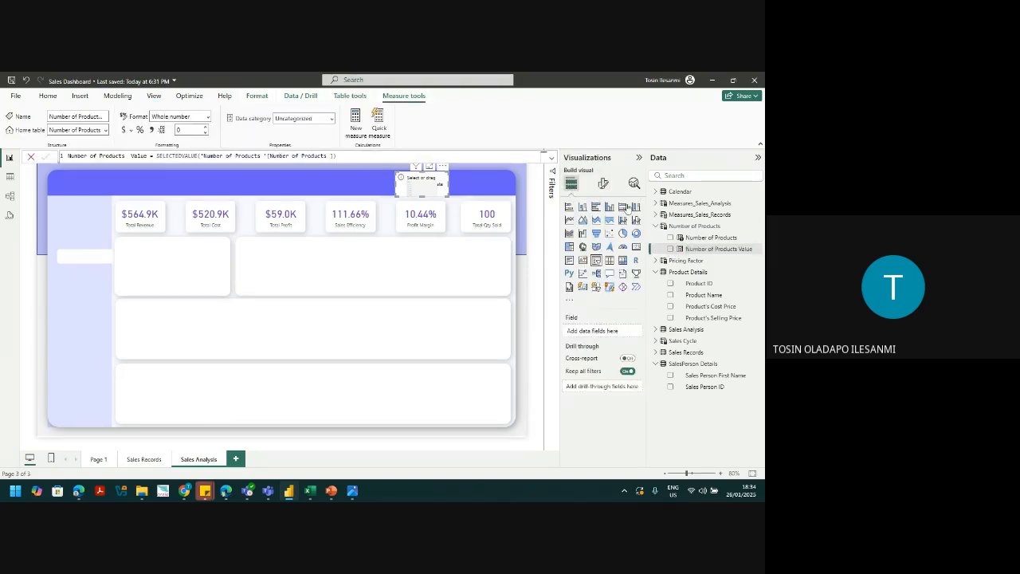
left_click_drag(701, 249, 614, 333)
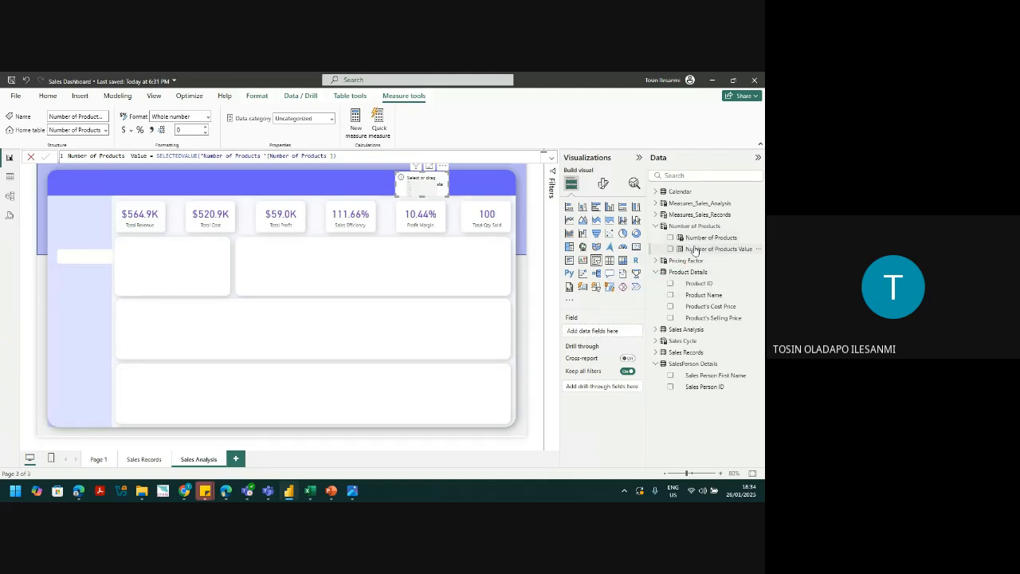
left_click_drag(695, 251, 601, 333)
key("Delete")
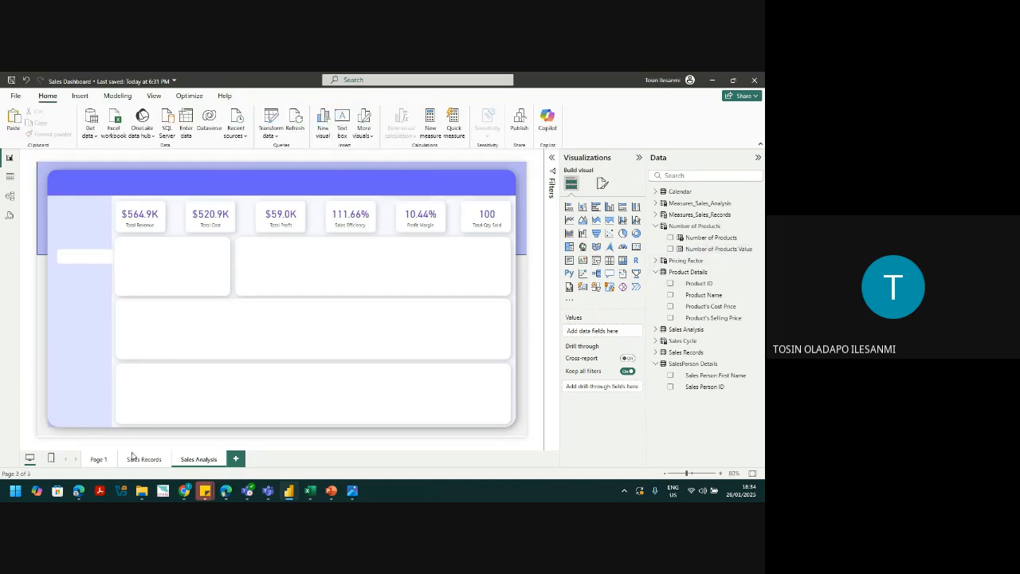
Step: Move the Pricing Factor, Number of Products and Sales Cycle slicers from Page 1 to Sales Analysis
left_click(98, 460)
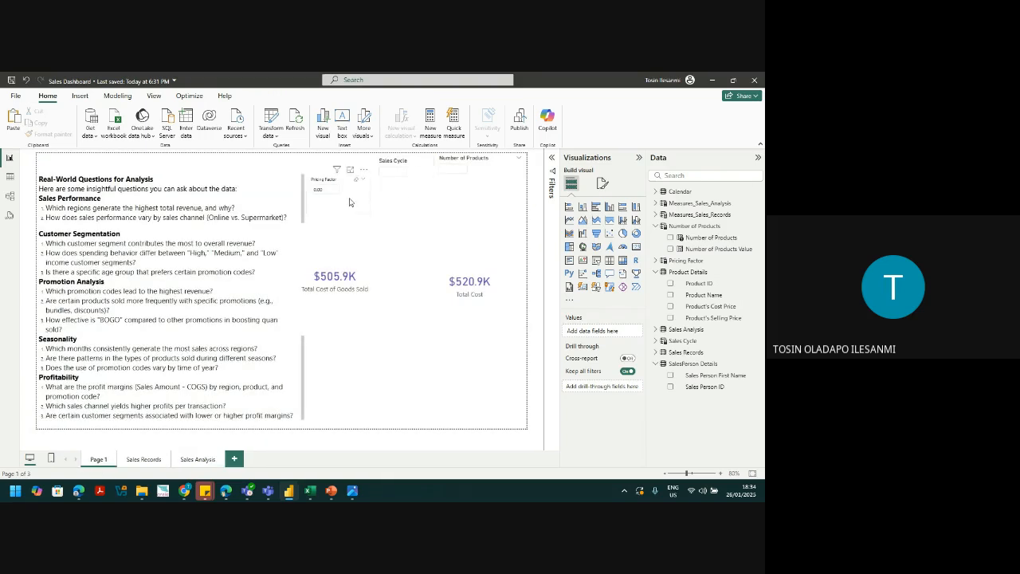
left_click(364, 200)
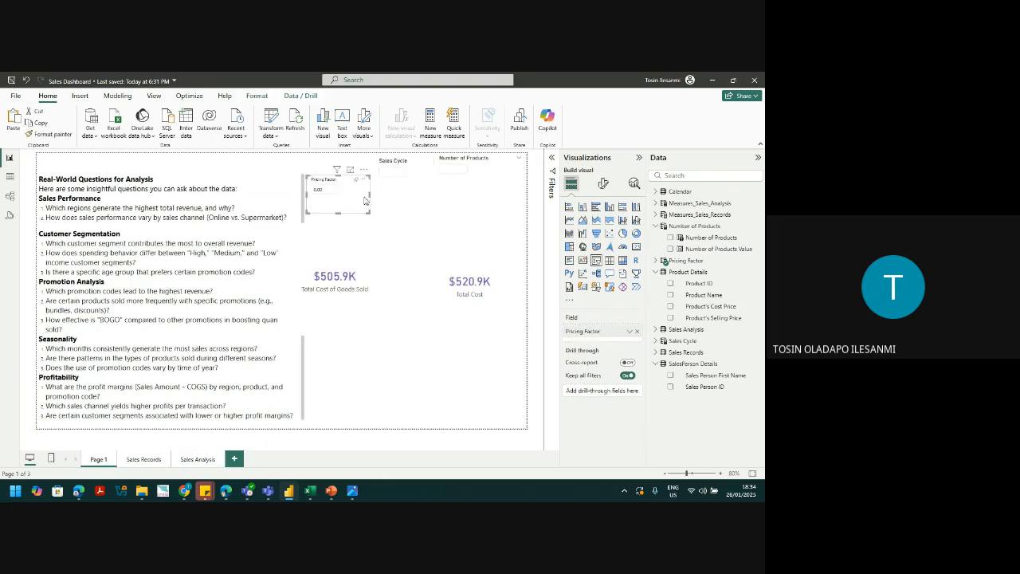
left_click(454, 187, "ctrl")
left_click(414, 199, "ctrl")
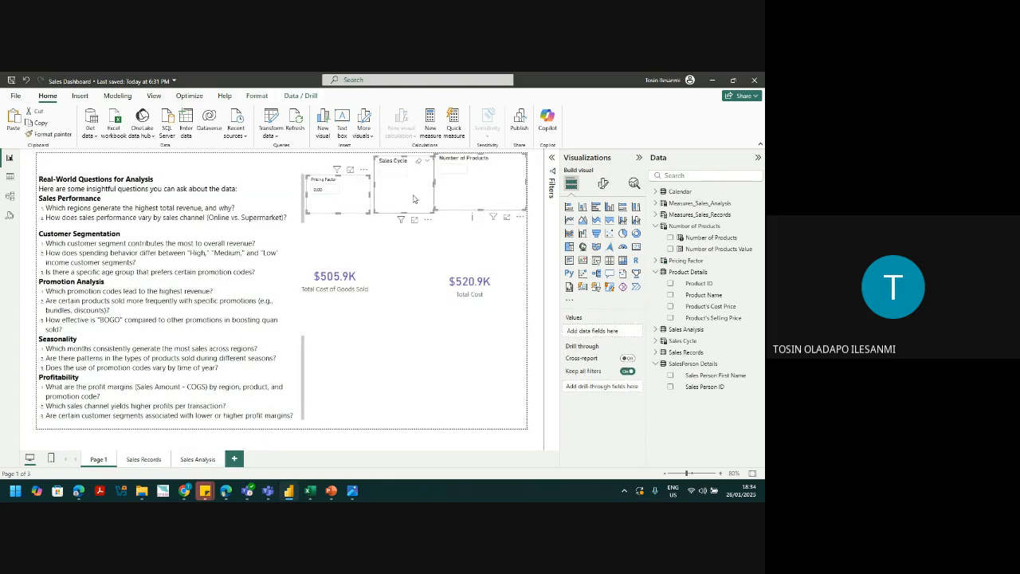
key("Delete")
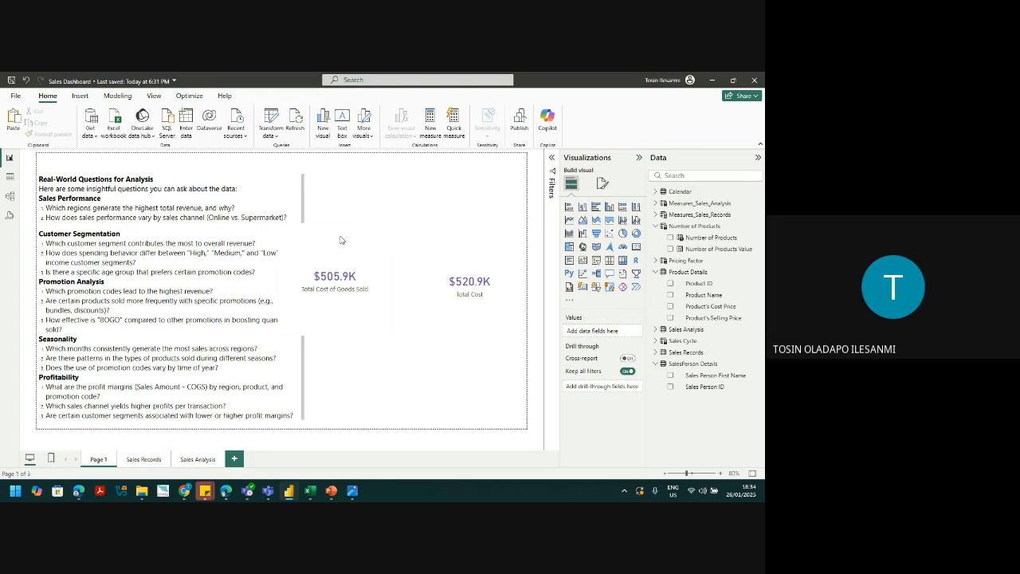
left_click(188, 462)
key("ctrl+v")
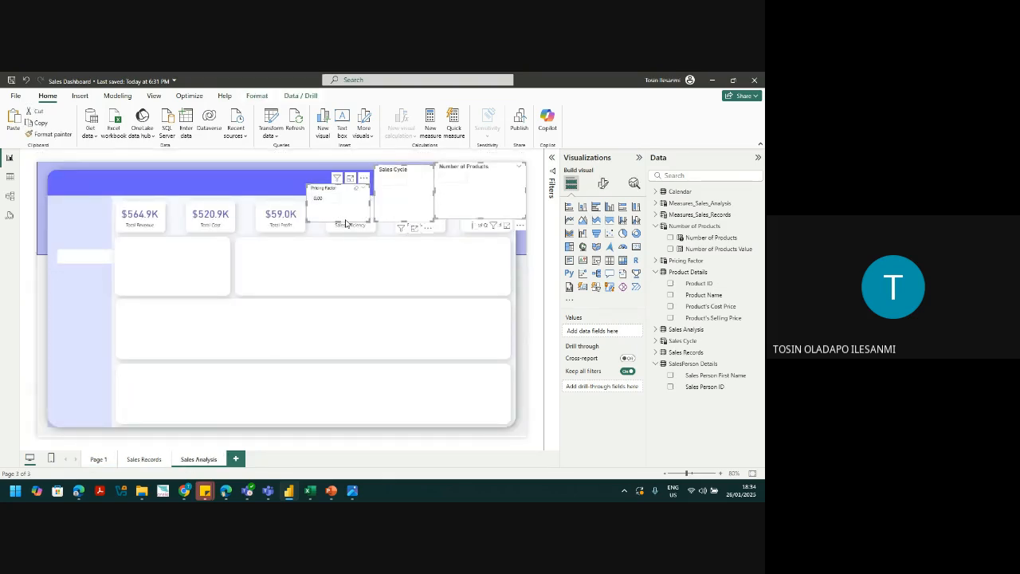
Step: Place the Sales Cycle and Number of Products slicers side by side below the KPI cards
left_click(369, 209)
left_click_drag(403, 202, 414, 285)
left_click(472, 206)
left_click_drag(472, 205, 460, 323)
left_click(343, 220)
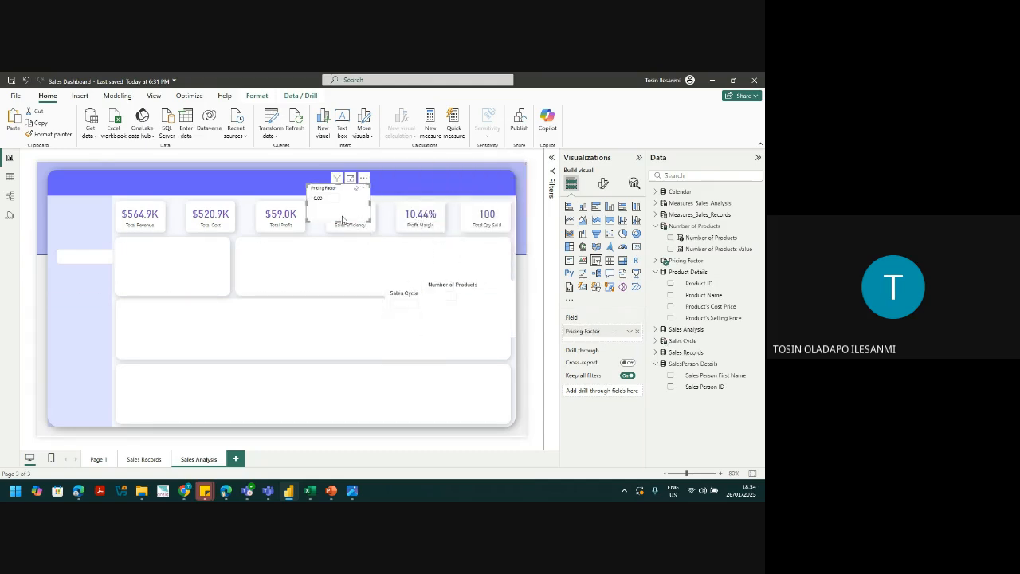
left_click(604, 189)
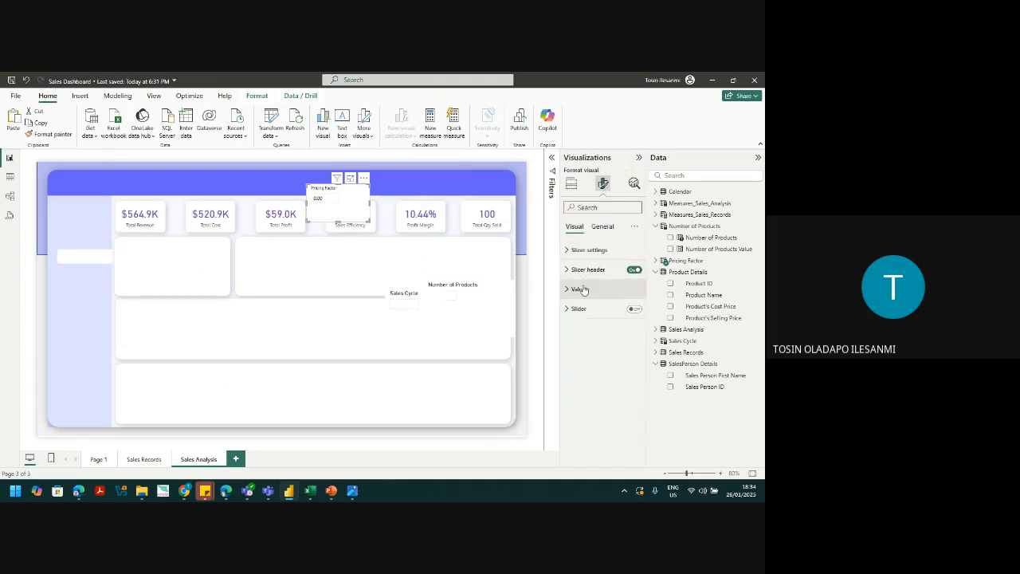
Step: Resize the Pricing Factor slicer to height 94 and width 184
left_click(583, 290)
left_click(583, 290)
left_click(602, 228)
left_click(585, 250)
left_click(582, 298)
type("94")
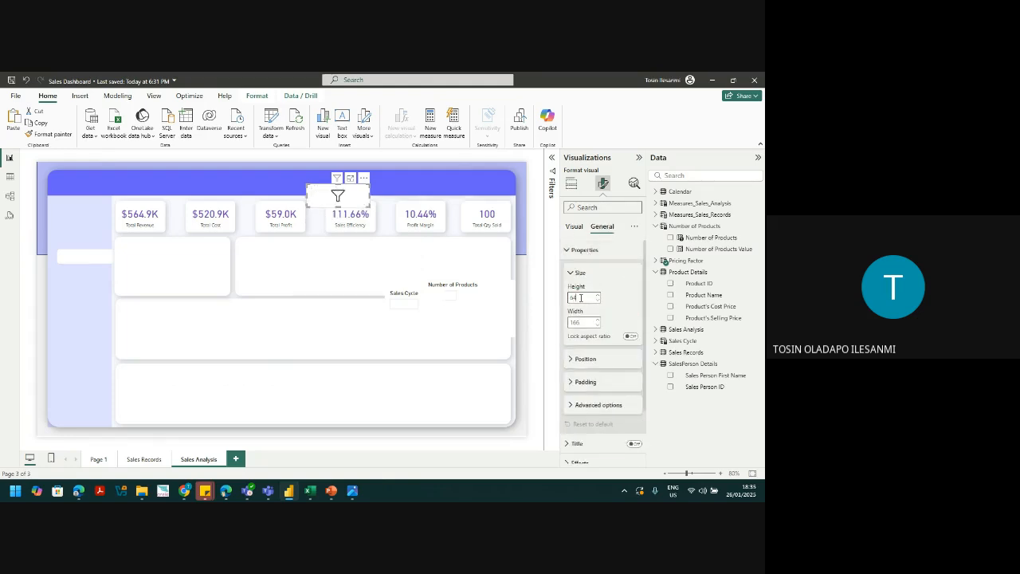
left_click(581, 322)
type("184")
double_click(584, 324)
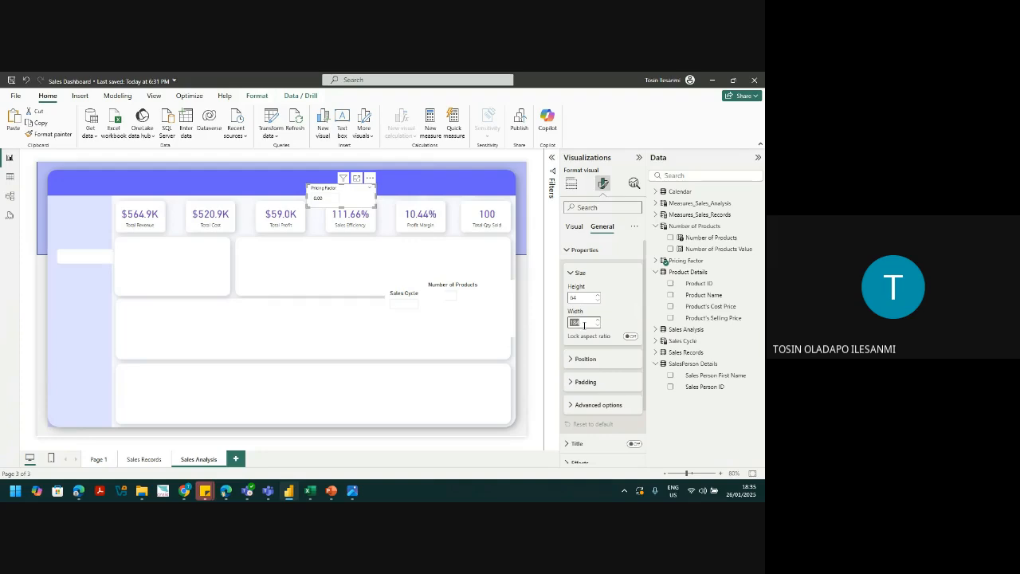
type("150")
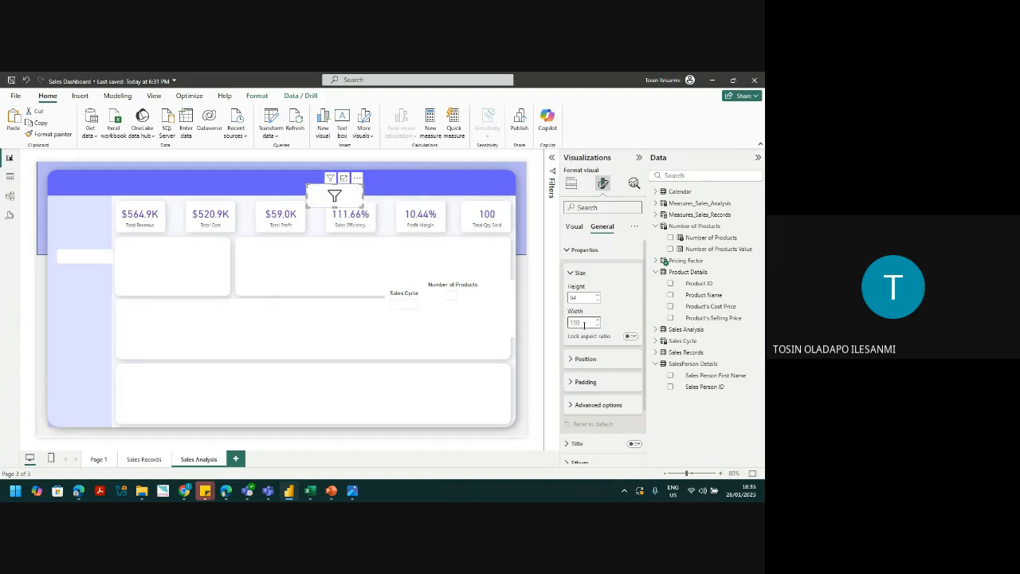
type("0")
key("BackSpace")
key("BackSpace")
key("BackSpace")
type("184")
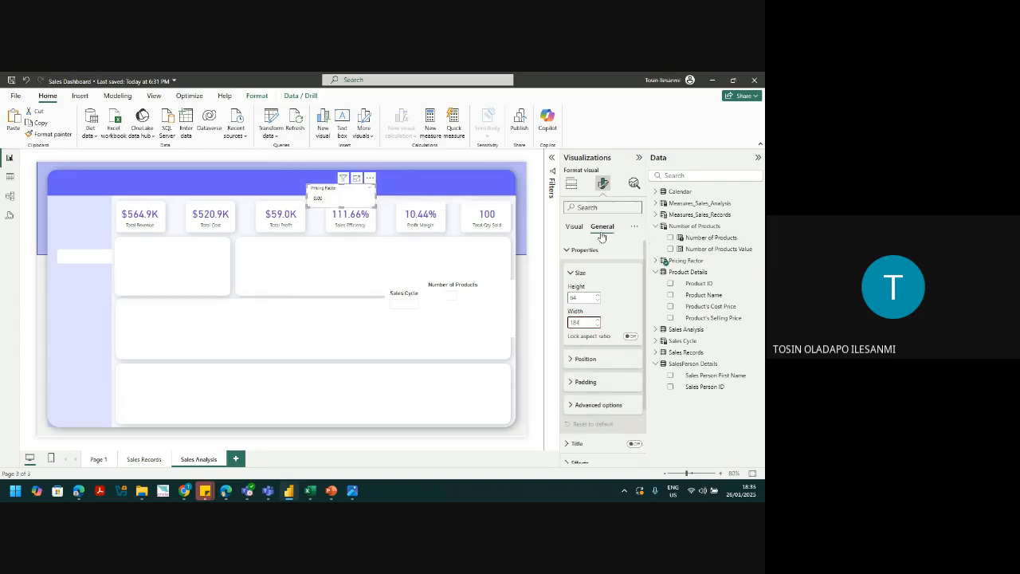
left_click(571, 273)
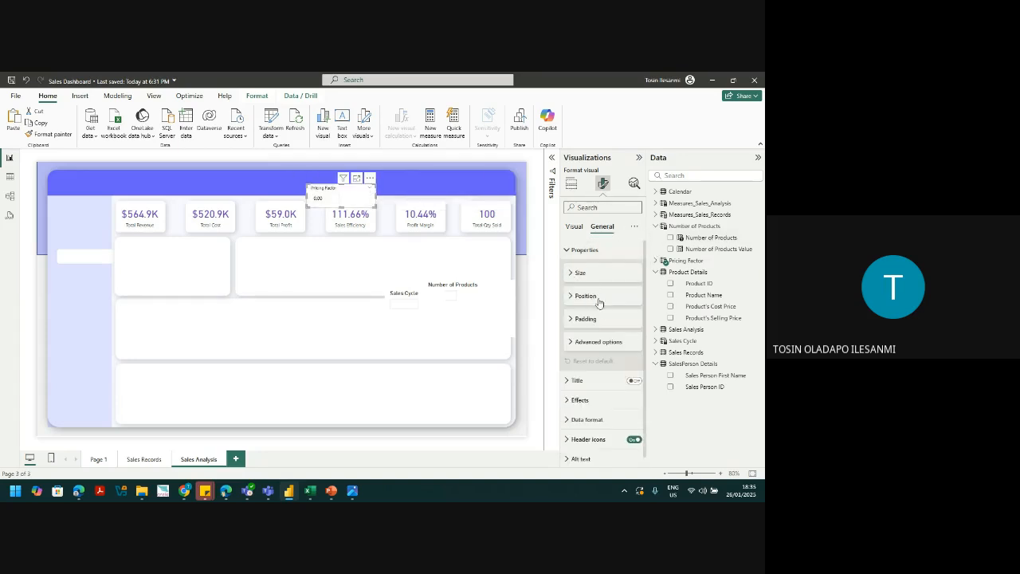
Step: Turn off the slicer background and make its values bold white
left_click(580, 399)
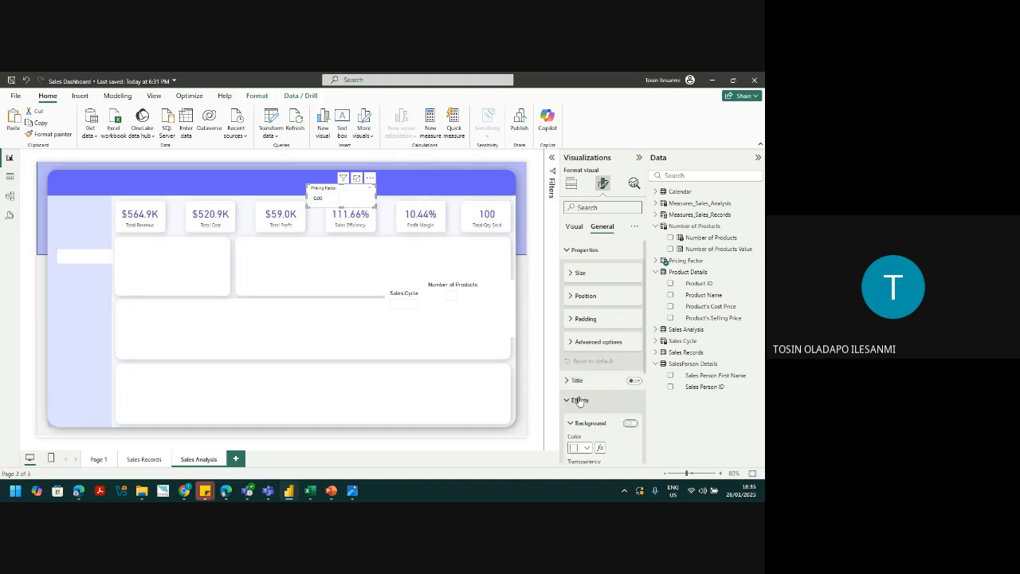
left_click(630, 424)
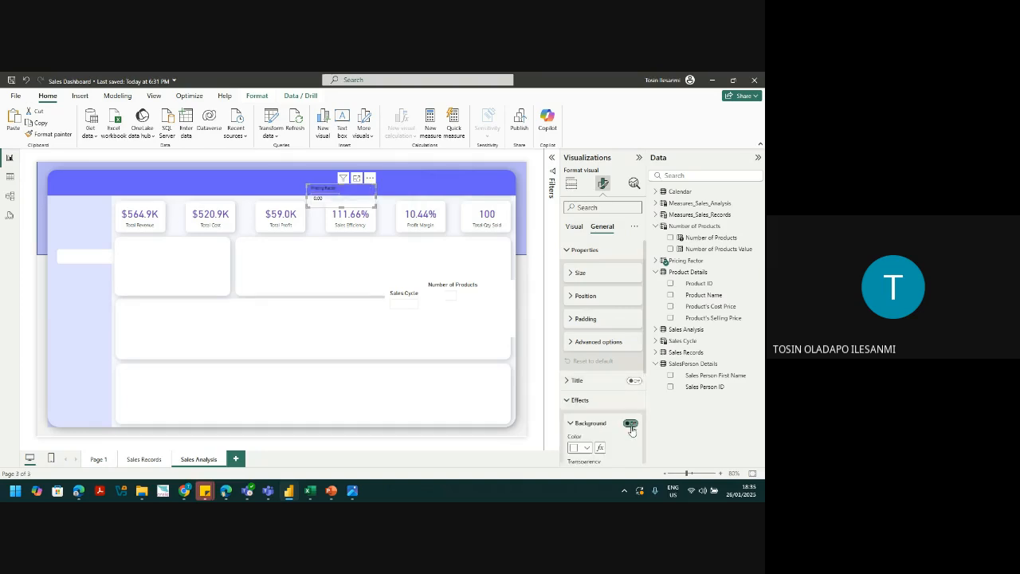
left_click(575, 227)
left_click(579, 289)
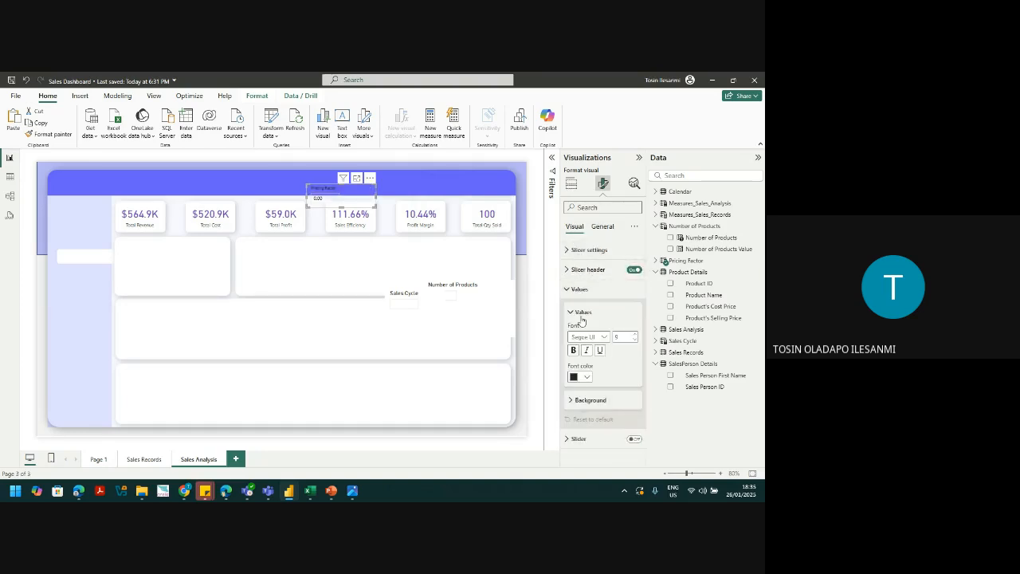
left_click(582, 377)
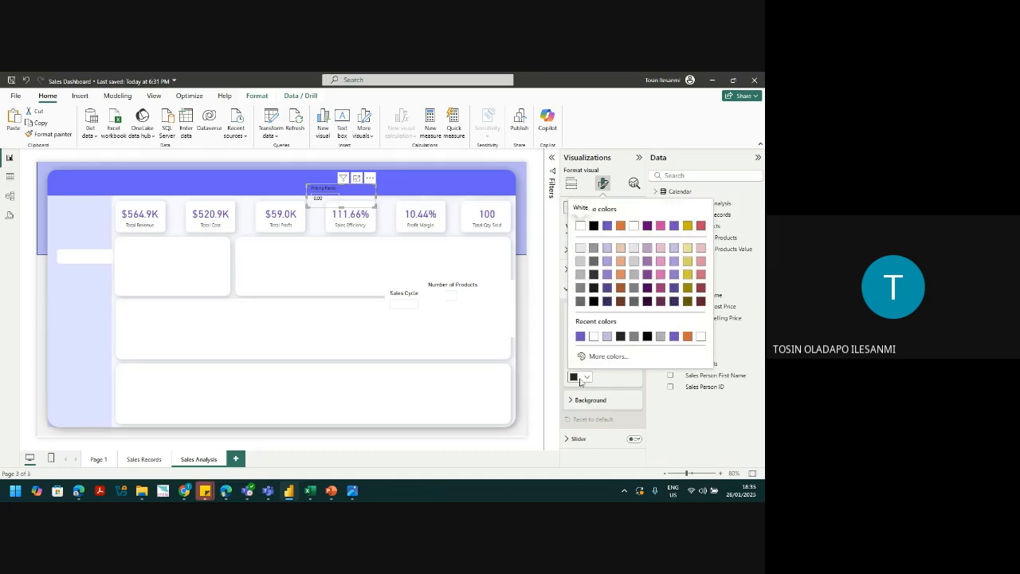
left_click(584, 336)
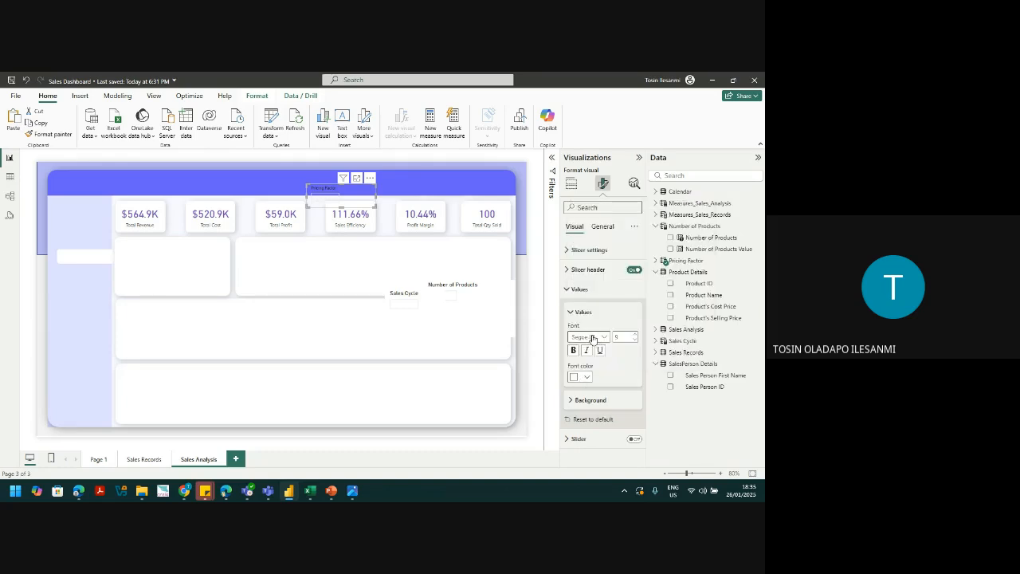
left_click(573, 350)
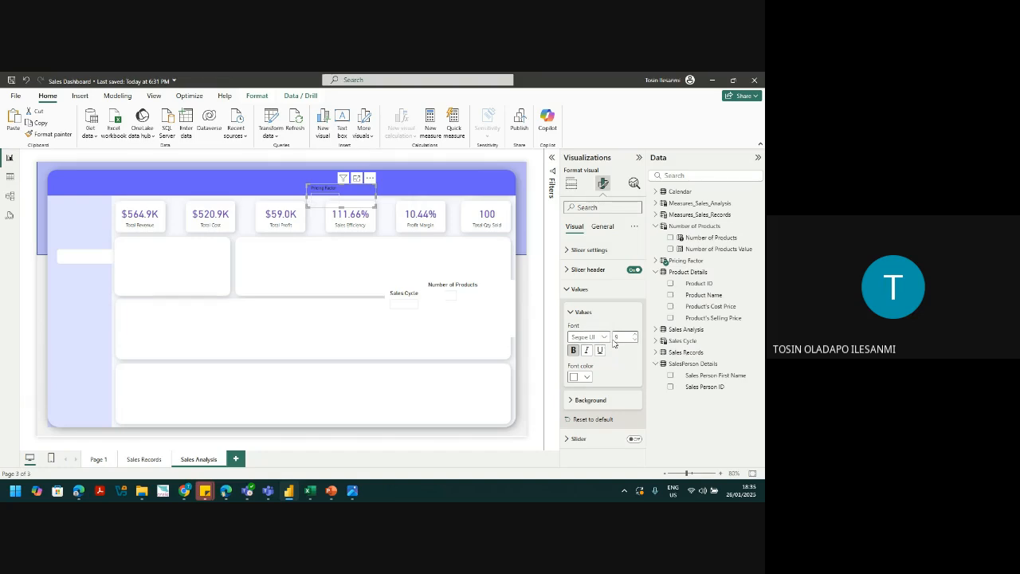
Step: Make the Pricing Factor slicer title white and bold
left_click(572, 272)
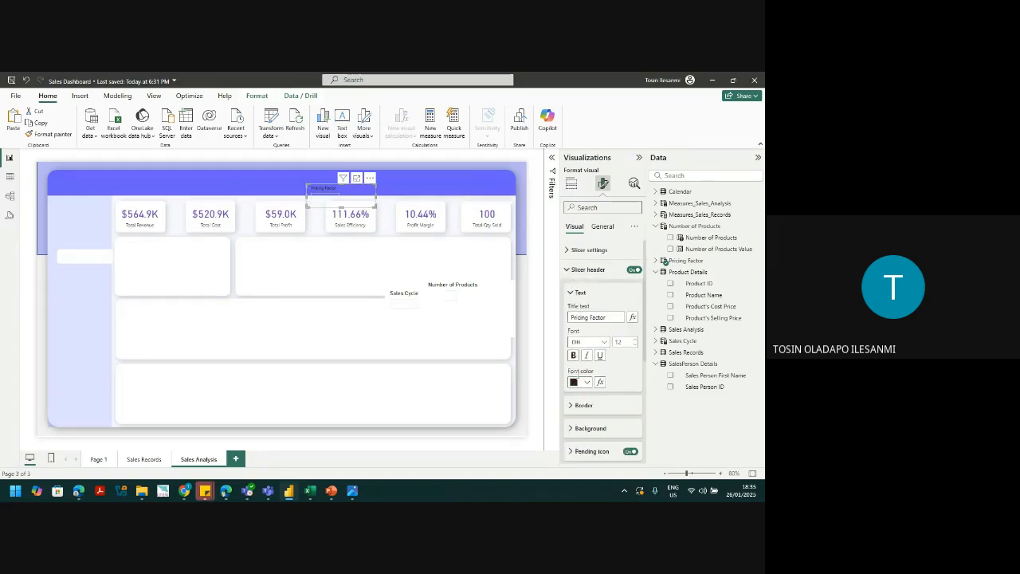
left_click(578, 383)
left_click(582, 342)
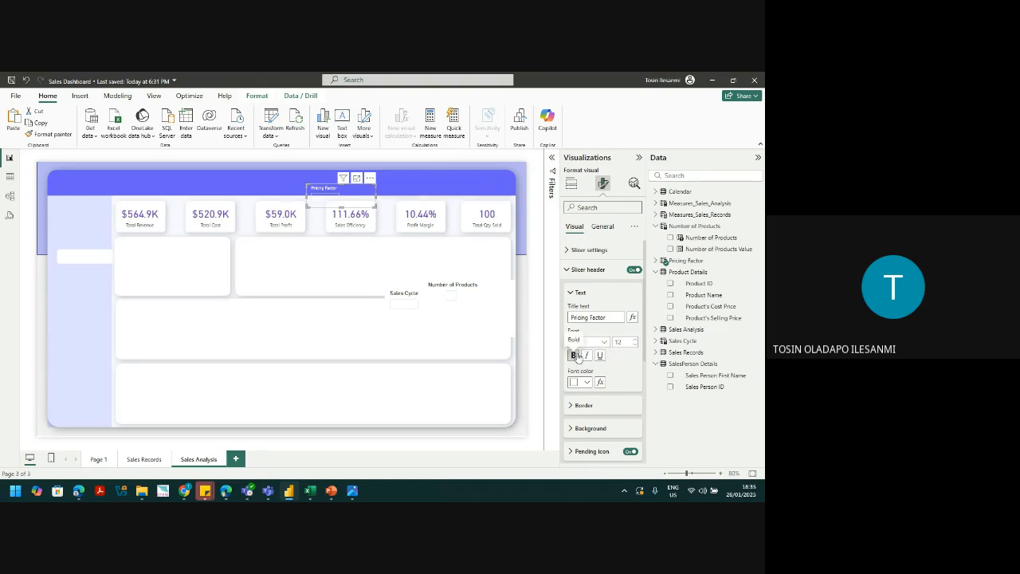
left_click(578, 355)
Step: Move the Pricing Factor slicer to the banner's top right and enlarge its title font
left_click_drag(348, 206, 420, 193)
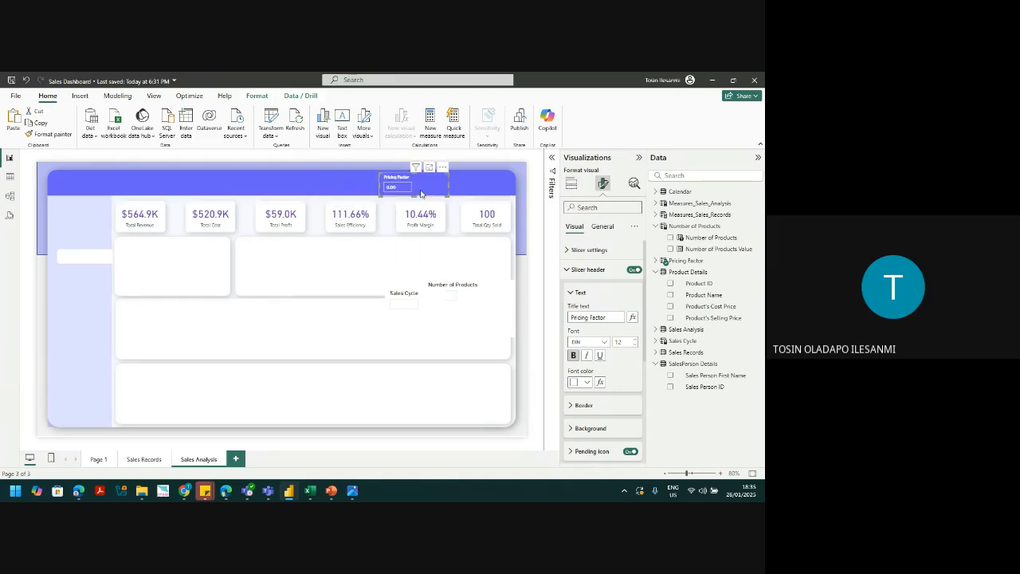
left_click(636, 339)
left_click(589, 269)
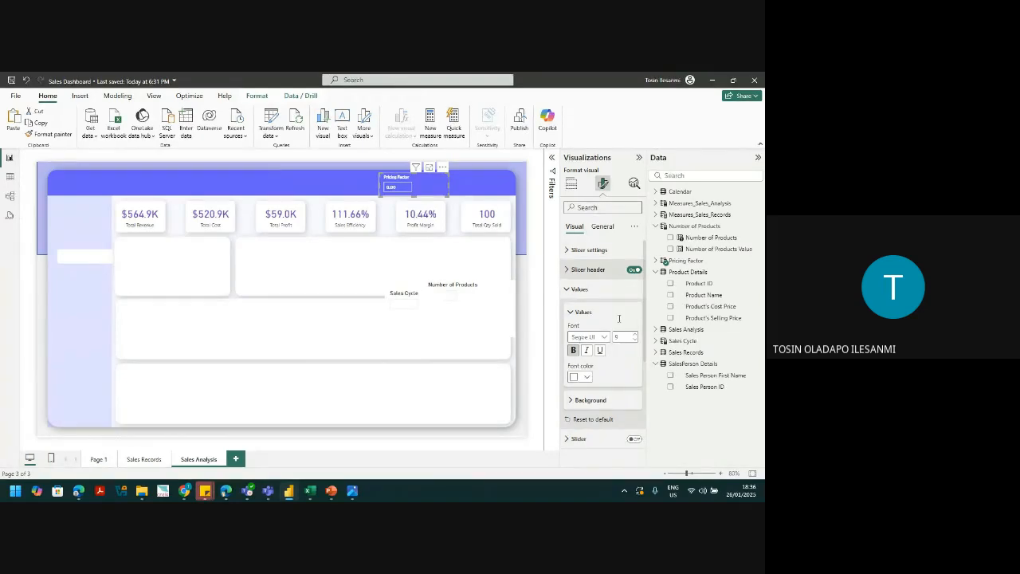
Step: Nudge the Pricing Factor slicer up and left into place in the banner
left_click_drag(424, 188, 423, 188)
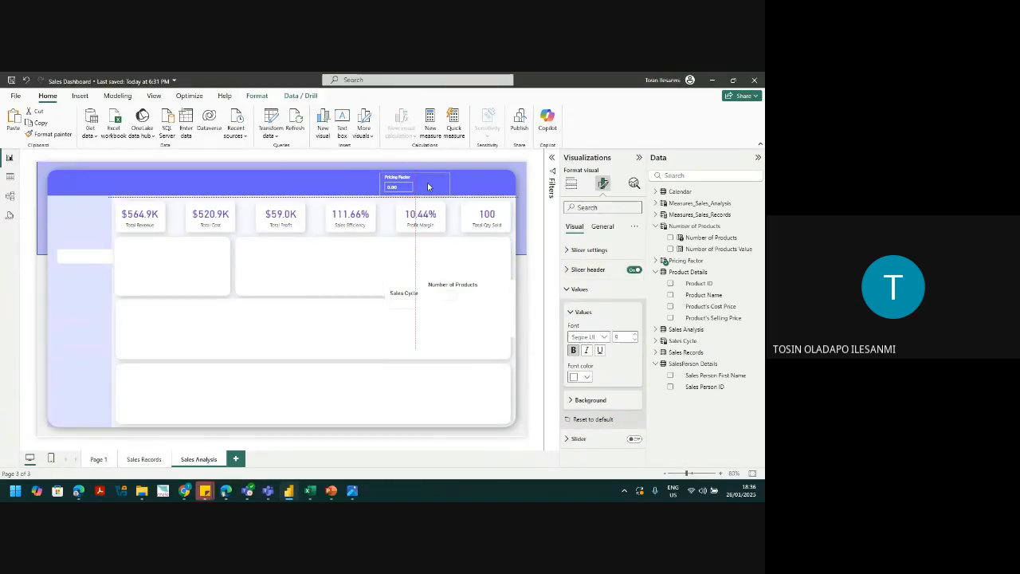
left_click(153, 96)
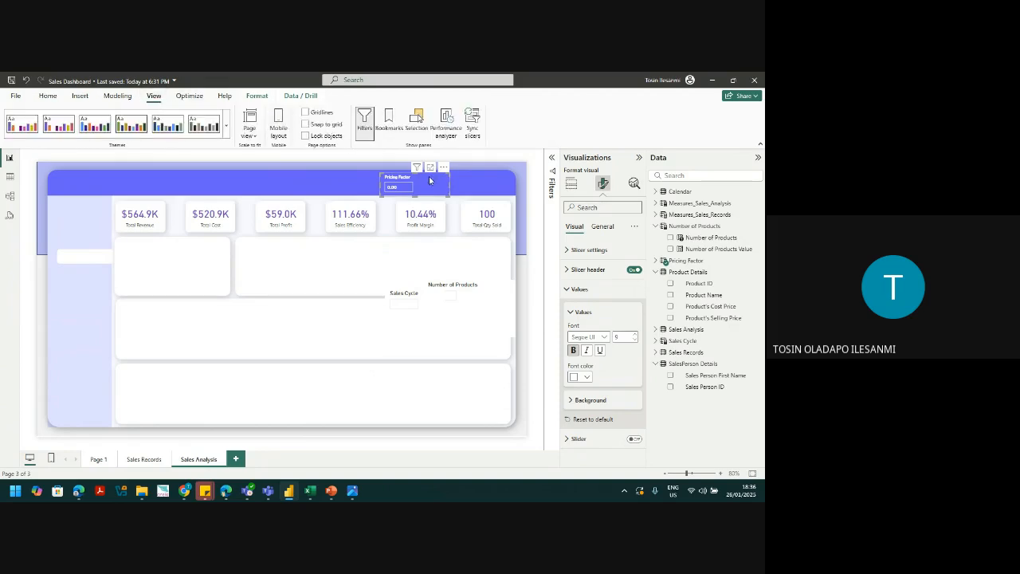
key("Up")
key("Left")
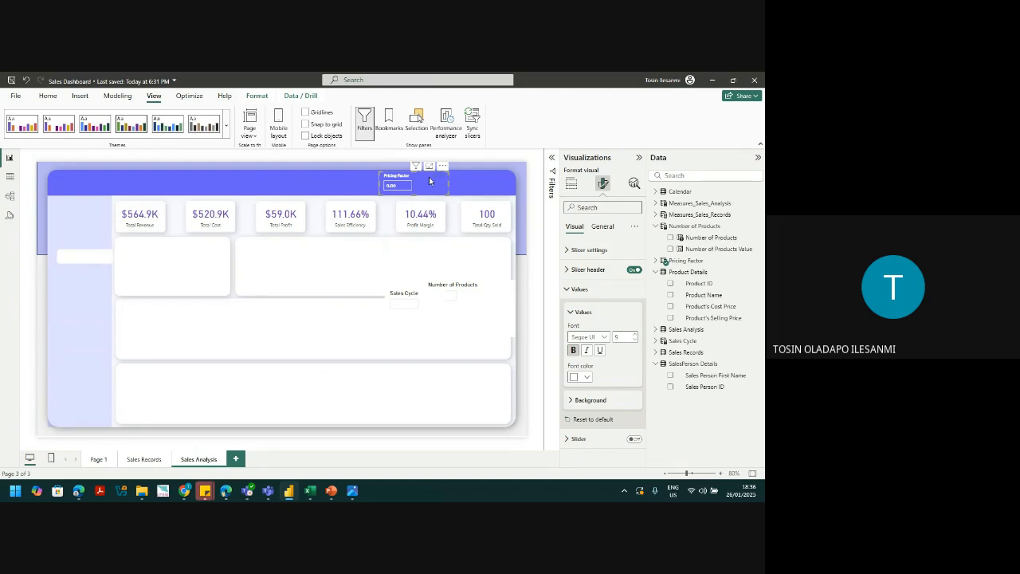
left_click(411, 299)
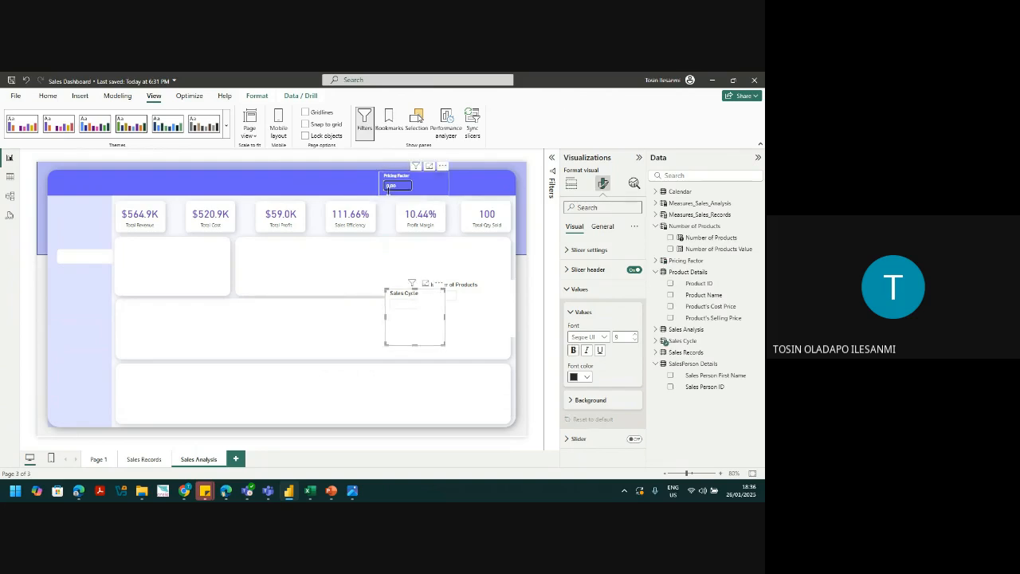
left_click(405, 193)
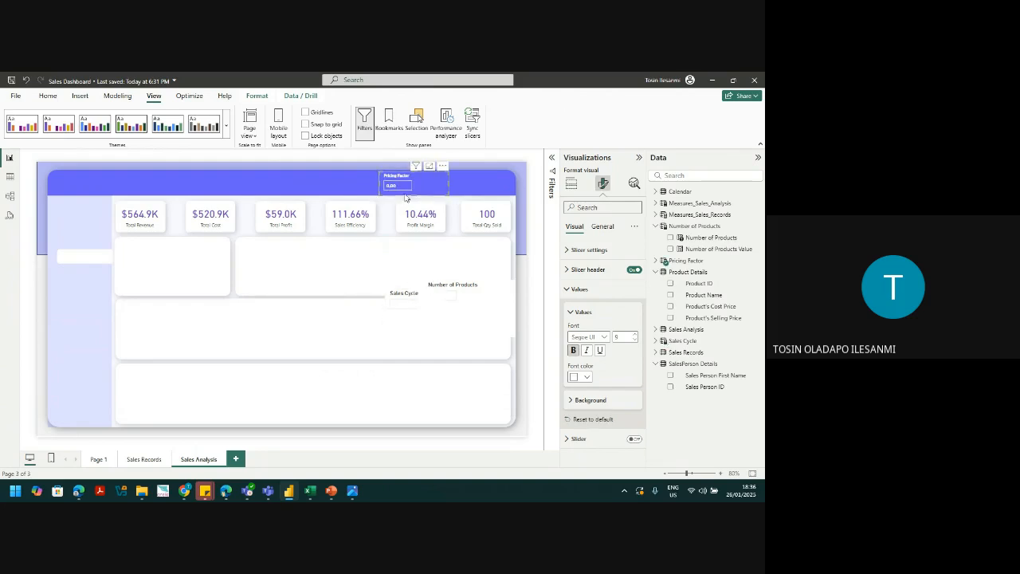
Step: Format-paint Pricing Factor's style onto the Sales Cycle slicer and move it into the banner
left_click(47, 95)
left_click(48, 134)
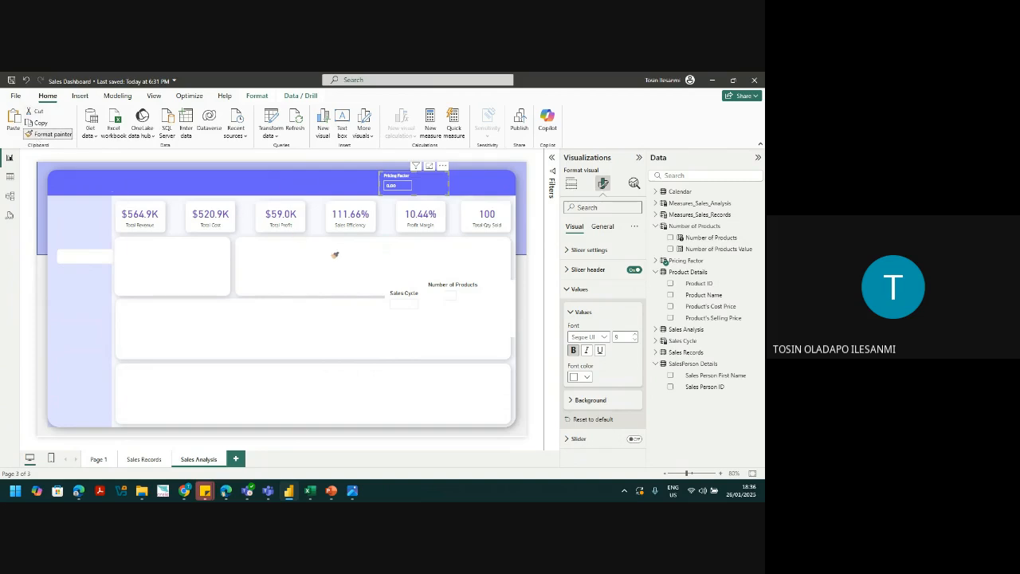
left_click(394, 306)
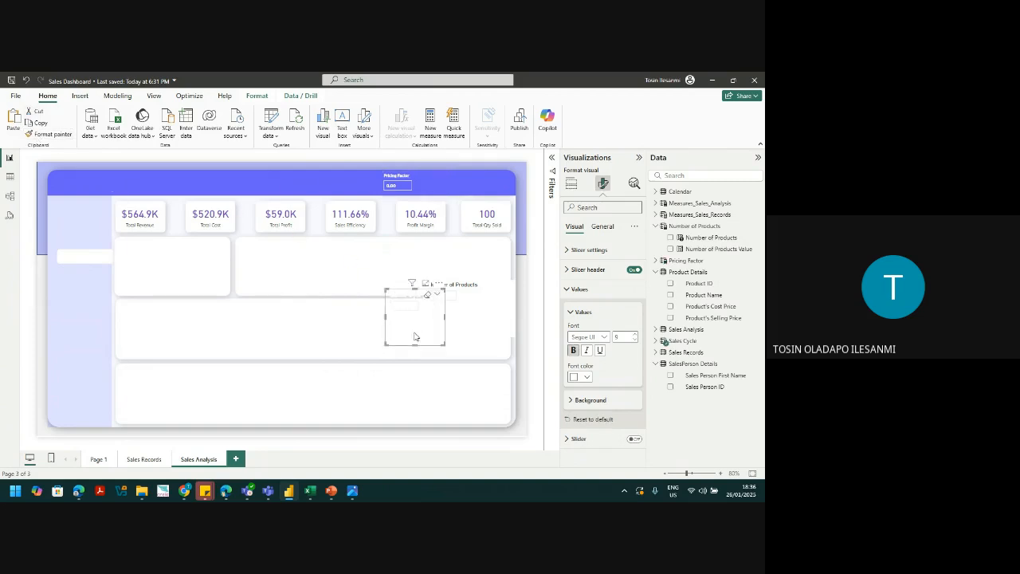
left_click_drag(415, 336, 444, 219)
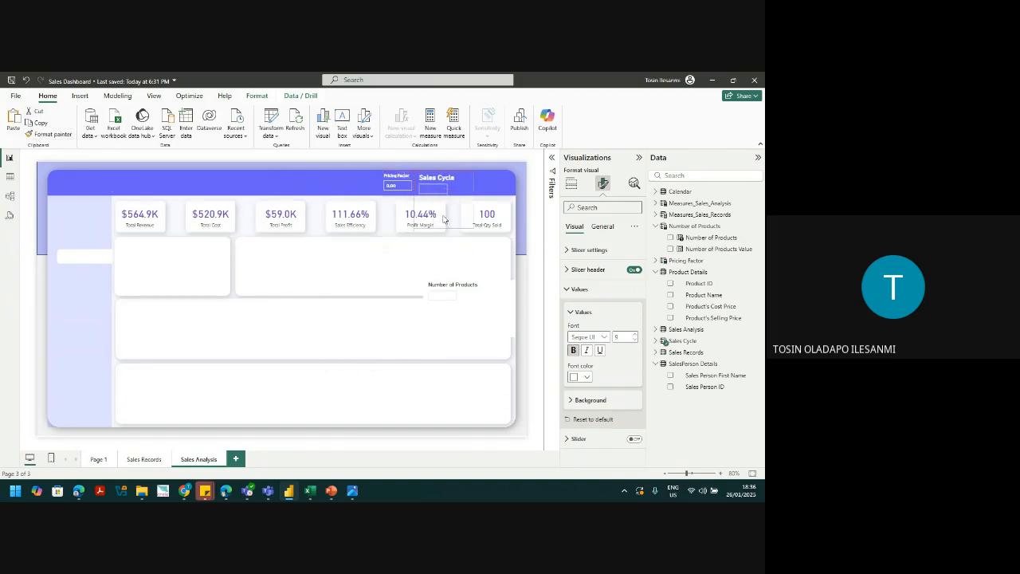
left_click(394, 193)
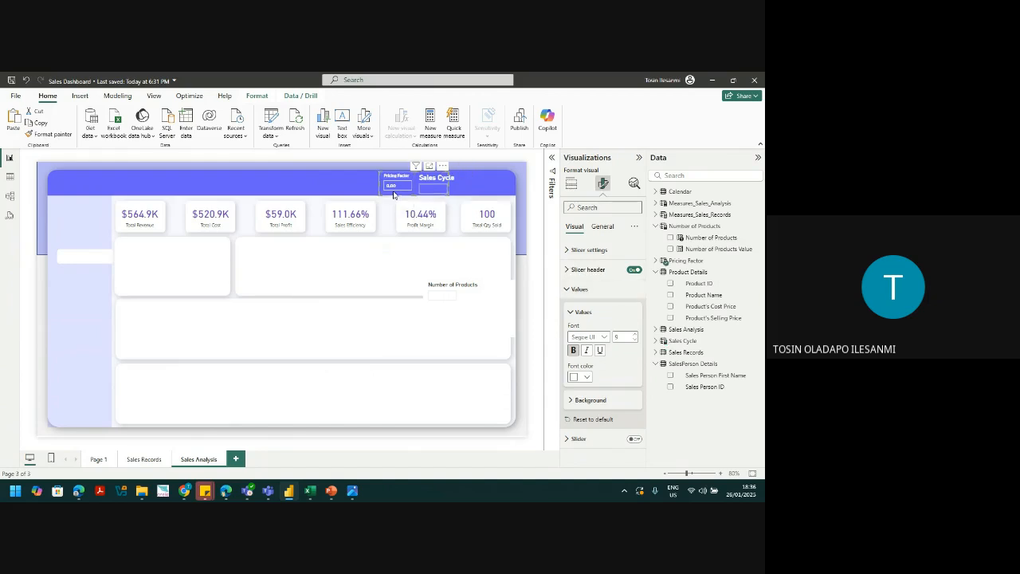
Step: Set the Sales Cycle slicer title font size to 12 and make the slicer shorter
left_click(447, 180)
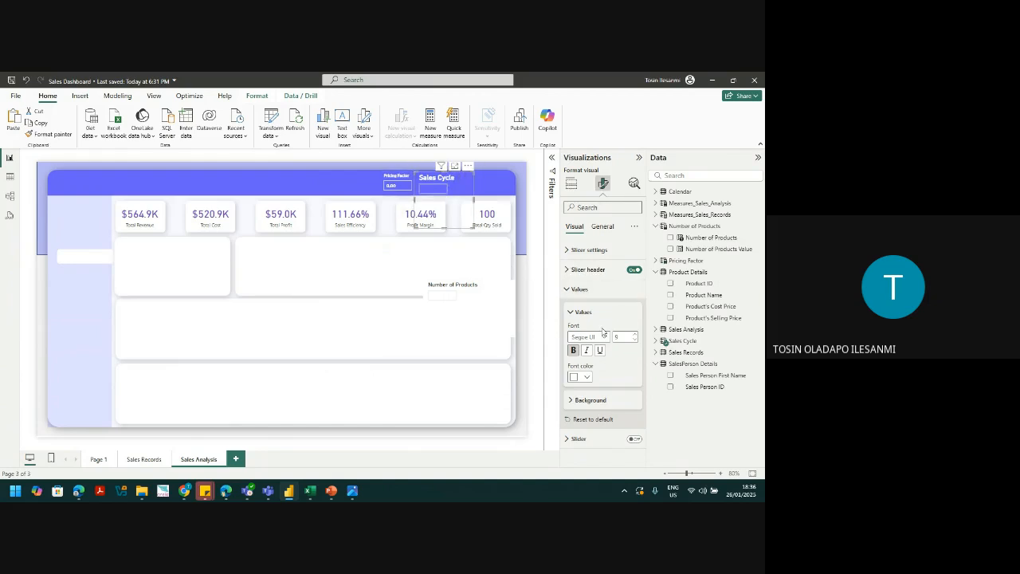
left_click(569, 288)
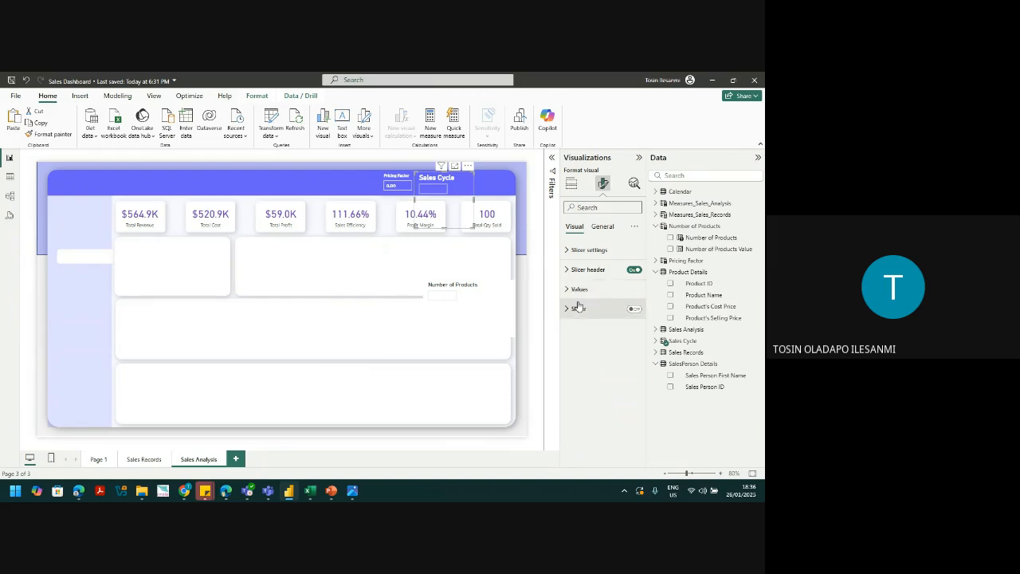
left_click(588, 270)
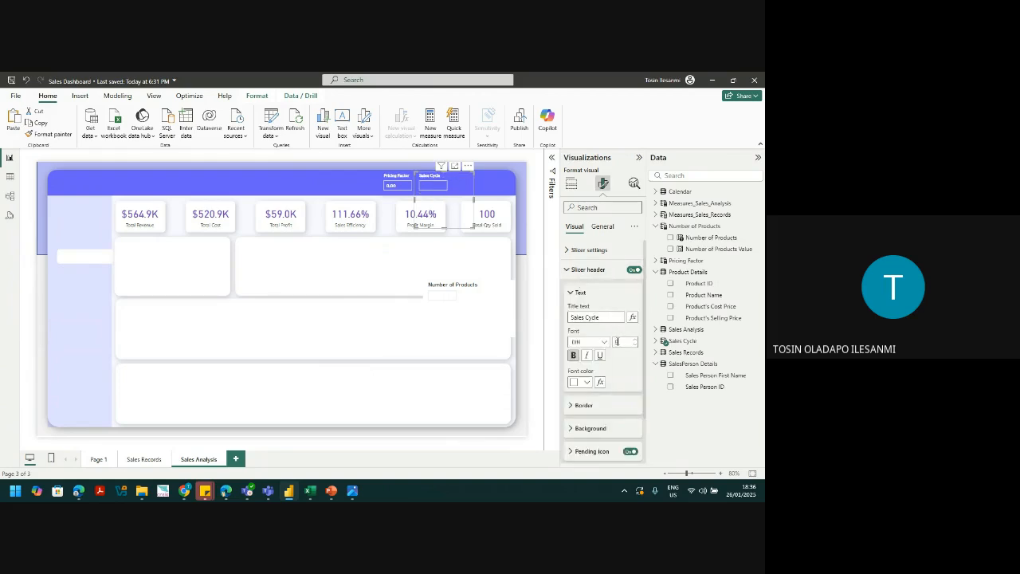
type("12")
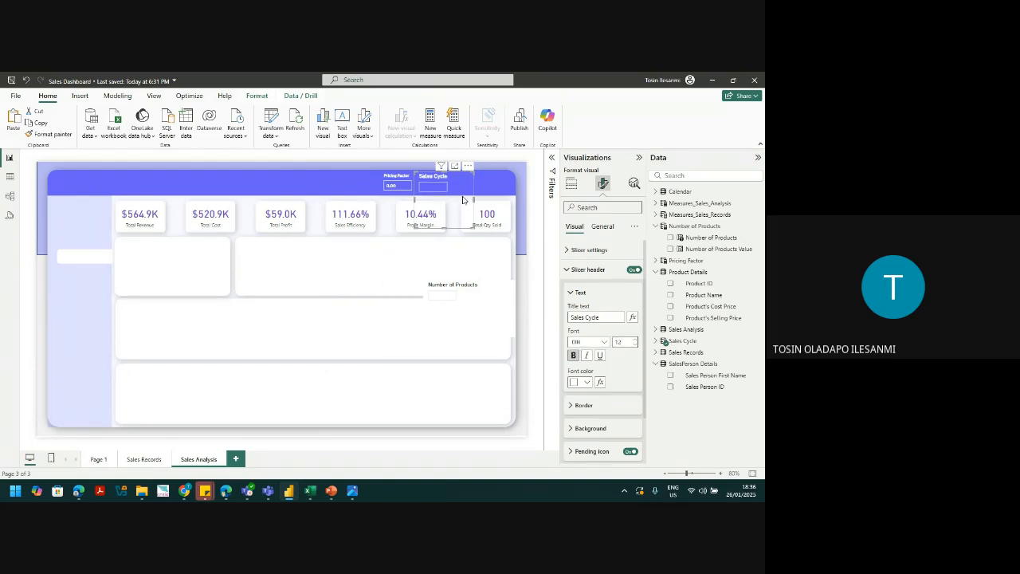
left_click(414, 217)
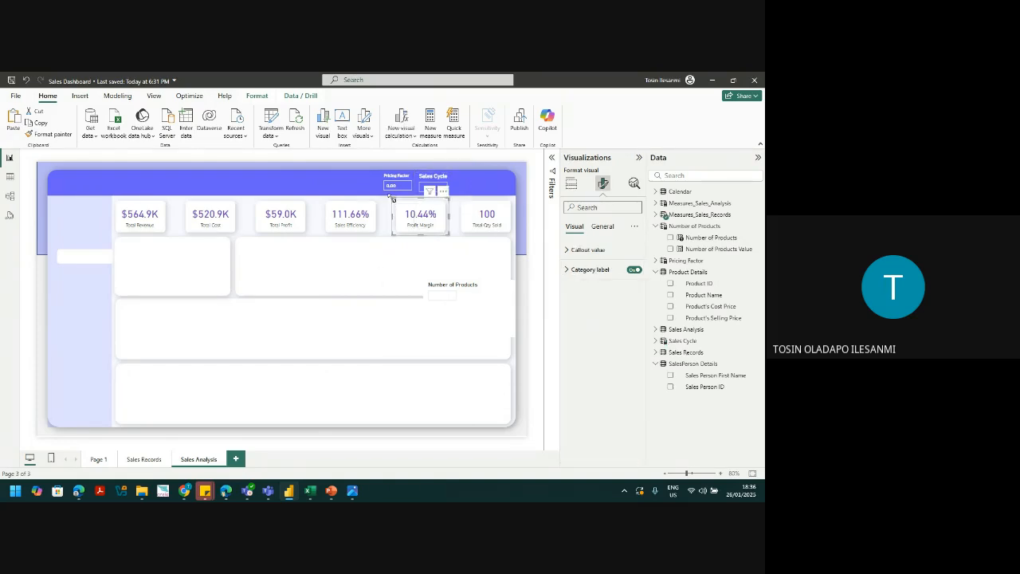
left_click(453, 184)
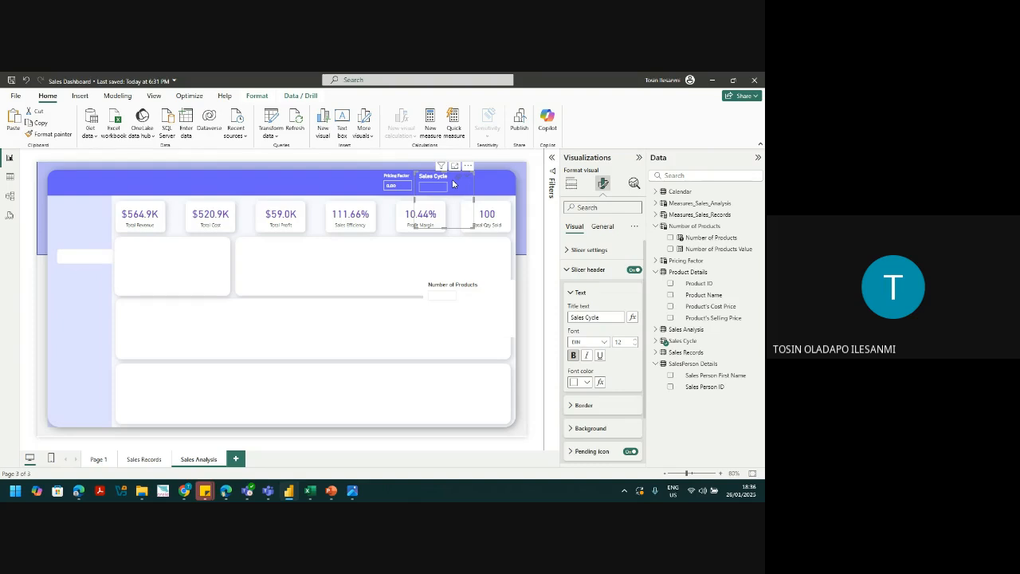
left_click_drag(444, 228, 498, 199)
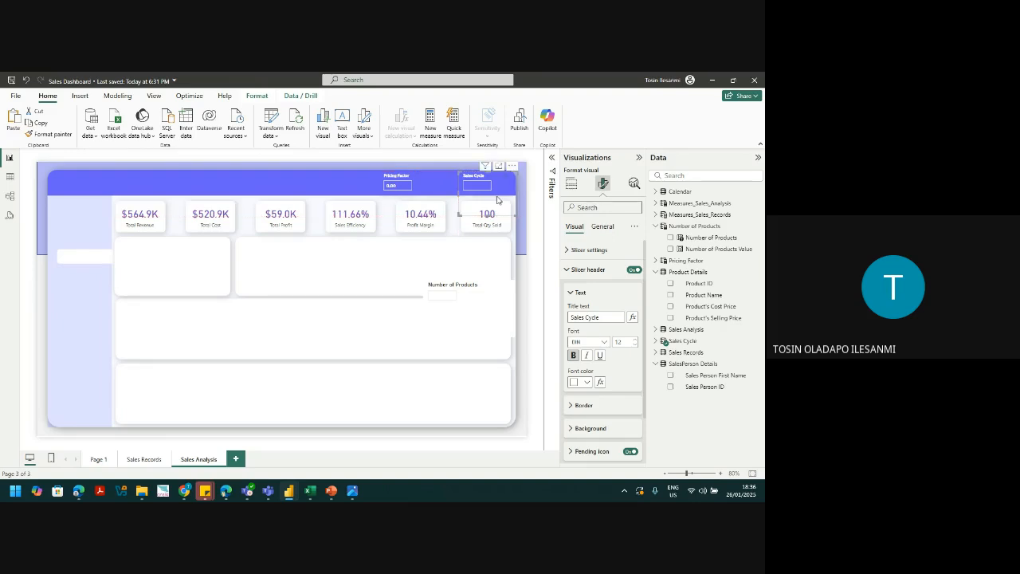
left_click(423, 190)
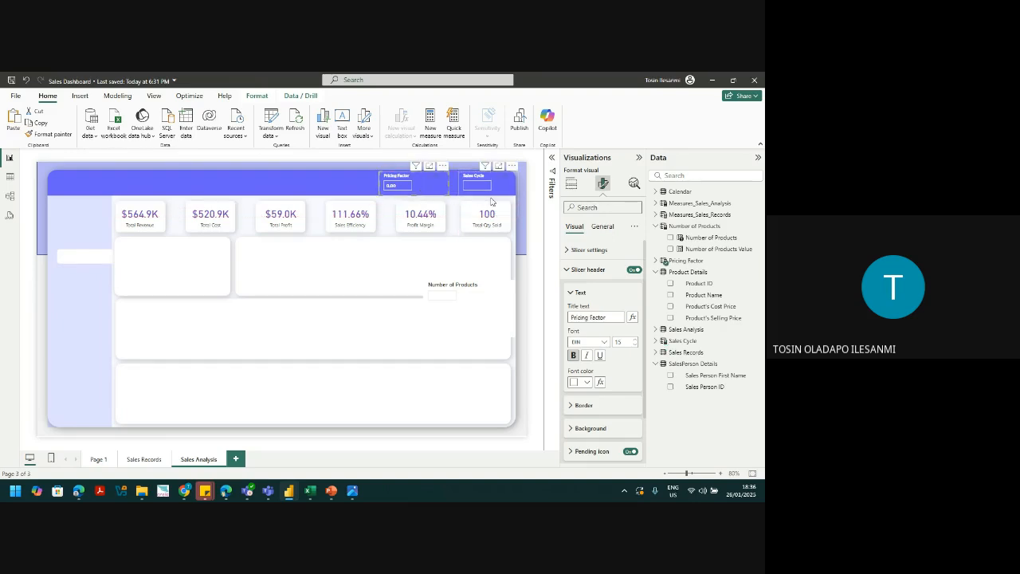
left_click(472, 310)
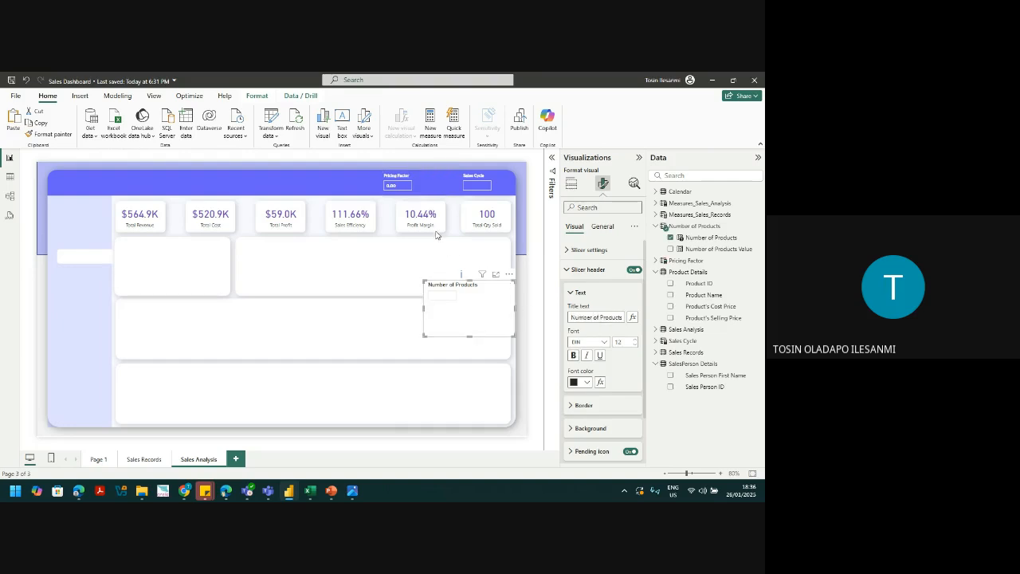
Step: Format-paint Pricing Factor's style onto Number of Products, move it into the banner and shorten it
left_click(406, 201)
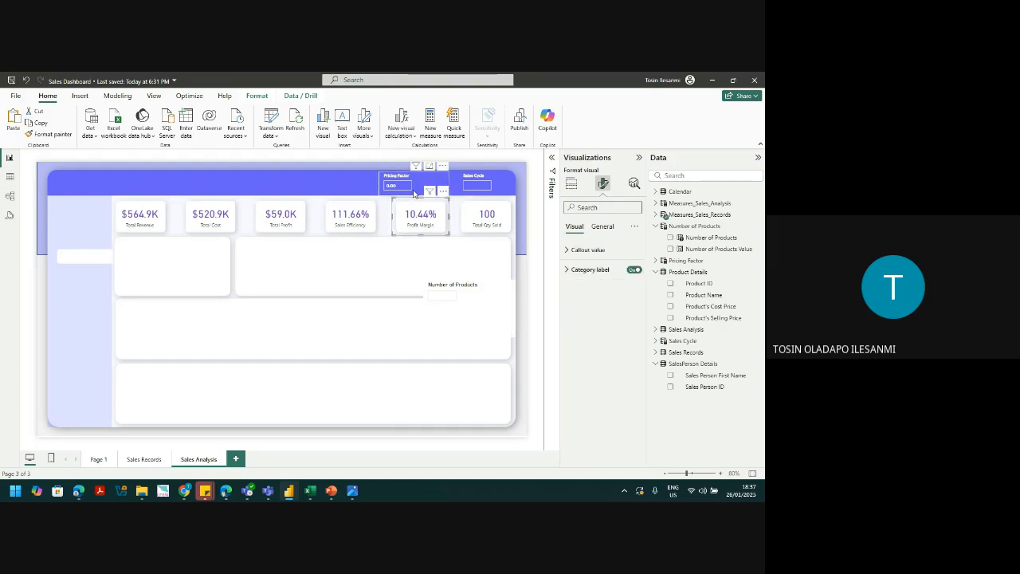
left_click(414, 194)
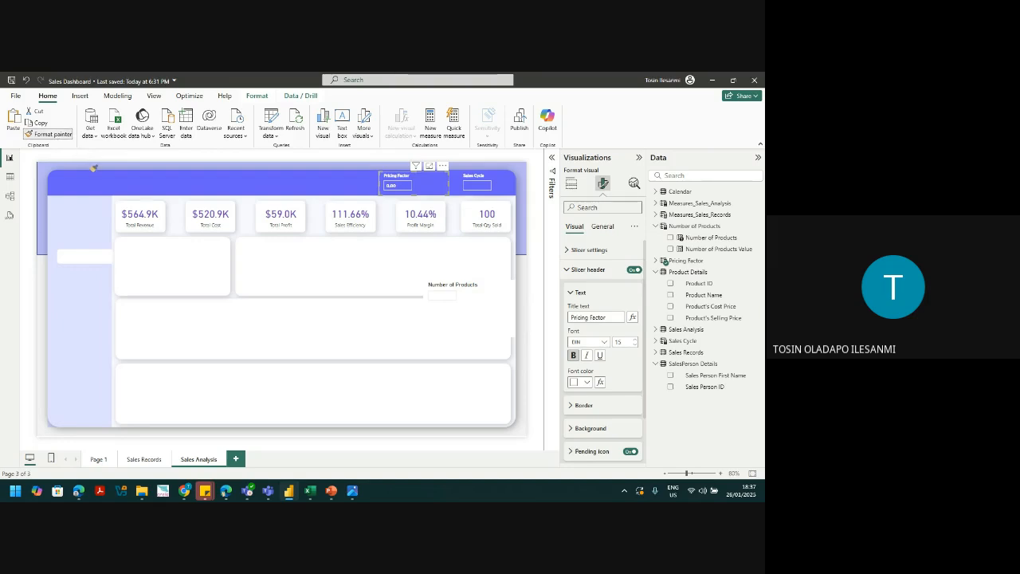
left_click(486, 307)
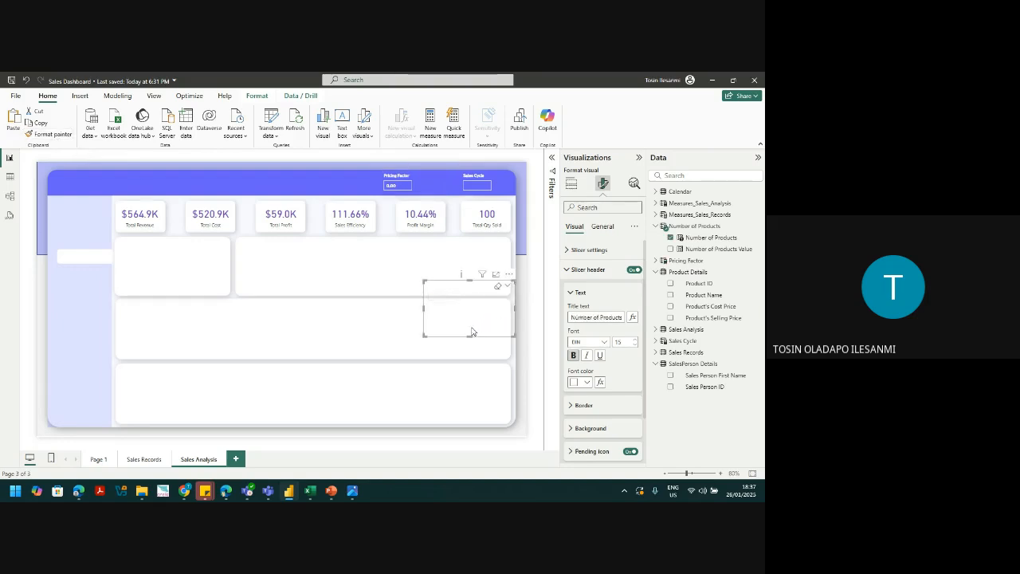
left_click_drag(468, 320, 457, 228)
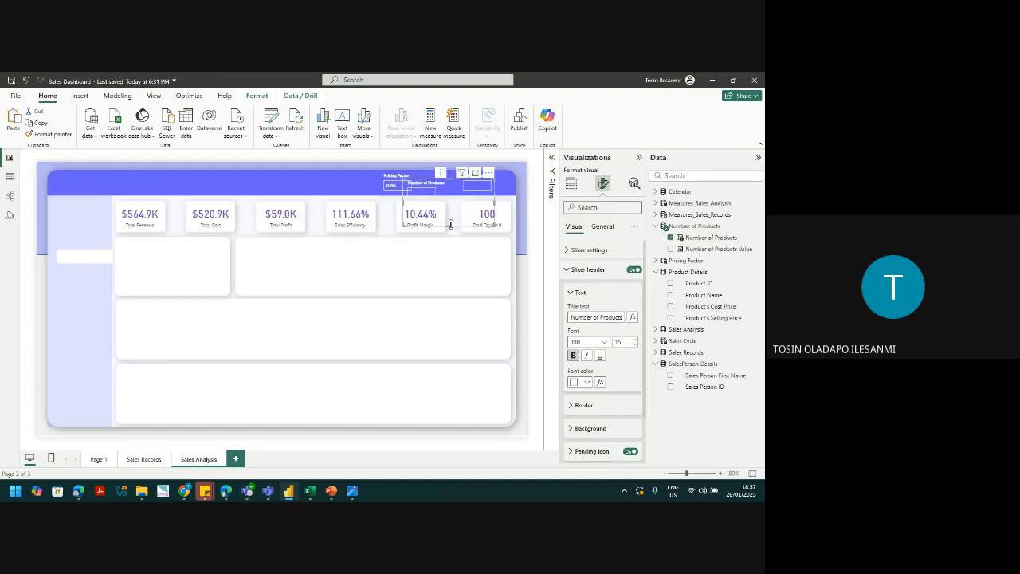
left_click_drag(450, 225, 462, 190)
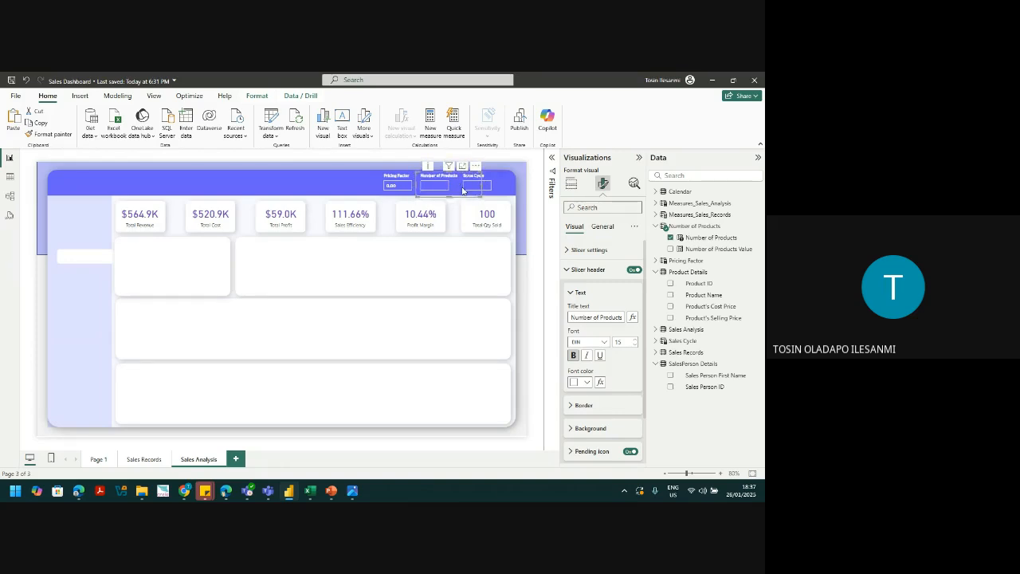
left_click(409, 193, "ctrl")
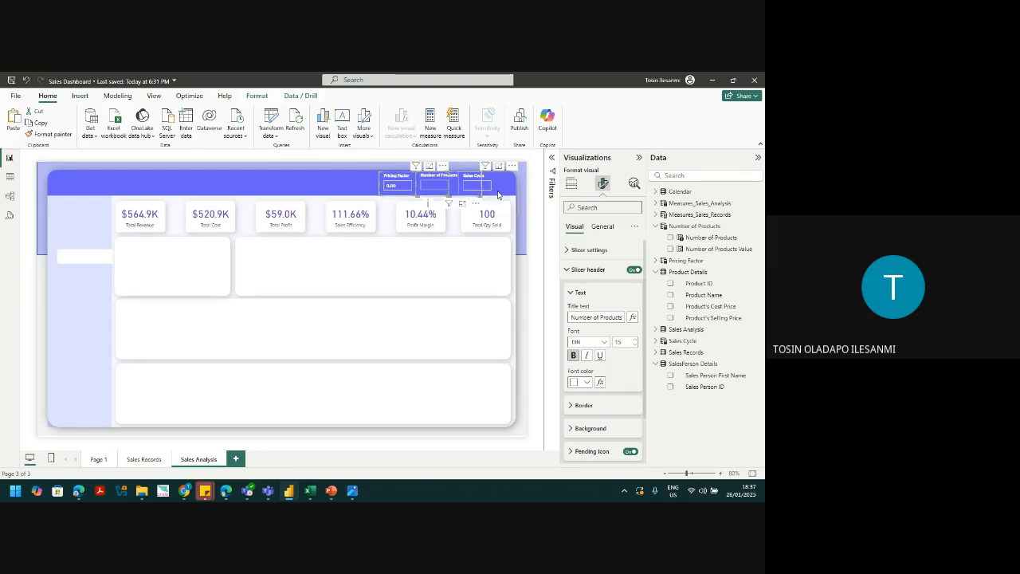
Step: Try aligning the banner slicers along their bottoms, then undo it
left_click(258, 95)
left_click(208, 131)
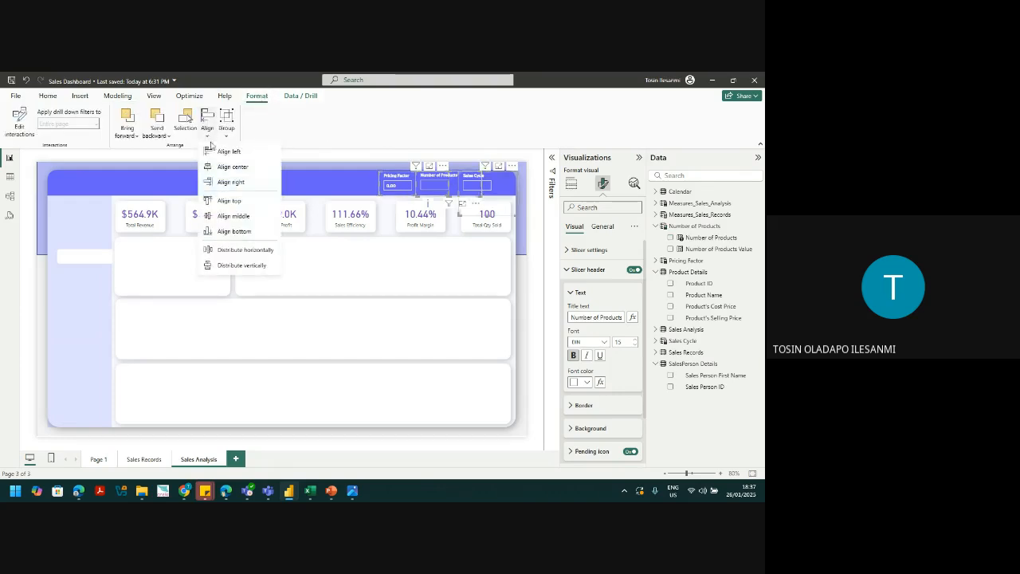
left_click(252, 257)
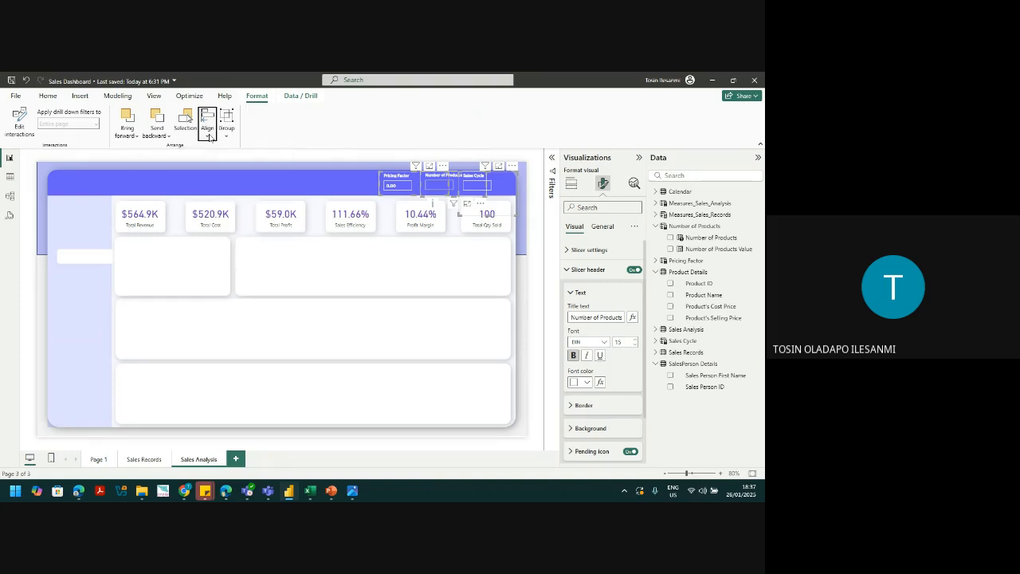
left_click(213, 138)
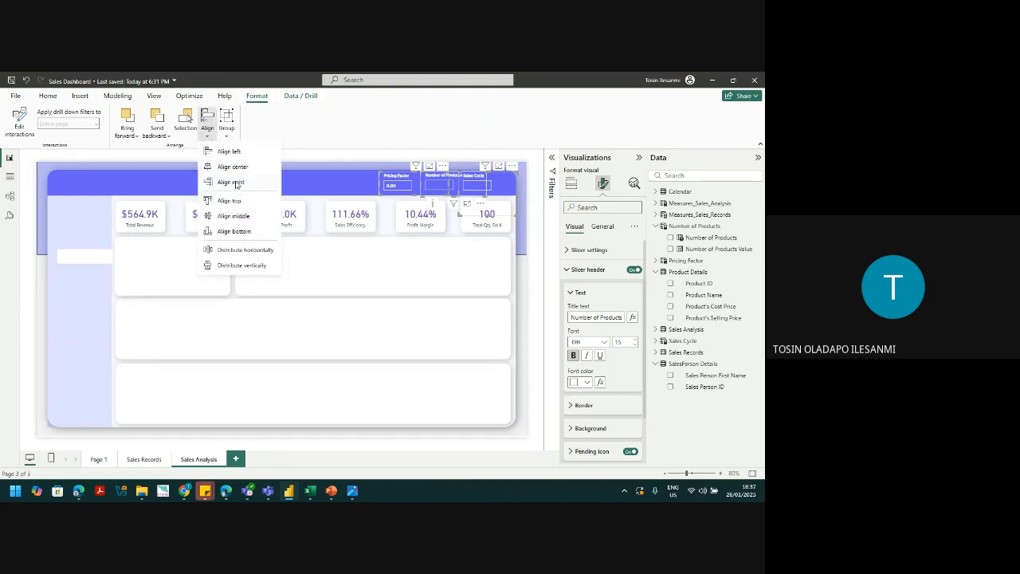
left_click(229, 231)
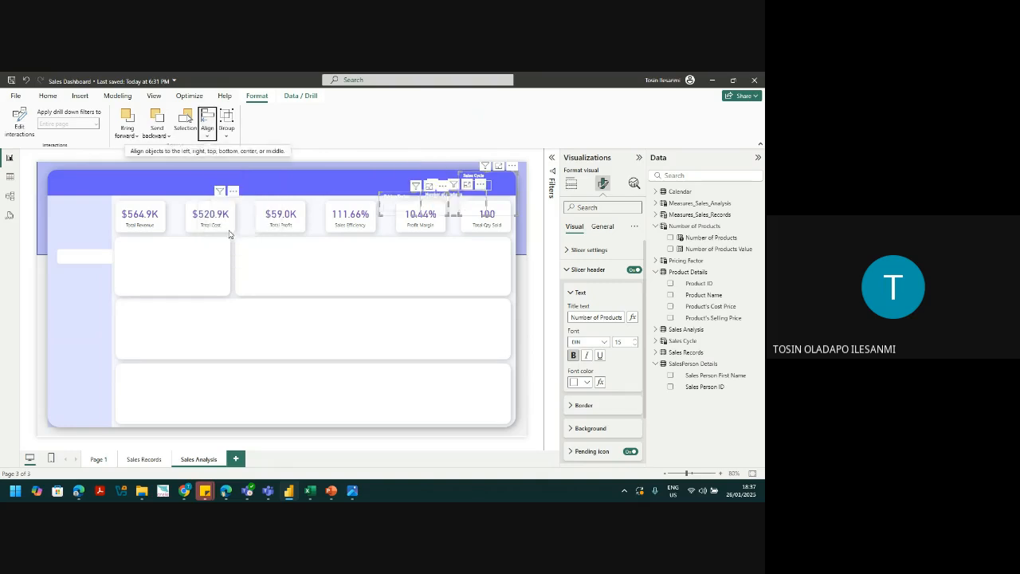
key("ctrl+z")
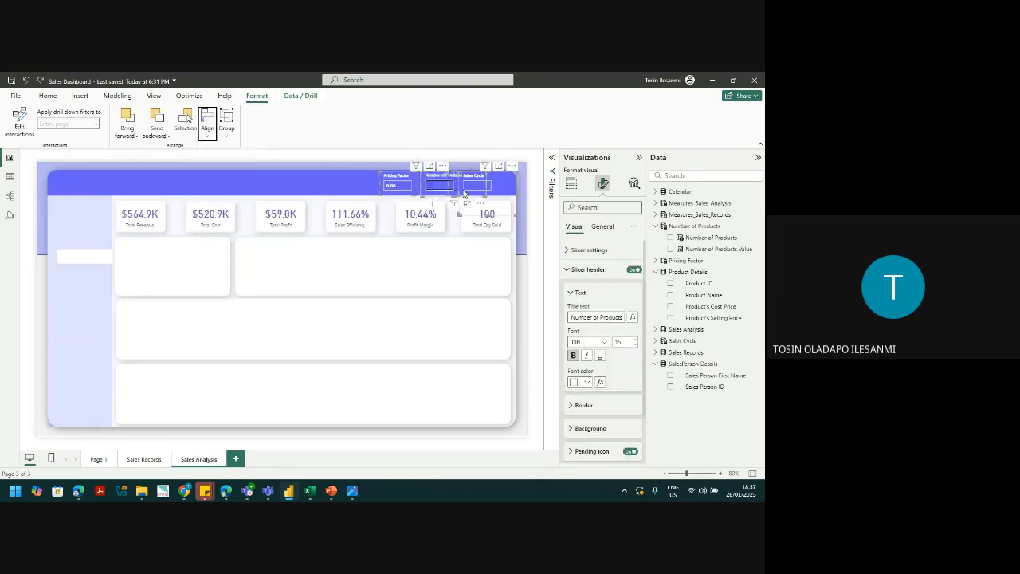
Step: Nudge Pricing Factor up and Sales Cycle and Number of Products right to space them evenly
left_click(398, 197)
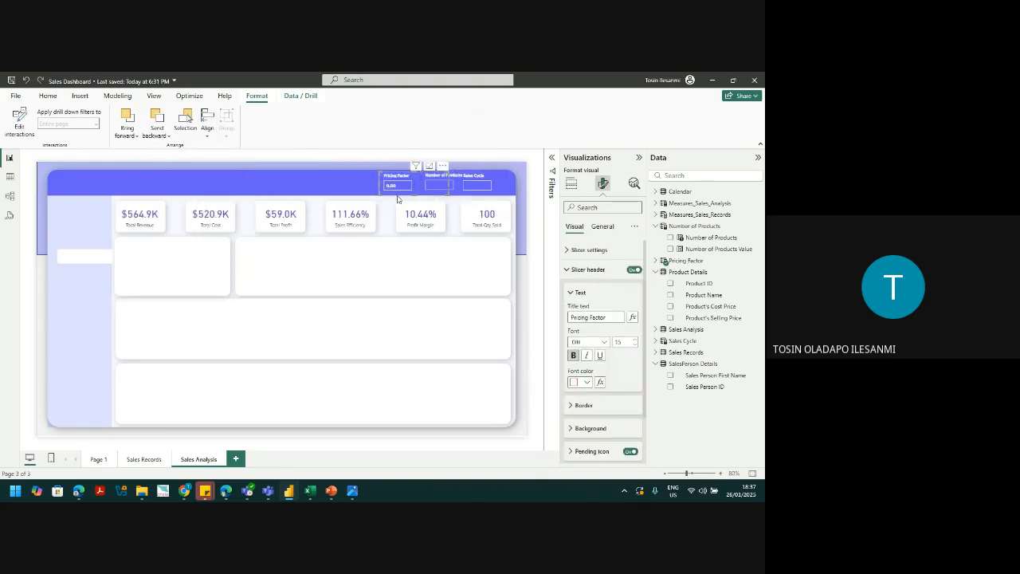
left_click_drag(398, 198, 402, 193)
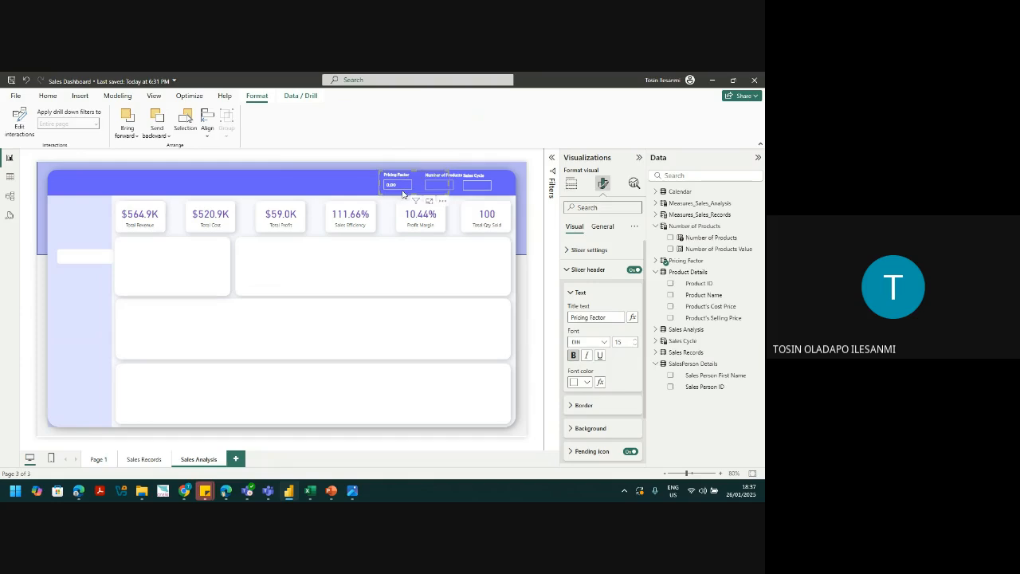
left_click(502, 193)
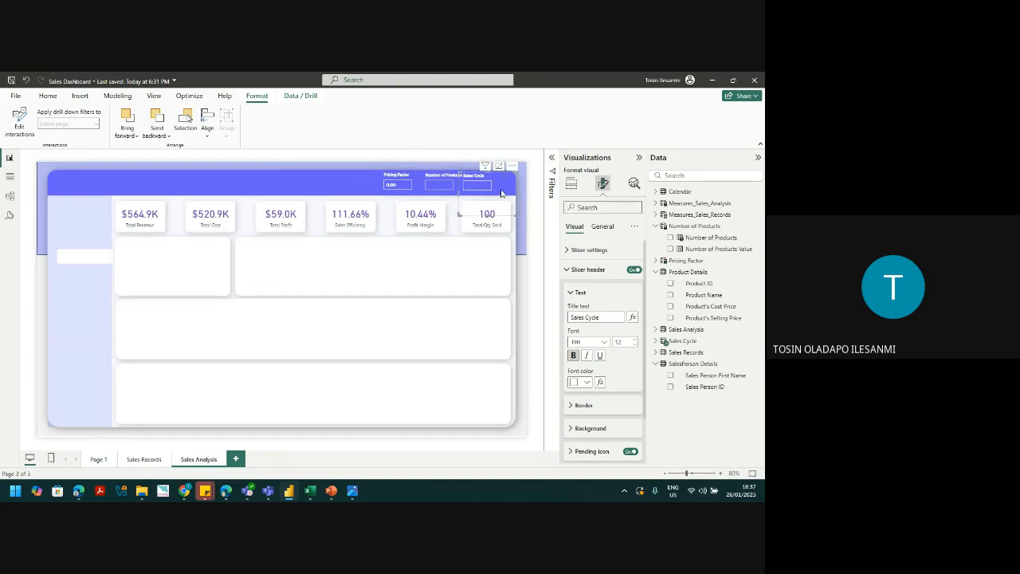
key("Right")
key("Right")
key("Right")
key("Right")
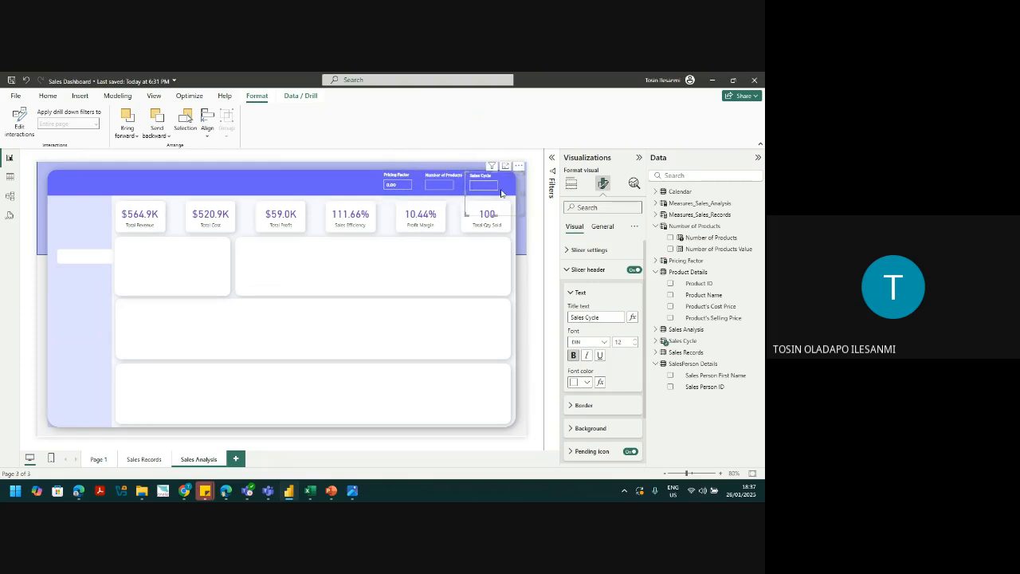
left_click(448, 196)
key("Right")
key("Right")
key("Right")
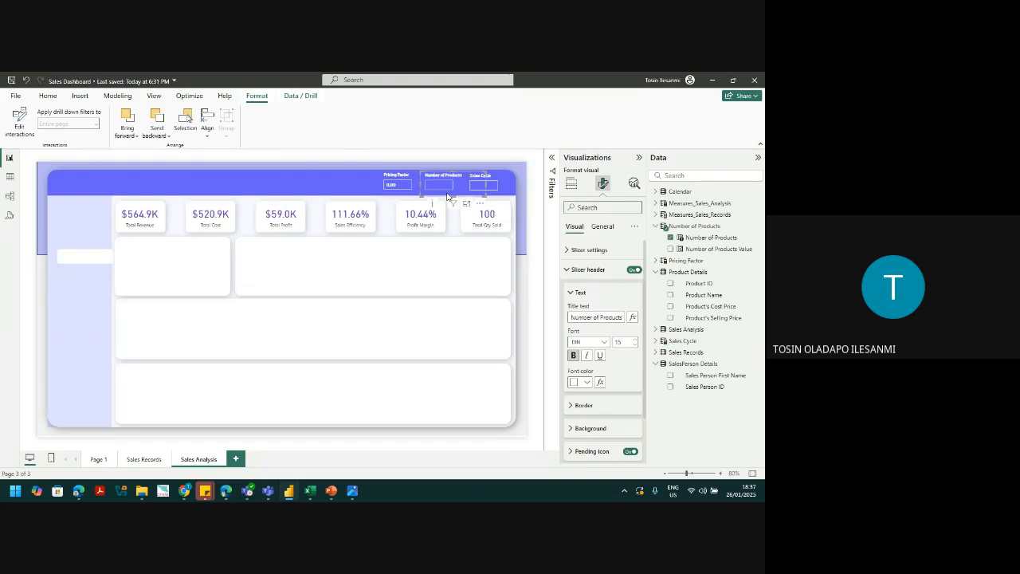
key("Right")
key("Right")
key("Right")
left_click(416, 165)
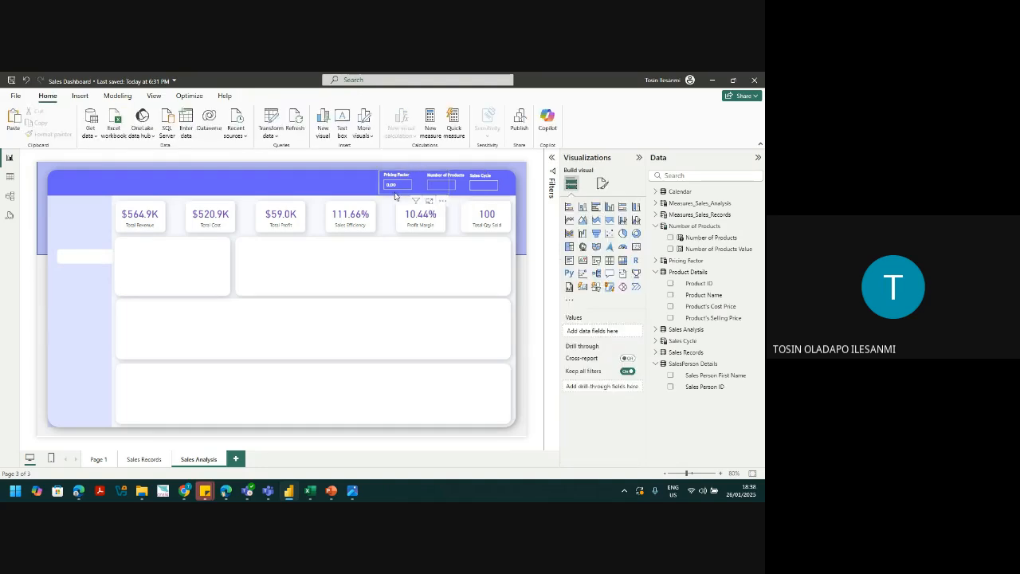
left_click(396, 195)
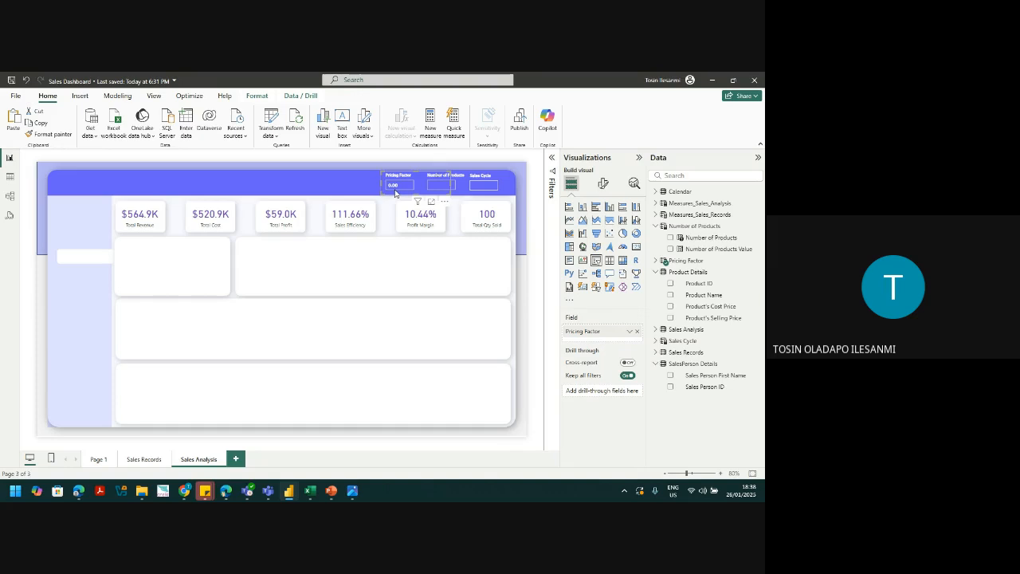
left_click(455, 194)
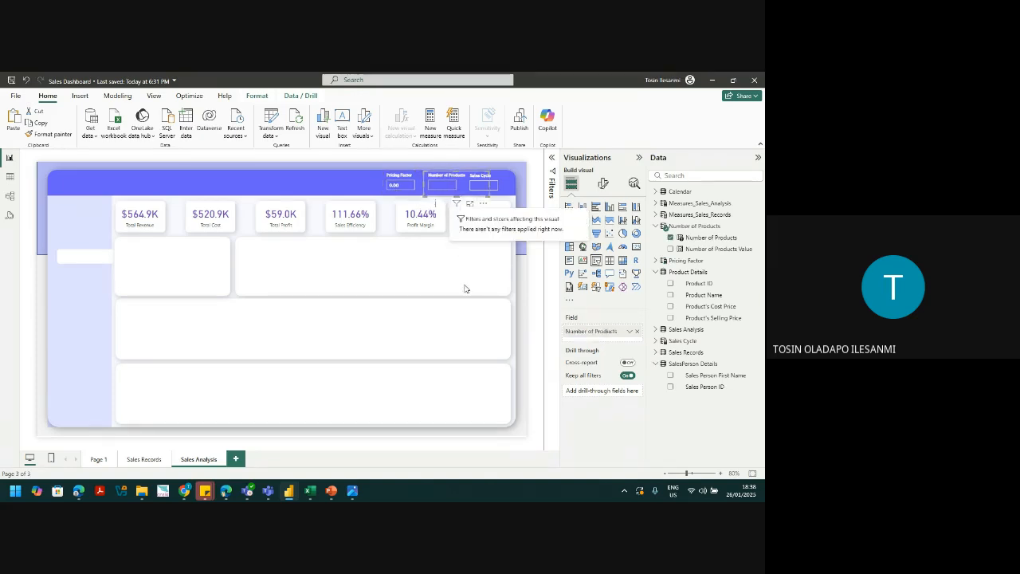
Step: Replace Total Revenue on the first KPI card with the Total_Revenue_Analysis measure
left_click(415, 279)
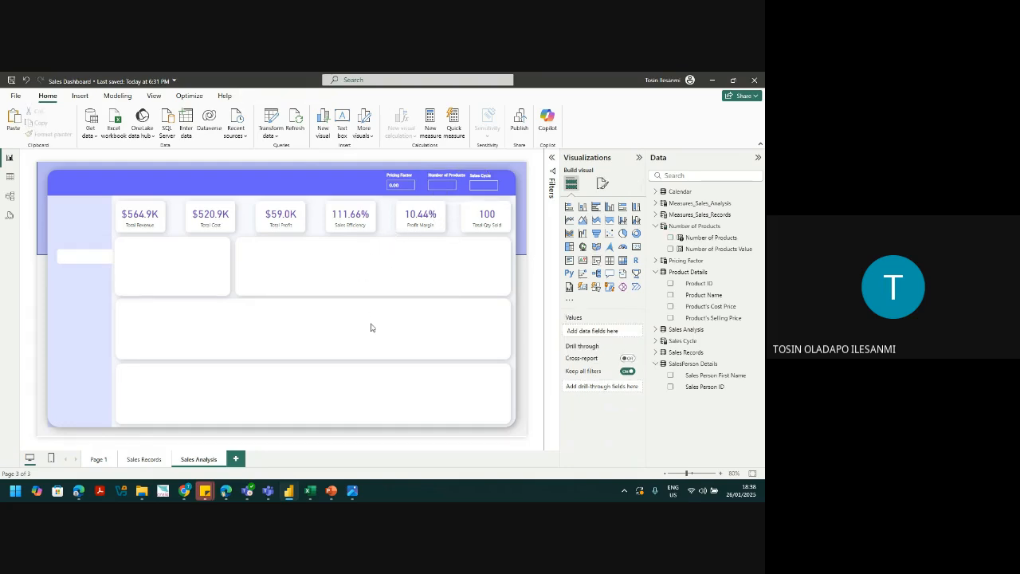
left_click(140, 215)
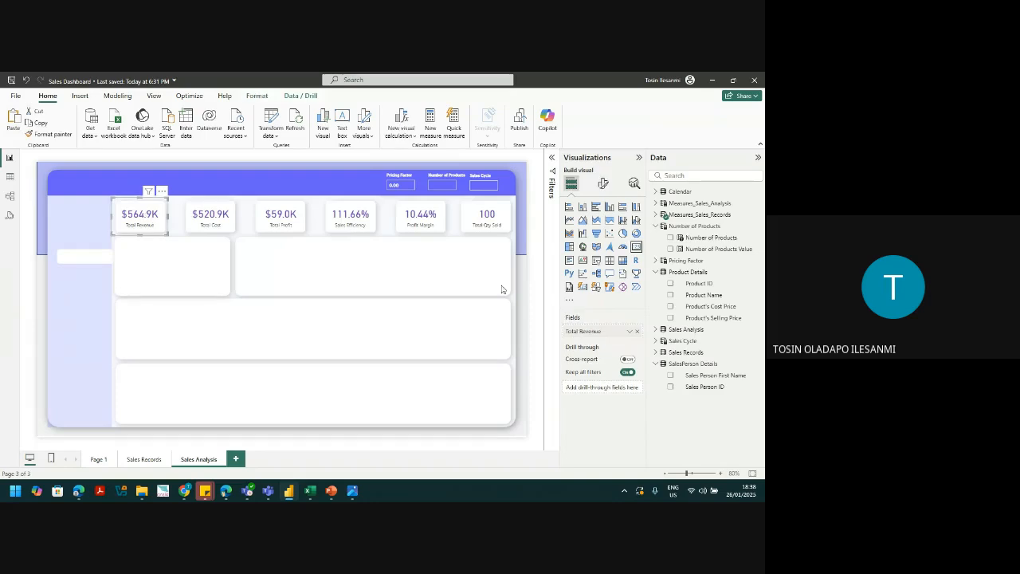
left_click(655, 204)
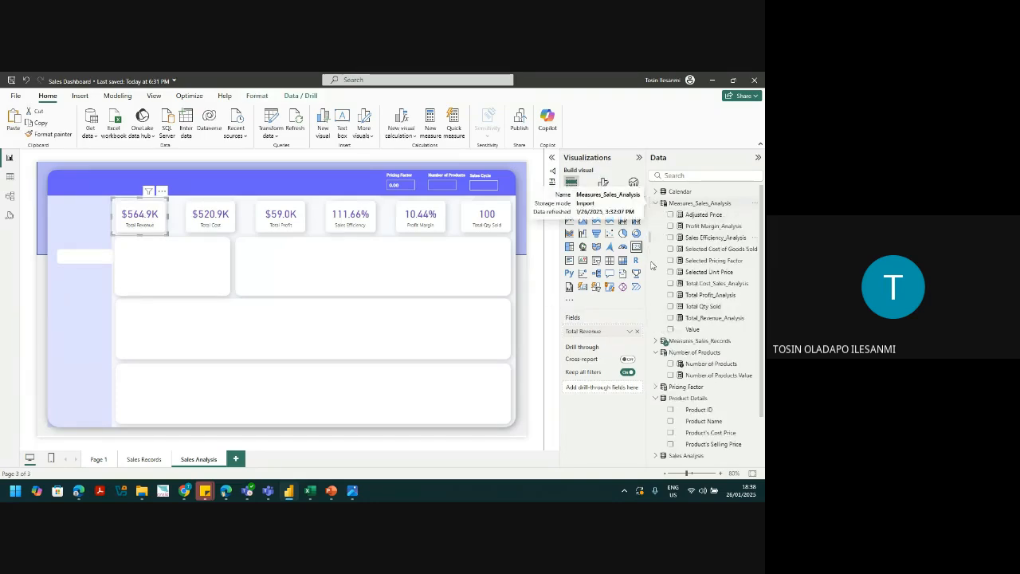
left_click(637, 331)
left_click(670, 318)
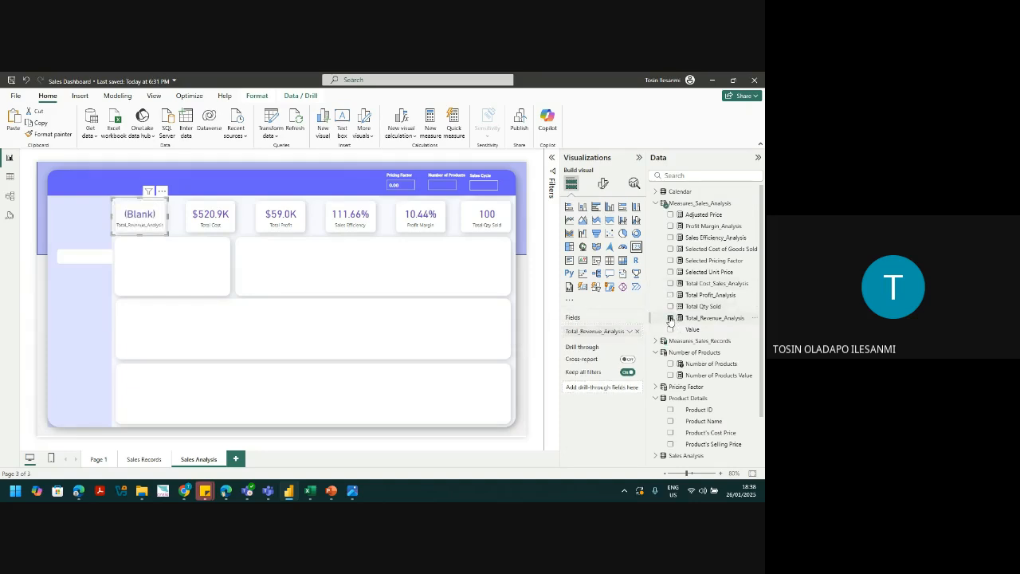
left_click(699, 318)
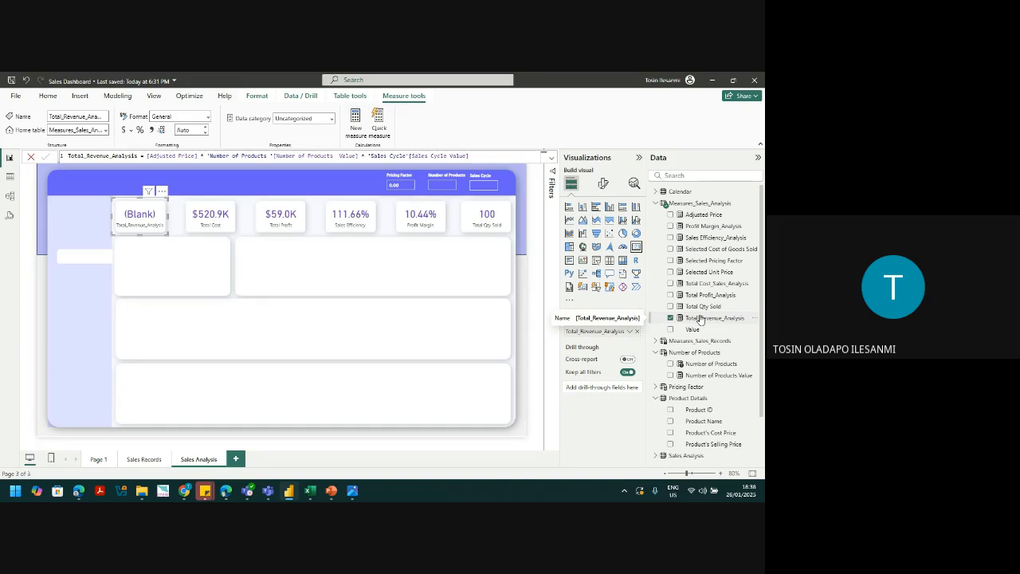
left_click(700, 318)
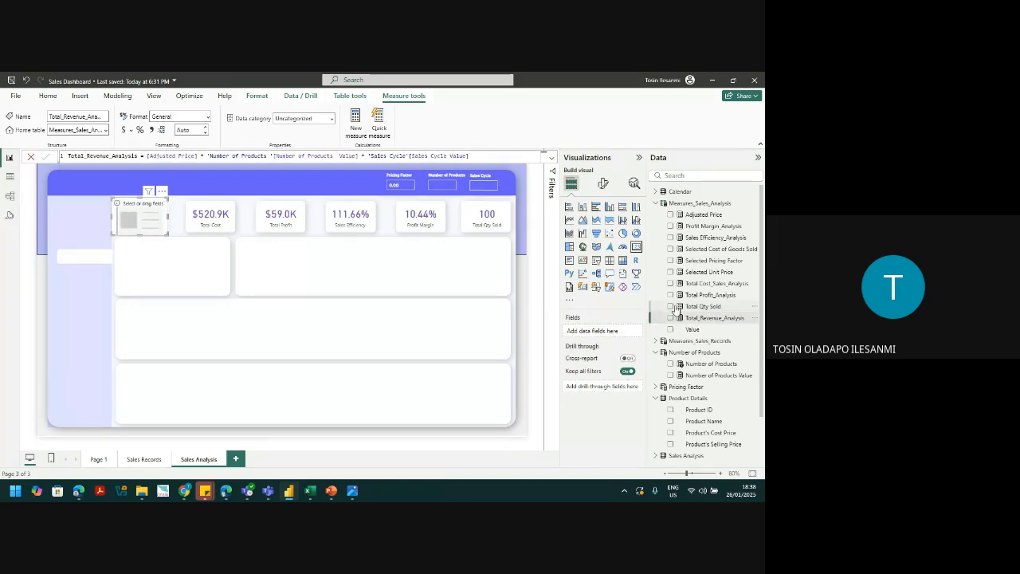
left_click(670, 318)
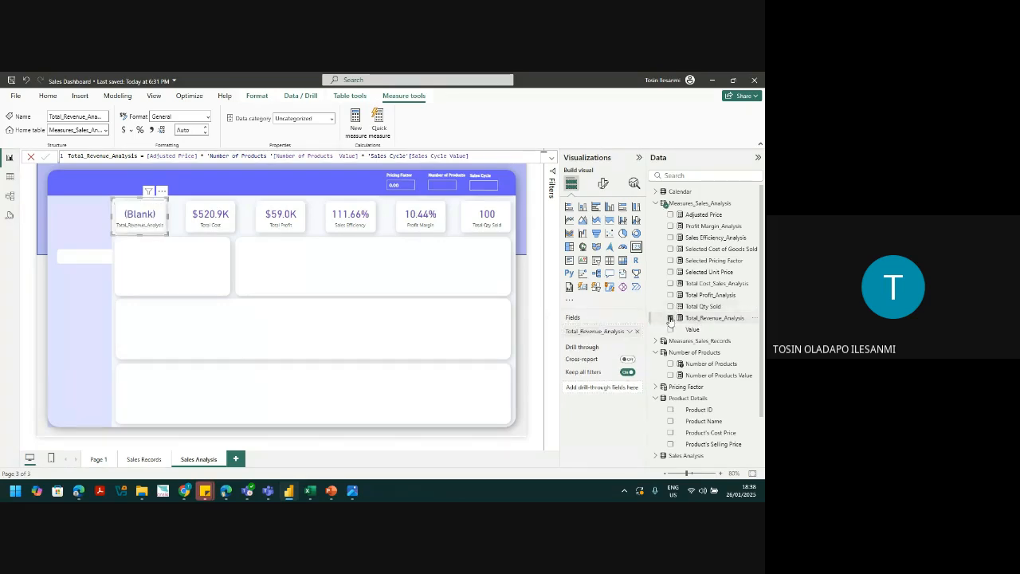
left_click(443, 183)
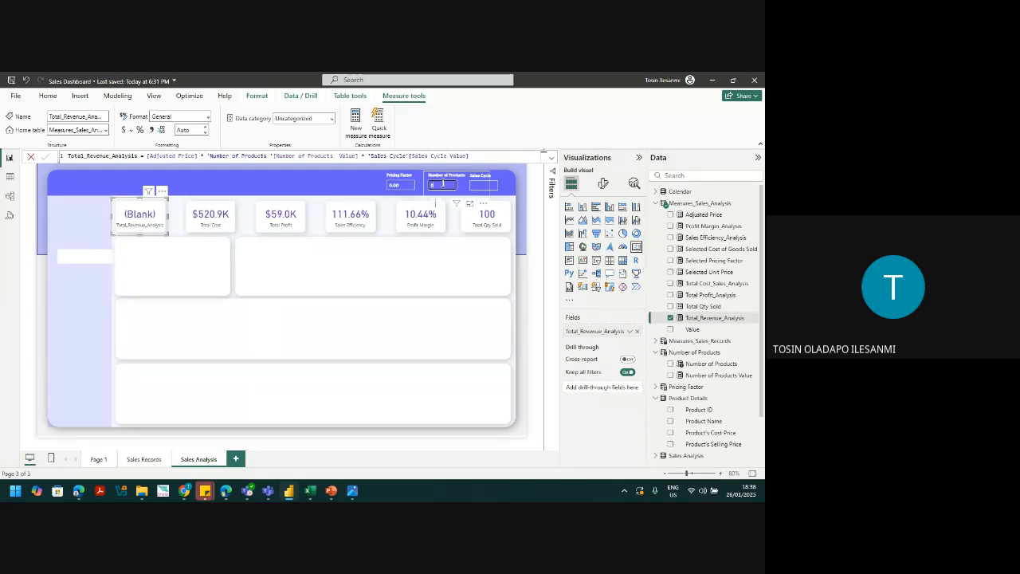
Step: Enter 1 in the Sales Cycle slicer and delete the accidentally added Q&A visual
left_click(449, 269)
left_click(437, 185)
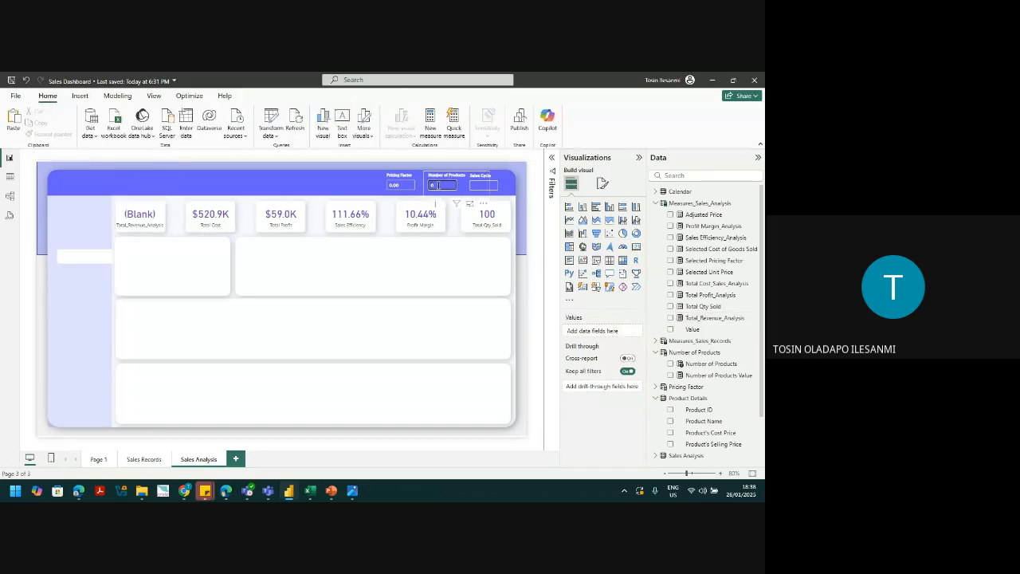
left_click(455, 276)
left_click(482, 186)
type("1")
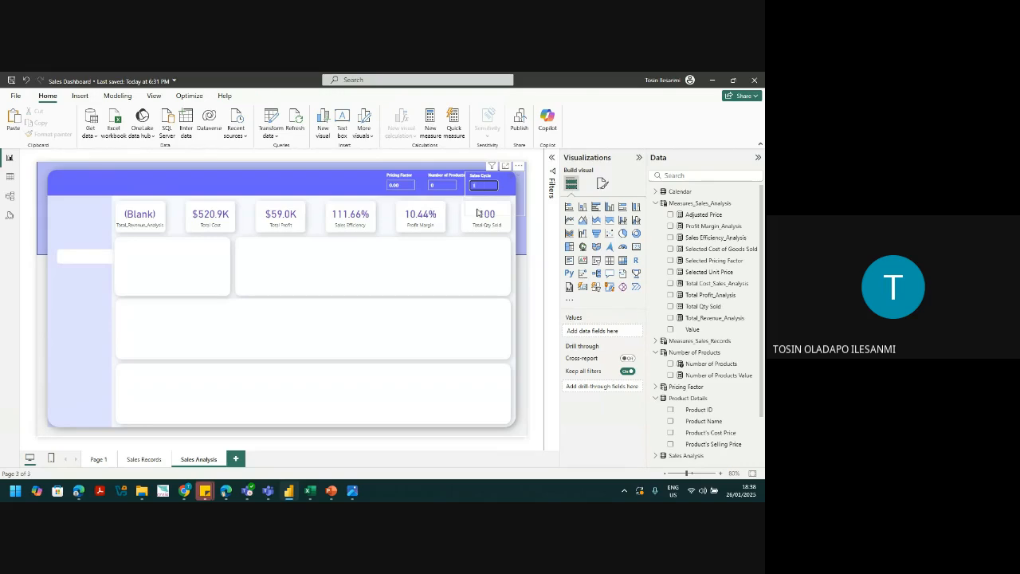
left_click(478, 292)
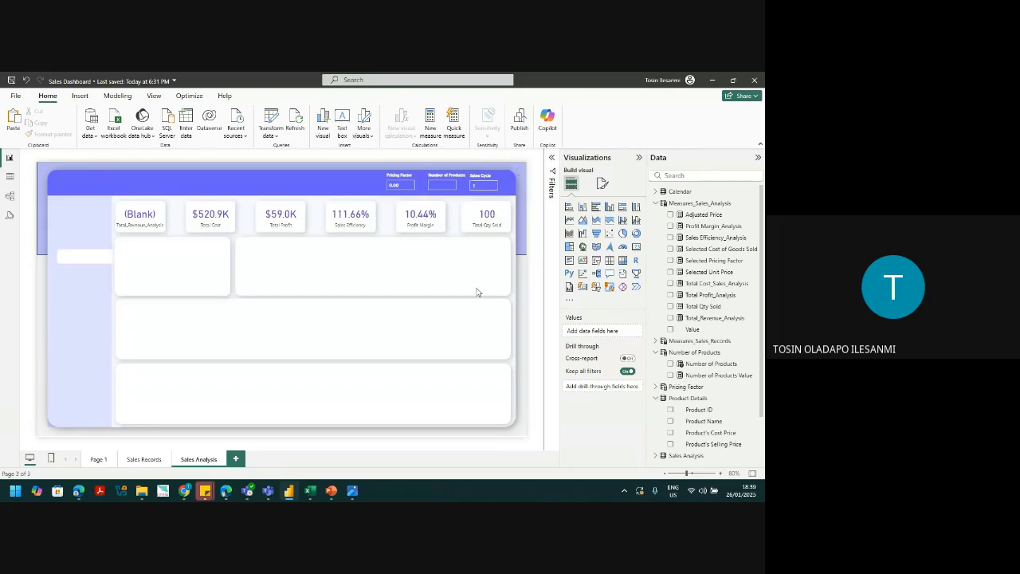
double_click(477, 293)
left_click(438, 186)
type("1")
left_click(492, 318)
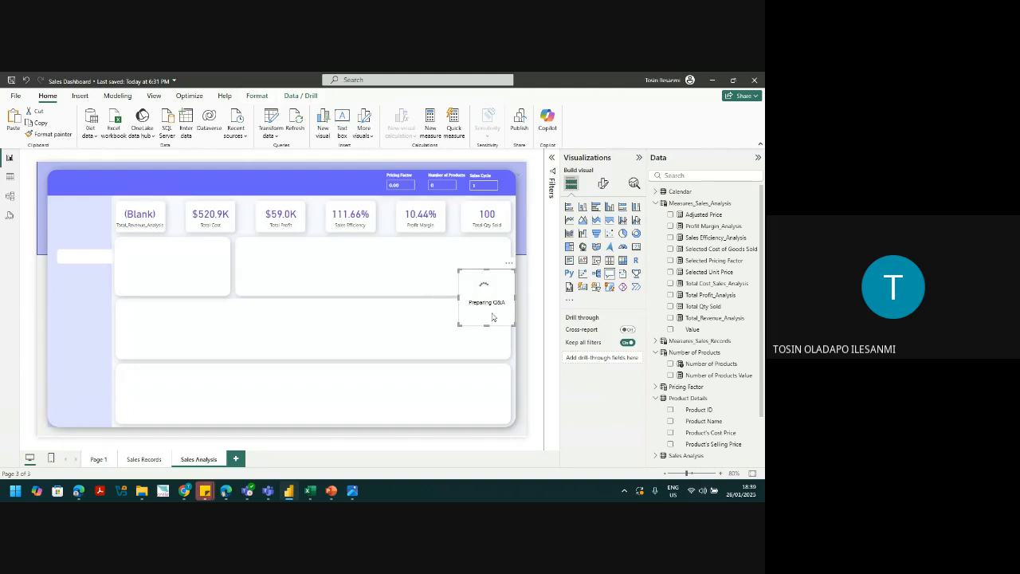
key("Delete")
Step: Review the Total_Revenue_Analysis formula and the Number of Products column definition
left_click(450, 193)
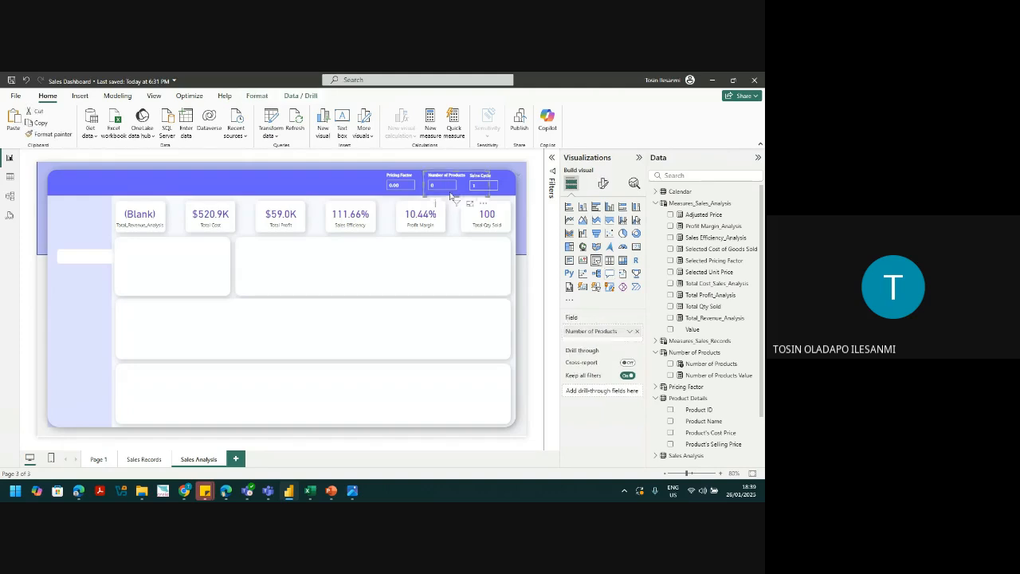
left_click(443, 185)
left_click(448, 306)
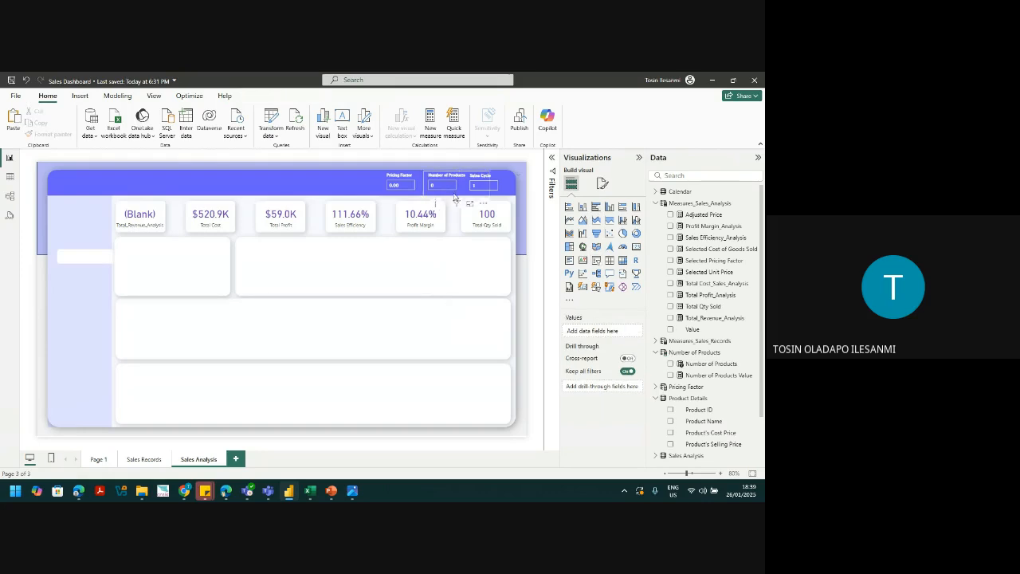
left_click(146, 214)
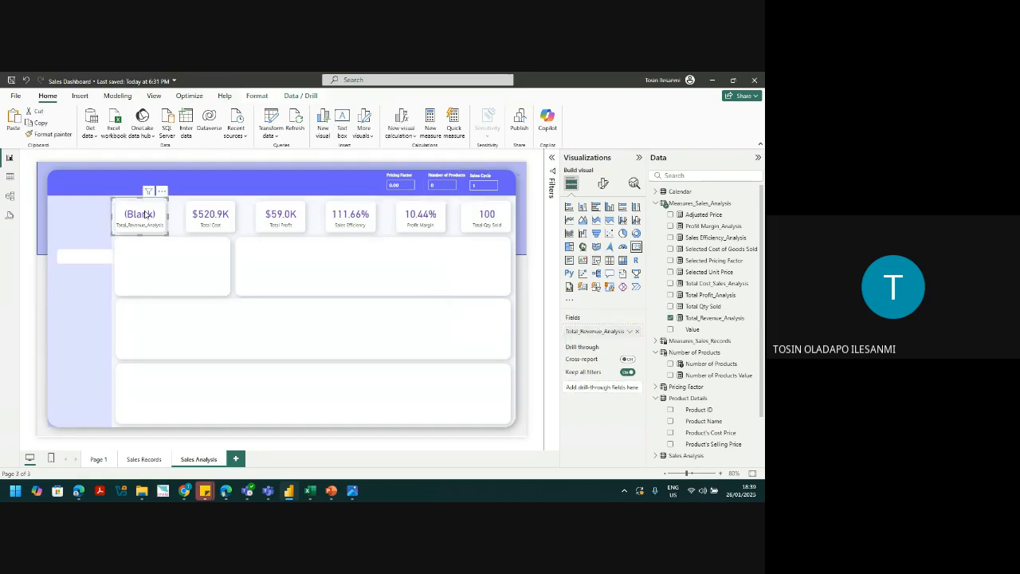
left_click(715, 318)
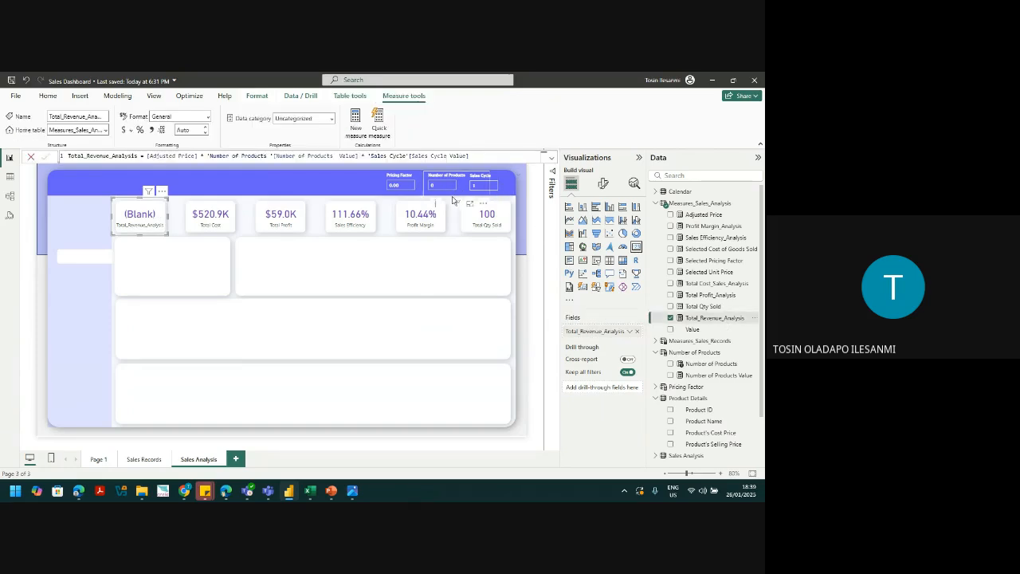
left_click(443, 196)
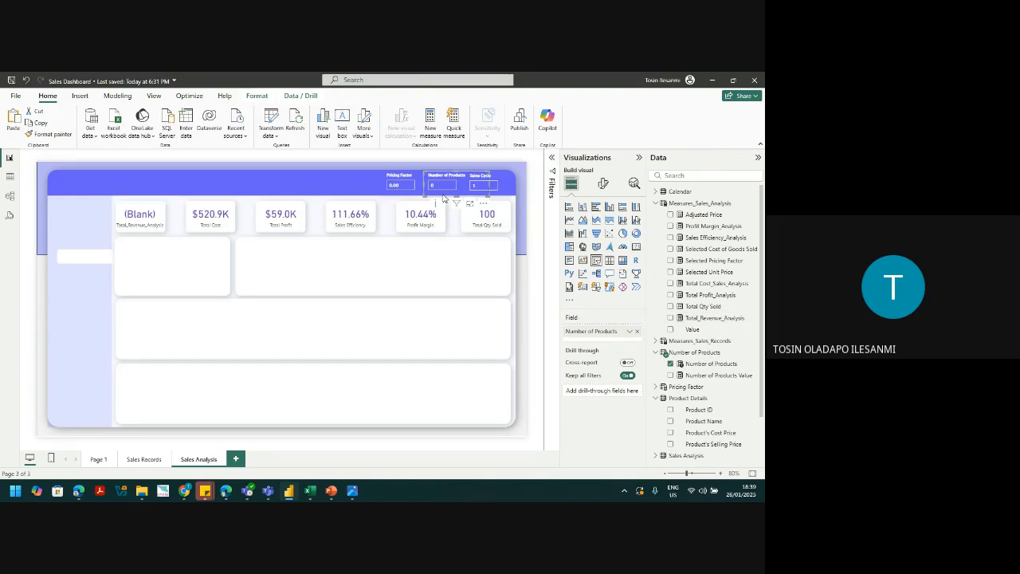
left_click(712, 364)
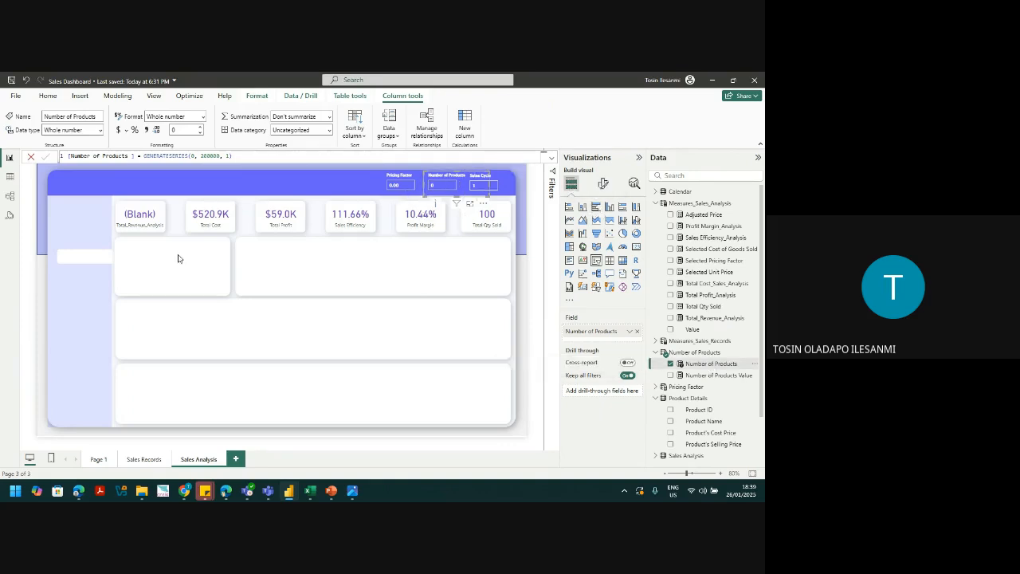
left_click(284, 284)
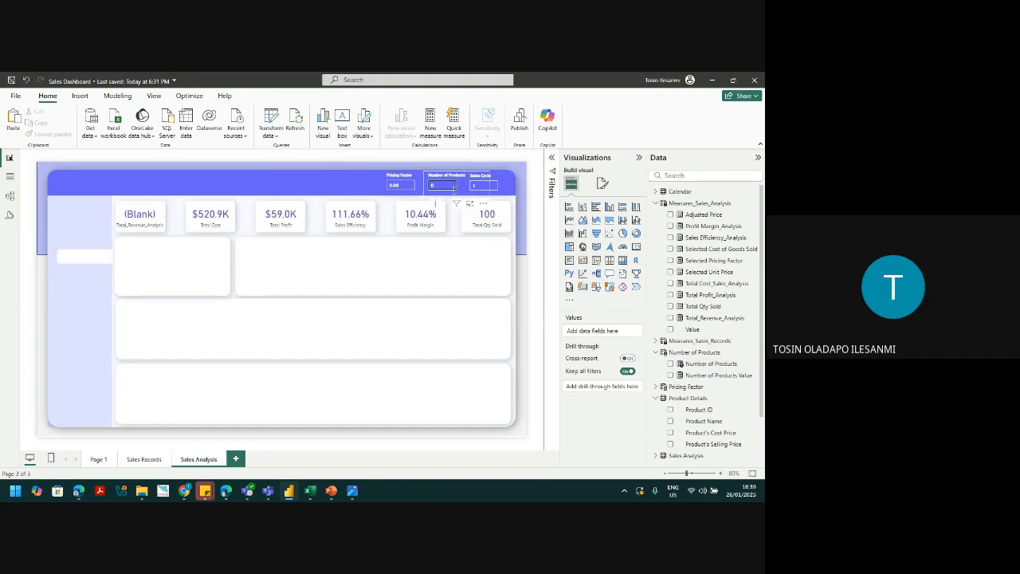
left_click(456, 189)
left_click(351, 213)
left_click(207, 227)
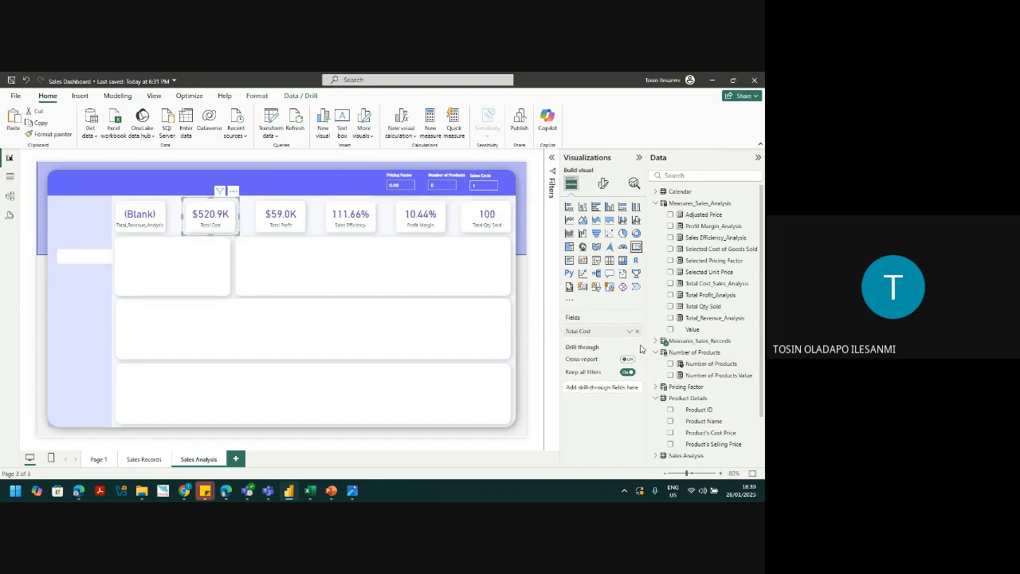
Step: Swap Total Cost for Total_Cost_Sales_Analysis and Total Profit for Total Profit_Analysis on their cards
left_click(637, 331)
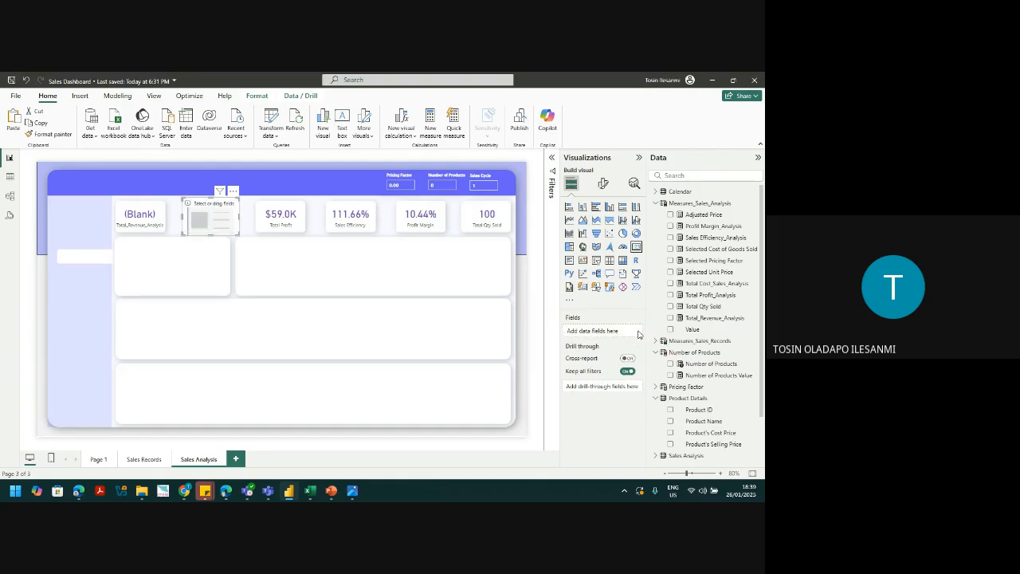
left_click(671, 285)
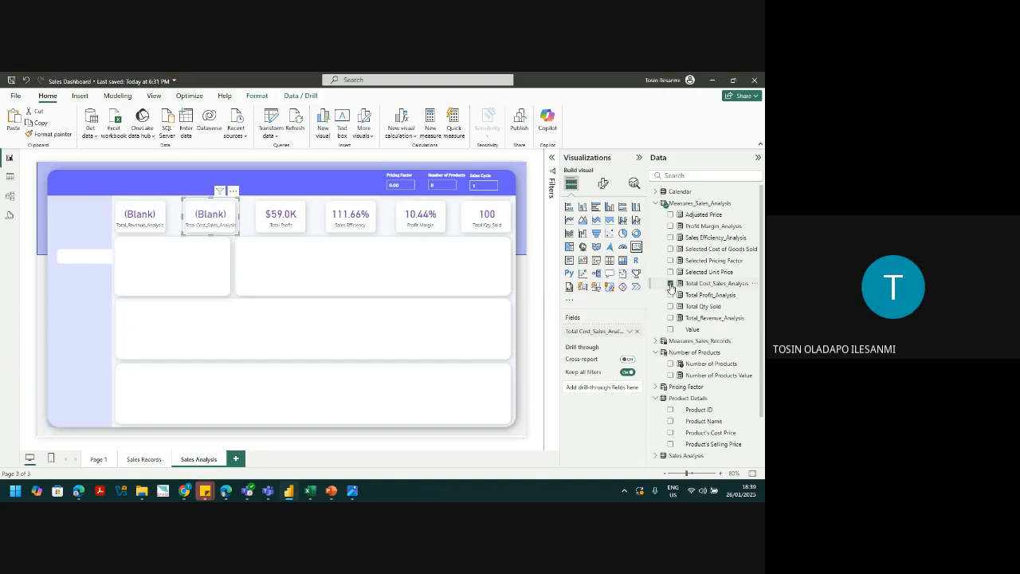
left_click(713, 285)
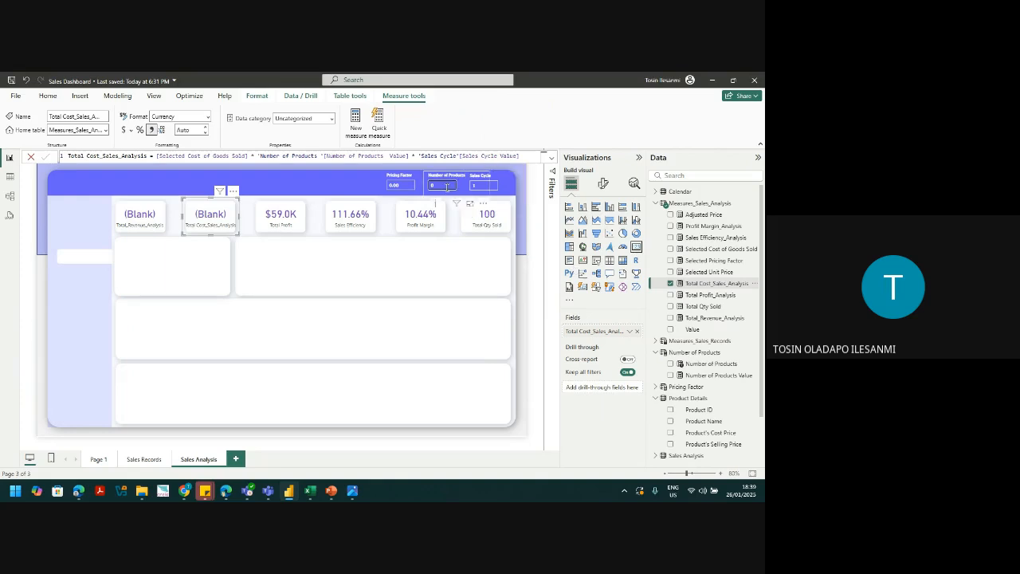
left_click(281, 215)
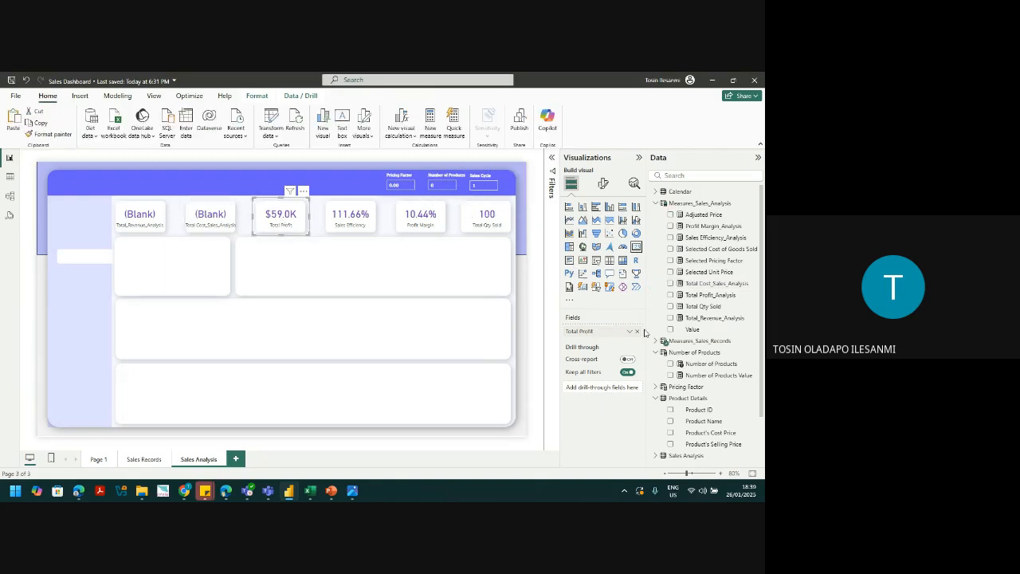
left_click(637, 331)
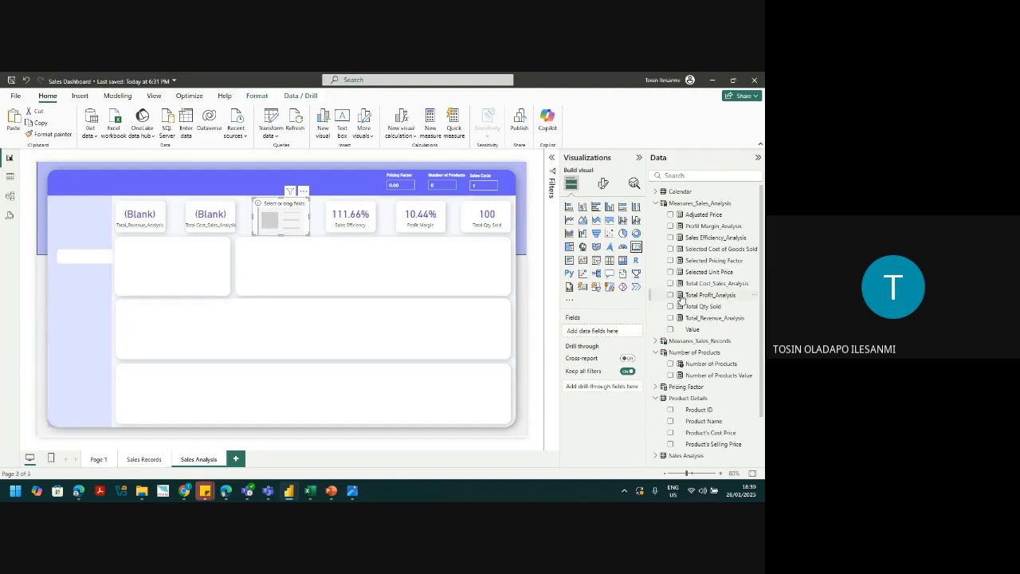
left_click(671, 295)
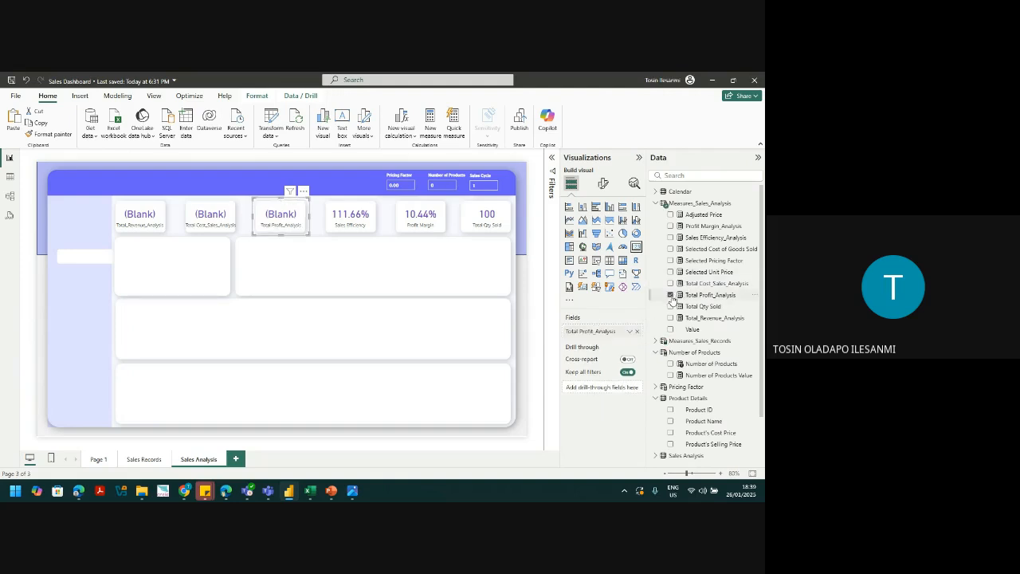
Step: Swap in Sales Efficiency_Analysis, Total Profit_Analysis, and Number of Products Value on the remaining cards
left_click(355, 210)
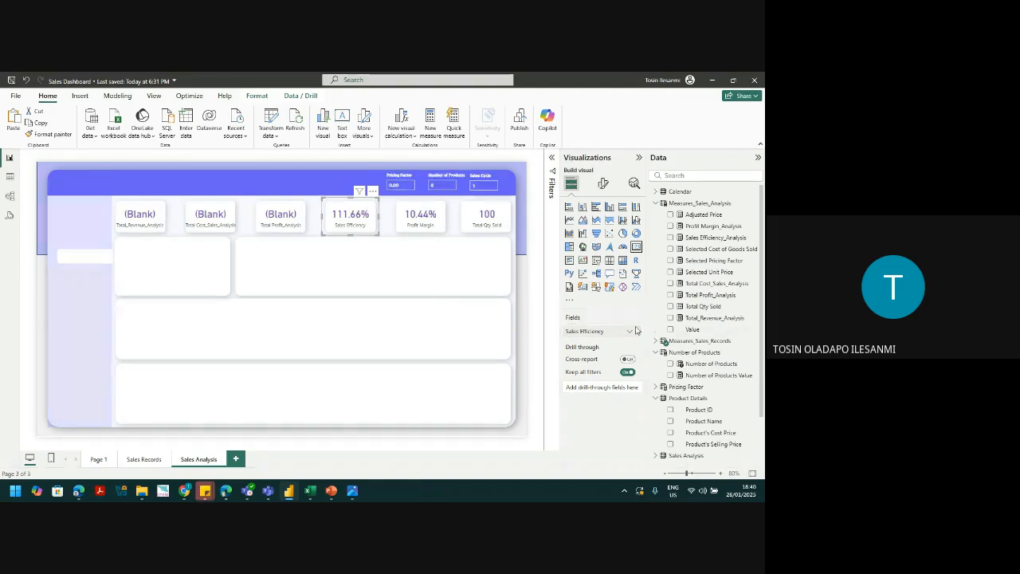
left_click_drag(678, 238, 598, 331)
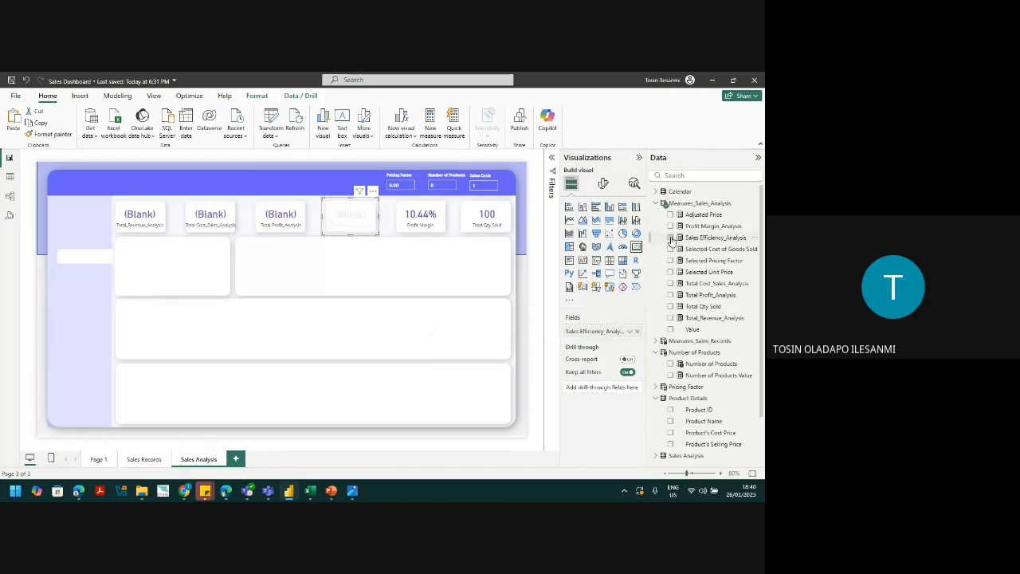
left_click(410, 229)
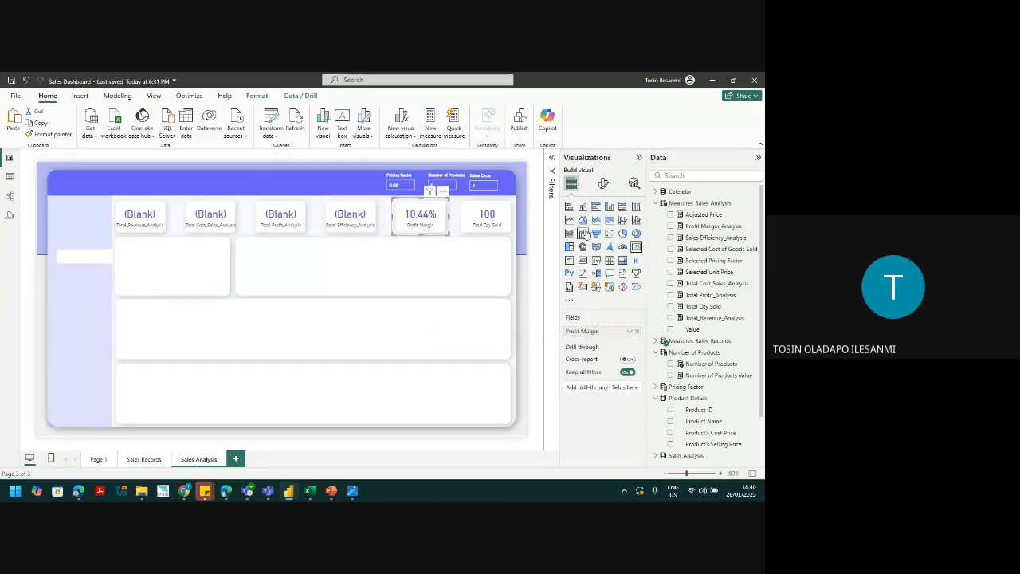
left_click(635, 333)
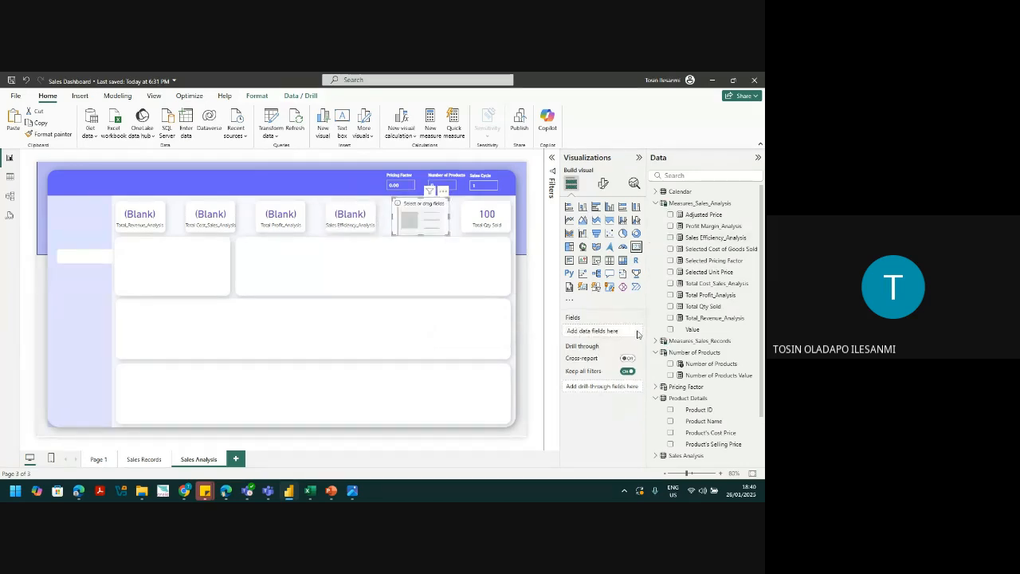
left_click(671, 296)
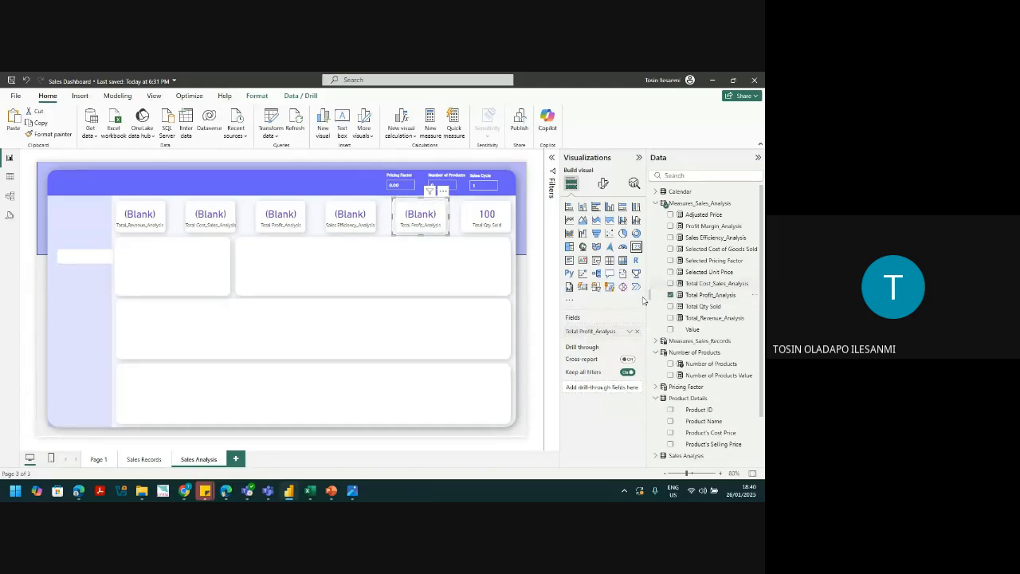
left_click(489, 227)
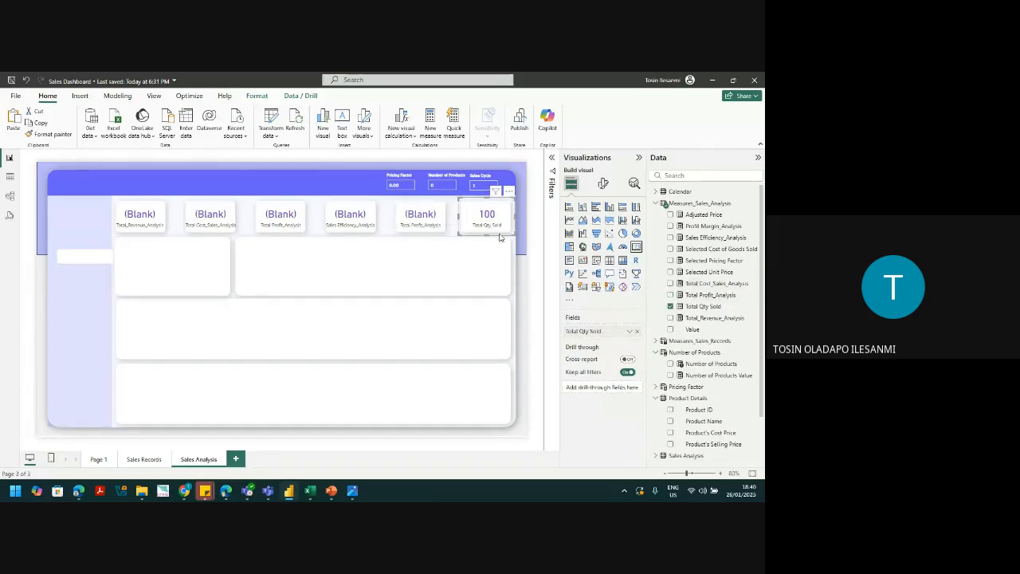
left_click(637, 332)
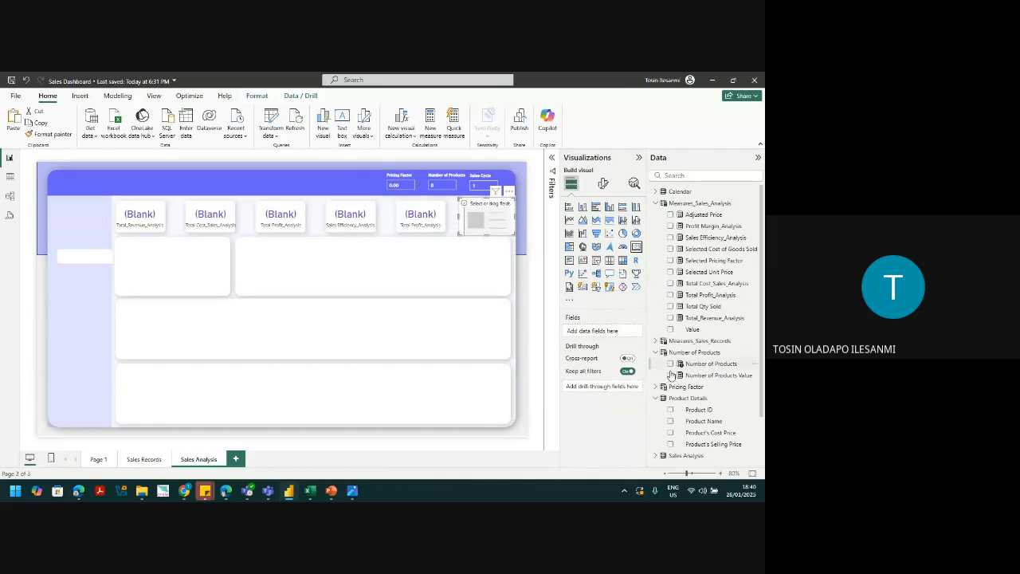
left_click_drag(691, 377, 601, 335)
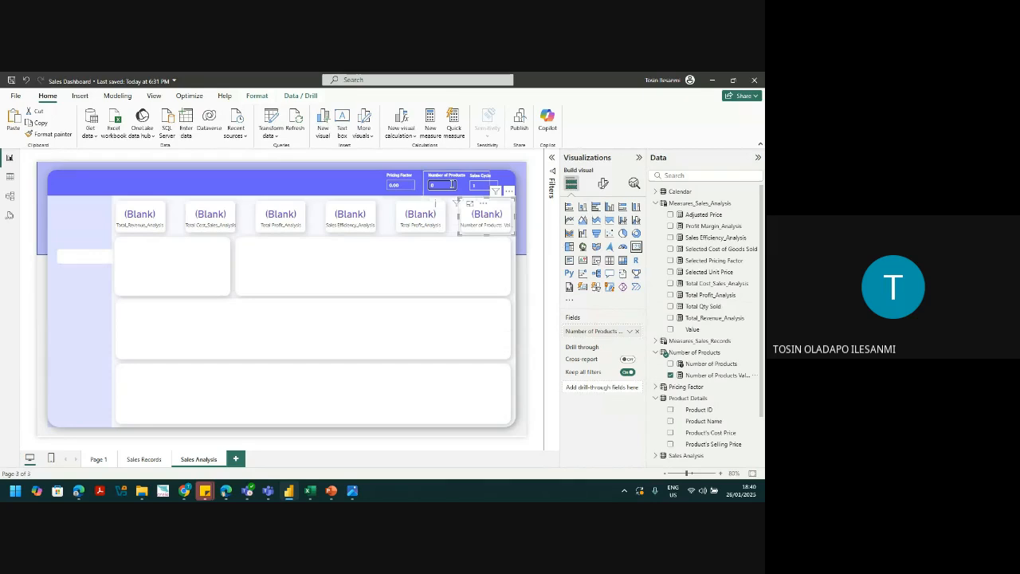
Step: Enter 3.00 as the Pricing Factor, then delete the Number of Products slicer from the banner
left_click(452, 184)
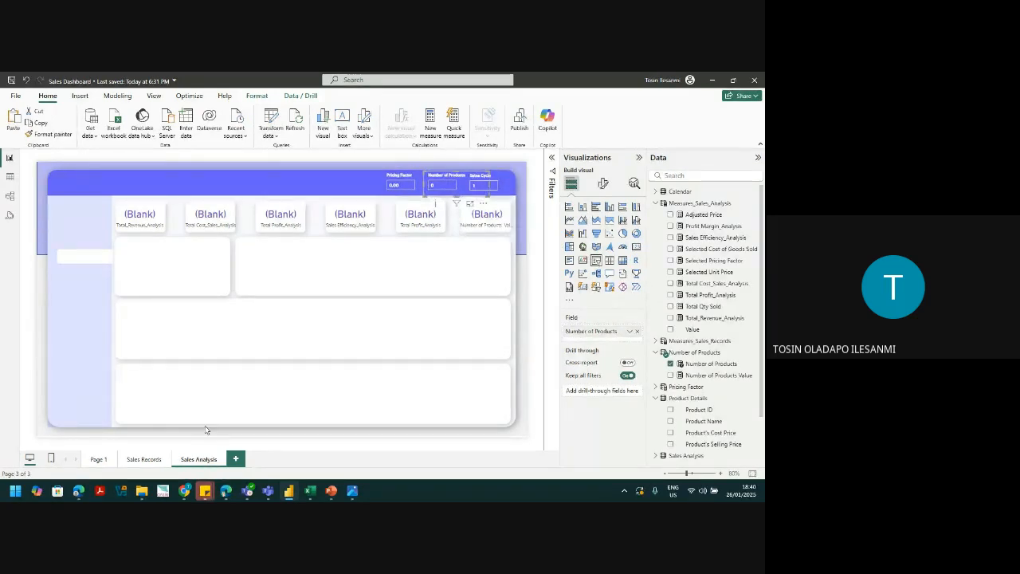
left_click(98, 459)
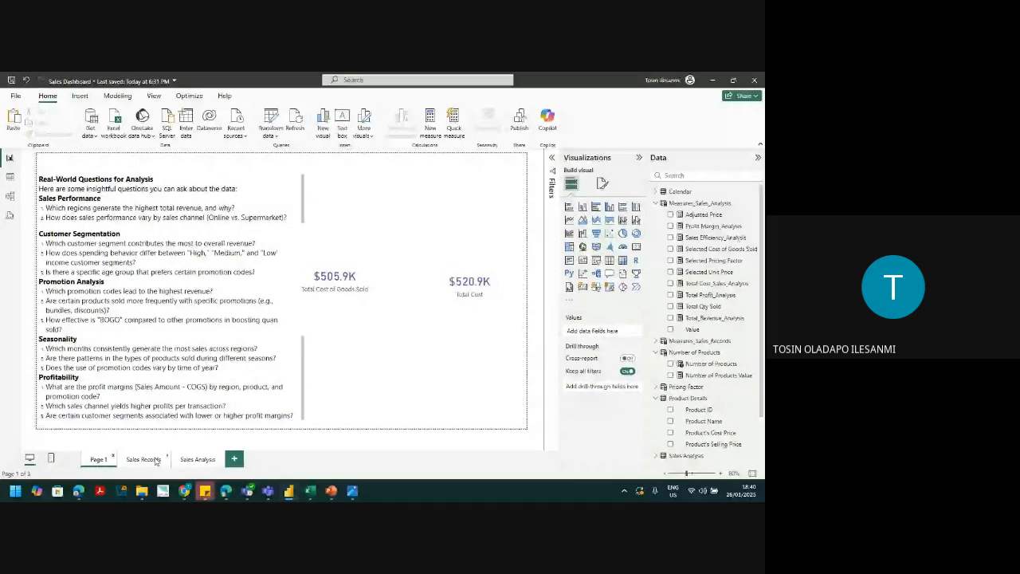
left_click(188, 461)
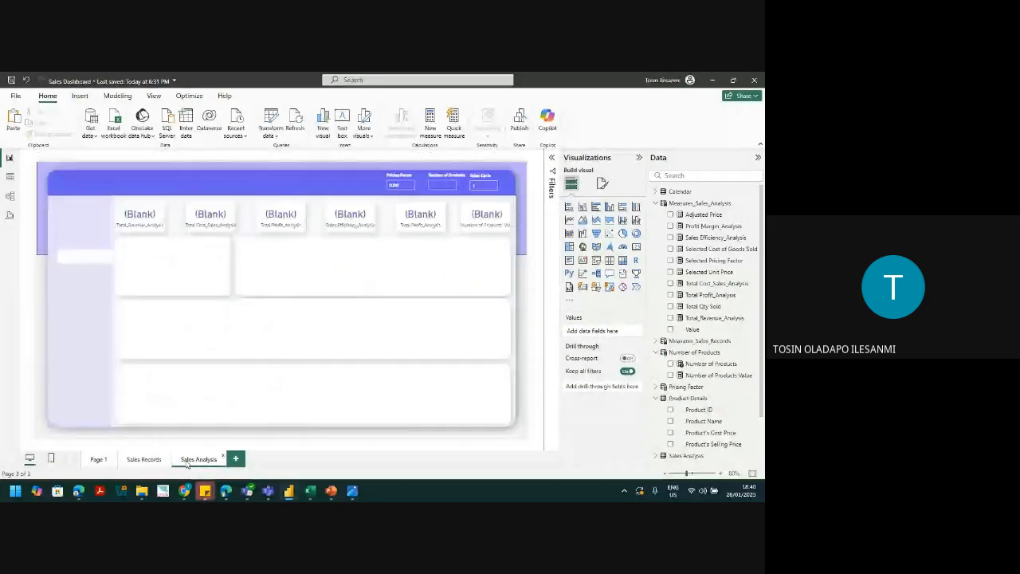
left_click(407, 184)
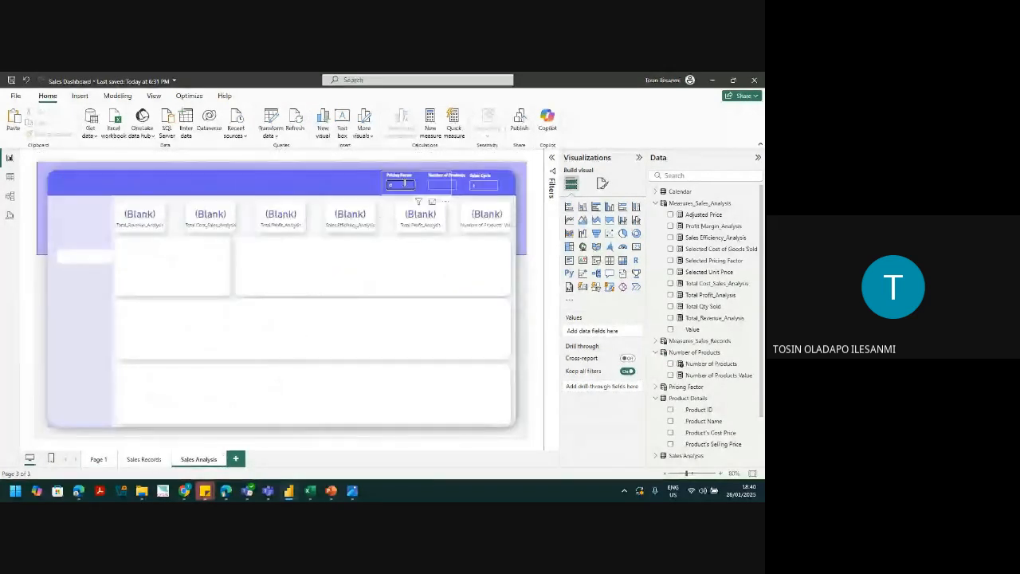
left_click(405, 184)
left_click(443, 185)
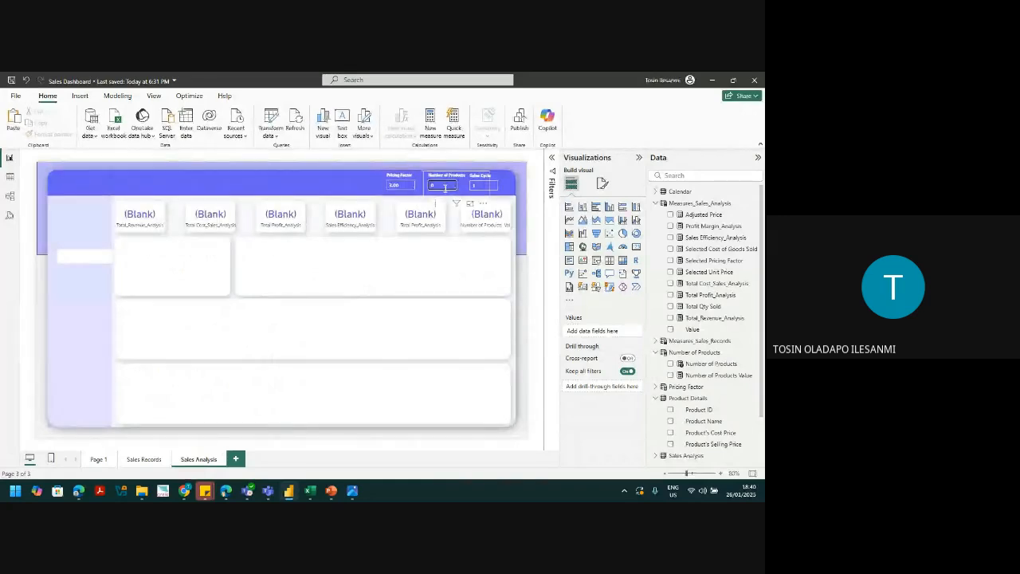
left_click(444, 176)
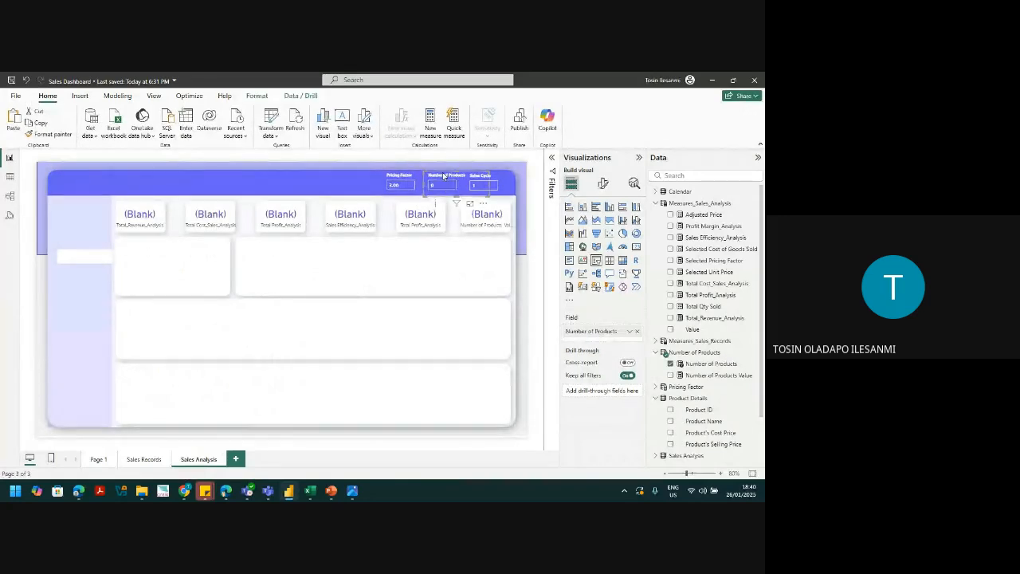
key("Delete")
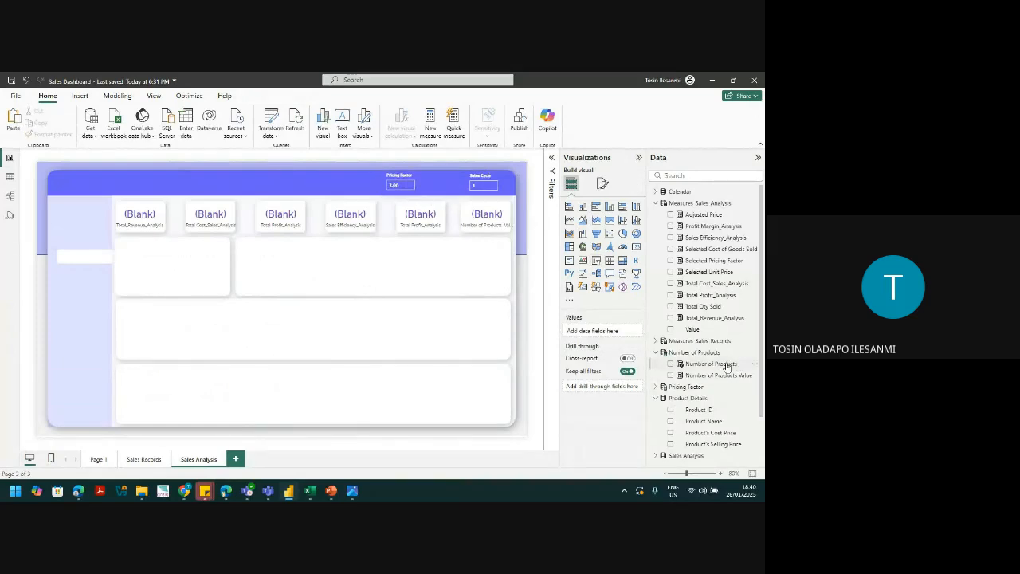
Step: Add a slicer fed by Number of Products Value, then delete that measure from the model
left_click(609, 260)
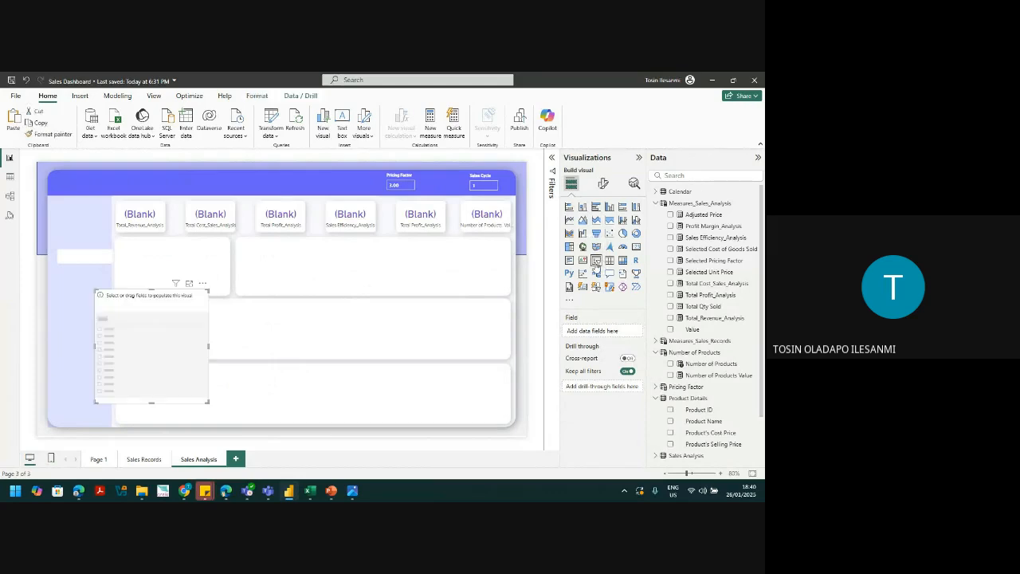
left_click_drag(702, 376, 592, 333)
left_click(674, 375)
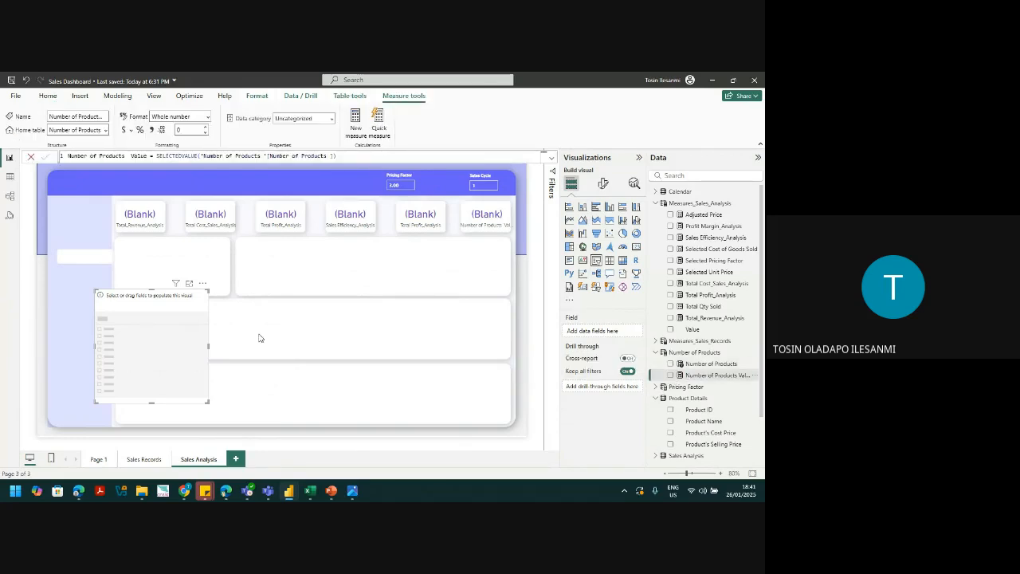
key("Delete")
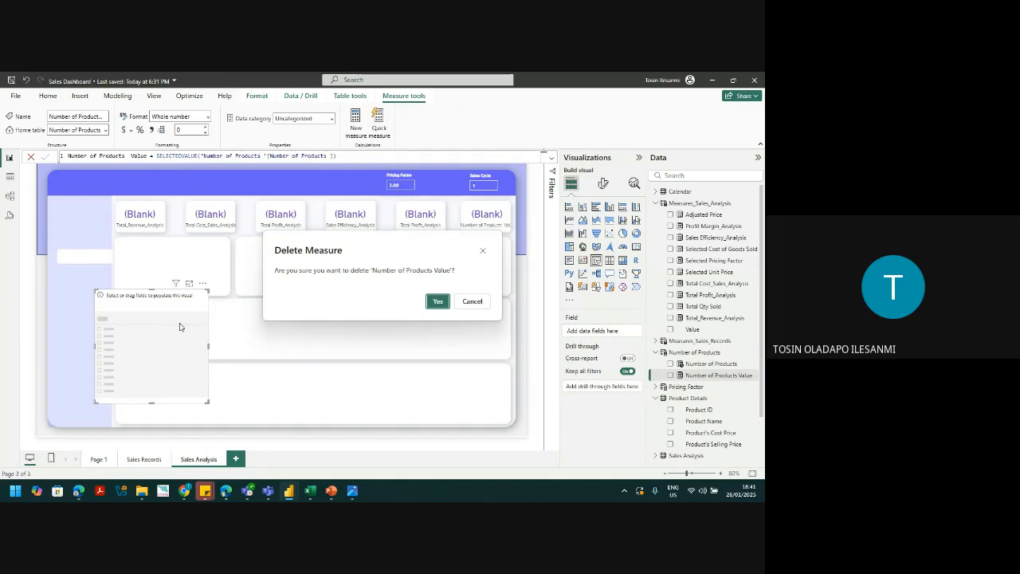
left_click(438, 302)
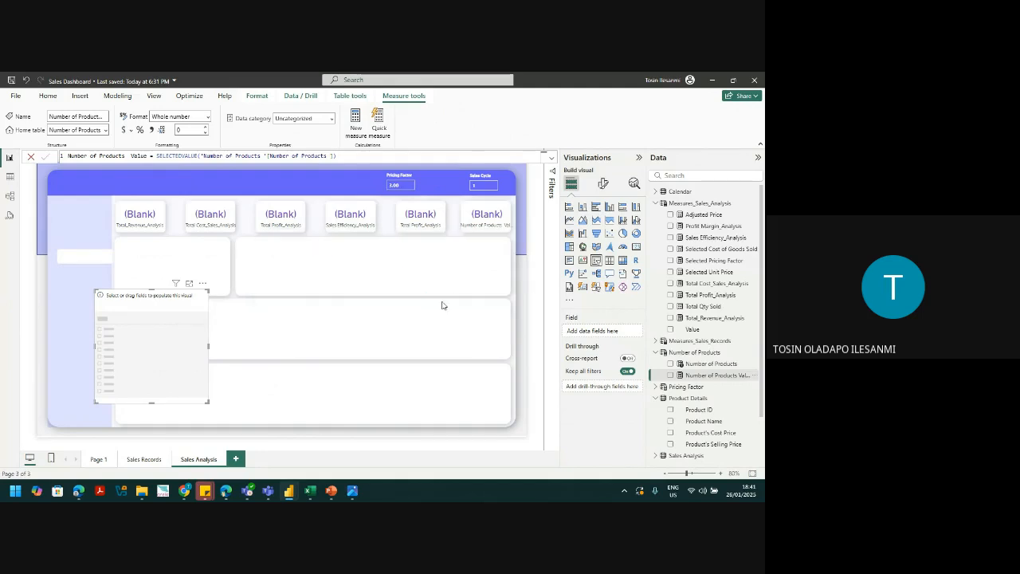
Step: Remove the empty slicer visual and delete the Number of Products table from the model
left_click(204, 285)
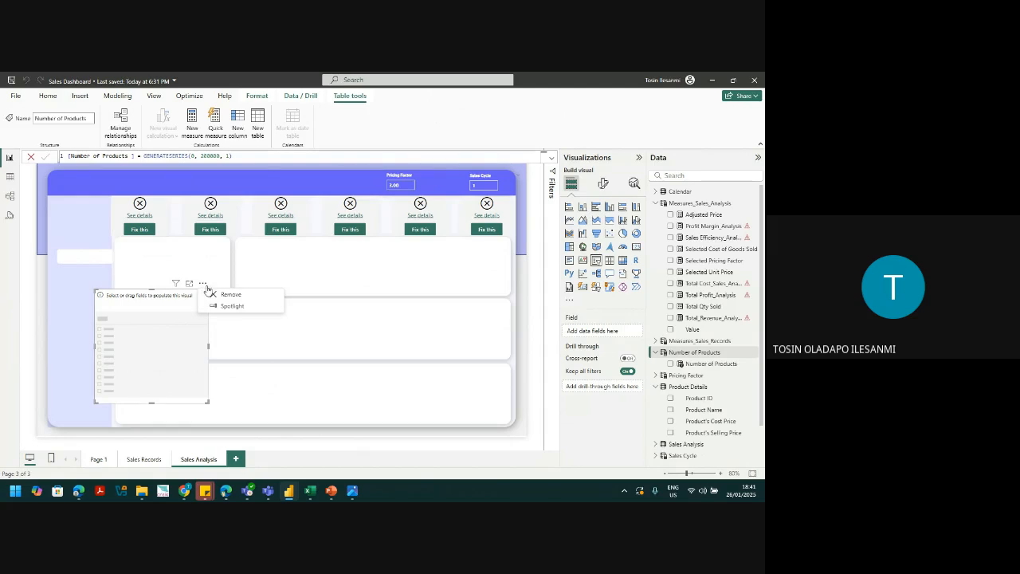
left_click(228, 294)
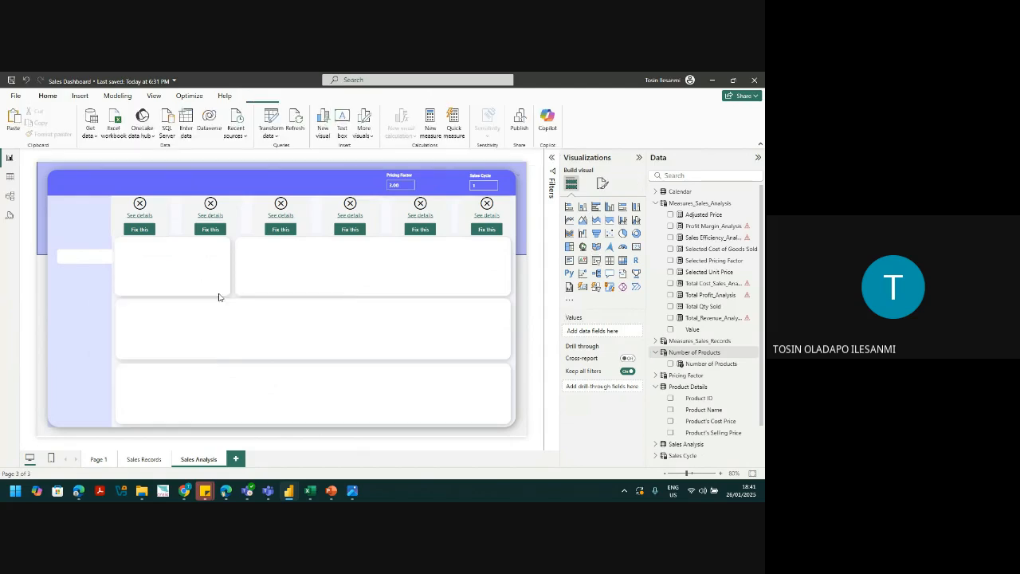
left_click(757, 353)
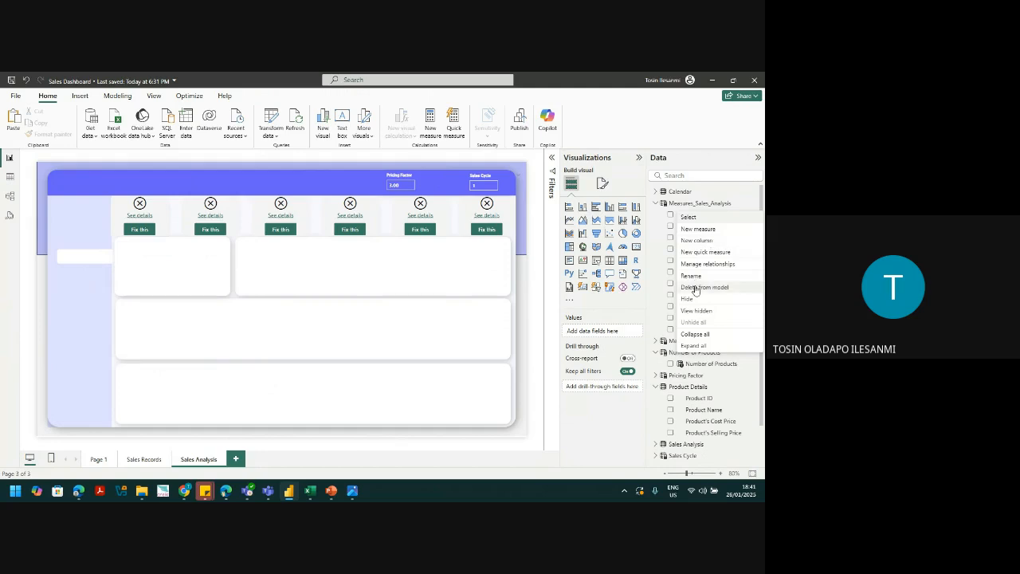
left_click(695, 289)
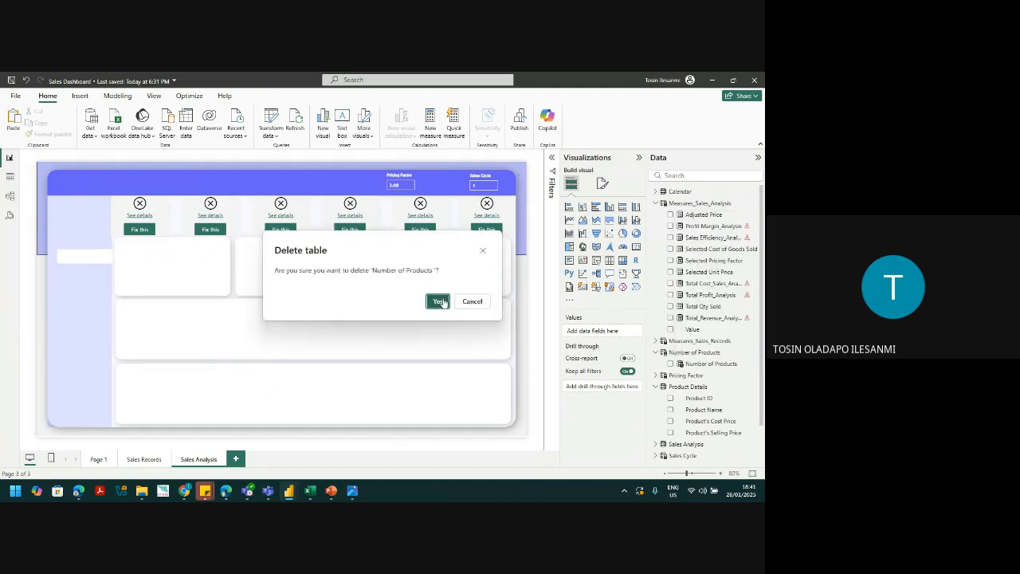
left_click(439, 299)
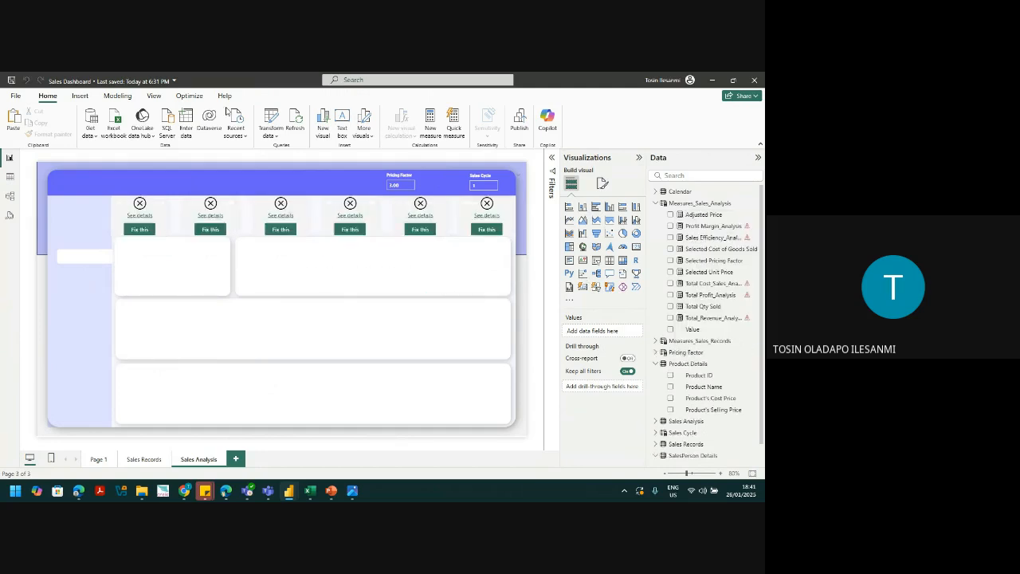
Step: Create a 'Number of Products' numeric-range parameter with maximum 20000 and add its slicer to the page
left_click(117, 96)
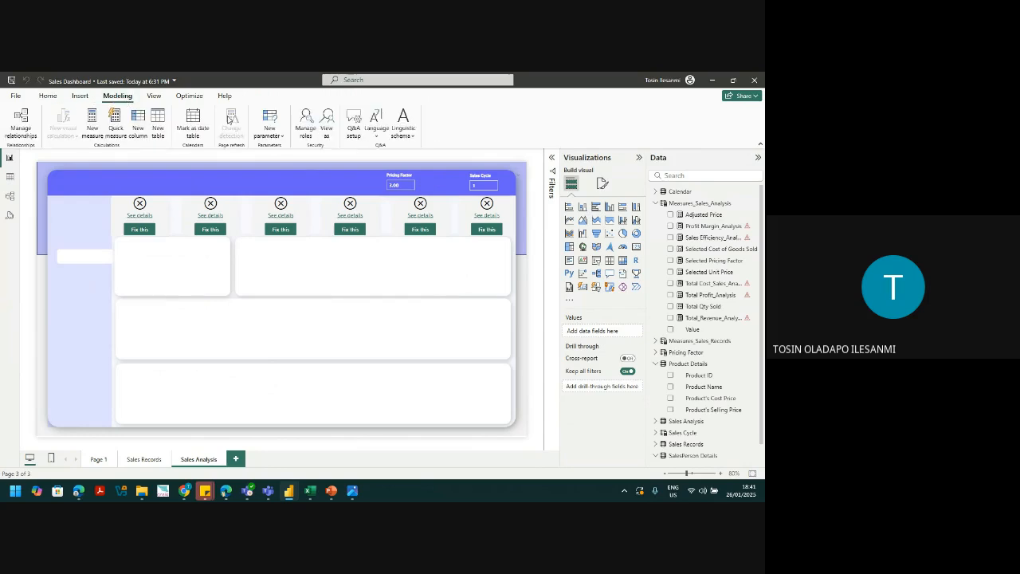
left_click(266, 131)
left_click(288, 158)
double_click(273, 217)
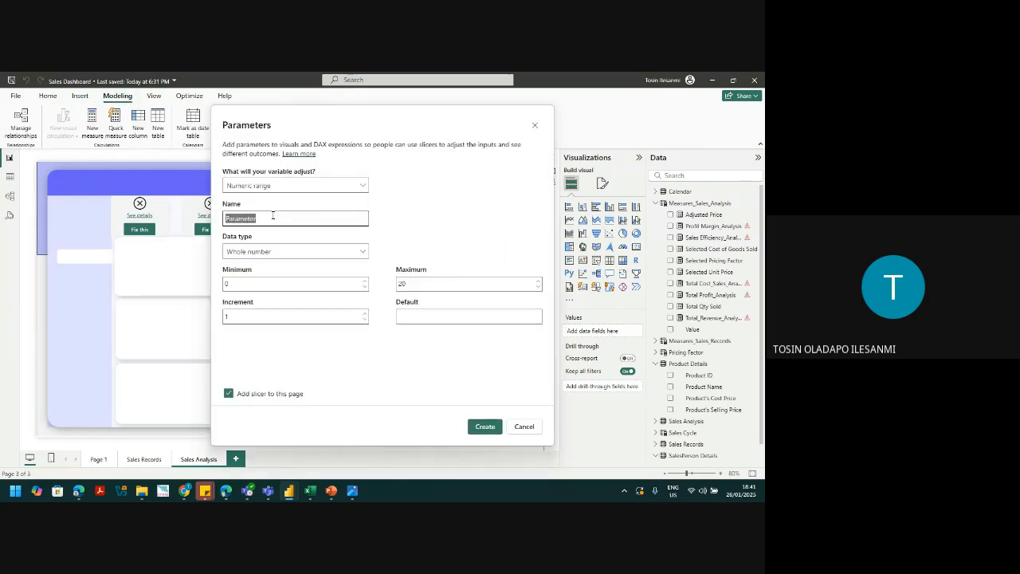
type("Number of Products")
left_click(414, 285)
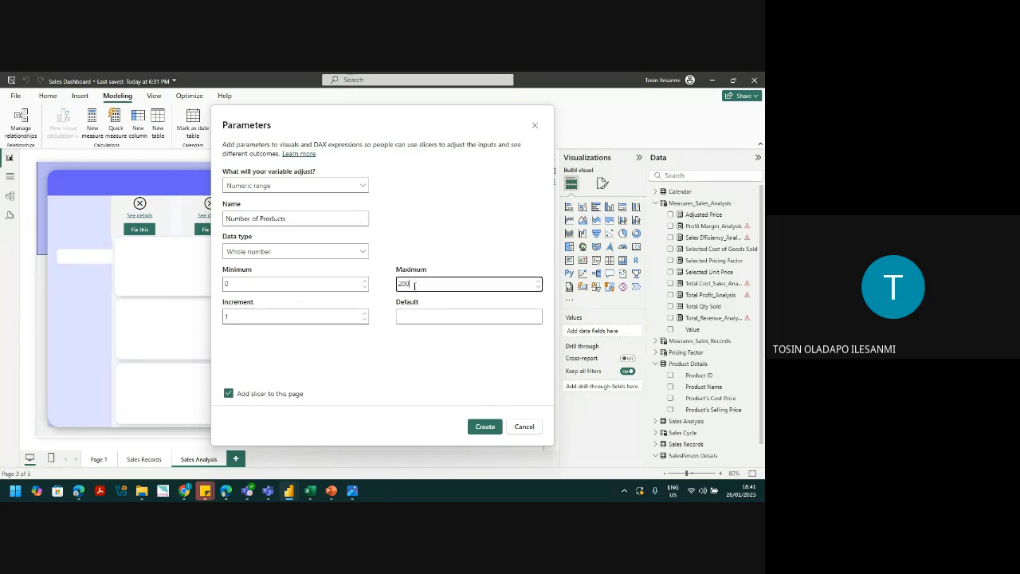
type("0000")
left_click(484, 427)
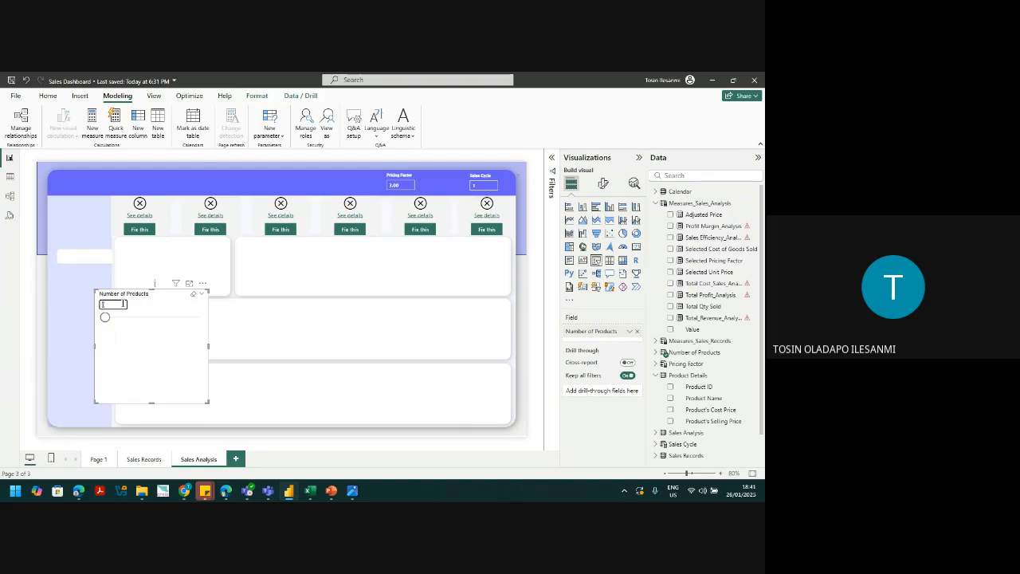
Step: Set the Number of Products slider and clear the 'Fix this' errors on all six KPI cards
left_click(133, 318)
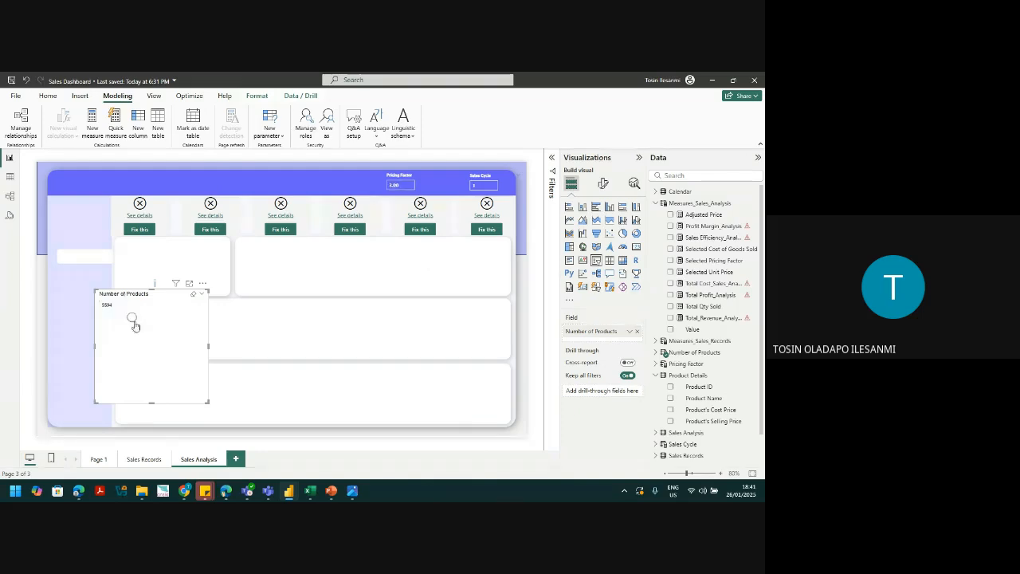
left_click(138, 231)
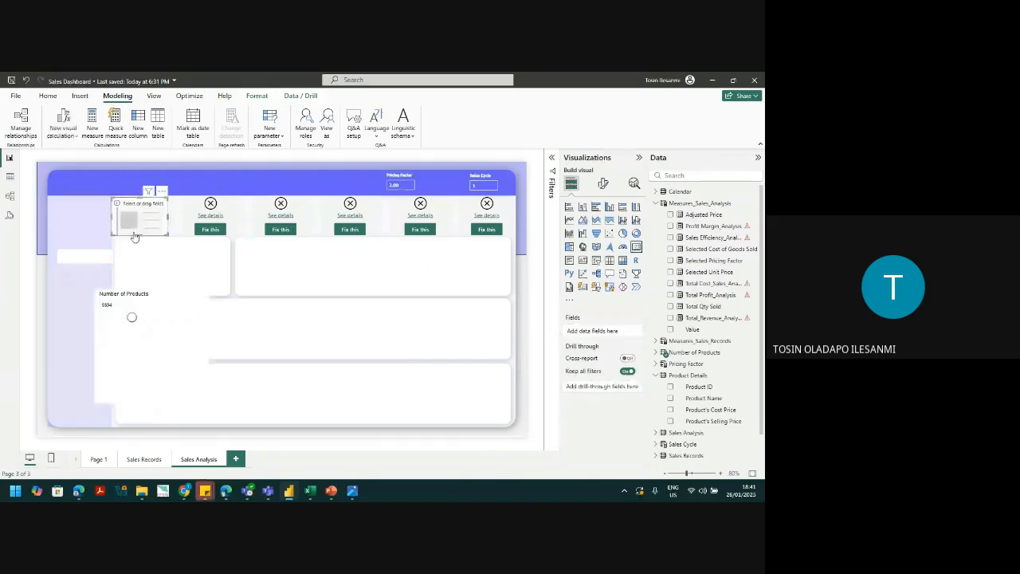
left_click(208, 232)
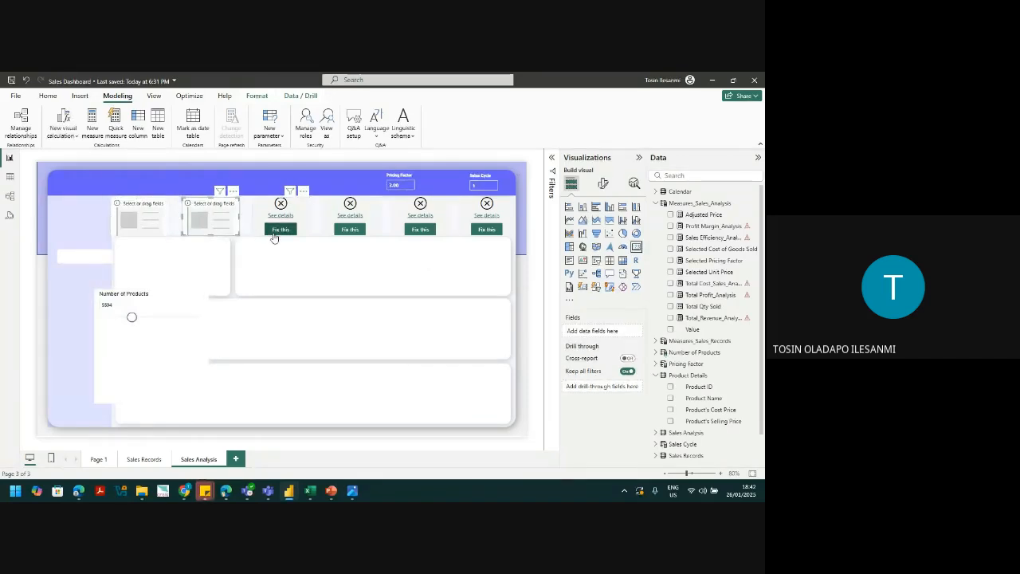
left_click(279, 231)
left_click(352, 233)
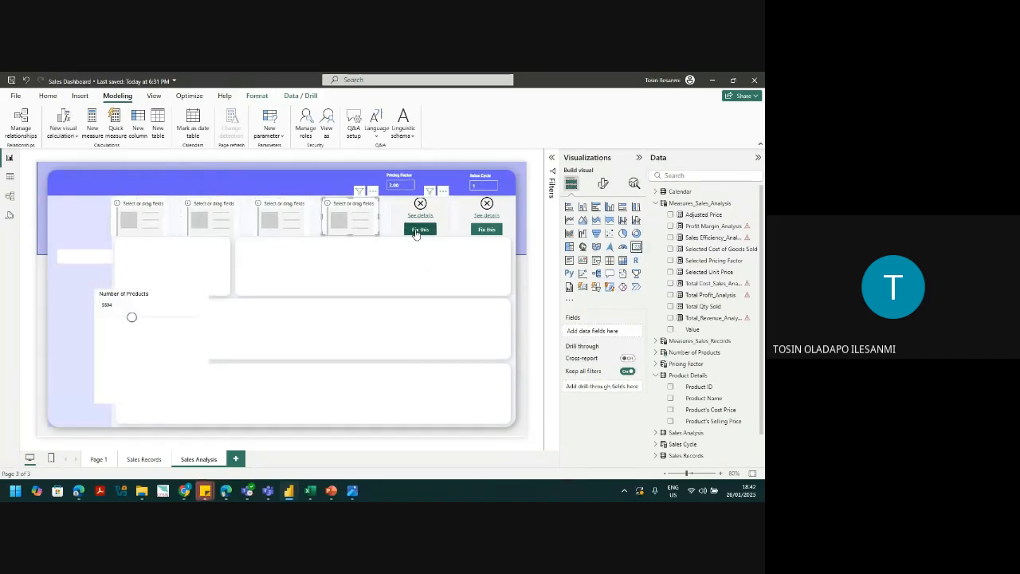
left_click(410, 231)
left_click(486, 231)
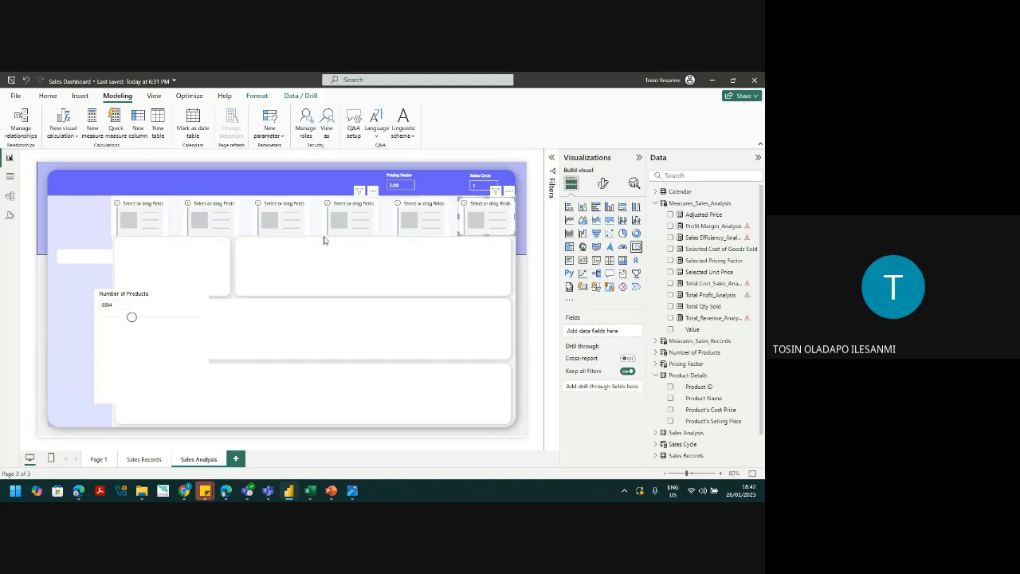
Step: Point Total_Revenue_Analysis at Number of Products Value and show it on the first card as 95.66M
left_click(142, 224)
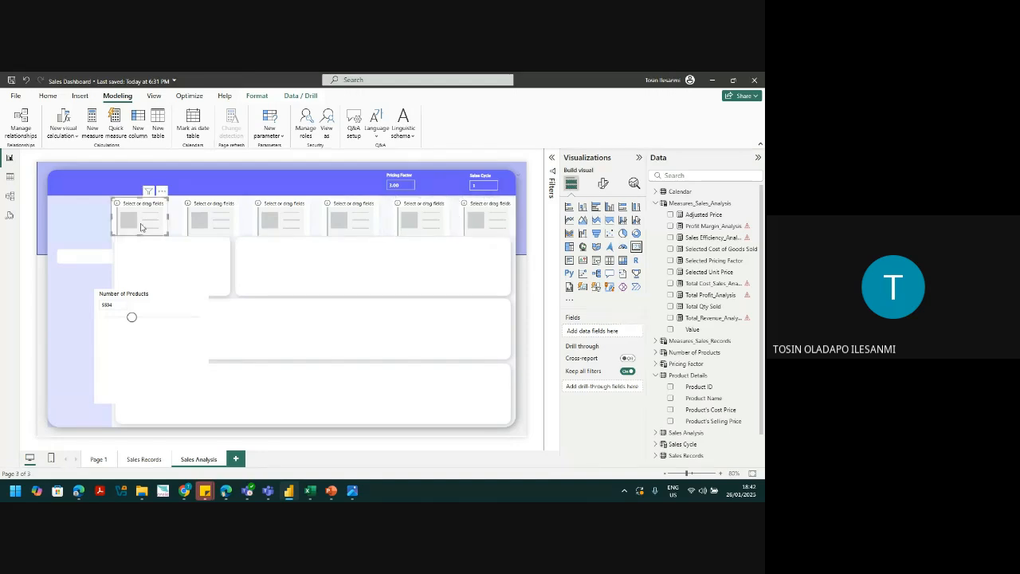
left_click(712, 317)
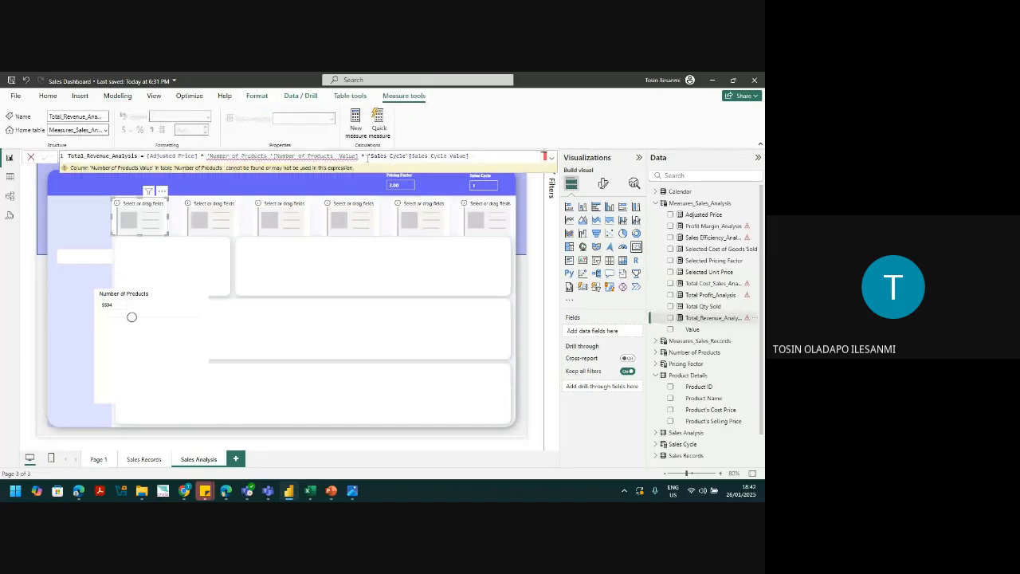
left_click(656, 352)
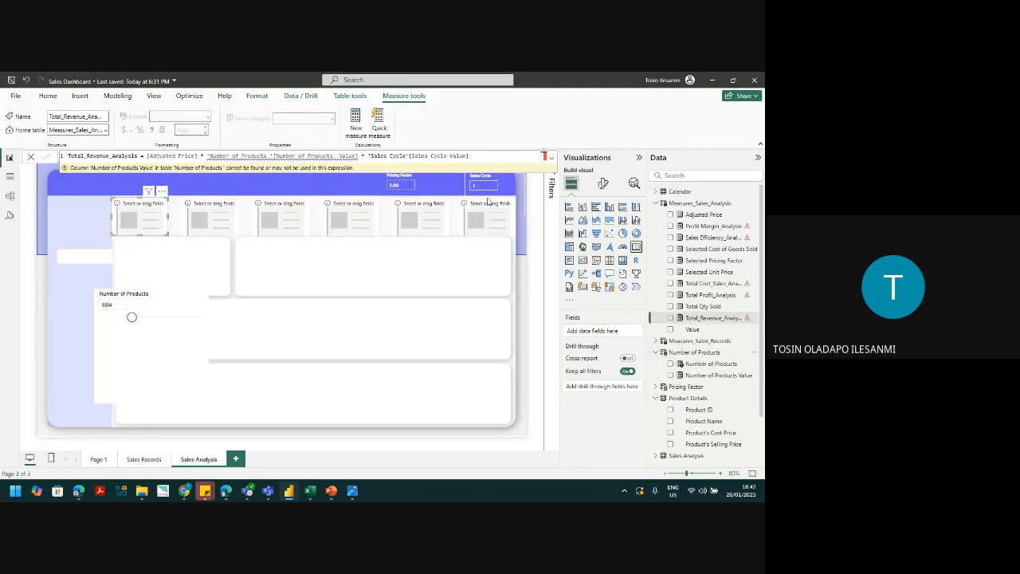
left_click(361, 157)
key("BackSpace")
key("BackSpace")
key("BackSpace")
key("BackSpace")
key("BackSpace")
key("BackSpace")
key("BackSpace")
key("BackSpace")
key("BackSpace")
key("BackSpace")
key("BackSpace")
key("BackSpace")
key("BackSpace")
key("BackSpace")
key("BackSpace")
key("BackSpace")
key("BackSpace")
key("BackSpace")
key("BackSpace")
key("BackSpace")
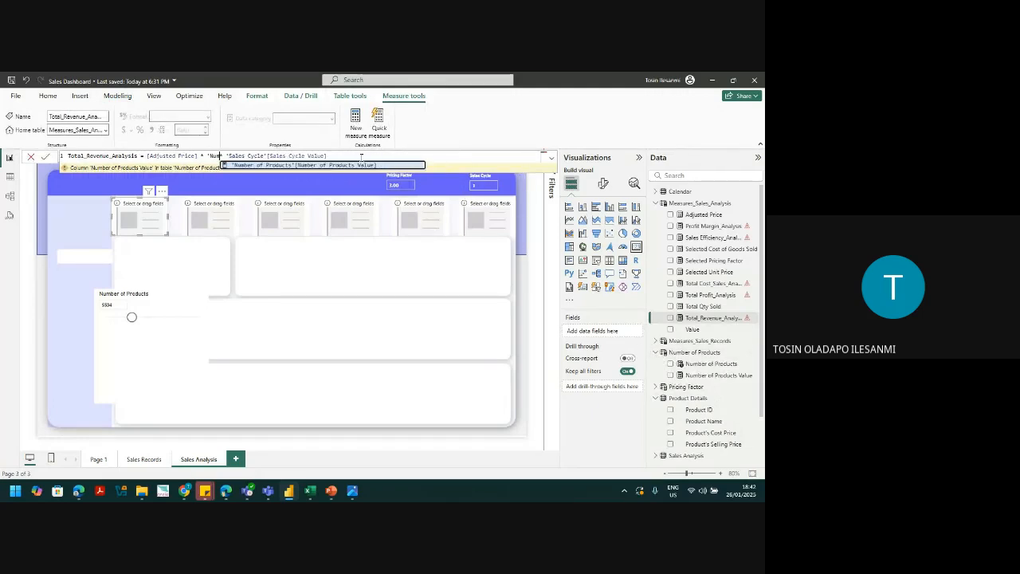
key("Tab")
key("Return")
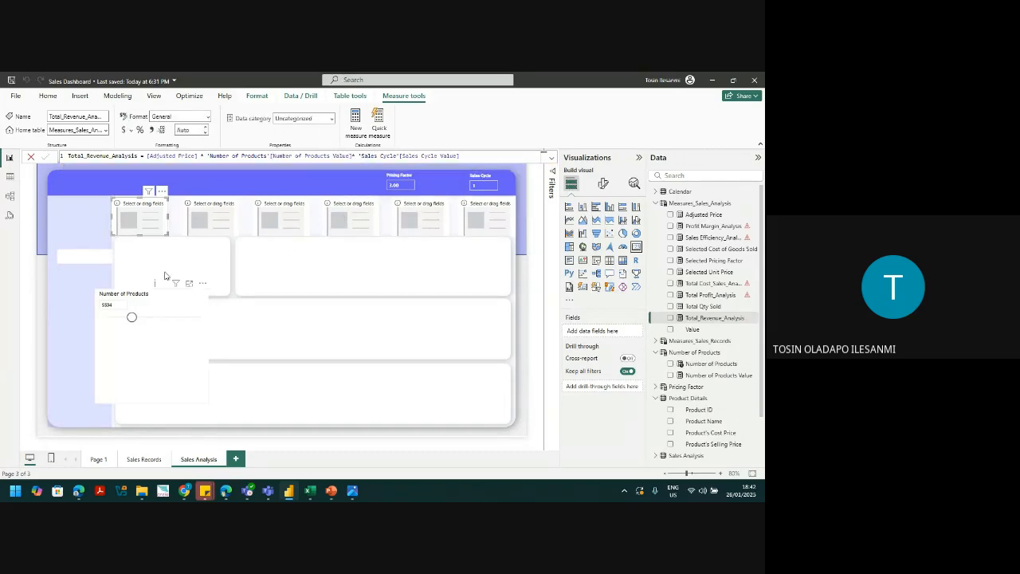
left_click(670, 318)
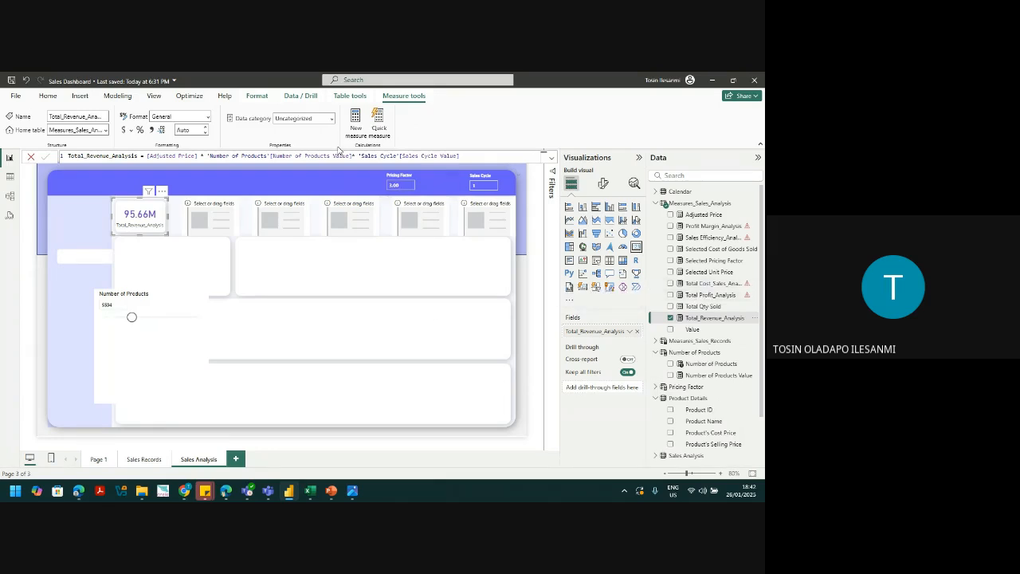
Step: Fix the Total Cost_Sales_Analysis formula to reference Number of Products Value
left_click(706, 297)
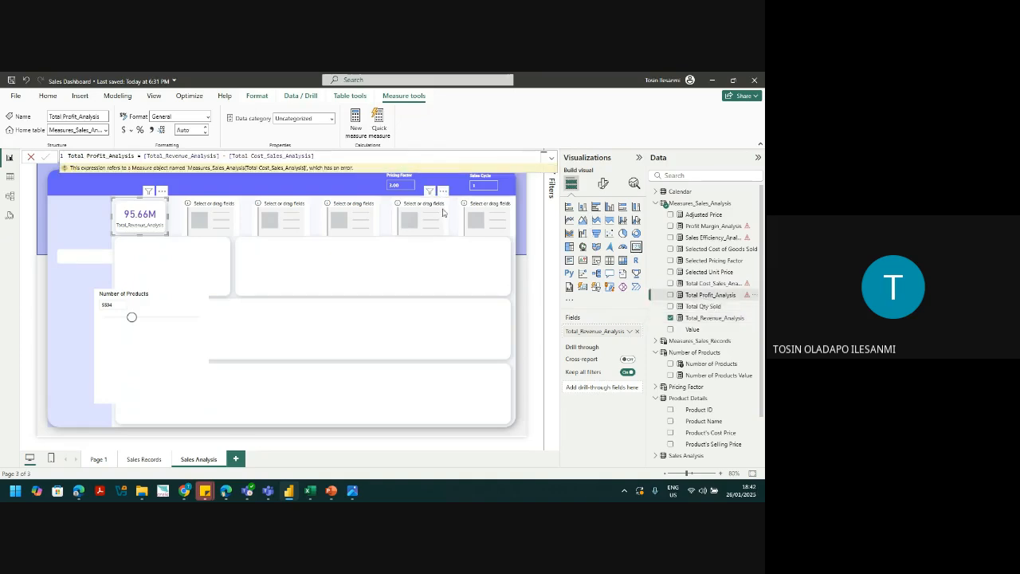
left_click(711, 284)
key("BackSpace")
key("BackSpace")
key("BackSpace")
key("BackSpace")
key("BackSpace")
key("BackSpace")
key("BackSpace")
key("BackSpace")
key("BackSpace")
key("BackSpace")
key("BackSpace")
key("BackSpace")
key("BackSpace")
key("BackSpace")
key("BackSpace")
key("BackSpace")
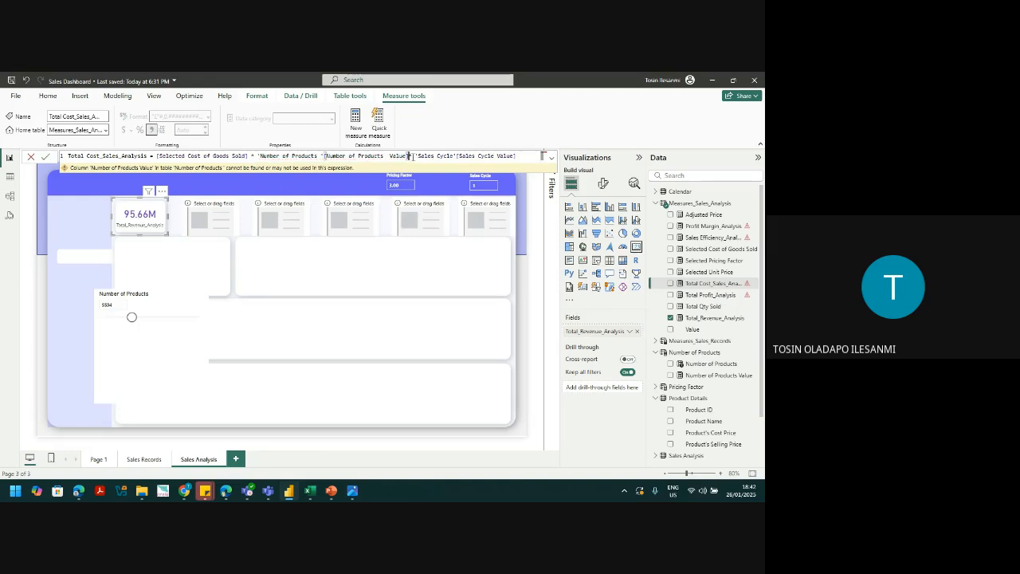
key("BackSpace")
key("BackSpace")
key("BackSpace")
key("BackSpace")
key("BackSpace")
key("BackSpace")
key("BackSpace")
key("BackSpace")
key("BackSpace")
key("BackSpace")
key("BackSpace")
key("BackSpace")
key("BackSpace")
key("BackSpace")
key("BackSpace")
key("BackSpace")
key("BackSpace")
key("BackSpace")
key("BackSpace")
key("BackSpace")
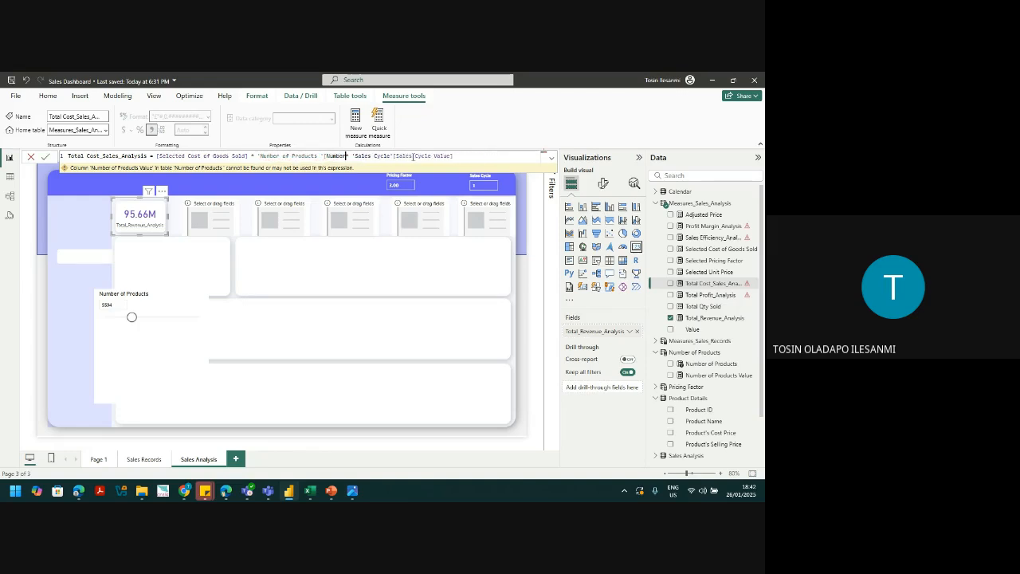
key("Tab")
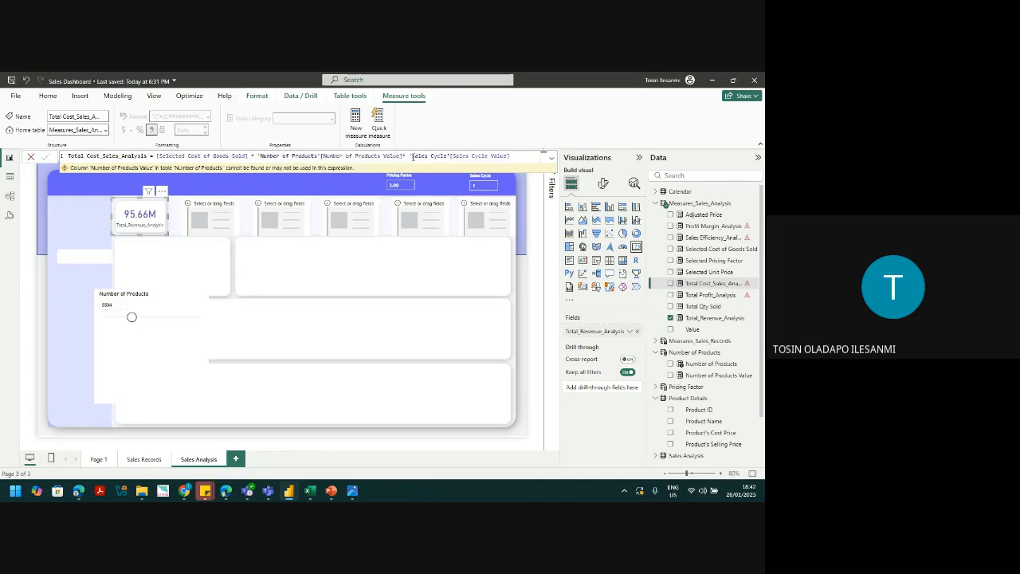
key("Return")
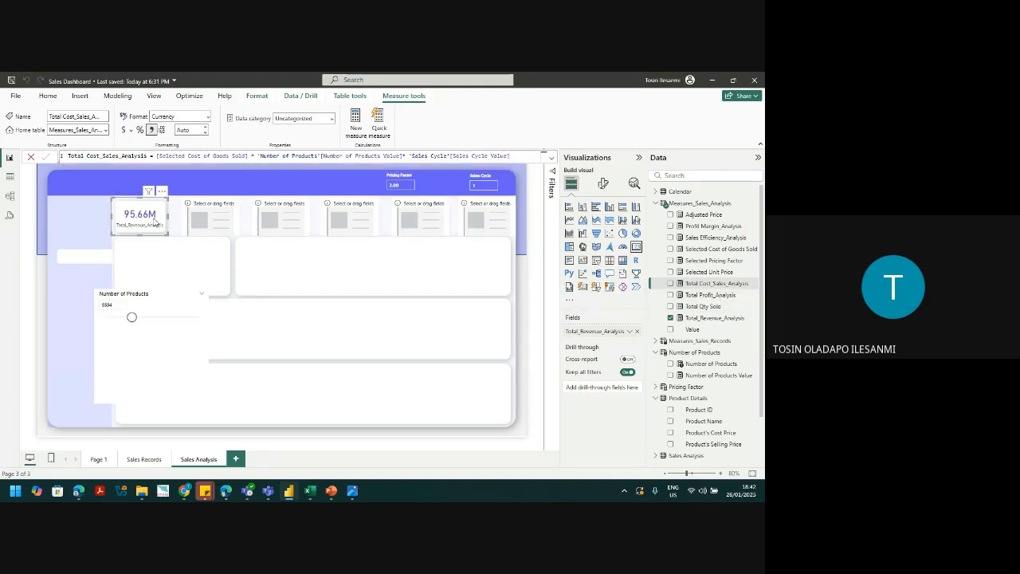
Step: Format Total_Revenue_Analysis and Total Profit_Analysis as $ currency
left_click(721, 318)
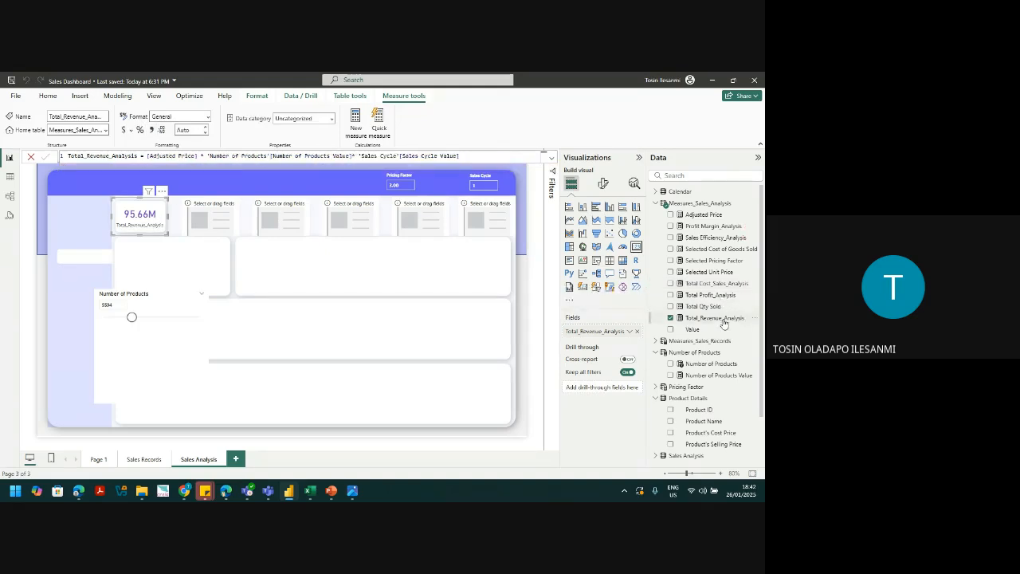
left_click(125, 130)
left_click(705, 307)
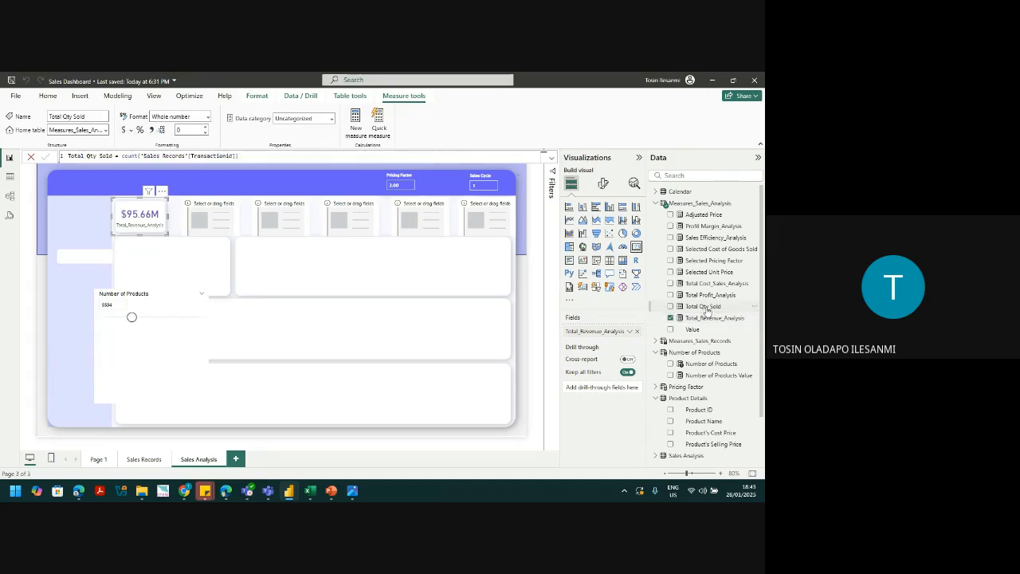
left_click(710, 295)
left_click(125, 134)
Step: Review the cost and profit margin measures, then slide Number of Products so revenue shows $49.54M
left_click(710, 284)
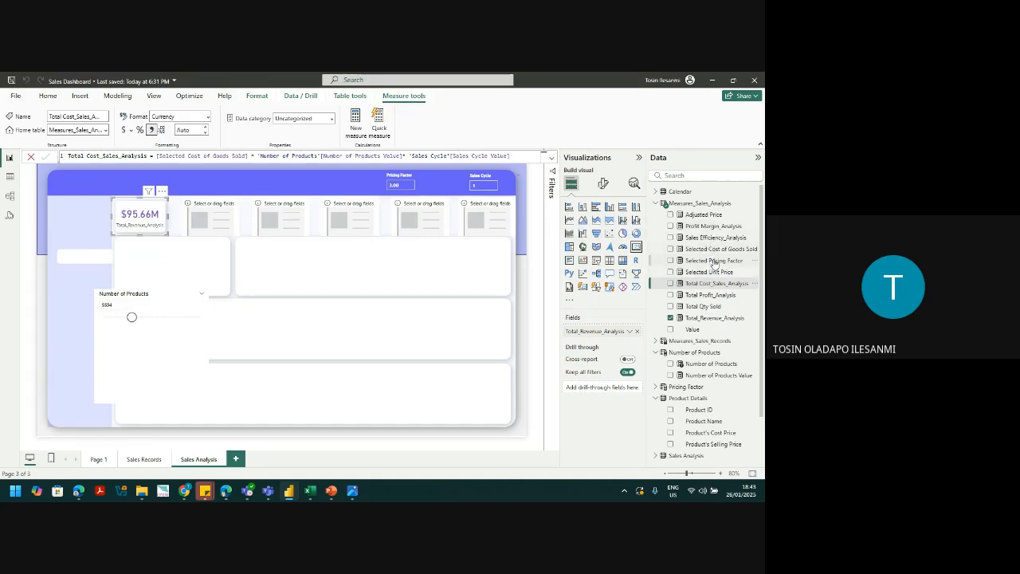
left_click(711, 226)
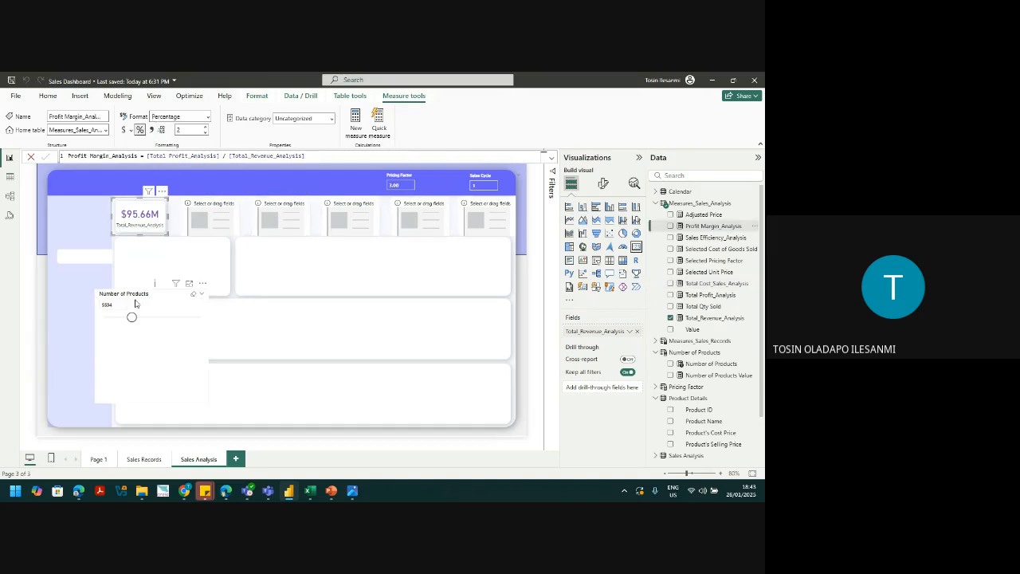
mouse_move(132, 318)
left_mouse_down()
mouse_move(154, 320)
mouse_move(119, 321)
left_mouse_up()
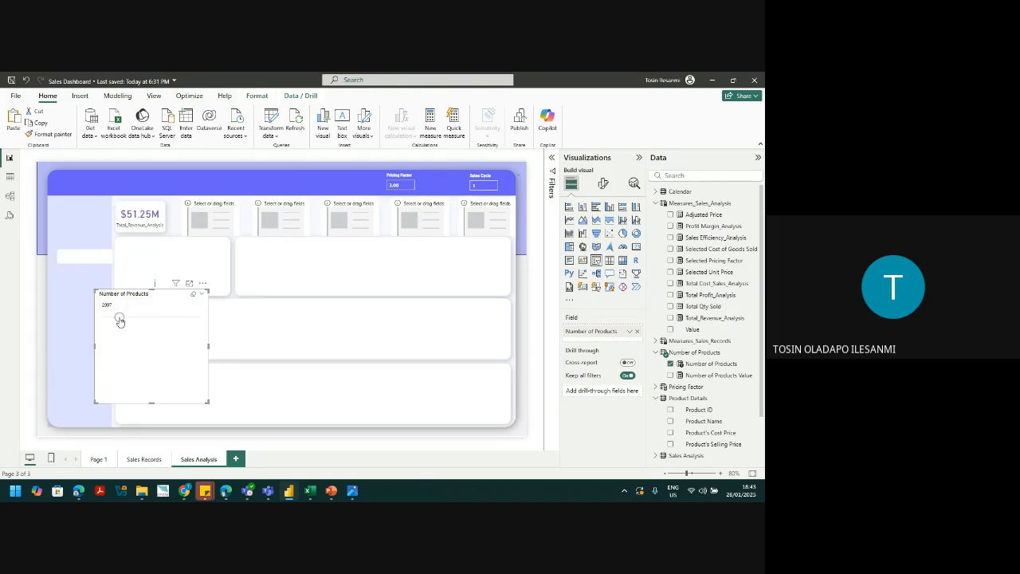
Step: Remove the Number of Products slicer's white background in the Effects settings
left_click(603, 183)
left_click(594, 251)
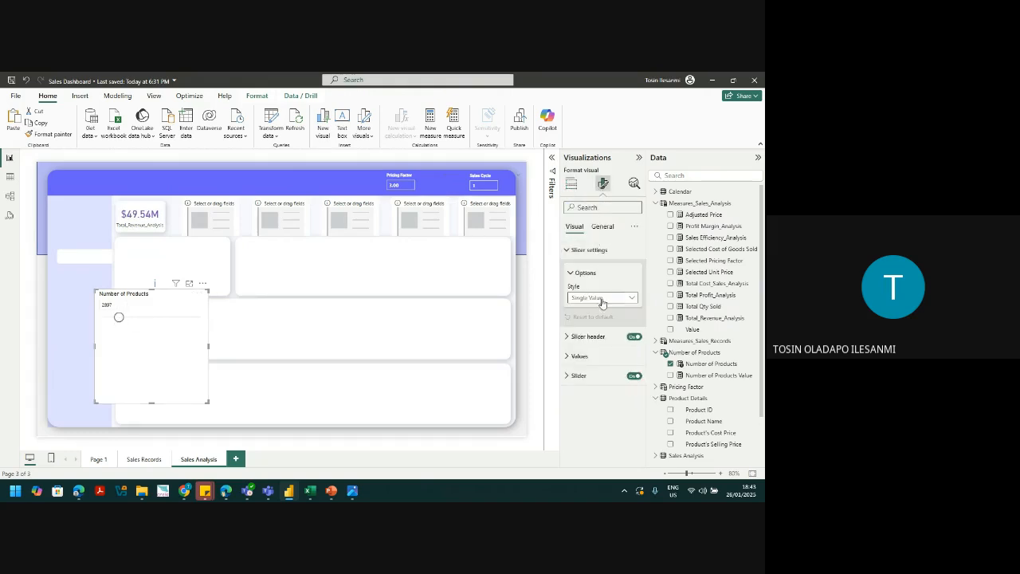
left_click(599, 252)
left_click(602, 227)
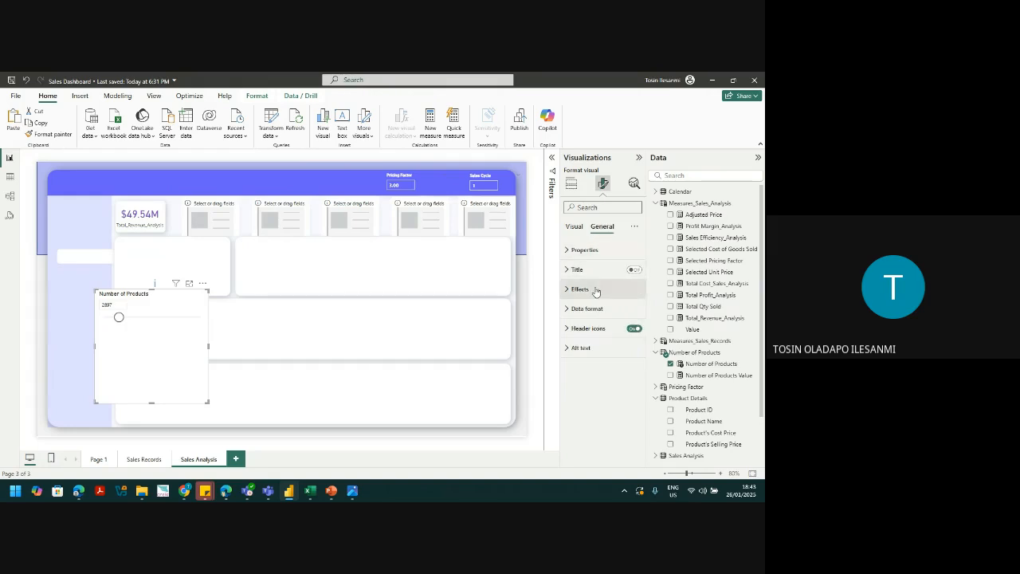
left_click(580, 289)
left_click(630, 312)
left_click(629, 313)
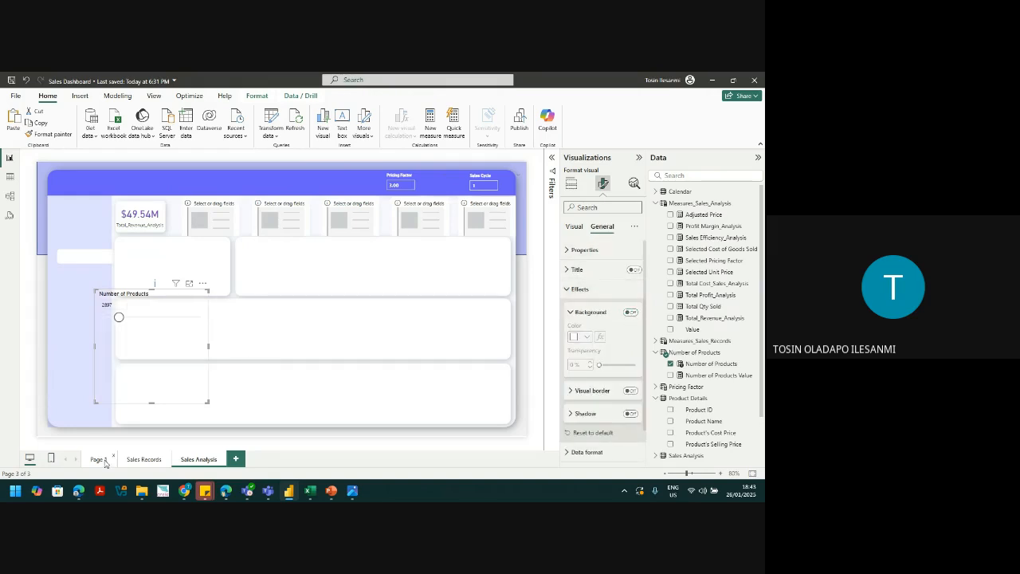
Step: Minimize the video call window and return to the slicer's Effects settings
mouse_move(189, 493)
left_click(132, 440)
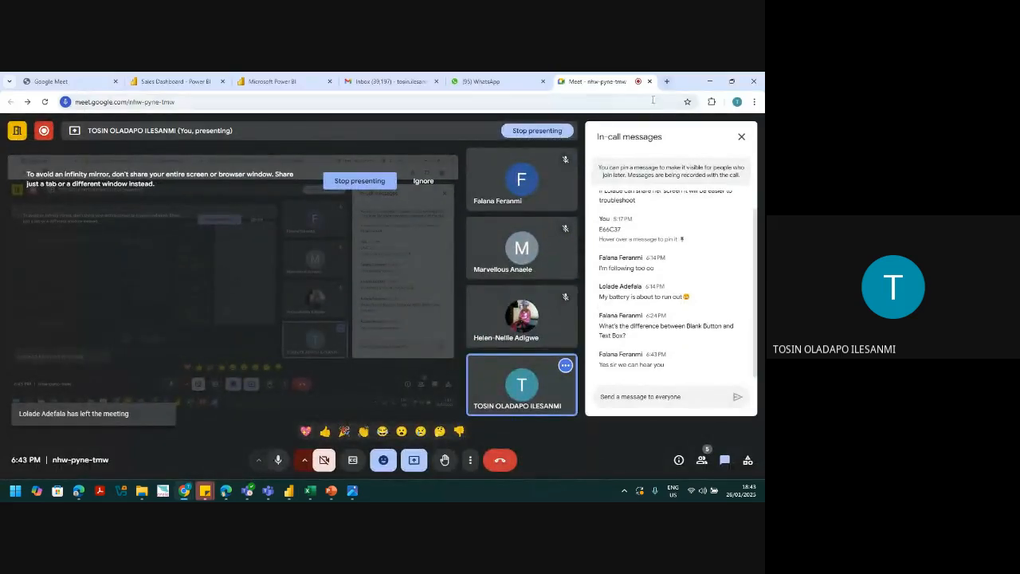
left_click(709, 83)
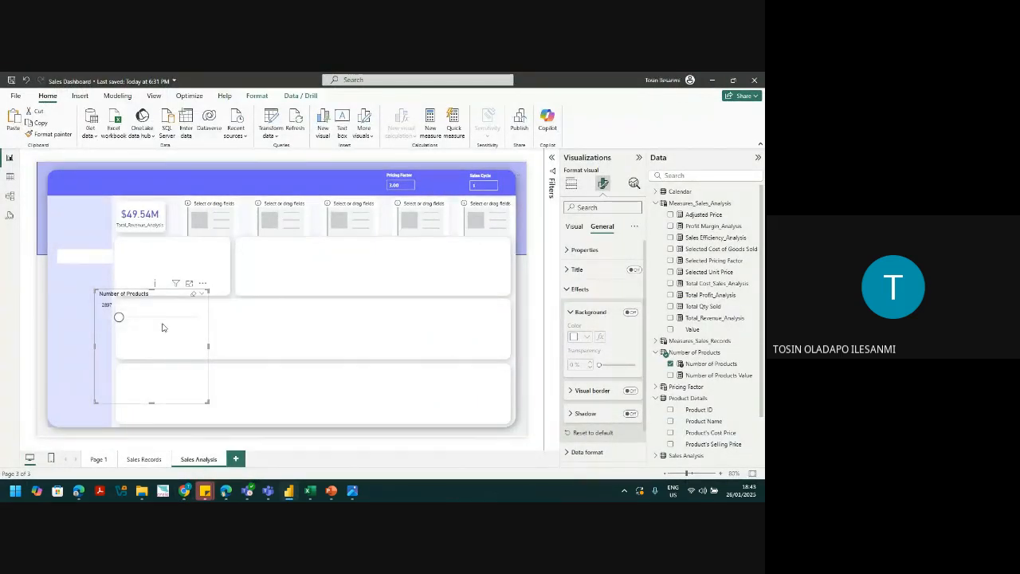
left_click(582, 289)
left_click(583, 290)
left_click(582, 289)
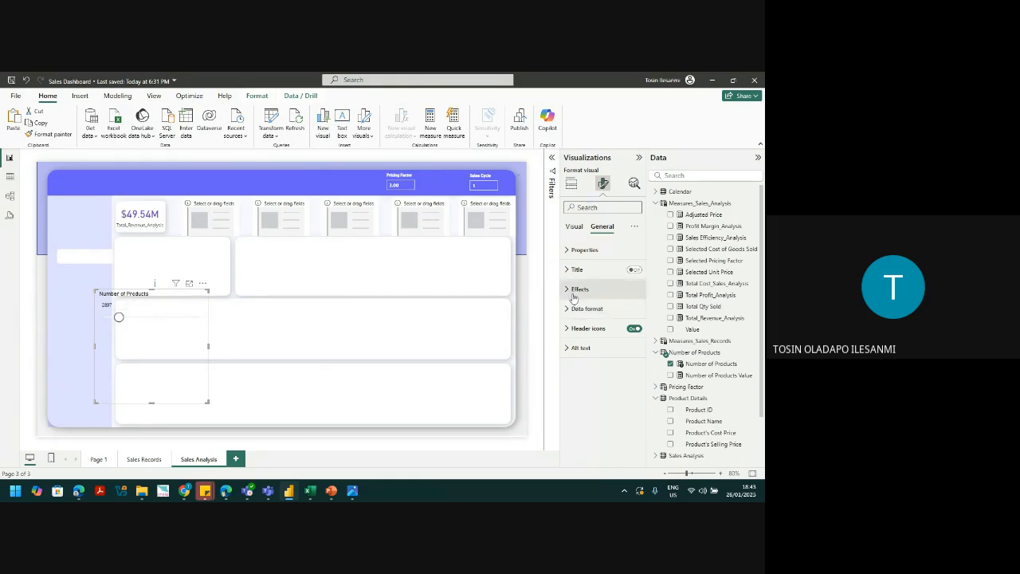
Step: Set the Number of Products slider to 4196
left_click(115, 306)
key("BackSpace")
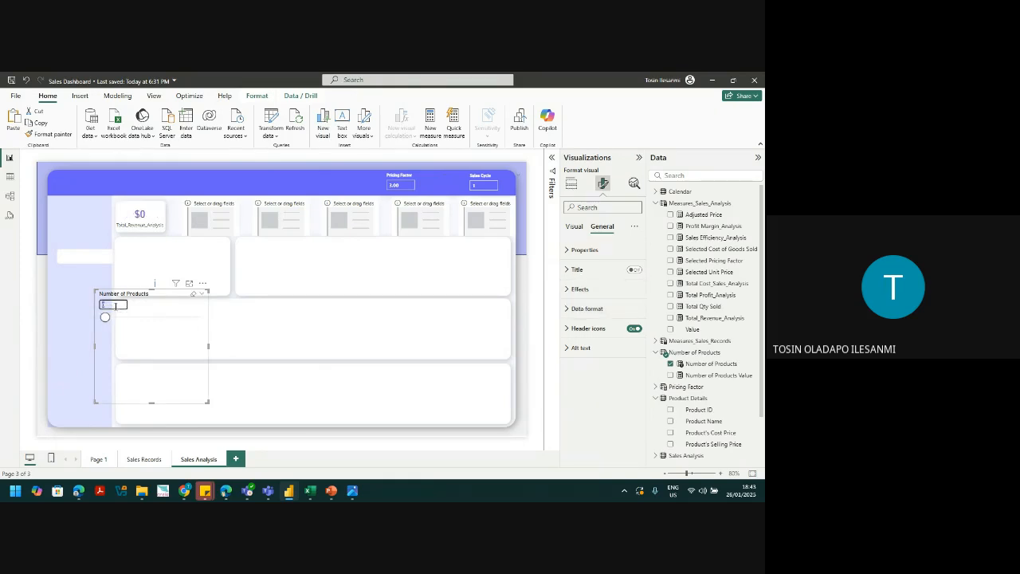
left_click_drag(106, 317, 125, 317)
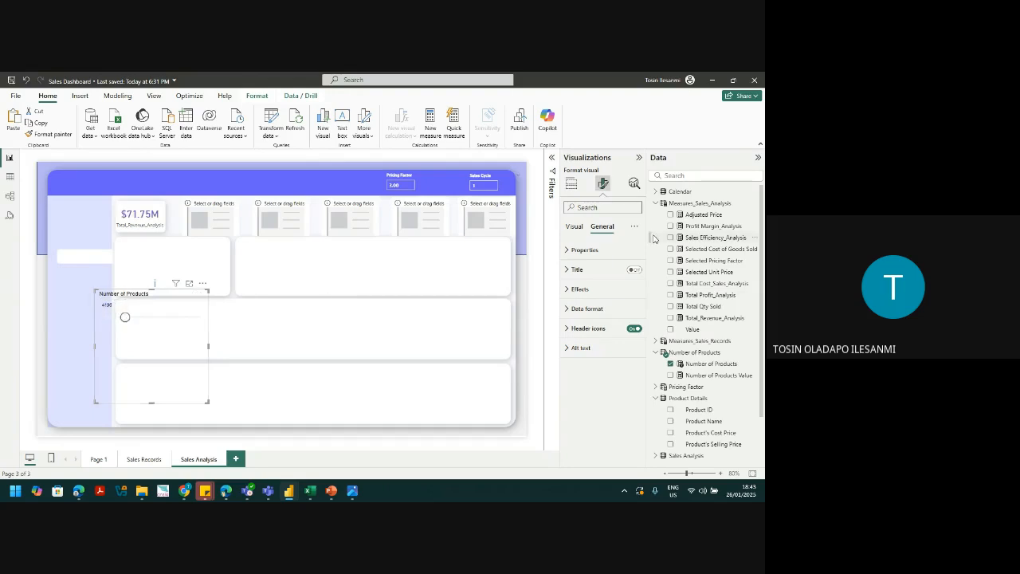
Step: Set the slicer's Values font colour to white
left_click(574, 226)
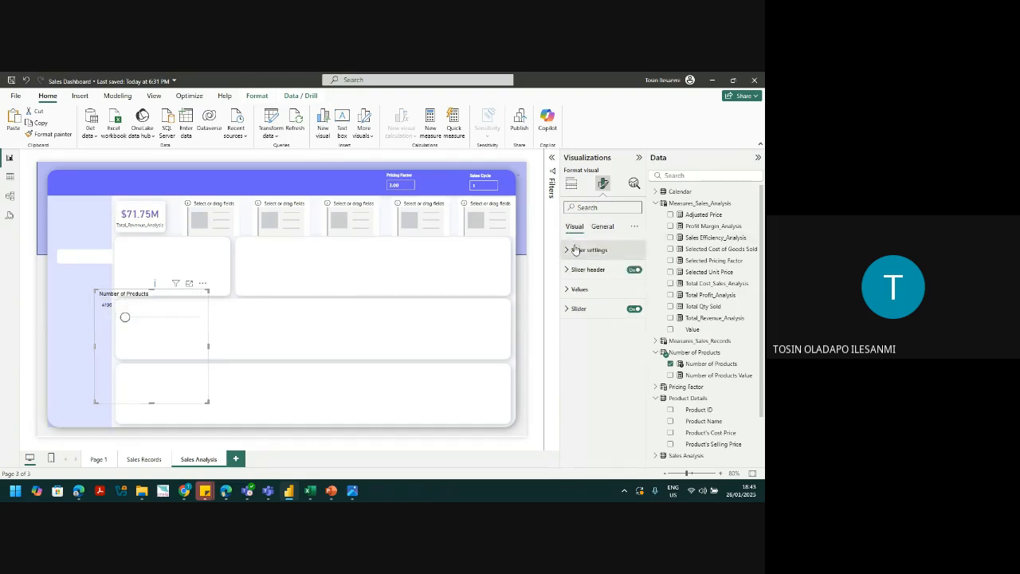
left_click(579, 289)
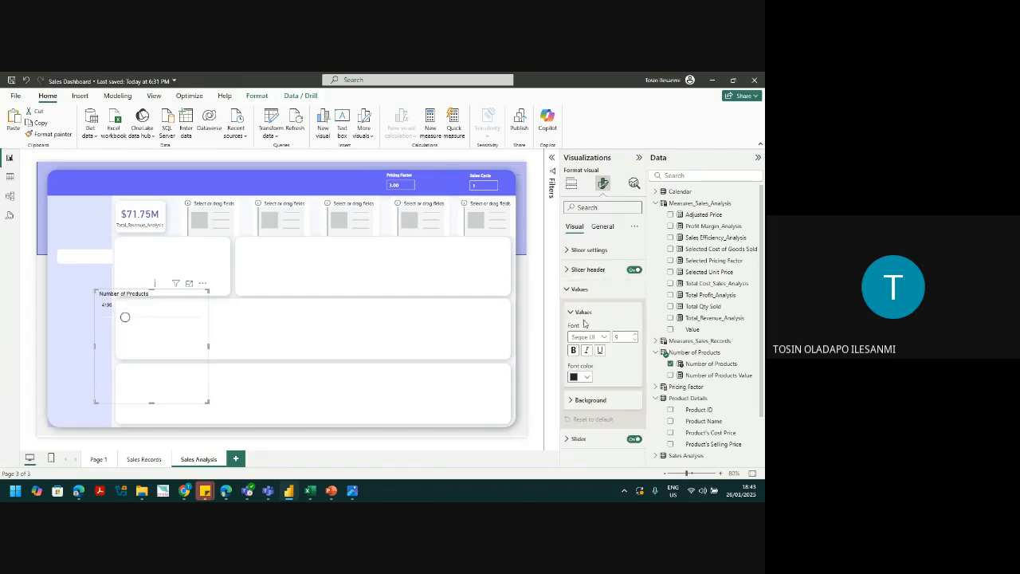
left_click(581, 378)
left_click(582, 337)
Step: Set the slicer header title text colour to white
left_click(588, 270)
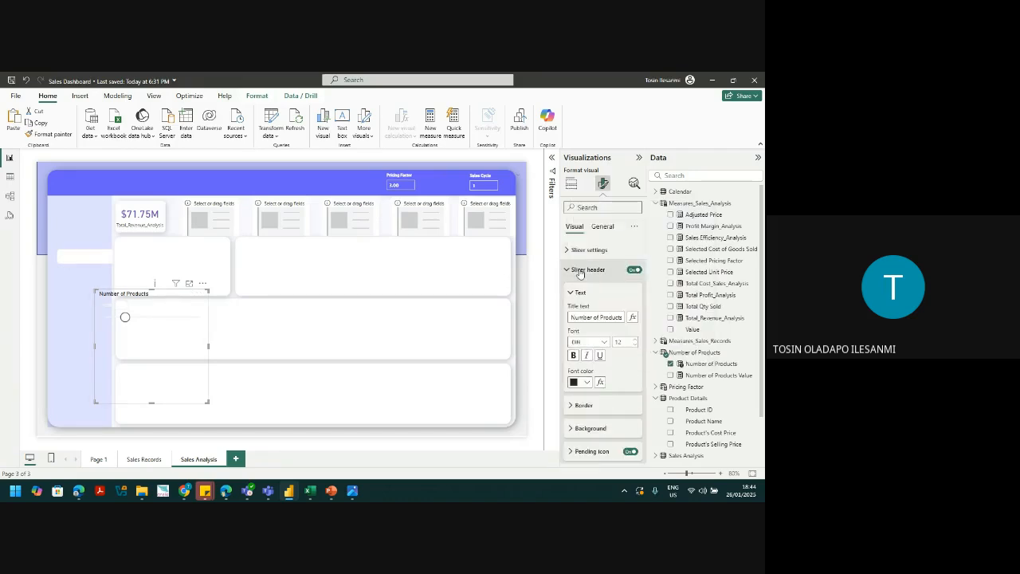
left_click(582, 383)
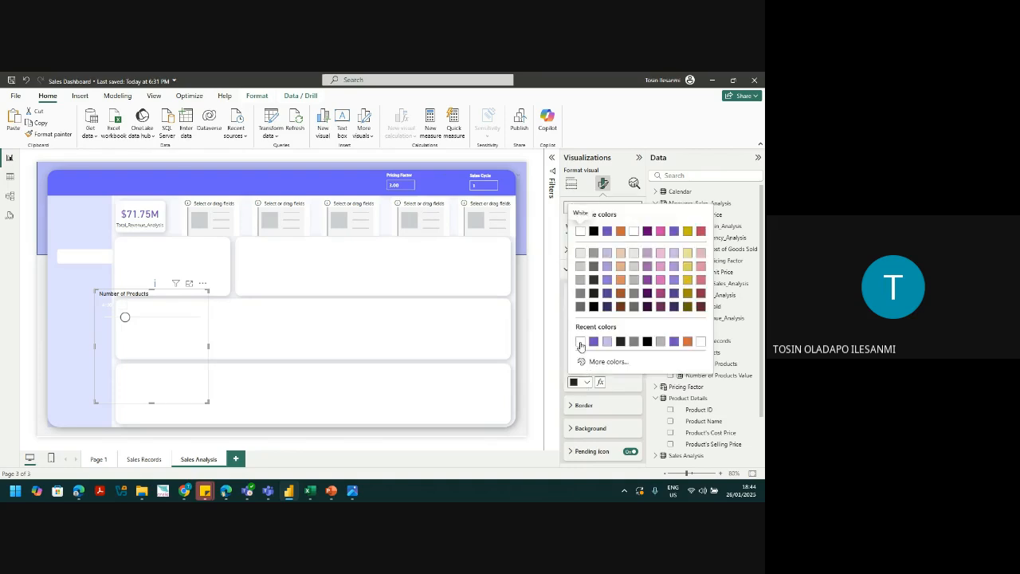
left_click(580, 341)
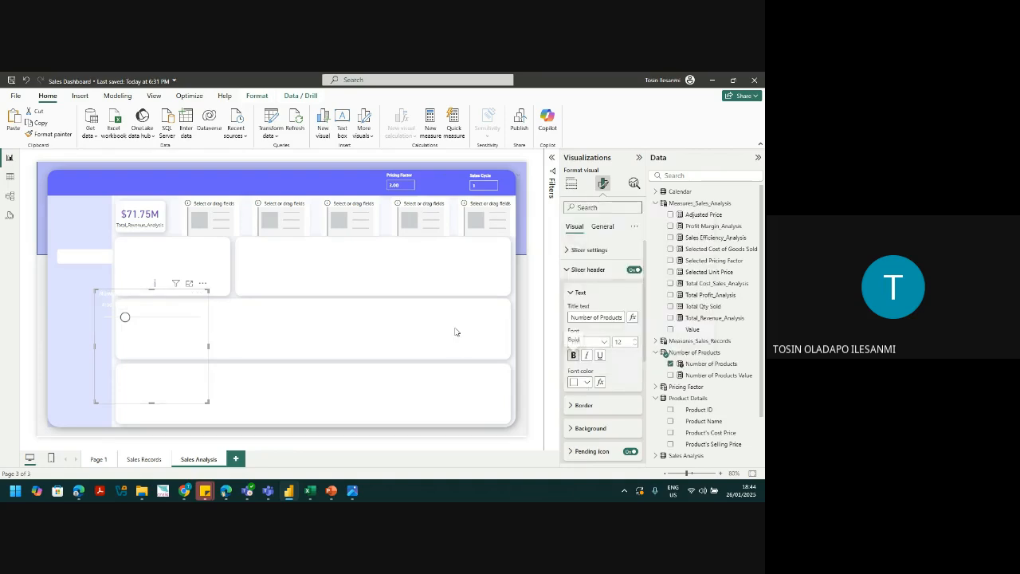
left_click(574, 296)
left_click(579, 317)
left_click(579, 318)
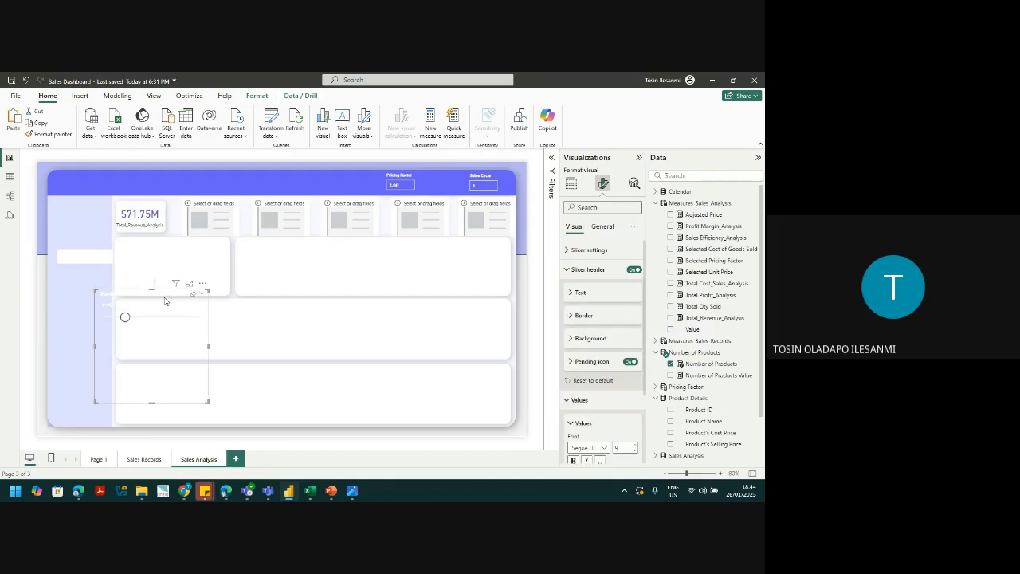
Step: Move the Number of Products slicer into the banner, shrink it, and place it left of Pricing Factor
left_click_drag(165, 301, 473, 176)
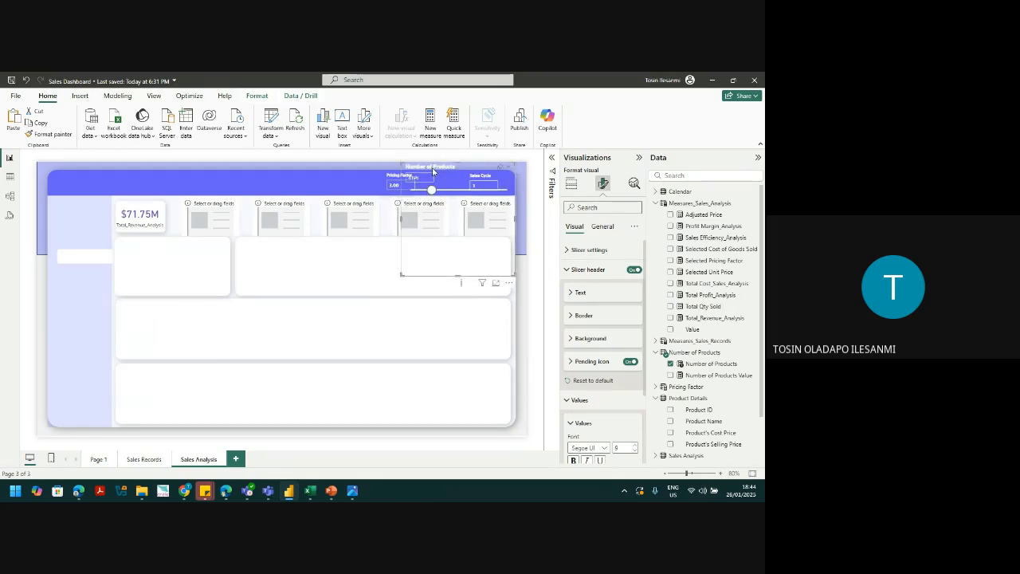
left_click_drag(405, 215, 420, 215)
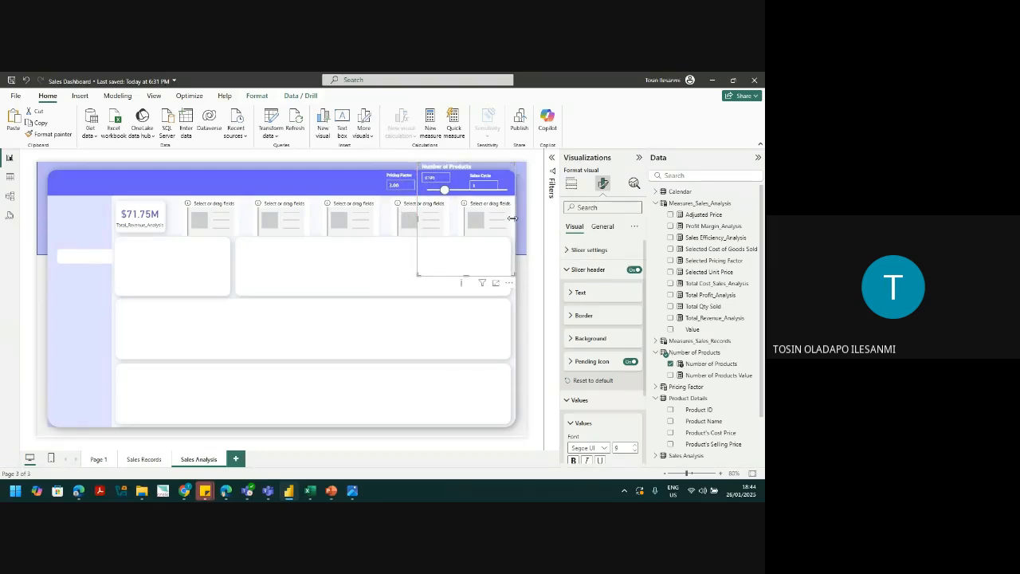
left_click_drag(513, 217, 486, 218)
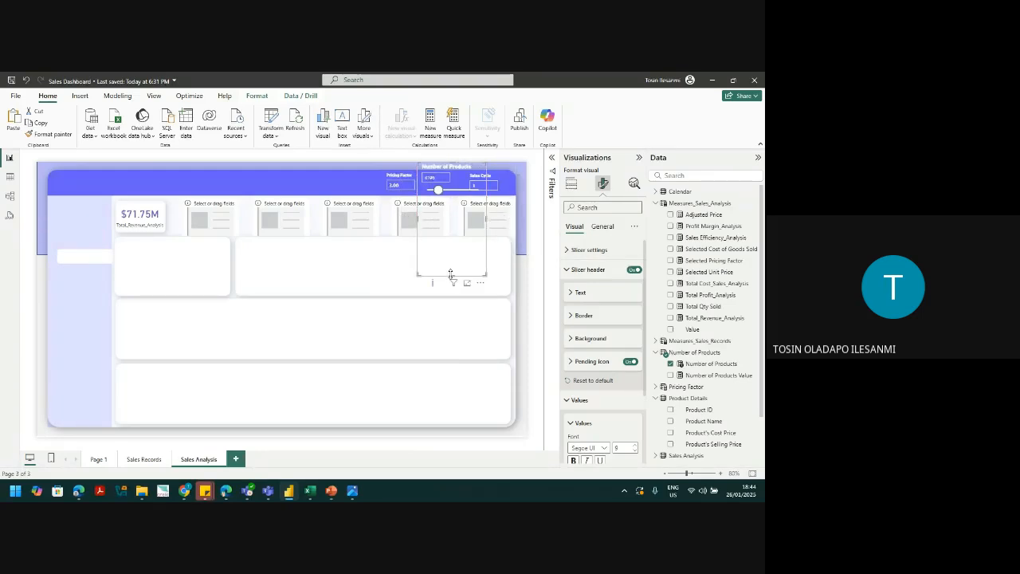
left_click_drag(450, 273, 461, 200)
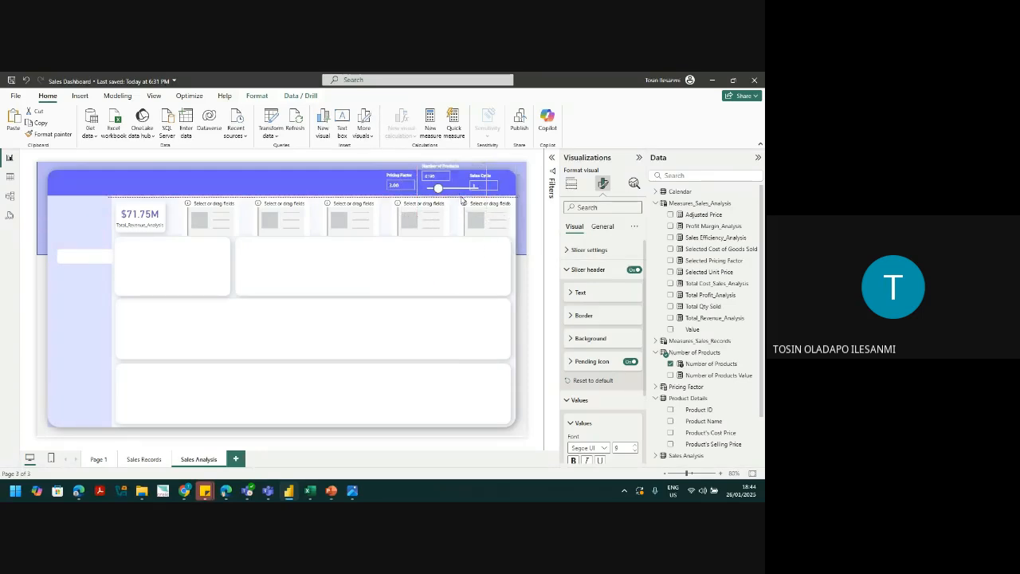
left_click_drag(461, 167, 349, 168)
left_click(421, 184)
left_click_drag(420, 184, 472, 183)
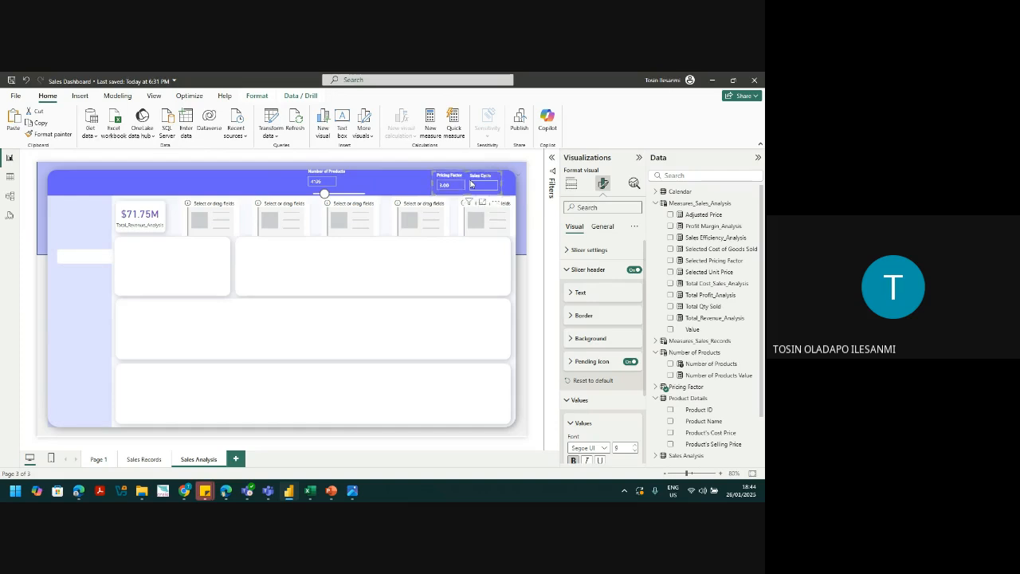
left_click_drag(355, 188, 434, 192)
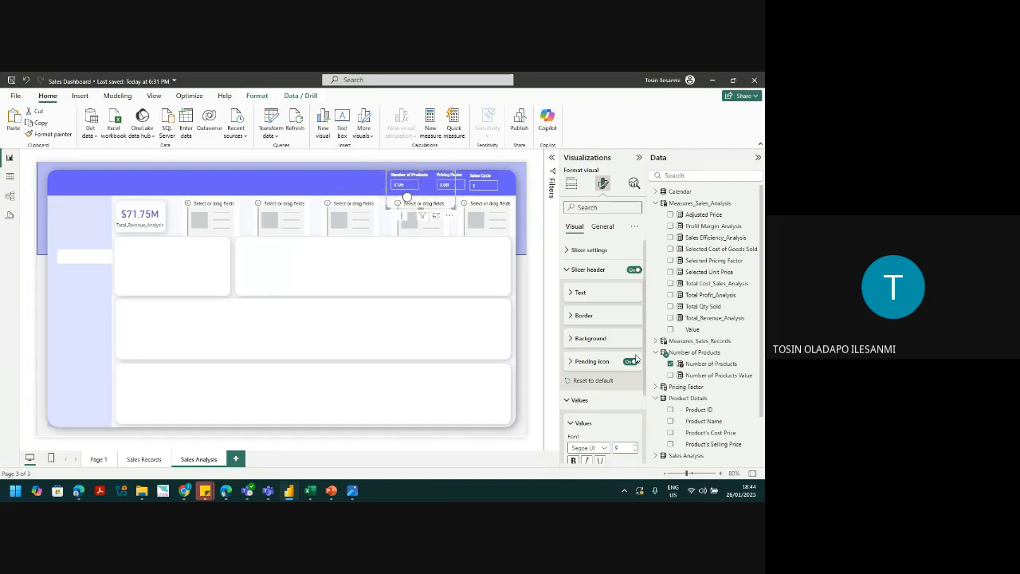
Step: Browse the slicer's header, value font and slider colour settings
left_click(590, 269)
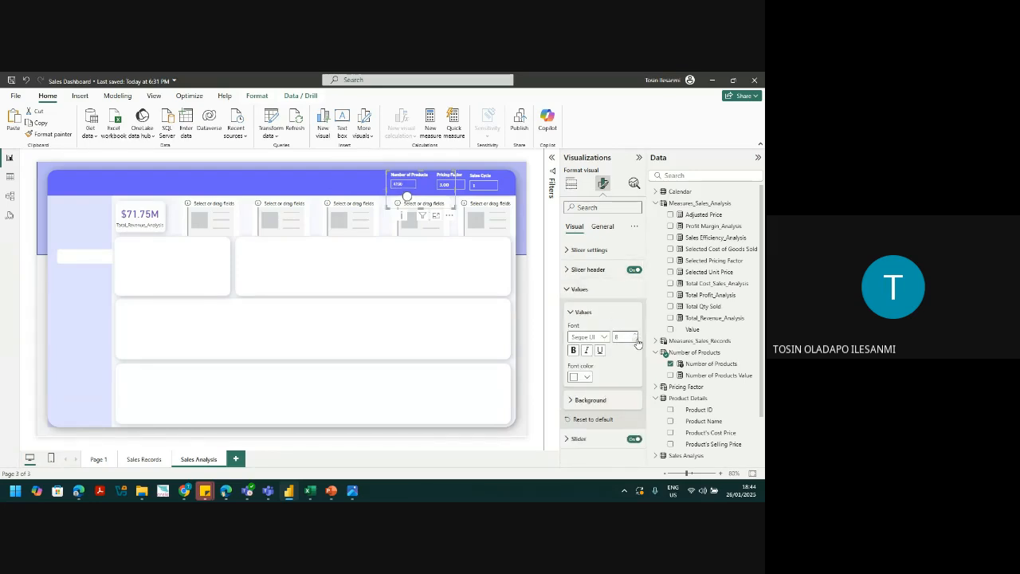
left_click(581, 271)
left_click(580, 272)
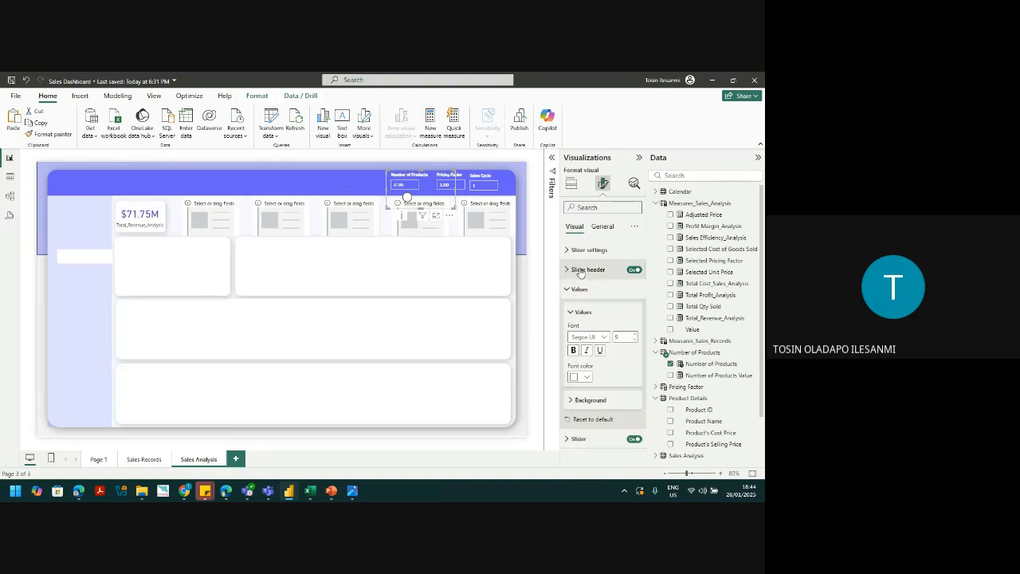
left_click(576, 289)
left_click(573, 310)
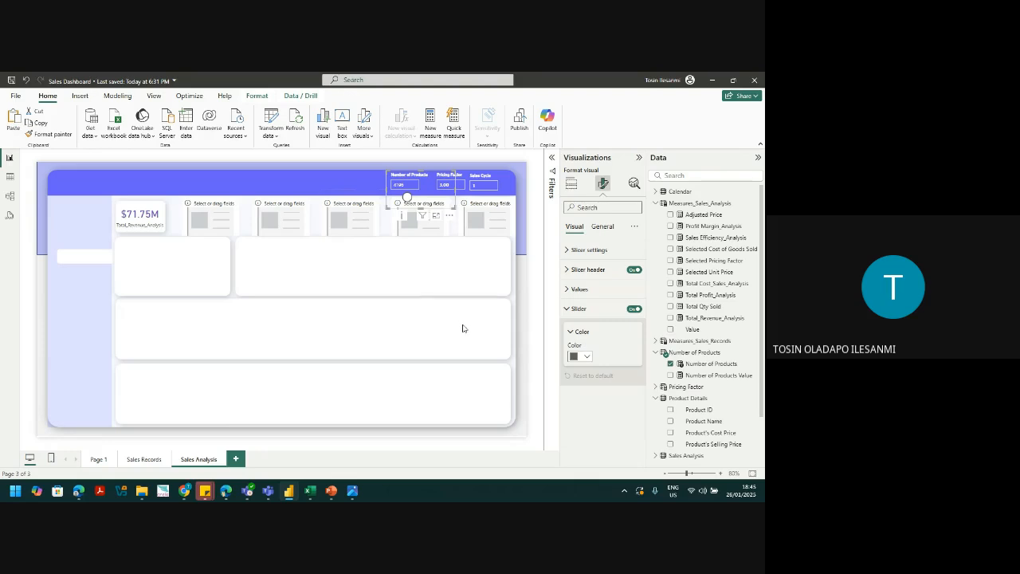
left_click(418, 184)
Step: Move the Number of Products slicer into the left side panel and make its values bold purple
left_click_drag(429, 185, 111, 311)
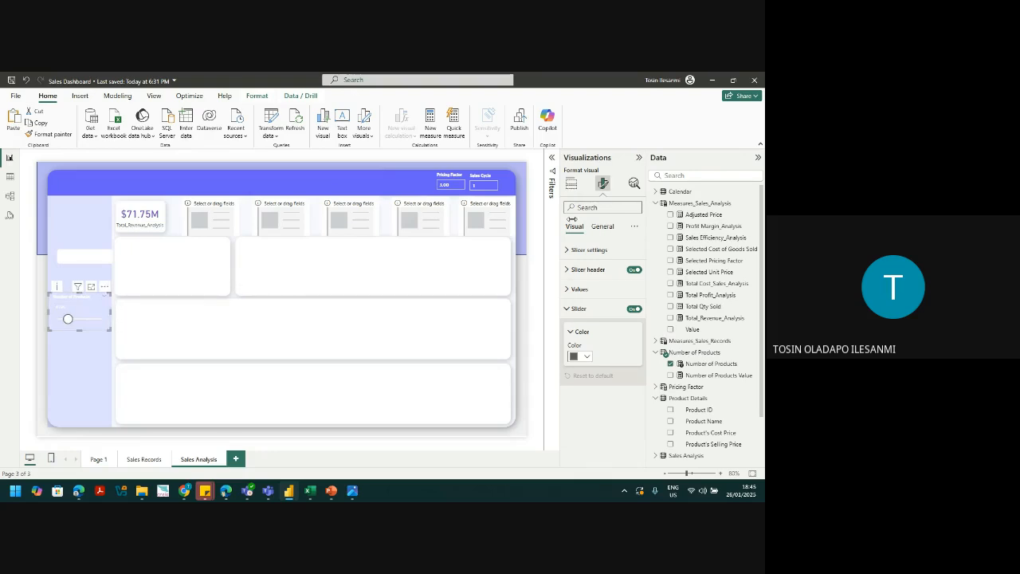
left_click(580, 288)
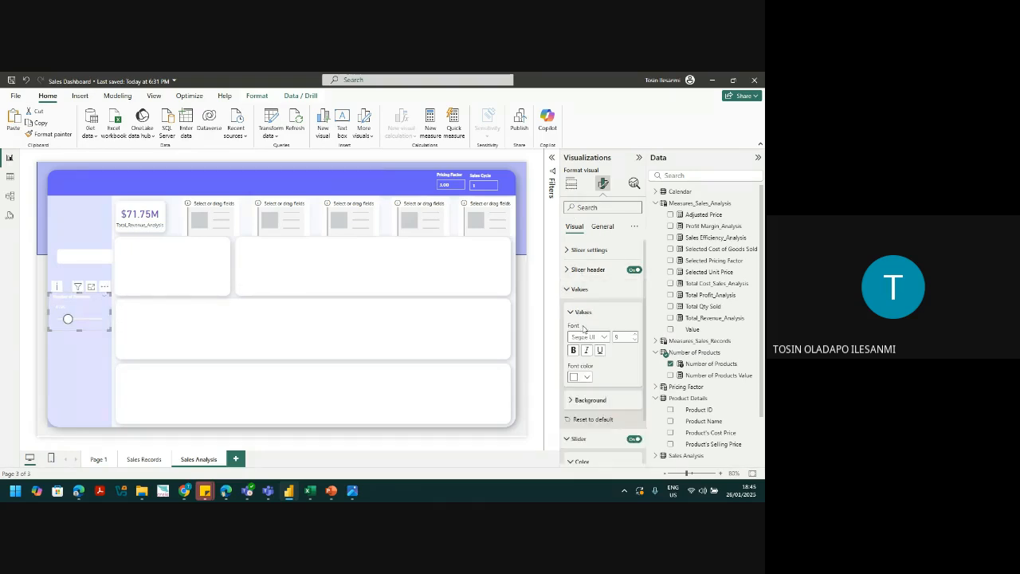
left_click(576, 350)
left_click(632, 336)
left_click(574, 377)
left_click(591, 341)
Step: Make the slicer title purple at size 14 and make the slicer taller
left_click(588, 269)
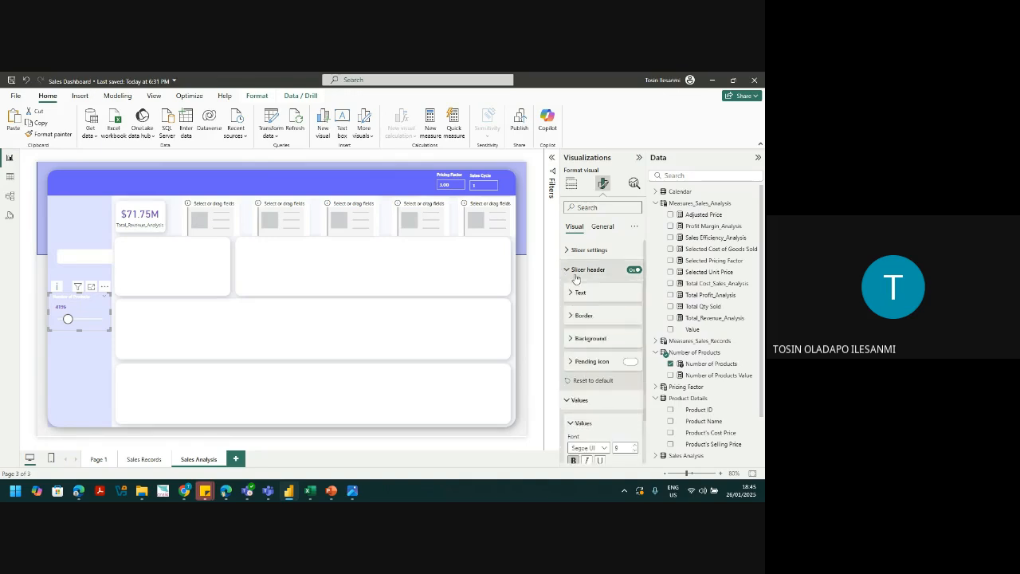
left_click(582, 293)
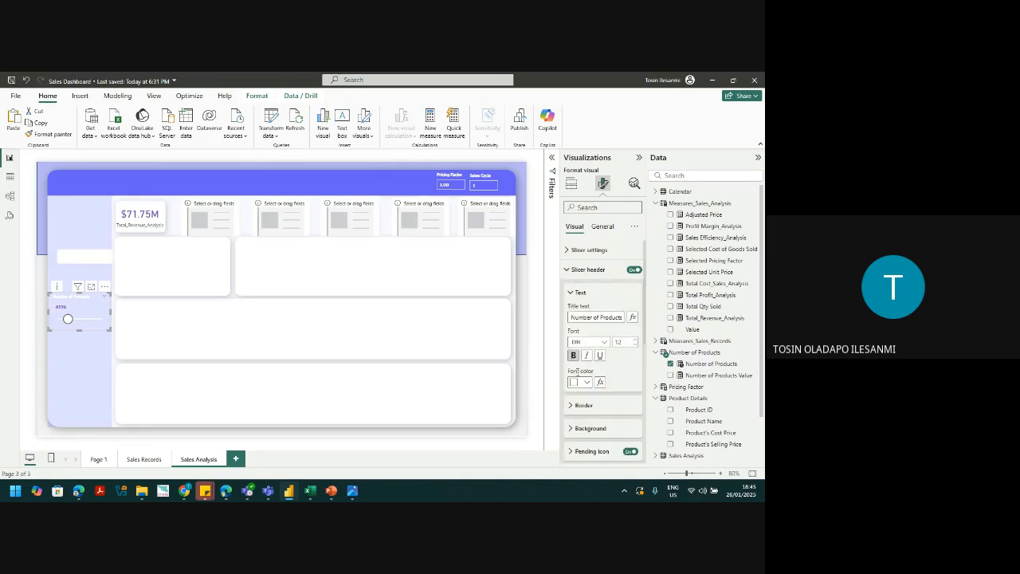
left_click(579, 382)
left_click(581, 338)
left_click(636, 340)
left_click(636, 340)
left_click_drag(79, 330, 118, 319)
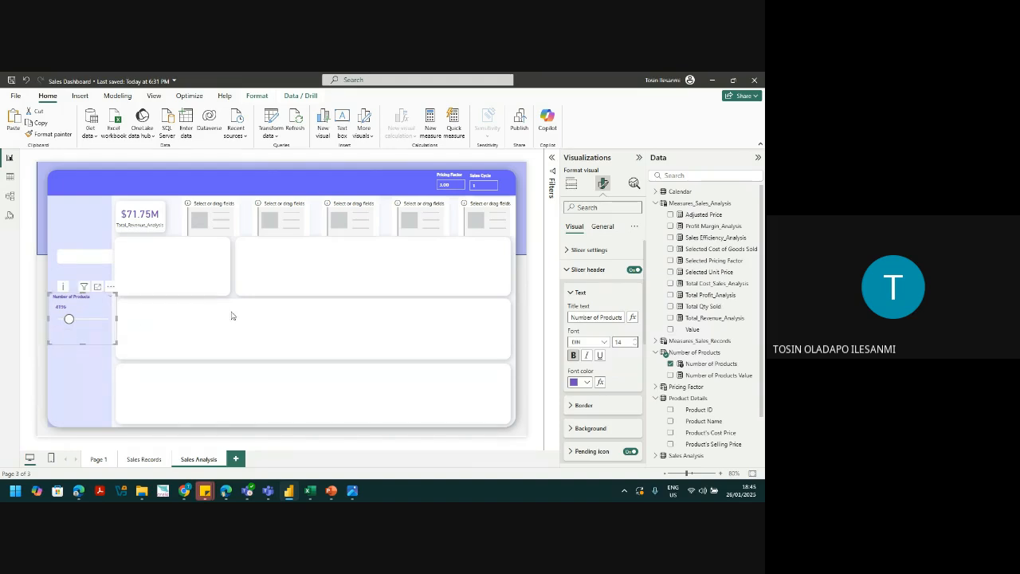
Step: Delete the stray Q&A visual and show Total Cost, Total Profit and Sales Efficiency on cards two to four
double_click(224, 372)
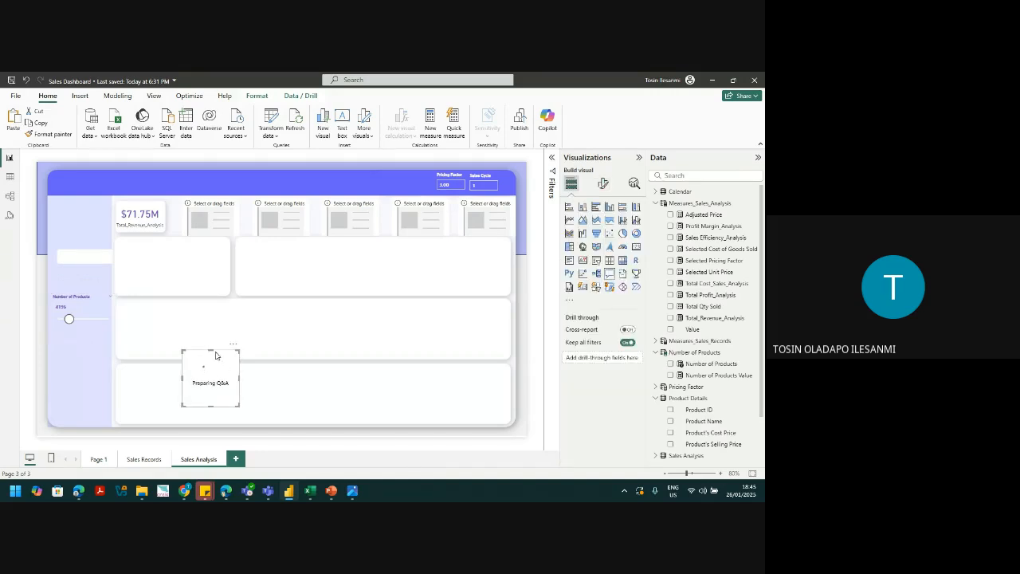
key("Delete")
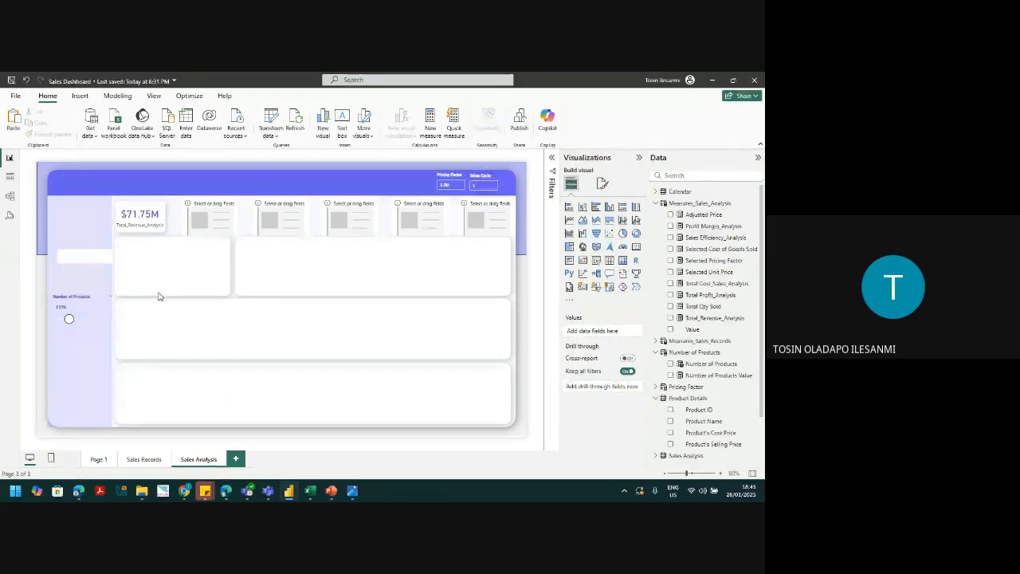
left_click(221, 215)
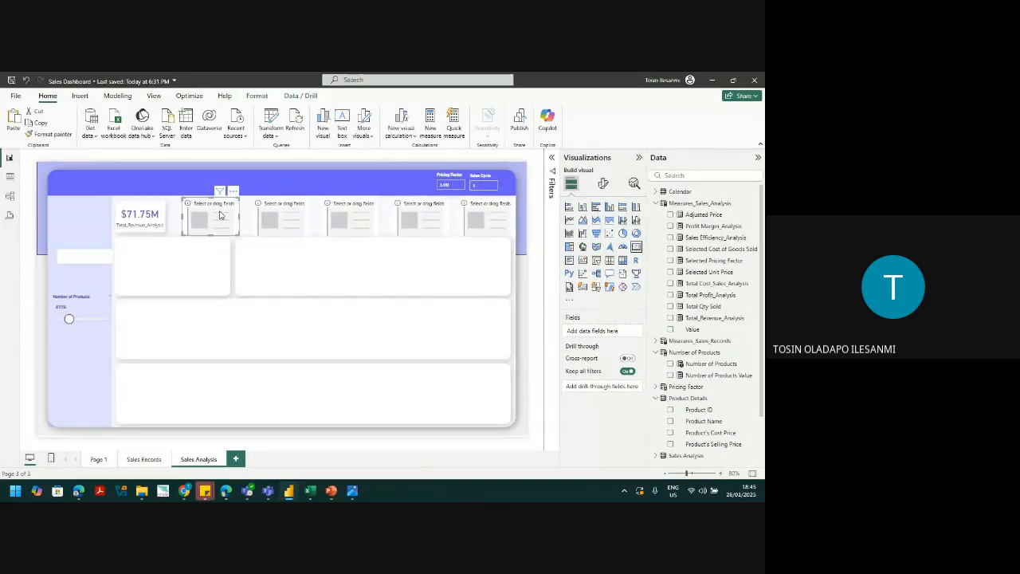
left_click(671, 284)
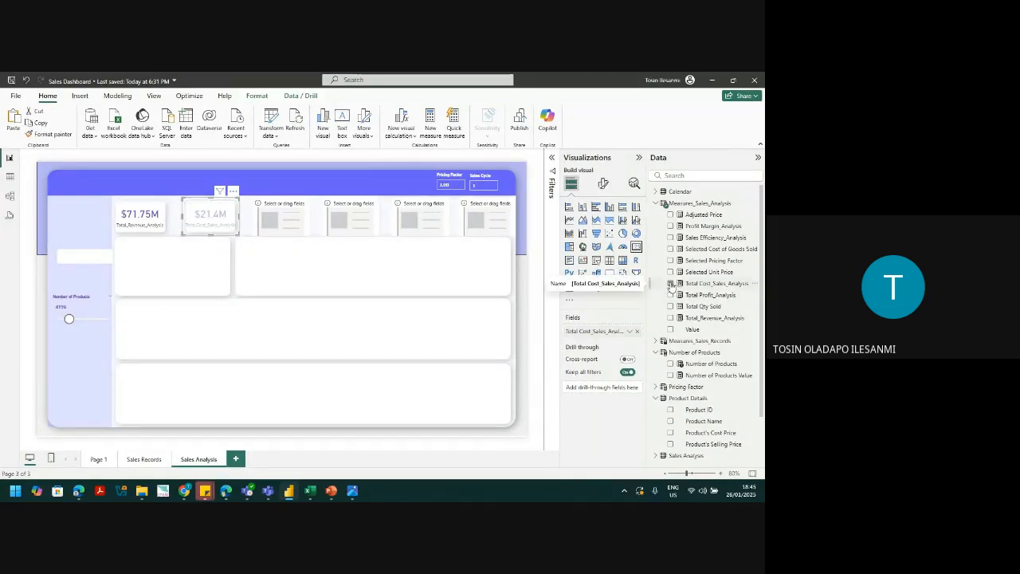
left_click(292, 222)
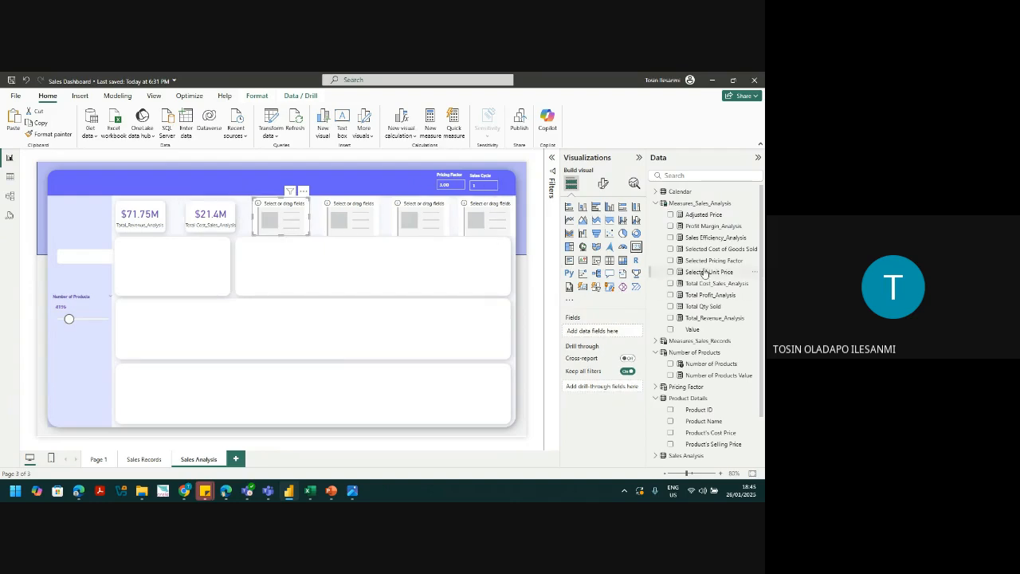
left_click(671, 295)
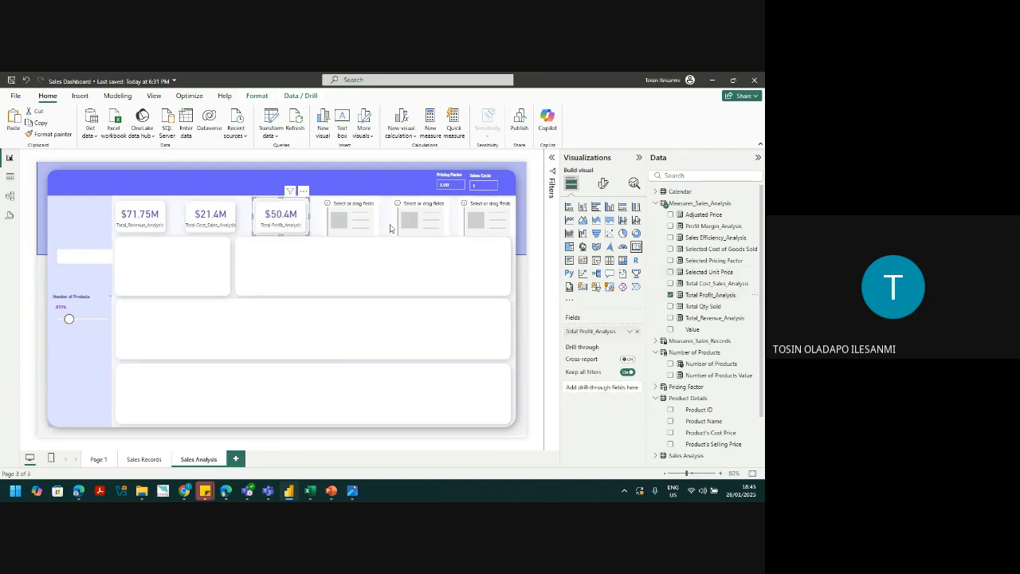
left_click(351, 222)
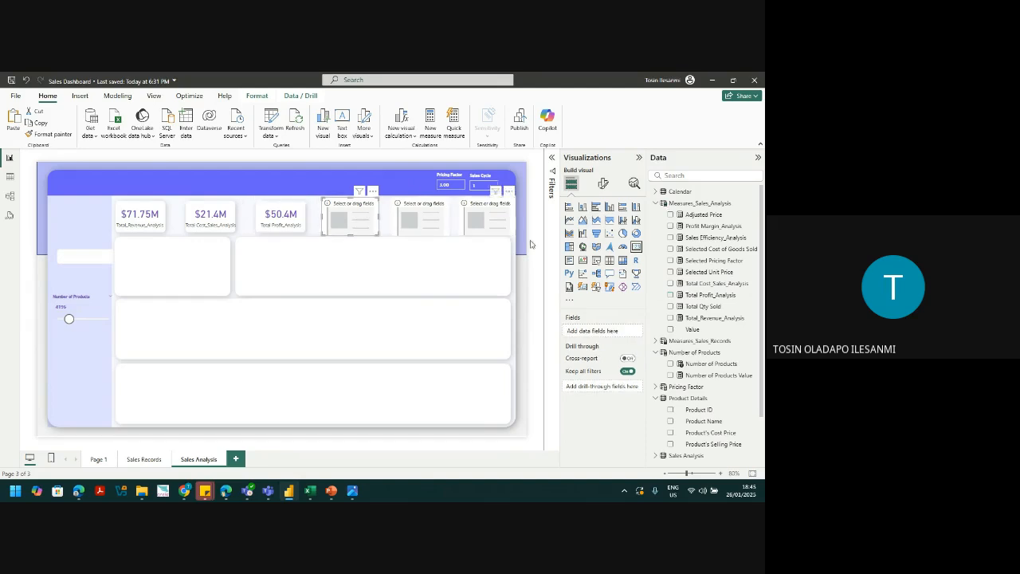
left_click(671, 238)
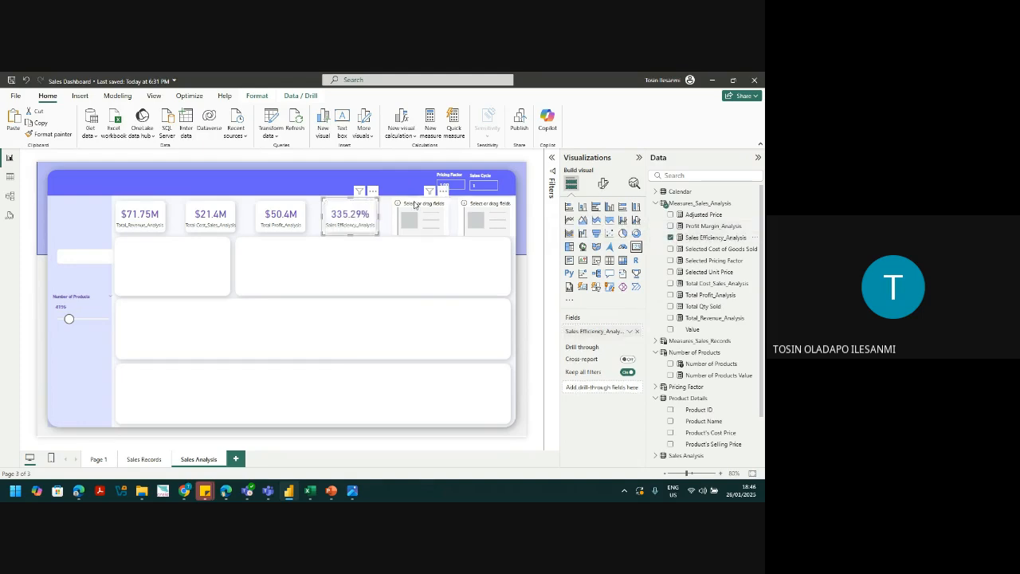
Step: Put Profit Margin_Analysis (70.18%) and Number of Products Value (4196) on the last two cards
left_click(414, 217)
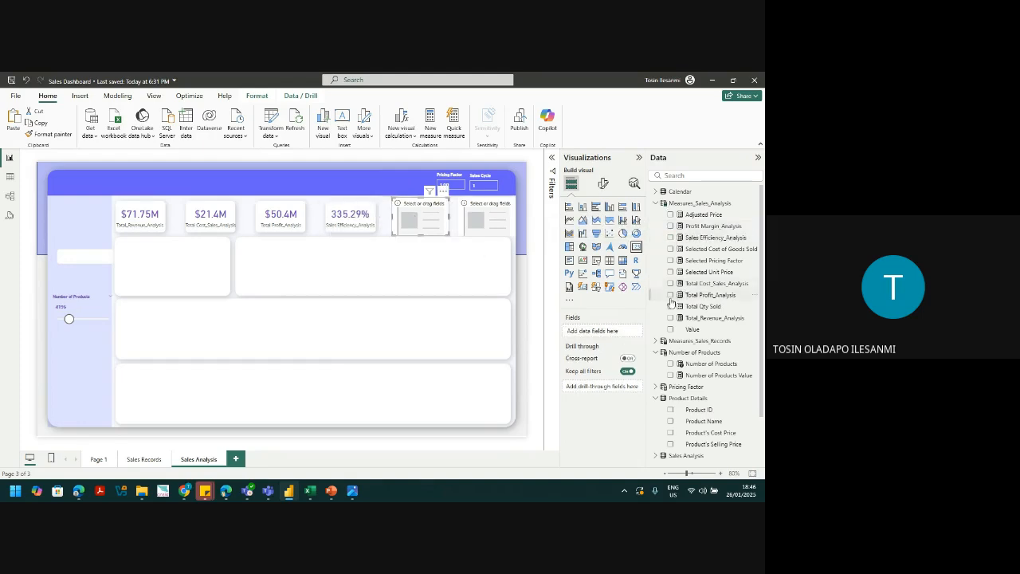
left_click(671, 226)
left_click(465, 222)
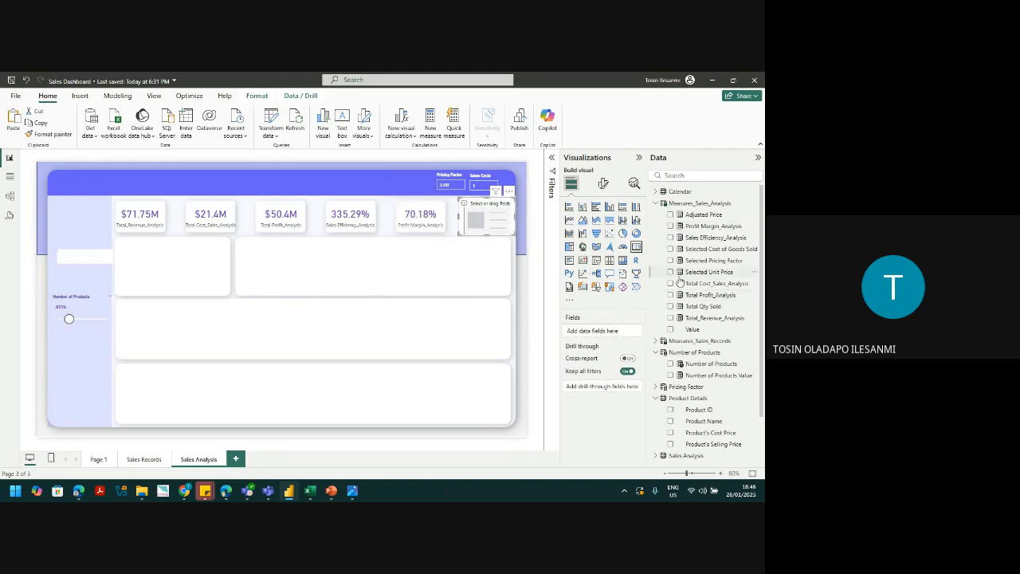
left_click(686, 374)
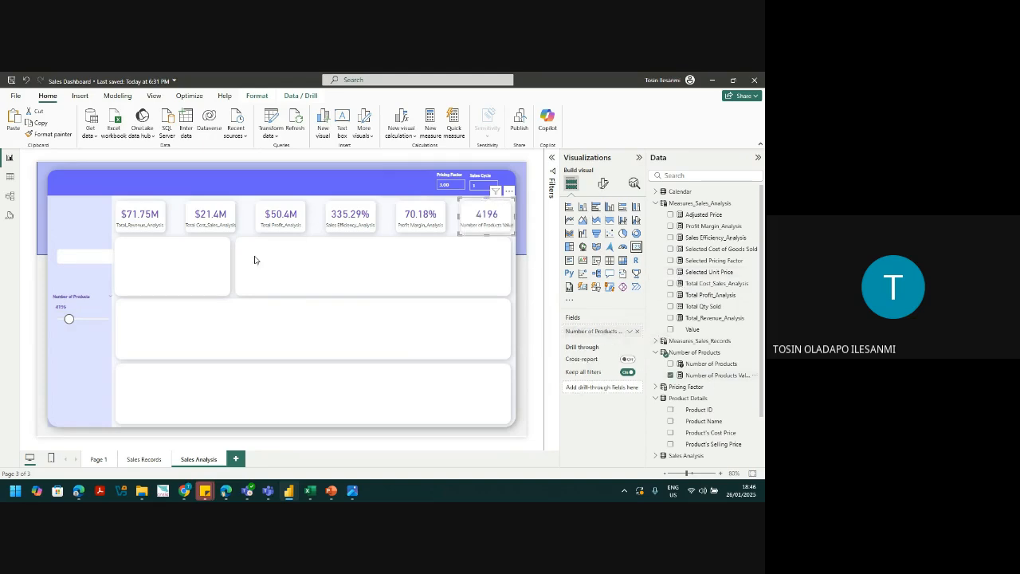
Step: Rename the sixth card's field to 'Number of Products' by removing 'Value'
left_click(630, 333)
left_click(657, 344)
left_click_drag(612, 331, 657, 335)
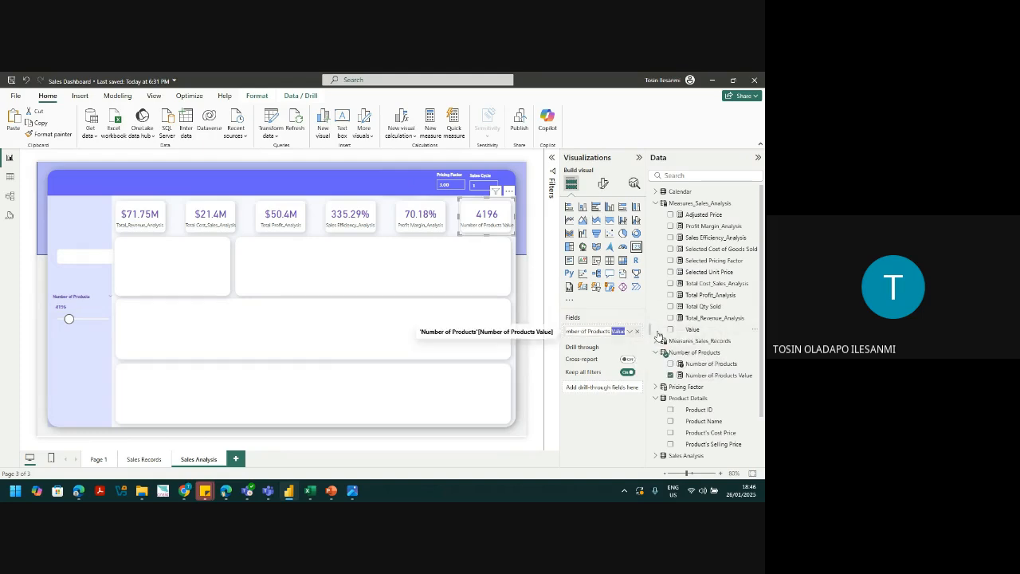
key("BackSpace")
key("Return")
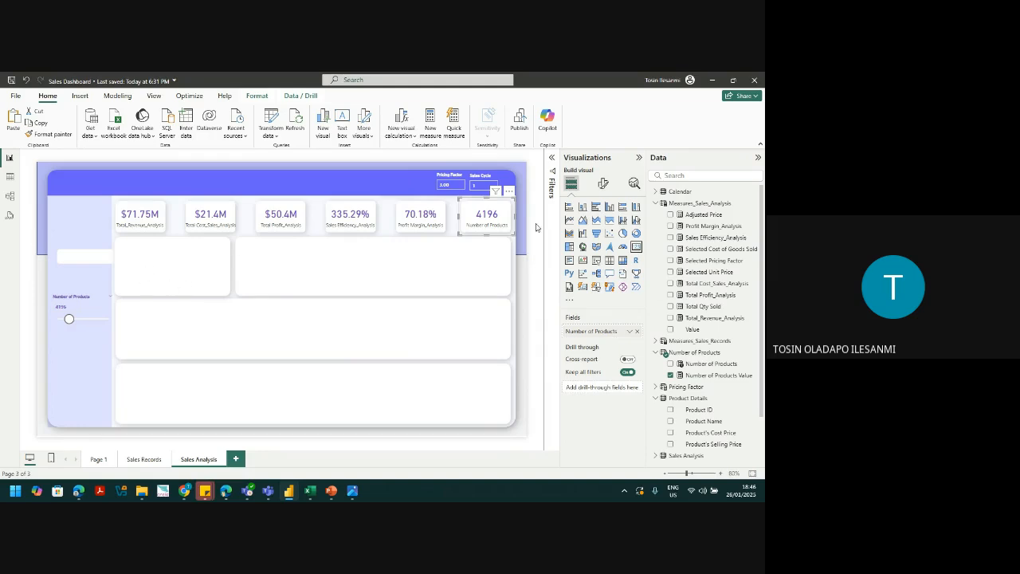
Step: Insert a new card in the first panel below the KPIs, widen it, and add Adjusted Price
left_click(582, 287)
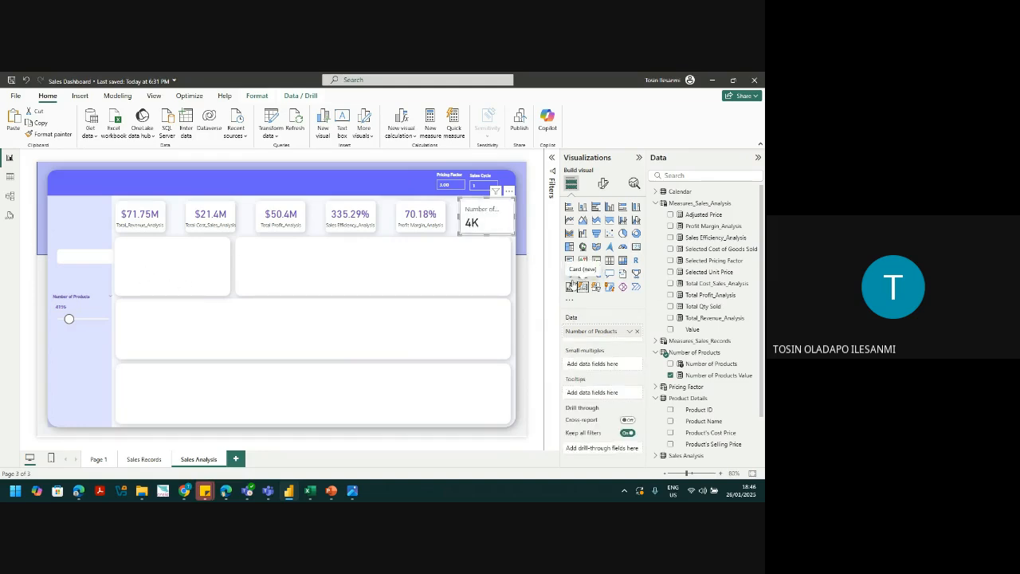
left_click(519, 264)
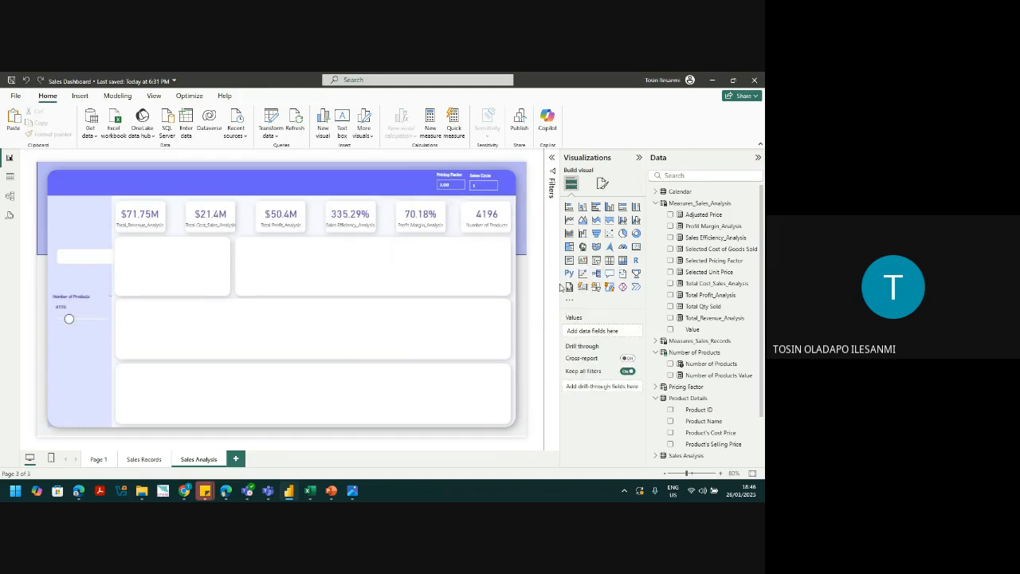
left_click(582, 288)
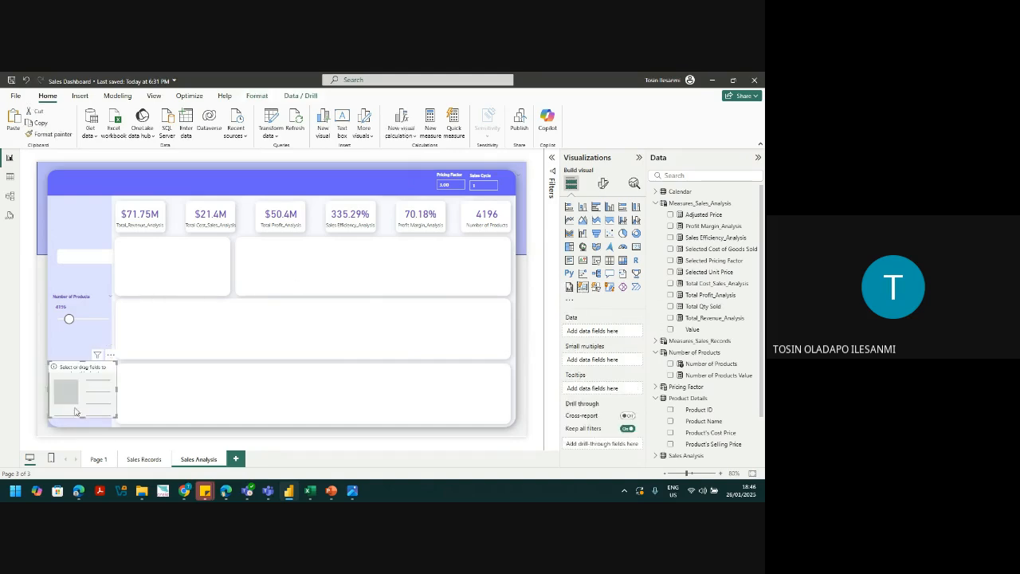
left_click_drag(75, 420, 153, 288)
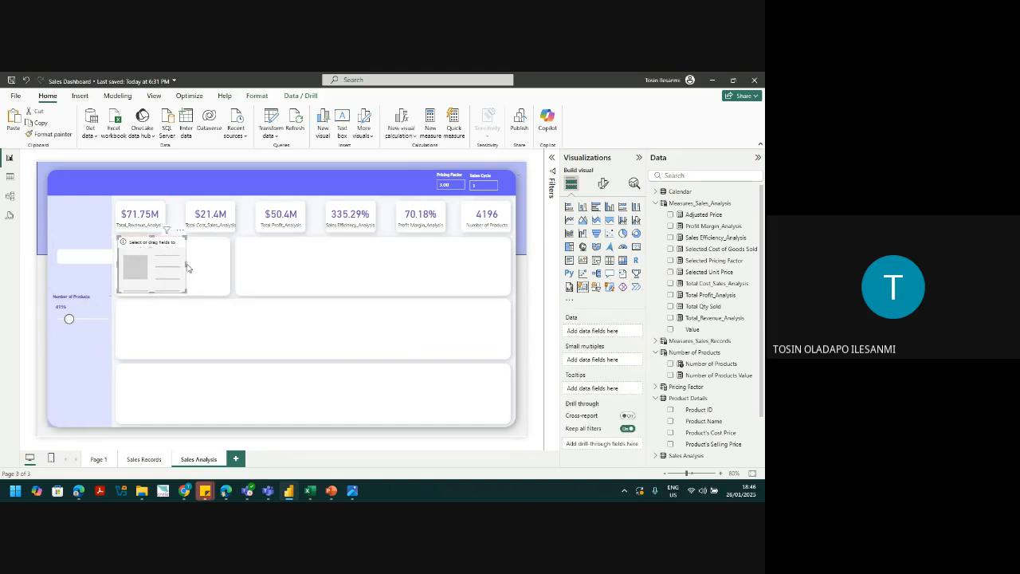
left_click_drag(189, 268, 228, 268)
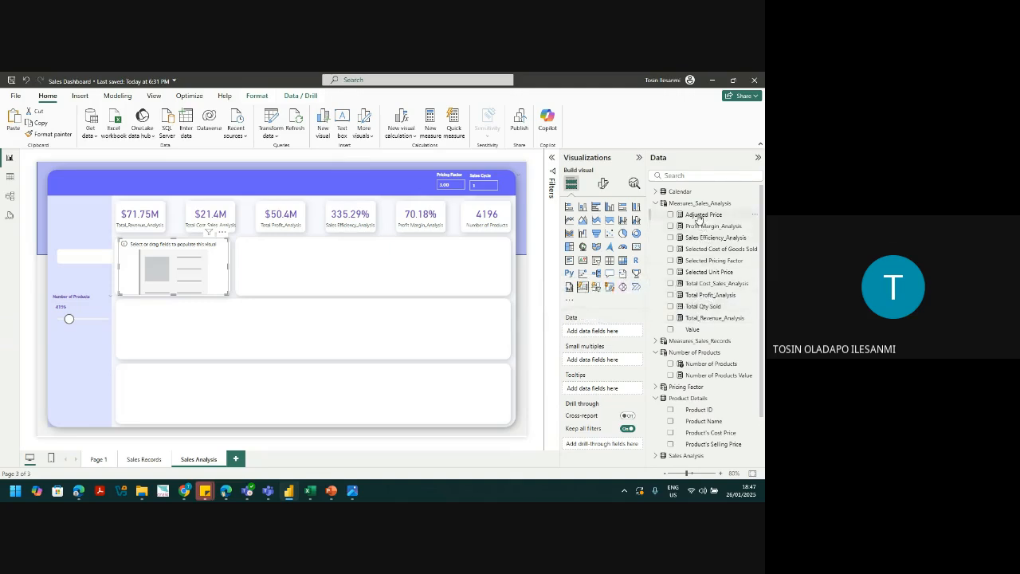
left_click_drag(697, 217, 607, 338)
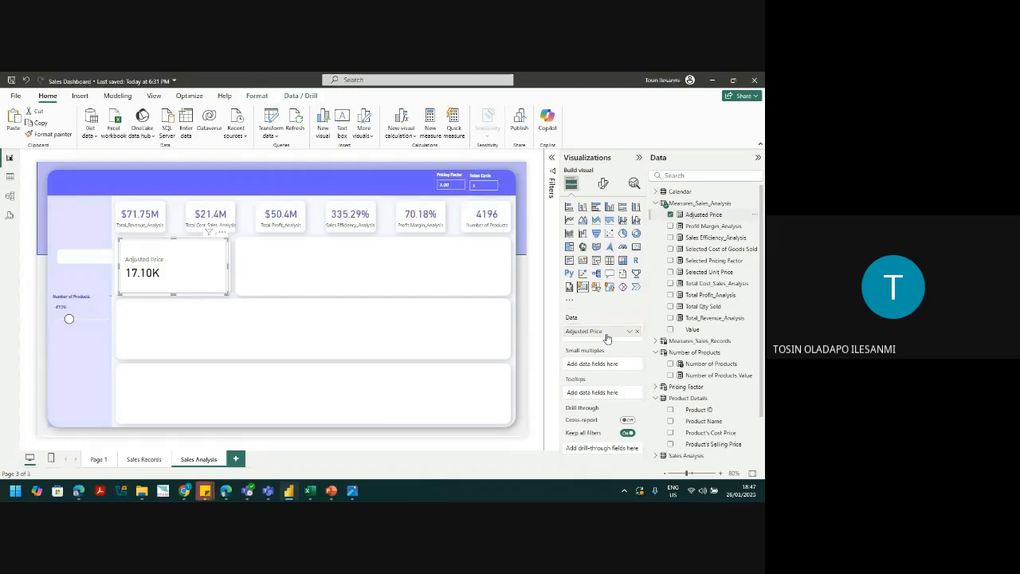
Step: Set the Pricing Factor to 1, giving an Adjusted Price of 5.70K
left_click(450, 175)
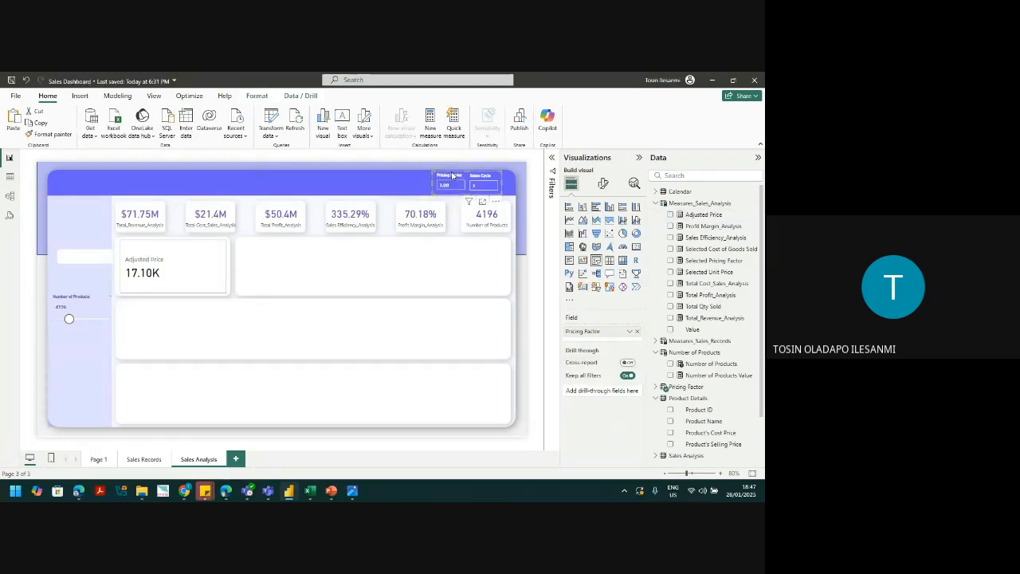
double_click(449, 186)
type("1")
key("Return")
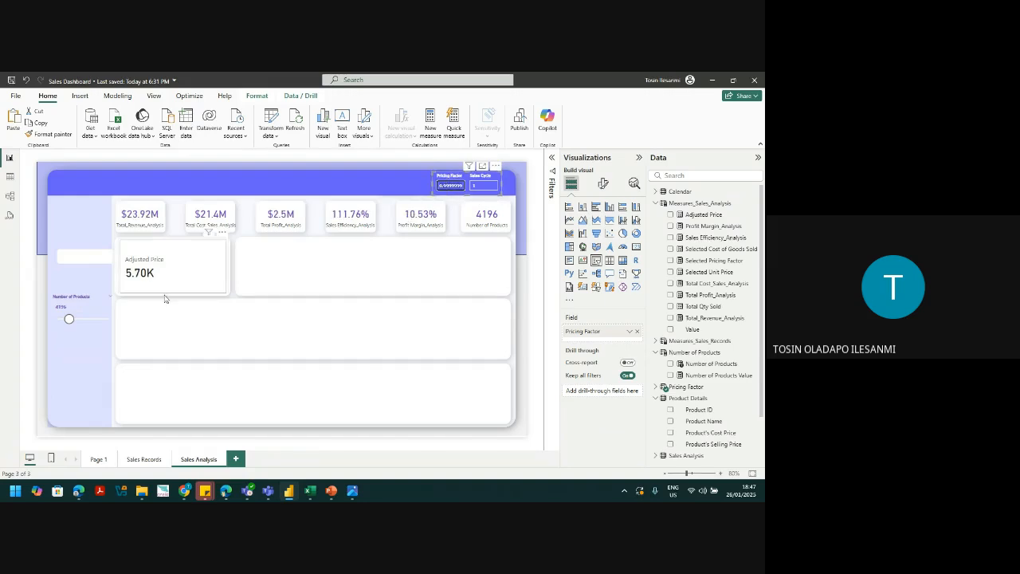
left_click(181, 278)
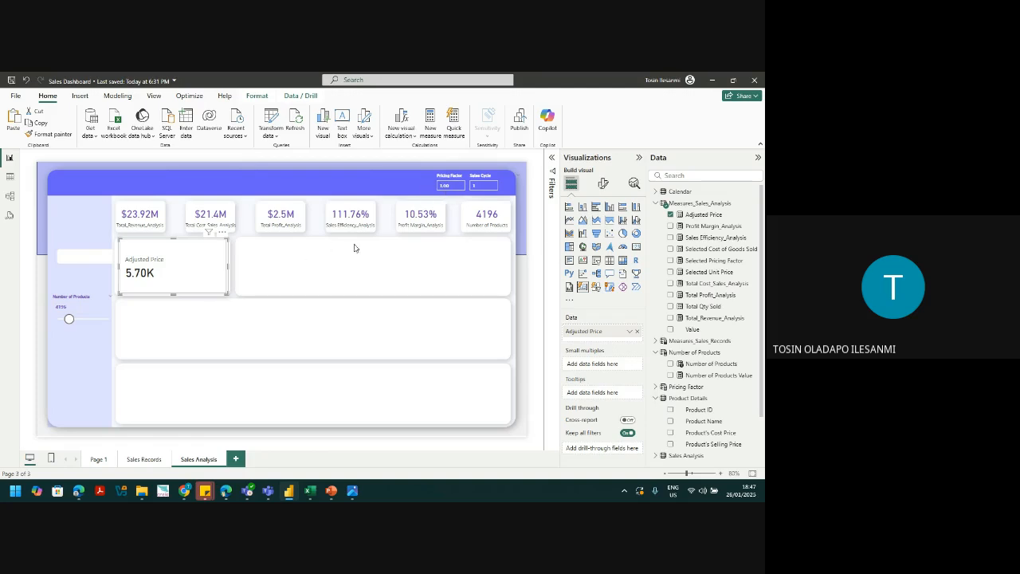
left_click(362, 289)
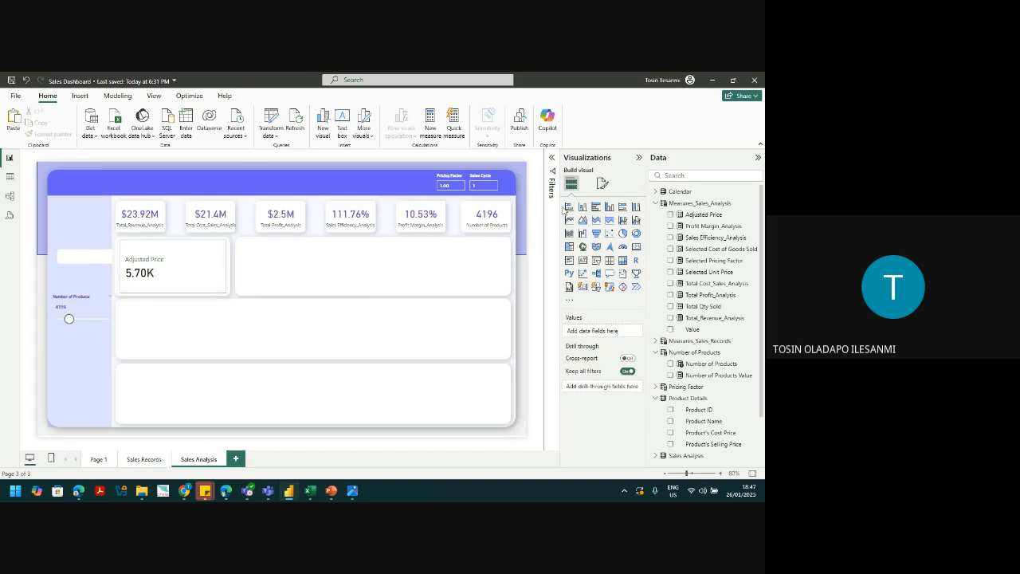
Step: Widen the Product Name slicer on the Sales Records page
left_click(133, 462)
left_click(90, 299)
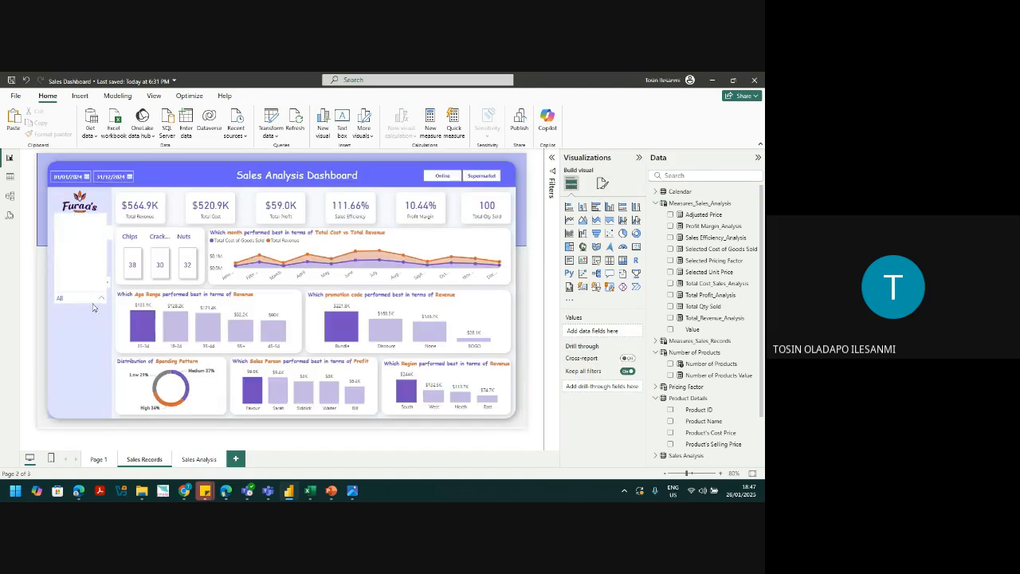
left_click(101, 299)
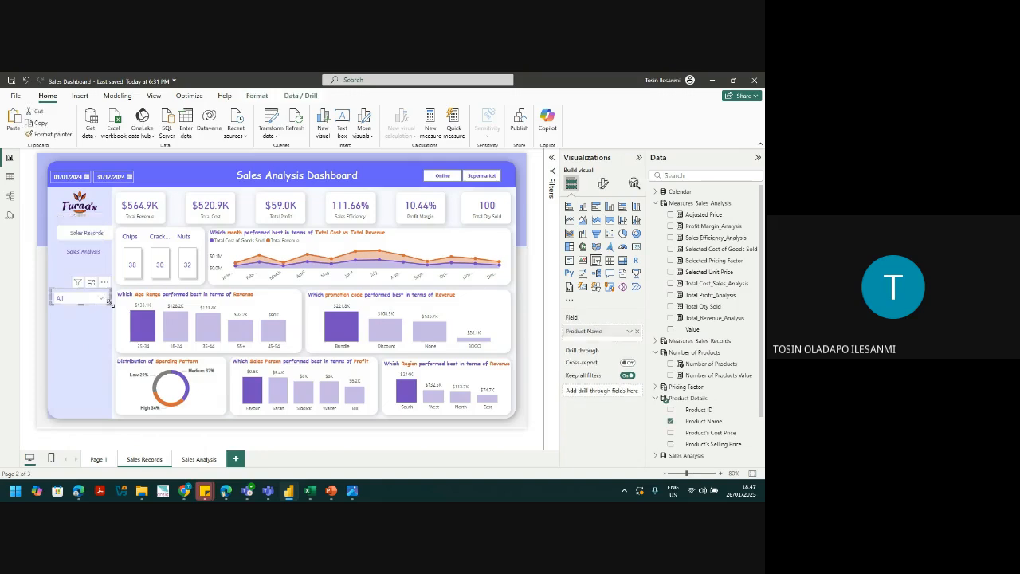
left_click_drag(110, 302, 111, 304)
left_click(185, 451)
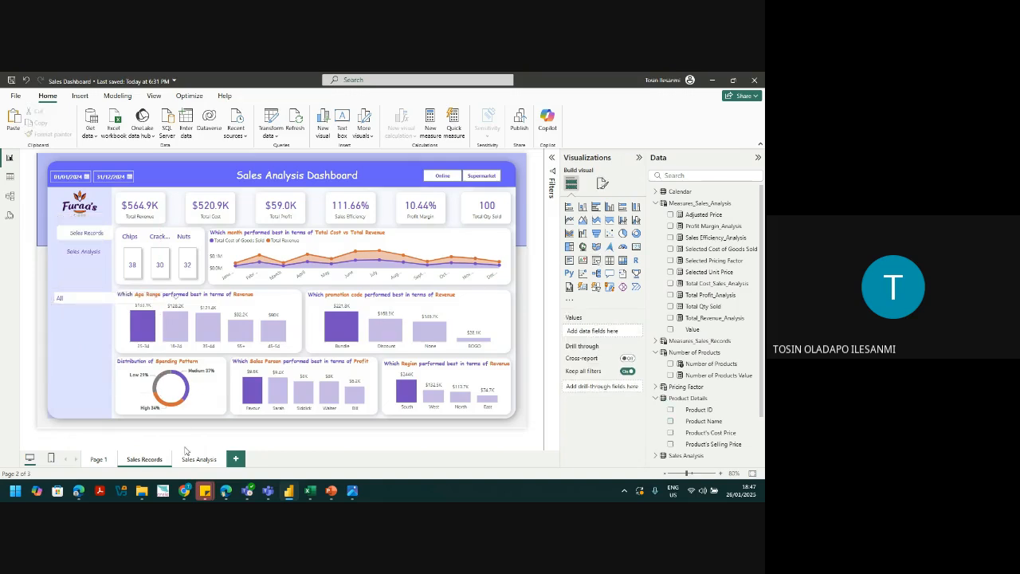
left_click(94, 310)
left_click(95, 309)
Step: Copy the Product Name slicer onto Sales Analysis, keeping it synced with the original
left_click(193, 459)
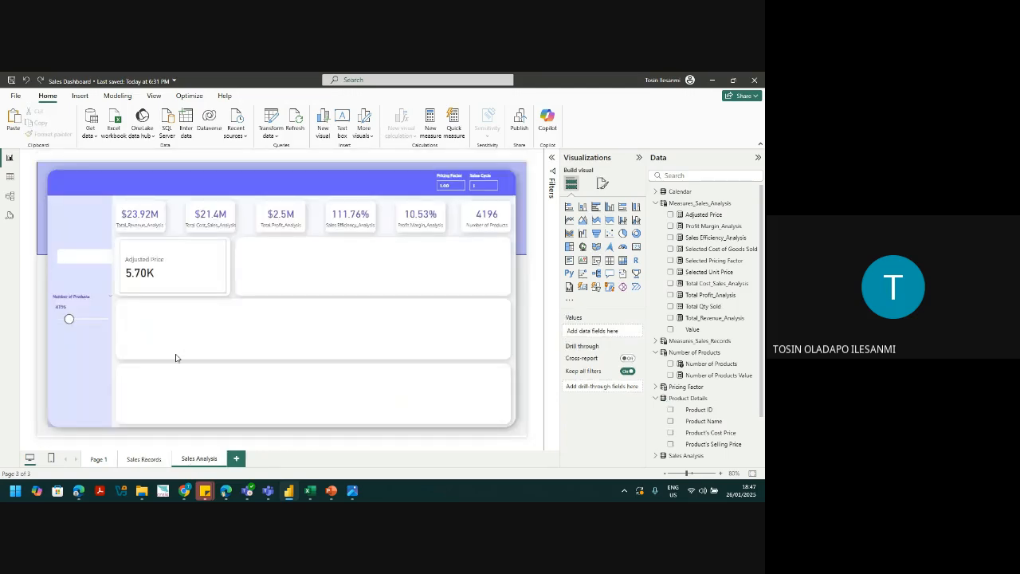
left_click(144, 459)
left_click(104, 308)
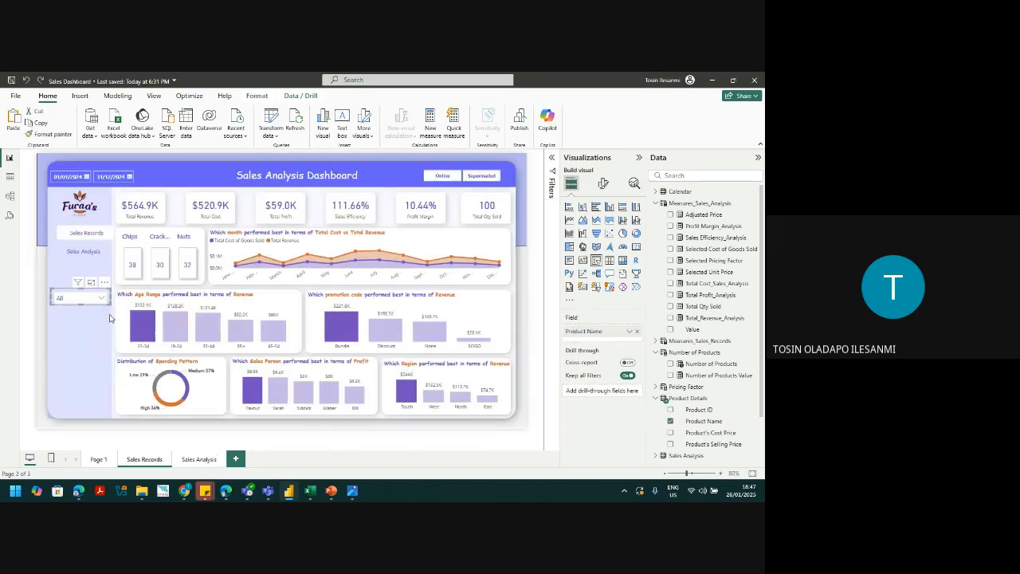
left_click(199, 460)
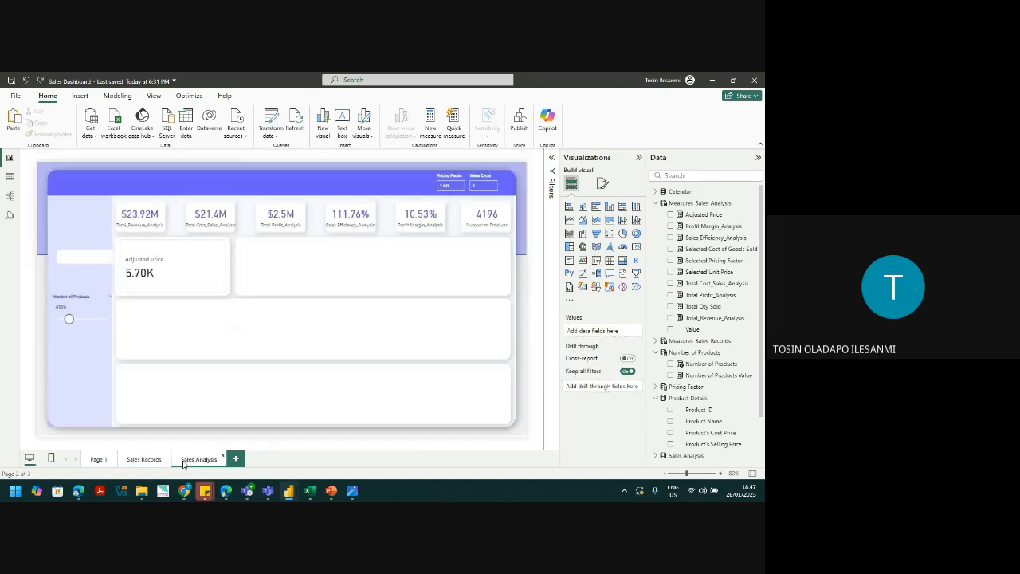
key("ctrl+v")
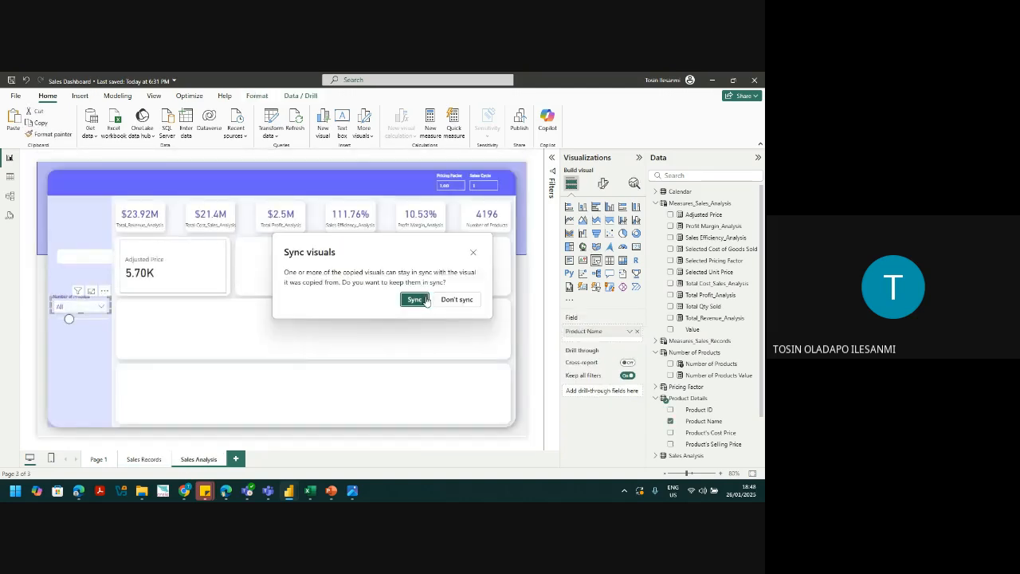
left_click(426, 300)
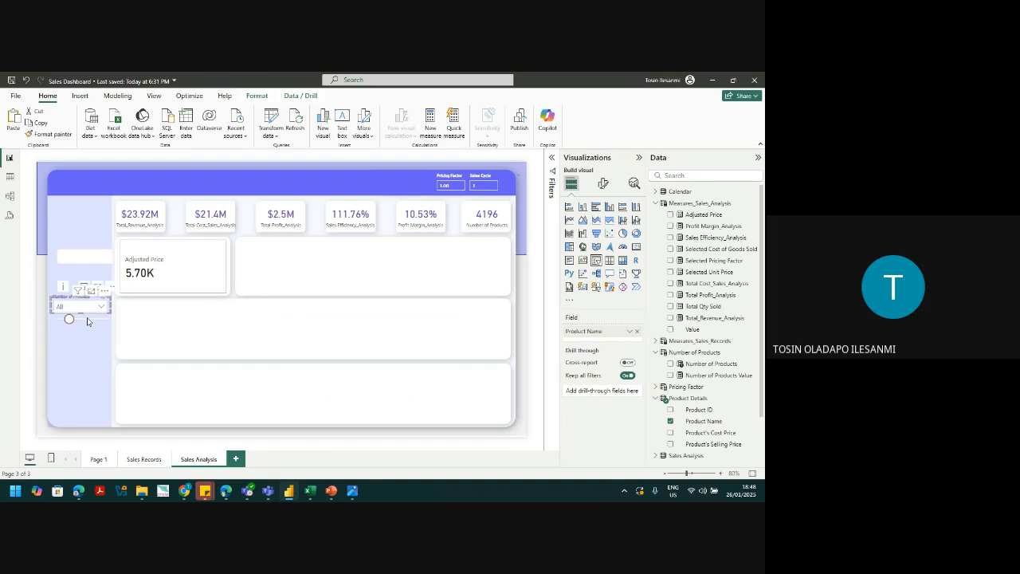
Step: Position the Product Name dropdown in the sidebar above the Number of Products slider
left_click(91, 306)
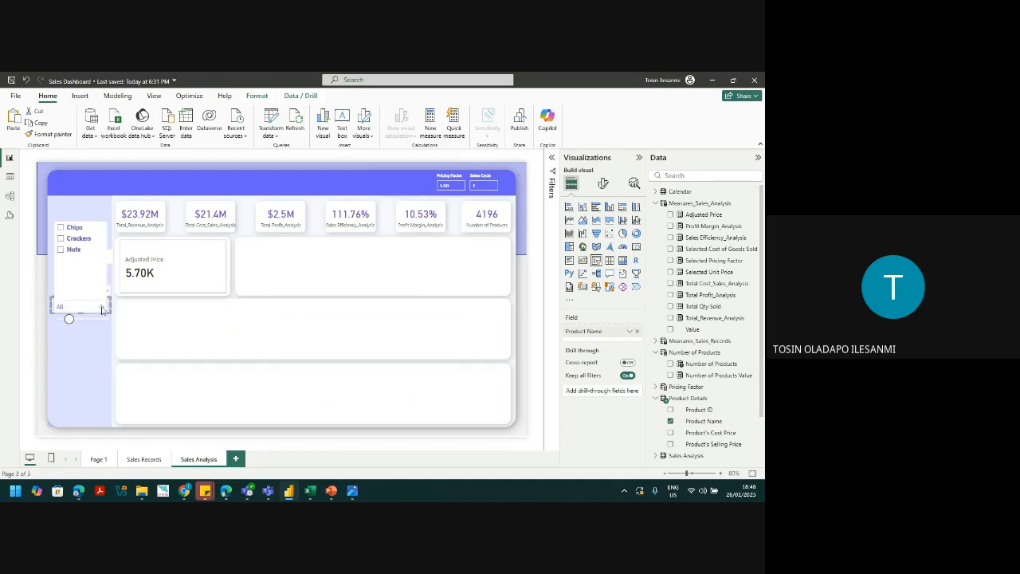
left_click(92, 305)
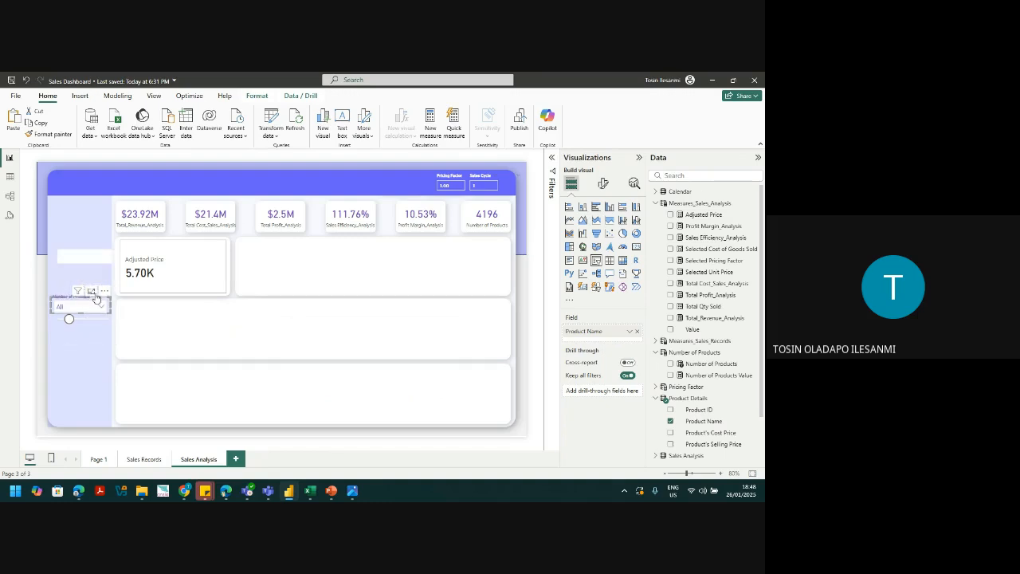
mouse_move(92, 305)
left_mouse_down()
mouse_move(99, 340)
mouse_move(95, 272)
mouse_move(94, 323)
left_mouse_up()
left_click(93, 303)
left_click(96, 279)
left_click(95, 279)
left_click_drag(76, 272, 76, 282)
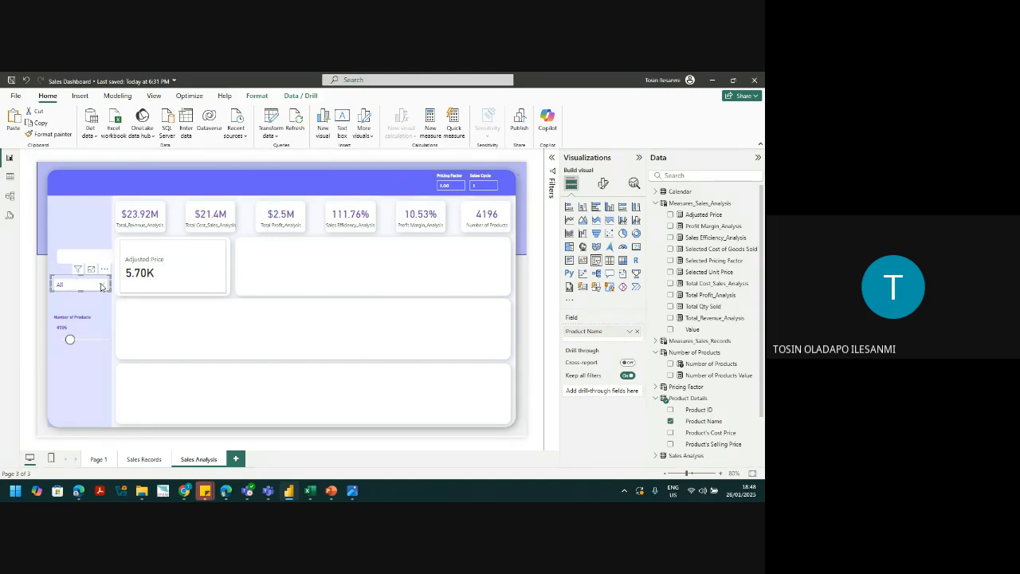
Step: Filter the page to Nuts and set the Pricing Factor to 2
left_click(101, 287)
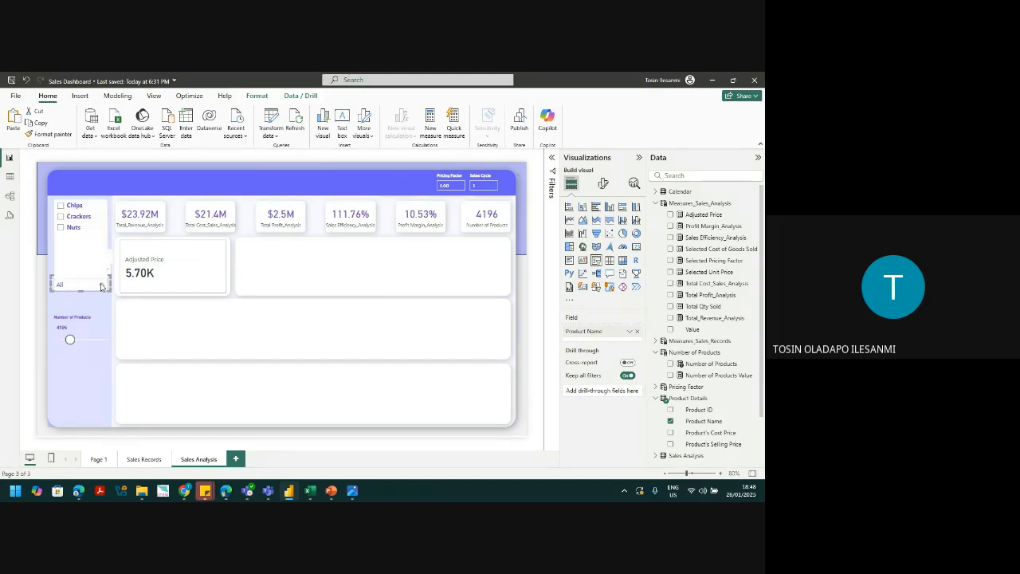
left_click(61, 228)
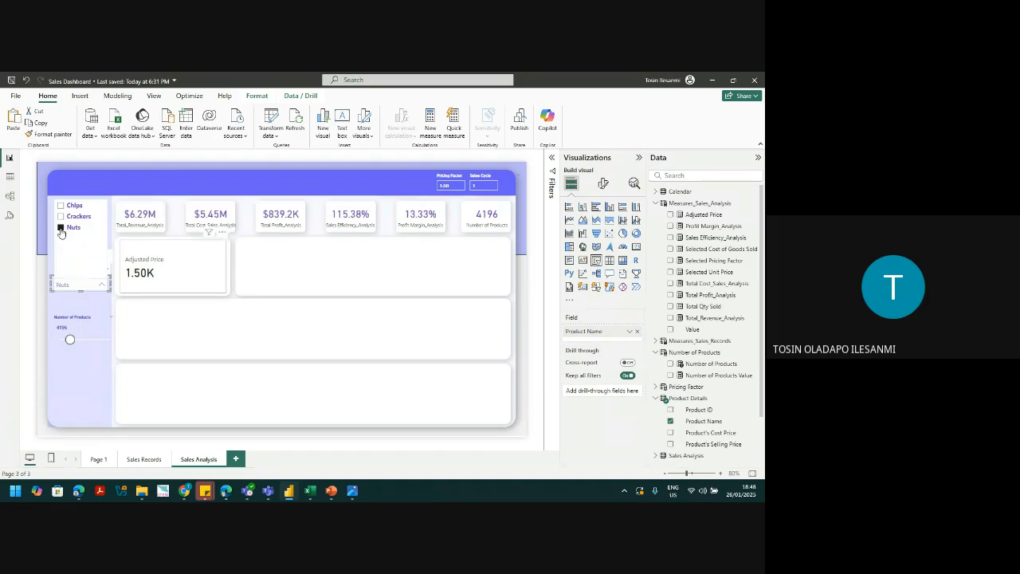
left_click(450, 186)
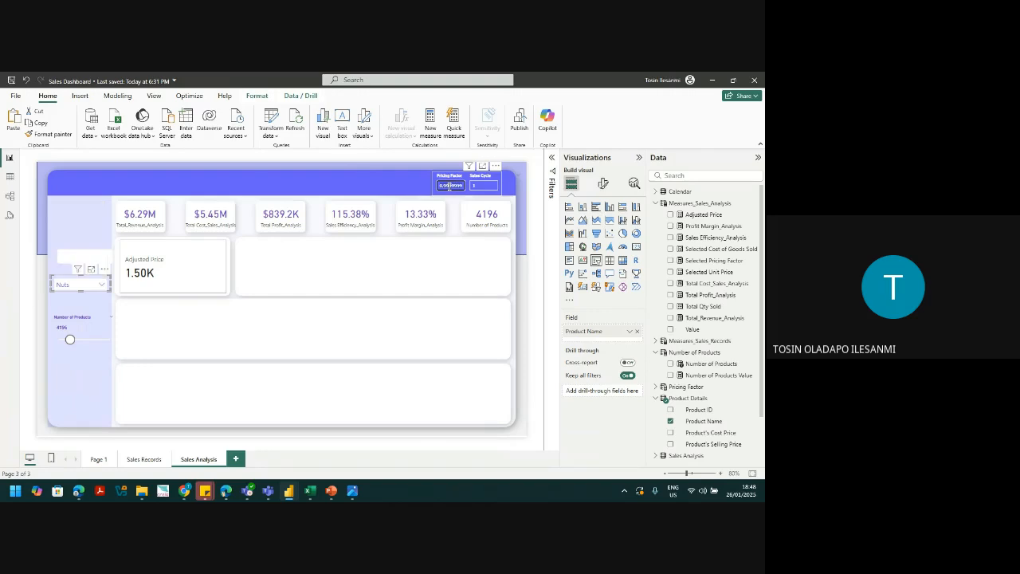
type("2")
key("Return")
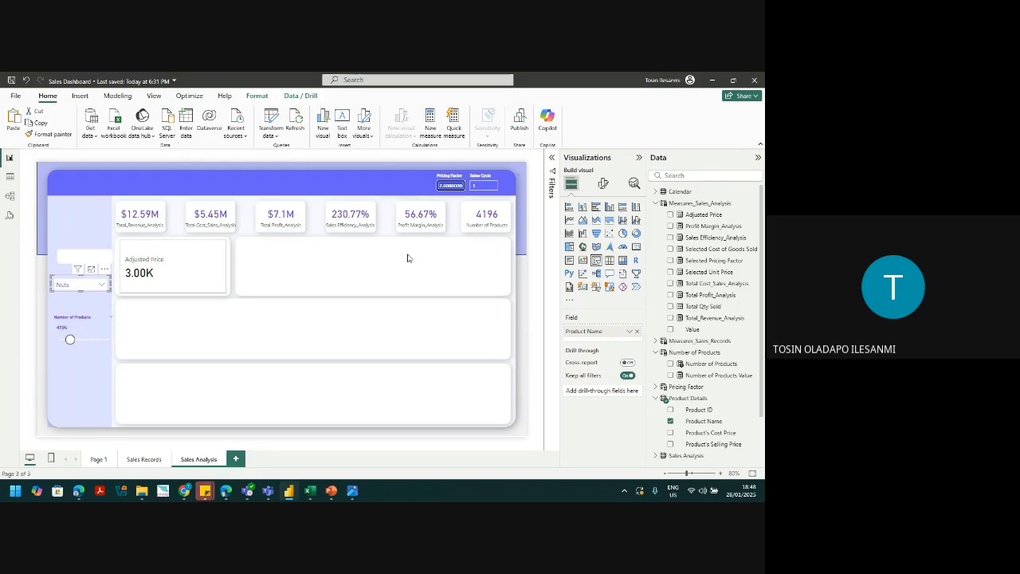
Step: Format the Adjusted Price measure as currency so the card reads $3K
left_click(197, 287)
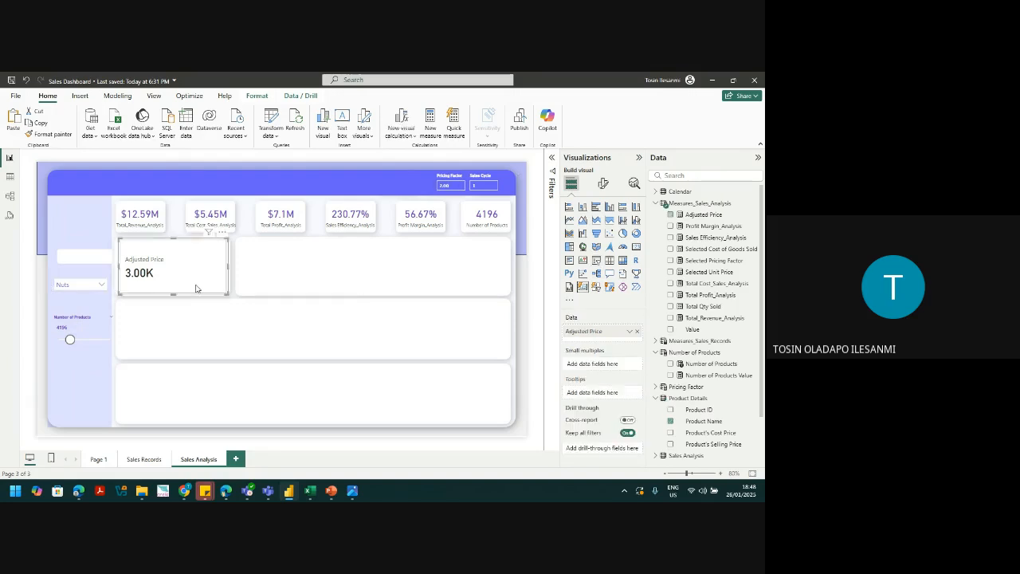
left_click(705, 214)
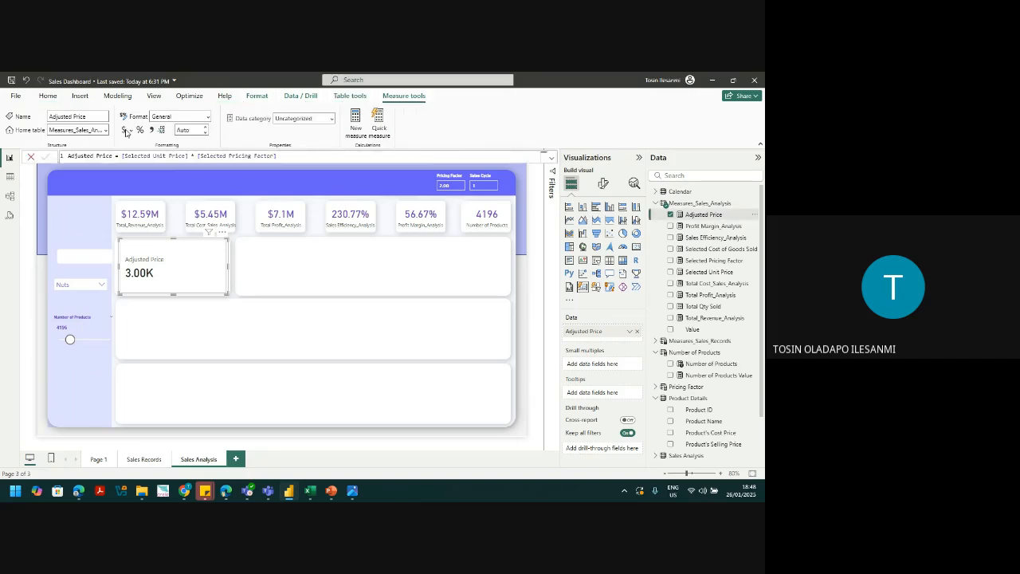
left_click(151, 129)
left_click(604, 183)
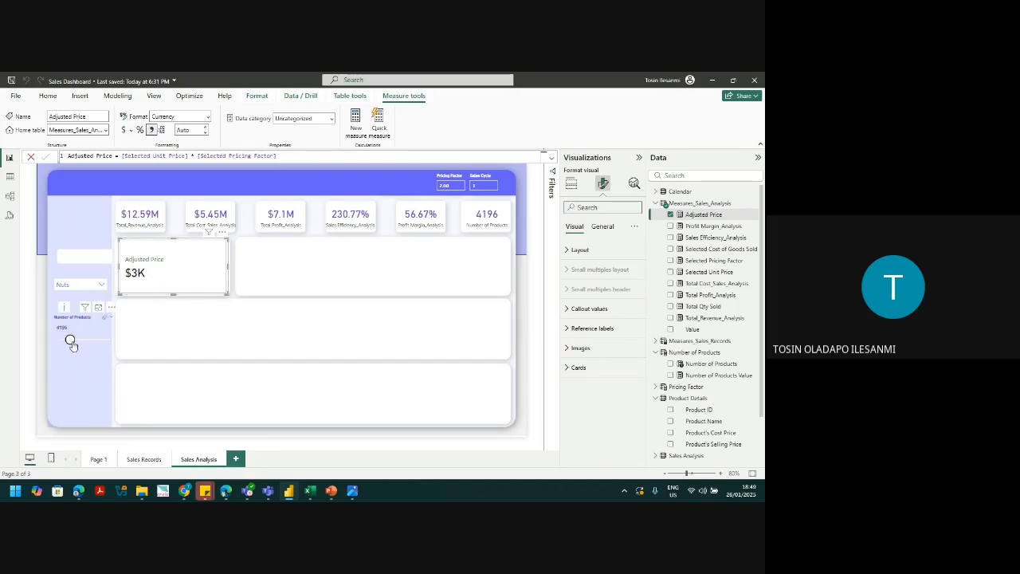
left_click(86, 385)
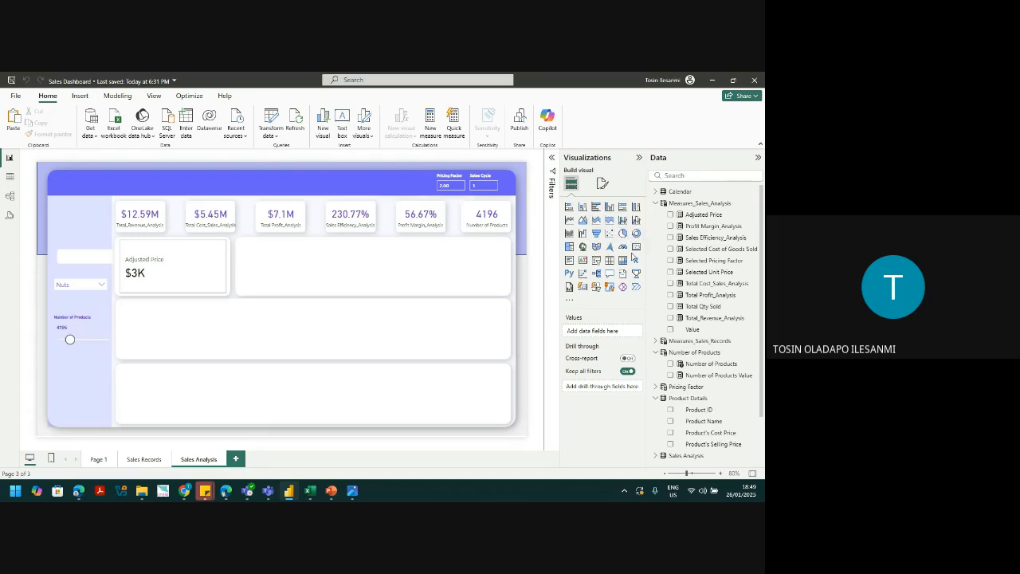
Step: Lay out three wide gauges, one in each of the right-hand rows
left_click(624, 247)
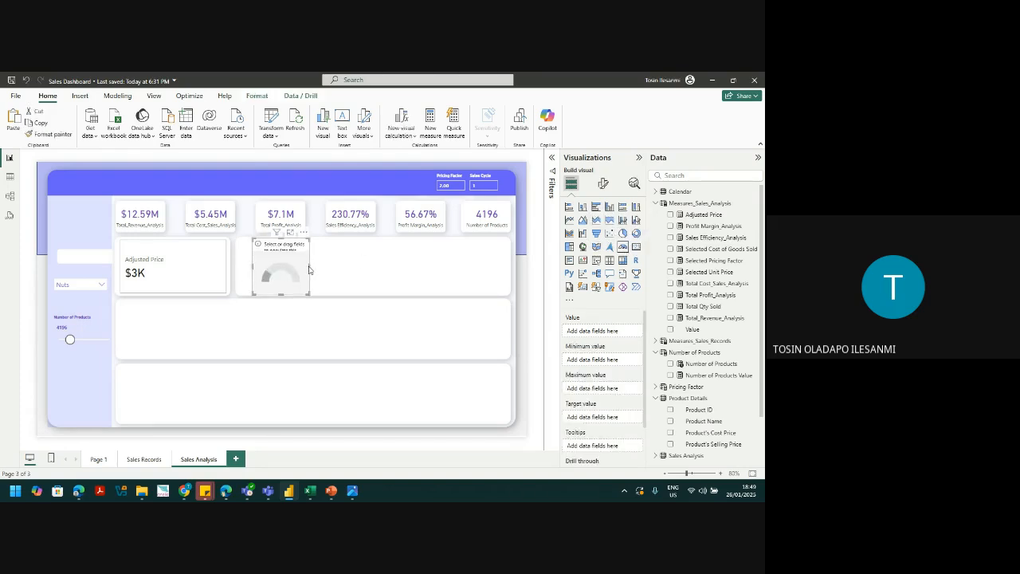
left_click_drag(309, 271, 507, 270)
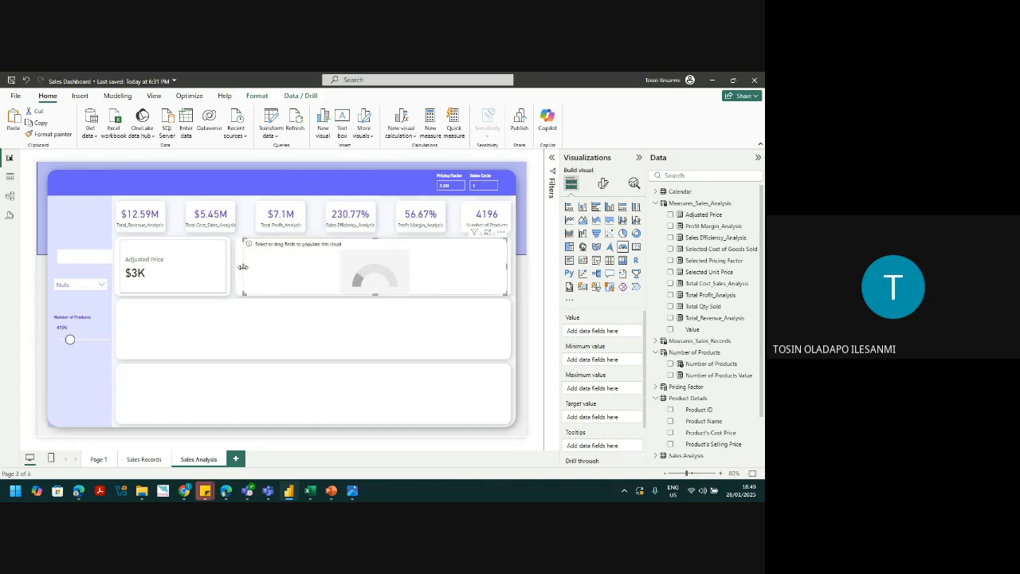
left_click_drag(273, 261, 147, 335)
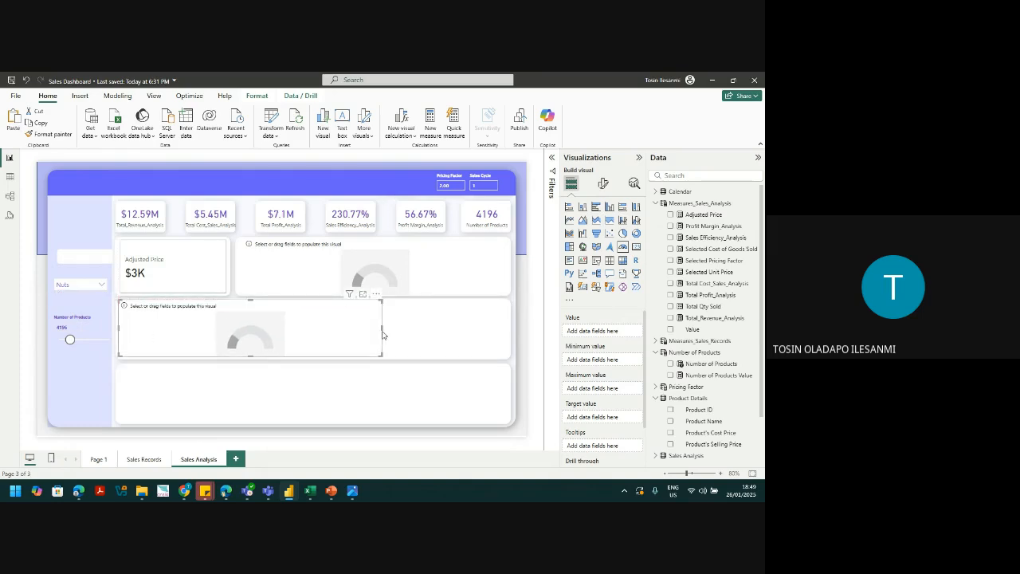
left_click_drag(382, 335, 507, 336)
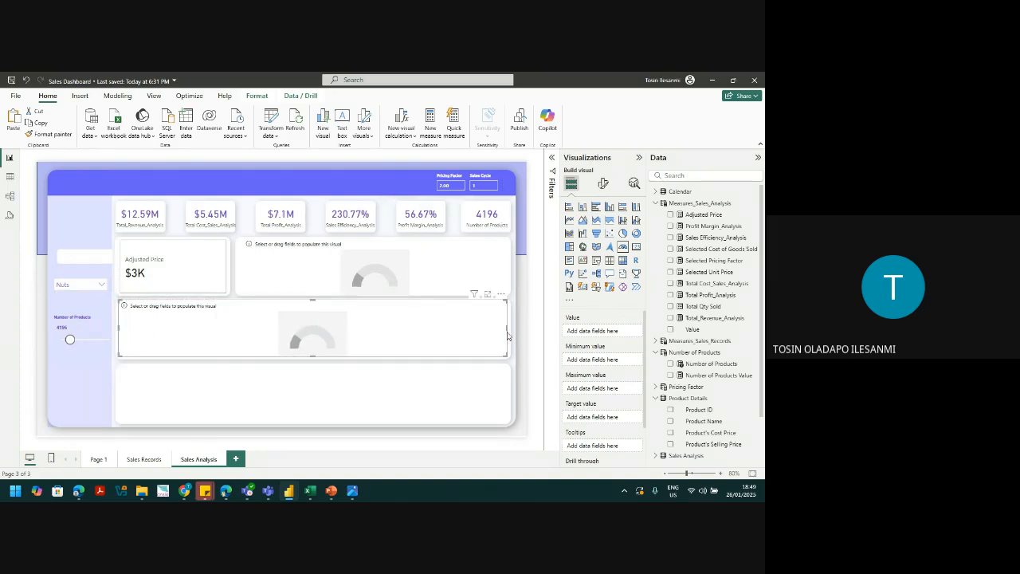
key("ctrl+c")
key("ctrl+v")
left_click_drag(444, 361, 443, 398)
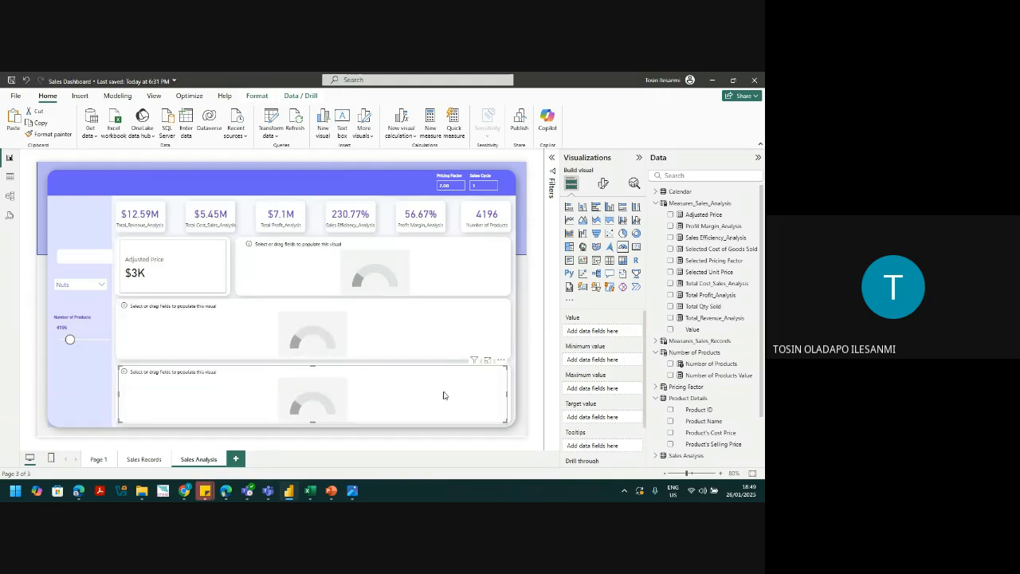
left_click(436, 281)
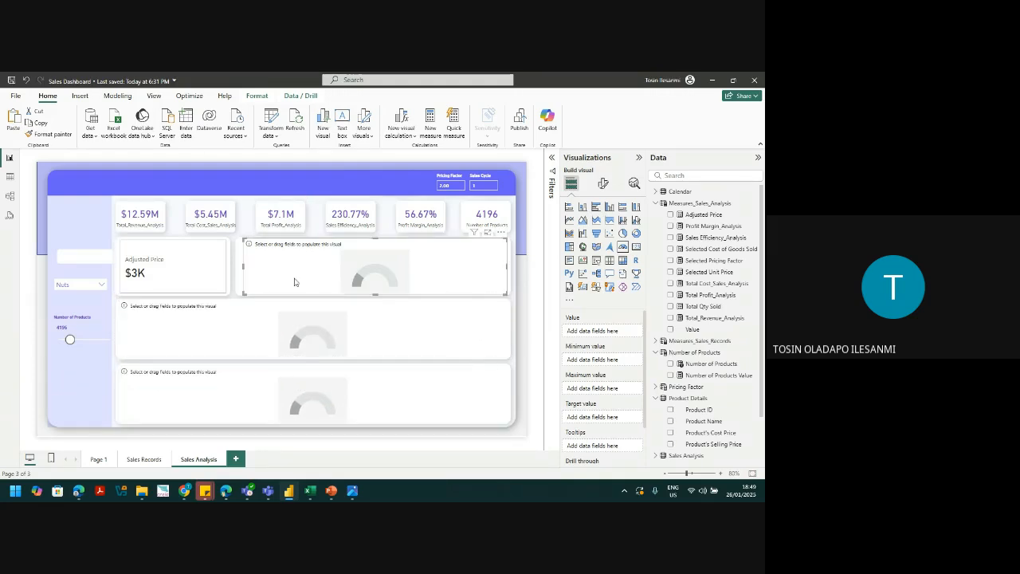
left_click_drag(243, 267, 239, 268)
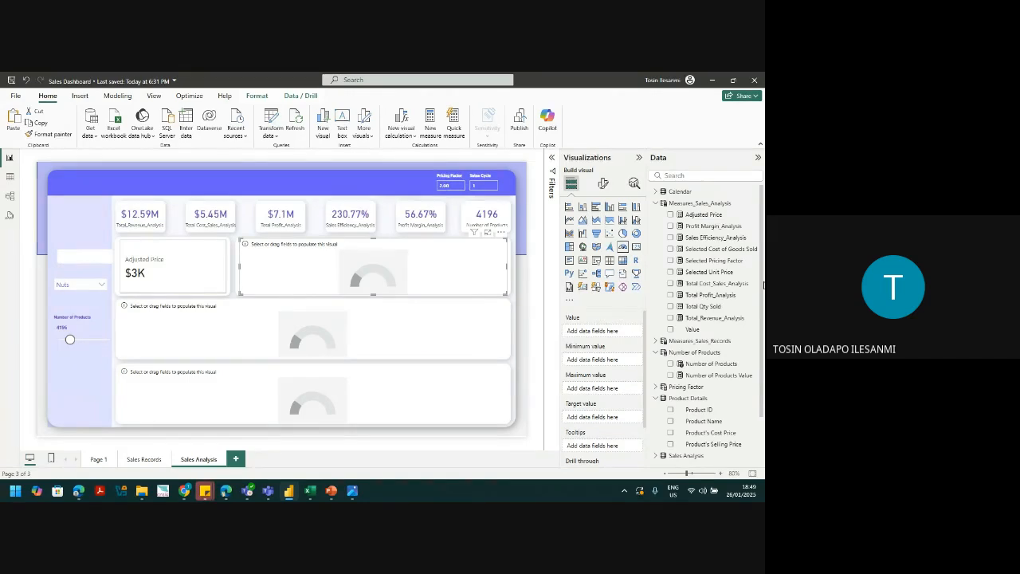
Step: Show Total_Revenue_Analysis in the top gauge and set its fill color to orange
left_click_drag(707, 319, 618, 334)
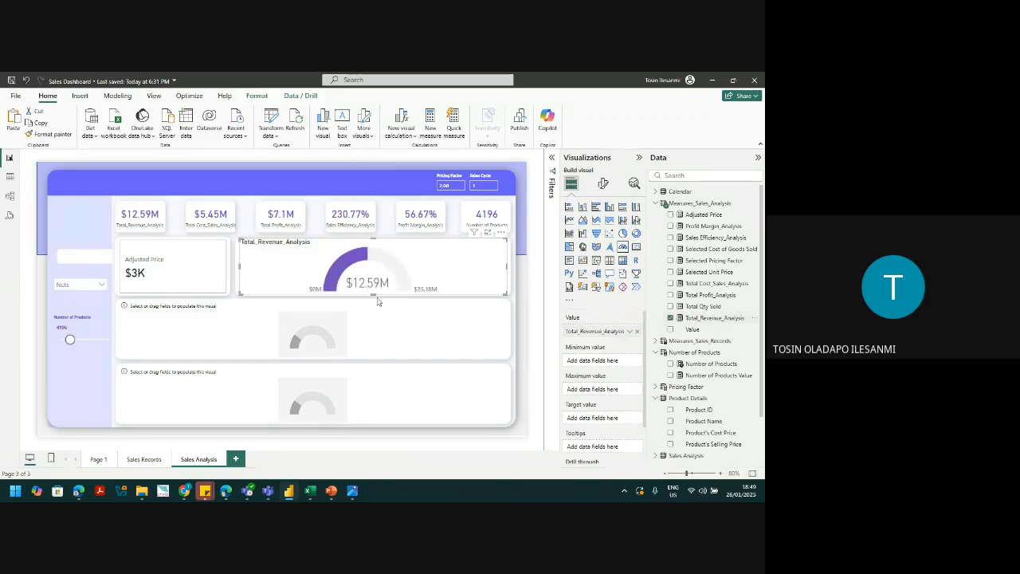
left_click(606, 184)
left_click(574, 271)
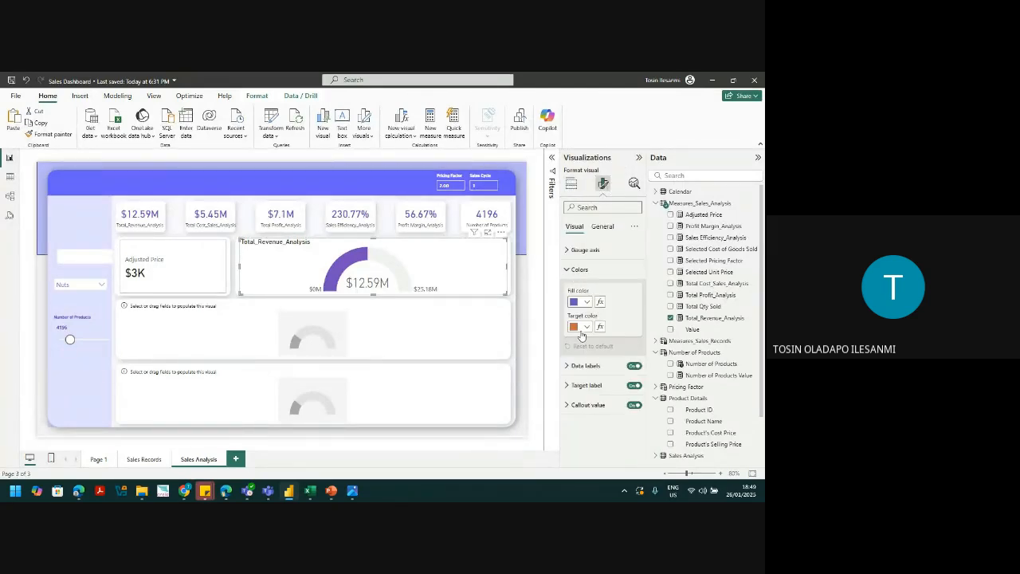
left_click(586, 302)
left_click(687, 266)
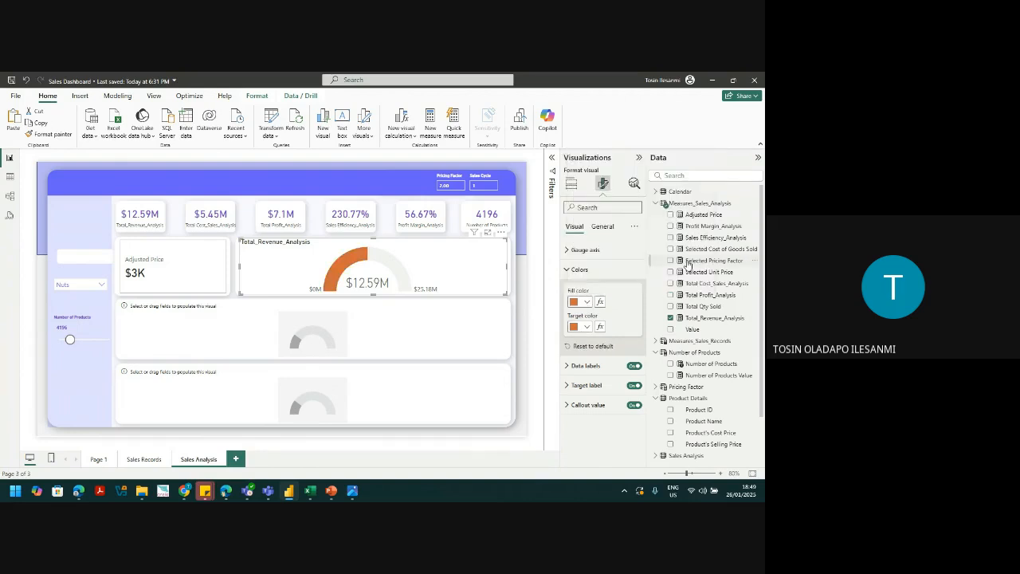
Step: Show Total Profit_Analysis in the middle gauge and copy the revenue gauge's orange style onto it
left_click(456, 324)
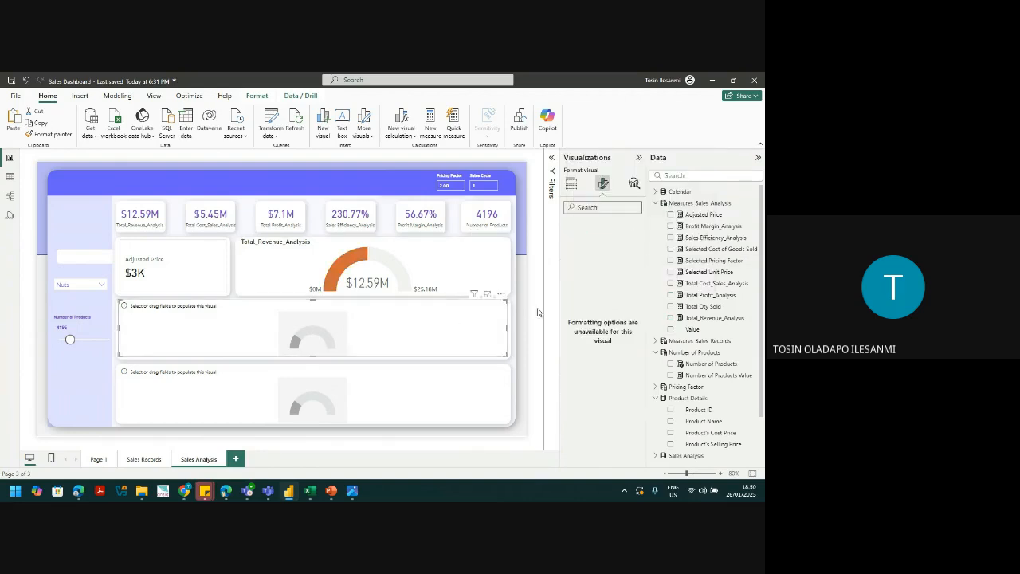
left_click(571, 185)
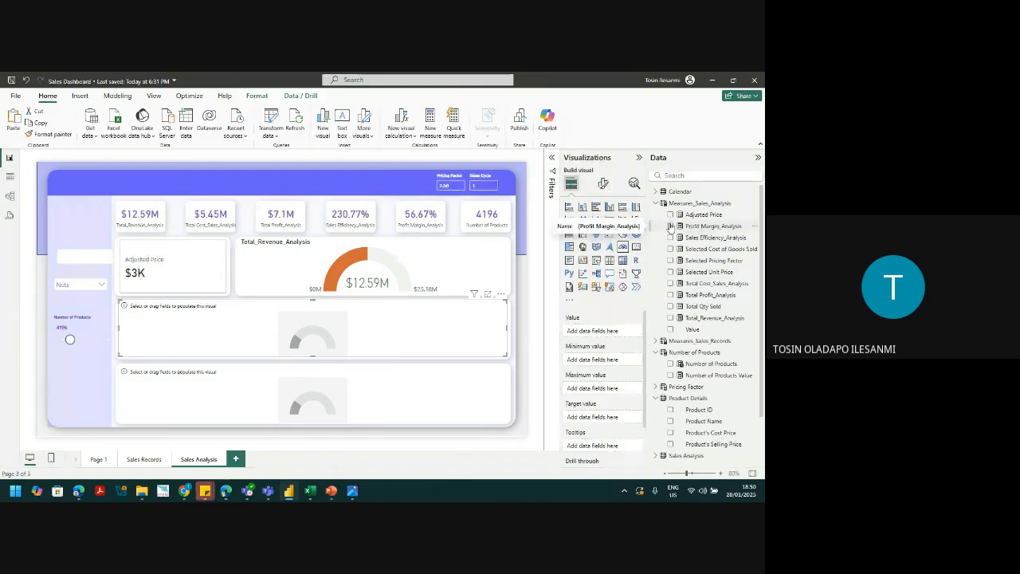
left_click(671, 295)
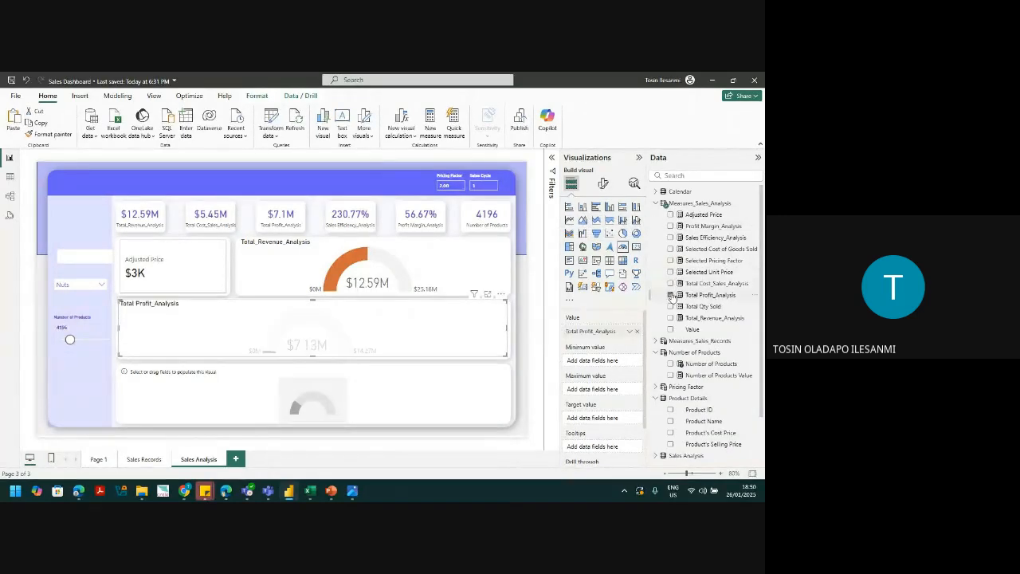
left_click(463, 275)
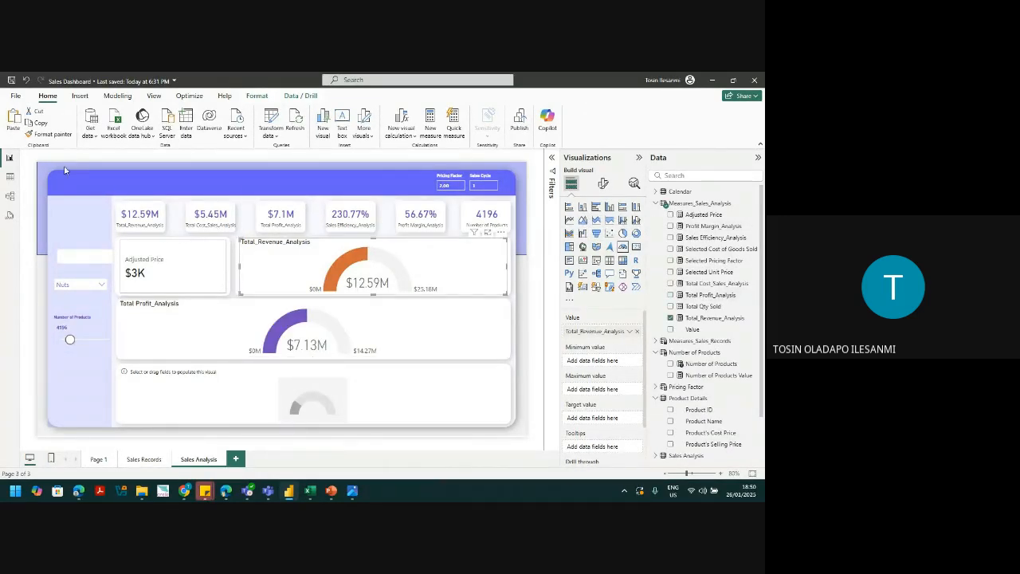
left_click(48, 134)
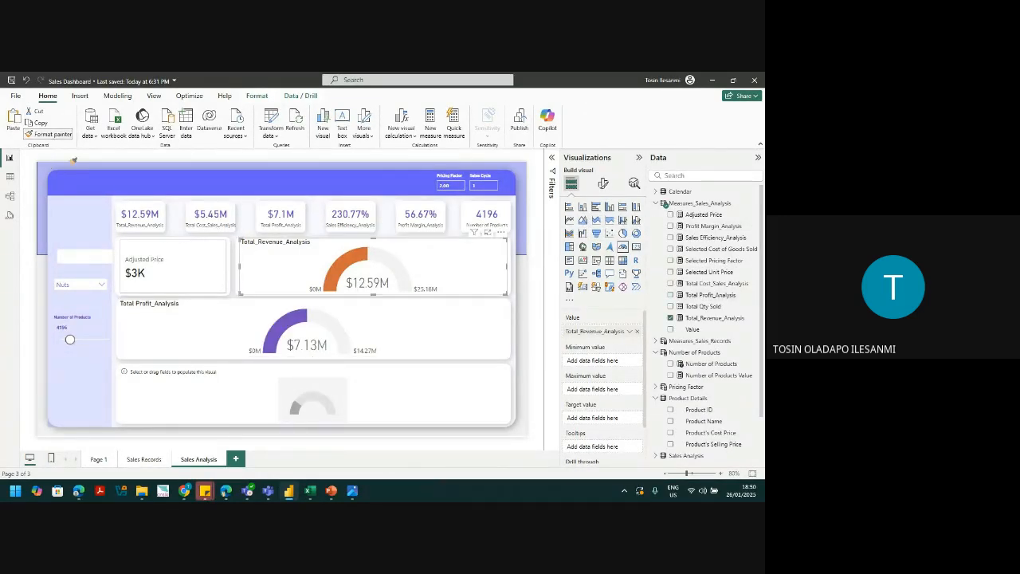
left_click(181, 325)
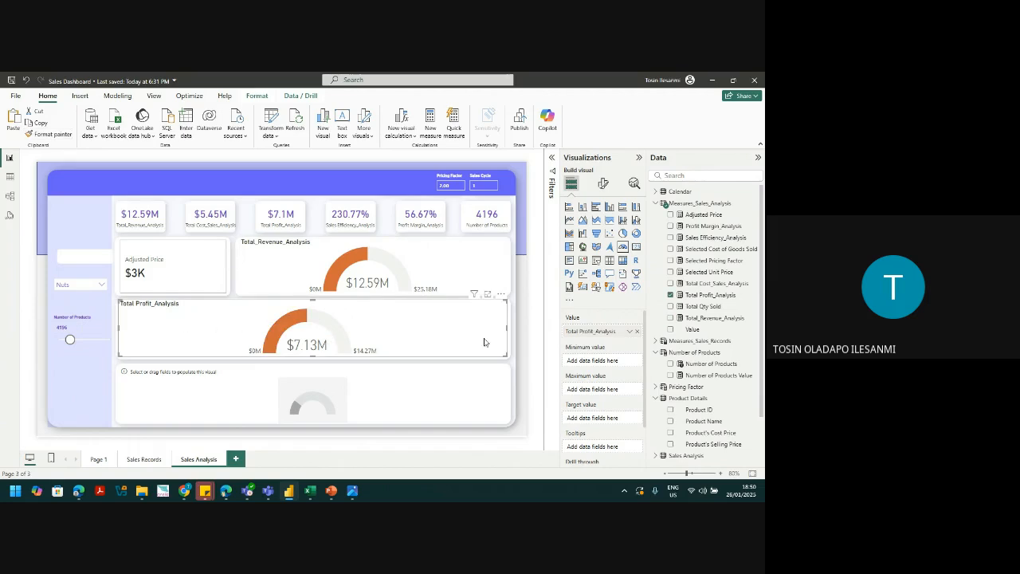
Step: Put Number of Products Value in the bottom gauge and paint it orange from the profit gauge
left_click(485, 389)
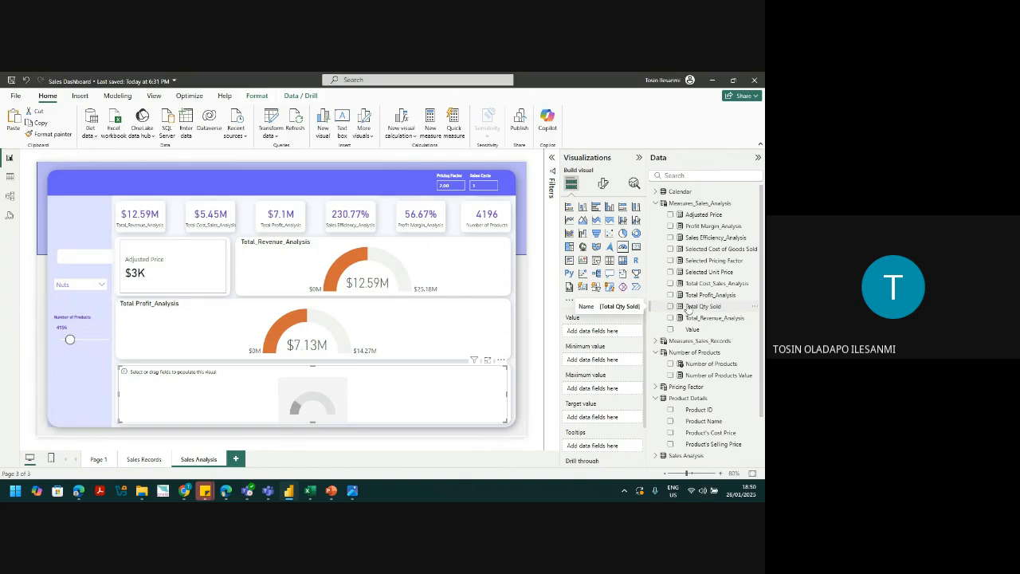
left_click(656, 203)
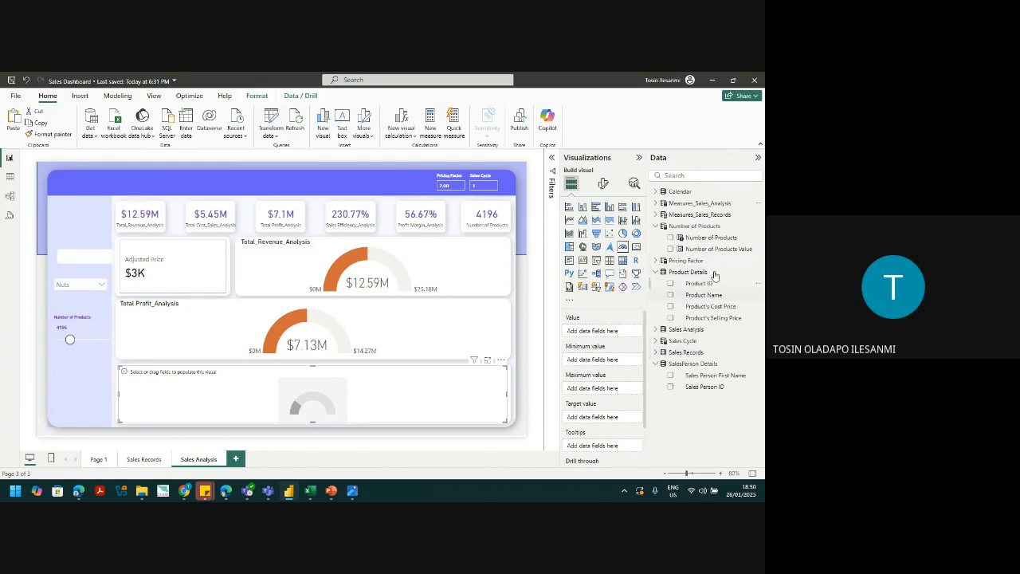
left_click_drag(705, 250, 606, 335)
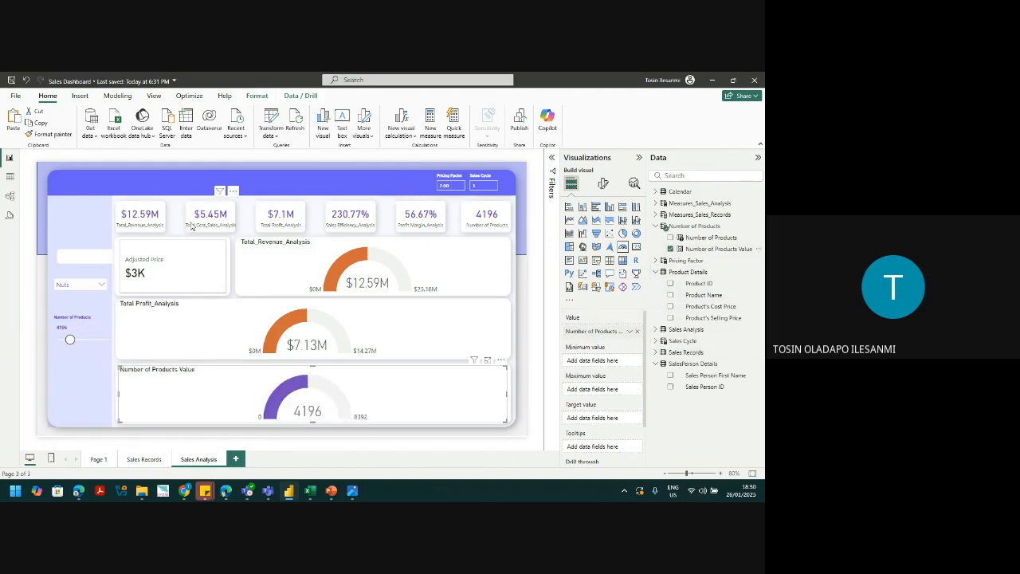
left_click(244, 330)
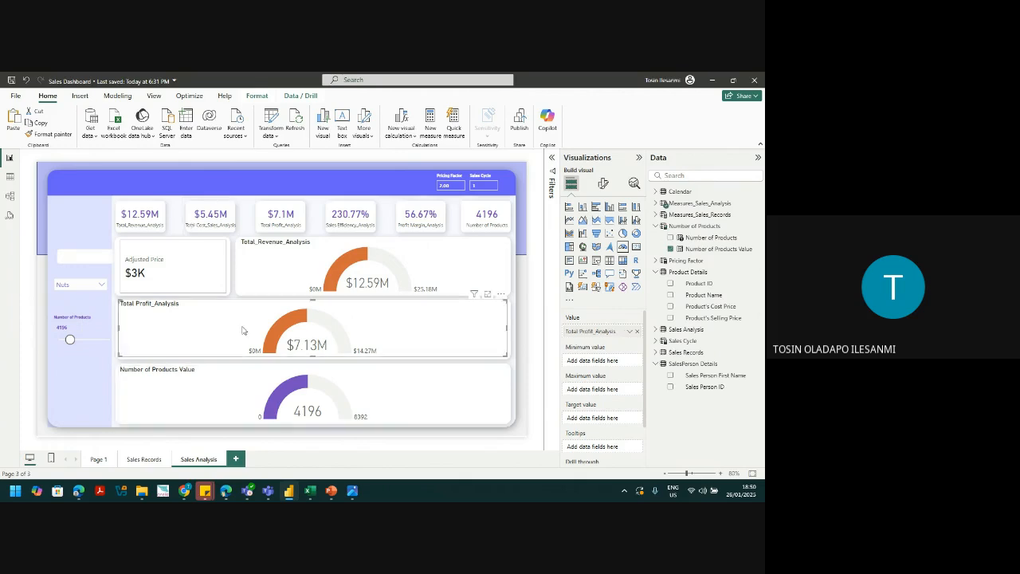
left_click(66, 135)
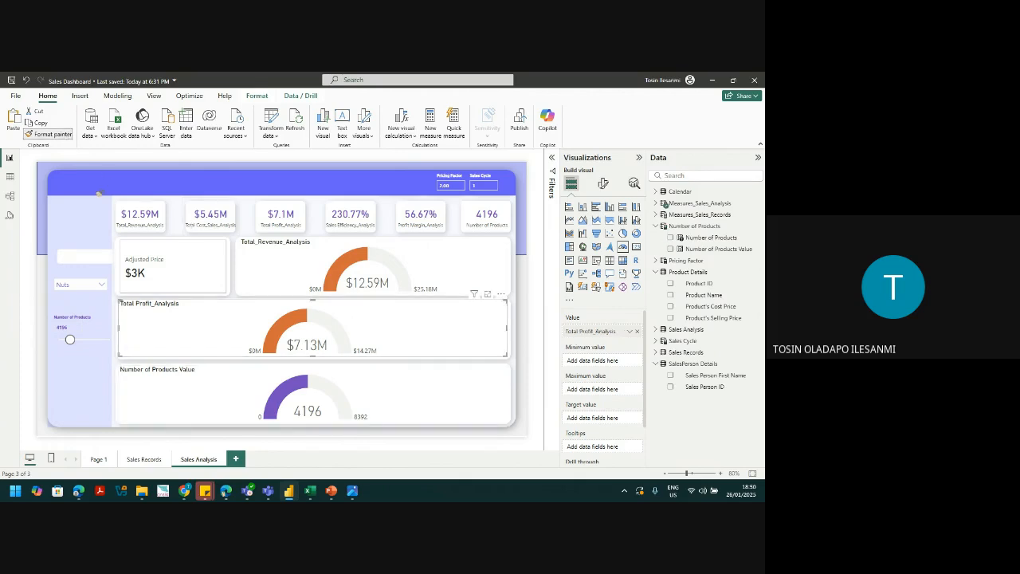
left_click(183, 404)
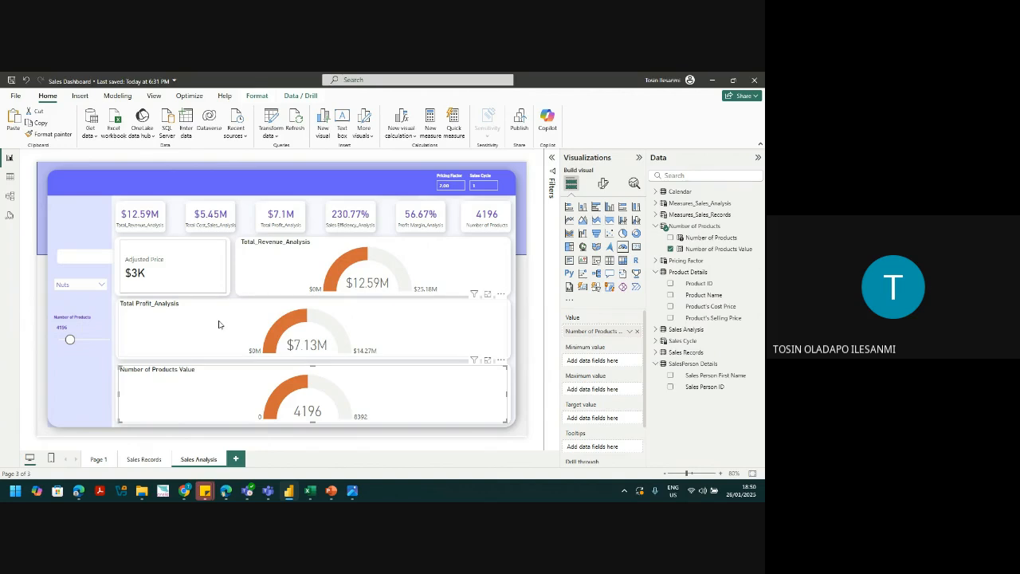
Step: Copy the Furaa's logo, dashboard title and Sales Records button onto Sales Analysis, keeping them synced
left_click(141, 461)
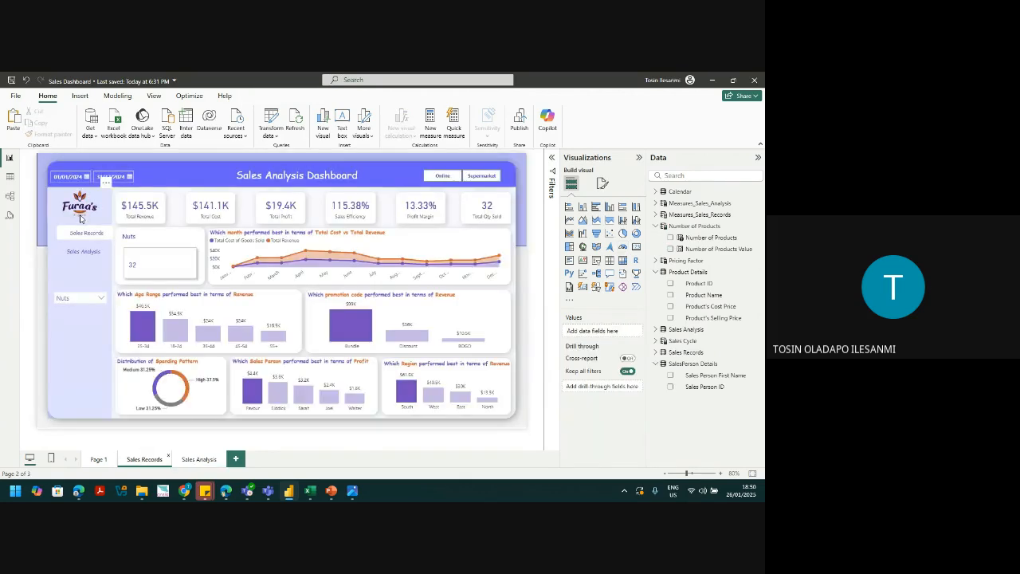
left_click(81, 219)
left_click(247, 183, "ctrl")
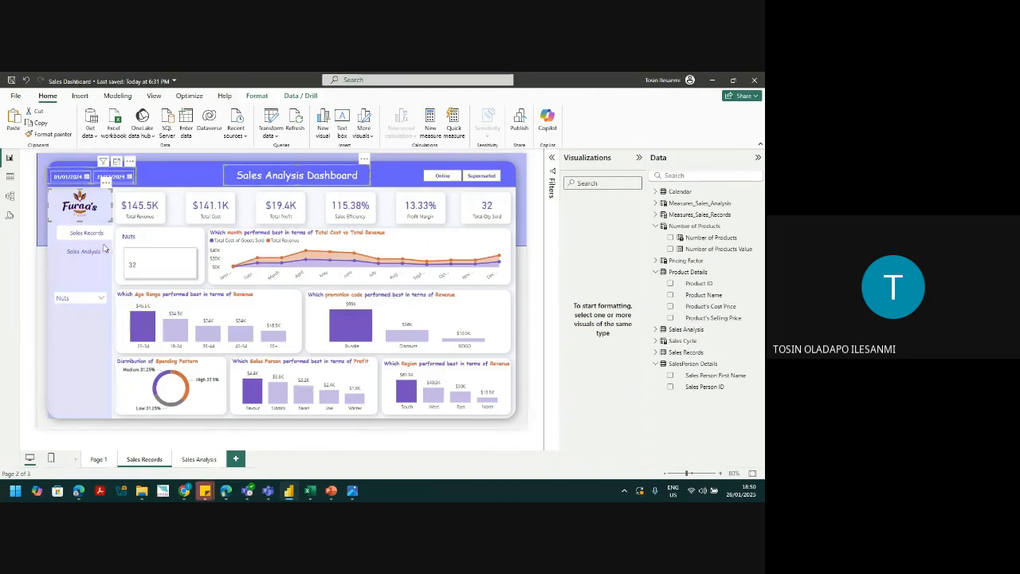
left_click(100, 236)
left_click(198, 460)
key("ctrl+v")
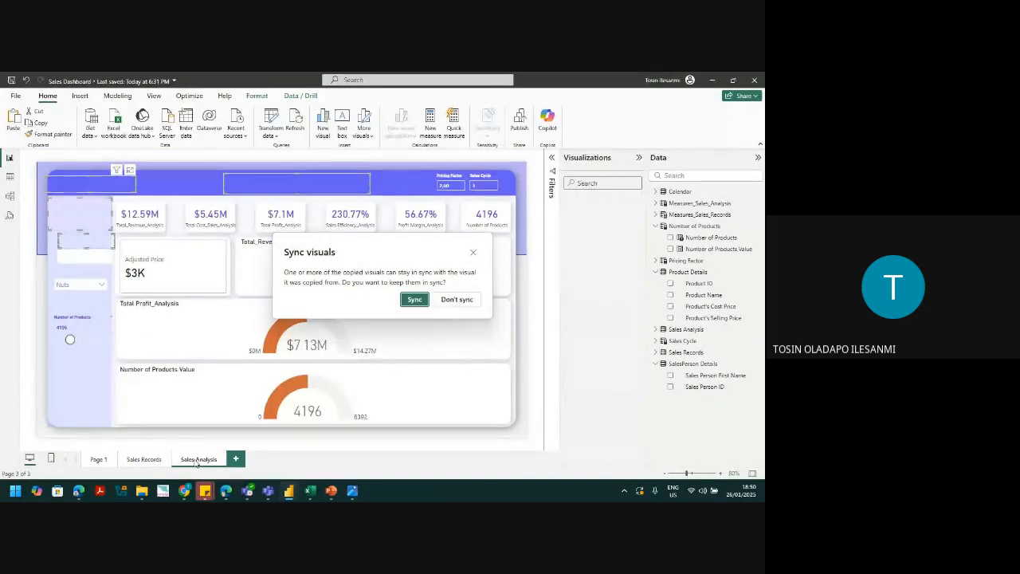
left_click(415, 299)
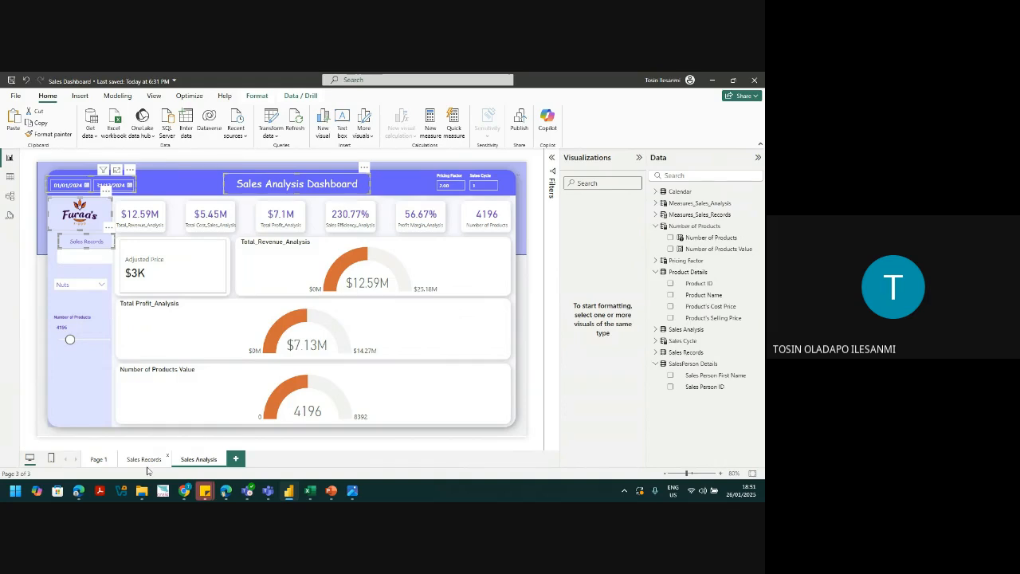
Step: Check the navigation buttons on Sales Records, then return to the Sales Analysis page
left_click(92, 265, "ctrl")
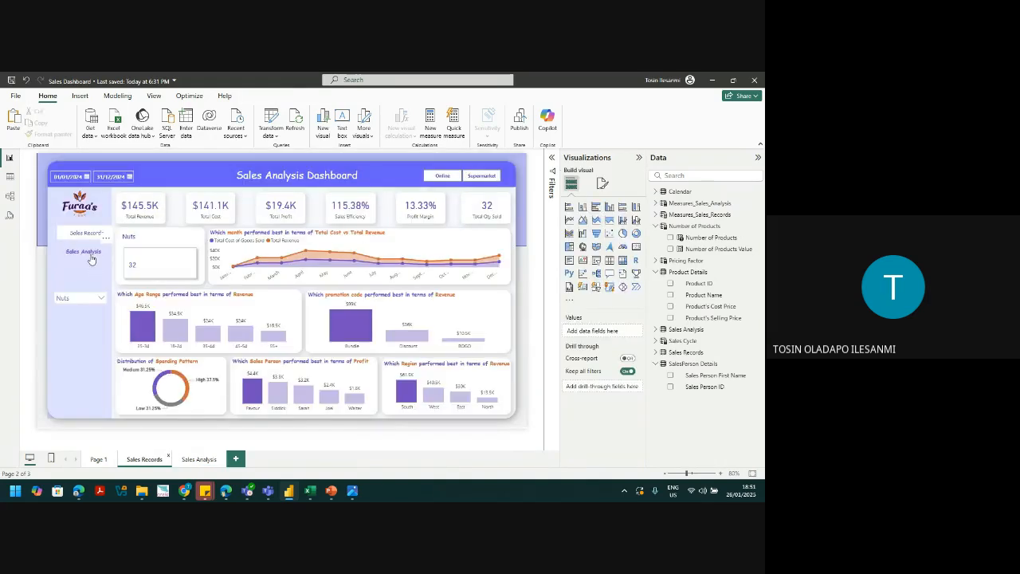
left_click(91, 255)
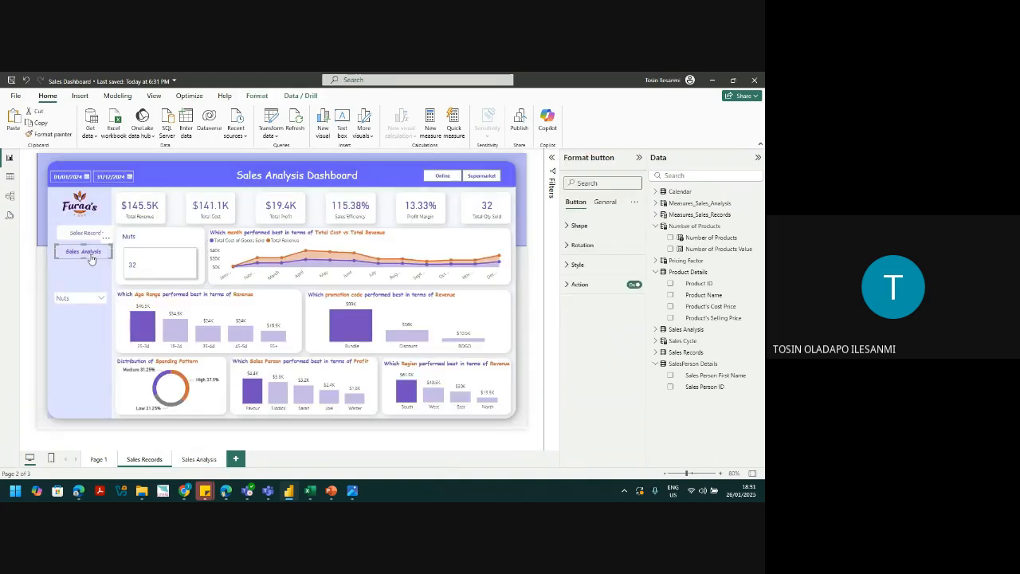
left_click(83, 235)
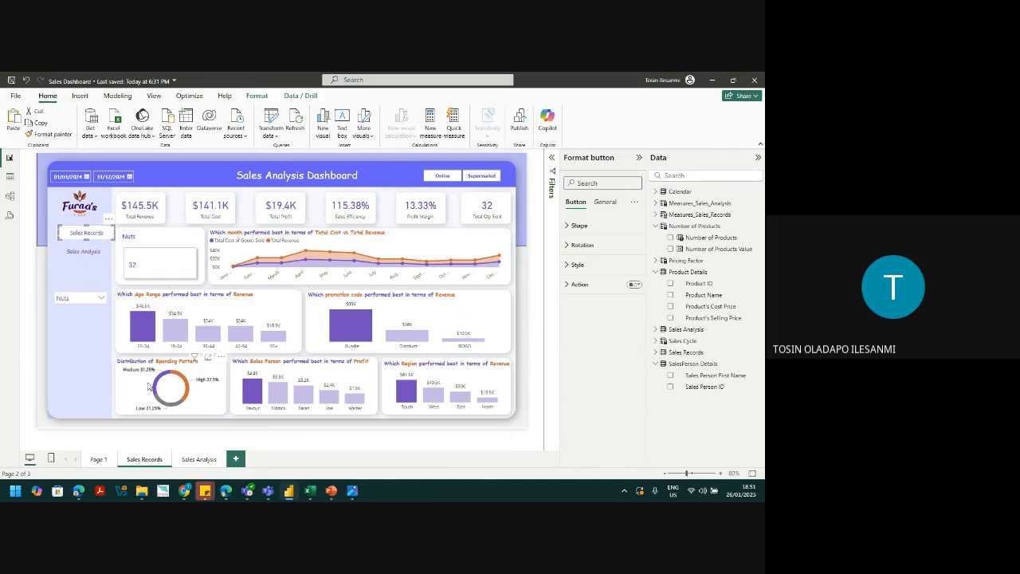
left_click(198, 460)
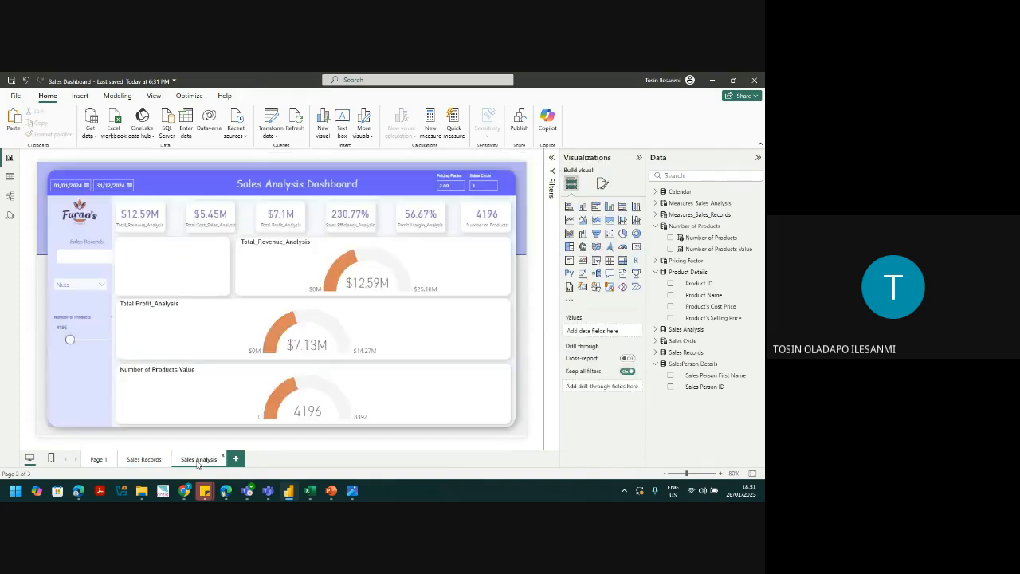
Step: Move the pasted button below Sales Records and relabel it Sales Analysis for On hover
left_click(94, 246)
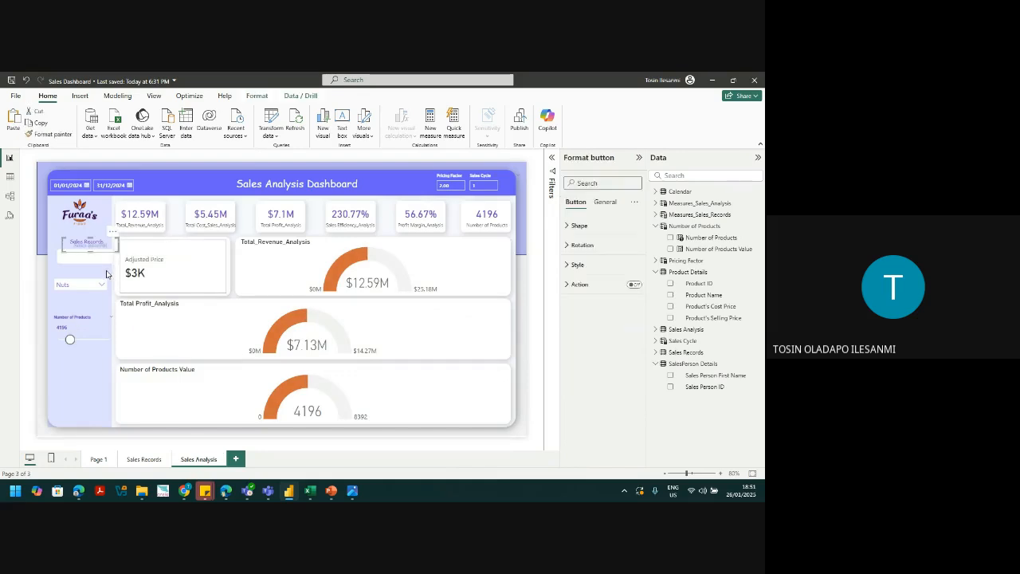
left_click_drag(96, 247, 92, 259)
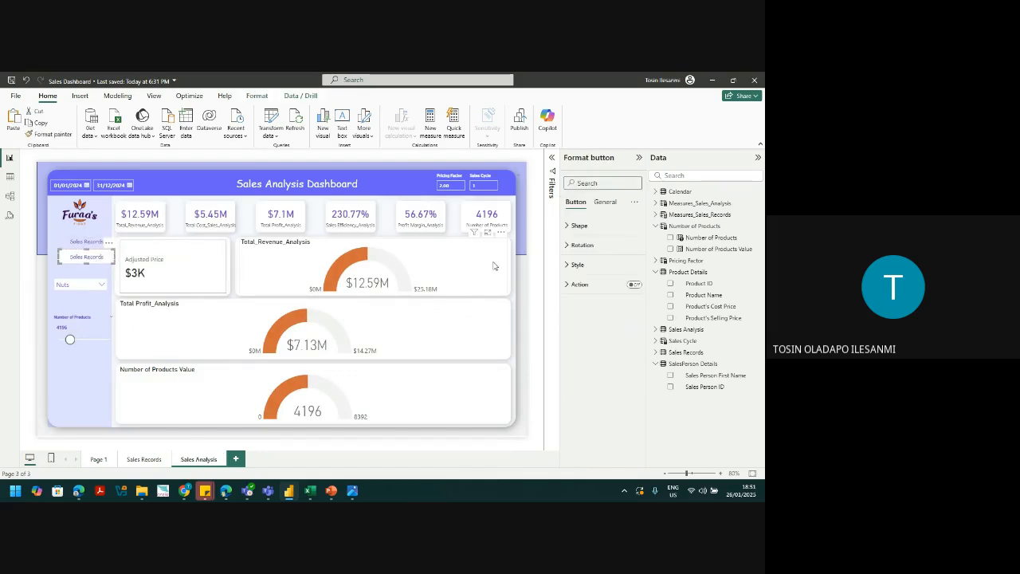
left_click(578, 264)
double_click(599, 359)
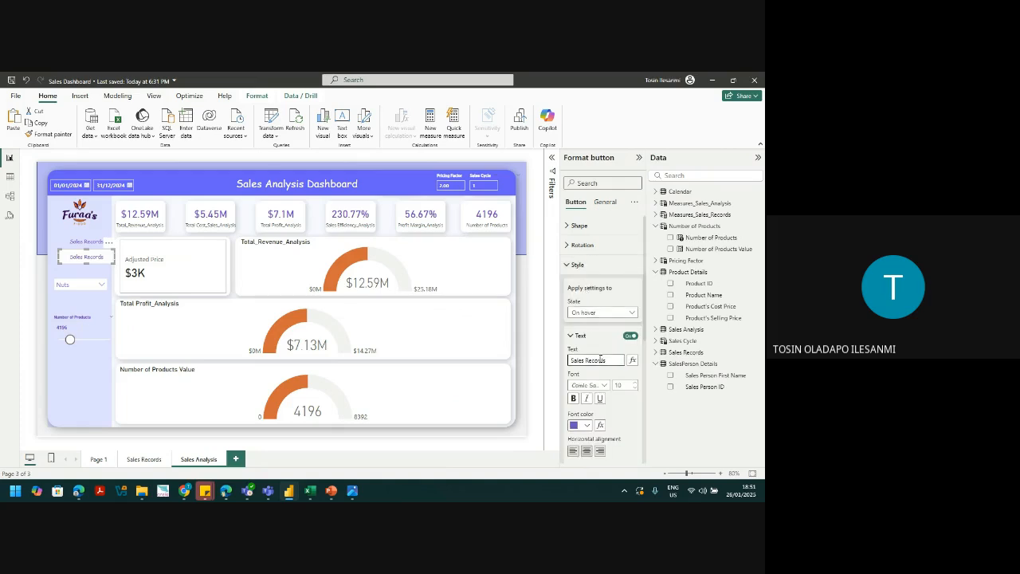
type("Analysis")
left_click(603, 203)
left_click(575, 203)
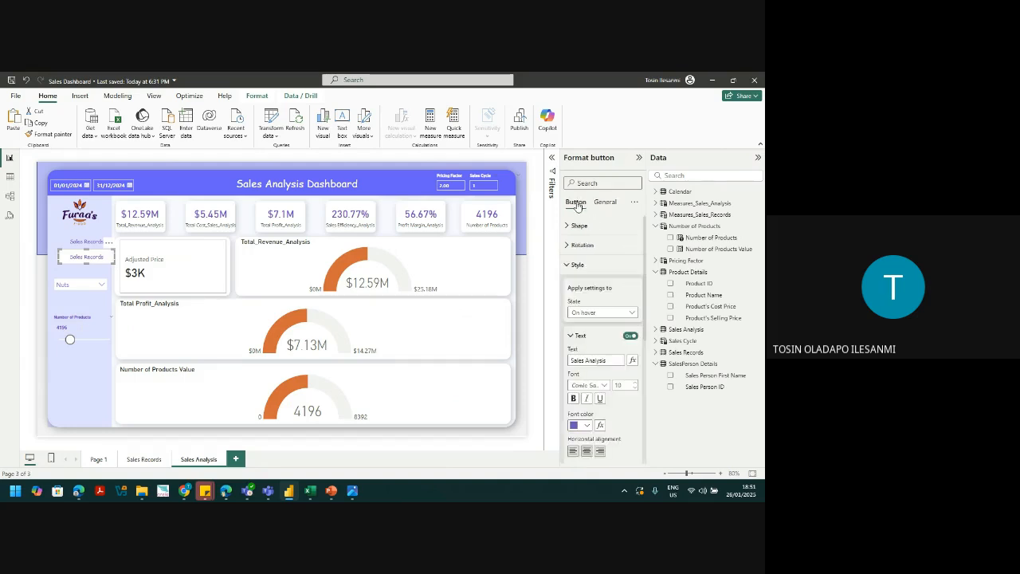
left_click(569, 266)
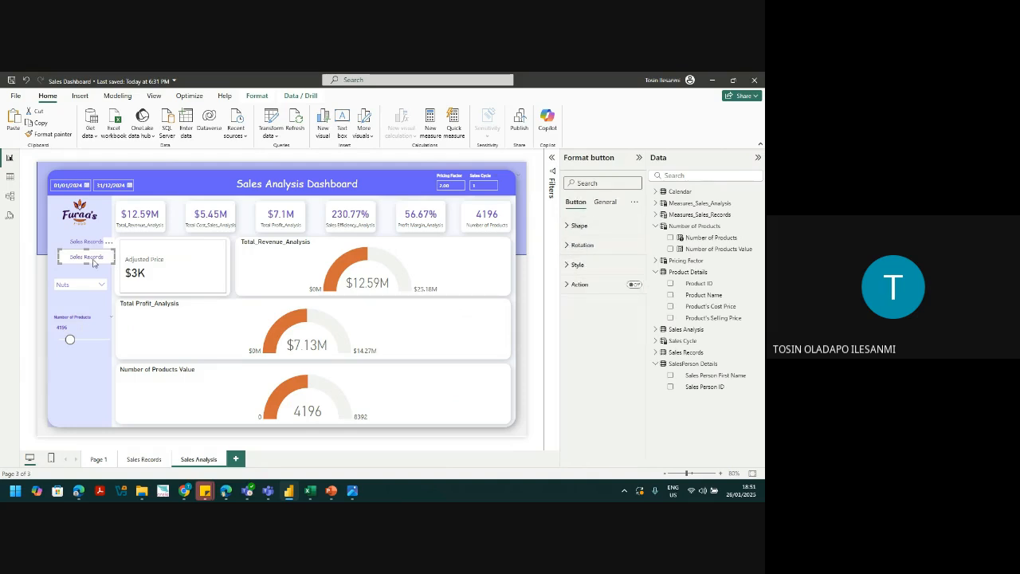
Step: Change the button's Default state label to Sales Analysis as well
left_click(571, 265)
left_click(590, 312)
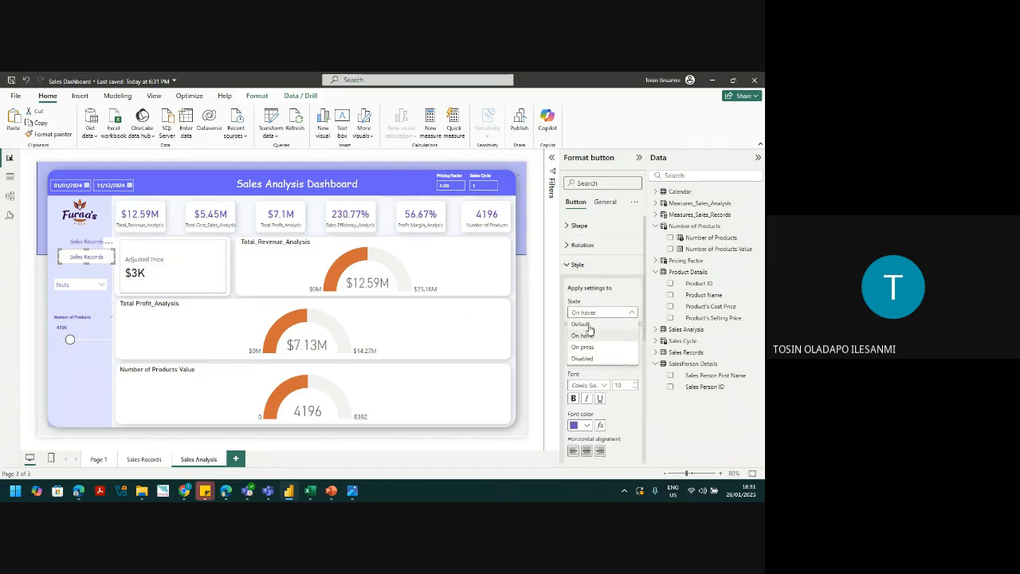
left_click(582, 325)
double_click(598, 360)
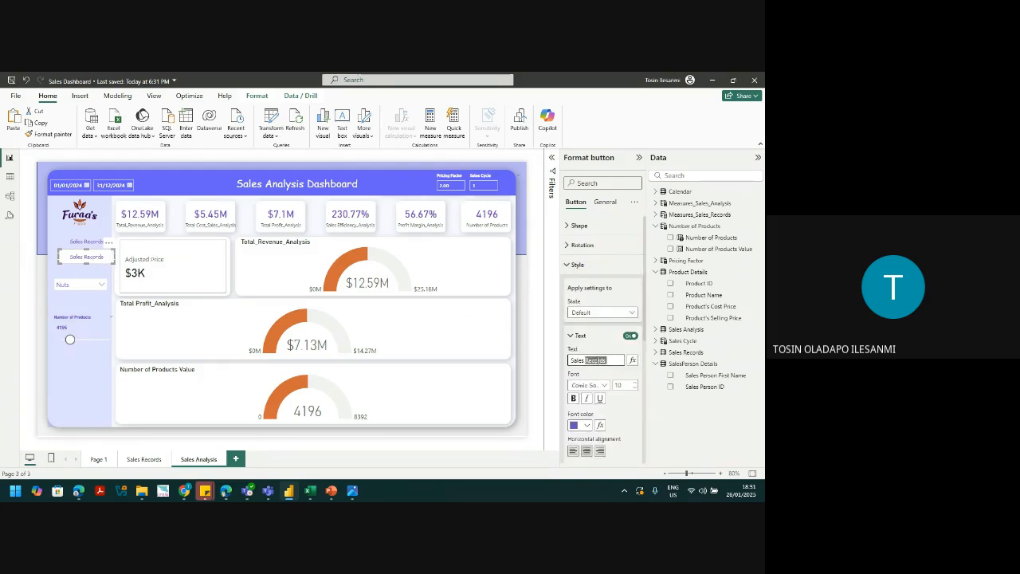
type("Analysis")
left_click(602, 336)
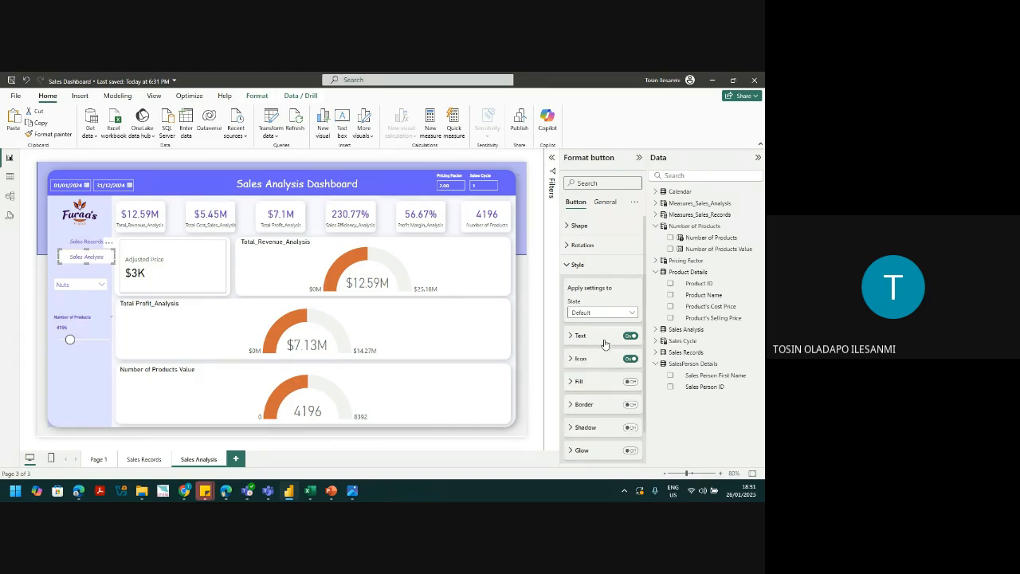
Step: Set the Sales Records button's action type to Page navigation
left_click(84, 239)
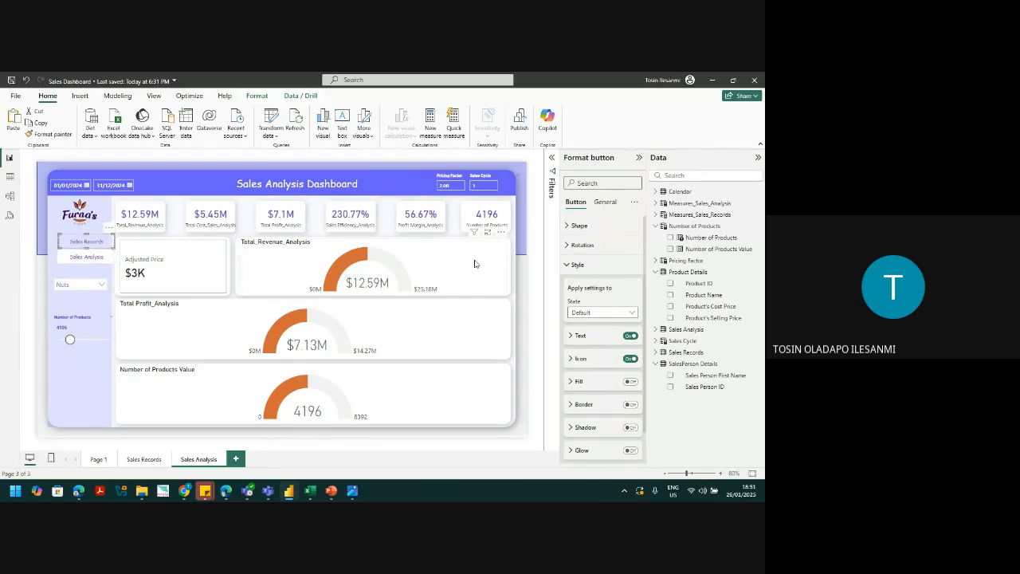
left_click(576, 265)
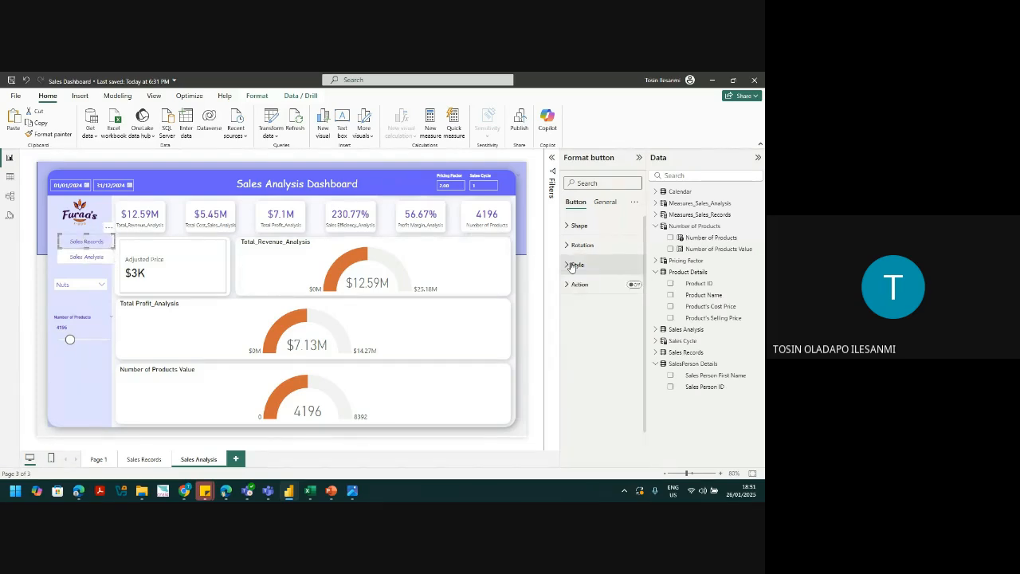
left_click(611, 289)
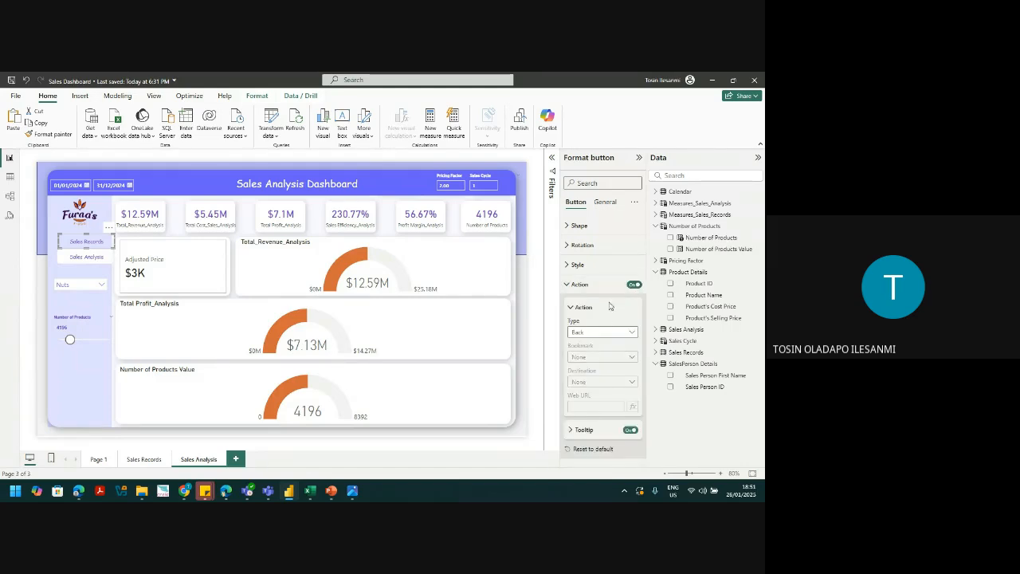
left_click(604, 332)
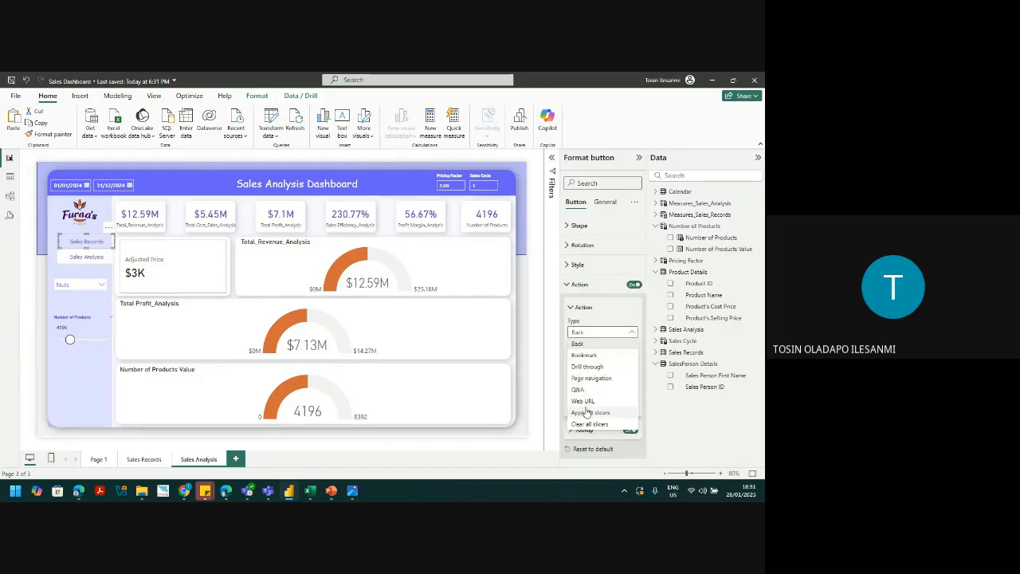
left_click(592, 378)
left_click(540, 317)
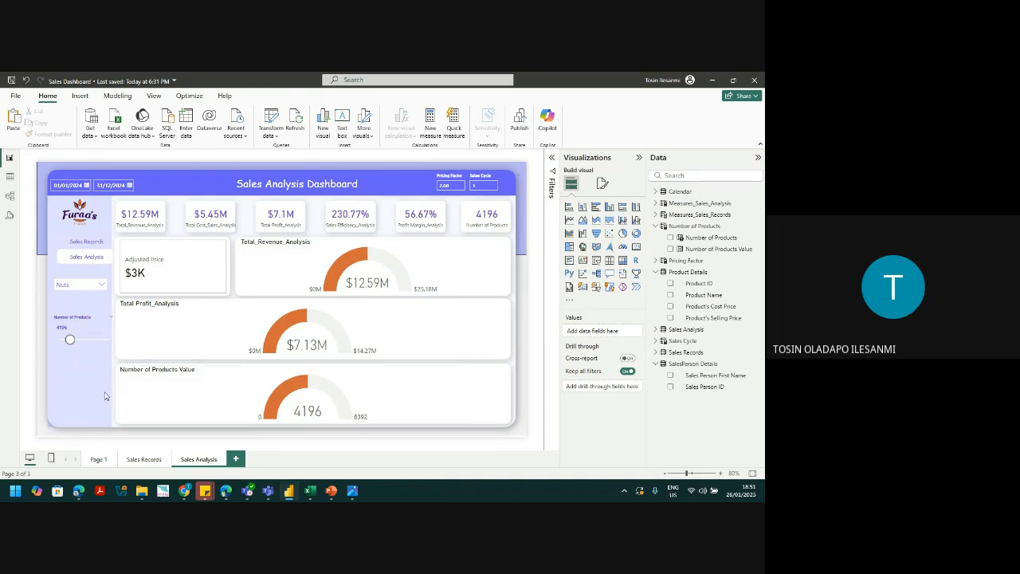
left_click(194, 281)
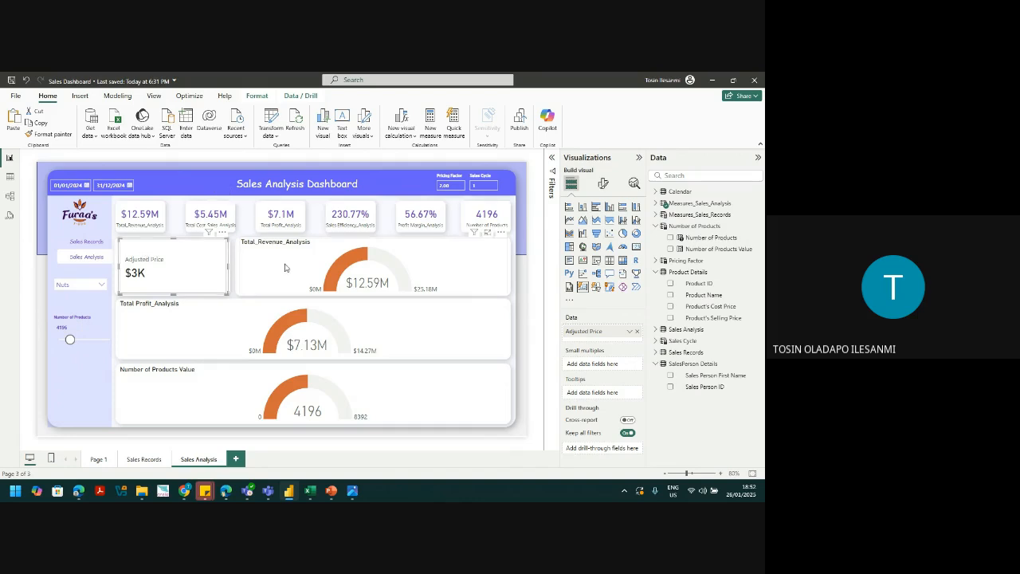
Step: Filter the product slicer to Chips instead of Nuts
left_click(101, 286)
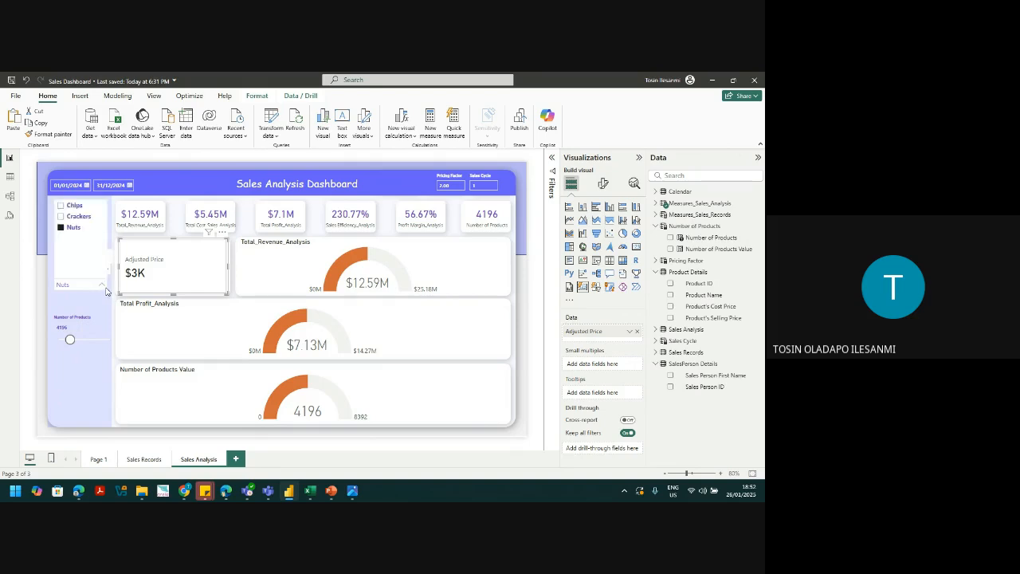
left_click(60, 228)
left_click(61, 206)
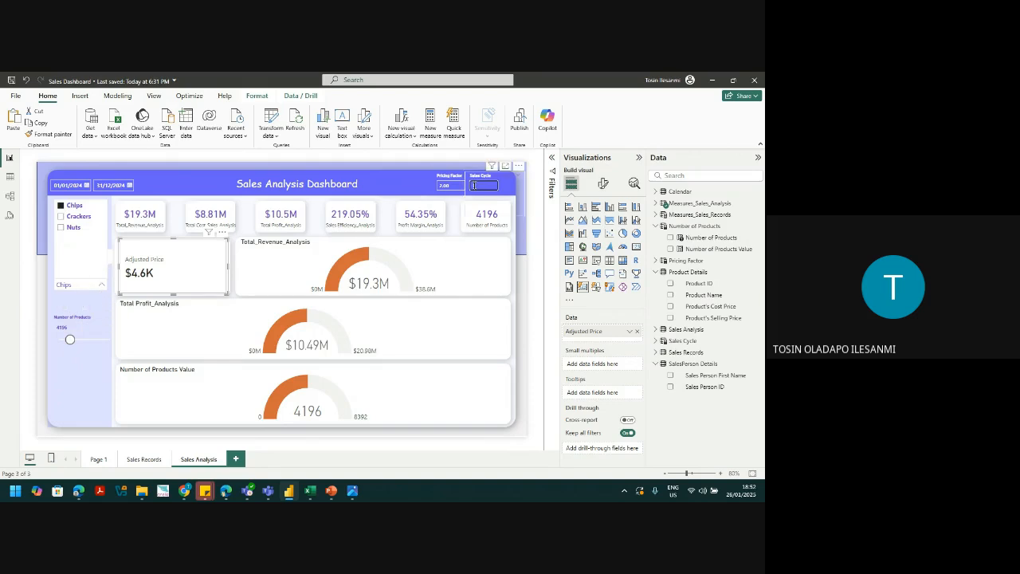
Step: Set the pricing factor to 1 and drag Number of Products down to 0
left_click(454, 187)
type("1")
key("Return")
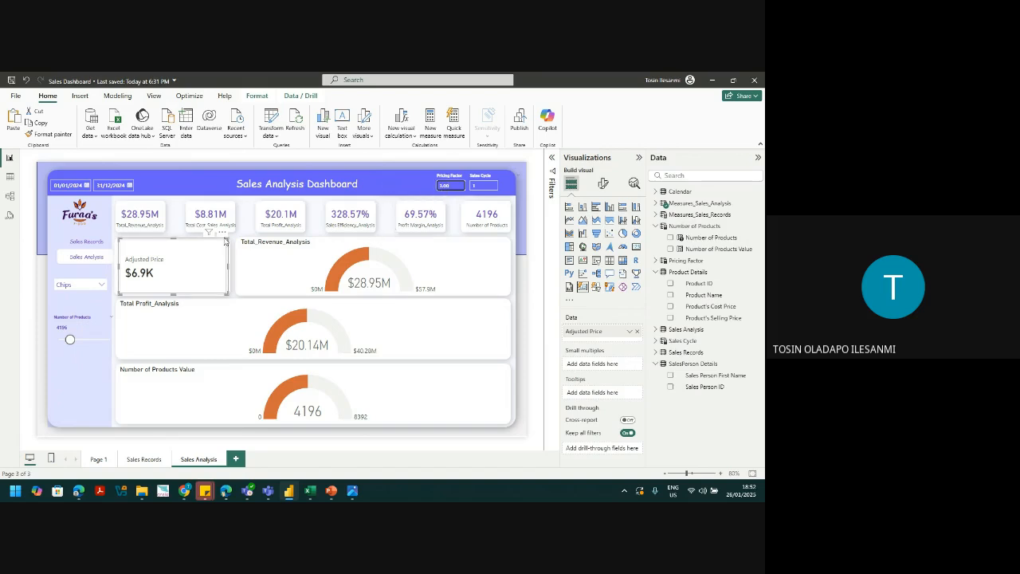
left_click_drag(70, 340, 48, 343)
double_click(449, 187)
type("1")
key("Return")
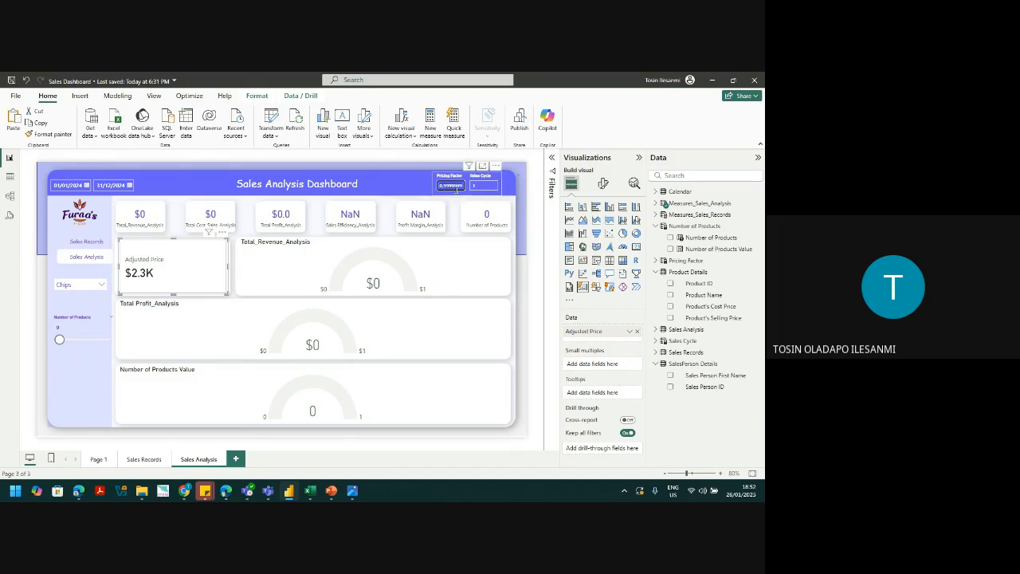
Step: Set the pricing factor to 2, raising Adjusted Price to $4.6K
left_click(60, 341)
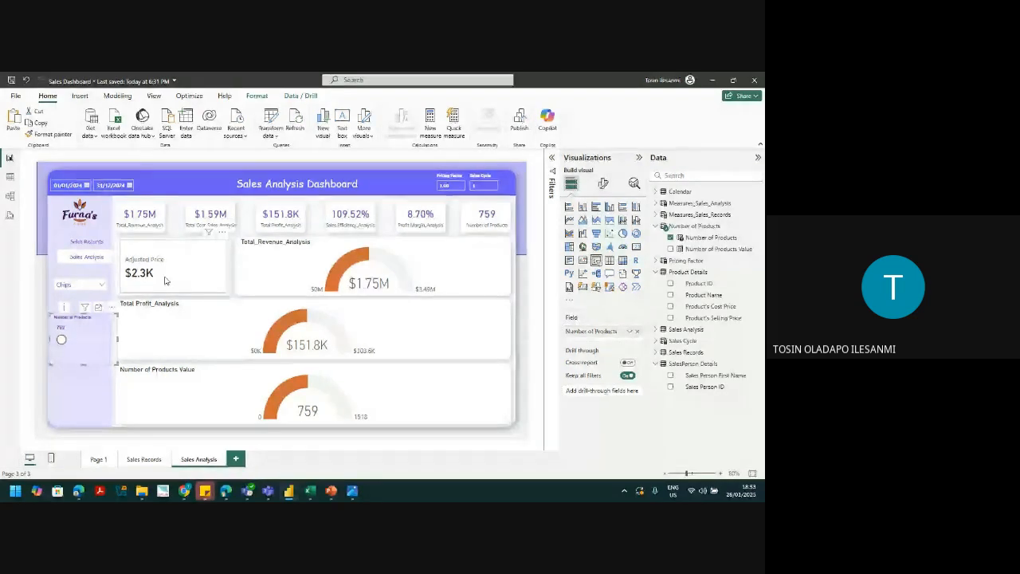
left_click(451, 185)
type("2")
key("Return")
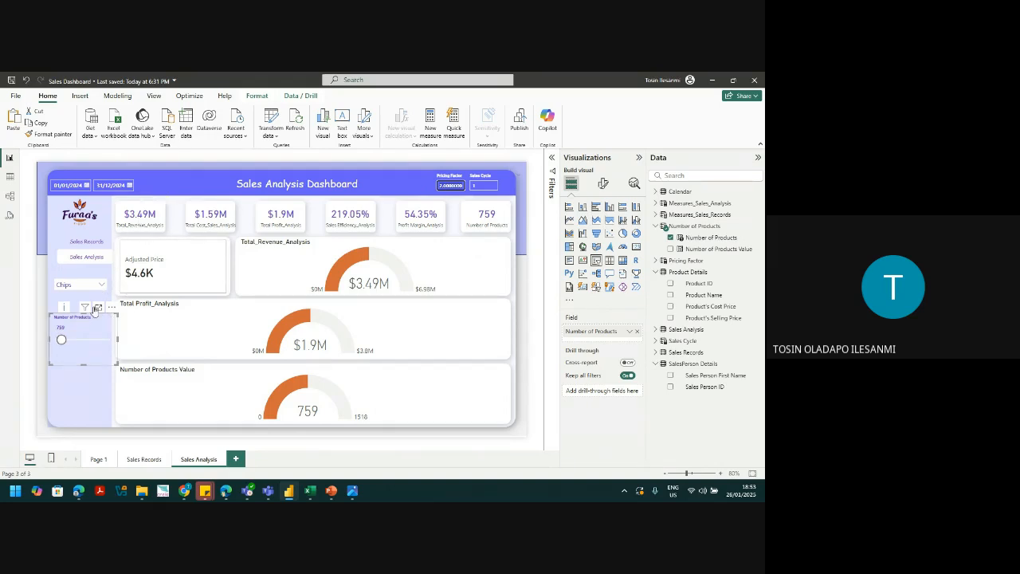
Step: Adjust the Number of Products slider to 4555, giving $20.95M revenue
left_click(62, 341)
left_click_drag(63, 342, 68, 342)
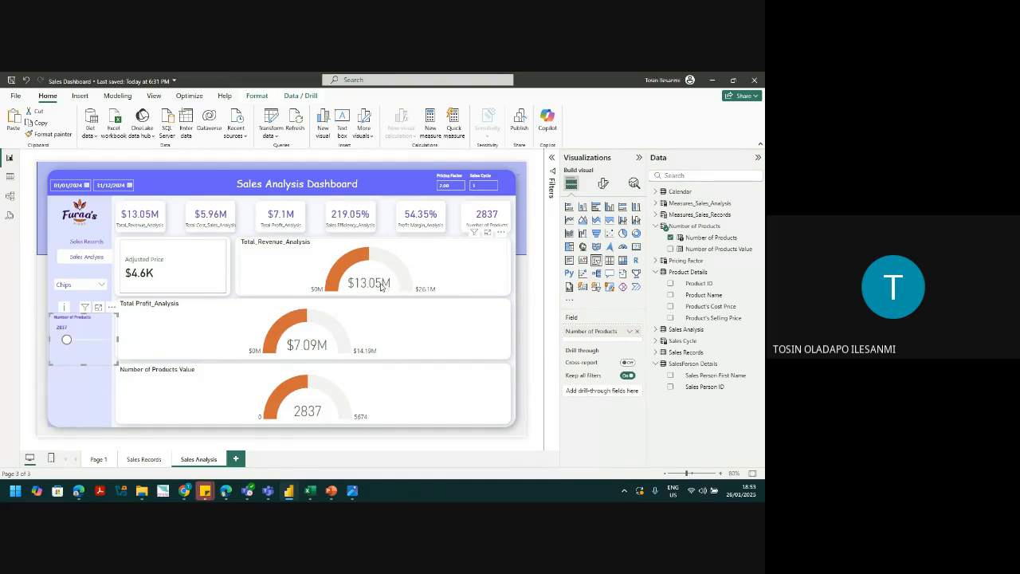
left_click_drag(67, 341, 76, 342)
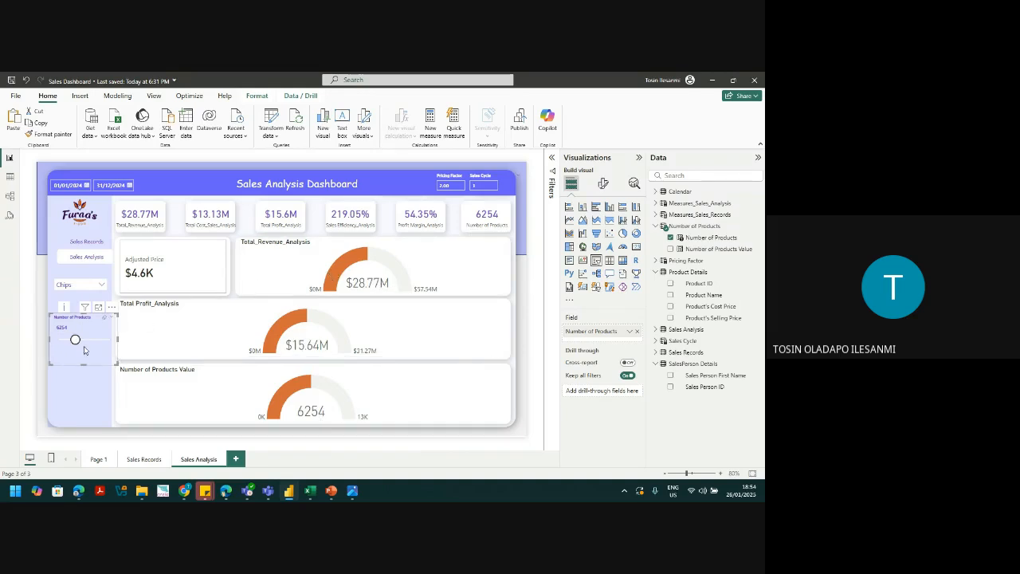
left_click_drag(75, 339, 71, 340)
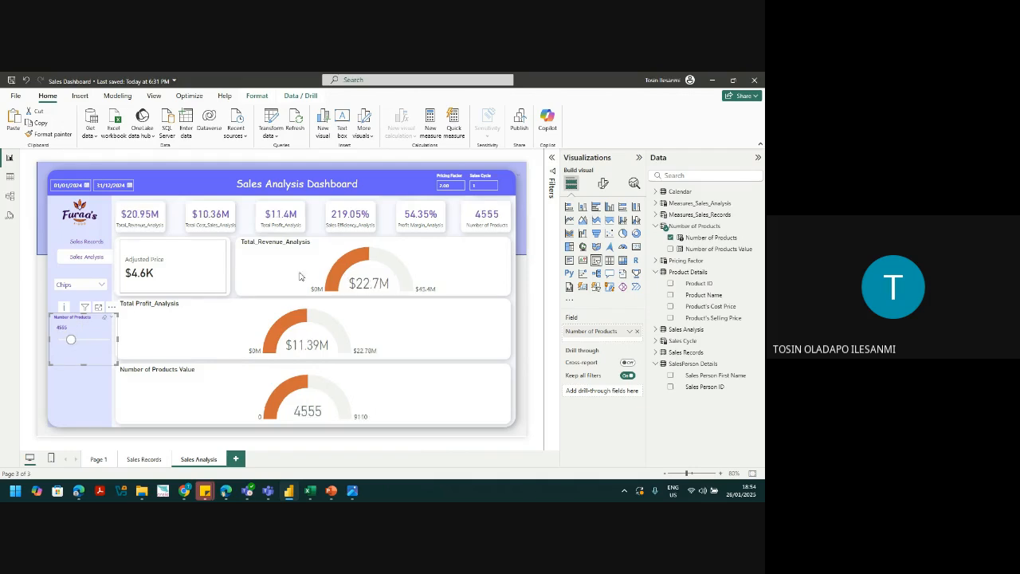
mouse_move(385, 287)
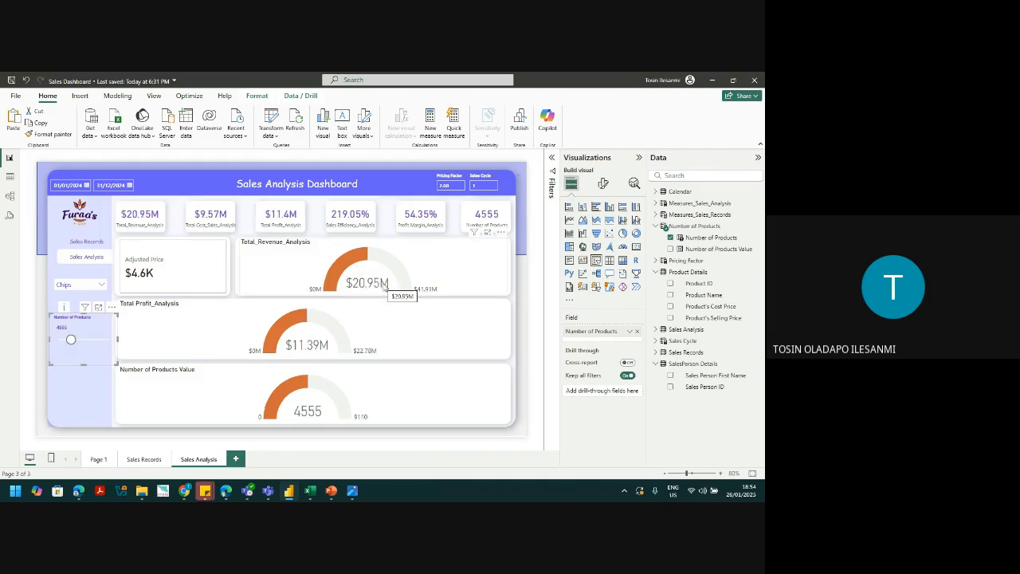
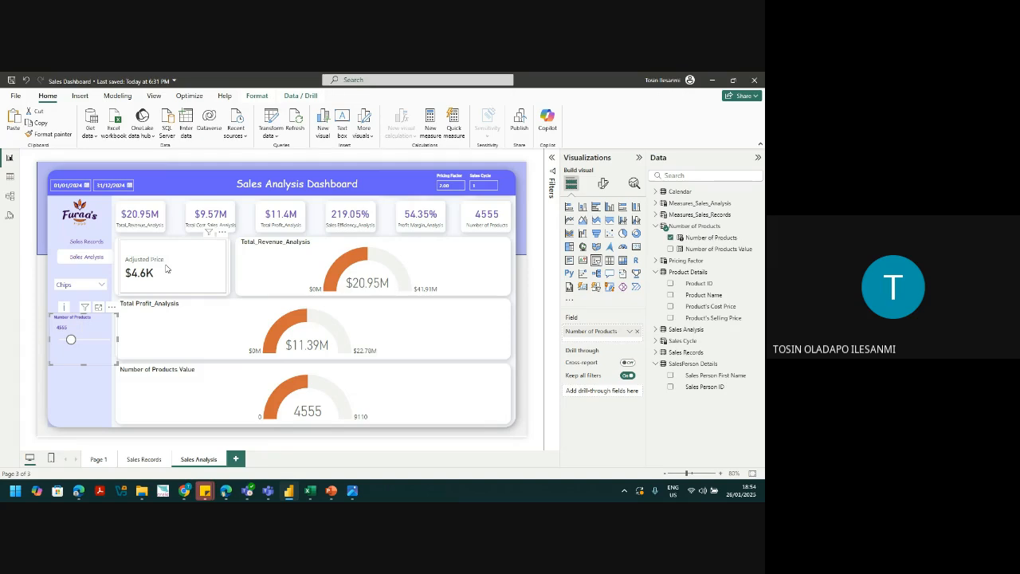
Step: Switch the product slicer from Chips to Nuts so the cards and gauges show Nuts figures
left_click(101, 285)
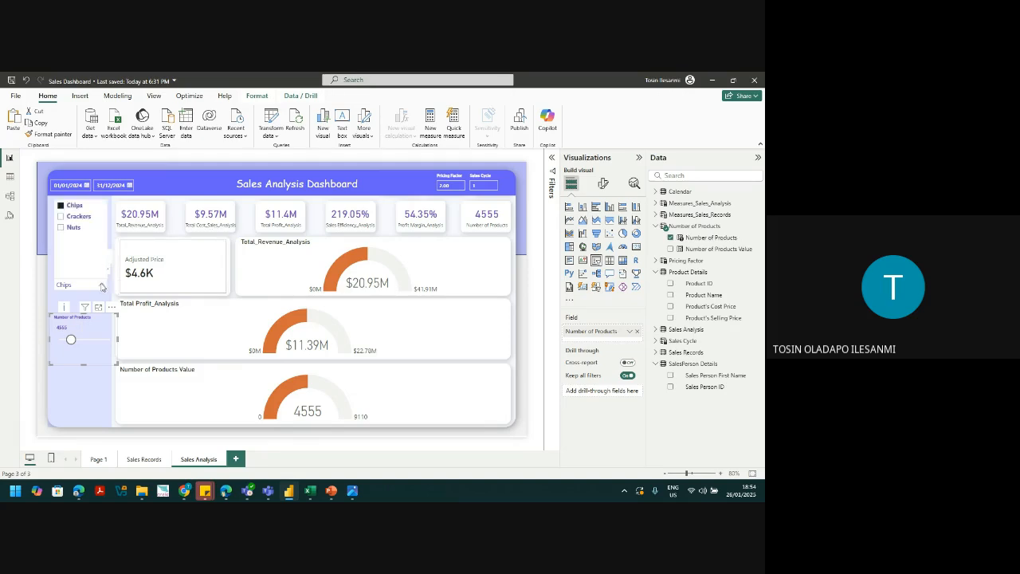
left_click(63, 228)
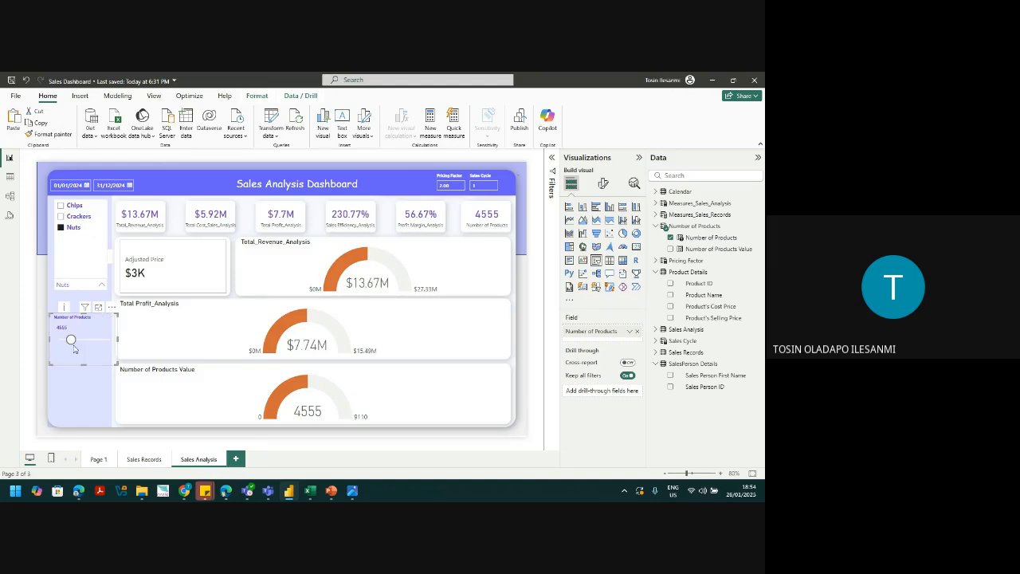
left_click(81, 380)
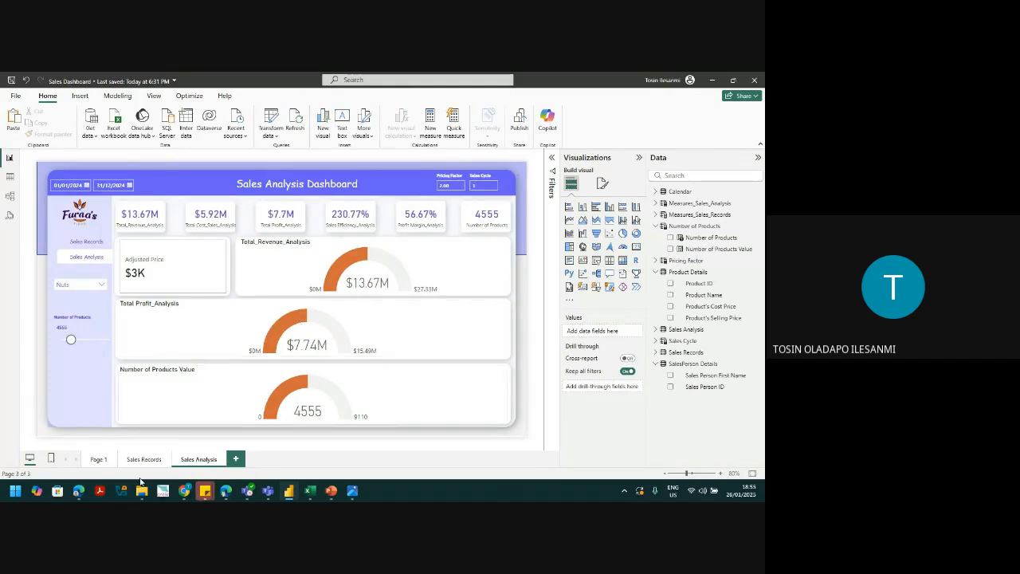
Step: Bring the Google Meet call forward briefly, then put it away to show the report
mouse_move(185, 492)
left_click(140, 438)
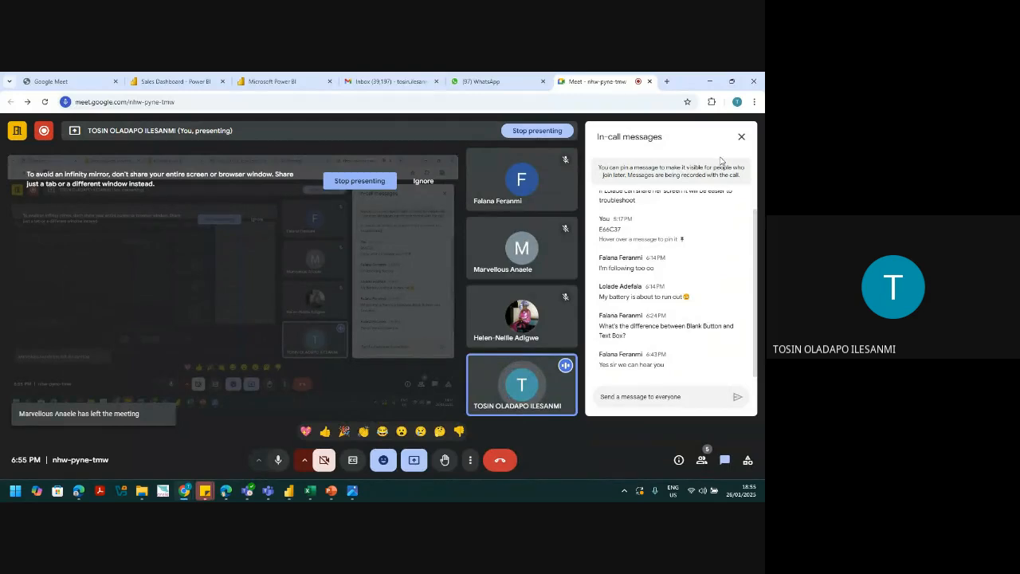
left_click(705, 81)
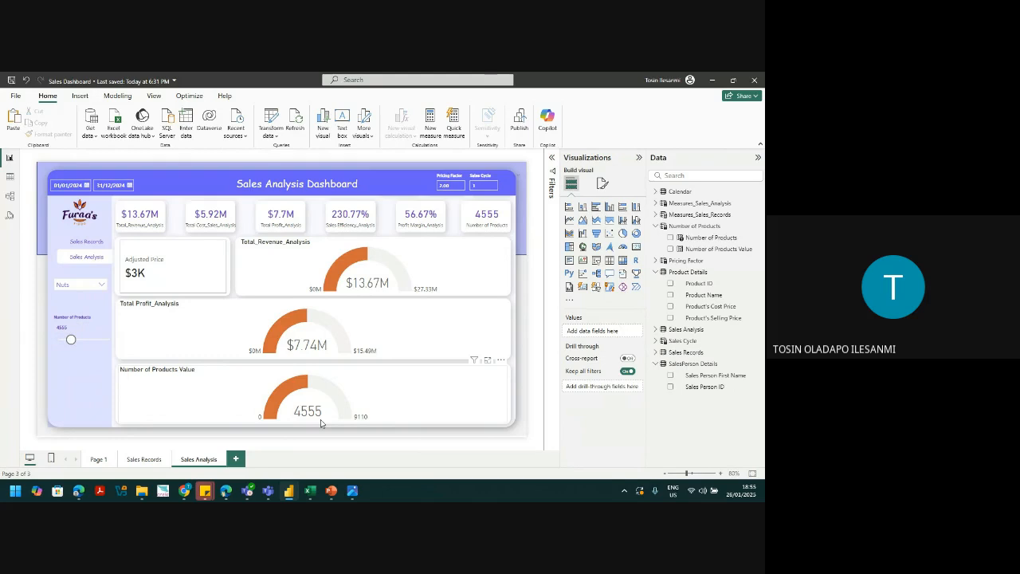
Step: Bring the Meet call back and cycle through its Activities, Chat and meeting details panels
mouse_move(184, 490)
left_click(167, 453)
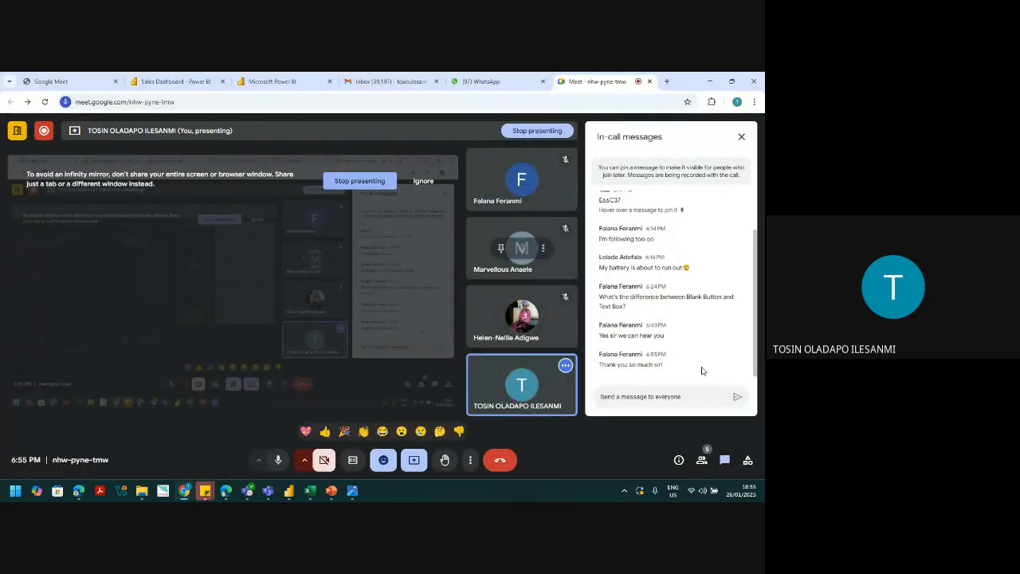
left_click(747, 459)
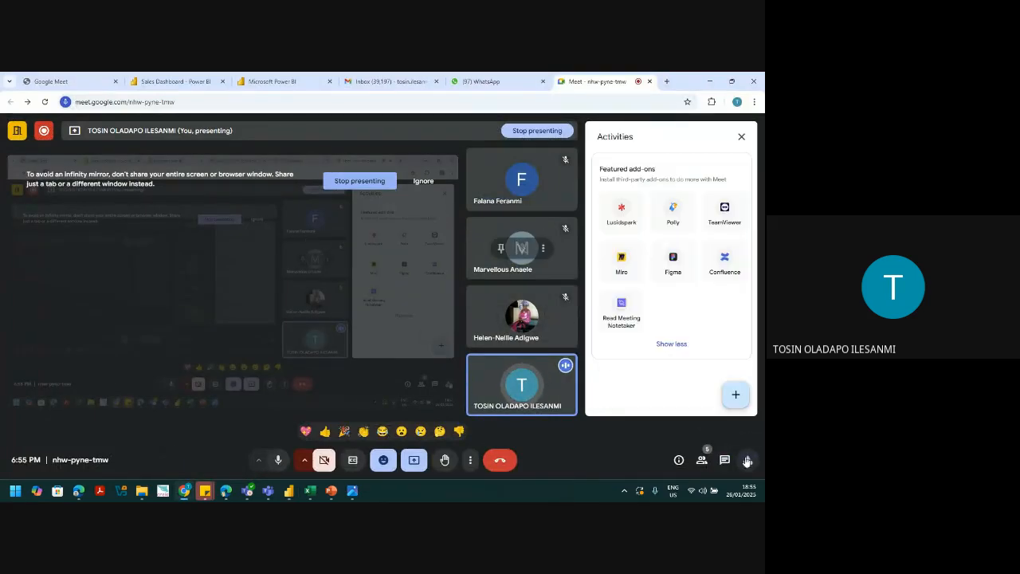
left_click(724, 460)
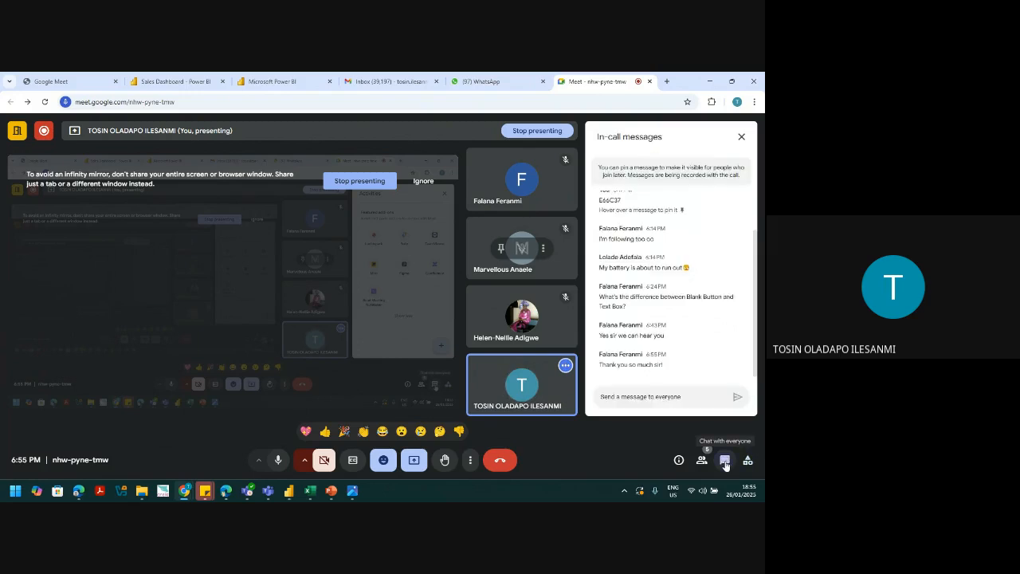
left_click(681, 465)
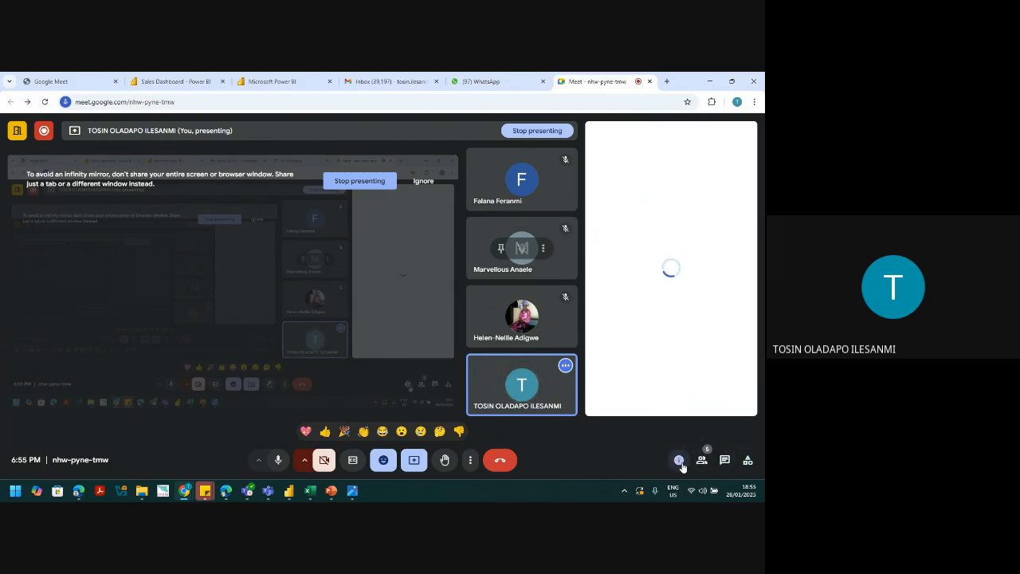
left_click(754, 461)
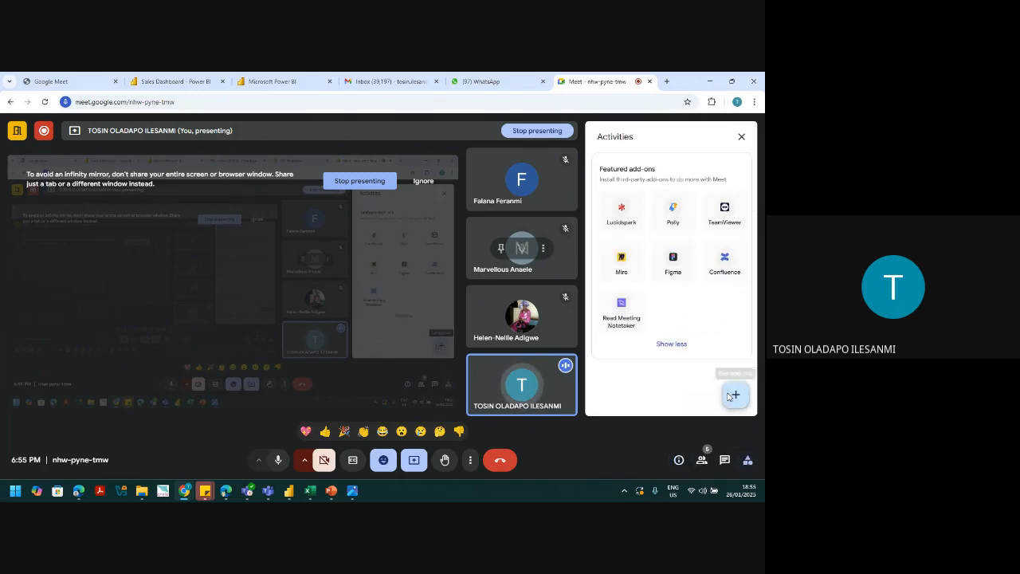
Step: Close the Get add-ons marketplace and the activities panel, restore down the call, and return to Power BI
left_click(728, 396)
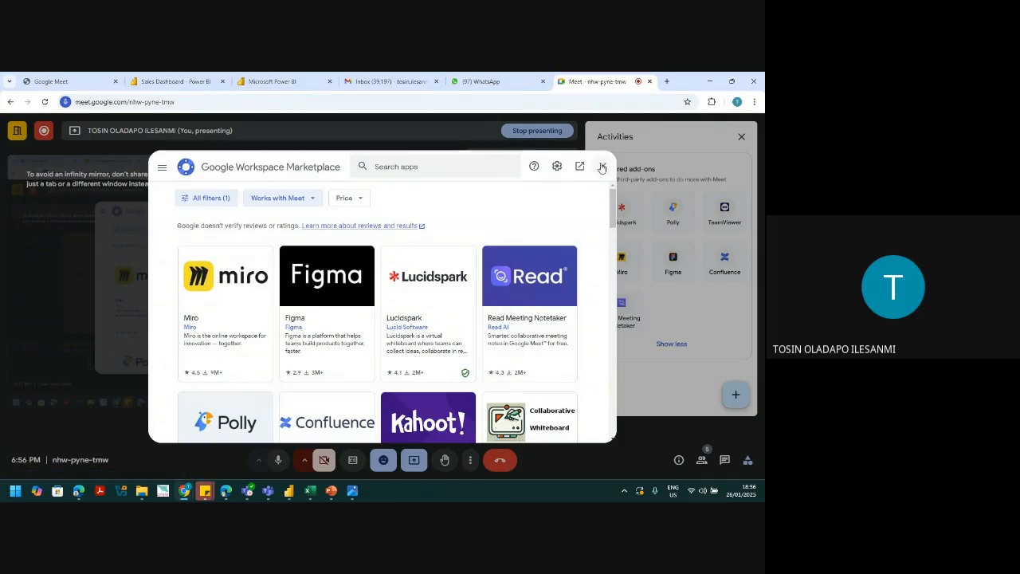
left_click(602, 167)
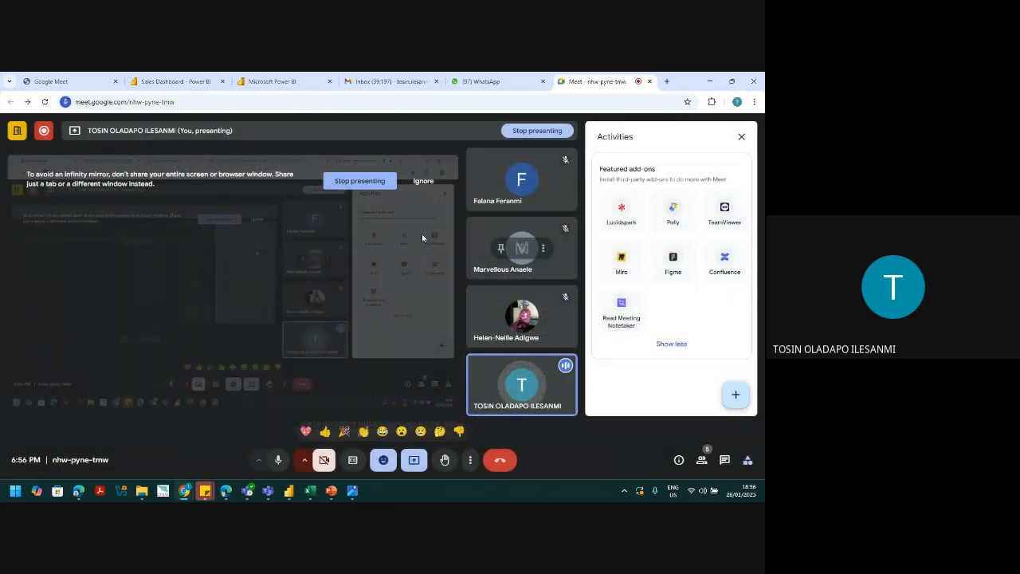
left_click(741, 137)
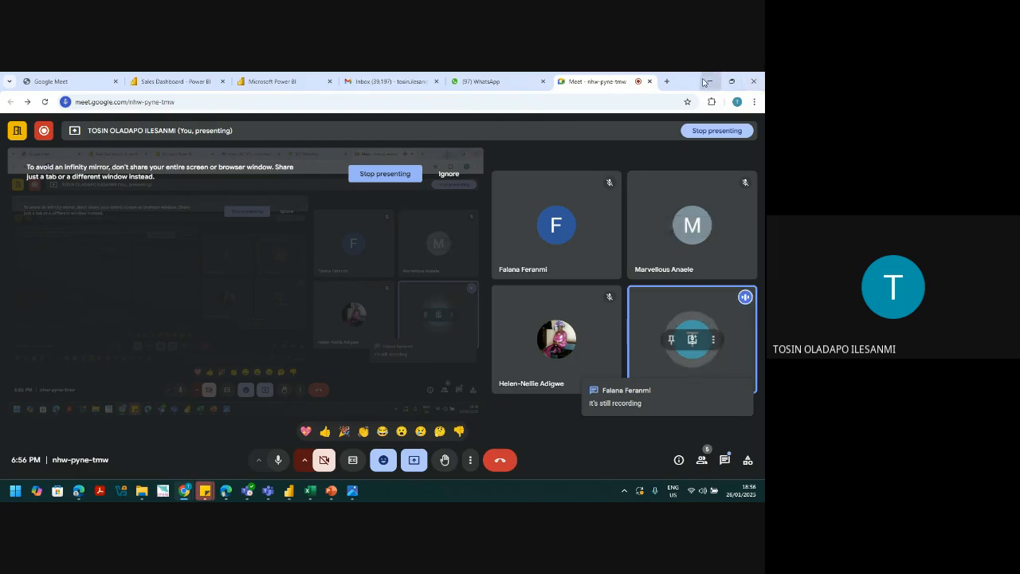
left_click(729, 80)
left_click(704, 81)
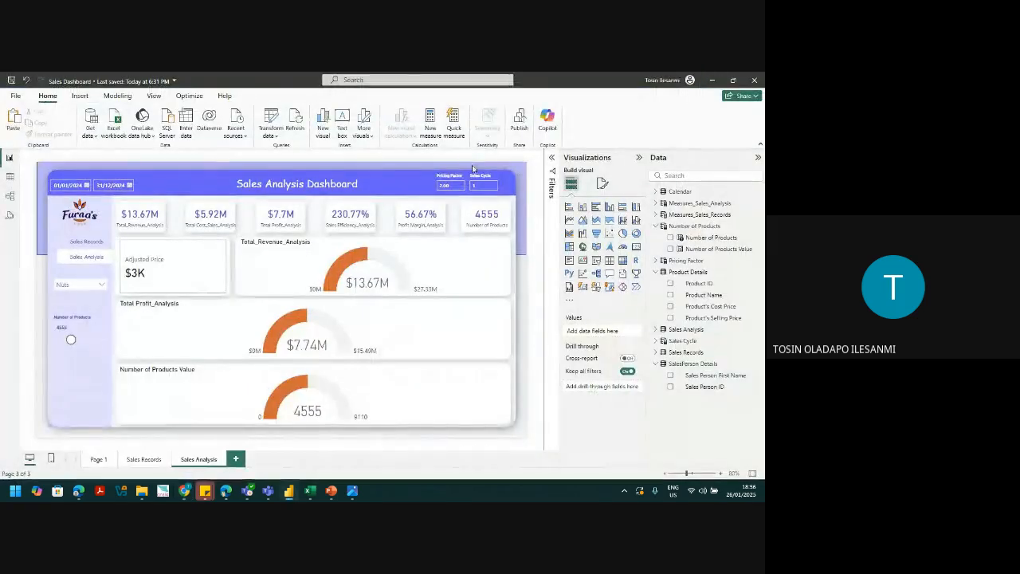
Step: Add a new blank Page 2 and choose the Black and Pink Geometric image as its canvas background
left_click(97, 459)
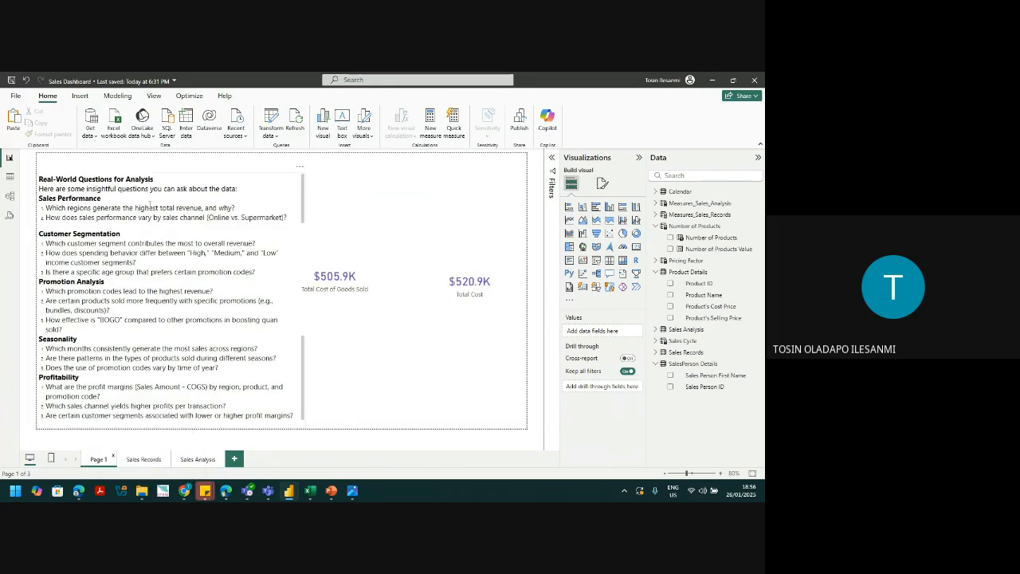
left_click(235, 459)
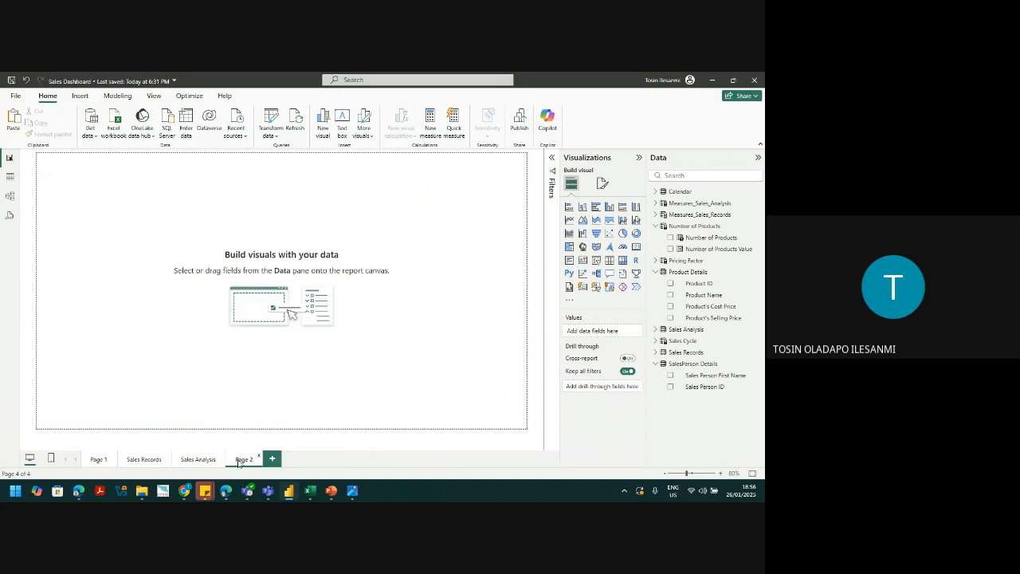
left_click(603, 182)
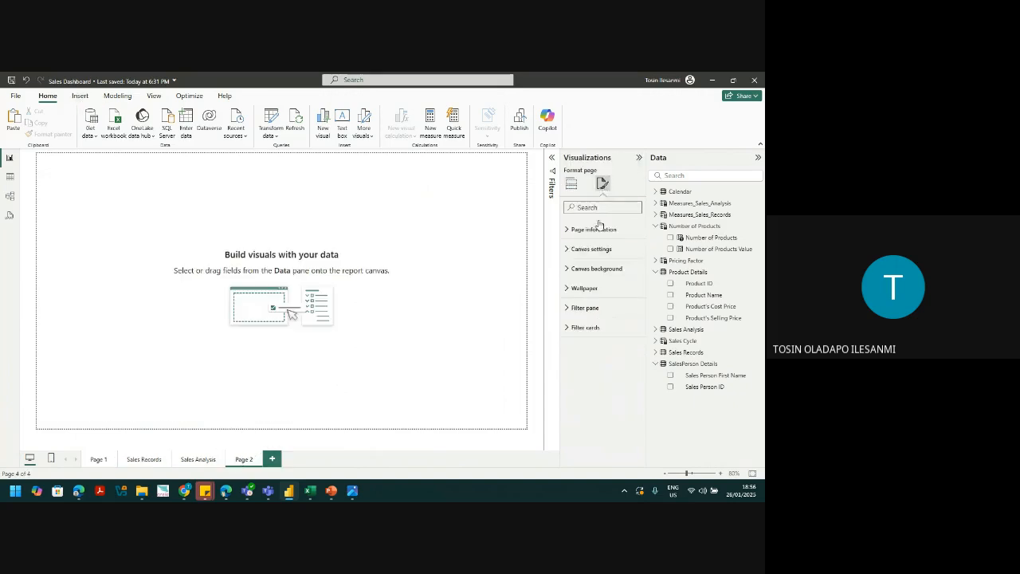
left_click(593, 275)
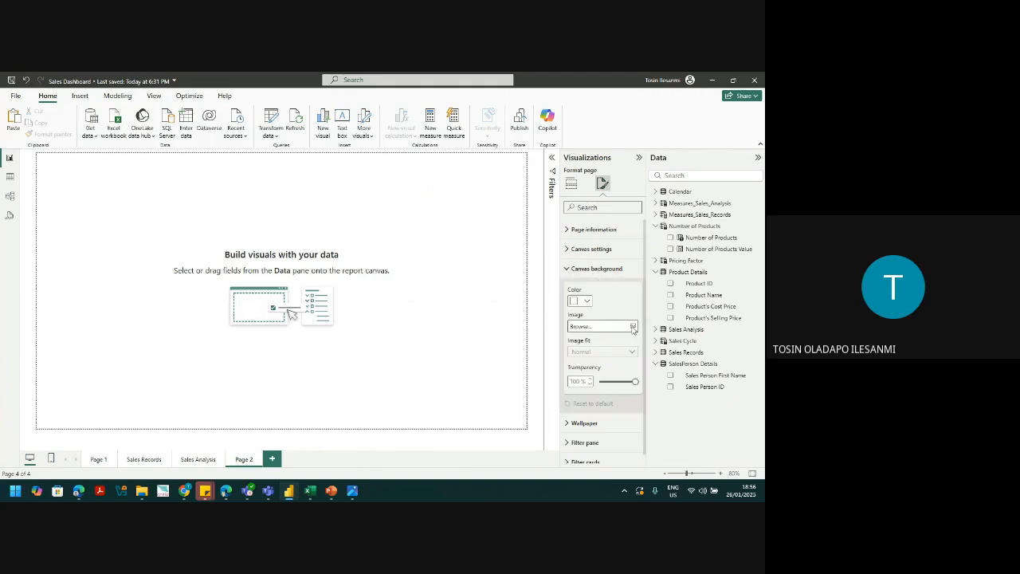
left_click(633, 327)
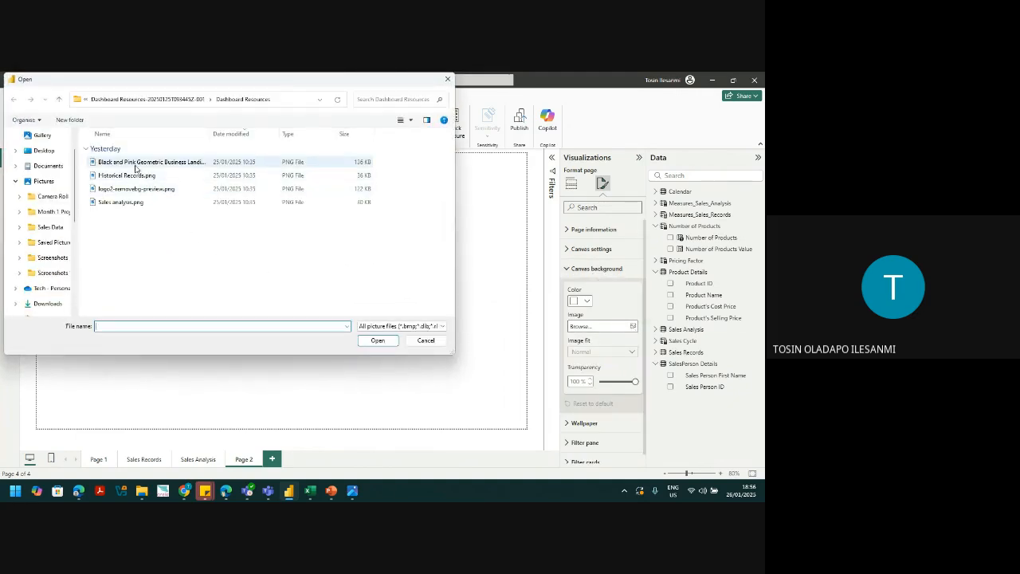
left_click(136, 164)
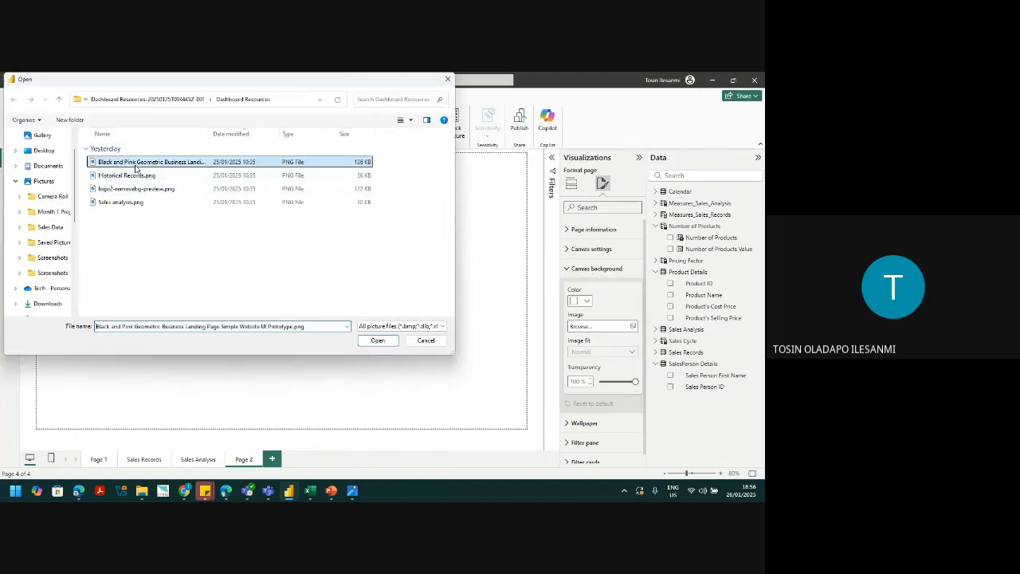
left_click(371, 340)
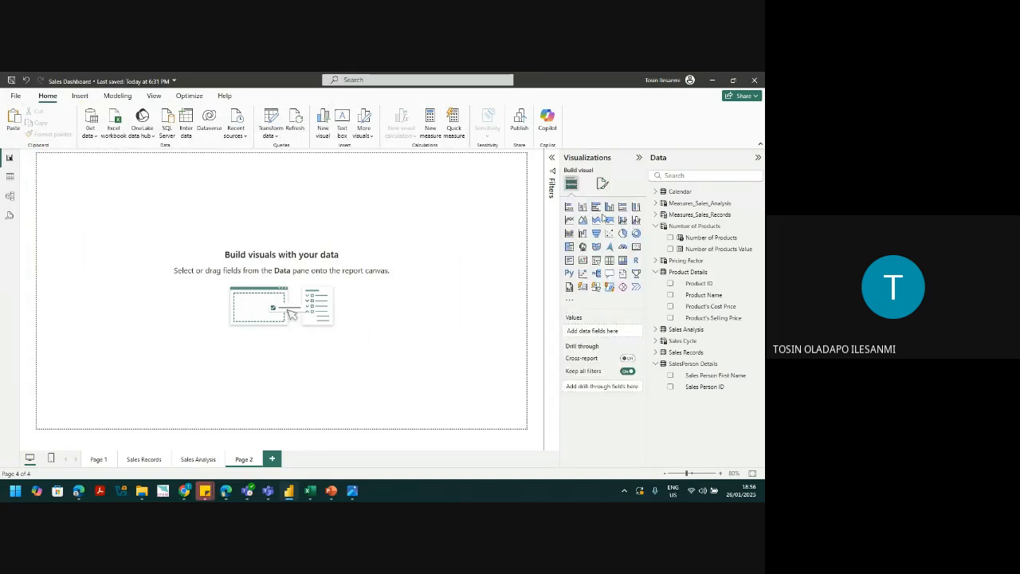
Step: Reopen the Canvas background settings and enter 0 there
left_click(602, 184)
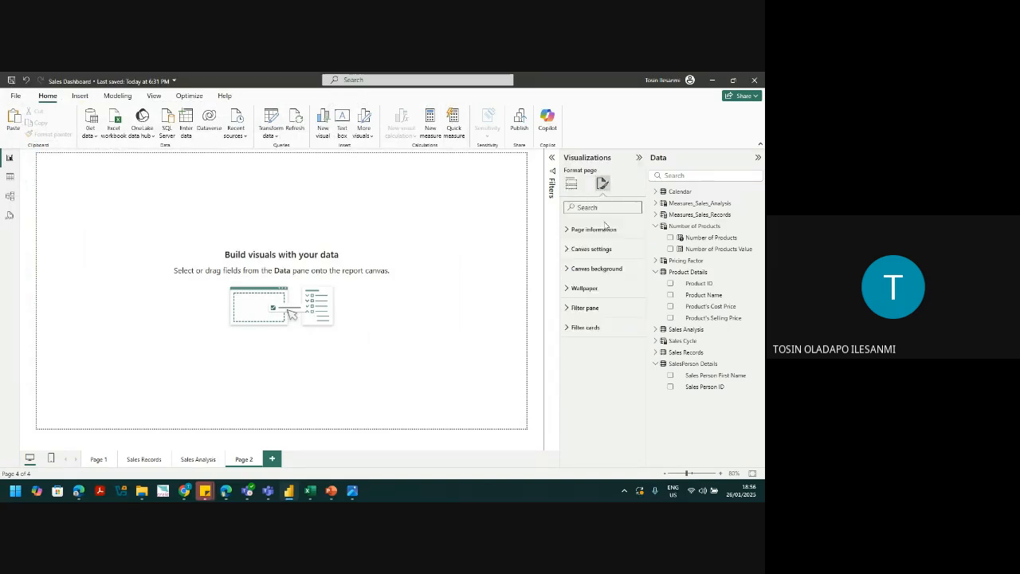
left_click(603, 270)
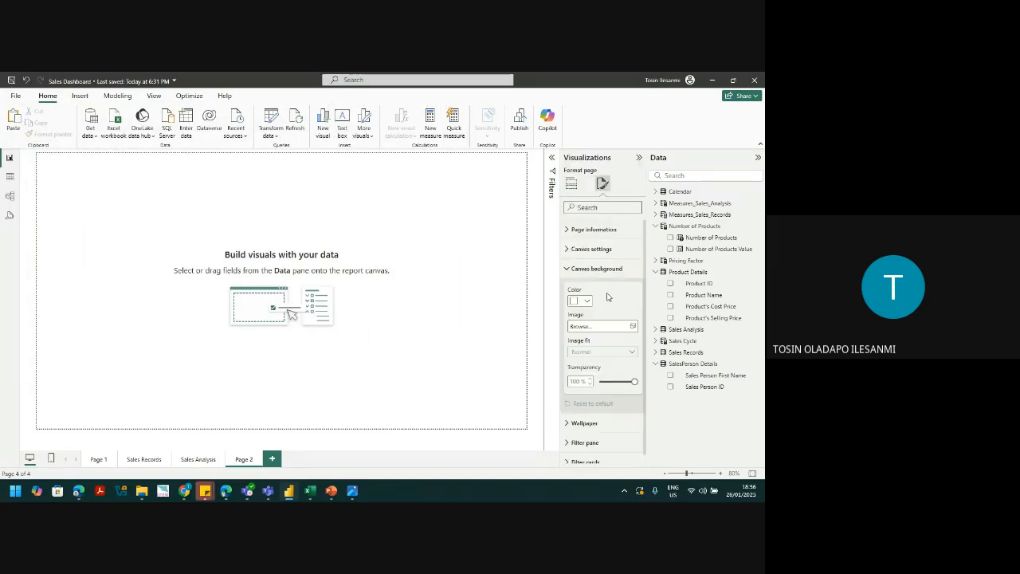
type("0")
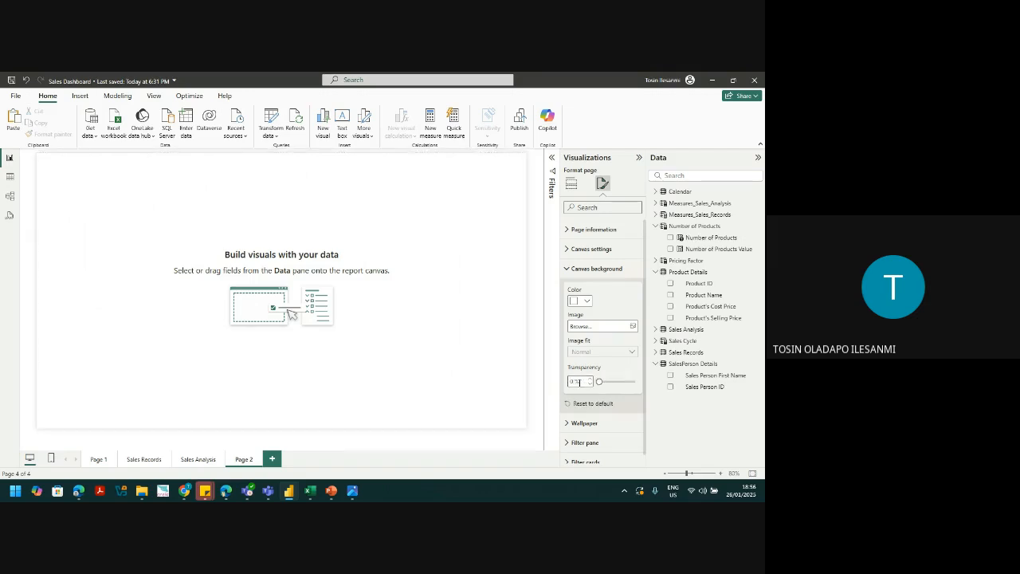
left_click(470, 372)
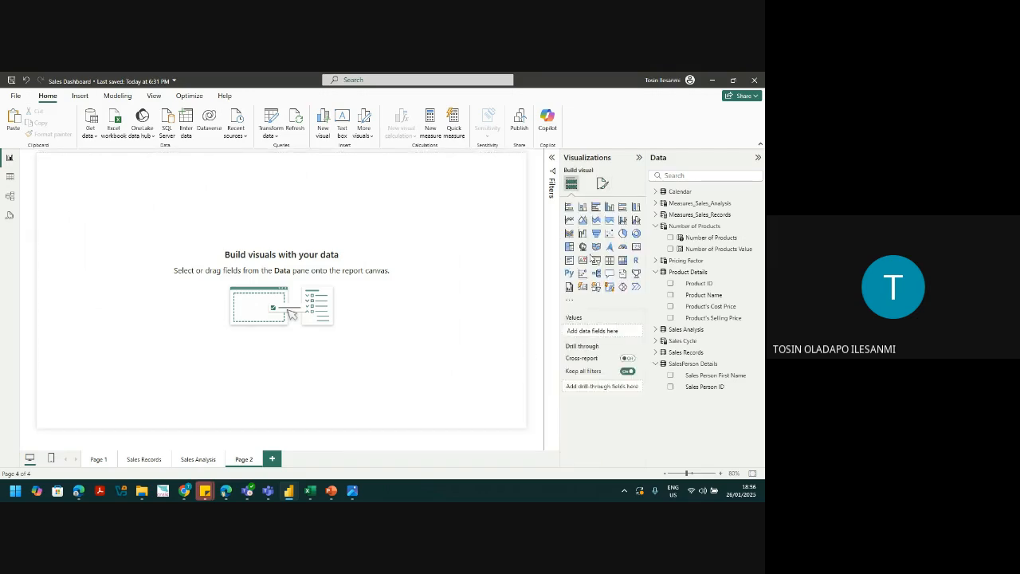
Step: Browse again for the Black and Pink landing page image and apply it as the canvas background
left_click(604, 185)
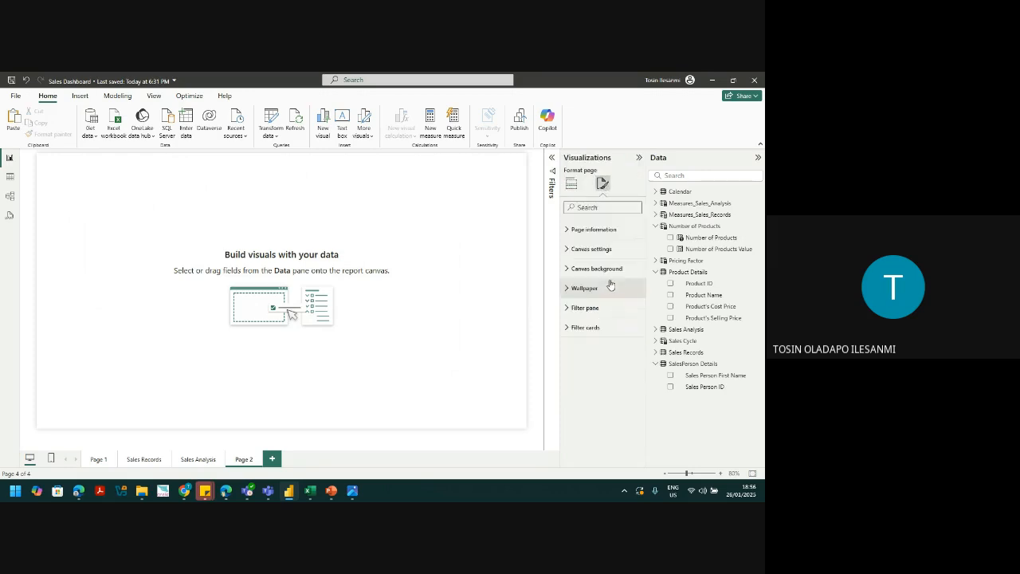
left_click(609, 271)
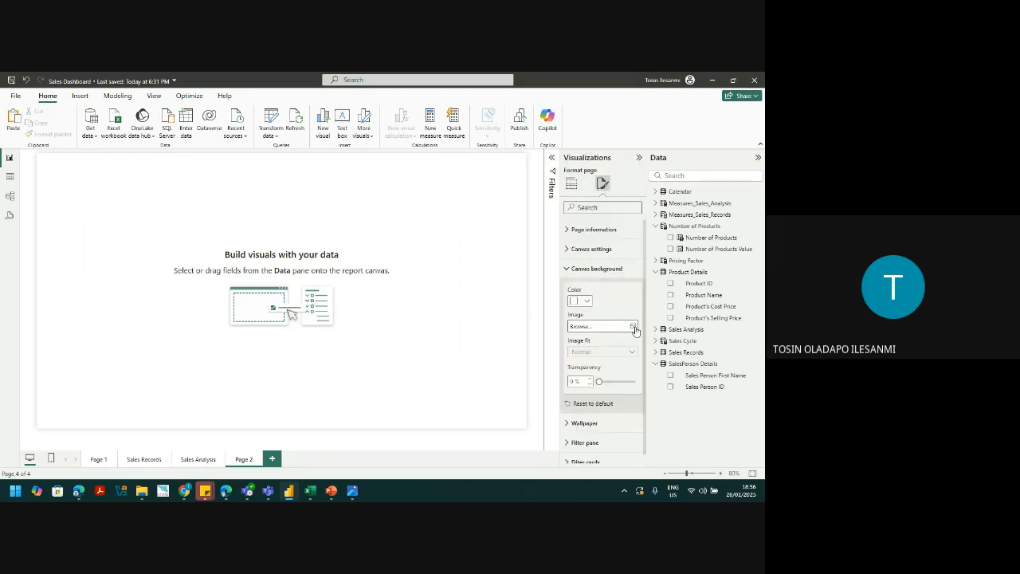
left_click(636, 327)
left_click(196, 163)
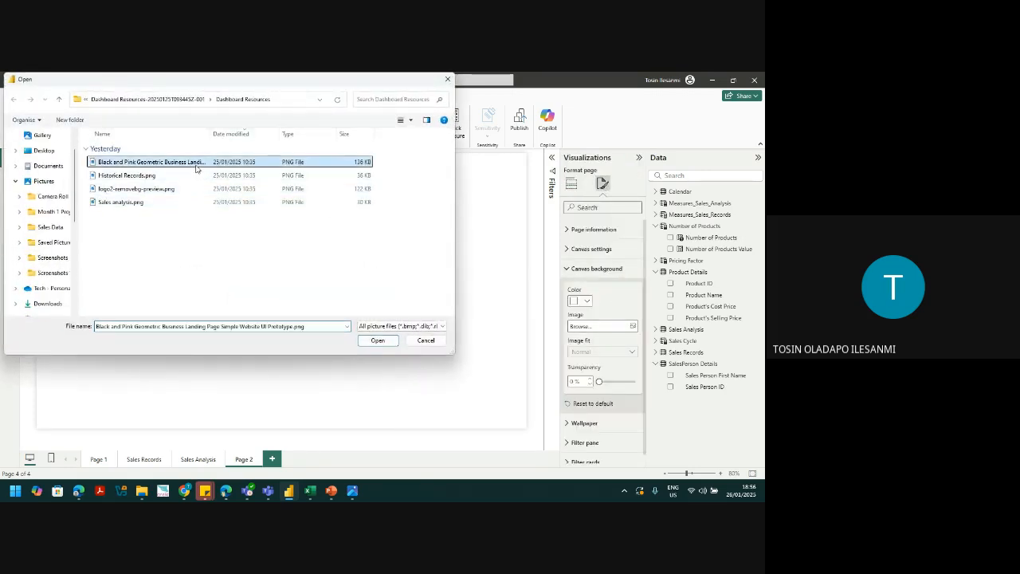
left_click(378, 340)
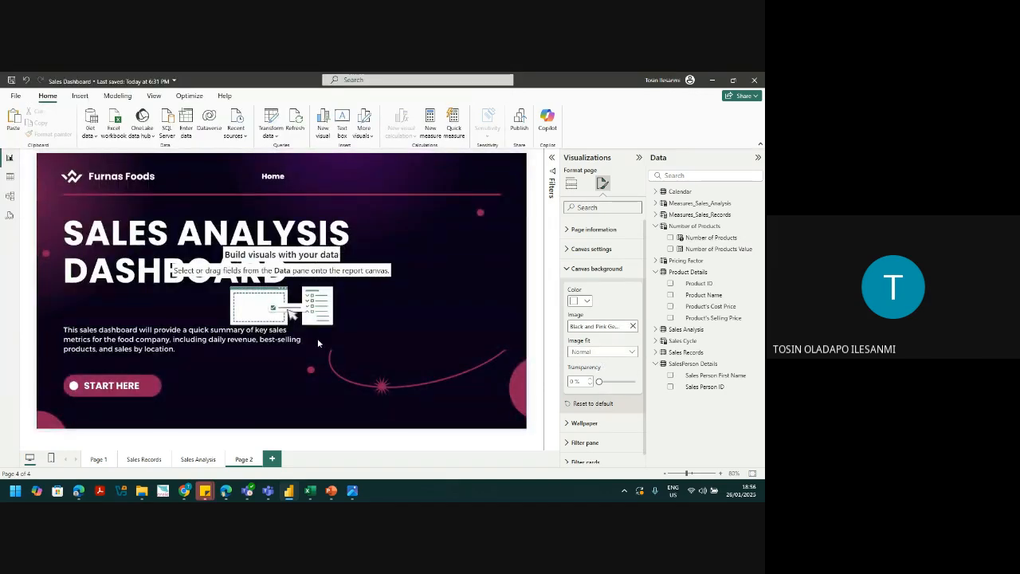
left_click(109, 389)
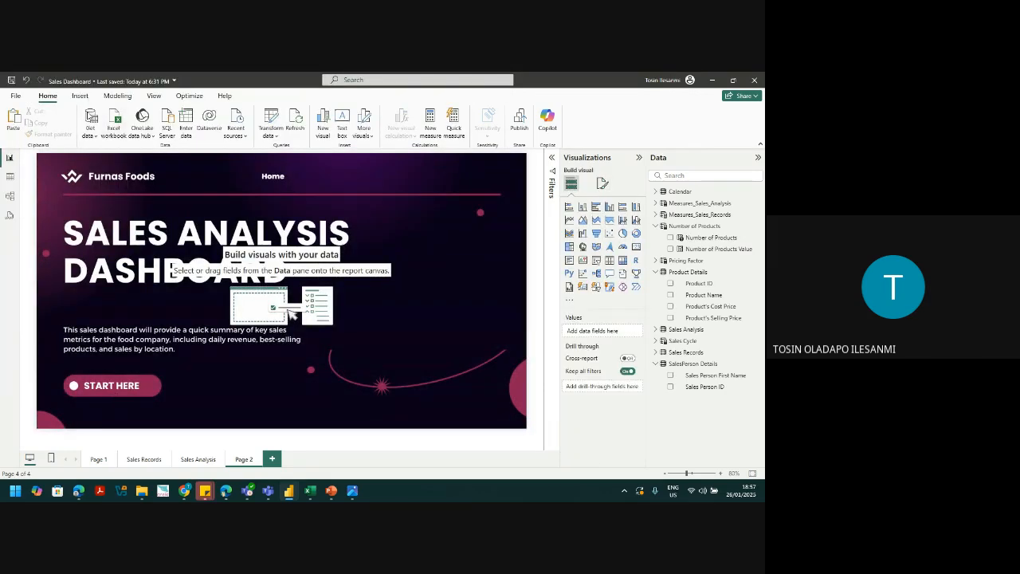
Step: Insert a blank button and position and widen it to cover START HERE
left_click(79, 96)
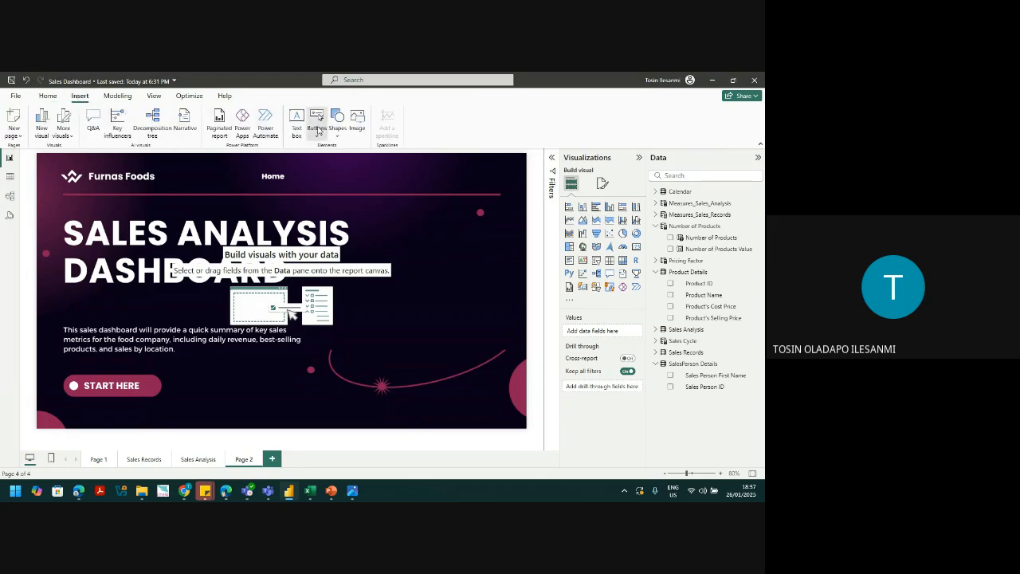
left_click(317, 130)
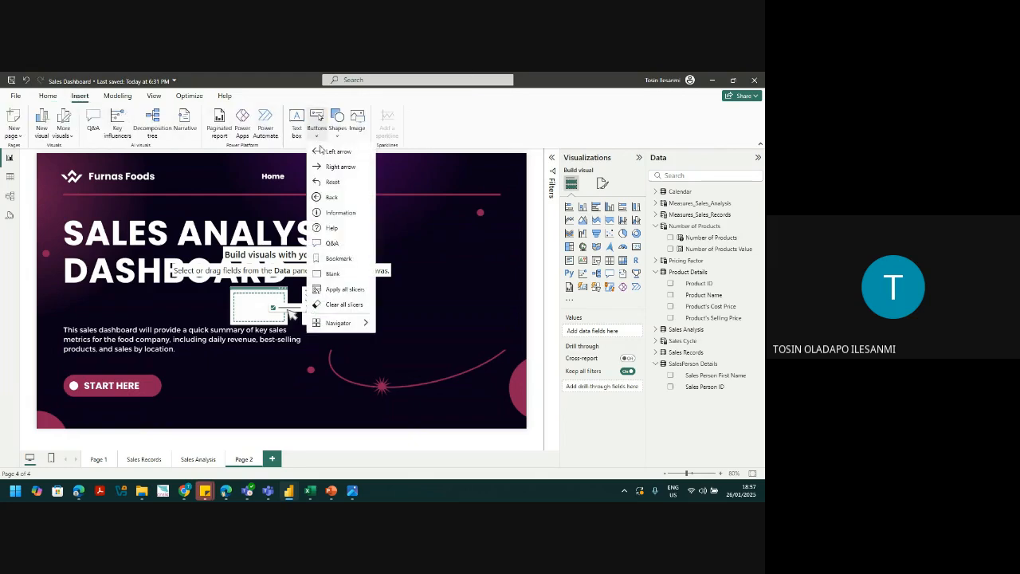
left_click(332, 274)
left_click_drag(72, 164, 134, 324)
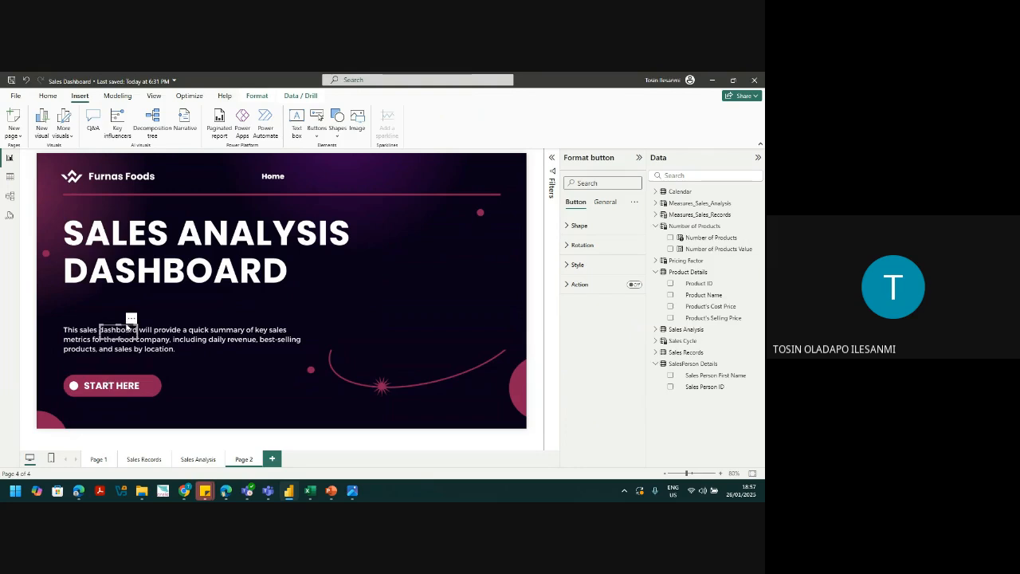
left_click_drag(126, 325, 98, 384)
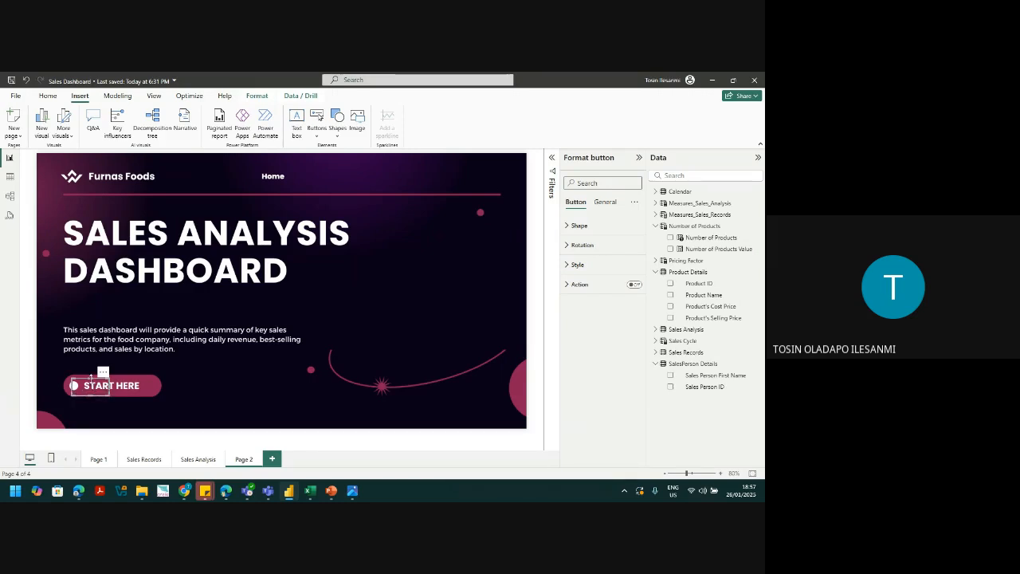
left_click(110, 388)
left_click(111, 388)
left_click_drag(108, 385, 161, 390)
Step: Keep the button borderless and give it a Page navigation action to Sales Records
left_click(606, 265)
scroll(633, 335, "down", 5)
left_click(631, 369)
left_click(631, 370)
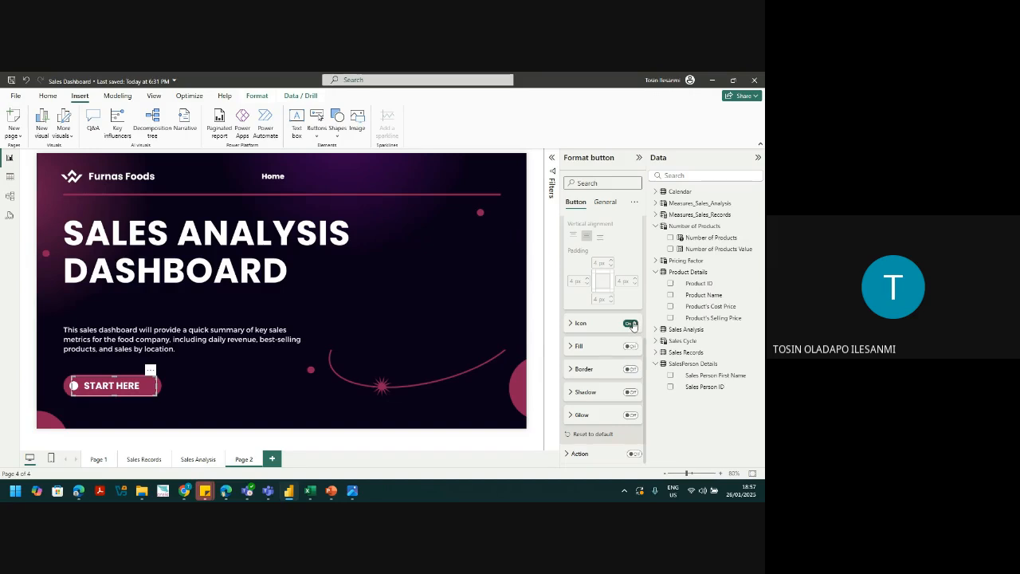
left_click(634, 453)
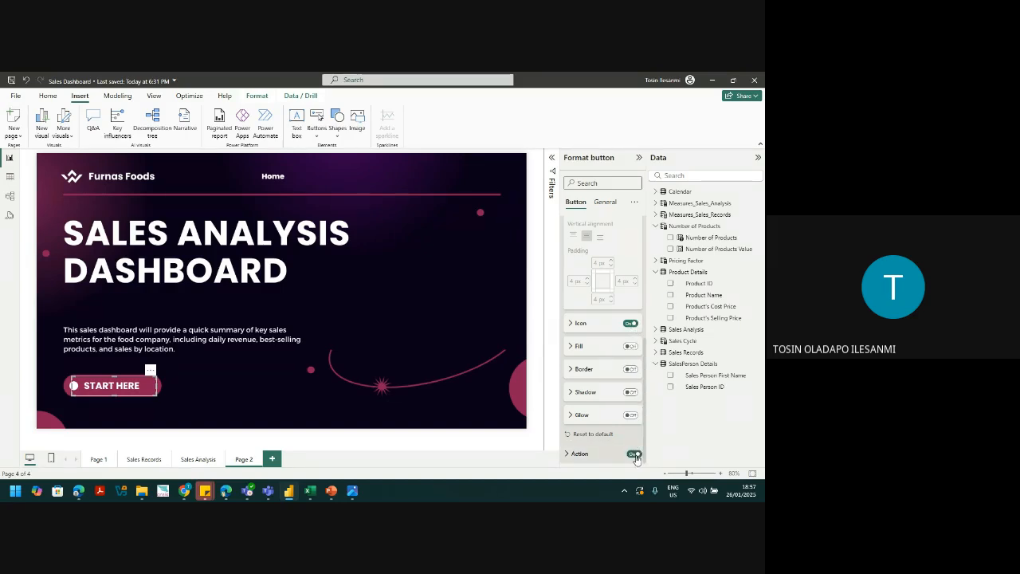
left_click(596, 455)
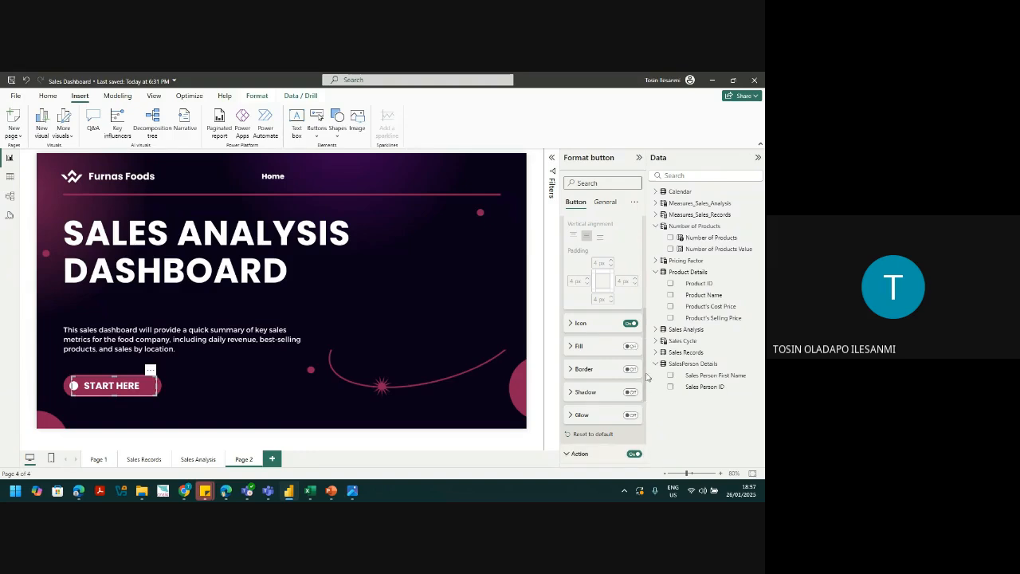
scroll(646, 394, "down", 5)
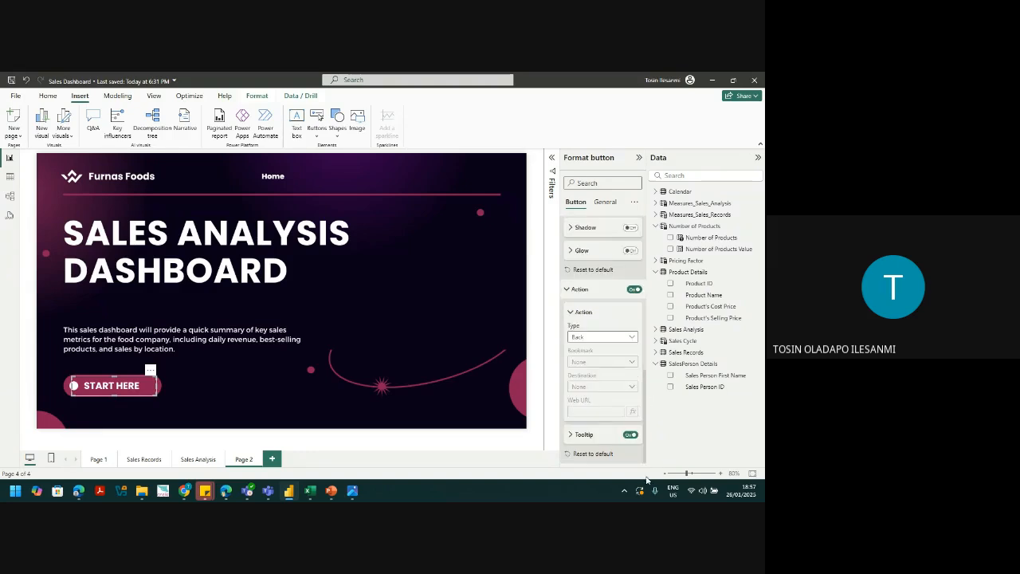
left_click(600, 337)
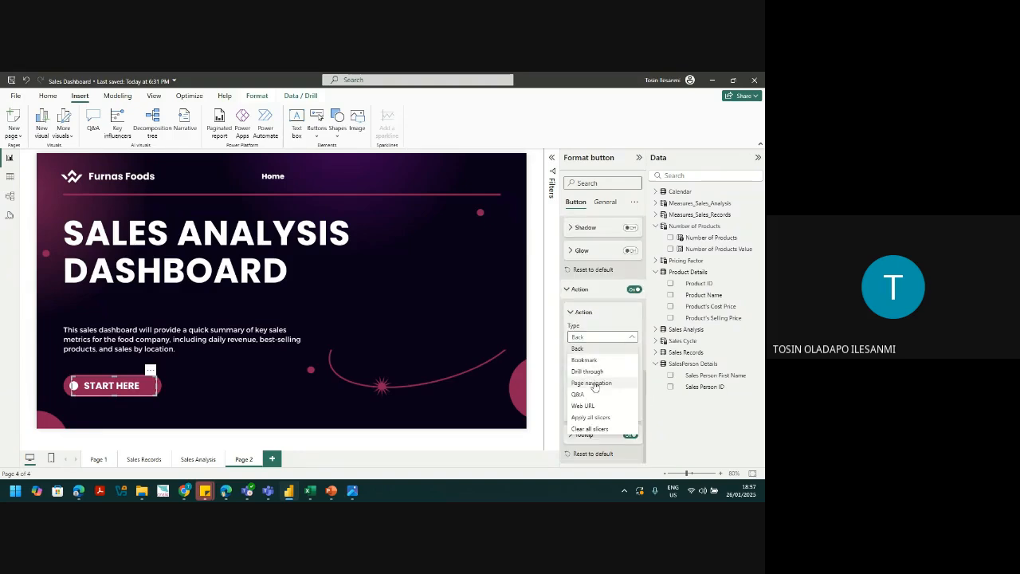
left_click(594, 384)
left_click(596, 387)
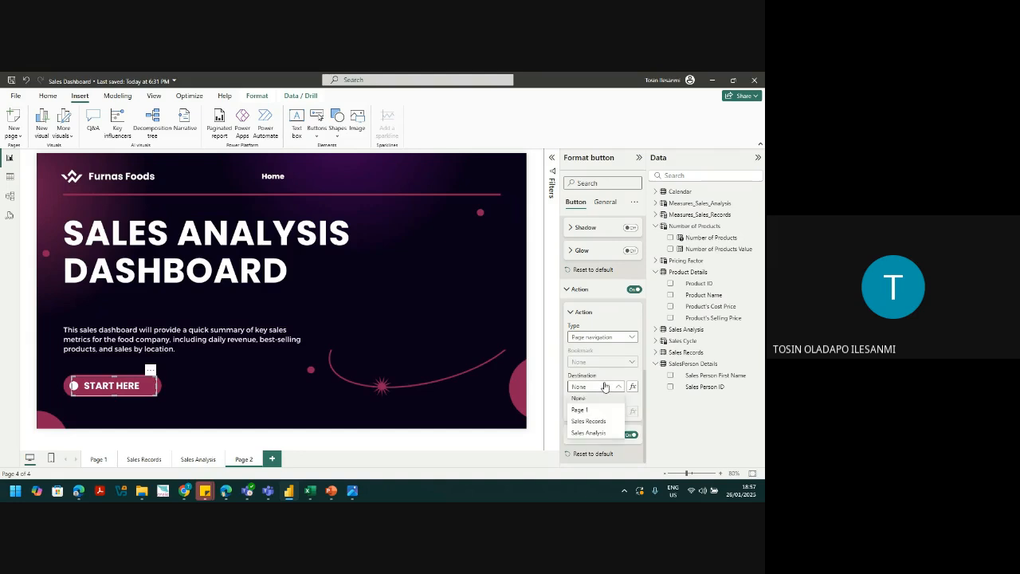
left_click(589, 422)
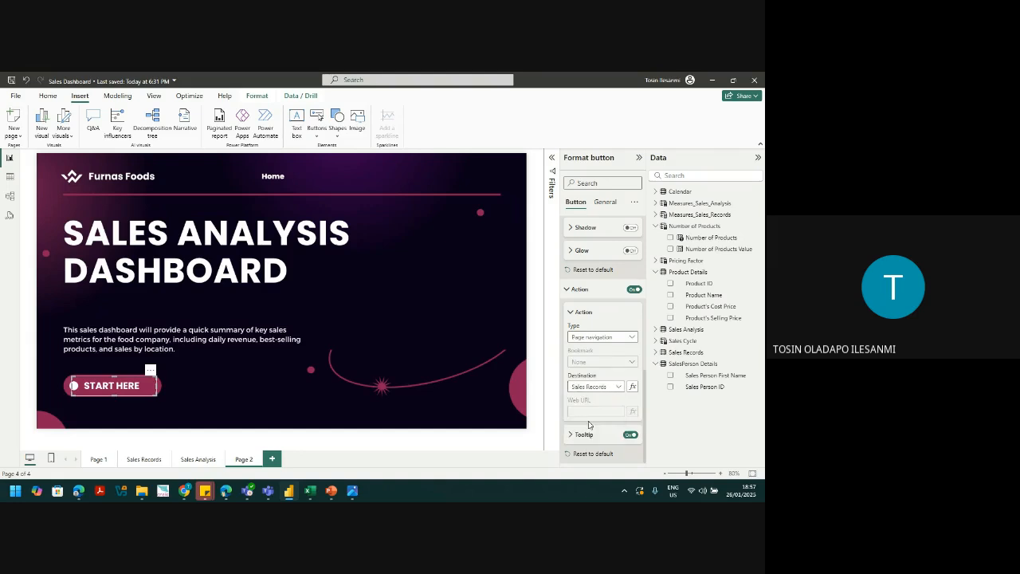
Step: Reposition the transparent button over the Home label and test the jump to Sales Records
left_click(356, 188)
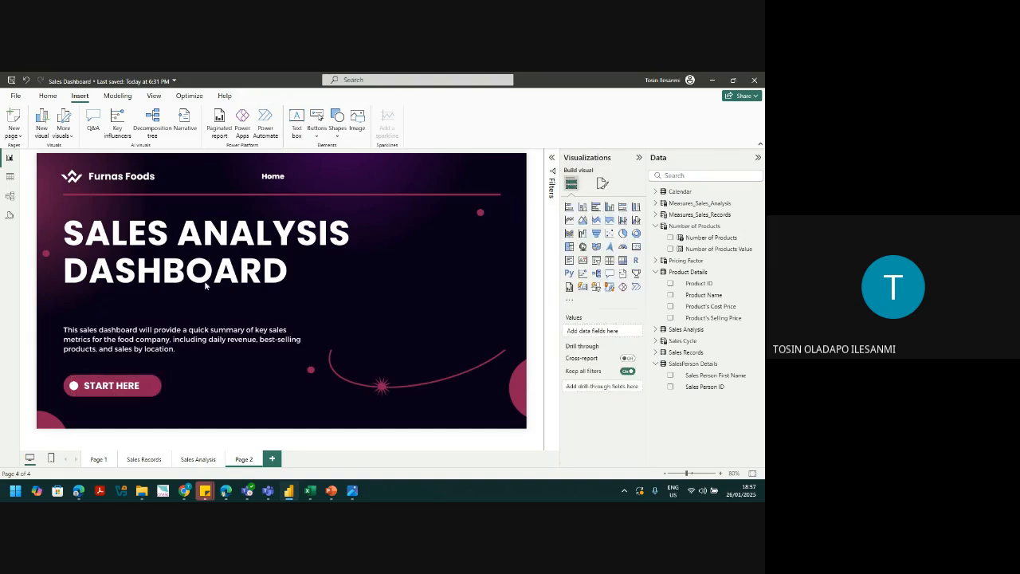
left_click(124, 388)
left_click_drag(123, 385, 286, 177)
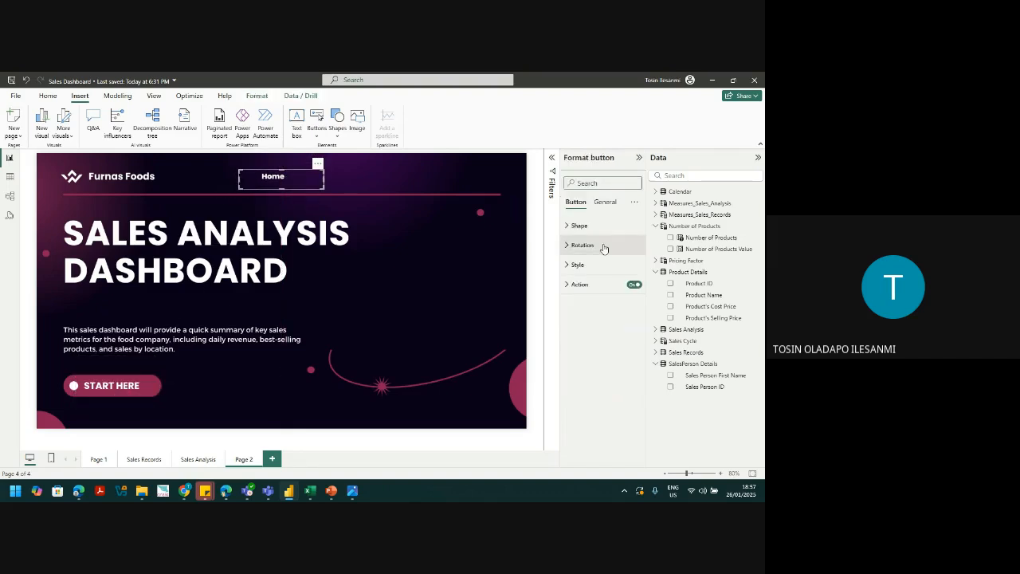
left_click_drag(281, 179, 276, 177)
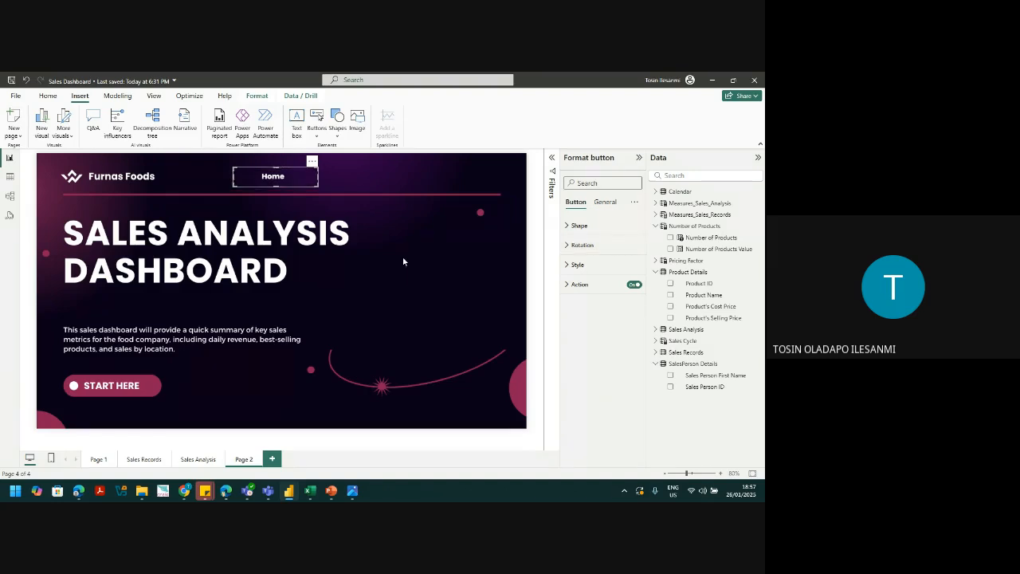
left_click(276, 182, "ctrl")
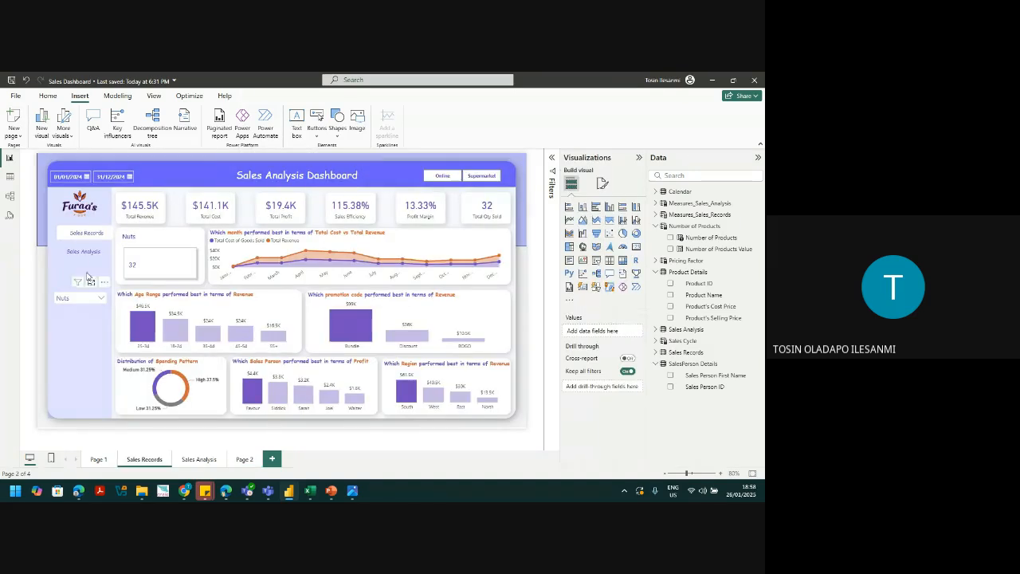
Step: Point the Sales Analysis page's Sales Records button to Sales Records, test it, and return to Page 2
left_click(80, 254, "ctrl")
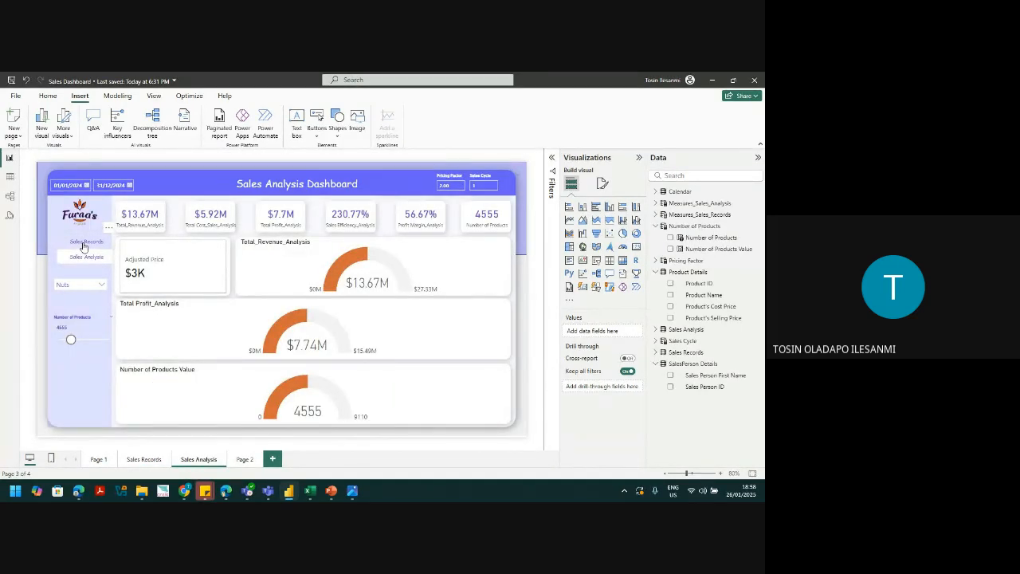
left_click(83, 246)
left_click(594, 289)
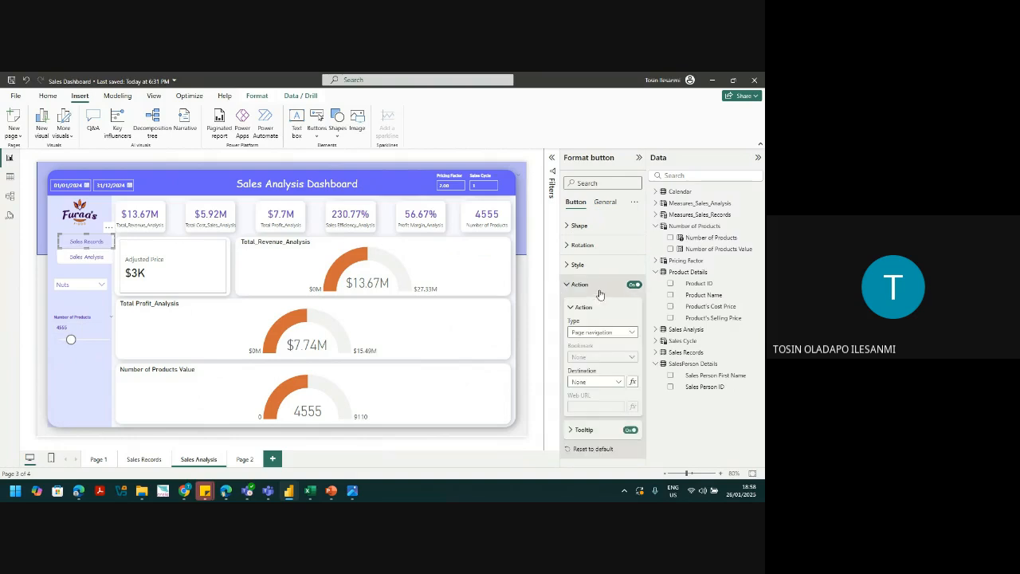
left_click(600, 381)
left_click(599, 417)
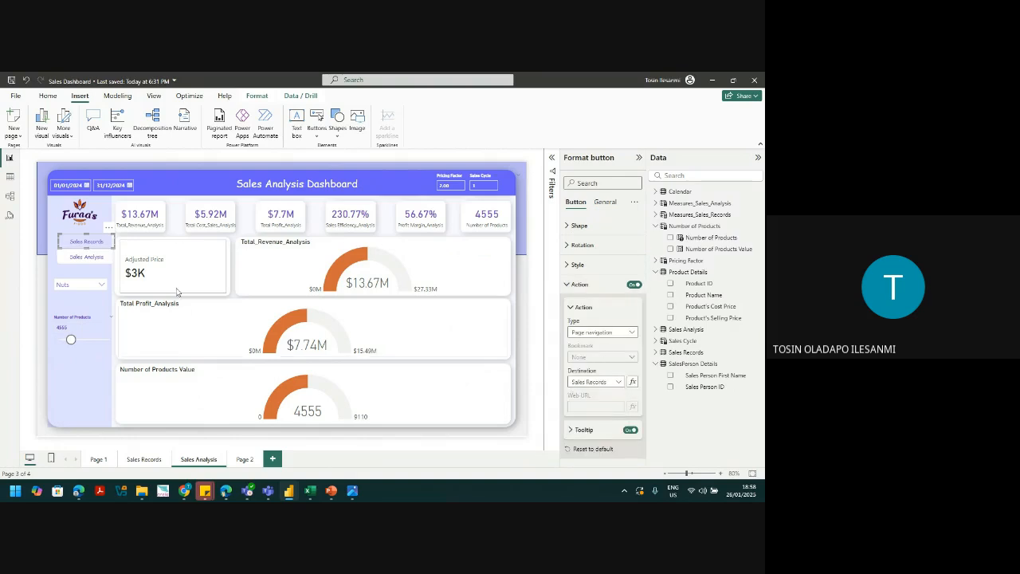
left_click(68, 246, "ctrl")
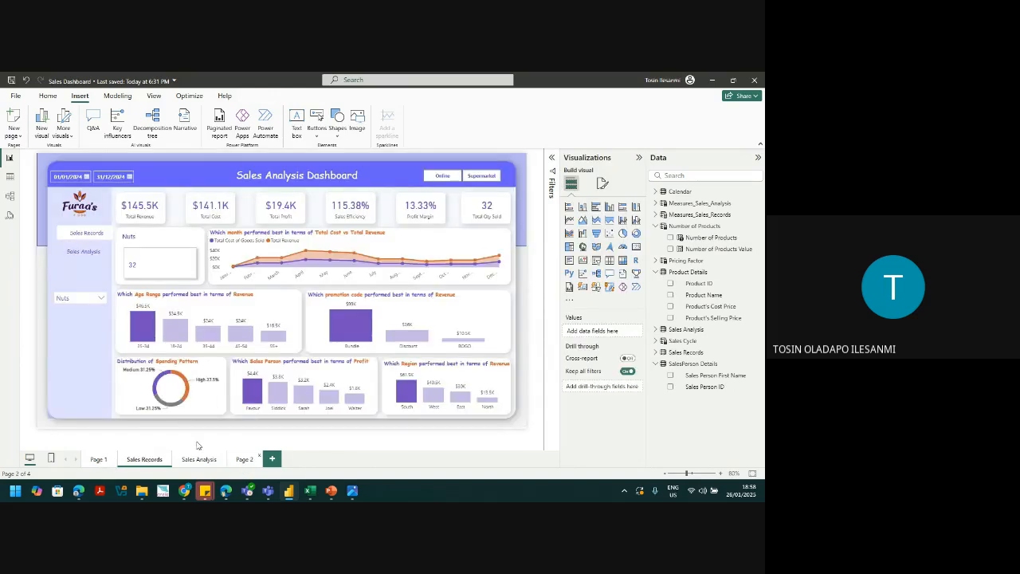
left_click(243, 460)
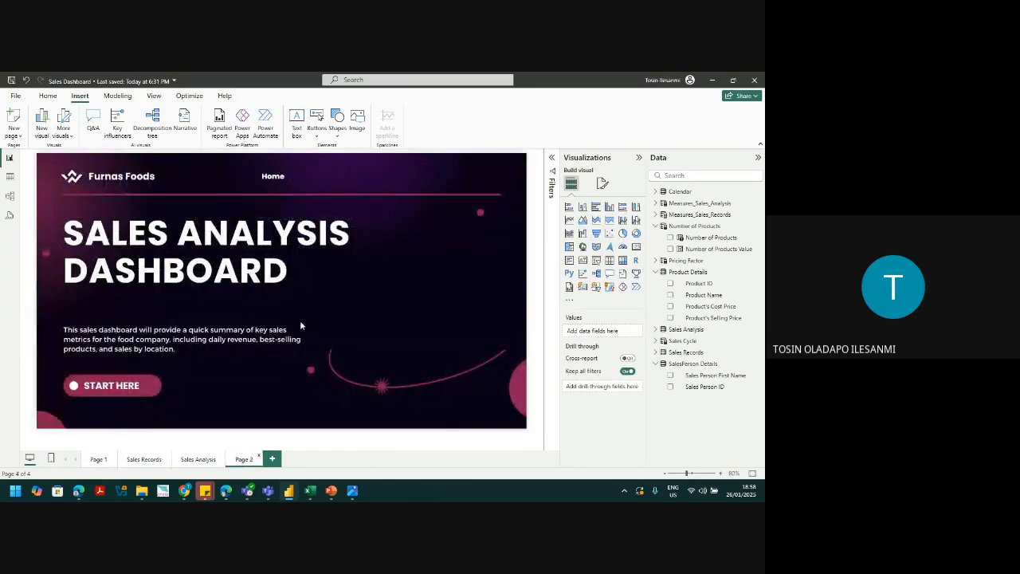
left_click(47, 96)
Step: Save Sales Dashboard and publish it to the chosen workspace, replacing the existing dataset
left_click(526, 131)
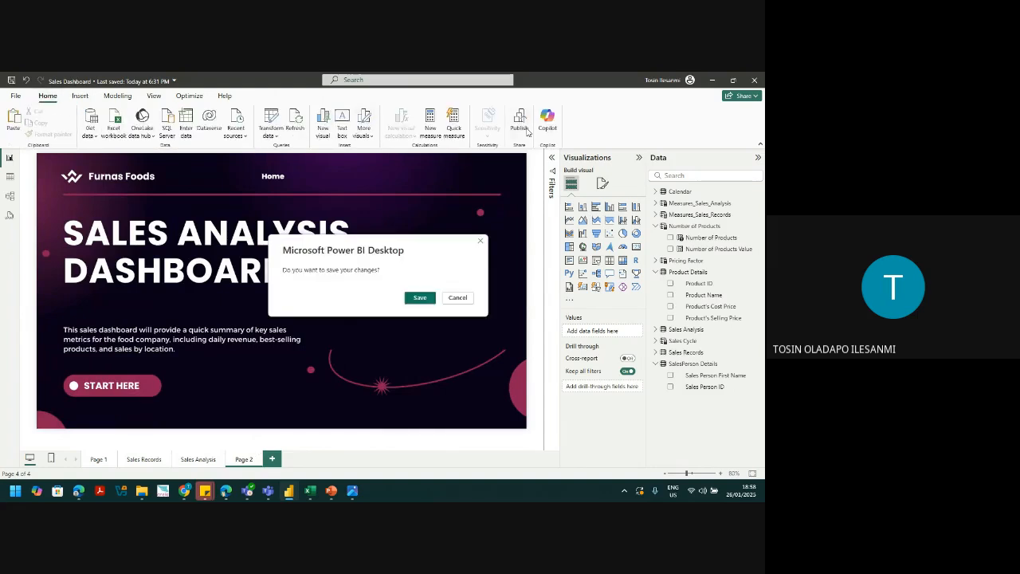
left_click(418, 297)
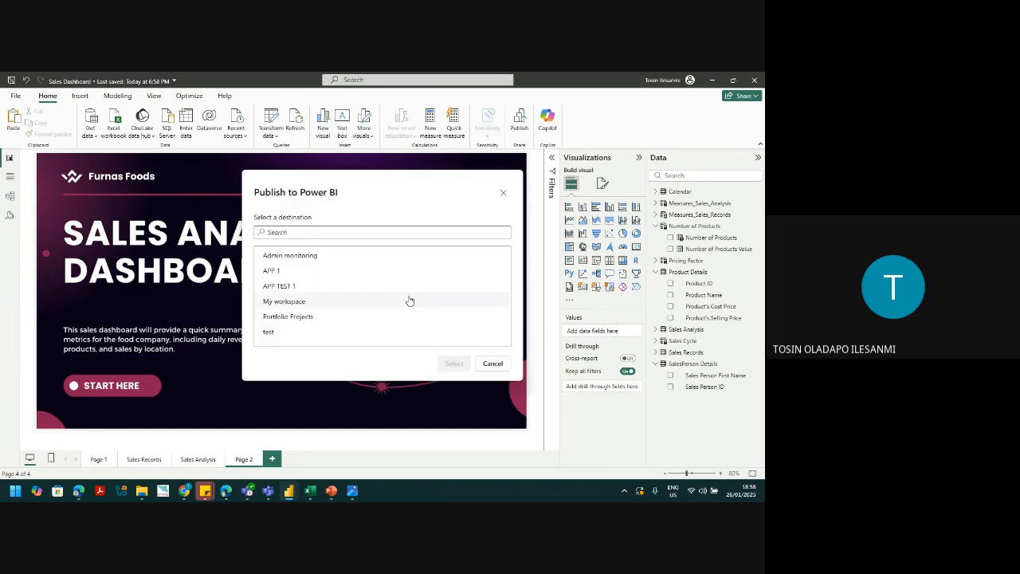
left_click(287, 301)
left_click(454, 364)
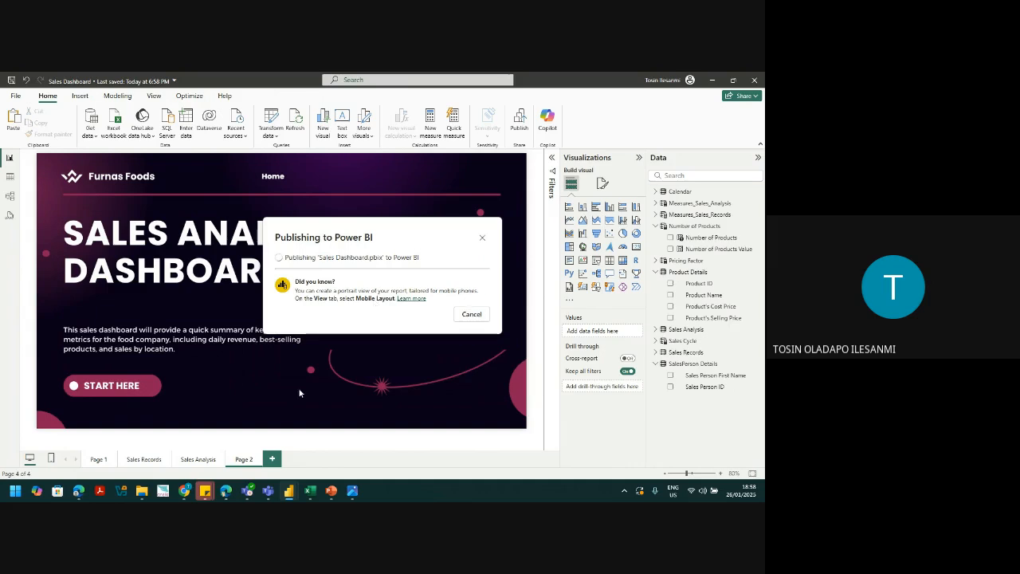
left_click(415, 344)
left_click(475, 343)
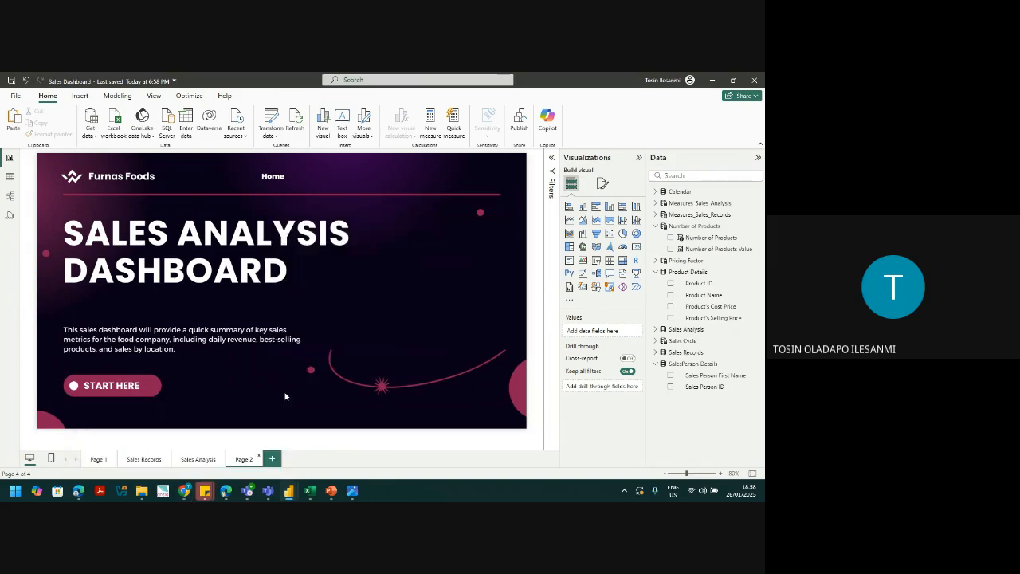
mouse_move(184, 490)
left_click(148, 452)
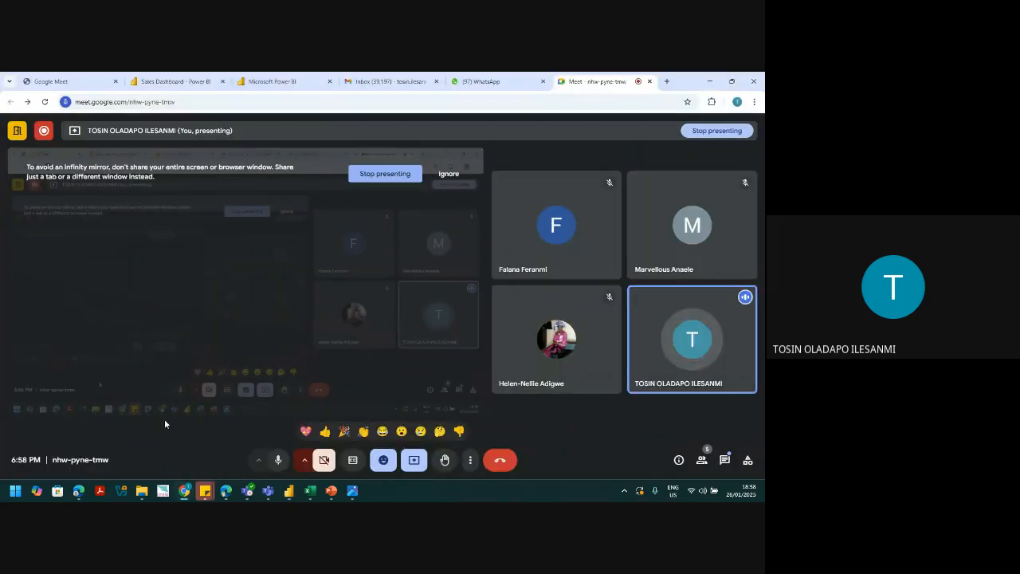
Step: Close the old Embed code window and open the Portfolio Projects workspace
left_click(175, 80)
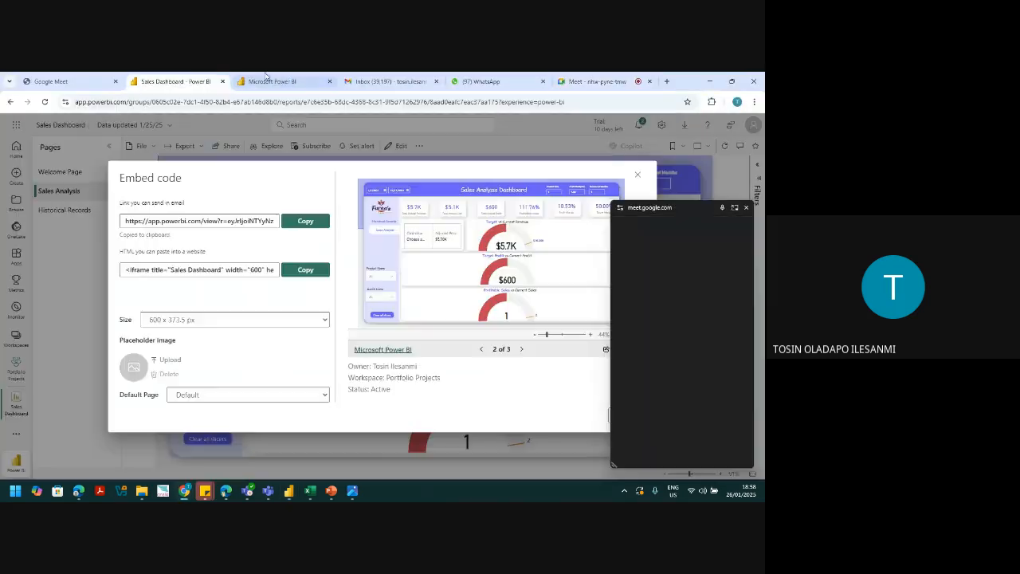
left_click(265, 78)
left_click(179, 80)
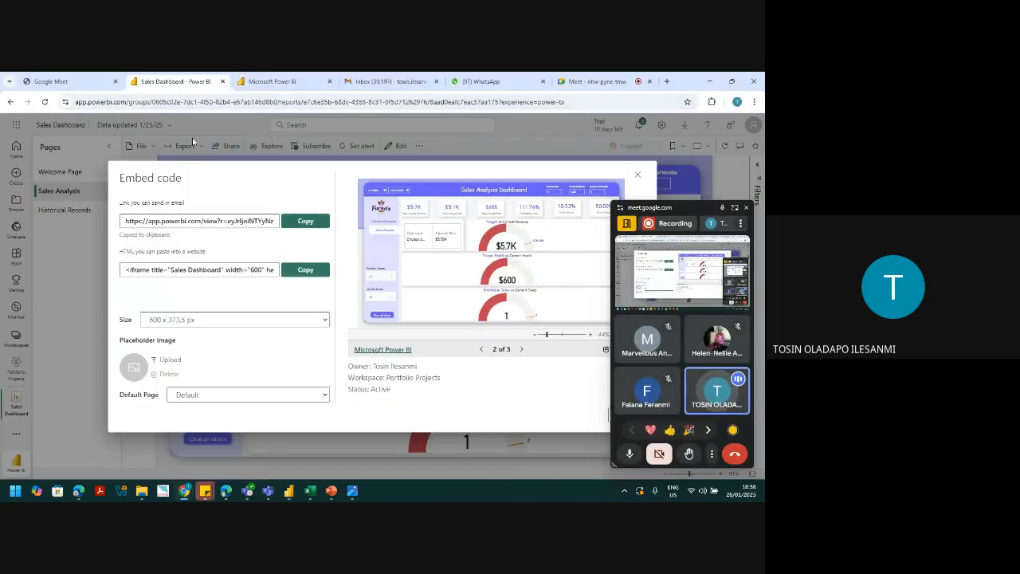
left_click(639, 176)
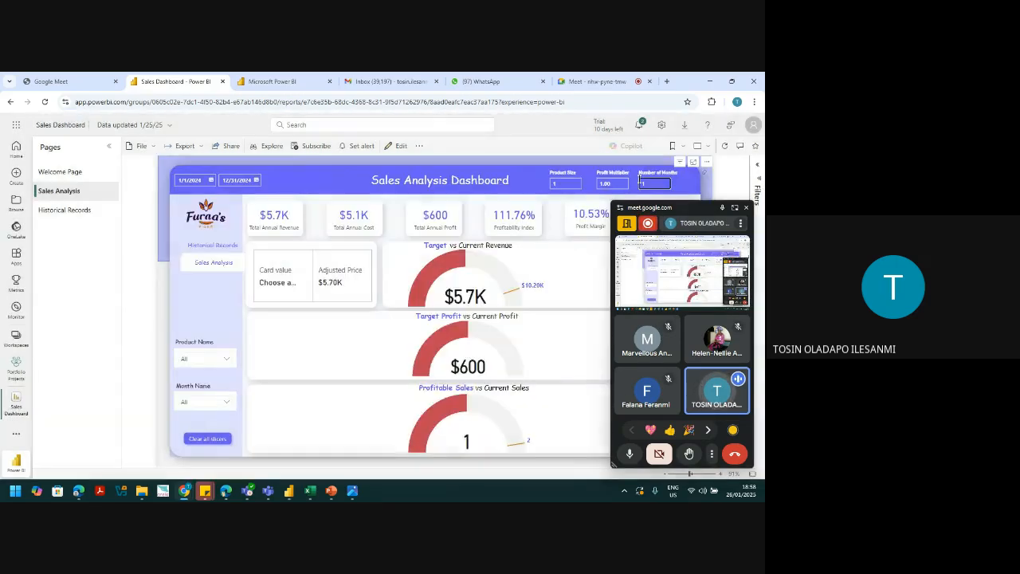
left_click(14, 334)
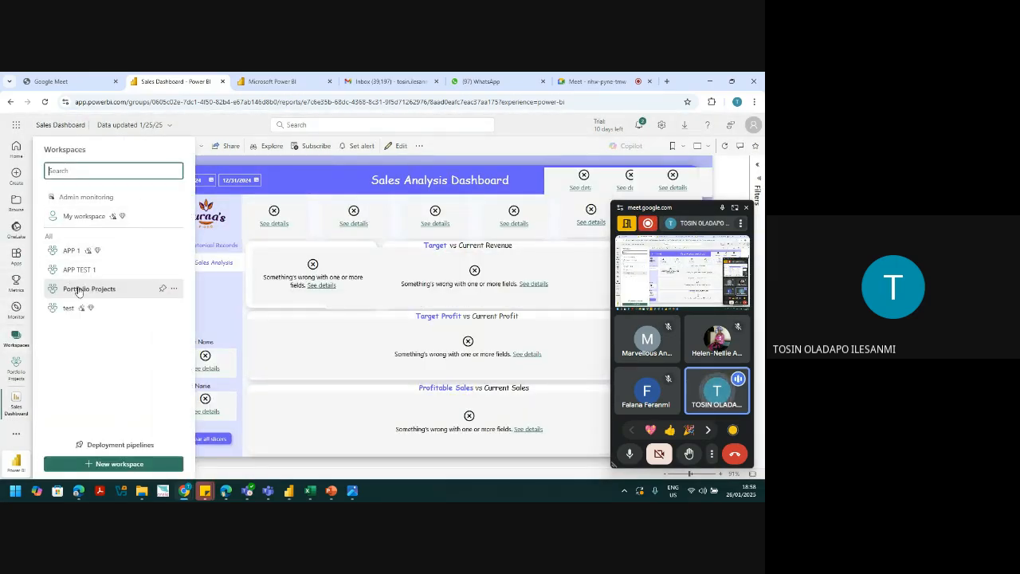
left_click(79, 289)
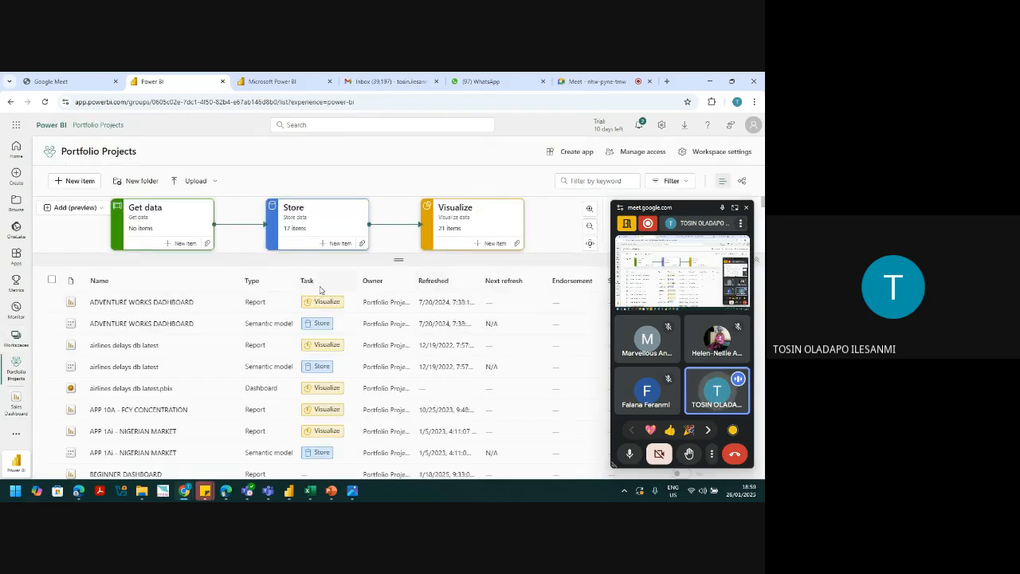
Step: Sort the workspace by Refreshed, newest first, and open the Sales Dashboard report
left_click(393, 283)
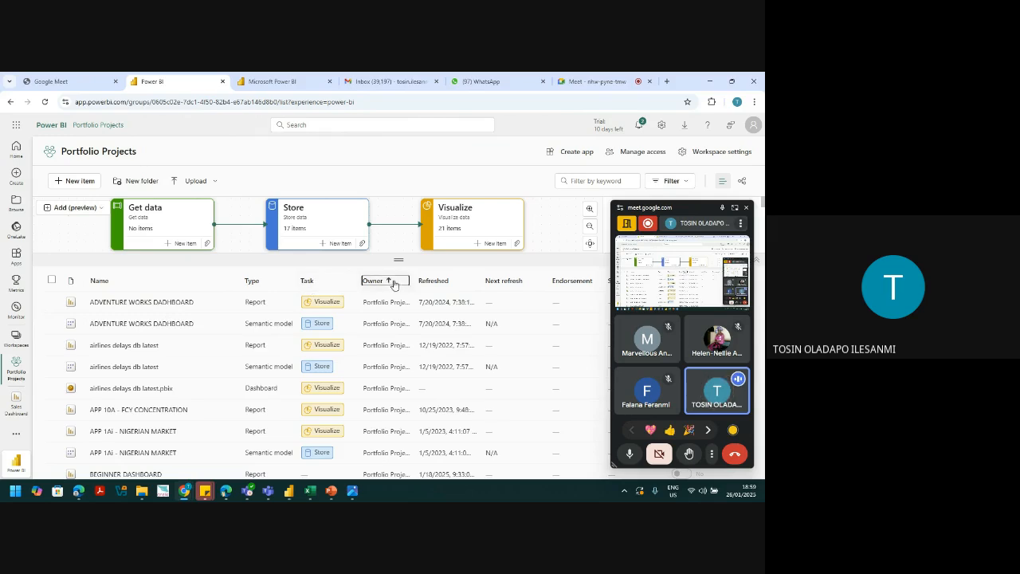
left_click(437, 281)
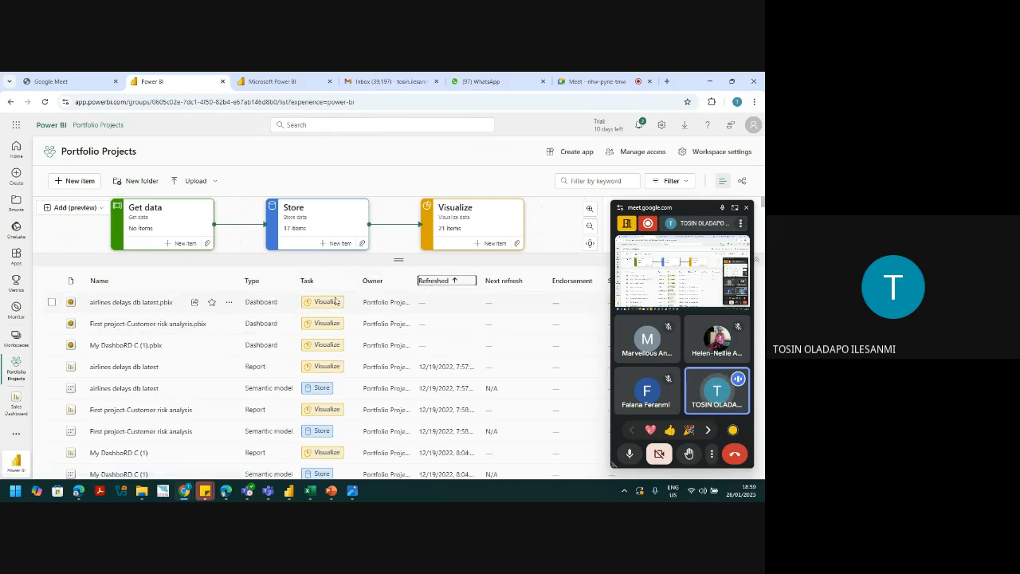
left_click(434, 282)
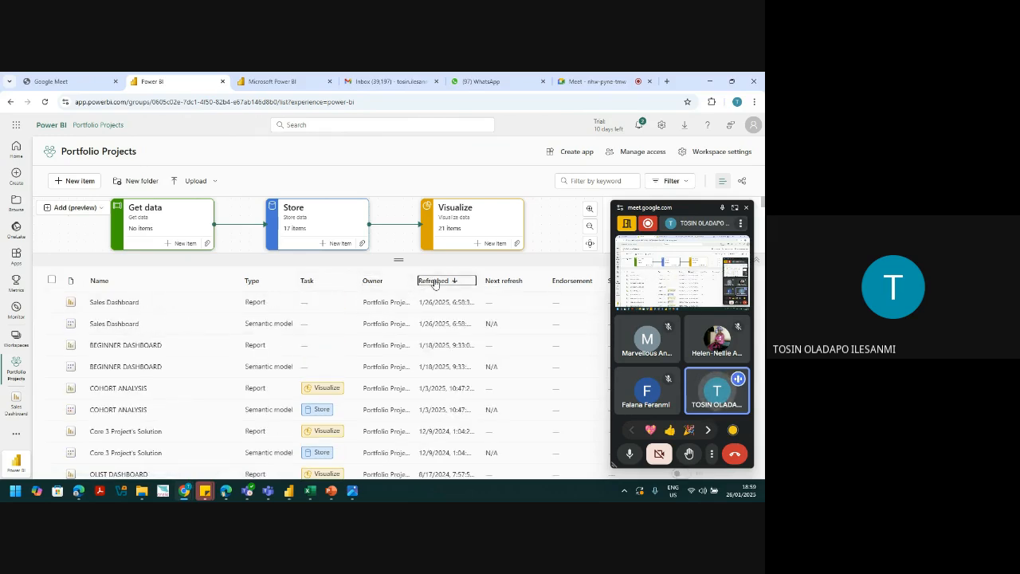
left_click(118, 303)
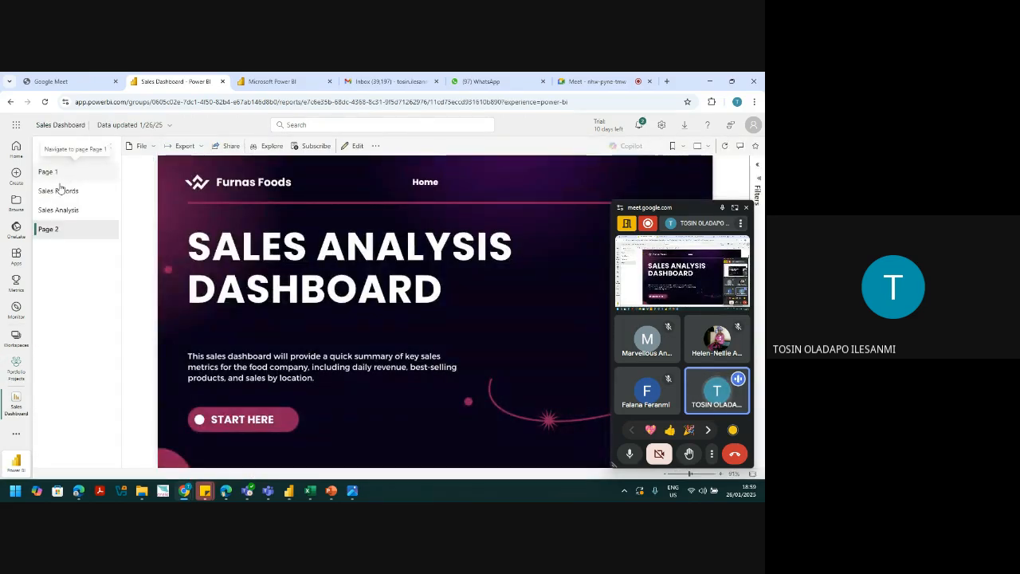
Step: Create a File > Embed report > Publish to web link for the report and copy it
left_click(141, 146)
mouse_move(177, 234)
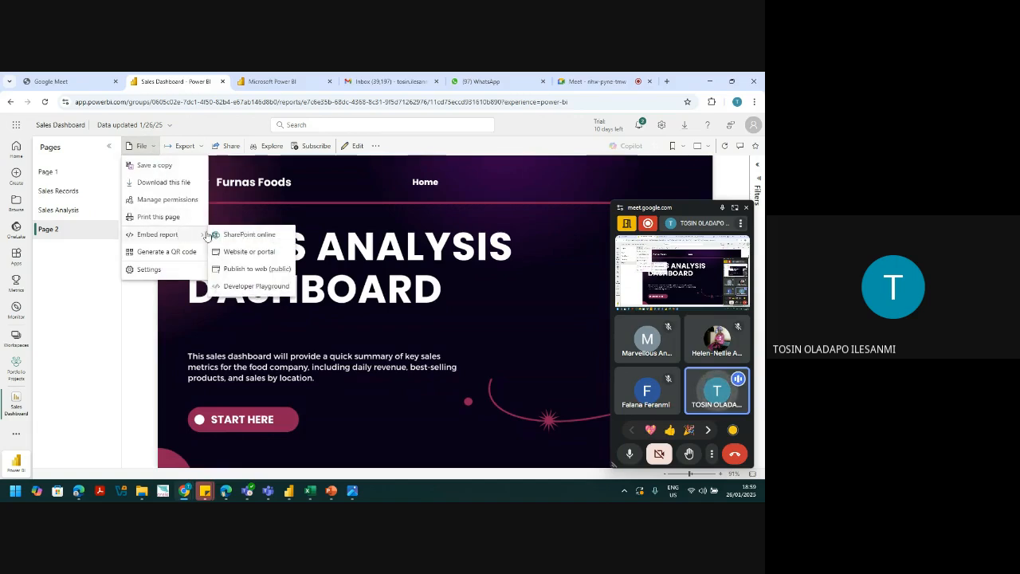
left_click(252, 272)
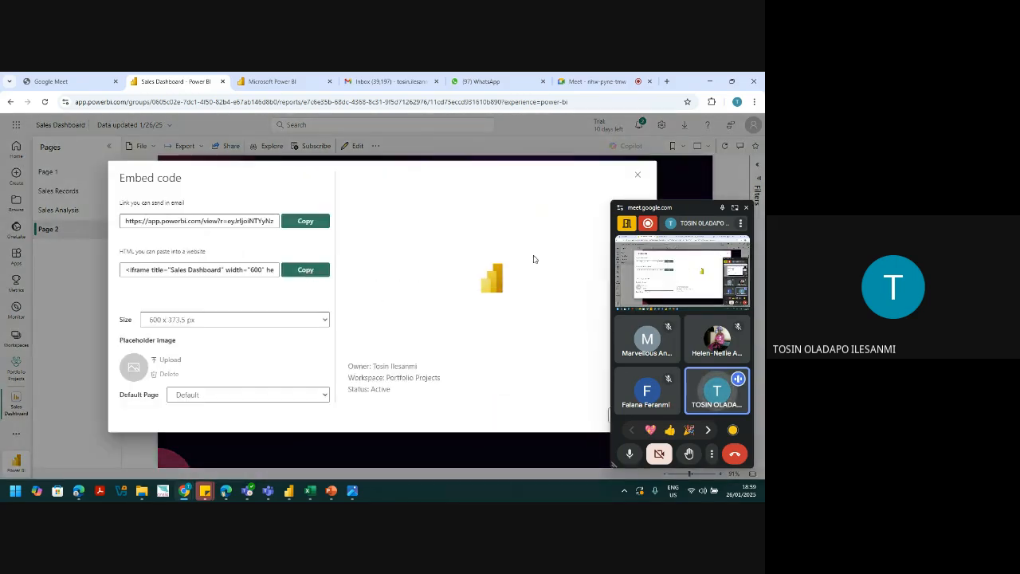
left_click_drag(699, 223, 722, 421)
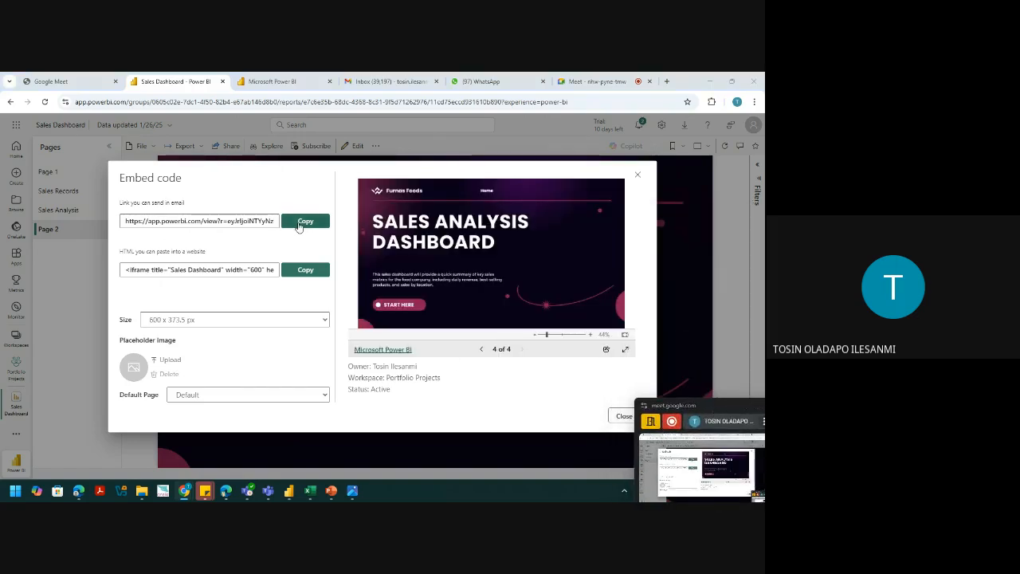
left_click(310, 221)
left_click(667, 82)
Step: Load the pasted embed link, jump via START HERE to the dashboard, and uncheck Nuts in the product slicer
key("ctrl+v")
key("Return")
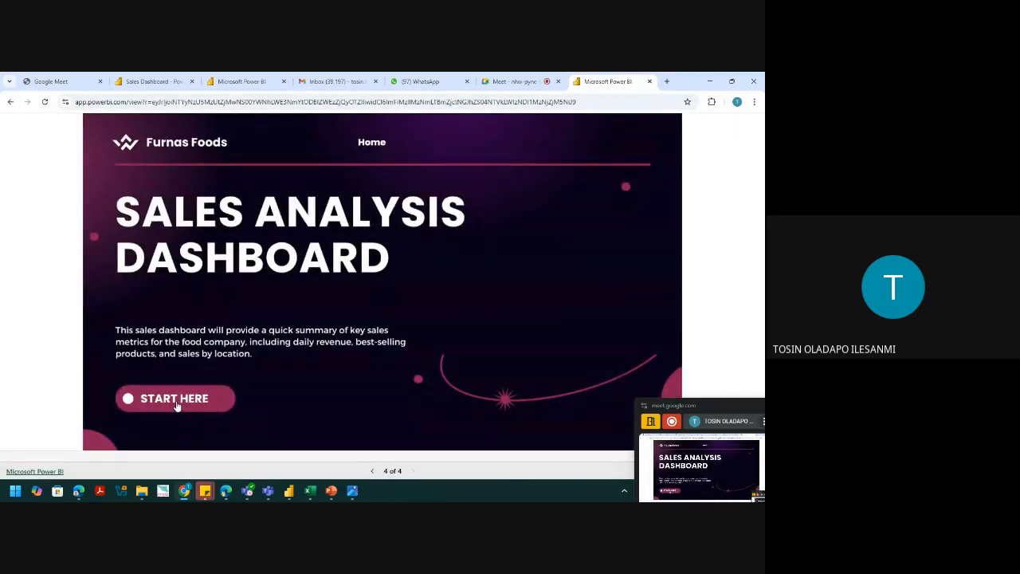
left_click(177, 402)
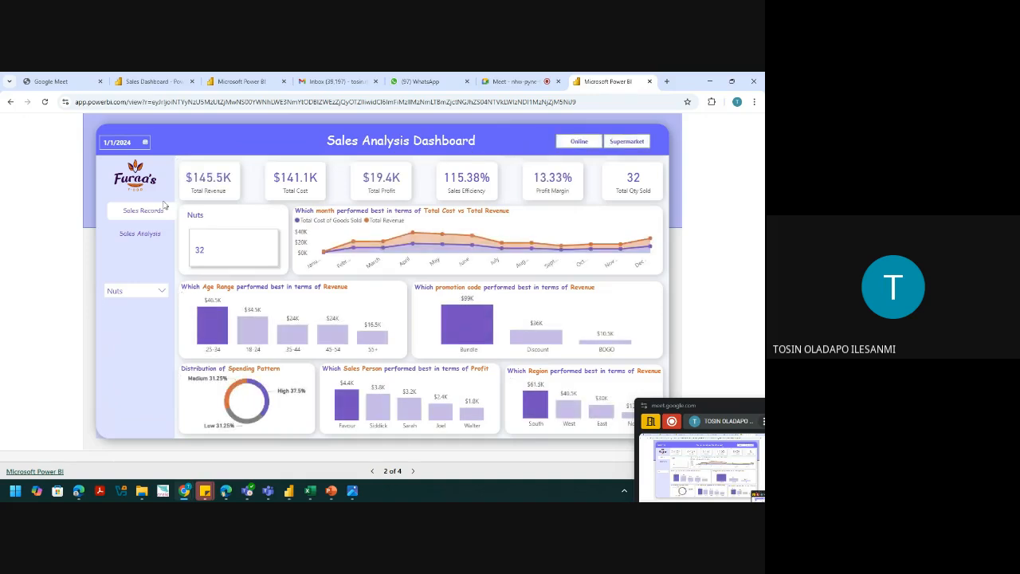
left_click(158, 291)
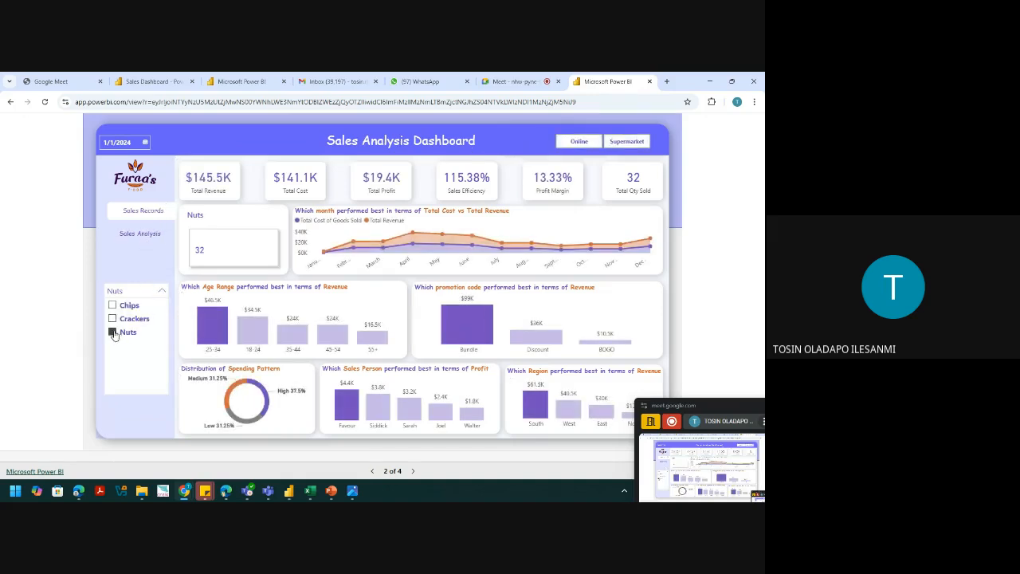
left_click(114, 334)
left_click(122, 268)
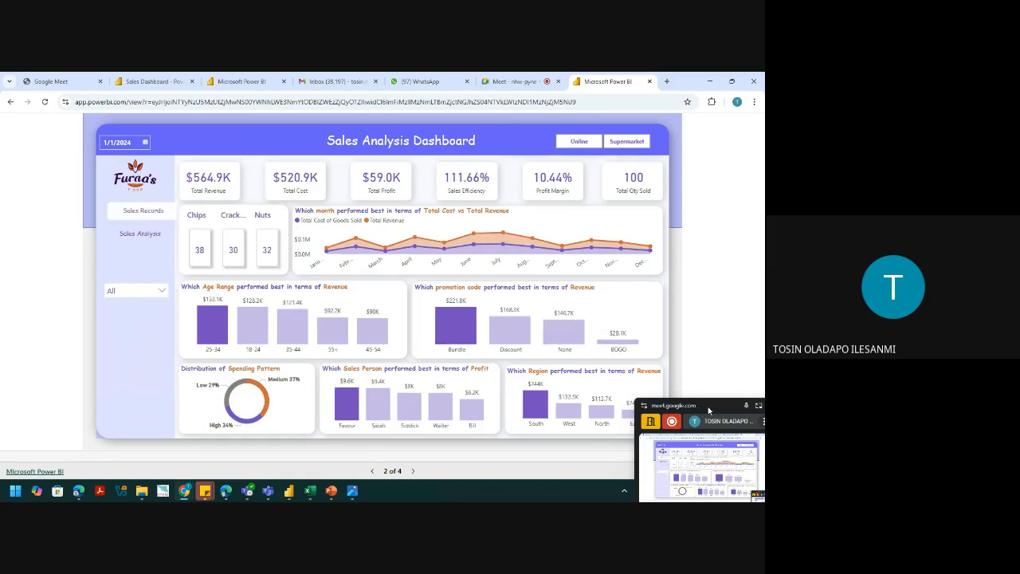
left_click_drag(708, 410, 587, 264)
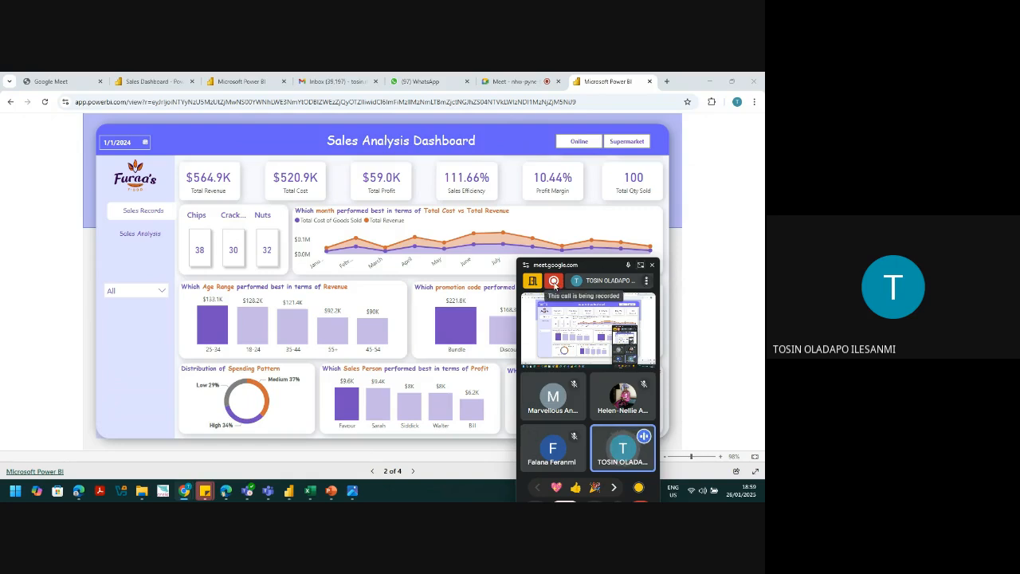
Step: Go back to the Meet tab and choose Stop presenting
left_click(640, 264)
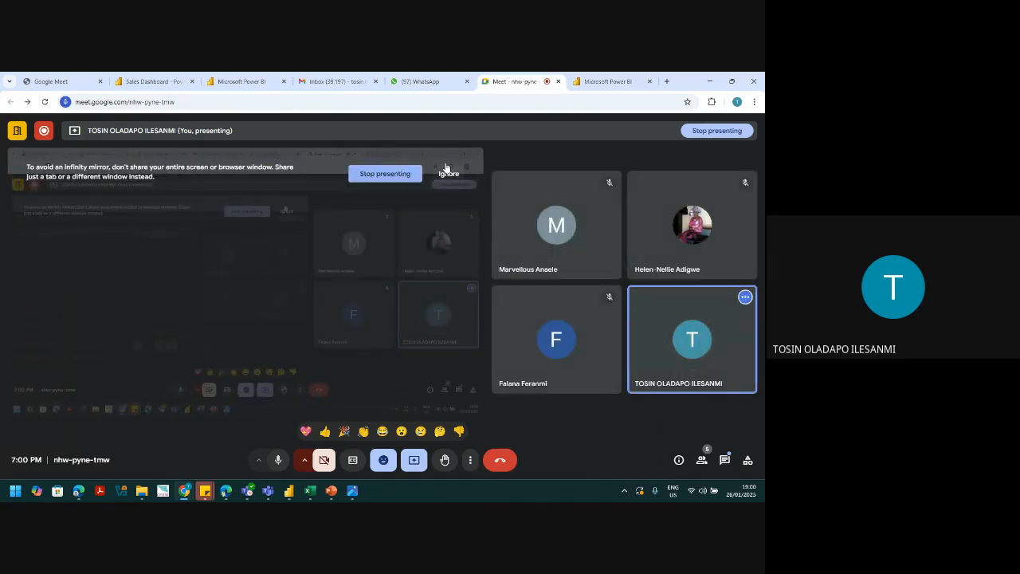
left_click(391, 175)
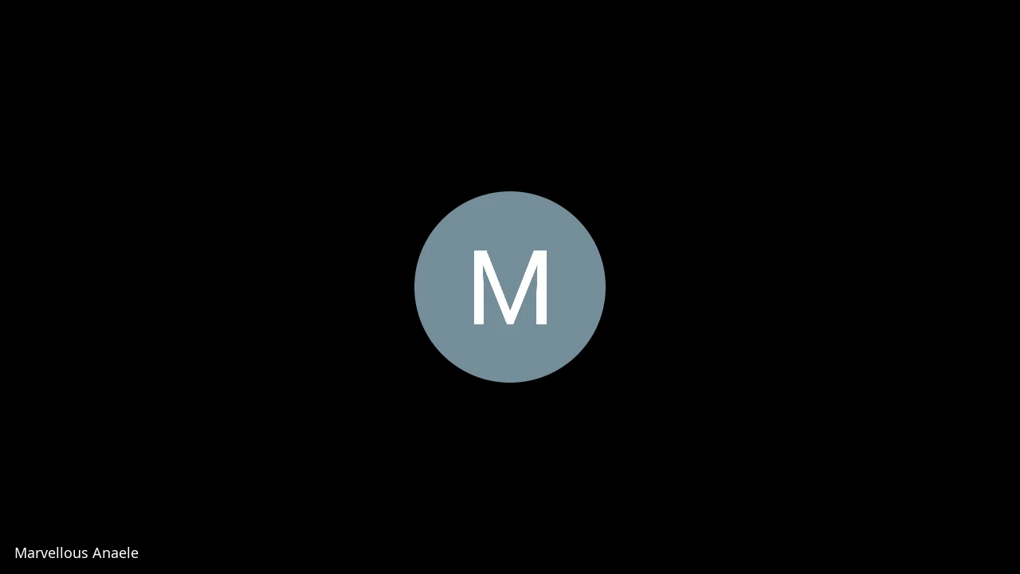